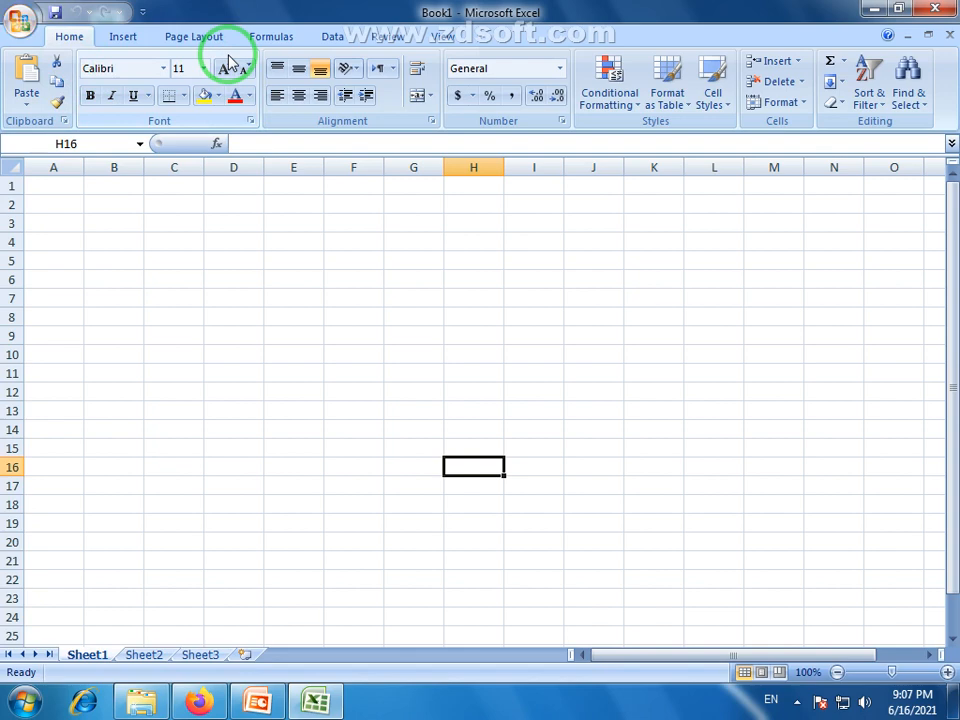
- Enter the word Pakistan in cell C3
{"action": "left_click", "coordinate": [184, 240]}
{"action": "left_click", "coordinate": [172, 222]}
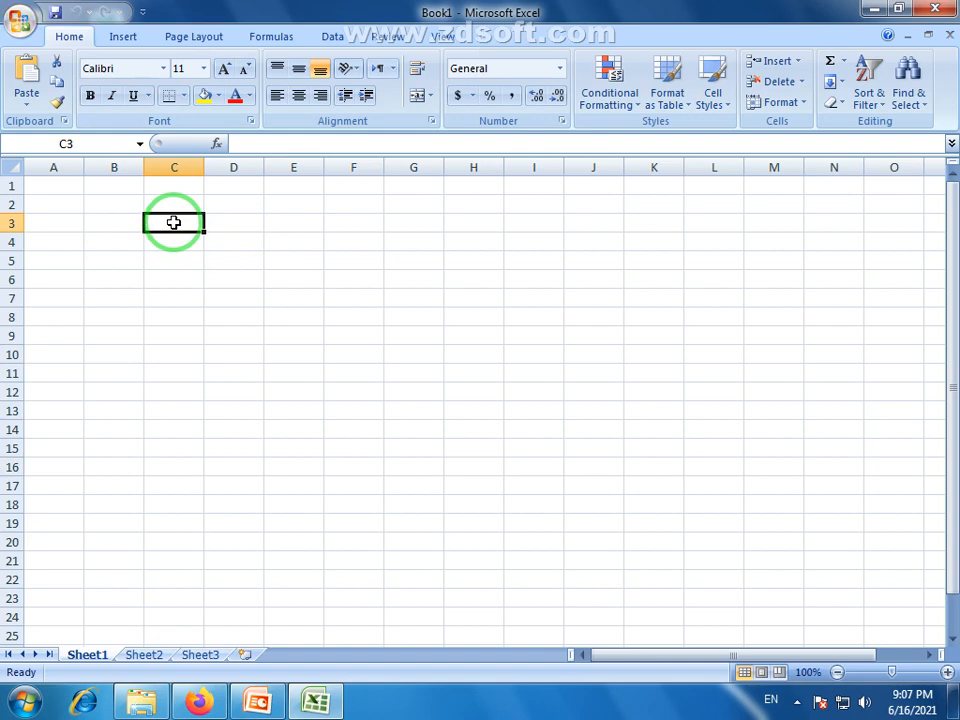
{"action": "left_click", "coordinate": [253, 256]}
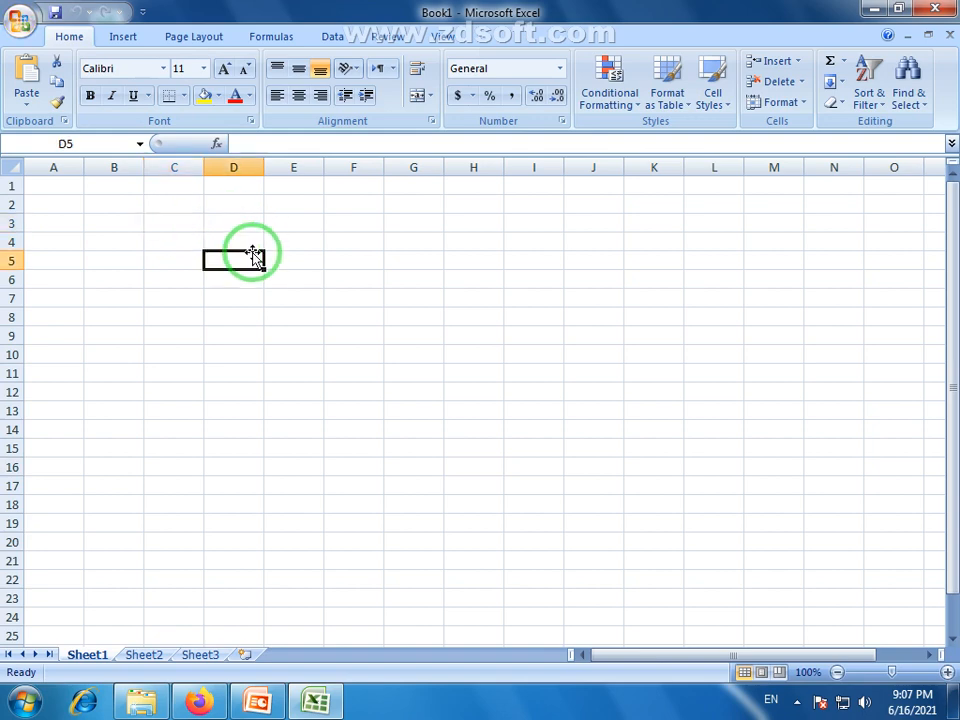
{"action": "left_click", "coordinate": [185, 227]}
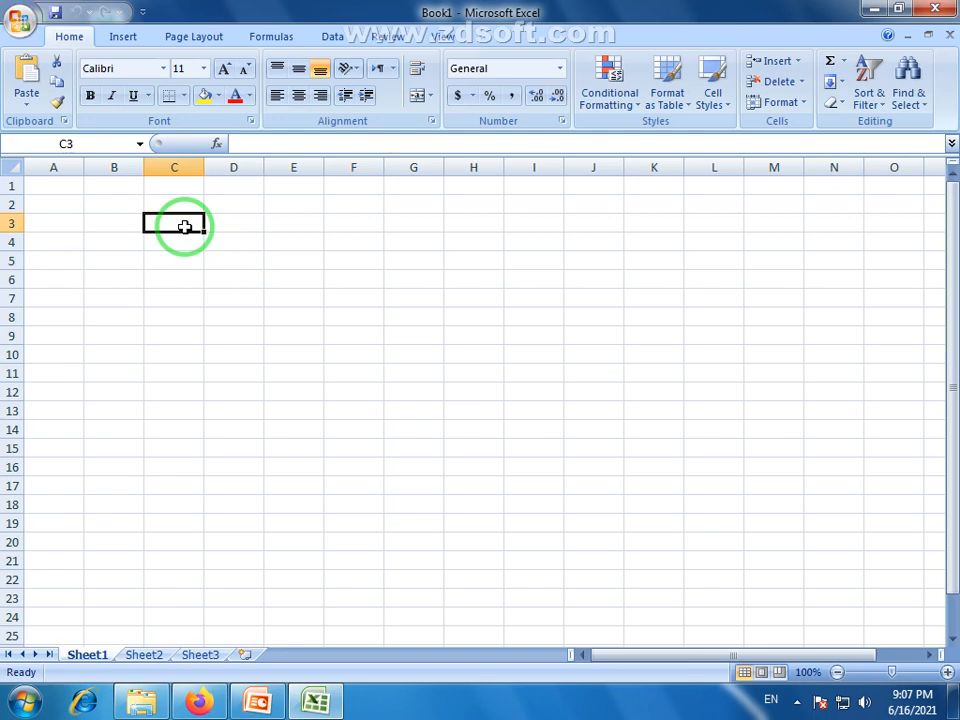
{"action": "type", "text": "P"}
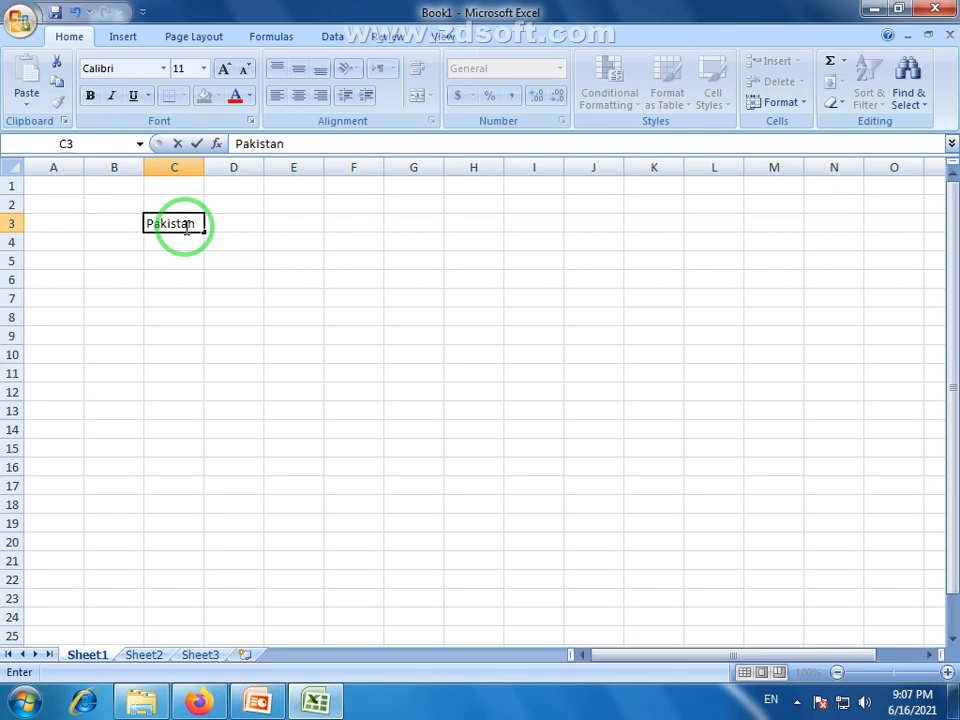
{"action": "type", "text": "akistan"}
{"action": "left_click", "coordinate": [171, 242]}
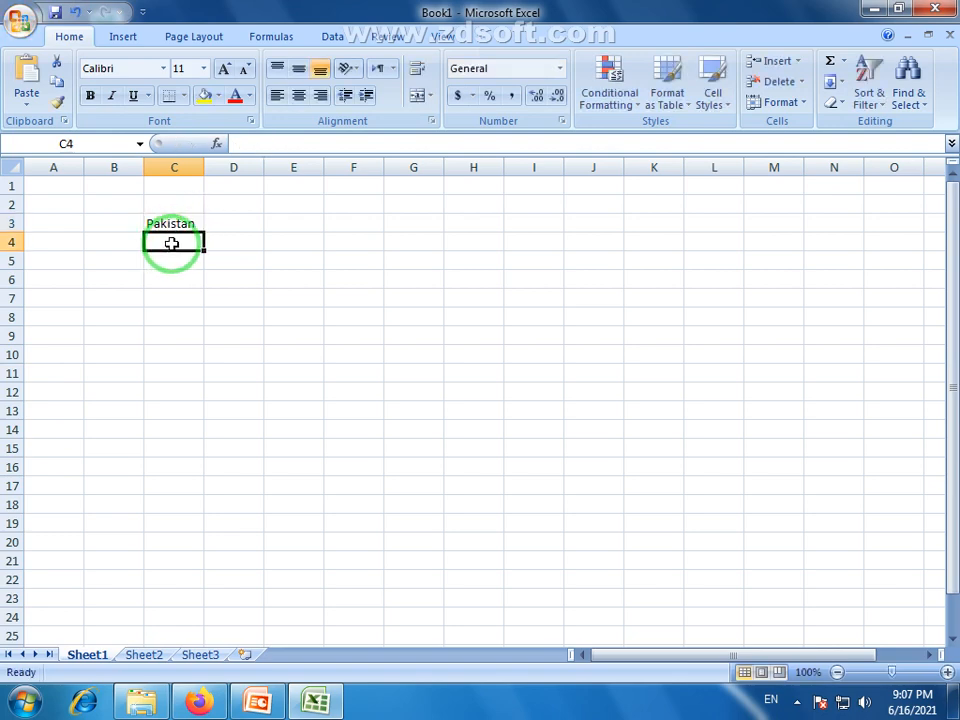
- Set the font size of the Pakistan text in cell C3 to 26
{"action": "left_click", "coordinate": [184, 221]}
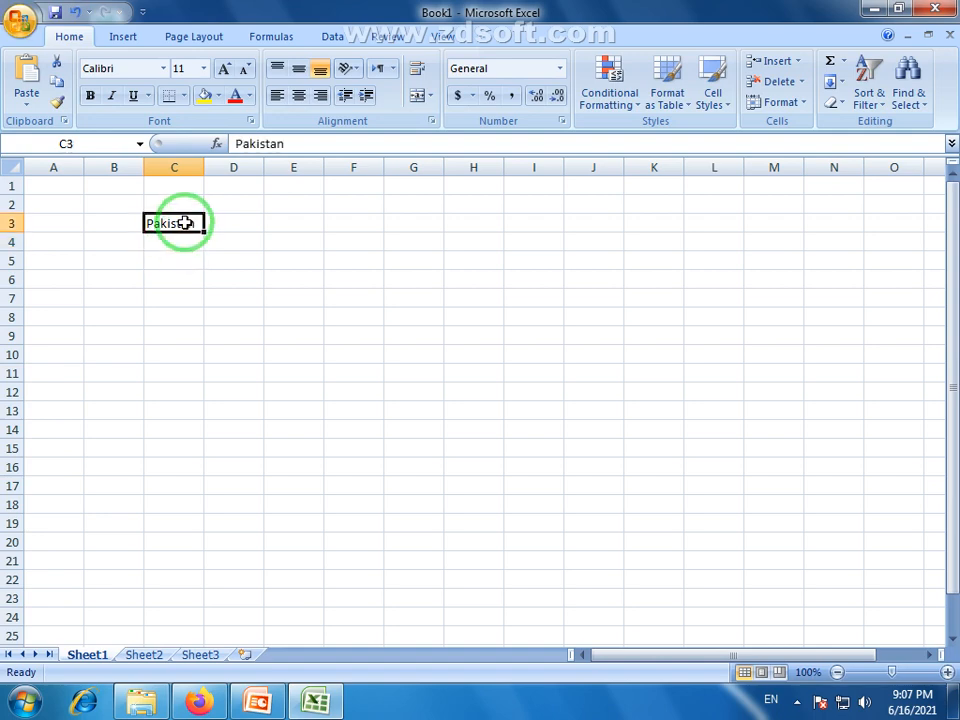
{"action": "left_click", "coordinate": [180, 242]}
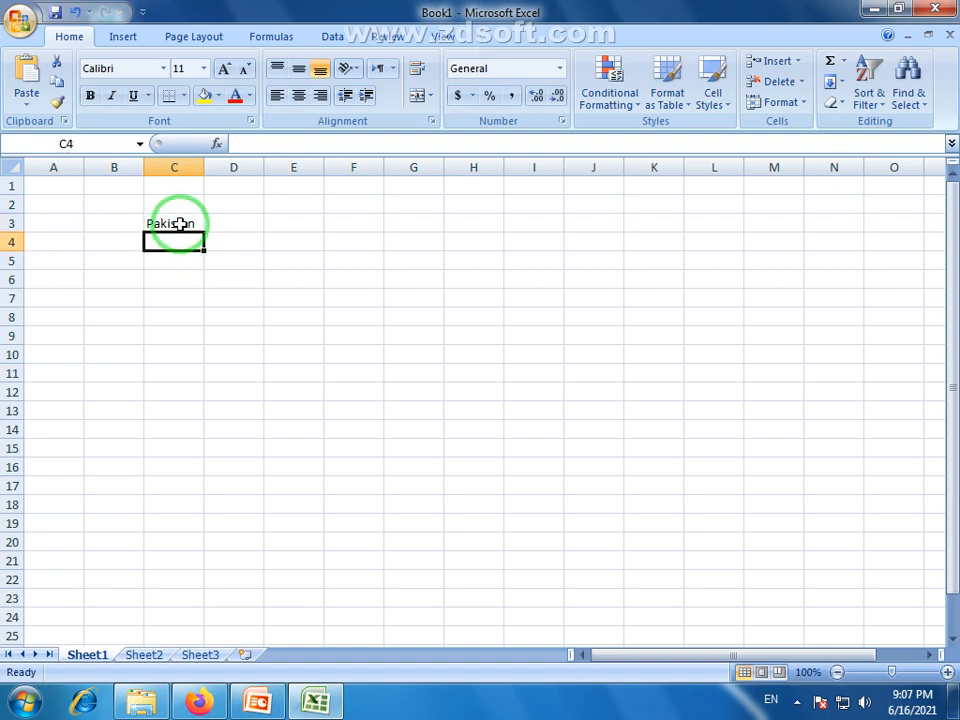
{"action": "left_click", "coordinate": [181, 222]}
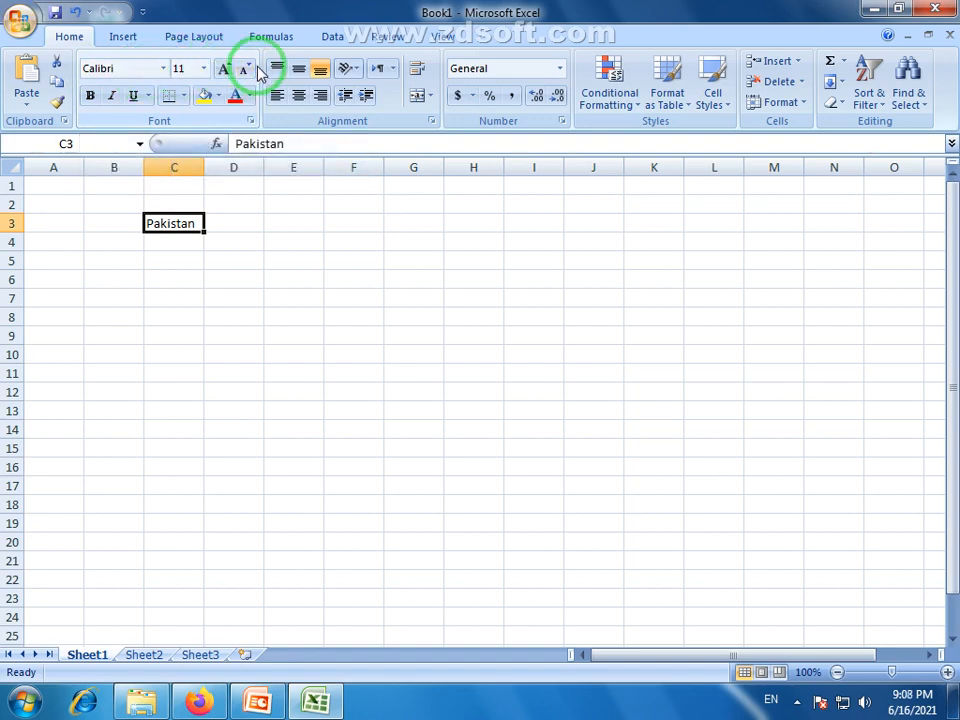
{"action": "left_click", "coordinate": [203, 68]}
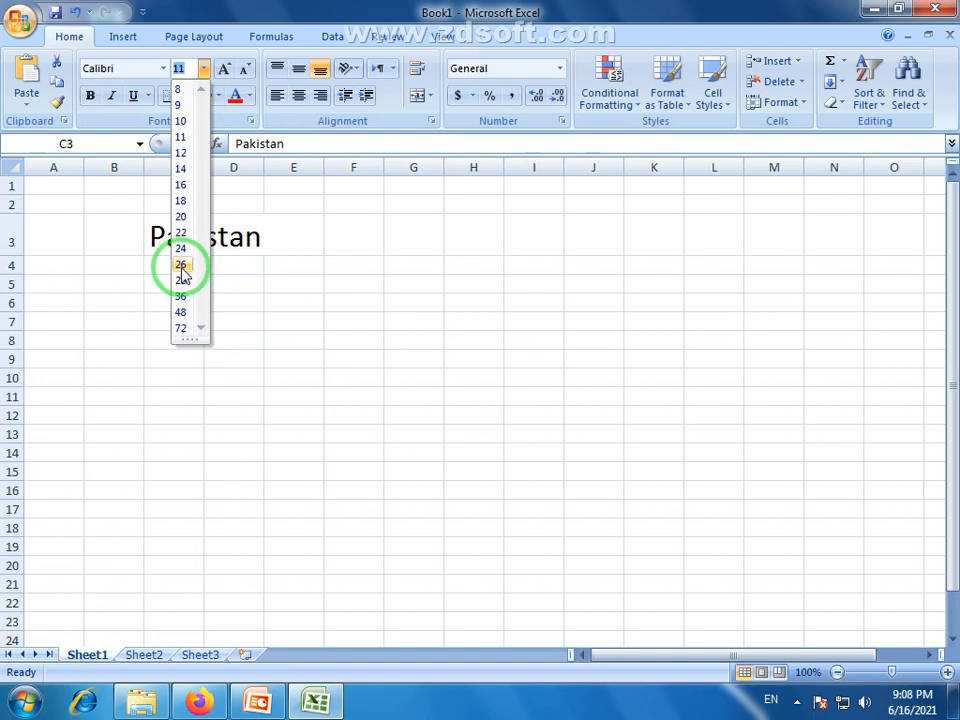
{"action": "left_click", "coordinate": [182, 266]}
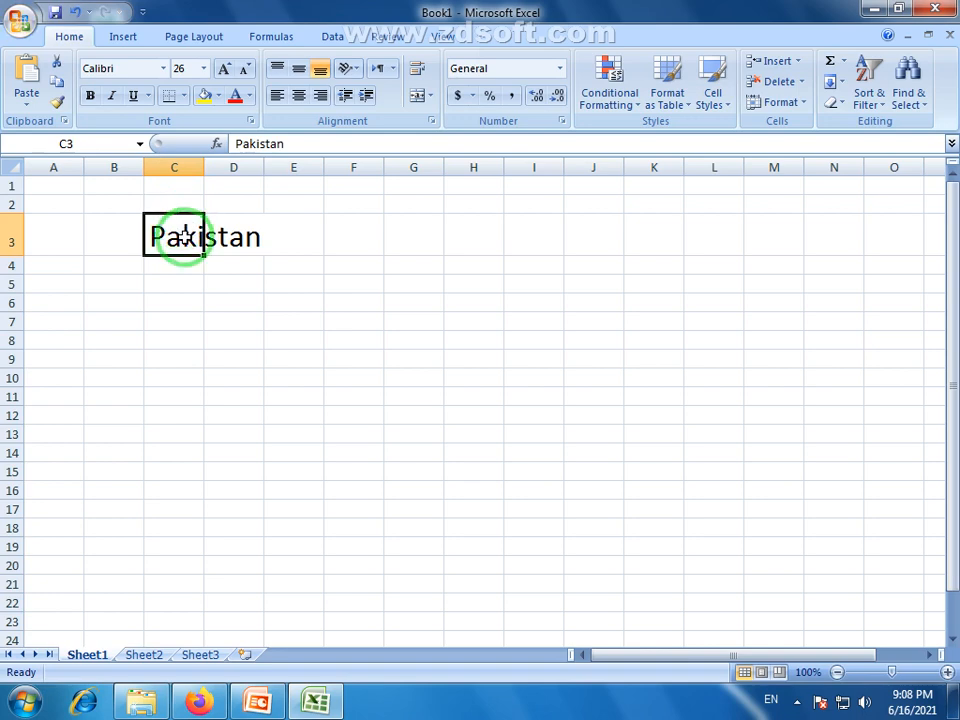
{"action": "left_click_drag", "start_coordinate": [160, 234], "coordinate": [233, 232]}
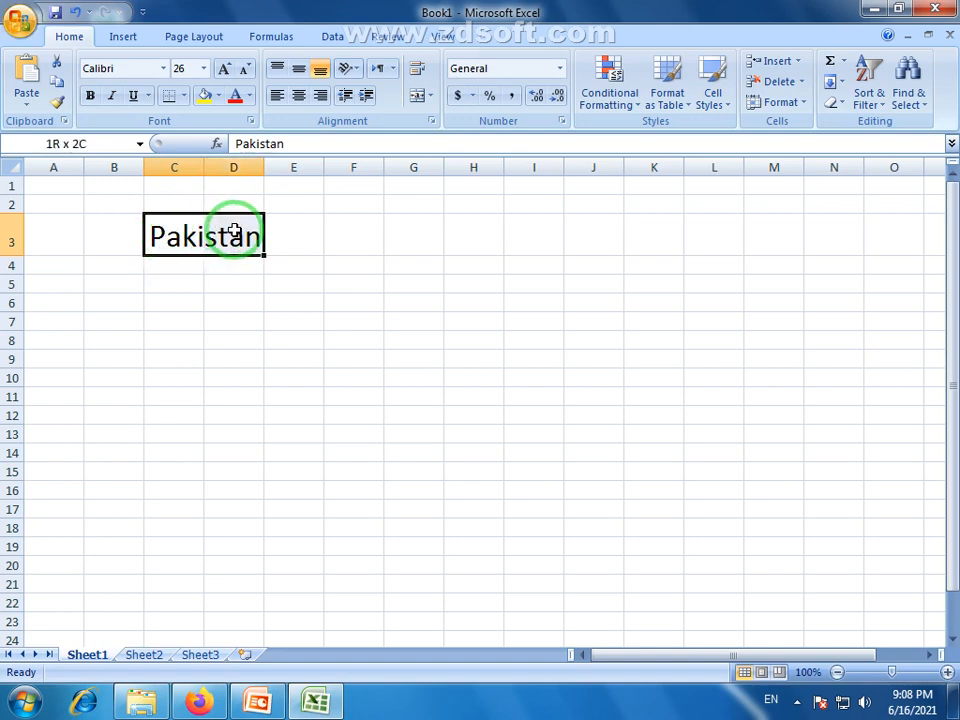
{"action": "left_click", "coordinate": [174, 240]}
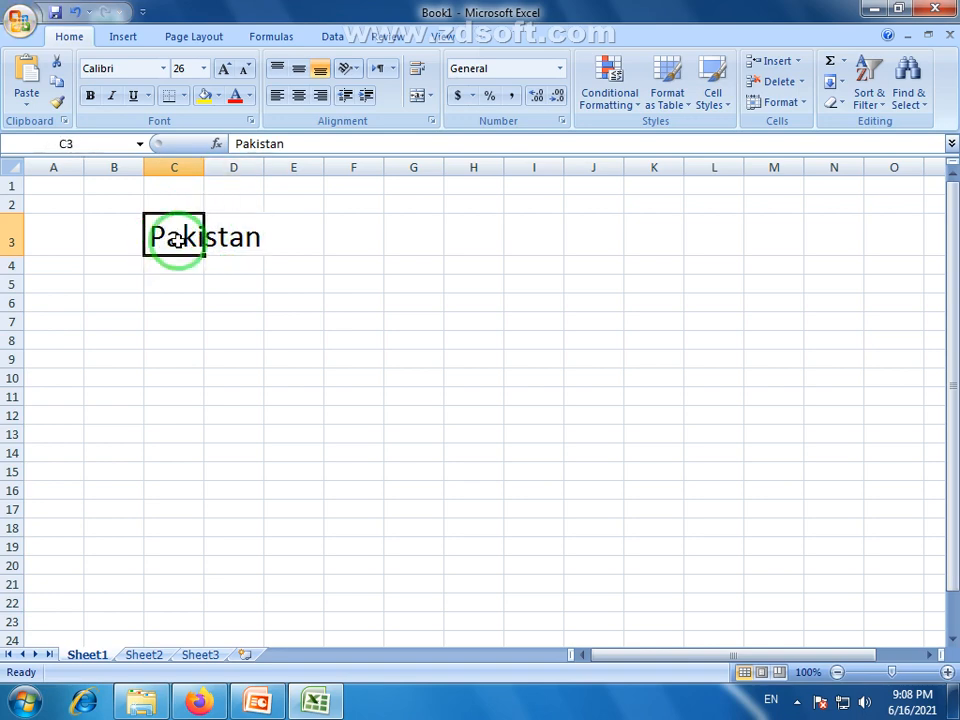
{"action": "left_click", "coordinate": [237, 250]}
{"action": "left_click_drag", "start_coordinate": [158, 242], "coordinate": [245, 240]}
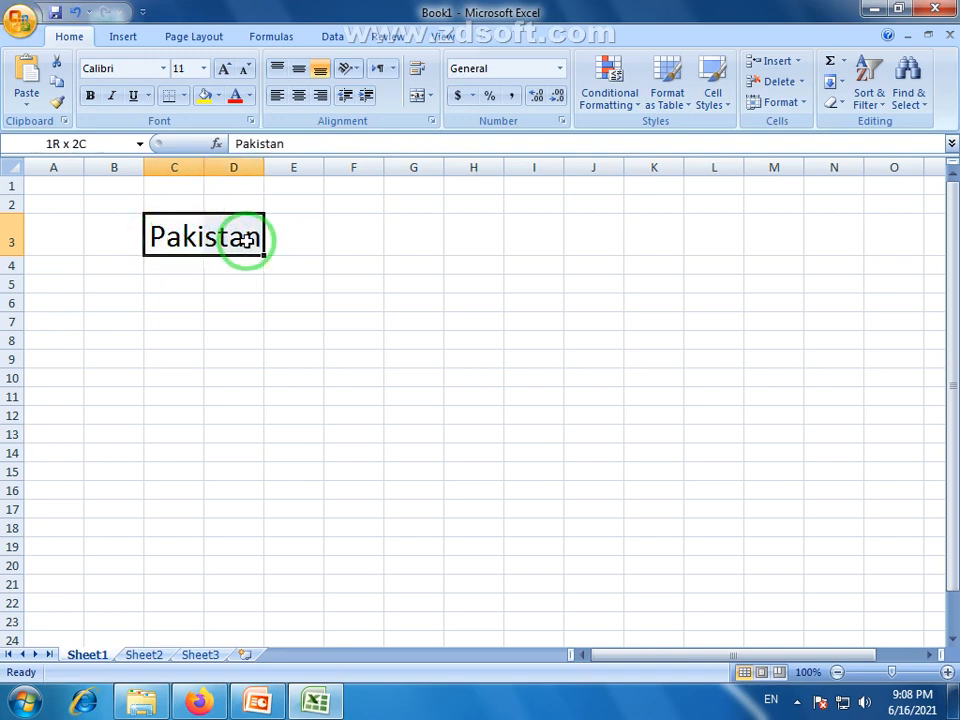
{"action": "left_click", "coordinate": [176, 250]}
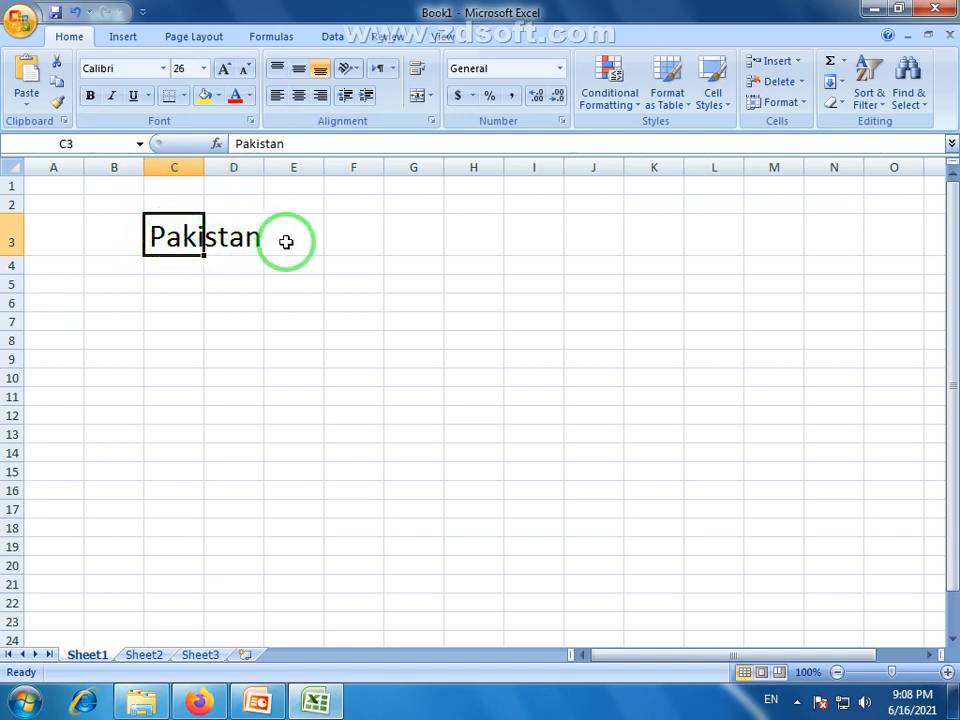
- Enter the number 258 in cell D3, next to the Pakistan cell
{"action": "left_click", "coordinate": [240, 238]}
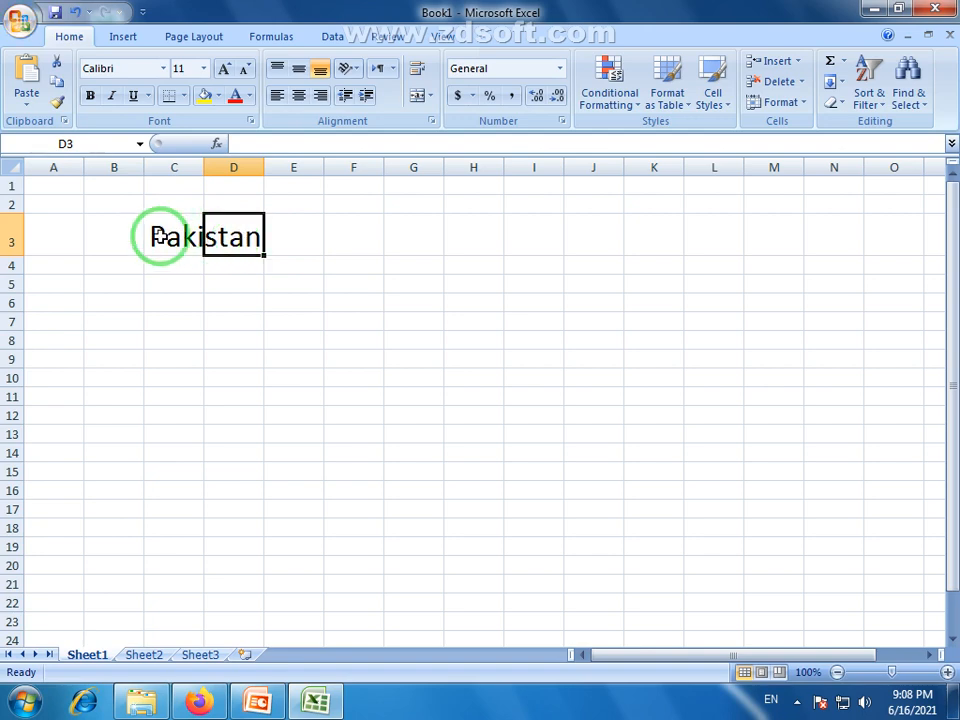
{"action": "type", "text": "258"}
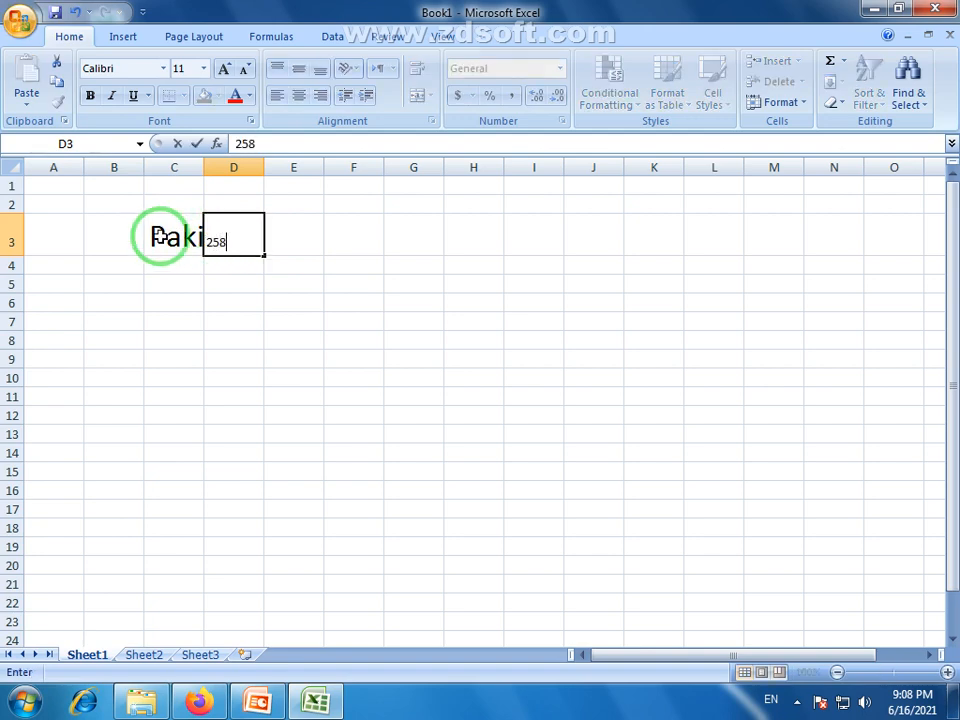
{"action": "left_click", "coordinate": [189, 300]}
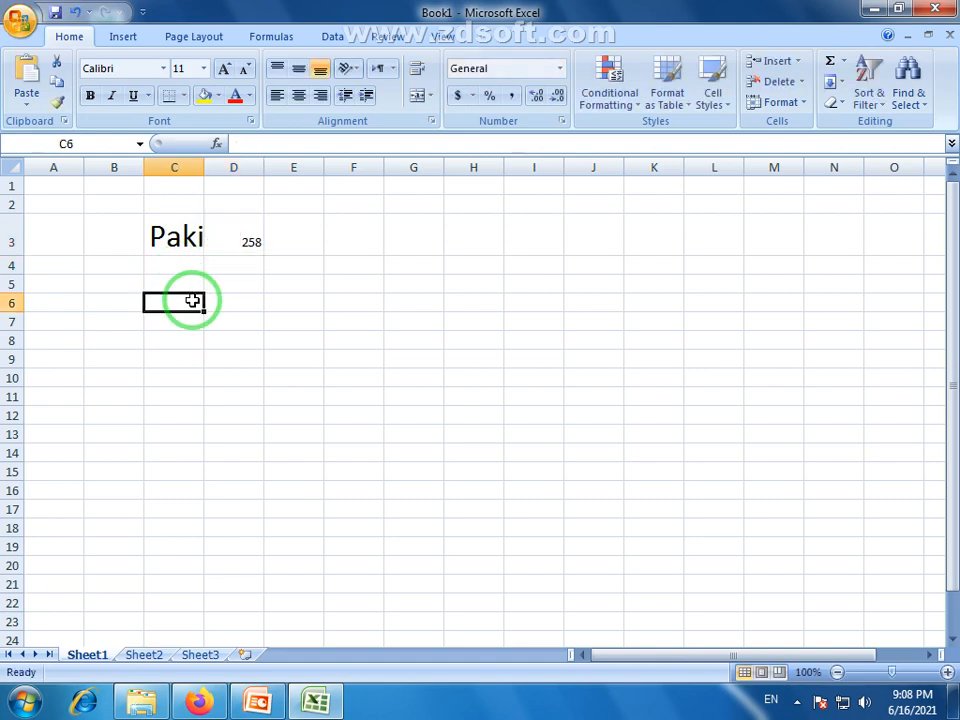
- Widen column C enough for the whole word Pakistan in C3 to fit
{"action": "left_click", "coordinate": [174, 245]}
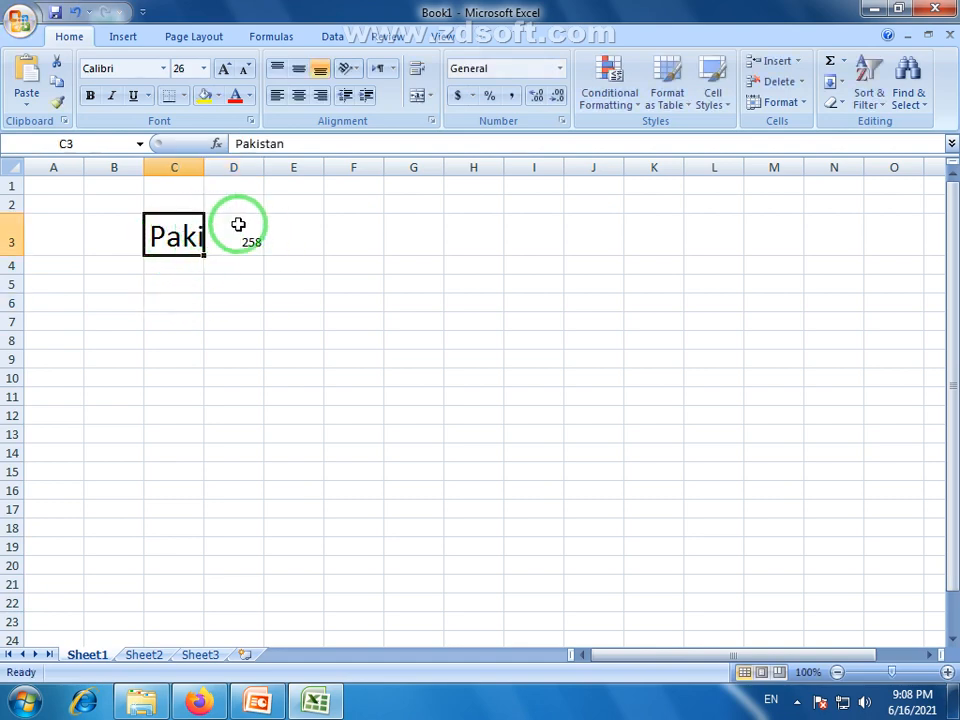
{"action": "left_click", "coordinate": [238, 230]}
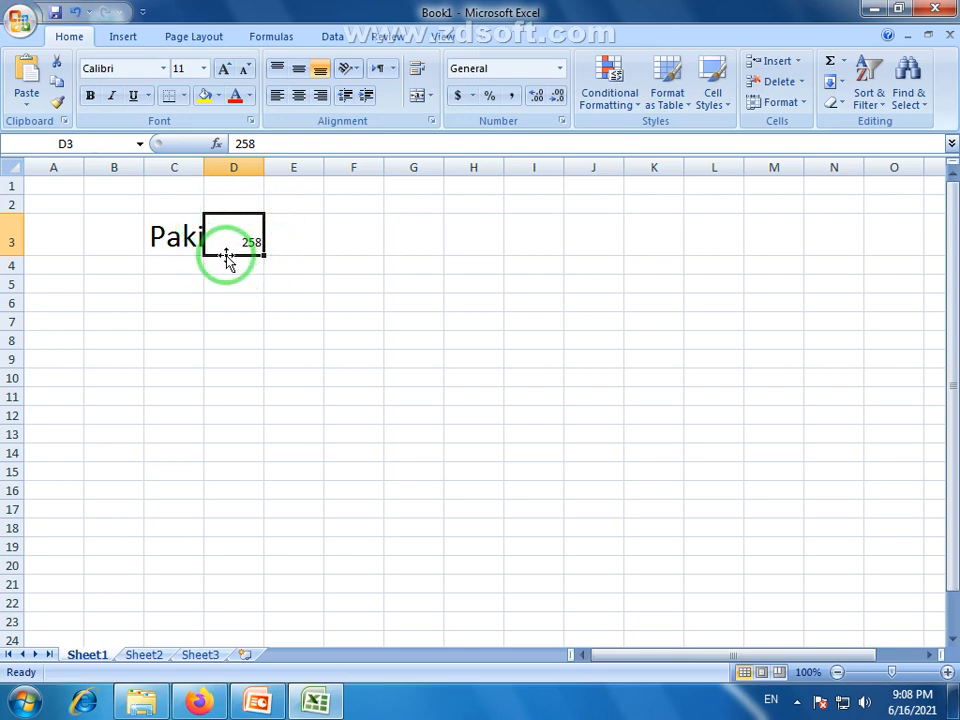
{"action": "left_click", "coordinate": [172, 238]}
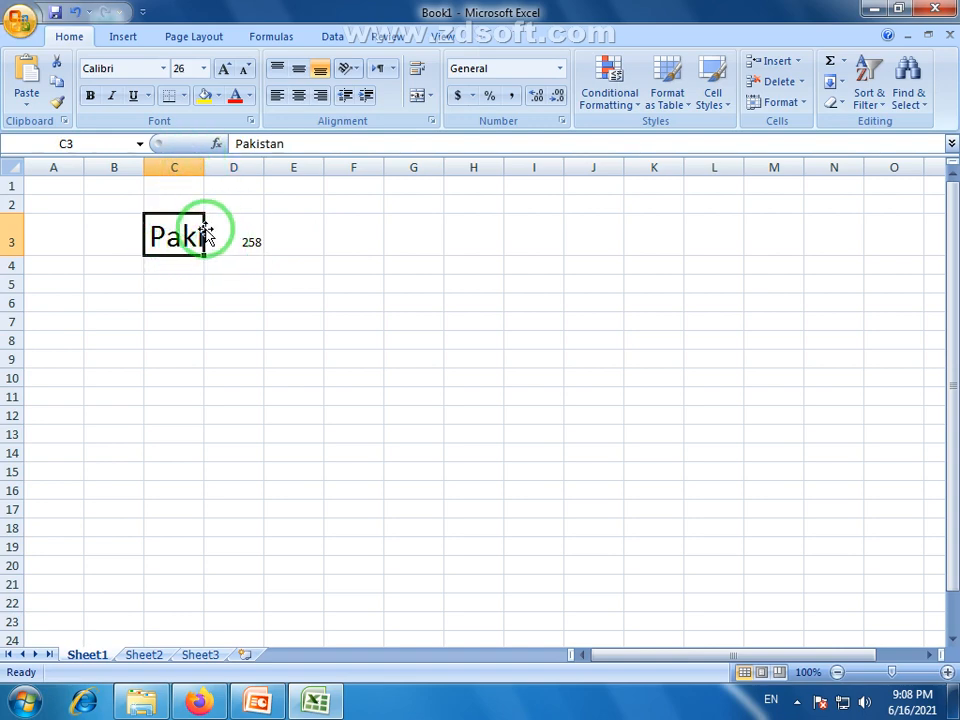
{"action": "left_click_drag", "start_coordinate": [204, 167], "coordinate": [271, 167]}
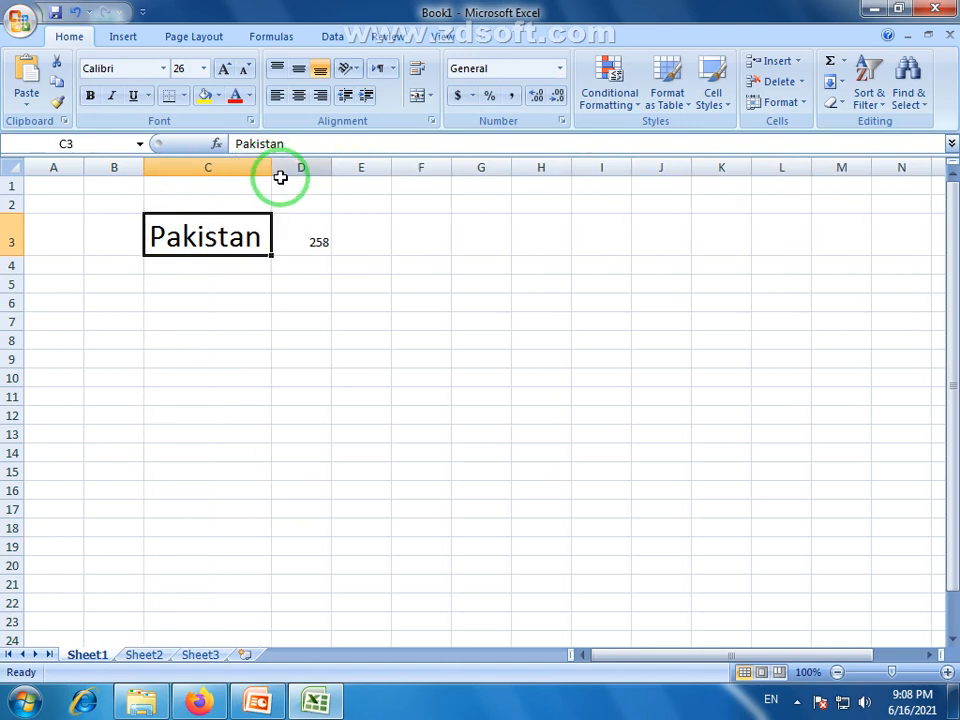
{"action": "left_click", "coordinate": [204, 316]}
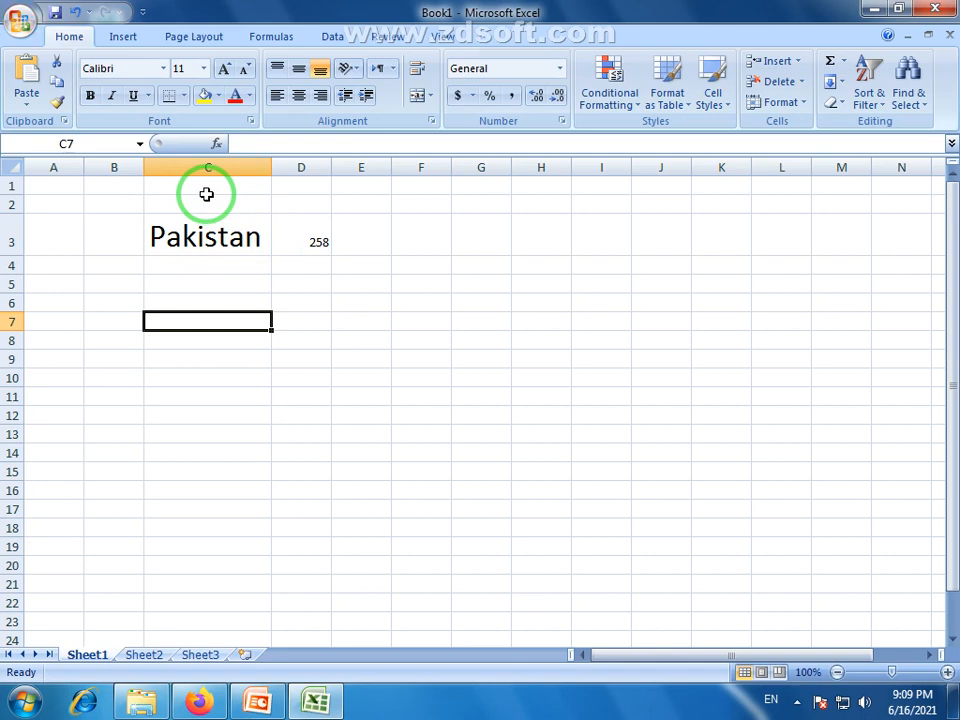
- Widen column D slightly and increase the font size of the number in D3 to 22
{"action": "left_click", "coordinate": [315, 240]}
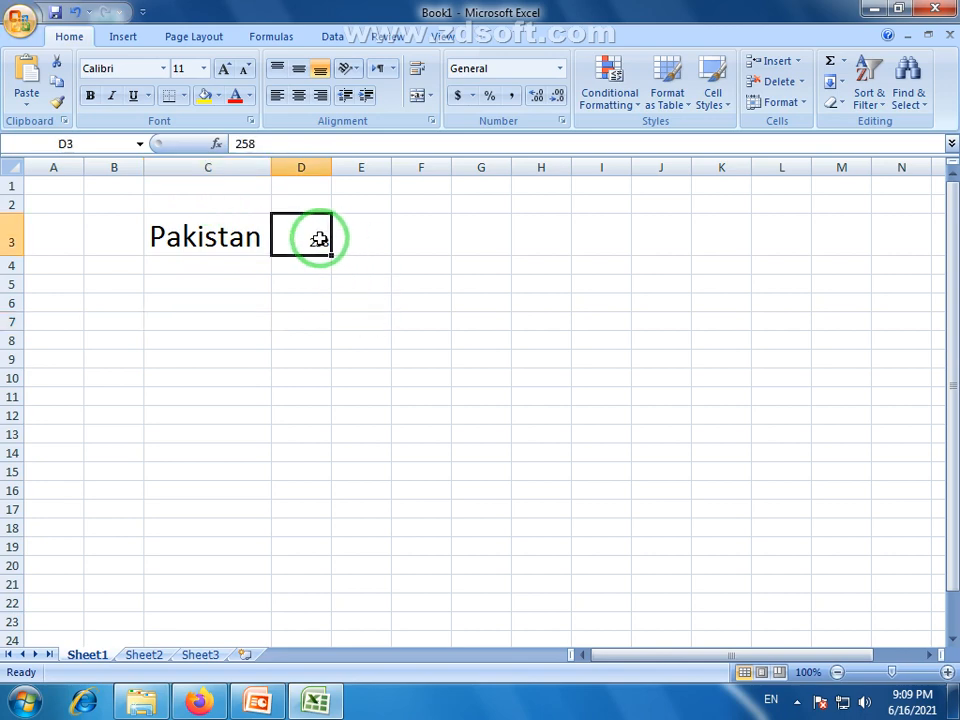
{"action": "left_click_drag", "start_coordinate": [331, 166], "coordinate": [354, 167]}
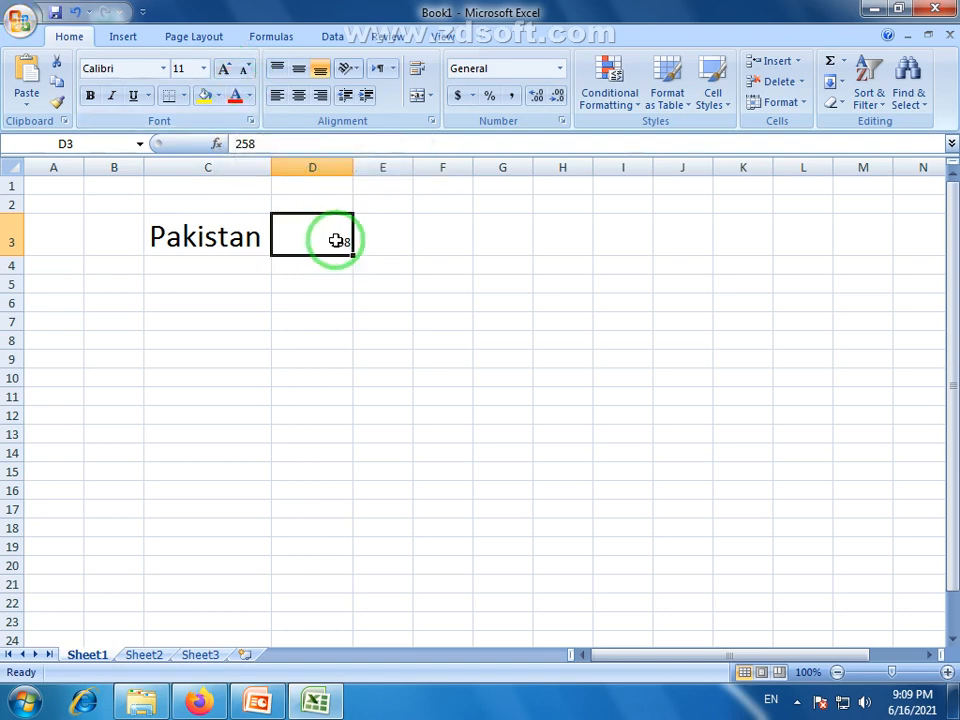
{"action": "left_click", "coordinate": [226, 72]}
{"action": "left_click", "coordinate": [226, 72]}
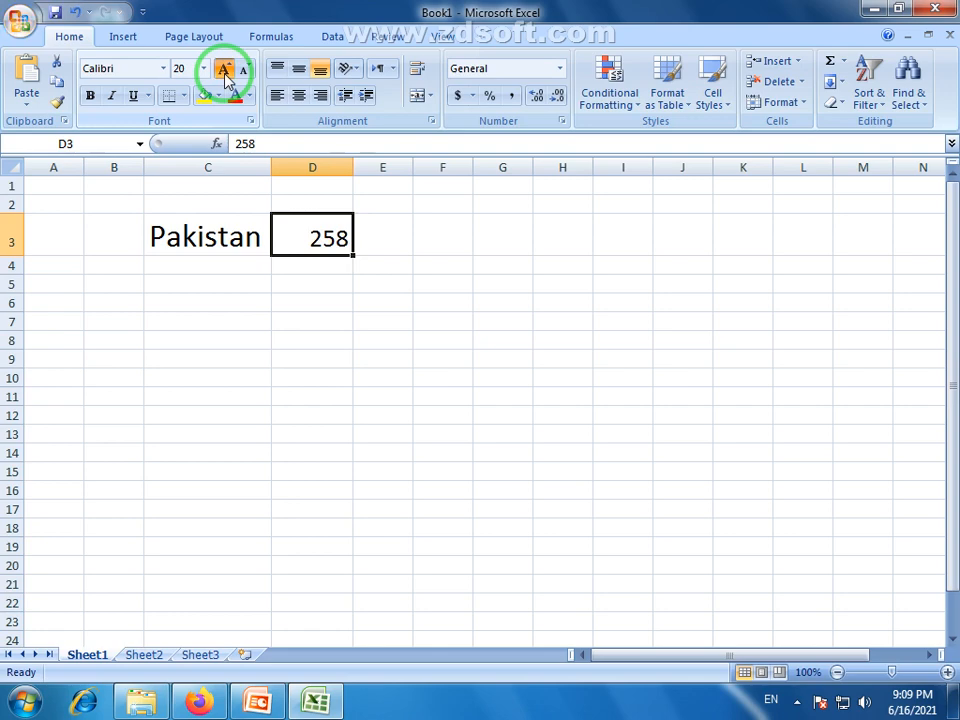
{"action": "left_click", "coordinate": [226, 72]}
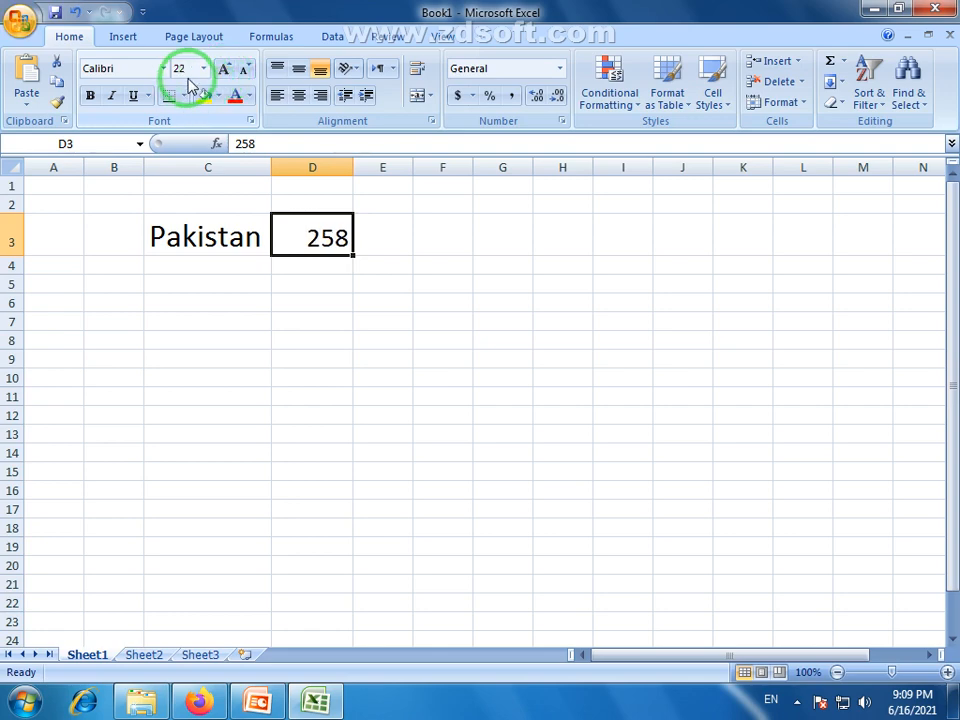
- Decrease the font size of D3 by two increments and increase it back to 22
{"action": "left_click", "coordinate": [243, 72]}
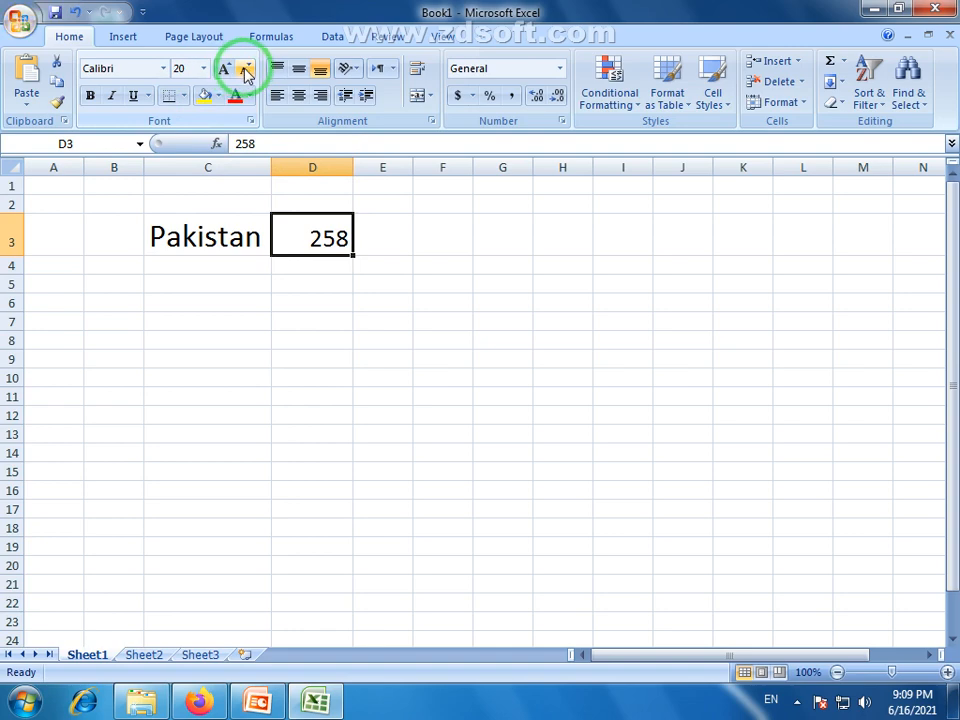
{"action": "left_click", "coordinate": [246, 73]}
{"action": "left_click", "coordinate": [228, 72]}
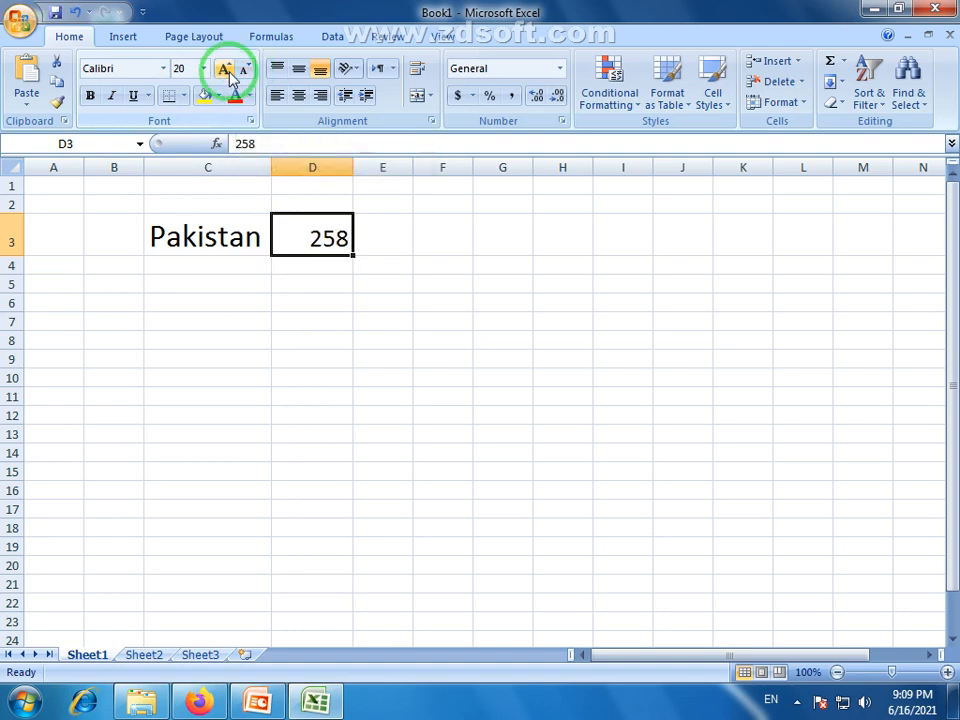
{"action": "left_click", "coordinate": [228, 72]}
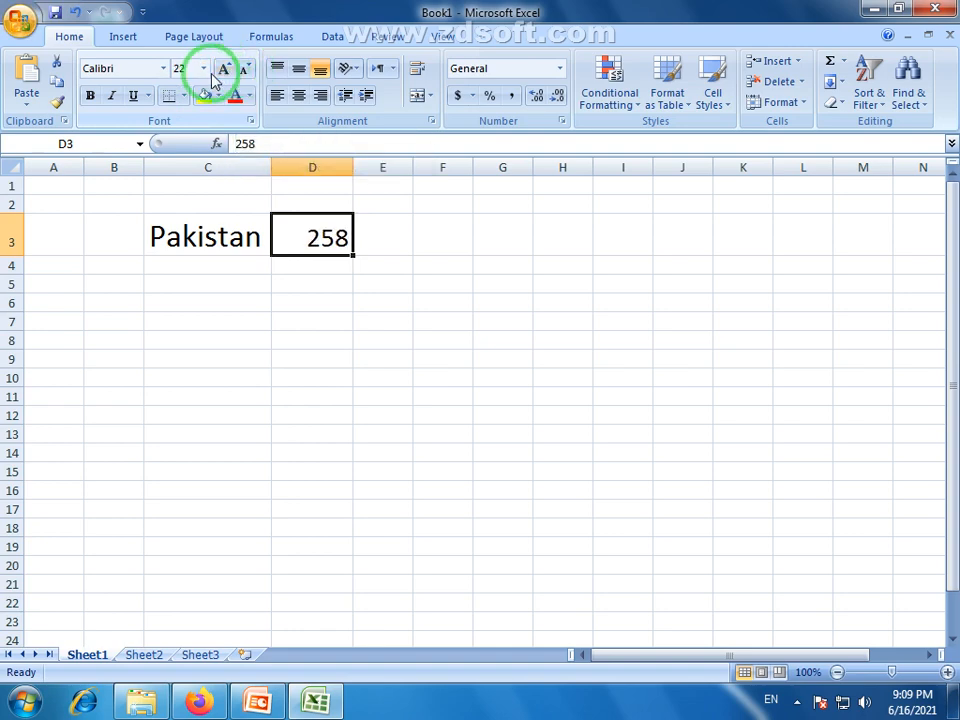
- Change the font of the Pakistan text in C3 to AA Sameer Qamri and widen column C to fit it
{"action": "left_click", "coordinate": [223, 242]}
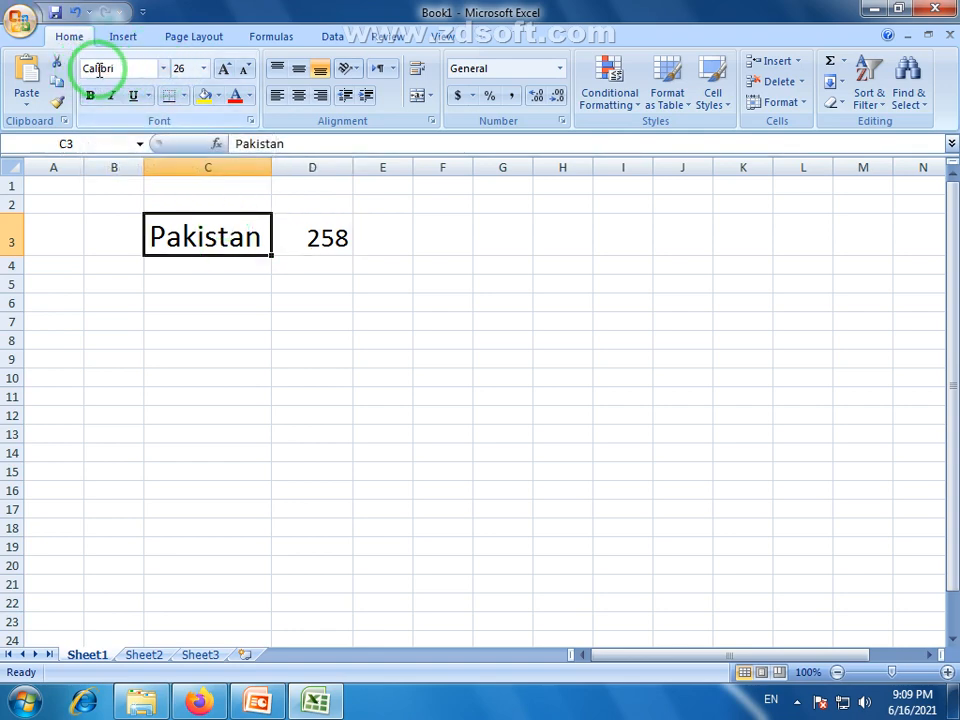
{"action": "left_click", "coordinate": [164, 69]}
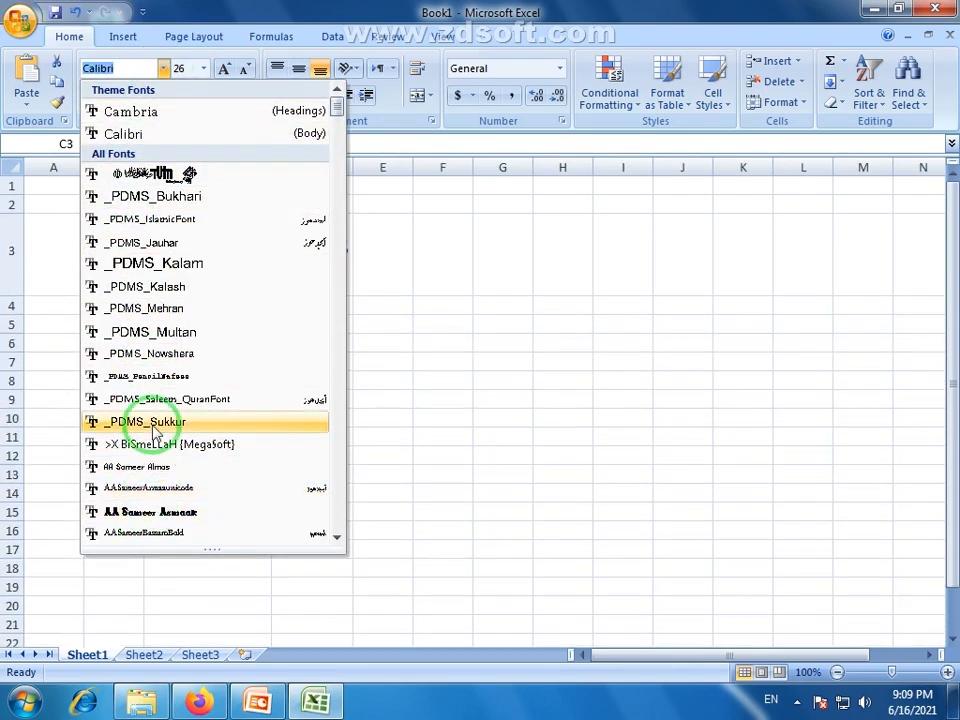
{"action": "scroll", "coordinate": [140, 428], "scroll_direction": "down", "scroll_amount": 4}
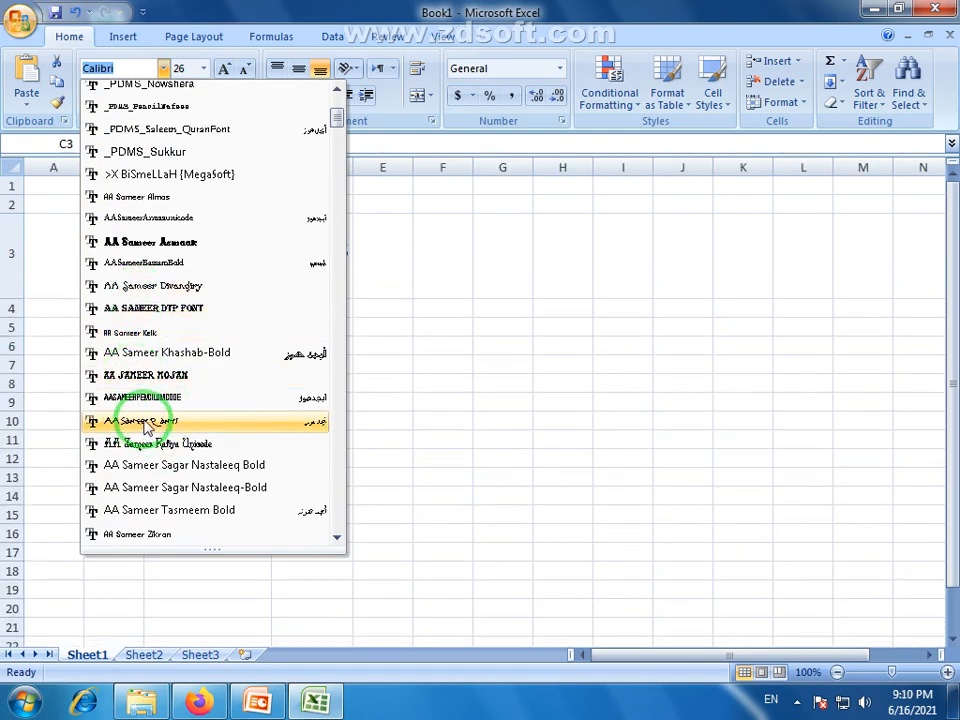
{"action": "left_click", "coordinate": [145, 421]}
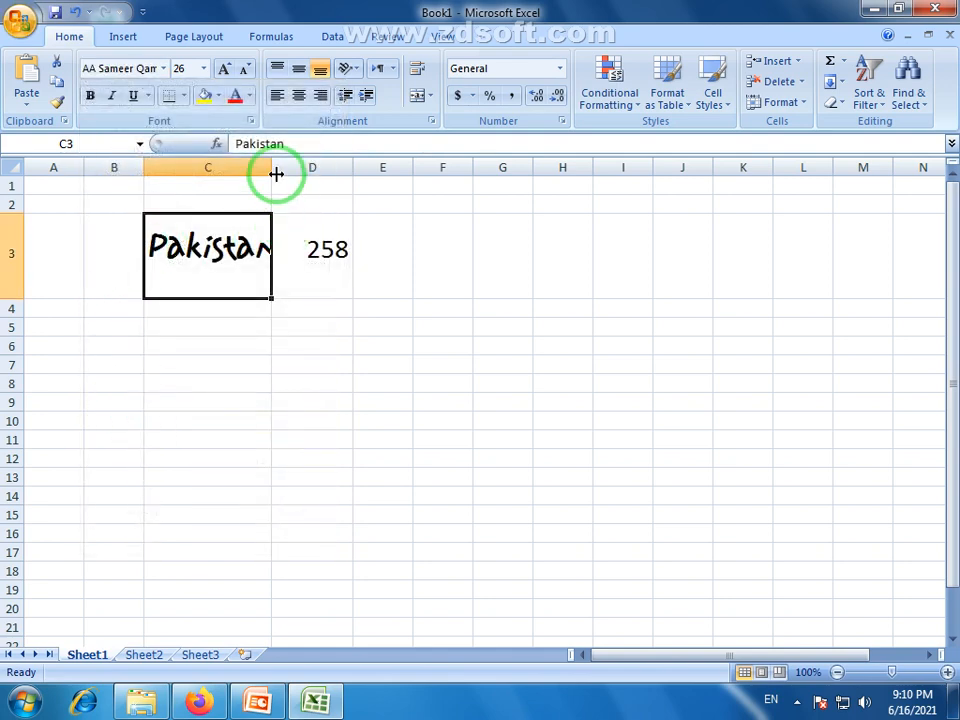
{"action": "left_click_drag", "start_coordinate": [276, 167], "coordinate": [301, 168]}
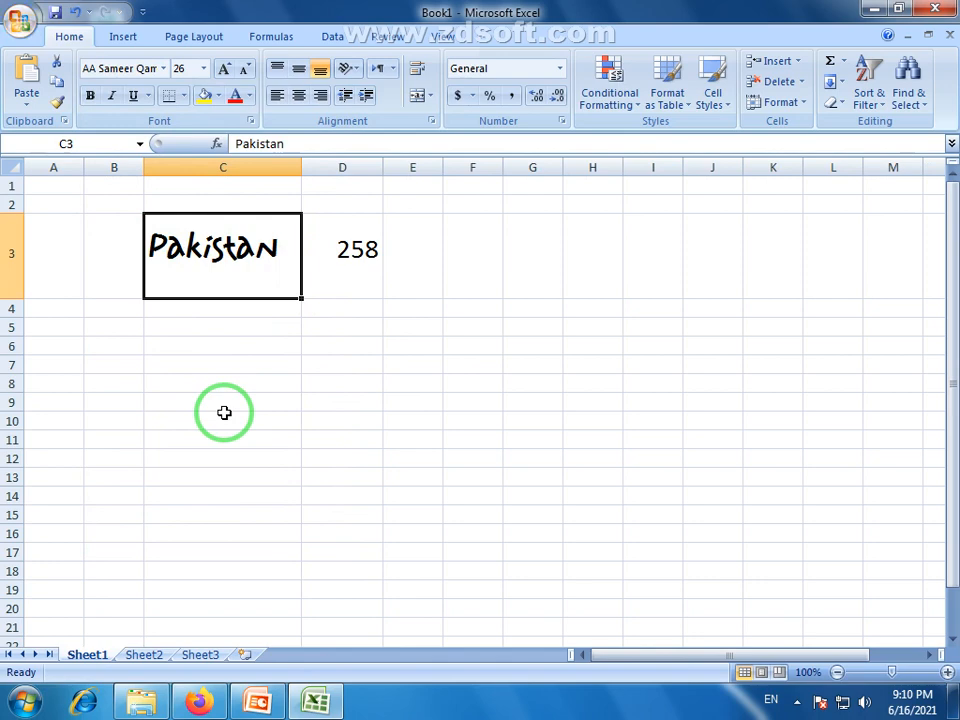
{"action": "left_click", "coordinate": [353, 249]}
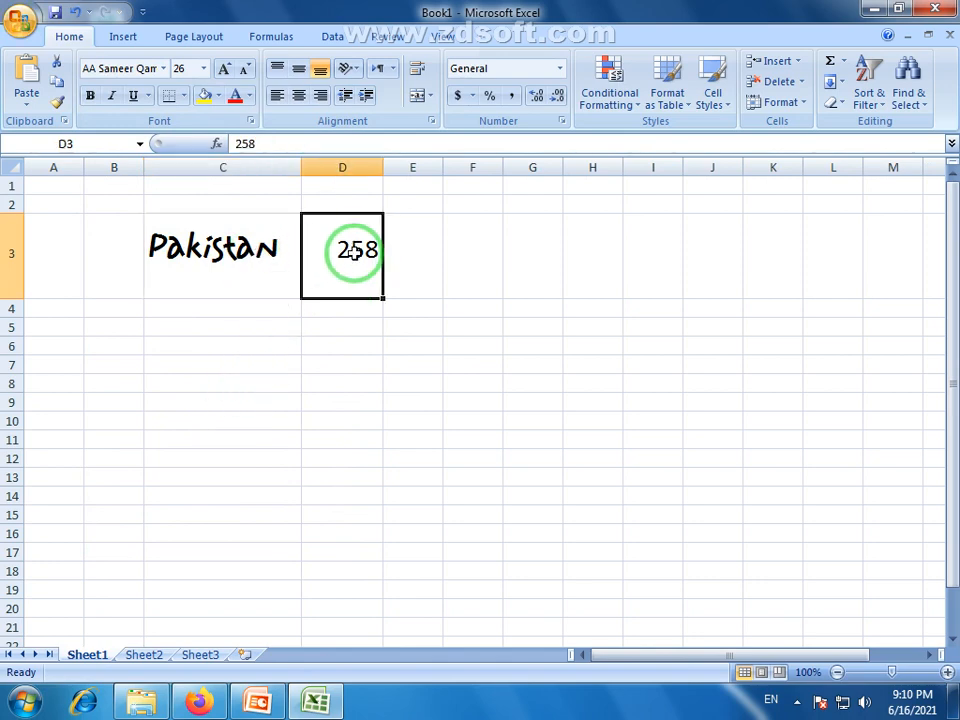
- Change the font of the Pakistan text in C3 to Calibri
{"action": "left_click", "coordinate": [205, 245]}
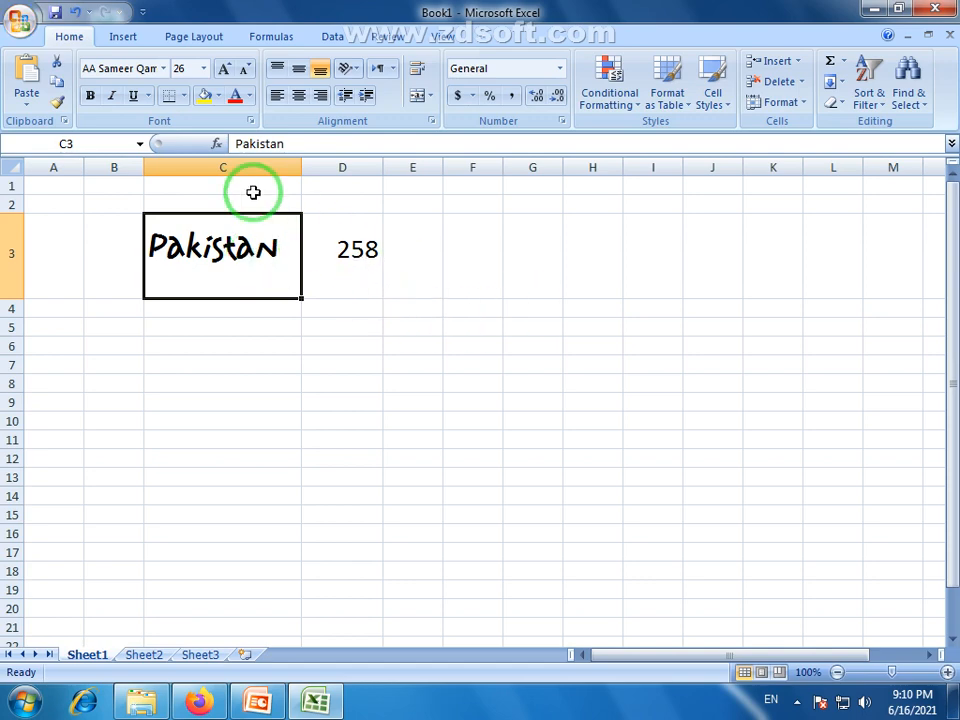
{"action": "left_click", "coordinate": [163, 68]}
{"action": "scroll", "coordinate": [140, 268], "scroll_direction": "up", "scroll_amount": 3}
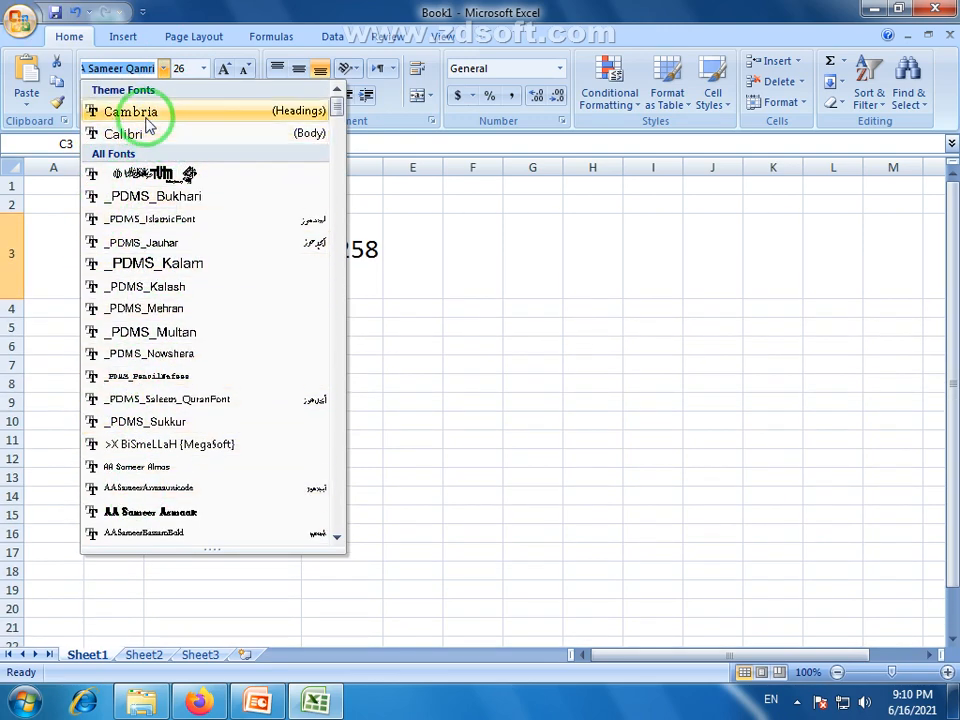
{"action": "left_click", "coordinate": [113, 137]}
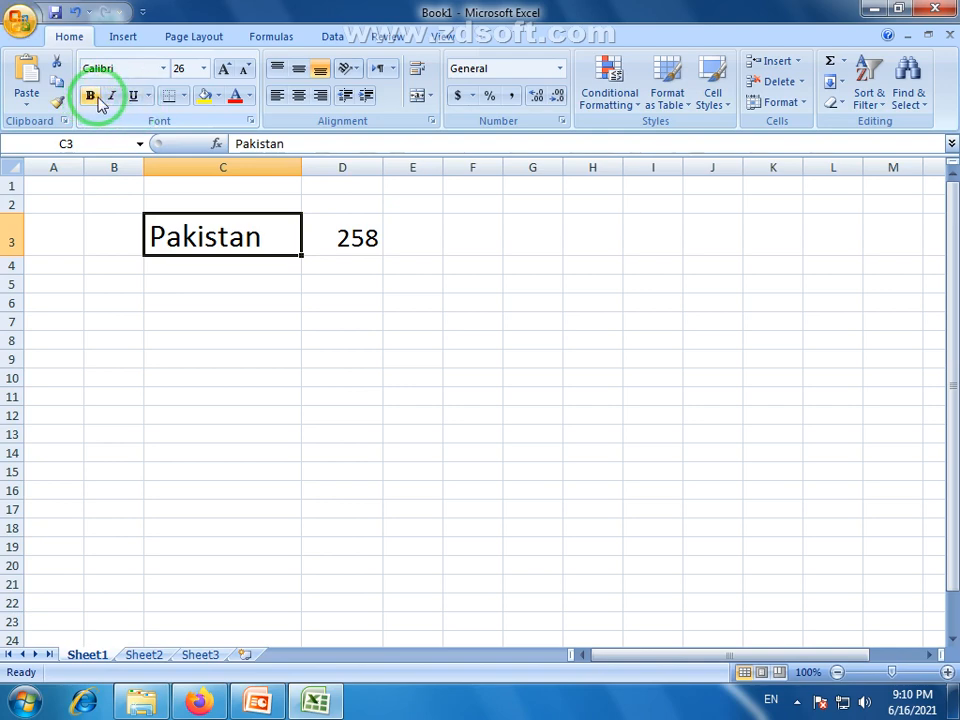
- Apply bold to the Pakistan text in C3 and remove it again
{"action": "left_click", "coordinate": [206, 287]}
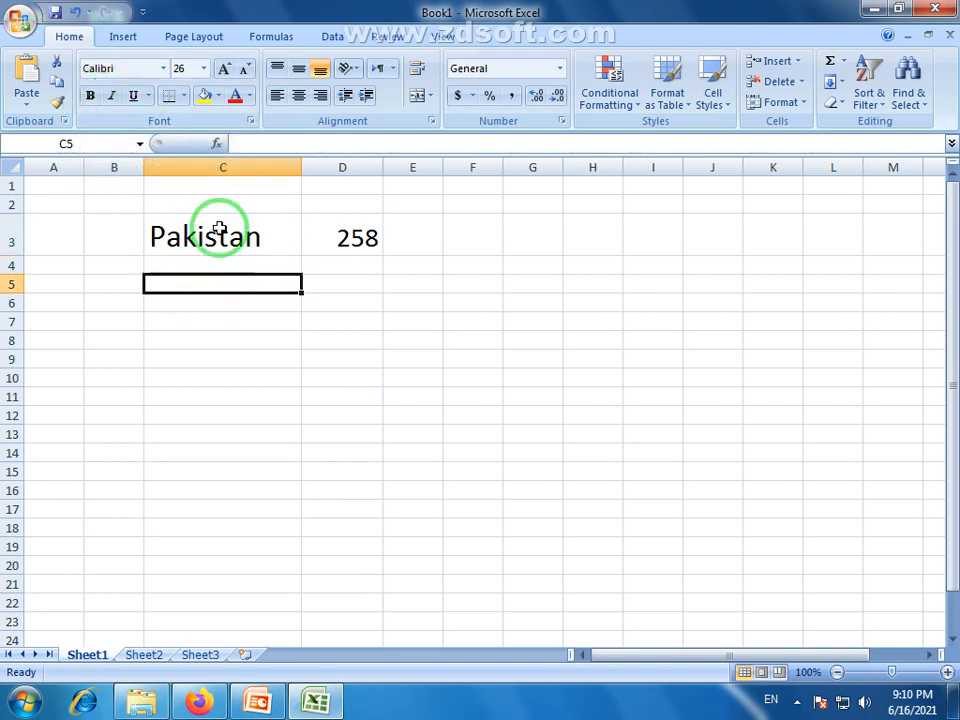
{"action": "left_click", "coordinate": [221, 236]}
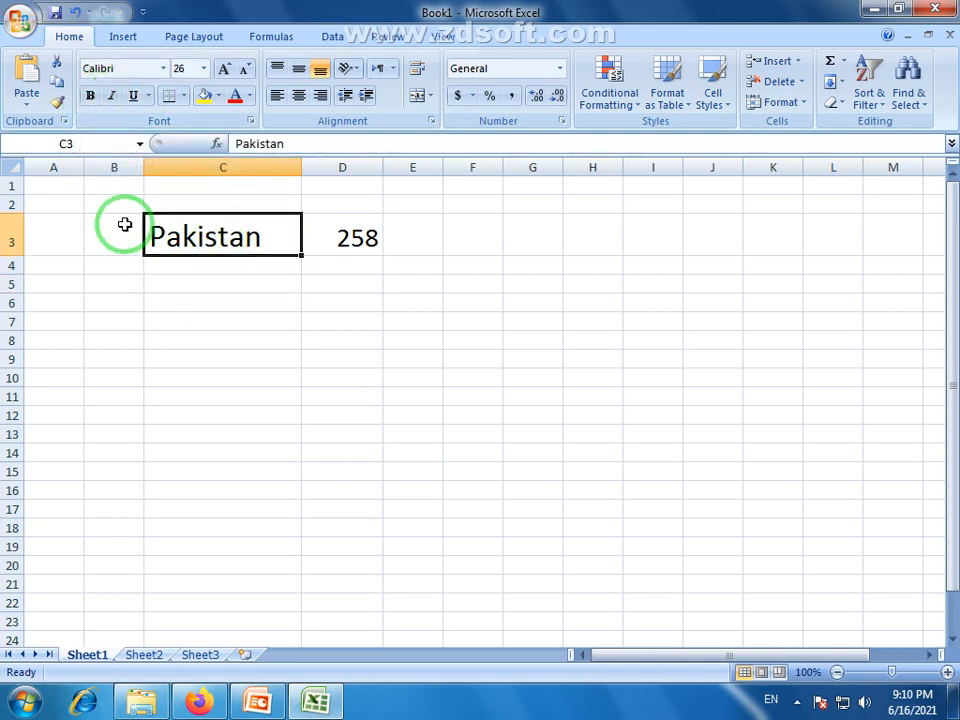
{"action": "left_click", "coordinate": [90, 97]}
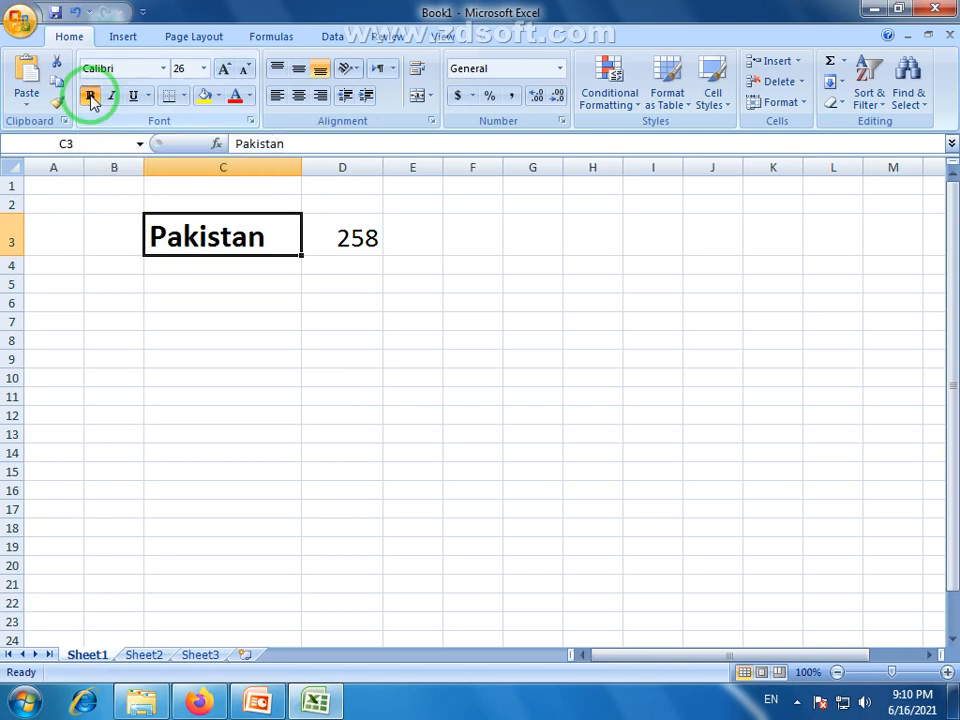
{"action": "left_click", "coordinate": [210, 263]}
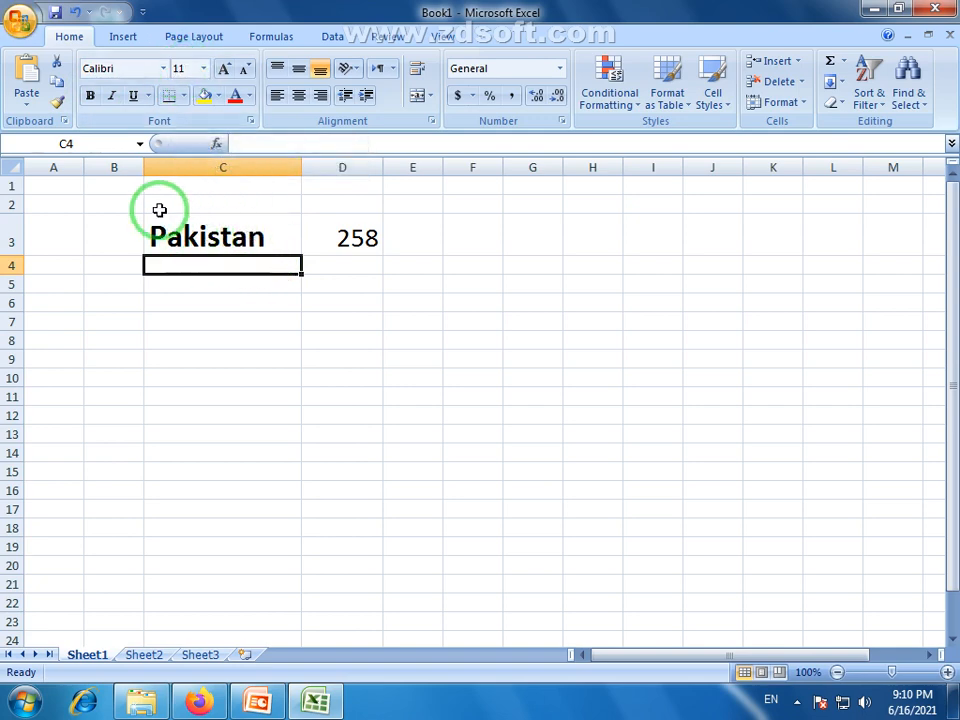
{"action": "left_click", "coordinate": [205, 238]}
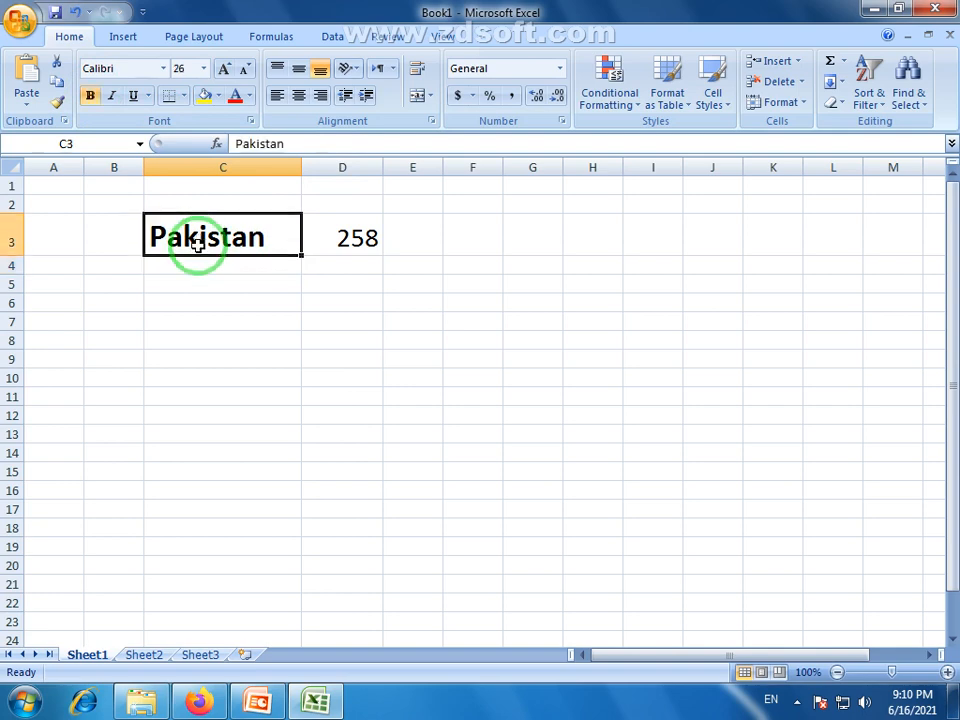
{"action": "left_click", "coordinate": [91, 97]}
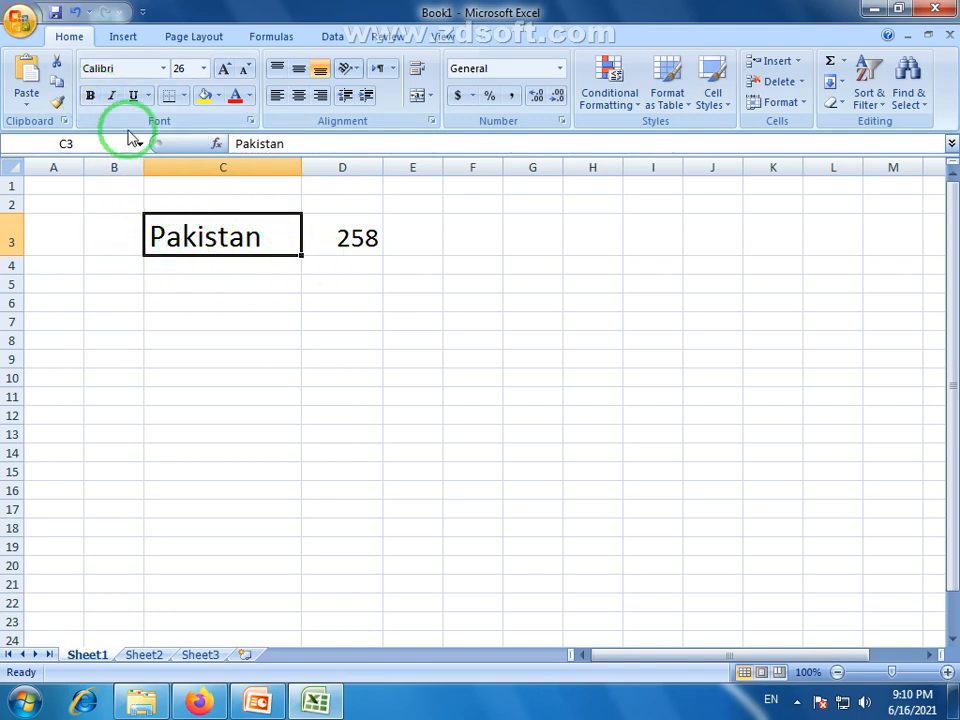
- Italicize the Pakistan text in C3 and return it to regular style
{"action": "left_click", "coordinate": [113, 97]}
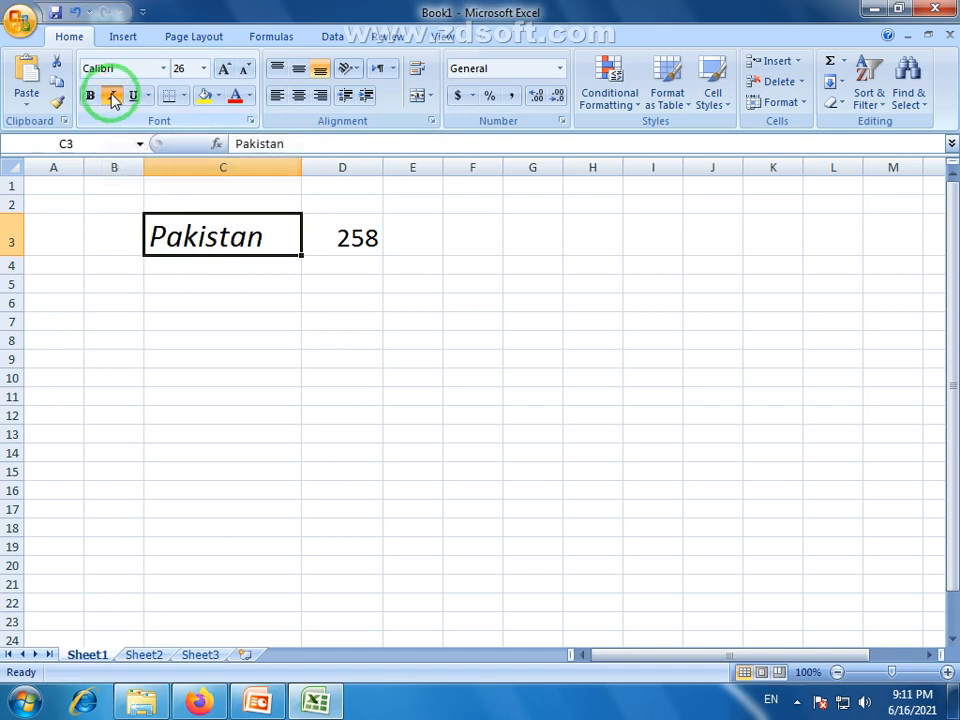
{"action": "left_click", "coordinate": [111, 97]}
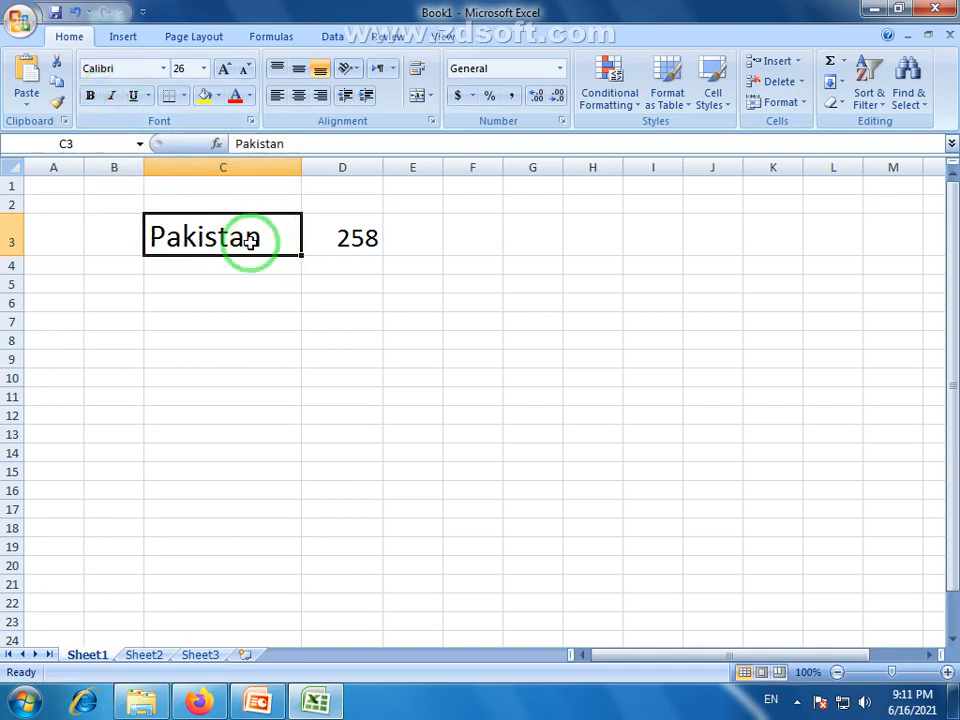
{"action": "left_click", "coordinate": [217, 279]}
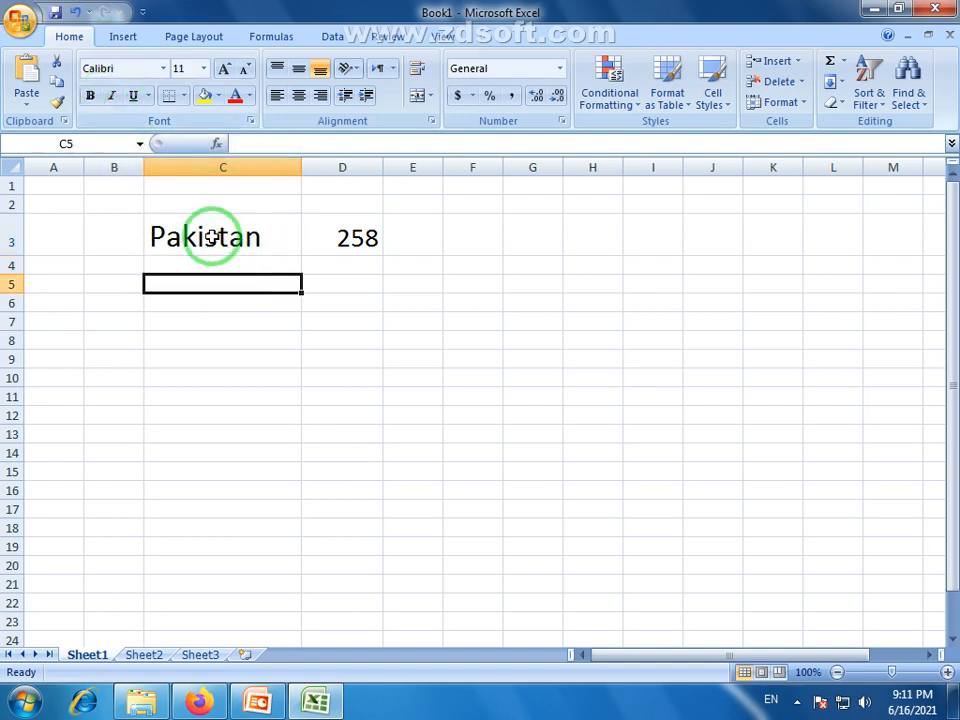
{"action": "left_click", "coordinate": [212, 236]}
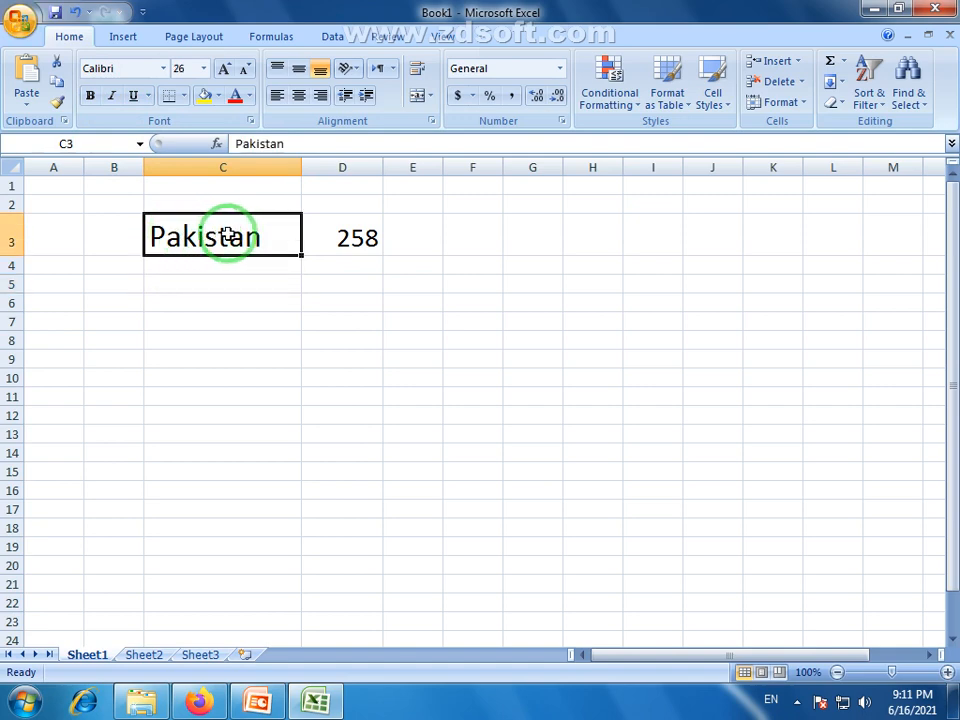
- Toggle bold on and off for C3:D3 and italicize both cells
{"action": "left_click", "coordinate": [222, 303]}
{"action": "left_click", "coordinate": [242, 231]}
{"action": "left_click_drag", "start_coordinate": [242, 231], "coordinate": [367, 236]}
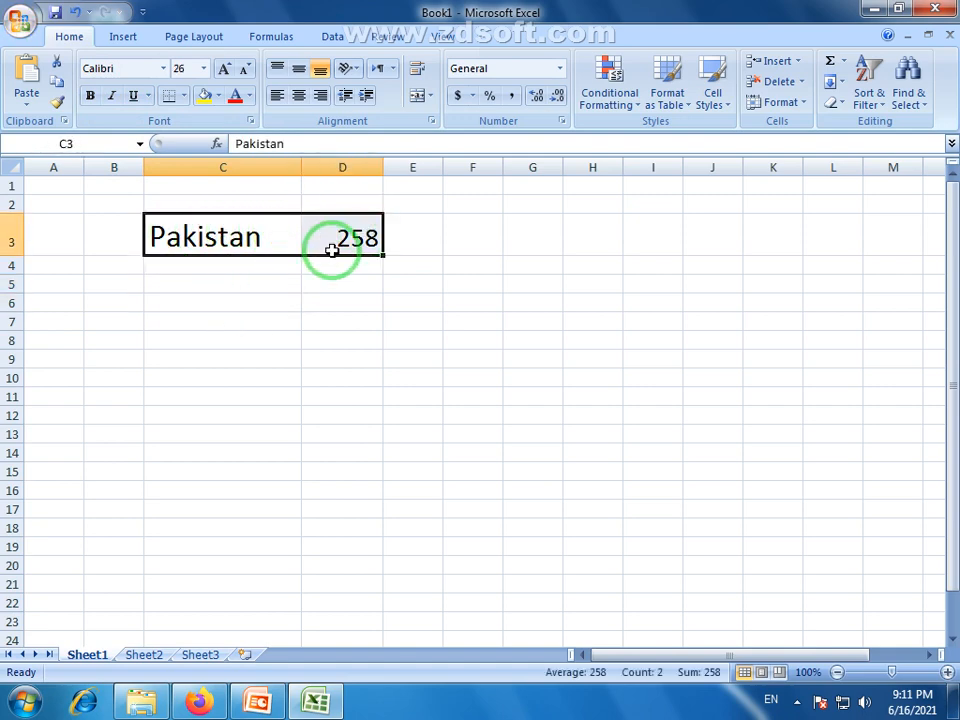
{"action": "left_click", "coordinate": [90, 100]}
{"action": "left_click", "coordinate": [90, 98]}
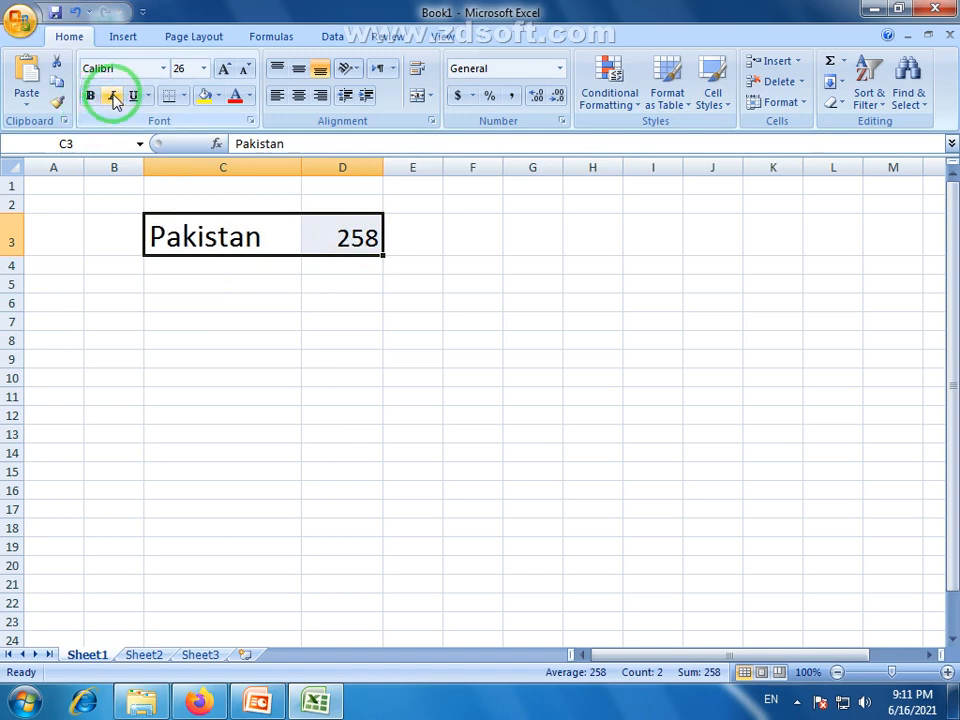
{"action": "left_click", "coordinate": [114, 98]}
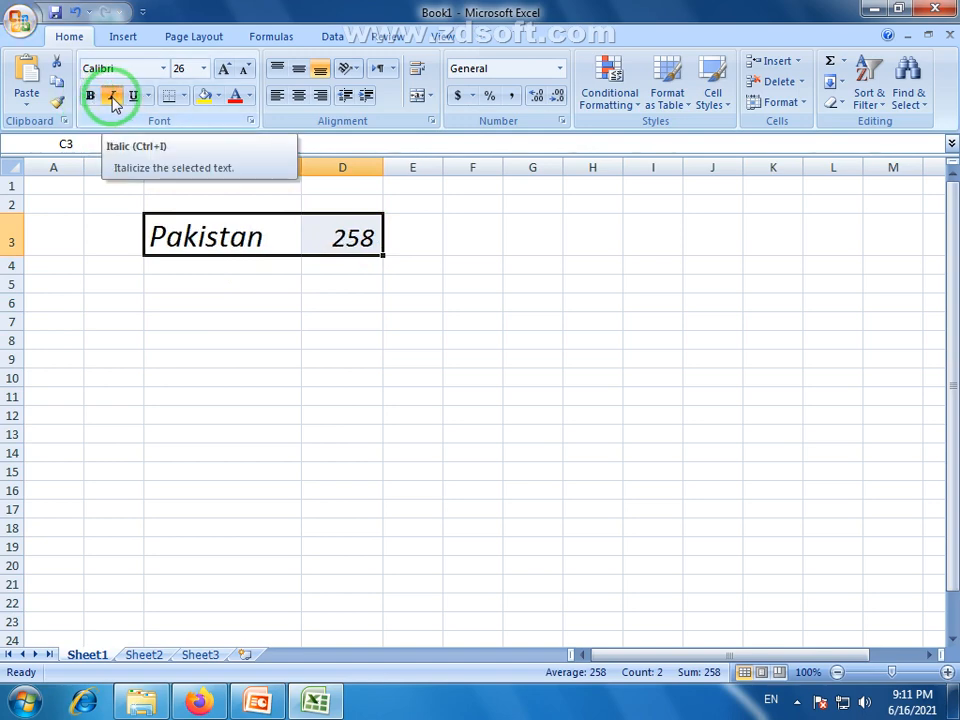
- Underline the Pakistan text in C3 with a single underline, keeping it italic
{"action": "left_click", "coordinate": [236, 250]}
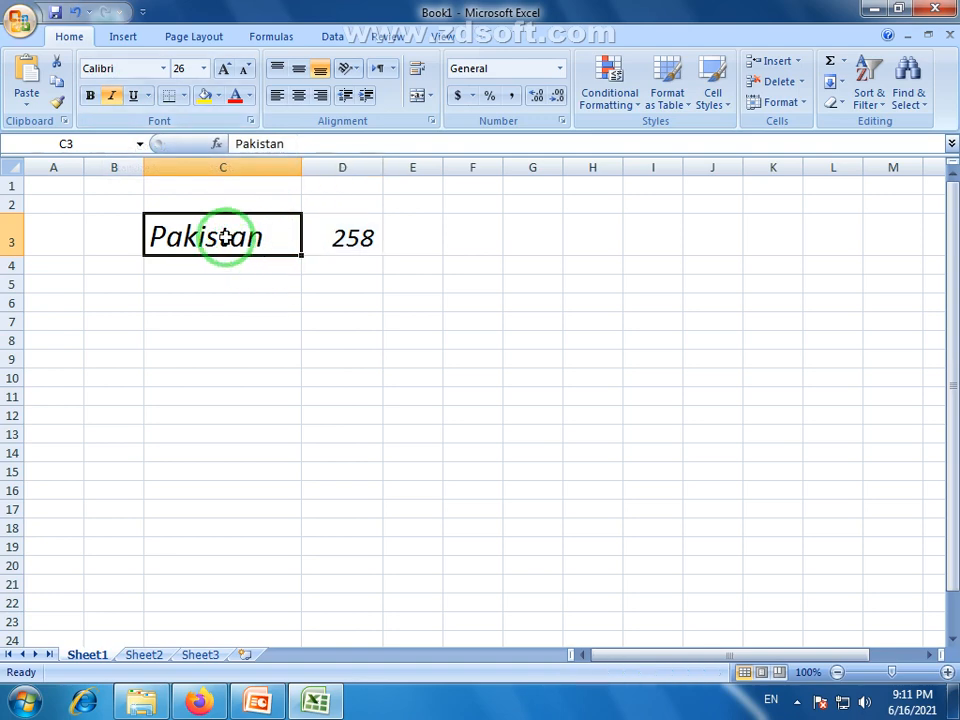
{"action": "left_click", "coordinate": [112, 96]}
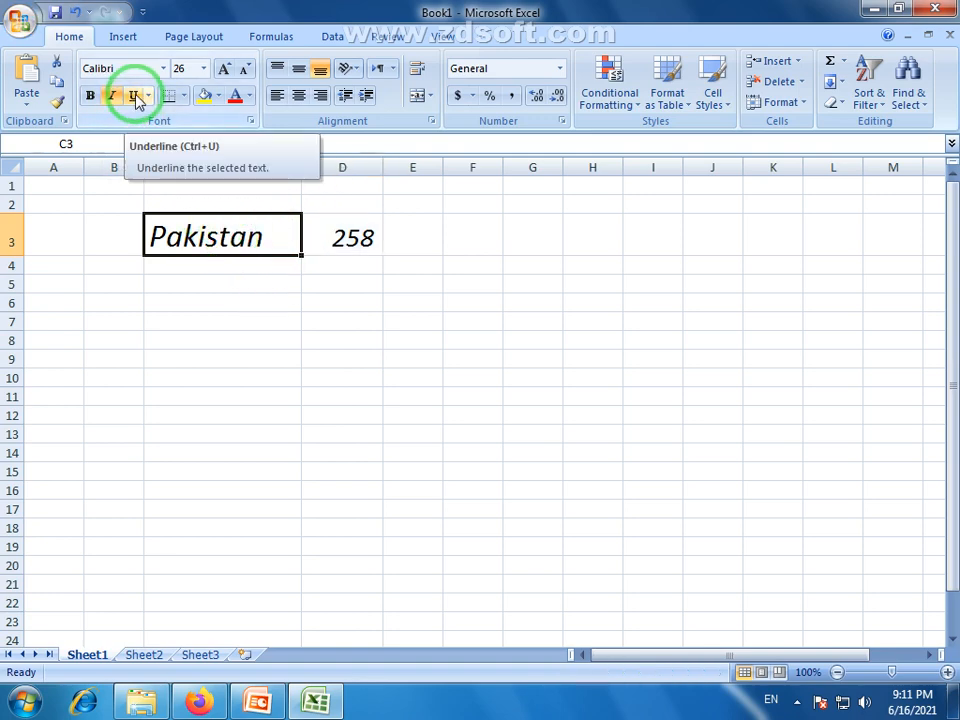
{"action": "left_click", "coordinate": [135, 96]}
{"action": "left_click", "coordinate": [214, 305]}
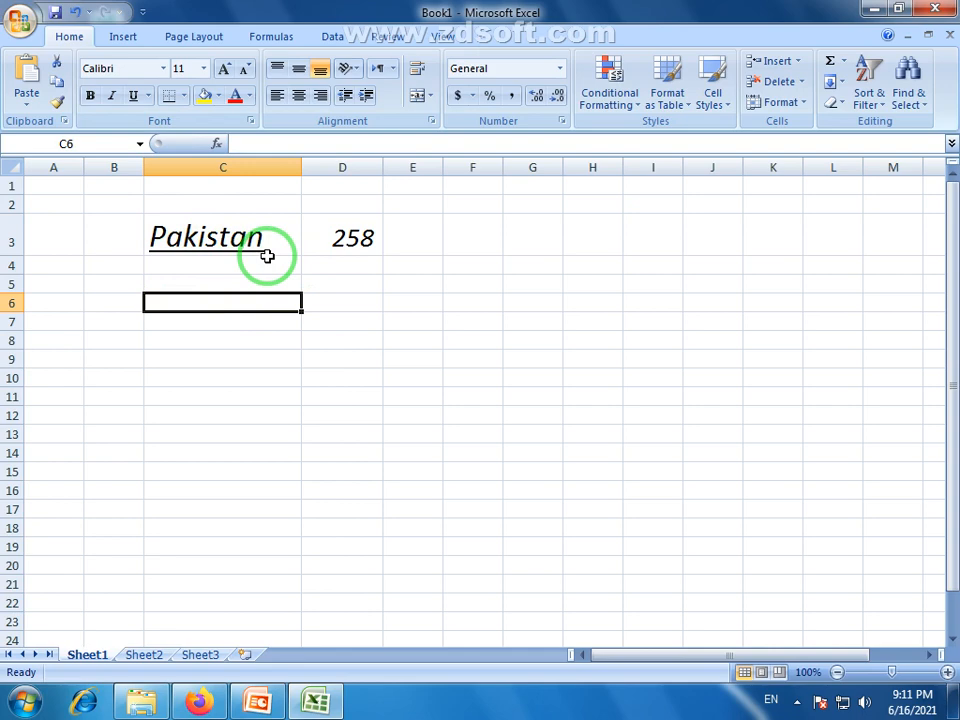
- View the available underline styles and narrow column C to fit the Pakistan text more closely
{"action": "left_click", "coordinate": [149, 97]}
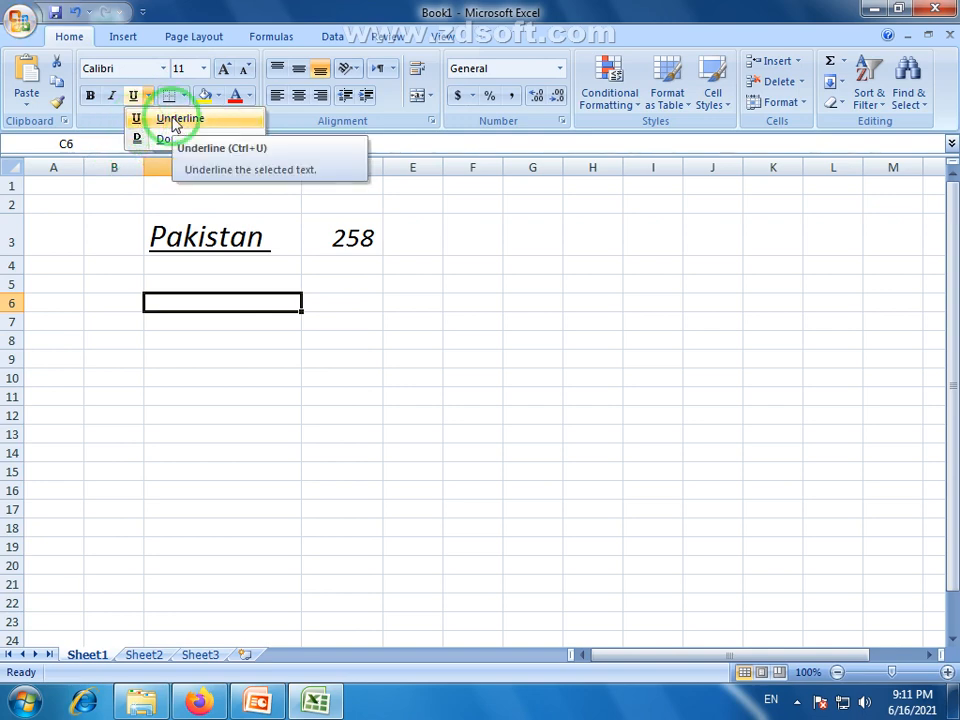
{"action": "left_click", "coordinate": [221, 238]}
{"action": "left_click", "coordinate": [216, 224]}
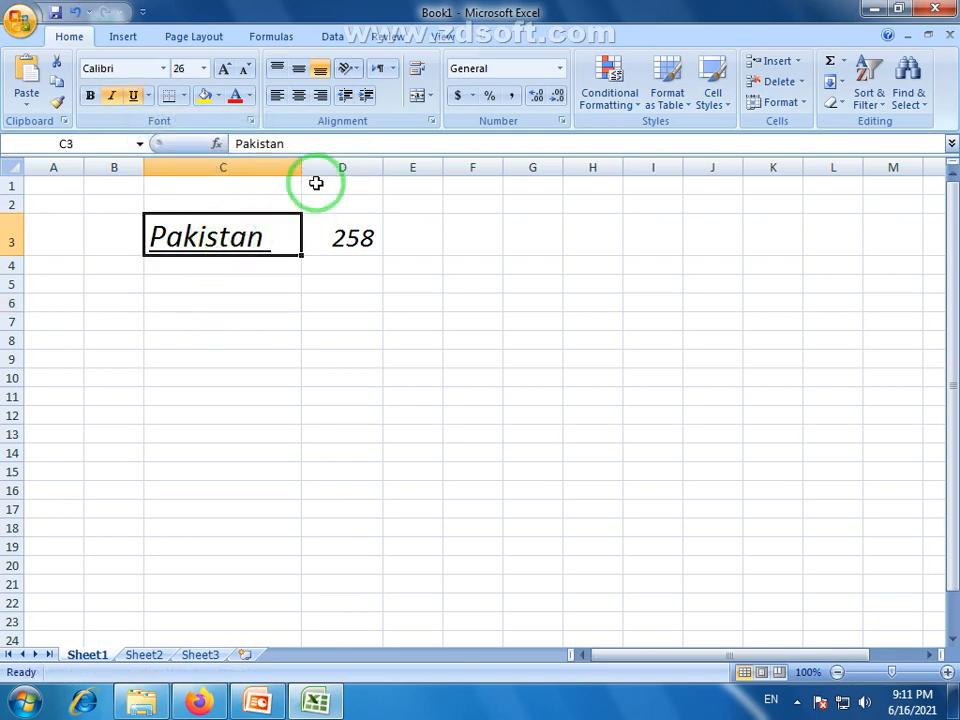
{"action": "left_click_drag", "start_coordinate": [303, 167], "coordinate": [283, 167]}
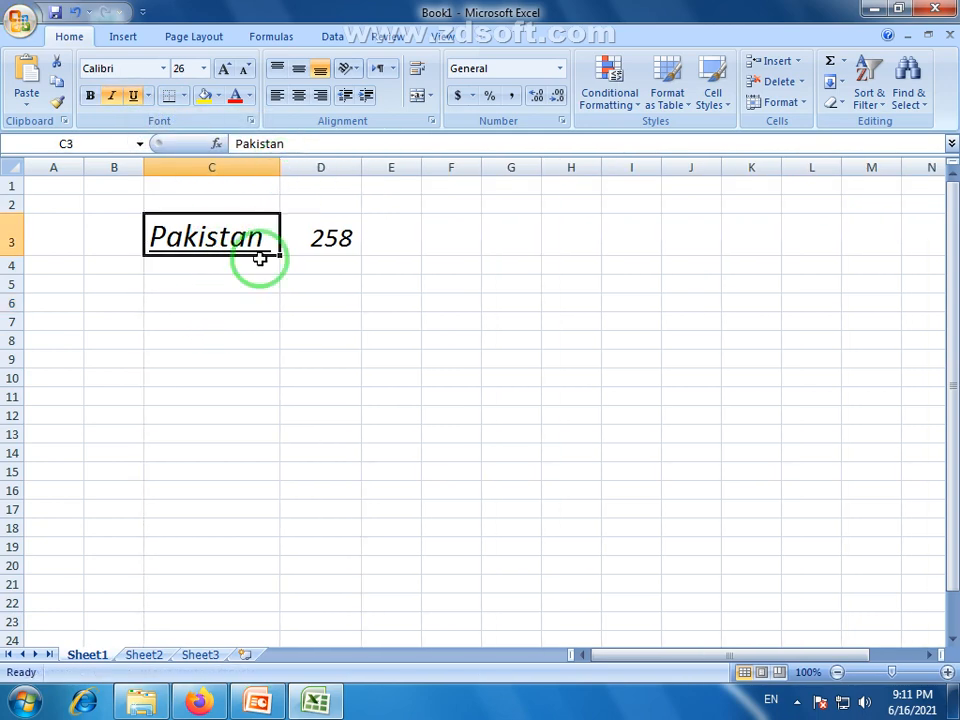
{"action": "left_click", "coordinate": [234, 317]}
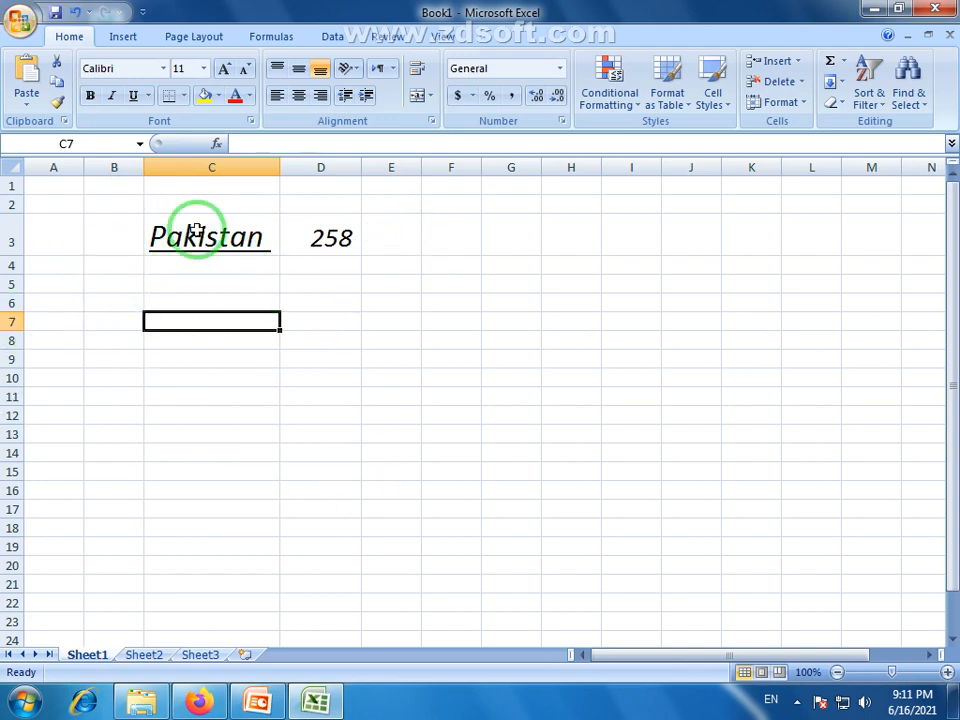
- Enter 1 in E6 and fill the number series down to 10 in E15
{"action": "left_click", "coordinate": [170, 97]}
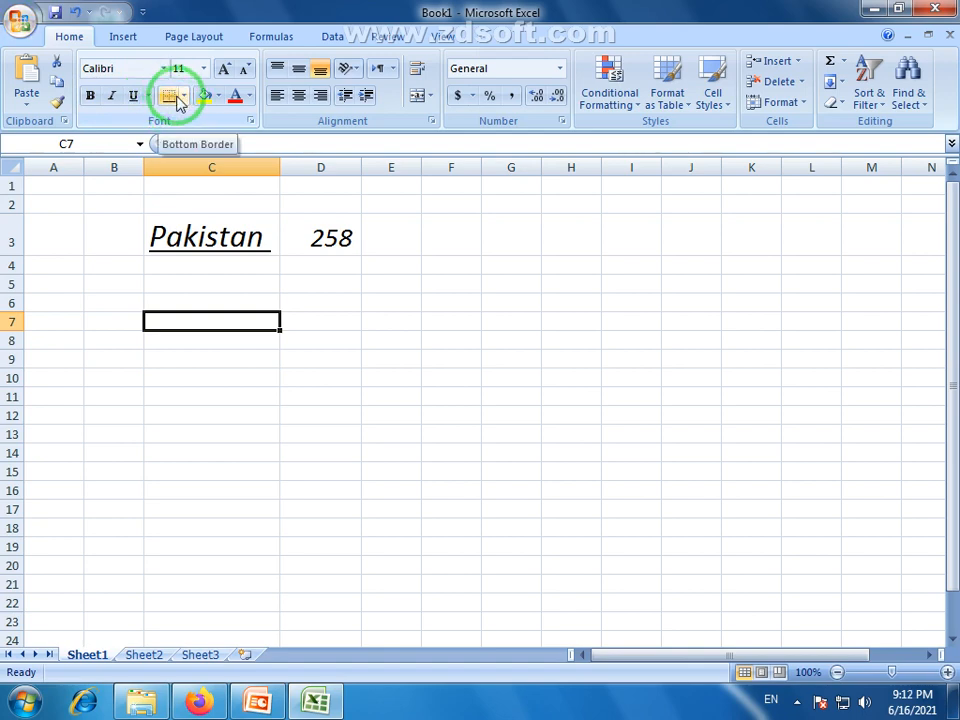
{"action": "left_click", "coordinate": [332, 238]}
{"action": "left_click", "coordinate": [341, 289]}
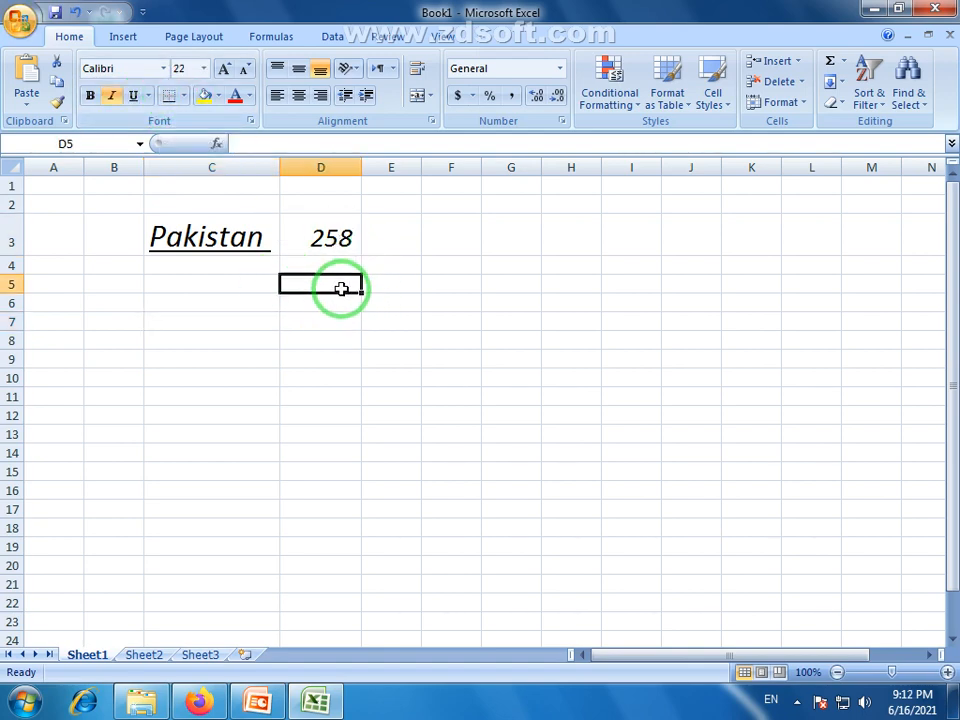
{"action": "left_click", "coordinate": [393, 305]}
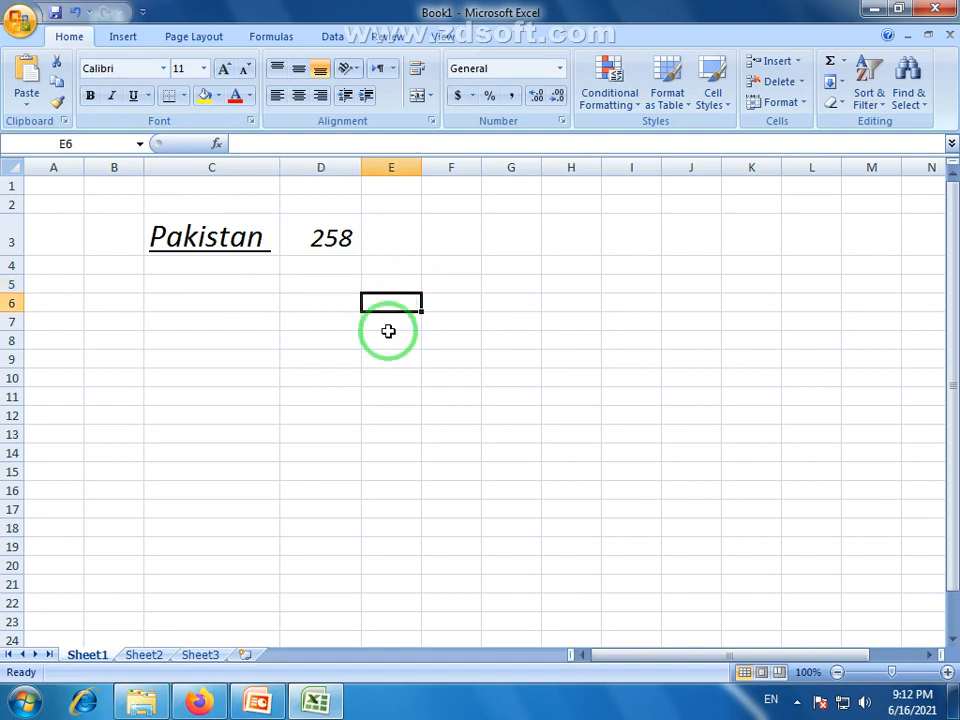
{"action": "type", "text": "1"}
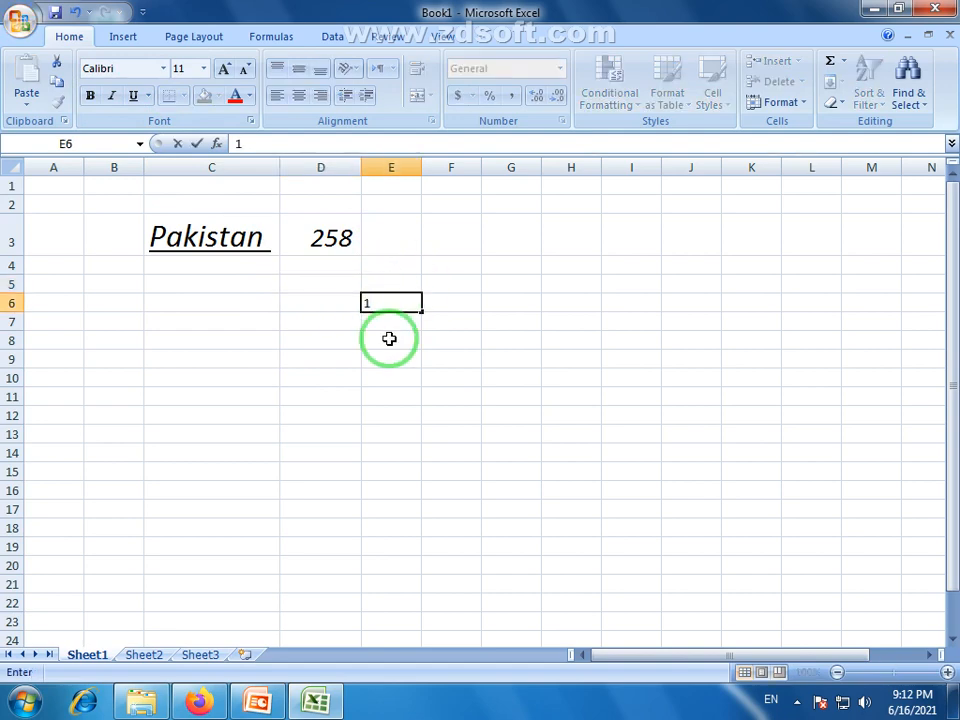
{"action": "left_click_drag", "start_coordinate": [421, 312], "coordinate": [424, 467]}
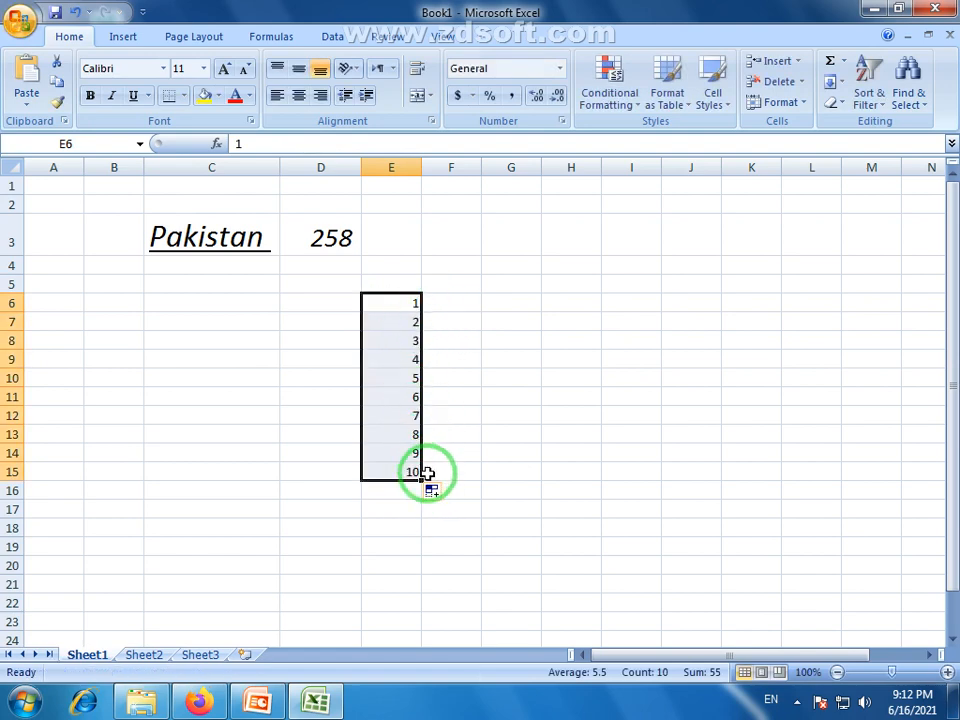
- Fill F6:F15 with the series 11 to 20 and extend the pattern across to column I, ending with 50 in I15
{"action": "left_click", "coordinate": [470, 305]}
{"action": "type", "text": "11"}
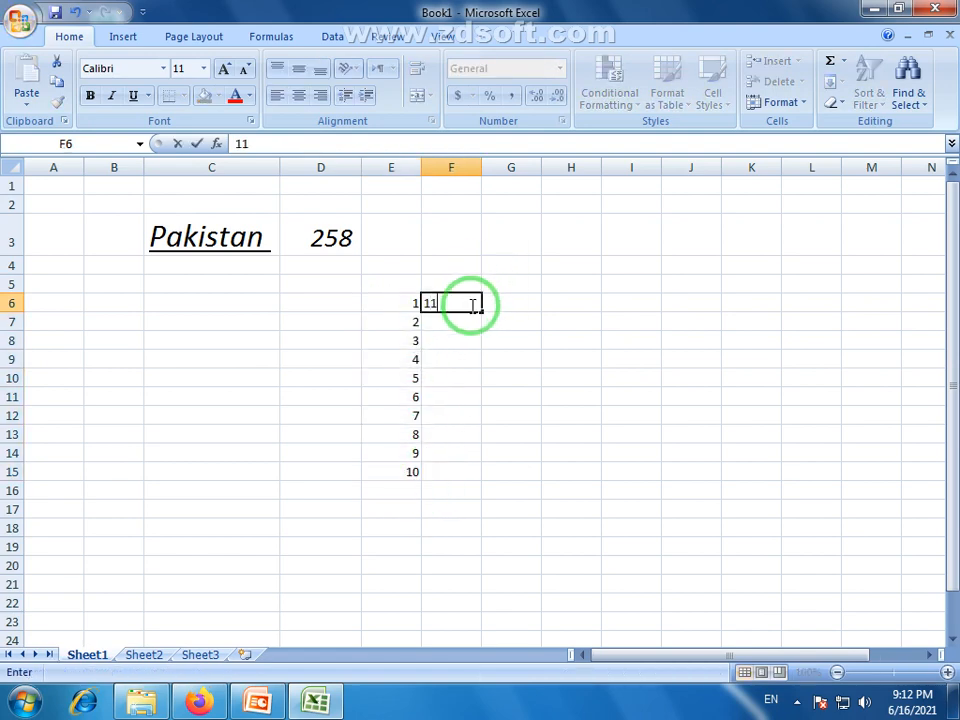
{"action": "left_click_drag", "start_coordinate": [480, 311], "coordinate": [478, 480]}
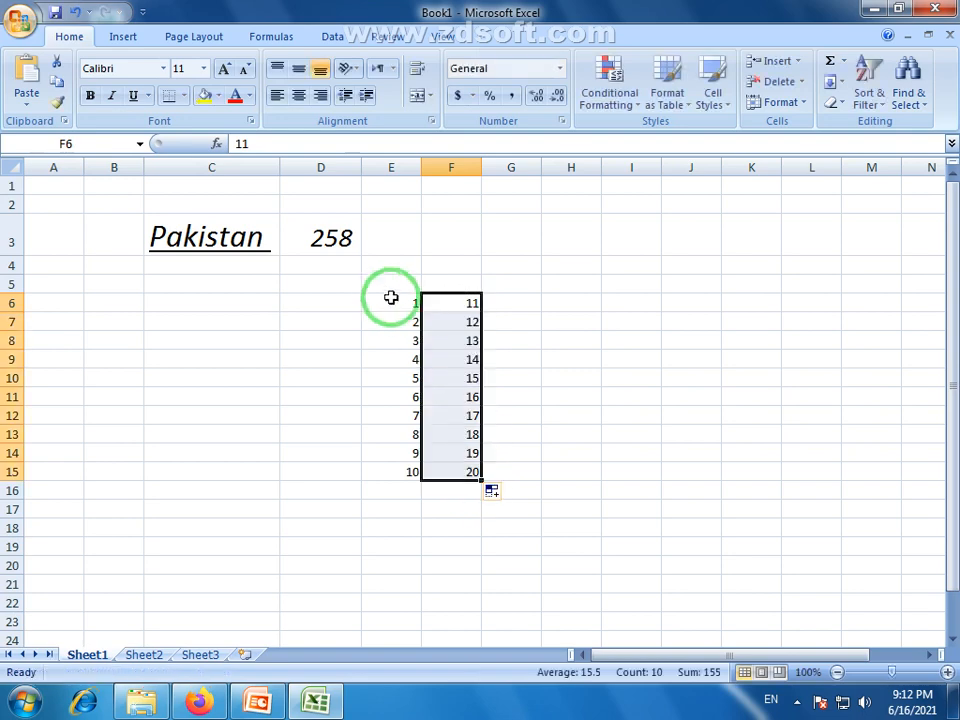
{"action": "left_click_drag", "start_coordinate": [392, 298], "coordinate": [660, 481]}
{"action": "left_click", "coordinate": [516, 434]}
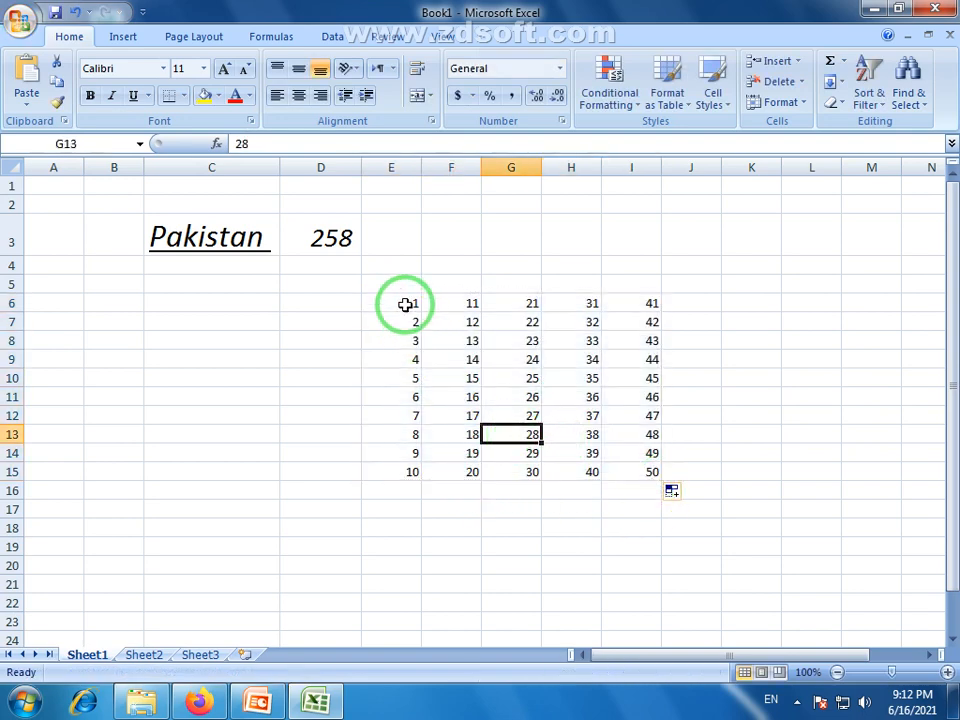
- Center the numbers in E6:I15 horizontally and increase their font size by two increments
{"action": "left_click_drag", "start_coordinate": [403, 304], "coordinate": [626, 478]}
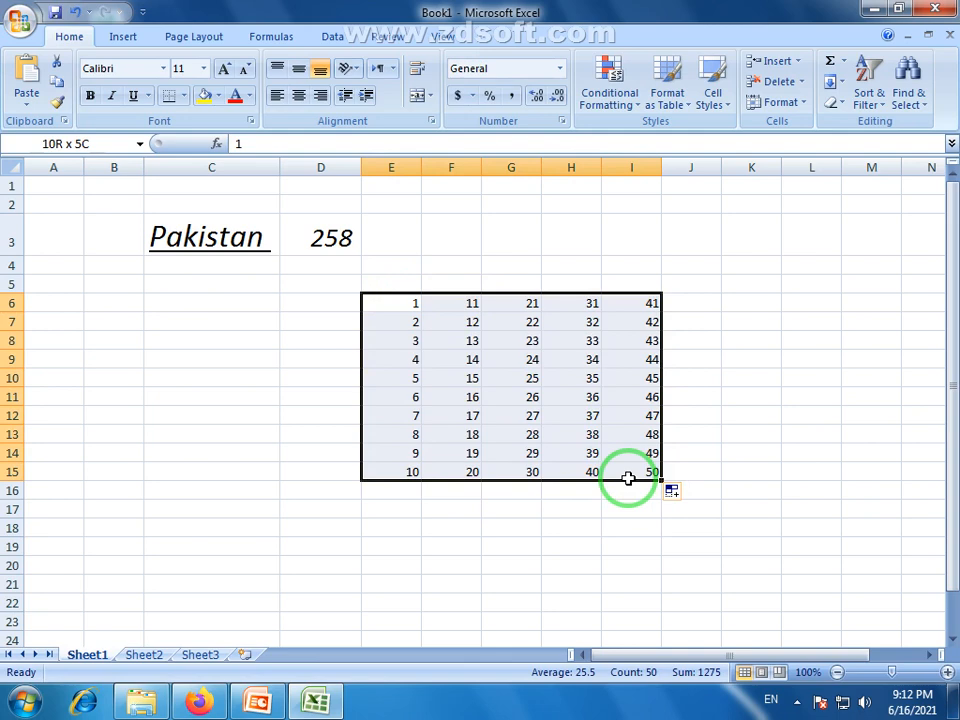
{"action": "left_click", "coordinate": [299, 98]}
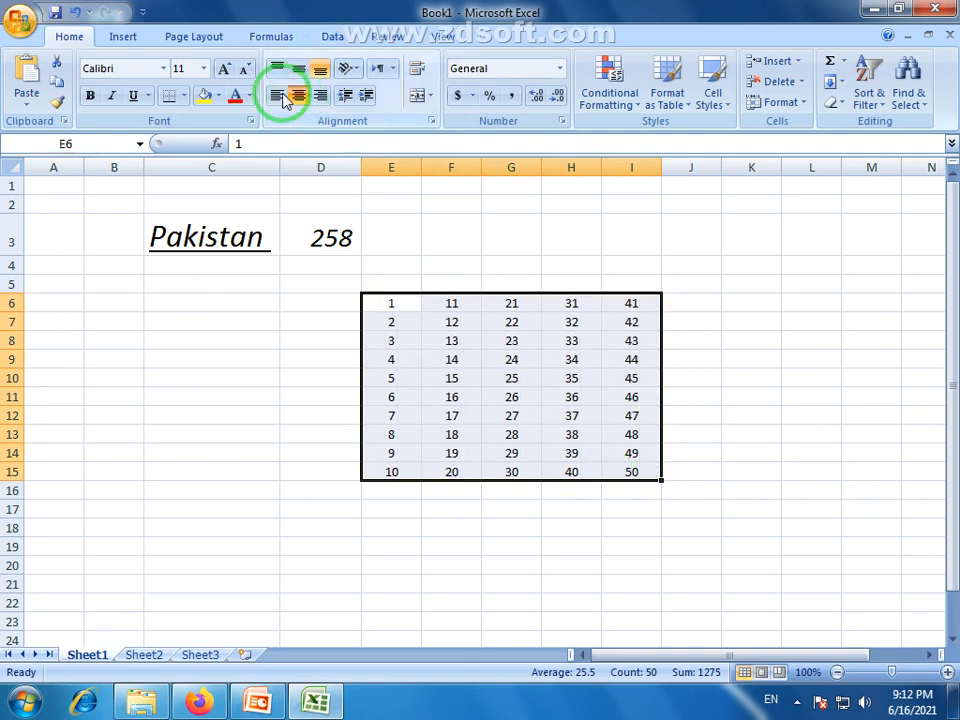
{"action": "left_click", "coordinate": [225, 70]}
{"action": "left_click", "coordinate": [225, 70]}
{"action": "left_click", "coordinate": [729, 388]}
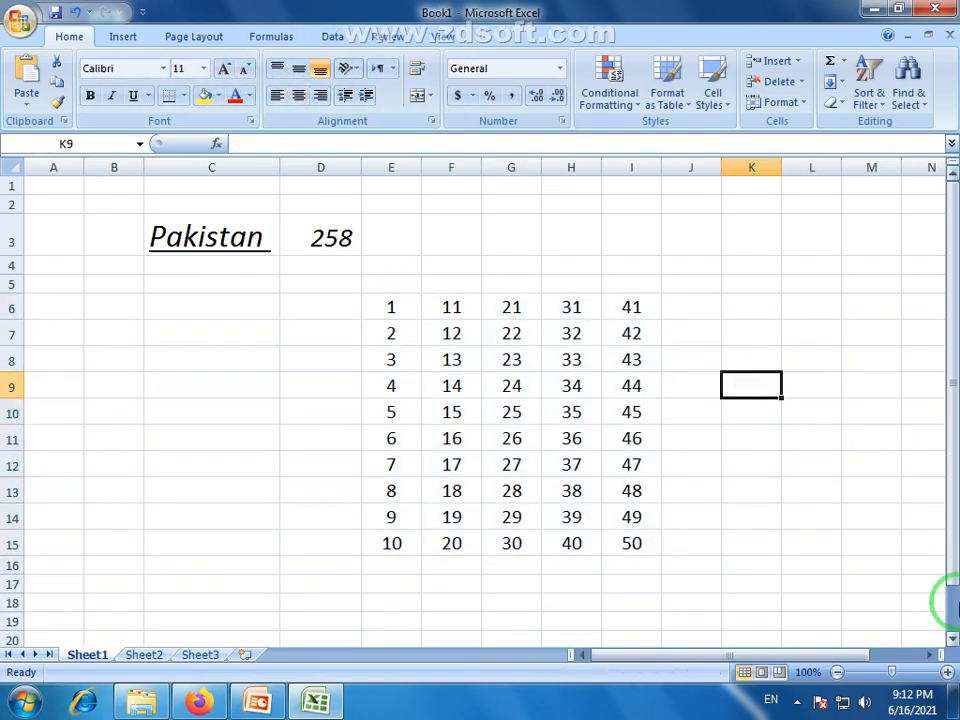
{"action": "left_click", "coordinate": [946, 673]}
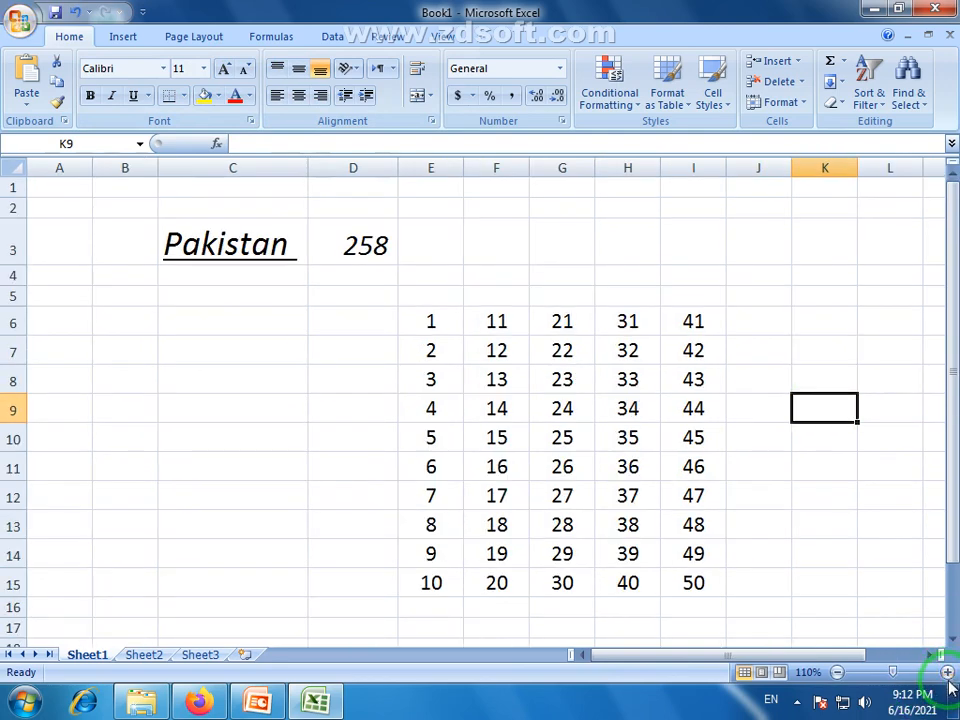
- View the list of border types and border-drawing options available for cells
{"action": "left_click", "coordinate": [948, 674]}
{"action": "left_click_drag", "start_coordinate": [838, 655], "coordinate": [874, 655]}
{"action": "left_click_drag", "start_coordinate": [951, 459], "coordinate": [951, 514]}
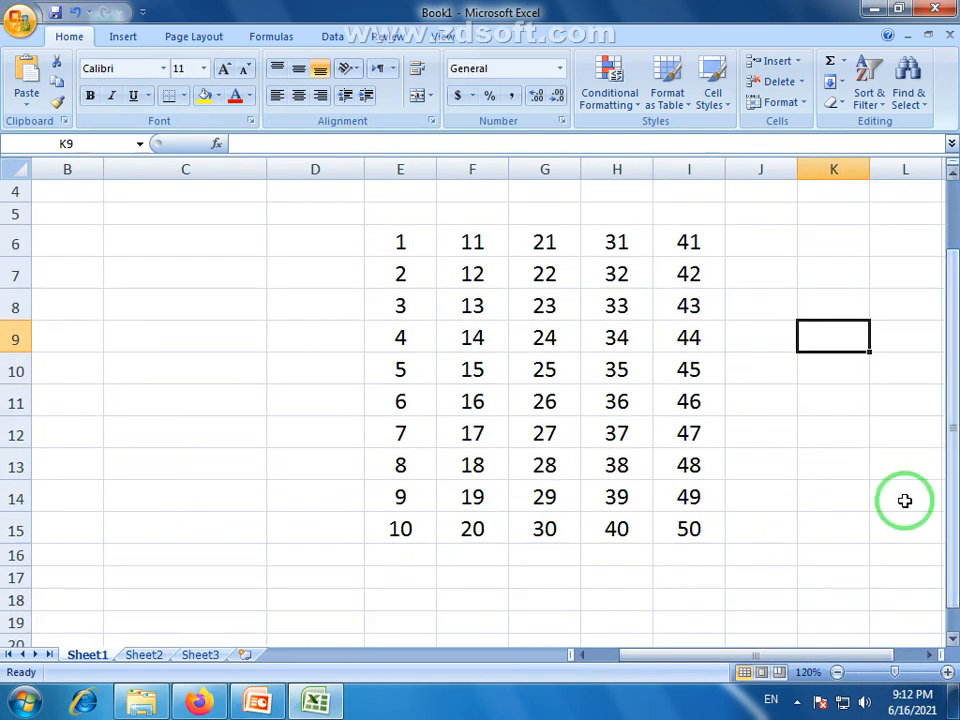
{"action": "left_click", "coordinate": [822, 488]}
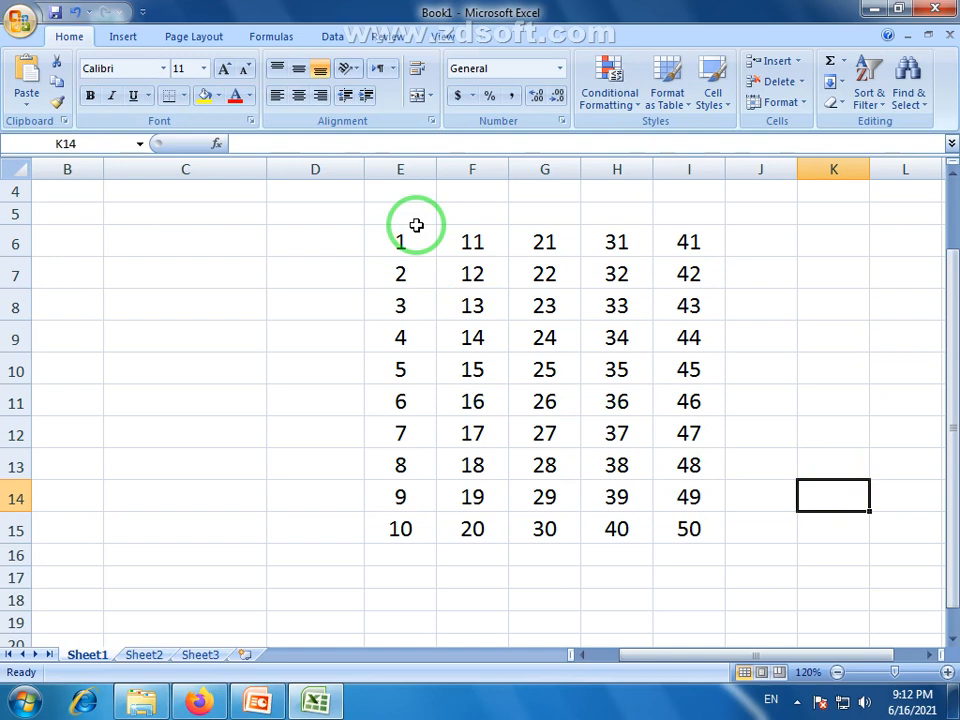
{"action": "left_click", "coordinate": [185, 97]}
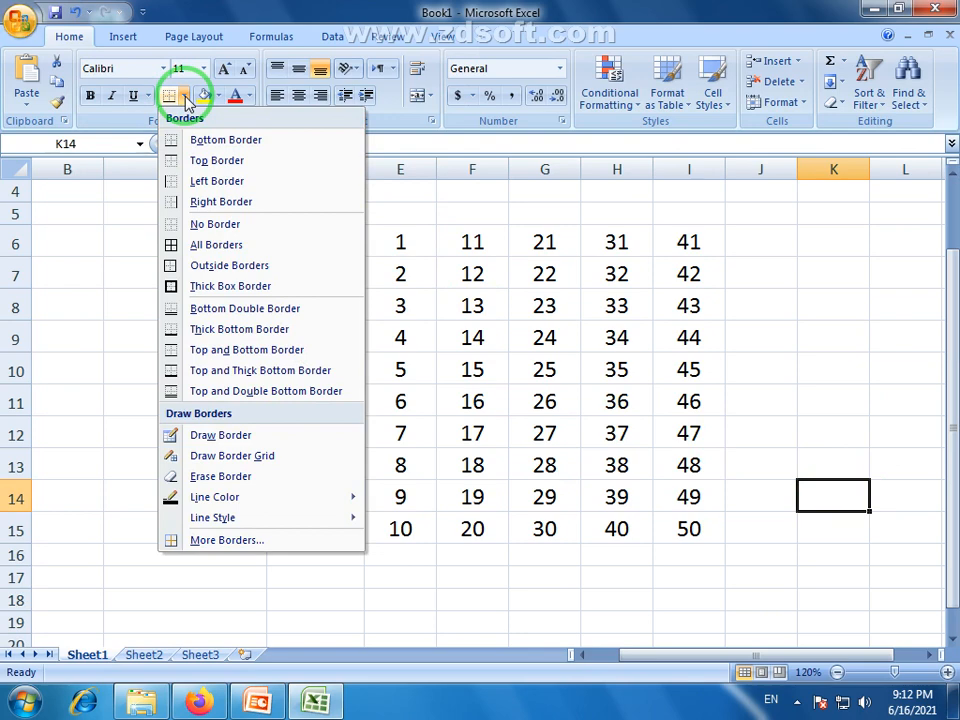
{"action": "left_click", "coordinate": [135, 217]}
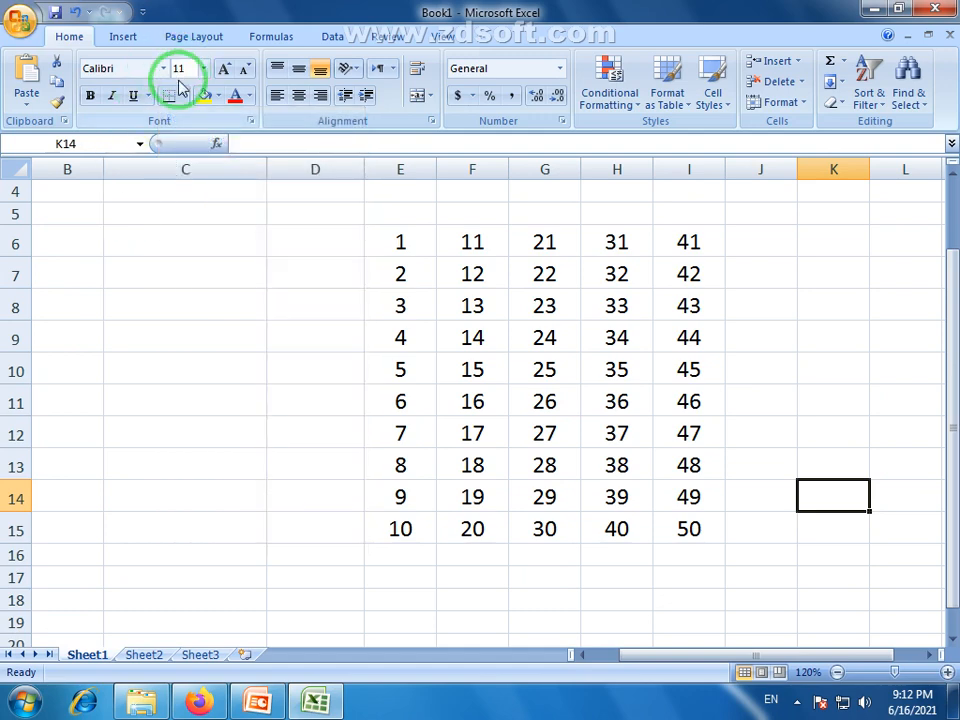
{"action": "left_click", "coordinate": [544, 374]}
{"action": "left_click_drag", "start_coordinate": [403, 244], "coordinate": [676, 540]}
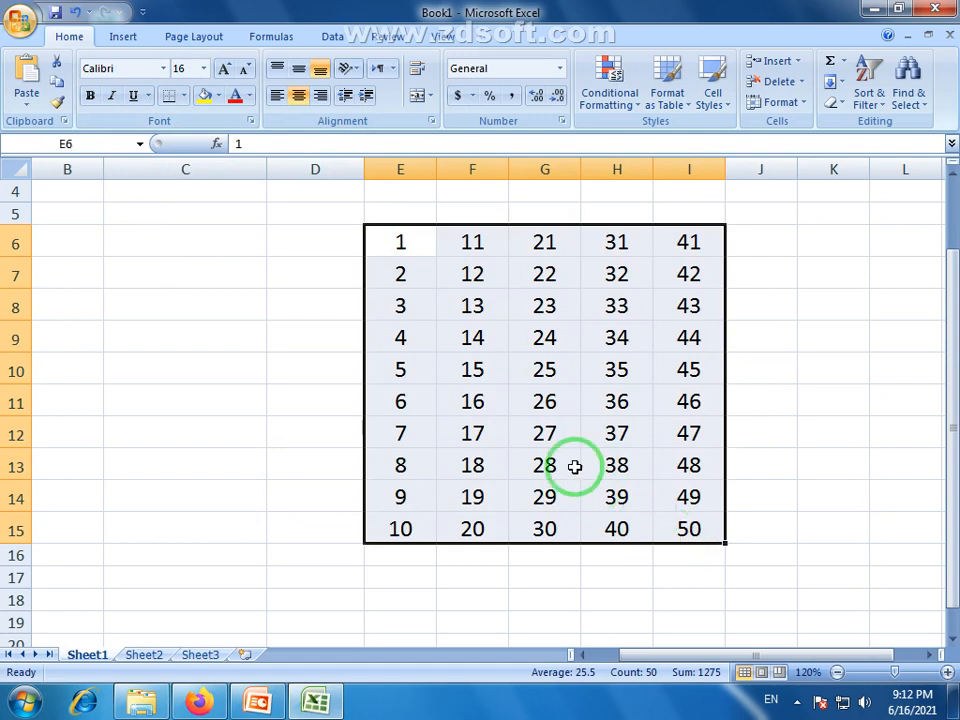
{"action": "left_click", "coordinate": [472, 401]}
{"action": "left_click_drag", "start_coordinate": [402, 250], "coordinate": [667, 531]}
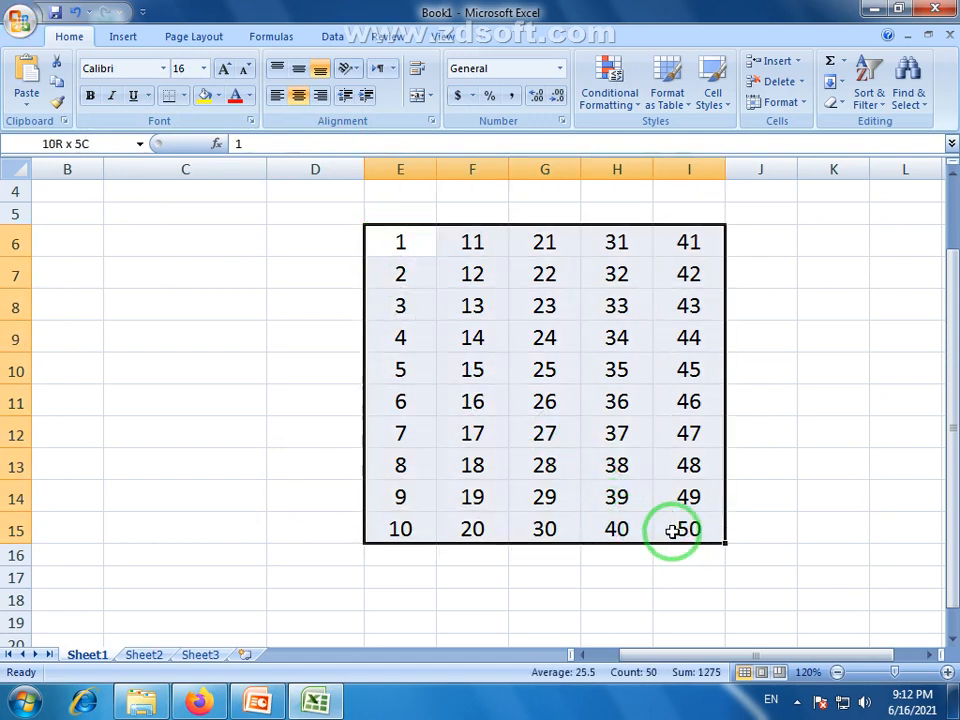
{"action": "left_click", "coordinate": [521, 574]}
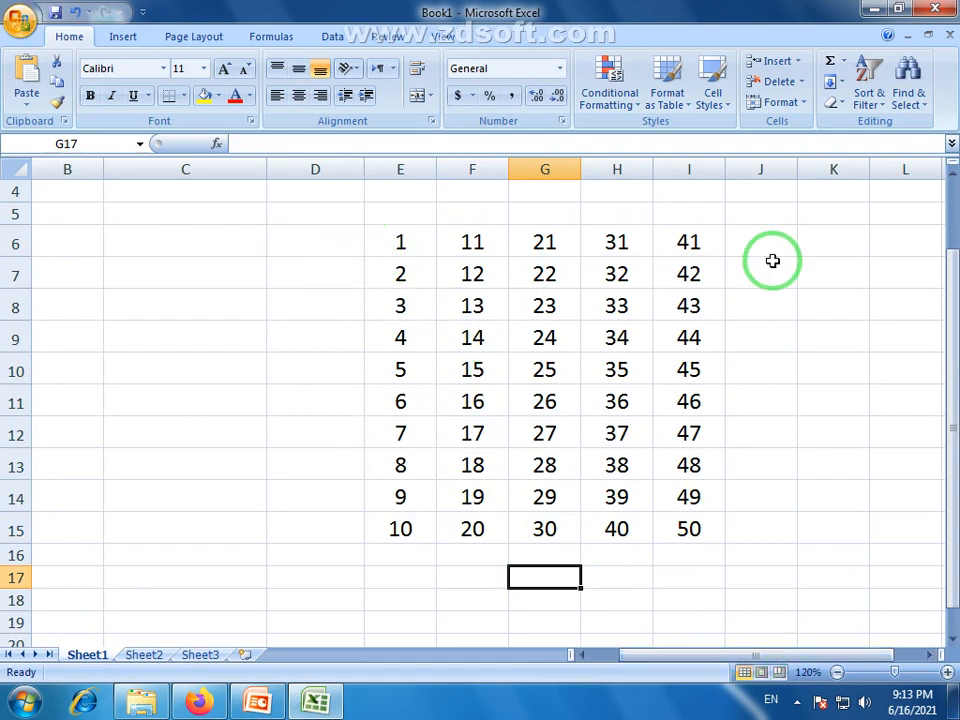
{"action": "left_click_drag", "start_coordinate": [380, 240], "coordinate": [667, 537]}
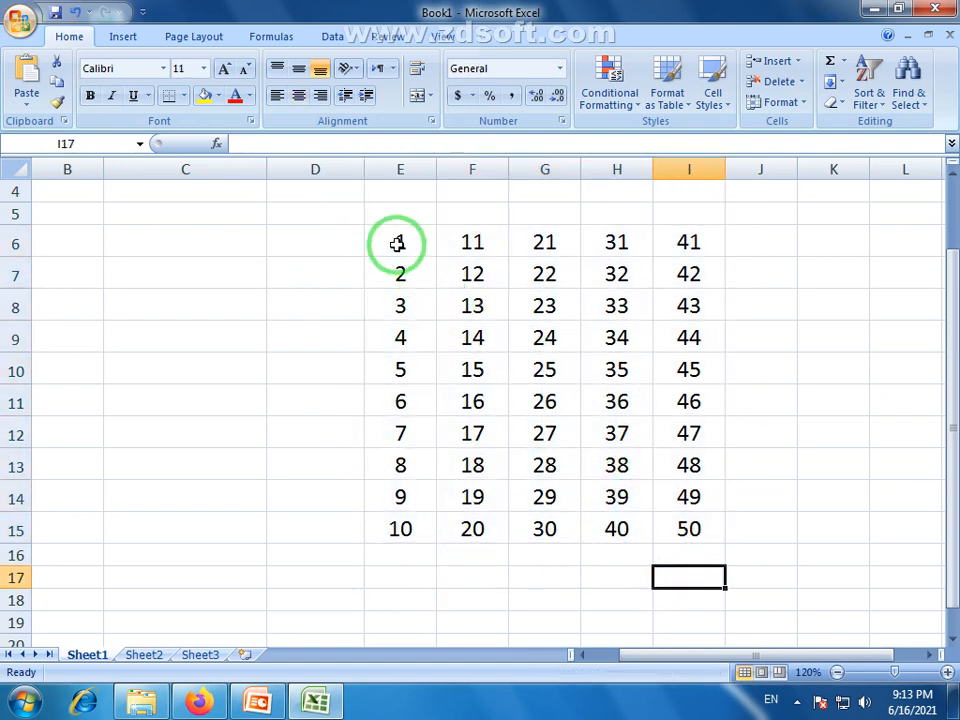
- Apply a bottom border to the number table in E6:I15
{"action": "left_click_drag", "start_coordinate": [394, 244], "coordinate": [671, 536]}
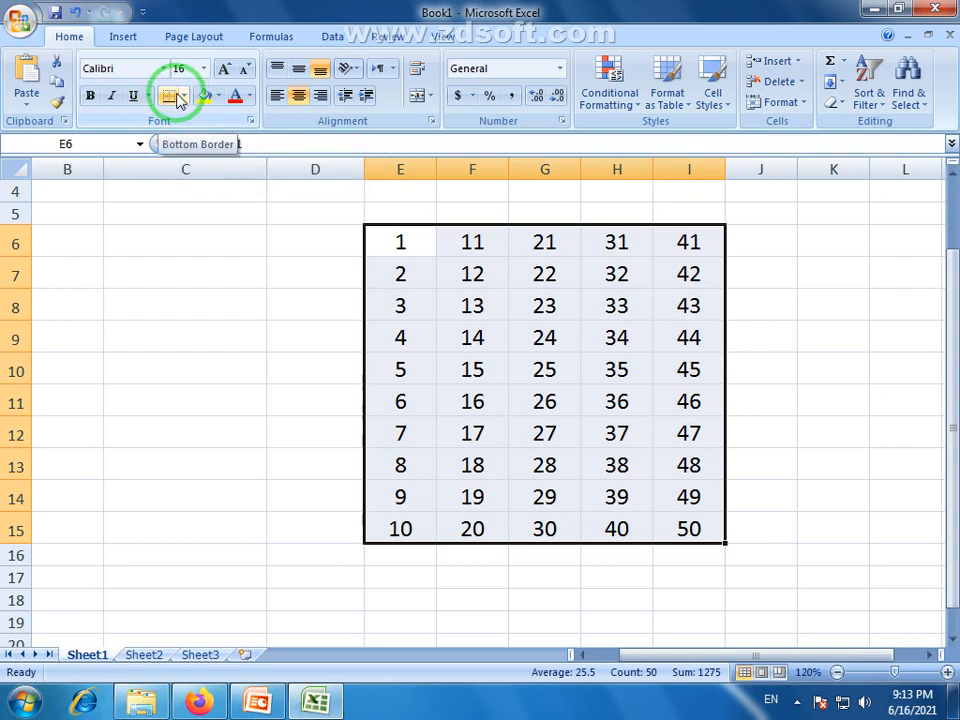
{"action": "left_click", "coordinate": [169, 97]}
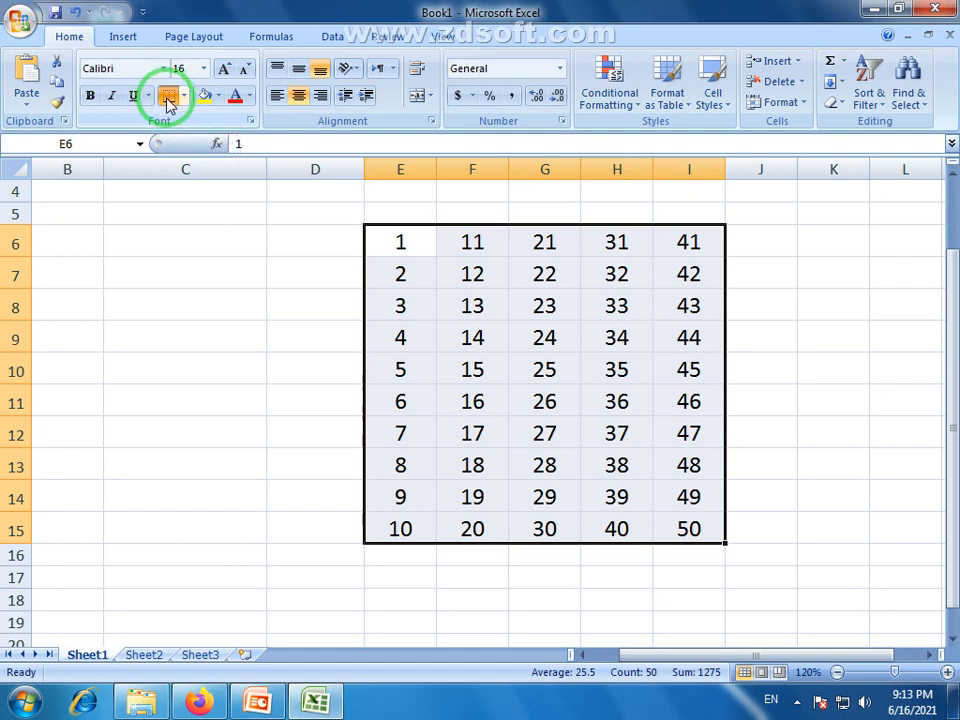
{"action": "left_click", "coordinate": [463, 589]}
{"action": "left_click_drag", "start_coordinate": [400, 242], "coordinate": [690, 526]}
{"action": "left_click", "coordinate": [381, 550]}
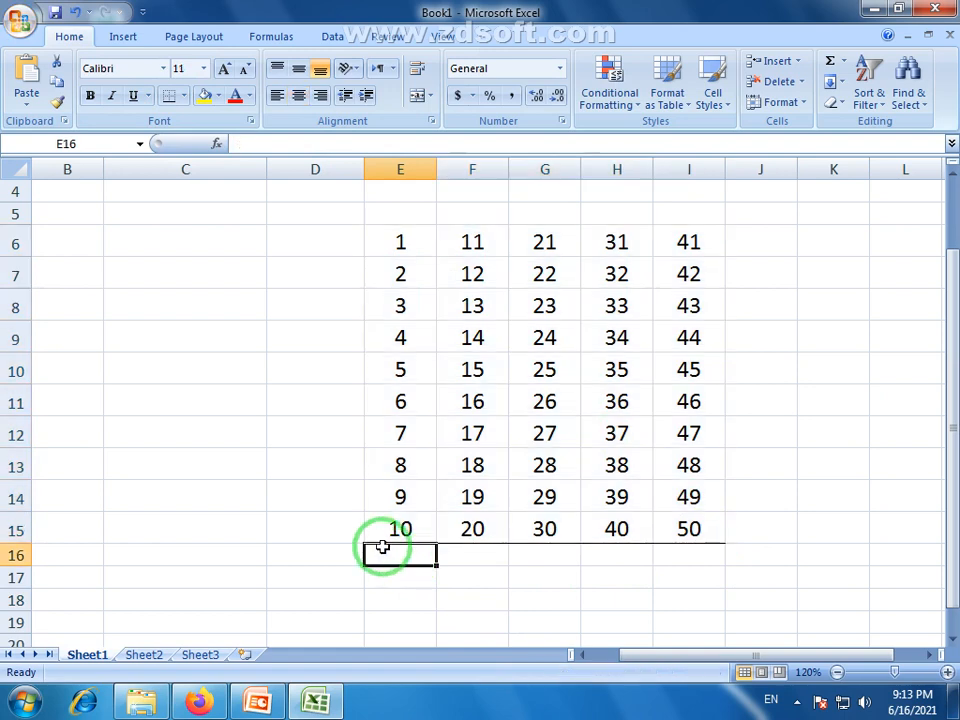
{"action": "left_click", "coordinate": [639, 570]}
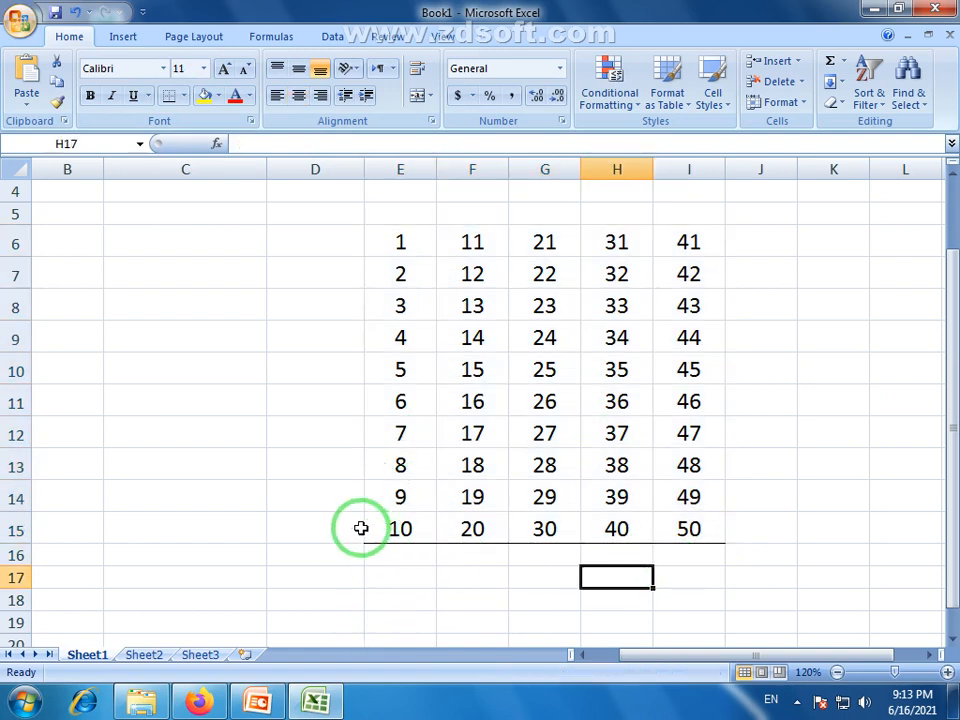
- Add a top border to the number table in E6:I15
{"action": "left_click_drag", "start_coordinate": [408, 244], "coordinate": [681, 525]}
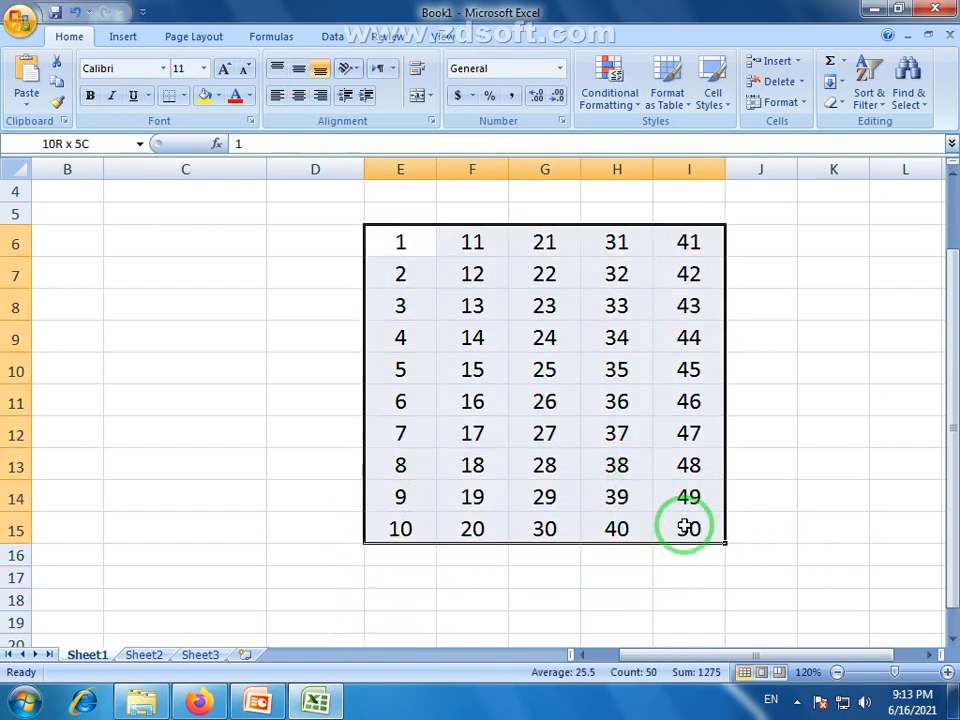
{"action": "left_click", "coordinate": [184, 97]}
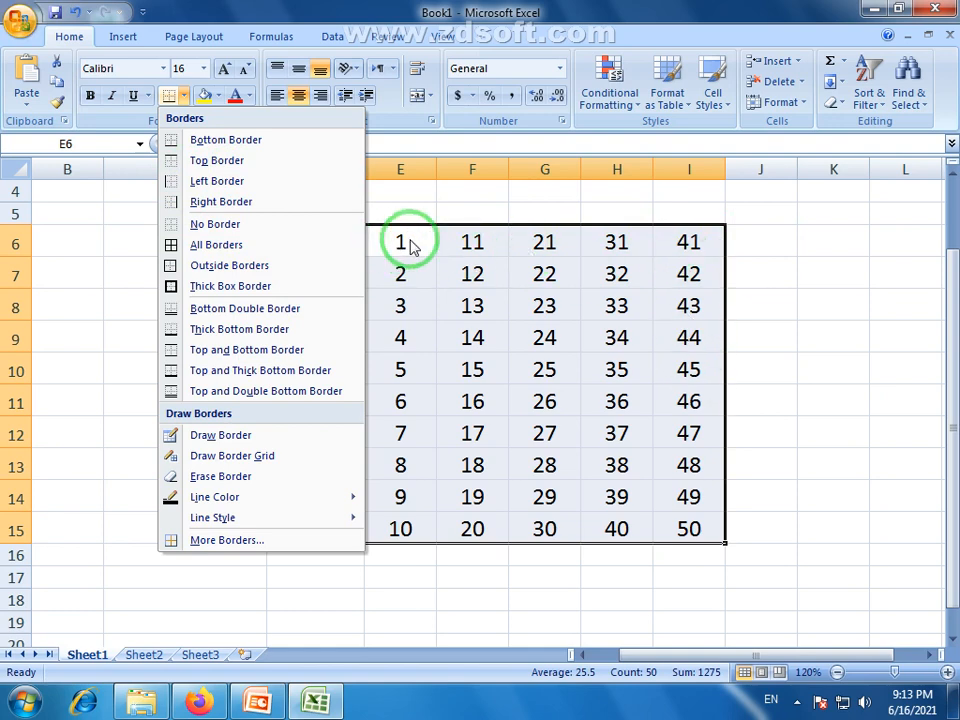
{"action": "left_click", "coordinate": [204, 170]}
{"action": "left_click", "coordinate": [497, 337]}
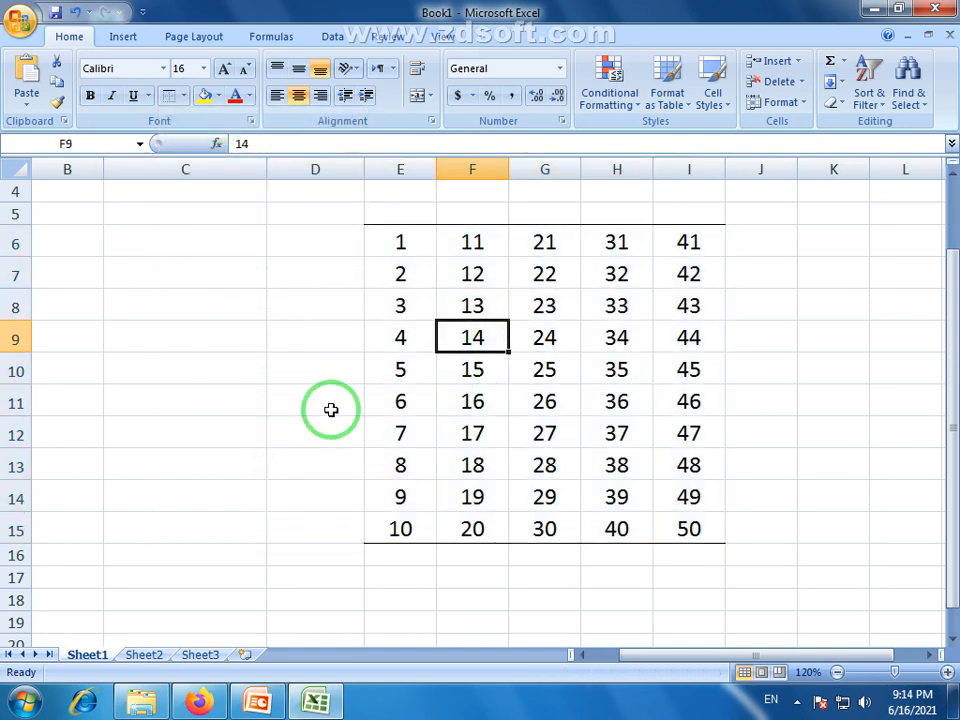
{"action": "left_click", "coordinate": [536, 580]}
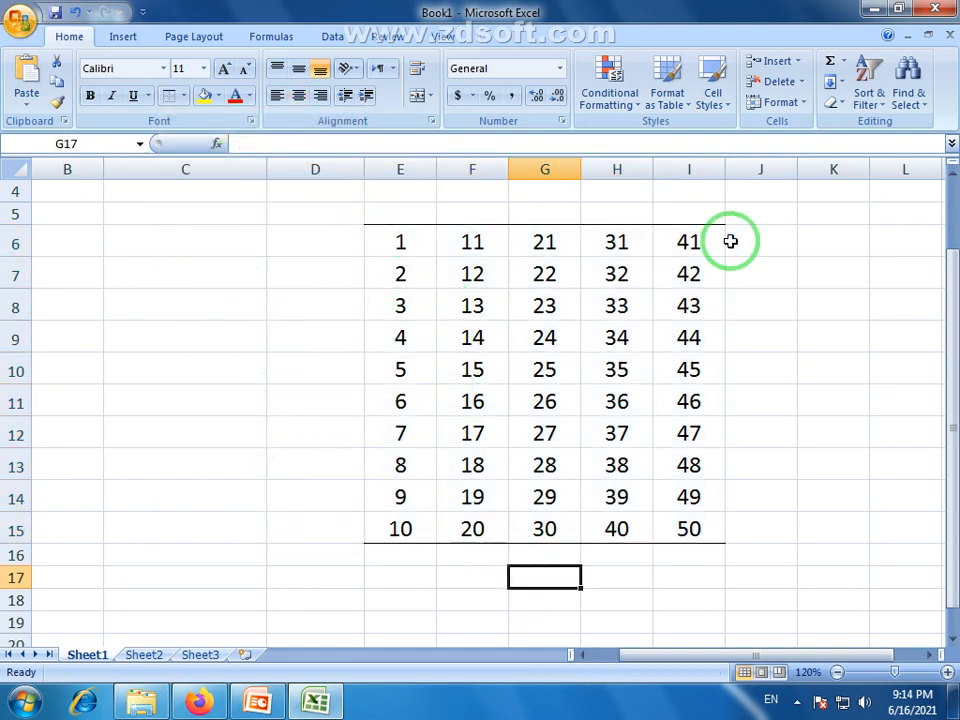
- Apply a Thick Box Border around the number table in E6:I15
{"action": "left_click_drag", "start_coordinate": [392, 232], "coordinate": [692, 529]}
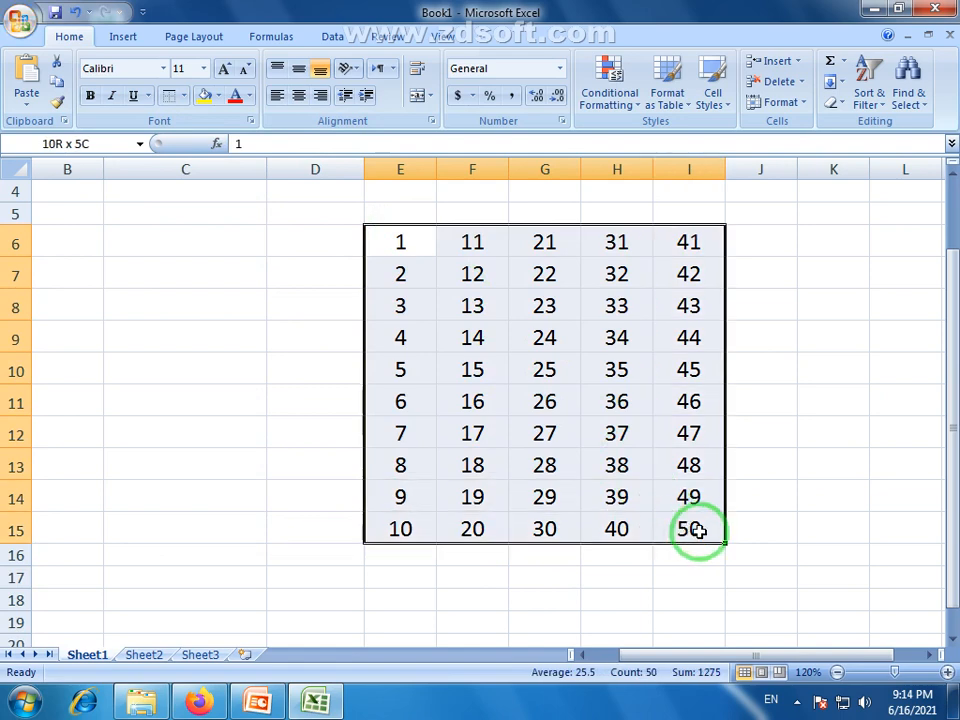
{"action": "left_click", "coordinate": [185, 97]}
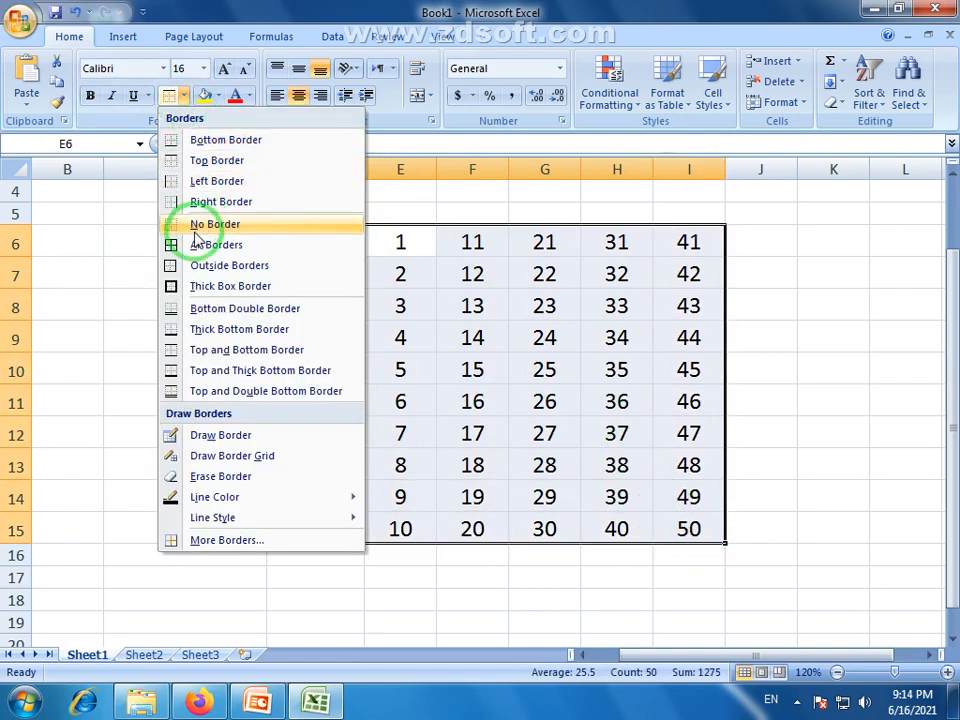
{"action": "left_click", "coordinate": [212, 290]}
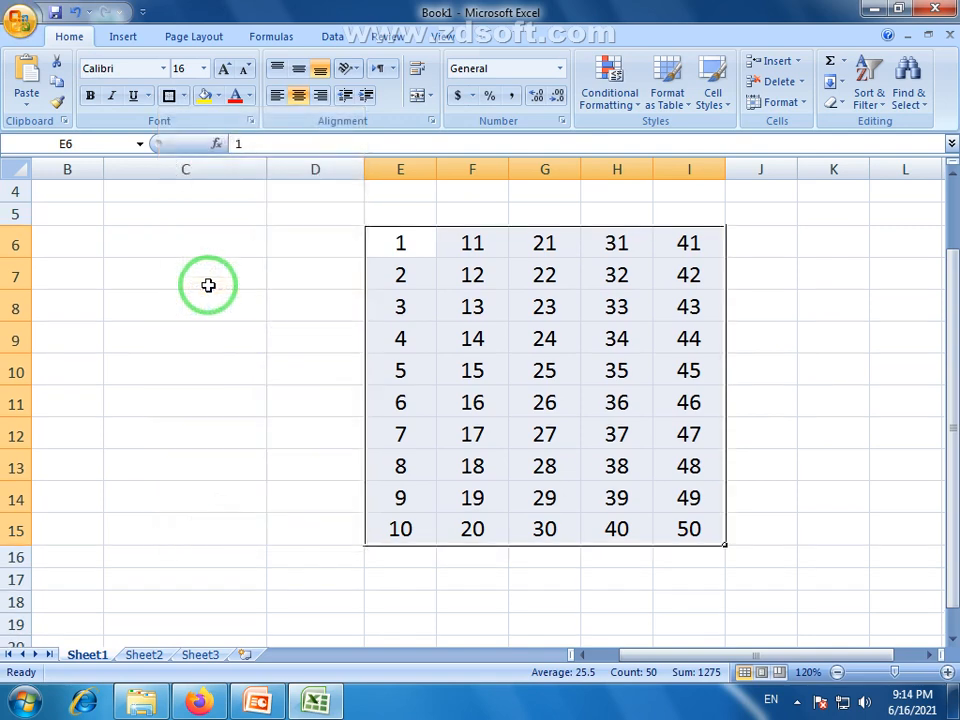
{"action": "left_click", "coordinate": [345, 368]}
{"action": "left_click", "coordinate": [205, 372]}
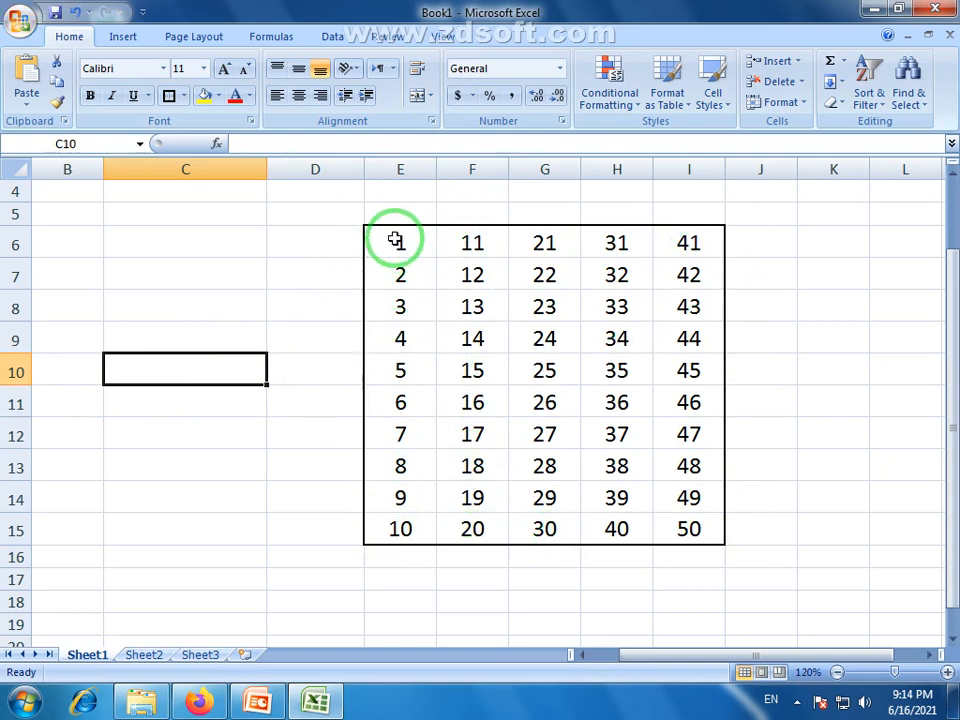
- Apply All Borders to the number table in E6:I15
{"action": "left_click_drag", "start_coordinate": [390, 243], "coordinate": [684, 530]}
{"action": "left_click", "coordinate": [184, 95]}
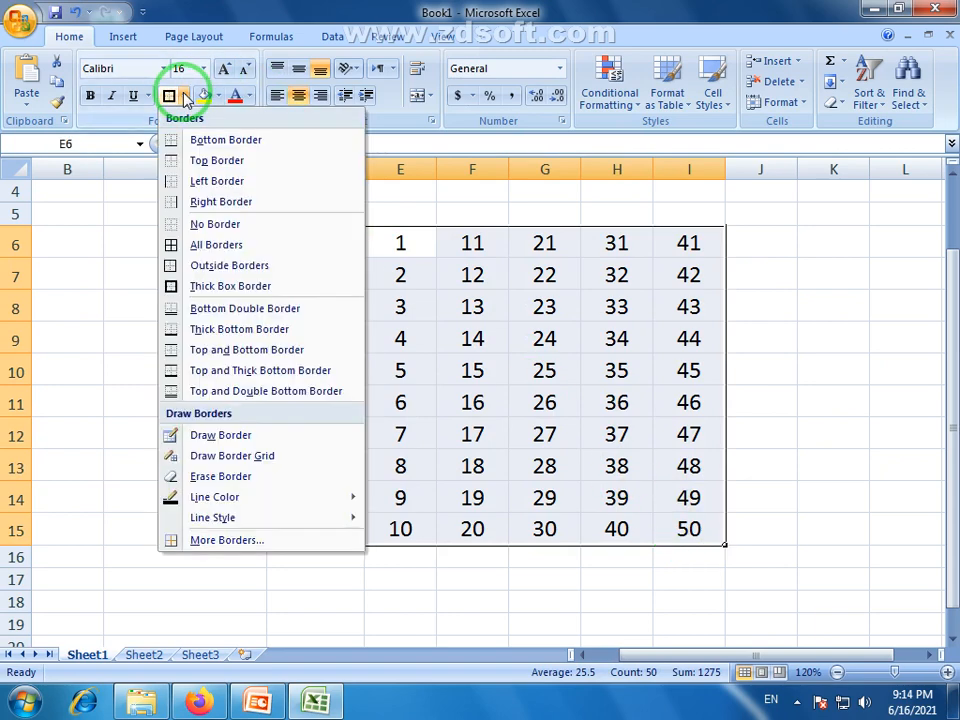
{"action": "left_click", "coordinate": [234, 250]}
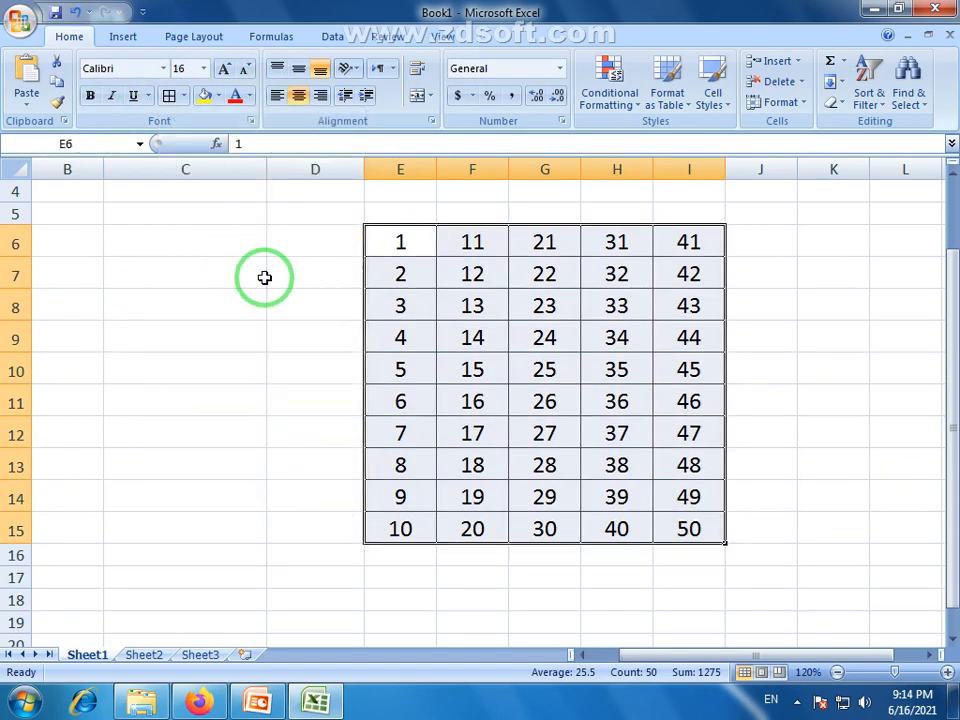
{"action": "left_click", "coordinate": [262, 277]}
{"action": "left_click", "coordinate": [416, 255]}
{"action": "left_click_drag", "start_coordinate": [416, 255], "coordinate": [682, 523]}
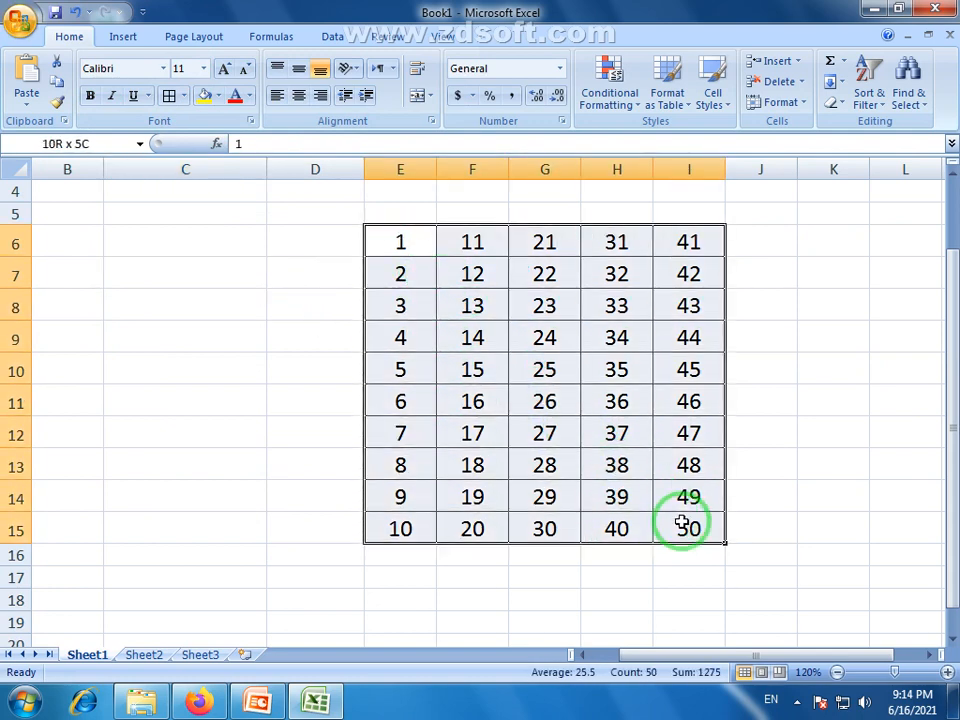
{"action": "left_click", "coordinate": [418, 597]}
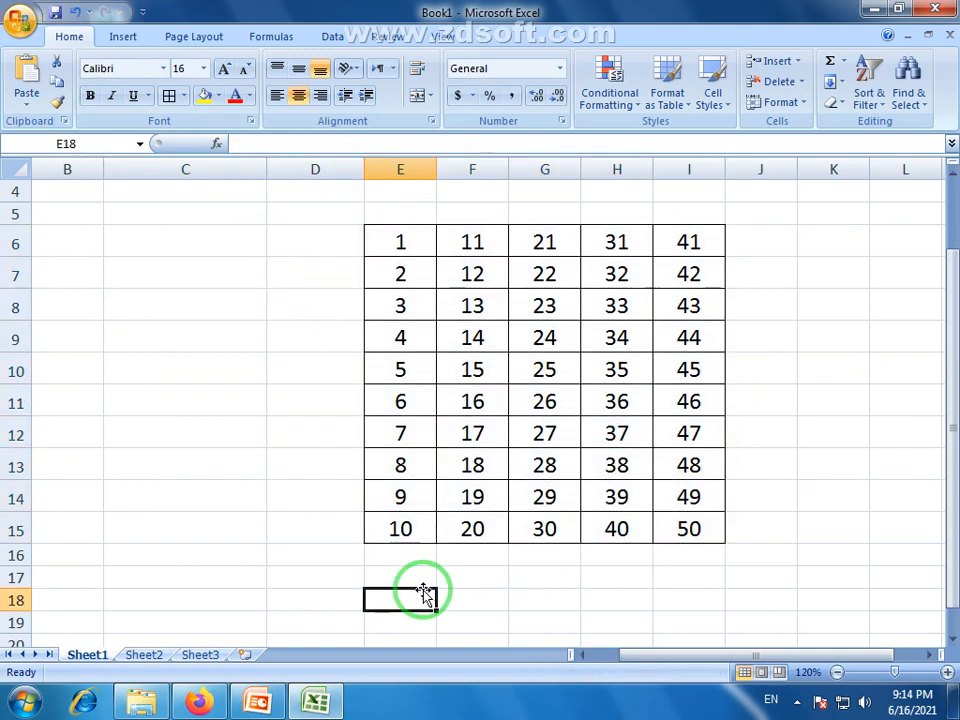
{"action": "left_click_drag", "start_coordinate": [383, 238], "coordinate": [746, 553]}
{"action": "left_click", "coordinate": [703, 583]}
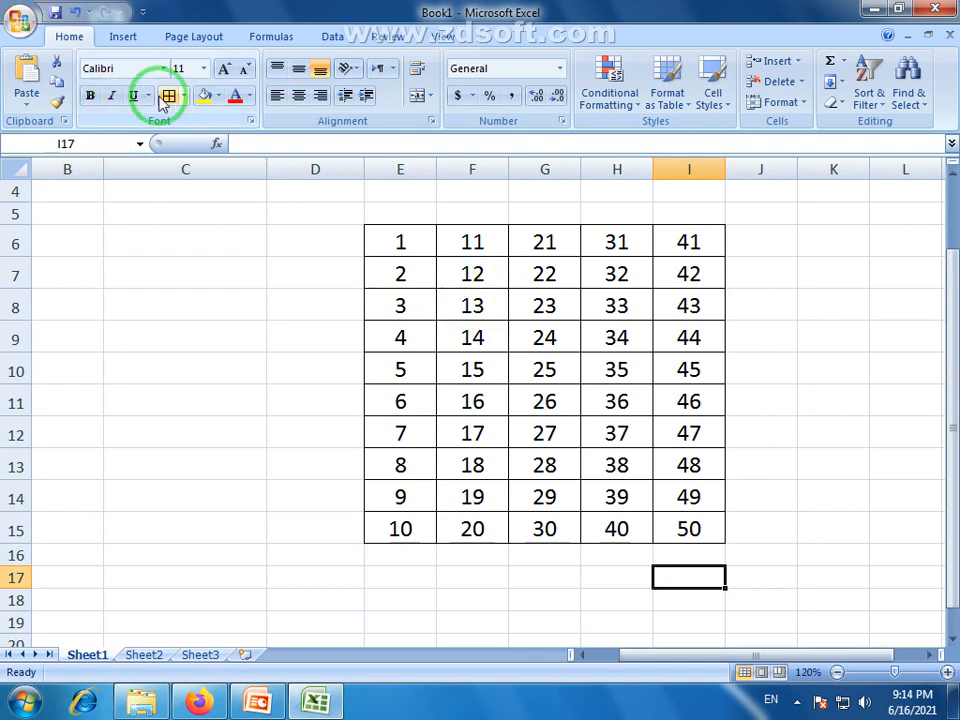
{"action": "left_click", "coordinate": [403, 456]}
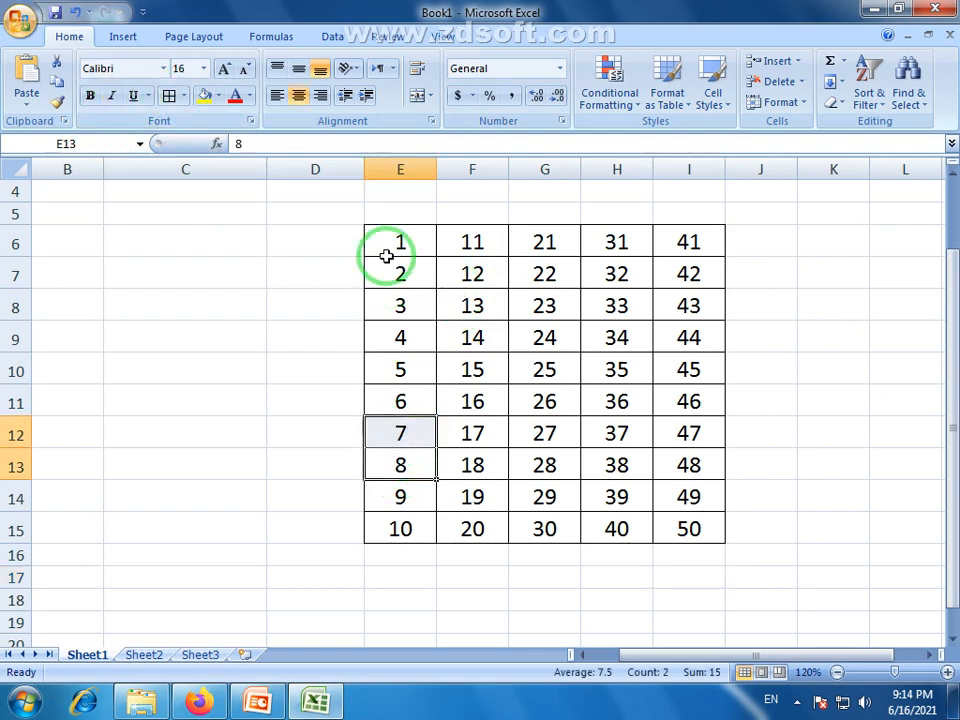
- Examine the detailed border line styles, colors and presets for E6:I15, and close the settings without changing anything
{"action": "left_click_drag", "start_coordinate": [386, 255], "coordinate": [701, 541]}
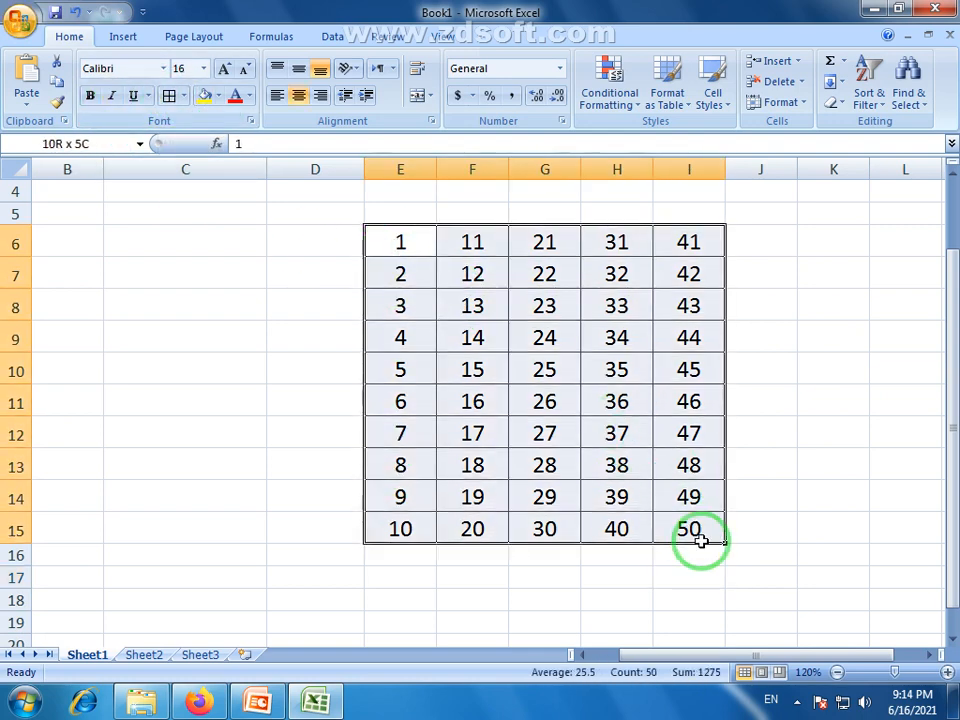
{"action": "left_click", "coordinate": [183, 95]}
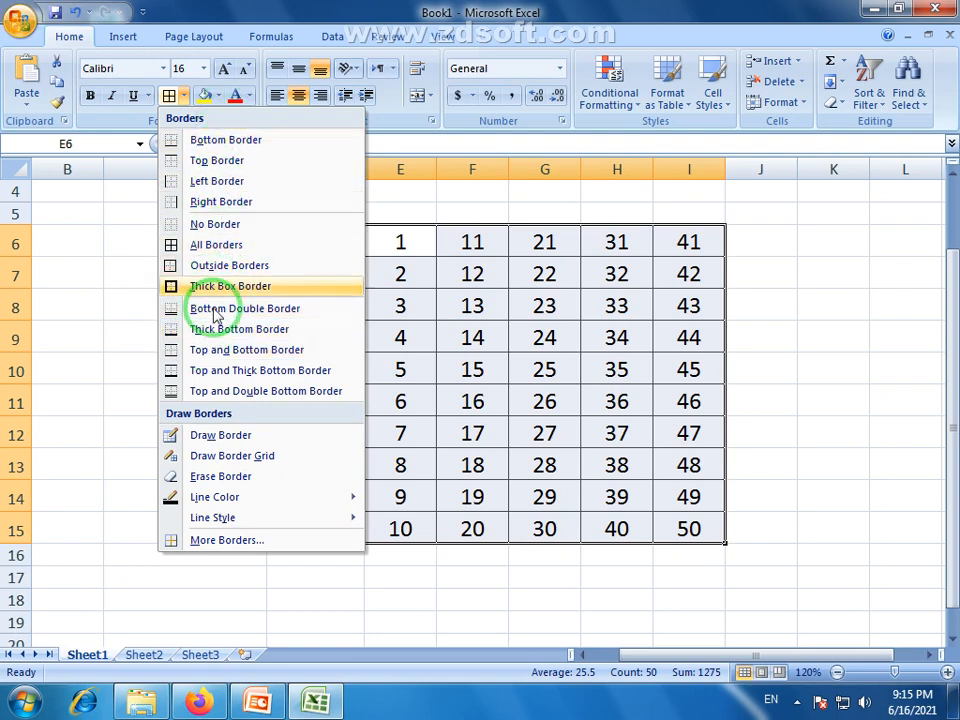
{"action": "left_click", "coordinate": [229, 545]}
{"action": "left_click_drag", "start_coordinate": [596, 154], "coordinate": [495, 231]}
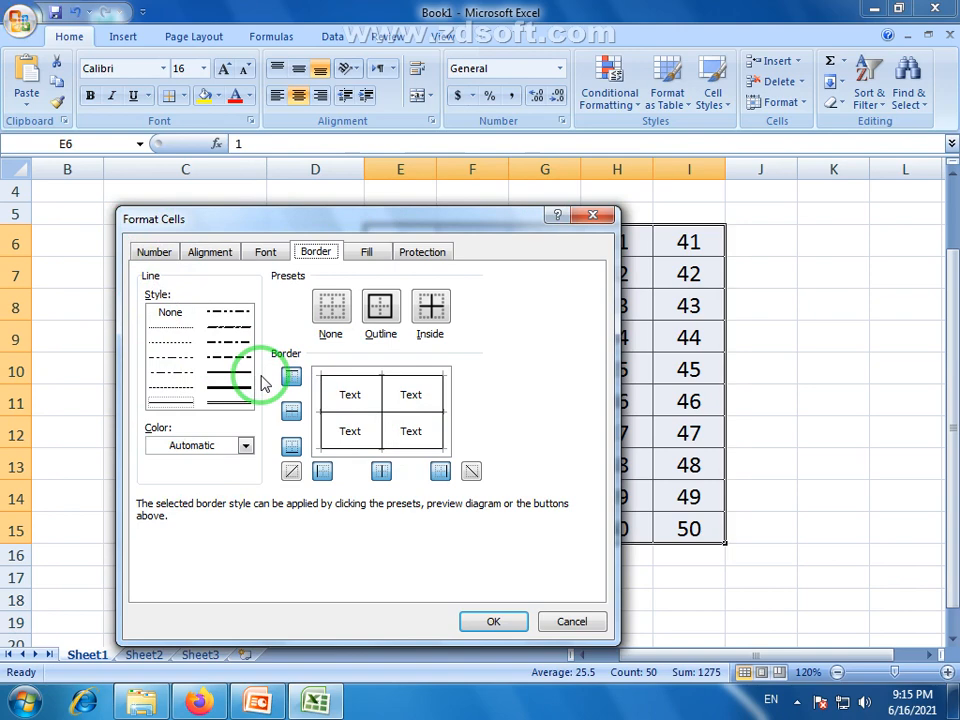
{"action": "left_click", "coordinate": [573, 622]}
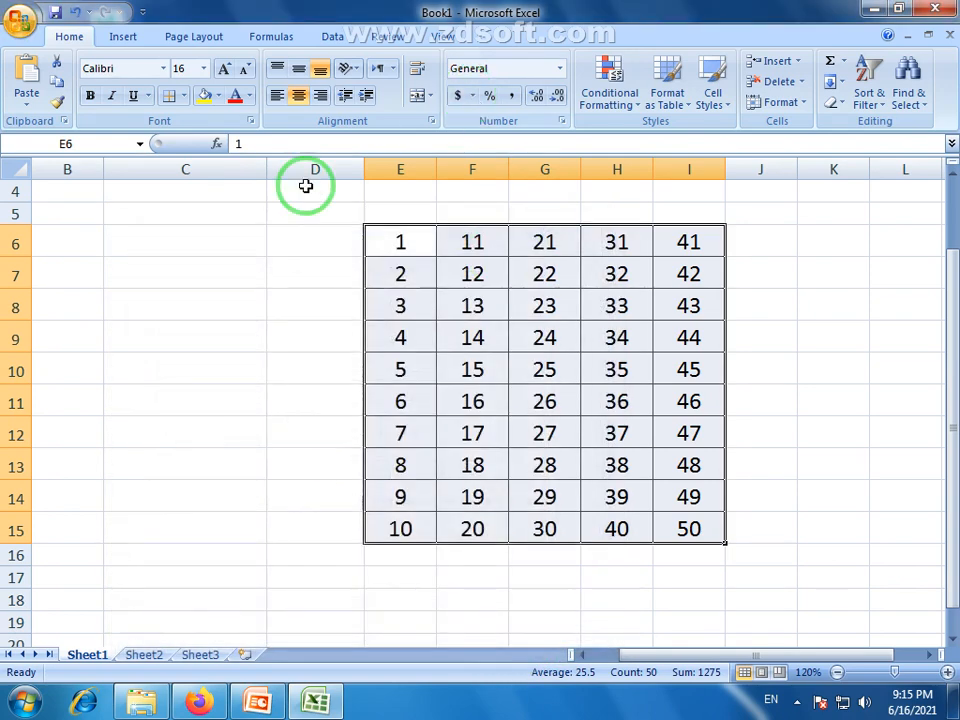
- Open the detailed border settings for E6:I15 and look through the Number, Alignment and Font formatting options, returning to the border options
{"action": "left_click", "coordinate": [184, 96]}
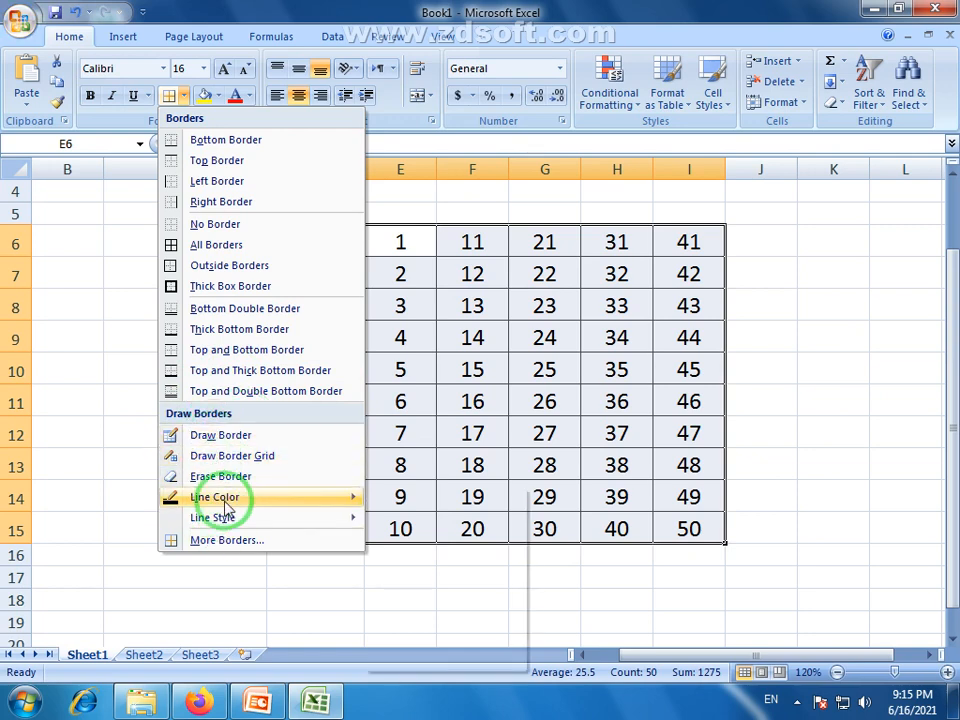
{"action": "mouse_move", "coordinate": [228, 498]}
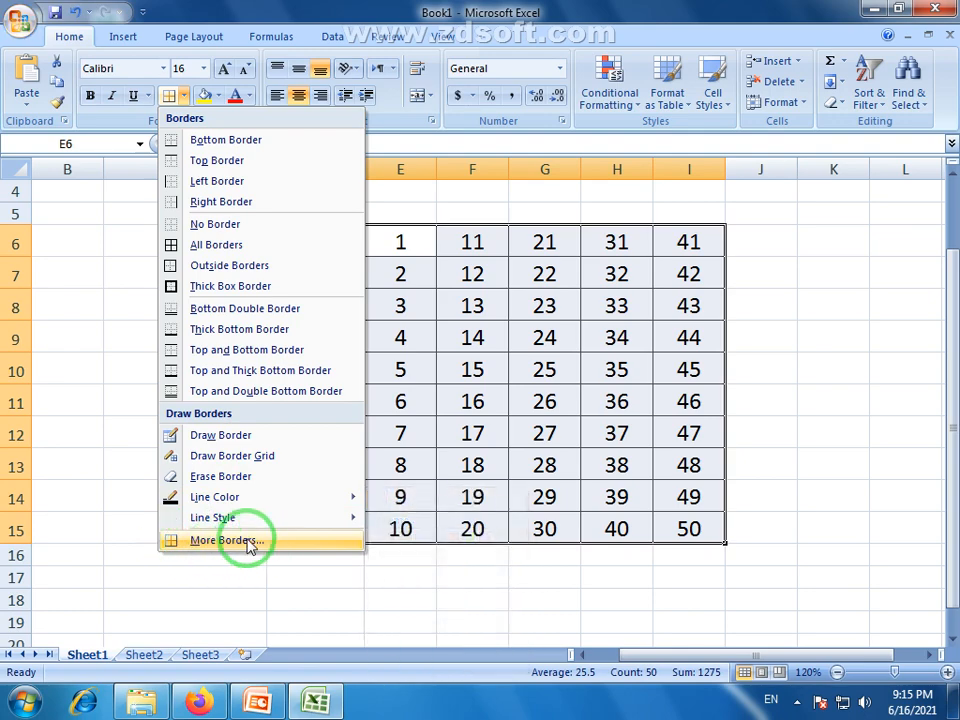
{"action": "left_click", "coordinate": [229, 541]}
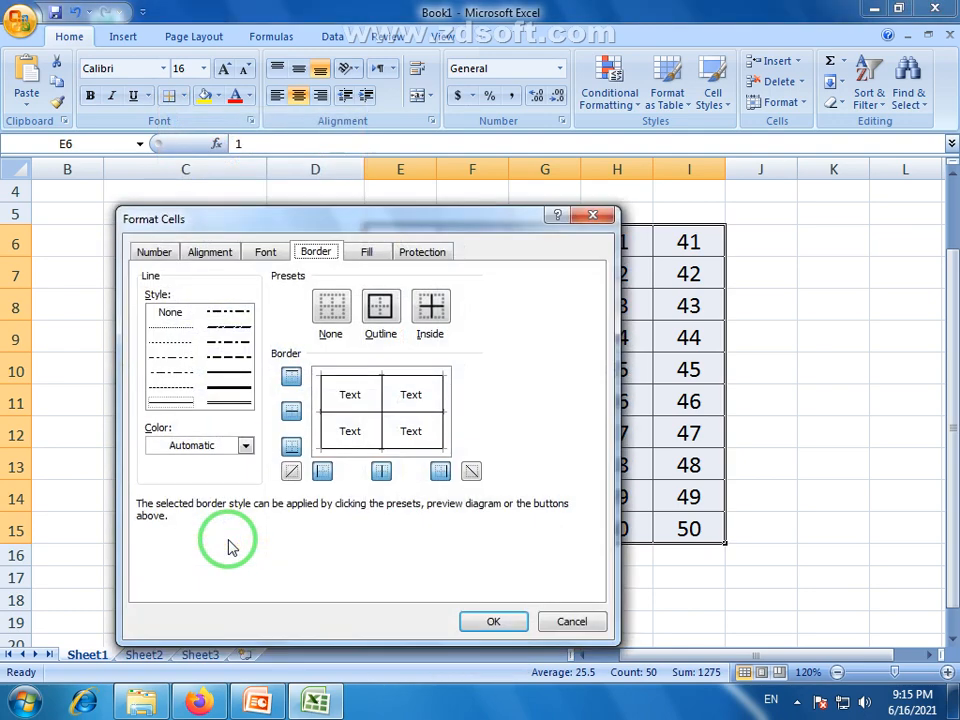
{"action": "left_click_drag", "start_coordinate": [517, 190], "coordinate": [437, 210]}
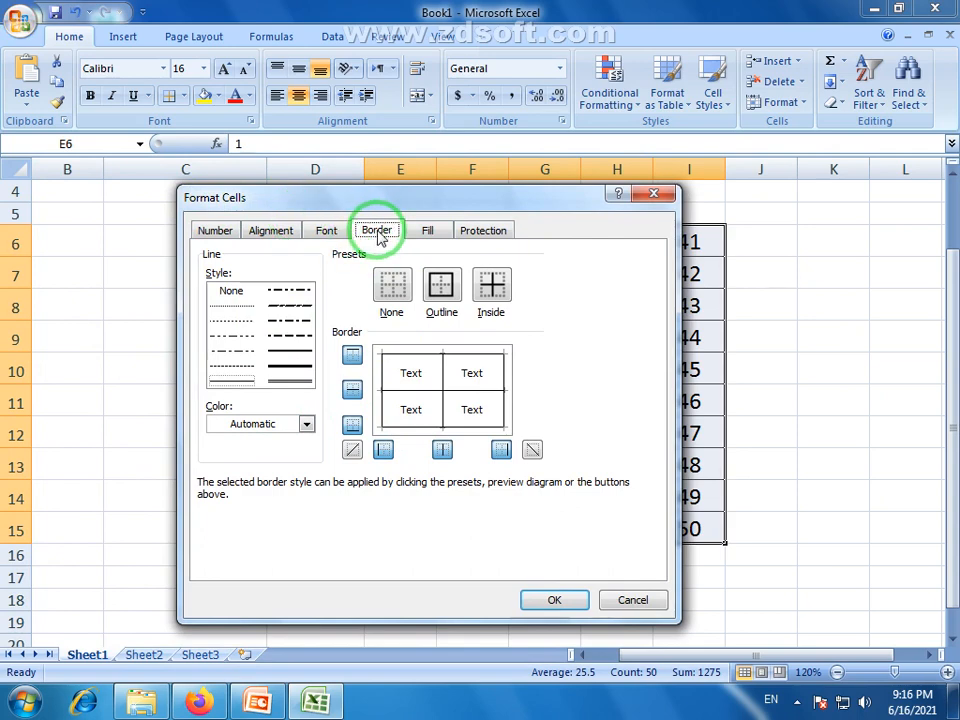
{"action": "left_click", "coordinate": [327, 234]}
{"action": "left_click", "coordinate": [271, 231]}
{"action": "left_click", "coordinate": [228, 232]}
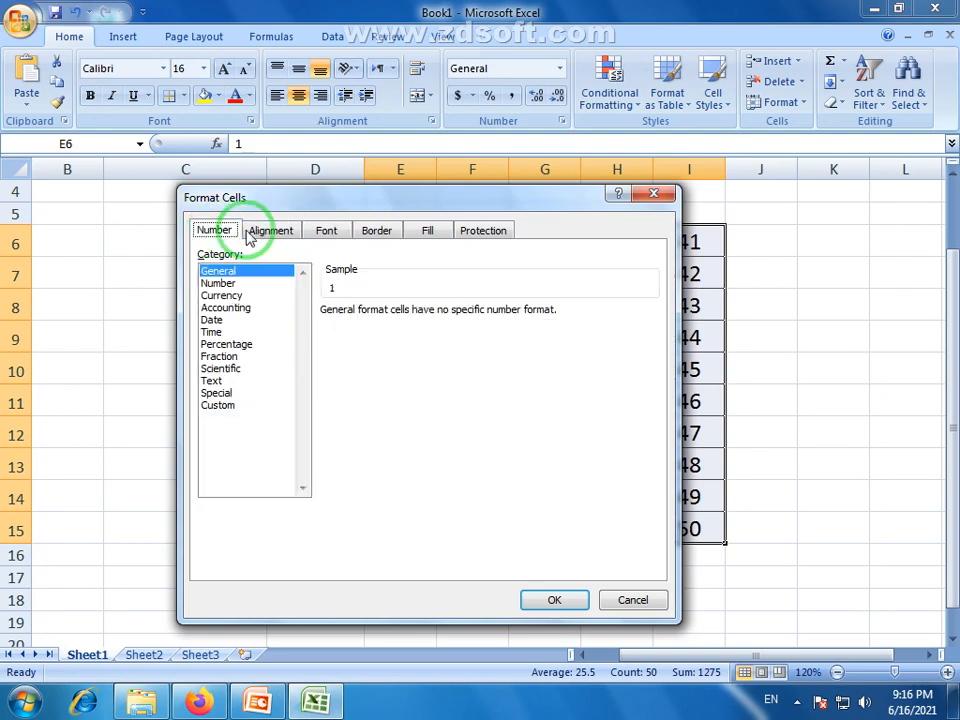
{"action": "left_click", "coordinate": [271, 231]}
{"action": "left_click", "coordinate": [327, 233]}
{"action": "left_click", "coordinate": [375, 235]}
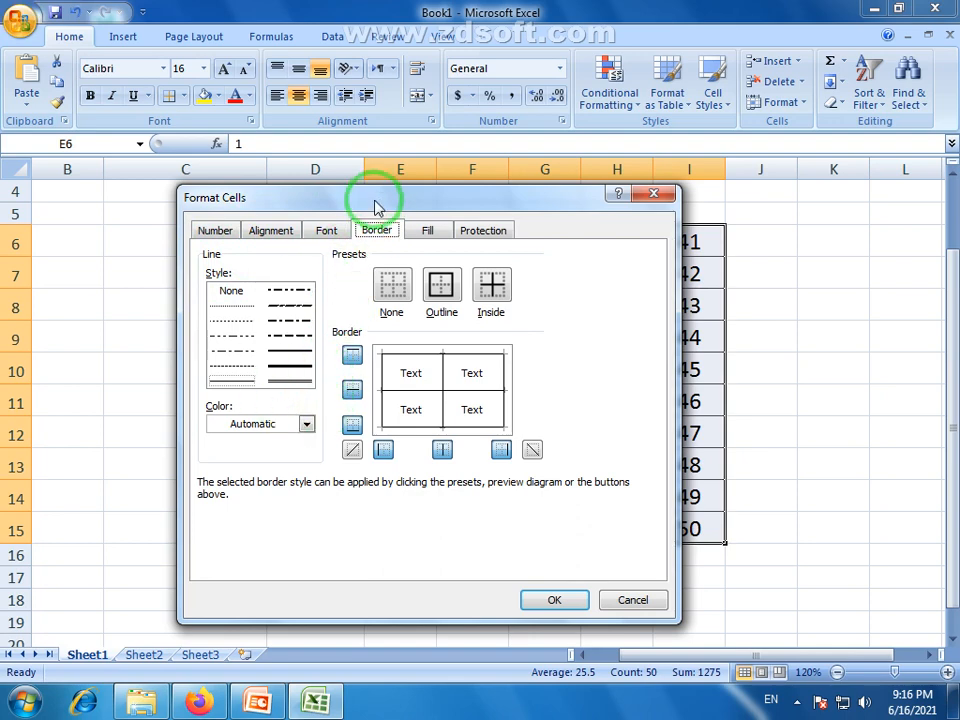
- Set a thick red line as the outline border for the number table in E6:I15
{"action": "left_click_drag", "start_coordinate": [379, 204], "coordinate": [331, 232]}
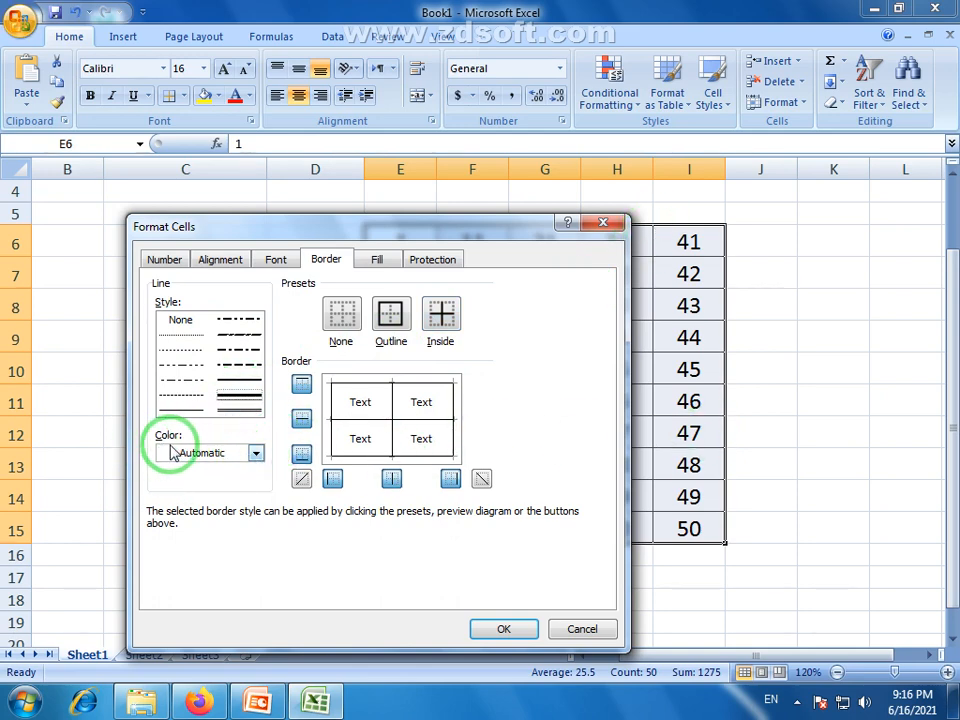
{"action": "left_click", "coordinate": [256, 454]}
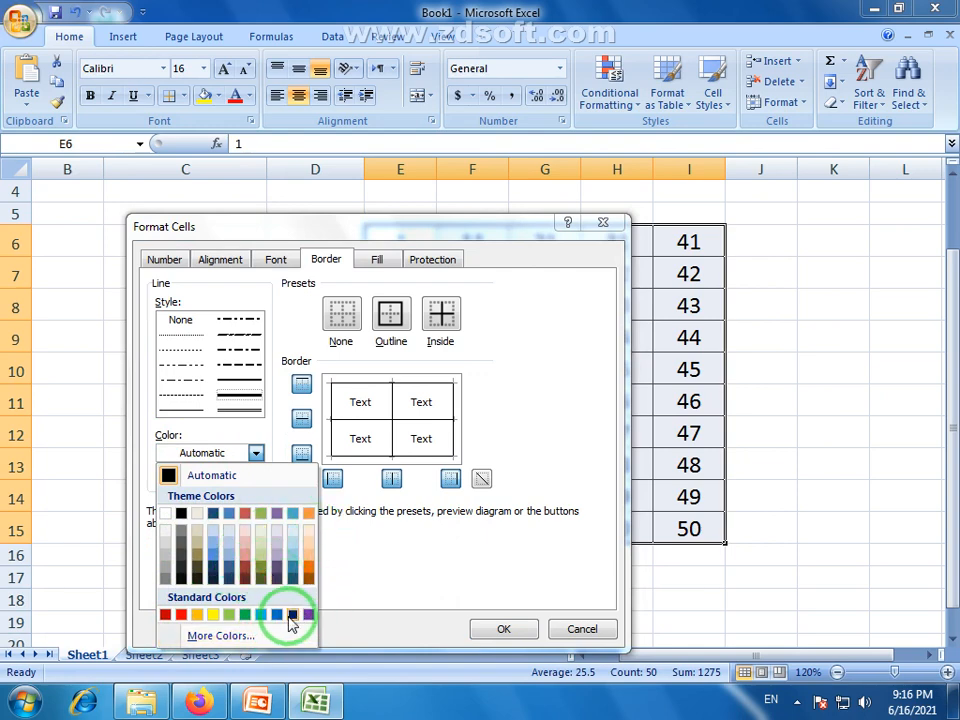
{"action": "left_click", "coordinate": [182, 615]}
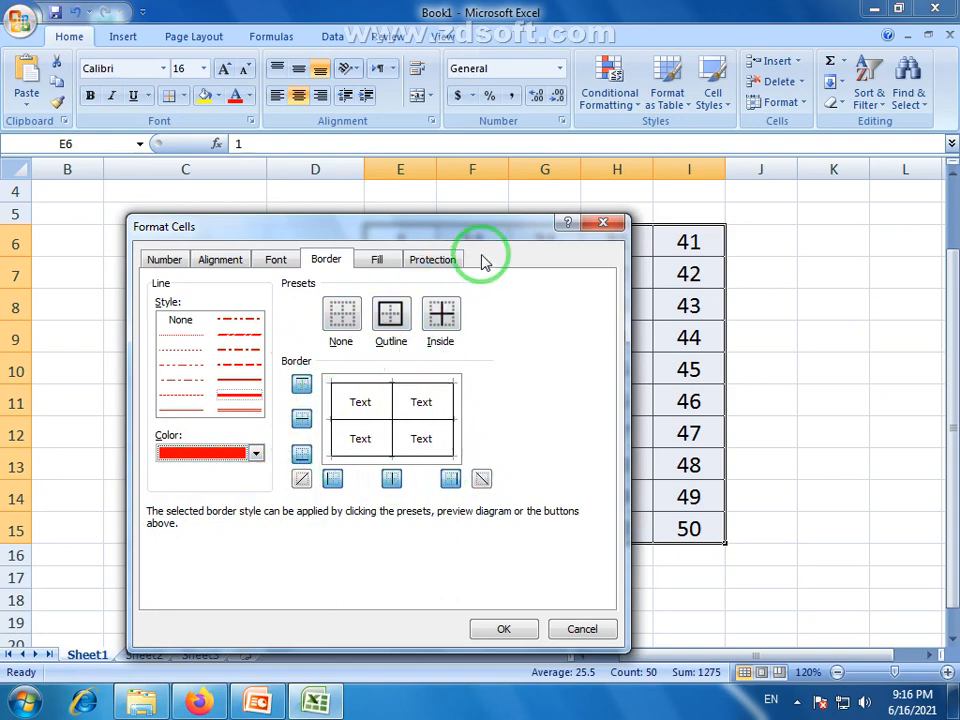
{"action": "left_click_drag", "start_coordinate": [505, 232], "coordinate": [388, 201]}
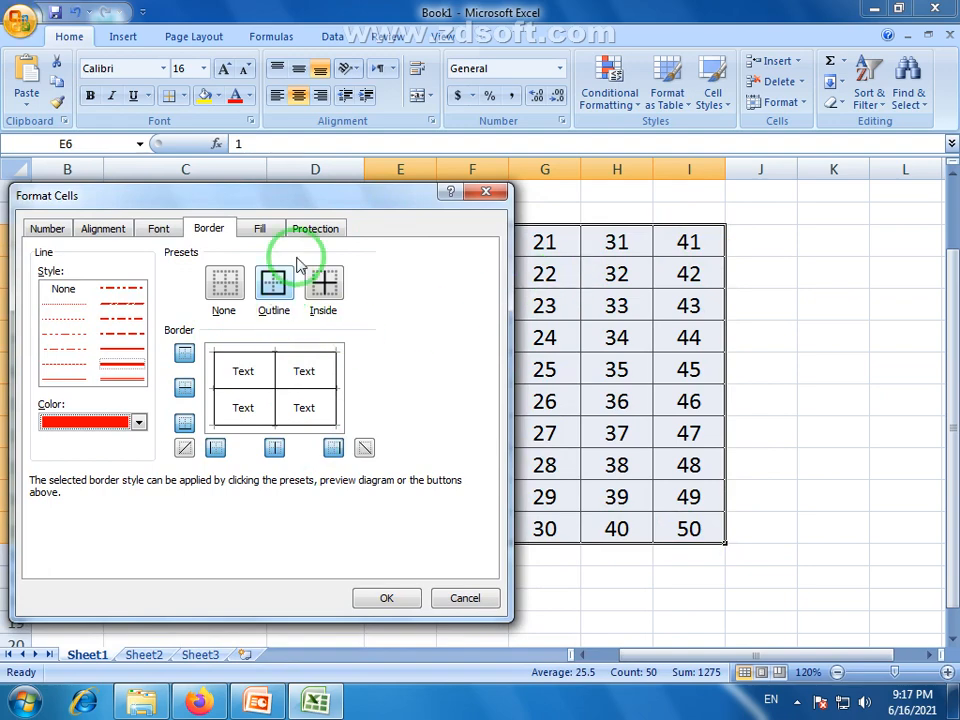
{"action": "left_click_drag", "start_coordinate": [330, 210], "coordinate": [351, 204]}
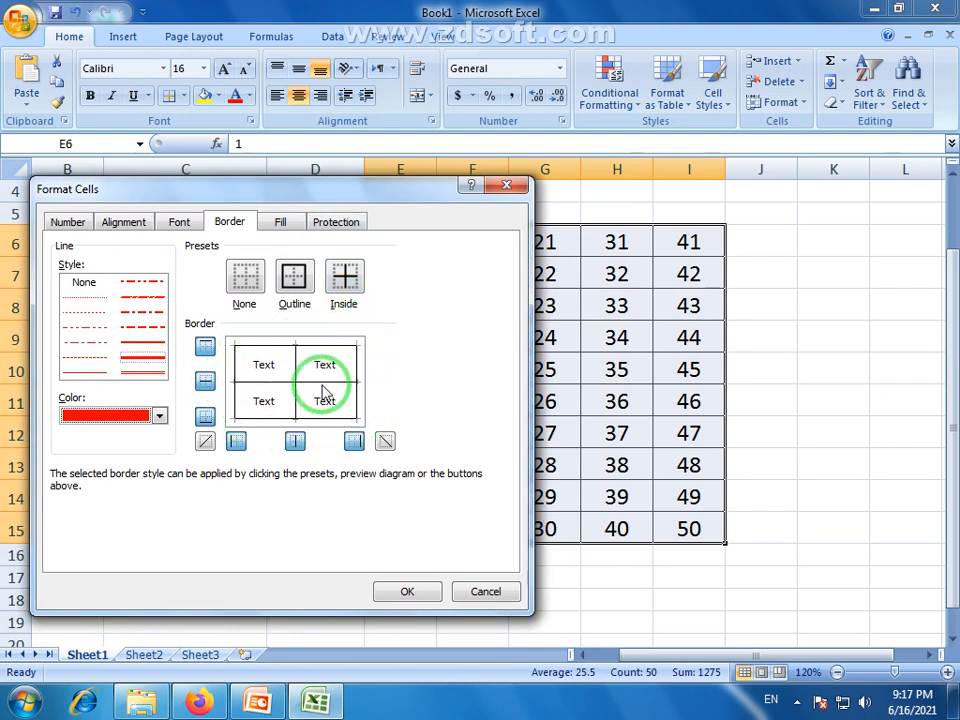
{"action": "left_click_drag", "start_coordinate": [412, 192], "coordinate": [489, 275]}
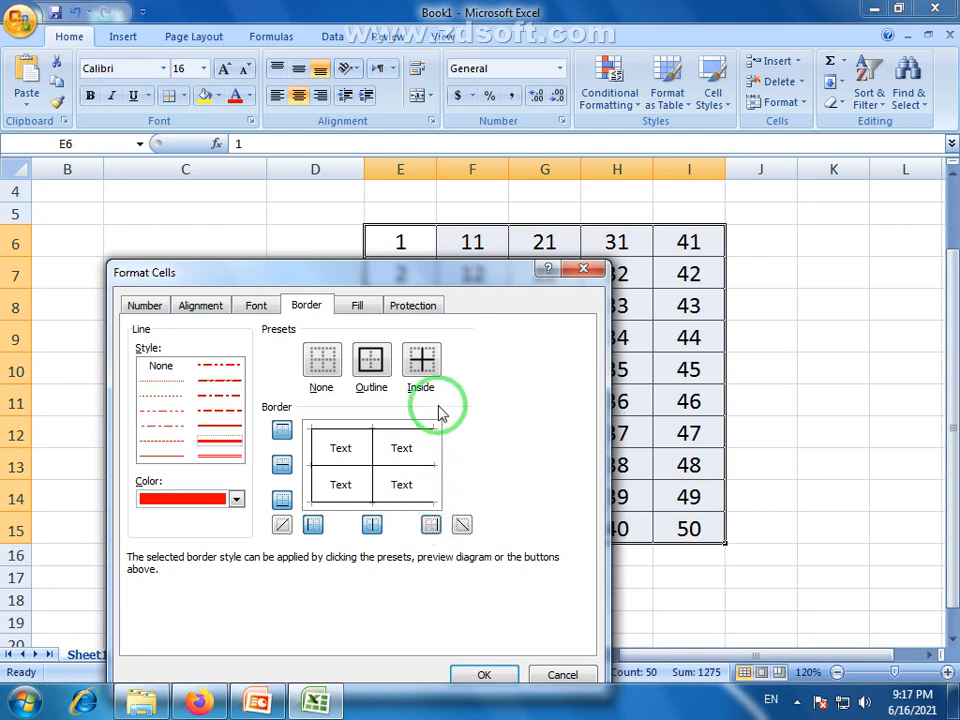
{"action": "left_click", "coordinate": [370, 360]}
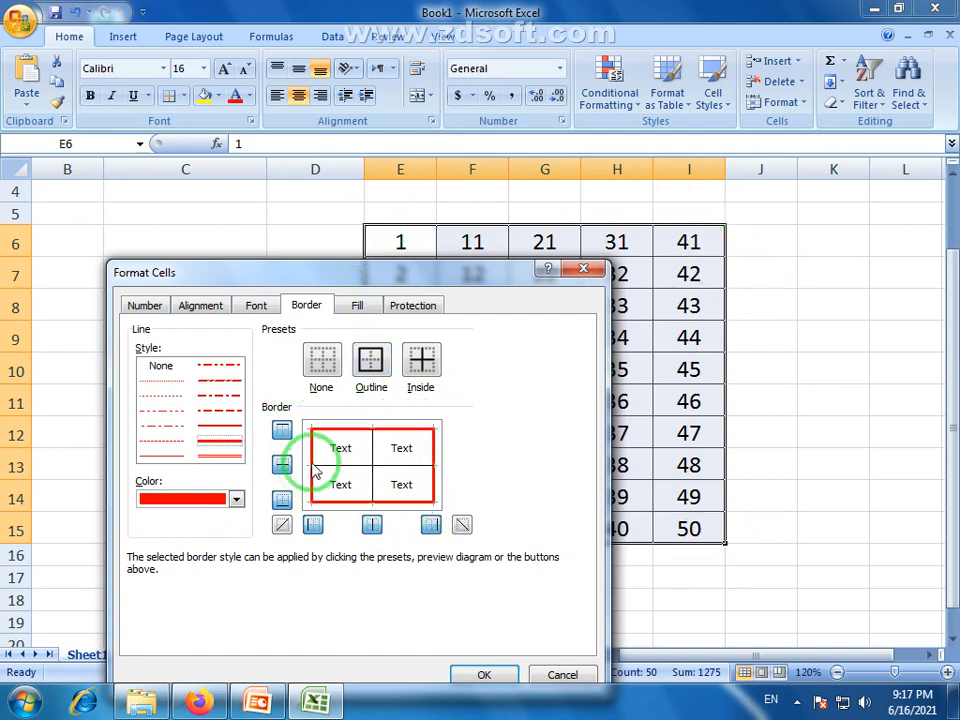
- Set the inside borders of E6:I15 to a thick dark blue line and apply the border settings
{"action": "left_click", "coordinate": [236, 498]}
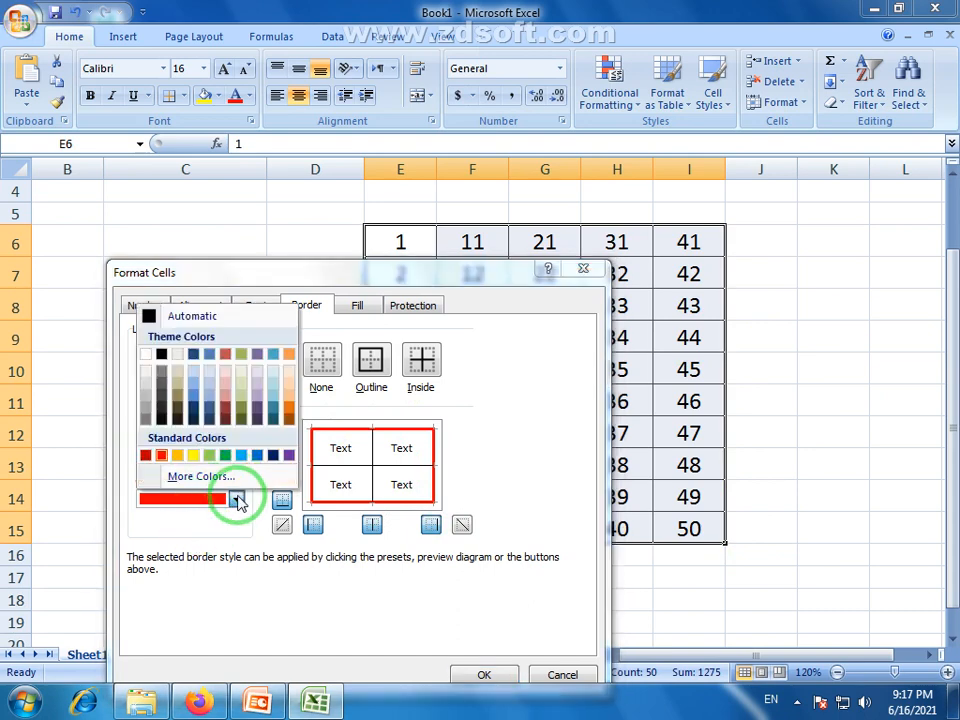
{"action": "left_click", "coordinate": [273, 455]}
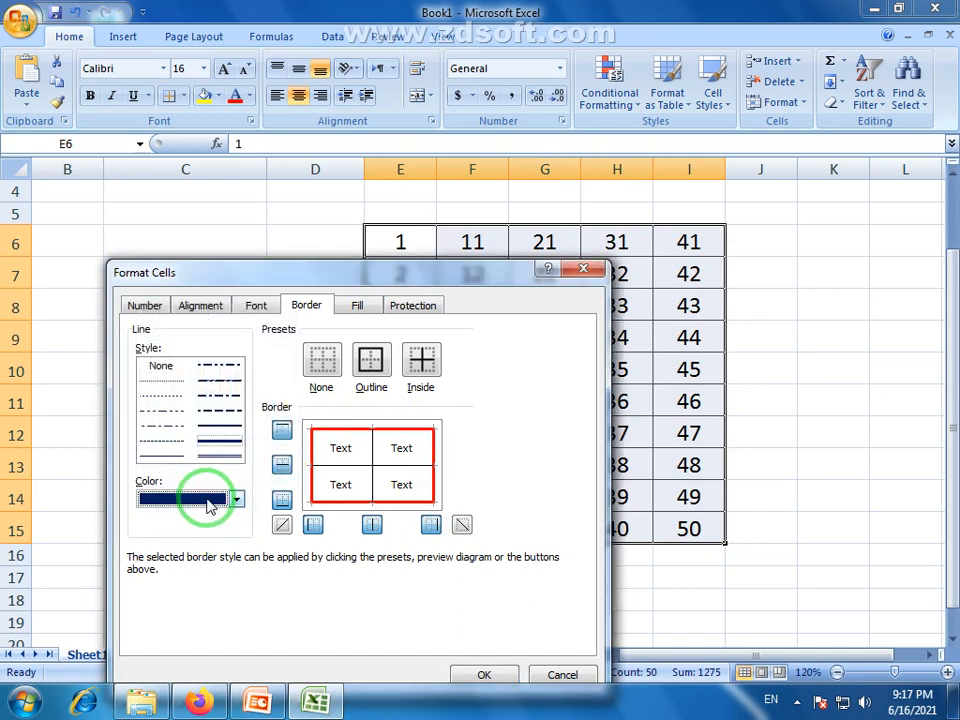
{"action": "left_click", "coordinate": [430, 368]}
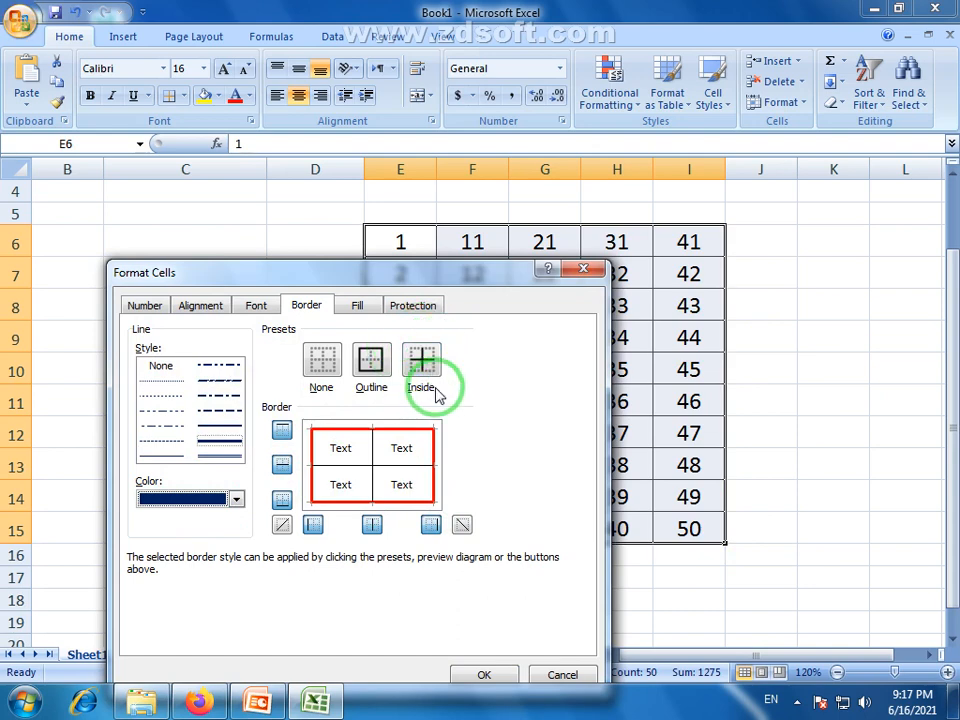
{"action": "left_click", "coordinate": [422, 366]}
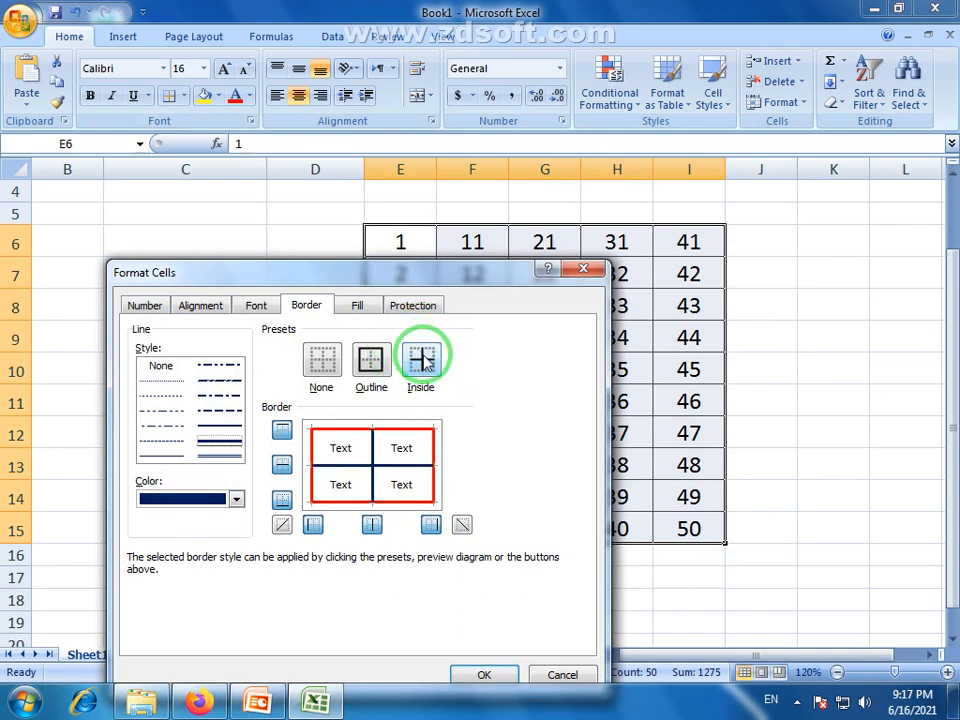
{"action": "left_click", "coordinate": [384, 467]}
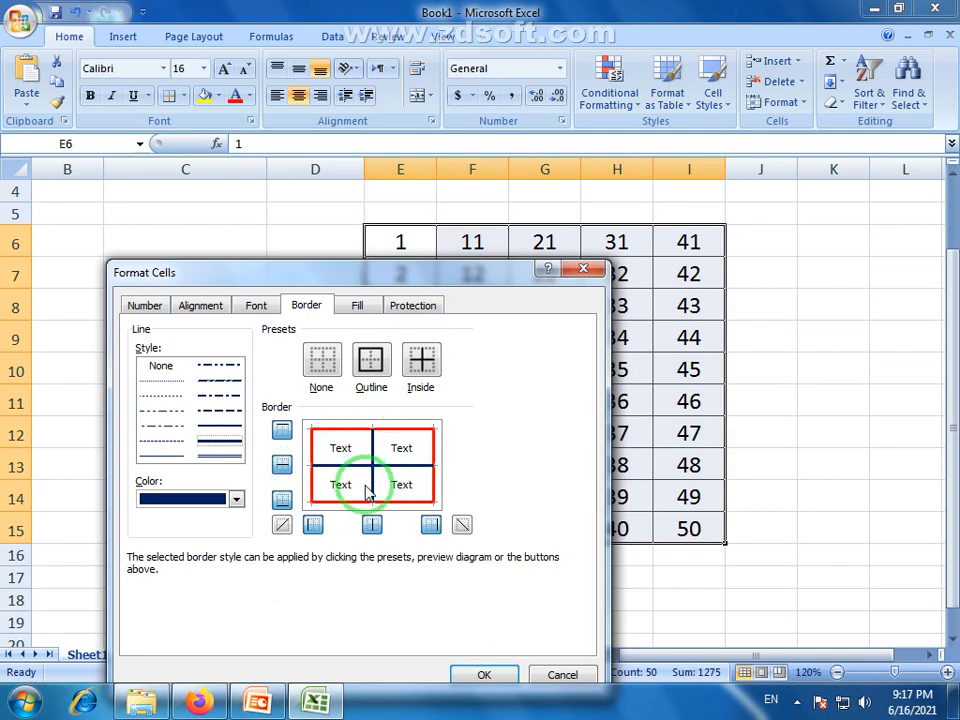
{"action": "left_click", "coordinate": [487, 673]}
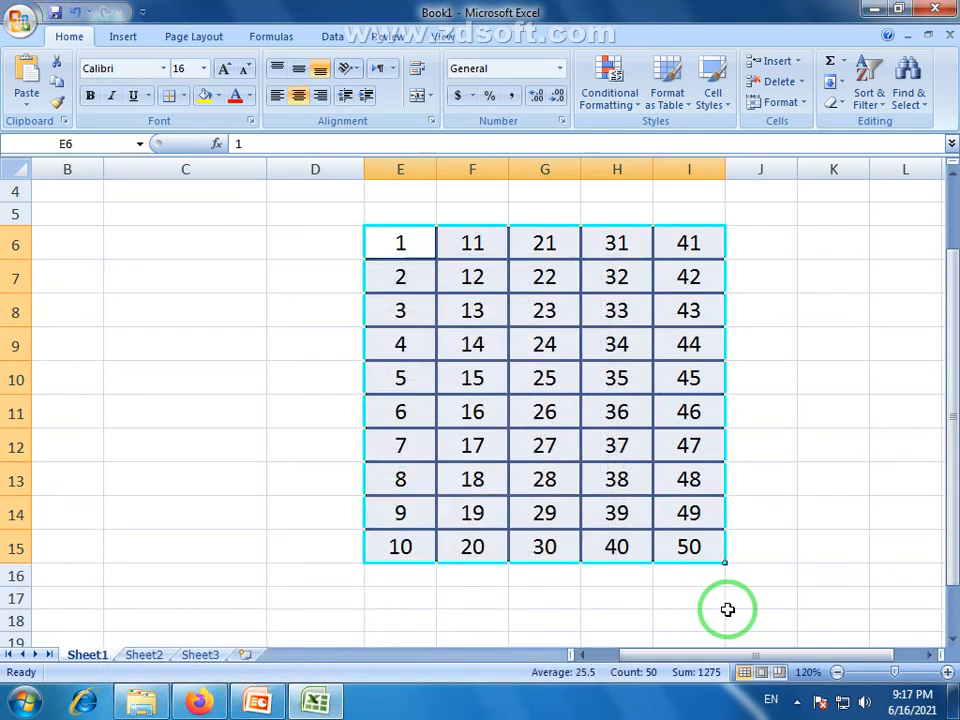
{"action": "left_click", "coordinate": [731, 612]}
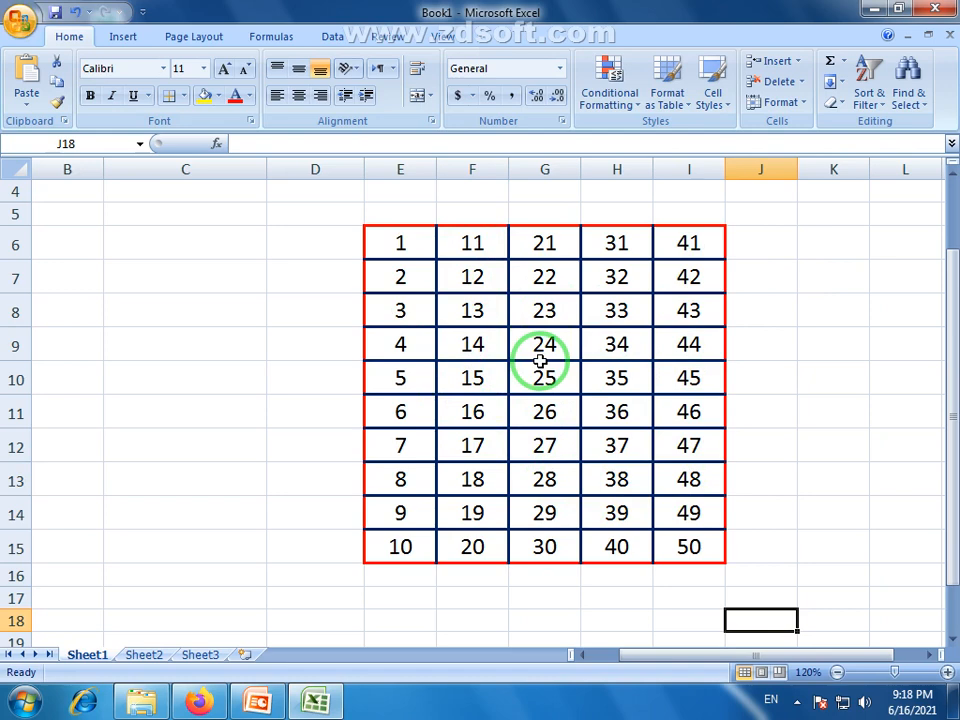
{"action": "left_click_drag", "start_coordinate": [461, 308], "coordinate": [610, 480]}
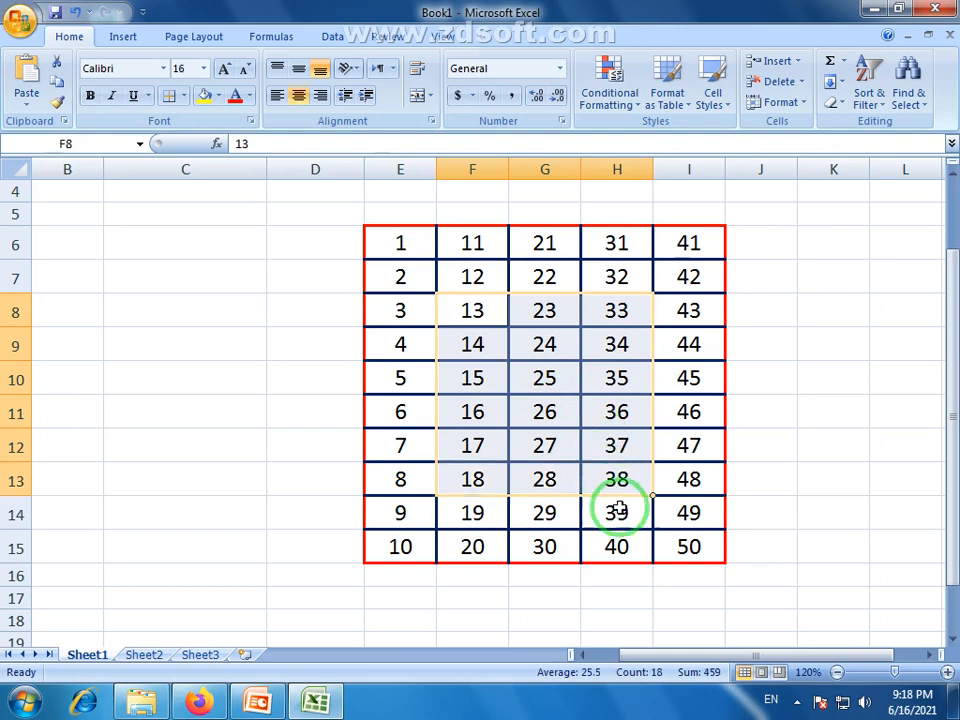
{"action": "left_click", "coordinate": [615, 506]}
{"action": "left_click_drag", "start_coordinate": [386, 236], "coordinate": [690, 551]}
{"action": "left_click", "coordinate": [671, 580]}
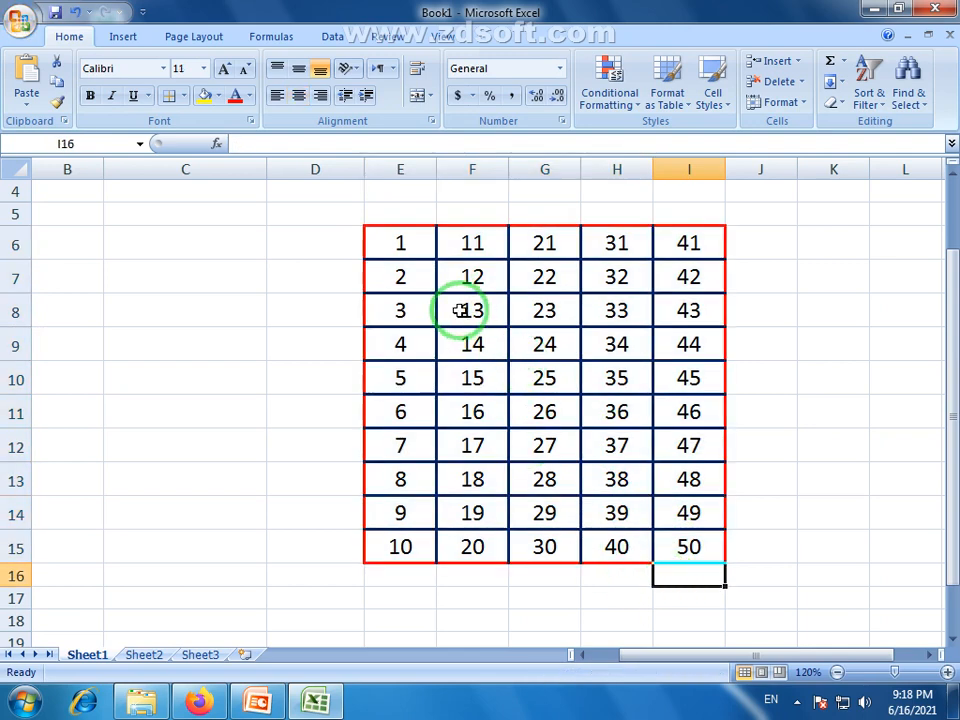
- Set a thick green outline border for the inner range F8:H13 in the detailed border settings
{"action": "left_click_drag", "start_coordinate": [469, 318], "coordinate": [620, 481]}
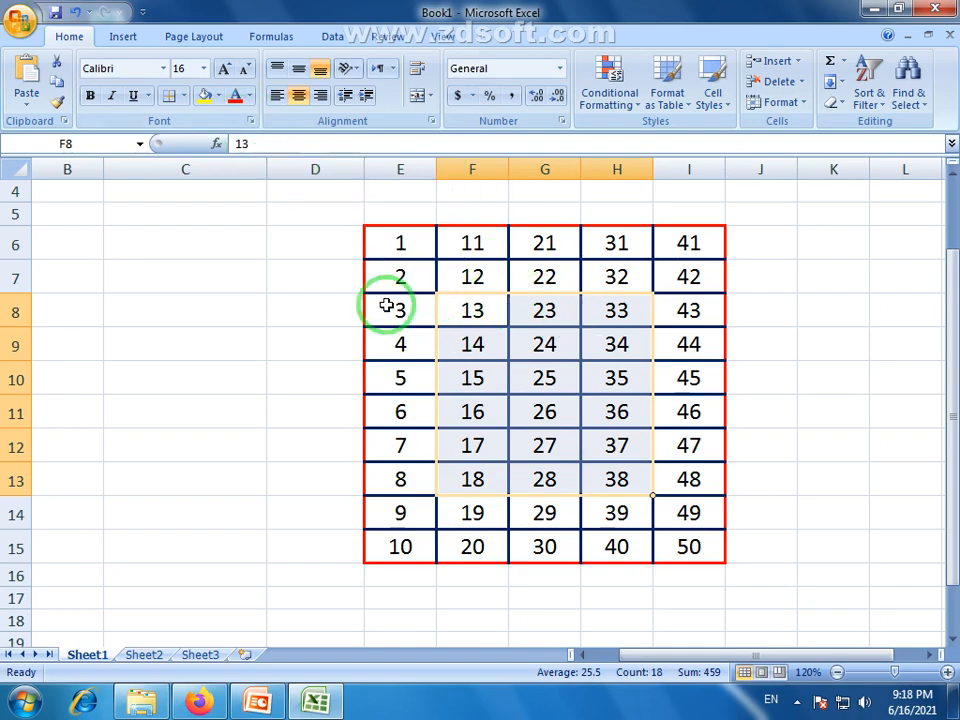
{"action": "left_click", "coordinate": [183, 96]}
{"action": "left_click", "coordinate": [227, 540]}
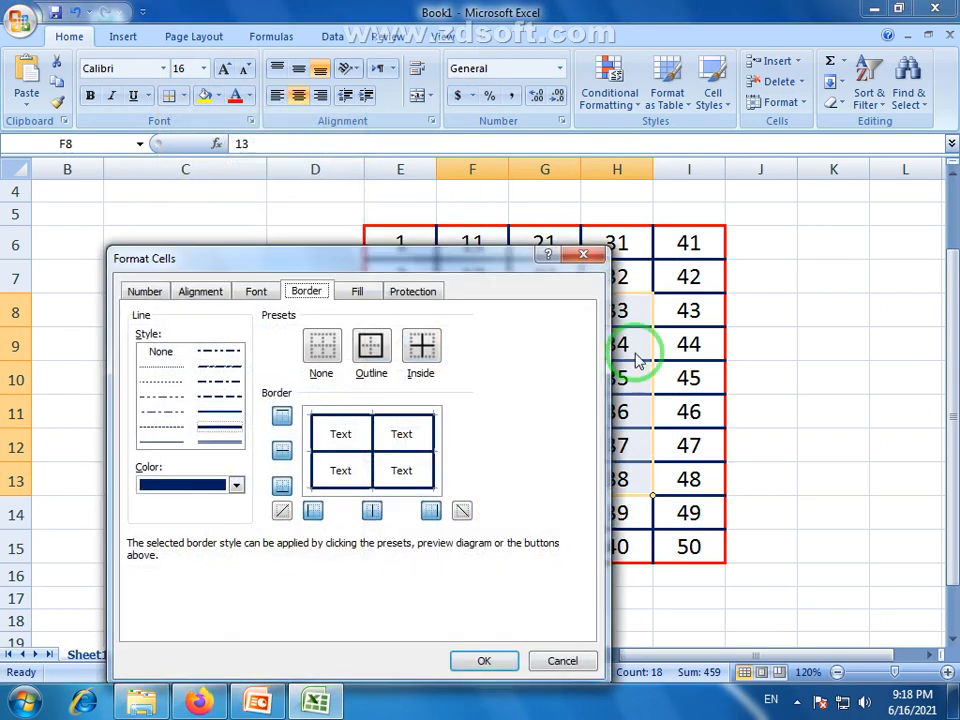
{"action": "left_click_drag", "start_coordinate": [489, 270], "coordinate": [512, 214]}
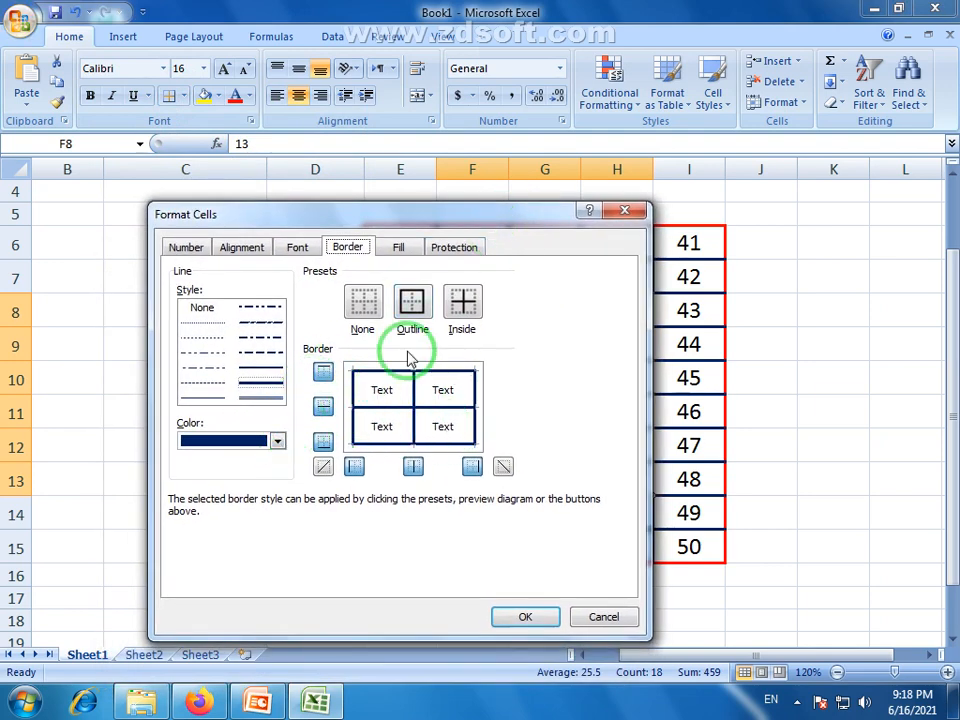
{"action": "left_click", "coordinate": [278, 441]}
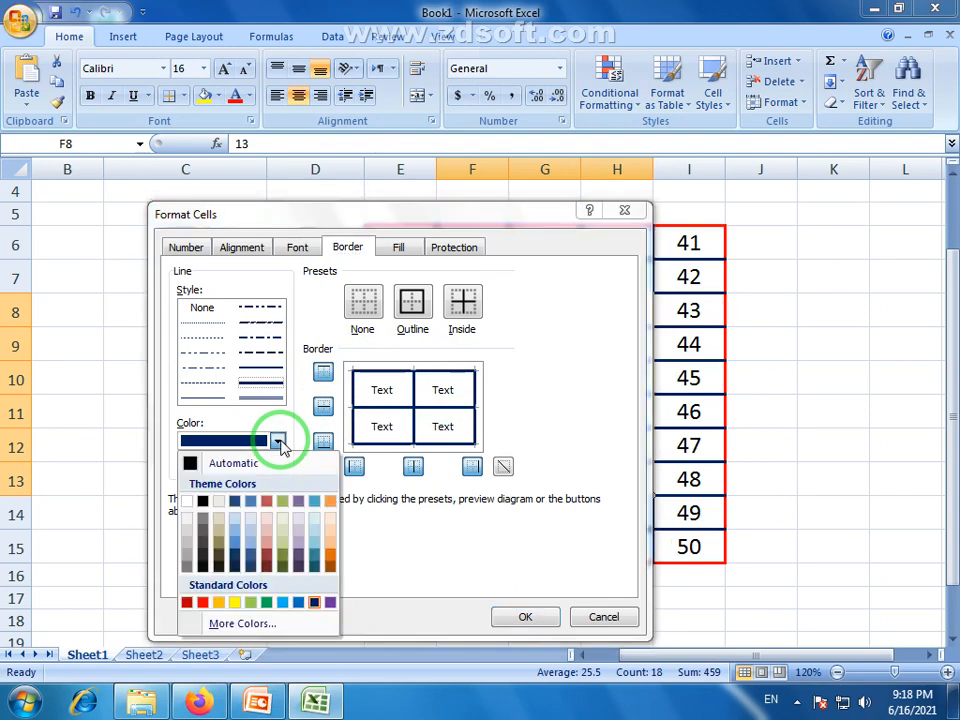
{"action": "left_click", "coordinate": [266, 603]}
{"action": "left_click", "coordinate": [420, 322]}
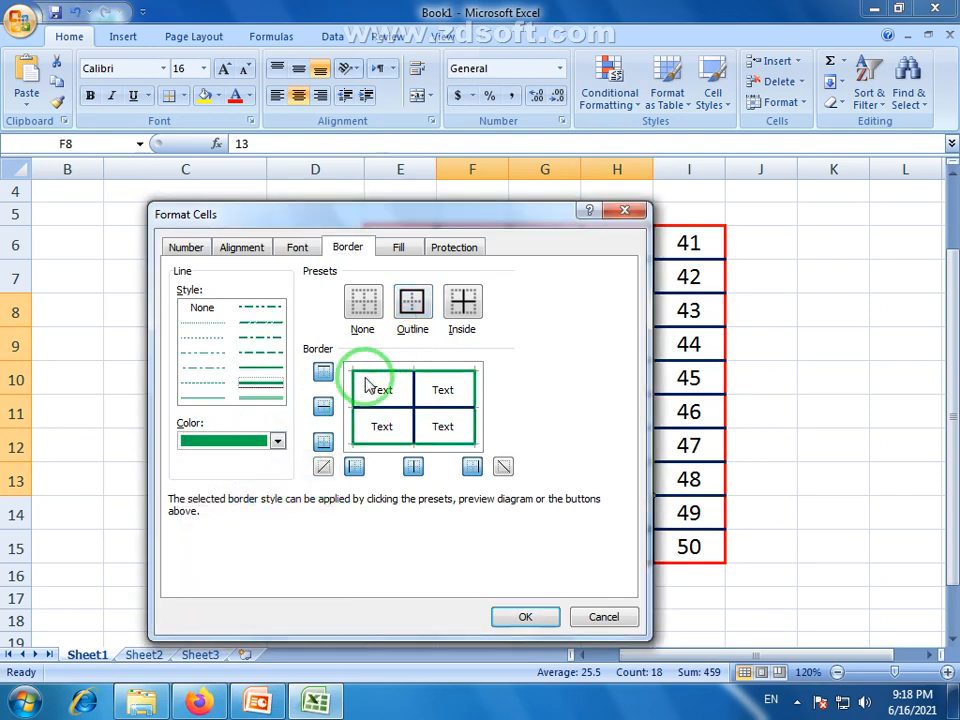
{"action": "left_click_drag", "start_coordinate": [588, 211], "coordinate": [399, 208]}
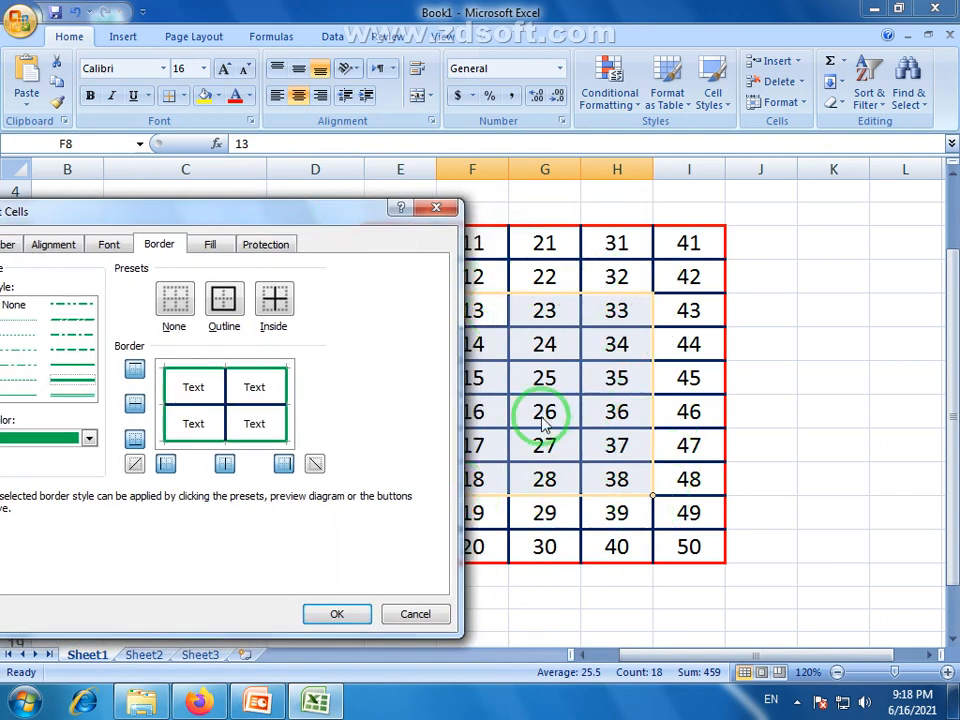
{"action": "left_click_drag", "start_coordinate": [186, 224], "coordinate": [305, 218]}
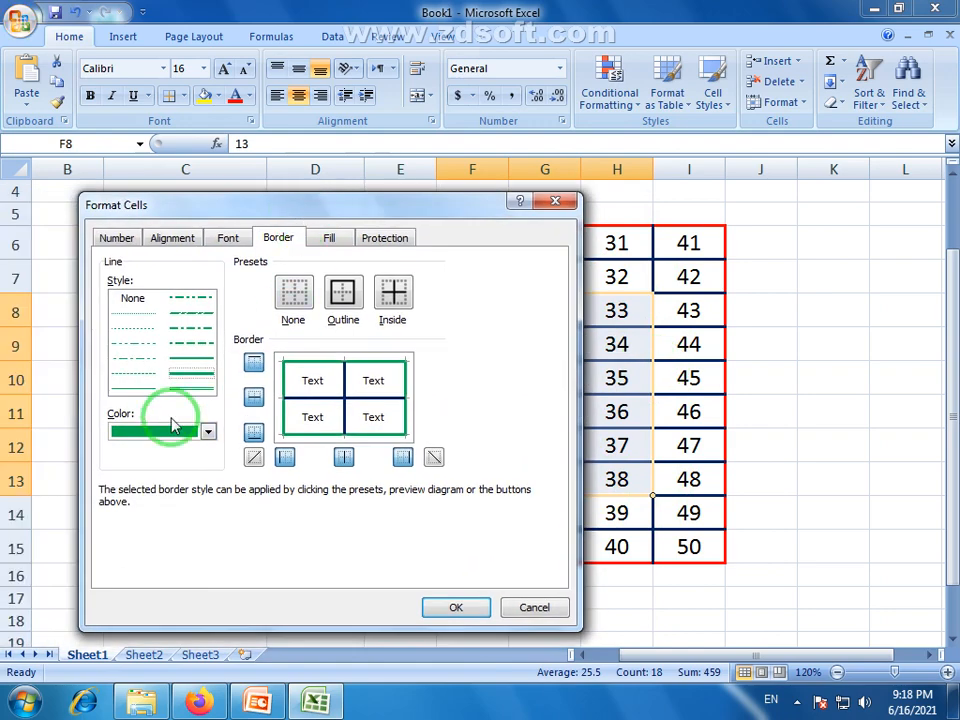
- Set the inside borders of F8:H13 to a thick dark red line
{"action": "left_click", "coordinate": [207, 431]}
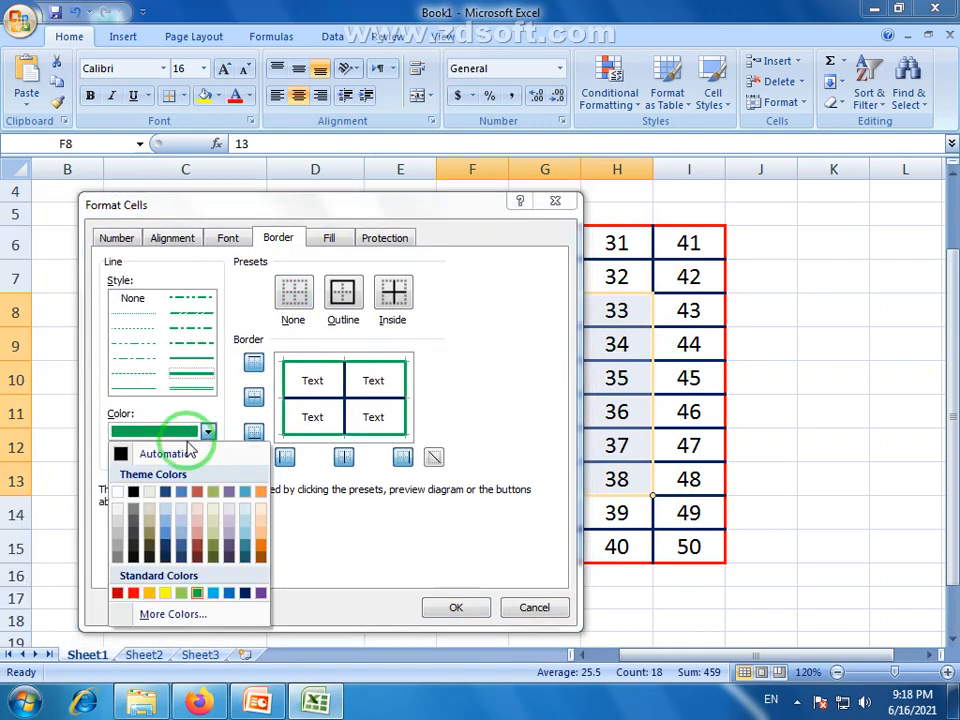
{"action": "left_click", "coordinate": [118, 593]}
{"action": "left_click", "coordinate": [393, 292]}
{"action": "left_click", "coordinate": [345, 401]}
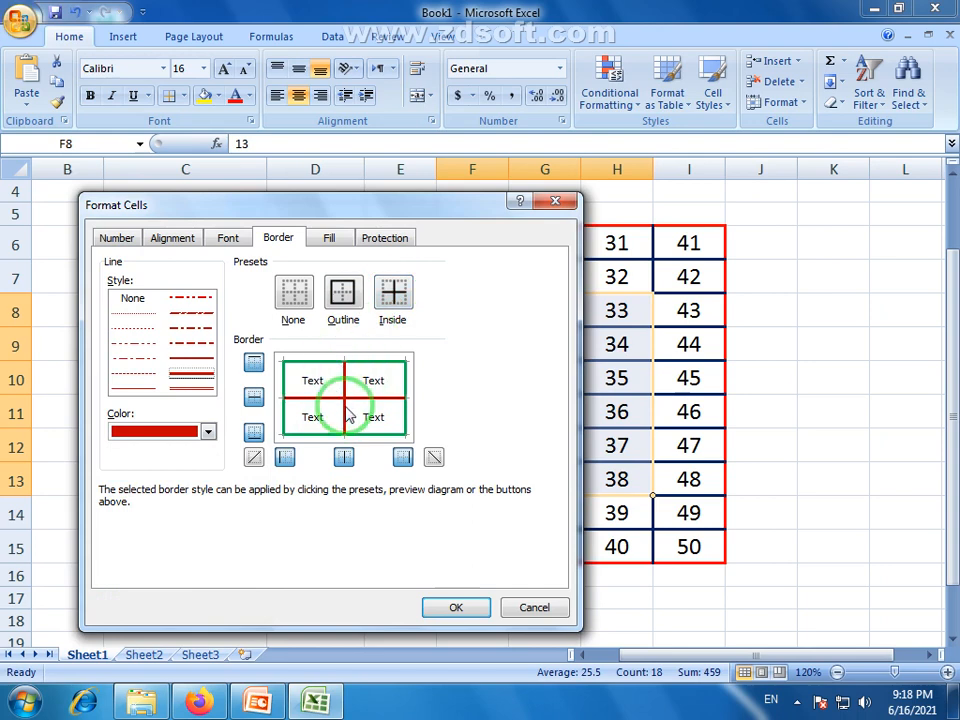
- Remove the top and bottom borders of F8:H13 and apply the border settings
{"action": "left_click", "coordinate": [372, 364]}
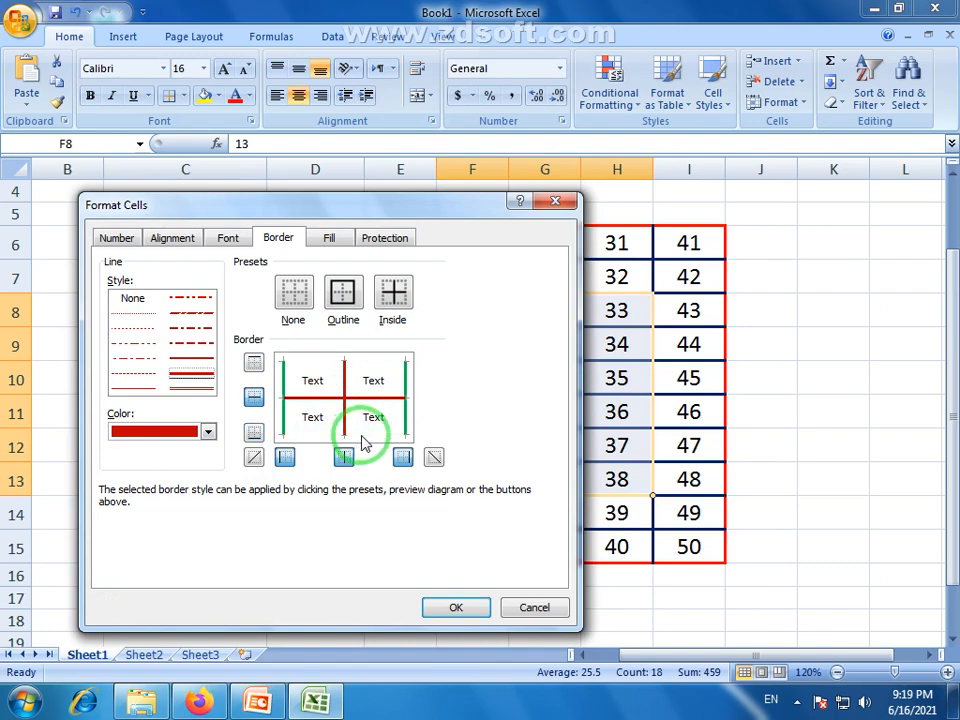
{"action": "left_click", "coordinate": [455, 607]}
{"action": "left_click", "coordinate": [818, 459]}
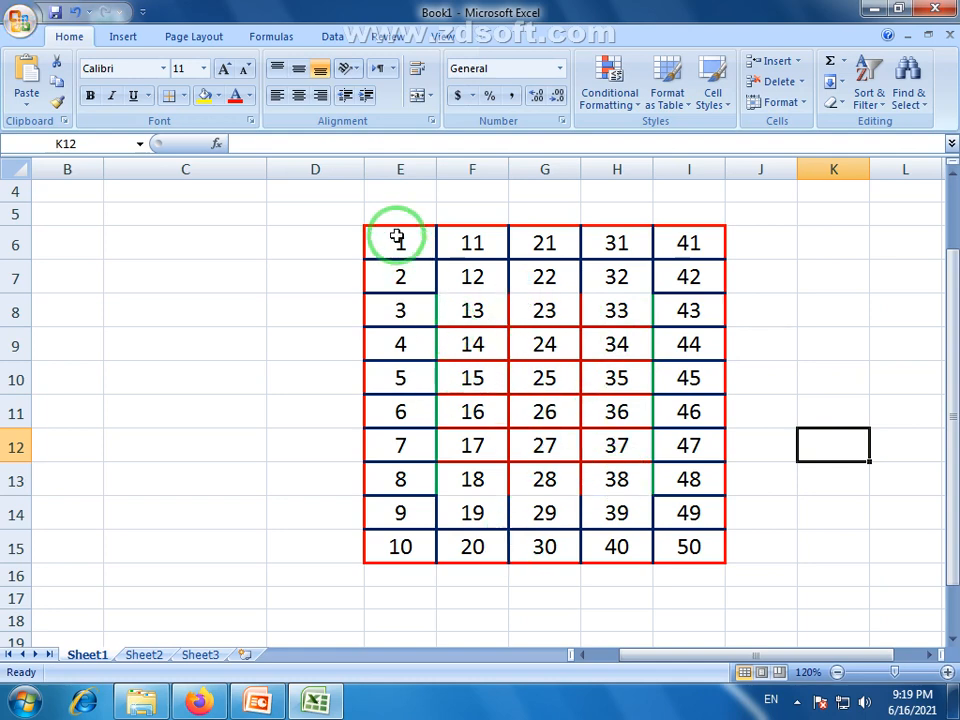
- Examine the presets and line options in the detailed border settings for an empty cell, and close them without changes
{"action": "mouse_move", "coordinate": [400, 238]}
{"action": "left_mouse_down"}
{"action": "mouse_move", "coordinate": [508, 358]}
{"action": "mouse_move", "coordinate": [676, 514]}
{"action": "left_mouse_up"}
{"action": "left_click", "coordinate": [739, 574]}
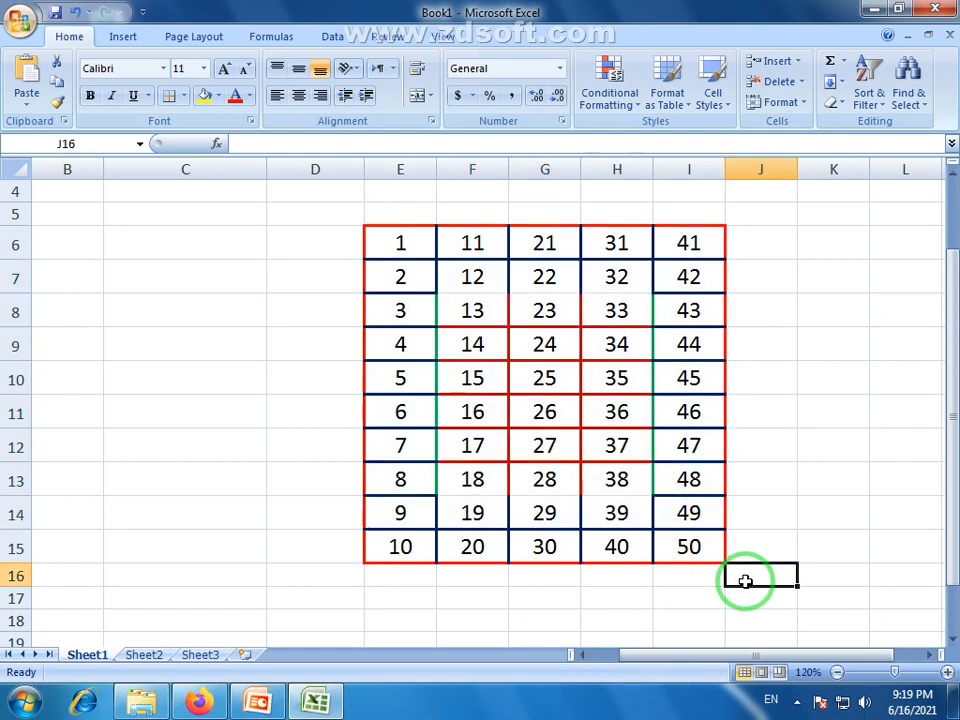
{"action": "left_click", "coordinate": [184, 96]}
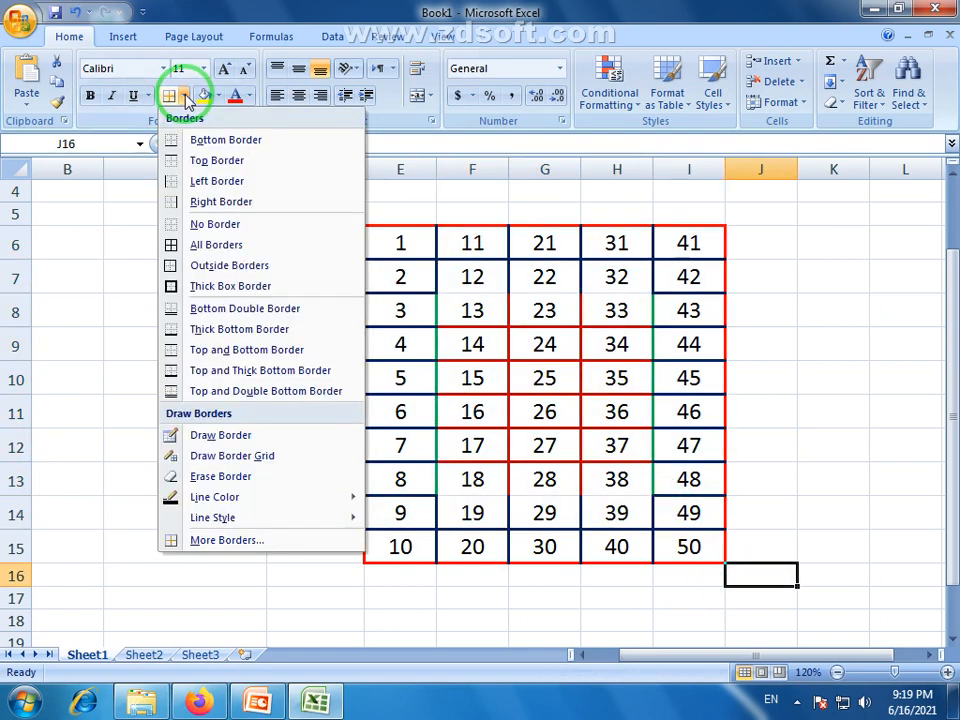
{"action": "left_click", "coordinate": [200, 541]}
{"action": "left_click_drag", "start_coordinate": [369, 203], "coordinate": [431, 194]}
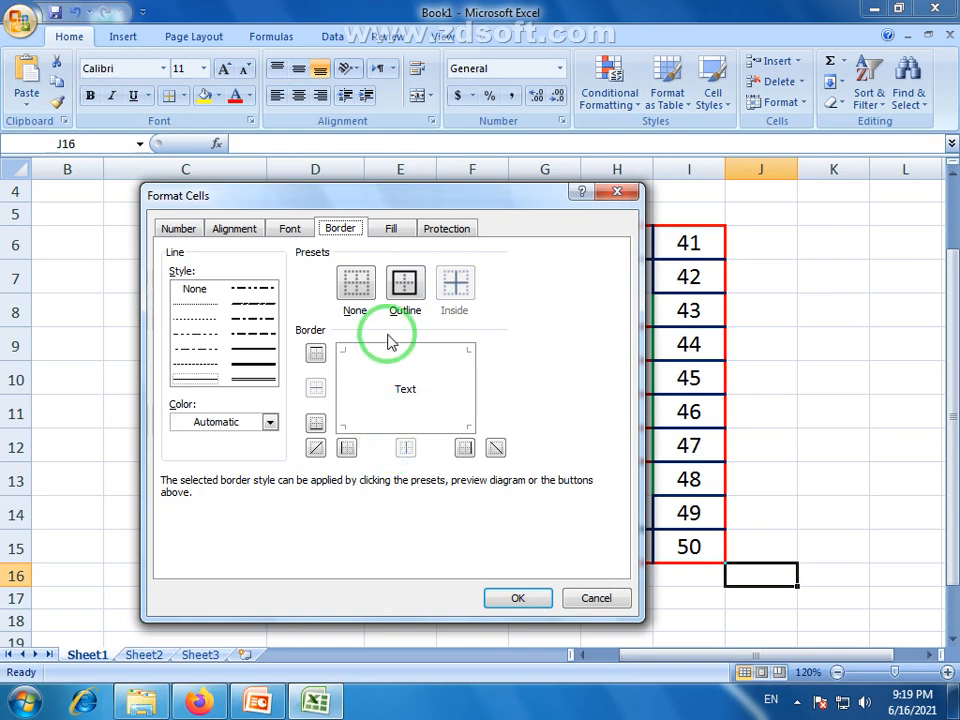
{"action": "left_click_drag", "start_coordinate": [446, 199], "coordinate": [395, 224]}
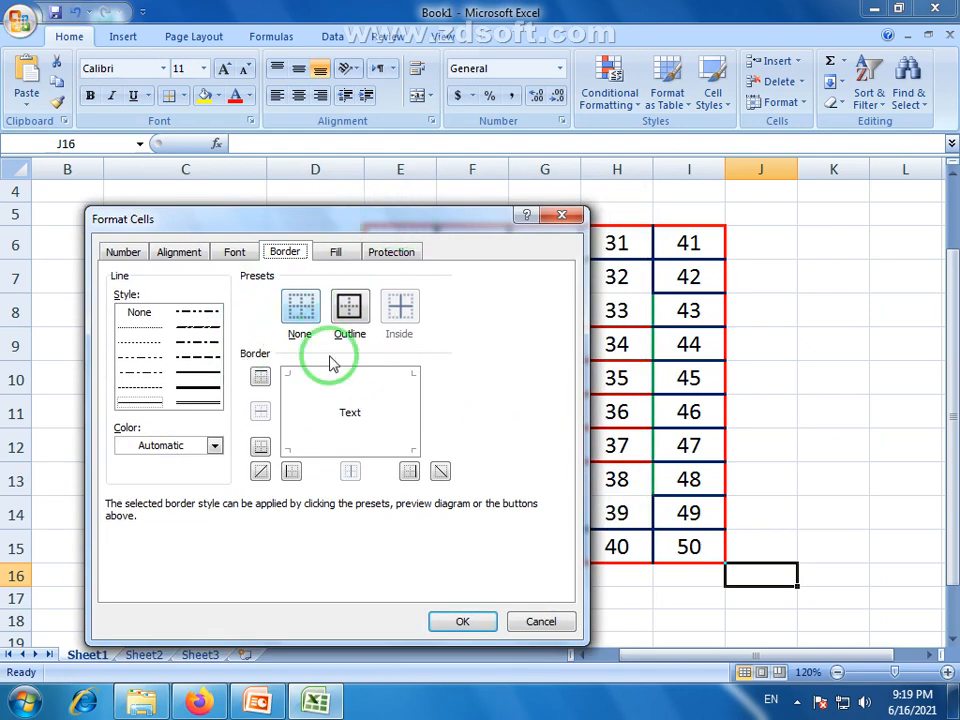
{"action": "left_click", "coordinate": [308, 340]}
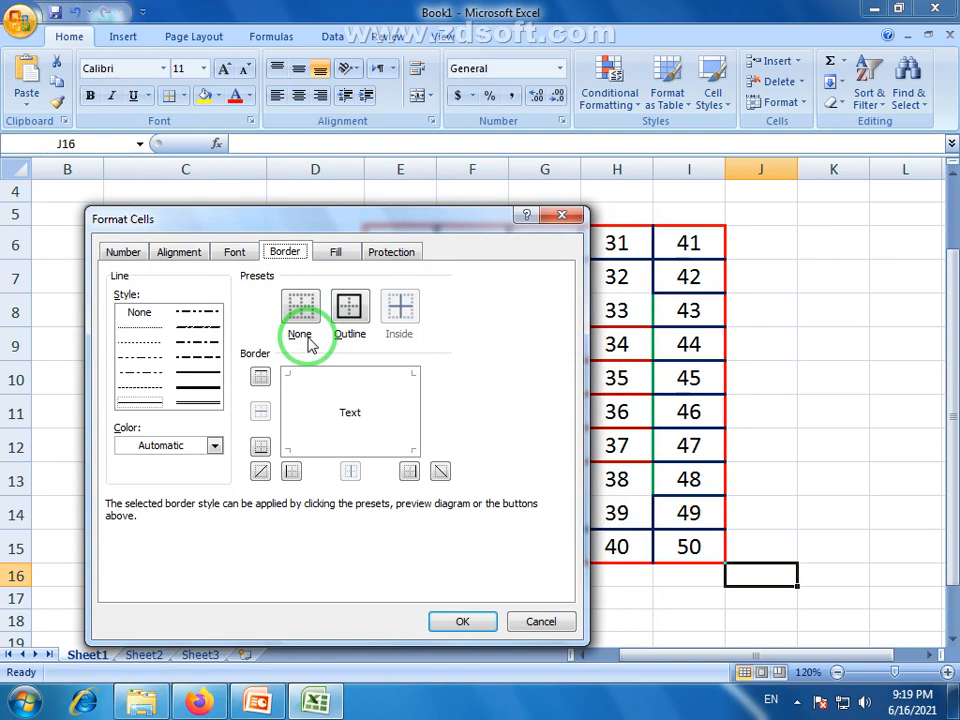
{"action": "left_click_drag", "start_coordinate": [414, 220], "coordinate": [401, 201]}
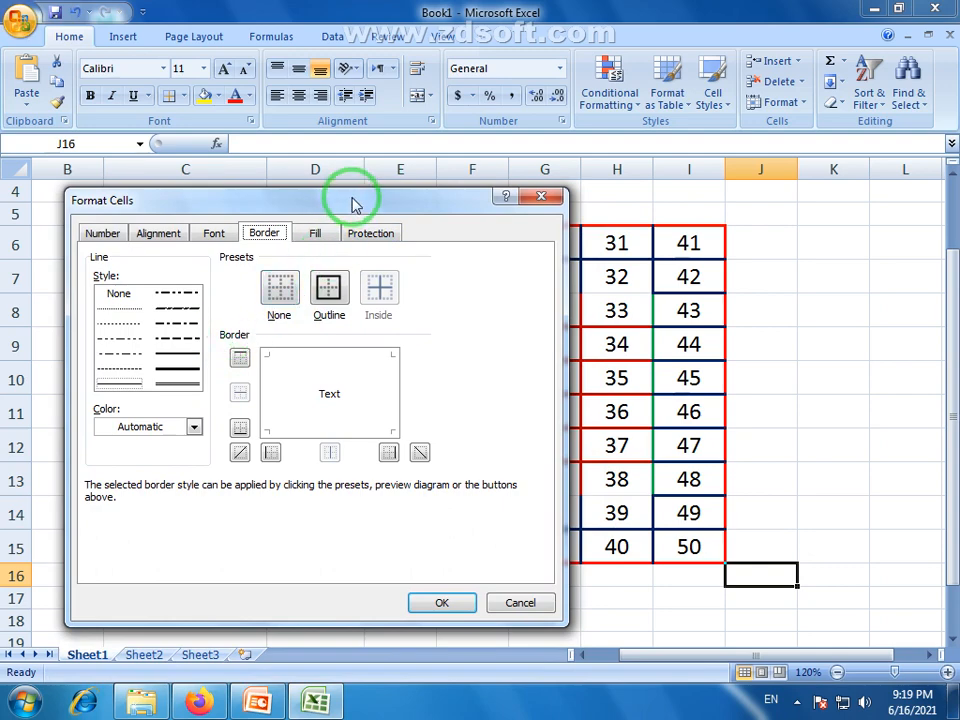
{"action": "left_click_drag", "start_coordinate": [352, 204], "coordinate": [390, 201]}
{"action": "left_click", "coordinate": [553, 605]}
{"action": "left_click", "coordinate": [613, 414]}
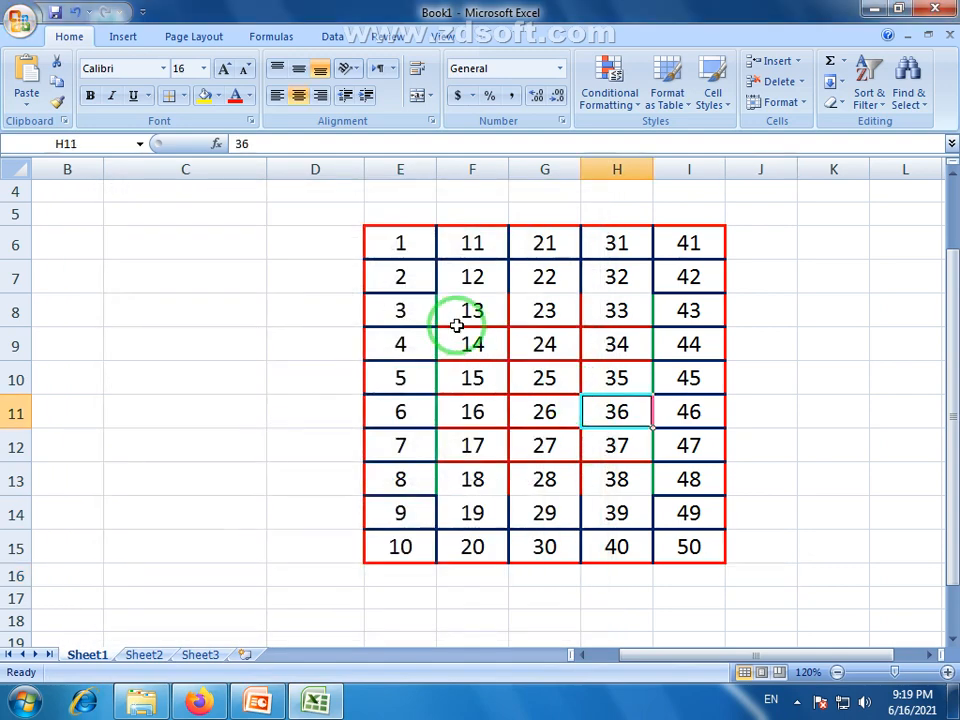
- Fill the inner range F8:H13 with standard yellow
{"action": "left_click_drag", "start_coordinate": [456, 325], "coordinate": [612, 478]}
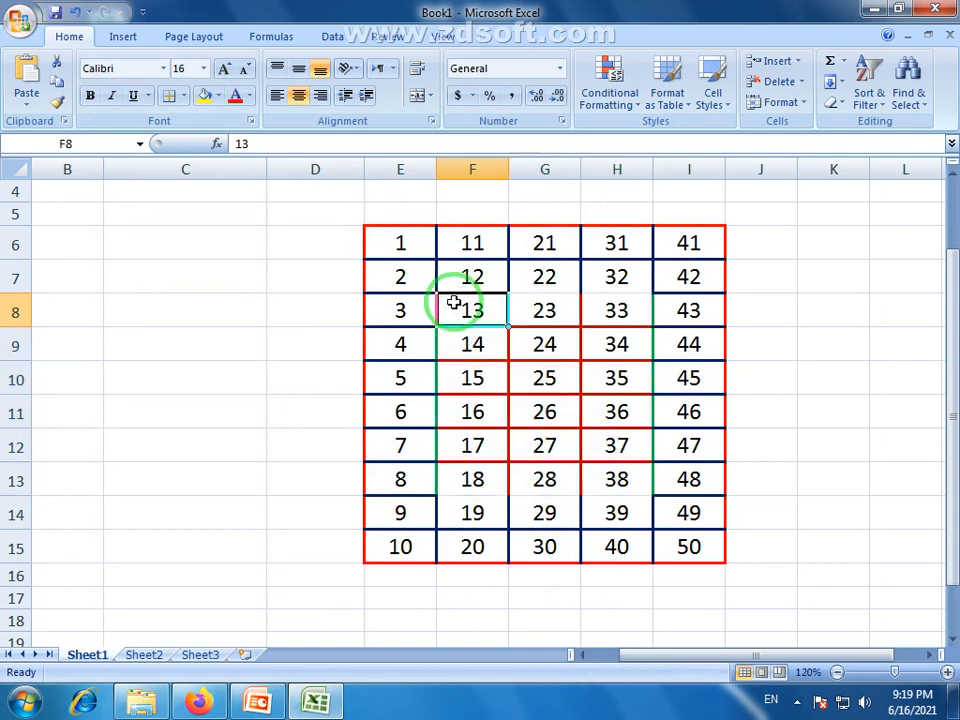
{"action": "left_click_drag", "start_coordinate": [452, 300], "coordinate": [617, 479]}
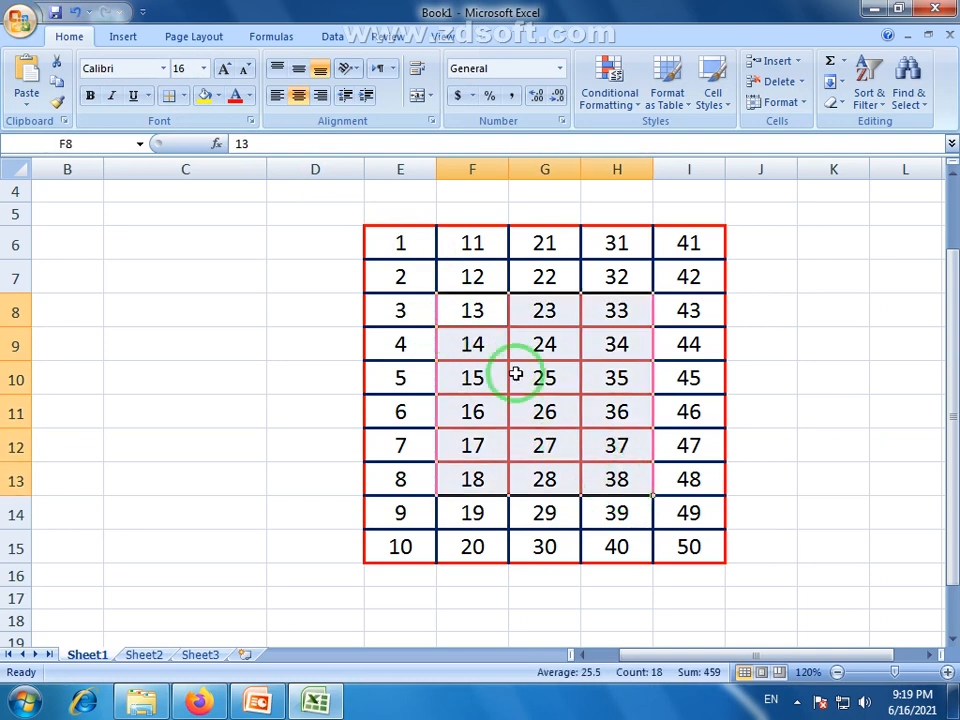
{"action": "left_click", "coordinate": [222, 97]}
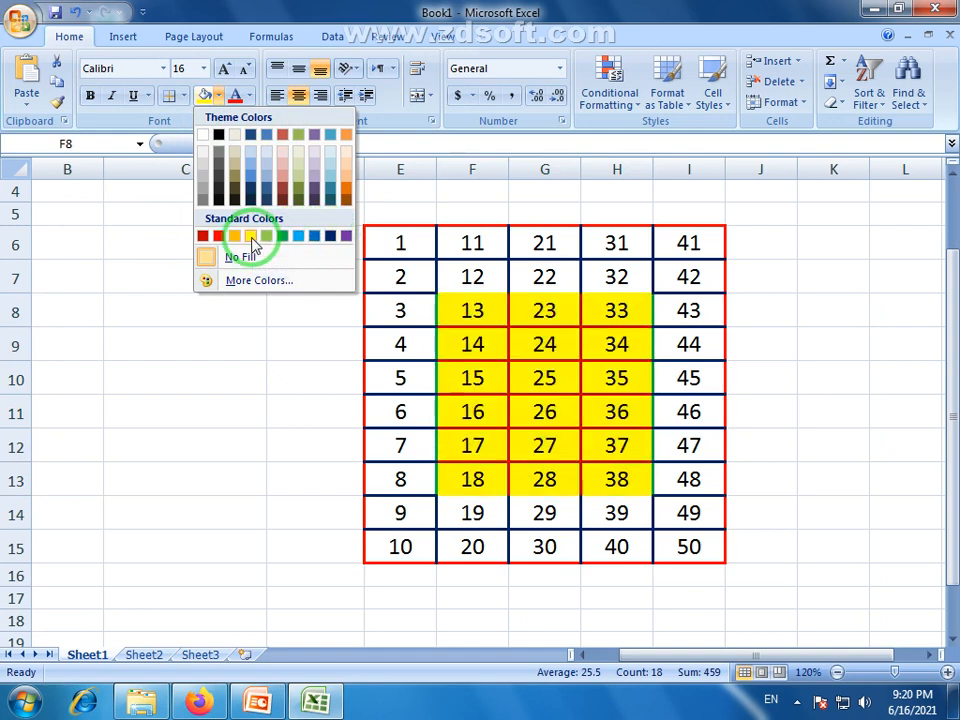
{"action": "left_click", "coordinate": [251, 238]}
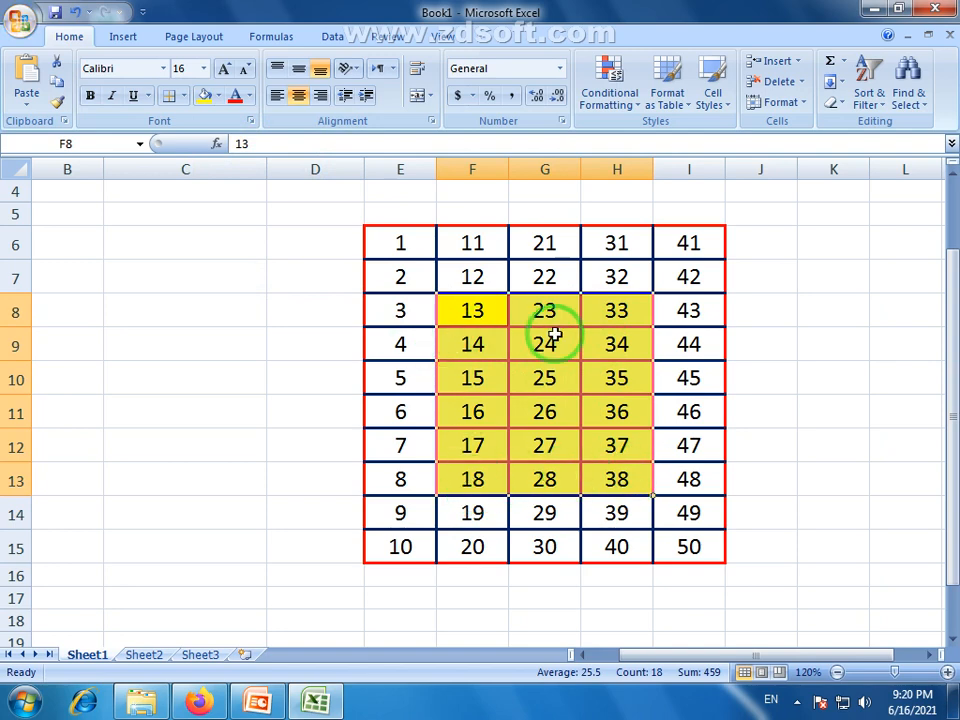
- Look at the custom fill colors for F8:H13 and close the color selection without changing the fill
{"action": "left_click_drag", "start_coordinate": [481, 327], "coordinate": [606, 476]}
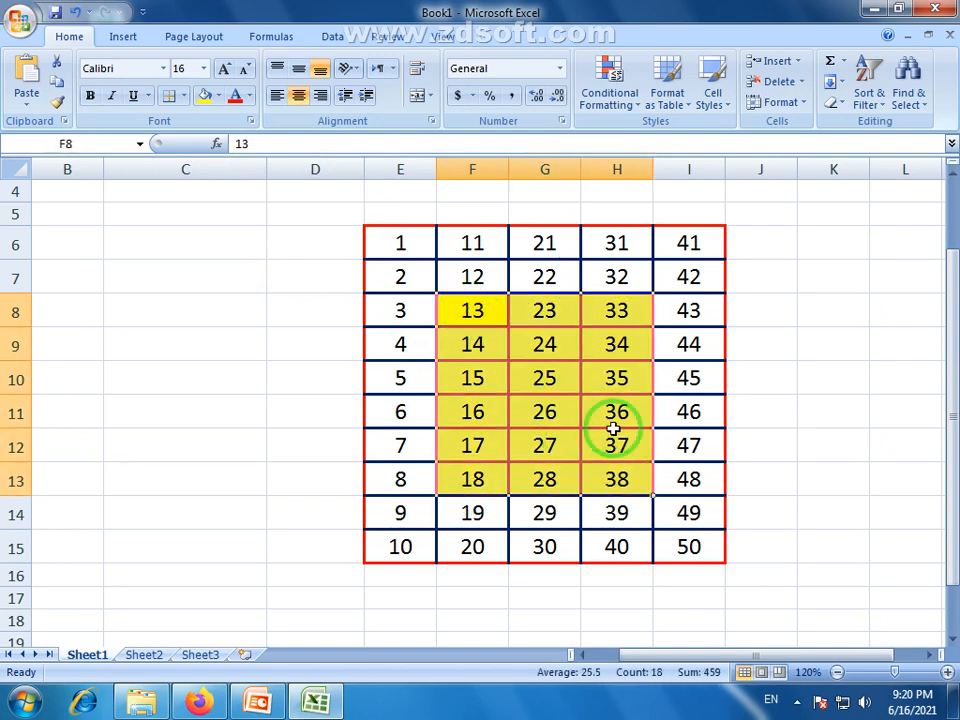
{"action": "left_click", "coordinate": [219, 97]}
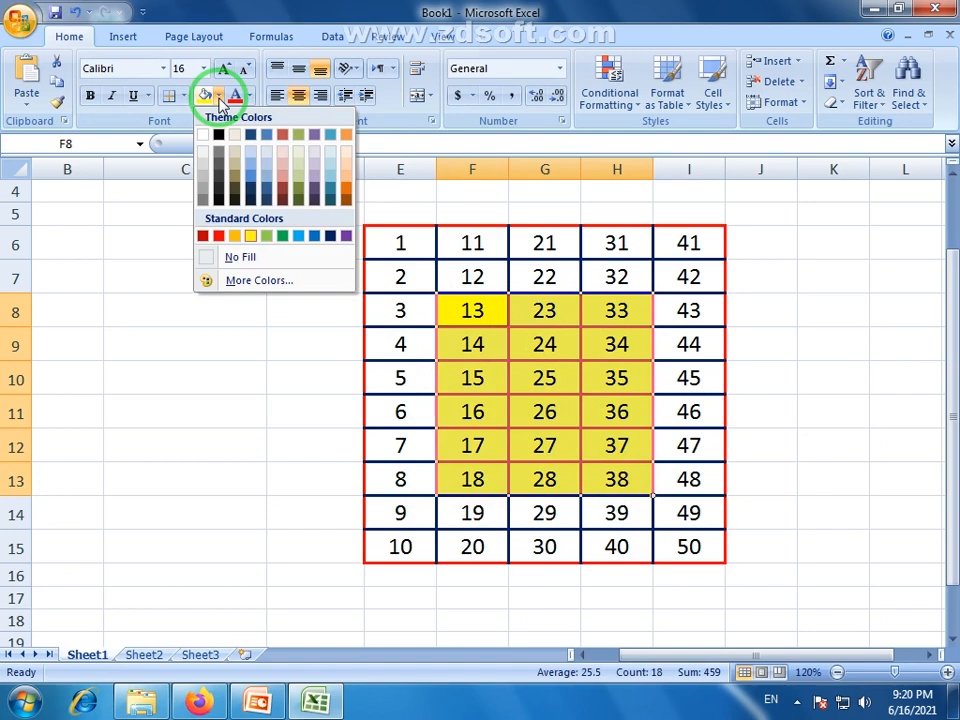
{"action": "left_click", "coordinate": [268, 284]}
{"action": "left_click", "coordinate": [286, 281]}
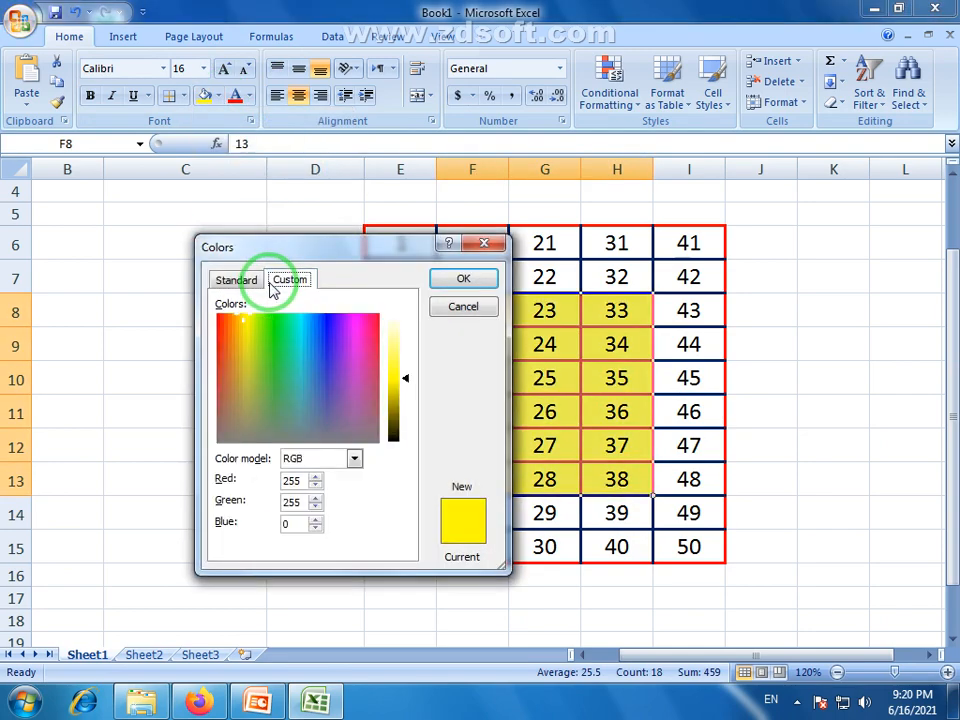
{"action": "left_click", "coordinate": [470, 307]}
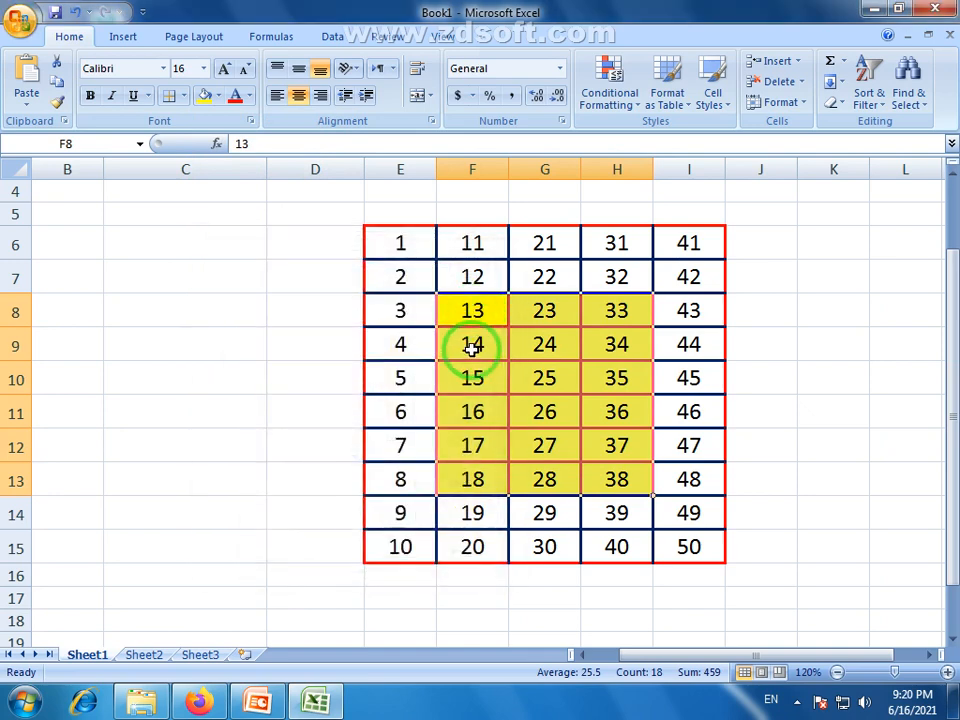
- Open the detailed fill settings for F8:H13 and examine the available pattern colors and pattern styles
{"action": "left_click", "coordinate": [459, 315]}
{"action": "left_click_drag", "start_coordinate": [459, 315], "coordinate": [617, 465]}
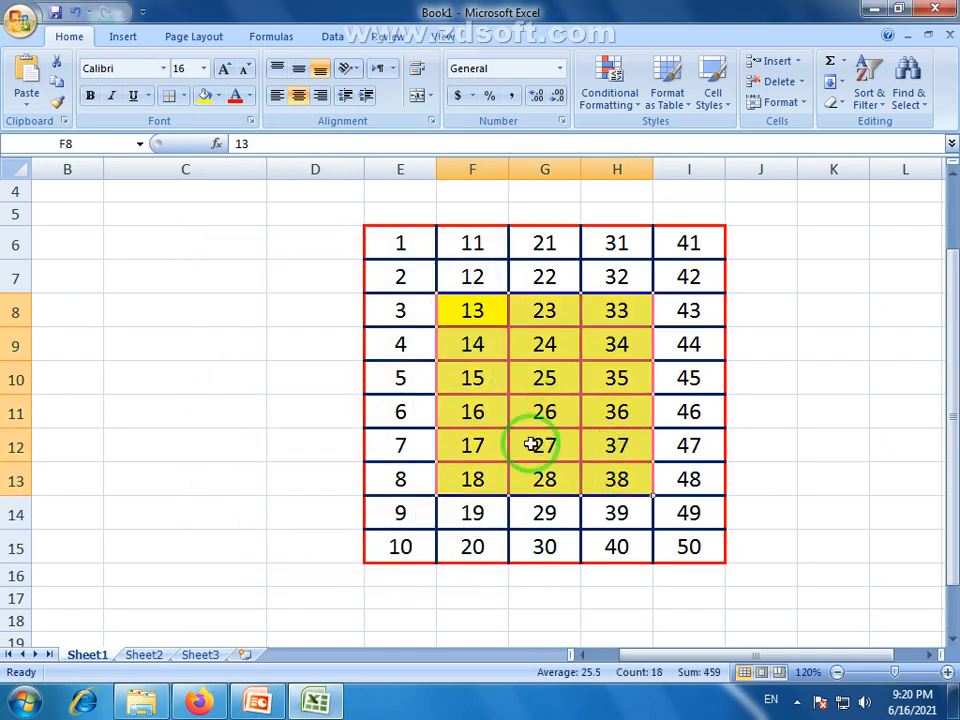
{"action": "left_click", "coordinate": [185, 96]}
{"action": "left_click", "coordinate": [222, 541]}
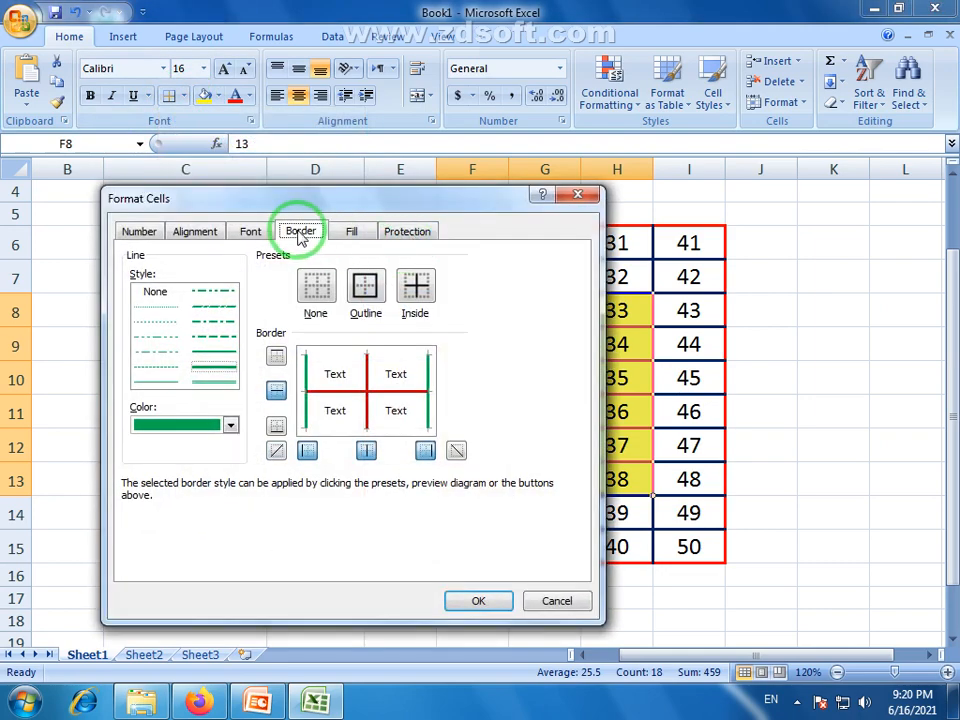
{"action": "left_click", "coordinate": [355, 236]}
{"action": "left_click_drag", "start_coordinate": [346, 201], "coordinate": [417, 292]}
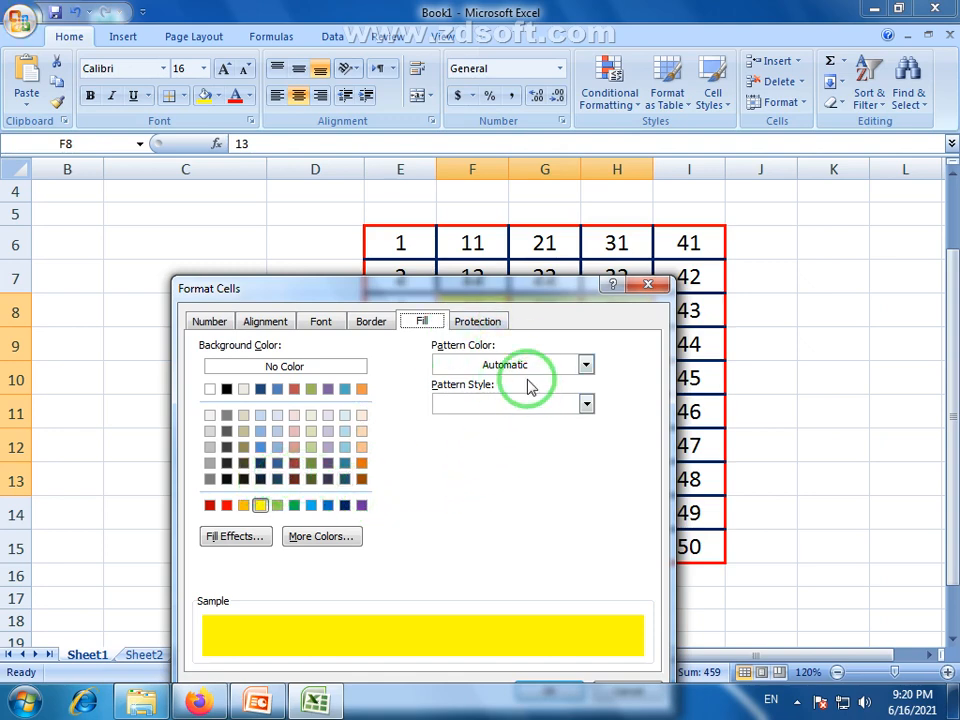
{"action": "left_click", "coordinate": [585, 365]}
{"action": "left_click", "coordinate": [585, 365]}
{"action": "left_click", "coordinate": [587, 402]}
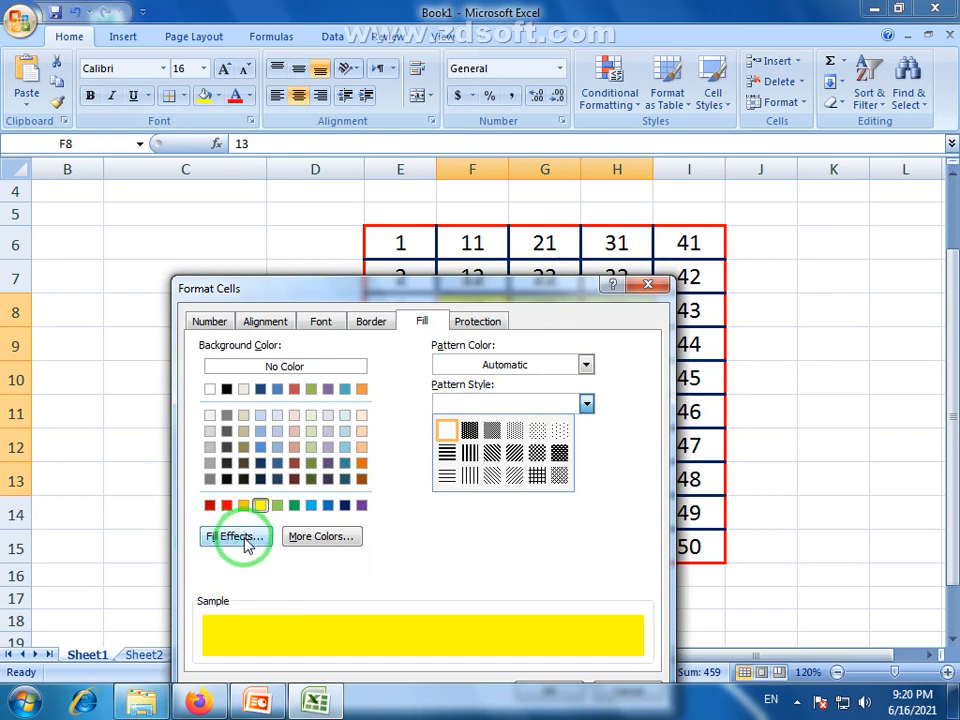
- Open the gradient fill effects for F8:H13, compare the shading styles from Vertical to From center, and select Horizontal
{"action": "left_click", "coordinate": [240, 537]}
{"action": "left_click_drag", "start_coordinate": [356, 199], "coordinate": [437, 195]}
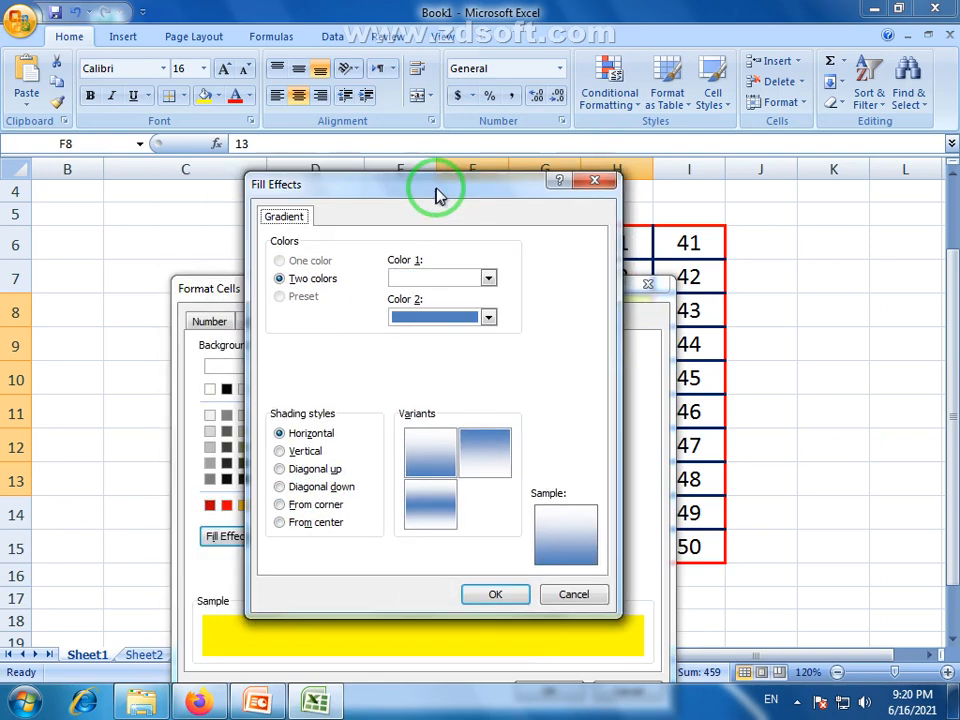
{"action": "left_click", "coordinate": [489, 279]}
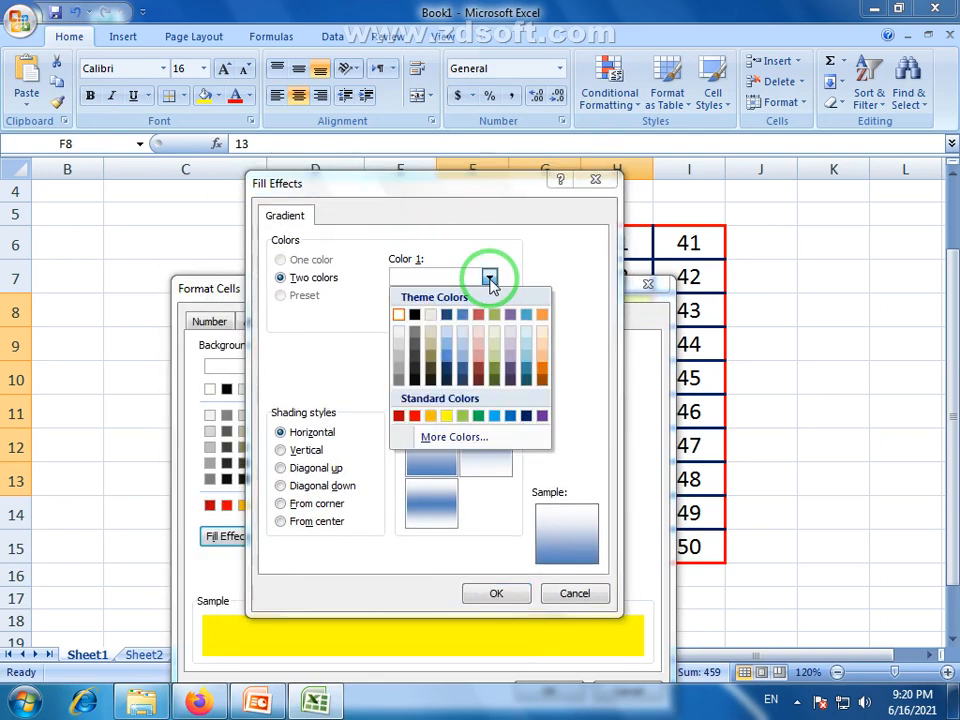
{"action": "left_click", "coordinate": [489, 279]}
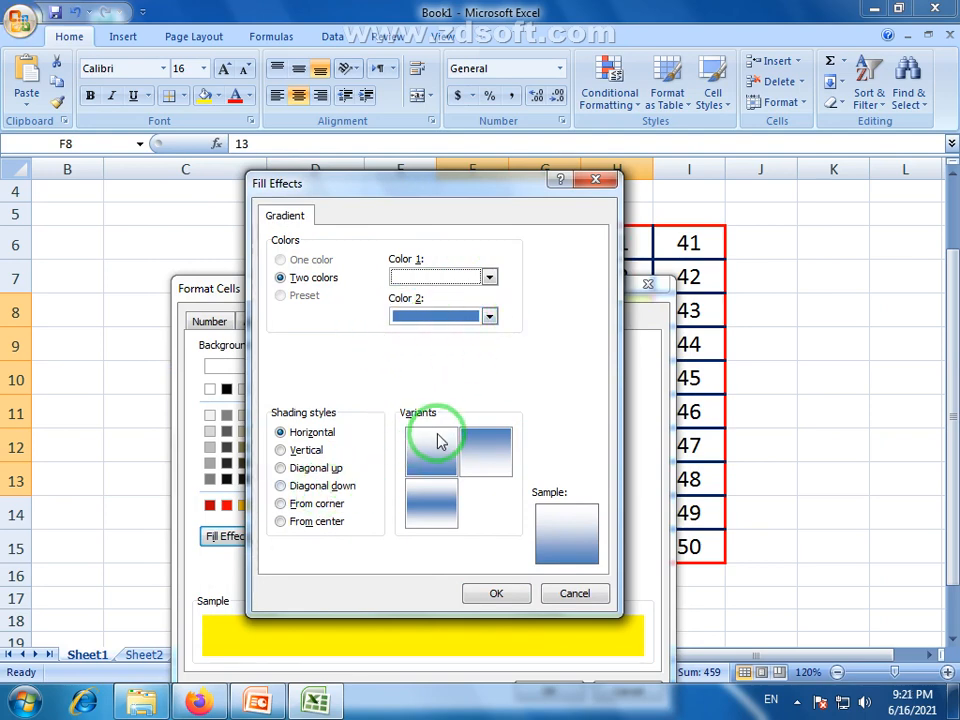
{"action": "left_click", "coordinate": [281, 450]}
{"action": "left_click", "coordinate": [281, 468]}
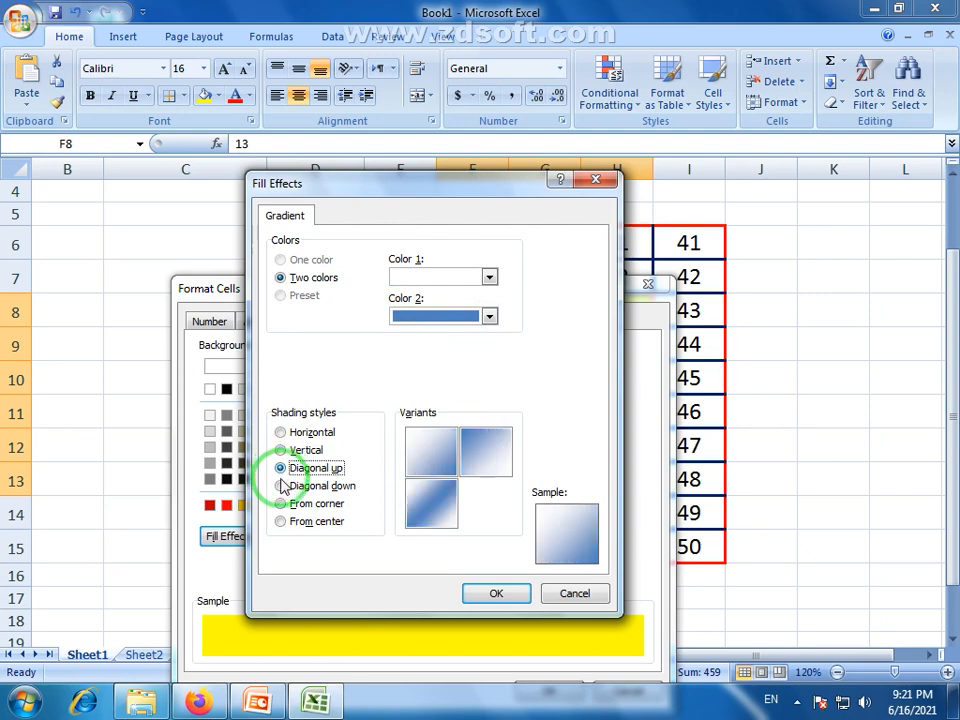
{"action": "left_click", "coordinate": [281, 485]}
{"action": "left_click", "coordinate": [281, 503]}
{"action": "left_click", "coordinate": [281, 520]}
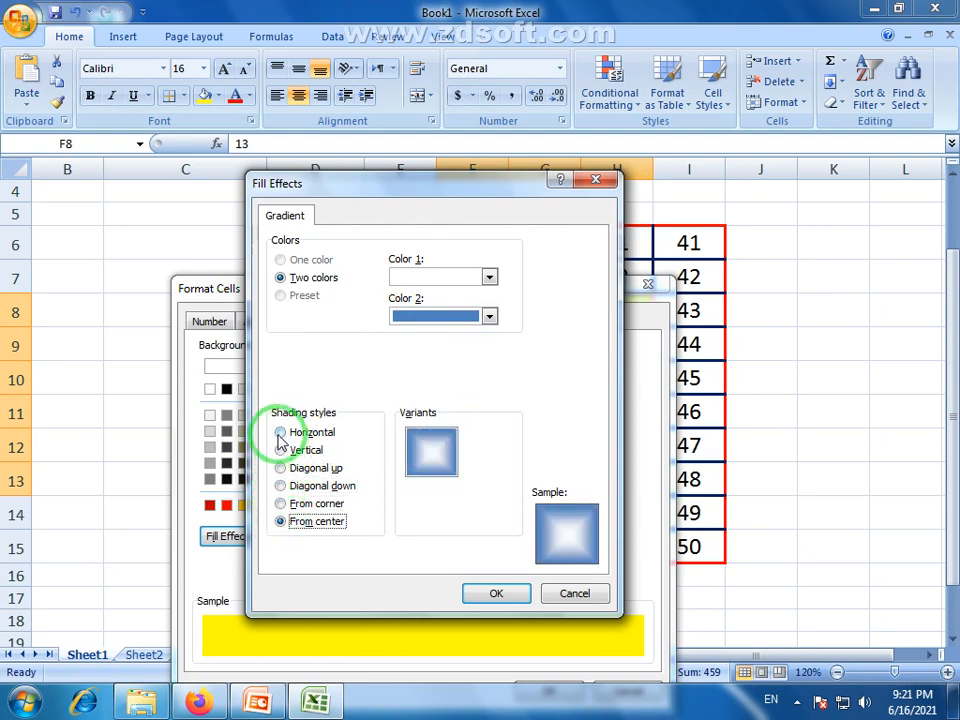
{"action": "left_click", "coordinate": [325, 432]}
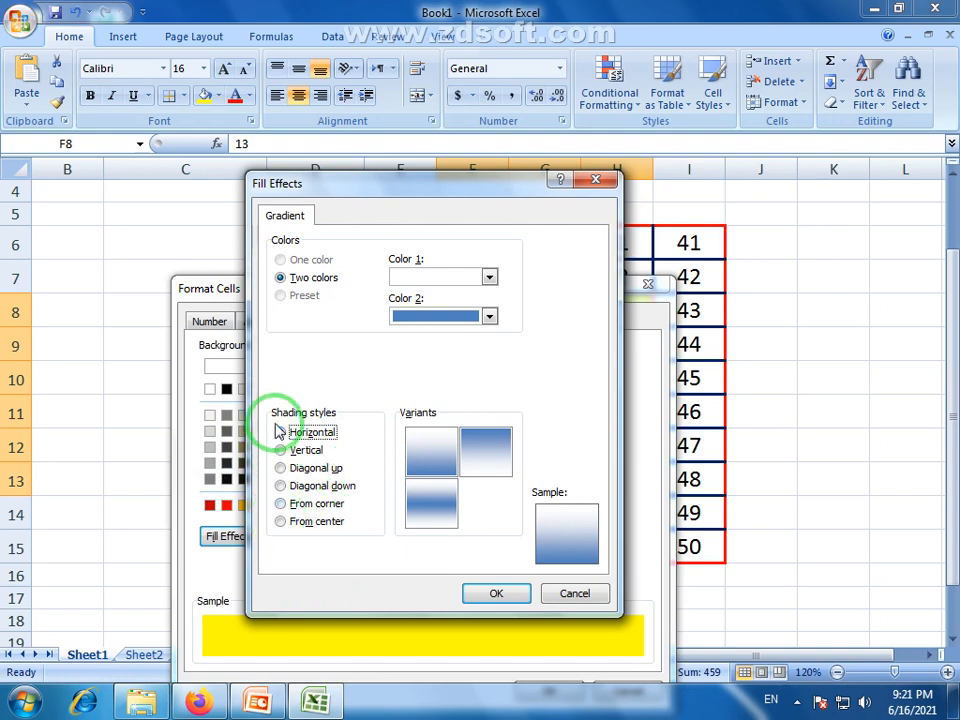
- Apply the two-color white-to-blue horizontal gradient, using the first variant, as the fill of F8:H13
{"action": "left_click_drag", "start_coordinate": [402, 195], "coordinate": [503, 170]}
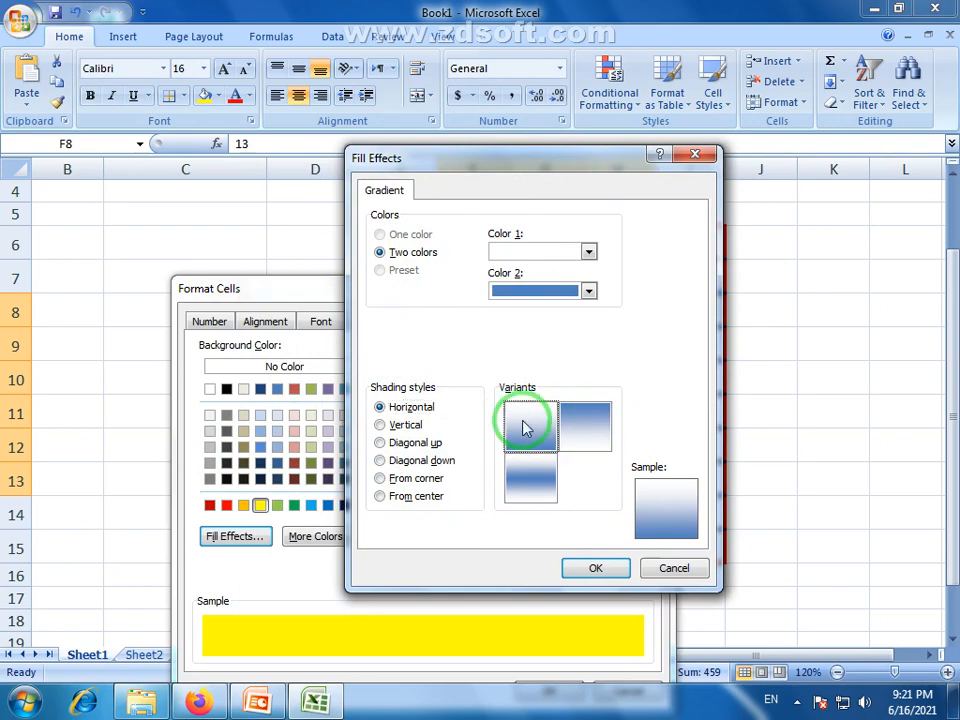
{"action": "left_click", "coordinate": [588, 567]}
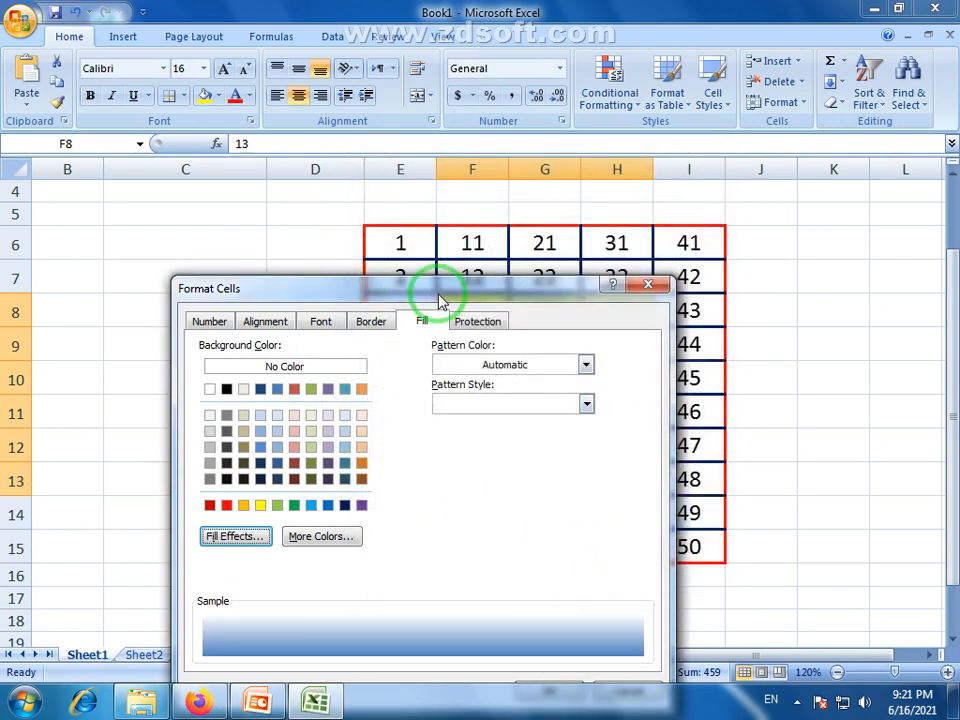
{"action": "left_click_drag", "start_coordinate": [439, 293], "coordinate": [460, 195]}
{"action": "left_click", "coordinate": [563, 594]}
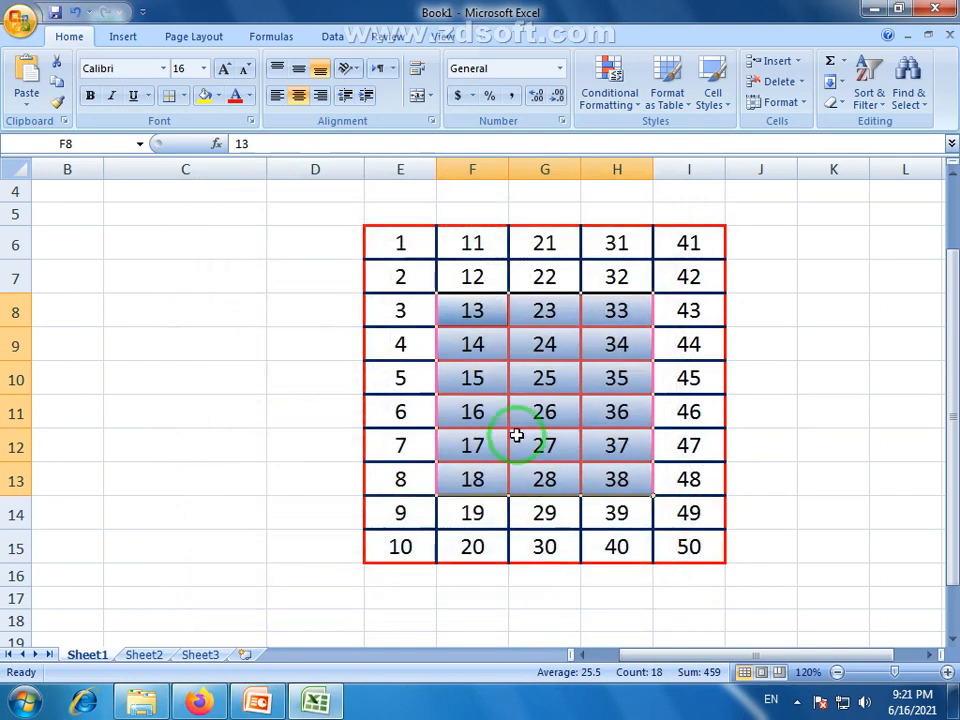
{"action": "left_click", "coordinate": [777, 524]}
{"action": "left_click_drag", "start_coordinate": [471, 311], "coordinate": [617, 482]}
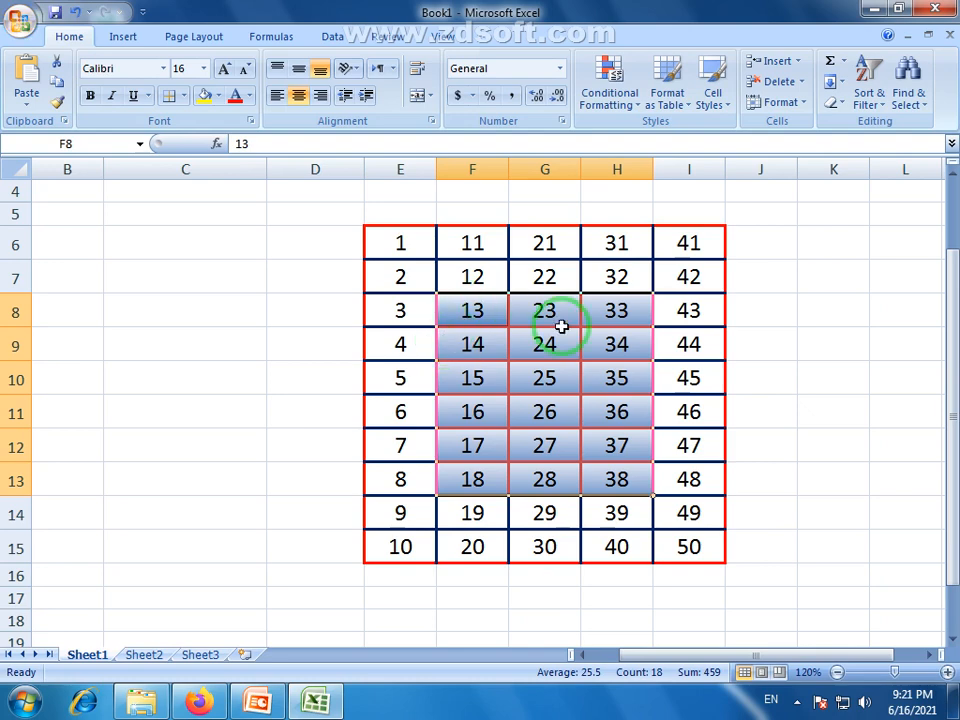
- View the detailed border settings for the empty cell C9 and close them without changes
{"action": "left_click", "coordinate": [163, 354]}
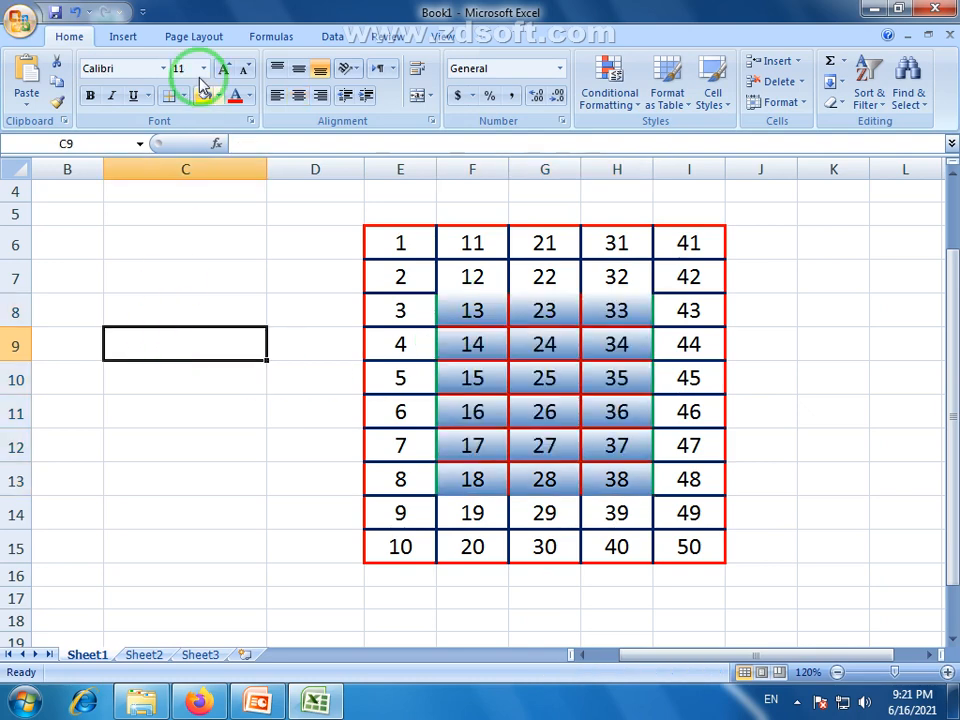
{"action": "left_click", "coordinate": [183, 95]}
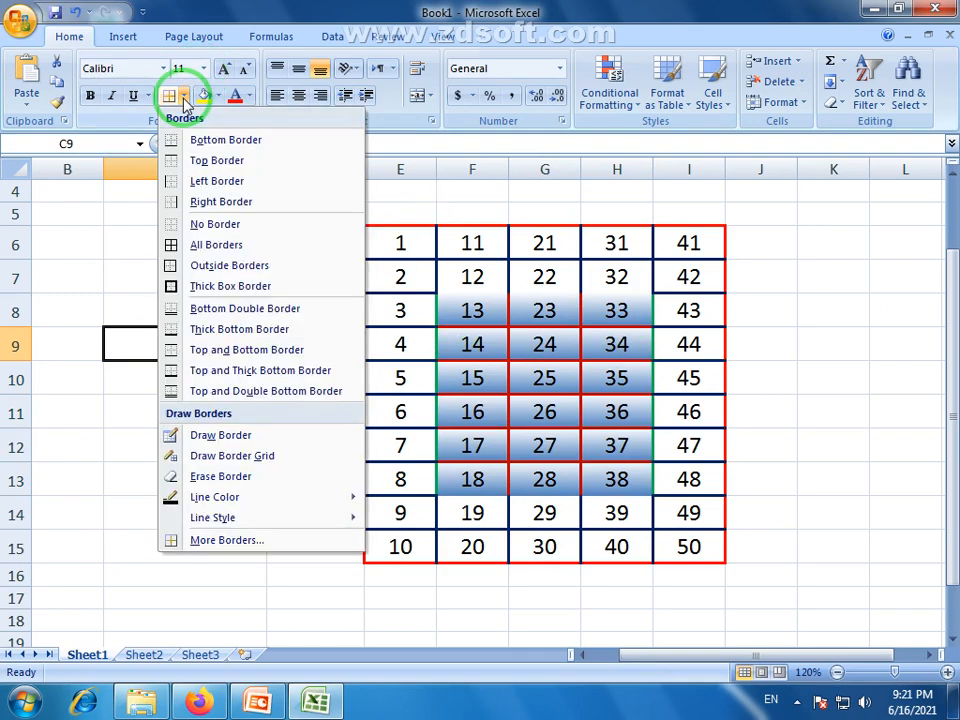
{"action": "left_click", "coordinate": [241, 541]}
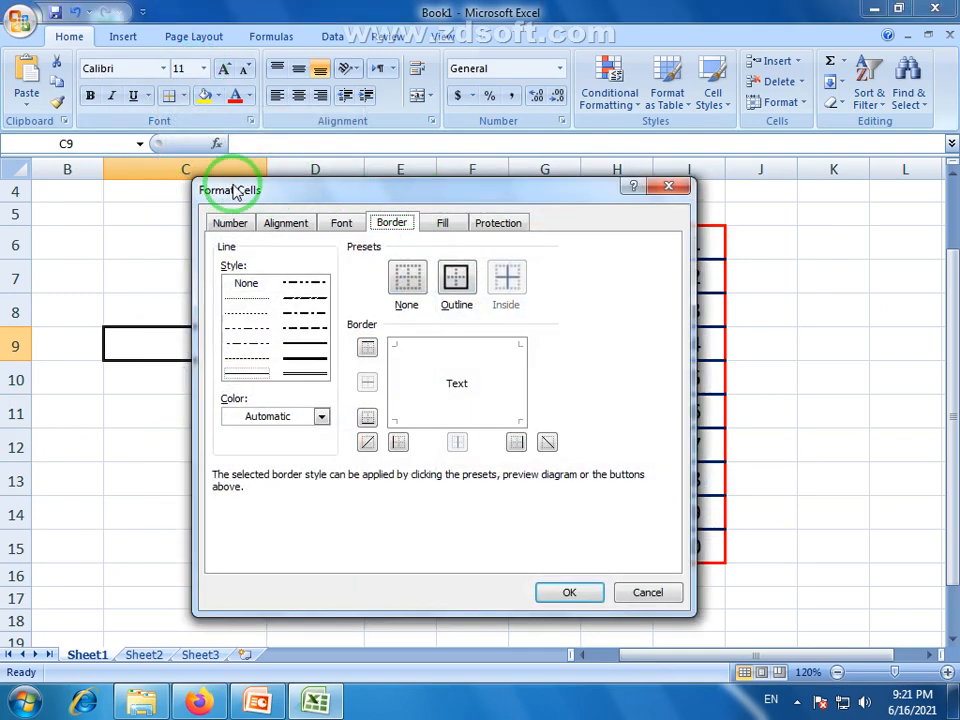
{"action": "left_click_drag", "start_coordinate": [313, 191], "coordinate": [310, 199]}
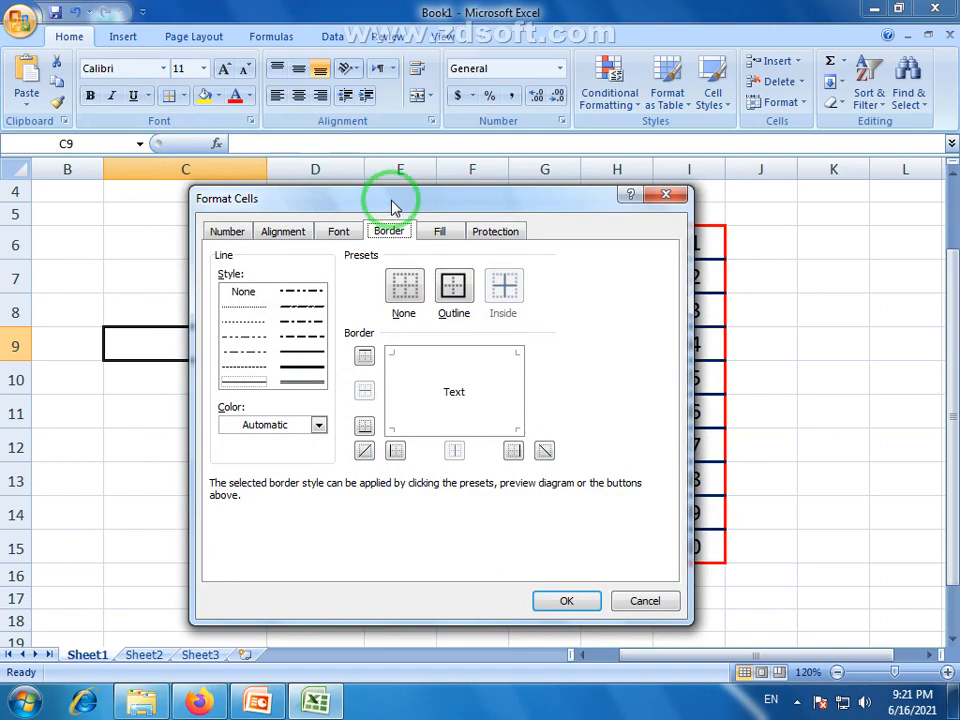
{"action": "left_click_drag", "start_coordinate": [471, 208], "coordinate": [429, 217]}
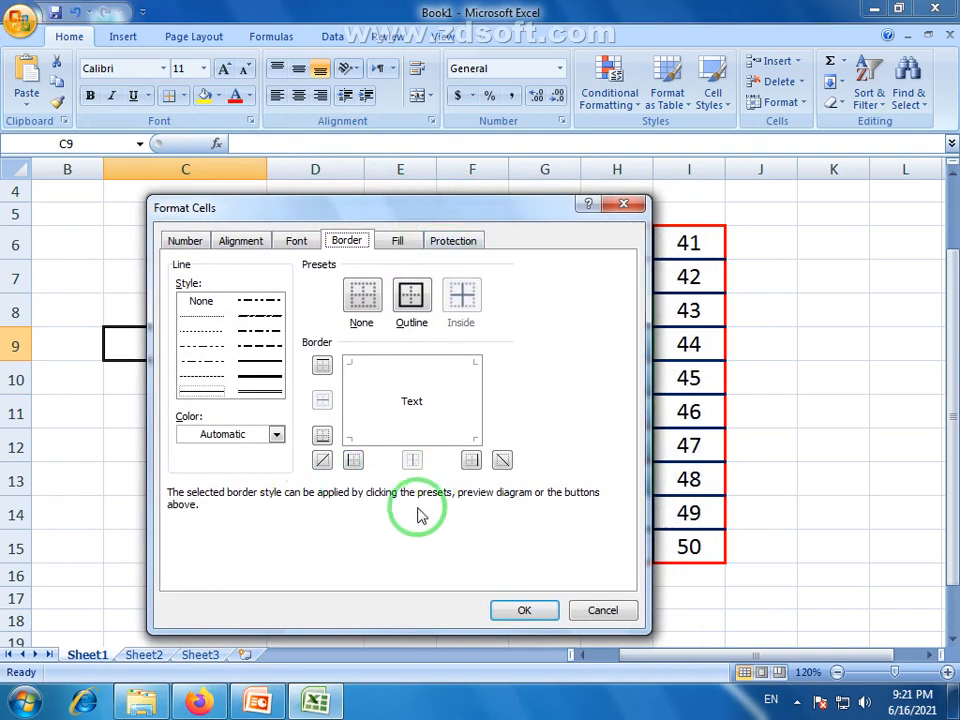
{"action": "left_click", "coordinate": [603, 610]}
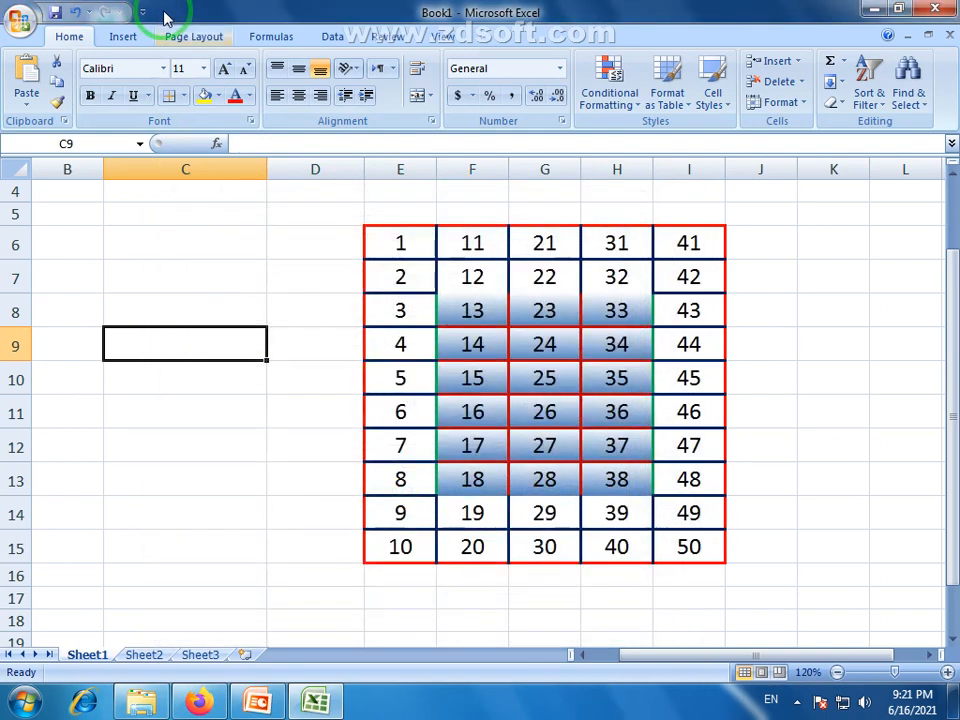
- View the detailed font settings and the number format categories for the empty cell C9, closing both without changes
{"action": "left_click", "coordinate": [251, 121]}
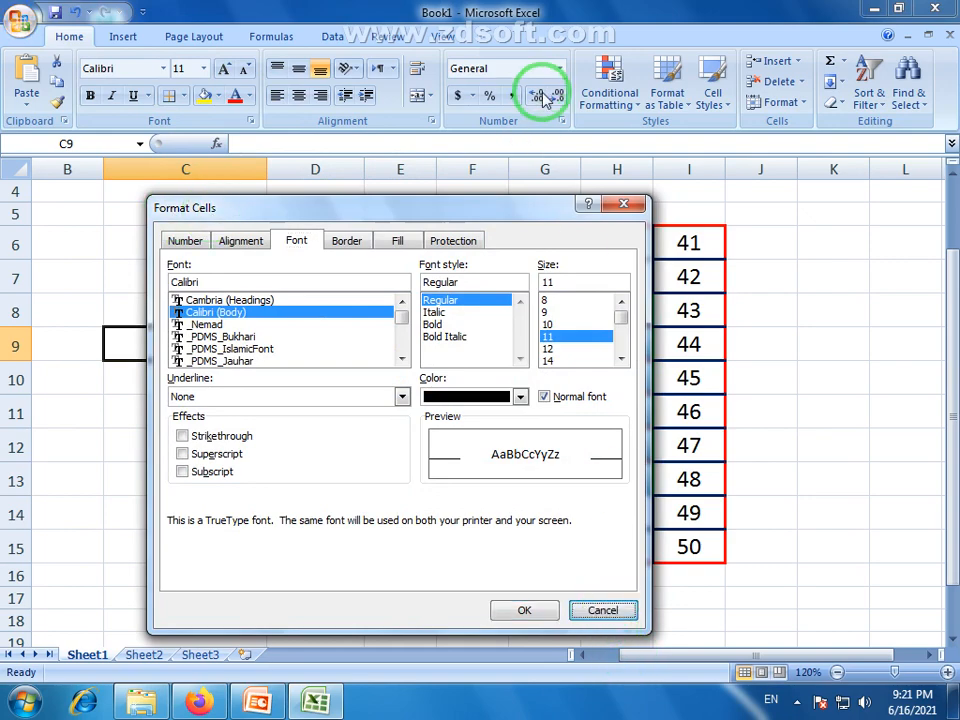
{"action": "left_click", "coordinate": [615, 609]}
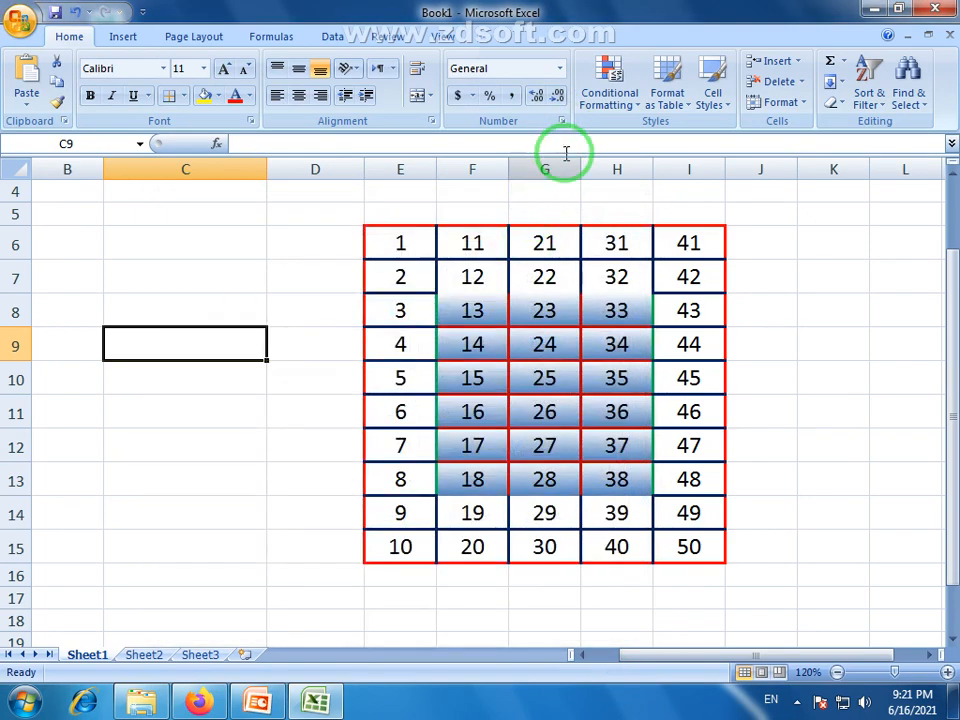
{"action": "left_click", "coordinate": [563, 120]}
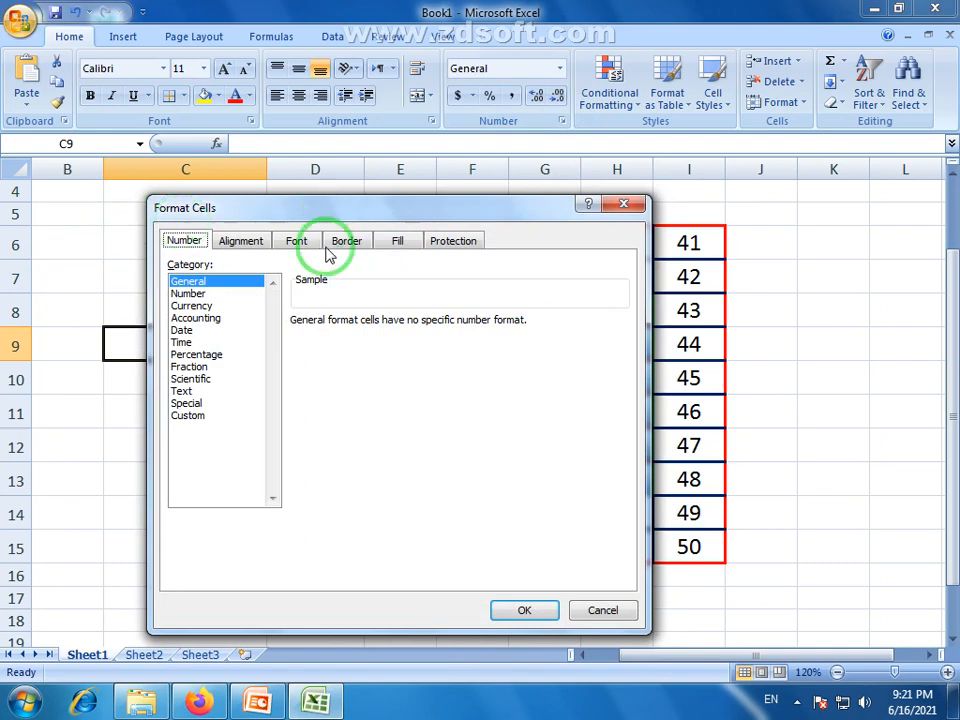
{"action": "left_click", "coordinate": [601, 619]}
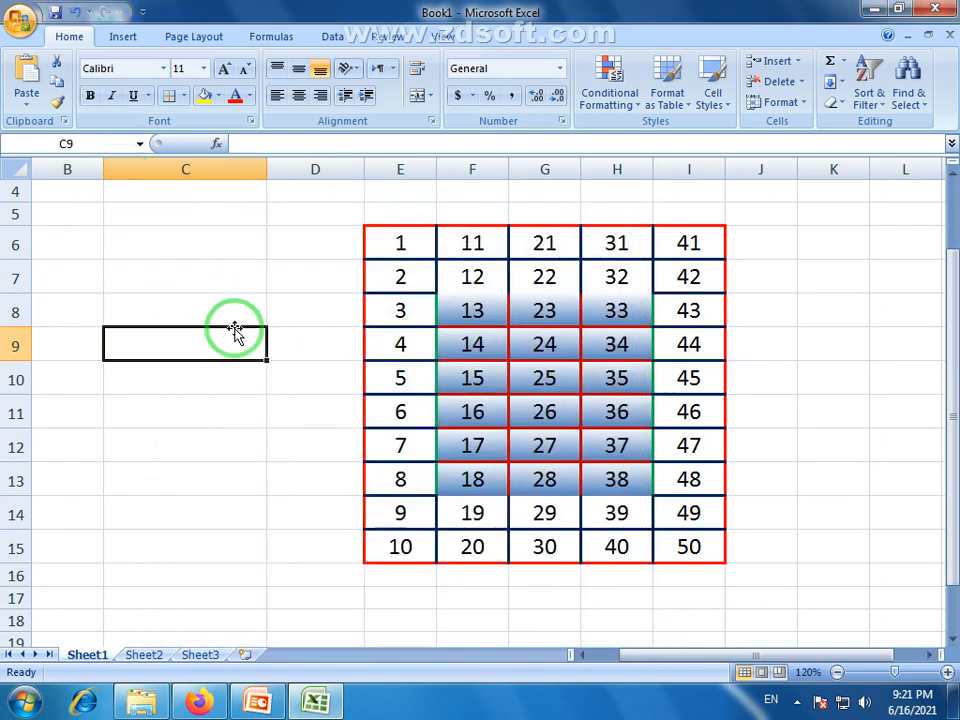
- Color the numbers in the table's last two rows, E14:I15, with the standard Red font color
{"action": "left_click", "coordinate": [383, 336]}
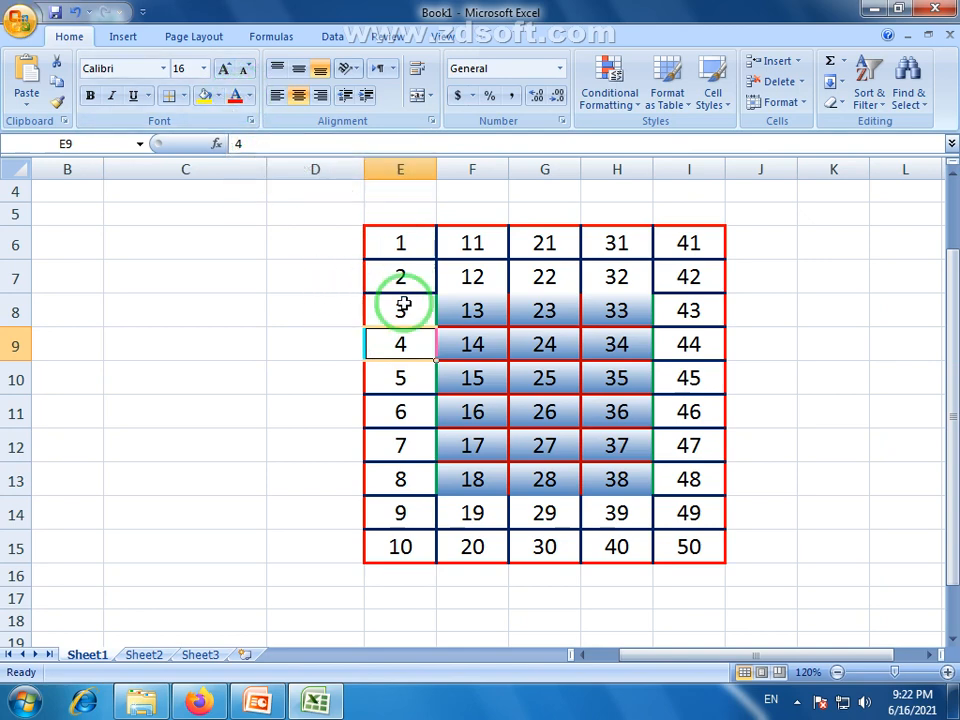
{"action": "left_click", "coordinate": [422, 515]}
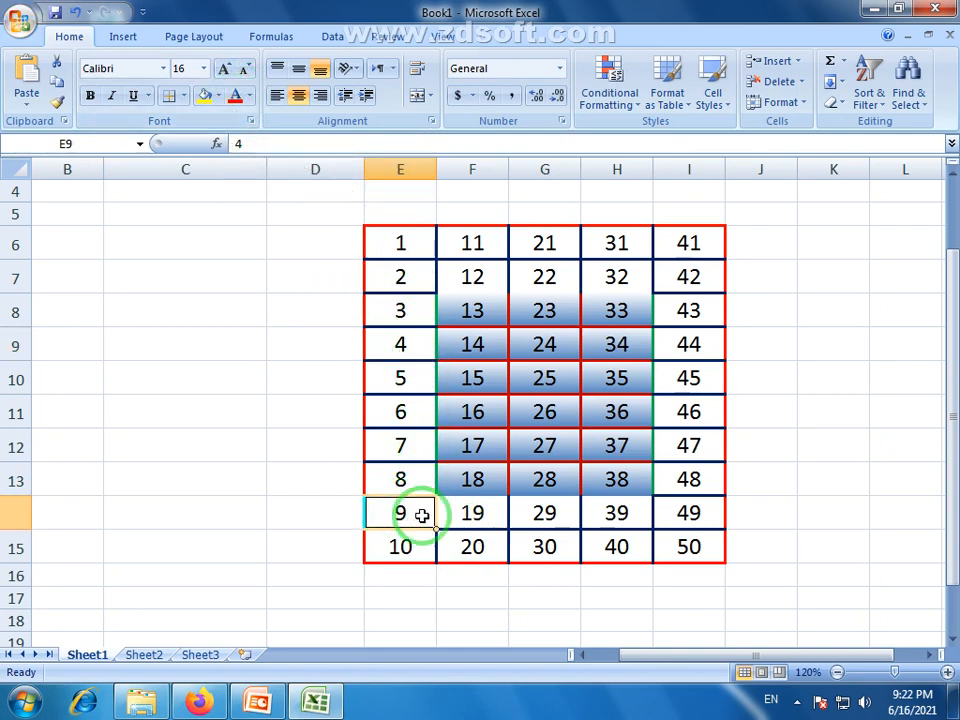
{"action": "left_click_drag", "start_coordinate": [422, 515], "coordinate": [677, 550]}
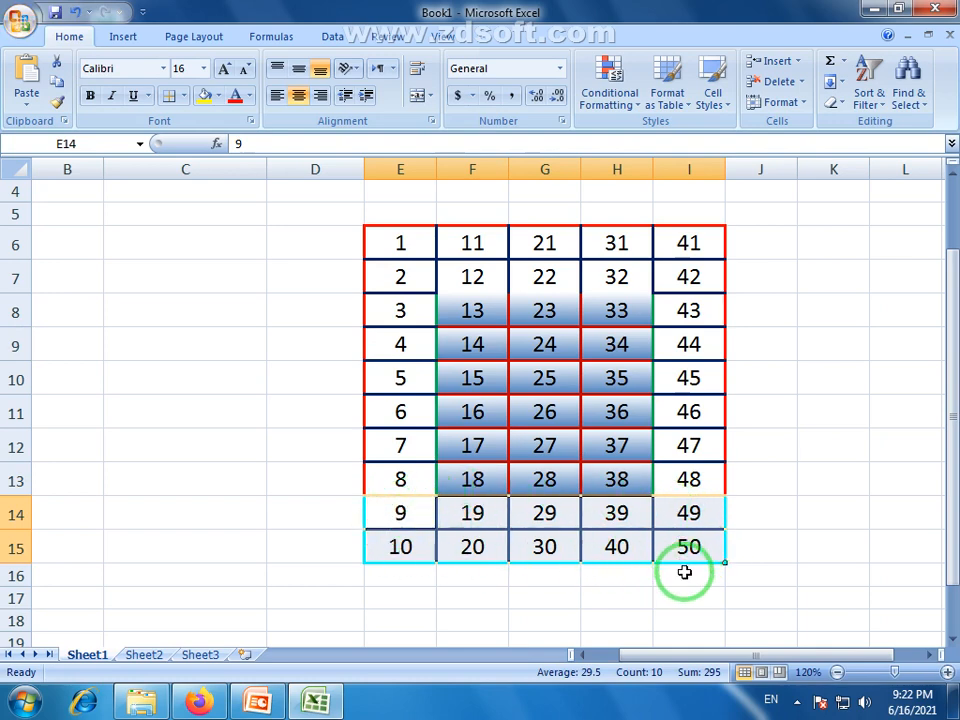
{"action": "left_click", "coordinate": [249, 96]}
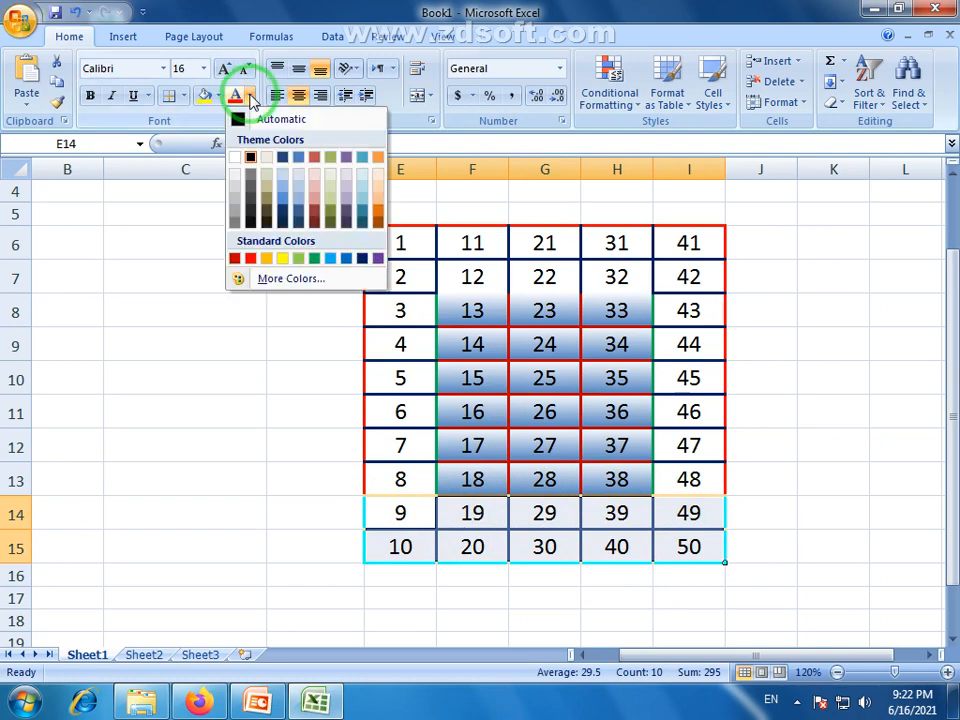
{"action": "left_click", "coordinate": [250, 259]}
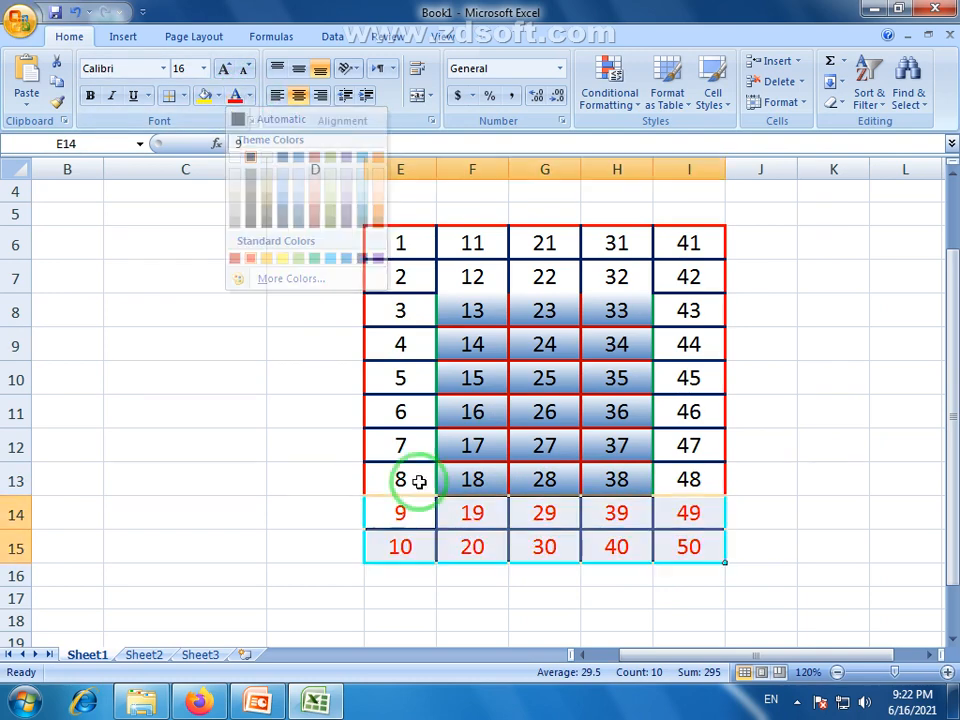
{"action": "left_click", "coordinate": [763, 515]}
{"action": "left_click", "coordinate": [755, 614]}
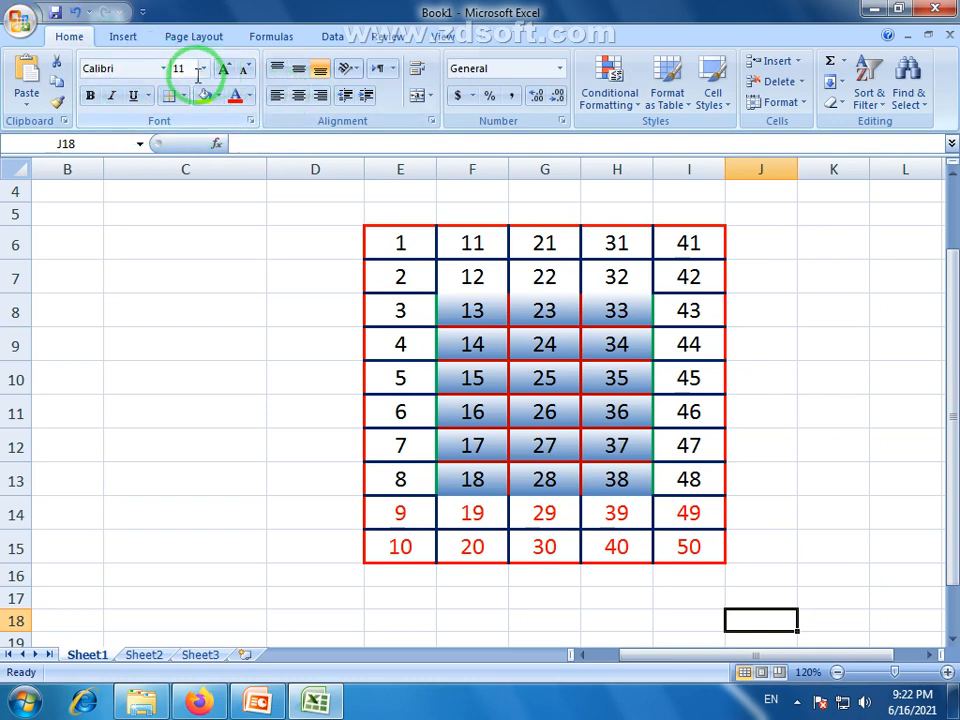
{"action": "left_click", "coordinate": [184, 97]}
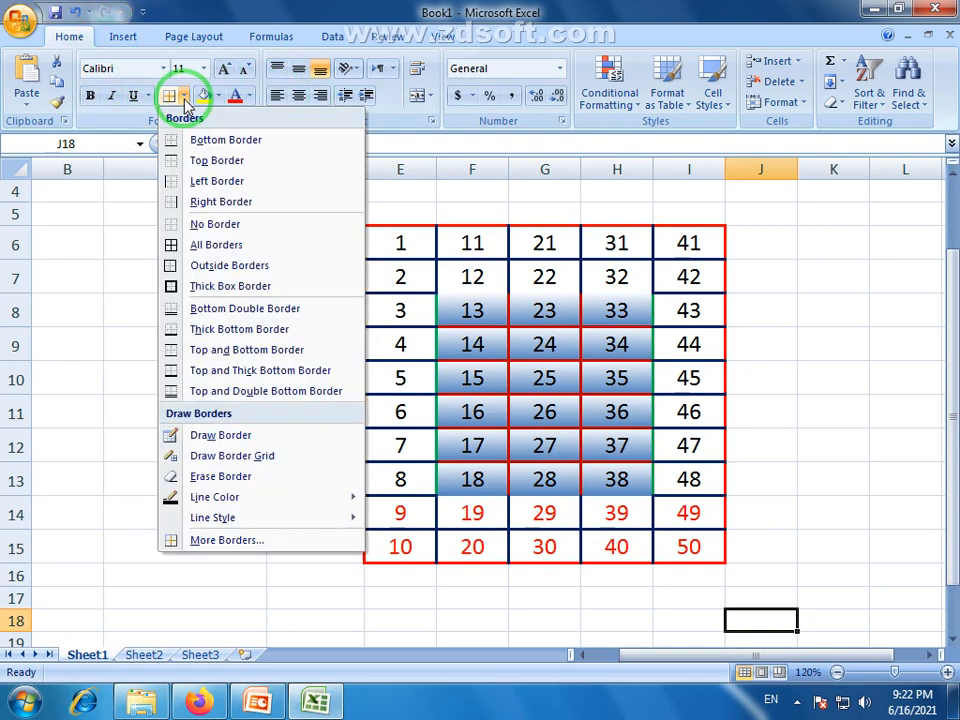
{"action": "left_click", "coordinate": [185, 98]}
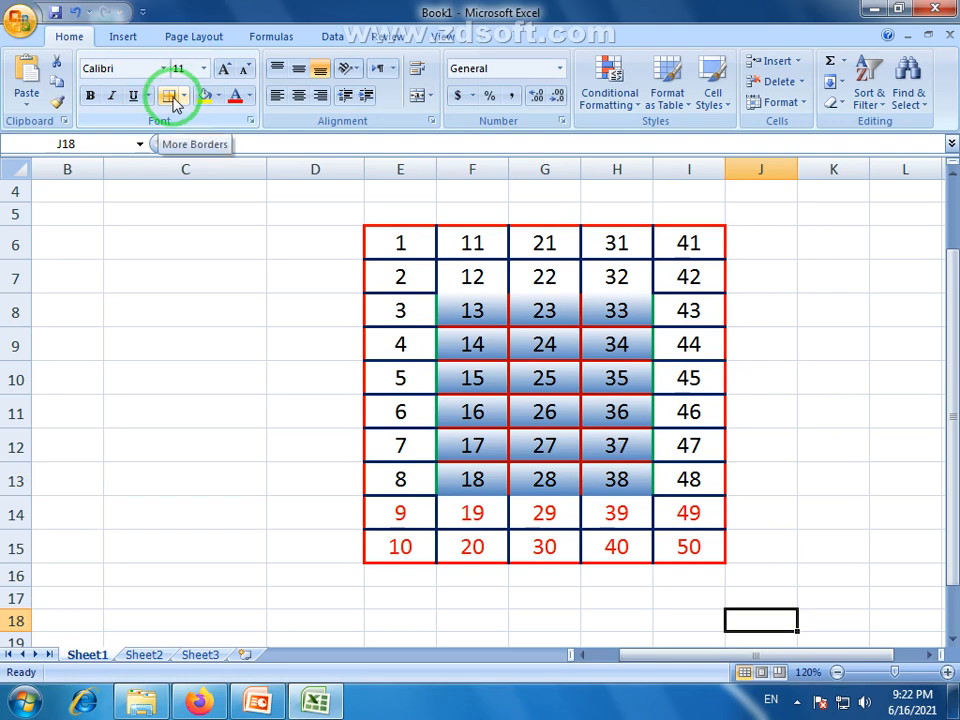
{"action": "left_click", "coordinate": [797, 700]}
{"action": "left_click", "coordinate": [795, 699]}
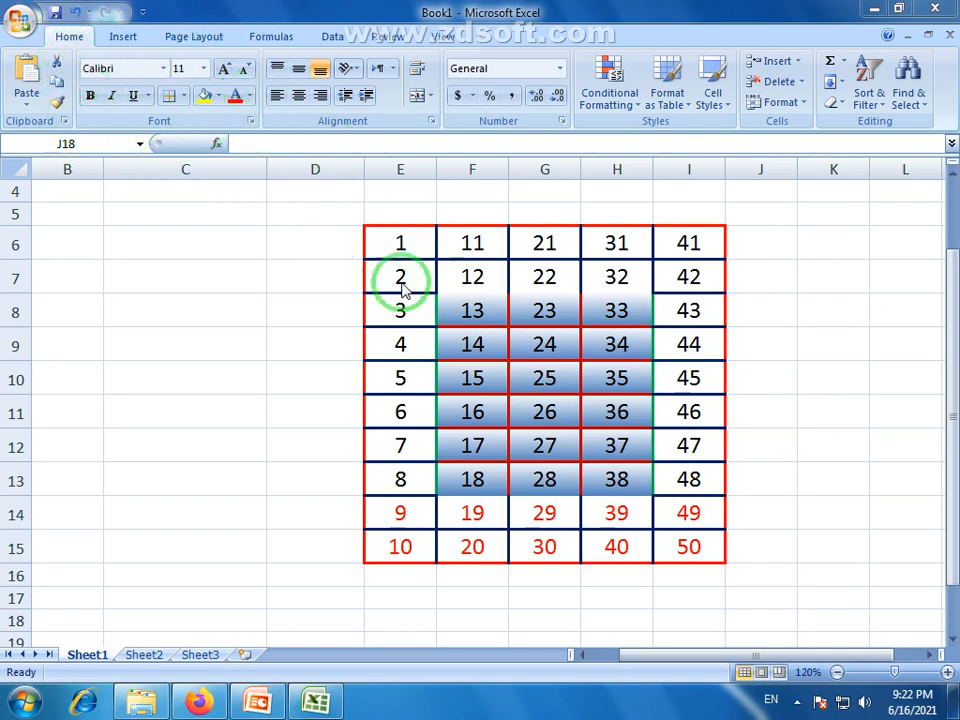
{"action": "left_click", "coordinate": [583, 612]}
{"action": "left_click", "coordinate": [692, 658]}
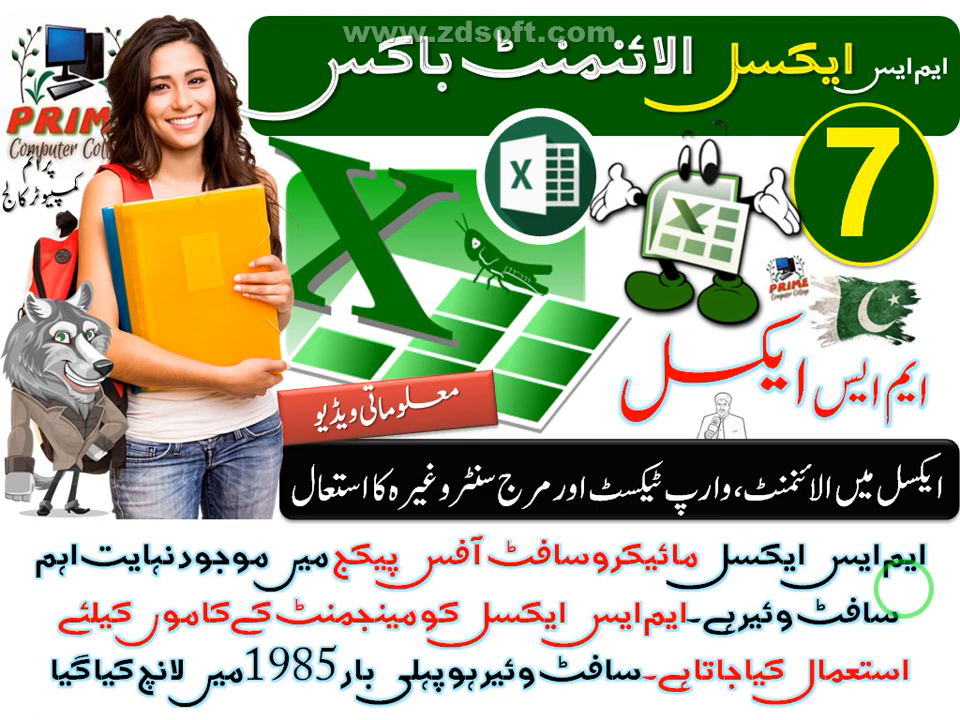
- End the slide show and switch to the Book1 workbook in Excel
{"action": "key", "text": "Escape"}
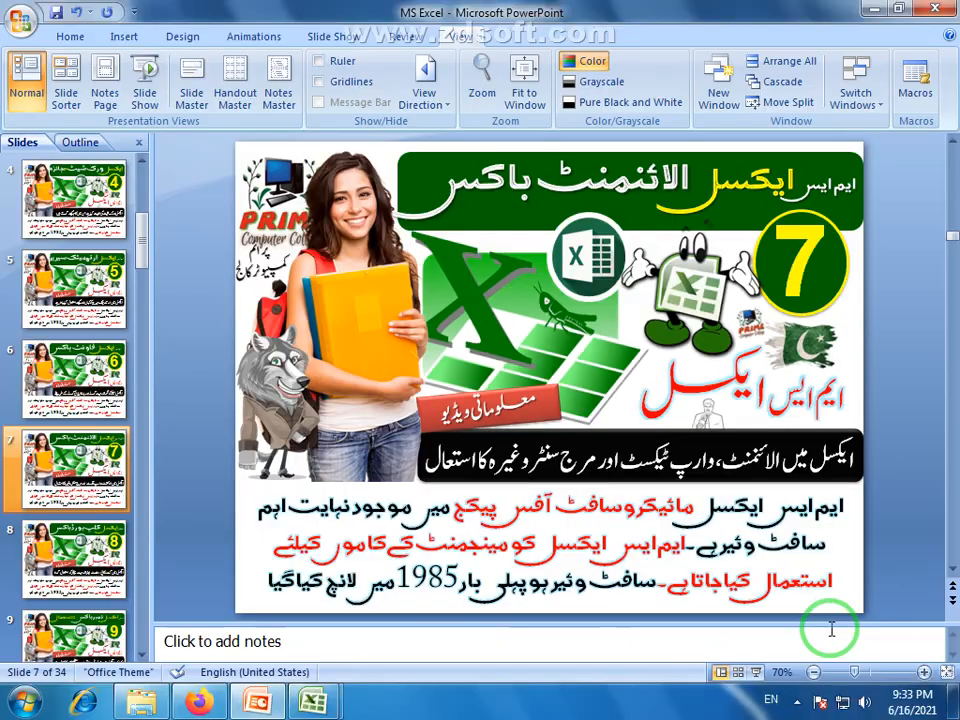
{"action": "mouse_move", "coordinate": [303, 705]}
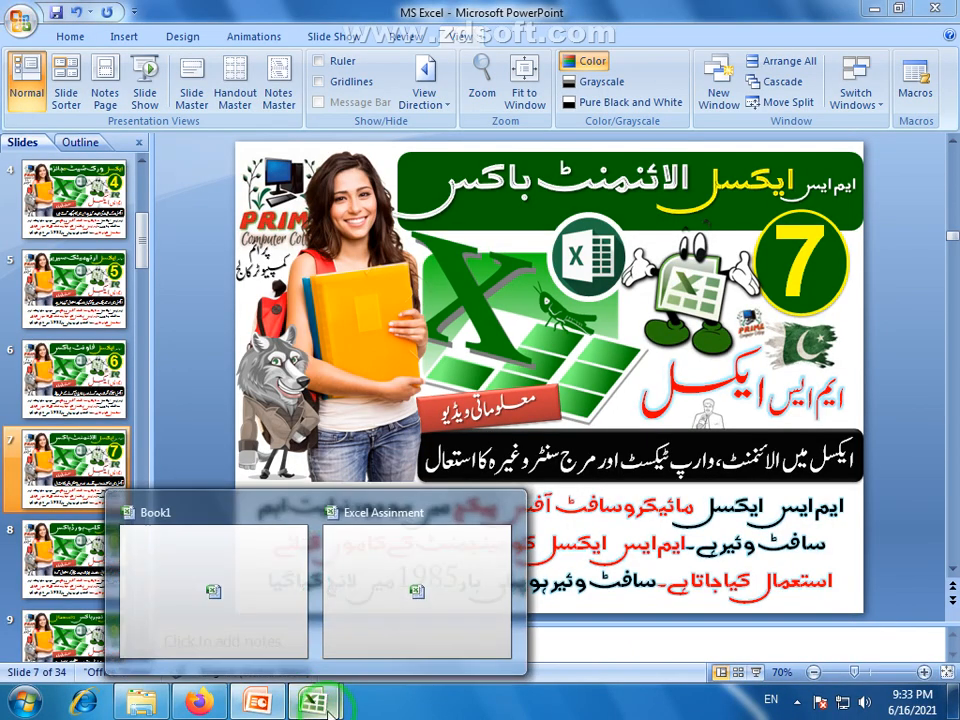
{"action": "left_click", "coordinate": [258, 613]}
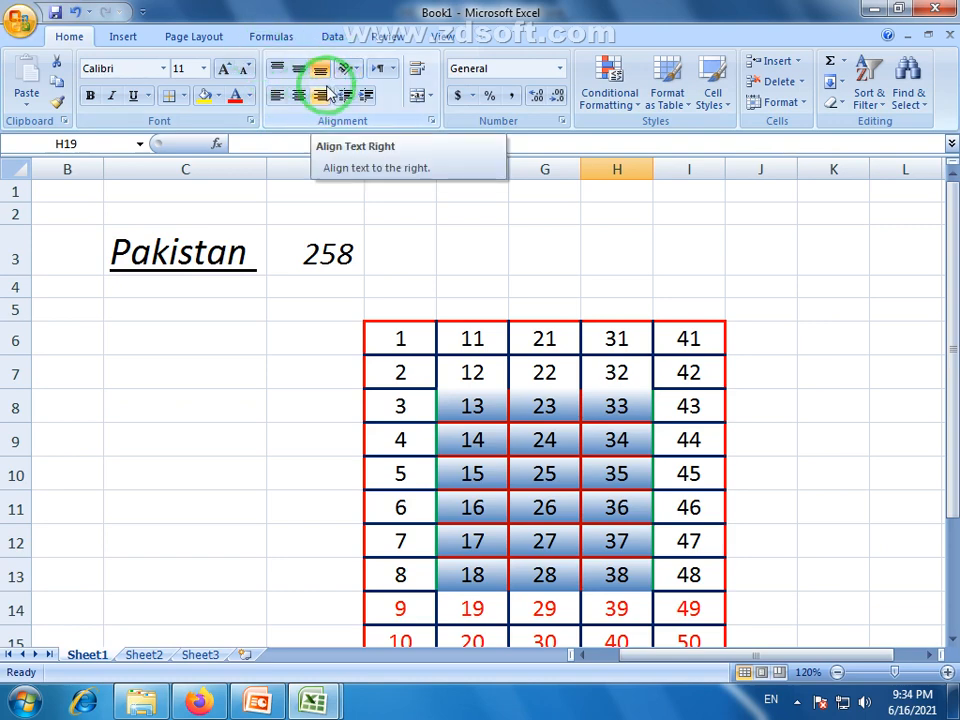
- Remove the underline and italic formatting from the word Pakistan in cell C3
{"action": "left_click", "coordinate": [186, 266]}
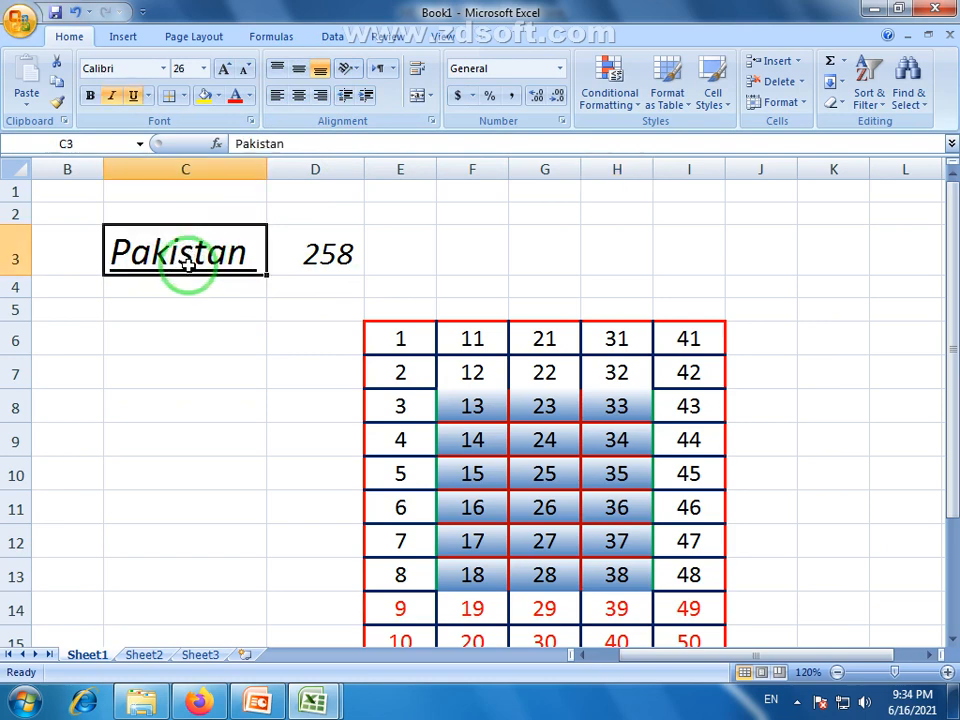
{"action": "left_click", "coordinate": [133, 97]}
{"action": "left_click", "coordinate": [111, 97]}
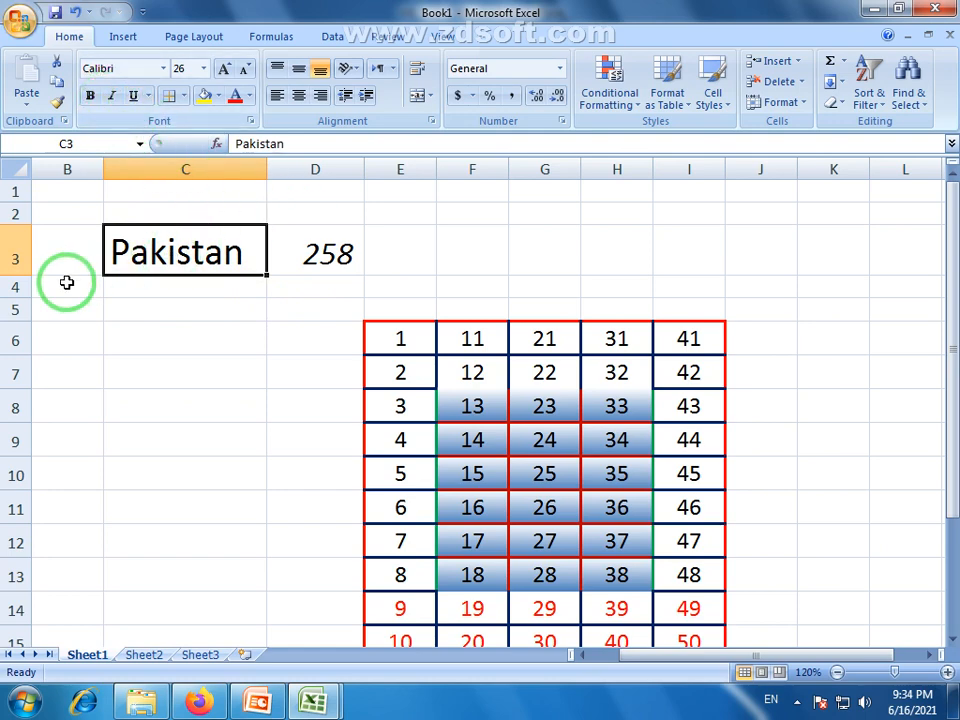
- Enlarge cell C3 by widening column C and making row 3 more than twice as tall
{"action": "left_click", "coordinate": [222, 305]}
{"action": "left_click", "coordinate": [208, 260]}
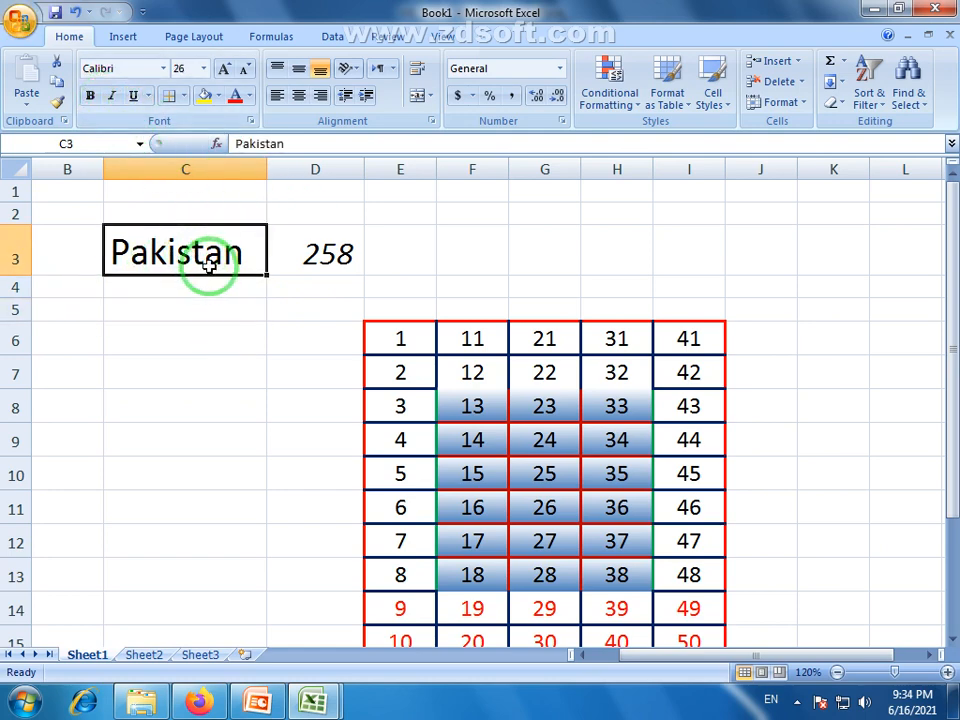
{"action": "left_click_drag", "start_coordinate": [270, 167], "coordinate": [350, 169]}
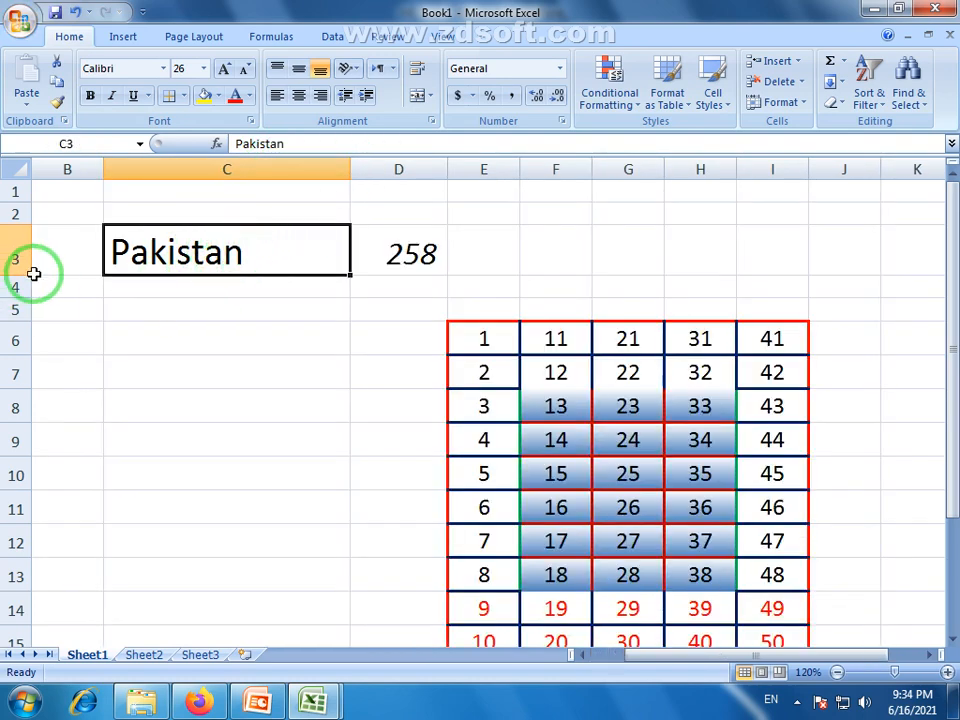
{"action": "left_click_drag", "start_coordinate": [22, 274], "coordinate": [23, 355]}
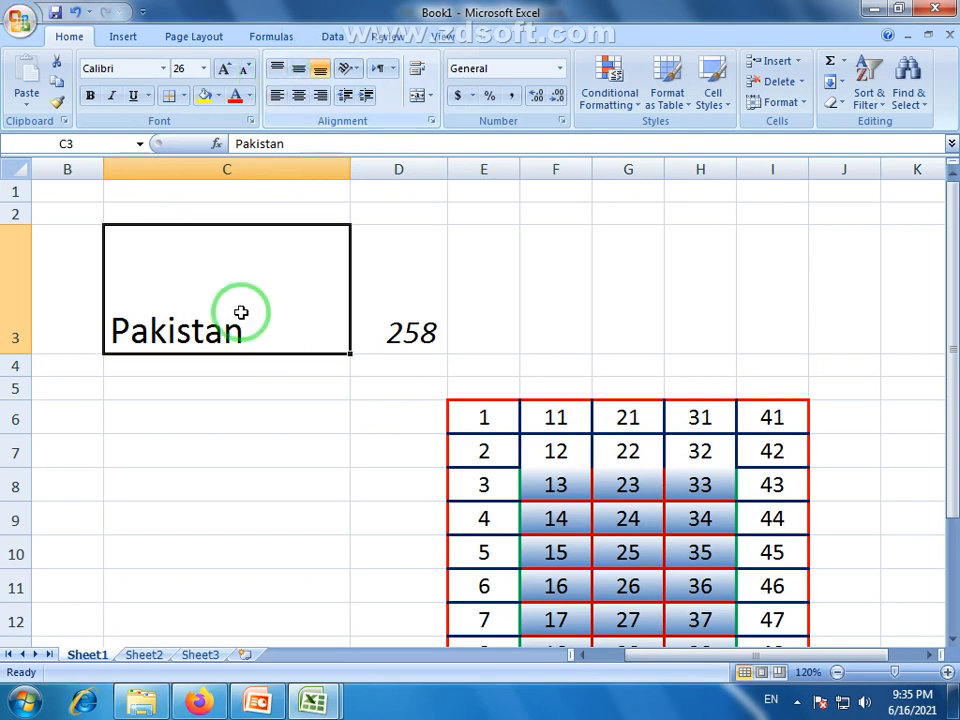
- Try right, left and center horizontal alignment on the text in C3, and leave it centered
{"action": "left_click", "coordinate": [300, 97]}
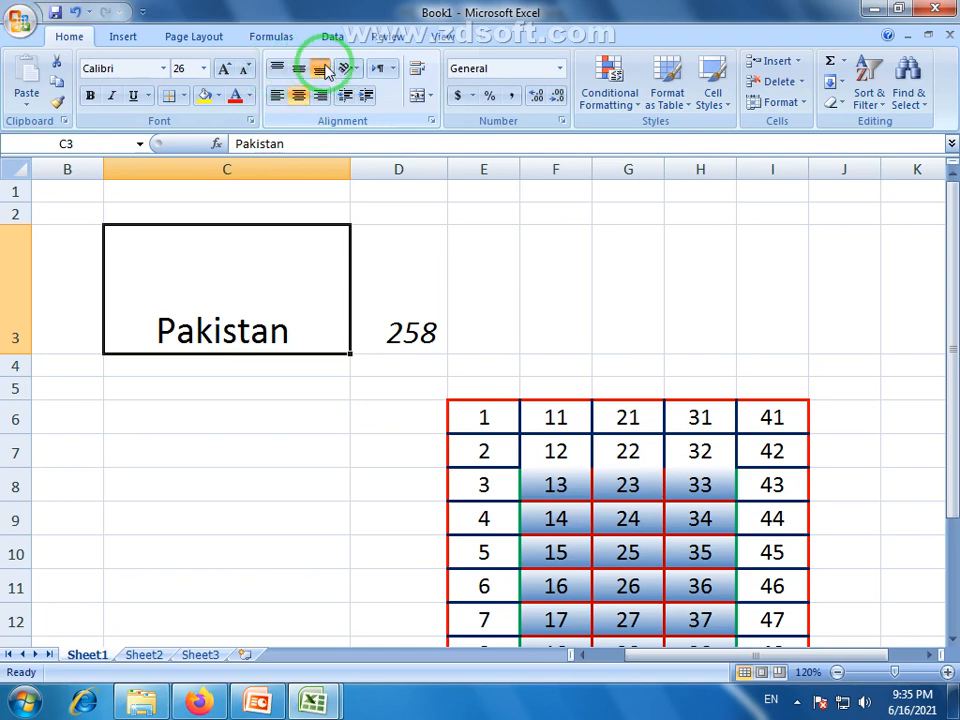
{"action": "left_click", "coordinate": [320, 95]}
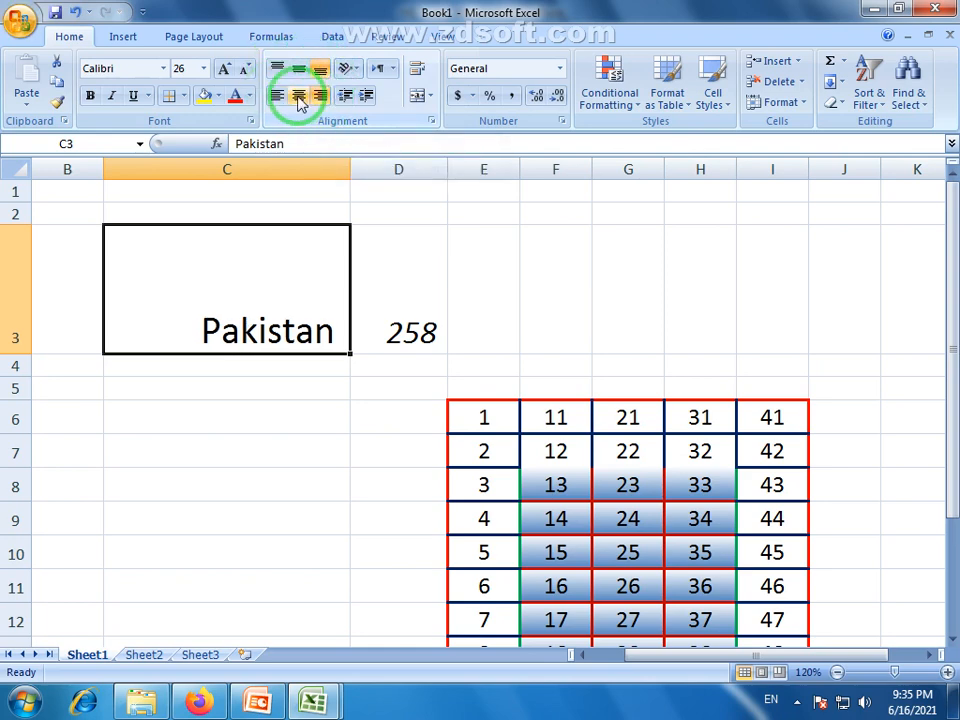
{"action": "left_click", "coordinate": [298, 95]}
{"action": "left_click", "coordinate": [276, 95]}
{"action": "left_click", "coordinate": [296, 96]}
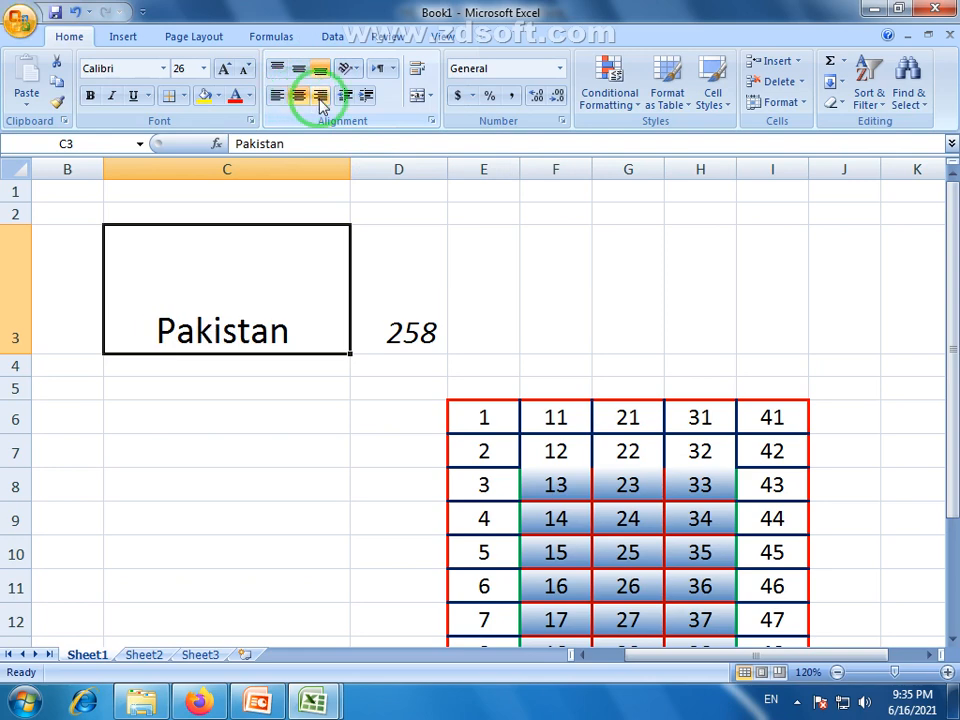
{"action": "left_click", "coordinate": [320, 96]}
{"action": "left_click", "coordinate": [300, 97]}
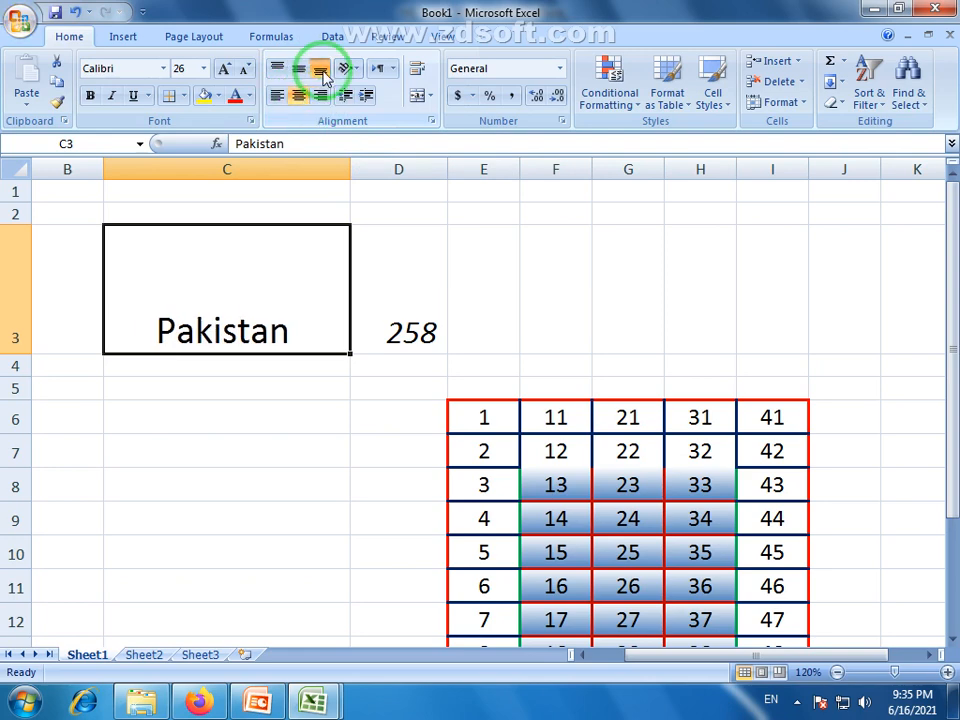
- Try C3's text at the top of the cell with right, left and center alignment, and finish with middle vertical and center horizontal alignment
{"action": "left_click", "coordinate": [298, 72]}
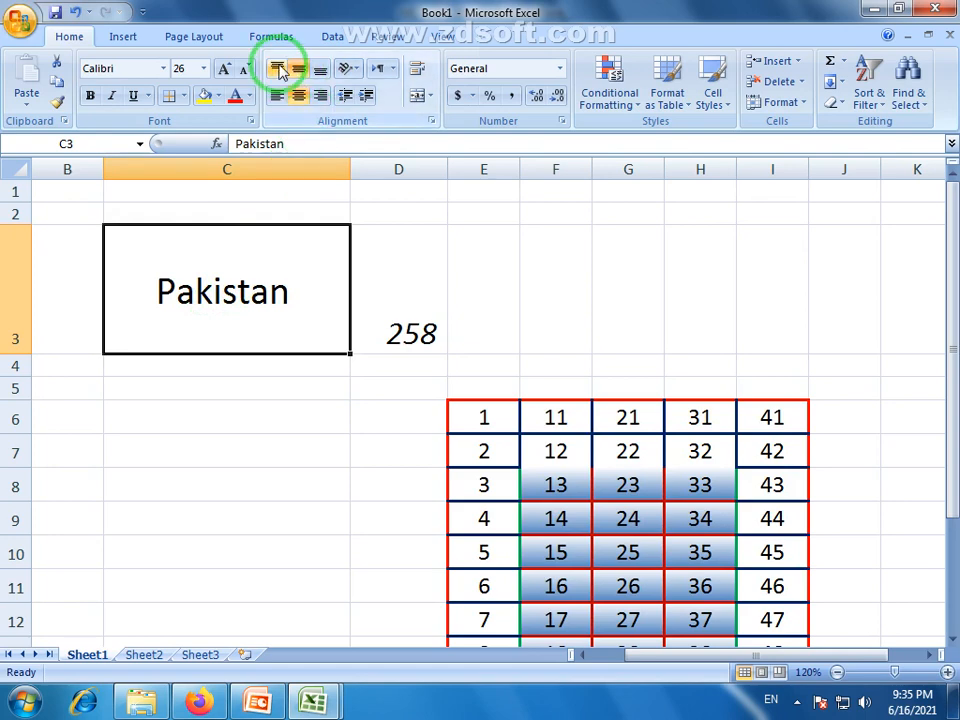
{"action": "left_click", "coordinate": [278, 69]}
{"action": "left_click", "coordinate": [319, 97]}
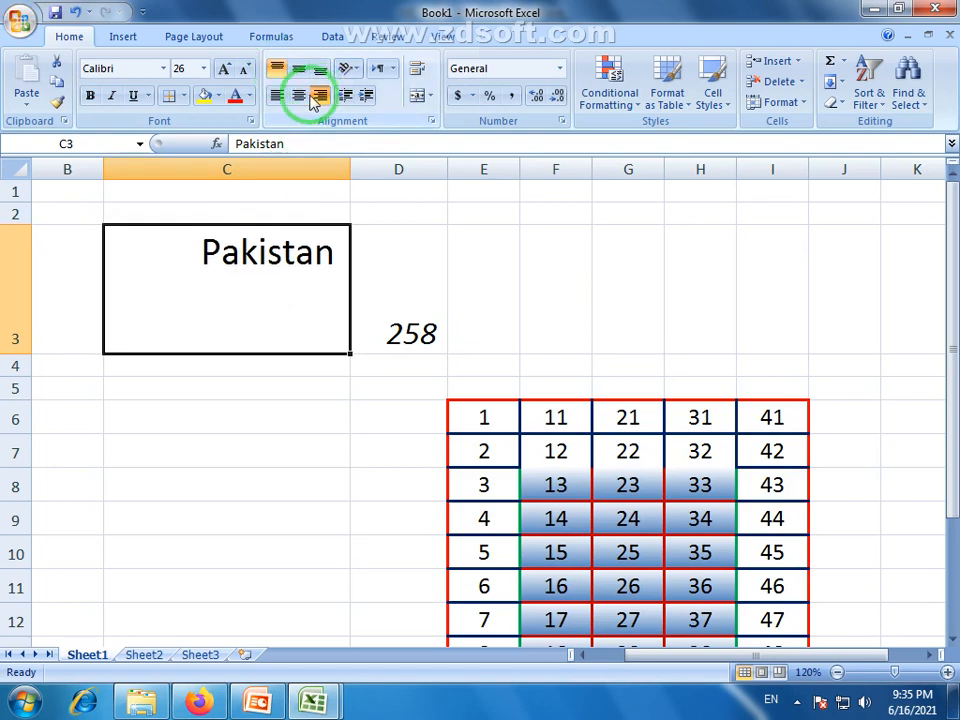
{"action": "left_click", "coordinate": [279, 97]}
{"action": "left_click", "coordinate": [299, 97]}
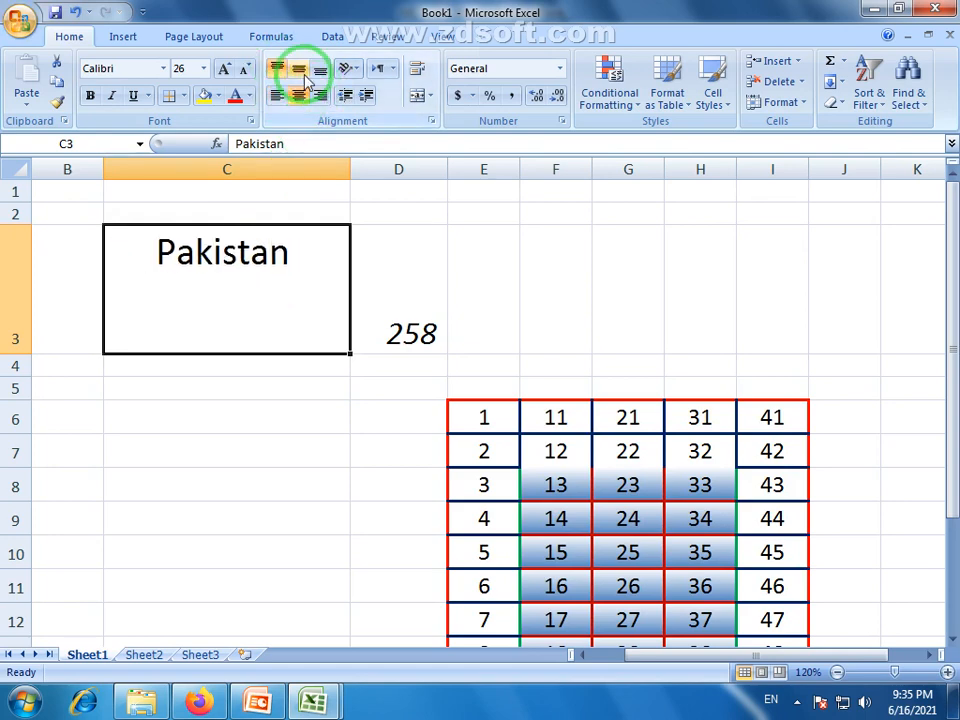
{"action": "left_click", "coordinate": [301, 72]}
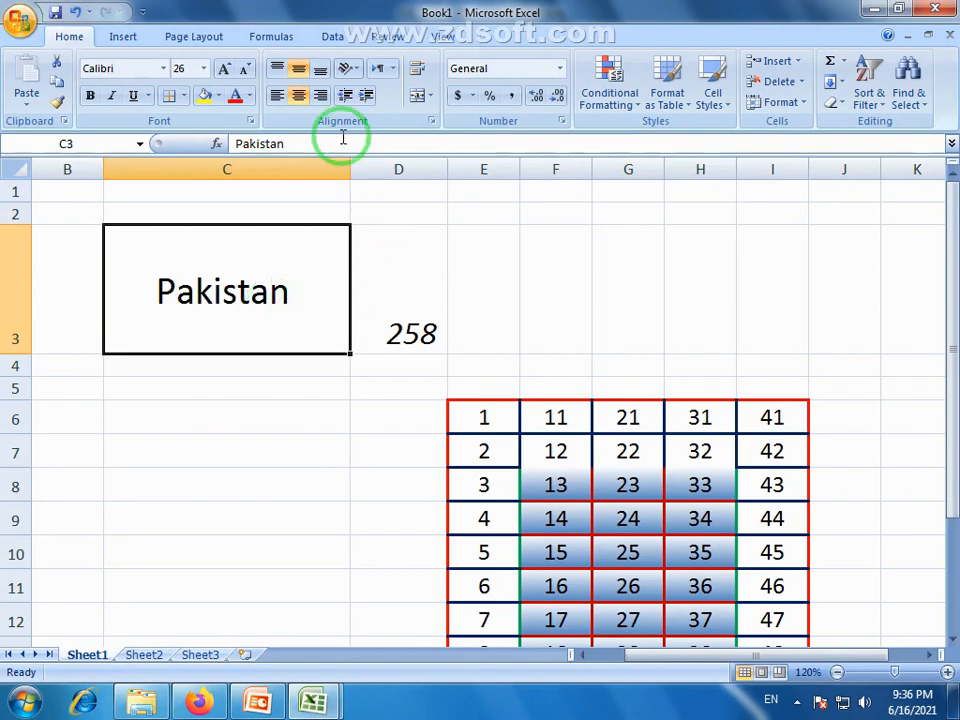
- Try left and right alignment on the numbers in E6:E15, and return them to center alignment
{"action": "scroll", "coordinate": [545, 422], "scroll_direction": "down", "scroll_amount": 2}
{"action": "scroll", "coordinate": [540, 430], "scroll_direction": "up", "scroll_amount": 1}
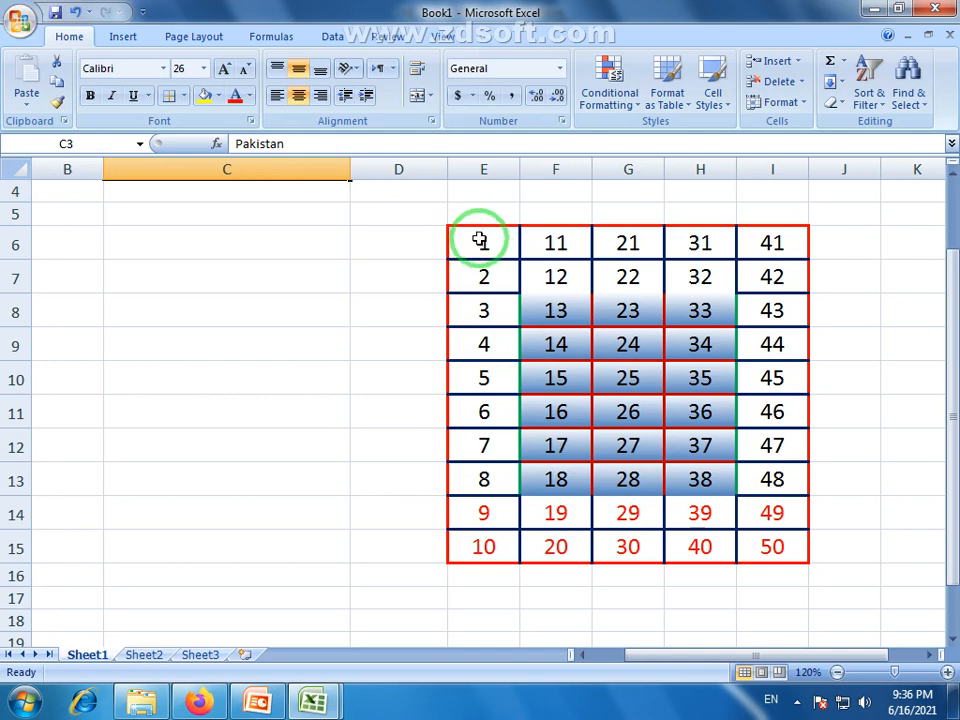
{"action": "left_click_drag", "start_coordinate": [481, 242], "coordinate": [490, 552]}
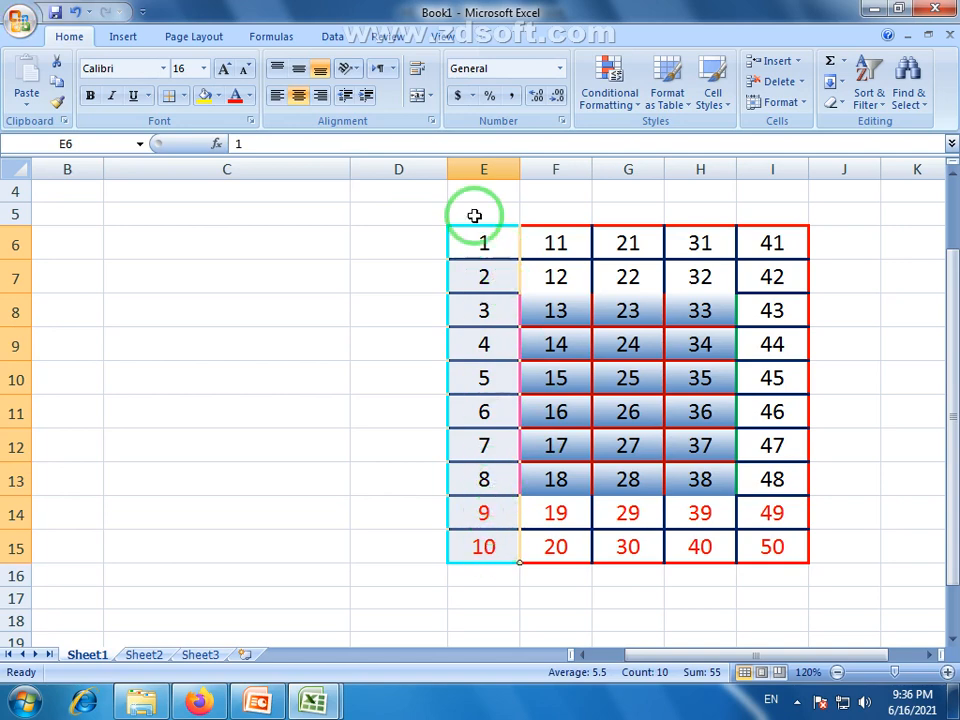
{"action": "left_click", "coordinate": [277, 95]}
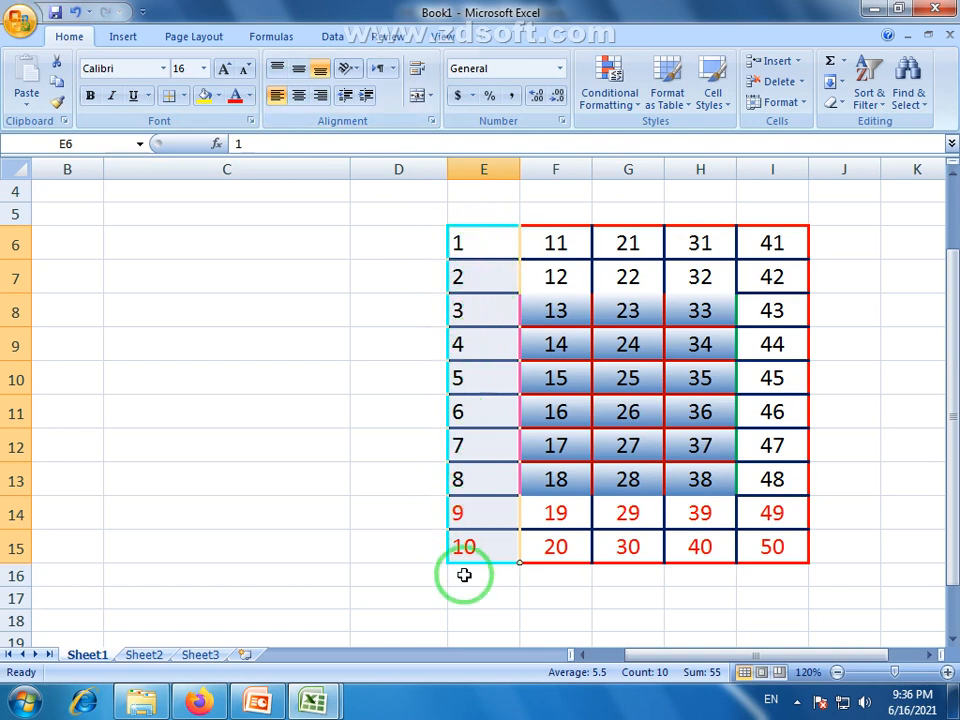
{"action": "left_click", "coordinate": [320, 95]}
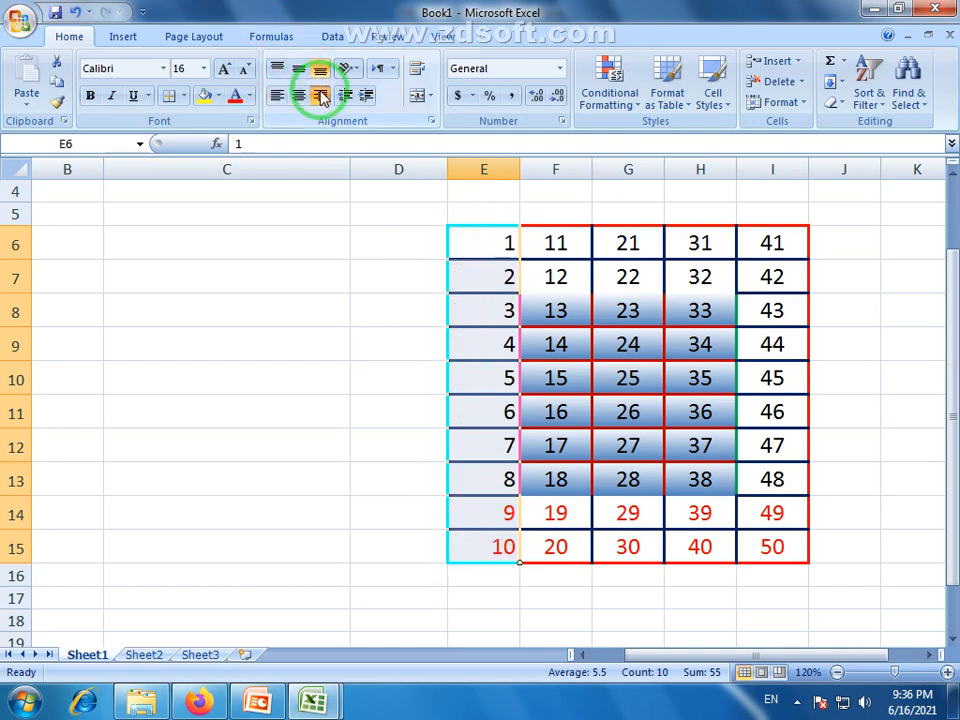
{"action": "left_click", "coordinate": [298, 95]}
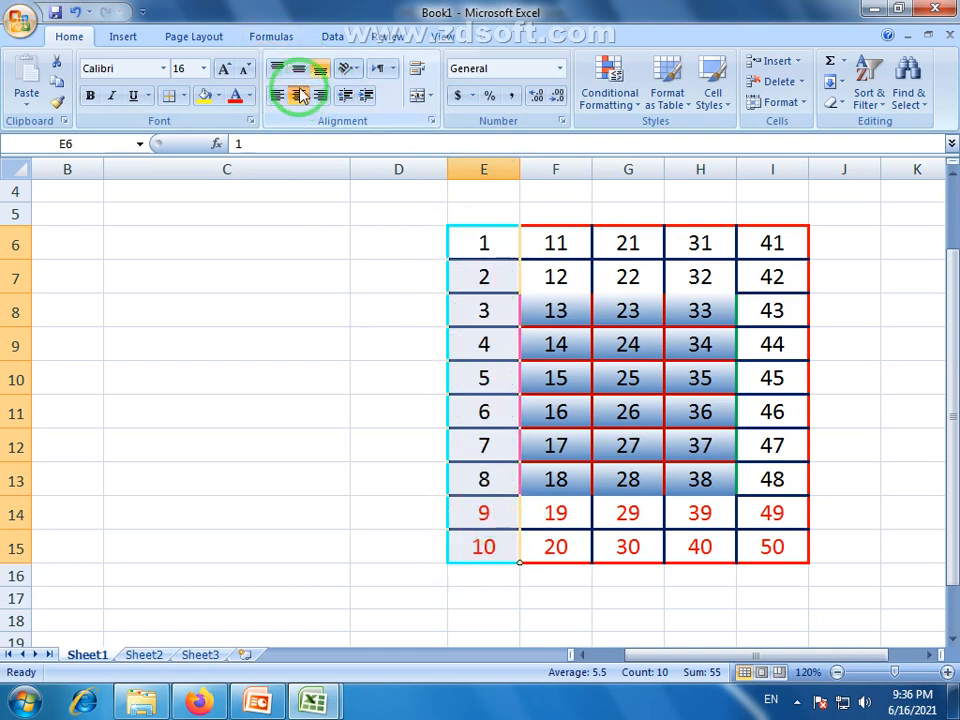
- Angle the text in C3 counterclockwise and make row 3 slightly taller so the slanted word fits
{"action": "left_click_drag", "start_coordinate": [481, 254], "coordinate": [763, 551]}
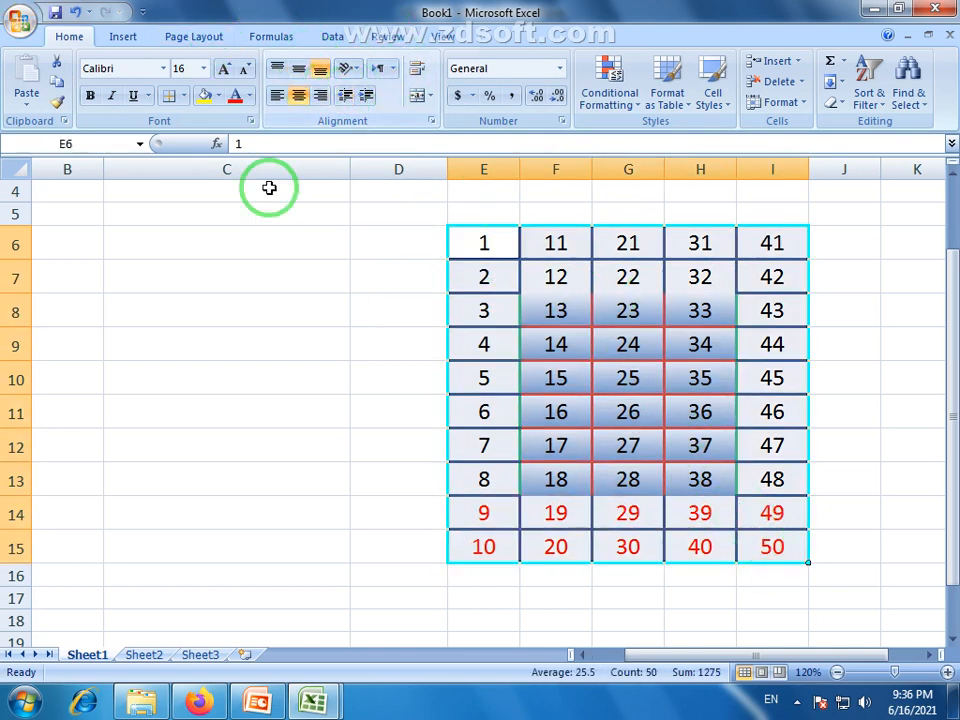
{"action": "scroll", "coordinate": [381, 396], "scroll_direction": "up", "scroll_amount": 1}
{"action": "left_click", "coordinate": [258, 302]}
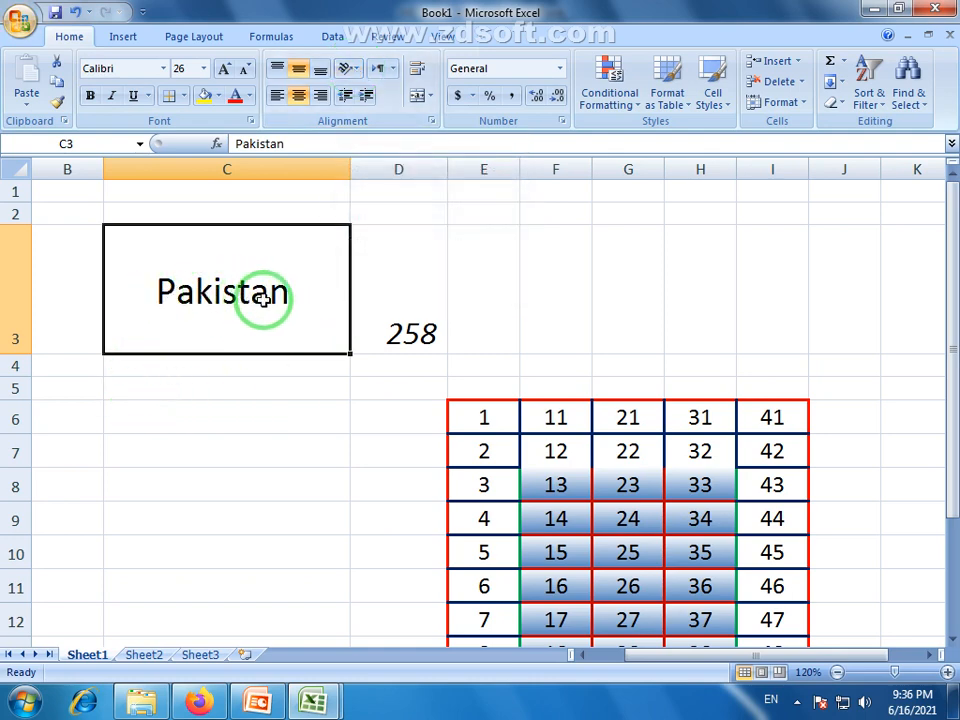
{"action": "left_click", "coordinate": [357, 70]}
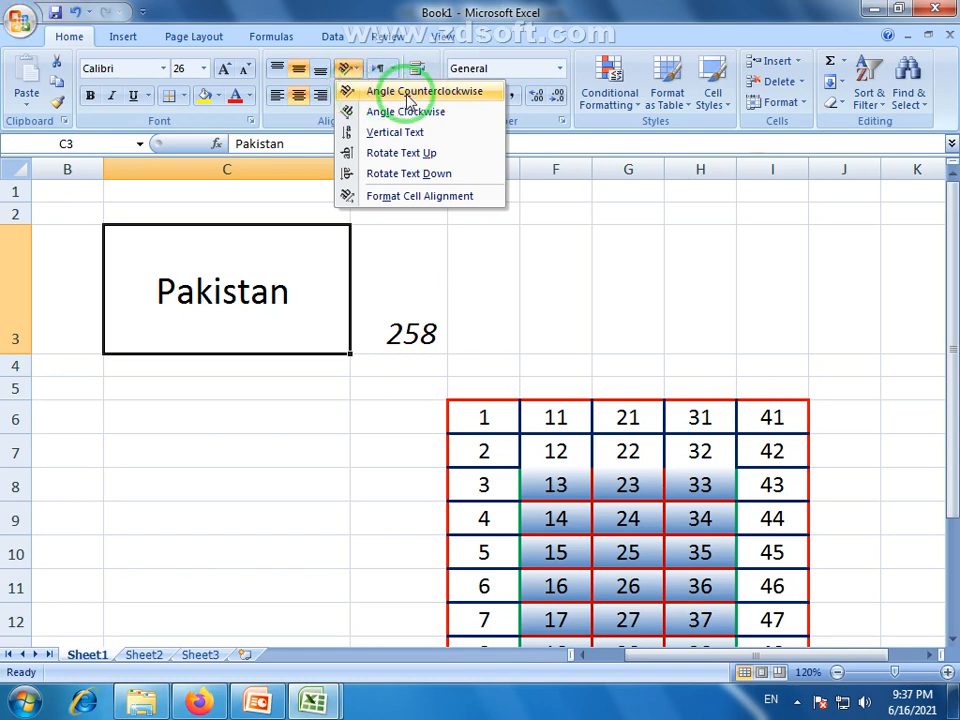
{"action": "left_click", "coordinate": [391, 101]}
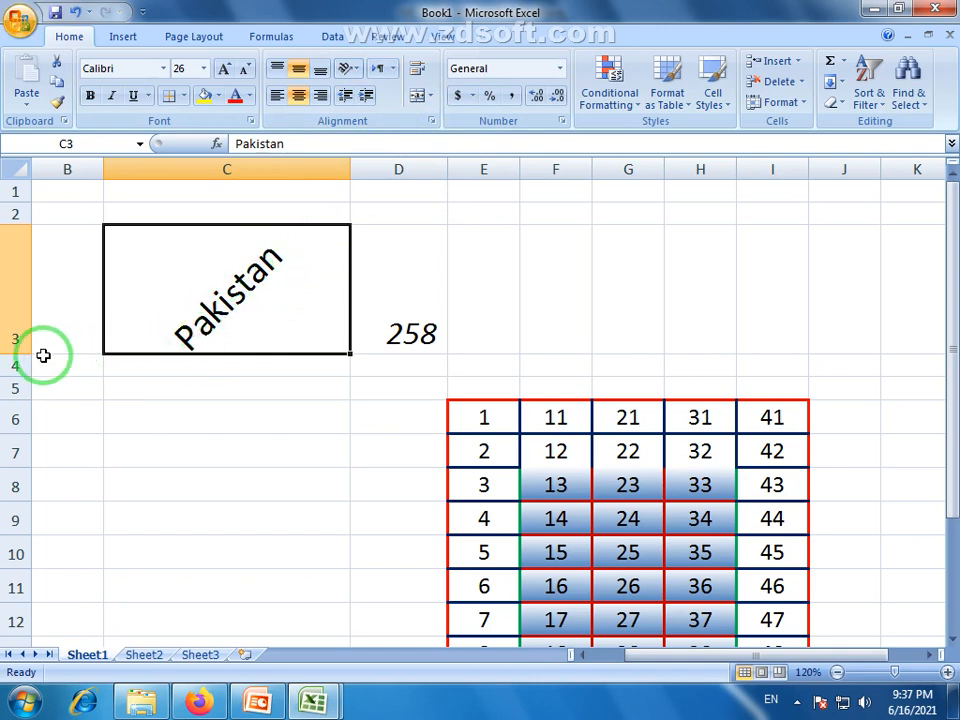
{"action": "left_click_drag", "start_coordinate": [21, 355], "coordinate": [21, 388]}
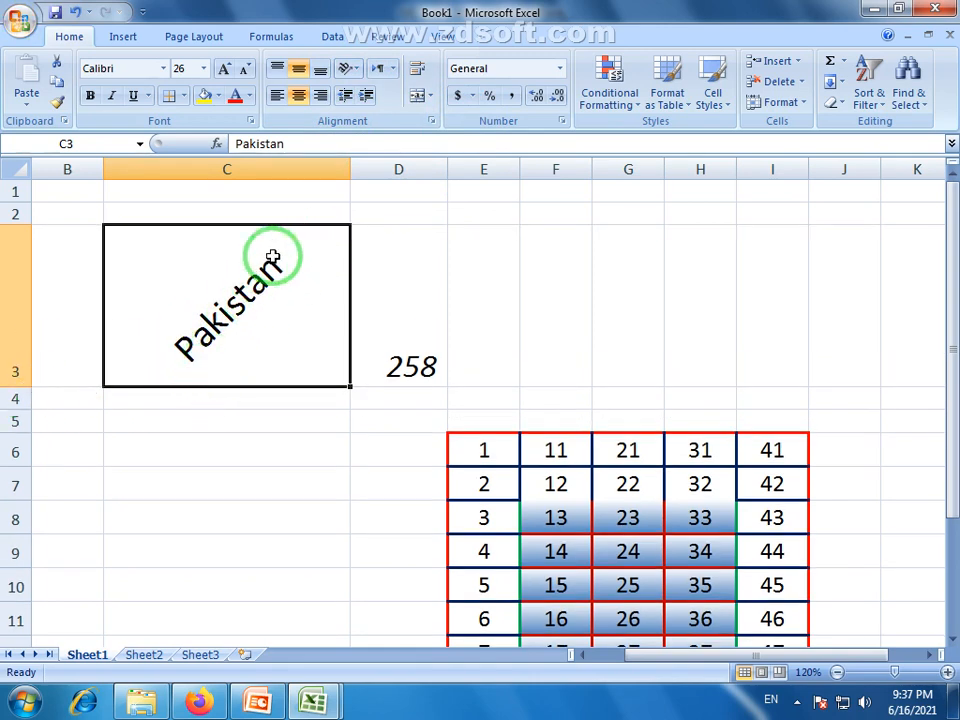
- Try the Angle Clockwise, Vertical Text, Rotate Text Up and Rotate Text Down orientations on the text in C3
{"action": "left_click", "coordinate": [350, 70]}
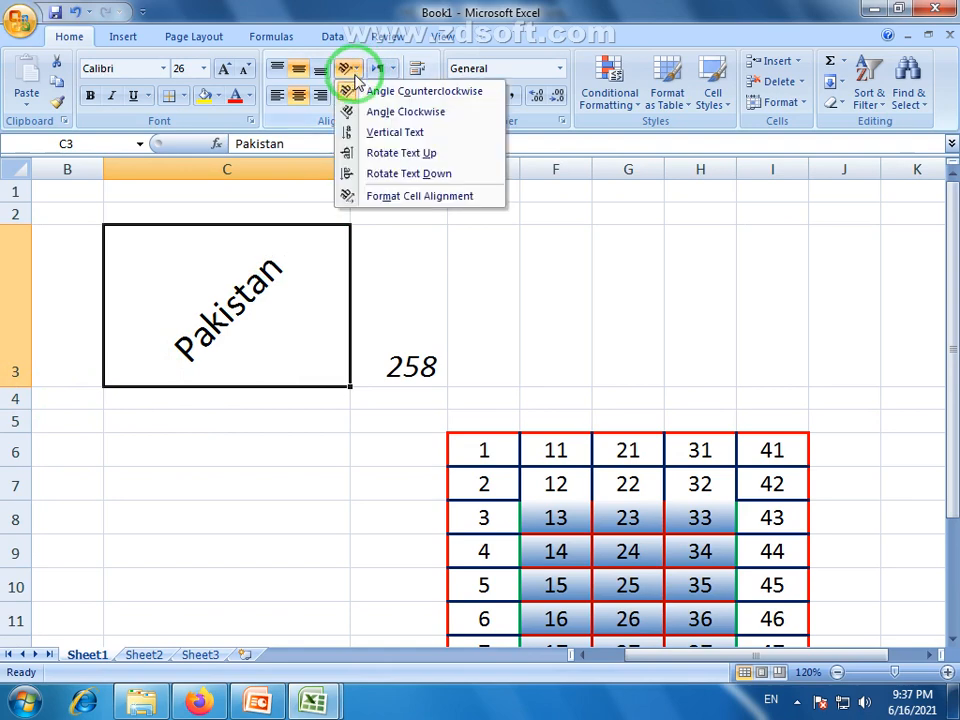
{"action": "left_click", "coordinate": [370, 116]}
{"action": "left_click", "coordinate": [352, 69]}
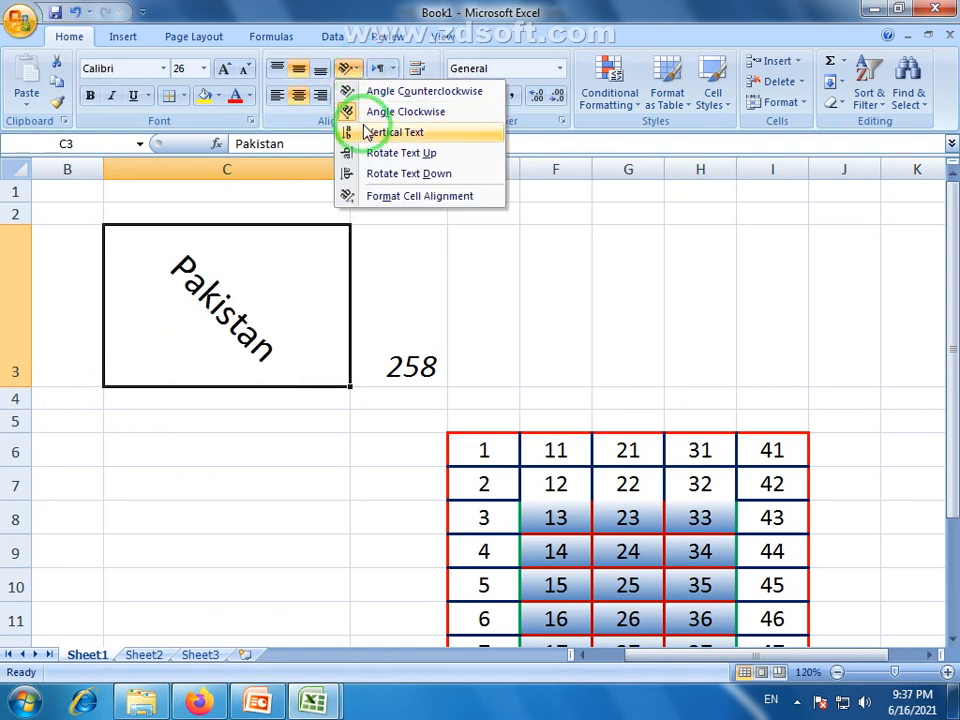
{"action": "left_click", "coordinate": [370, 132]}
{"action": "left_click", "coordinate": [352, 69]}
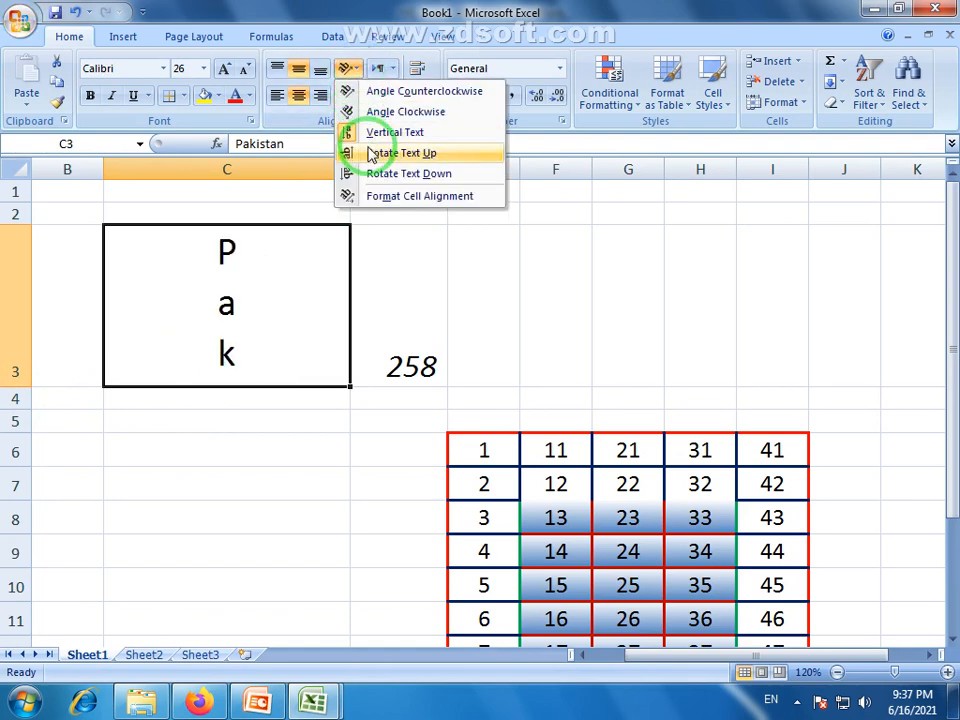
{"action": "left_click", "coordinate": [366, 152]}
{"action": "left_click", "coordinate": [352, 69]}
{"action": "left_click", "coordinate": [366, 173]}
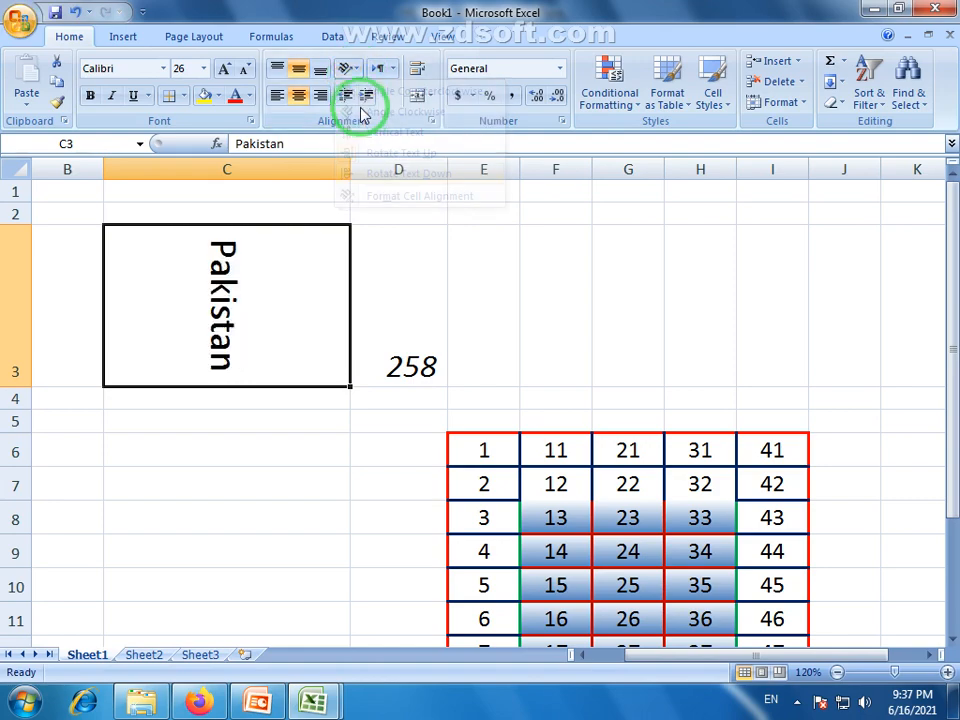
{"action": "left_click", "coordinate": [362, 76]}
{"action": "left_click", "coordinate": [371, 195]}
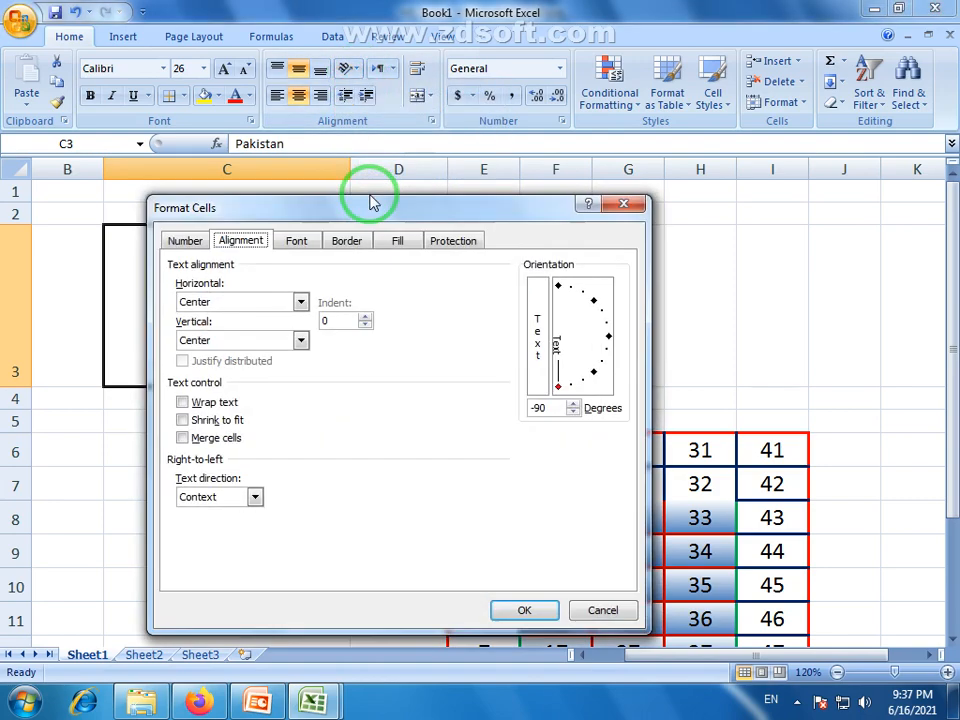
{"action": "left_click", "coordinate": [598, 611]}
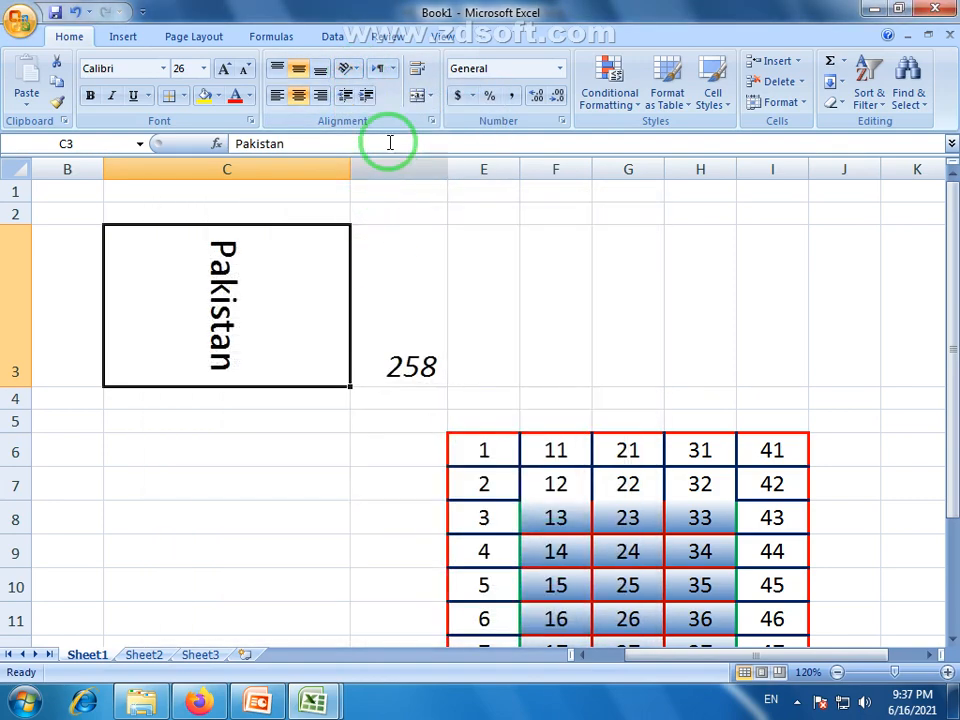
- Try a custom text orientation of 15 degrees on C3 through the cell alignment settings
{"action": "left_click", "coordinate": [357, 70]}
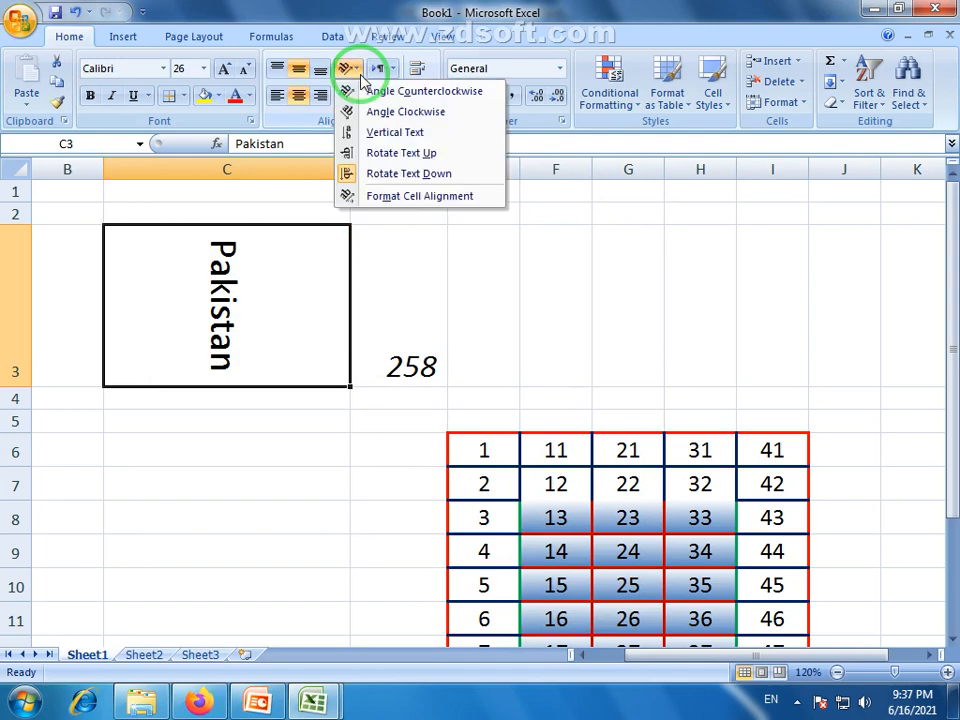
{"action": "left_click", "coordinate": [440, 199]}
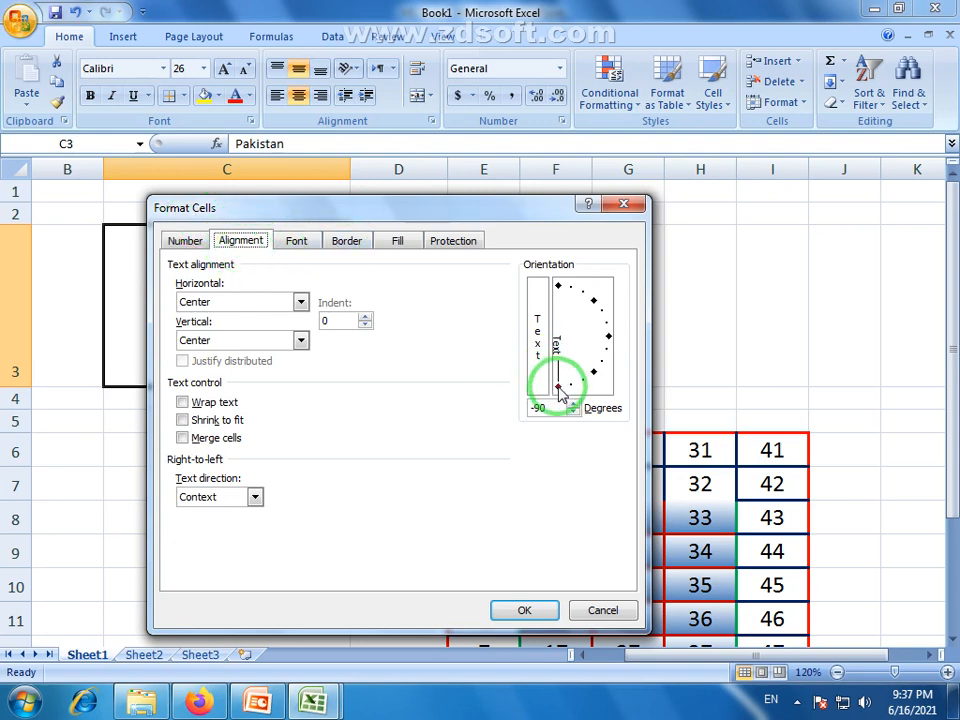
{"action": "double_click", "coordinate": [538, 408]}
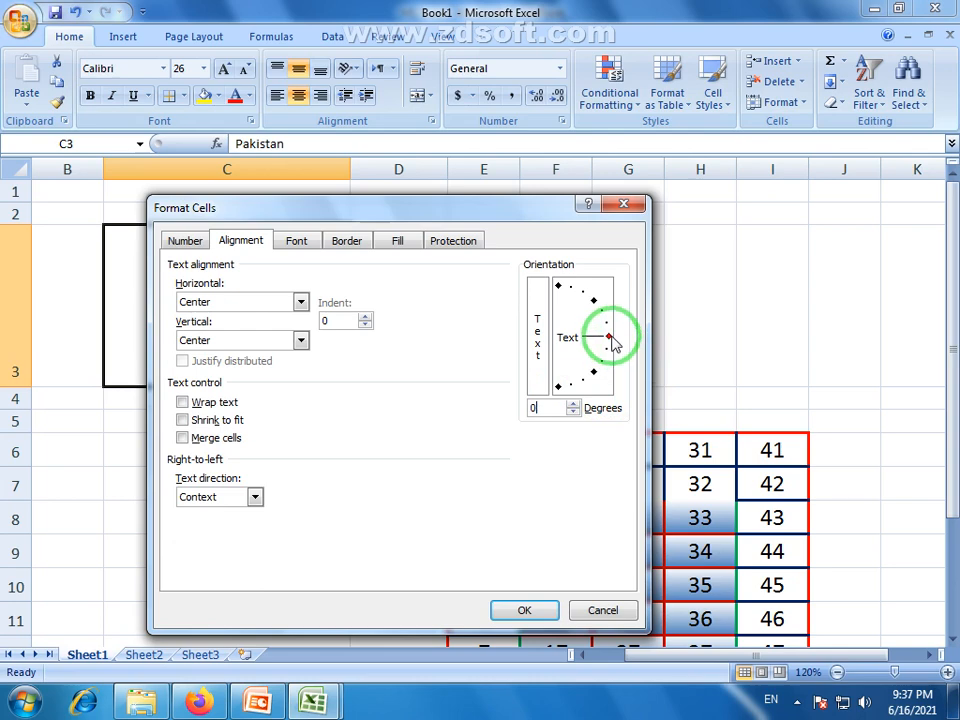
{"action": "mouse_move", "coordinate": [610, 341]}
{"action": "left_mouse_down"}
{"action": "mouse_move", "coordinate": [604, 305]}
{"action": "mouse_move", "coordinate": [615, 333]}
{"action": "left_mouse_up"}
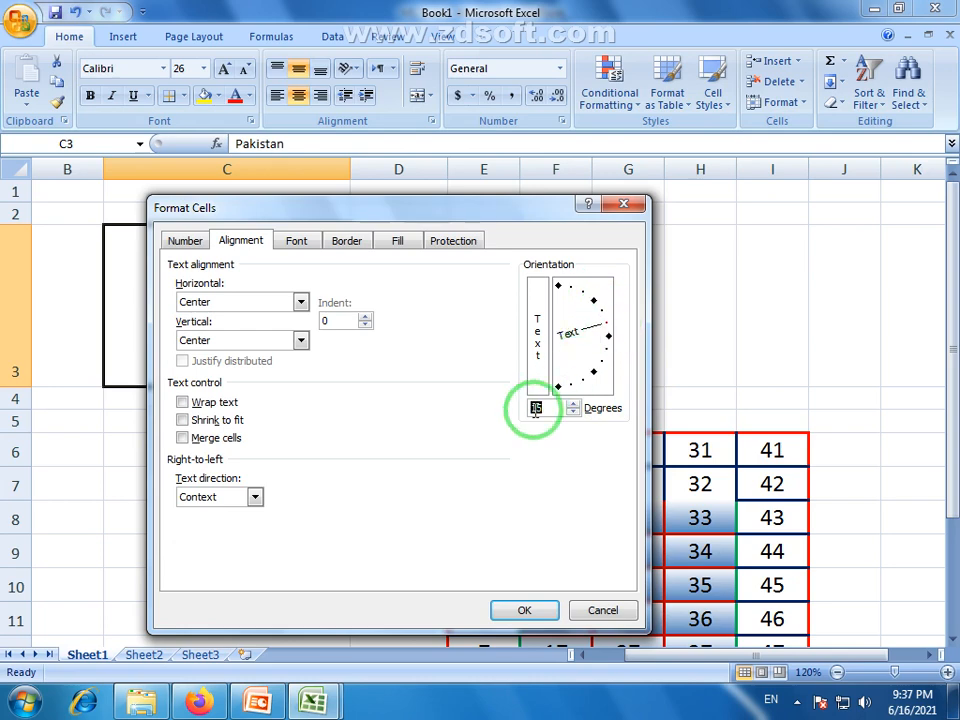
{"action": "left_click", "coordinate": [557, 611]}
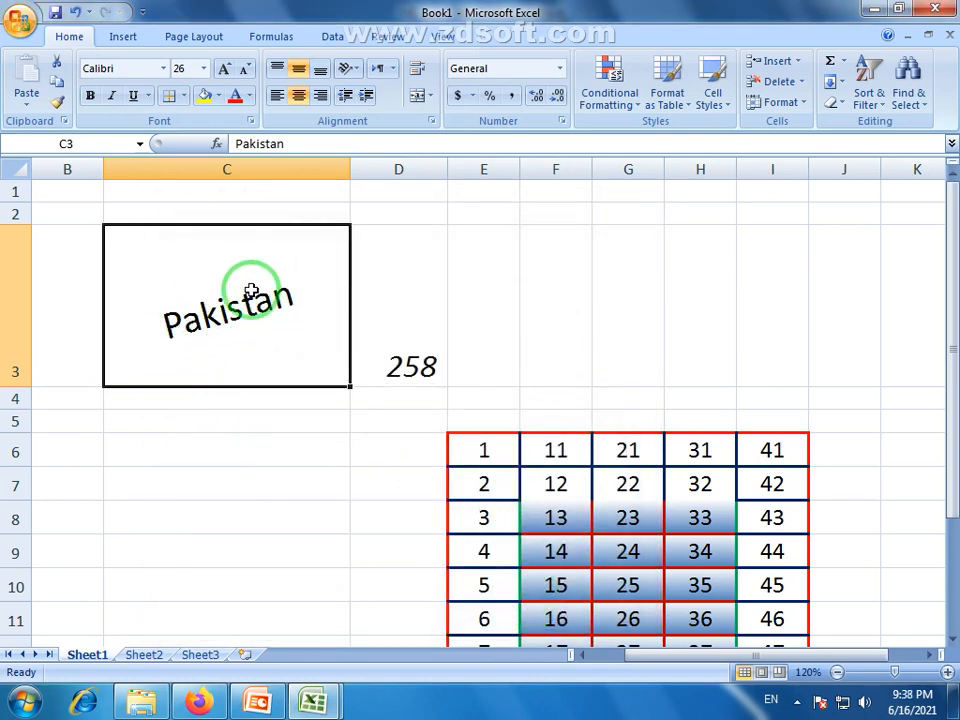
- Return the text in C3 to horizontal by setting its orientation to 0 degrees in the cell alignment settings
{"action": "left_click", "coordinate": [361, 72]}
{"action": "left_click", "coordinate": [380, 197]}
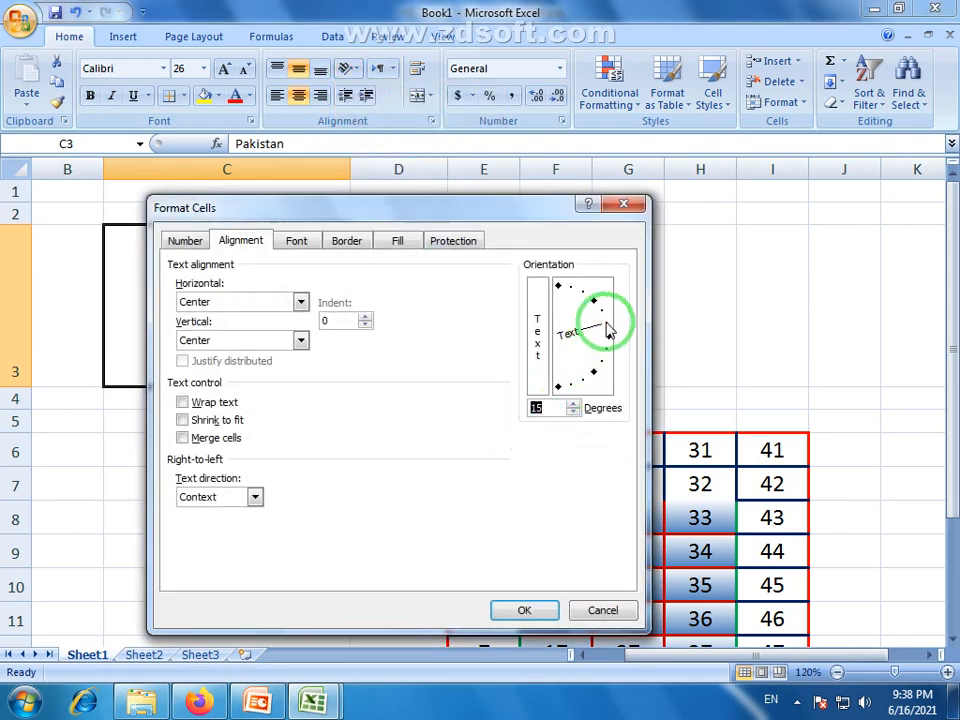
{"action": "left_click", "coordinate": [608, 336]}
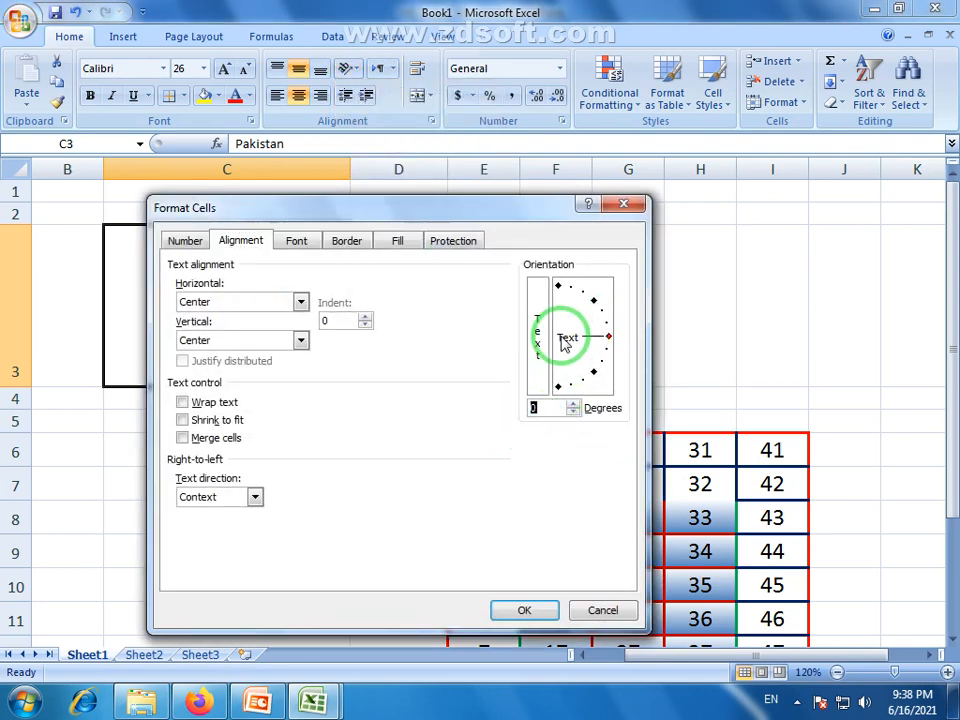
{"action": "left_click", "coordinate": [524, 608]}
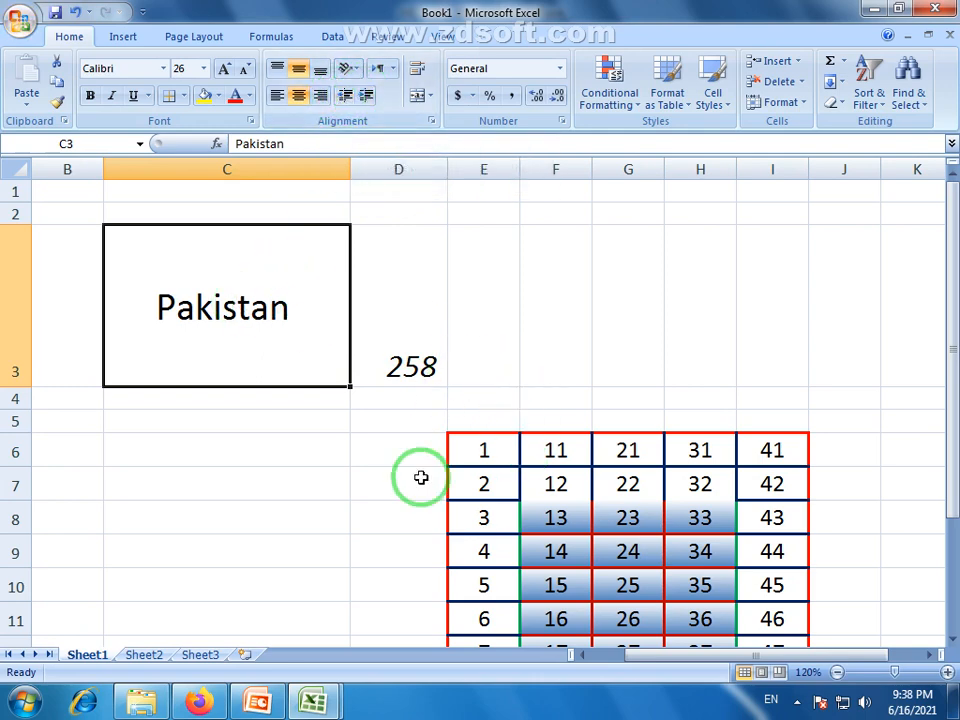
- Switch to the Excel Assinment workbook and show Sheet2
{"action": "mouse_move", "coordinate": [322, 708]}
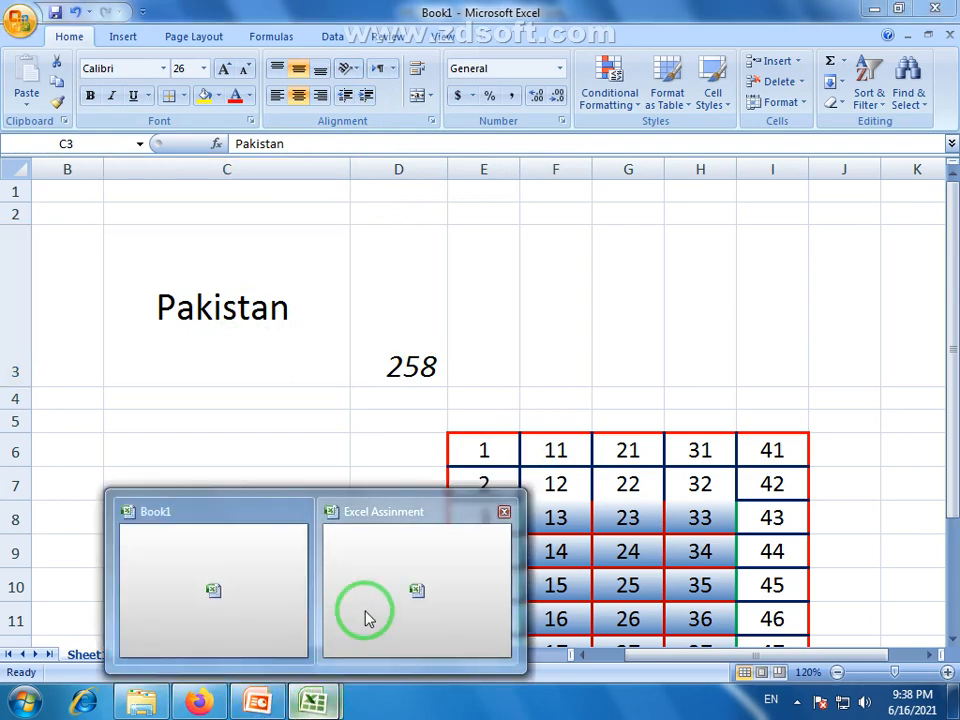
{"action": "left_click", "coordinate": [368, 619]}
{"action": "left_click", "coordinate": [143, 656]}
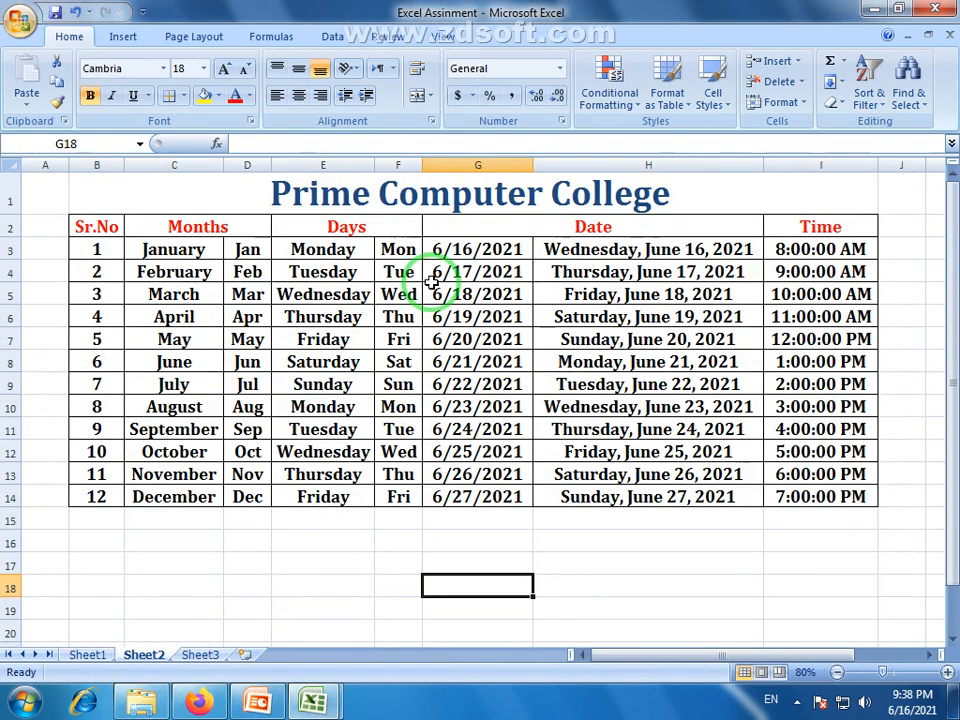
- Left-align the long dates in H3:H14 and widen column H slightly
{"action": "left_click_drag", "start_coordinate": [322, 249], "coordinate": [316, 497]}
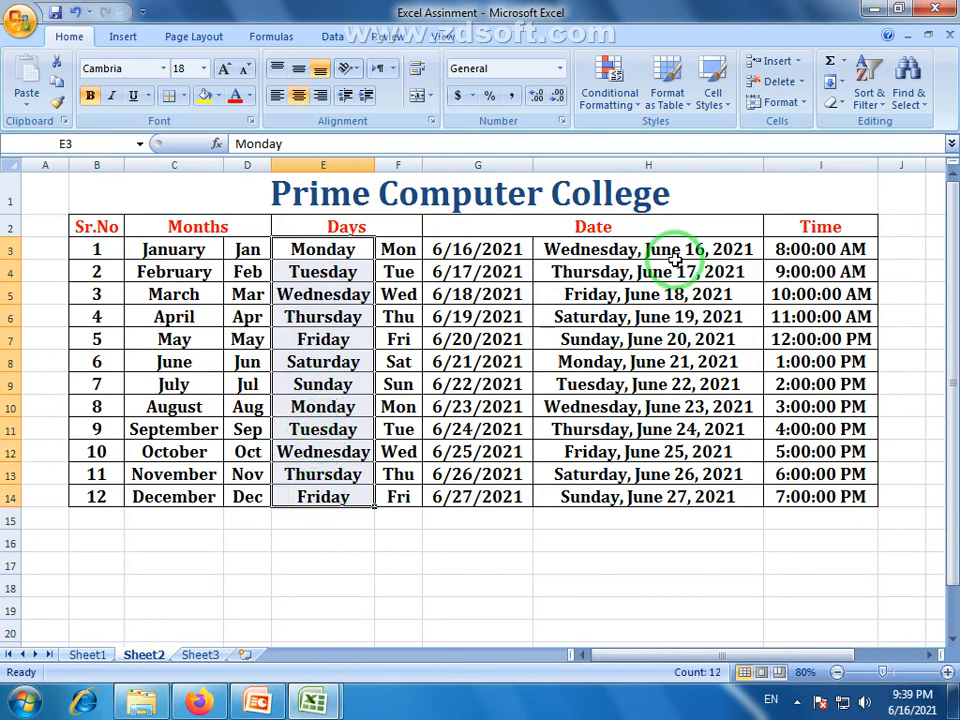
{"action": "left_click_drag", "start_coordinate": [670, 272], "coordinate": [680, 428]}
{"action": "left_click_drag", "start_coordinate": [628, 253], "coordinate": [634, 500]}
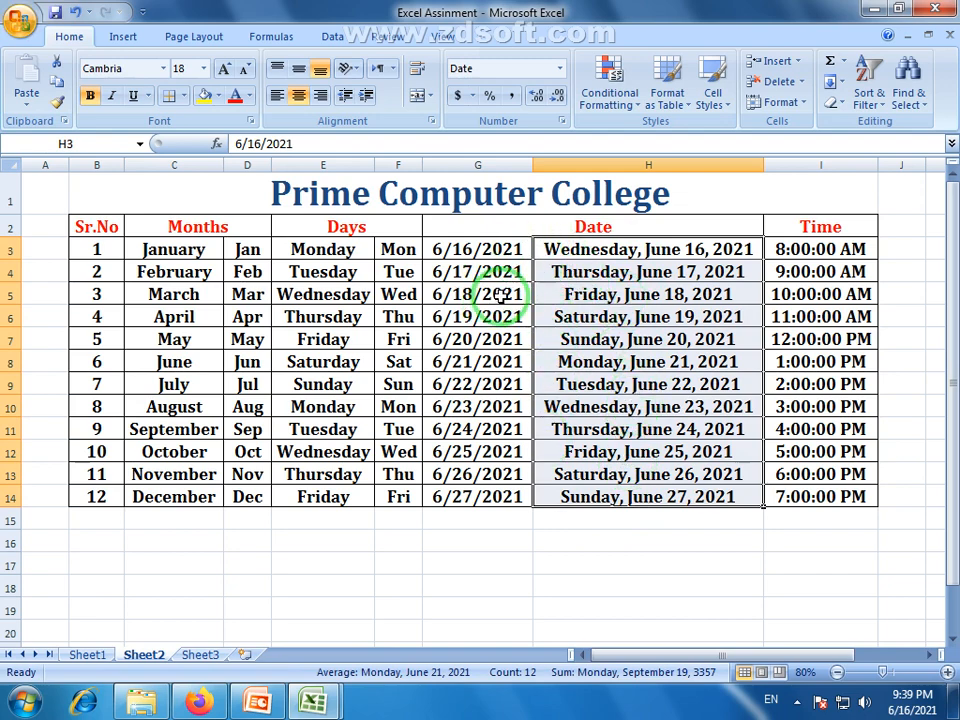
{"action": "left_click", "coordinate": [277, 95]}
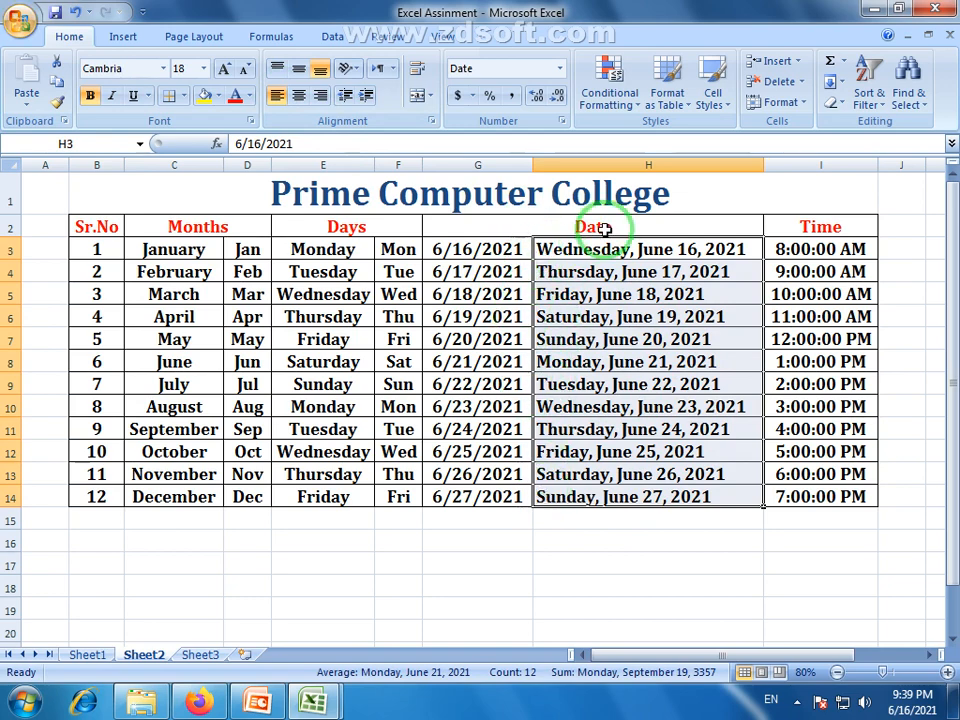
{"action": "left_click", "coordinate": [541, 246]}
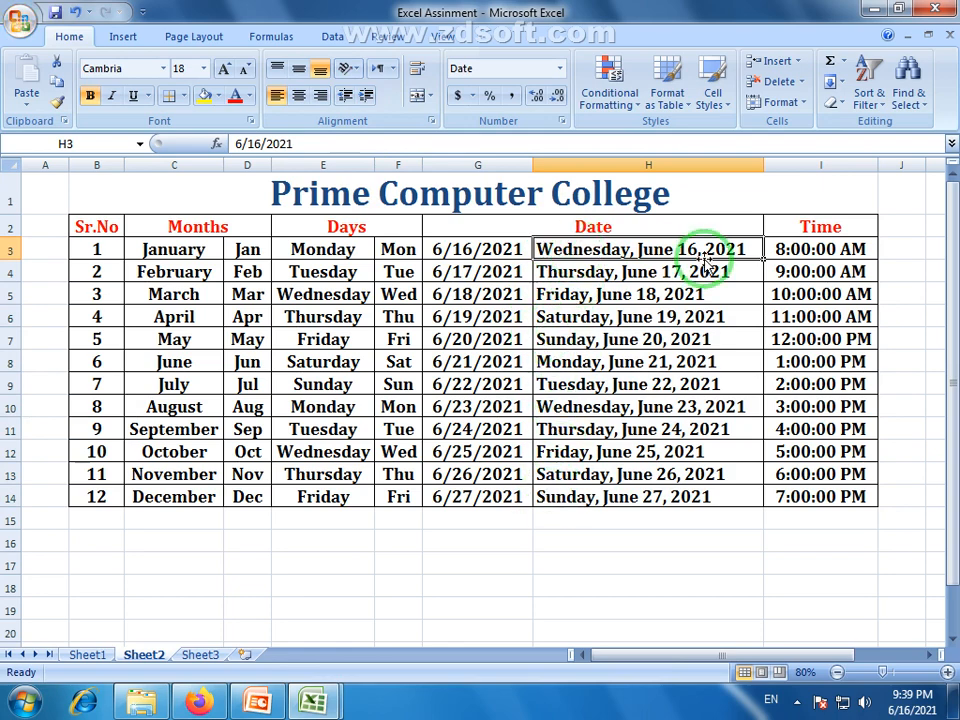
{"action": "left_click_drag", "start_coordinate": [765, 166], "coordinate": [791, 169]}
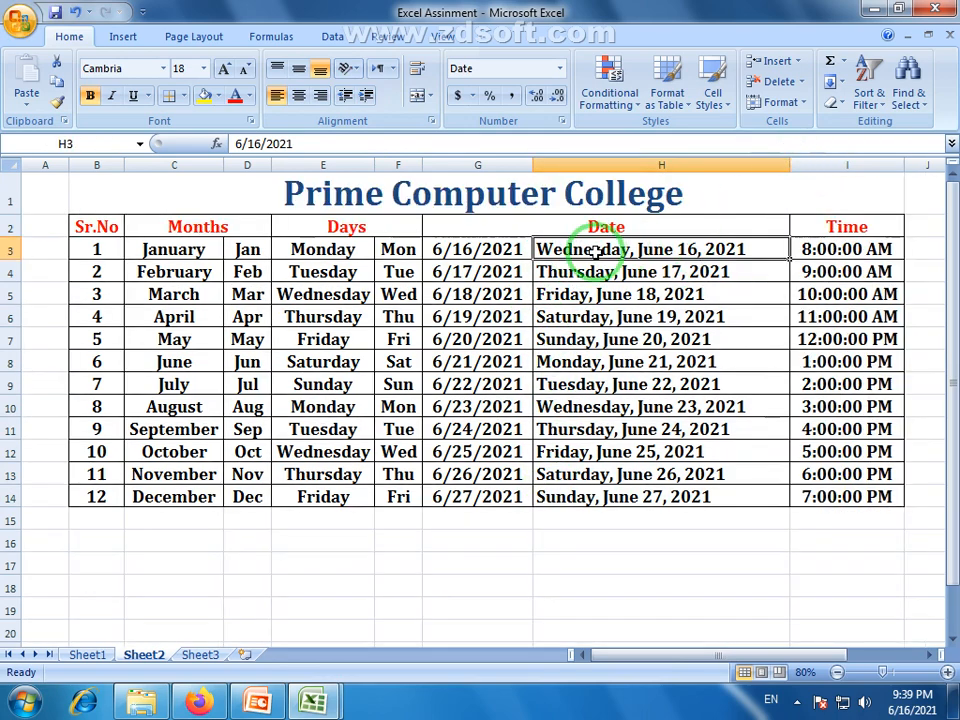
- Increase the indent of the long dates in H3:H14 by four levels, and reduce it by two levels
{"action": "left_click", "coordinate": [607, 289]}
{"action": "left_click_drag", "start_coordinate": [583, 250], "coordinate": [588, 518]}
{"action": "left_click_drag", "start_coordinate": [606, 257], "coordinate": [597, 500]}
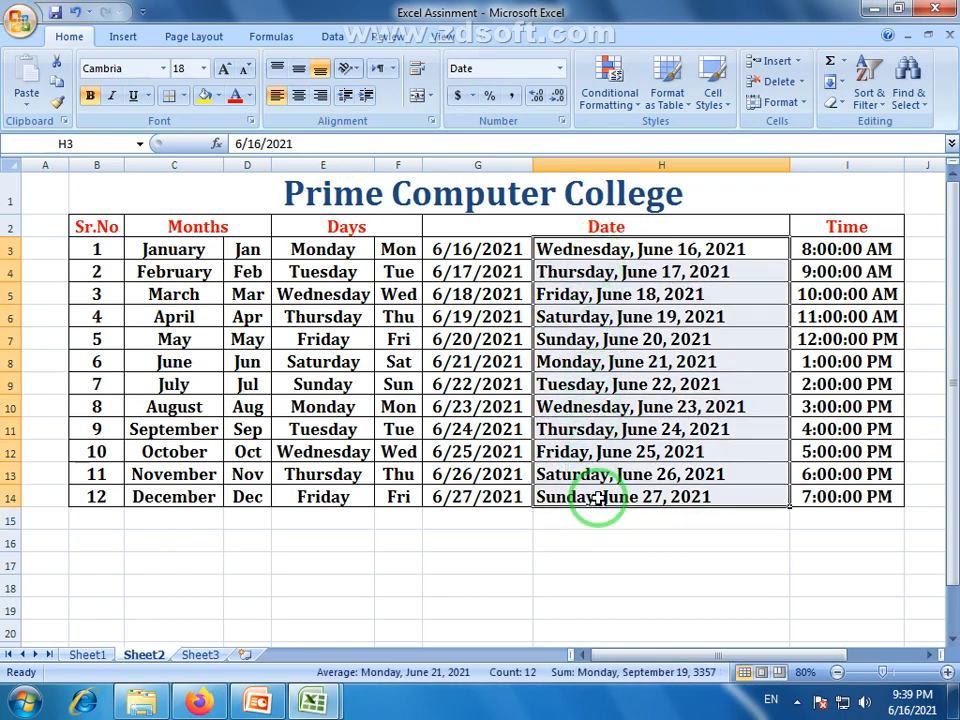
{"action": "left_click", "coordinate": [366, 96]}
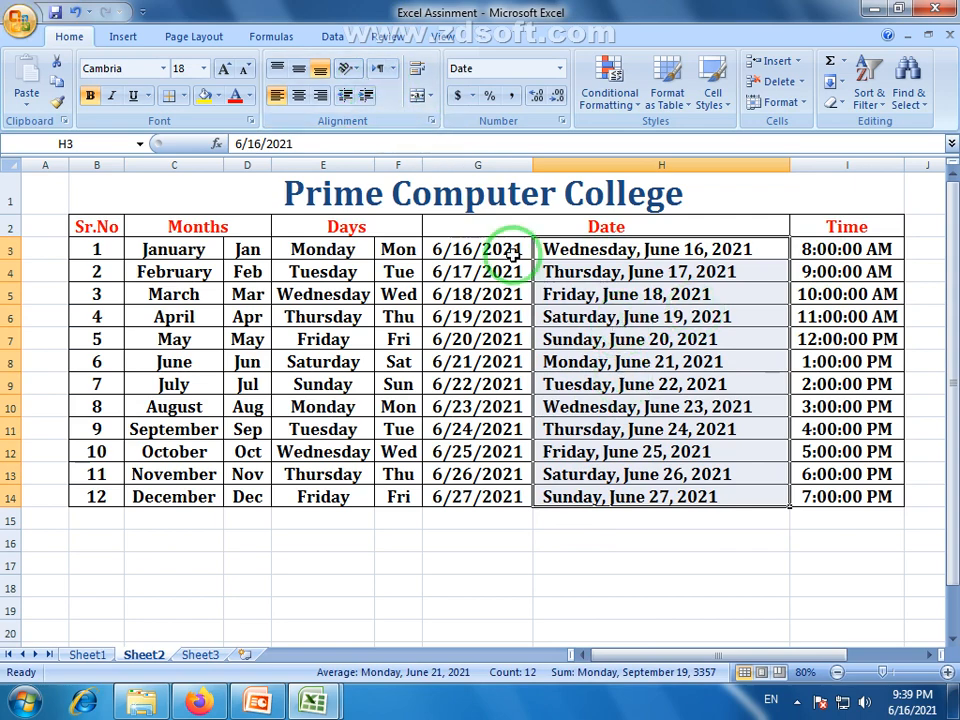
{"action": "left_click", "coordinate": [367, 97]}
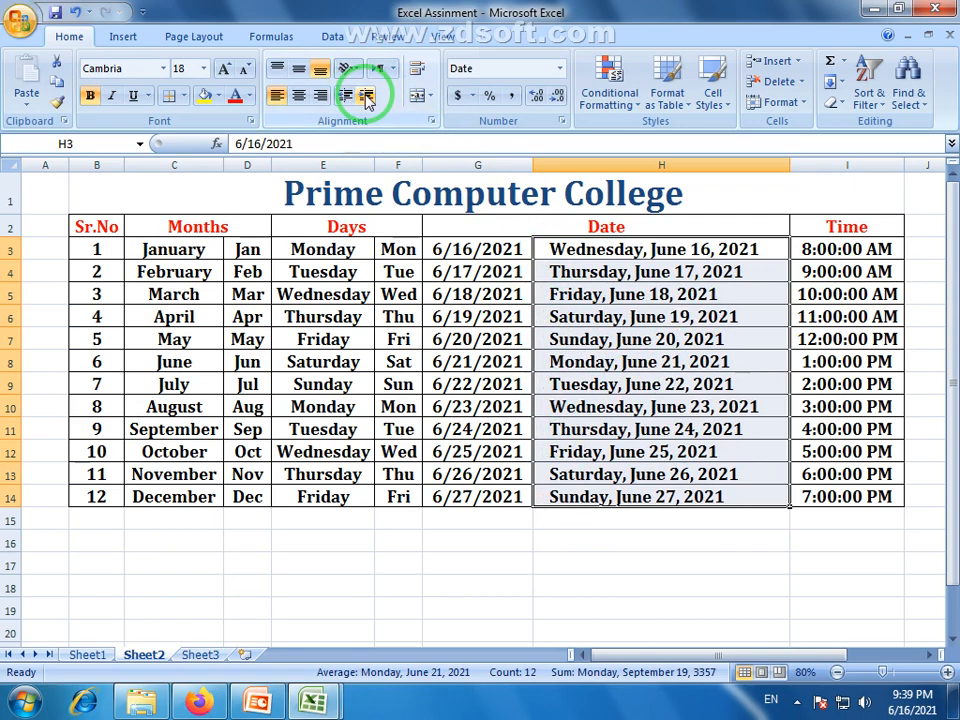
{"action": "left_click", "coordinate": [367, 97]}
{"action": "left_click", "coordinate": [367, 97]}
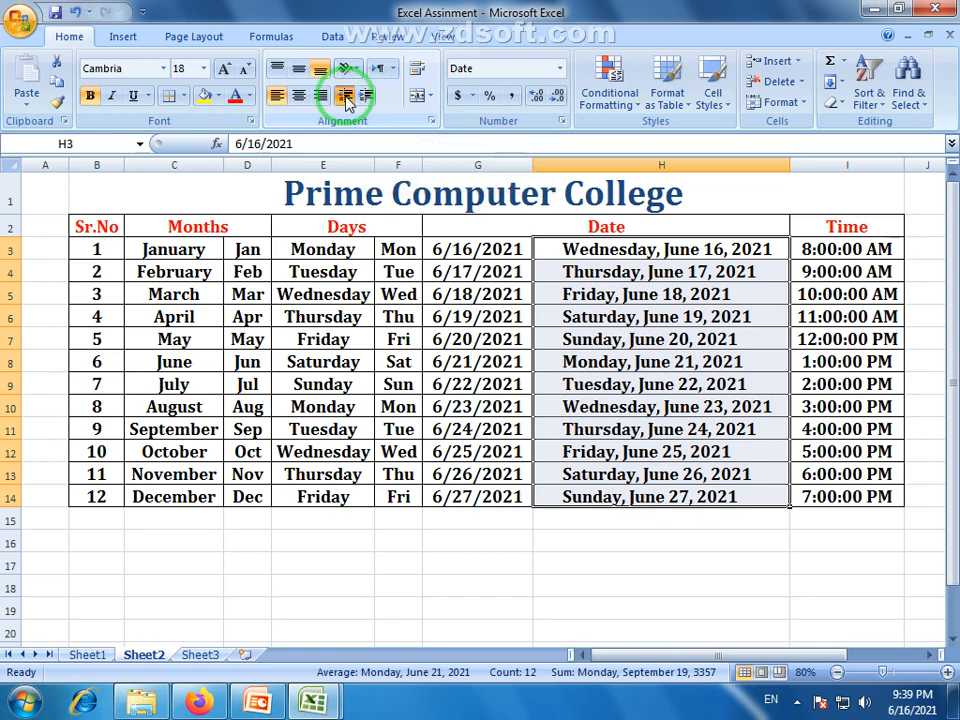
{"action": "left_click", "coordinate": [345, 96]}
{"action": "left_click", "coordinate": [345, 96]}
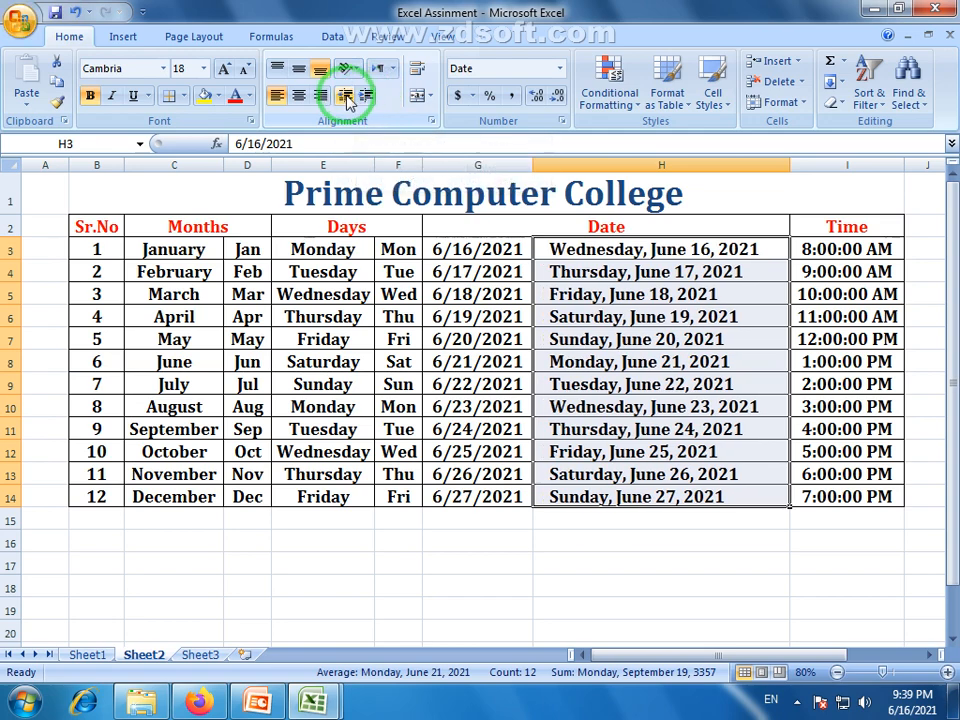
{"action": "left_click", "coordinate": [394, 70]}
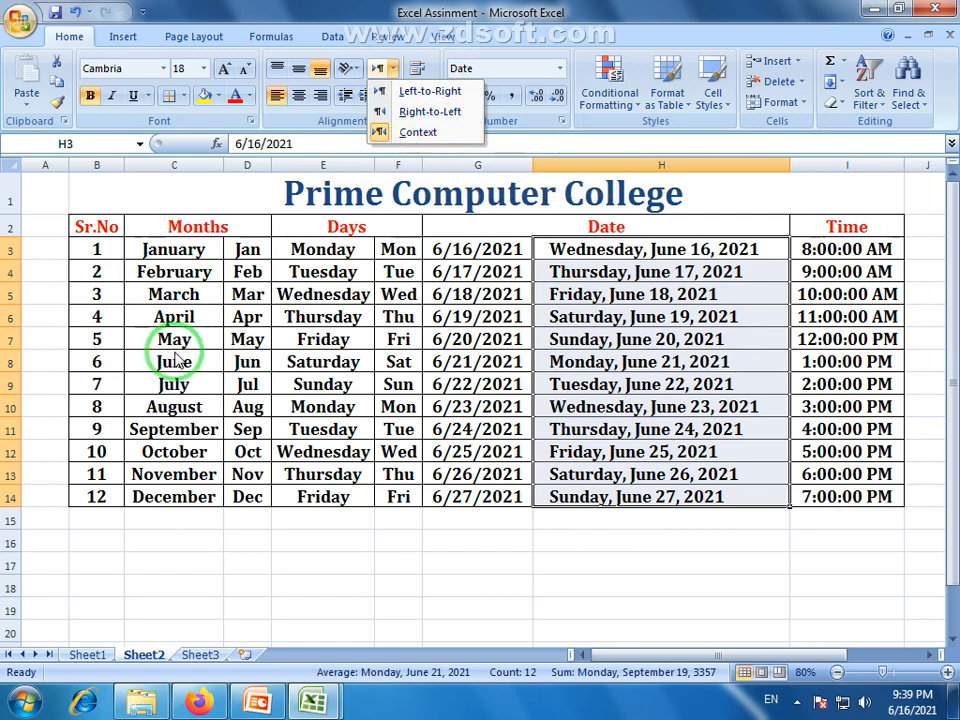
{"action": "left_click", "coordinate": [333, 549]}
{"action": "left_click", "coordinate": [328, 542]}
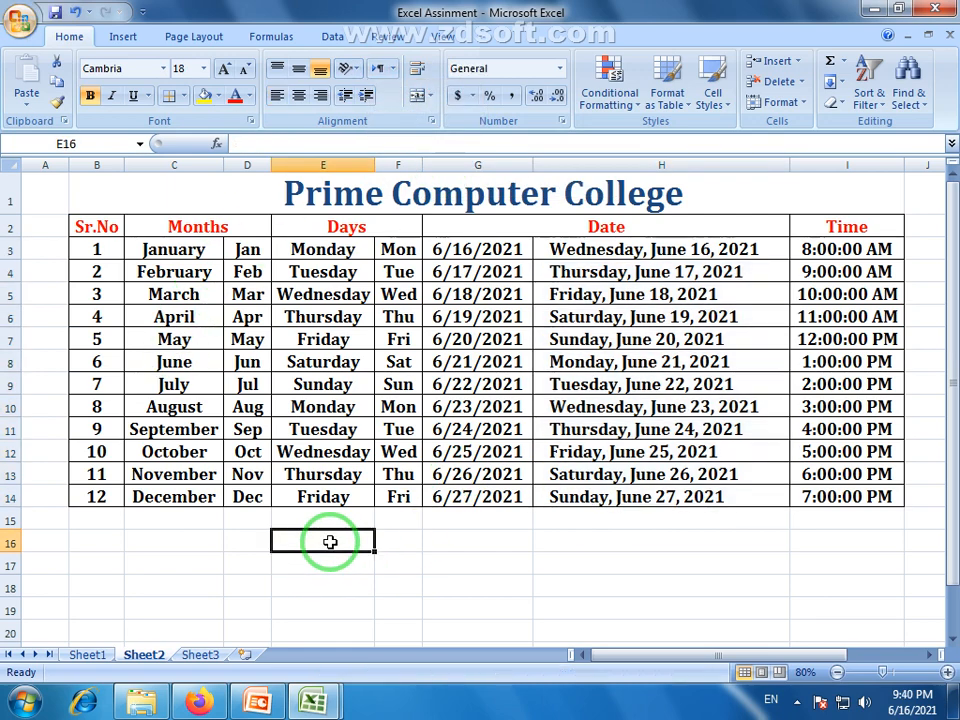
{"action": "left_click", "coordinate": [172, 252]}
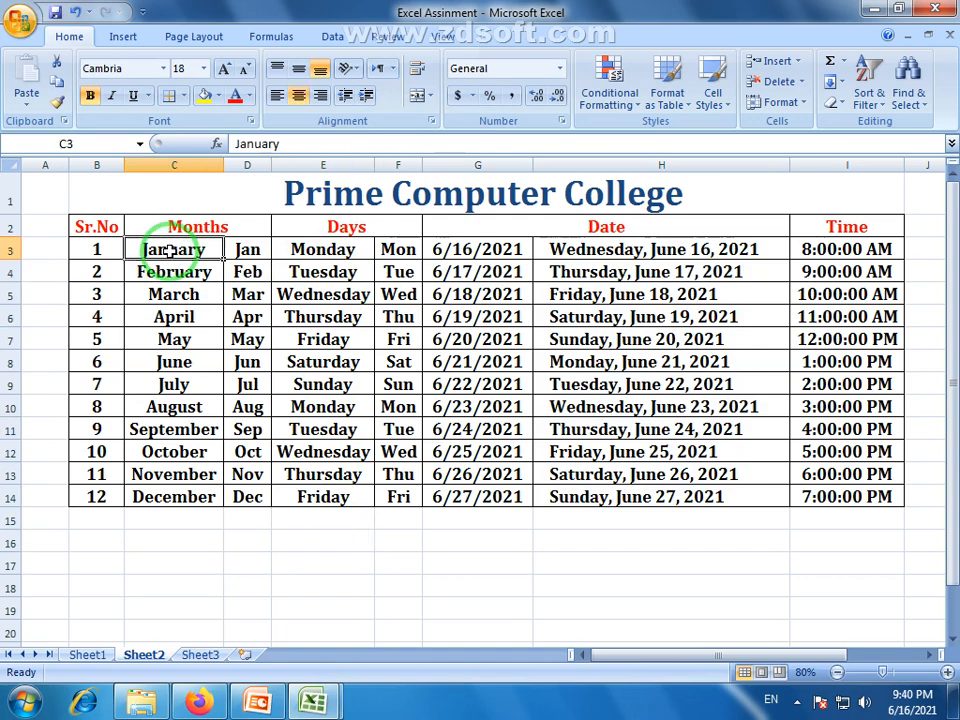
{"action": "left_click", "coordinate": [332, 540]}
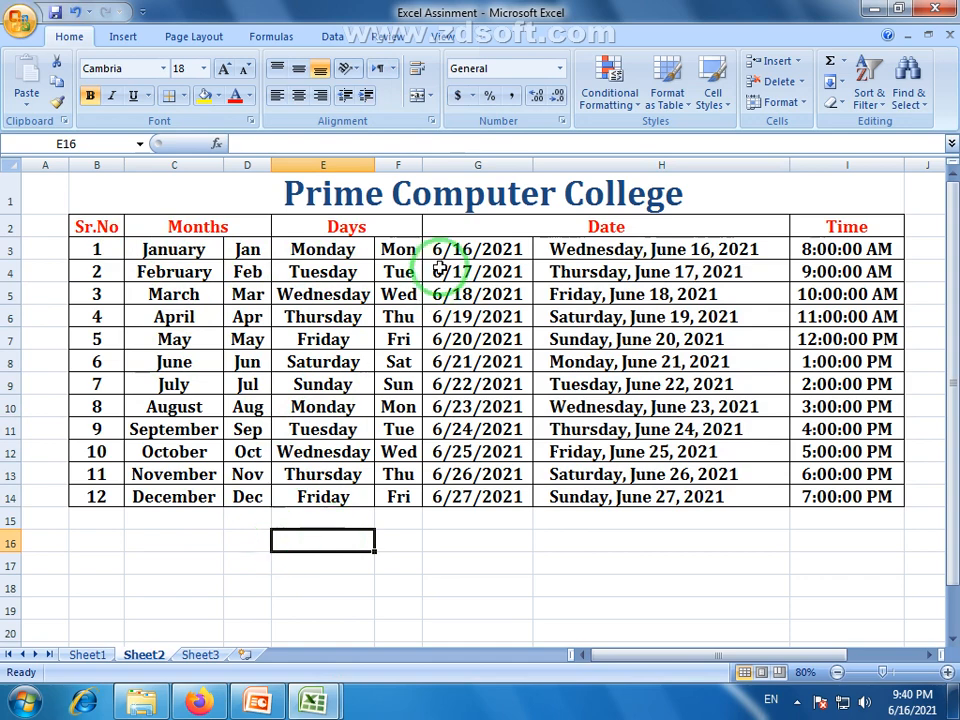
- Look through the text direction options for an empty cell below the table, and examine the merged Date heading above columns G and H
{"action": "left_click_drag", "start_coordinate": [97, 249], "coordinate": [104, 453]}
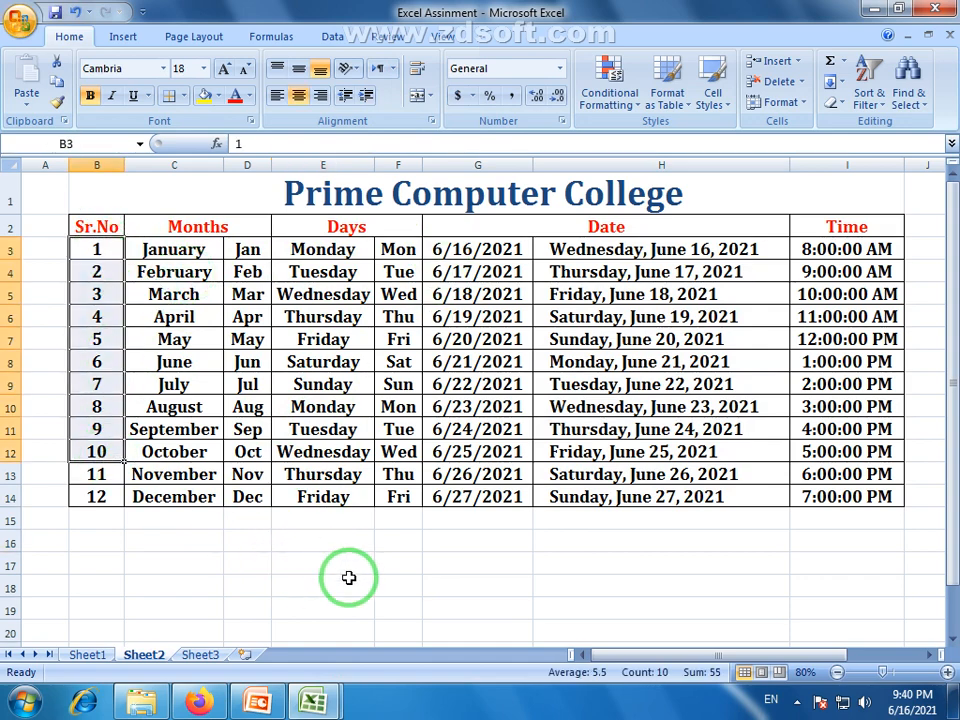
{"action": "left_click", "coordinate": [332, 541]}
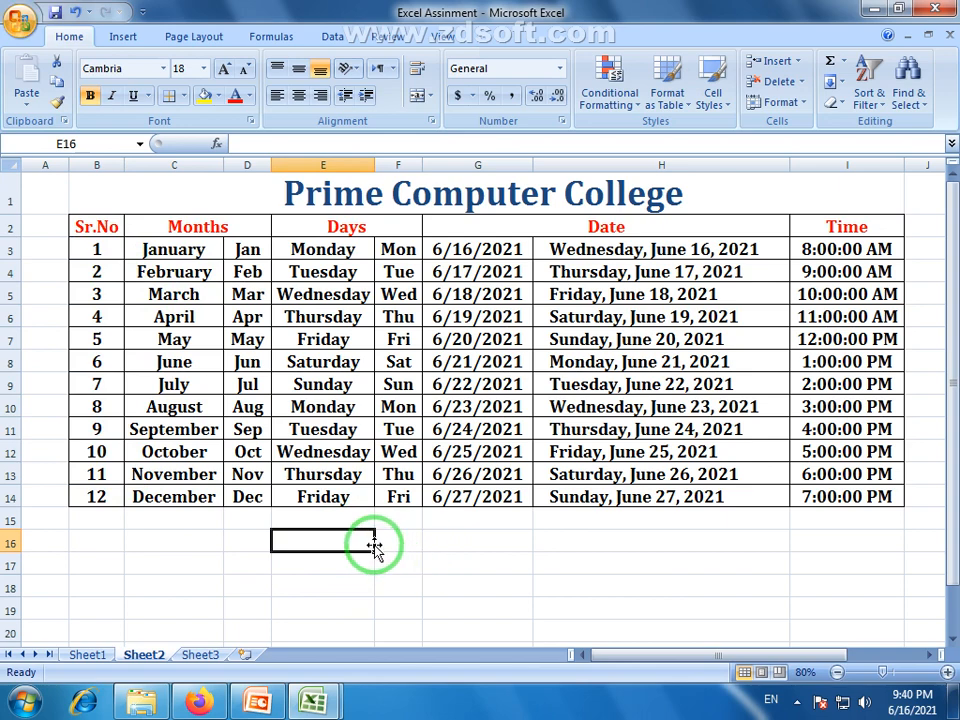
{"action": "left_click", "coordinate": [379, 68]}
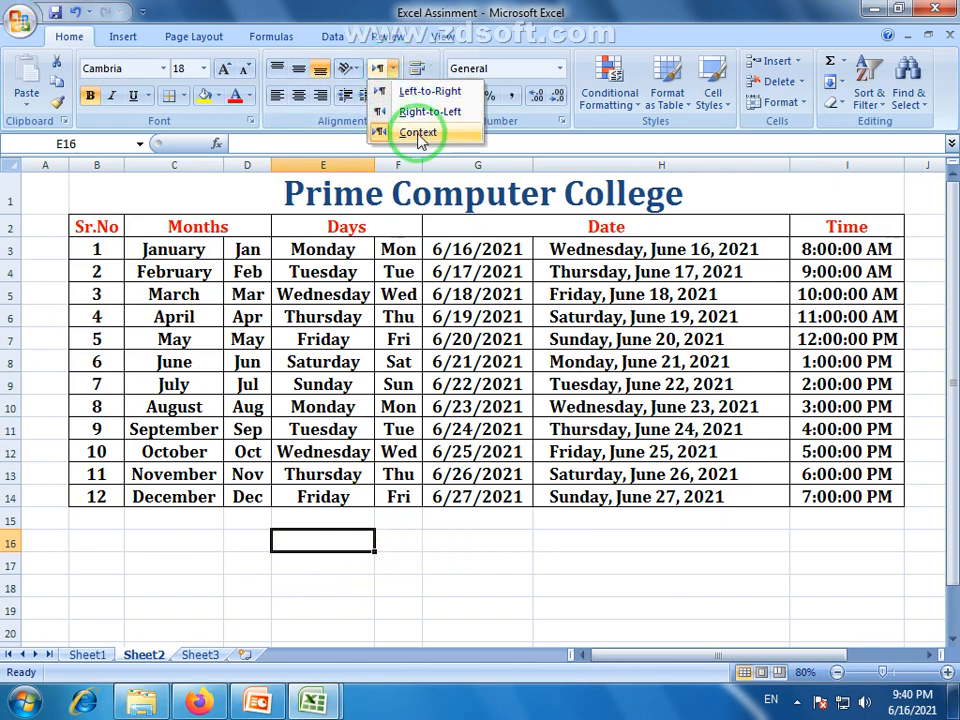
{"action": "left_click", "coordinate": [395, 12]}
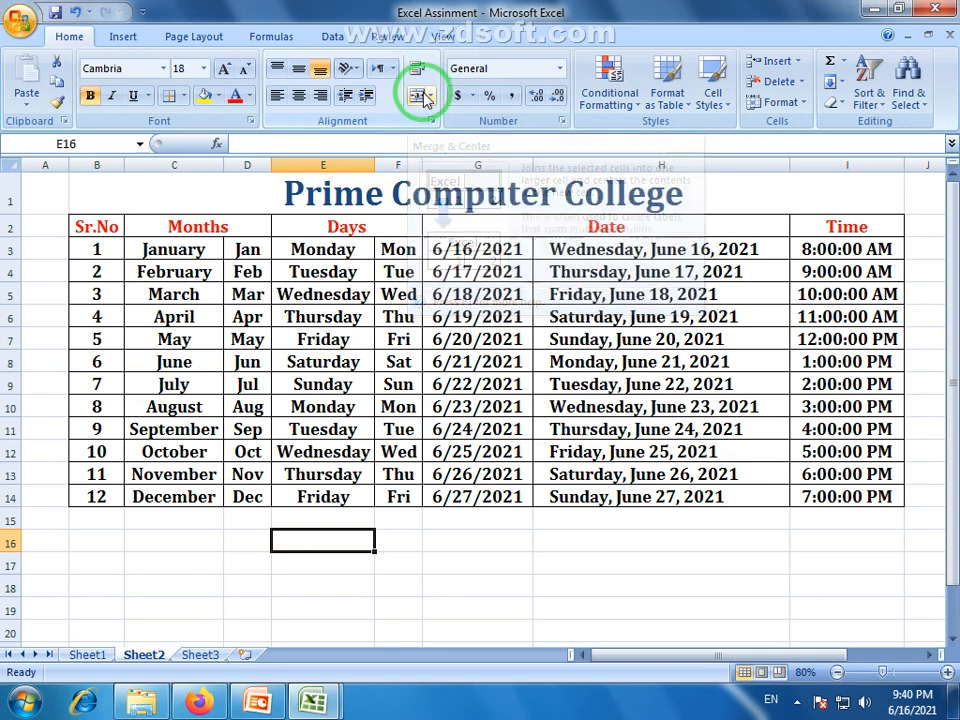
{"action": "left_click", "coordinate": [615, 222]}
{"action": "left_click_drag", "start_coordinate": [504, 263], "coordinate": [640, 251]}
{"action": "left_click", "coordinate": [526, 231]}
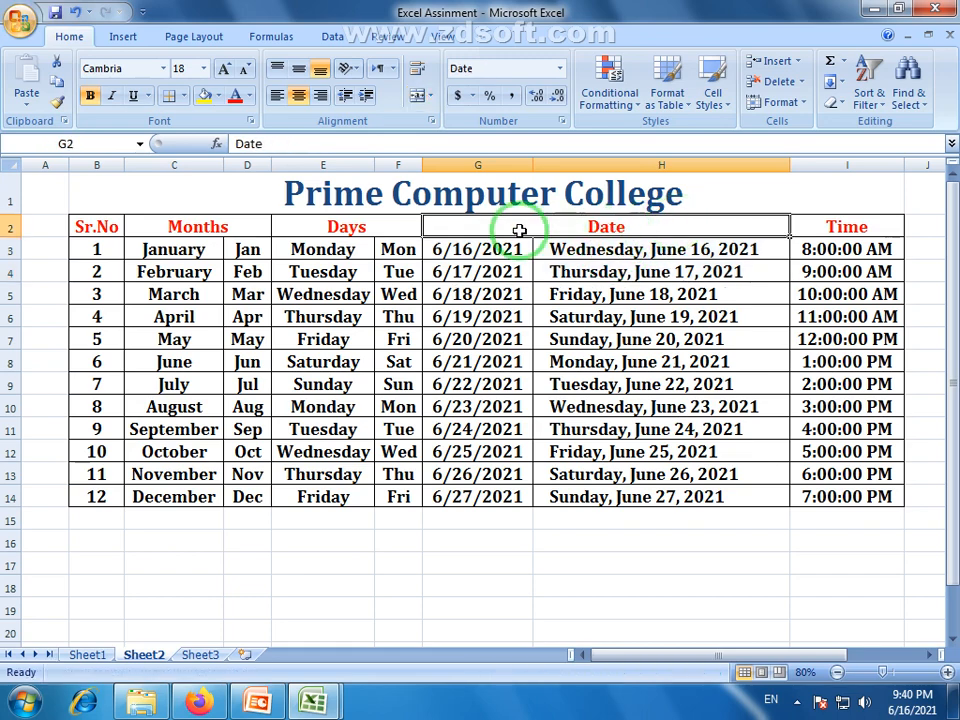
{"action": "left_click", "coordinate": [450, 543]}
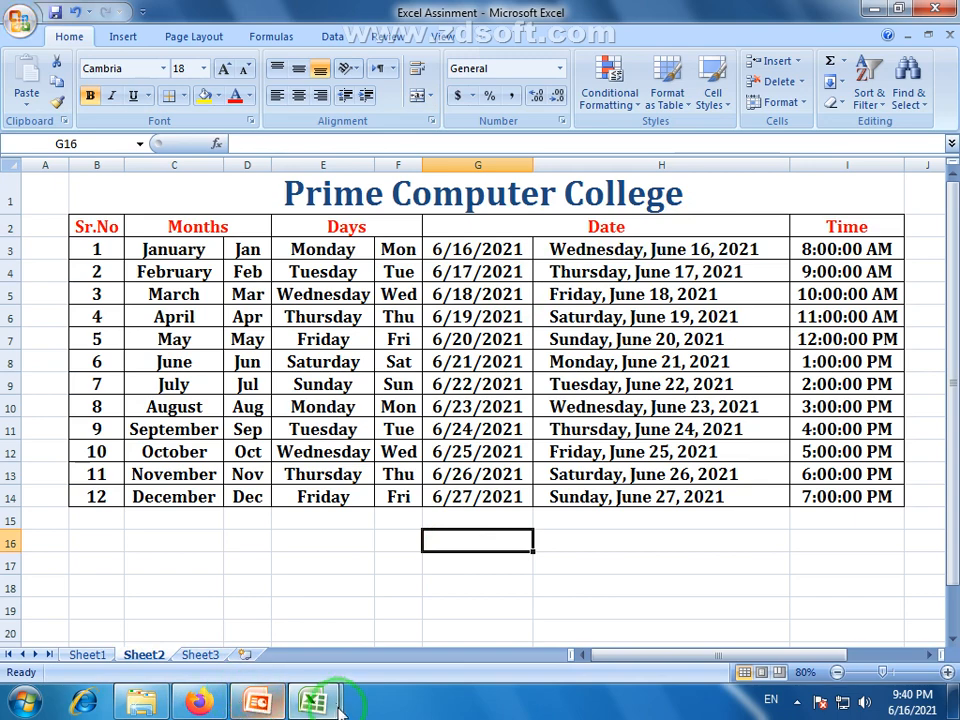
- Switch to the Book1 workbook and show its empty Sheet2
{"action": "mouse_move", "coordinate": [340, 710]}
{"action": "left_click", "coordinate": [270, 626]}
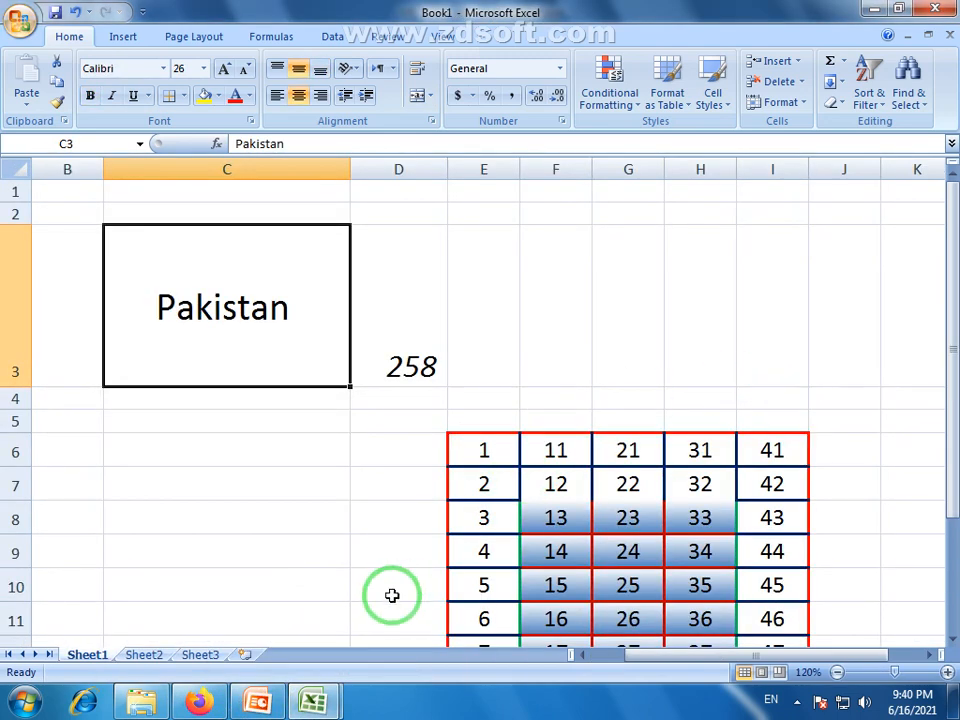
{"action": "left_click", "coordinate": [163, 655]}
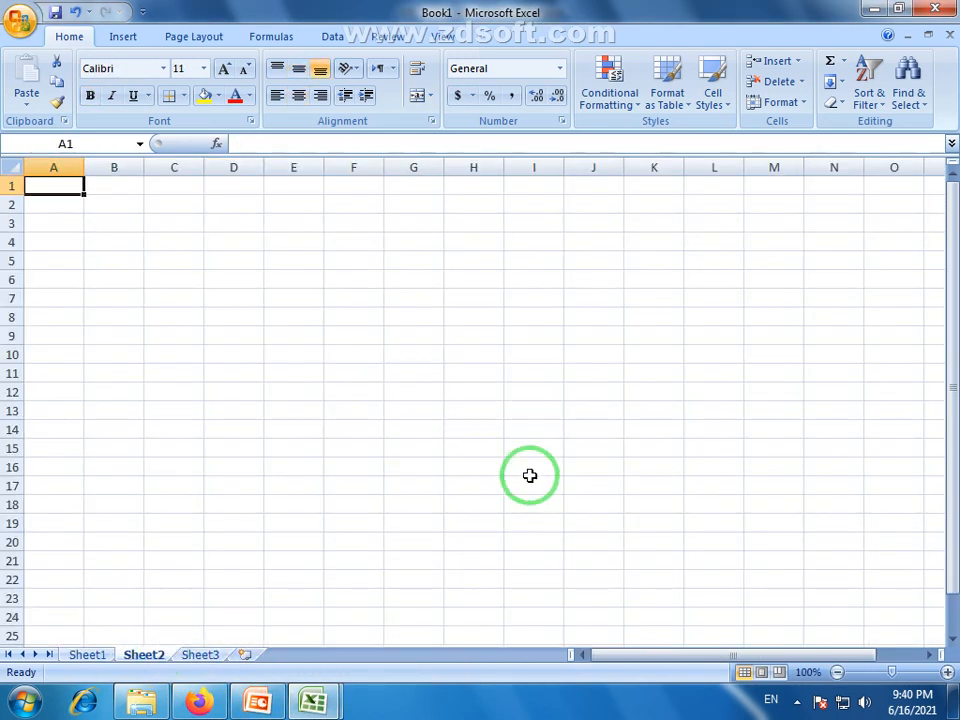
{"action": "left_click", "coordinate": [947, 672]}
{"action": "left_click", "coordinate": [947, 672]}
{"action": "left_click", "coordinate": [947, 672]}
{"action": "left_click", "coordinate": [947, 672]}
{"action": "left_click", "coordinate": [947, 672]}
{"action": "left_click", "coordinate": [495, 447]}
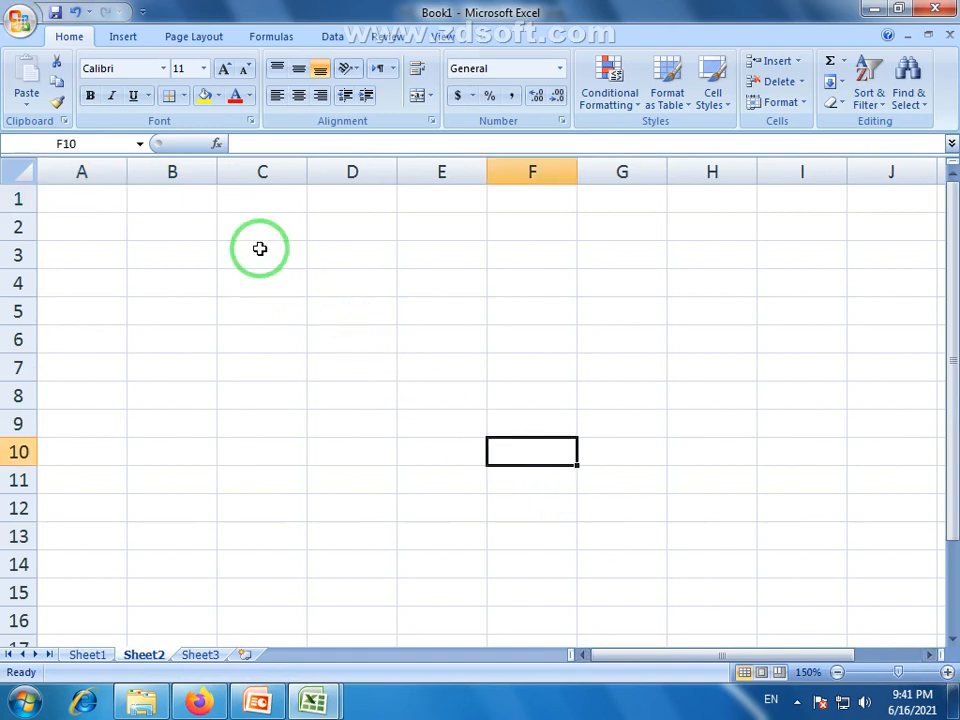
- Apply All Borders to the range C3:F14
{"action": "left_click_drag", "start_coordinate": [260, 248], "coordinate": [503, 567]}
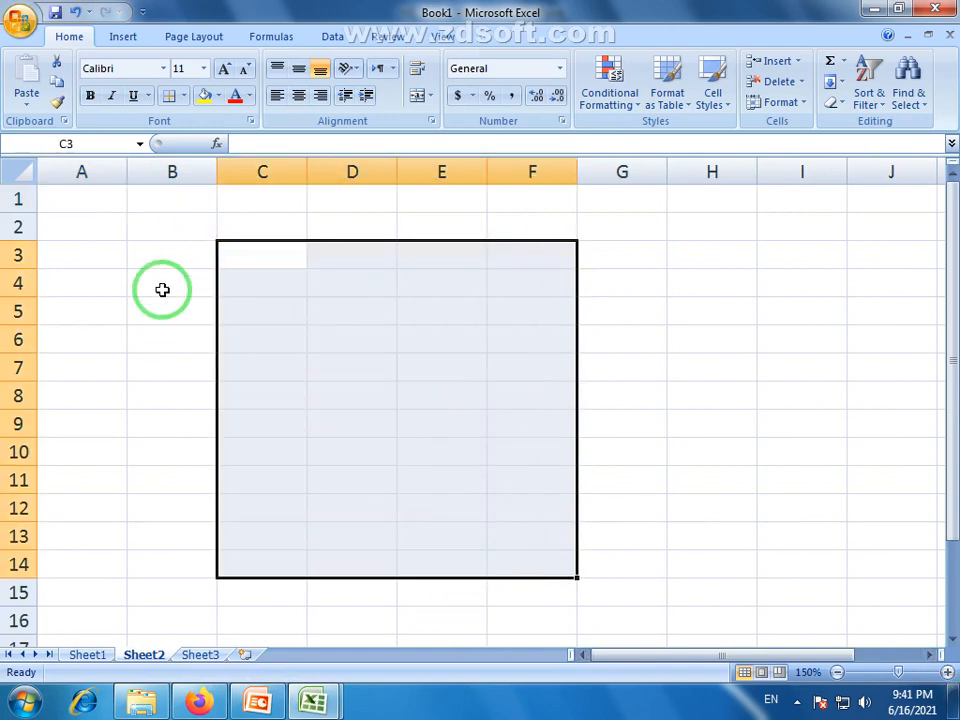
{"action": "left_click", "coordinate": [183, 95]}
{"action": "left_click", "coordinate": [175, 245]}
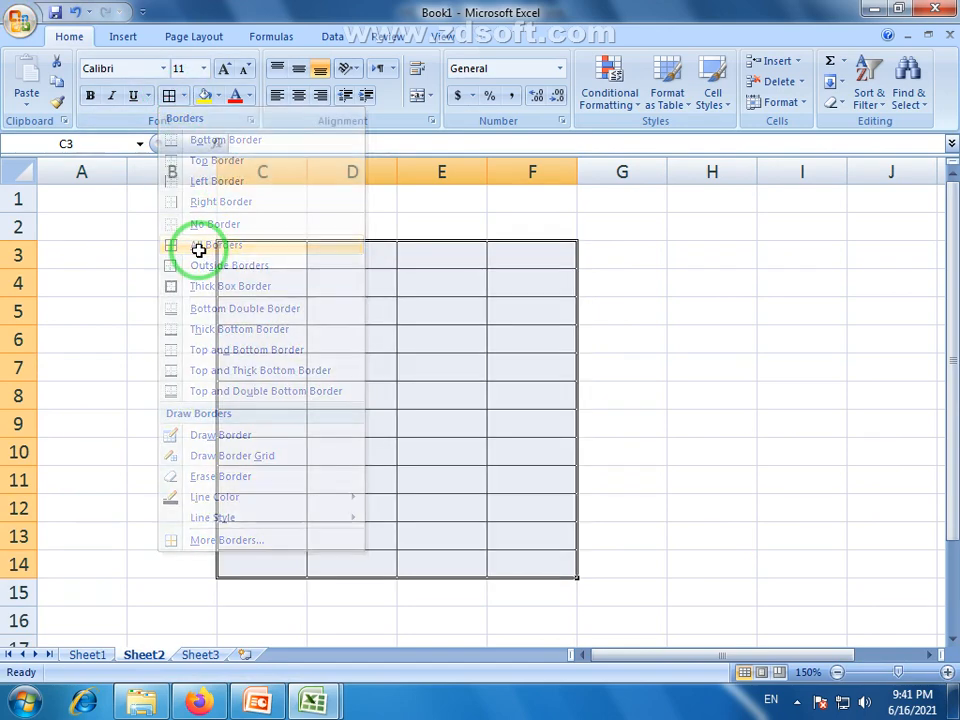
{"action": "left_click", "coordinate": [671, 358]}
{"action": "left_click_drag", "start_coordinate": [261, 249], "coordinate": [516, 563]}
{"action": "left_click", "coordinate": [408, 414]}
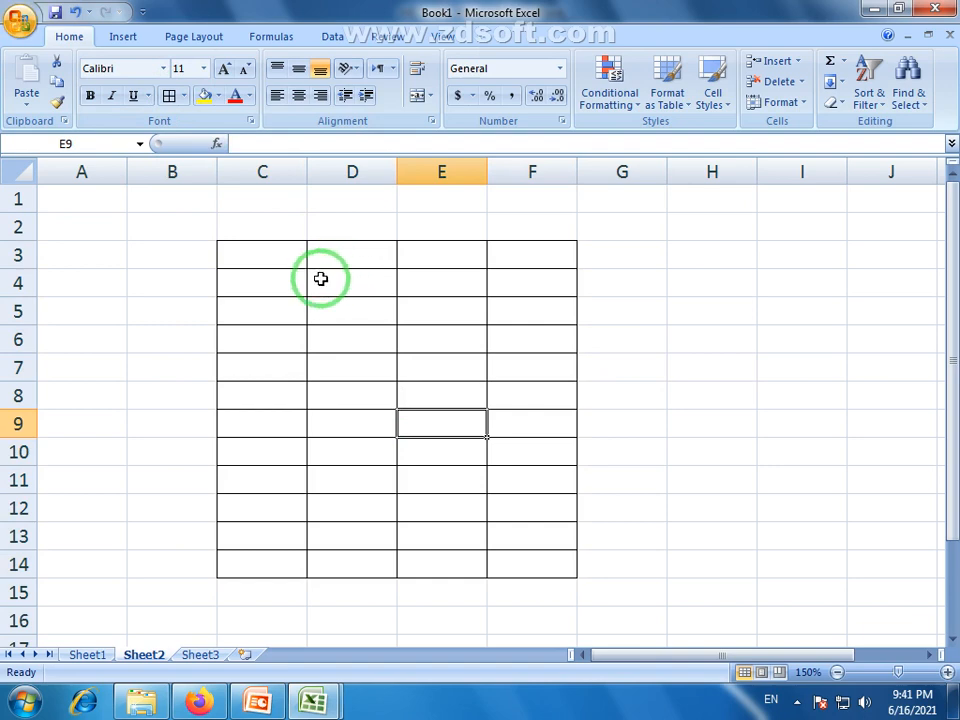
- Merge and center cells D4:E6 into one block inside the bordered grid
{"action": "left_click_drag", "start_coordinate": [322, 284], "coordinate": [444, 349]}
{"action": "left_click_drag", "start_coordinate": [347, 279], "coordinate": [448, 345]}
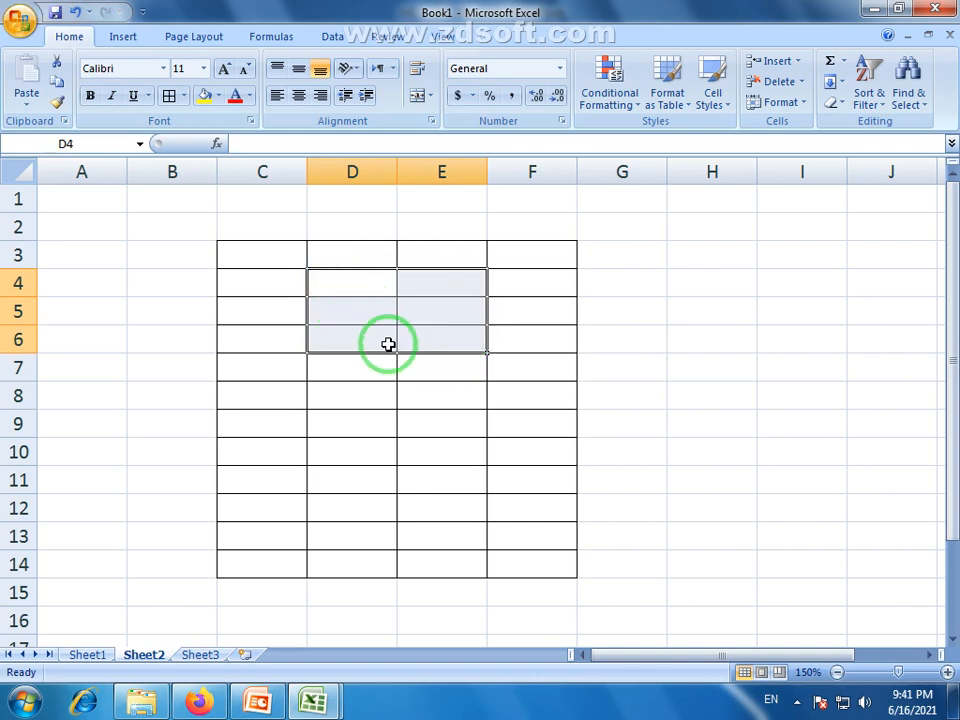
{"action": "double_click", "coordinate": [334, 281]}
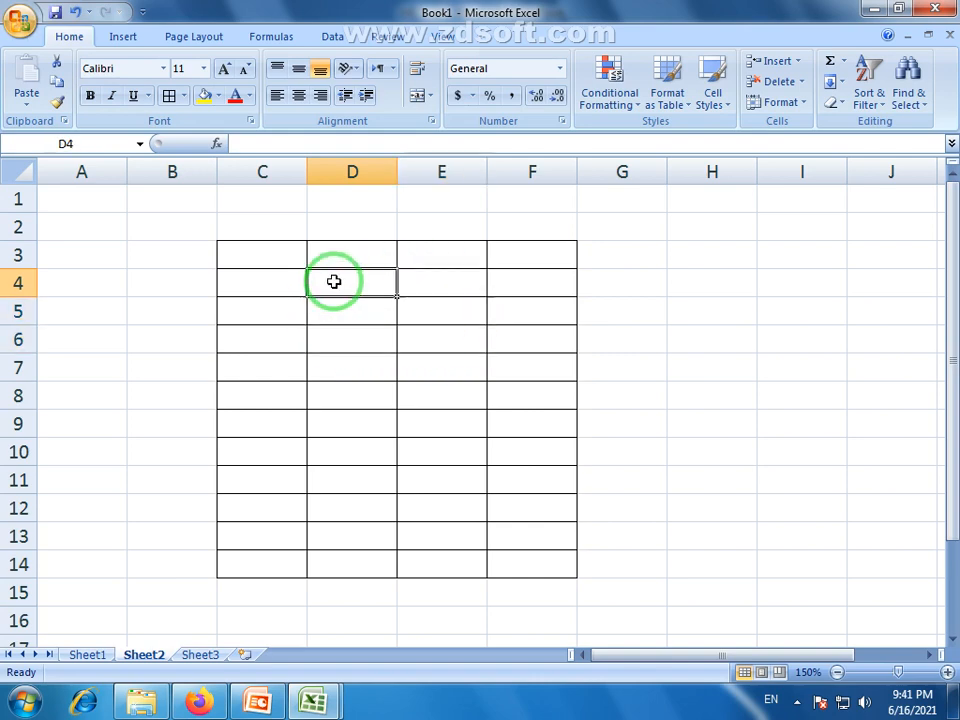
{"action": "left_click", "coordinate": [381, 318]}
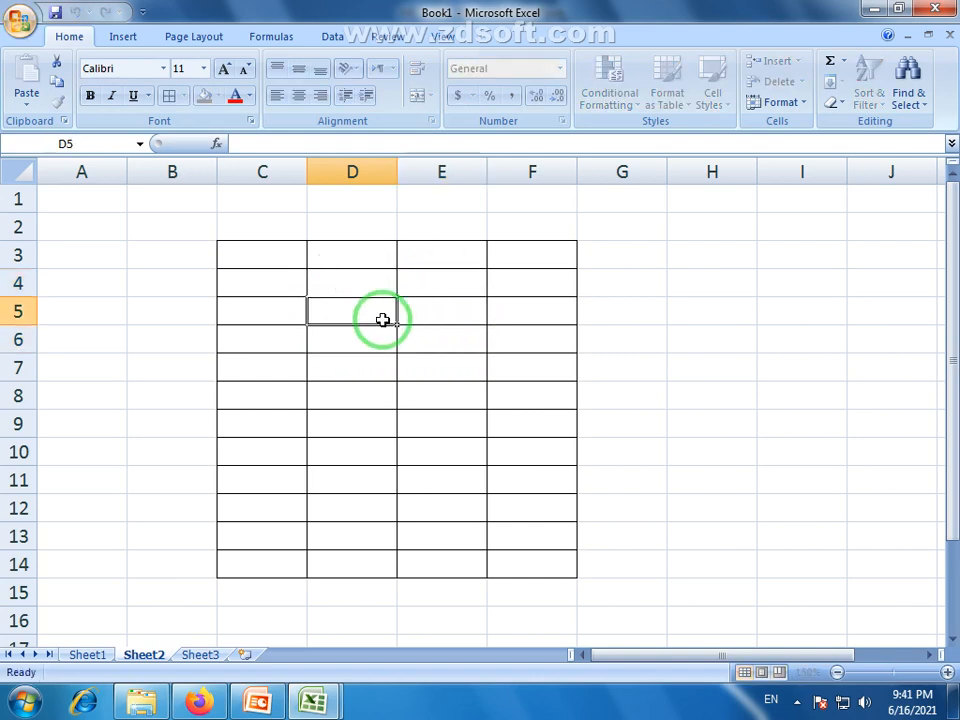
{"action": "left_click_drag", "start_coordinate": [348, 279], "coordinate": [431, 339]}
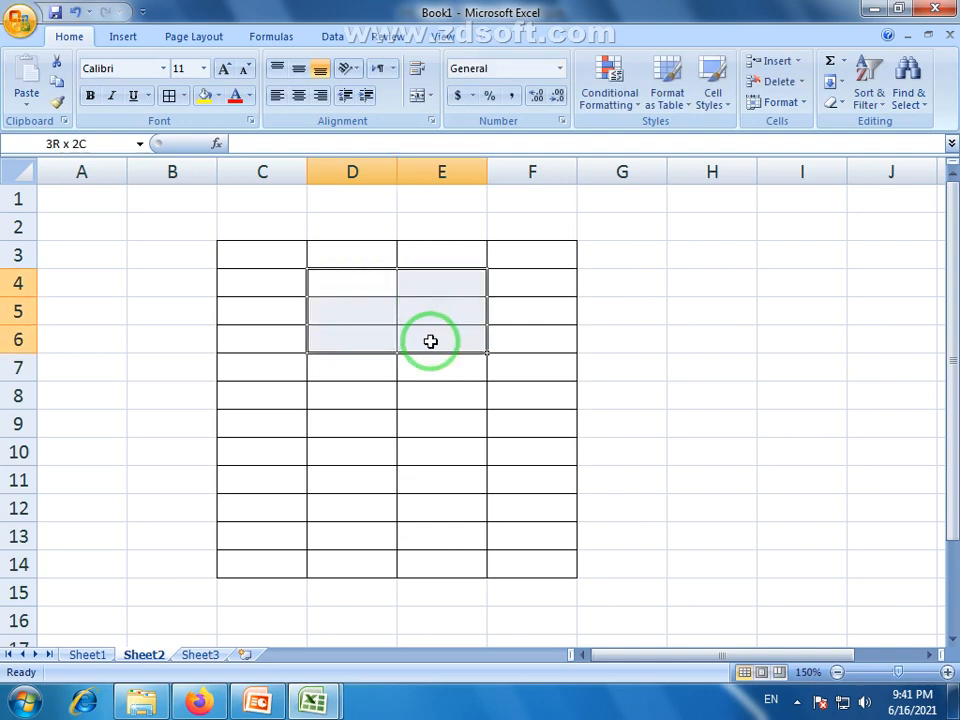
{"action": "left_click_drag", "start_coordinate": [434, 339], "coordinate": [434, 340]}
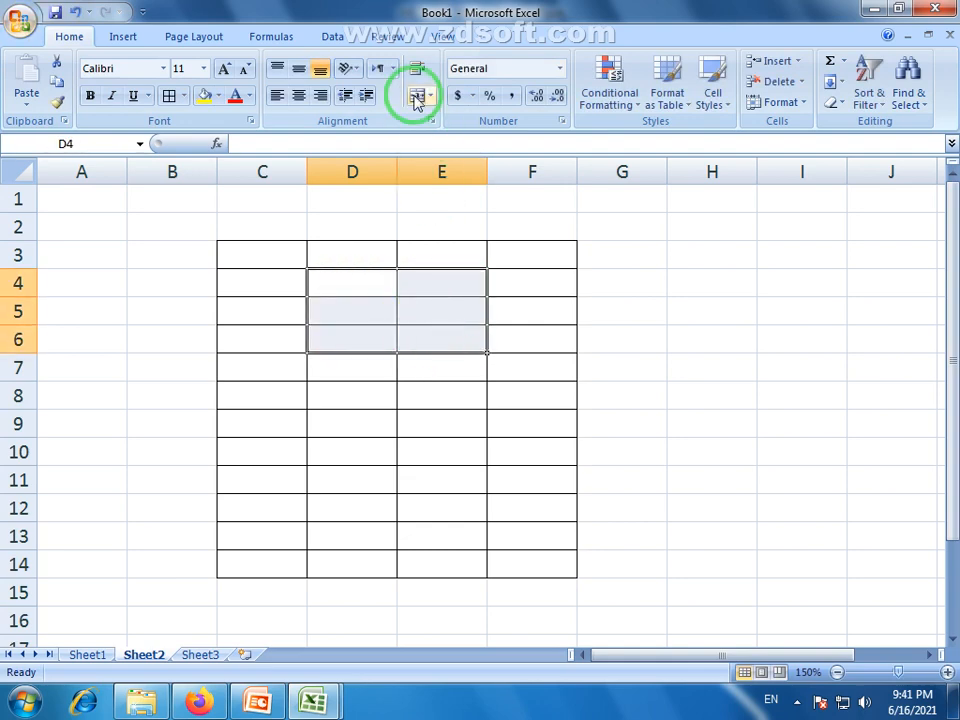
{"action": "left_click", "coordinate": [417, 96]}
{"action": "left_click", "coordinate": [436, 406]}
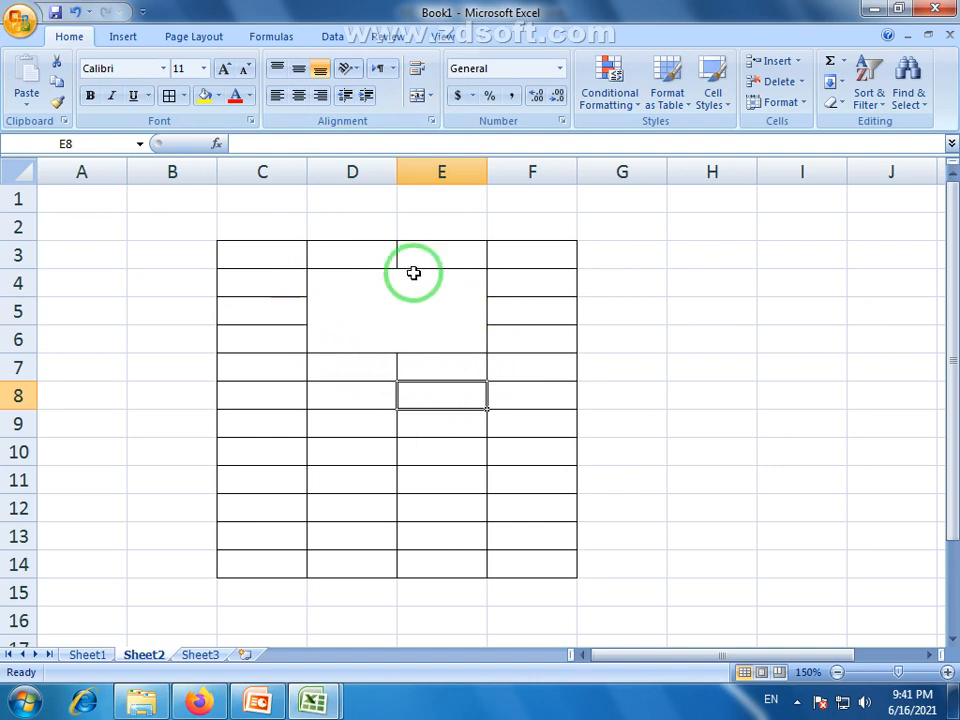
- Merge and center the row cells C8:F8, and the block D11:E13 in the lower part of the grid
{"action": "left_click_drag", "start_coordinate": [251, 396], "coordinate": [533, 402]}
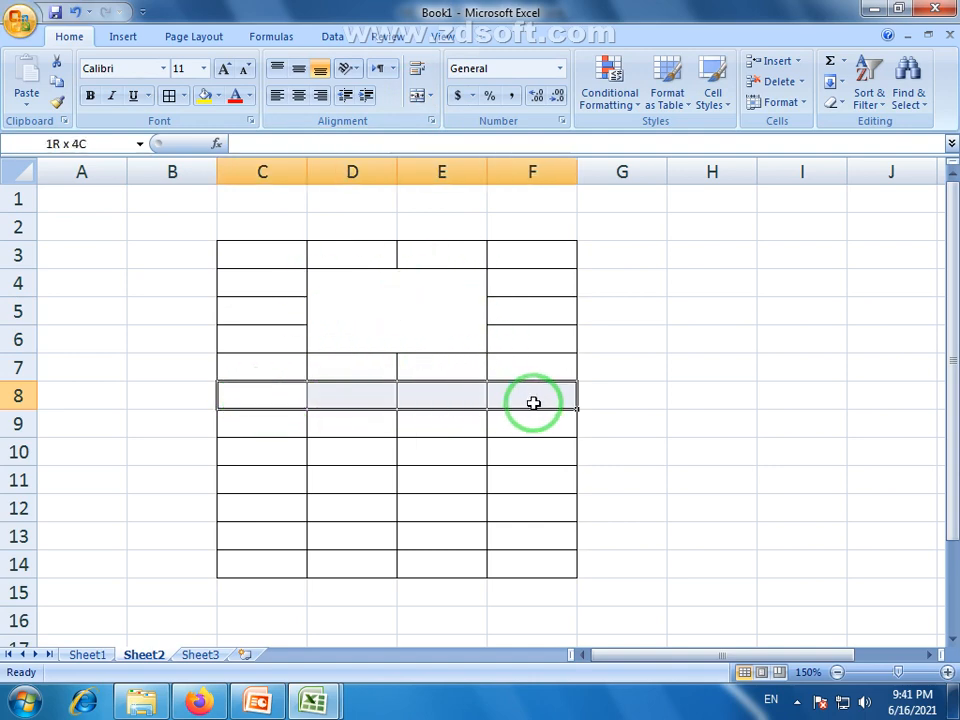
{"action": "left_click", "coordinate": [418, 96]}
{"action": "left_click", "coordinate": [396, 434]}
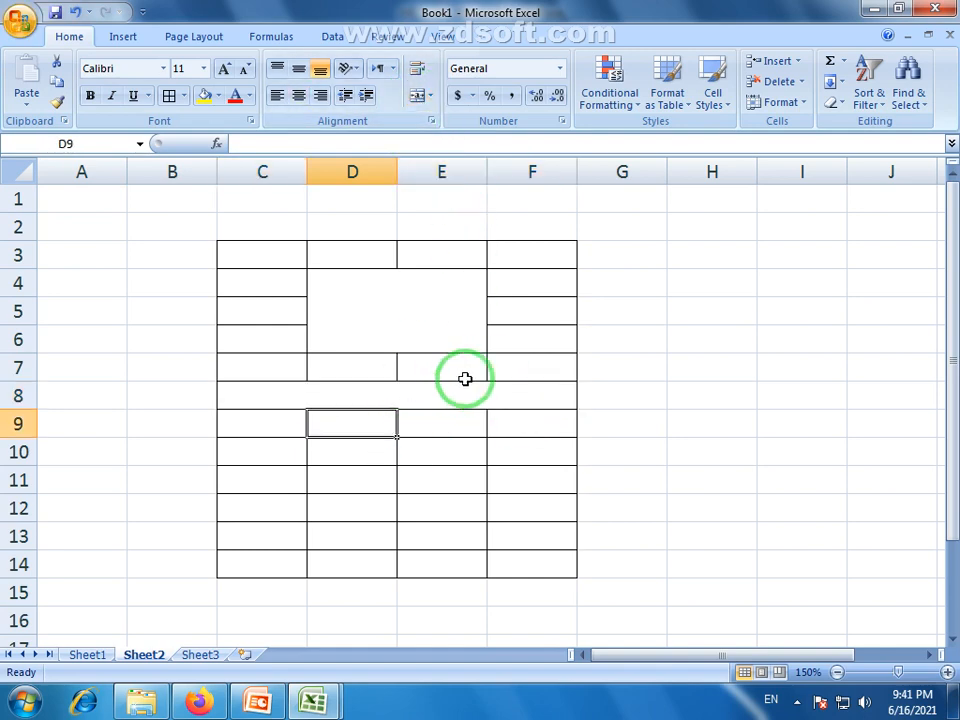
{"action": "left_click_drag", "start_coordinate": [351, 484], "coordinate": [403, 530]}
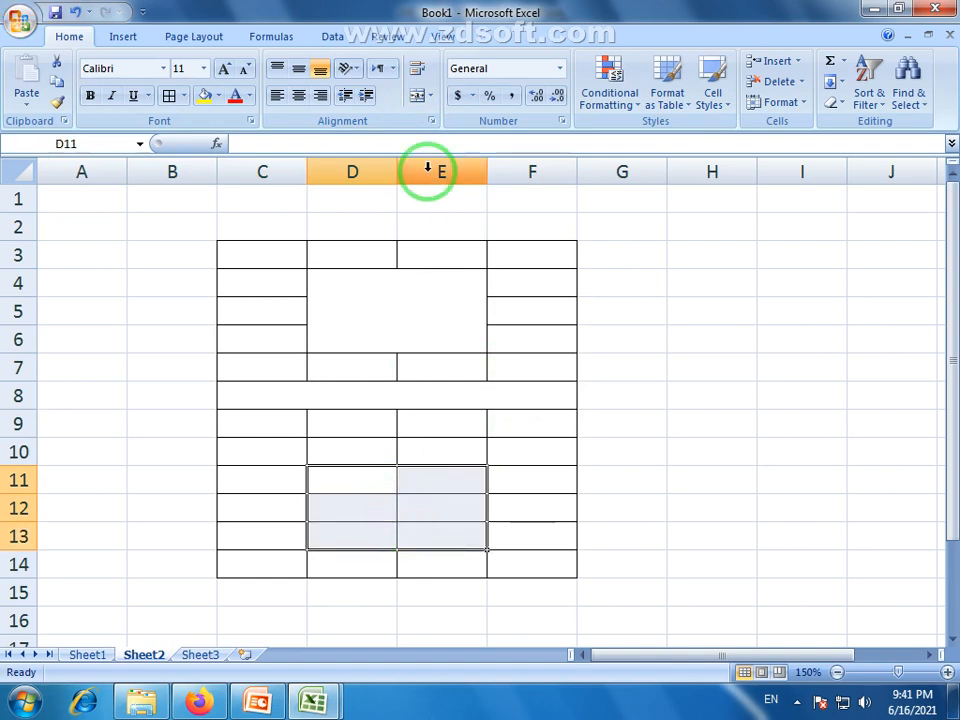
{"action": "left_click", "coordinate": [421, 93]}
{"action": "left_click", "coordinate": [493, 484]}
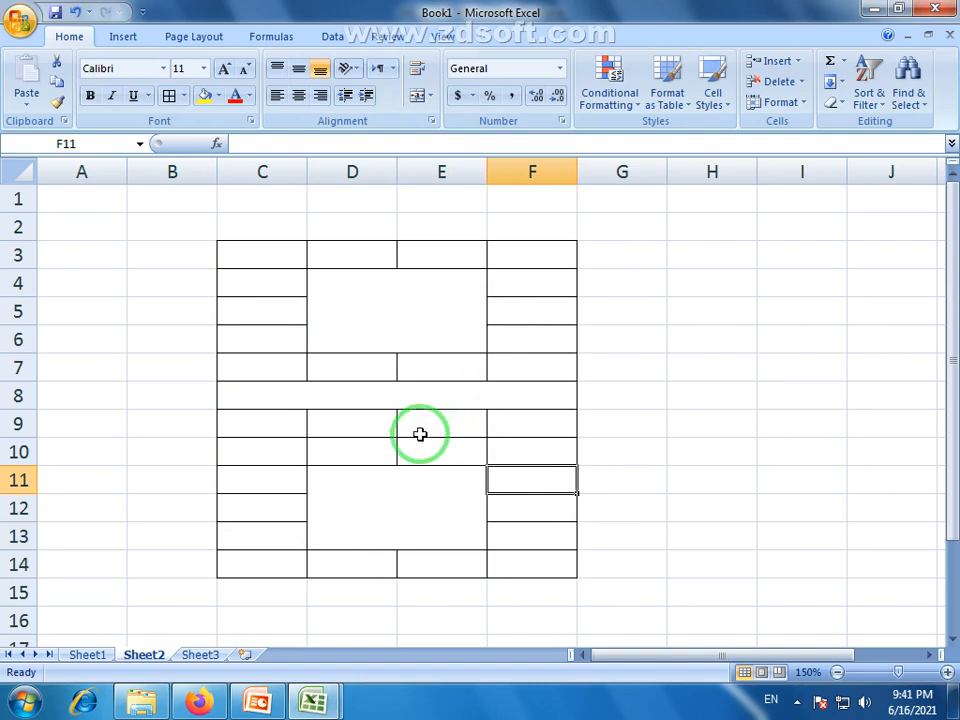
- Compare the merged blocks D11:E13 and D4:E6 with the separate cells around them in column C and row 3
{"action": "left_click", "coordinate": [362, 492]}
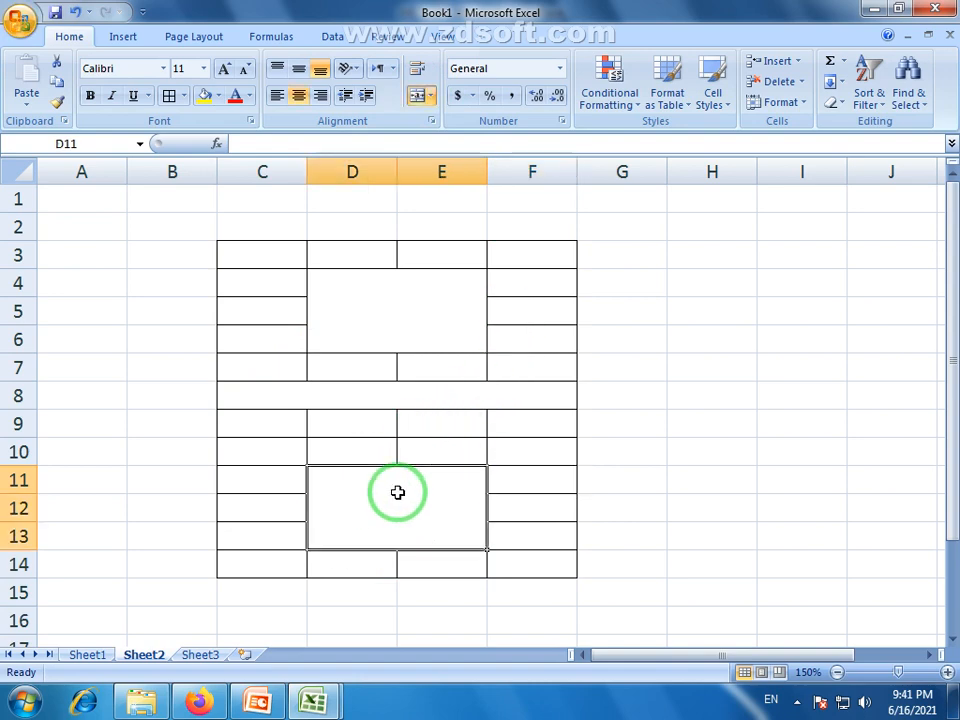
{"action": "left_click", "coordinate": [387, 299]}
{"action": "left_click", "coordinate": [274, 290]}
{"action": "left_click", "coordinate": [274, 315]}
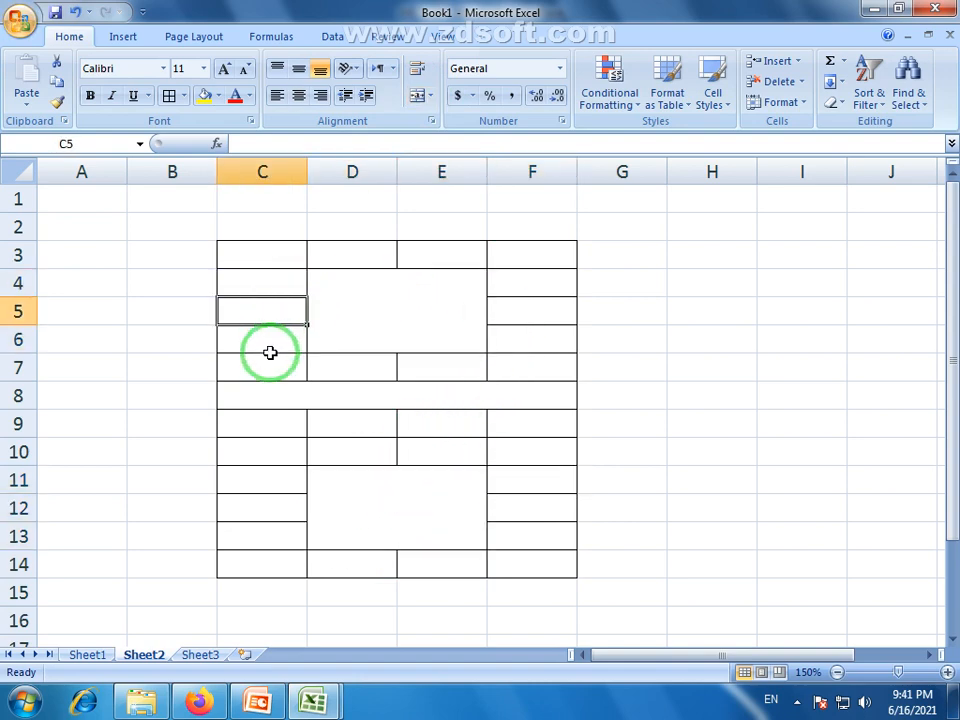
{"action": "left_click", "coordinate": [270, 345]}
{"action": "left_click", "coordinate": [267, 367]}
{"action": "left_click", "coordinate": [270, 255]}
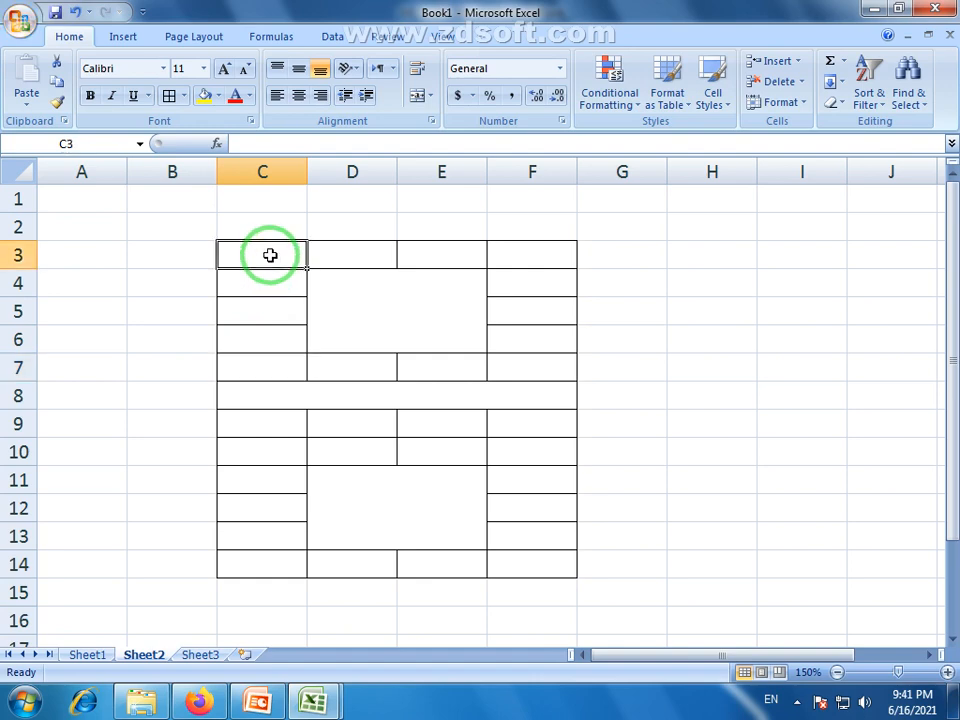
{"action": "left_click", "coordinate": [322, 251]}
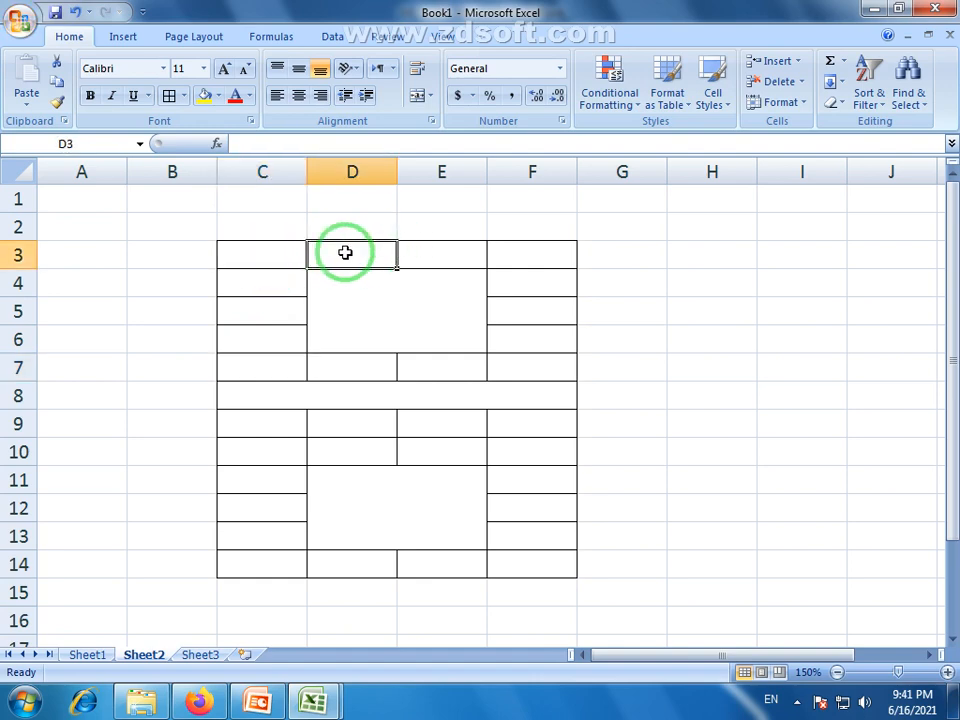
{"action": "left_click", "coordinate": [418, 253]}
{"action": "left_click_drag", "start_coordinate": [435, 252], "coordinate": [367, 252]}
{"action": "left_click", "coordinate": [439, 256]}
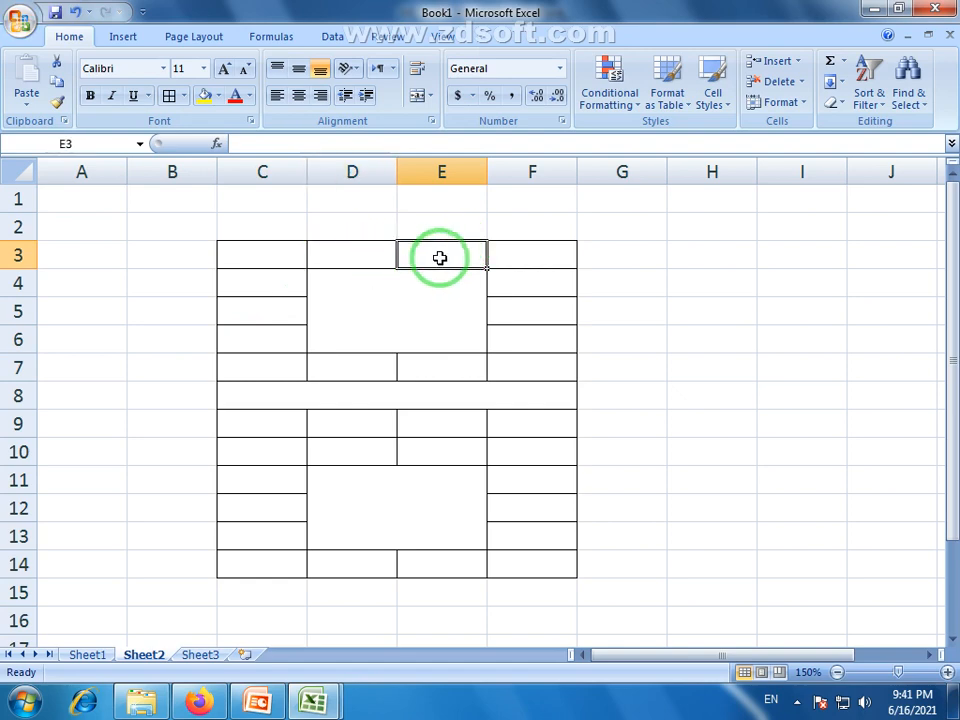
{"action": "left_click", "coordinate": [353, 252]}
{"action": "left_click", "coordinate": [430, 260]}
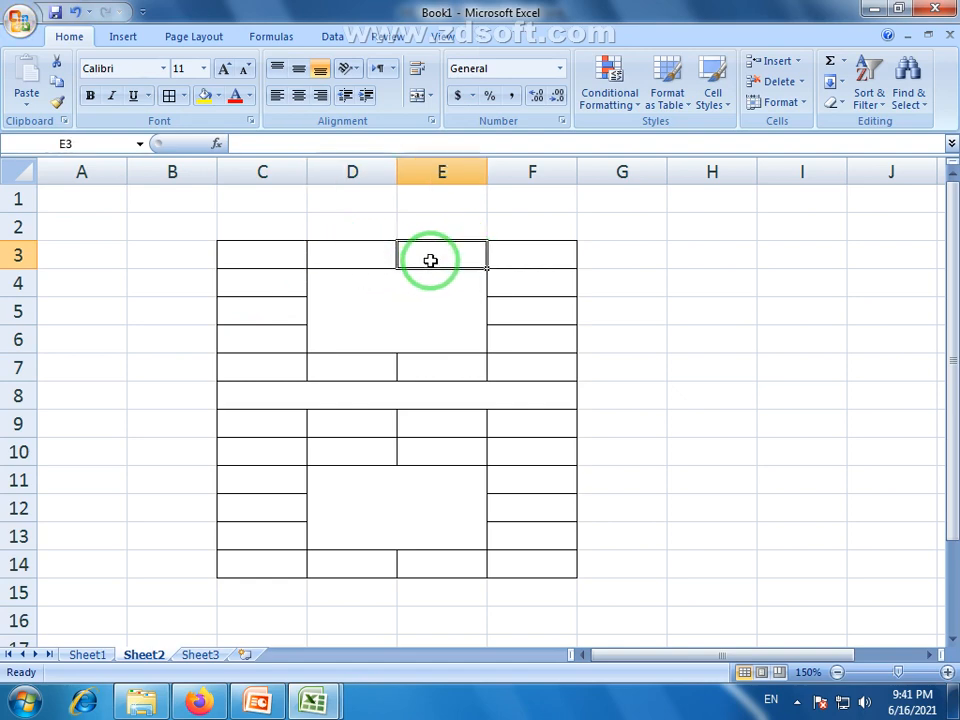
- Review the available merge options for D3:E3 without applying any, and select C3:D3
{"action": "left_click_drag", "start_coordinate": [362, 252], "coordinate": [436, 252]}
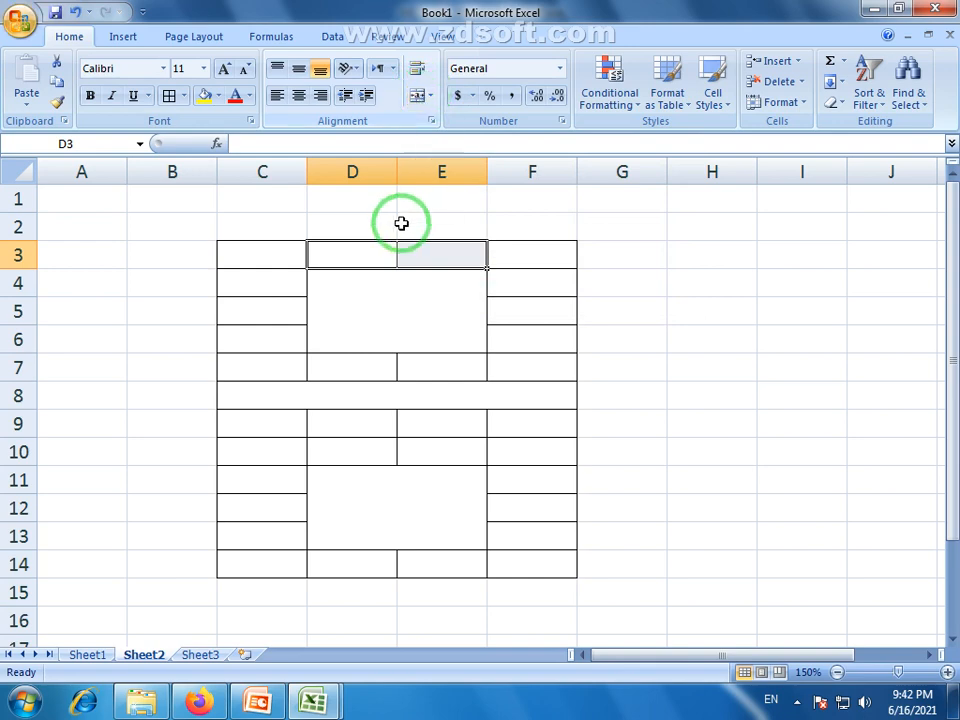
{"action": "left_click_drag", "start_coordinate": [369, 264], "coordinate": [422, 257]}
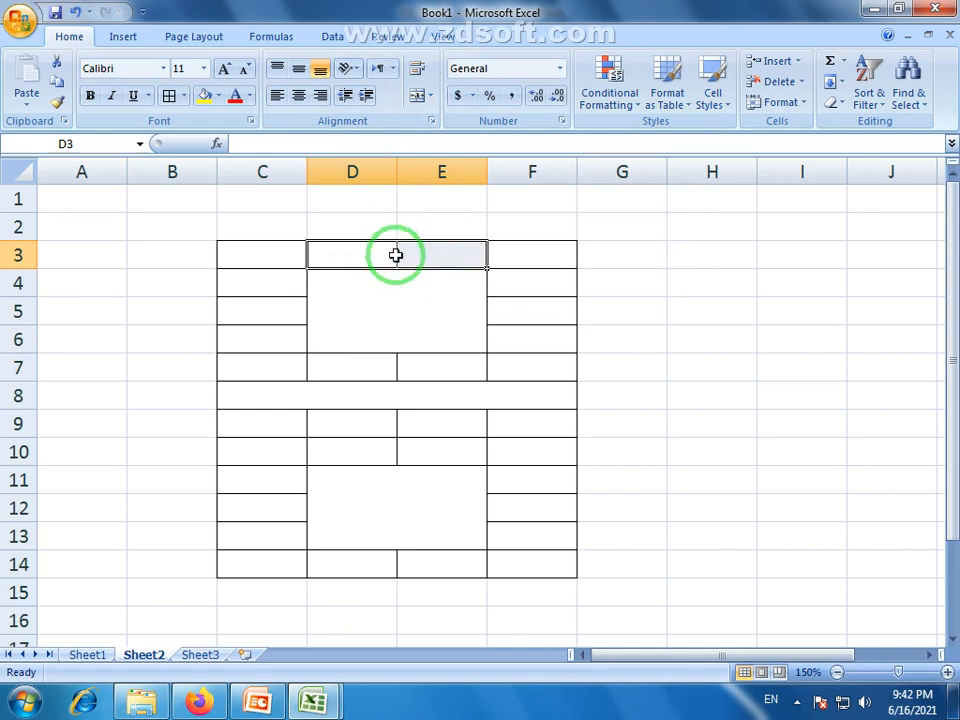
{"action": "left_click", "coordinate": [430, 97]}
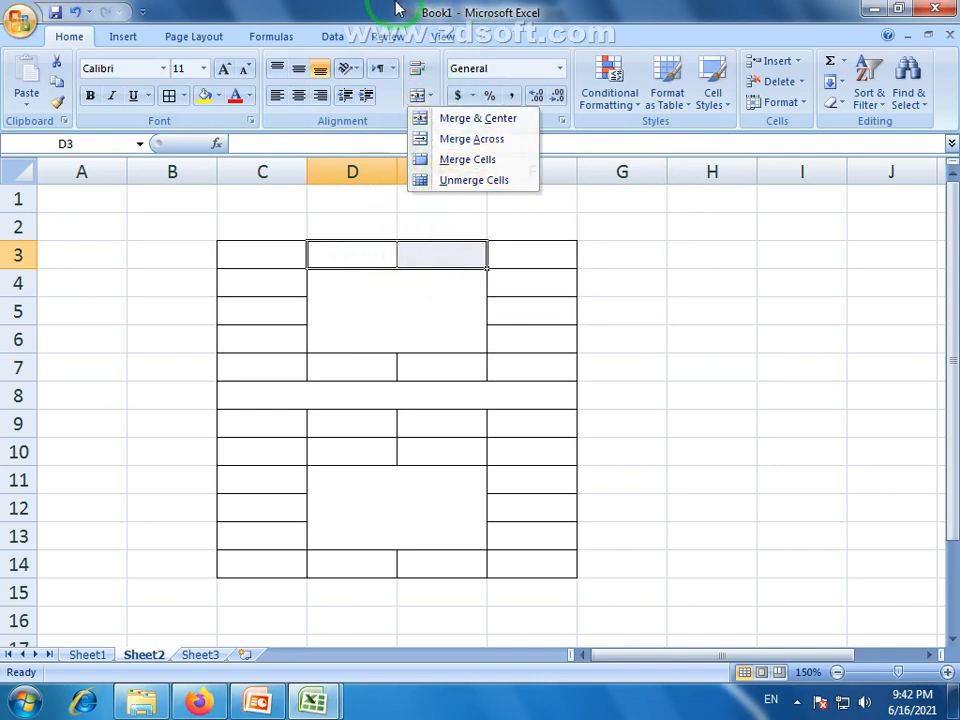
{"action": "left_click", "coordinate": [423, 135]}
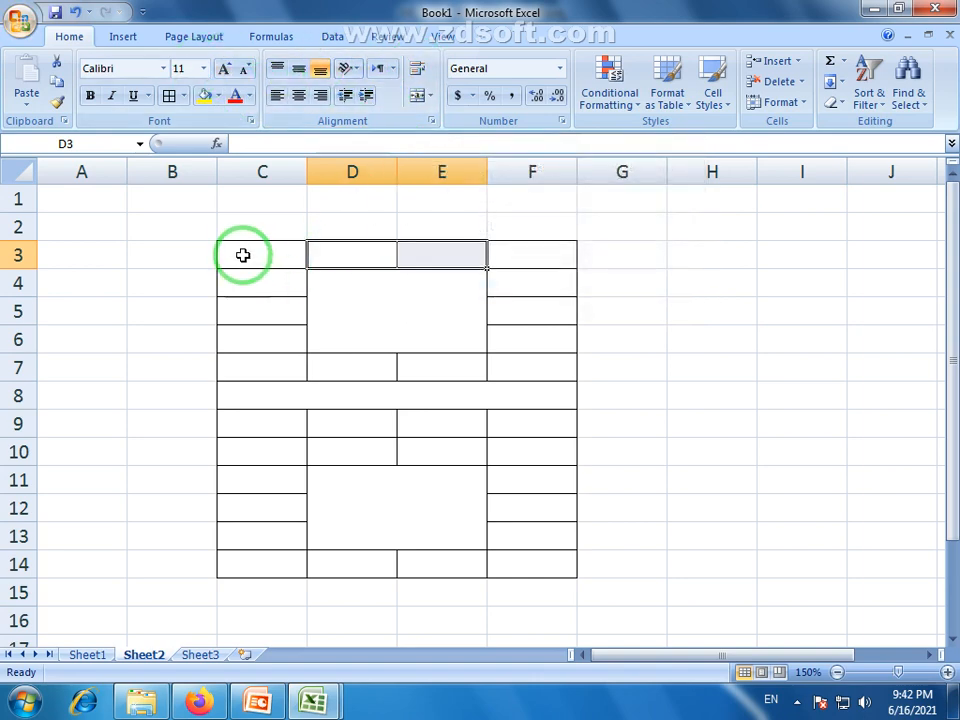
{"action": "left_click_drag", "start_coordinate": [242, 255], "coordinate": [362, 257]}
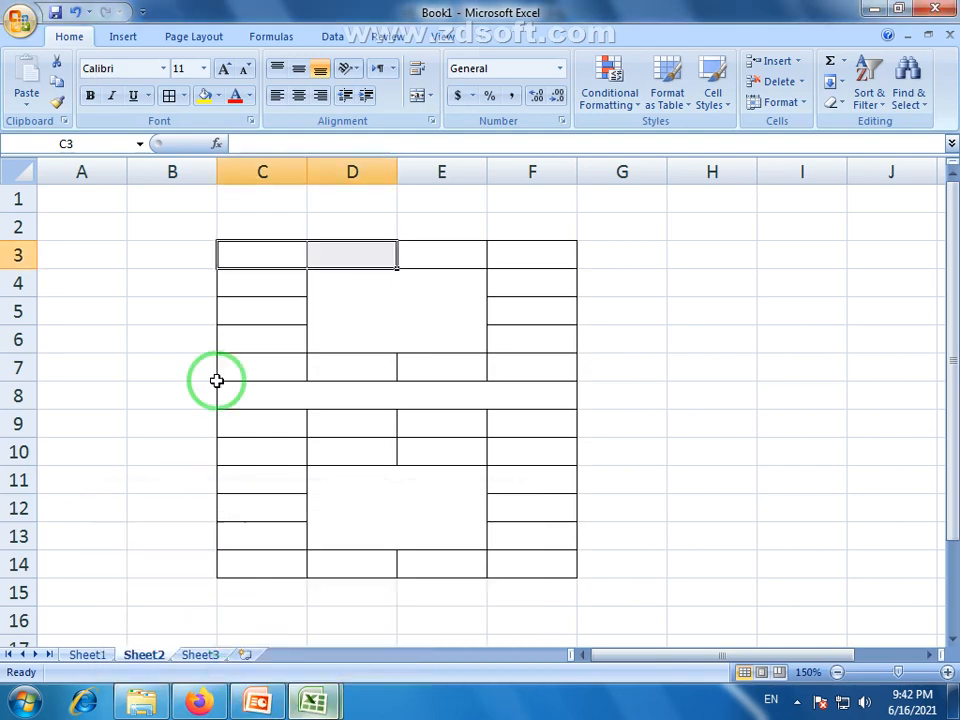
- Switch to the Excel Assinment workbook and narrow column B to roughly the width of its serial numbers
{"action": "mouse_move", "coordinate": [320, 700]}
{"action": "left_click", "coordinate": [378, 648]}
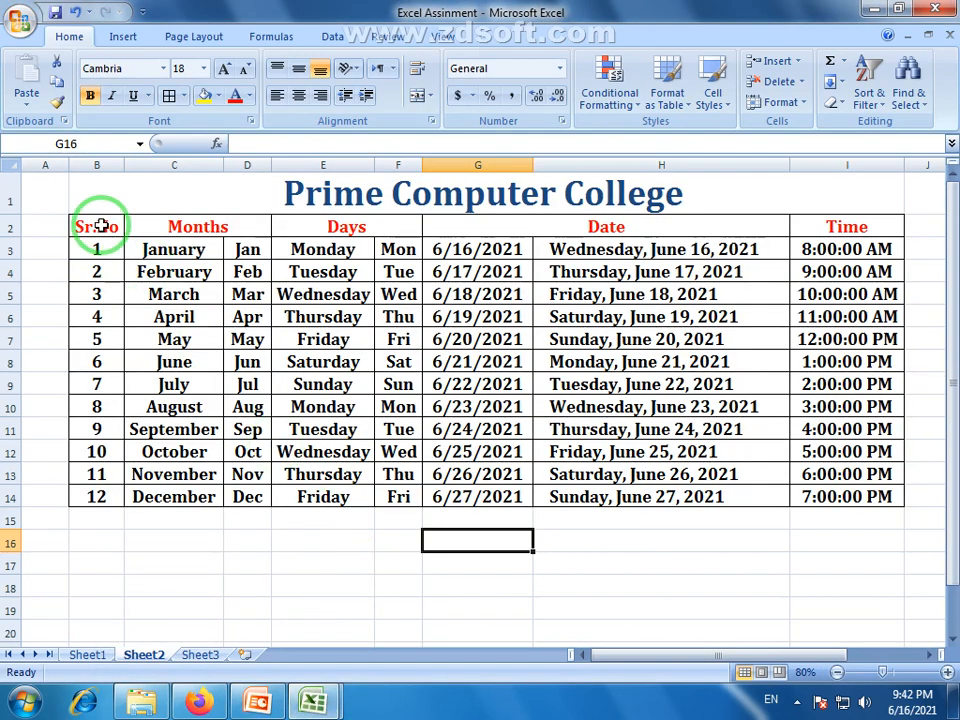
{"action": "left_click_drag", "start_coordinate": [101, 224], "coordinate": [96, 493]}
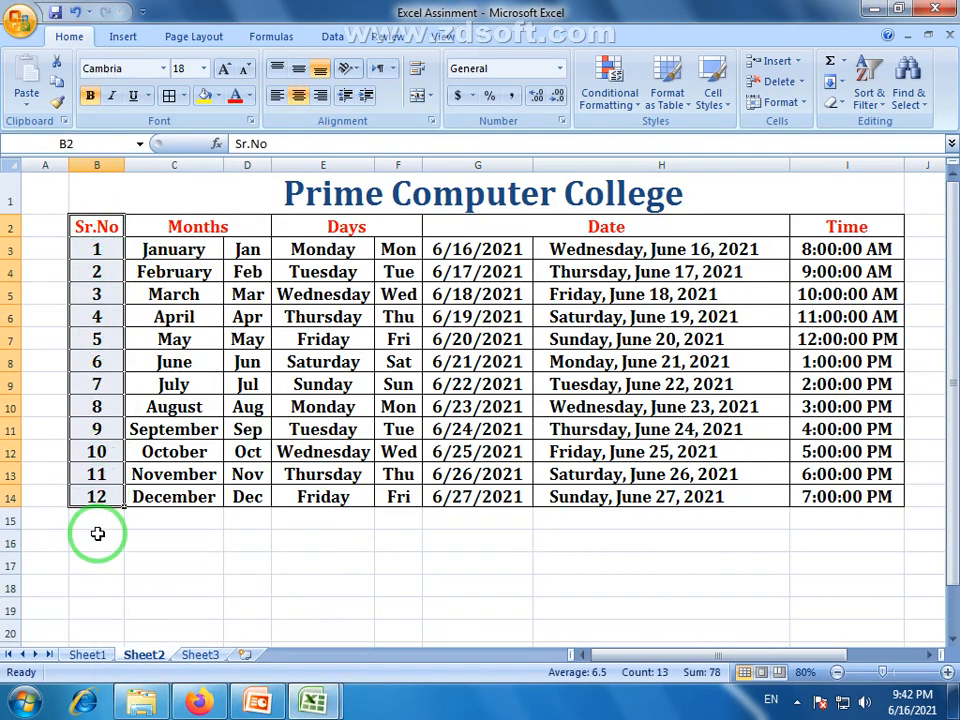
{"action": "left_click", "coordinate": [98, 540]}
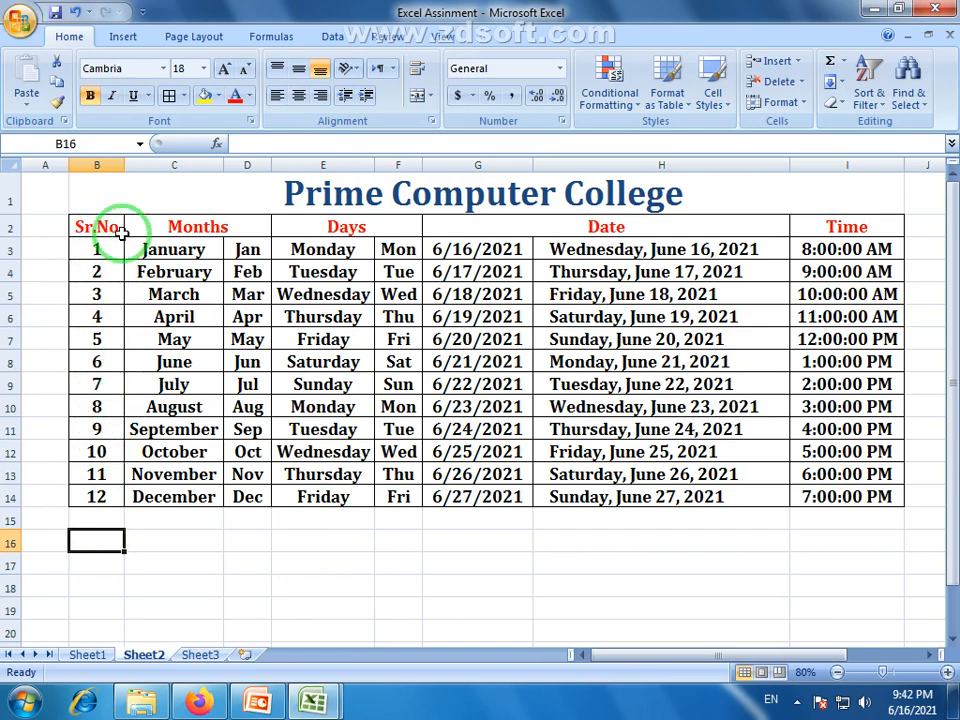
{"action": "left_click_drag", "start_coordinate": [122, 164], "coordinate": [100, 164]}
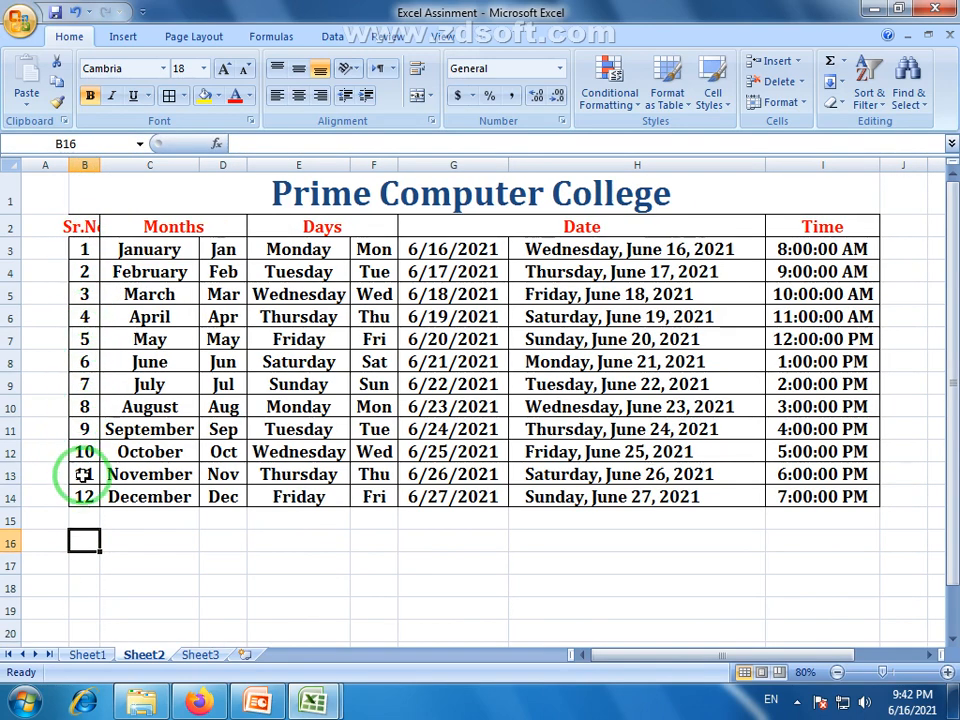
- Wrap the text of the Sr.No heading in cell B2 onto two lines
{"action": "left_click", "coordinate": [92, 226]}
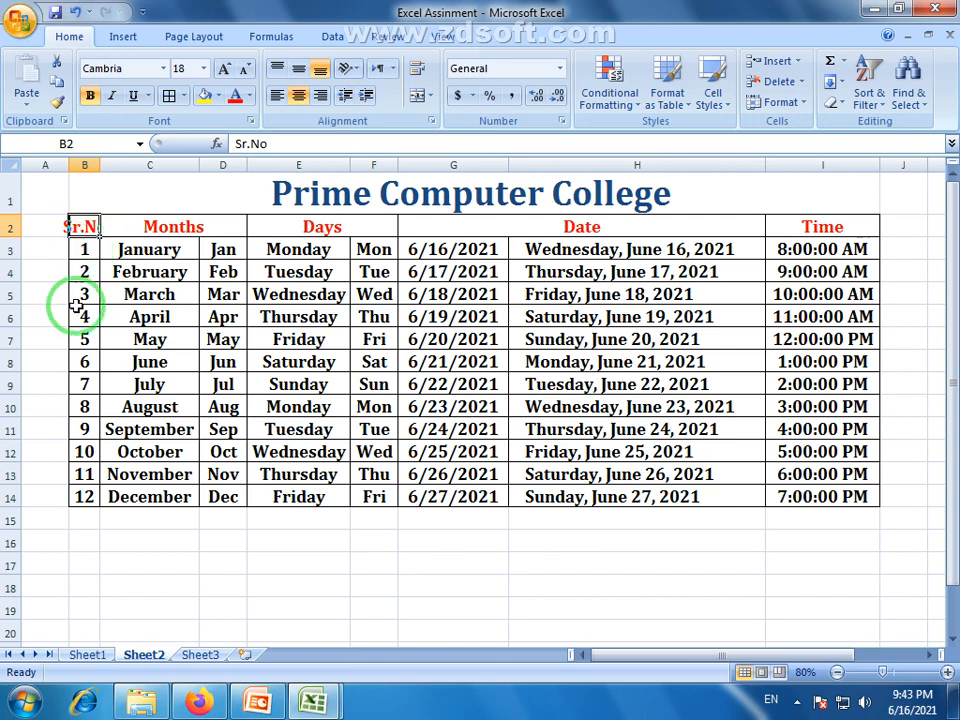
{"action": "double_click", "coordinate": [84, 227]}
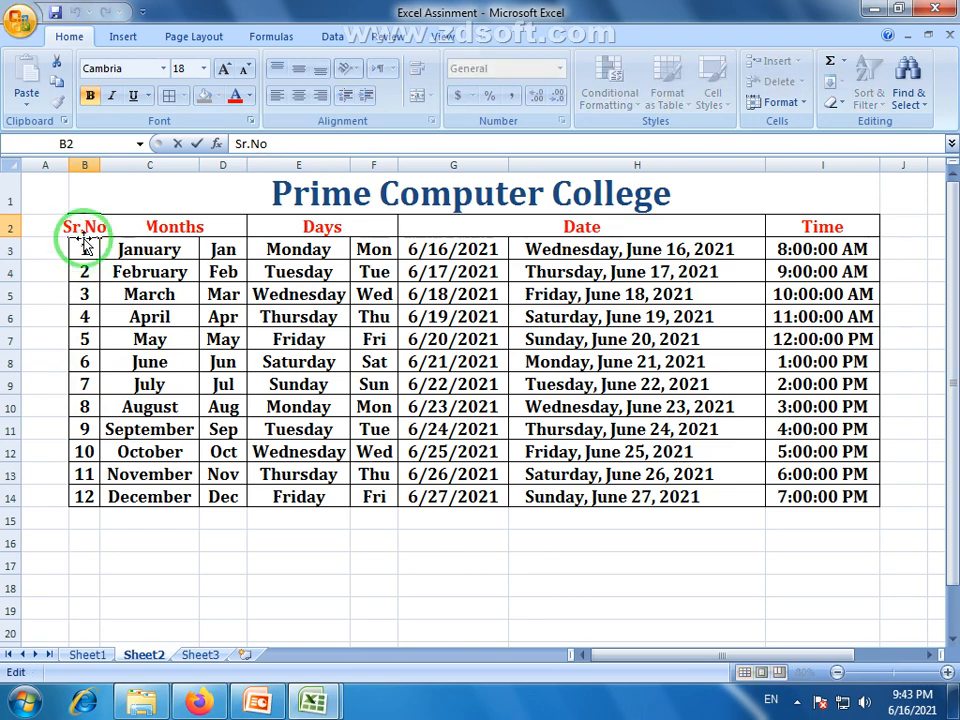
{"action": "left_click", "coordinate": [85, 246]}
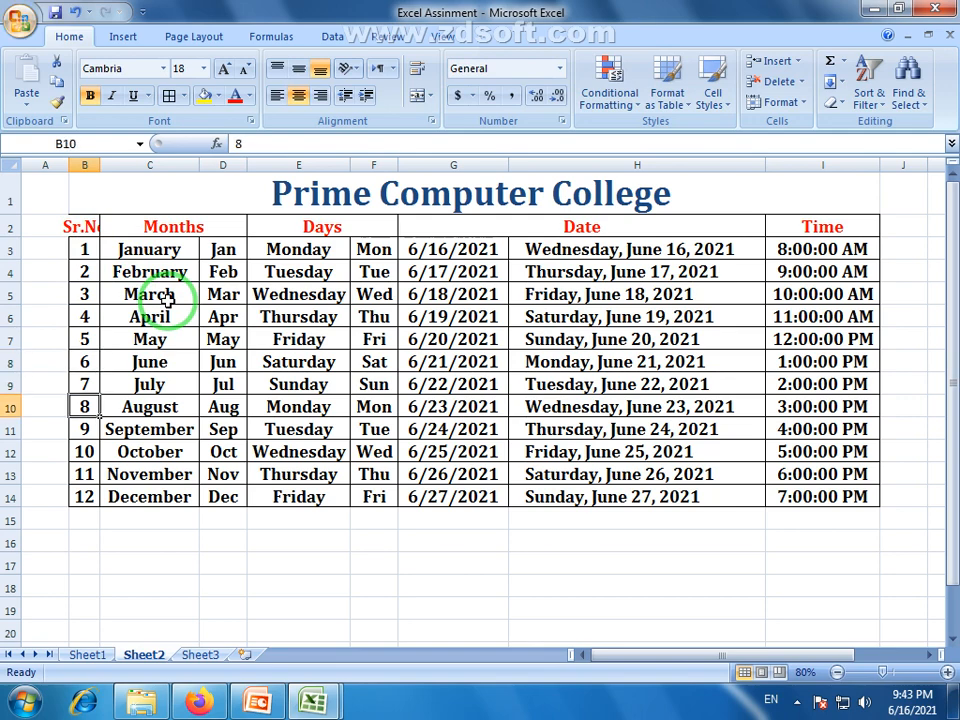
{"action": "left_click", "coordinate": [88, 228]}
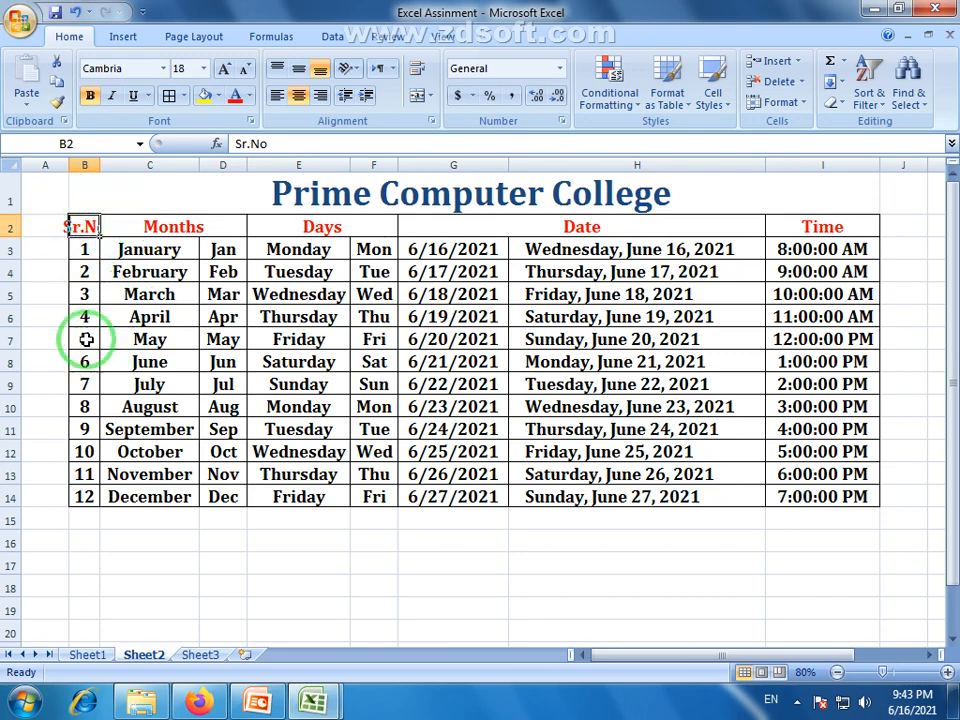
{"action": "left_click", "coordinate": [418, 70]}
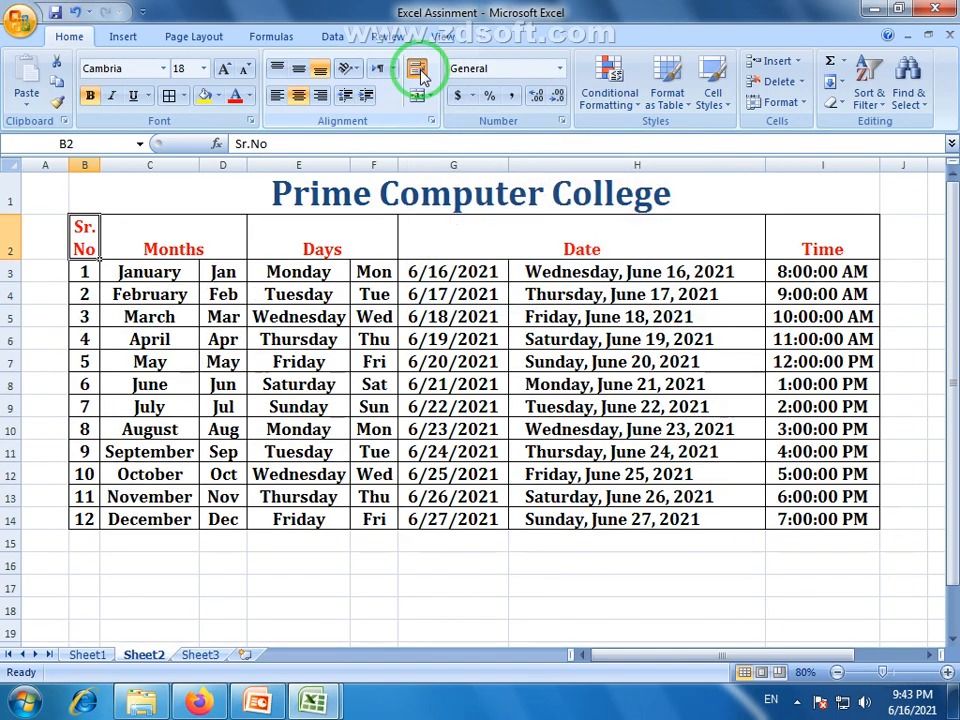
{"action": "left_click", "coordinate": [89, 293]}
{"action": "left_click", "coordinate": [86, 230]}
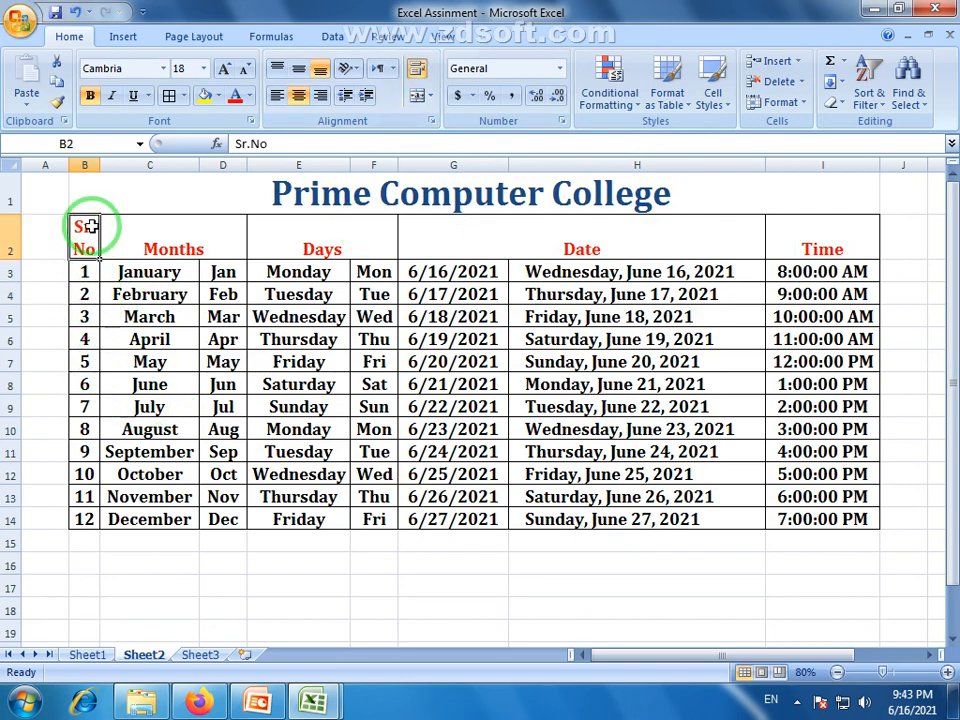
{"action": "left_click", "coordinate": [93, 455]}
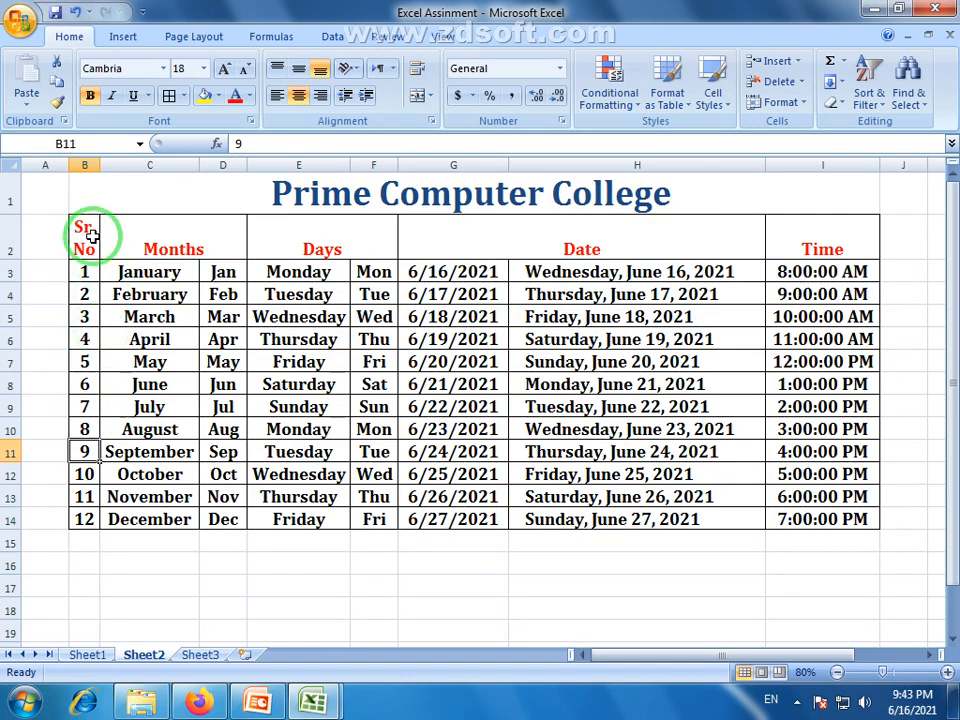
{"action": "left_click_drag", "start_coordinate": [86, 231], "coordinate": [97, 519]}
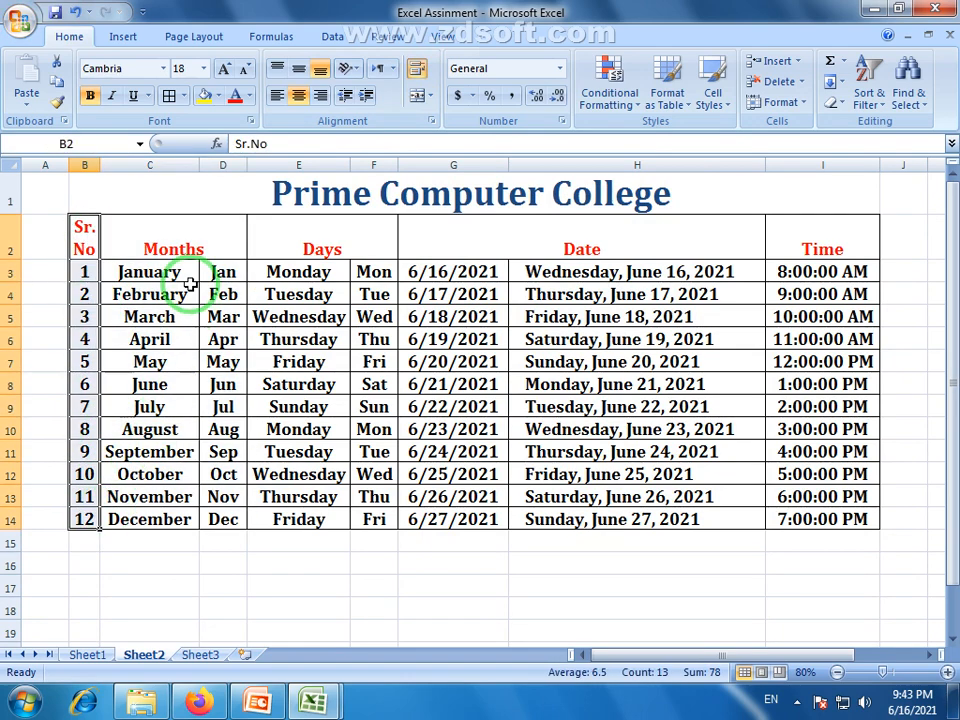
- Vertically middle-align the Months, Days, Date and Time headings in row 2
{"action": "left_click", "coordinate": [189, 242]}
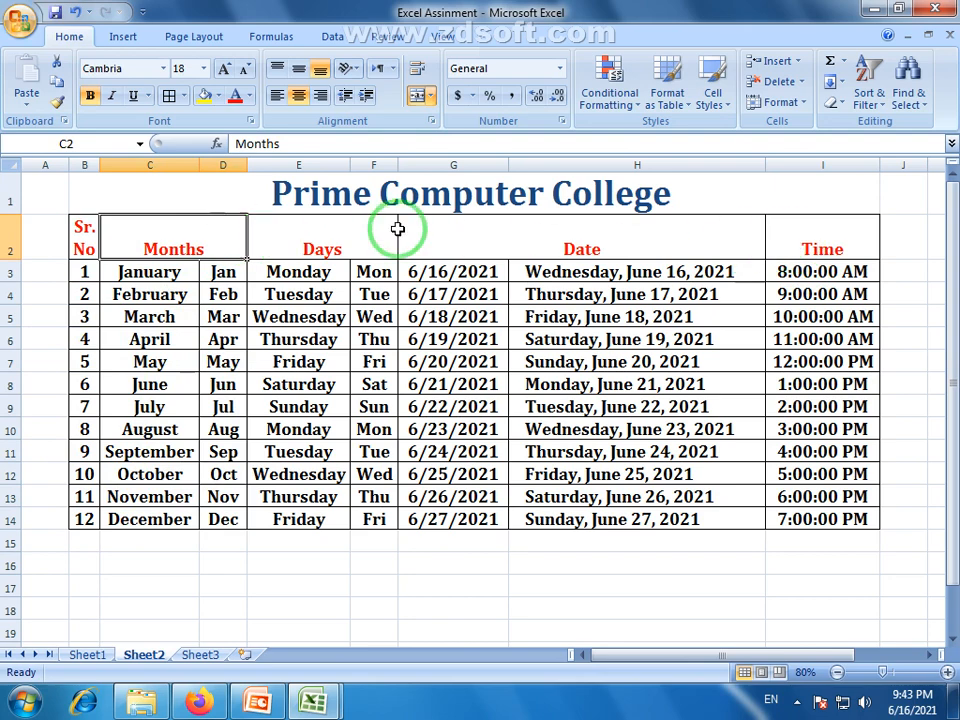
{"action": "left_click_drag", "start_coordinate": [116, 236], "coordinate": [784, 238]}
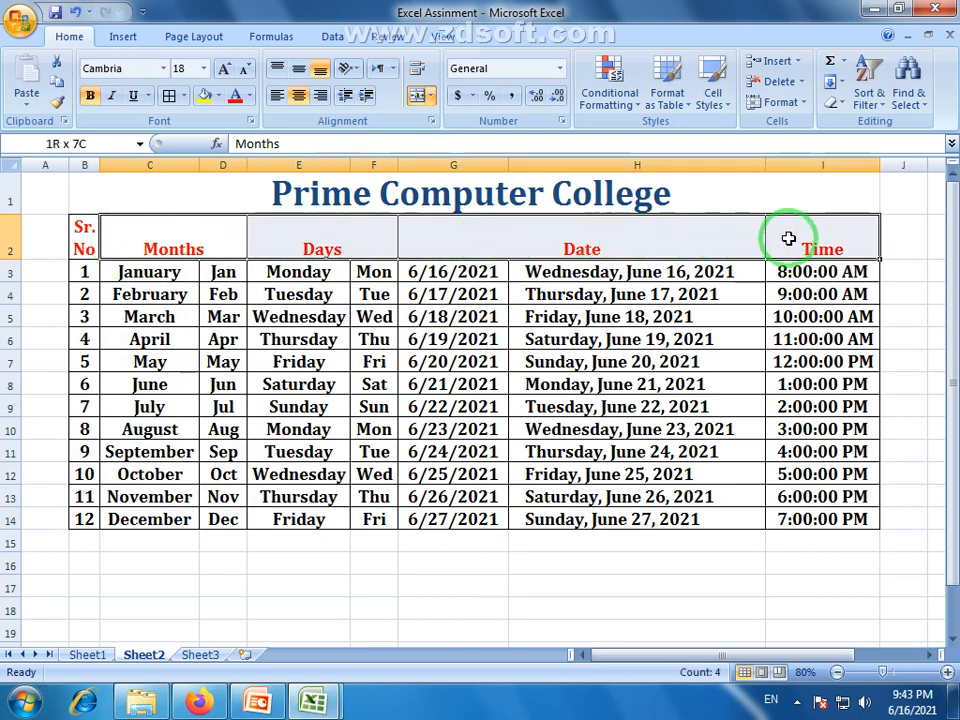
{"action": "left_click", "coordinate": [298, 68]}
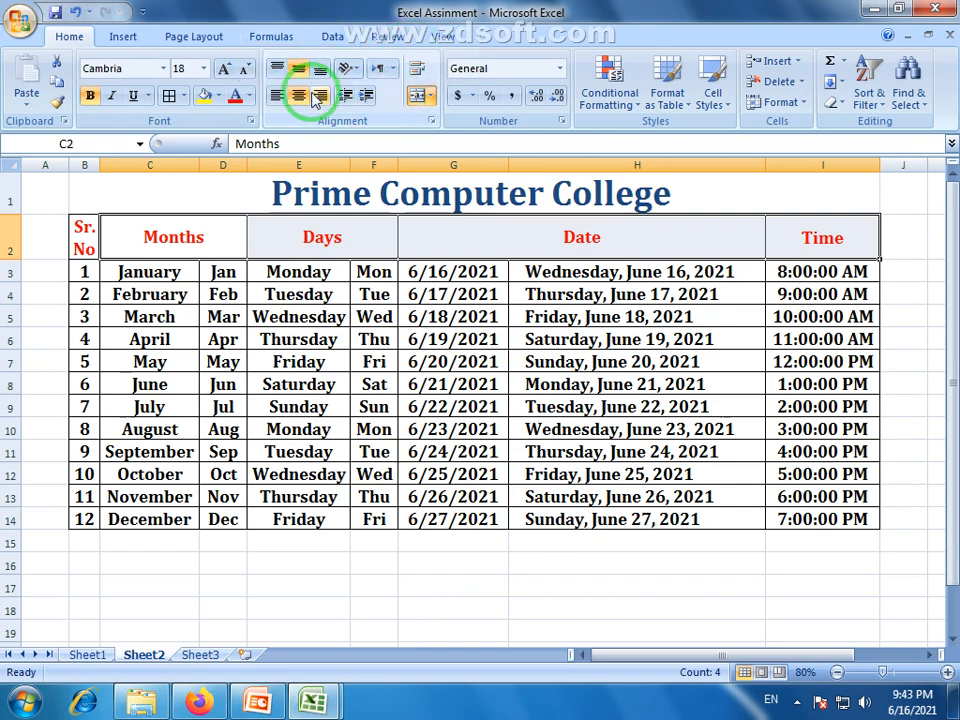
{"action": "left_click", "coordinate": [463, 625]}
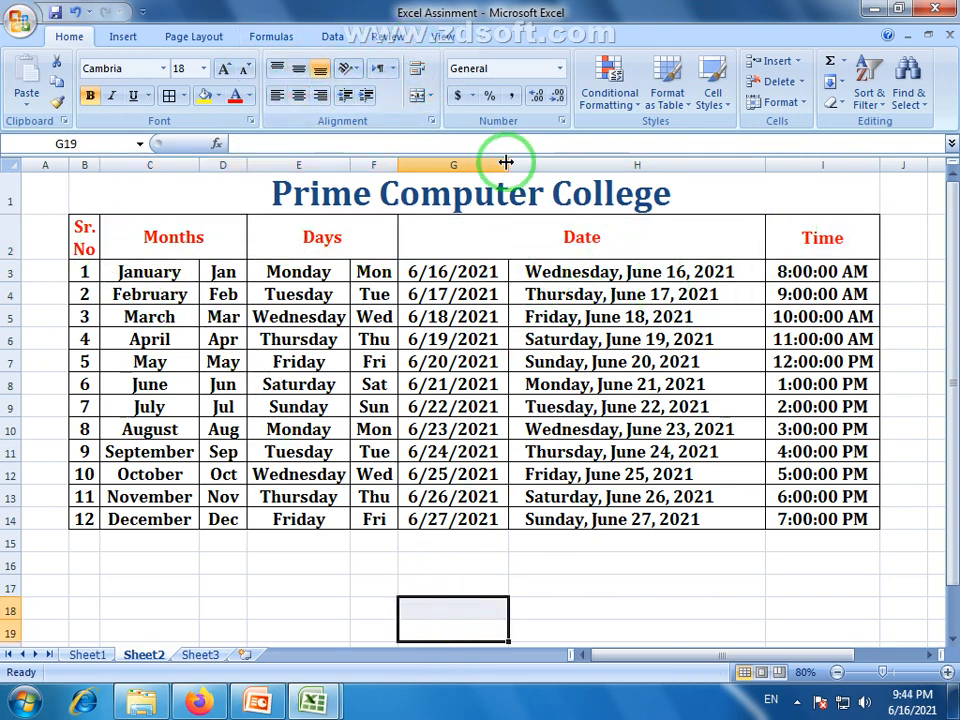
- Narrow column G slightly and review the available number formats without applying any
{"action": "left_click_drag", "start_coordinate": [507, 162], "coordinate": [503, 162]}
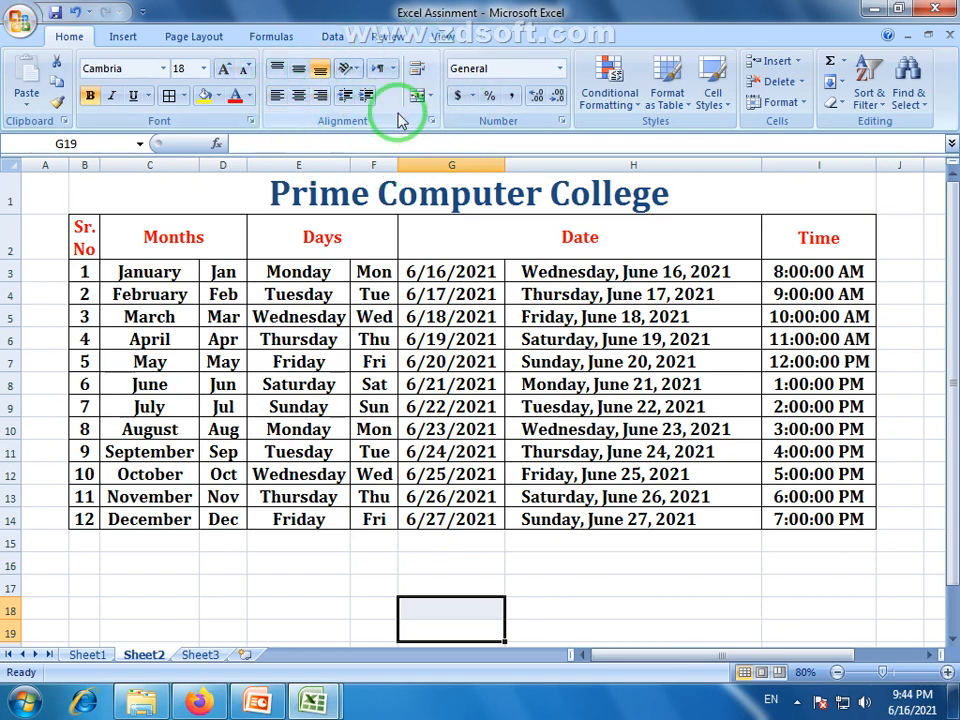
{"action": "left_click", "coordinate": [560, 69]}
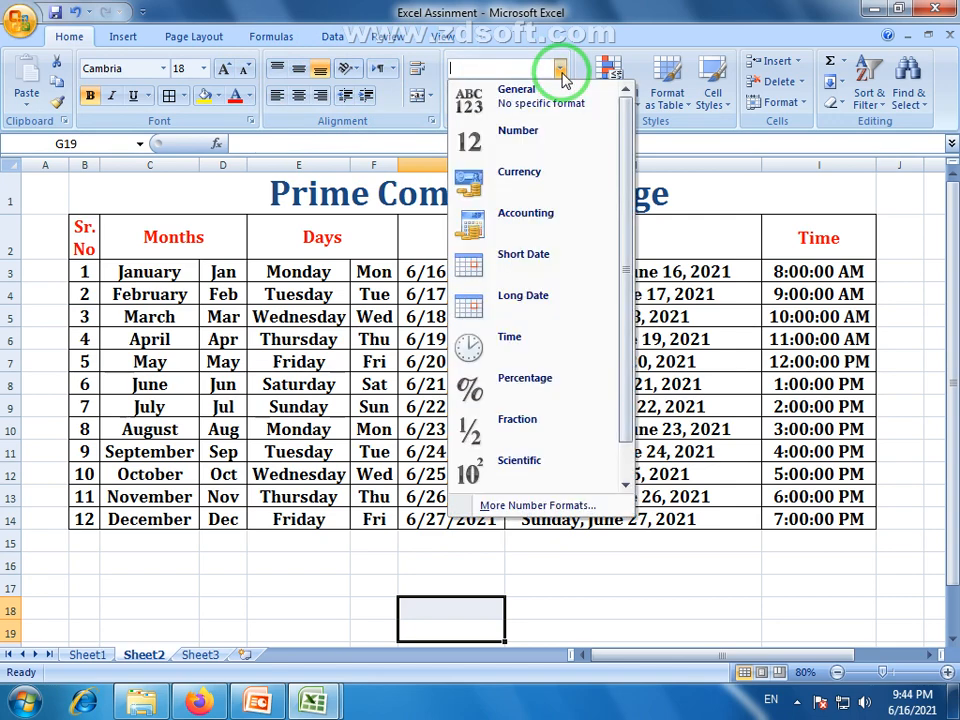
{"action": "left_click", "coordinate": [560, 69]}
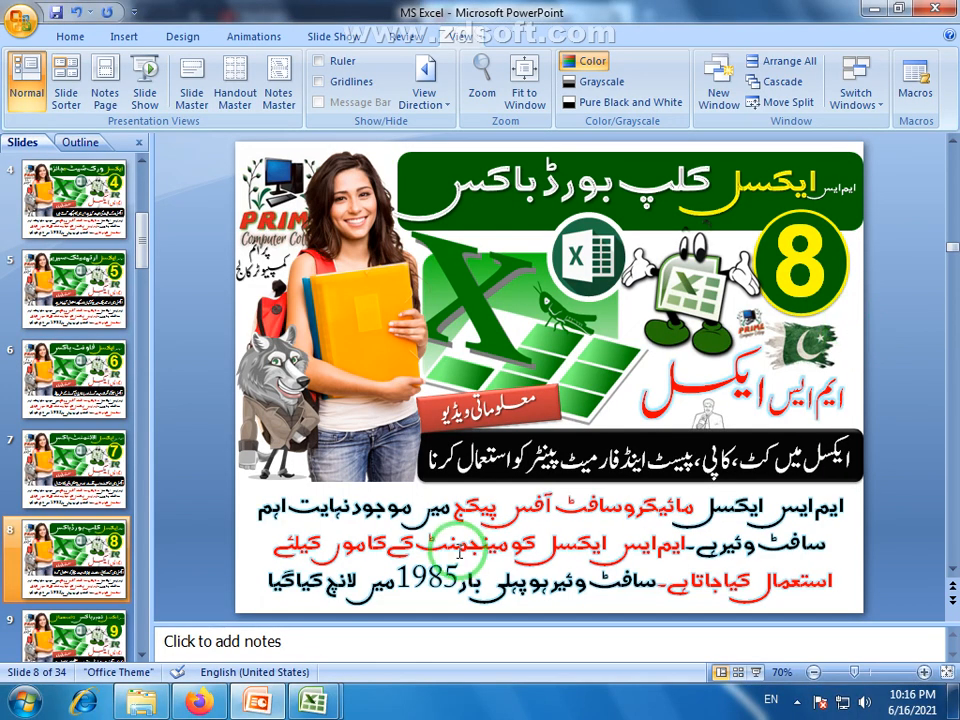
- Switch to the Book1 workbook and select the Pakistan cell C3 on Sheet1
{"action": "left_click", "coordinate": [313, 703]}
{"action": "left_click", "coordinate": [292, 505]}
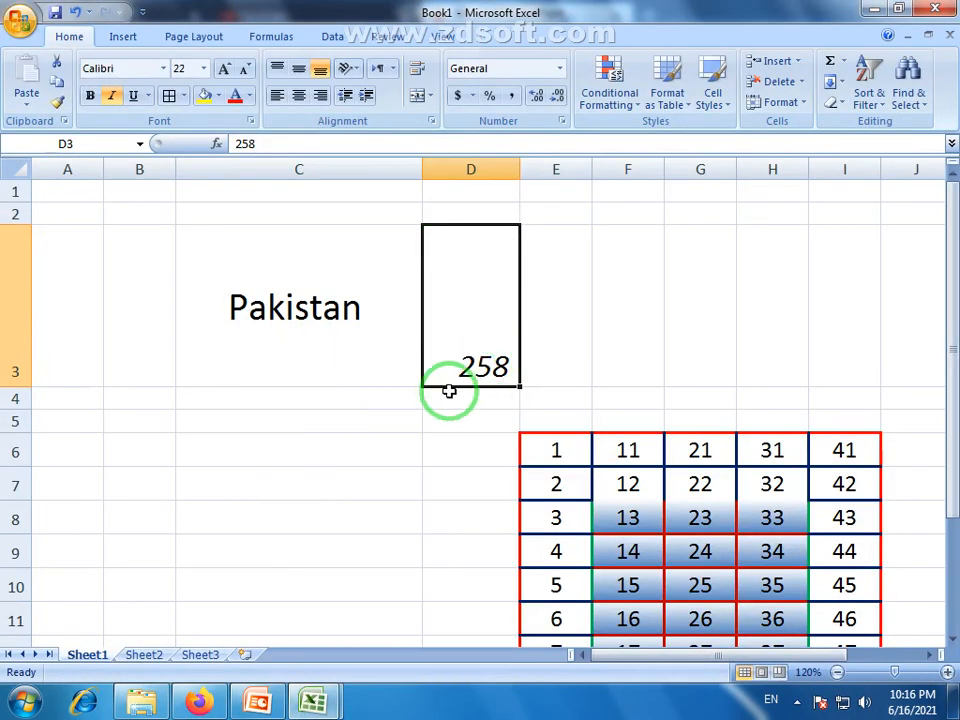
{"action": "left_click", "coordinate": [247, 340]}
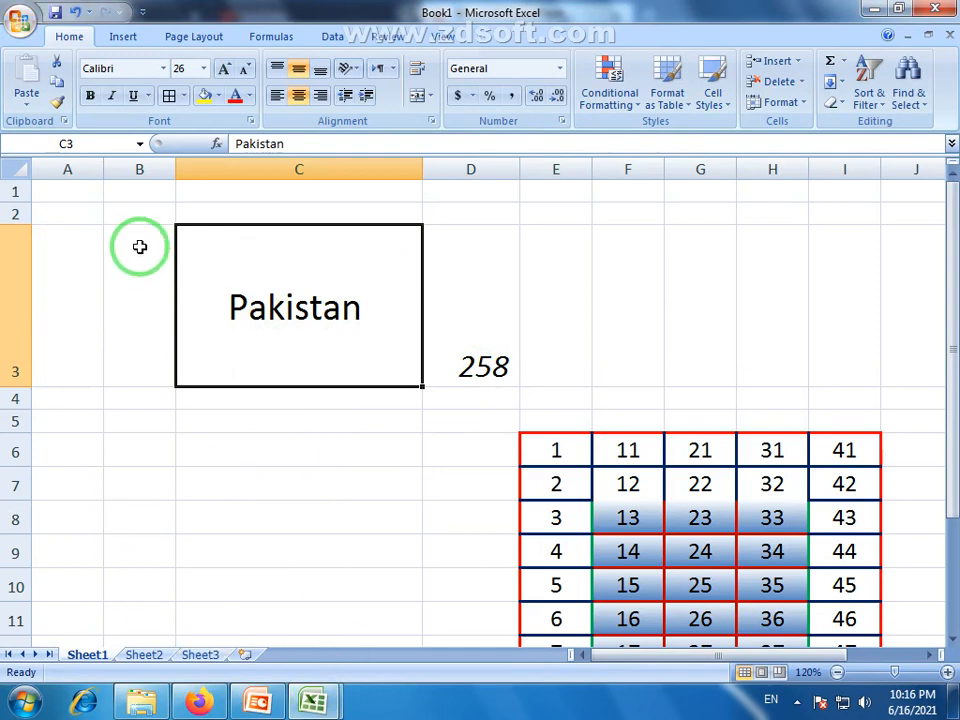
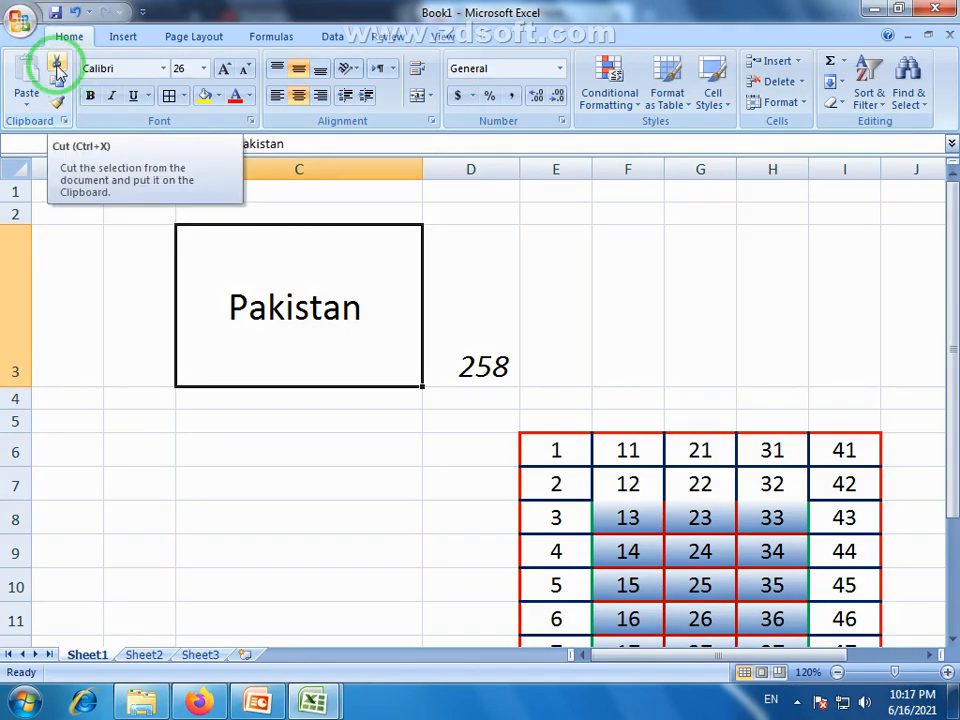
- Enter the values 456, 587 and 852 in cells C6:C8 of Sheet3
{"action": "left_click", "coordinate": [204, 654]}
{"action": "left_click", "coordinate": [330, 258]}
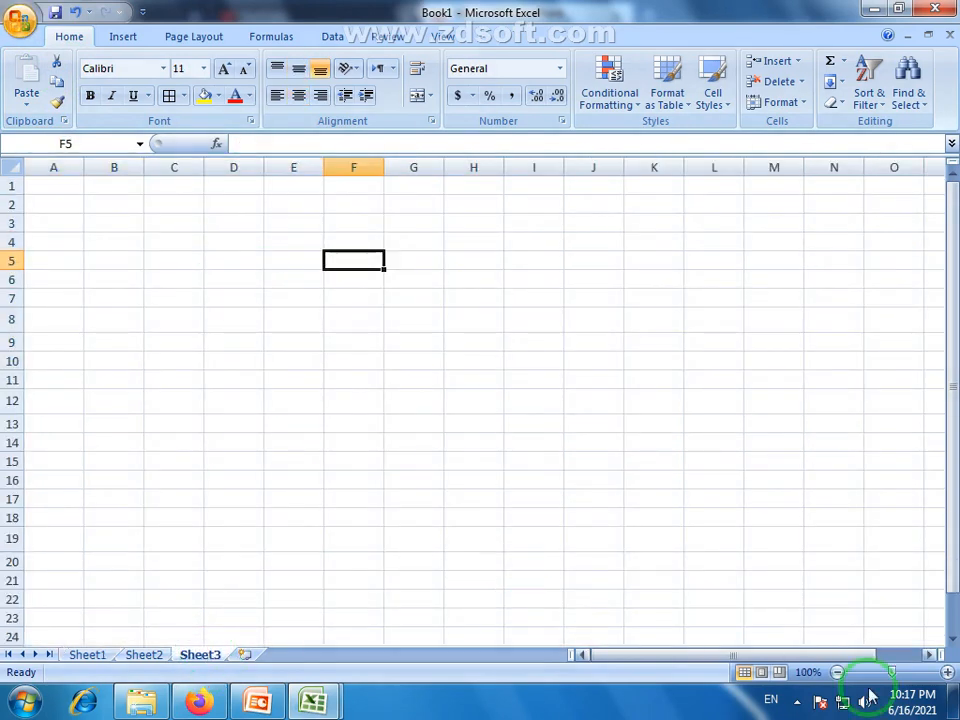
{"action": "left_click", "coordinate": [947, 672]}
{"action": "left_click", "coordinate": [947, 672]}
{"action": "left_click", "coordinate": [947, 672]}
{"action": "left_click", "coordinate": [947, 672]}
{"action": "left_click", "coordinate": [947, 672]}
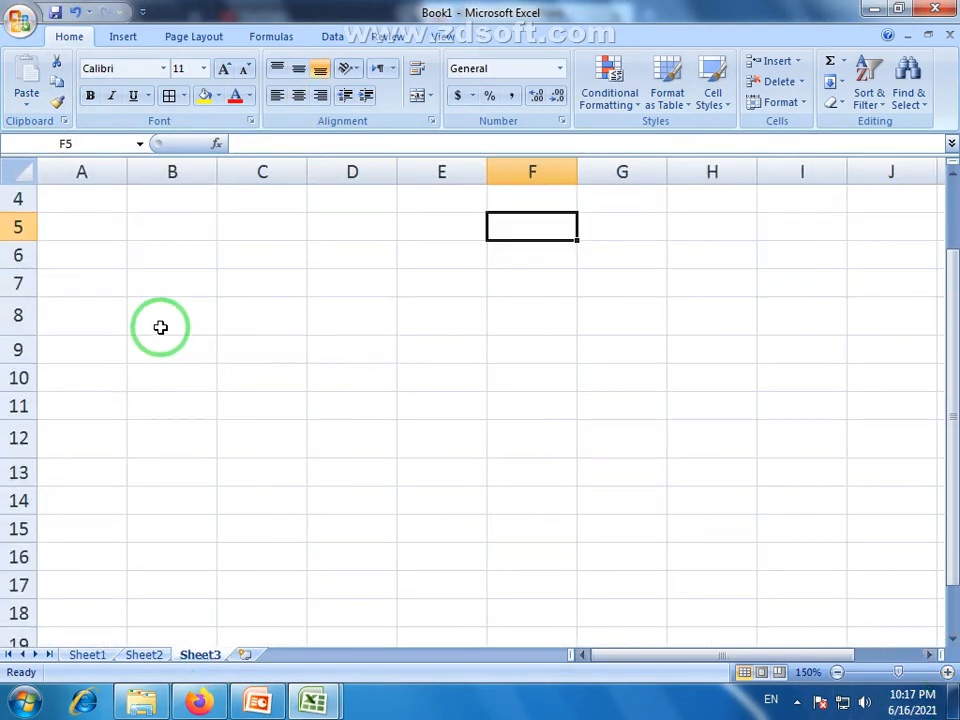
{"action": "left_click", "coordinate": [200, 256]}
{"action": "left_click", "coordinate": [258, 255]}
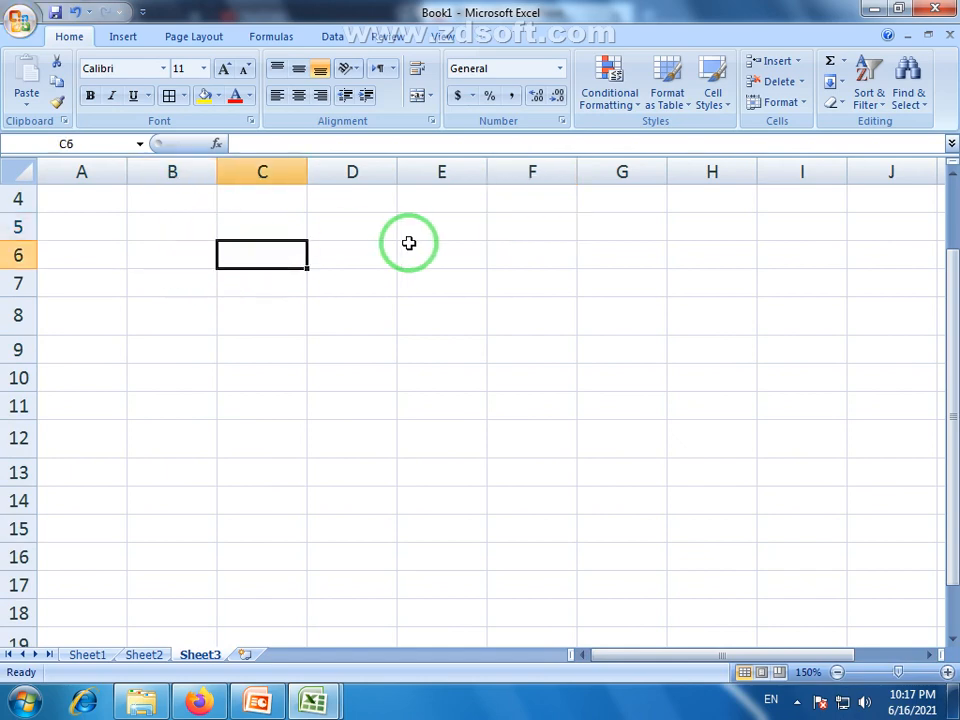
{"action": "type", "text": "456"}
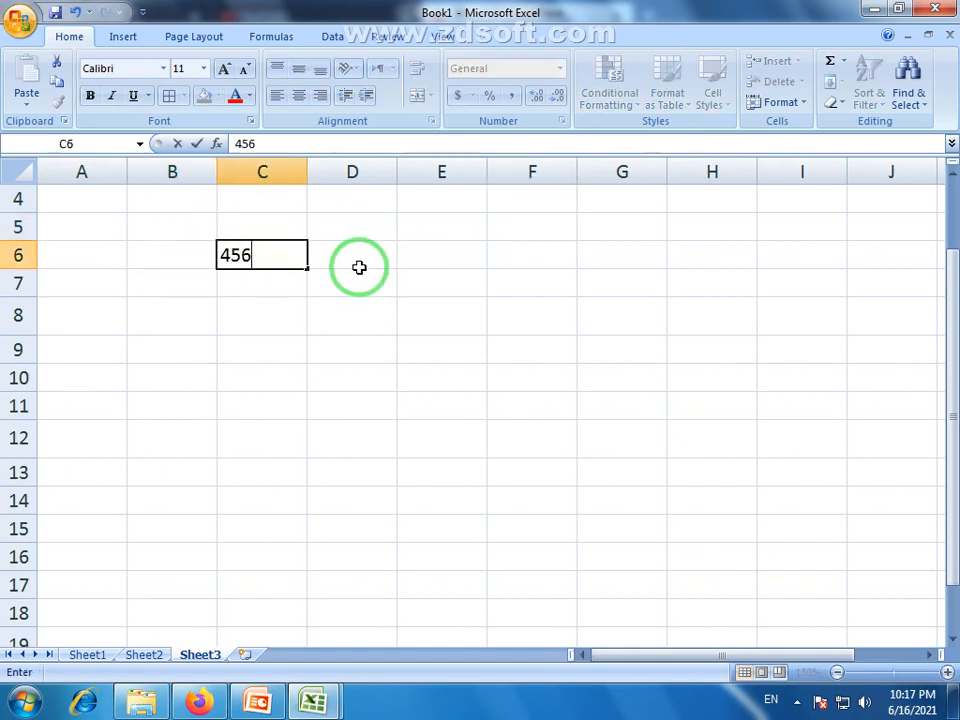
{"action": "key", "text": "Return"}
{"action": "type", "text": "587"}
{"action": "key", "text": "Return"}
{"action": "type", "text": "85"}
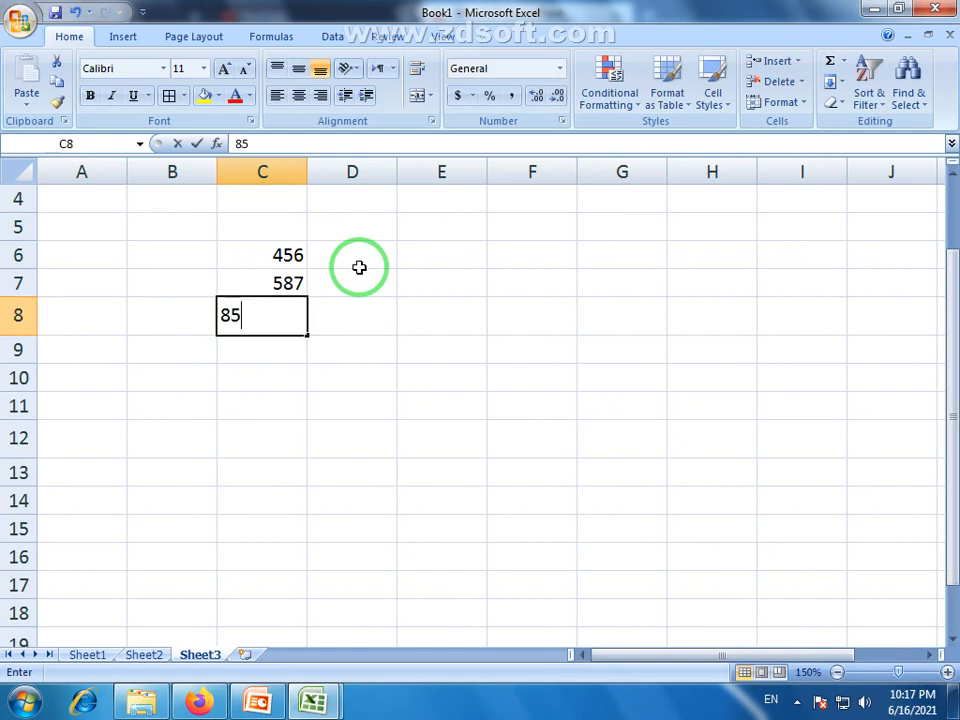
{"action": "type", "text": "2"}
{"action": "key", "text": "Return"}
{"action": "left_click", "coordinate": [338, 368]}
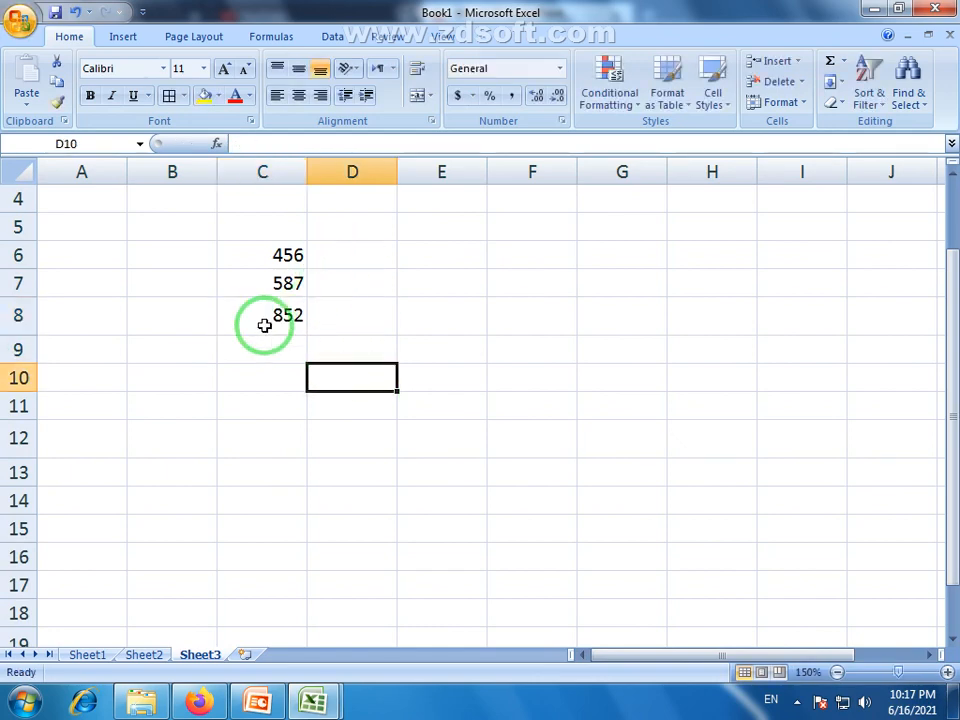
- Demonstrate selecting the values in C6:C8, an empty range in column E, and the longer range C6:C12
{"action": "left_click_drag", "start_coordinate": [272, 254], "coordinate": [265, 316]}
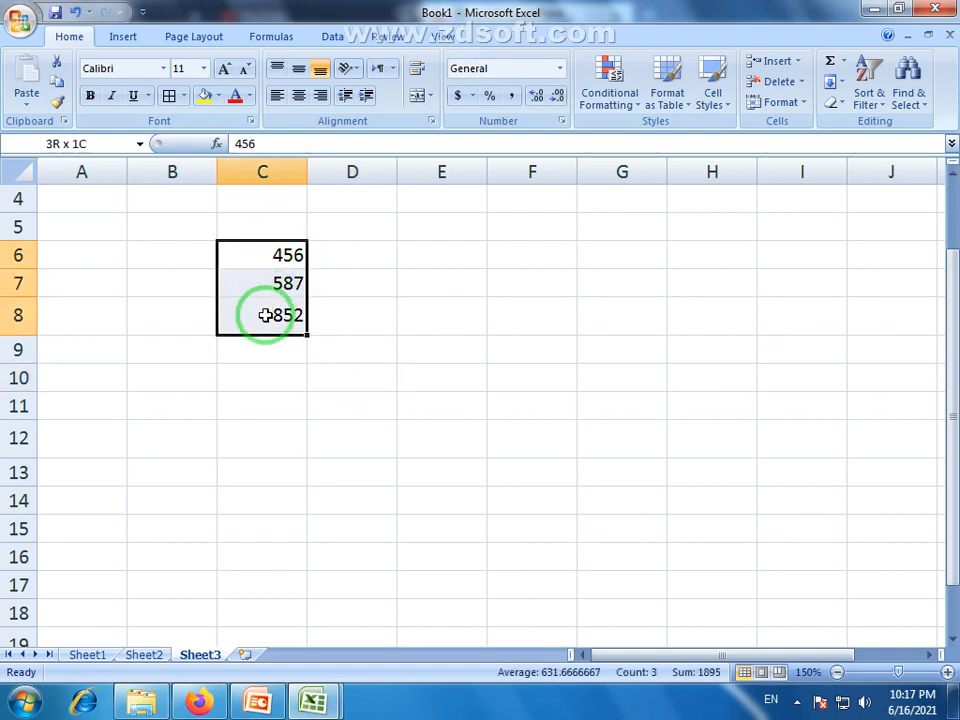
{"action": "left_click", "coordinate": [452, 326]}
{"action": "left_click", "coordinate": [435, 256]}
{"action": "left_click_drag", "start_coordinate": [435, 256], "coordinate": [429, 463]}
{"action": "left_click_drag", "start_coordinate": [289, 253], "coordinate": [290, 437]}
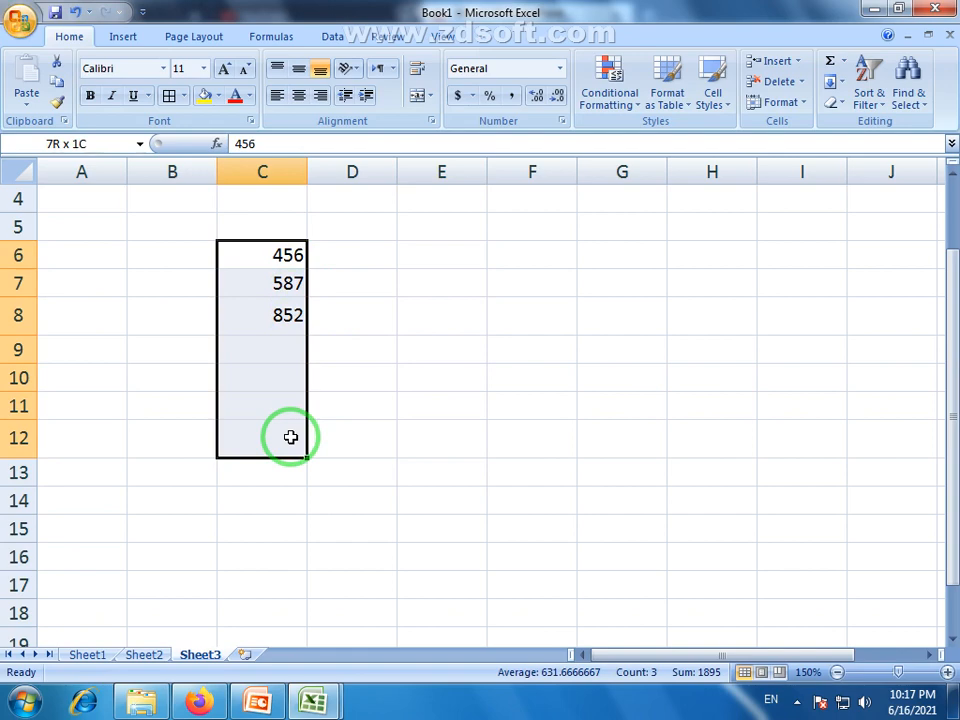
{"action": "left_click", "coordinate": [354, 386]}
{"action": "left_click_drag", "start_coordinate": [268, 253], "coordinate": [268, 317]}
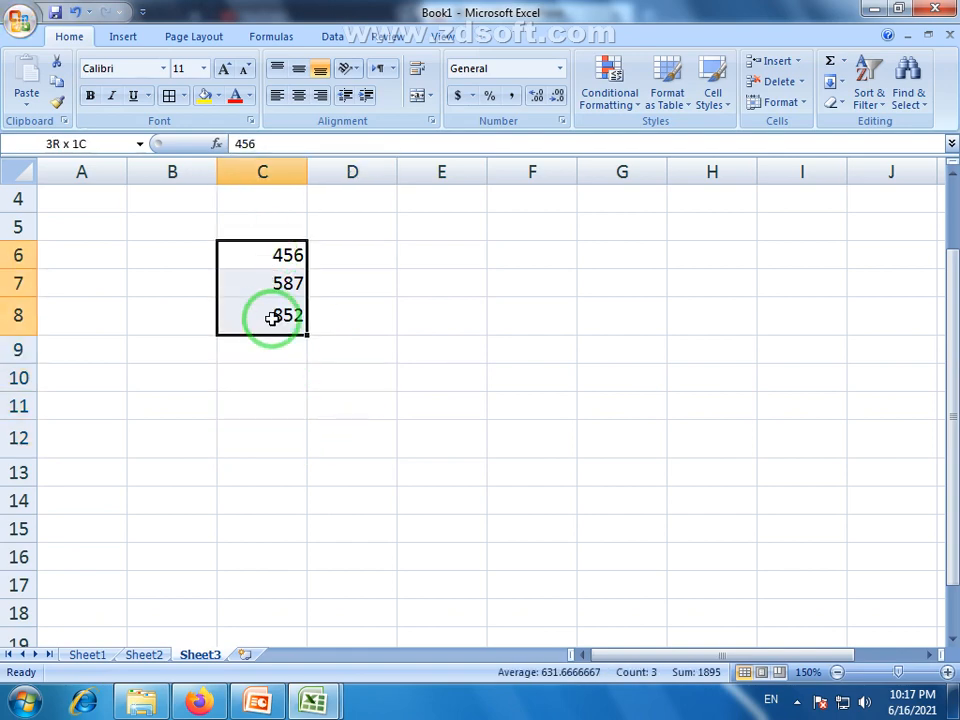
{"action": "left_click", "coordinate": [268, 397]}
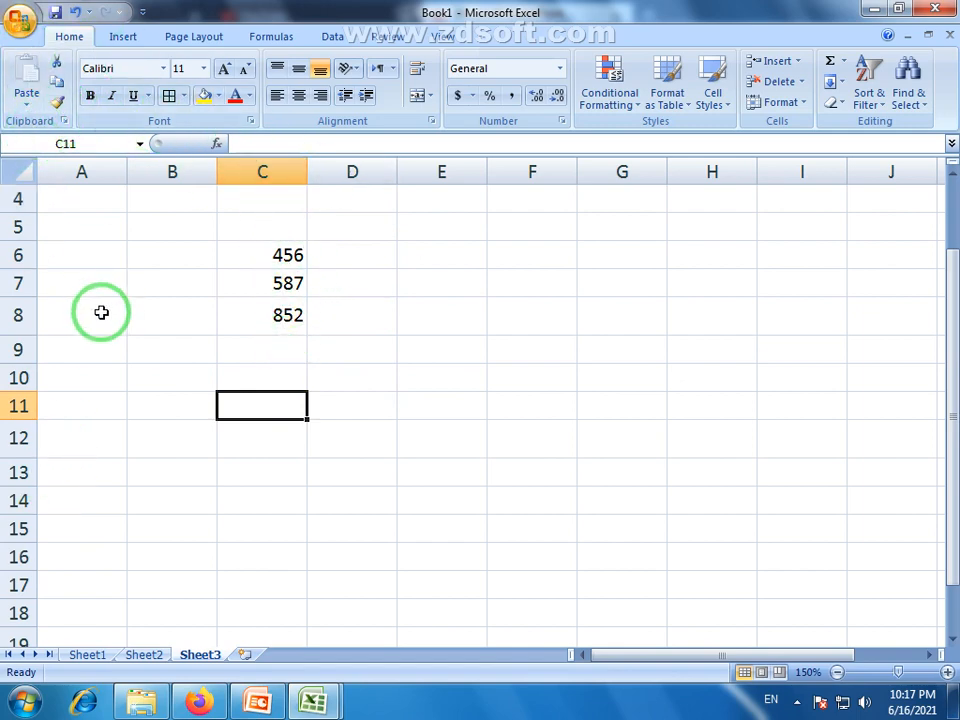
- Review the items stored on the Office clipboard and close it without pasting any
{"action": "left_click", "coordinate": [64, 121]}
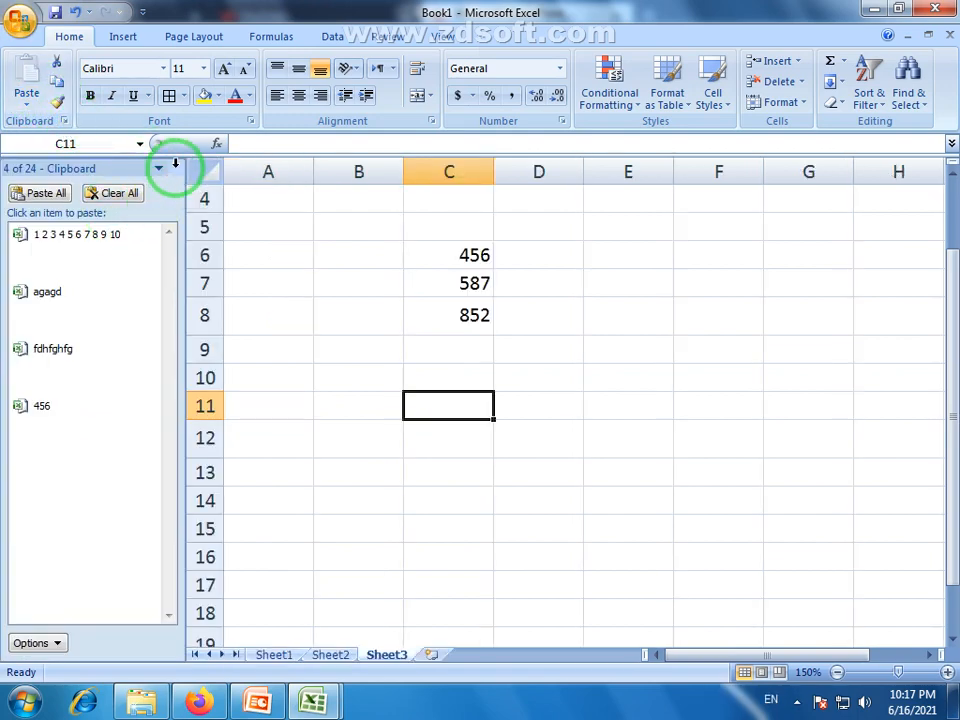
{"action": "left_click", "coordinate": [175, 170]}
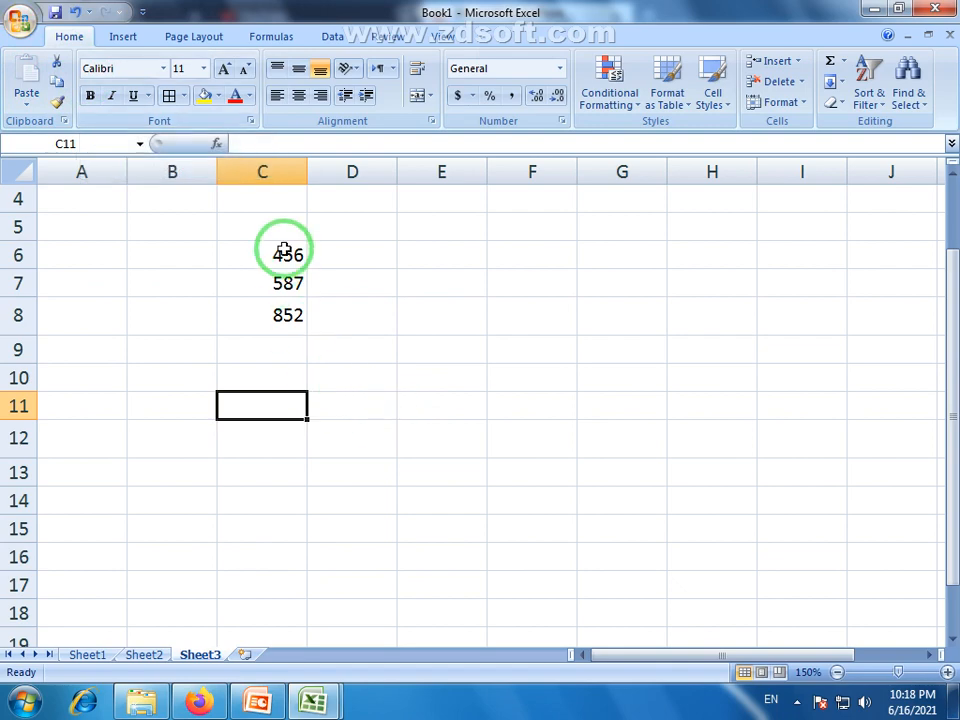
- Cut the values in C6:C8 and paste them starting at G9
{"action": "left_click_drag", "start_coordinate": [284, 253], "coordinate": [282, 322]}
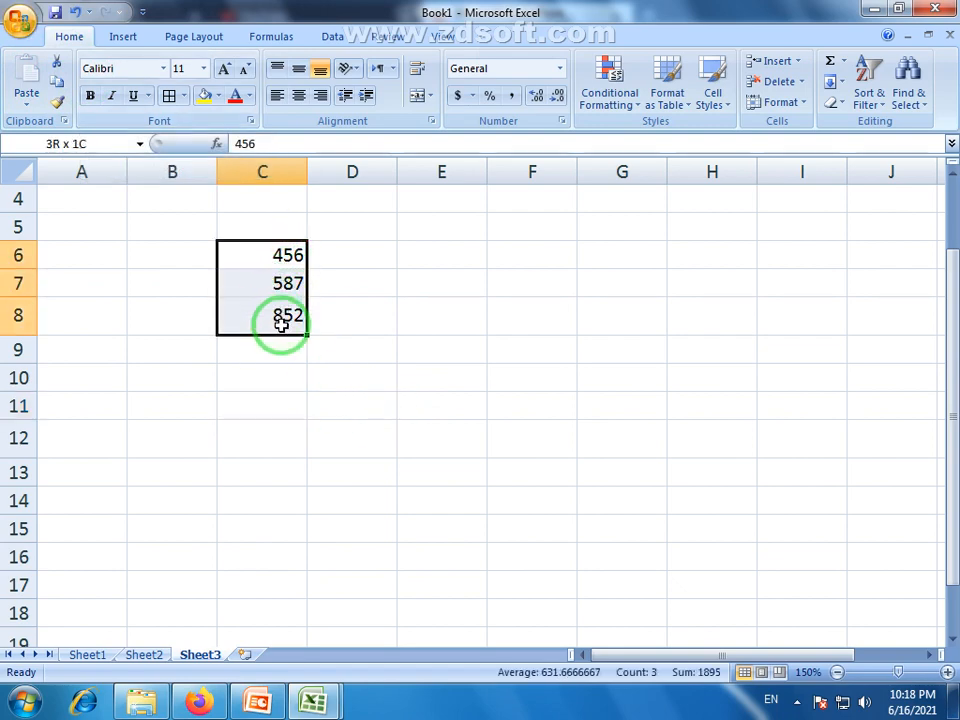
{"action": "left_click", "coordinate": [57, 66]}
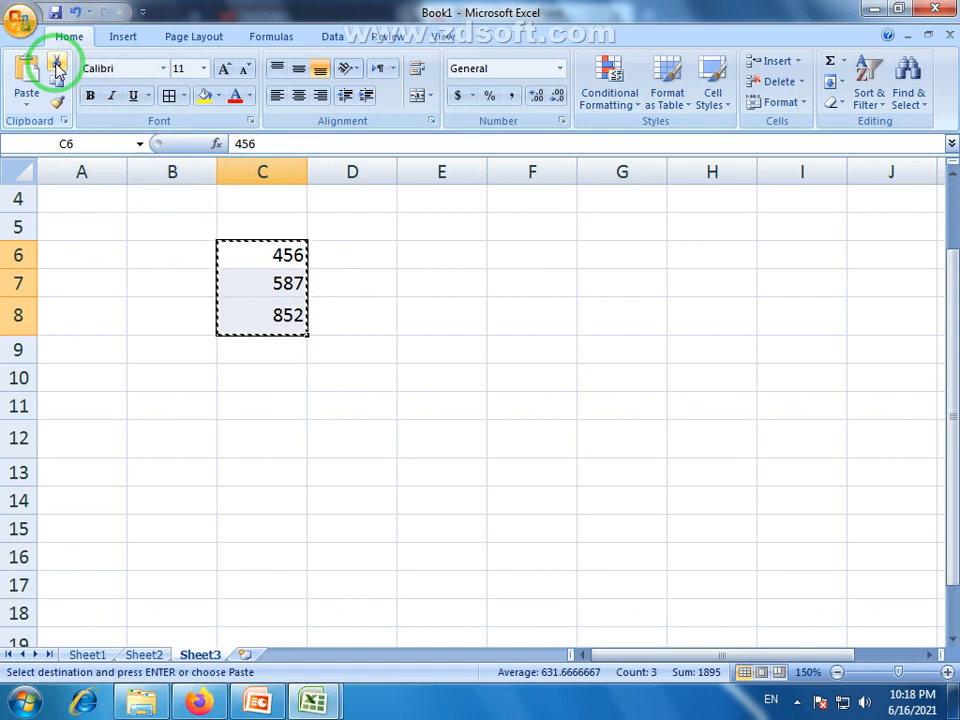
{"action": "left_click", "coordinate": [621, 352]}
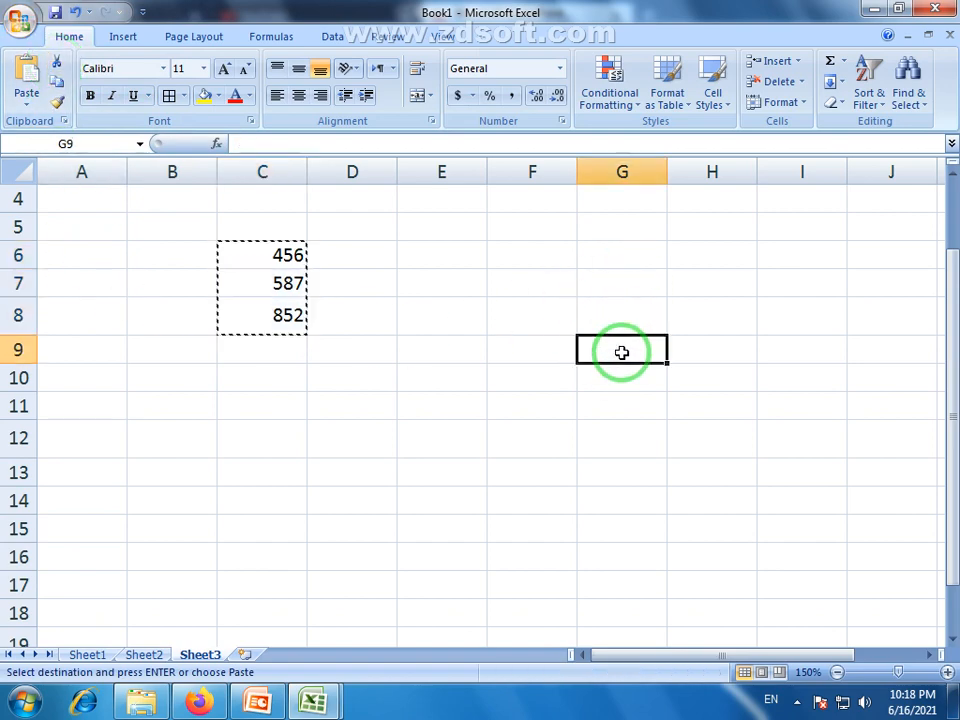
{"action": "left_click", "coordinate": [34, 84]}
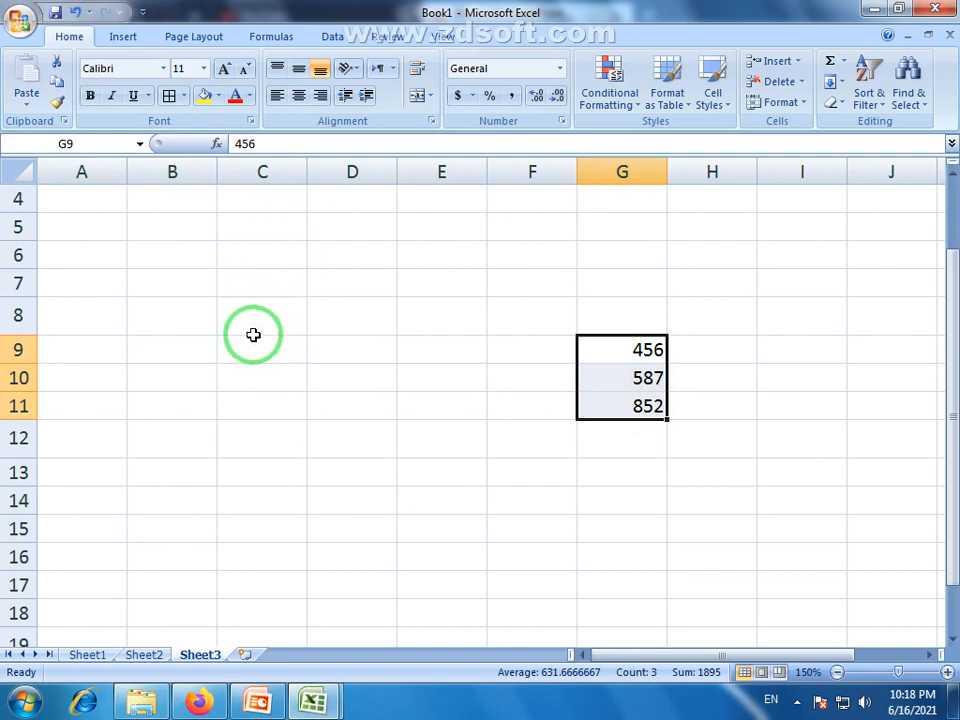
- Reduce the height of row 8 slightly and move the values in G9:G11 back to C6:C8
{"action": "left_click_drag", "start_coordinate": [34, 334], "coordinate": [22, 328]}
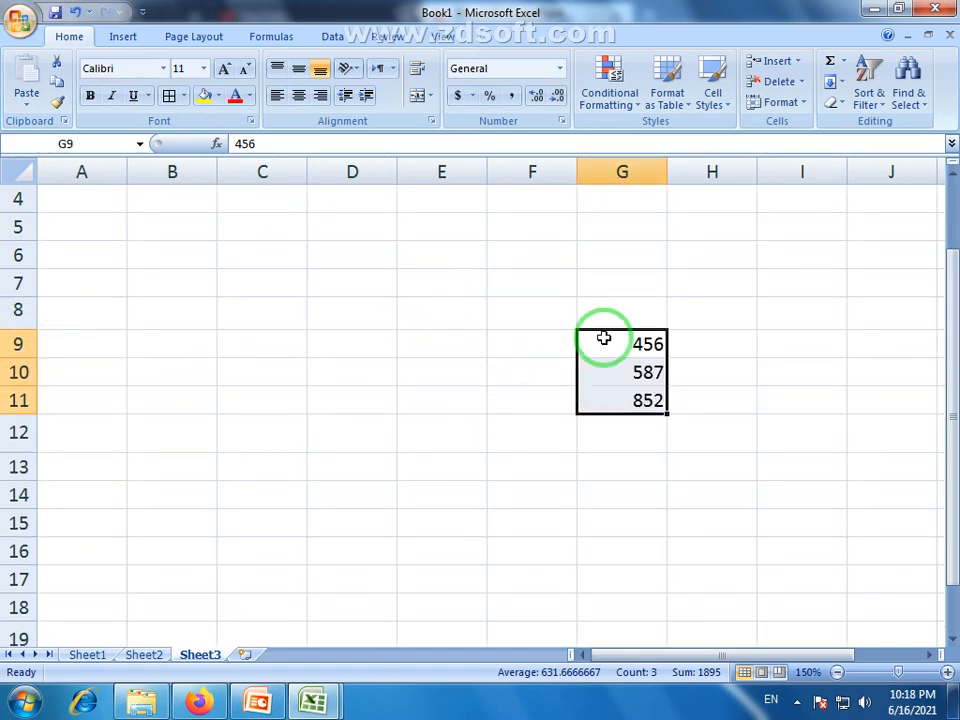
{"action": "left_click_drag", "start_coordinate": [598, 343], "coordinate": [630, 402]}
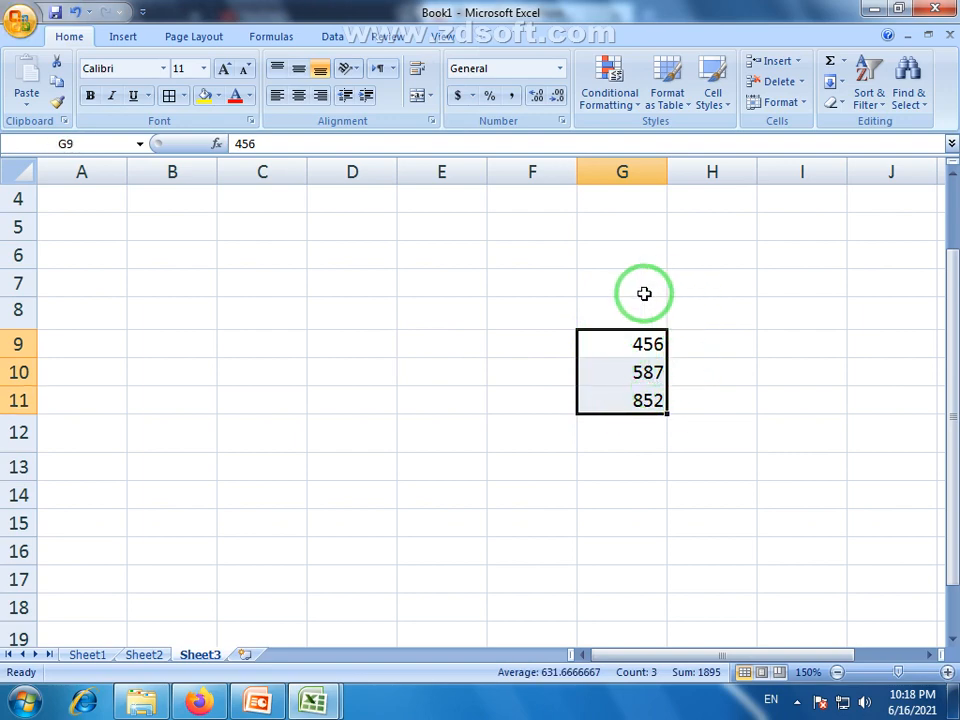
{"action": "left_click_drag", "start_coordinate": [627, 330], "coordinate": [258, 262]}
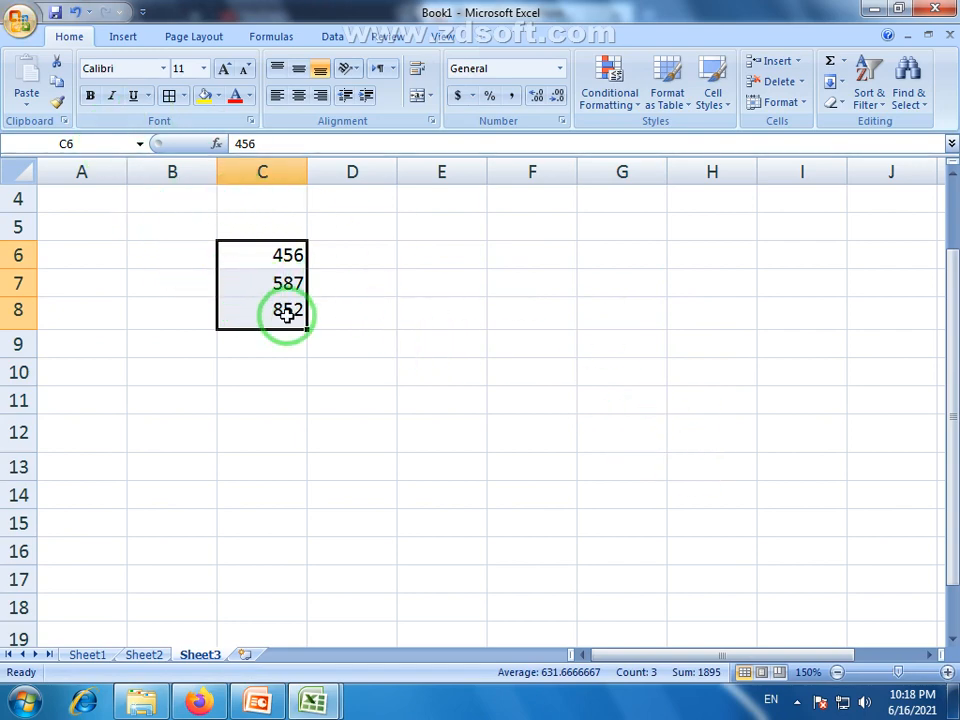
- Copy the values in C6:C8 and paste them starting at G10, leaving the originals in place
{"action": "left_click_drag", "start_coordinate": [261, 251], "coordinate": [269, 315]}
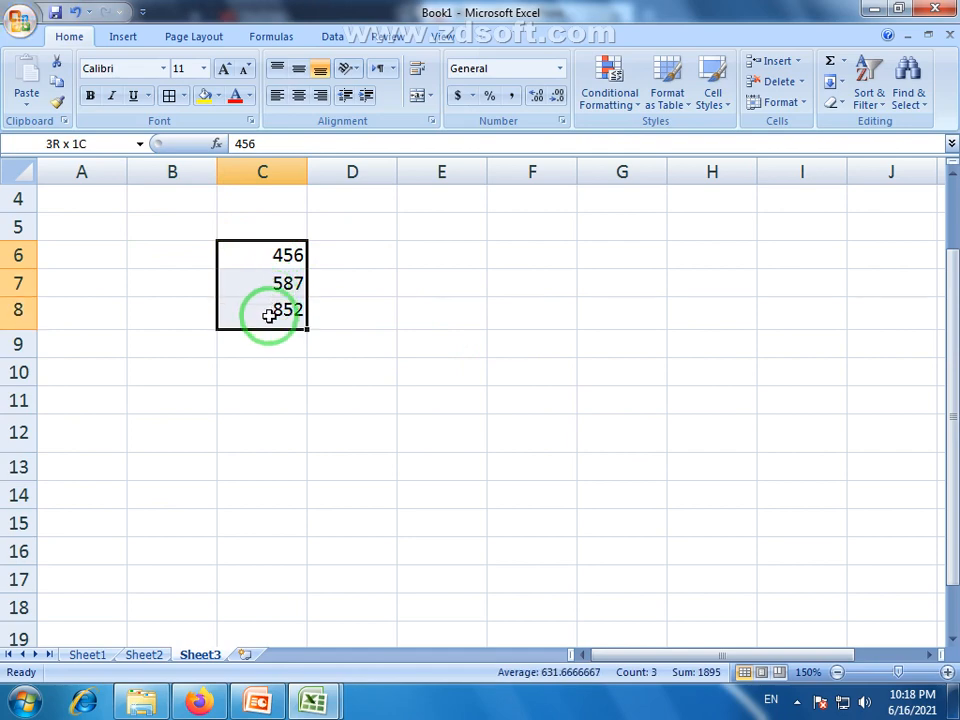
{"action": "left_click", "coordinate": [58, 86]}
{"action": "left_click", "coordinate": [620, 369]}
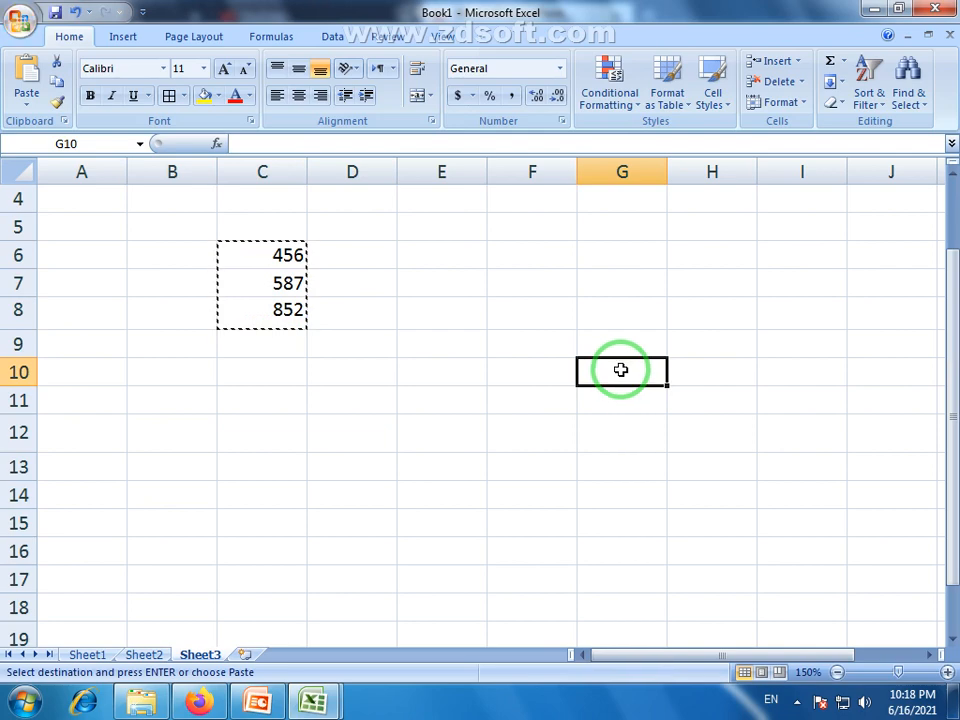
{"action": "right_click", "coordinate": [620, 373]}
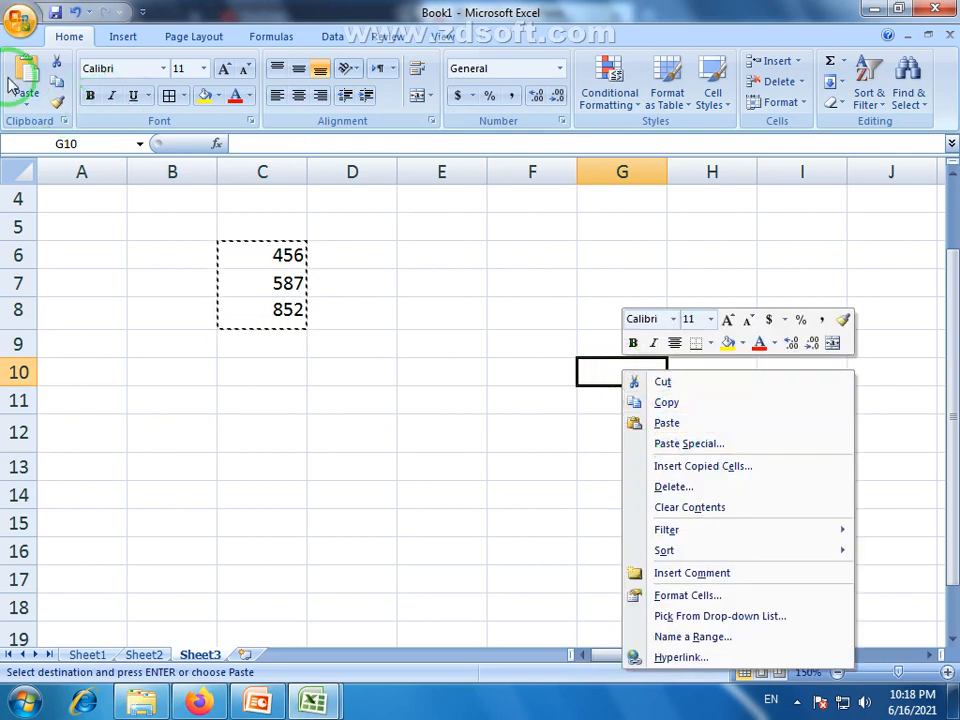
{"action": "left_click", "coordinate": [668, 423]}
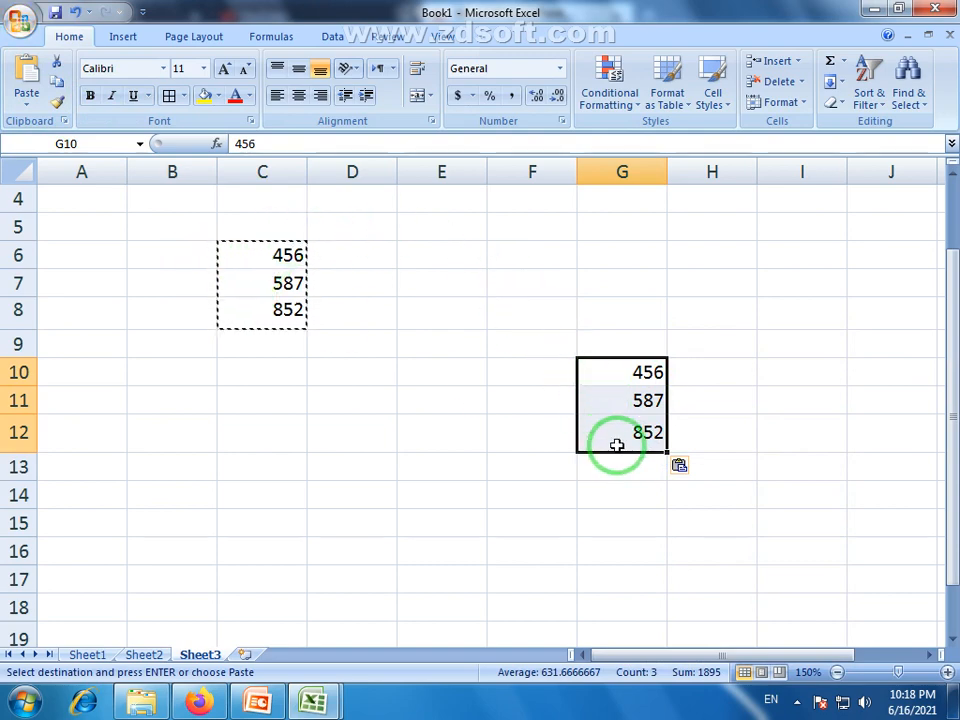
{"action": "double_click", "coordinate": [455, 312]}
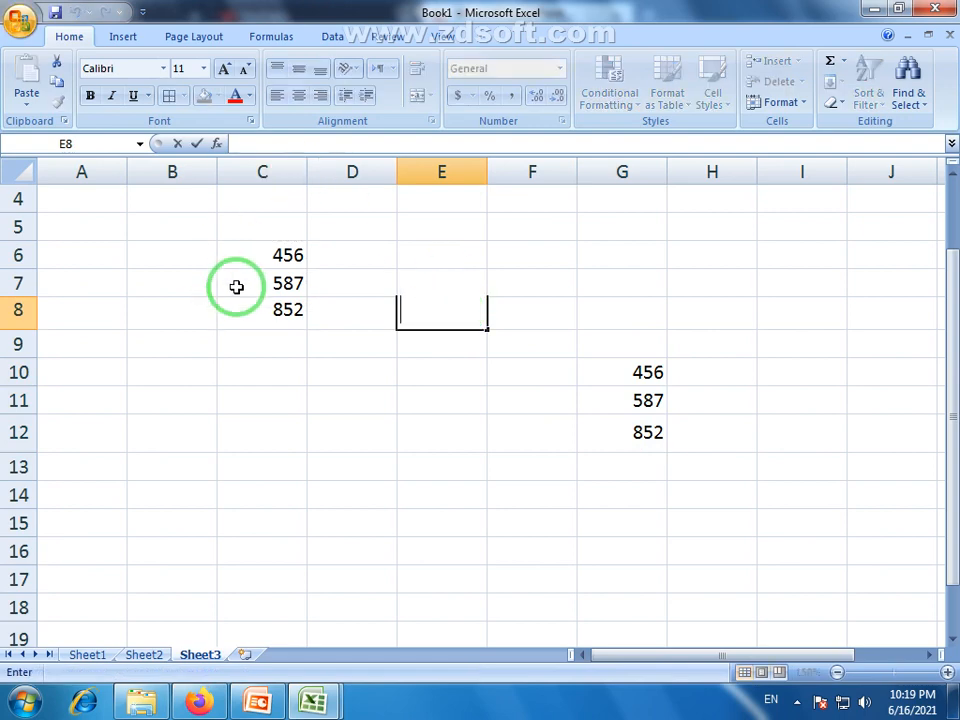
{"action": "left_click", "coordinate": [370, 392]}
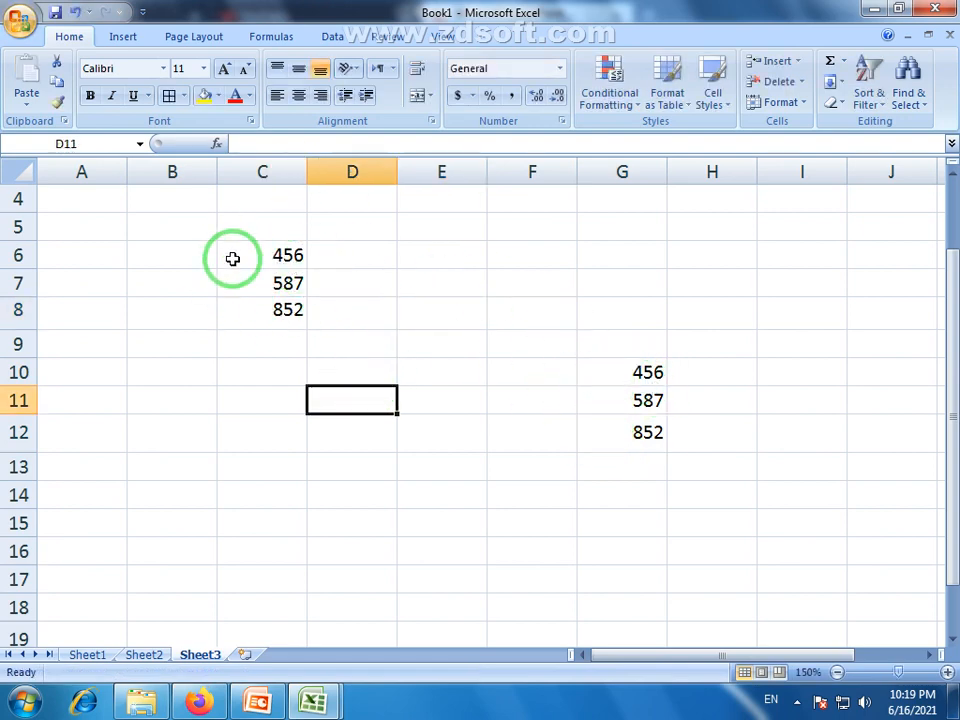
- Duplicate C6:C8 into E6:E8 and move the values in G10:G12 up to G6:G8
{"action": "left_click_drag", "start_coordinate": [272, 252], "coordinate": [273, 318]}
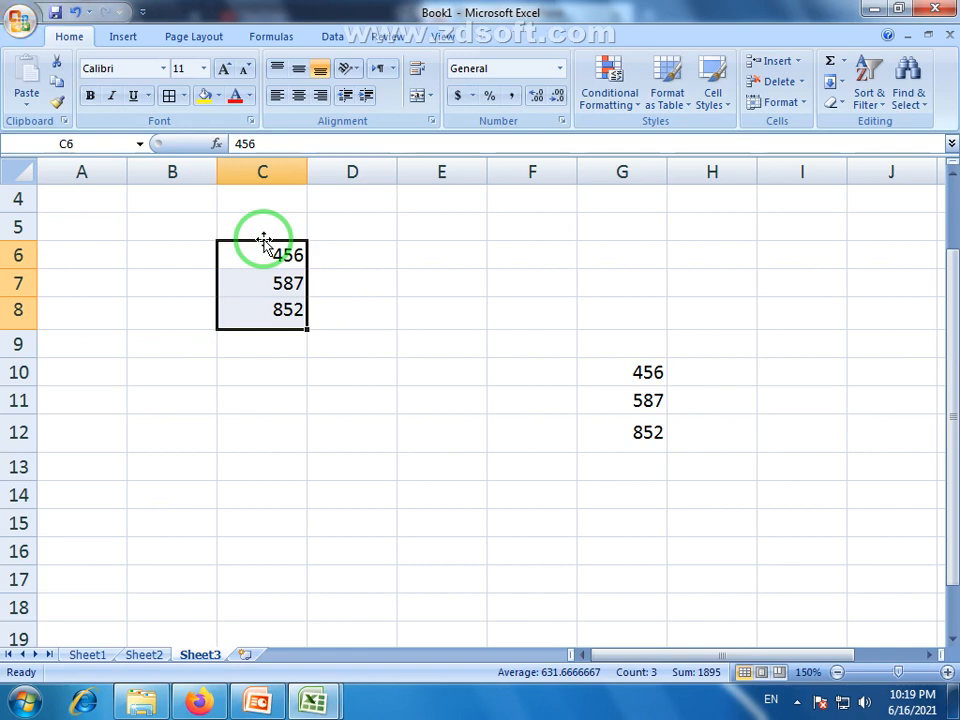
{"action": "left_click_drag", "start_coordinate": [276, 245], "coordinate": [431, 253]}
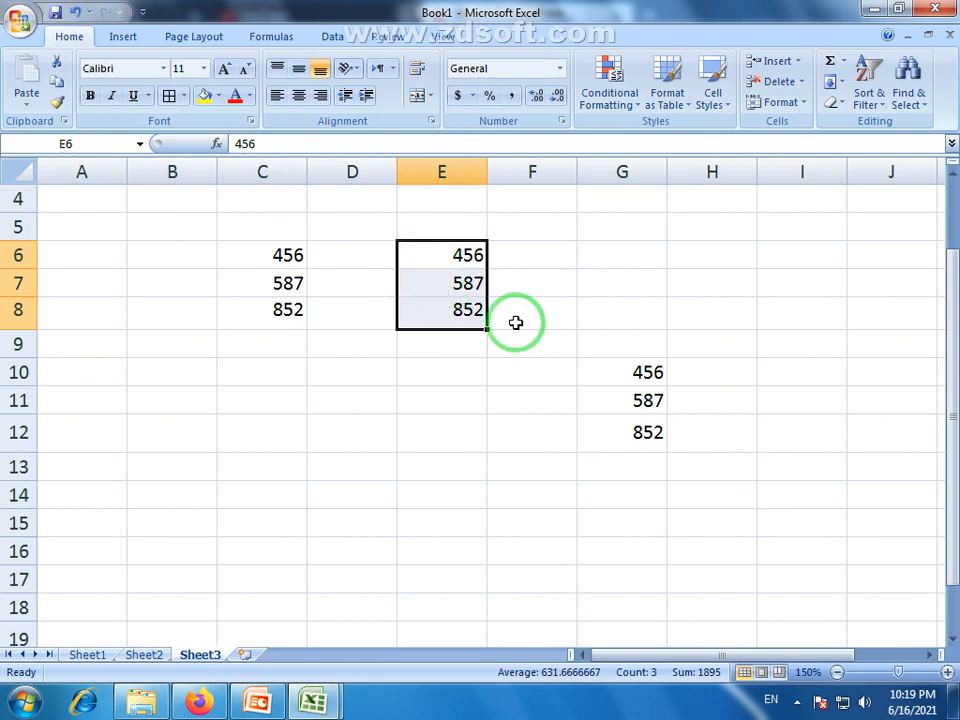
{"action": "left_click_drag", "start_coordinate": [626, 369], "coordinate": [645, 432]}
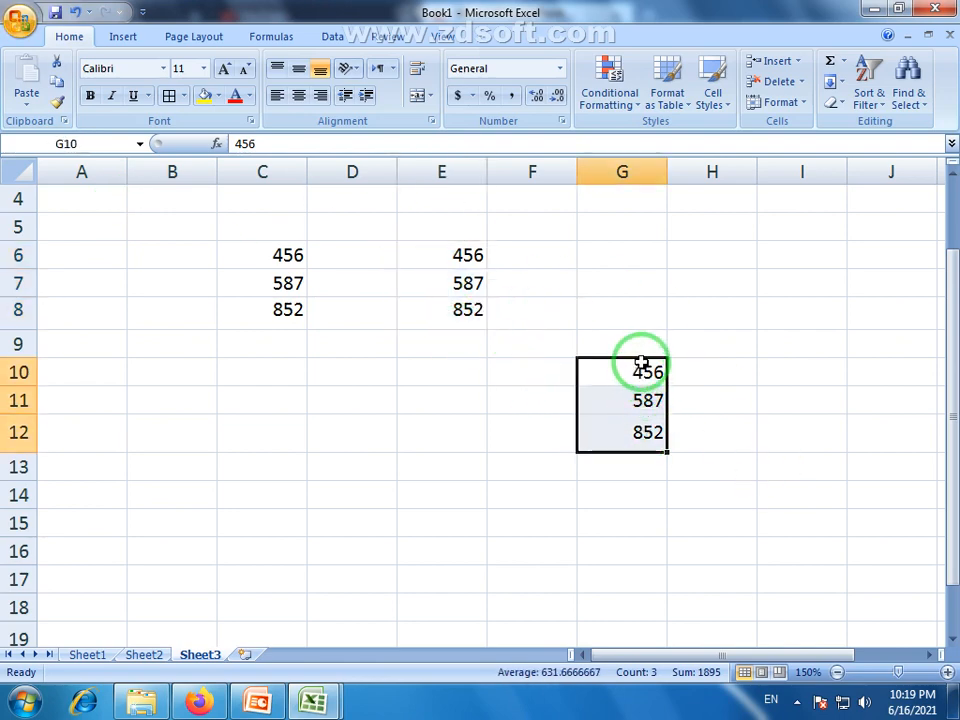
{"action": "left_click_drag", "start_coordinate": [641, 362], "coordinate": [638, 258]}
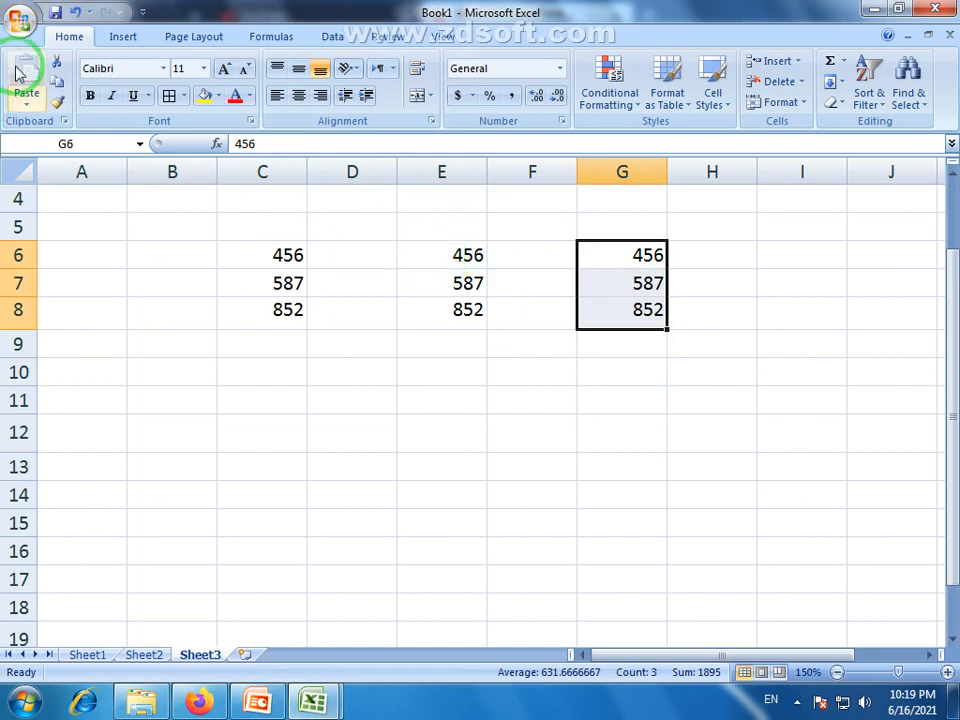
{"action": "left_click", "coordinate": [58, 104]}
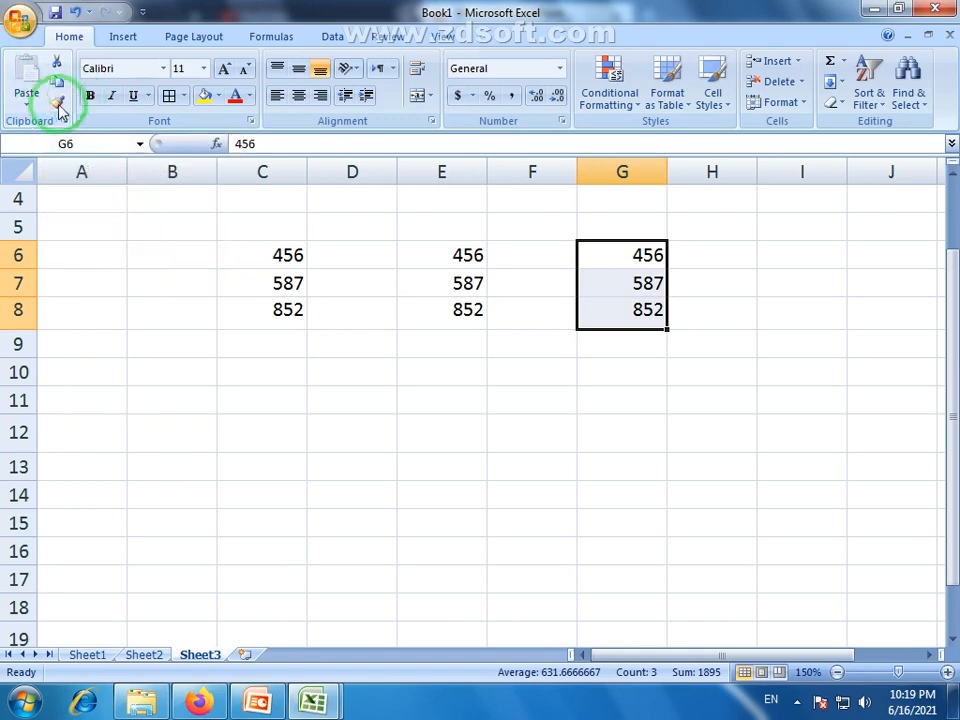
{"action": "left_click", "coordinate": [318, 348]}
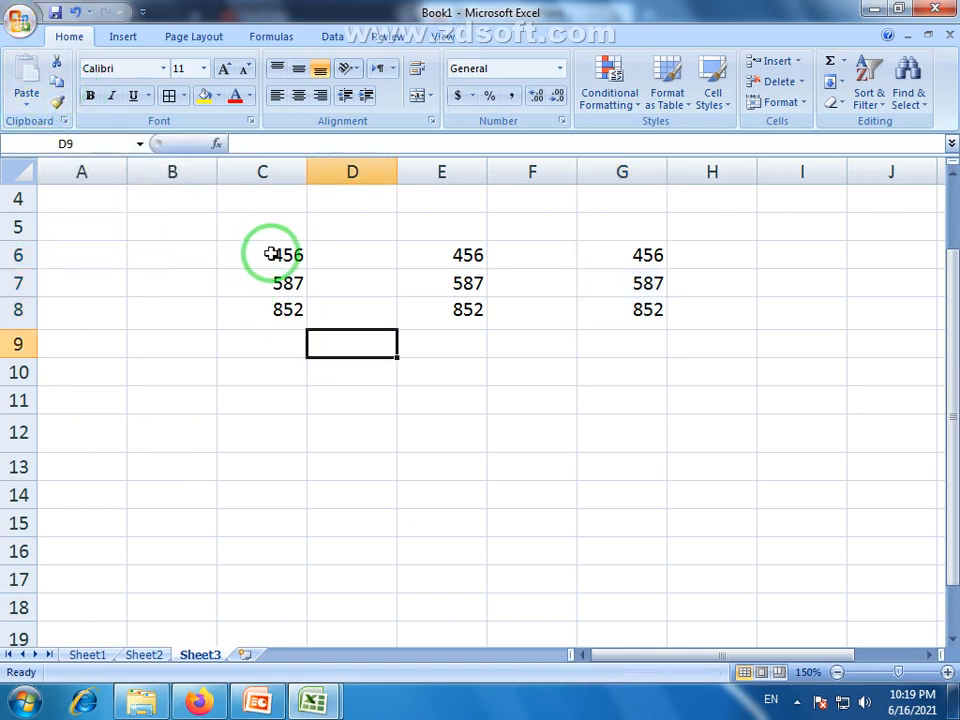
- Format the values in C6:C8 with the AA Sameer Asm font and red font color
{"action": "left_click_drag", "start_coordinate": [280, 255], "coordinate": [280, 322]}
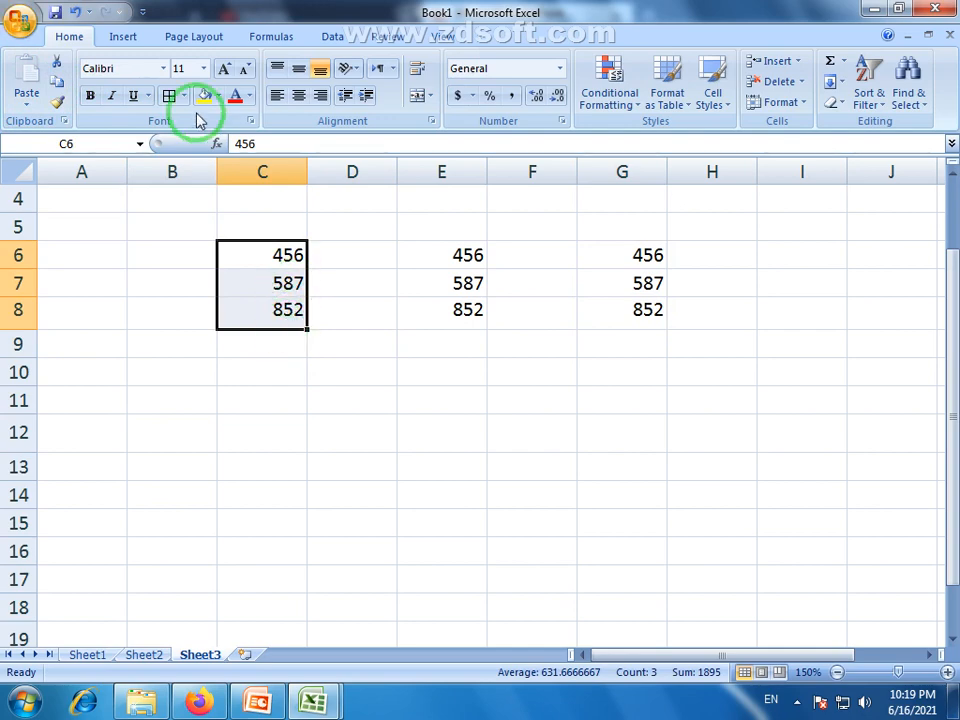
{"action": "left_click", "coordinate": [163, 68]}
{"action": "left_click", "coordinate": [172, 514]}
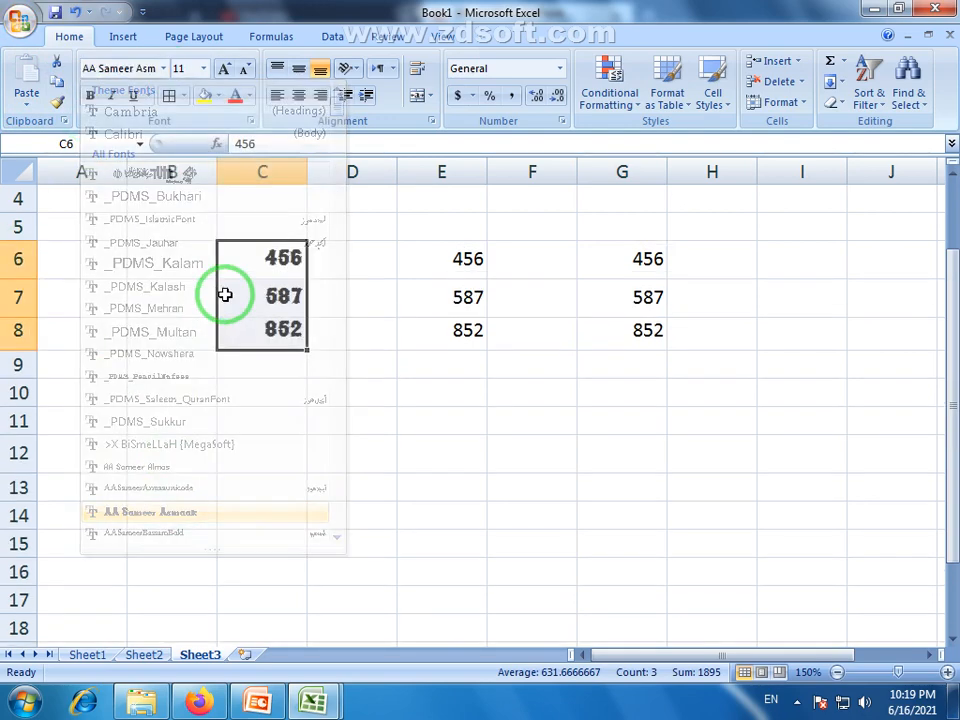
{"action": "left_click", "coordinate": [236, 97]}
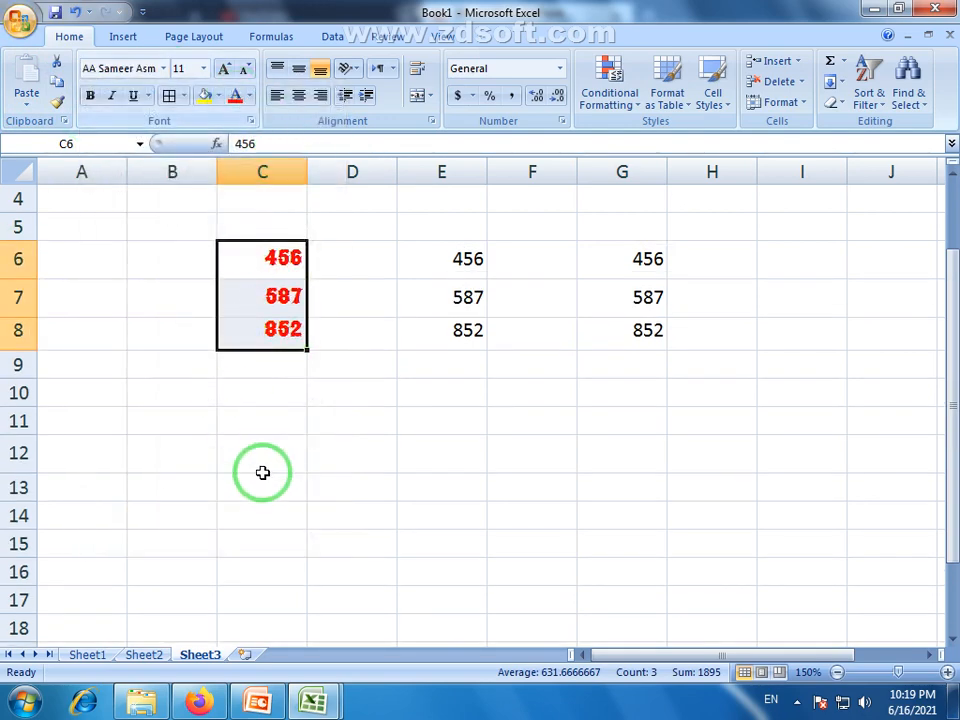
{"action": "left_click", "coordinate": [283, 450]}
{"action": "left_click_drag", "start_coordinate": [285, 262], "coordinate": [280, 328]}
{"action": "left_click", "coordinate": [269, 259]}
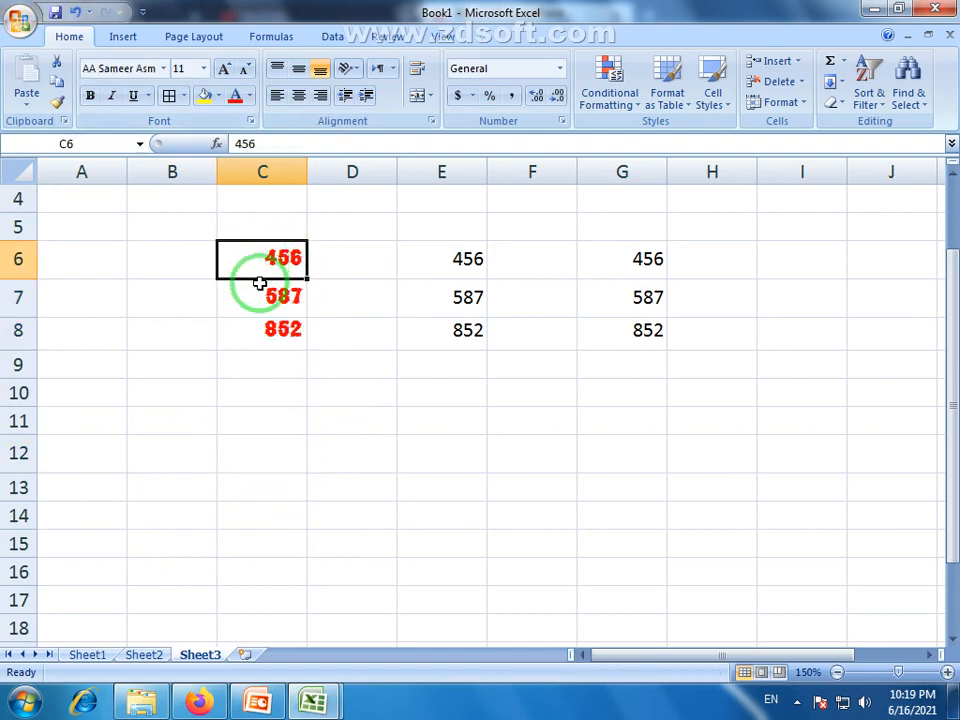
{"action": "left_click_drag", "start_coordinate": [259, 284], "coordinate": [261, 328]}
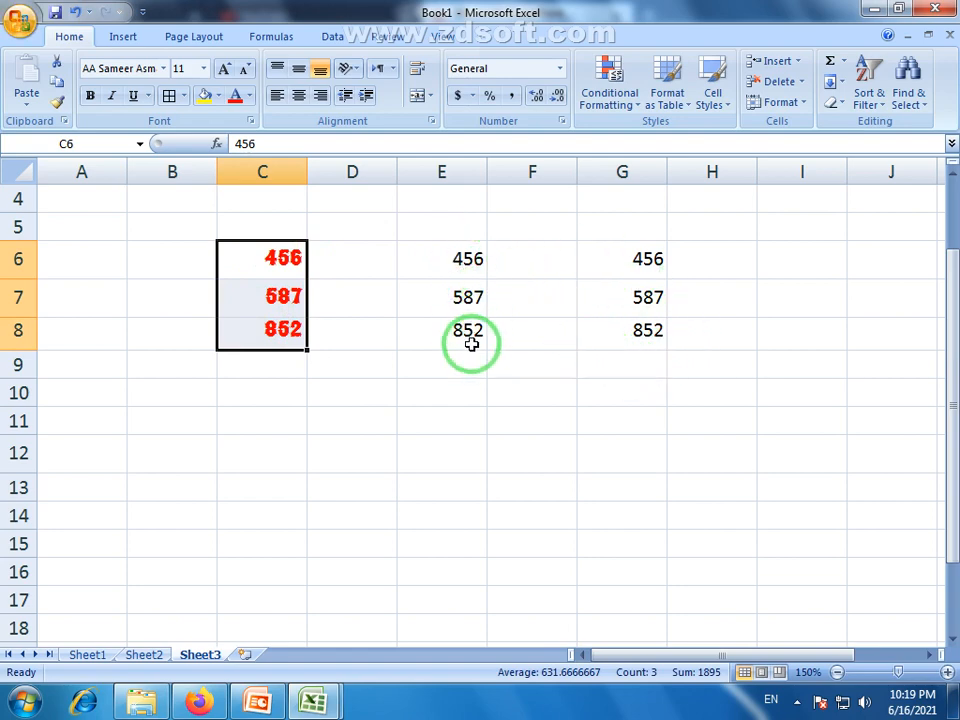
- Replace the copied values with 865 in E6, 542 in E7, 858 in G7 and 758 in G8
{"action": "left_click", "coordinate": [471, 297]}
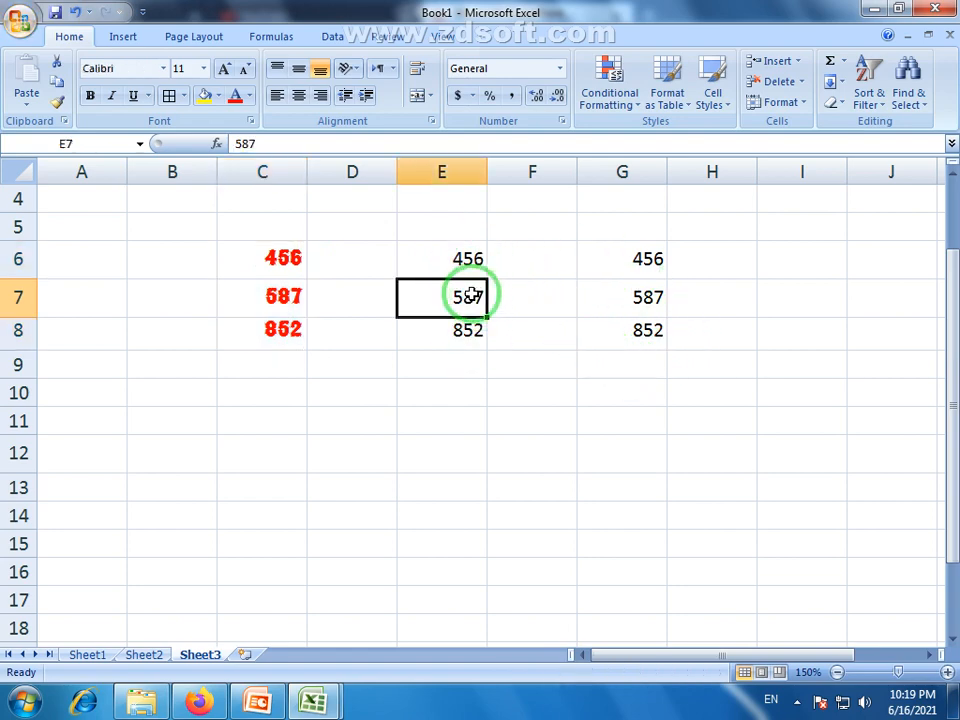
{"action": "type", "text": "542"}
{"action": "left_click", "coordinate": [621, 302]}
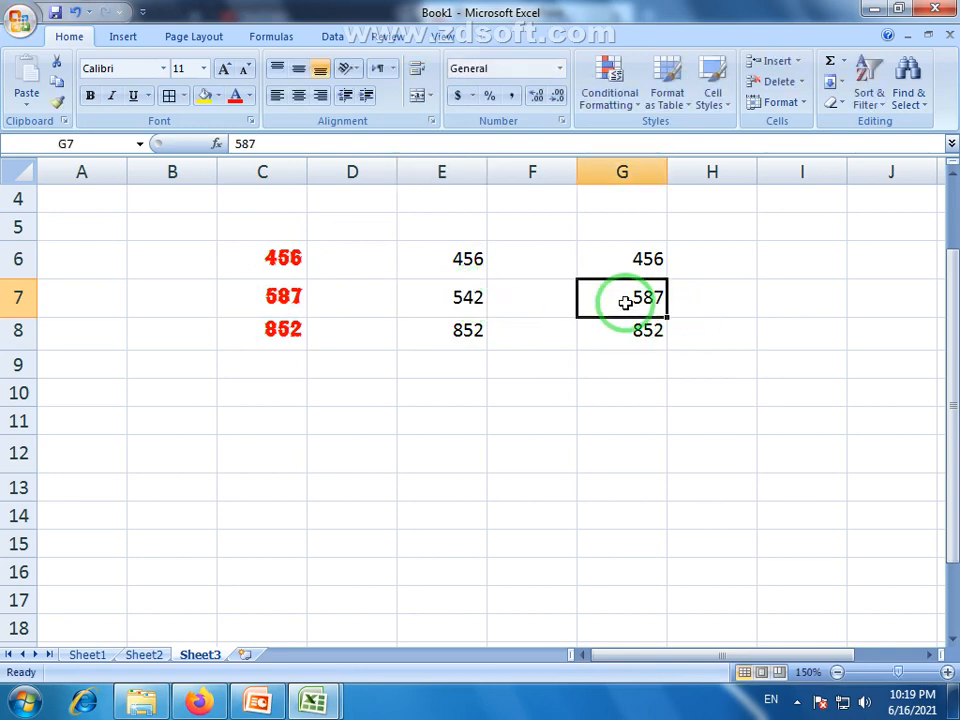
{"action": "type", "text": "858"}
{"action": "left_click", "coordinate": [630, 343]}
{"action": "type", "text": "758"}
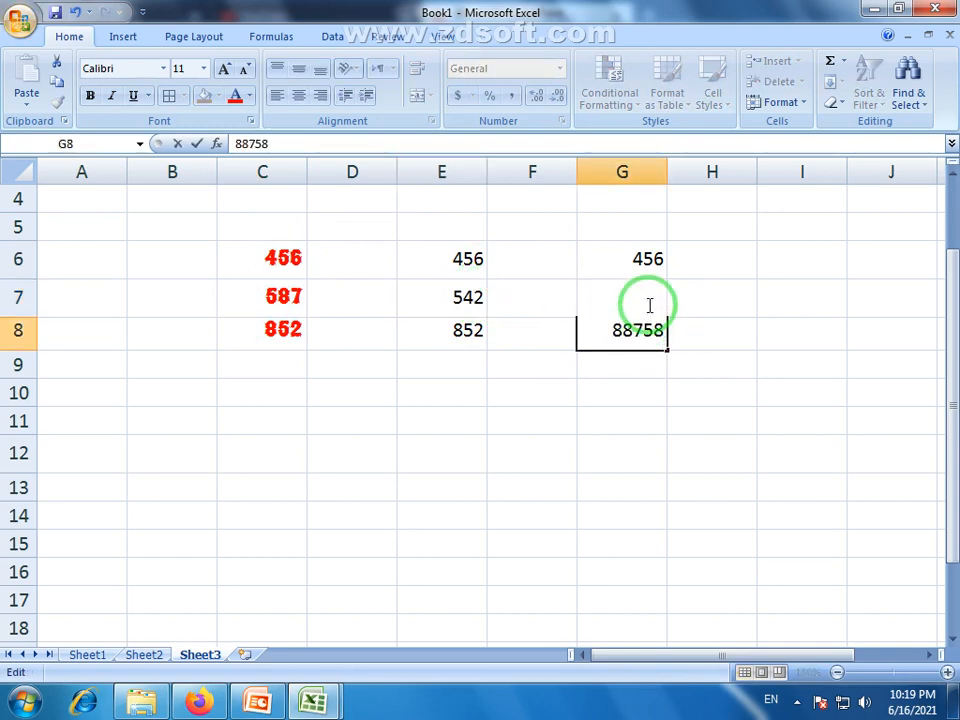
{"action": "key", "text": "Return"}
{"action": "key", "text": "Return"}
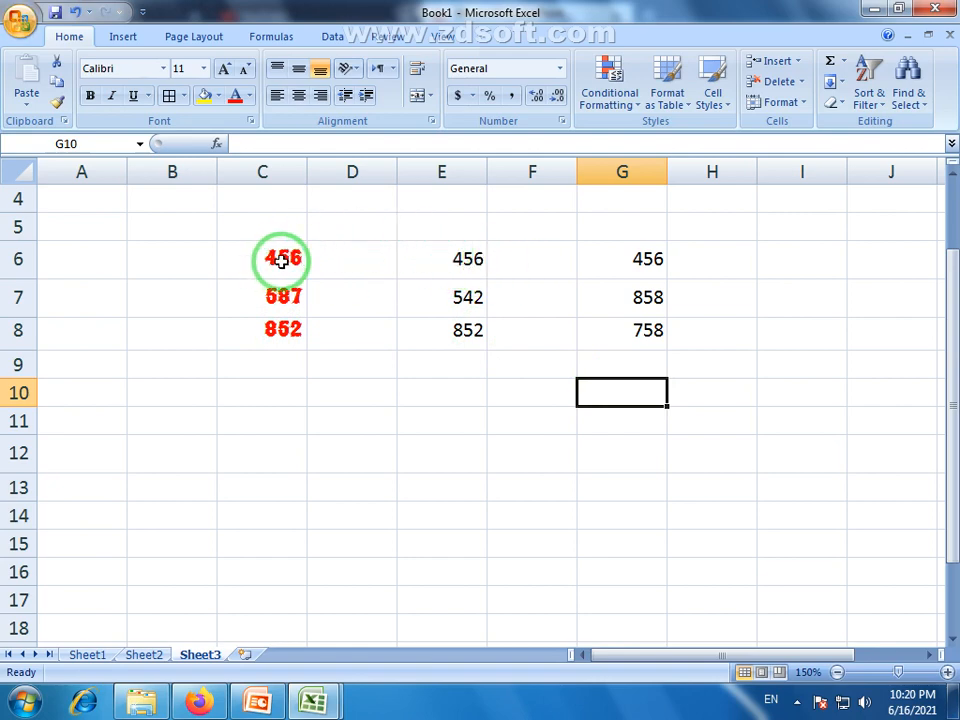
{"action": "left_click", "coordinate": [469, 260]}
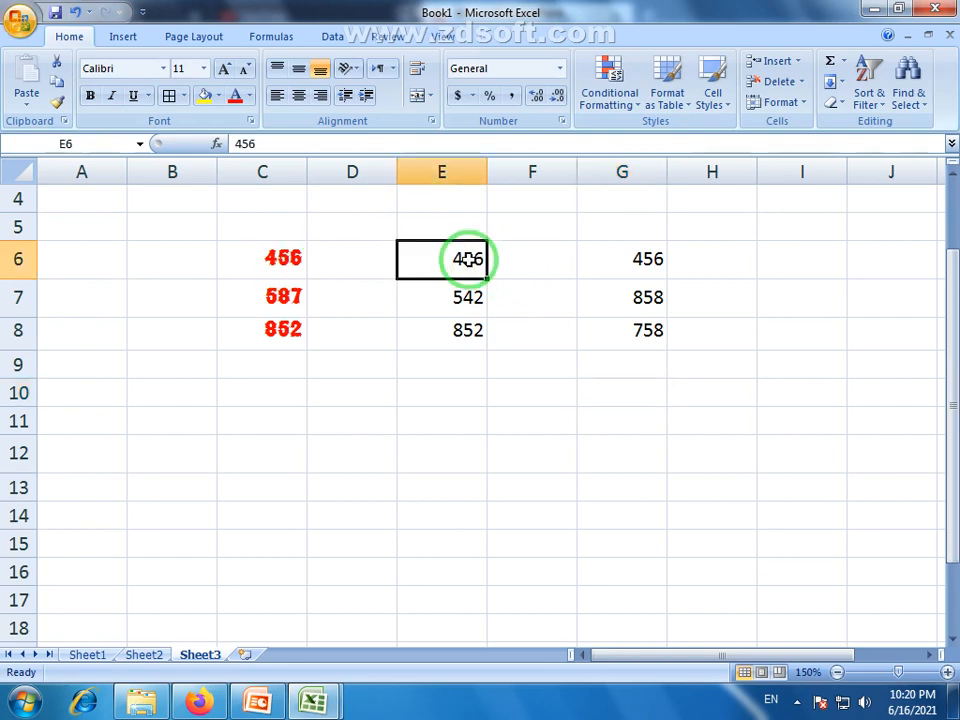
{"action": "type", "text": "865"}
{"action": "left_click", "coordinate": [457, 388]}
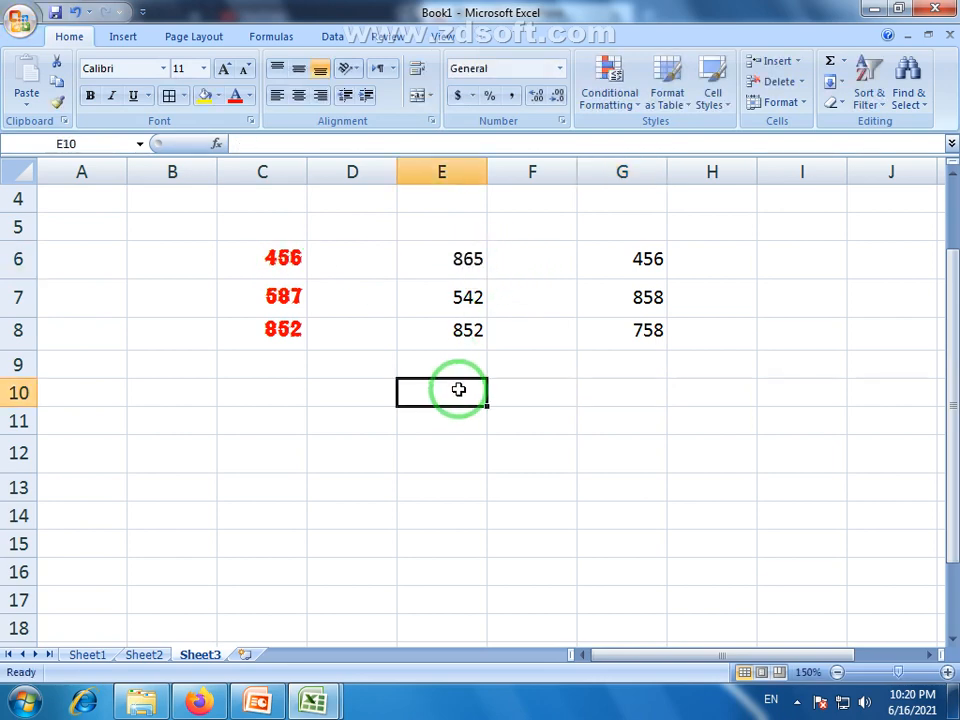
- Pick up the formatting of C6:C8 with the Format Painter
{"action": "left_click_drag", "start_coordinate": [283, 255], "coordinate": [285, 328]}
{"action": "left_click", "coordinate": [57, 102]}
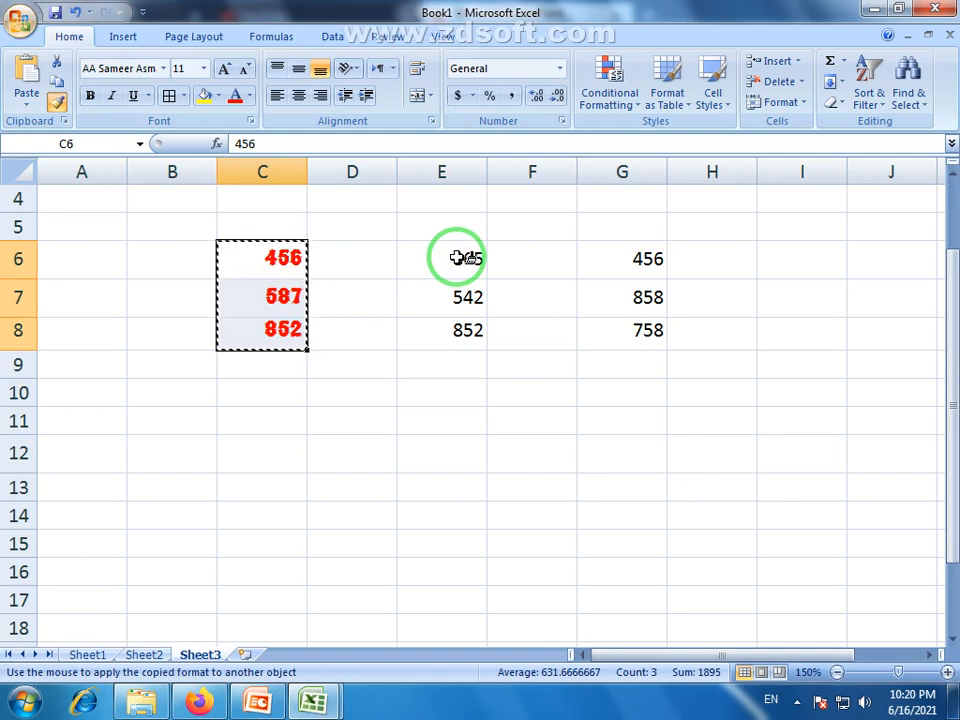
- Apply the copied red bold formatting of C6:C8 to the numbers in E6:E8
{"action": "left_click", "coordinate": [456, 258]}
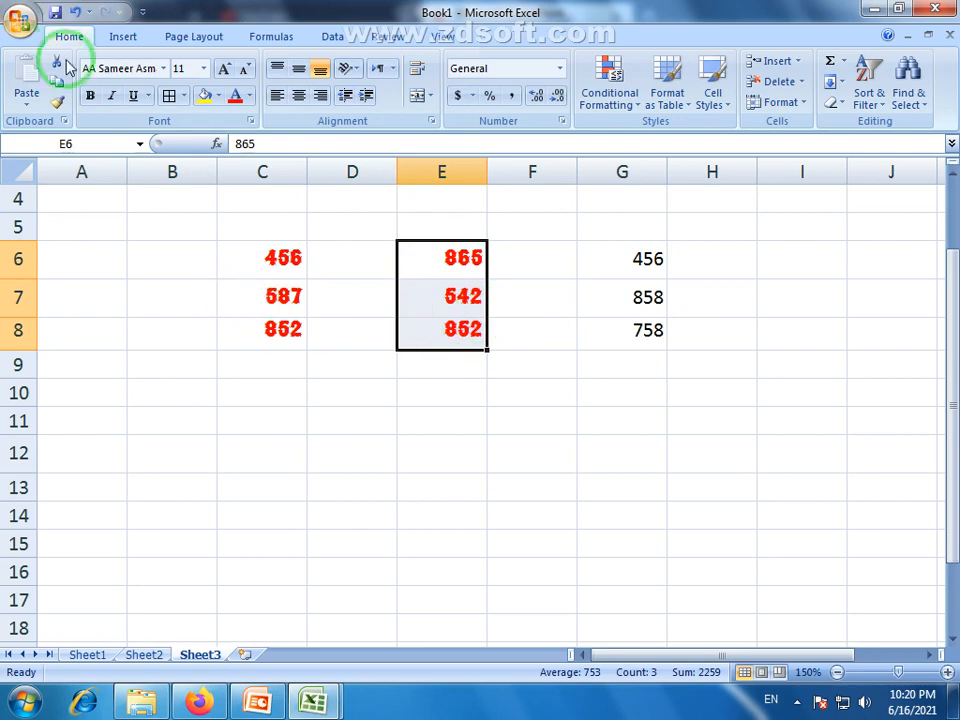
{"action": "left_click_drag", "start_coordinate": [624, 276], "coordinate": [636, 338]}
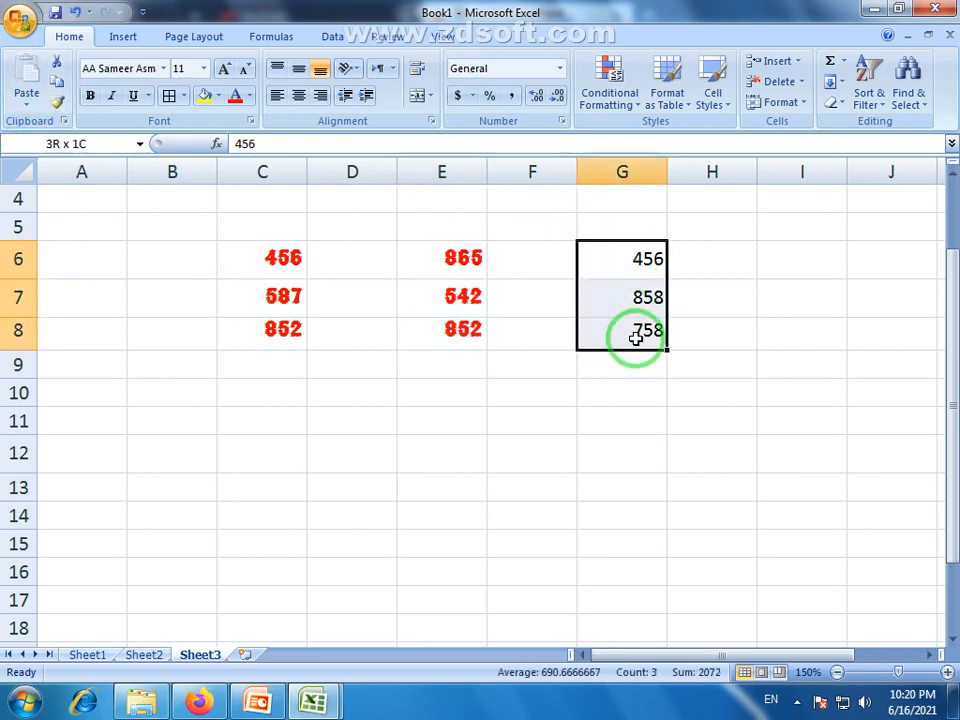
{"action": "left_click", "coordinate": [548, 430]}
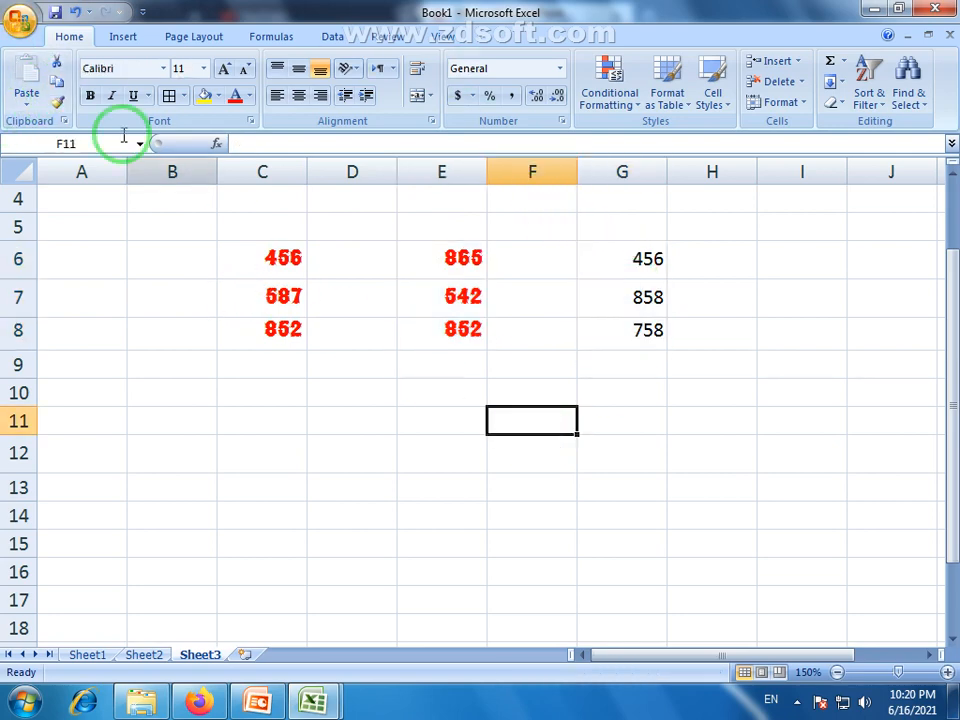
- Show the Clipboard pane and copy the formatted numbers in E6:E8 so they are collected there
{"action": "left_click", "coordinate": [65, 122]}
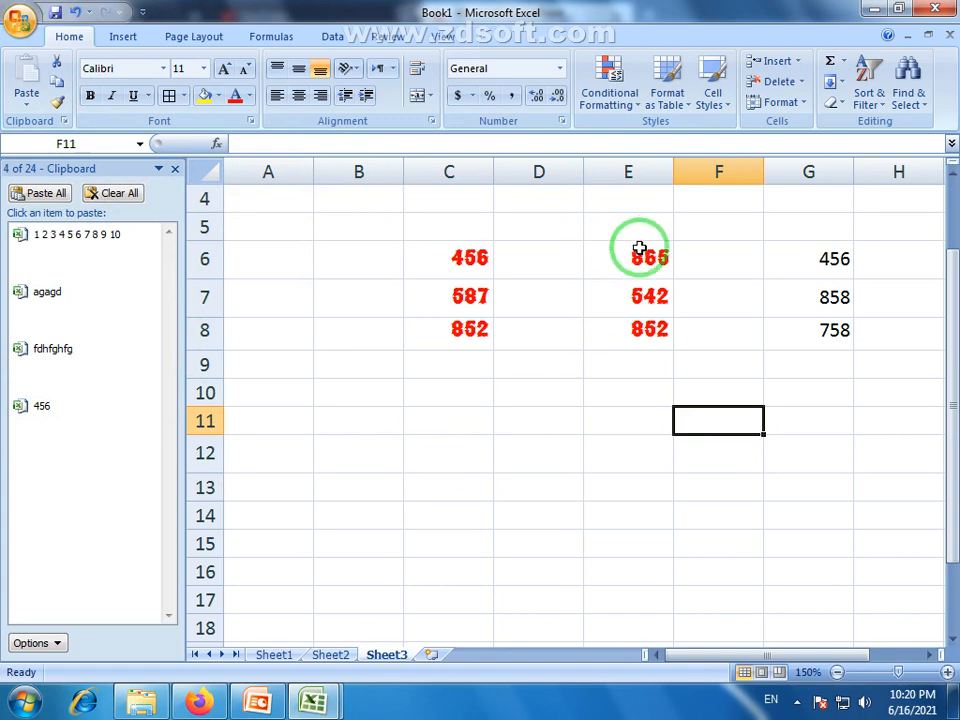
{"action": "left_click_drag", "start_coordinate": [637, 256], "coordinate": [638, 337]}
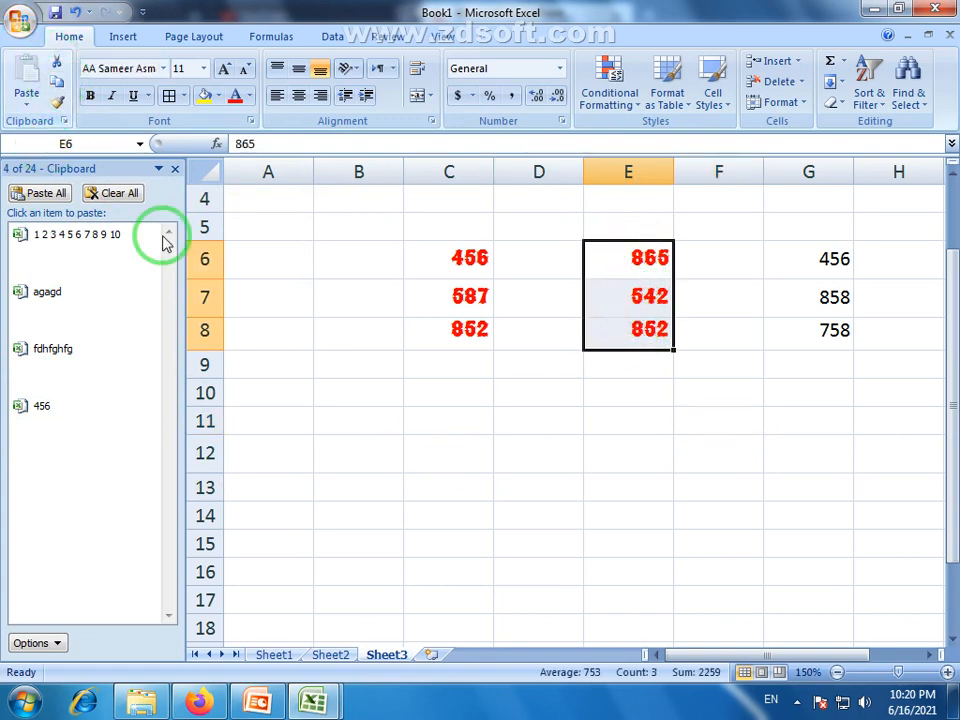
{"action": "left_click", "coordinate": [626, 290]}
{"action": "left_click", "coordinate": [601, 257]}
{"action": "left_click_drag", "start_coordinate": [601, 257], "coordinate": [618, 323]}
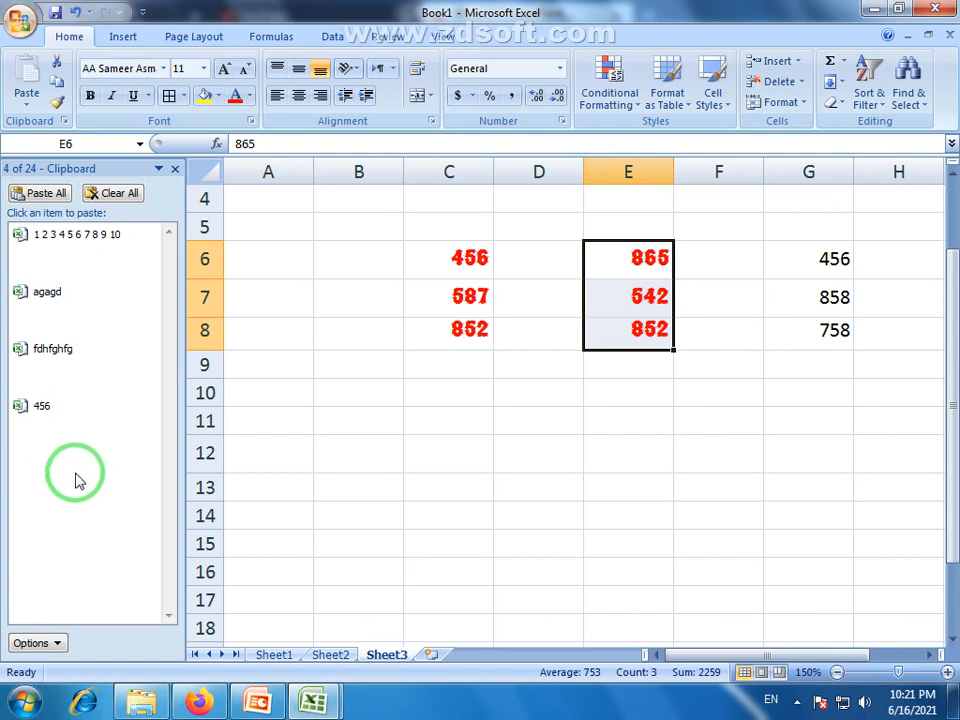
{"action": "left_click_drag", "start_coordinate": [621, 257], "coordinate": [630, 330]}
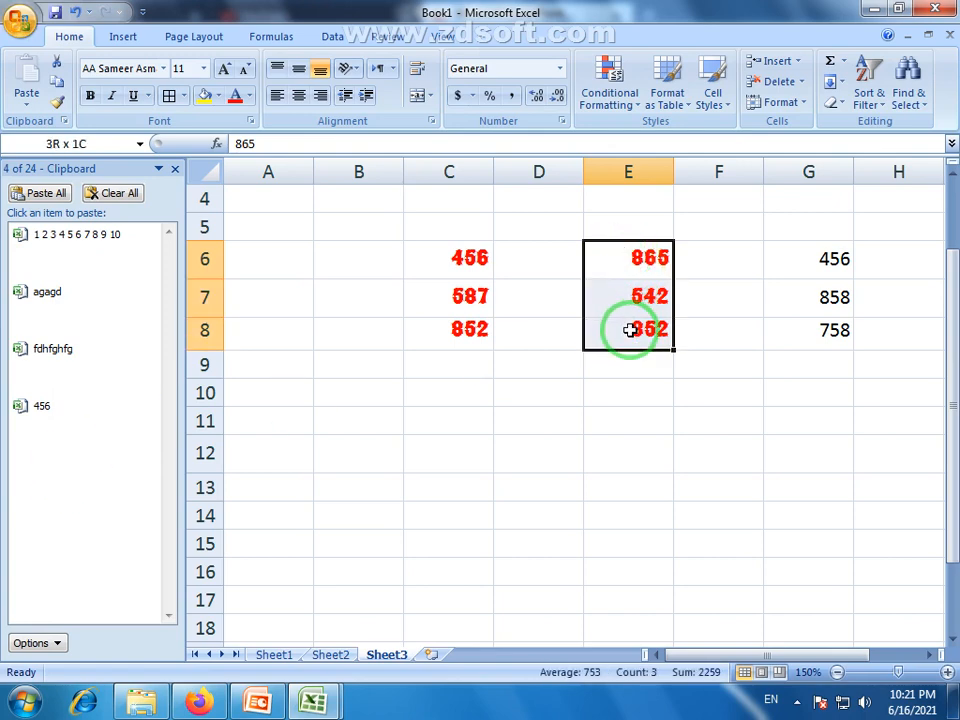
{"action": "left_click", "coordinate": [60, 65]}
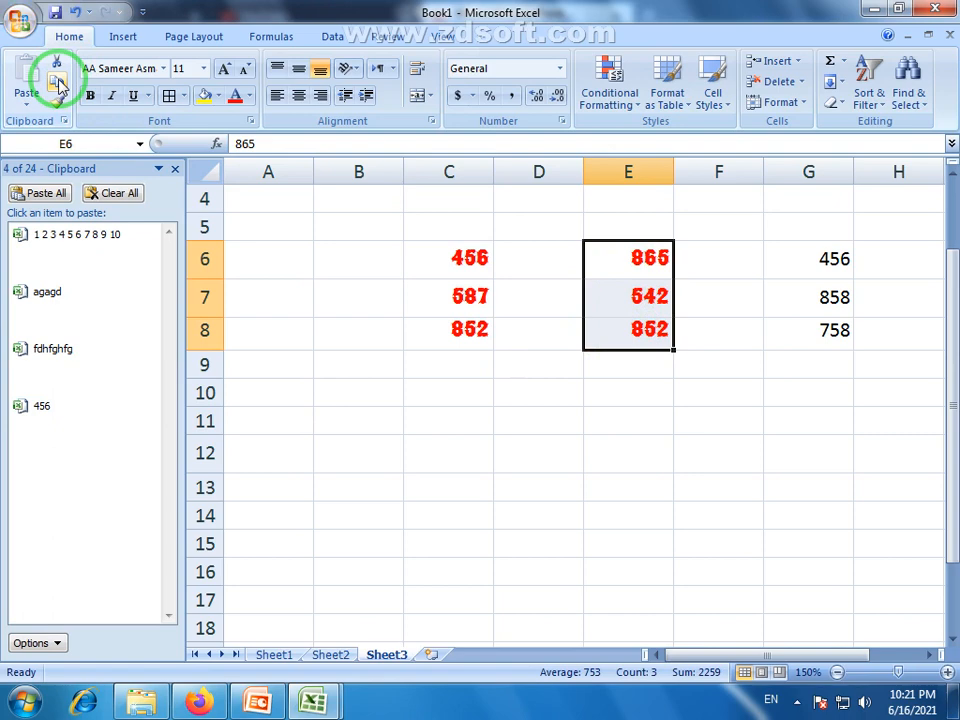
{"action": "left_click", "coordinate": [57, 82]}
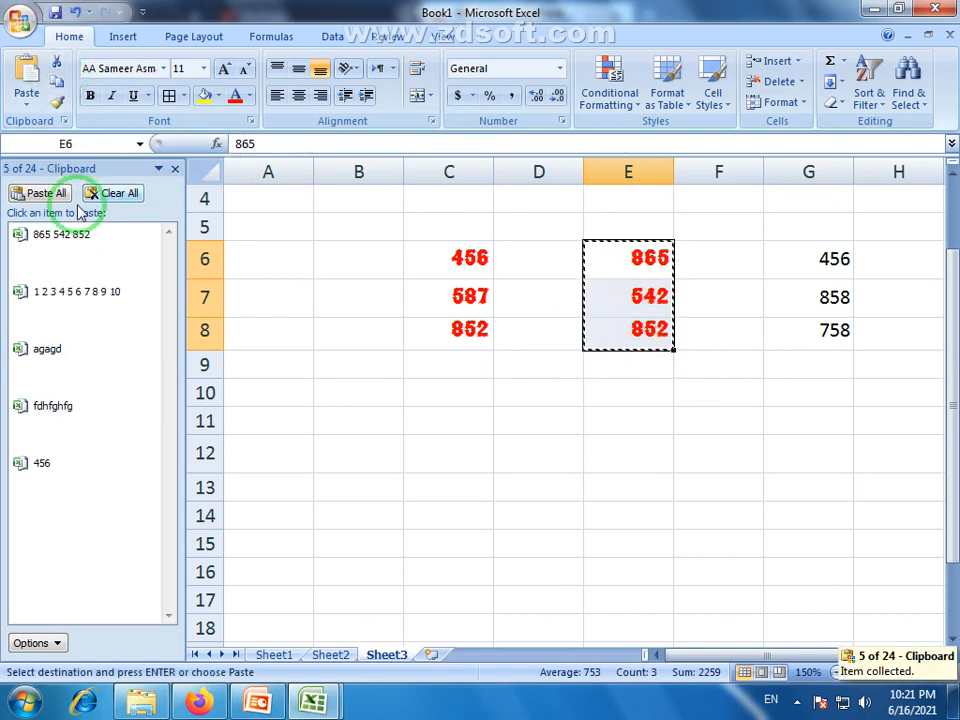
- Copy the numbers in G6:G8 as another collected clipboard item
{"action": "left_click", "coordinate": [551, 458]}
{"action": "left_click_drag", "start_coordinate": [834, 257], "coordinate": [842, 332]}
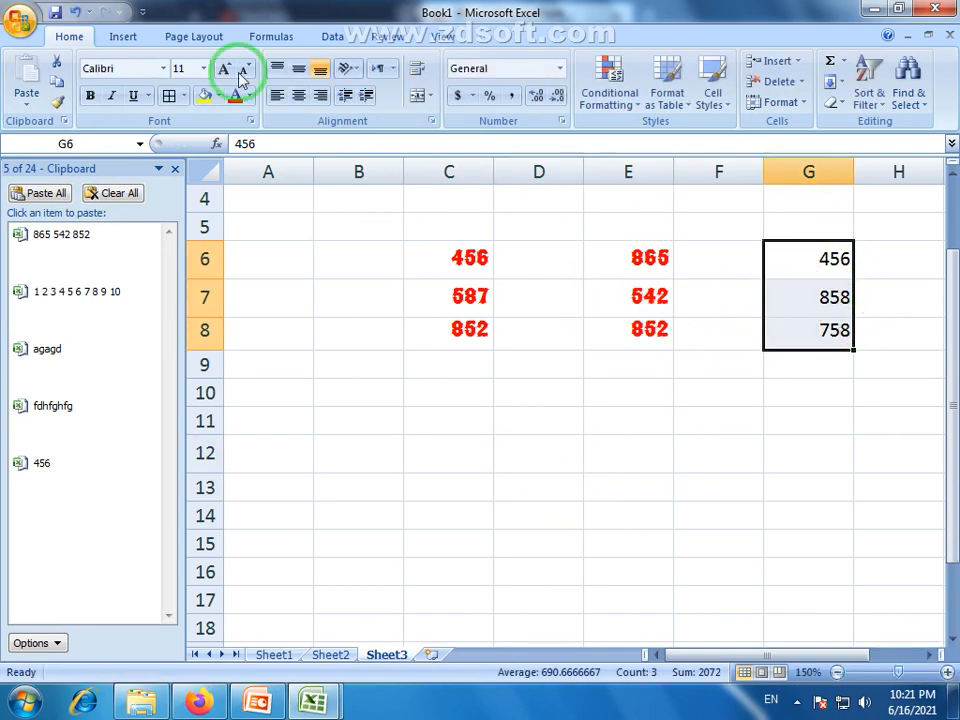
{"action": "left_click", "coordinate": [57, 83]}
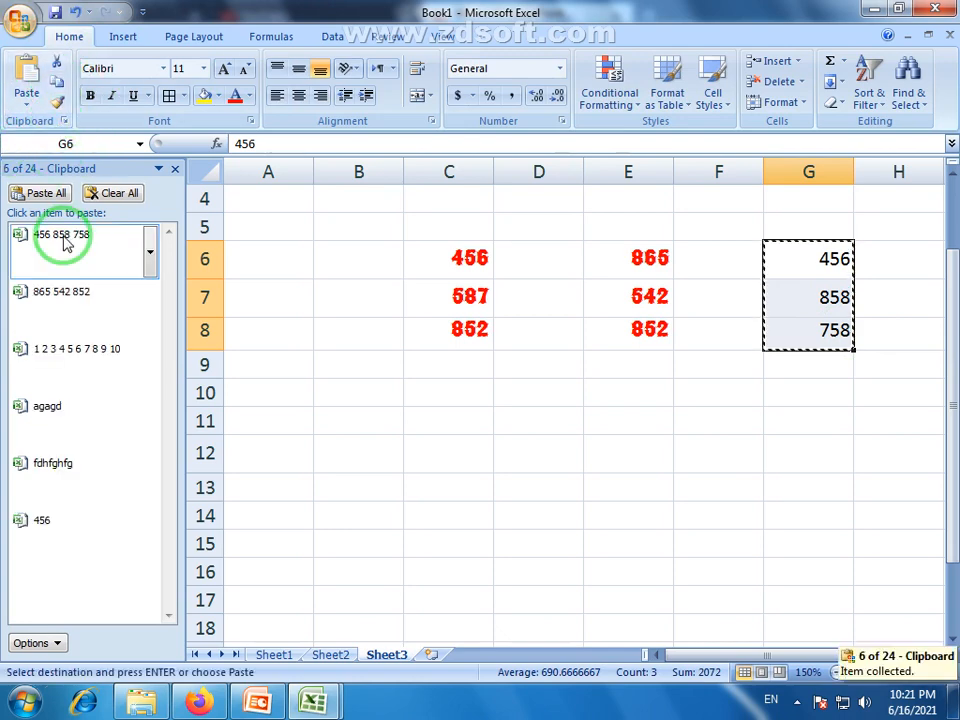
{"action": "left_click", "coordinate": [461, 541]}
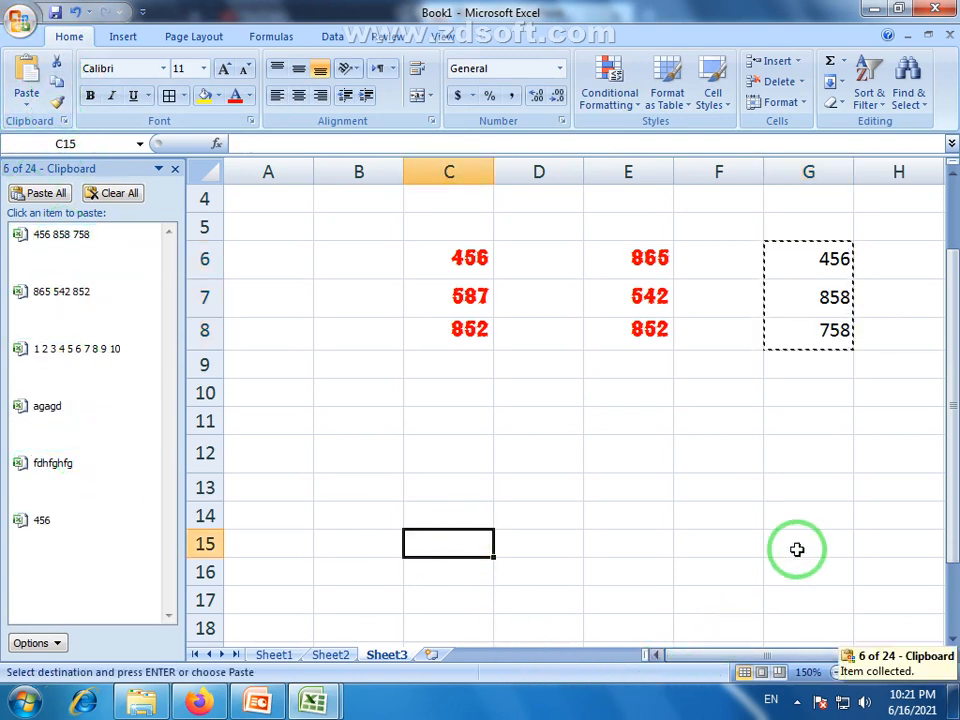
- Paste the collected item "865 542 852" starting at cell J9
{"action": "double_click", "coordinate": [791, 448]}
{"action": "left_click", "coordinate": [760, 440]}
{"action": "left_click_drag", "start_coordinate": [770, 420], "coordinate": [954, 405]}
{"action": "left_click", "coordinate": [610, 493]}
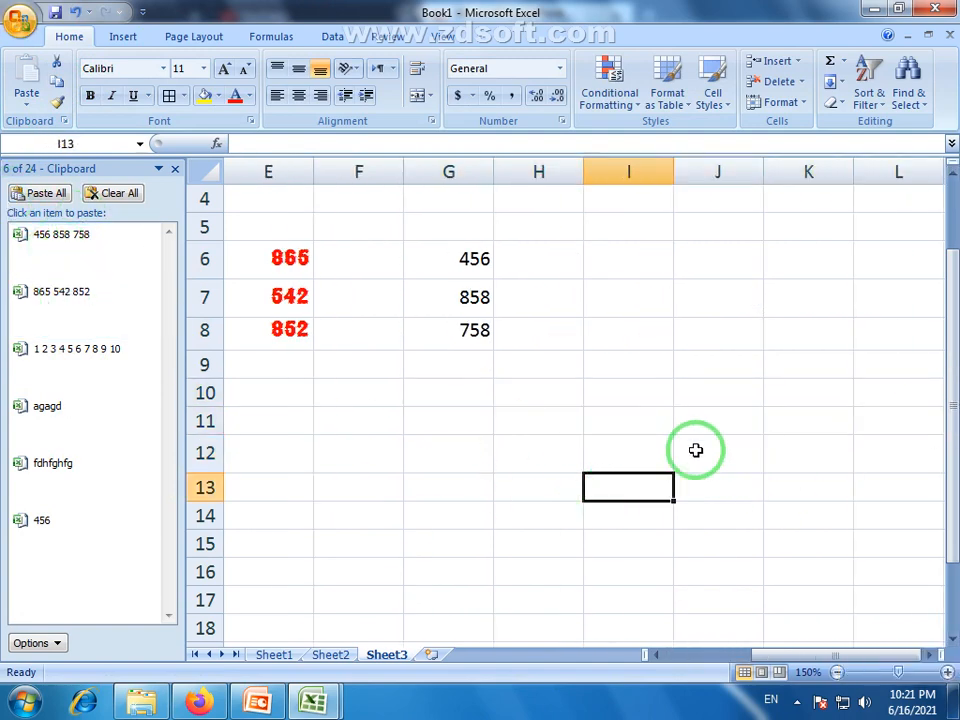
{"action": "left_click", "coordinate": [733, 364]}
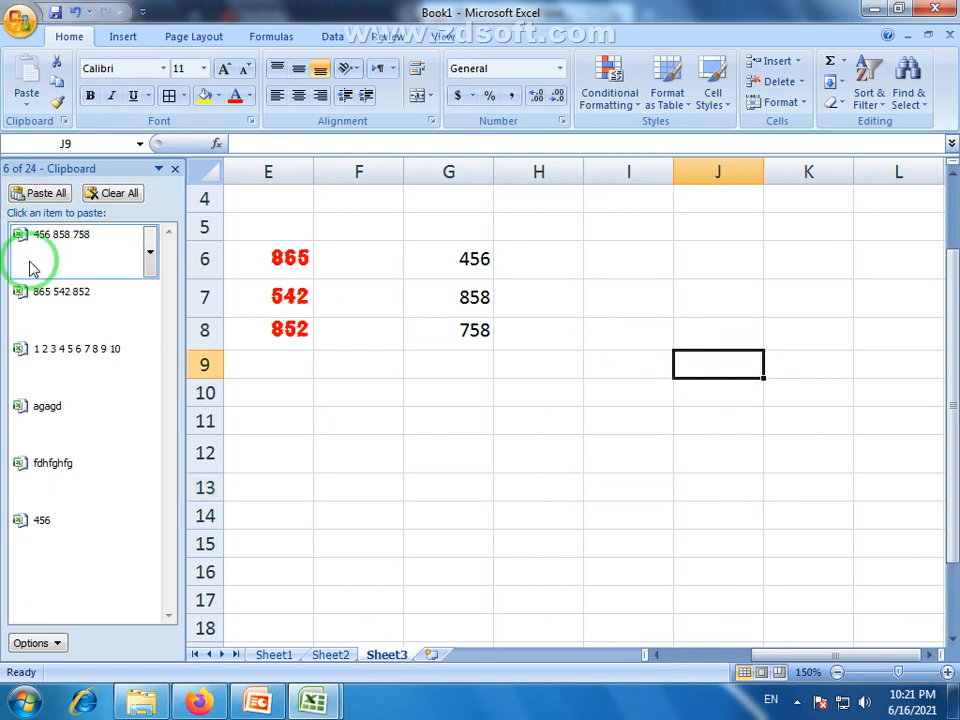
{"action": "left_click", "coordinate": [50, 293]}
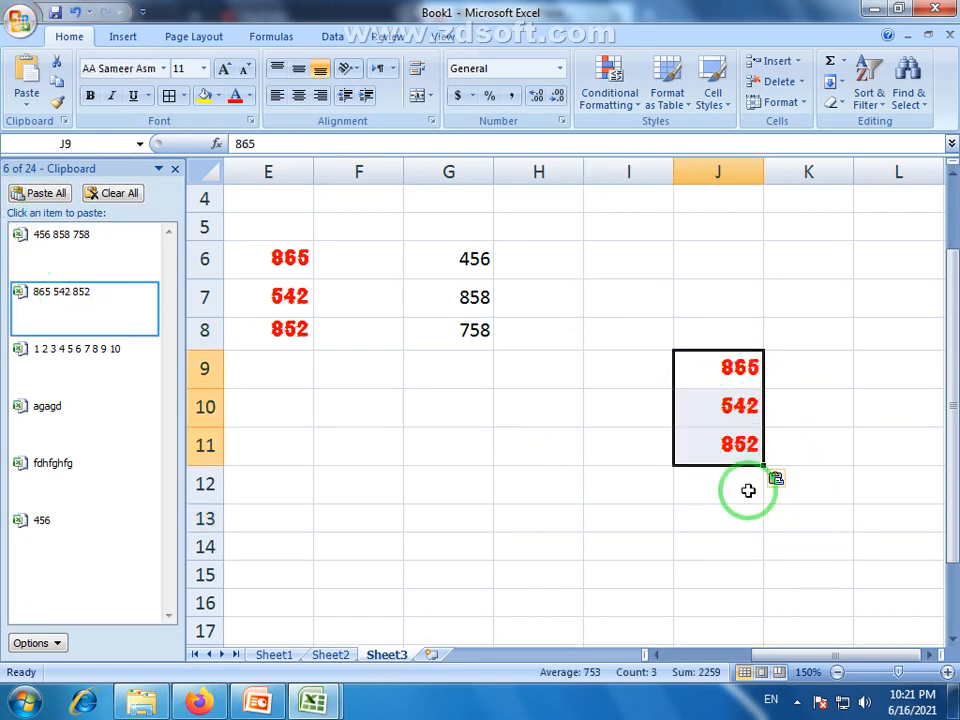
- Paste the collected list of numbers 1 to 10 starting at cell K9
{"action": "left_click", "coordinate": [831, 375]}
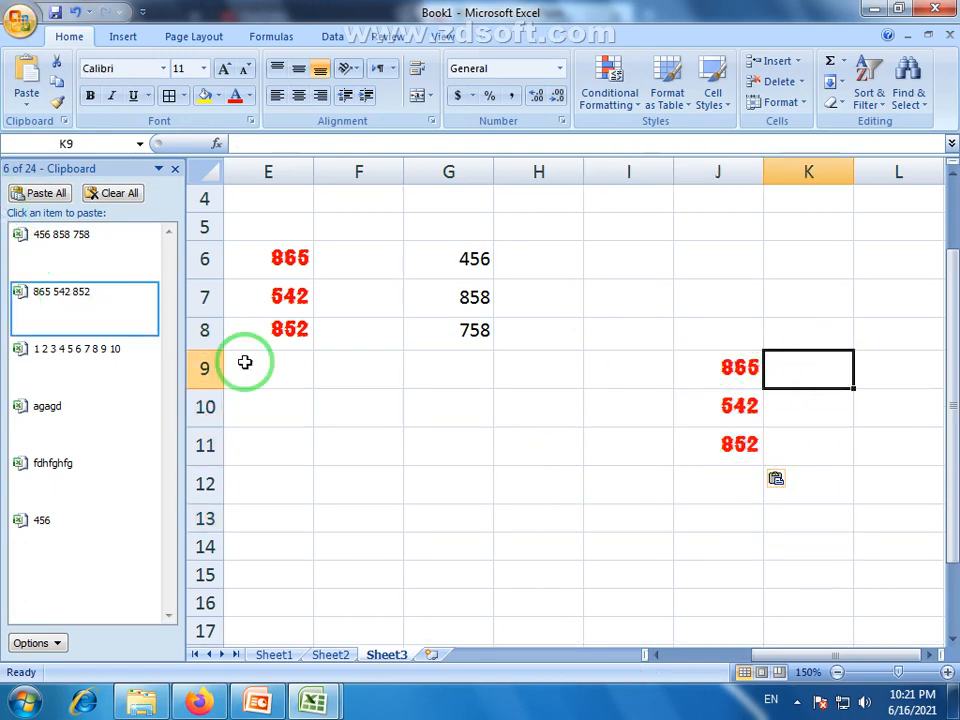
{"action": "left_click", "coordinate": [60, 362]}
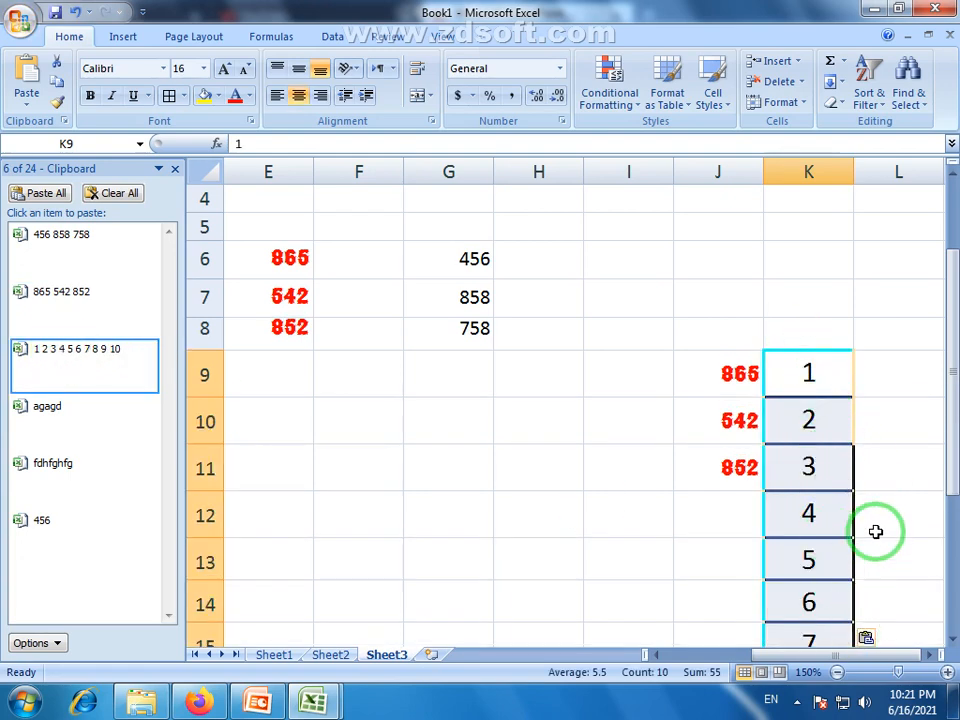
{"action": "scroll", "coordinate": [339, 510], "scroll_direction": "down", "scroll_amount": 2}
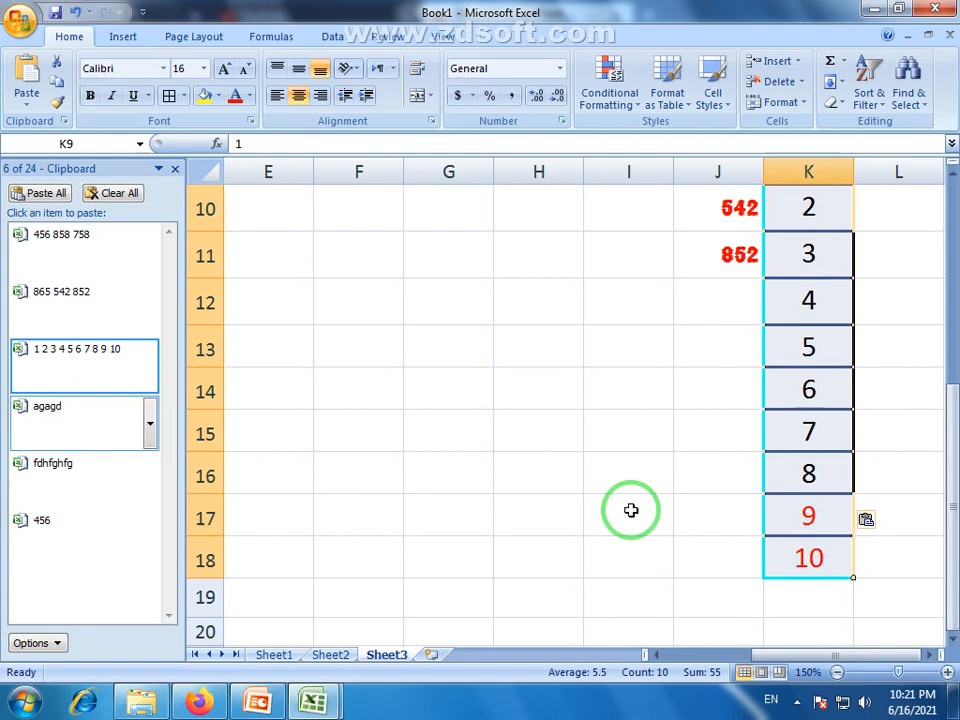
- Paste the collected text "agagd" into cell G15
{"action": "left_click", "coordinate": [450, 438]}
{"action": "left_click", "coordinate": [40, 415]}
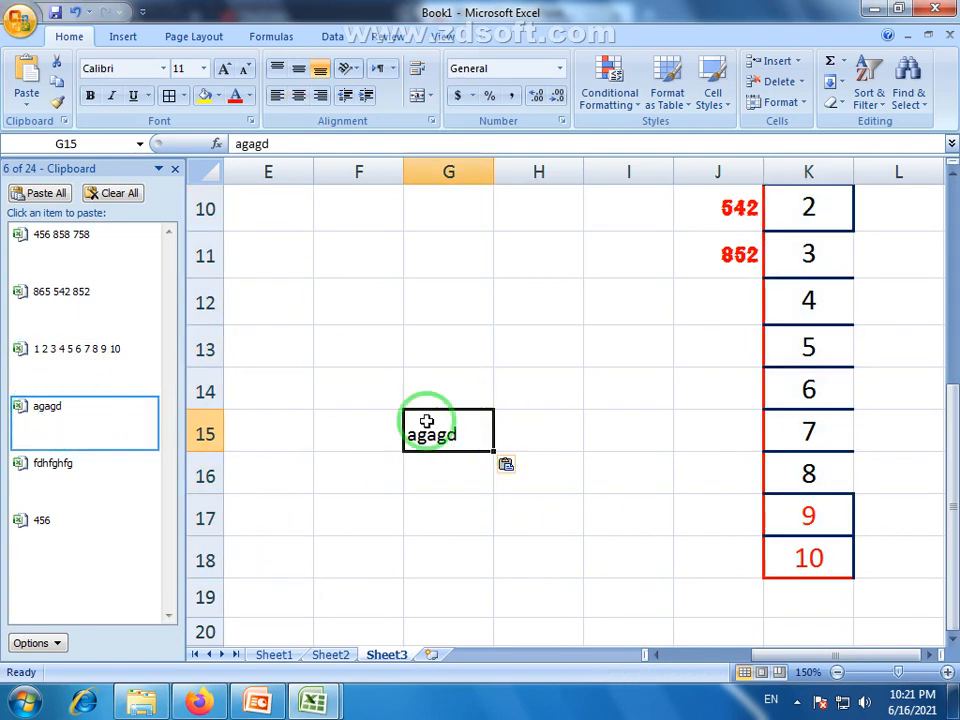
{"action": "mouse_move", "coordinate": [787, 656]}
{"action": "left_mouse_down"}
{"action": "mouse_move", "coordinate": [744, 656]}
{"action": "mouse_move", "coordinate": [792, 657]}
{"action": "left_mouse_up"}
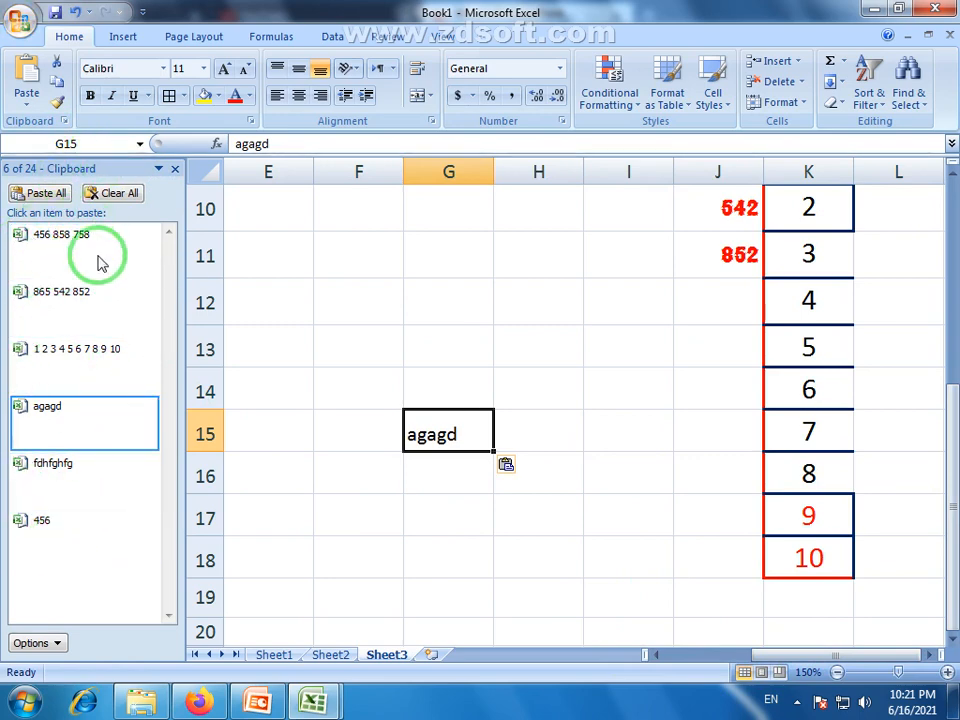
- Clear all collected clipboard items and close the Clipboard pane
{"action": "left_click", "coordinate": [117, 195]}
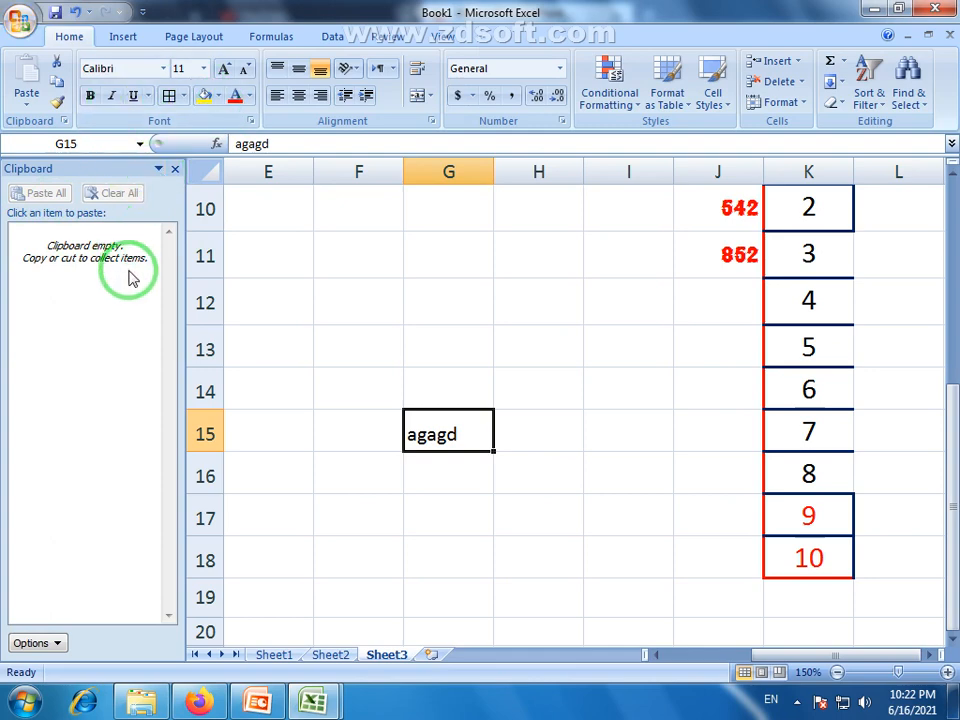
{"action": "left_click", "coordinate": [175, 170]}
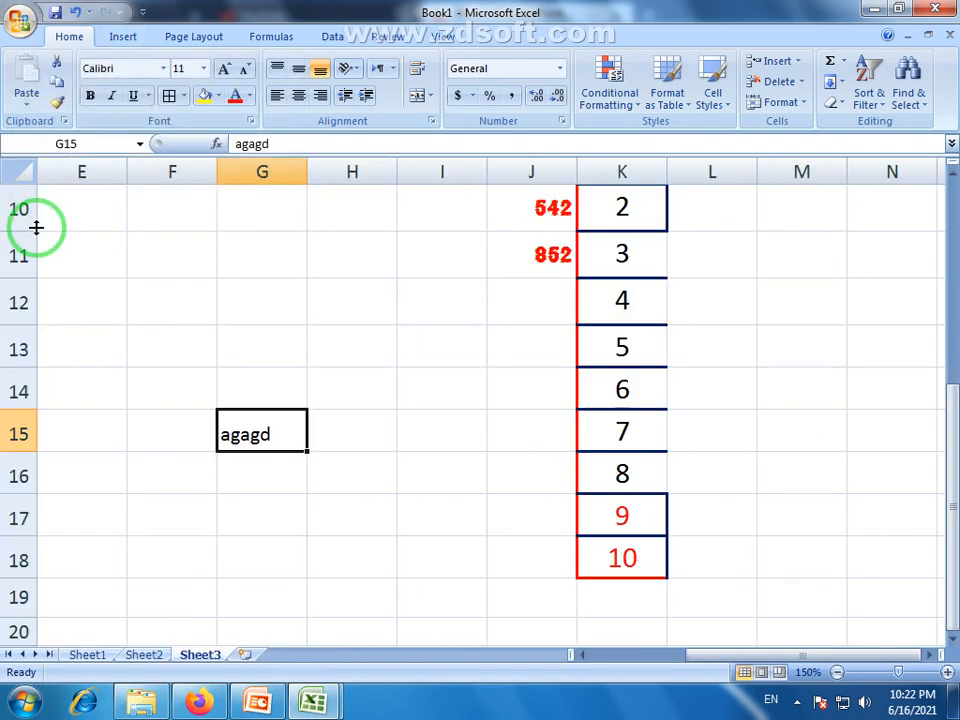
{"action": "left_click", "coordinate": [389, 354]}
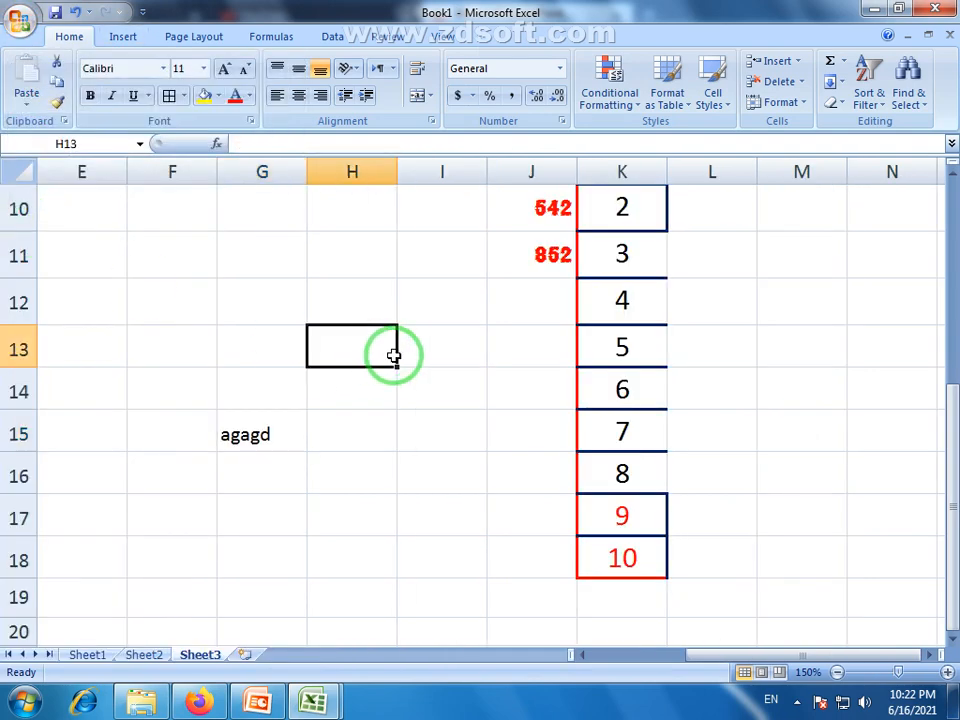
{"action": "scroll", "coordinate": [390, 357], "scroll_direction": "up", "scroll_amount": 3}
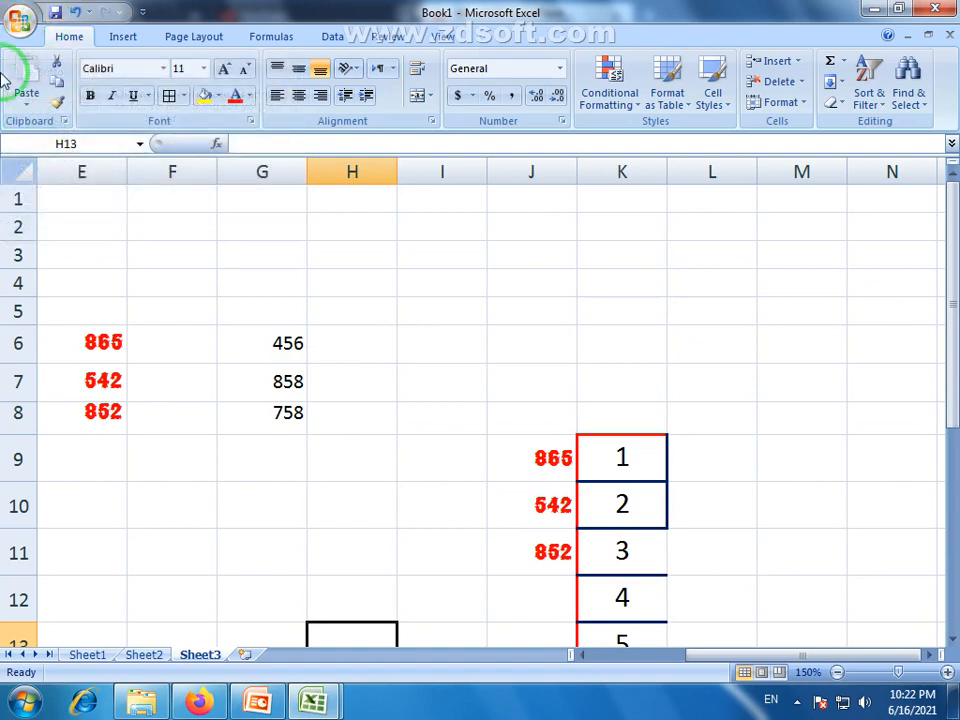
- Reopen the Clipboard pane to check its contents and close it again
{"action": "left_click", "coordinate": [65, 122]}
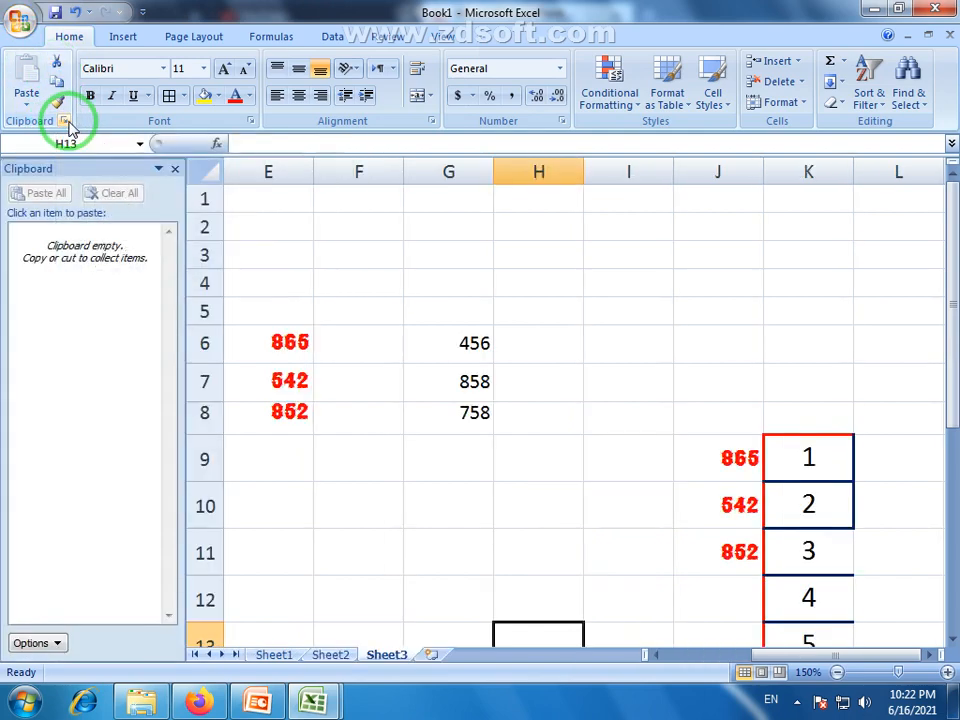
{"action": "left_click", "coordinate": [175, 171]}
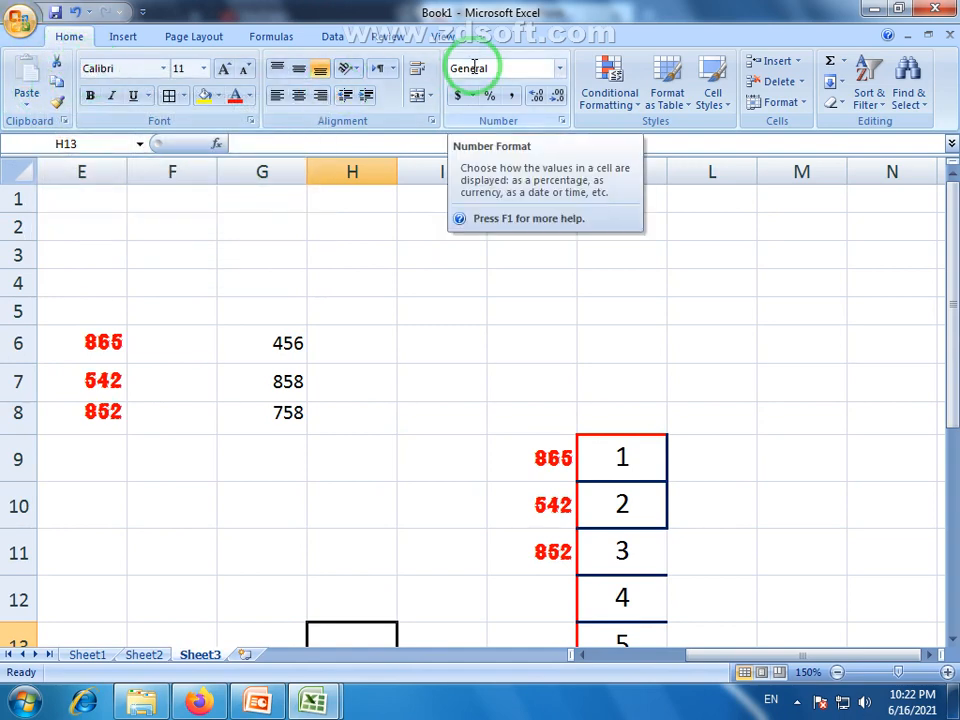
{"action": "left_click", "coordinate": [492, 286]}
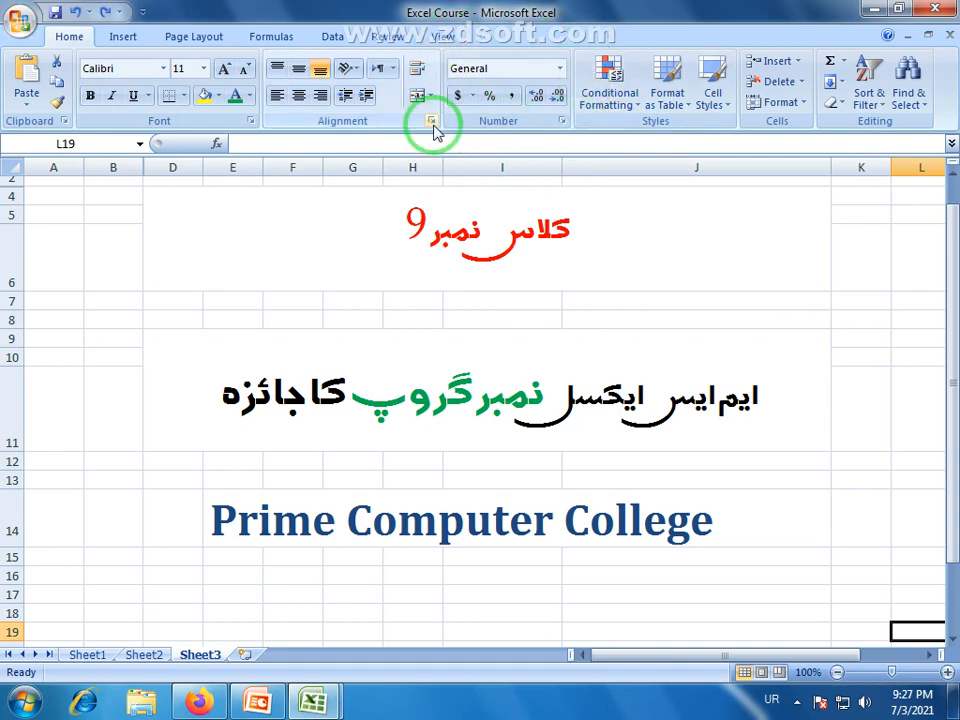
- Switch from the Excel Course workbook to the blank Book1 workbook
{"action": "left_click", "coordinate": [318, 703]}
{"action": "left_click", "coordinate": [171, 572]}
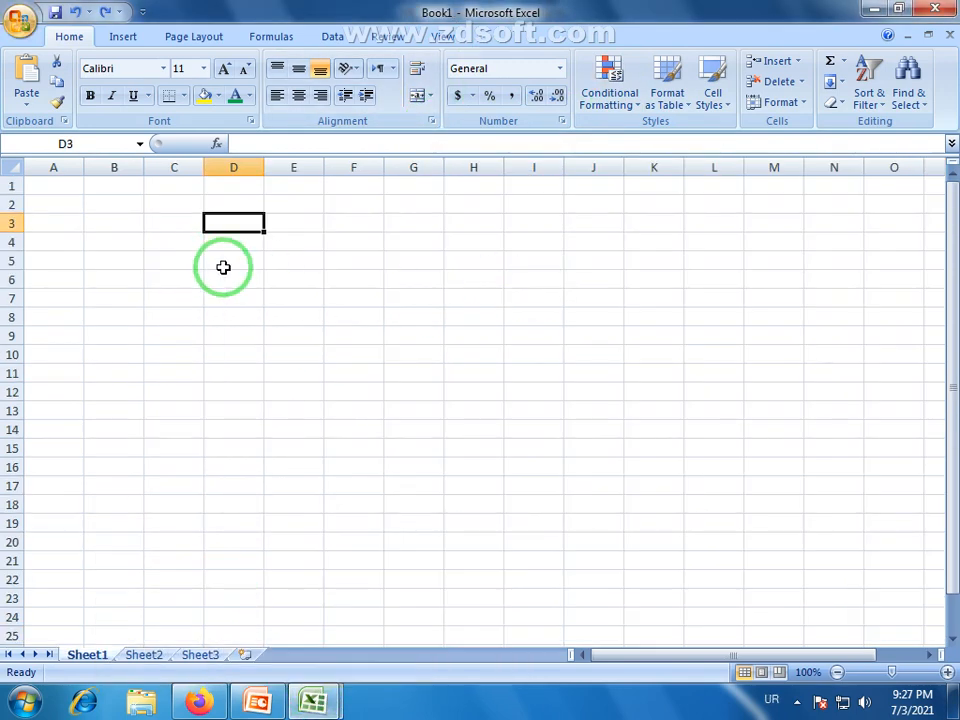
{"action": "left_click", "coordinate": [172, 238]}
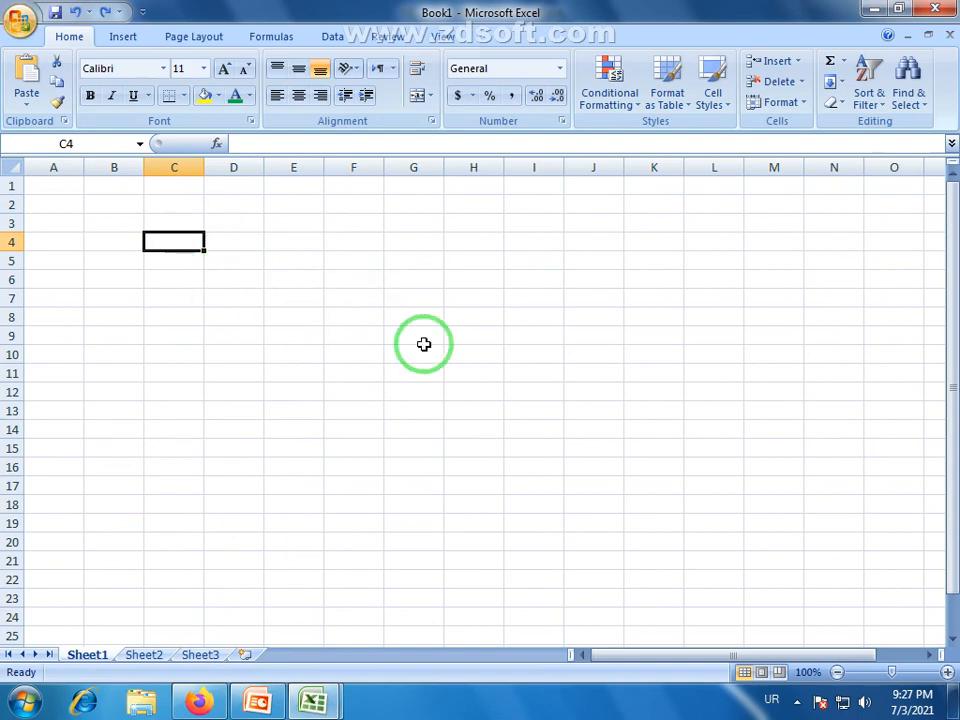
{"action": "left_click", "coordinate": [235, 227]}
{"action": "left_click", "coordinate": [171, 227]}
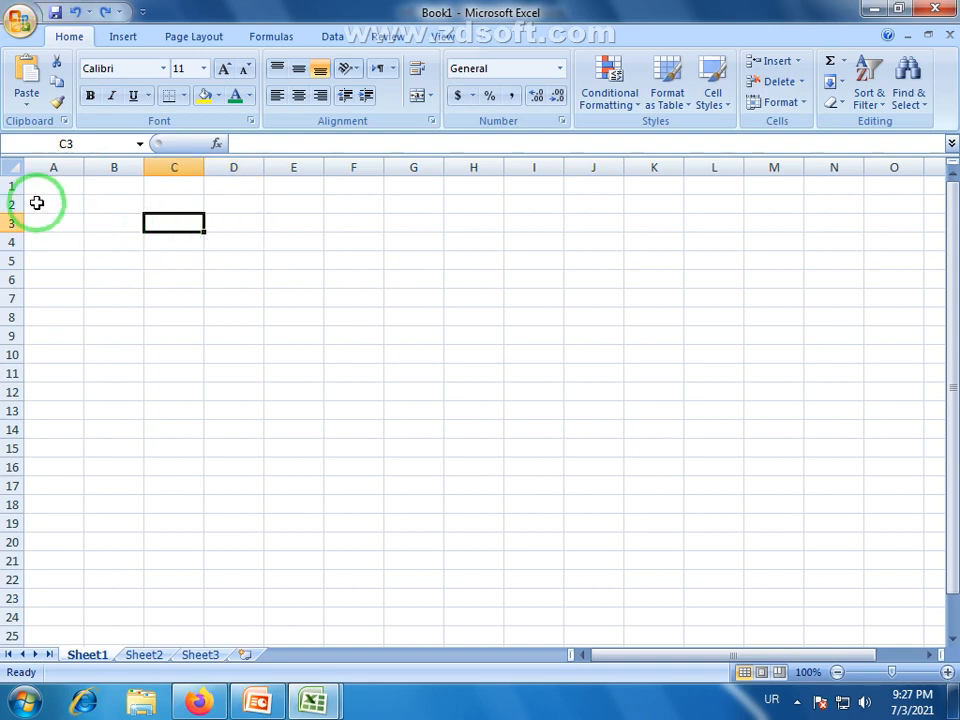
{"action": "left_click", "coordinate": [206, 229]}
{"action": "left_click_drag", "start_coordinate": [199, 227], "coordinate": [417, 338]}
{"action": "left_click", "coordinate": [414, 411]}
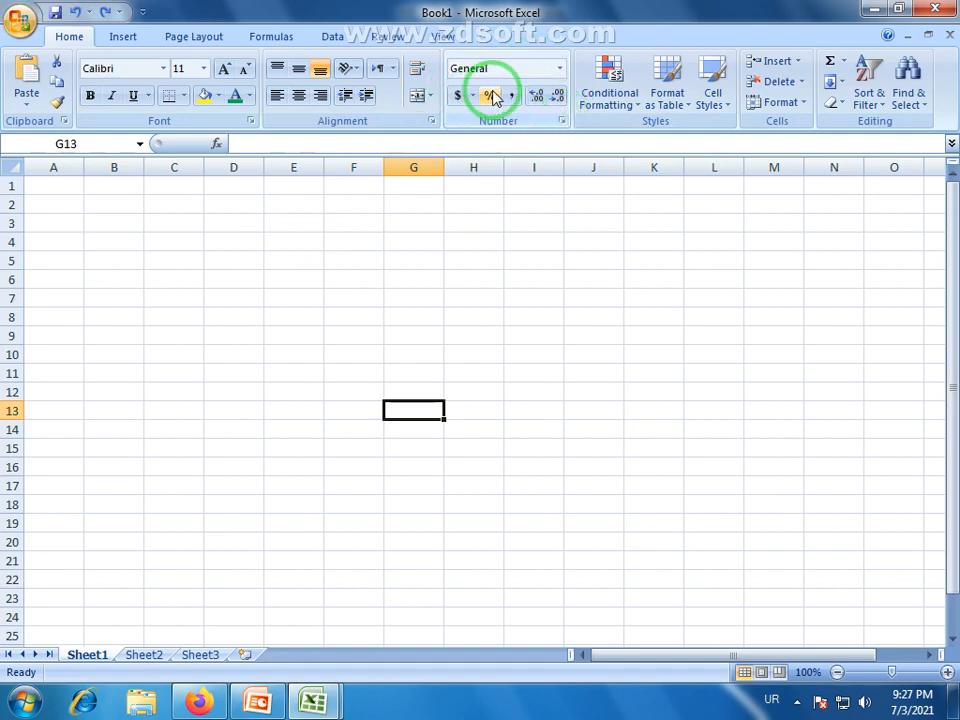
{"action": "left_click", "coordinate": [560, 68]}
{"action": "left_click", "coordinate": [341, 236]}
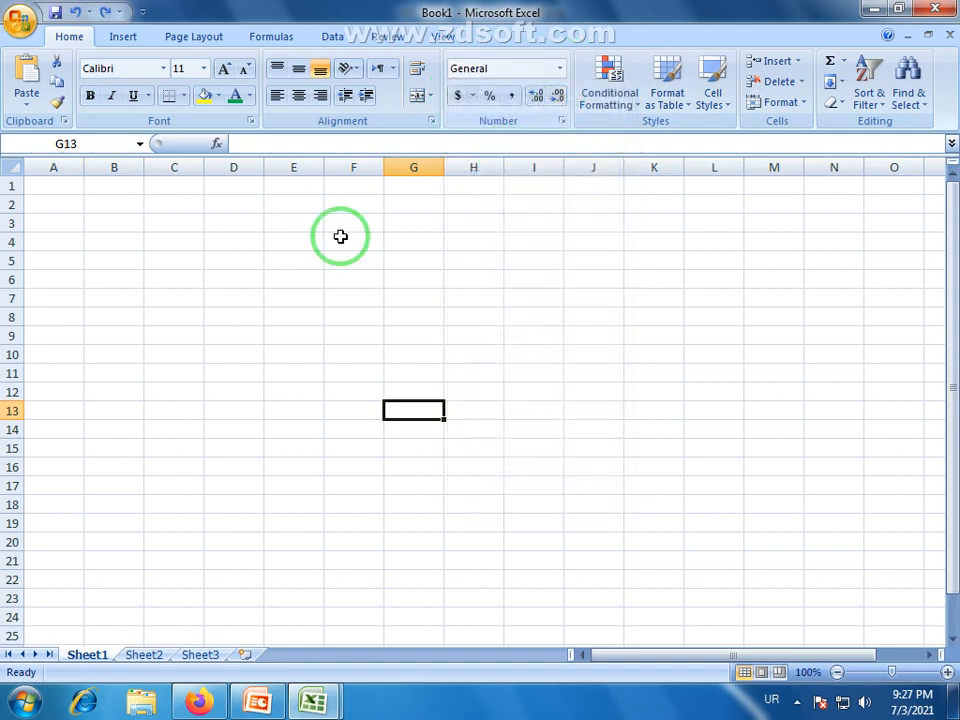
- Widen column D on Sheet1 to more than twice its default width
{"action": "left_click", "coordinate": [229, 241]}
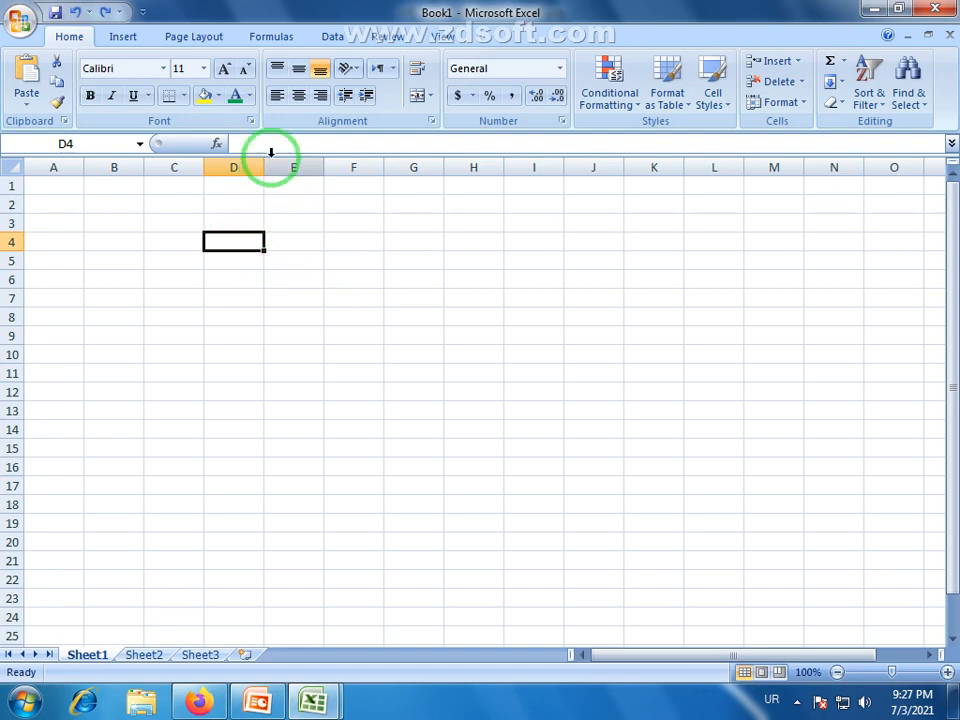
{"action": "left_click_drag", "start_coordinate": [264, 166], "coordinate": [350, 165]}
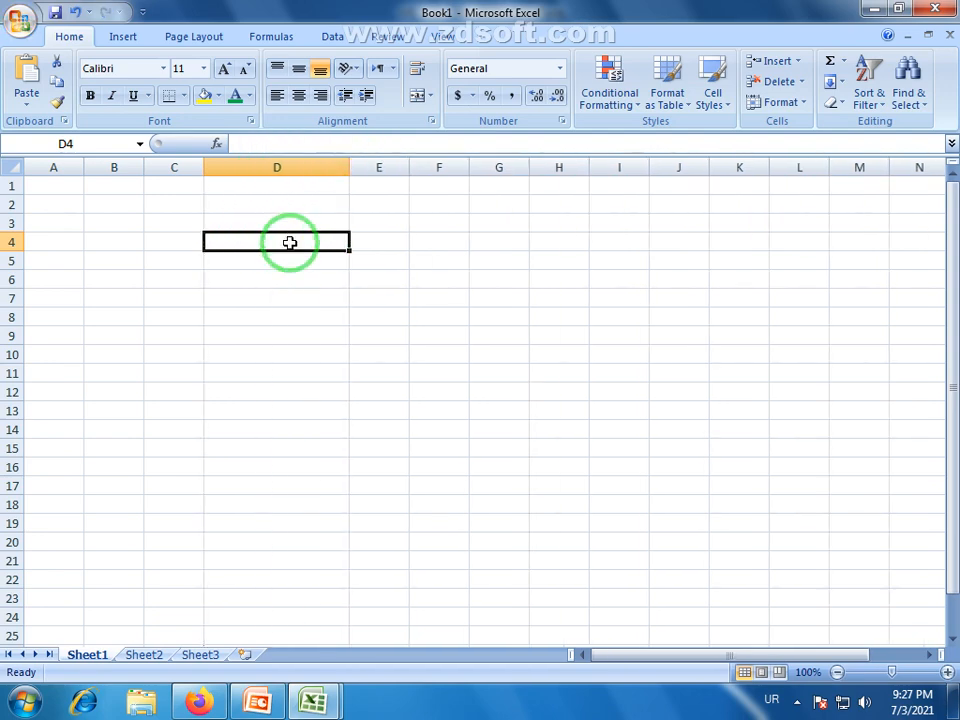
- Apply the Title cell style to every cell of Sheet1
{"action": "left_click", "coordinate": [11, 168]}
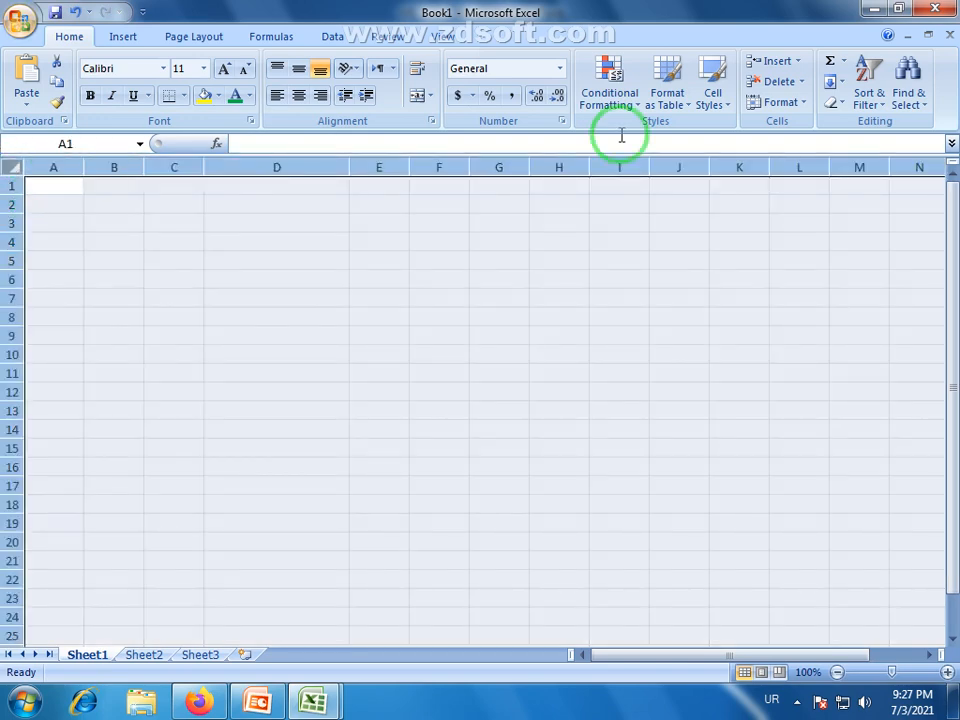
{"action": "left_click", "coordinate": [726, 104]}
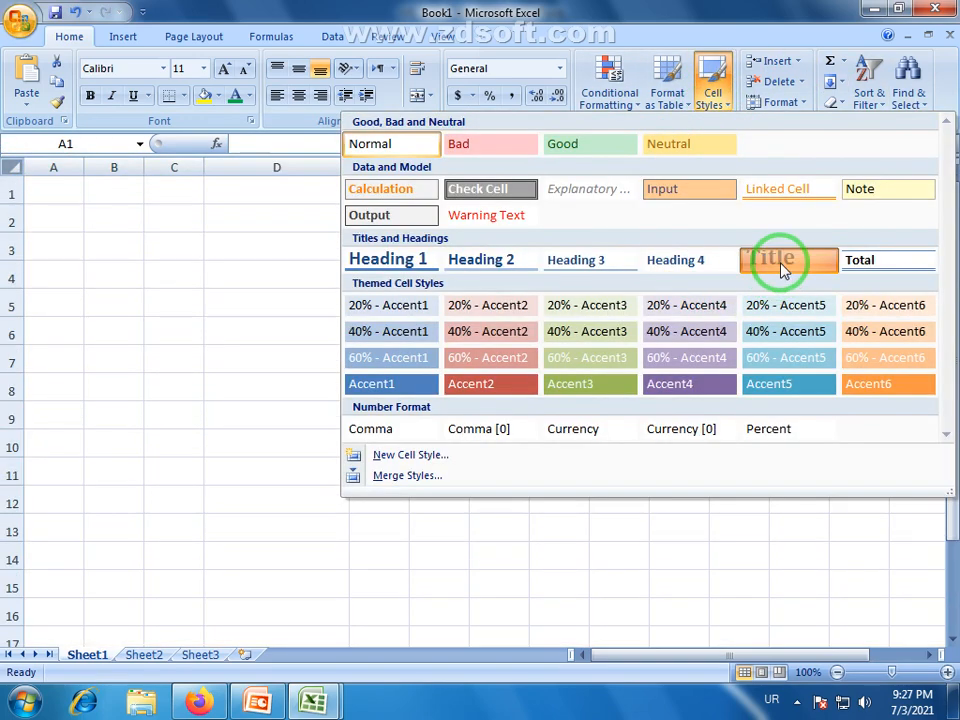
{"action": "left_click", "coordinate": [783, 262]}
- Switch the input language from Urdu to English (United States) and enter "Pakistan" in cell D3
{"action": "left_click", "coordinate": [285, 238]}
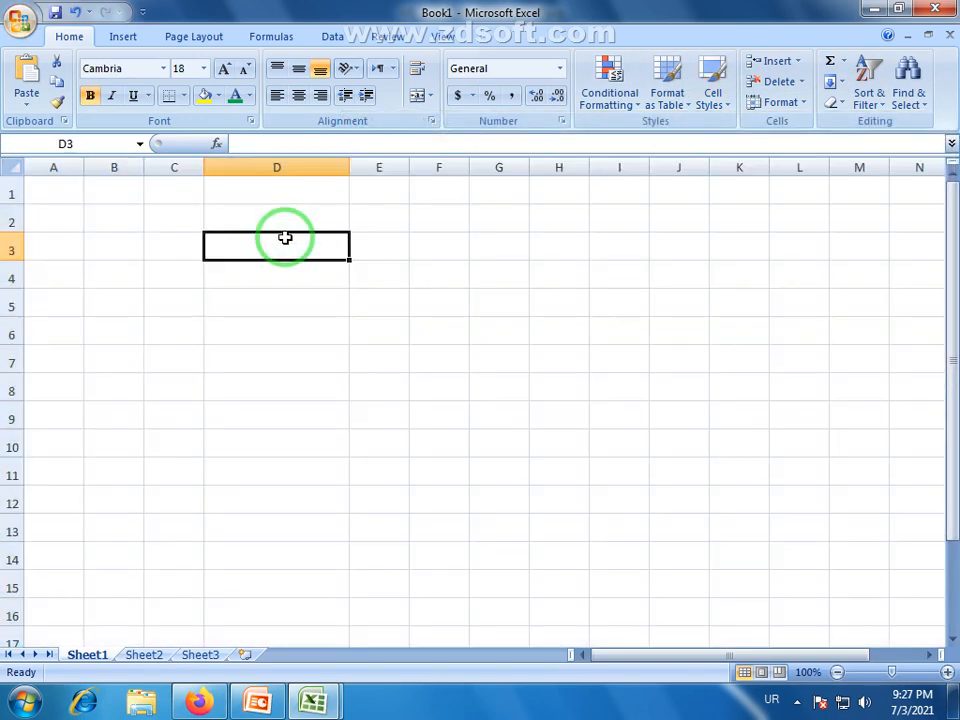
{"action": "type", "text": "پ"}
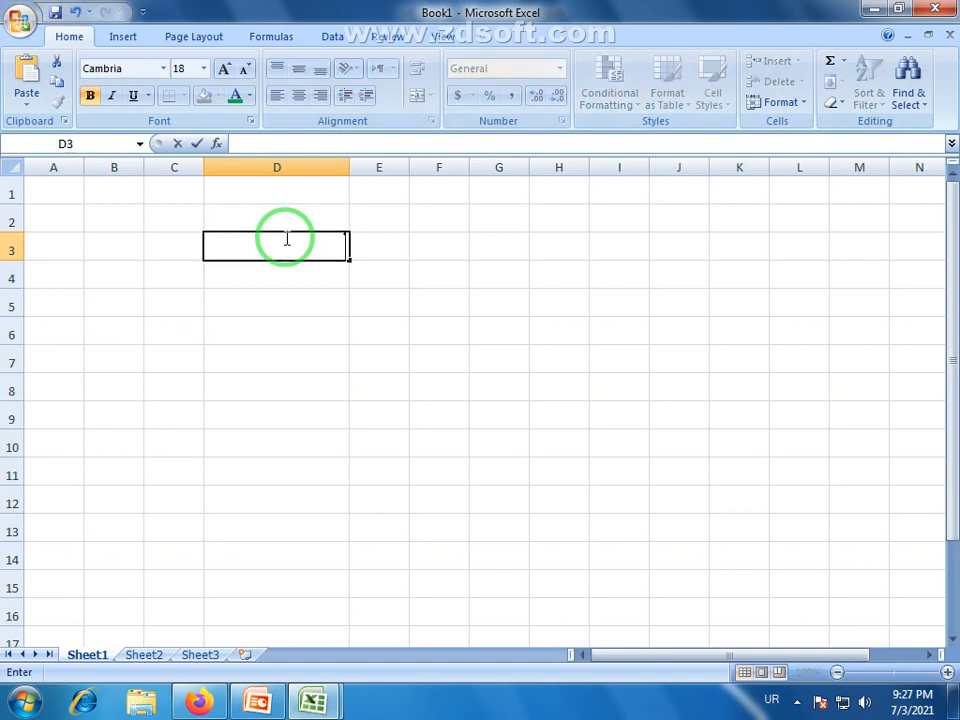
{"action": "left_click", "coordinate": [771, 697]}
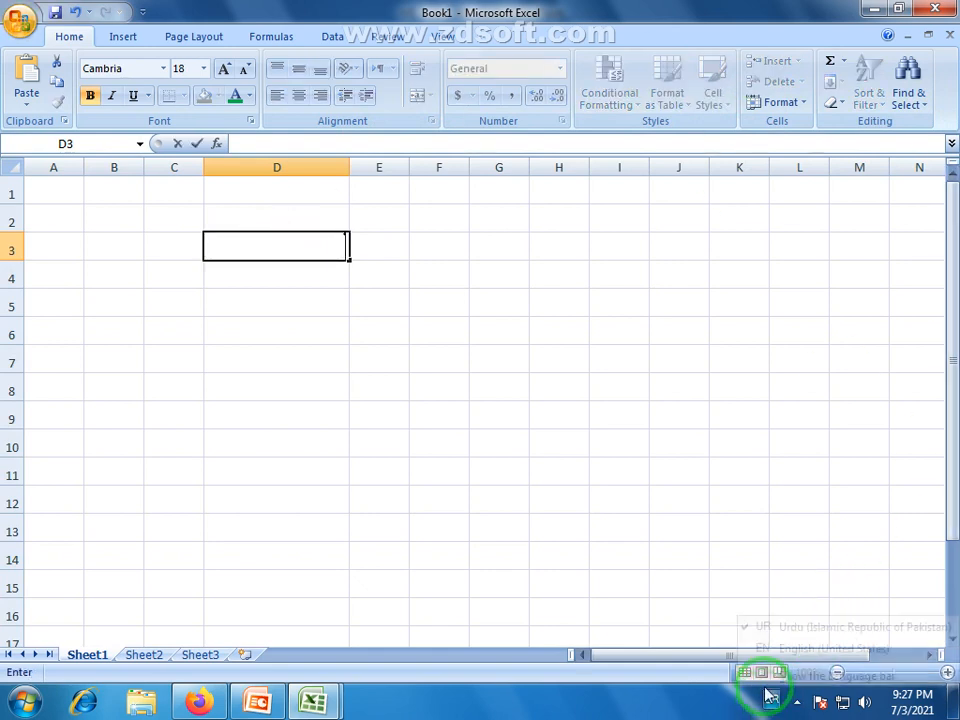
{"action": "left_click", "coordinate": [787, 647]}
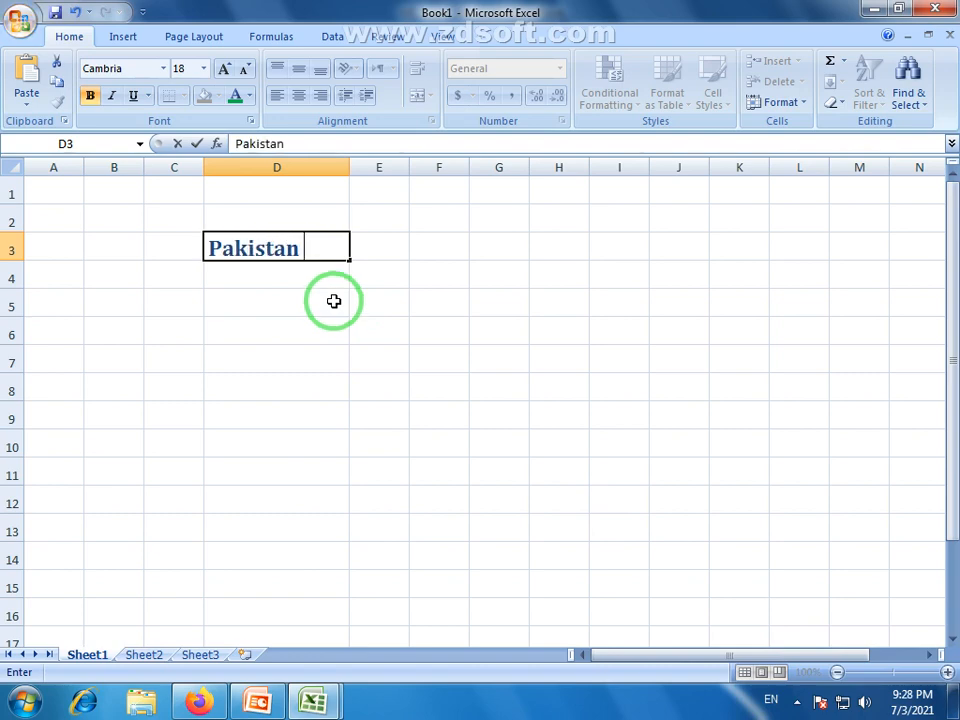
{"action": "key", "text": "Return"}
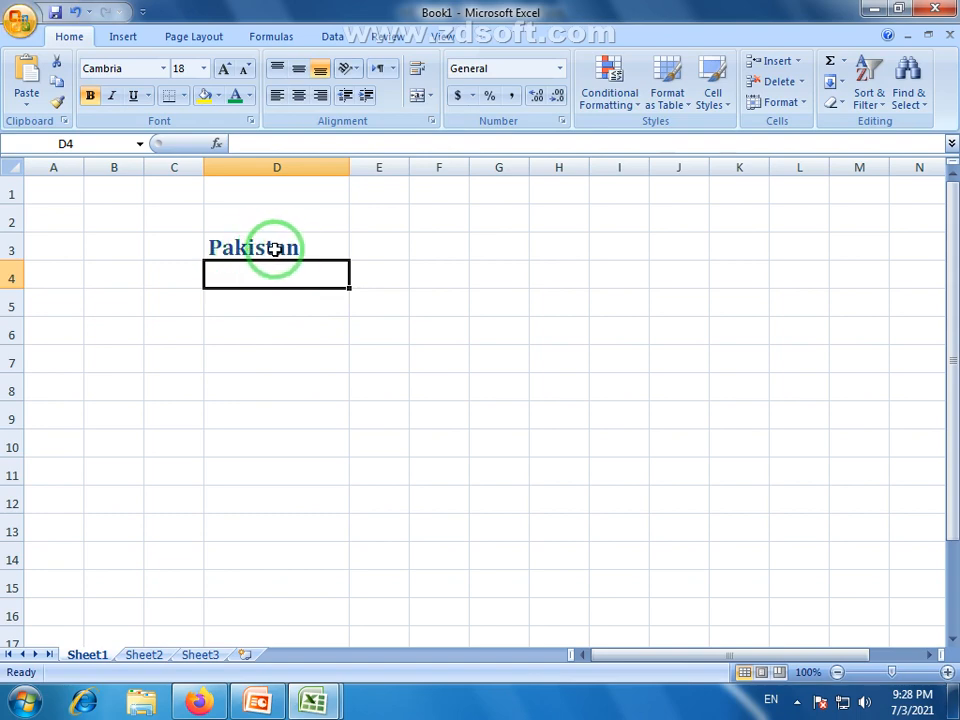
{"action": "left_click", "coordinate": [282, 247]}
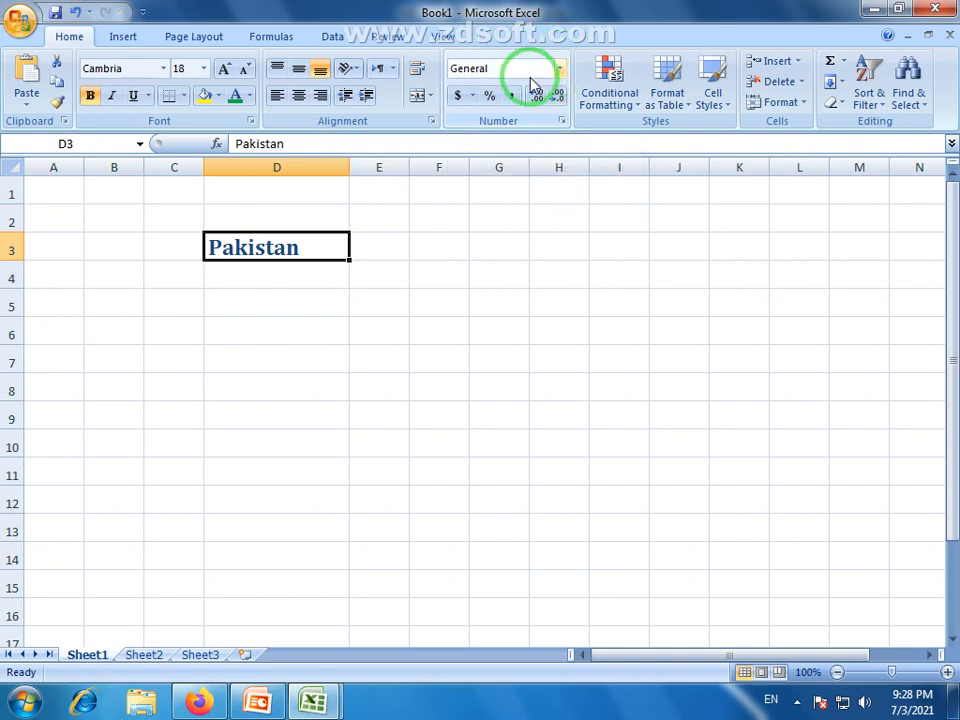
{"action": "left_click", "coordinate": [285, 272]}
{"action": "left_click", "coordinate": [294, 244]}
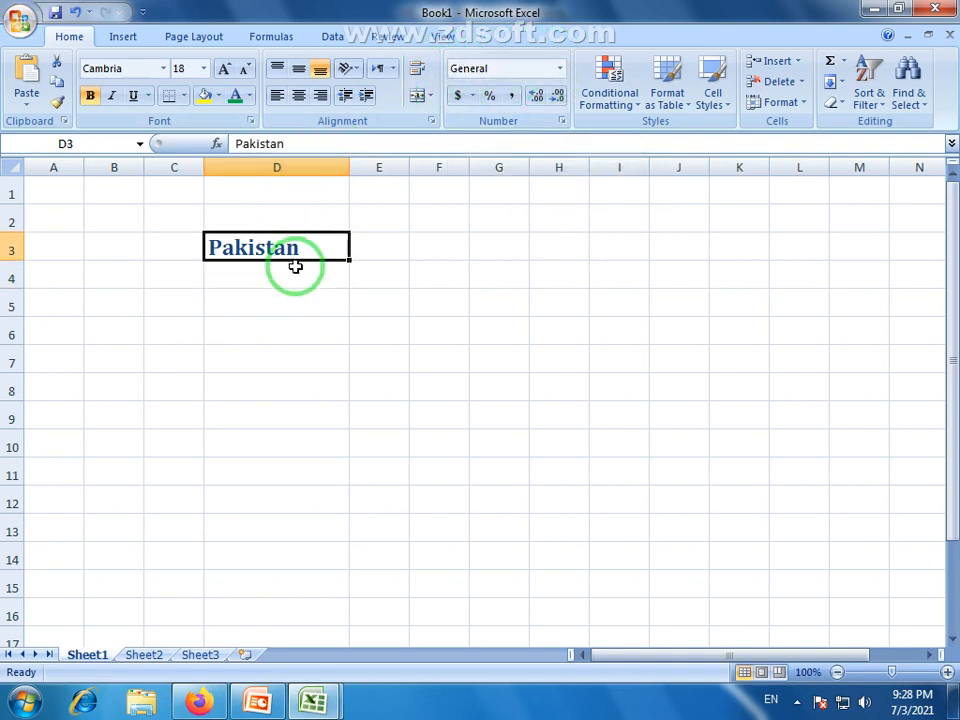
{"action": "left_click", "coordinate": [301, 275]}
{"action": "left_click", "coordinate": [295, 301]}
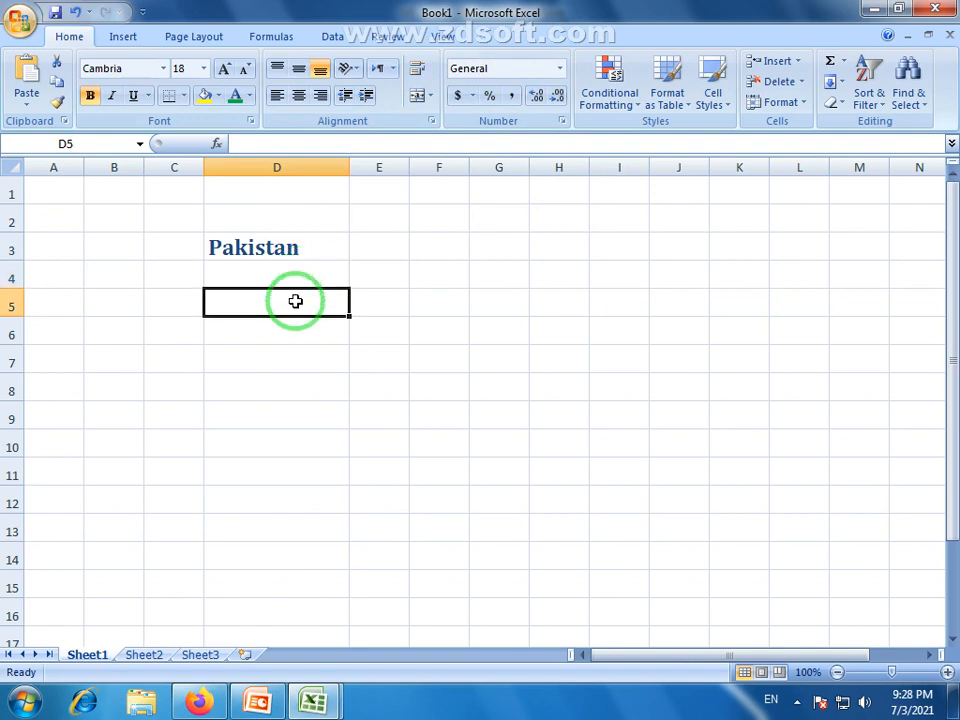
{"action": "left_click_drag", "start_coordinate": [281, 322], "coordinate": [274, 561]}
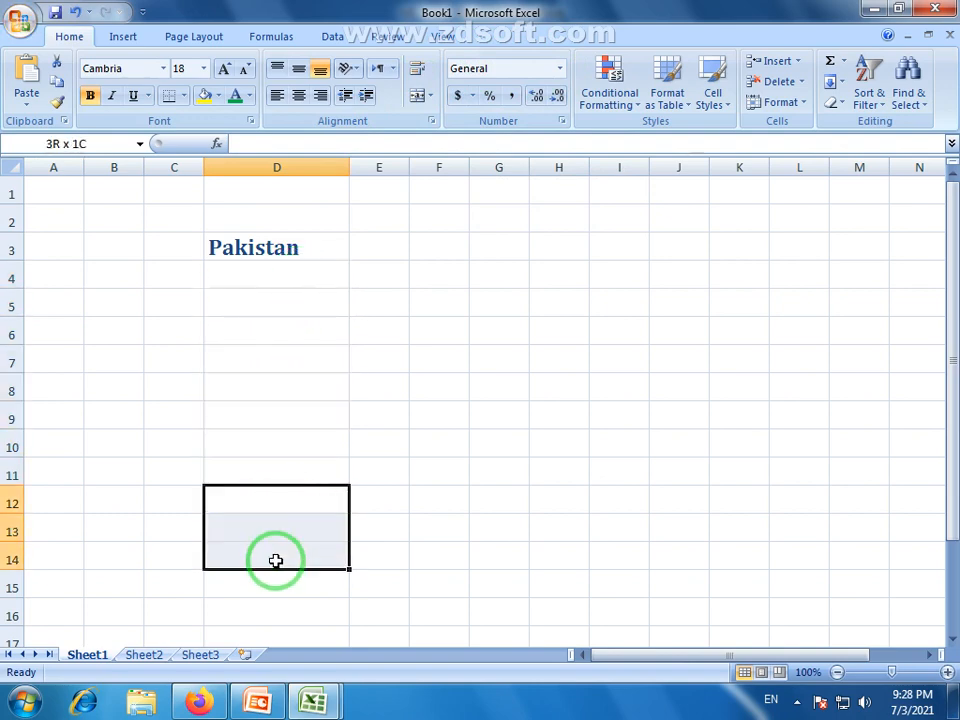
{"action": "left_click_drag", "start_coordinate": [257, 309], "coordinate": [270, 422]}
{"action": "left_click", "coordinate": [306, 247]}
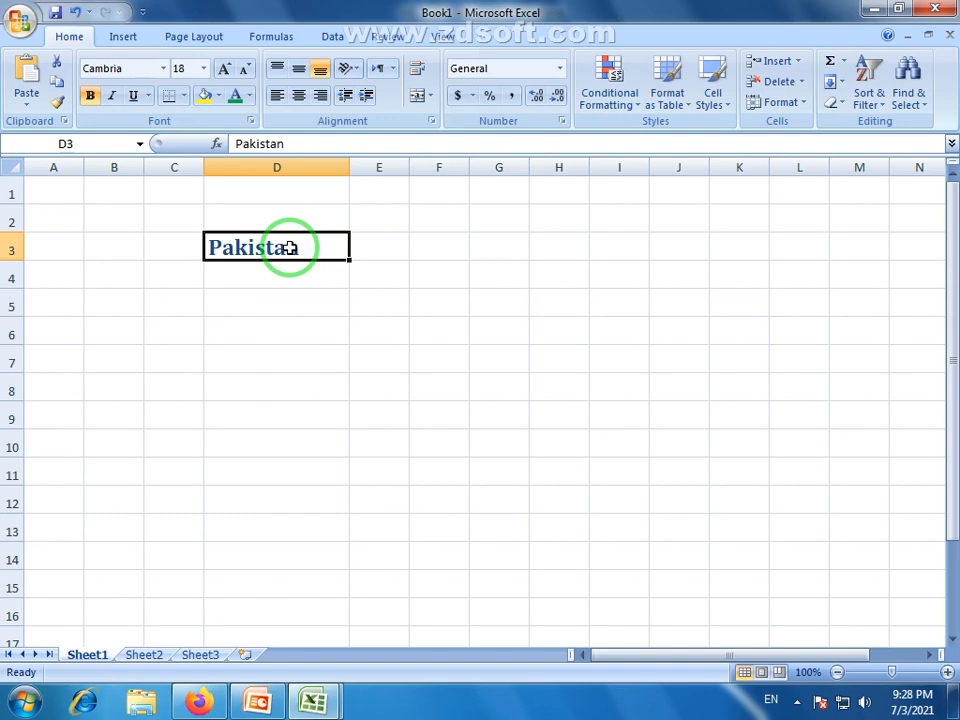
- Widen column E to about one and a half times its default width
{"action": "left_click", "coordinate": [401, 252]}
{"action": "left_click", "coordinate": [433, 237]}
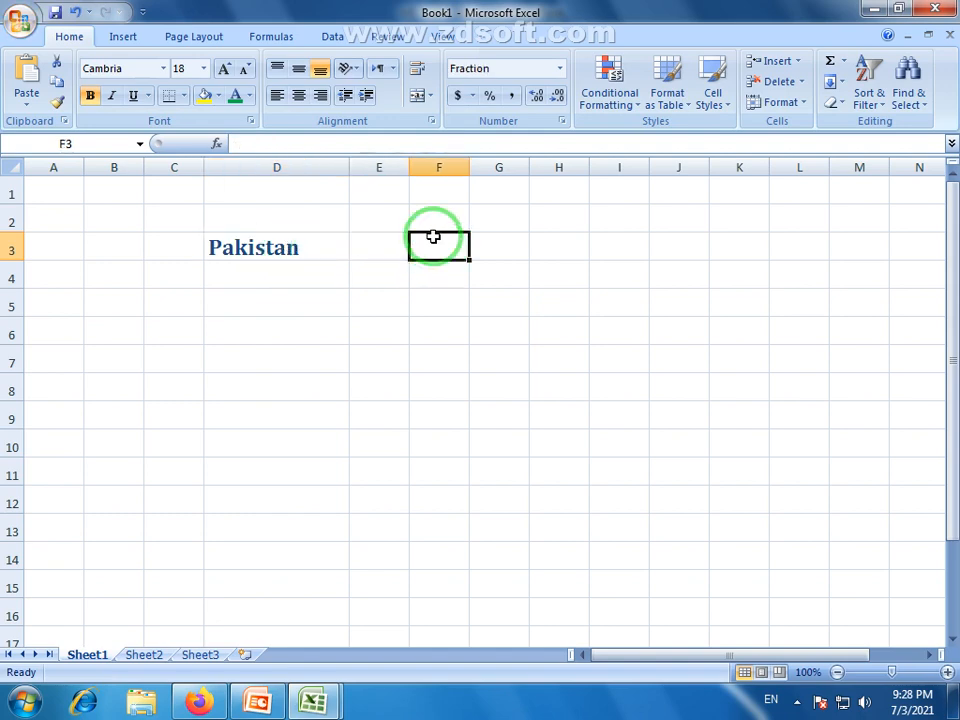
{"action": "left_click_drag", "start_coordinate": [409, 167], "coordinate": [443, 165]}
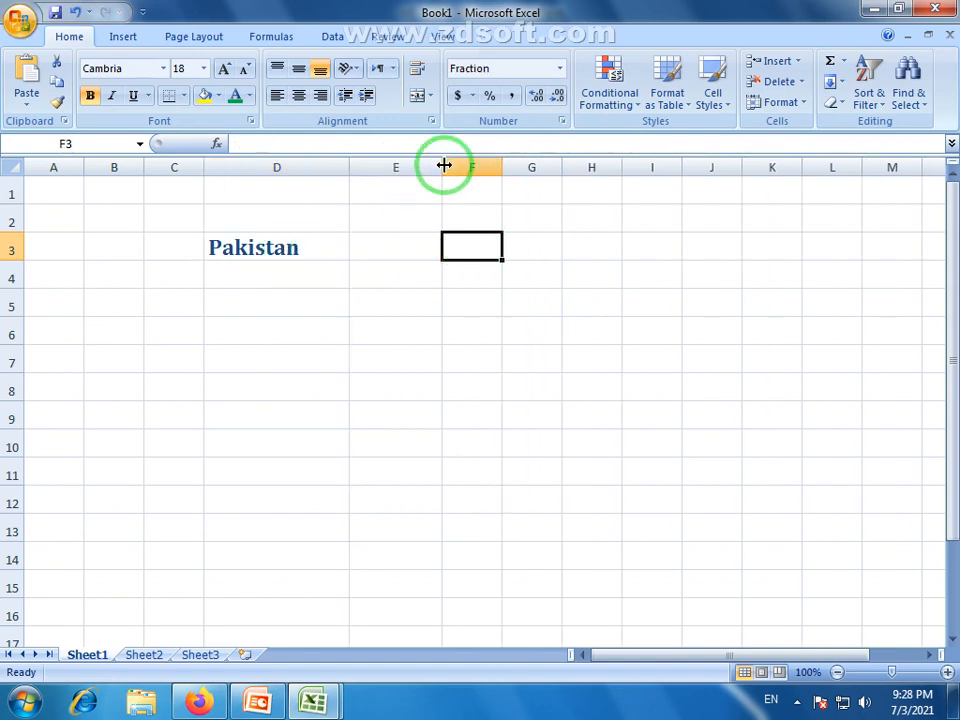
{"action": "left_click", "coordinate": [416, 249]}
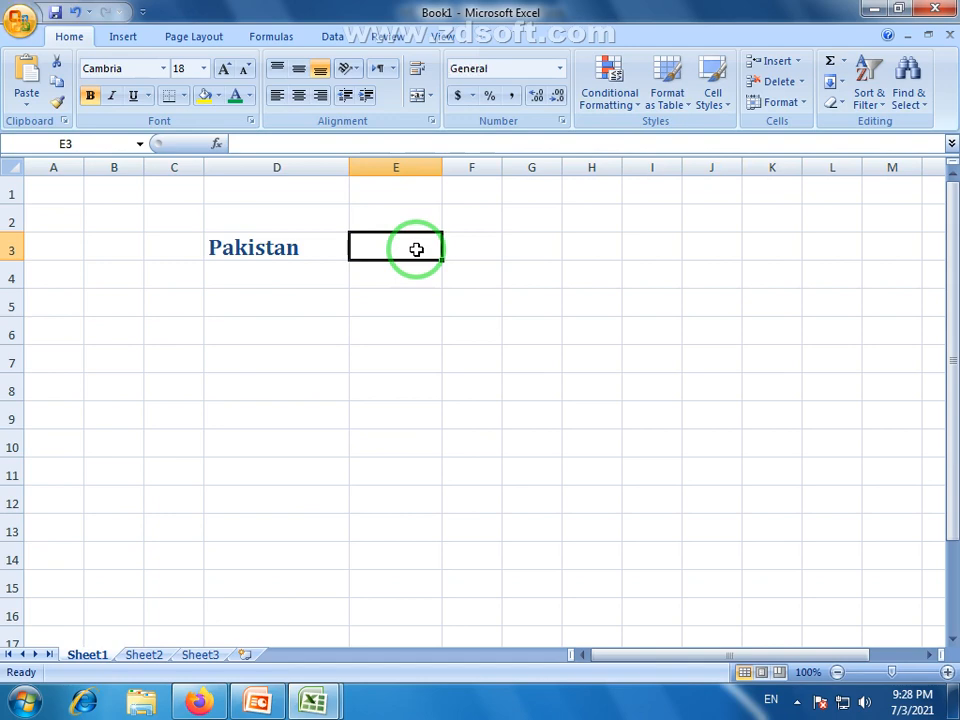
{"action": "left_click_drag", "start_coordinate": [416, 247], "coordinate": [414, 463]}
{"action": "left_click_drag", "start_coordinate": [482, 253], "coordinate": [482, 504]}
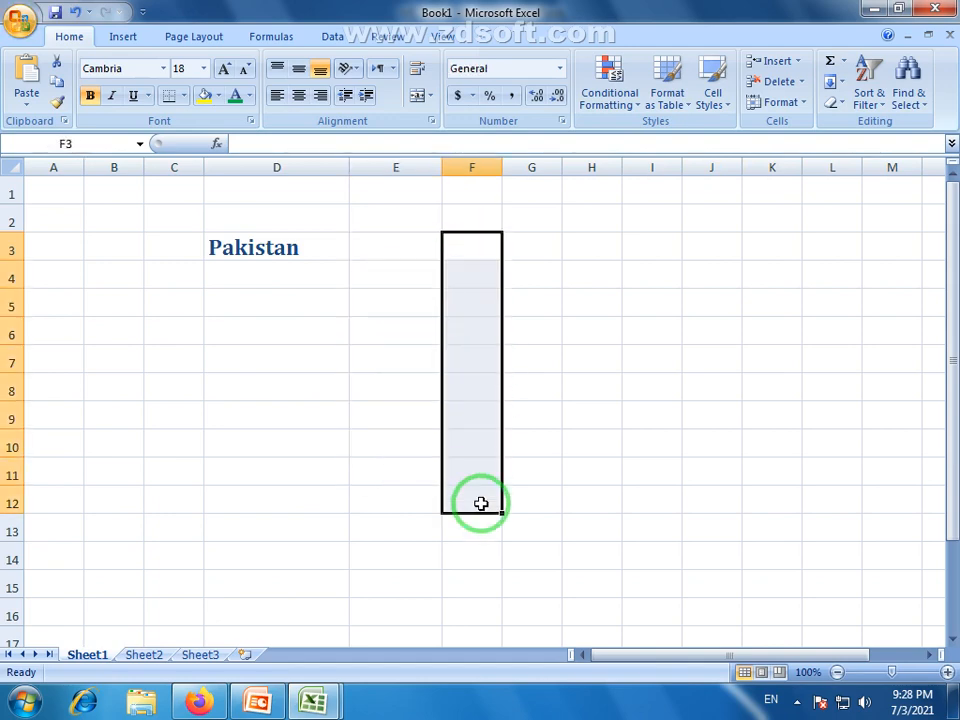
{"action": "left_click_drag", "start_coordinate": [589, 246], "coordinate": [596, 436]}
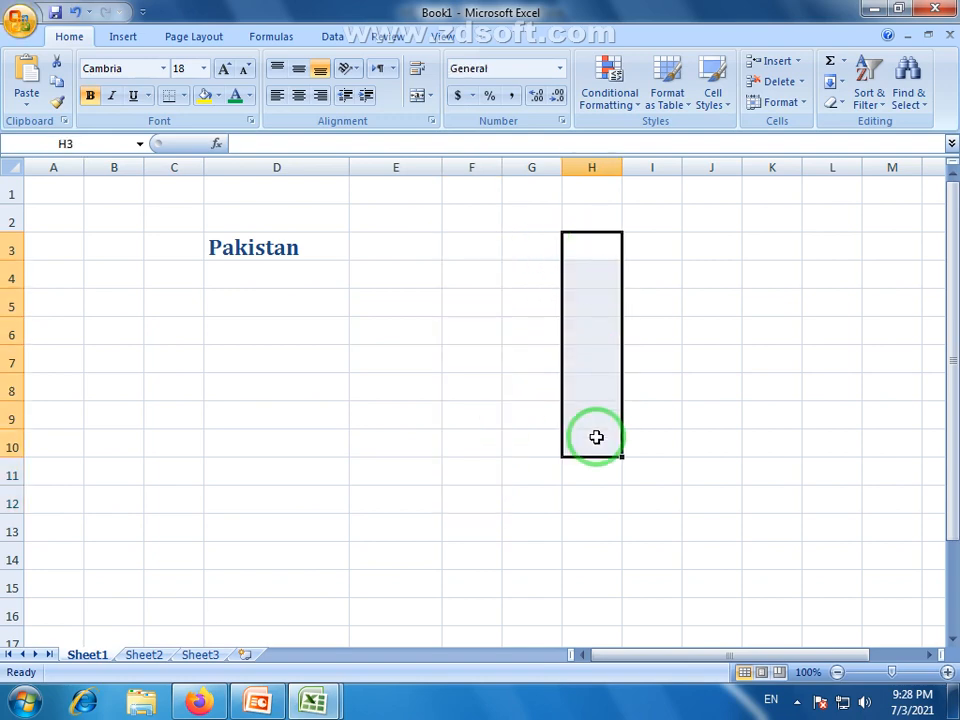
{"action": "left_click", "coordinate": [654, 242]}
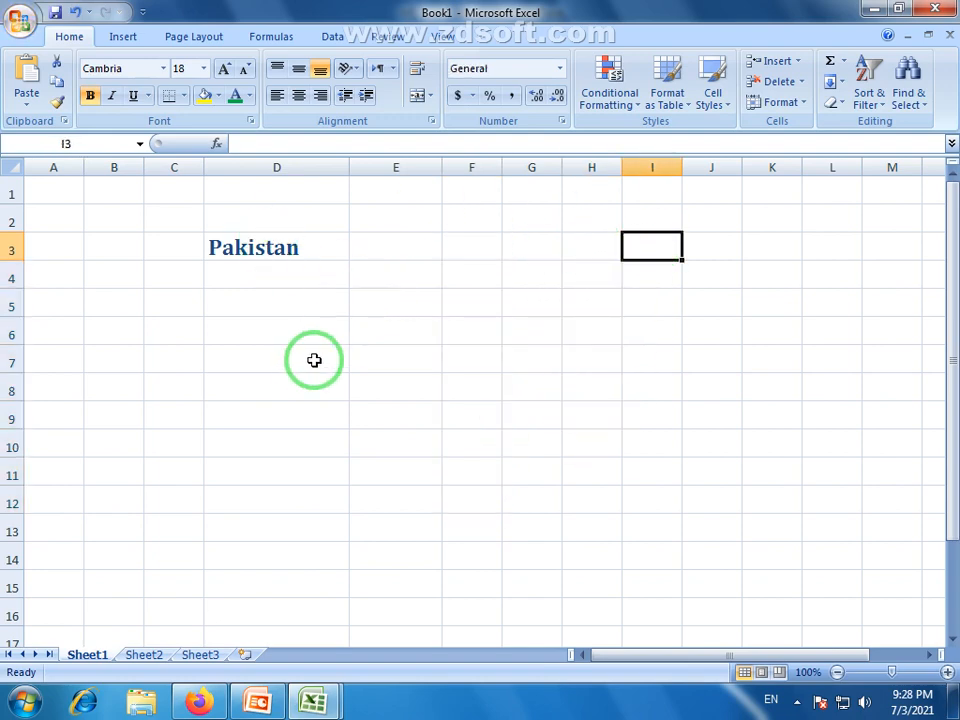
- Narrow column D so it is only slightly wider than the text "Pakistan"
{"action": "left_click_drag", "start_coordinate": [348, 166], "coordinate": [312, 166]}
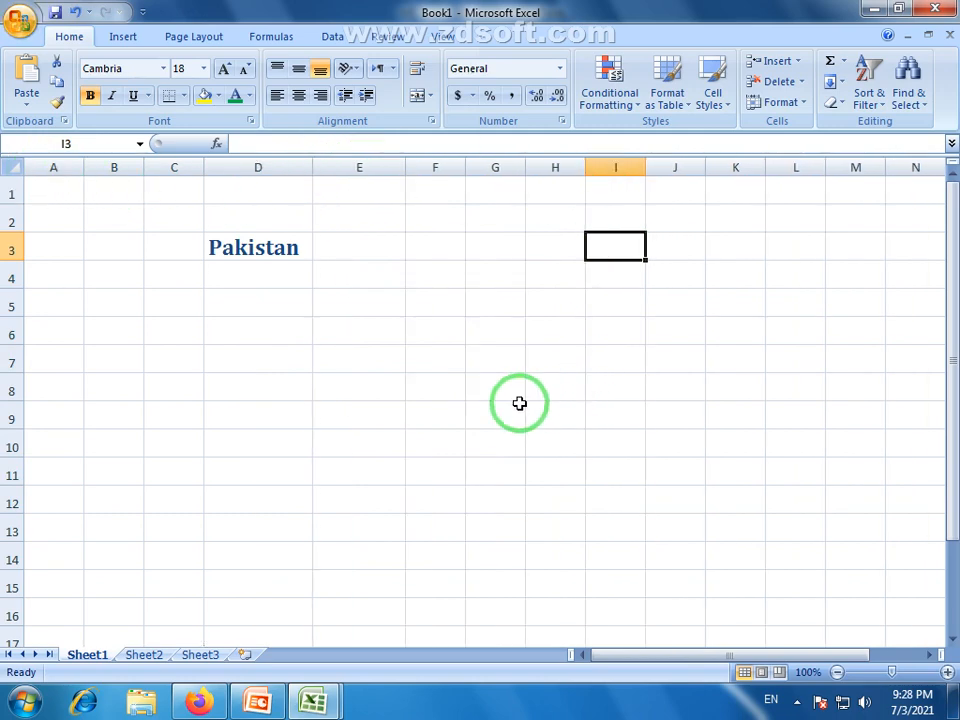
{"action": "left_click", "coordinate": [283, 246]}
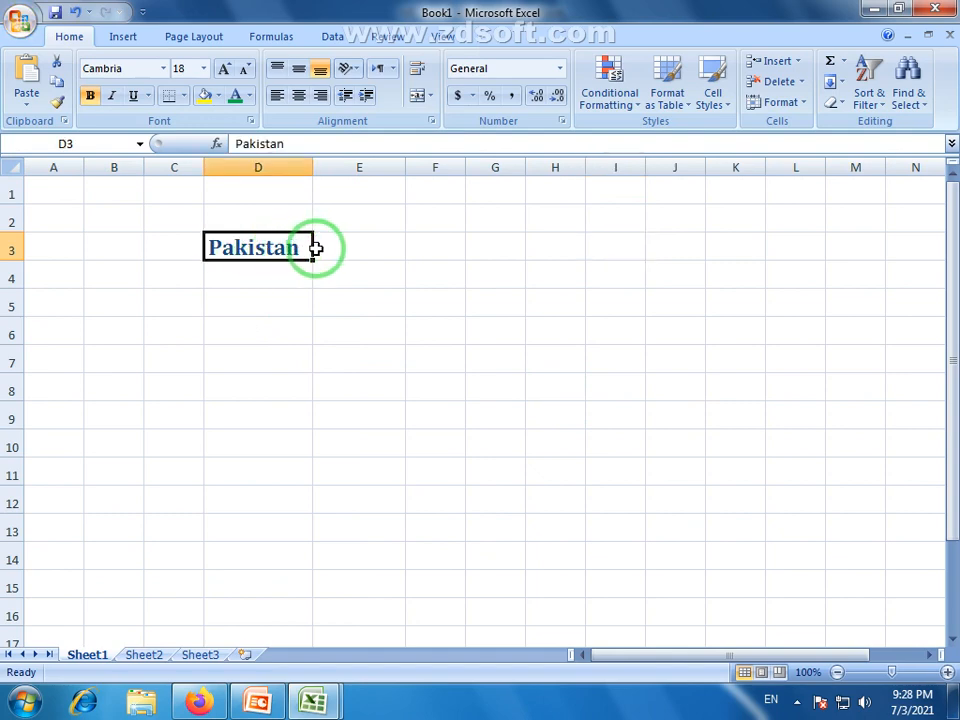
{"action": "left_click", "coordinate": [358, 249]}
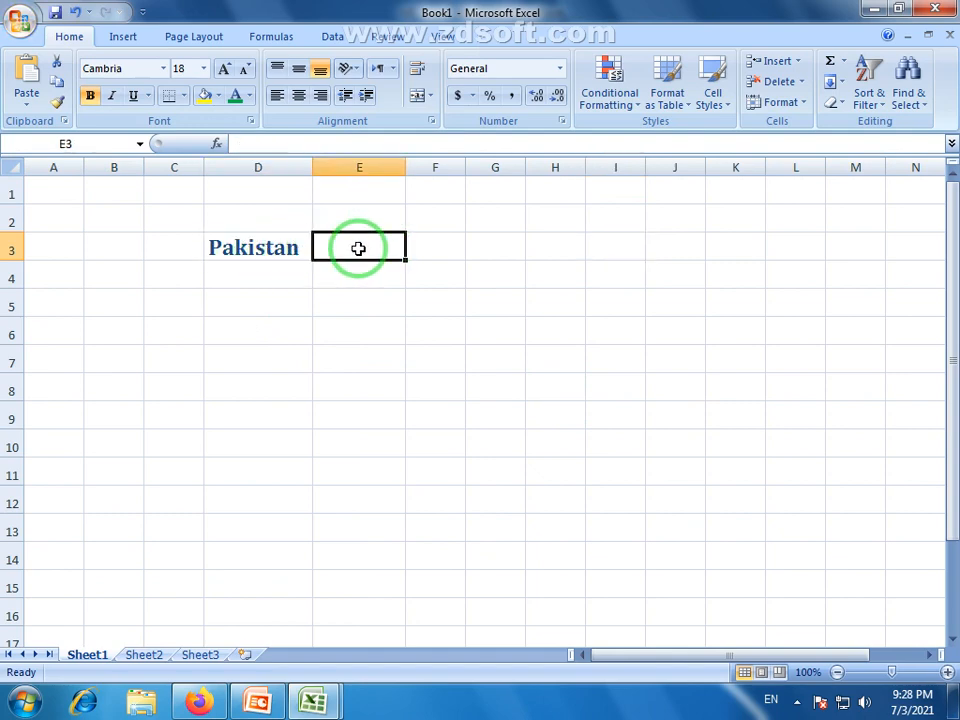
{"action": "left_click", "coordinate": [429, 249]}
{"action": "left_click", "coordinate": [370, 248]}
{"action": "left_click", "coordinate": [283, 251]}
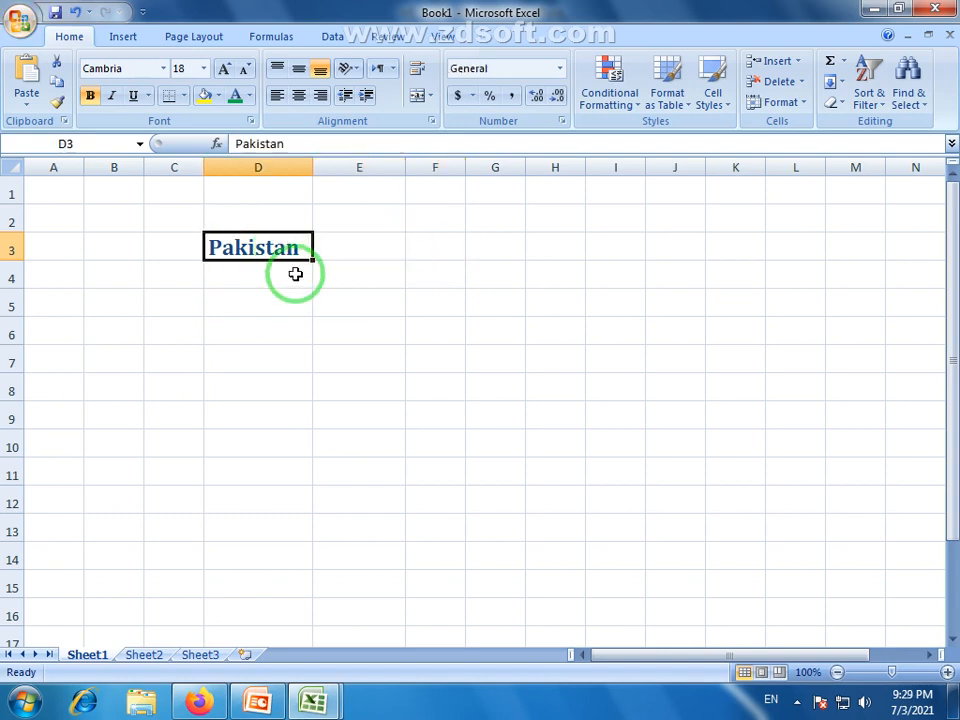
{"action": "left_click", "coordinate": [296, 272]}
{"action": "left_click", "coordinate": [362, 265]}
{"action": "left_click", "coordinate": [367, 247]}
{"action": "left_click", "coordinate": [288, 245]}
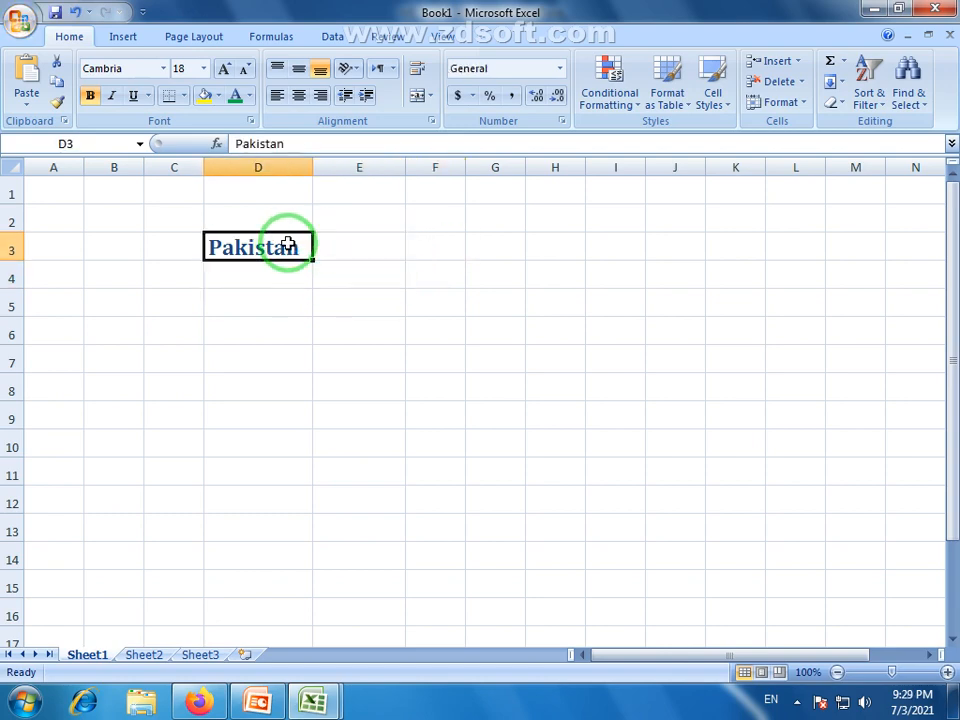
{"action": "left_click", "coordinate": [424, 297]}
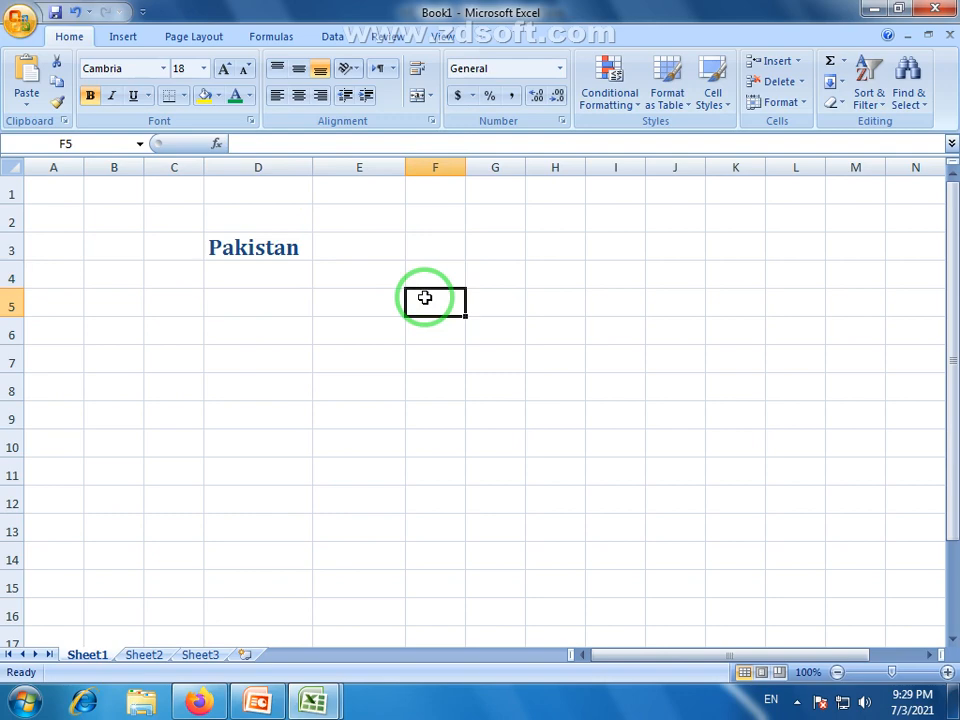
- Widen column D by a tiny amount, keeping it close to the width of its text
{"action": "left_click", "coordinate": [300, 246]}
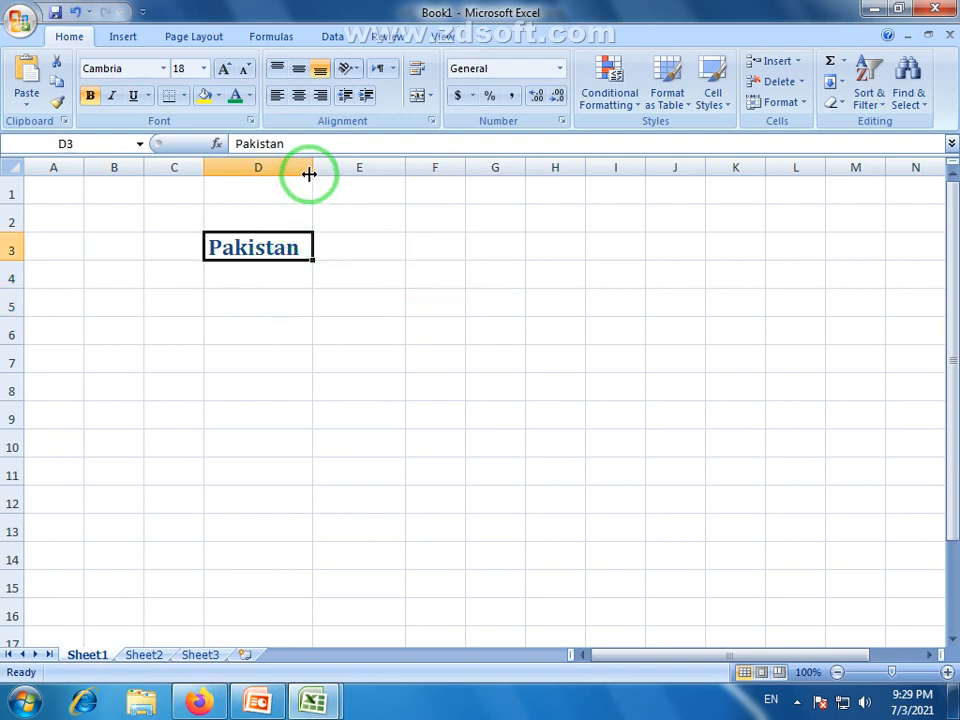
{"action": "left_click_drag", "start_coordinate": [312, 168], "coordinate": [314, 168]}
{"action": "left_click", "coordinate": [279, 285]}
{"action": "left_click", "coordinate": [279, 252]}
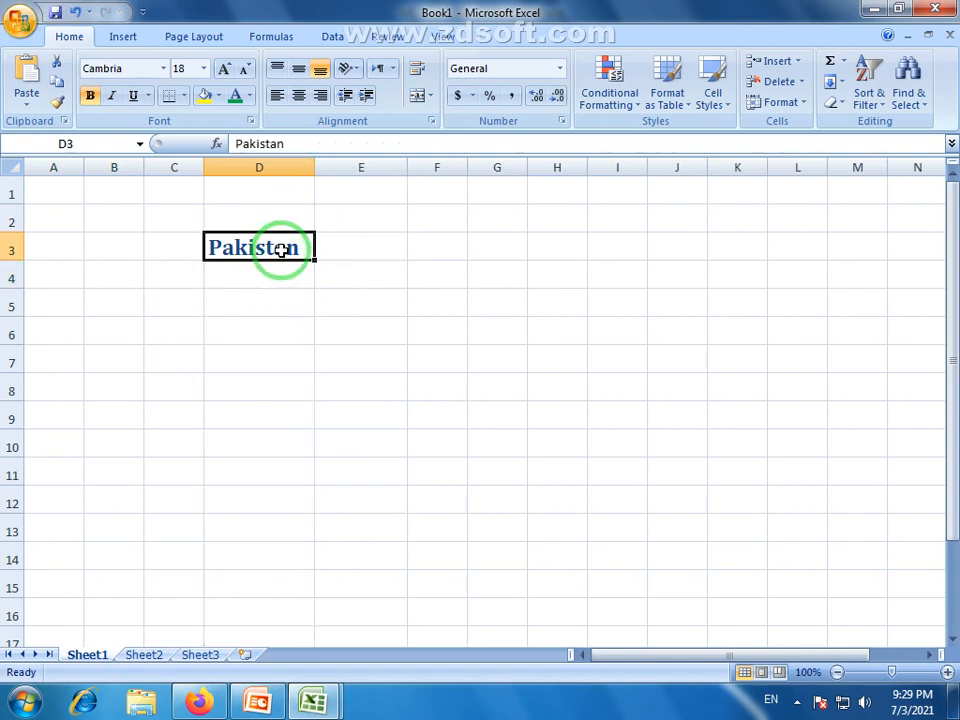
{"action": "left_click", "coordinate": [381, 249]}
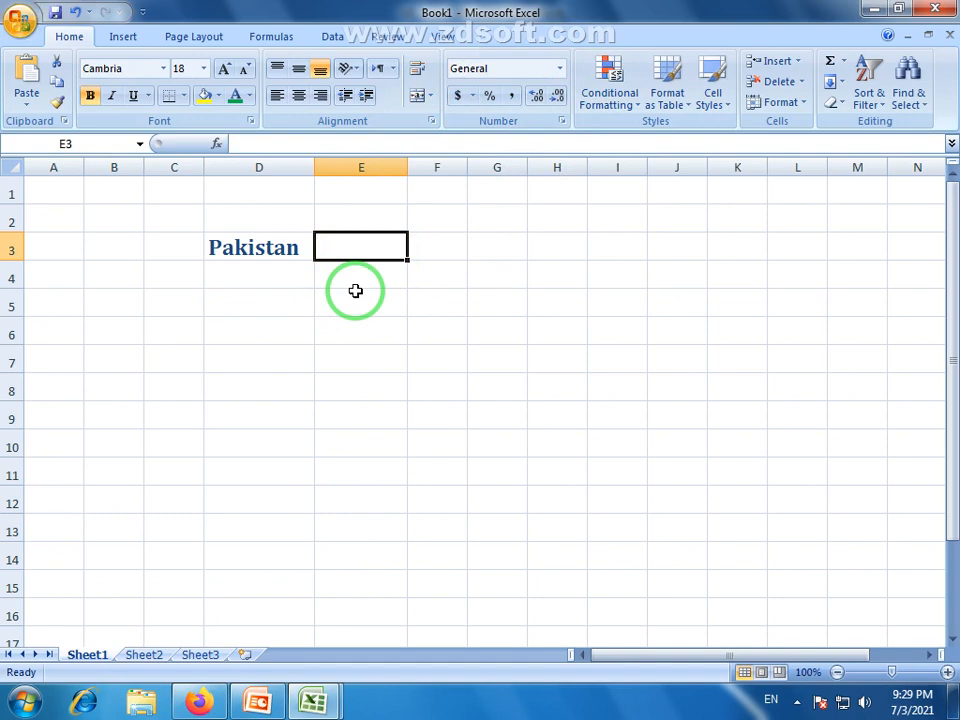
{"action": "left_click", "coordinate": [258, 277]}
{"action": "left_click", "coordinate": [268, 244]}
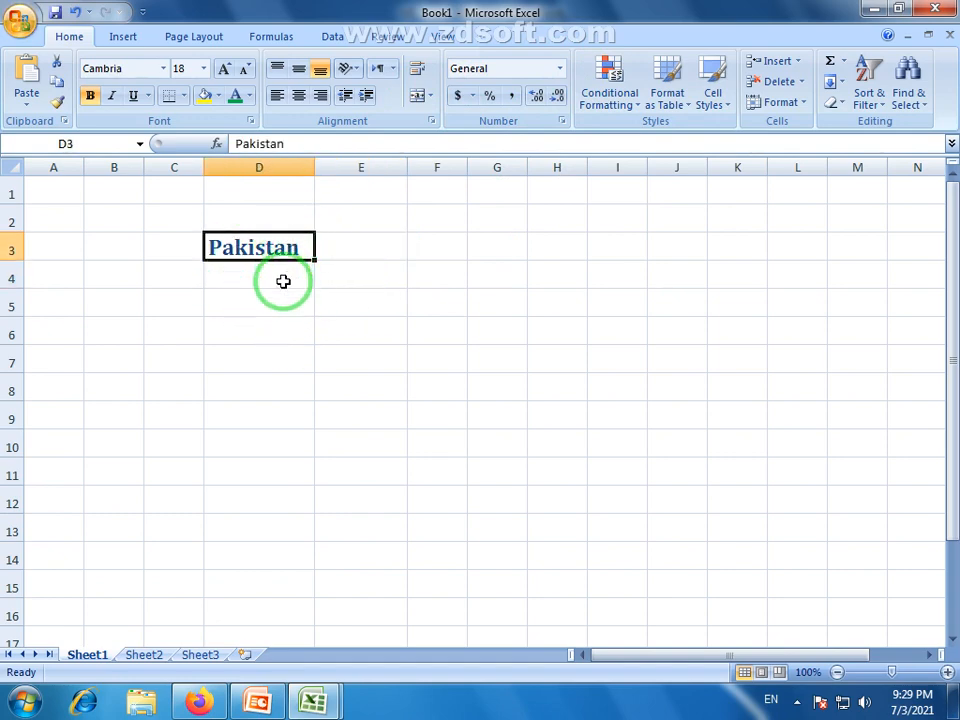
{"action": "left_click", "coordinate": [286, 271]}
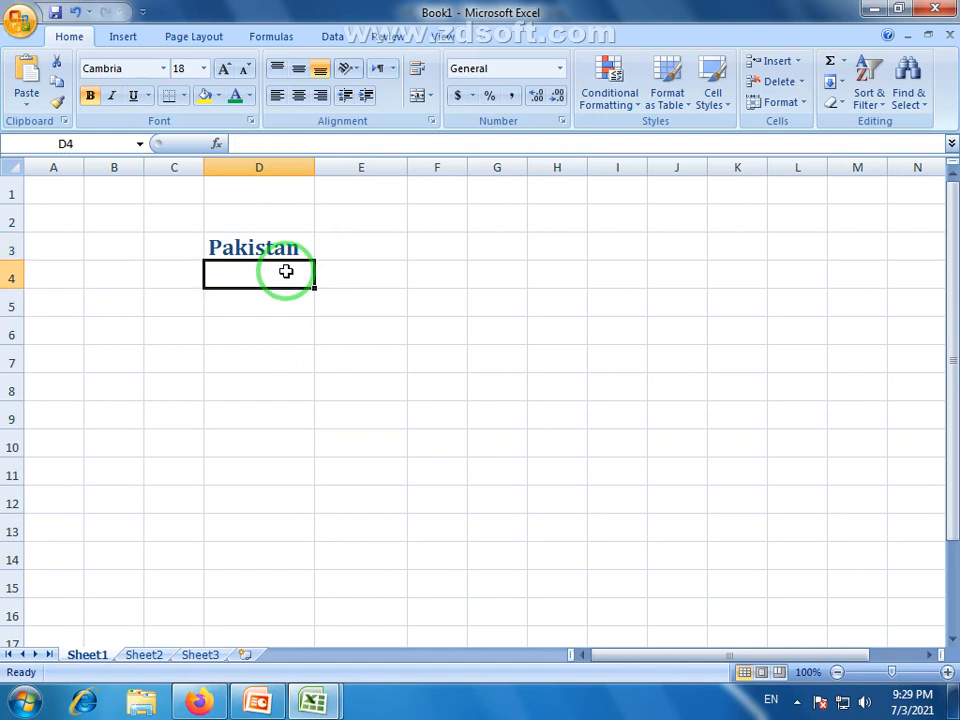
- Fill "Pakistan" from cell D3 down through cell D9
{"action": "left_click", "coordinate": [274, 244]}
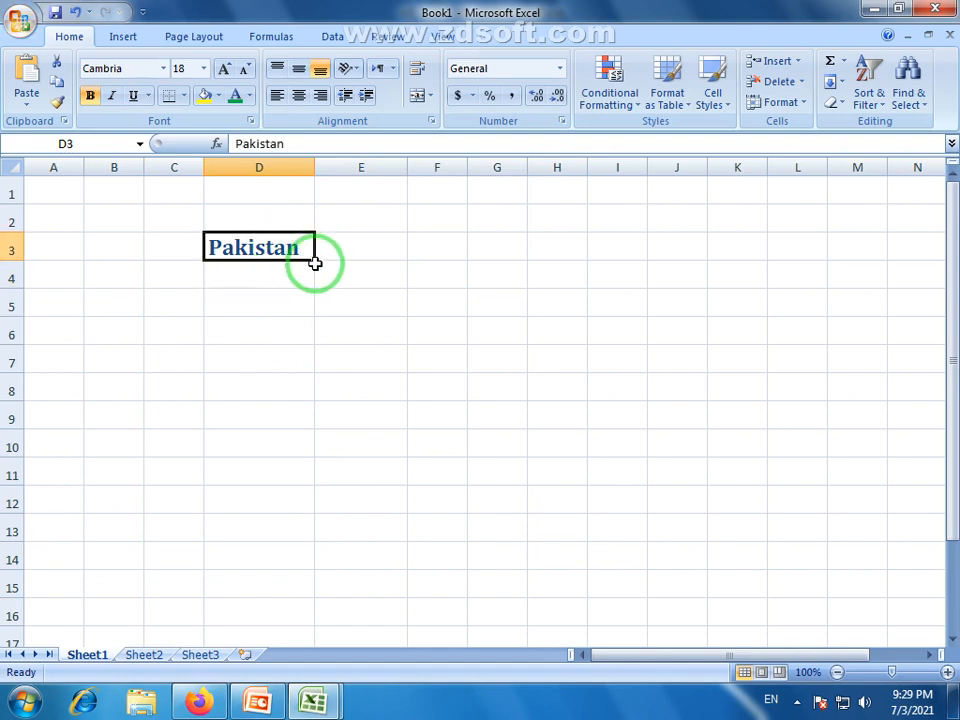
{"action": "left_click_drag", "start_coordinate": [314, 258], "coordinate": [317, 420]}
{"action": "left_click", "coordinate": [385, 249]}
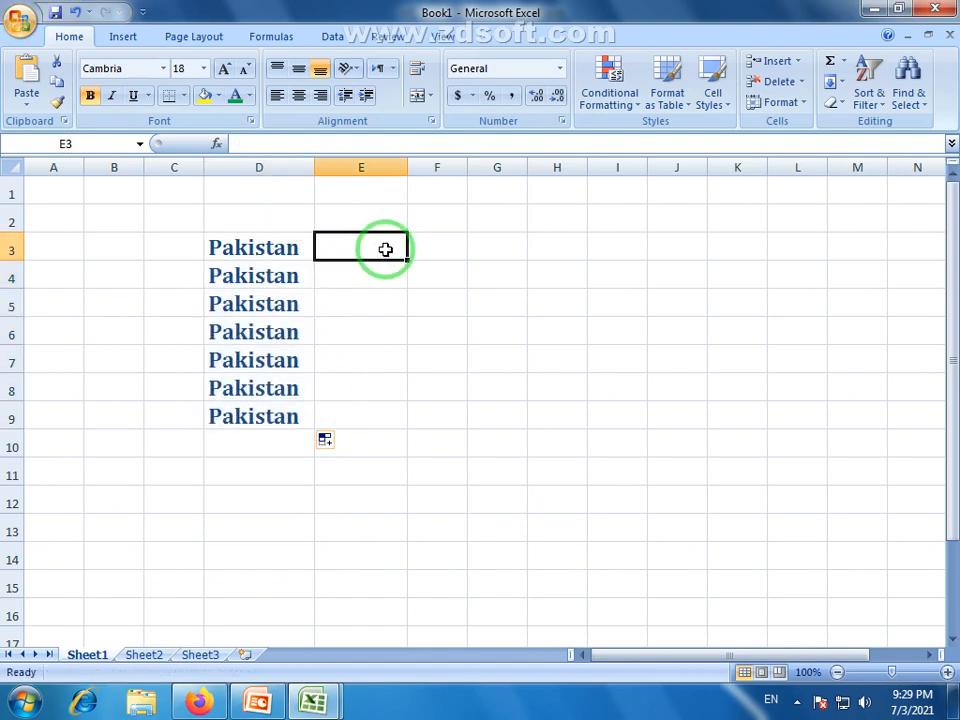
- Widen column F to more than twice its default width
{"action": "left_click", "coordinate": [489, 250]}
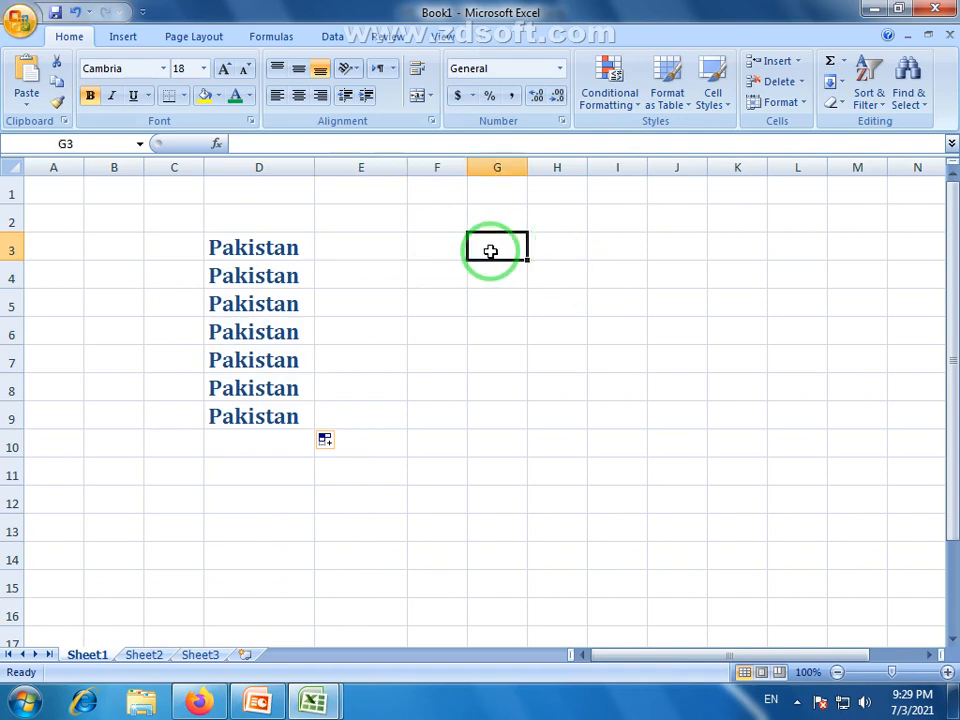
{"action": "left_click", "coordinate": [422, 252]}
{"action": "left_click_drag", "start_coordinate": [467, 167], "coordinate": [545, 164]}
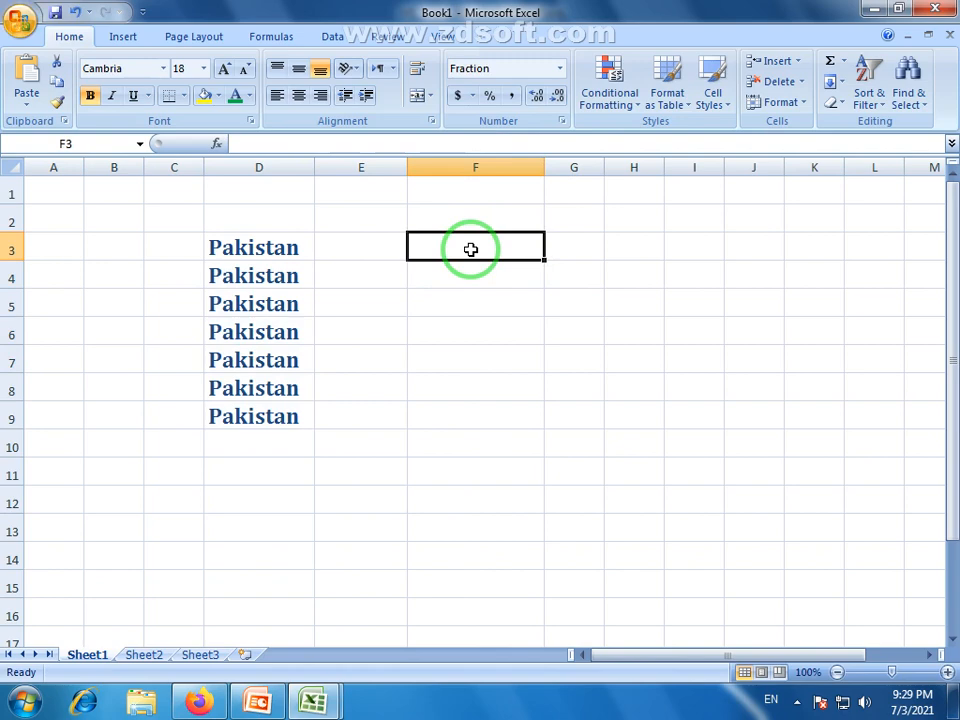
- Enter 2525 in cell F3 and reselect the cell
{"action": "type", "text": "2525"}
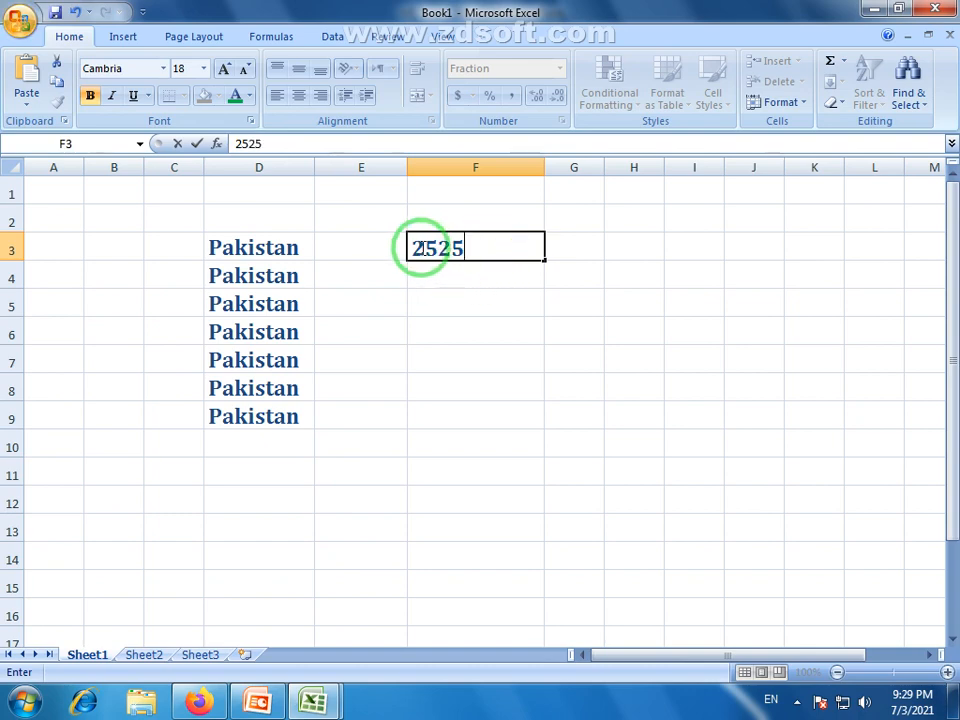
{"action": "left_click_drag", "start_coordinate": [414, 250], "coordinate": [437, 249]}
{"action": "left_click", "coordinate": [475, 250]}
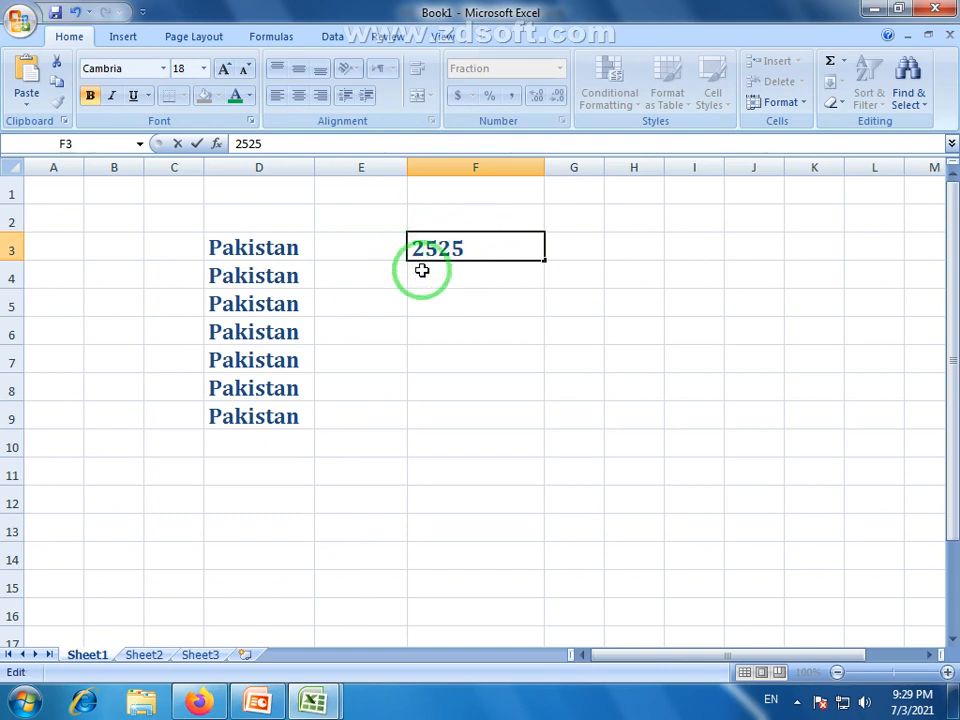
{"action": "left_click", "coordinate": [422, 272]}
{"action": "left_click", "coordinate": [490, 250]}
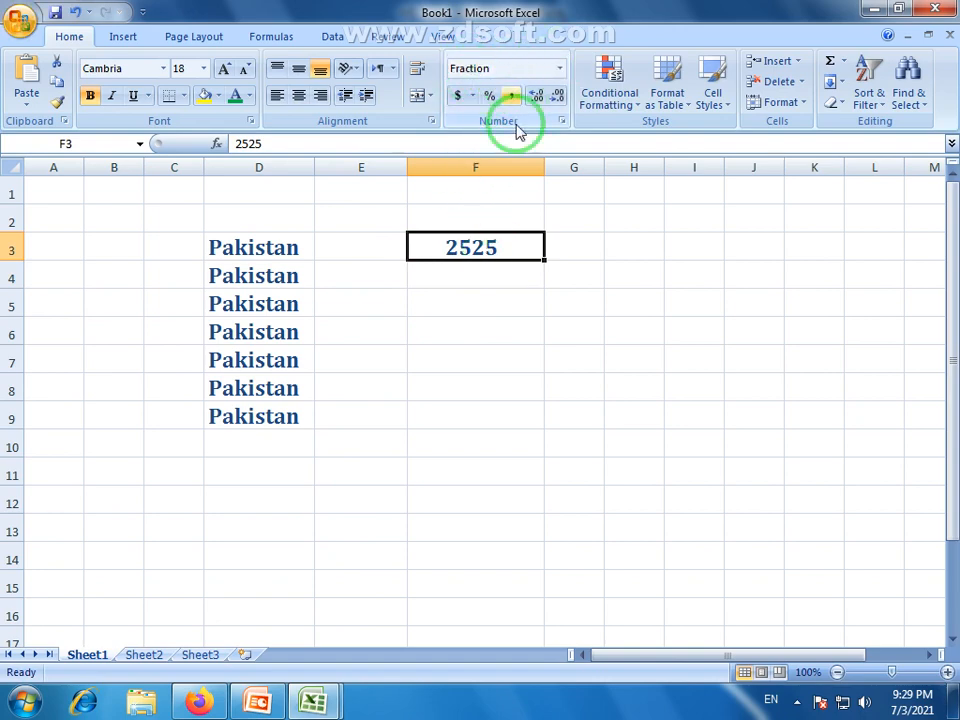
- Apply the General number format to cells F1 through F6
{"action": "left_click_drag", "start_coordinate": [481, 194], "coordinate": [484, 318]}
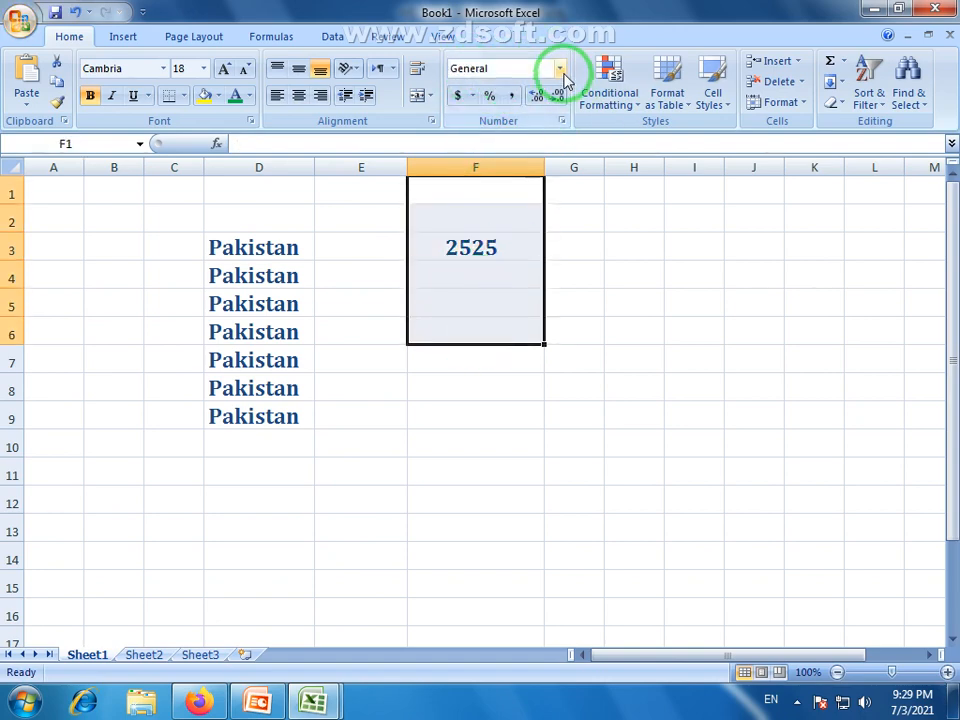
{"action": "left_click", "coordinate": [559, 68]}
{"action": "left_click", "coordinate": [535, 110]}
{"action": "left_click", "coordinate": [435, 440]}
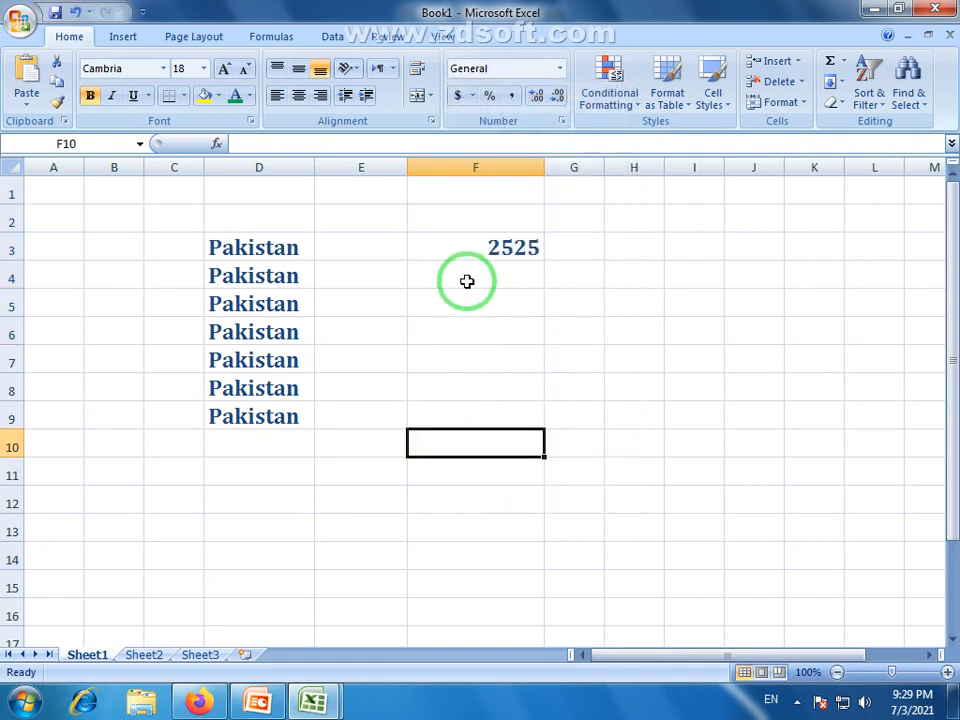
- Review the available number formats for cell F3 and apply the Number format to it
{"action": "left_click", "coordinate": [482, 252]}
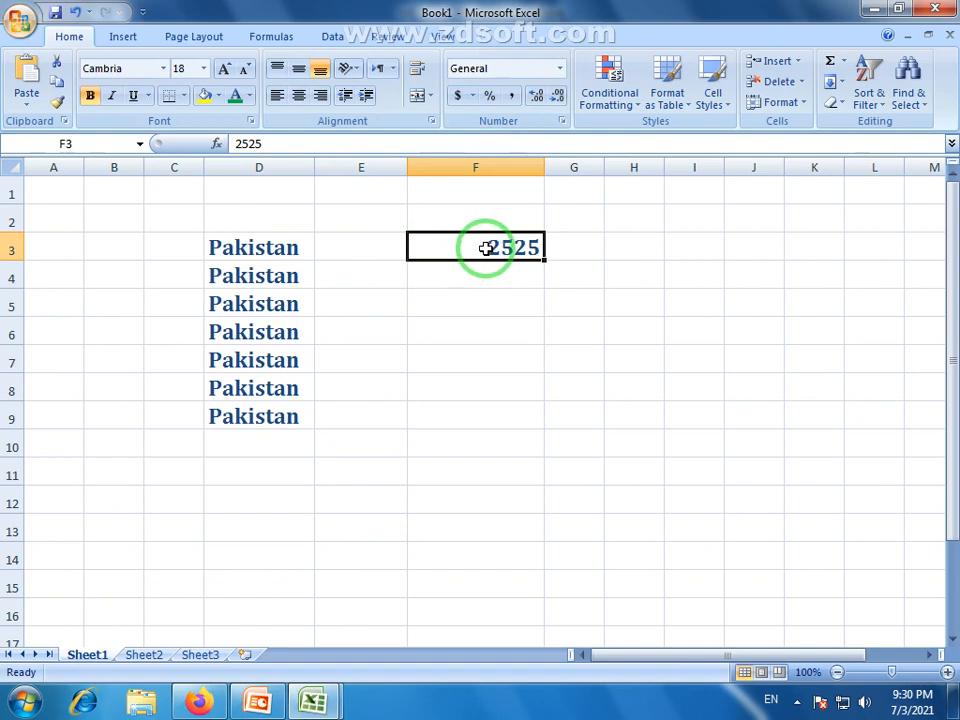
{"action": "left_click", "coordinate": [559, 68]}
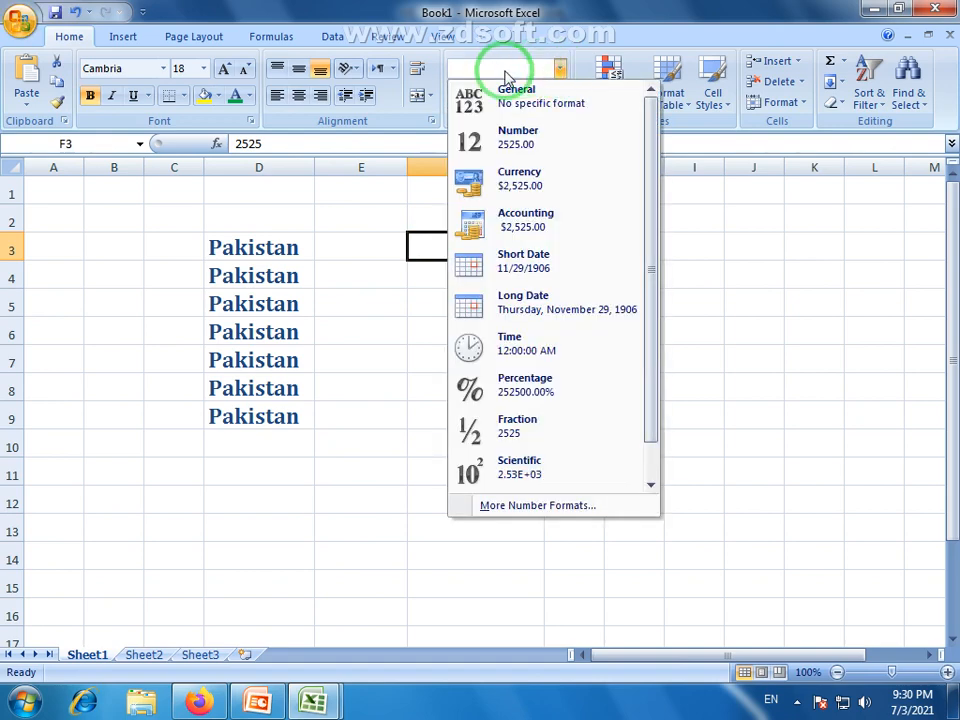
{"action": "left_click", "coordinate": [480, 247]}
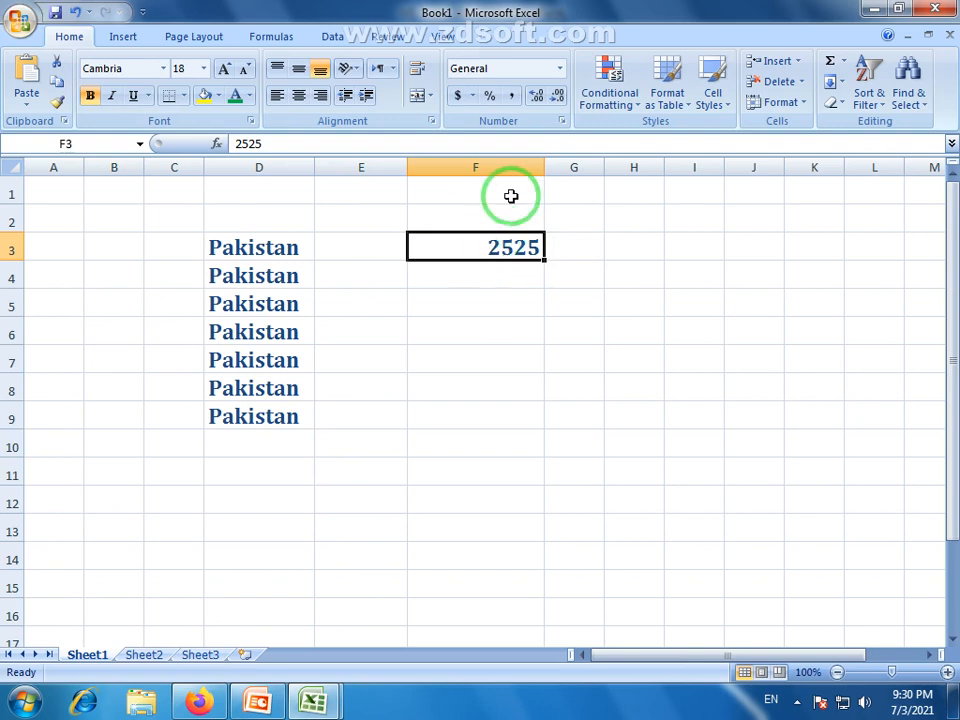
{"action": "left_click", "coordinate": [559, 68]}
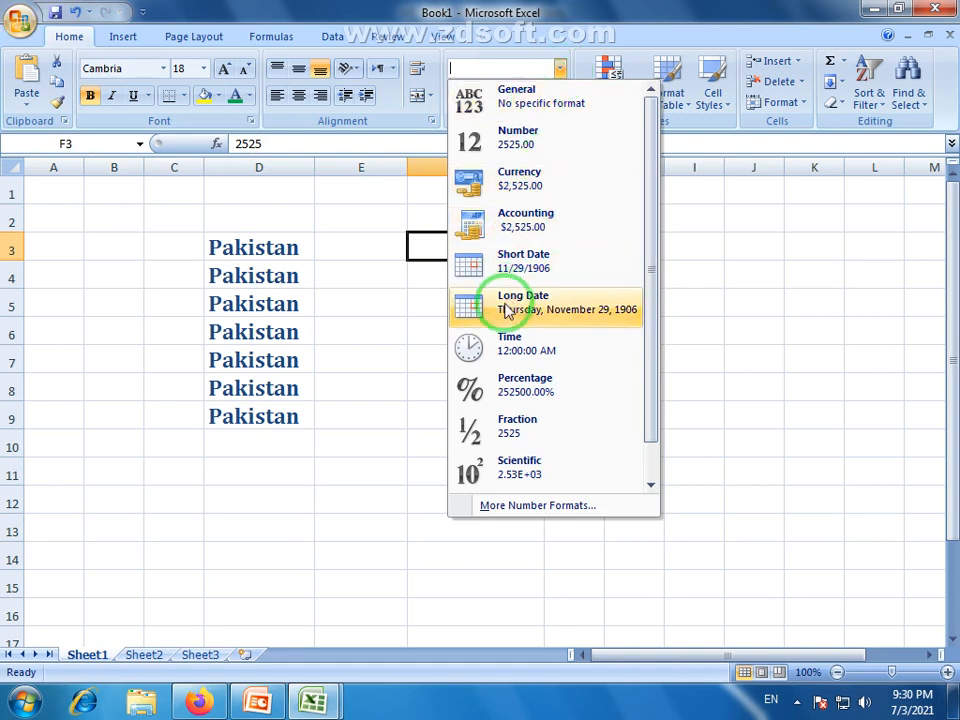
{"action": "left_click_drag", "start_coordinate": [653, 274], "coordinate": [649, 225]}
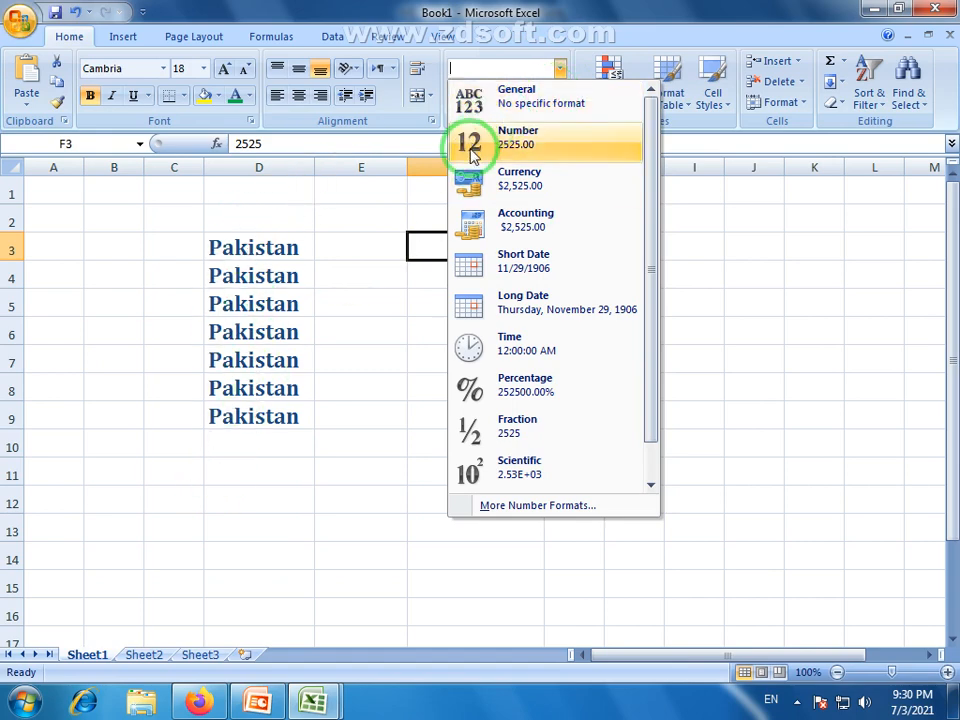
{"action": "left_click", "coordinate": [543, 150]}
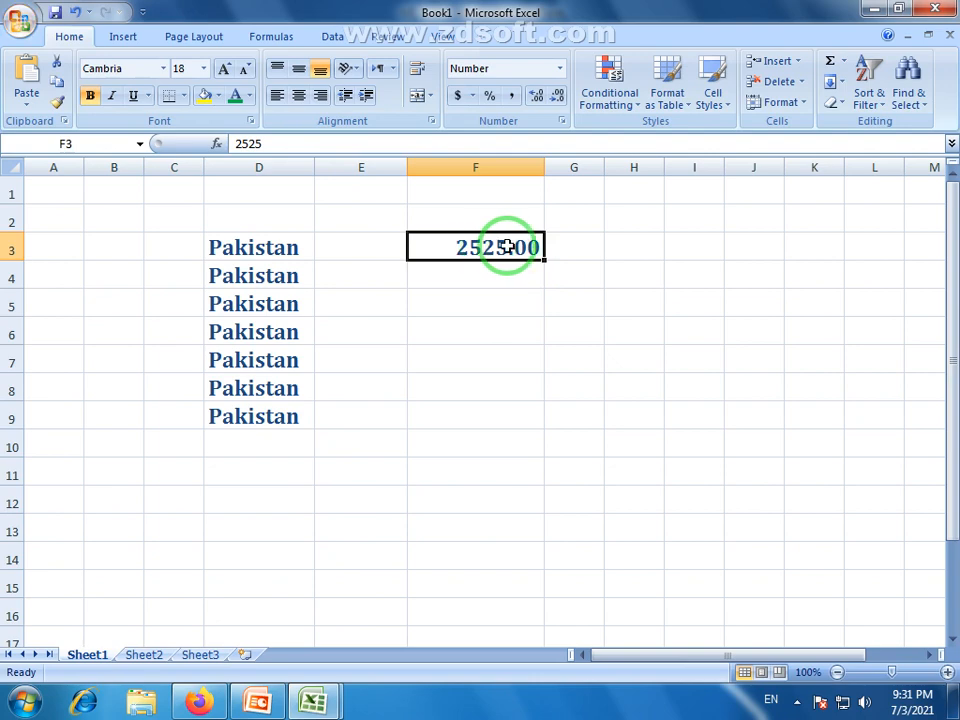
- Return cell F3 to the General format
{"action": "left_click", "coordinate": [560, 68]}
{"action": "left_click", "coordinate": [502, 104]}
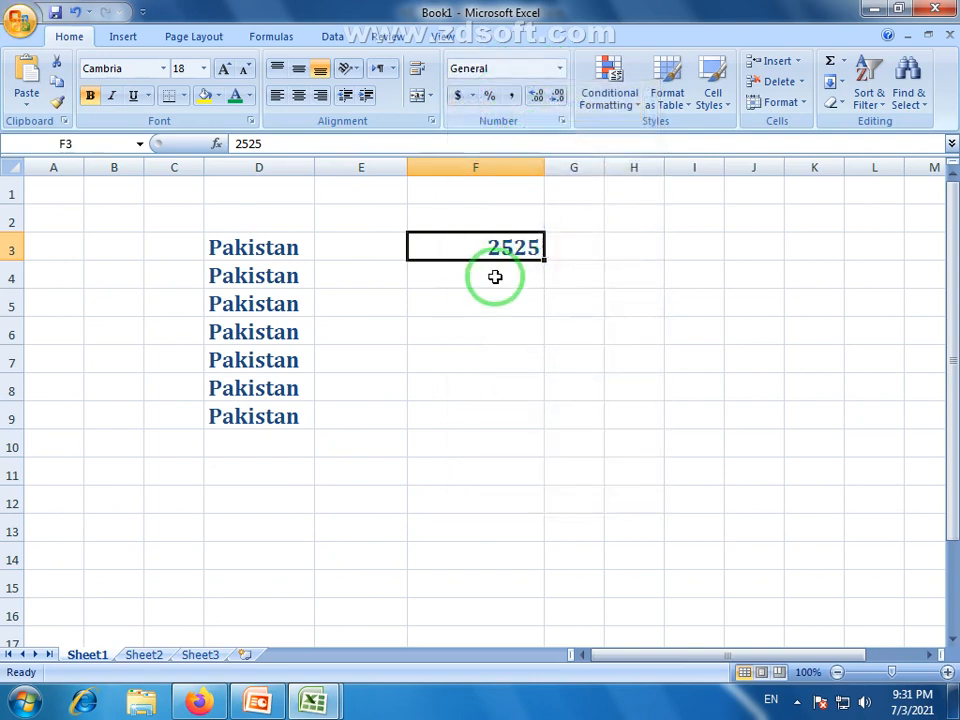
{"action": "left_click", "coordinate": [493, 276]}
- Replace the value in F3 with 900 and enter 852, 9547 and 7421 in cells F4, F5 and F6
{"action": "left_click_drag", "start_coordinate": [489, 242], "coordinate": [489, 281]}
{"action": "left_click", "coordinate": [490, 246]}
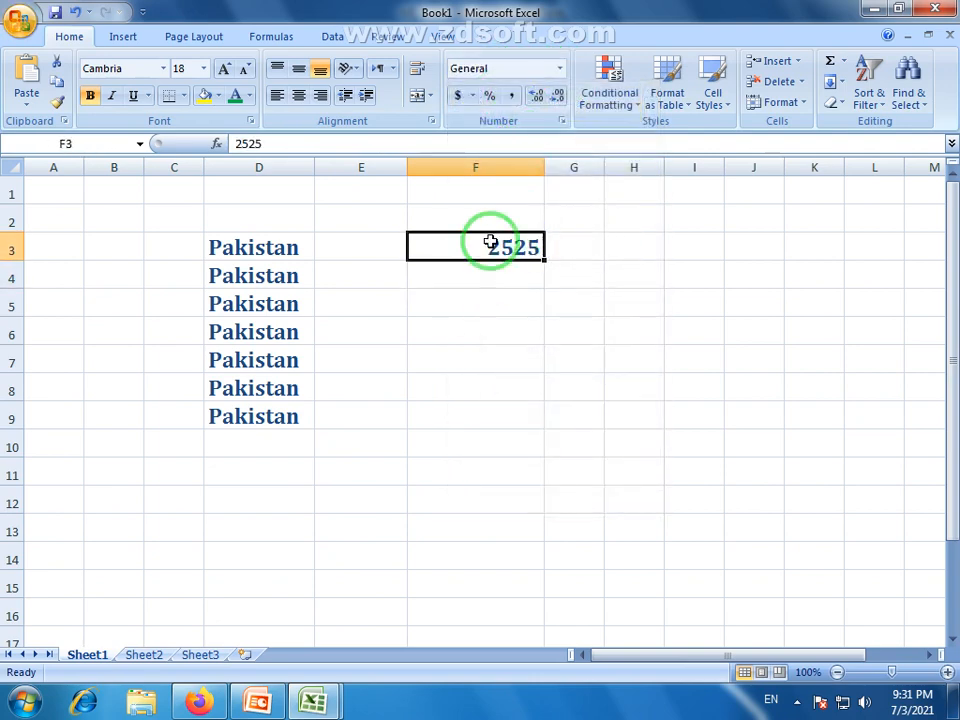
{"action": "type", "text": "900"}
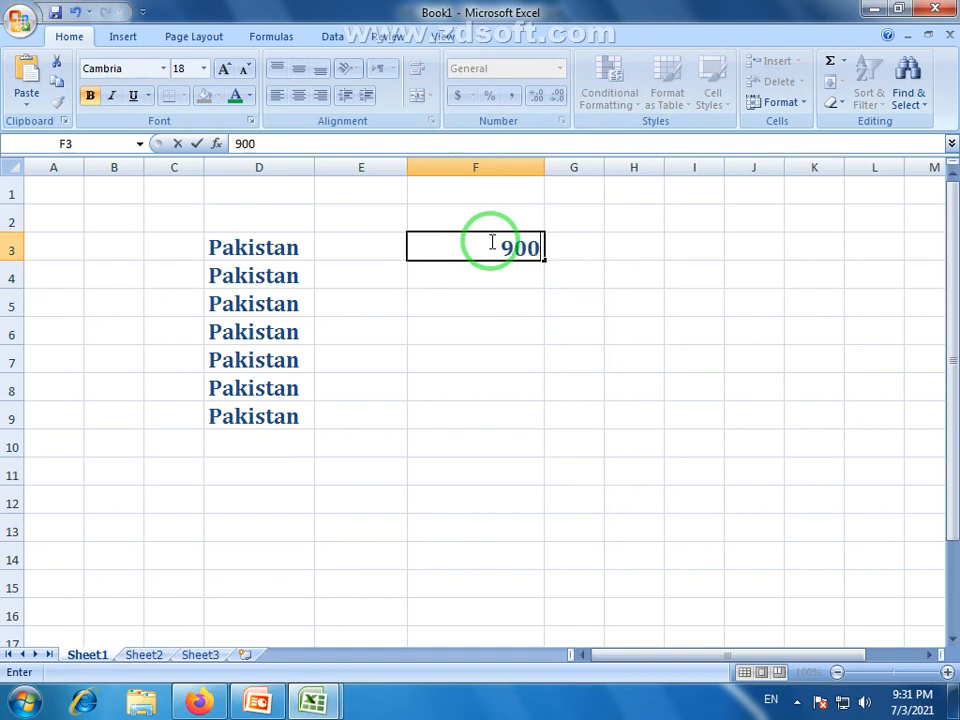
{"action": "left_click", "coordinate": [508, 269]}
{"action": "type", "text": "8"}
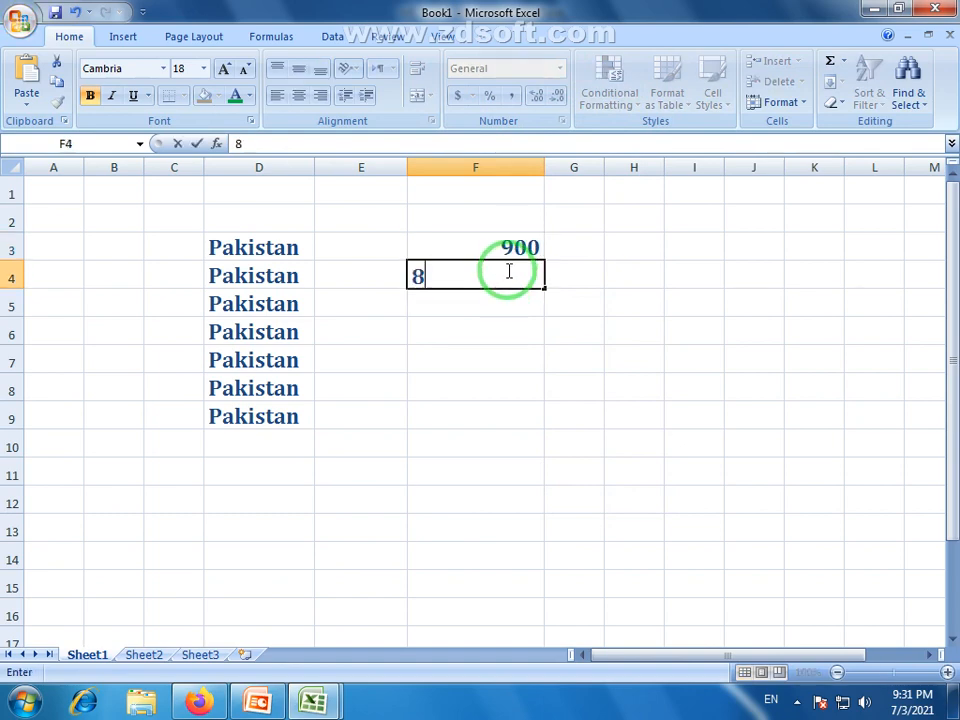
{"action": "type", "text": "52"}
{"action": "left_click", "coordinate": [484, 316]}
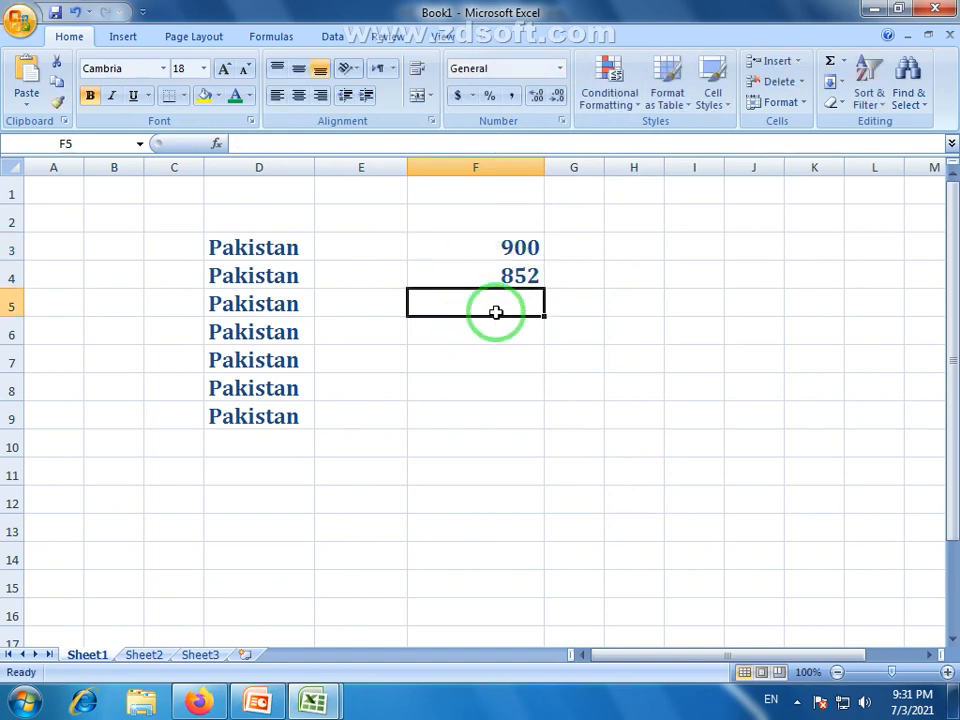
{"action": "type", "text": "9547"}
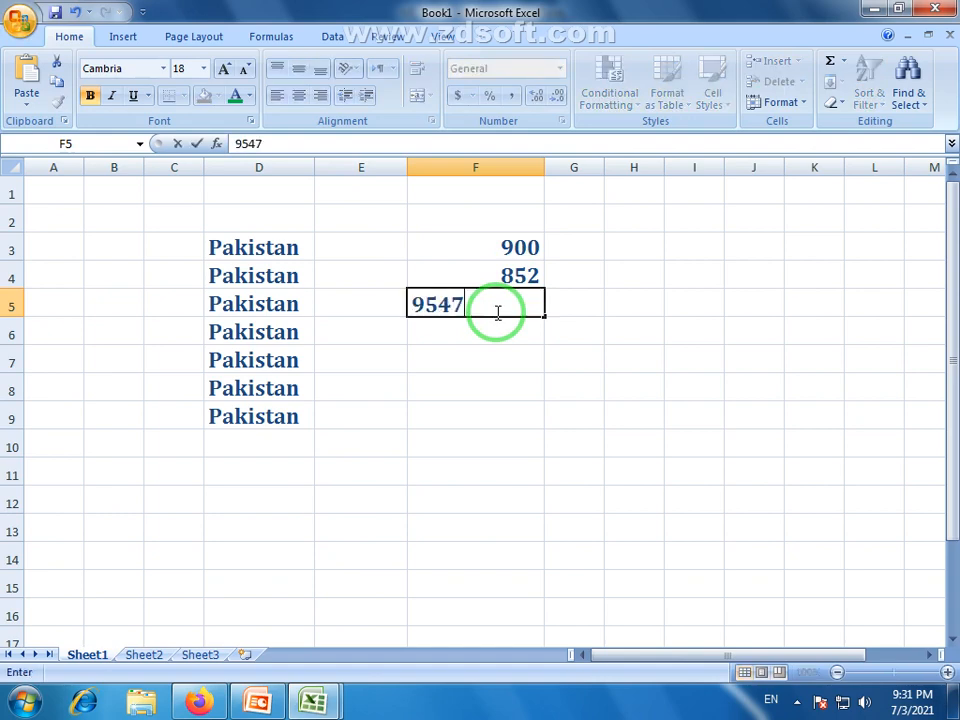
{"action": "left_click", "coordinate": [447, 326]}
{"action": "type", "text": "7421"}
{"action": "left_click", "coordinate": [490, 364]}
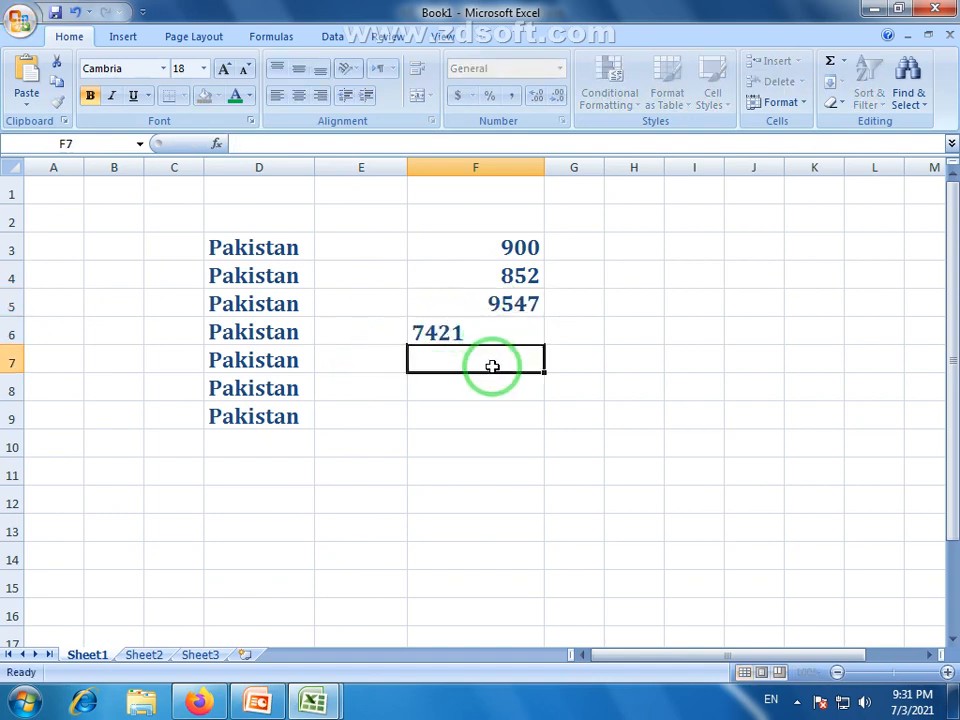
- Apply the Number format to the four values in F3 through F6
{"action": "left_click_drag", "start_coordinate": [508, 252], "coordinate": [522, 340]}
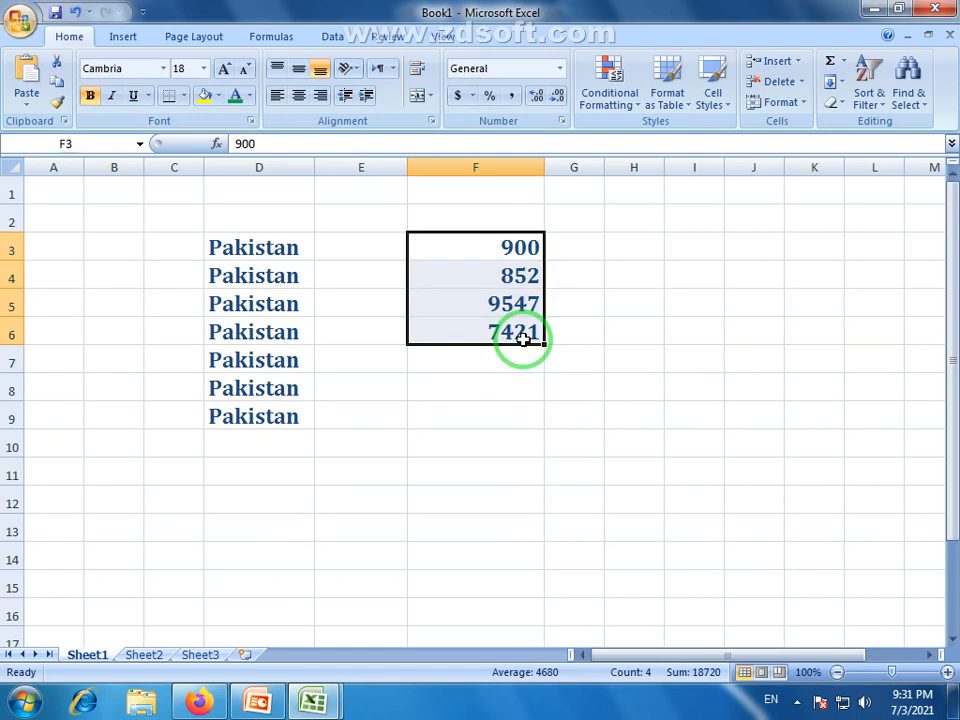
{"action": "left_click_drag", "start_coordinate": [523, 243], "coordinate": [536, 332]}
{"action": "left_click", "coordinate": [559, 68]}
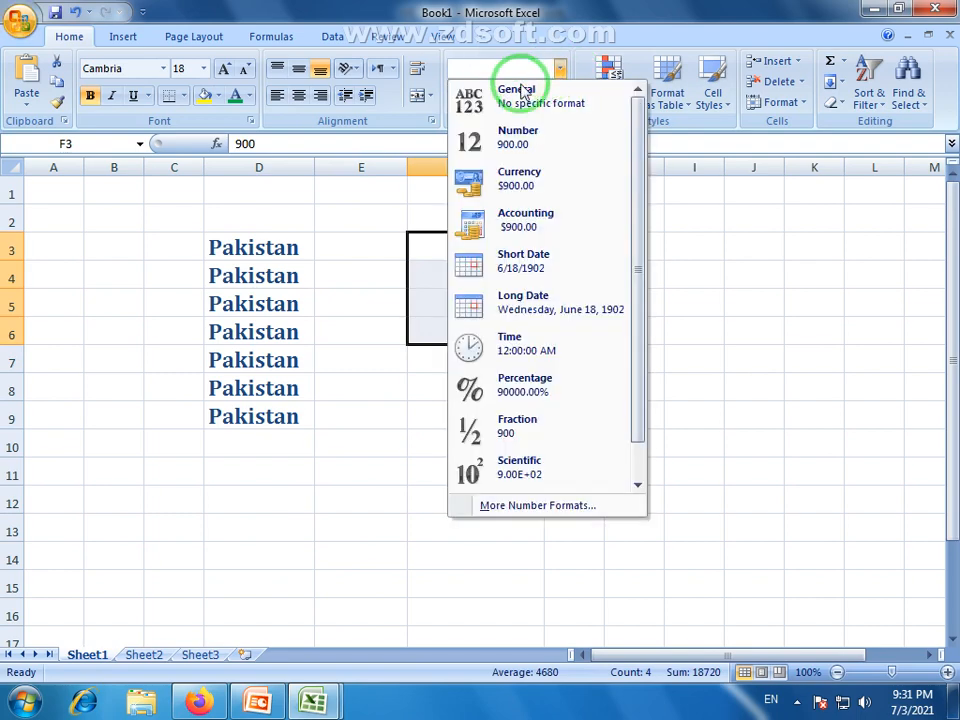
{"action": "left_click", "coordinate": [519, 131]}
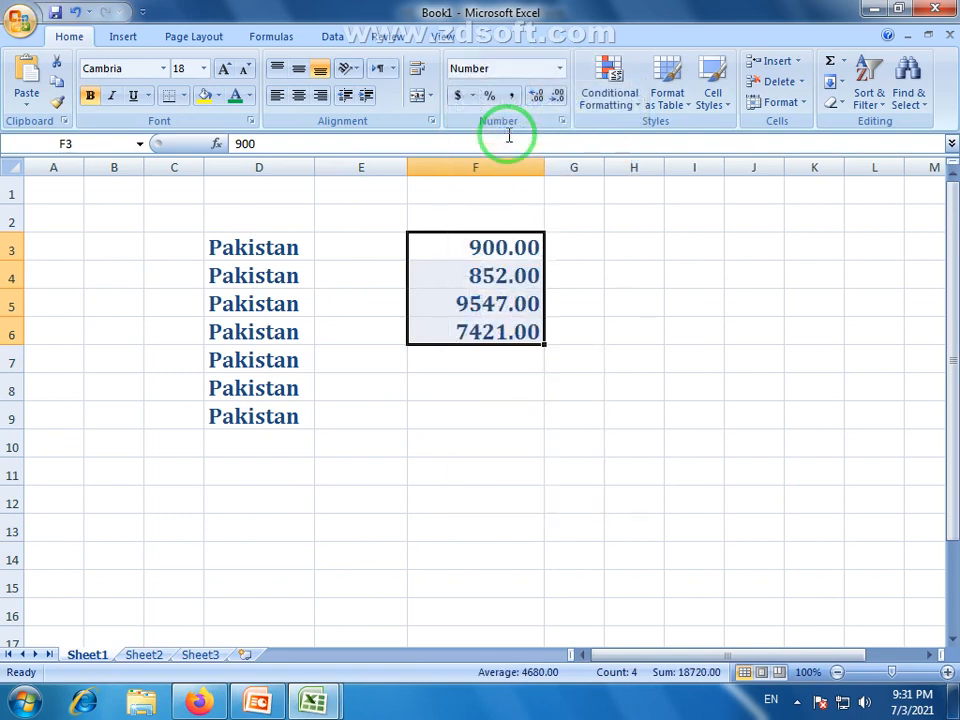
{"action": "left_click", "coordinate": [478, 386]}
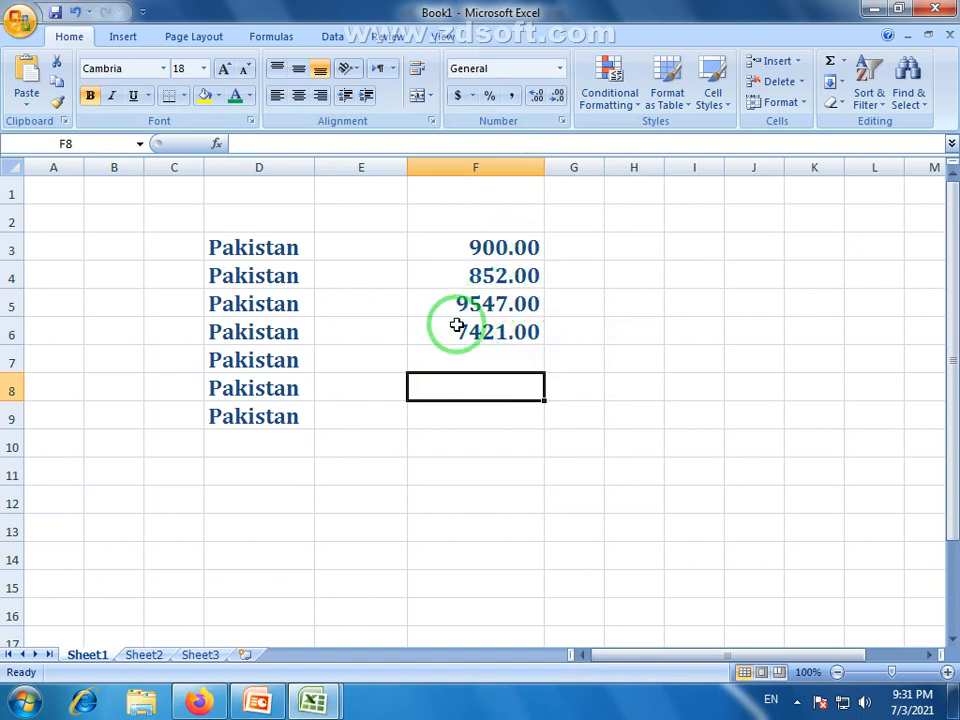
- Change the format of cells F3 through F6 to Currency
{"action": "left_click_drag", "start_coordinate": [510, 253], "coordinate": [508, 332]}
{"action": "left_click", "coordinate": [561, 69]}
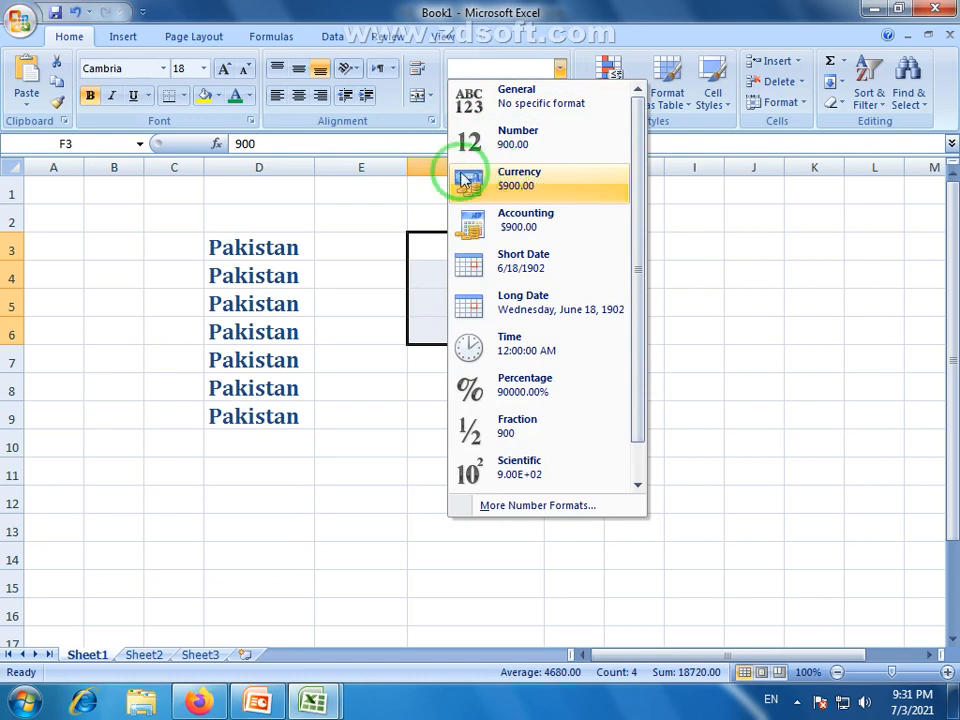
{"action": "left_click", "coordinate": [502, 182]}
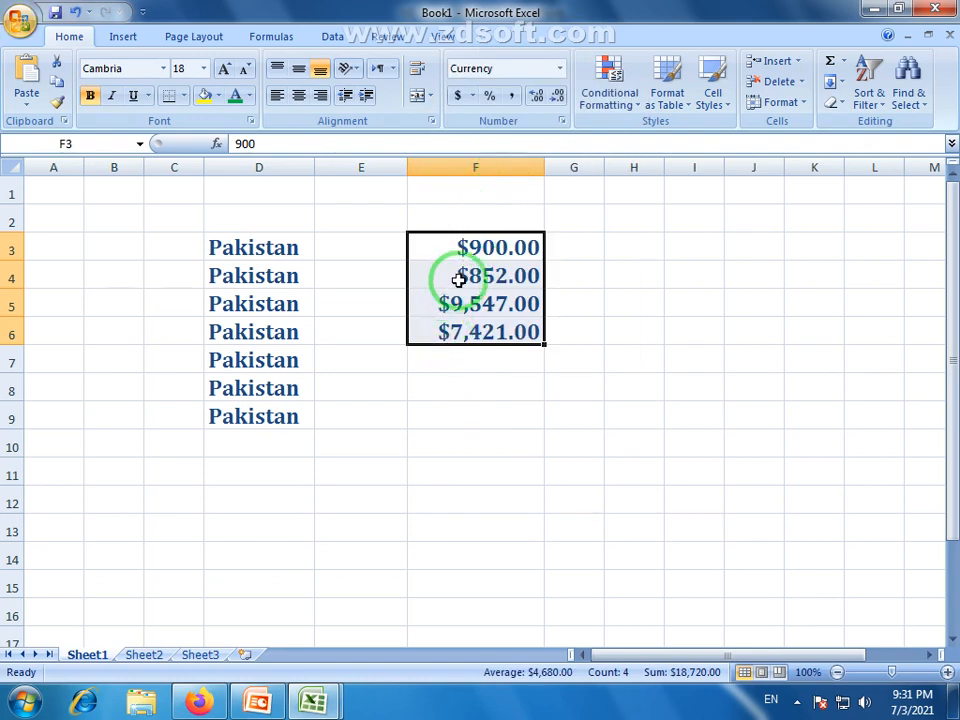
- Switch cells F3 through F6 back to the Number format and increase them to three decimal places
{"action": "left_click", "coordinate": [559, 68]}
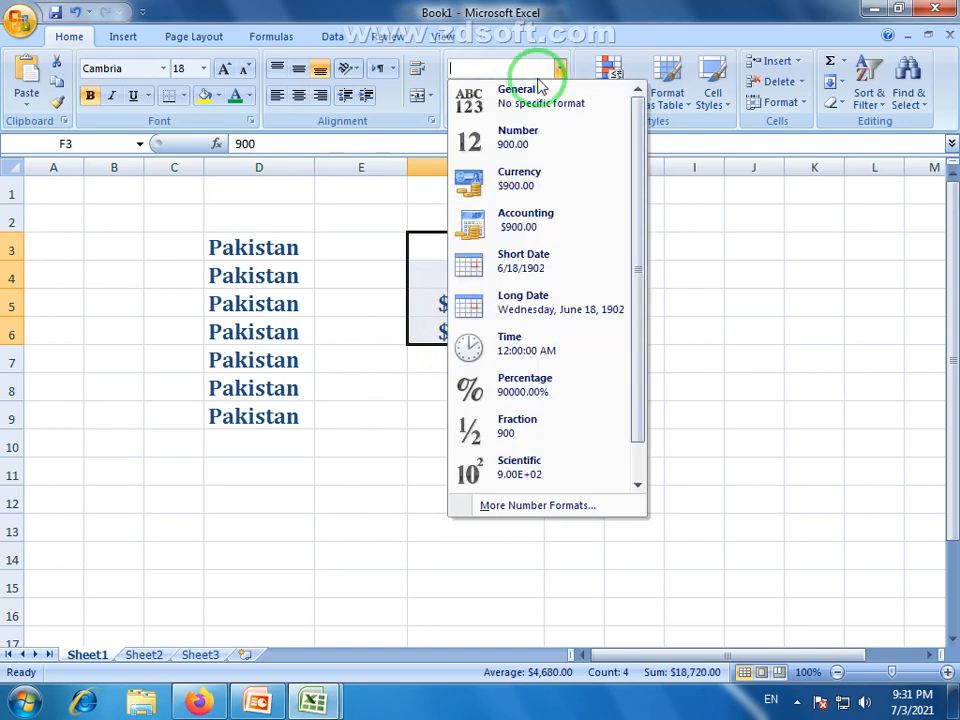
{"action": "left_click", "coordinate": [527, 146]}
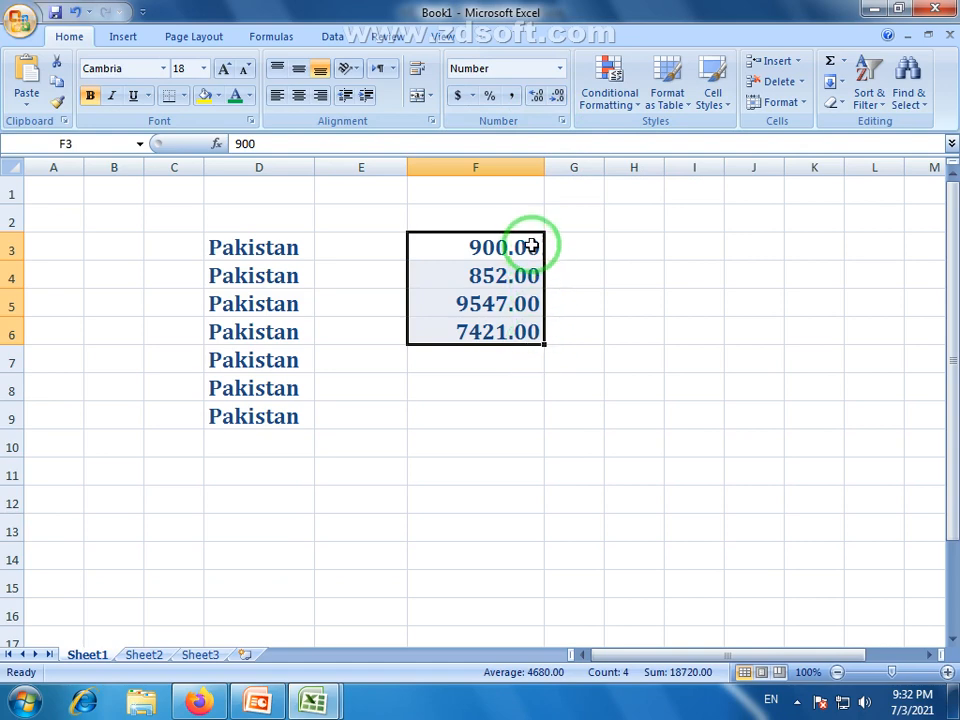
{"action": "left_click", "coordinate": [536, 97]}
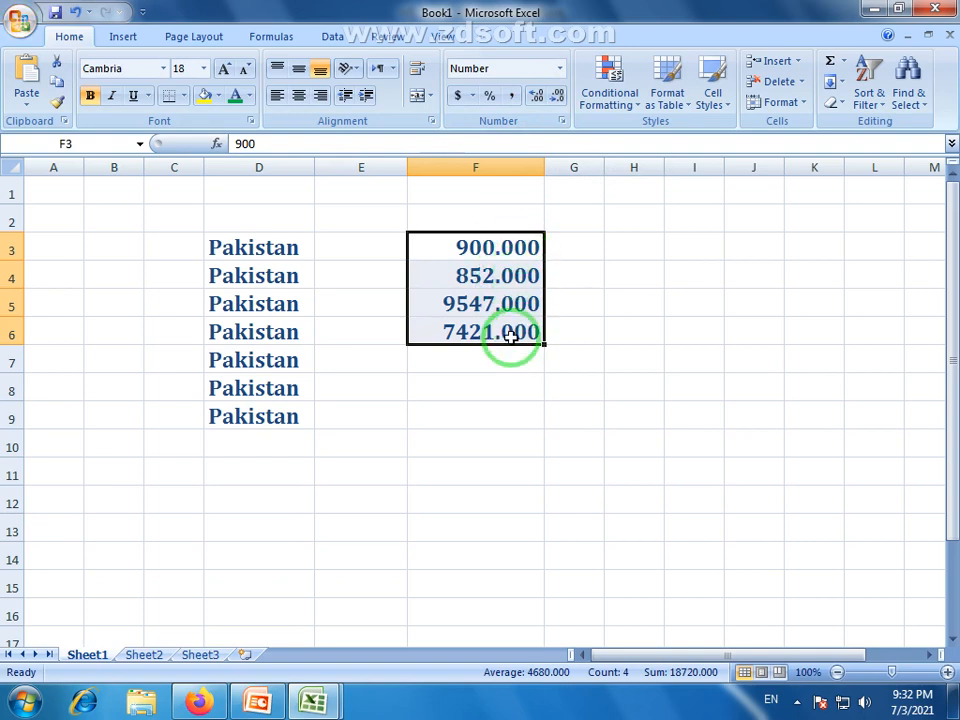
- Delete the values in cells F4 through F6 and select F3
{"action": "left_click_drag", "start_coordinate": [511, 337], "coordinate": [497, 281]}
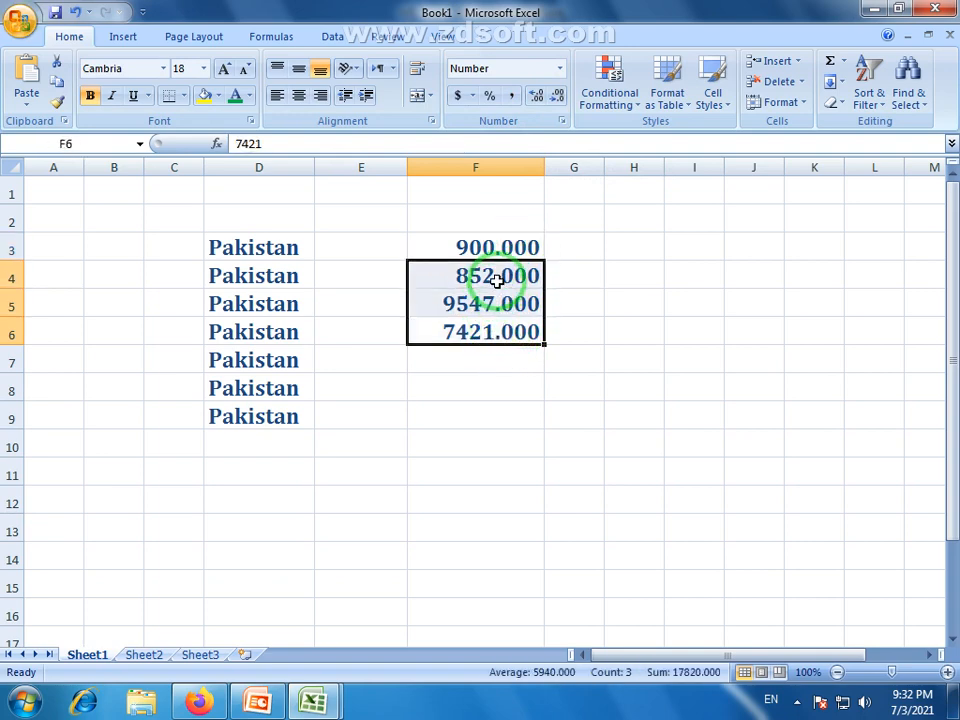
{"action": "key", "text": "Delete"}
{"action": "left_click", "coordinate": [519, 245]}
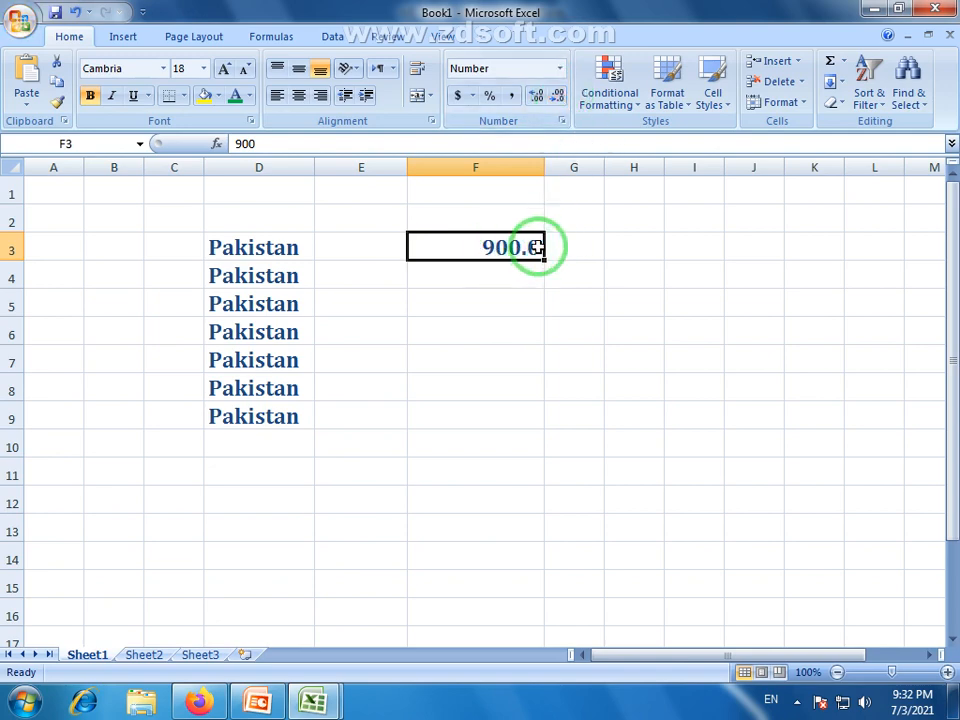
- Increase the number in F3 to two decimal places and look over the list of number formats
{"action": "left_click", "coordinate": [538, 95]}
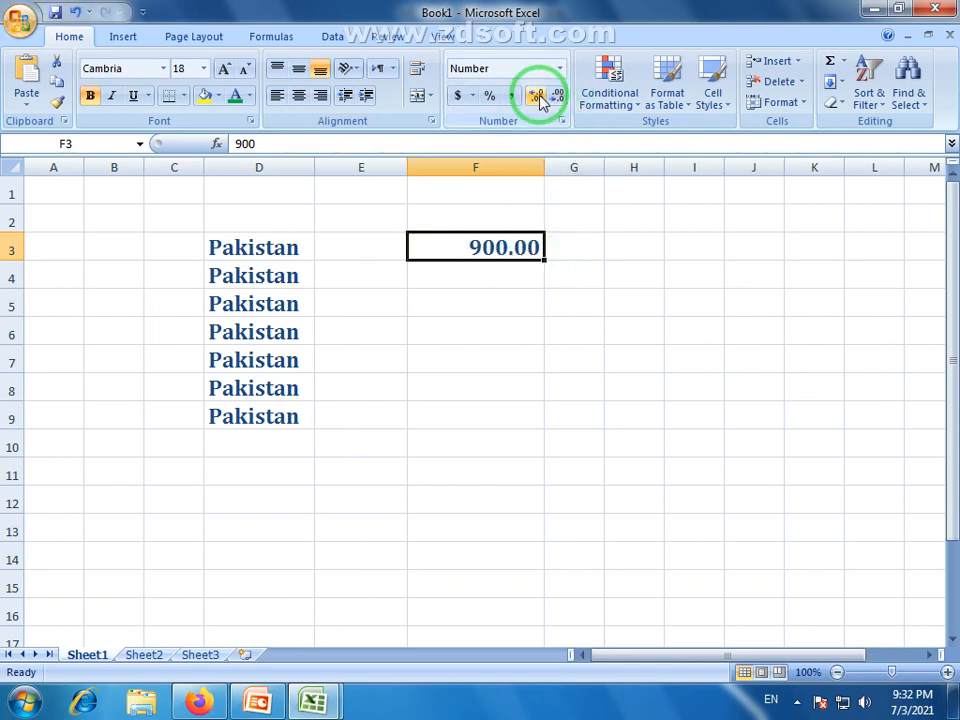
{"action": "left_click", "coordinate": [560, 68]}
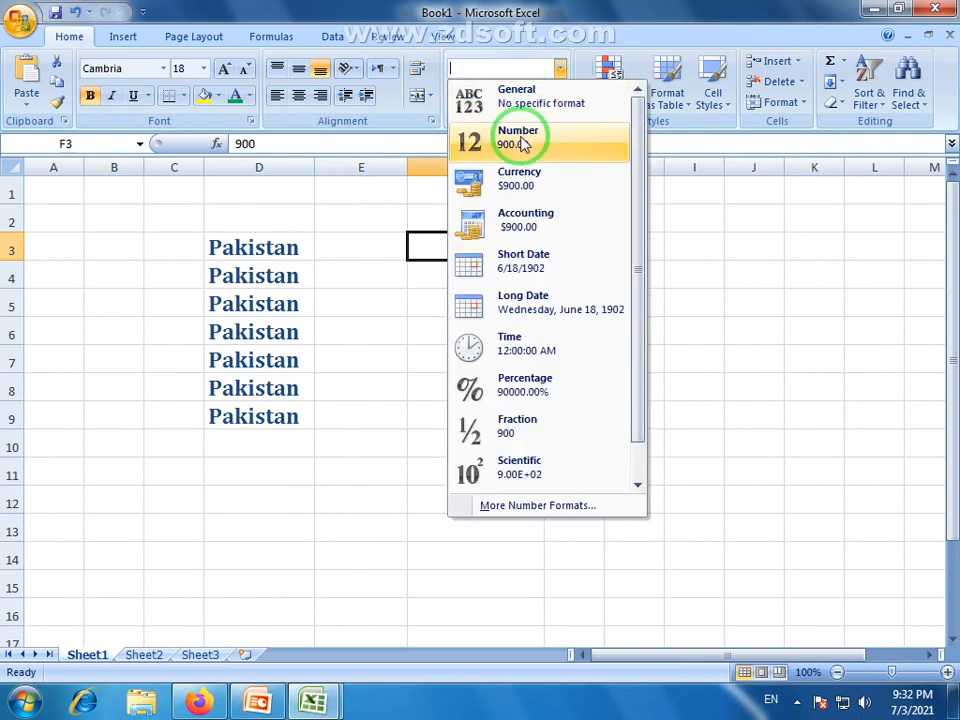
{"action": "left_click", "coordinate": [575, 52]}
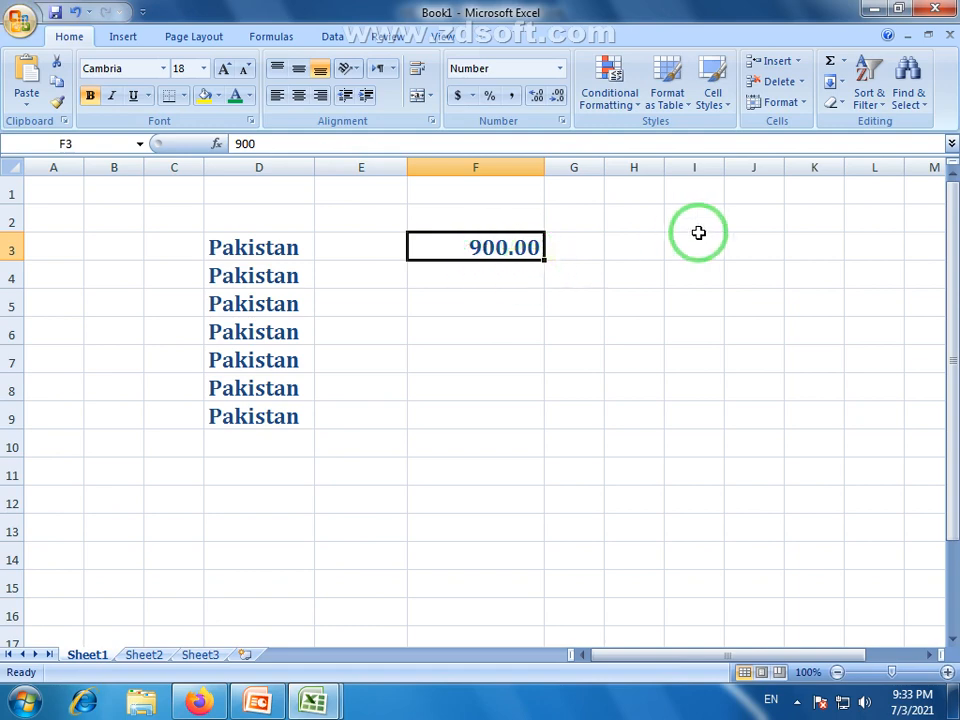
- Apply the Currency format to cell F3 and keep that cell selected
{"action": "left_click", "coordinate": [563, 74]}
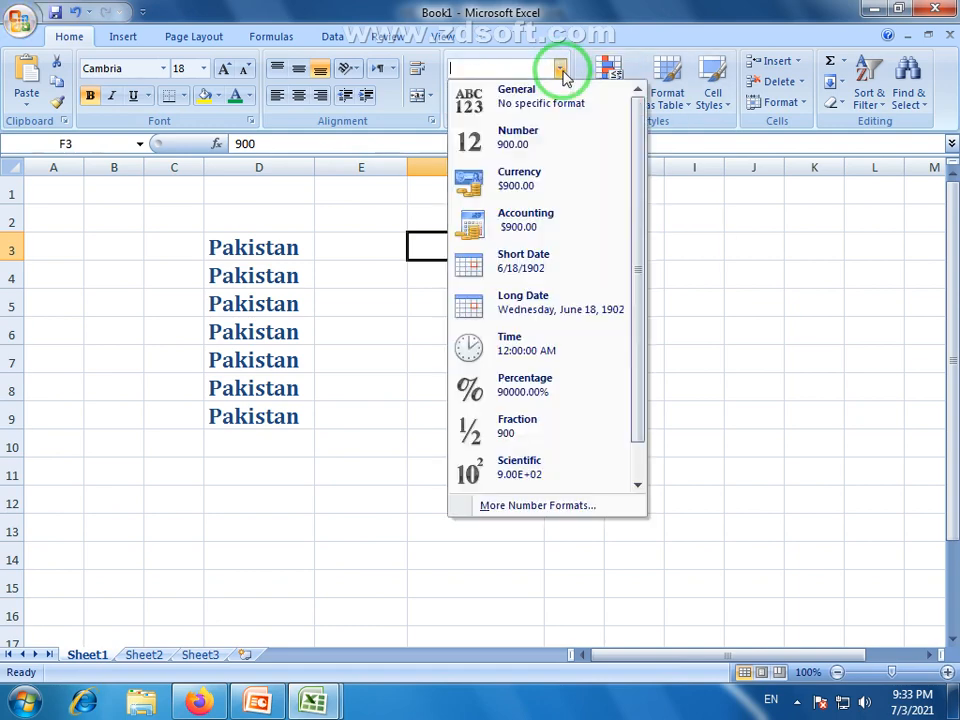
{"action": "left_click", "coordinate": [511, 183]}
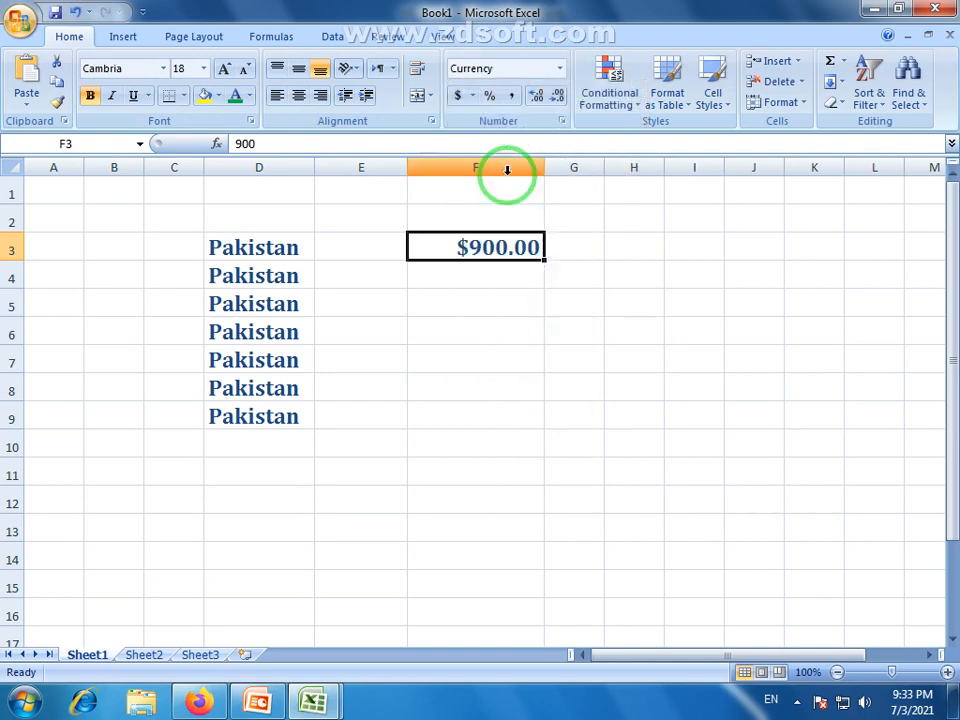
{"action": "left_click", "coordinate": [481, 270]}
{"action": "left_click", "coordinate": [489, 247]}
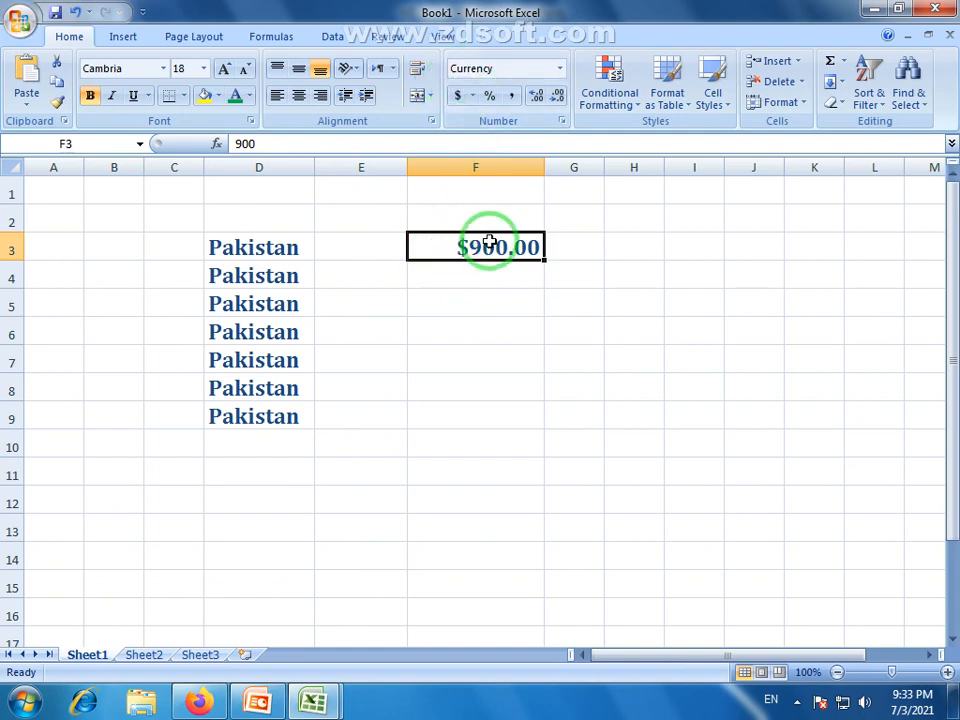
- Look over the accounting currency choices, the further accounting options and the list of number formats for cell F3
{"action": "left_click", "coordinate": [472, 96]}
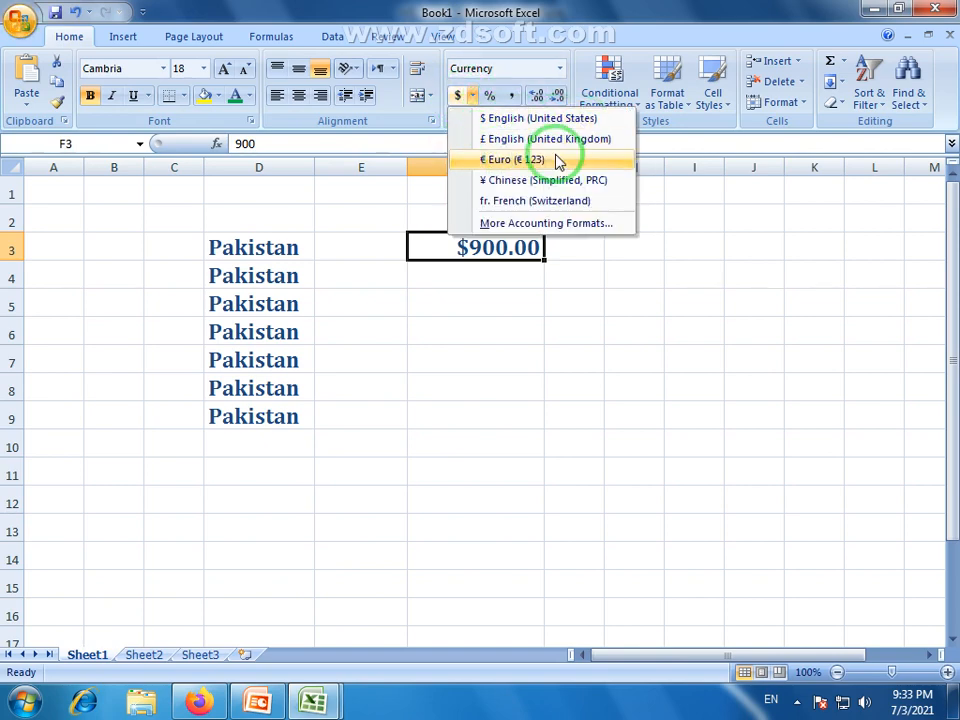
{"action": "left_click", "coordinate": [538, 228]}
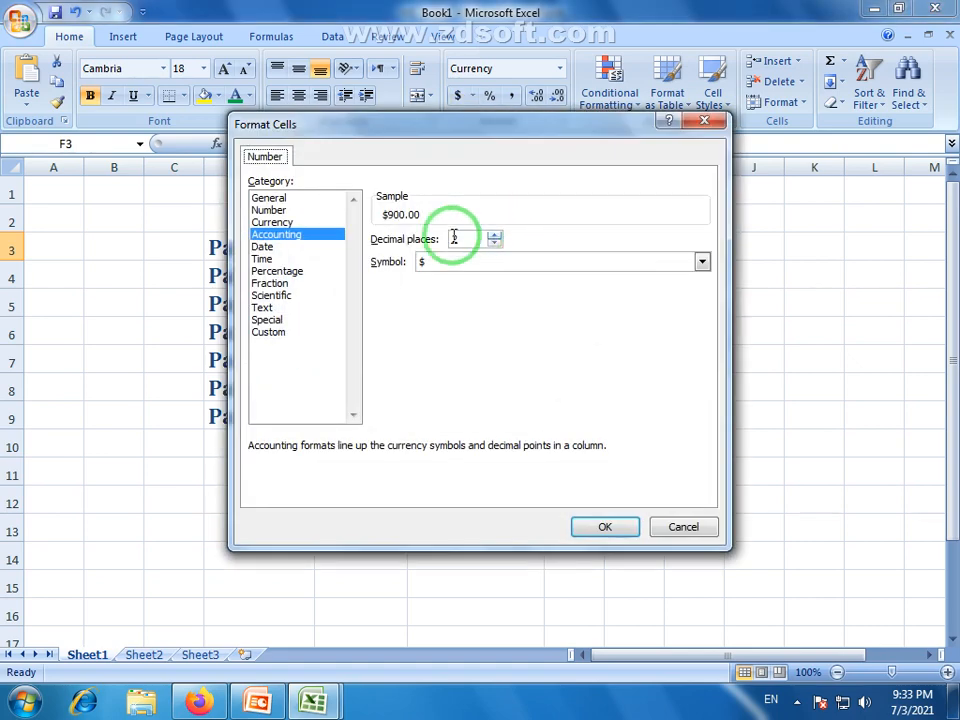
{"action": "left_click", "coordinate": [684, 529]}
{"action": "left_click", "coordinate": [560, 68]}
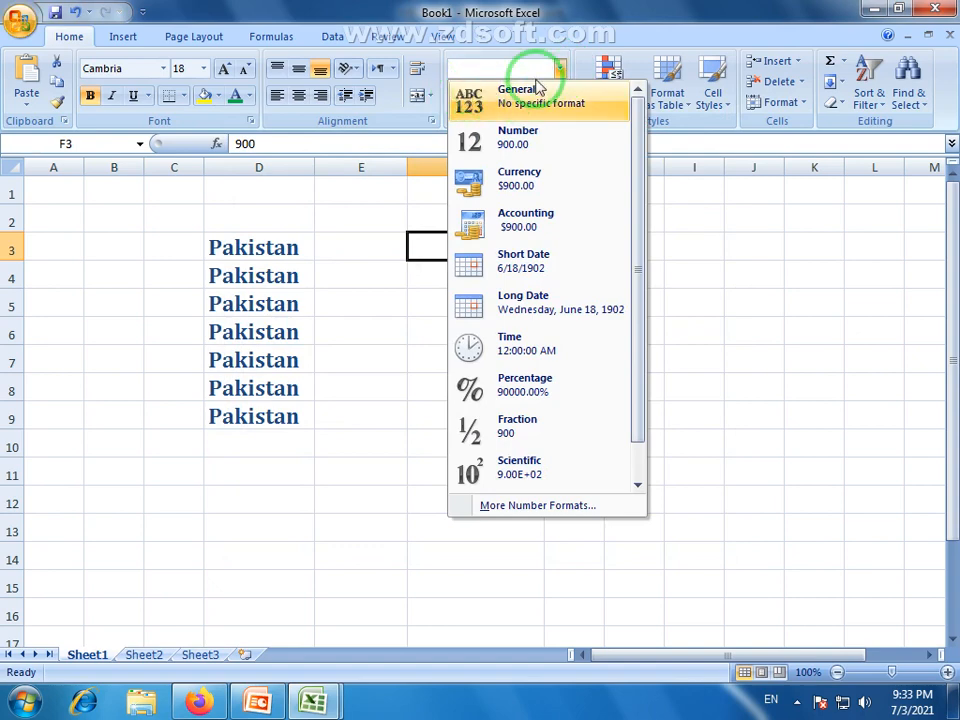
{"action": "left_click", "coordinate": [546, 66]}
- Try the Rs Urdu (Islamic Republic of Pakistan) symbol in the further accounting format options for cell F3
{"action": "left_click", "coordinate": [468, 96]}
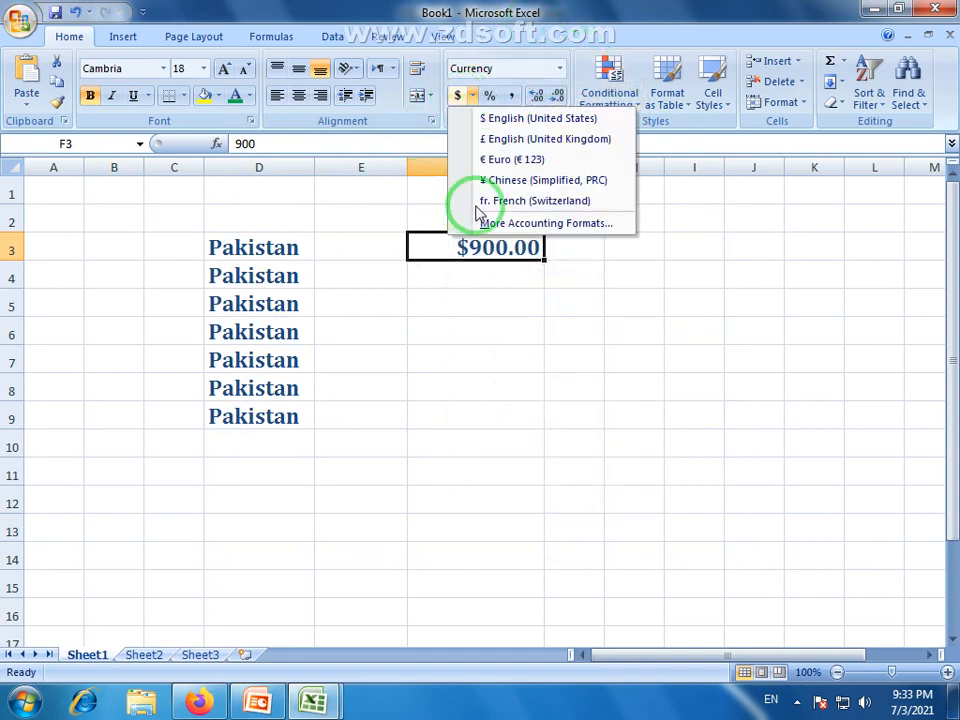
{"action": "left_click", "coordinate": [549, 226]}
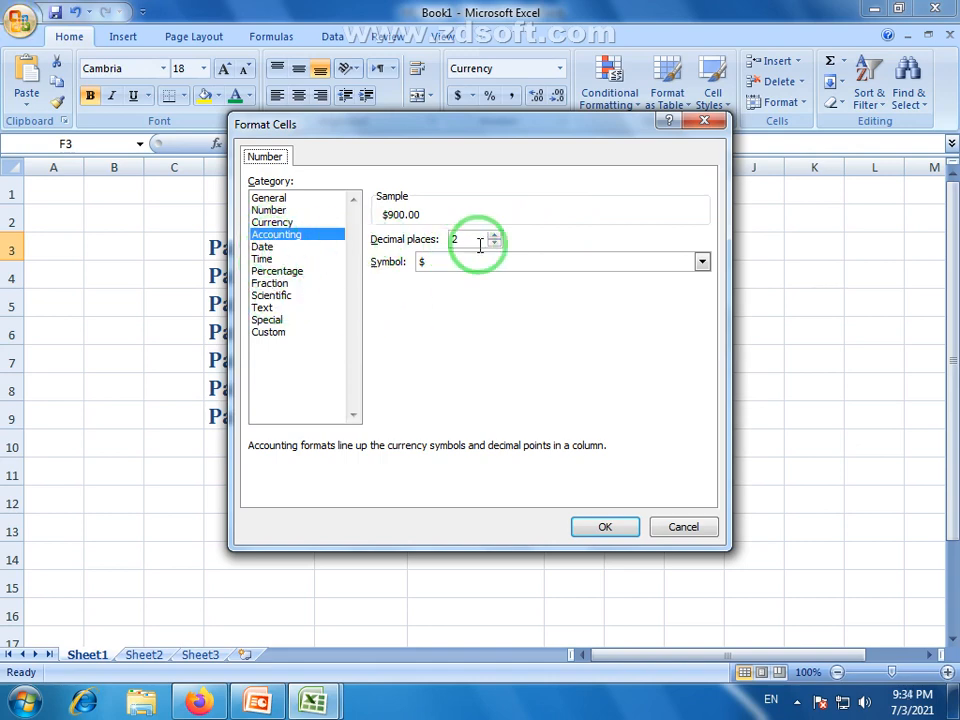
{"action": "left_click", "coordinate": [703, 262]}
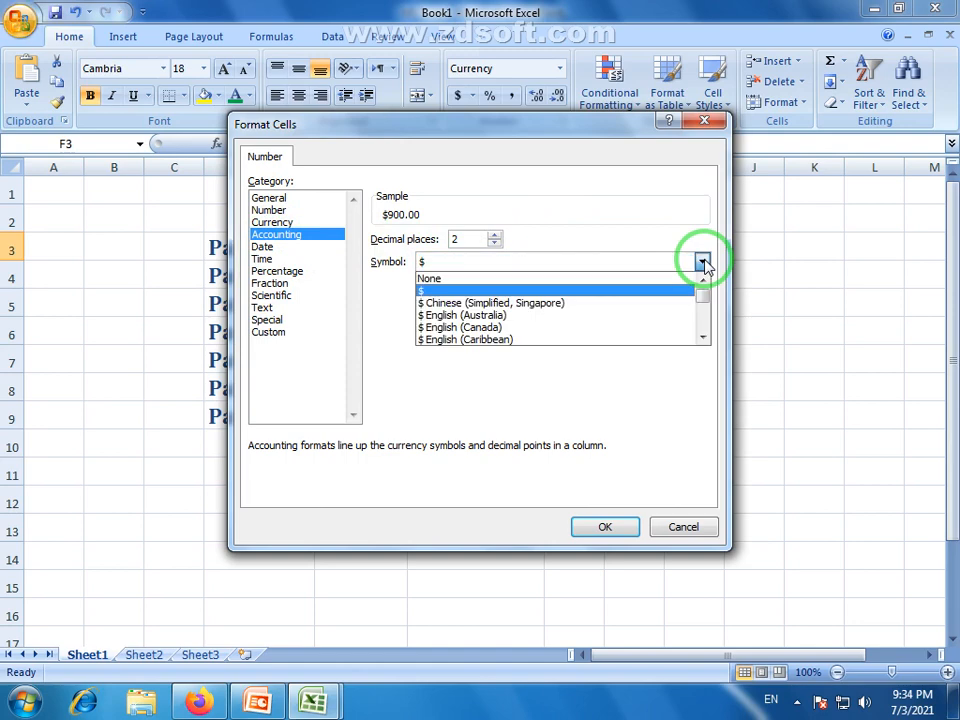
{"action": "scroll", "coordinate": [688, 314], "scroll_direction": "down", "scroll_amount": 3}
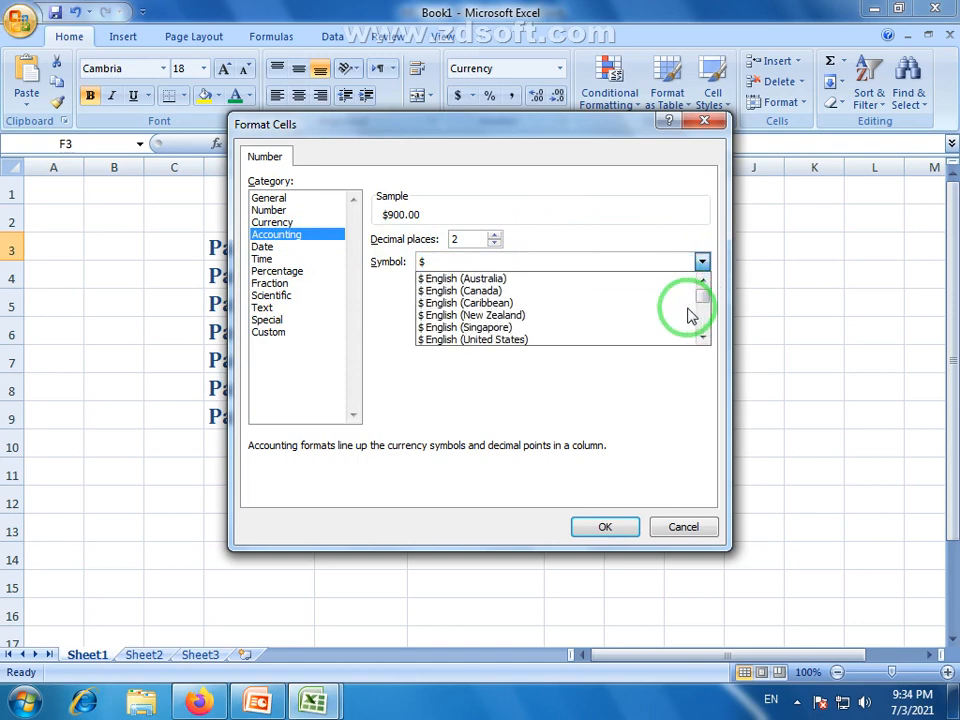
{"action": "scroll", "coordinate": [688, 314], "scroll_direction": "down", "scroll_amount": 15}
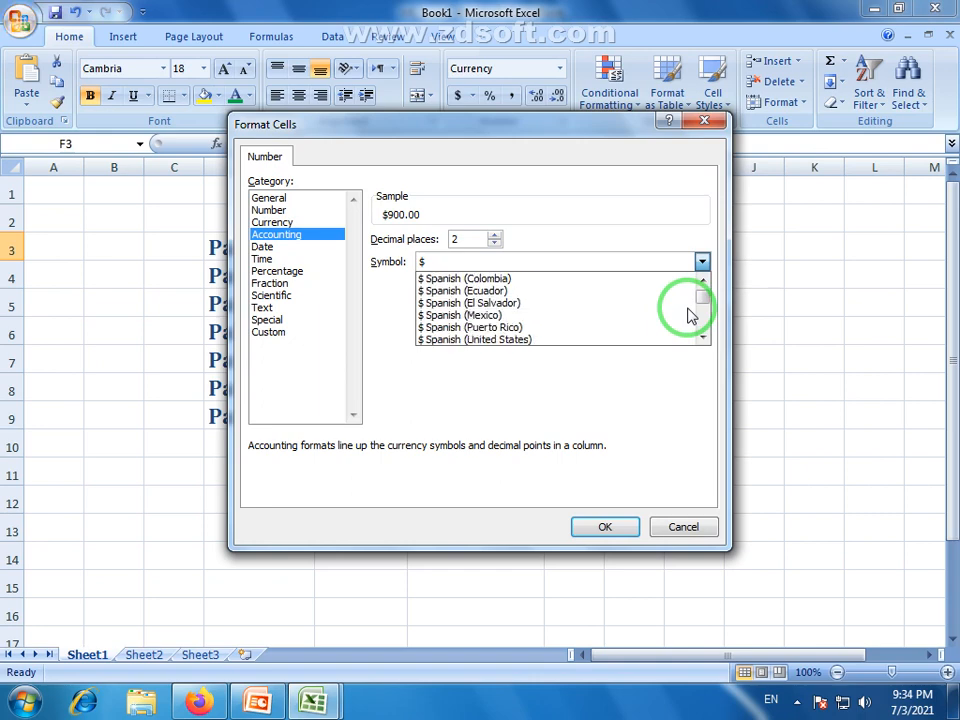
{"action": "scroll", "coordinate": [688, 314], "scroll_direction": "down", "scroll_amount": 15}
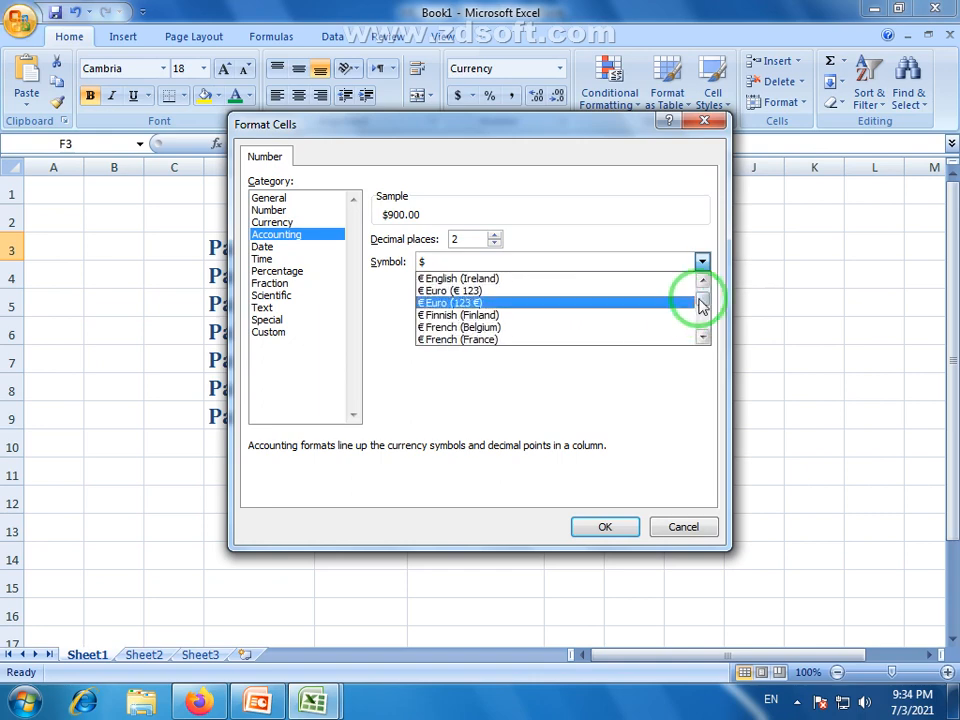
{"action": "scroll", "coordinate": [702, 314], "scroll_direction": "down", "scroll_amount": 3}
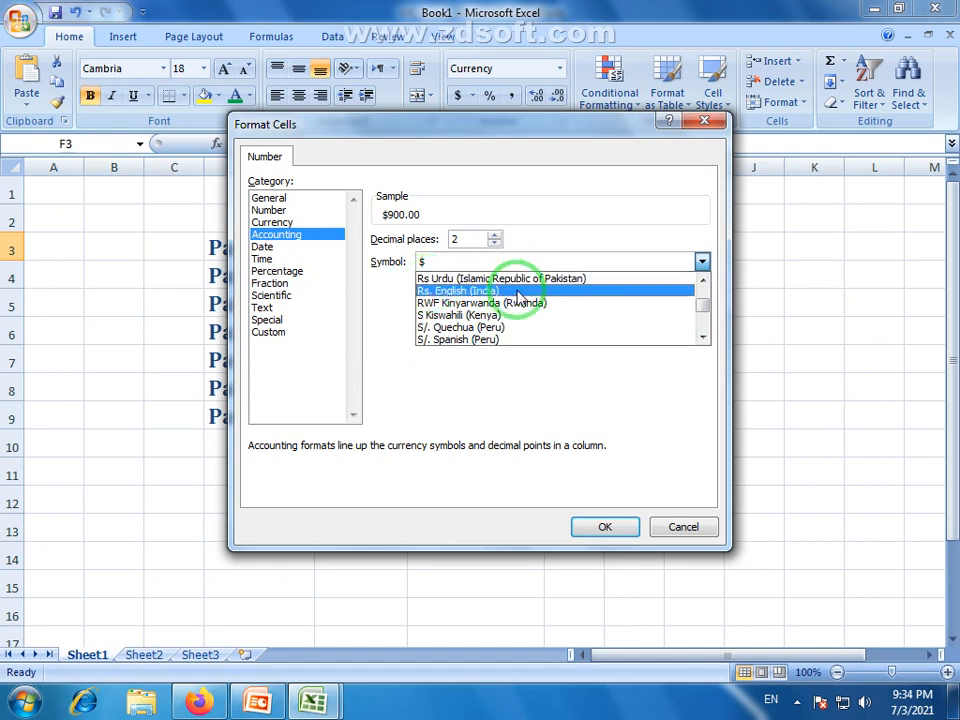
{"action": "scroll", "coordinate": [508, 298], "scroll_direction": "up", "scroll_amount": 1}
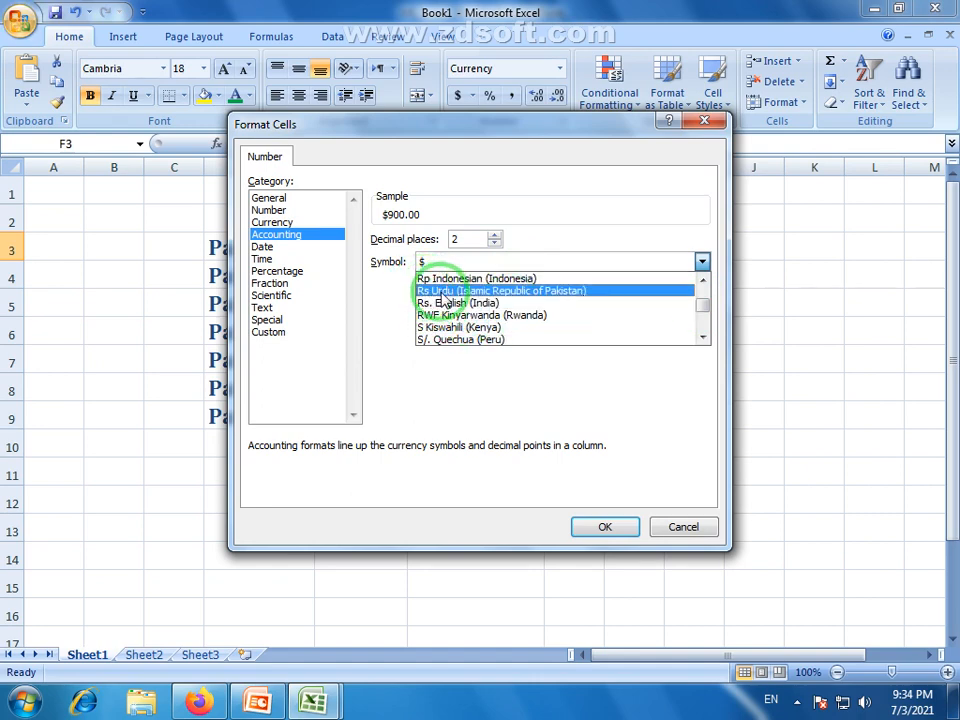
{"action": "left_click", "coordinate": [575, 291]}
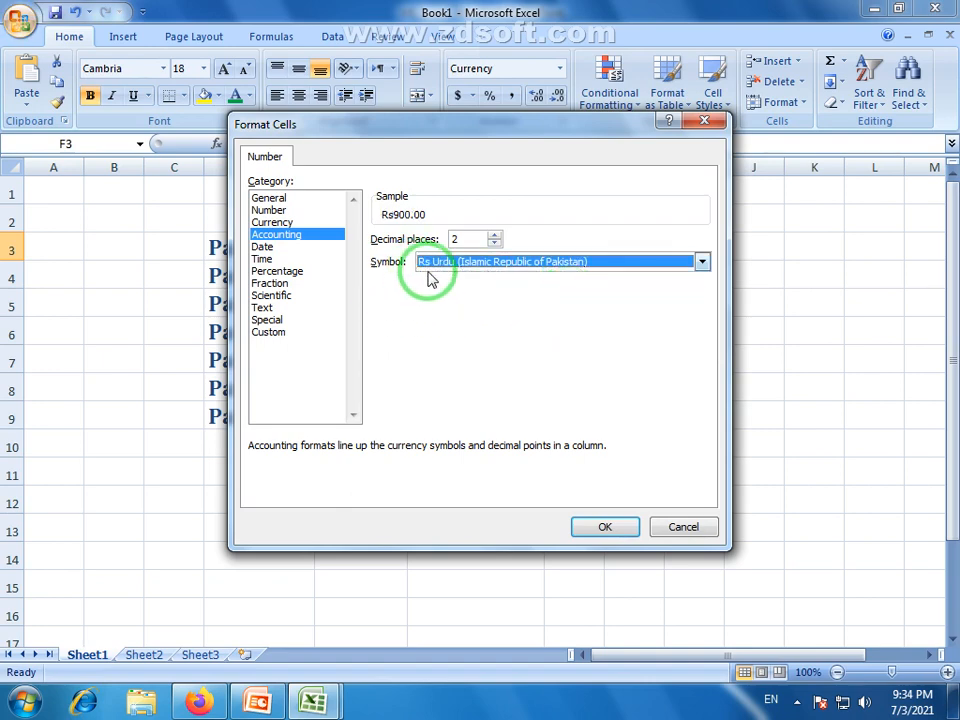
- Try None and $ English (United States) as the accounting symbol, and cancel the format changes
{"action": "left_click", "coordinate": [703, 262]}
{"action": "left_click_drag", "start_coordinate": [707, 306], "coordinate": [686, 274]}
{"action": "left_click", "coordinate": [439, 280]}
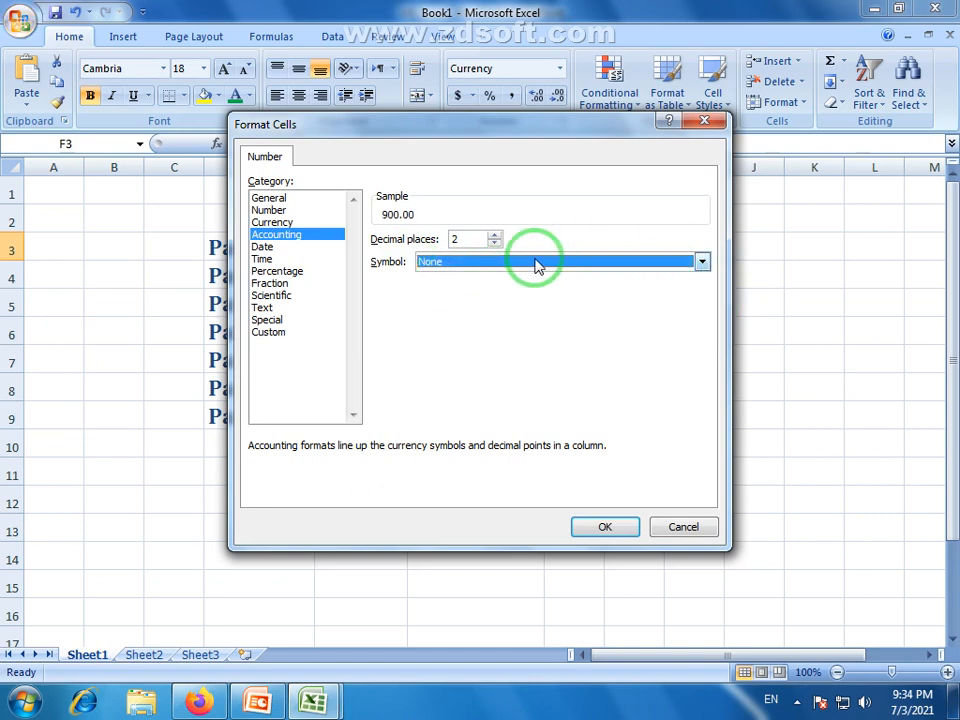
{"action": "left_click", "coordinate": [708, 263]}
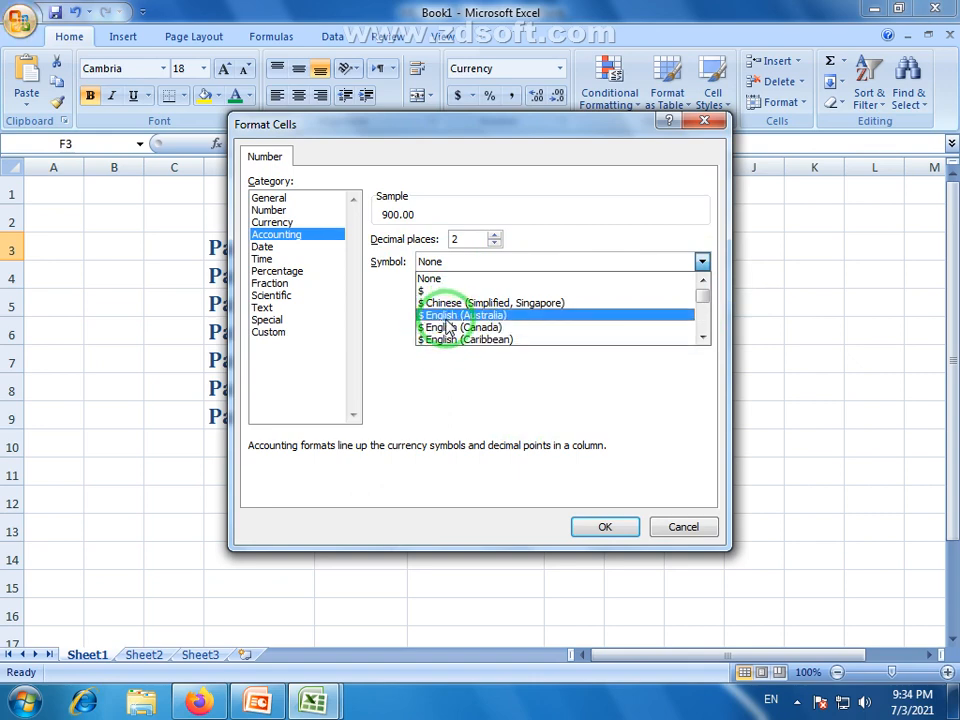
{"action": "scroll", "coordinate": [447, 328], "scroll_direction": "down", "scroll_amount": 2}
{"action": "scroll", "coordinate": [447, 328], "scroll_direction": "down", "scroll_amount": 2}
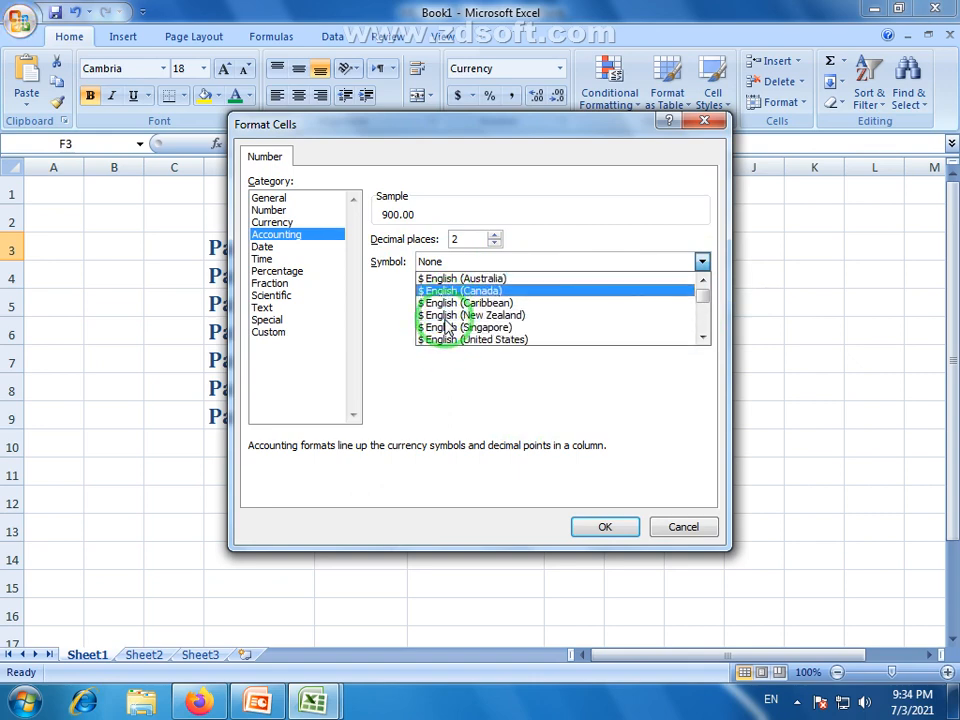
{"action": "left_click", "coordinate": [482, 331]}
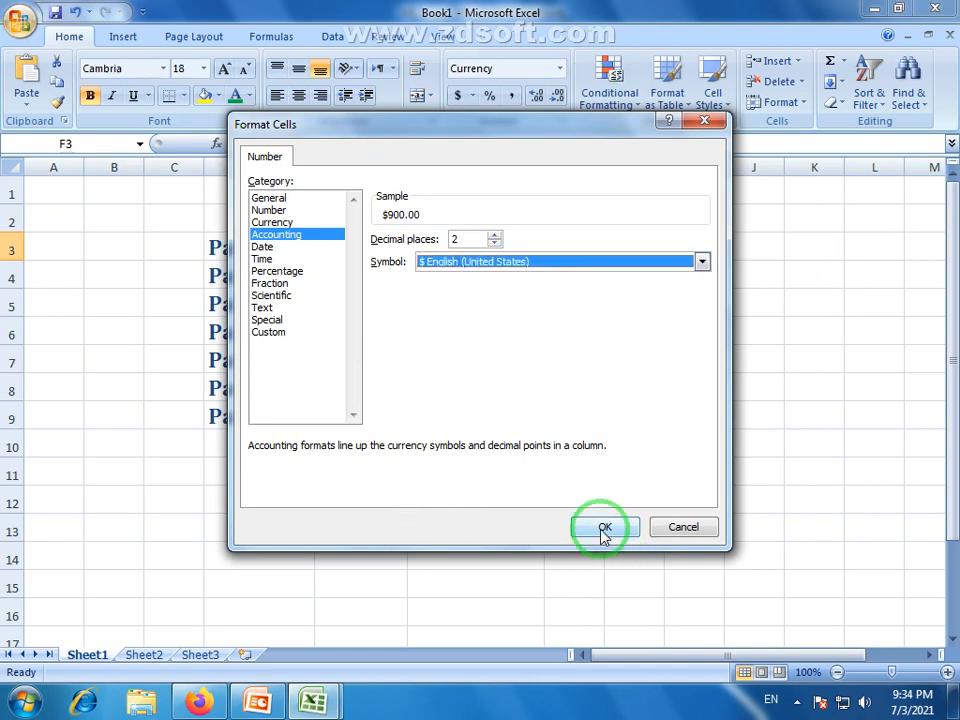
{"action": "left_click", "coordinate": [679, 531]}
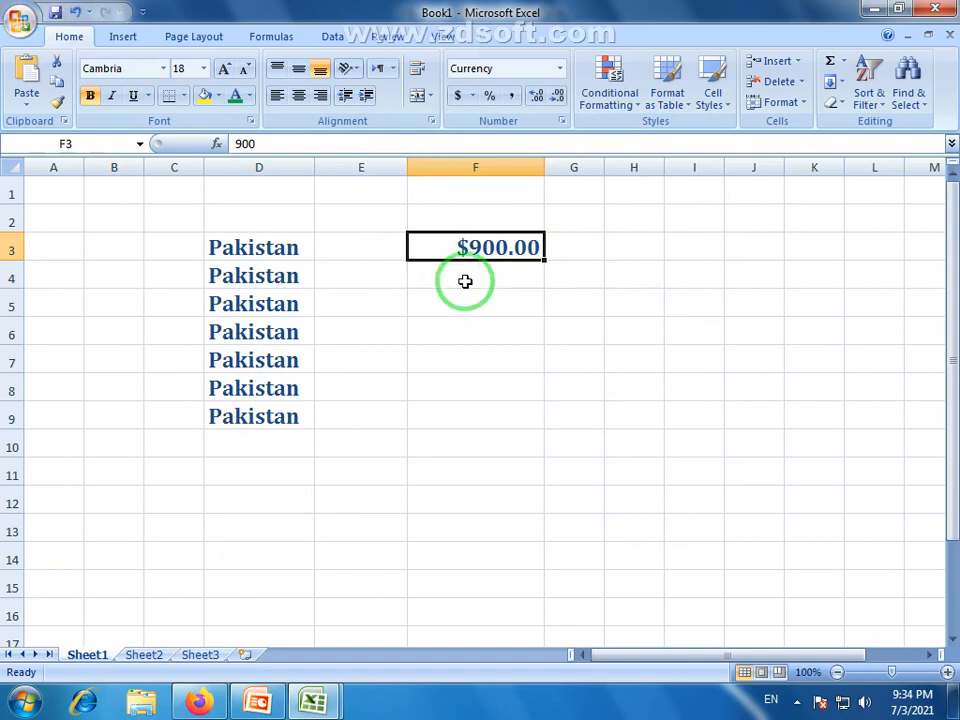
- Review the accounting currency choices and reapply the Currency format to cell F3
{"action": "left_click", "coordinate": [472, 100]}
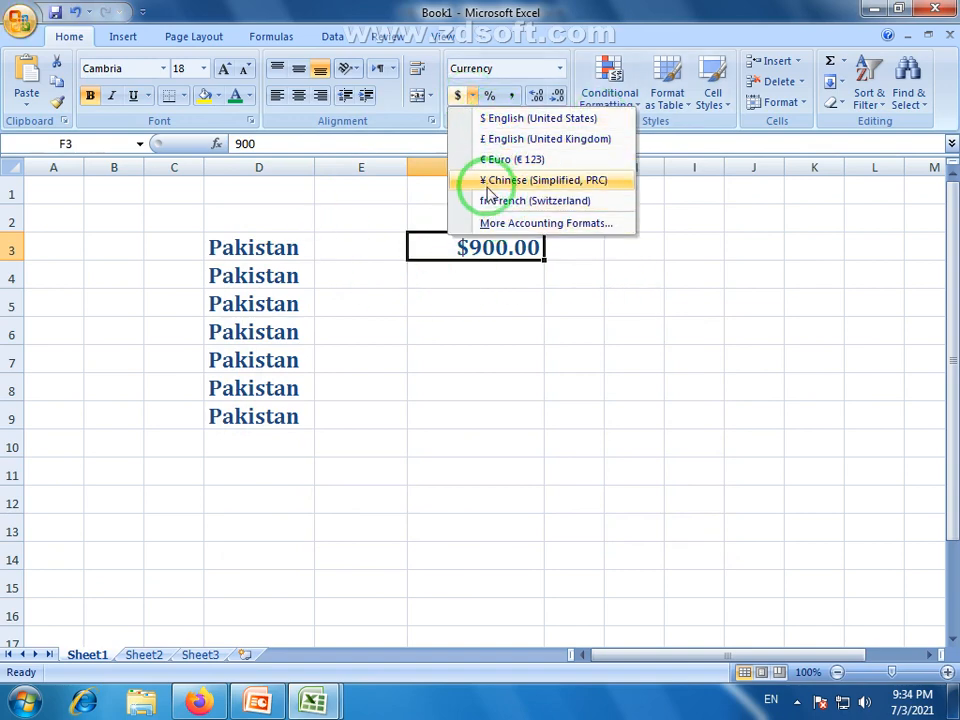
{"action": "left_click", "coordinate": [465, 253]}
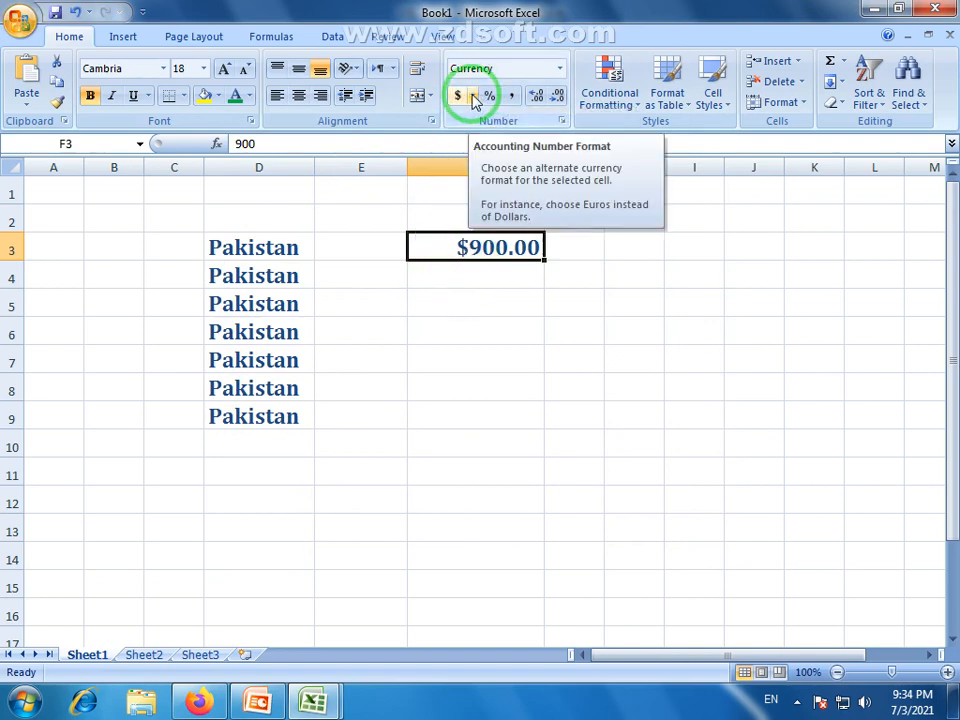
{"action": "left_click", "coordinate": [561, 69]}
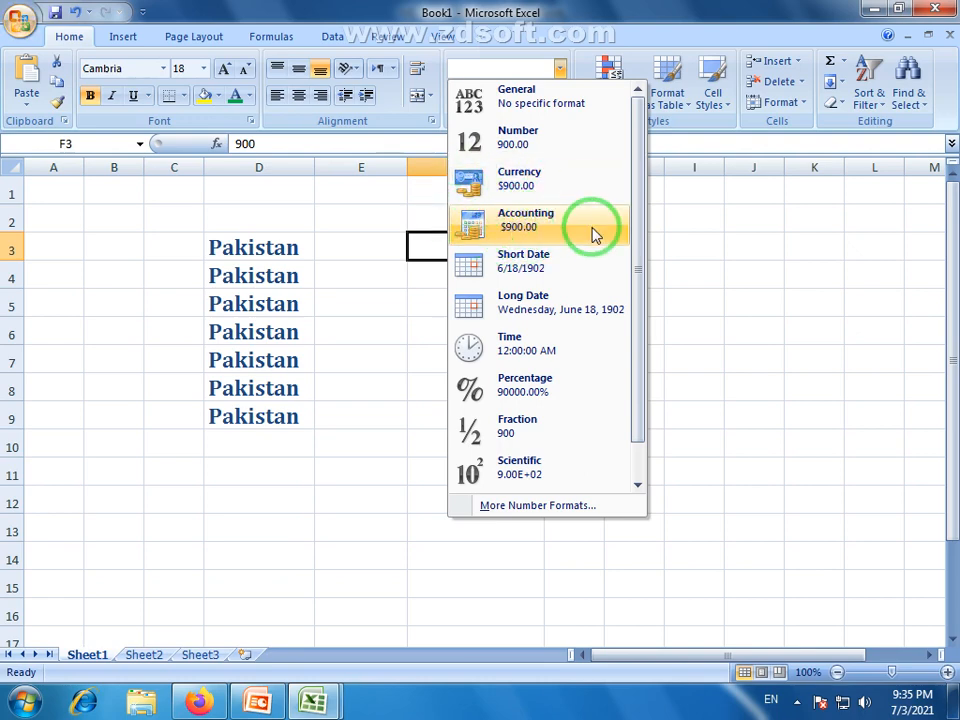
{"action": "left_click", "coordinate": [519, 178]}
- Move the amount from F3 to I3 and widen column I enough to fit it
{"action": "left_click", "coordinate": [435, 264]}
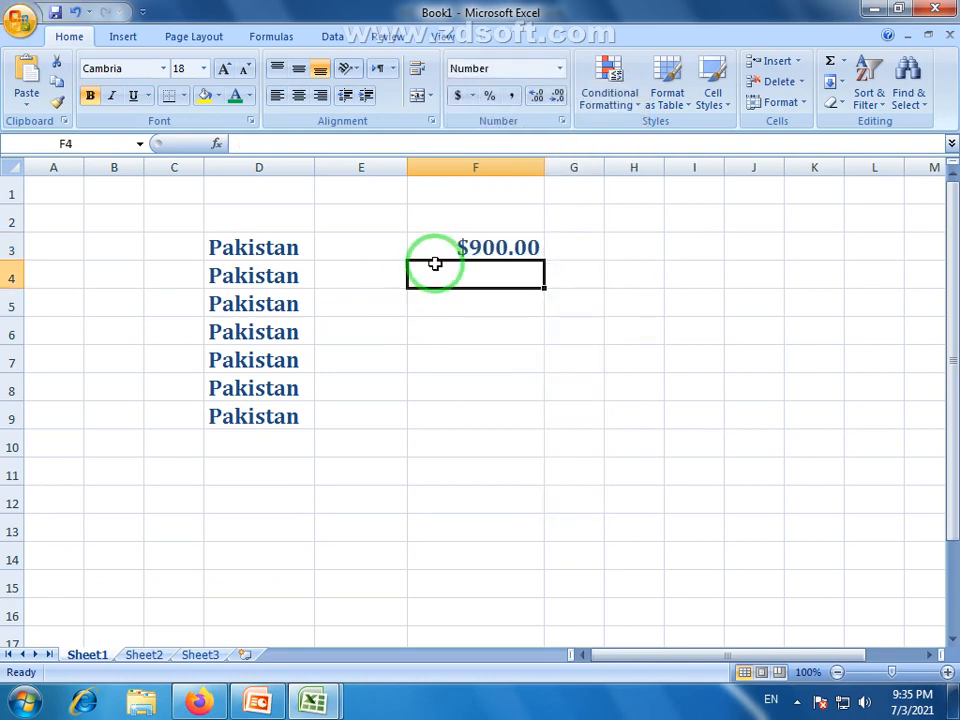
{"action": "left_click", "coordinate": [446, 253]}
{"action": "left_click_drag", "start_coordinate": [461, 265], "coordinate": [706, 268]}
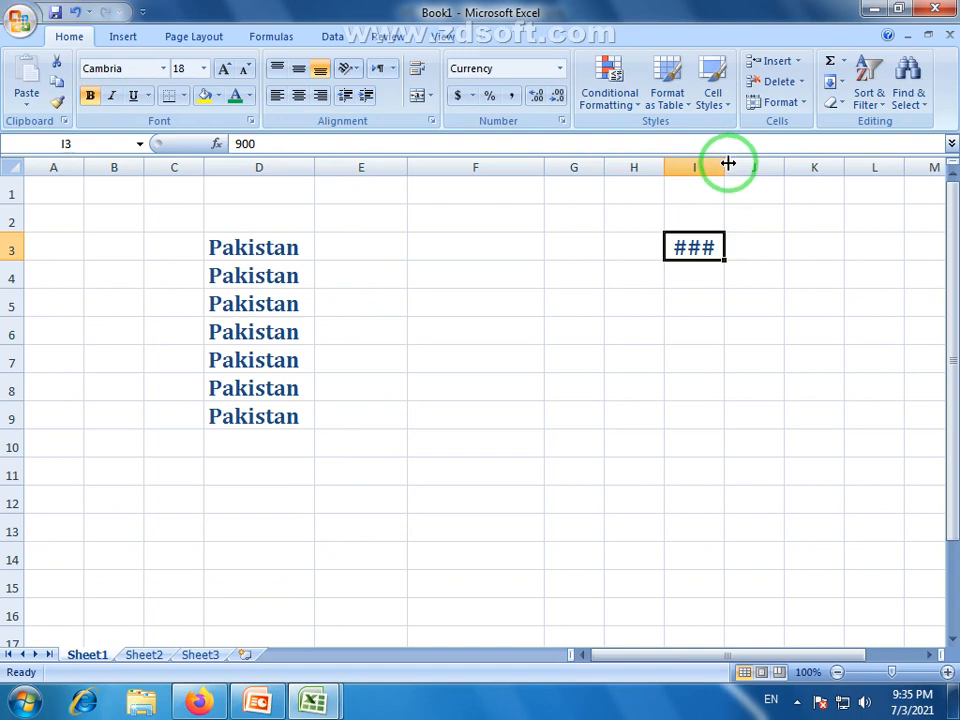
{"action": "left_click_drag", "start_coordinate": [728, 163], "coordinate": [810, 163]}
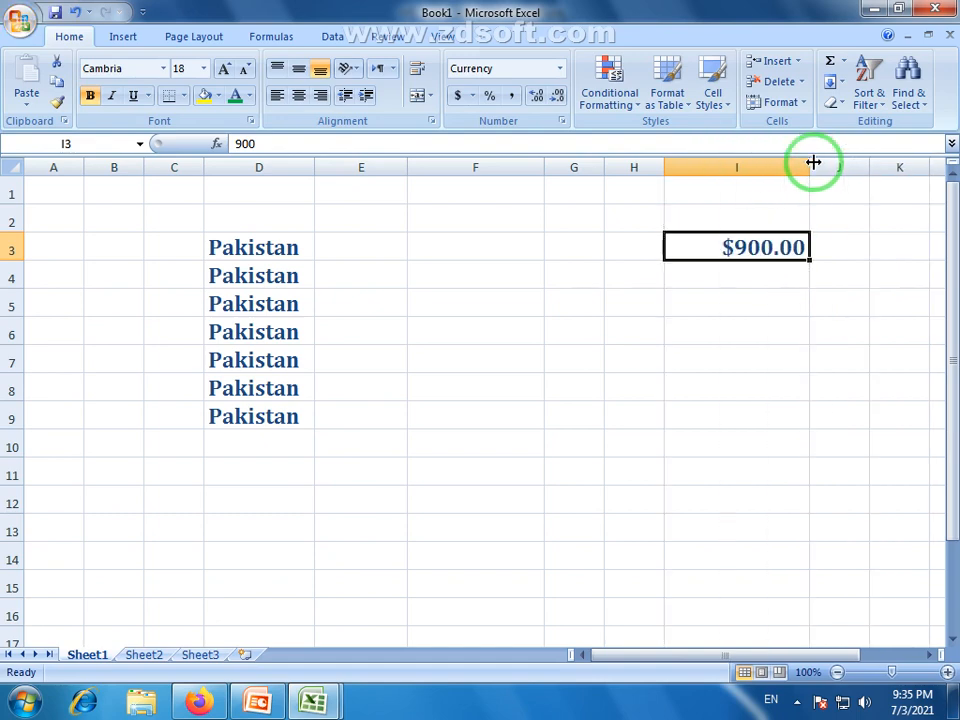
- Apply the Accounting format to cell I3 and narrow column I slightly
{"action": "left_click", "coordinate": [557, 72]}
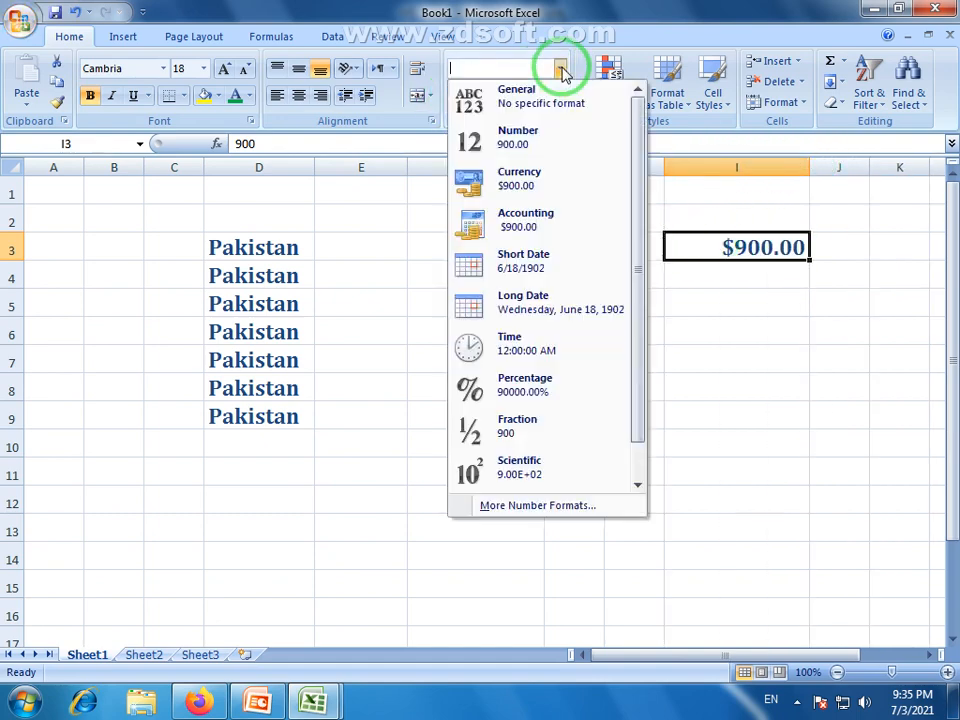
{"action": "left_click", "coordinate": [529, 229]}
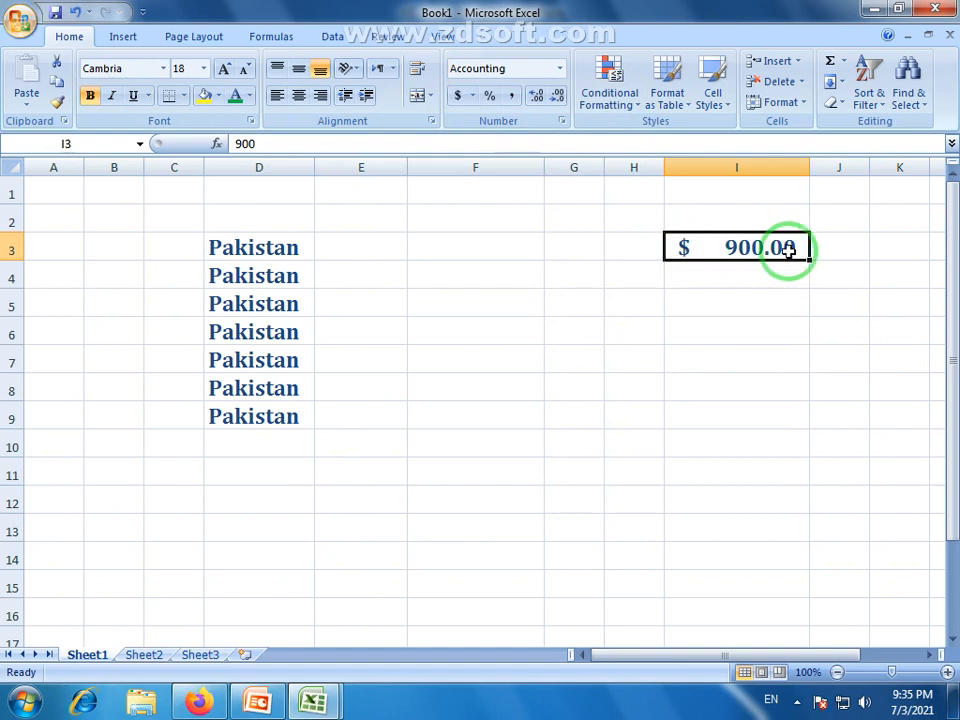
{"action": "left_click_drag", "start_coordinate": [810, 167], "coordinate": [791, 167]}
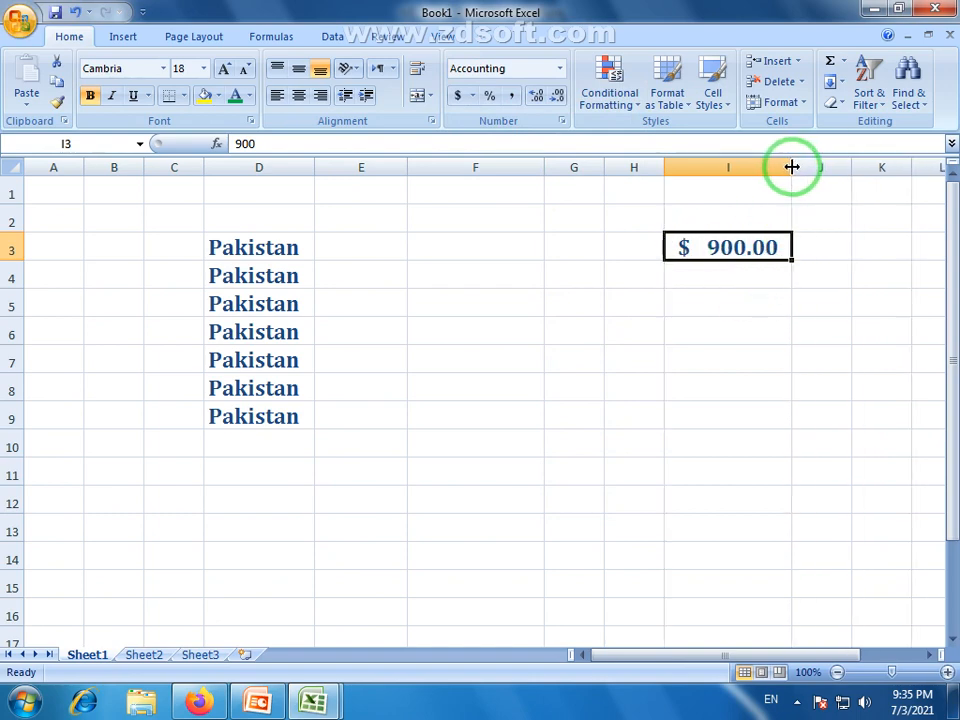
- Review the date formats in the number format list, and enter the current date 7/3/2021 in cell F8
{"action": "left_click", "coordinate": [561, 69]}
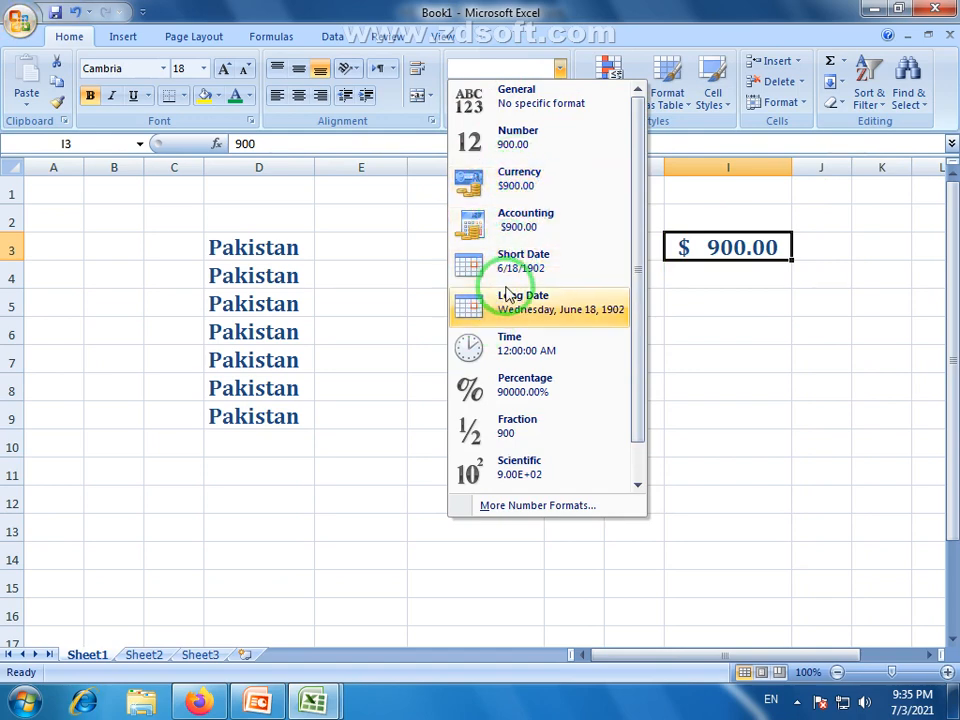
{"action": "left_click", "coordinate": [713, 321]}
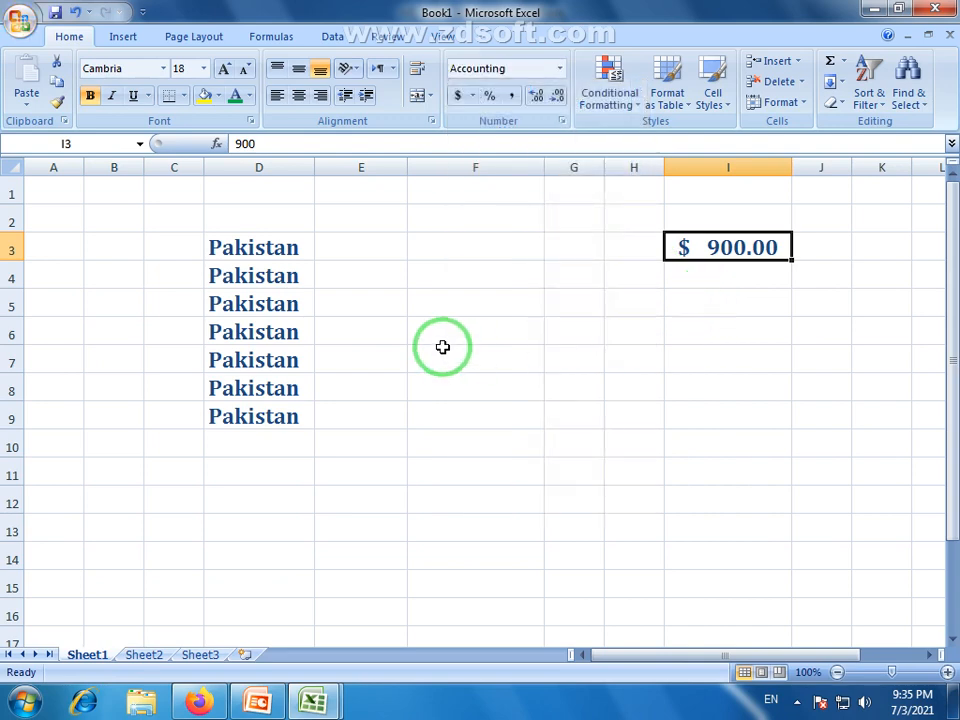
{"action": "left_click", "coordinate": [478, 301]}
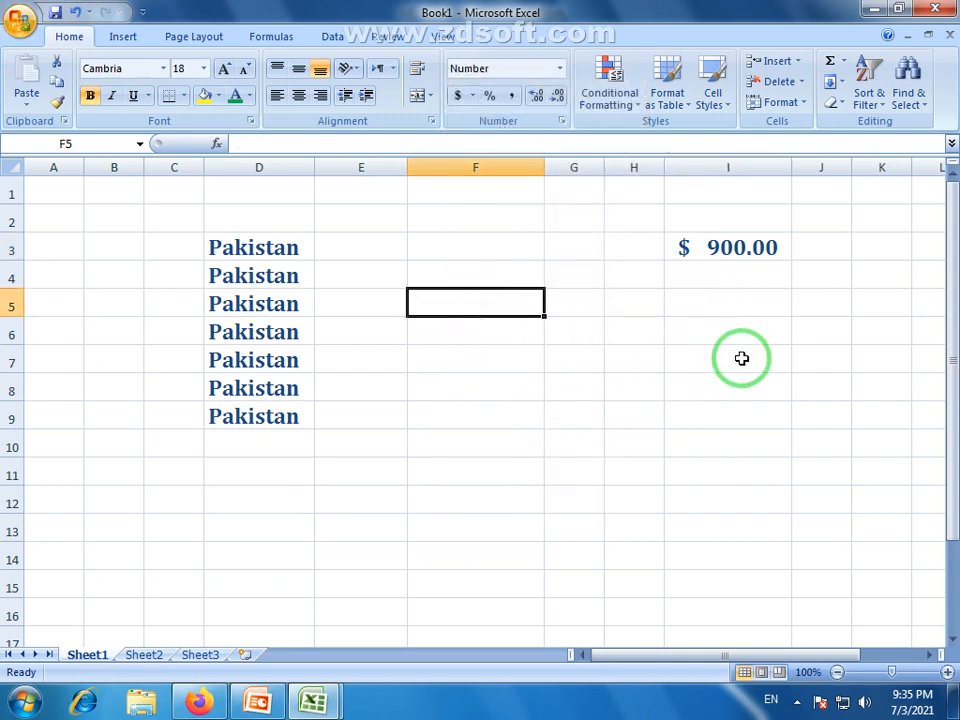
{"action": "left_click", "coordinate": [503, 380]}
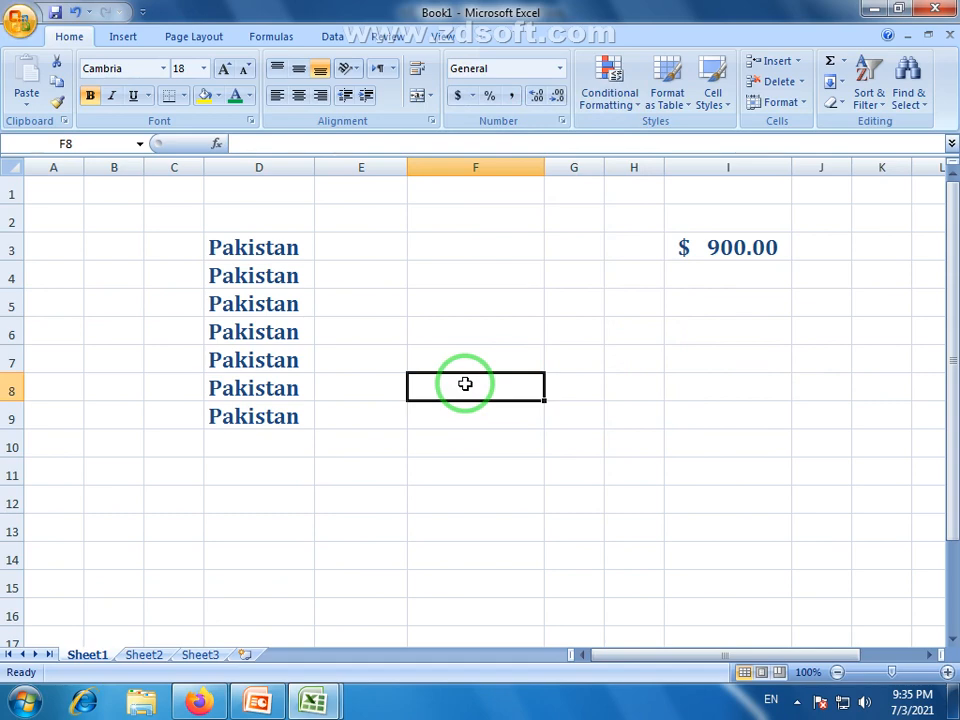
{"action": "key", "text": "ctrl+semicolon"}
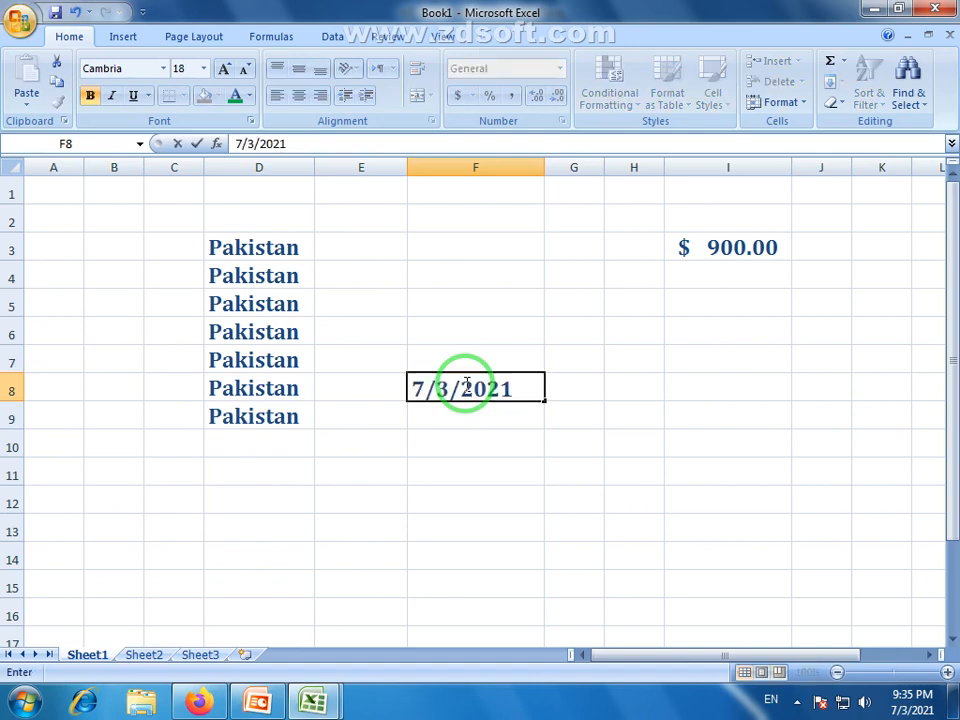
{"action": "key", "text": "Return"}
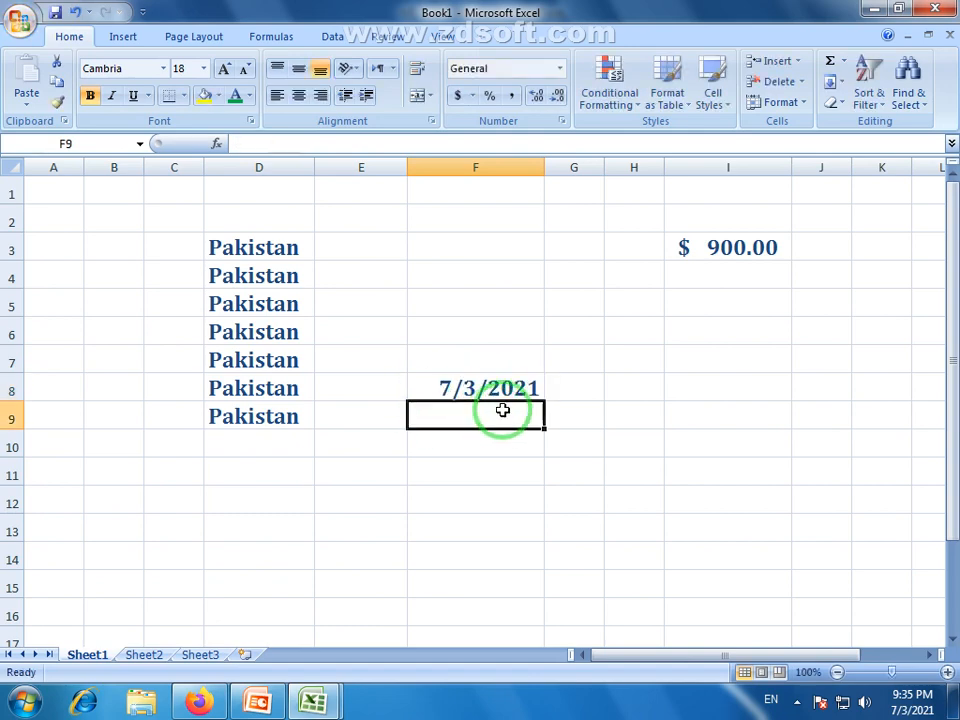
- Widen column F and apply the Long Date format to the date in F8
{"action": "left_click", "coordinate": [500, 388]}
{"action": "left_click_drag", "start_coordinate": [545, 167], "coordinate": [649, 166]}
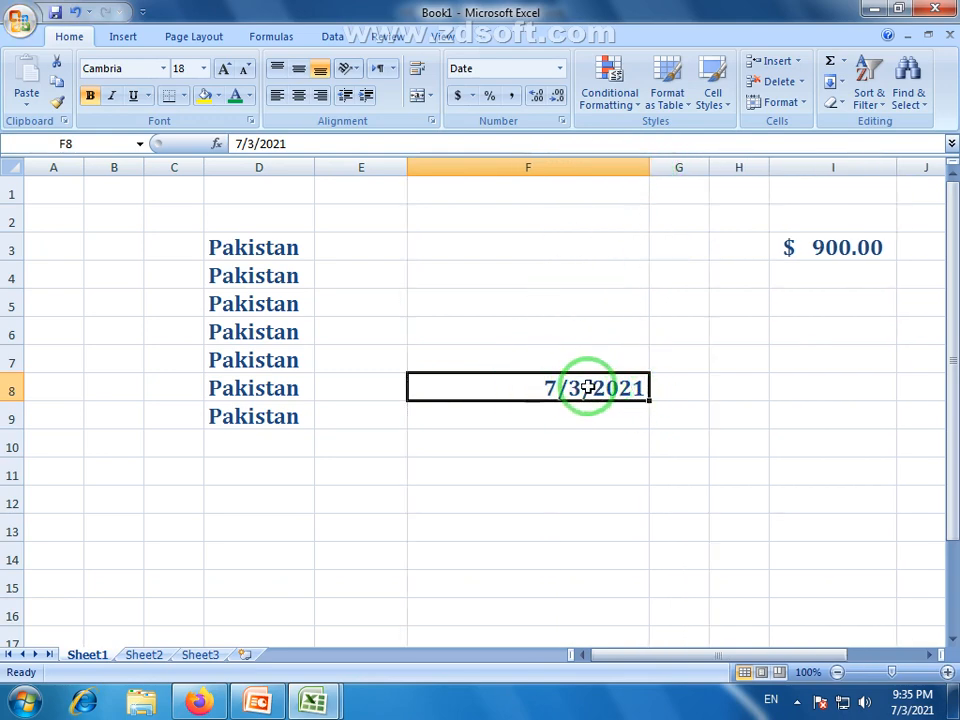
{"action": "left_click", "coordinate": [560, 68]}
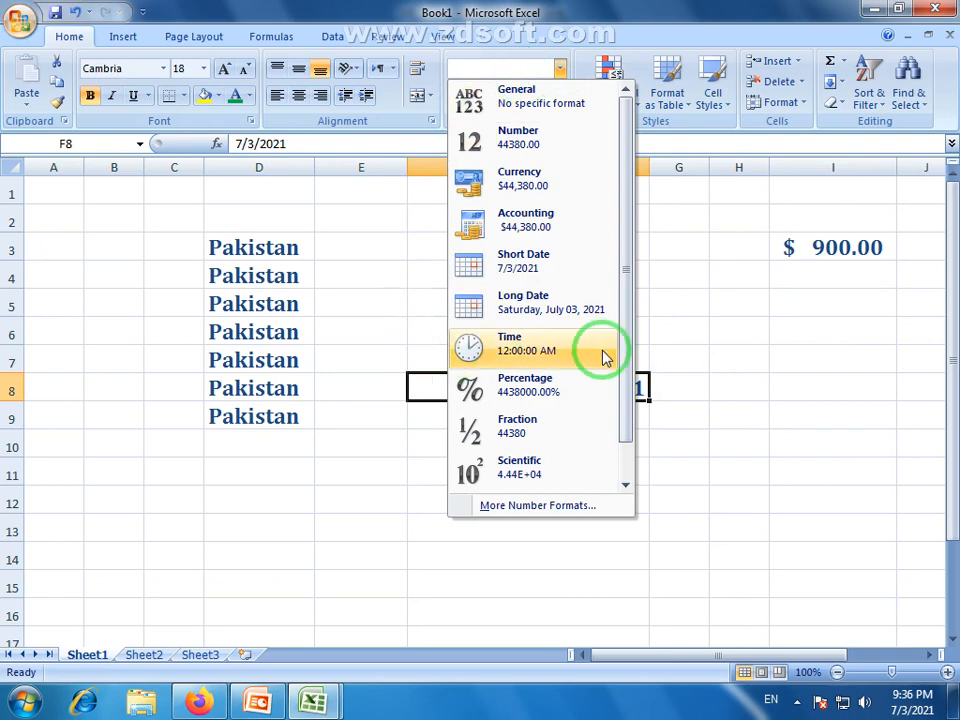
{"action": "left_click", "coordinate": [527, 309]}
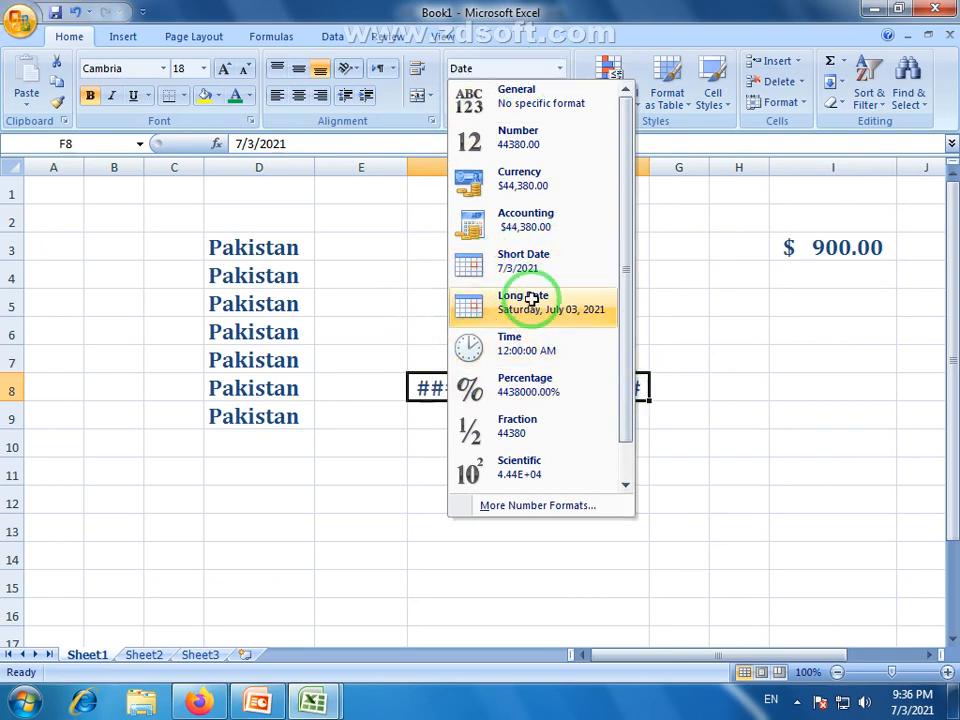
- Widen column F to fit the long date, and try filling the date series down to F11 before undoing the fill
{"action": "mouse_move", "coordinate": [649, 167]}
{"action": "left_mouse_down"}
{"action": "mouse_move", "coordinate": [692, 161]}
{"action": "mouse_move", "coordinate": [668, 170]}
{"action": "left_mouse_up"}
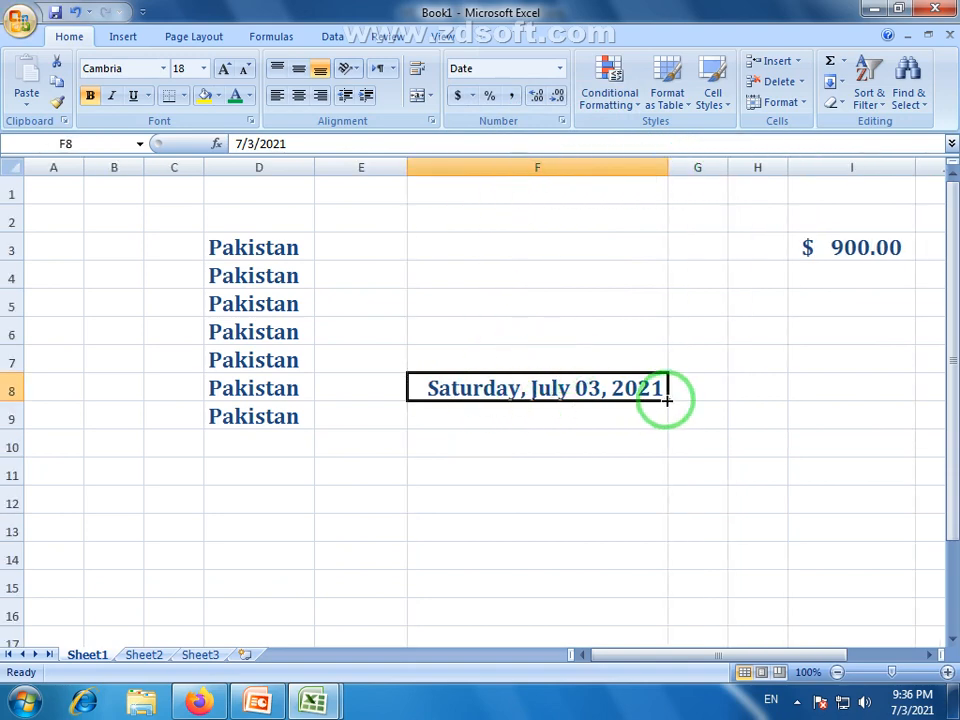
{"action": "left_click_drag", "start_coordinate": [668, 398], "coordinate": [671, 487]}
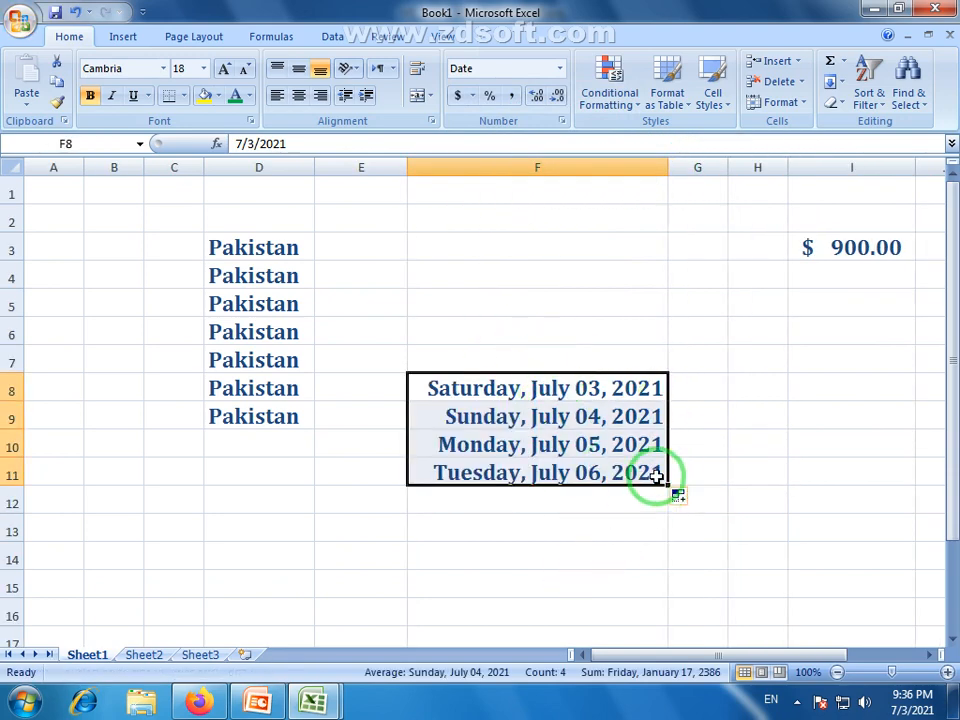
{"action": "key", "text": "ctrl+z"}
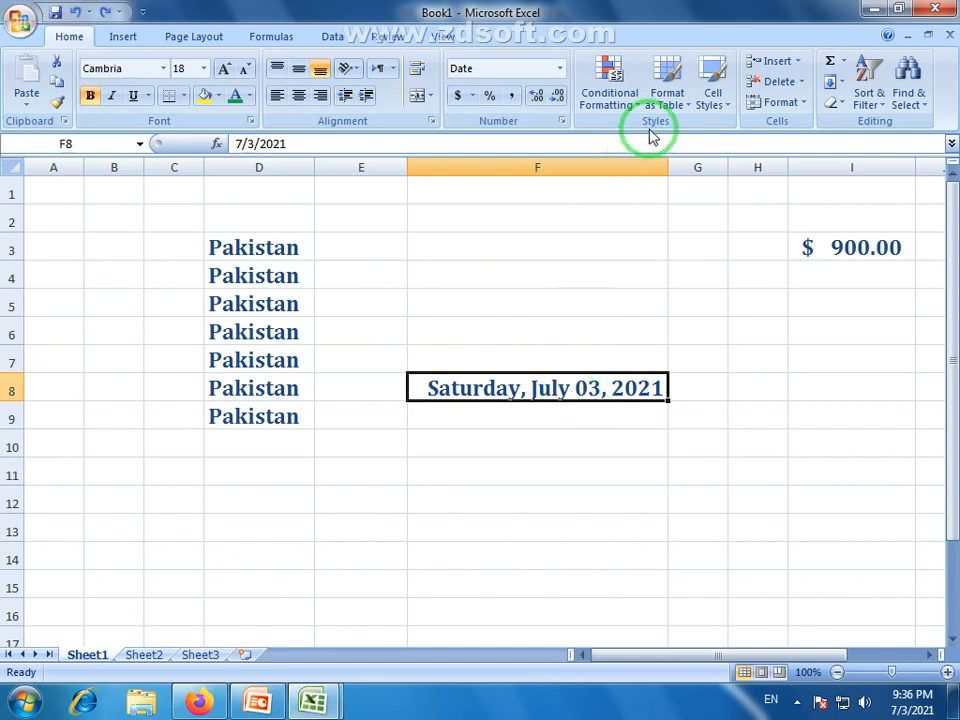
- Look at the Time entry among the number formats, and enter 12:00 in cell E4
{"action": "left_click", "coordinate": [560, 69]}
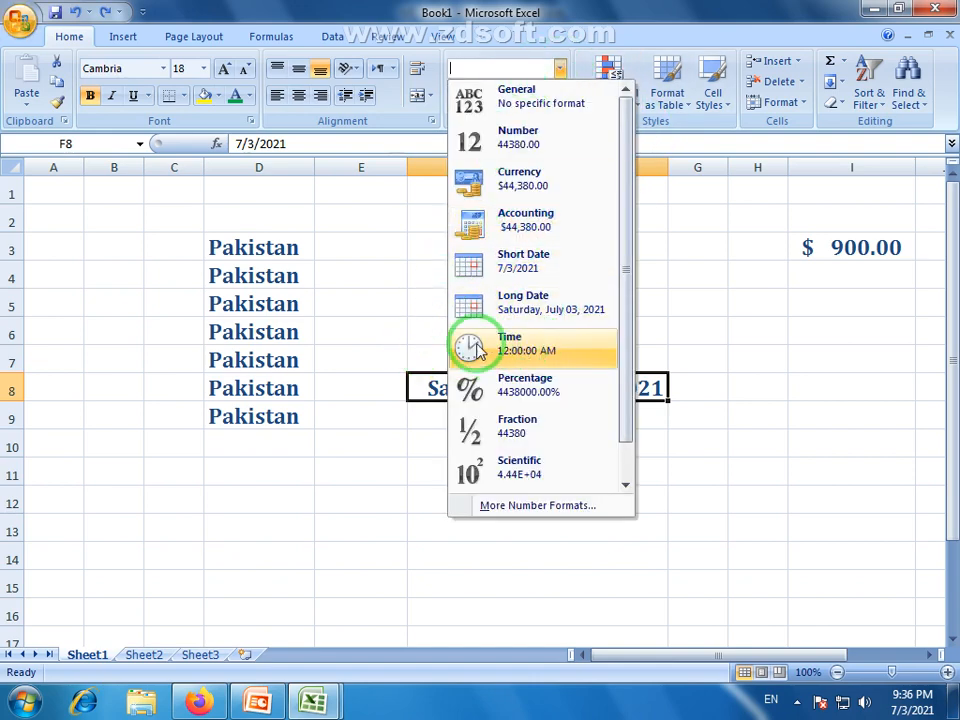
{"action": "left_click", "coordinate": [362, 383]}
{"action": "left_click", "coordinate": [372, 278]}
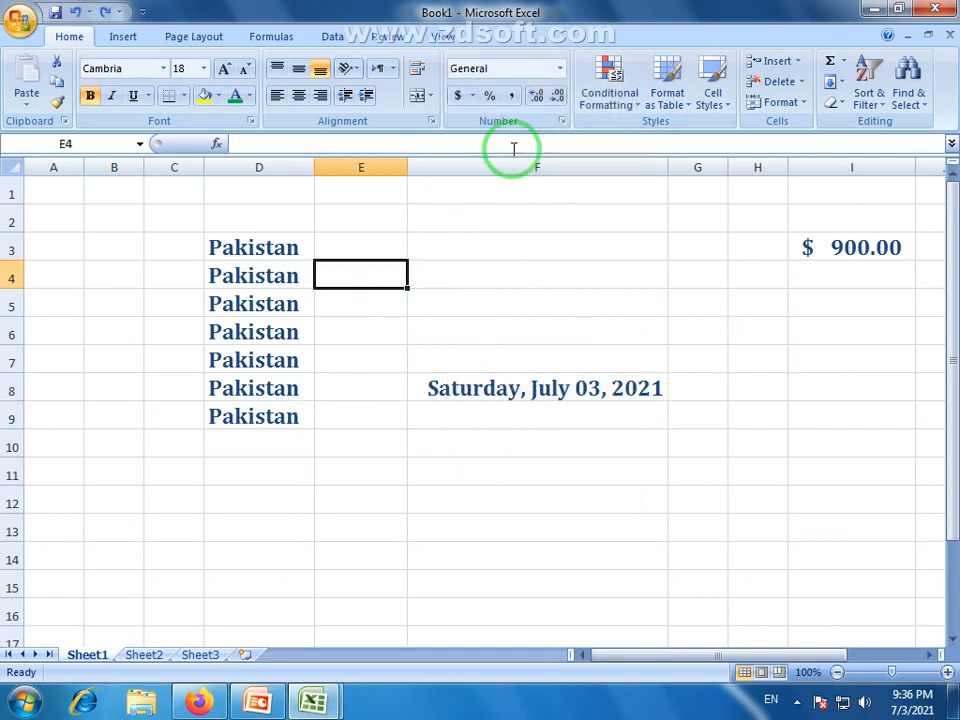
{"action": "left_click", "coordinate": [559, 68]}
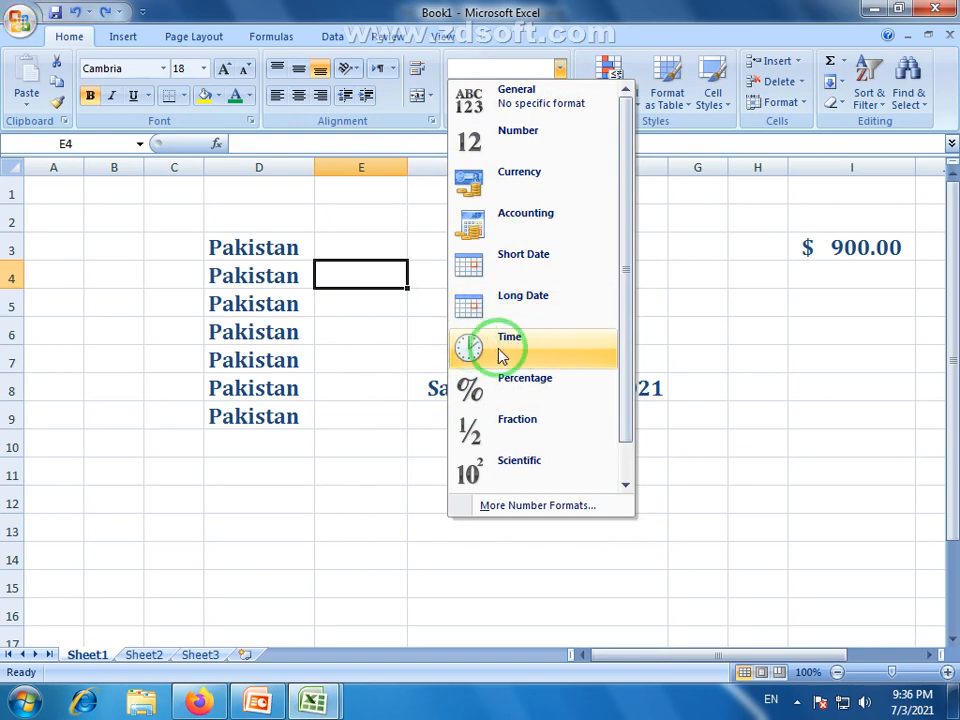
{"action": "left_click", "coordinate": [367, 280]}
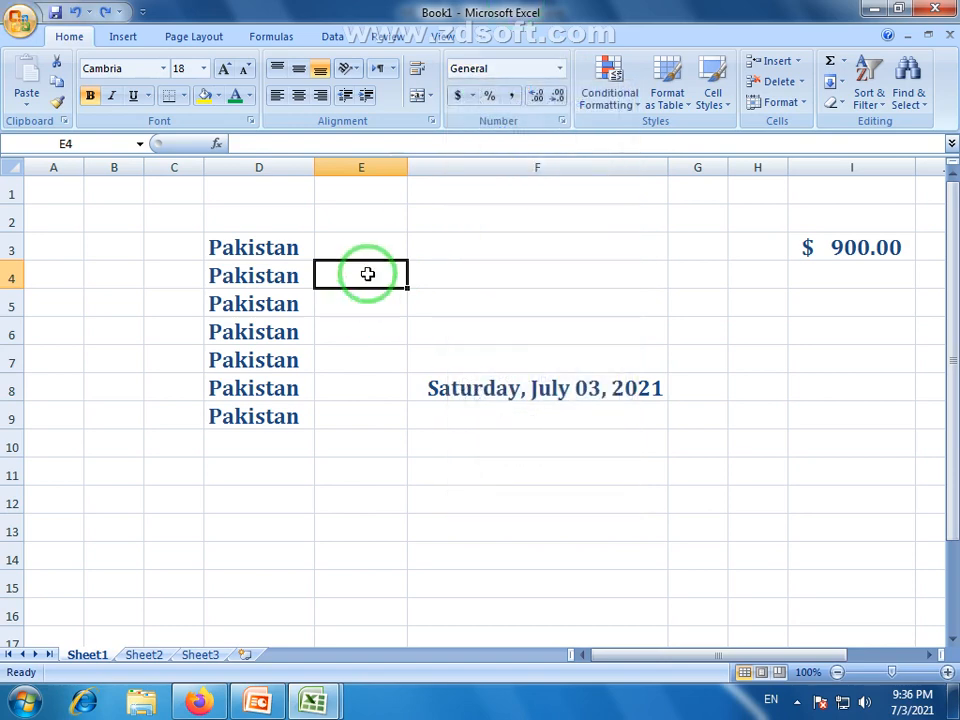
{"action": "type", "text": "12"}
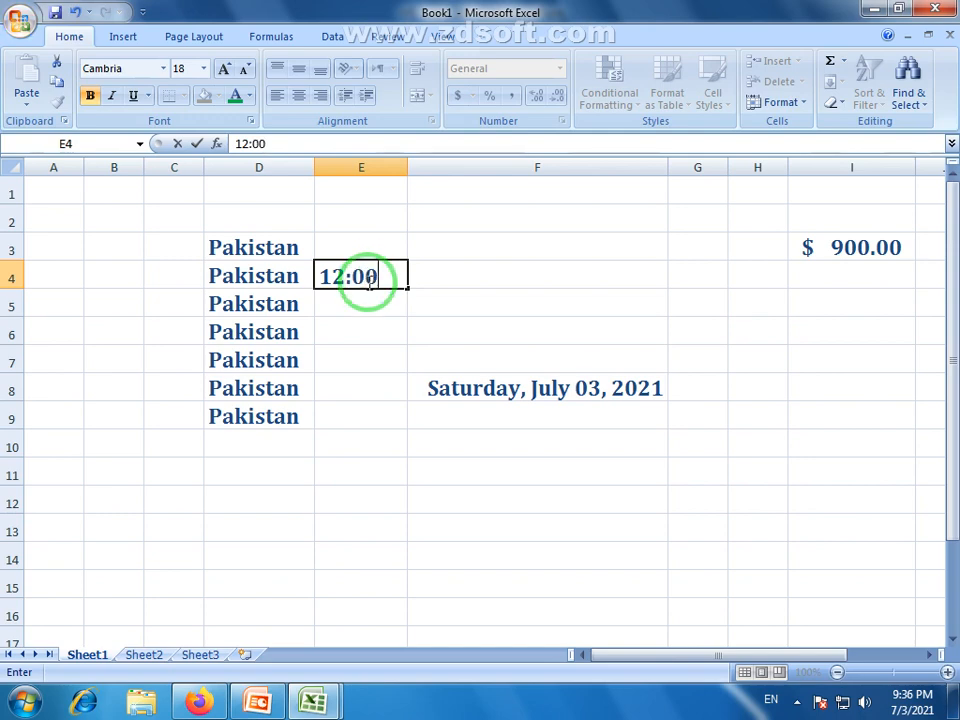
{"action": "type", "text": ":00"}
{"action": "key", "text": "Return"}
- Apply the Time format to cell E4 and widen column E enough to fit the full time
{"action": "left_click", "coordinate": [369, 279]}
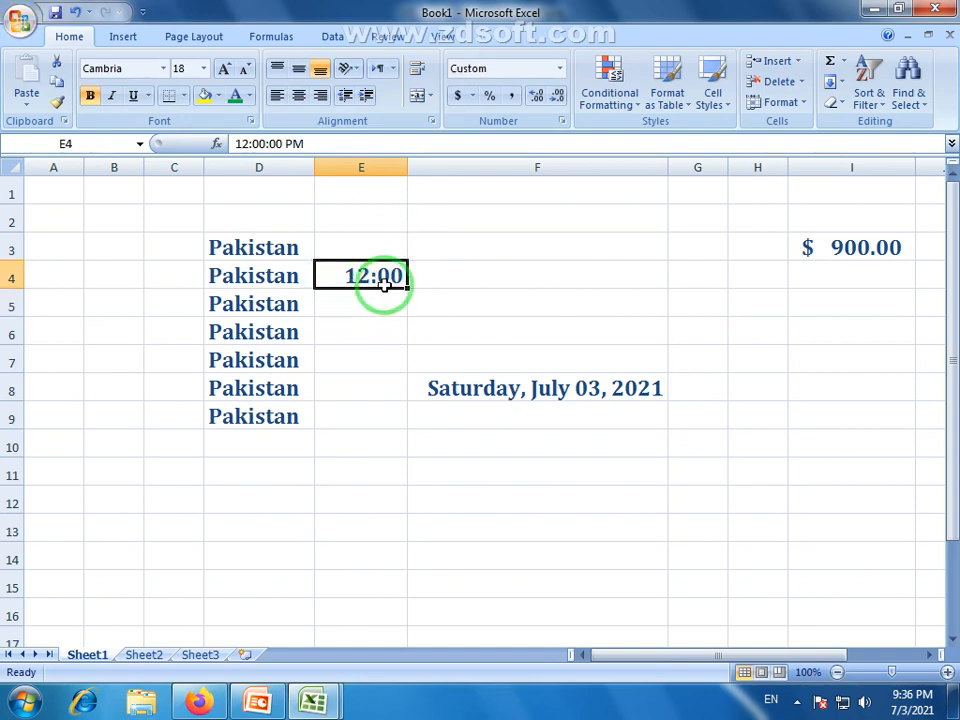
{"action": "left_click", "coordinate": [560, 68]}
{"action": "left_click", "coordinate": [525, 350]}
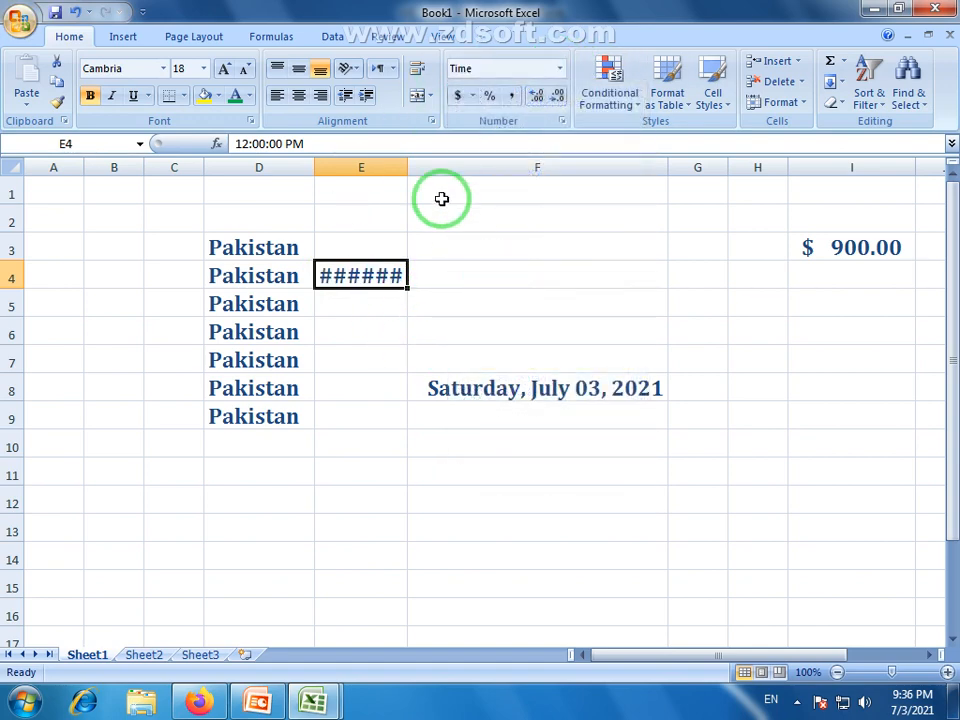
{"action": "left_click_drag", "start_coordinate": [405, 163], "coordinate": [455, 163]}
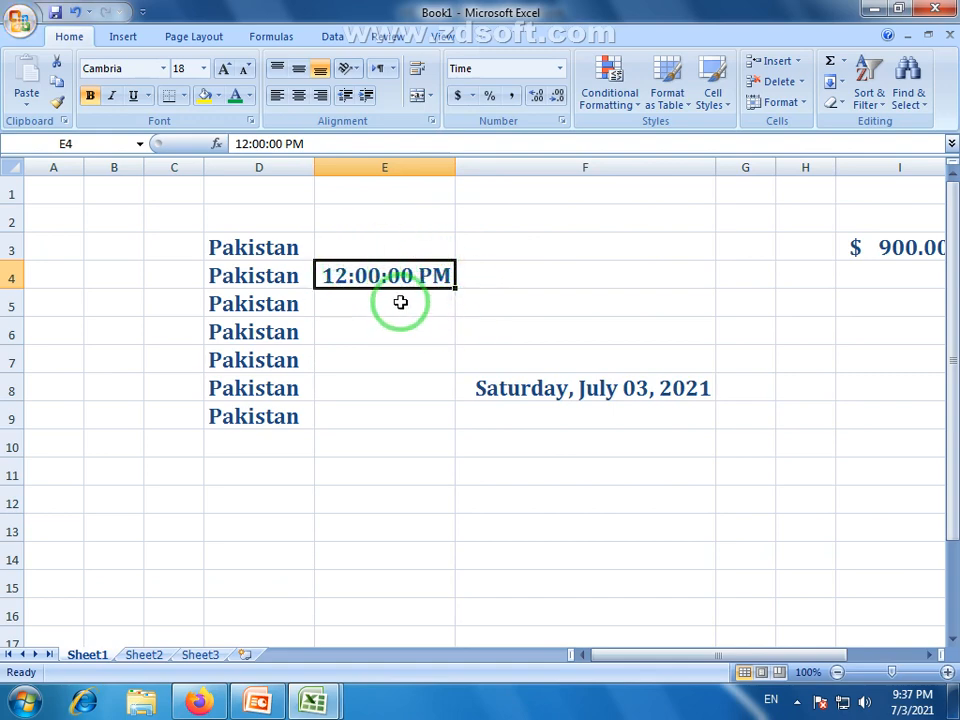
{"action": "left_click", "coordinate": [424, 295]}
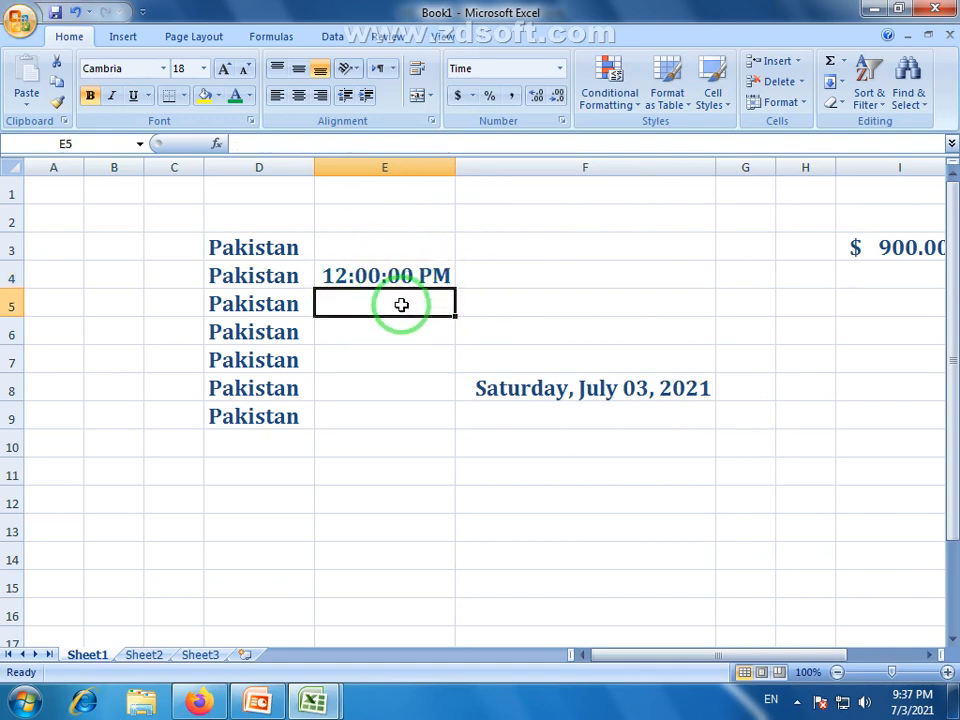
{"action": "left_click", "coordinate": [415, 272]}
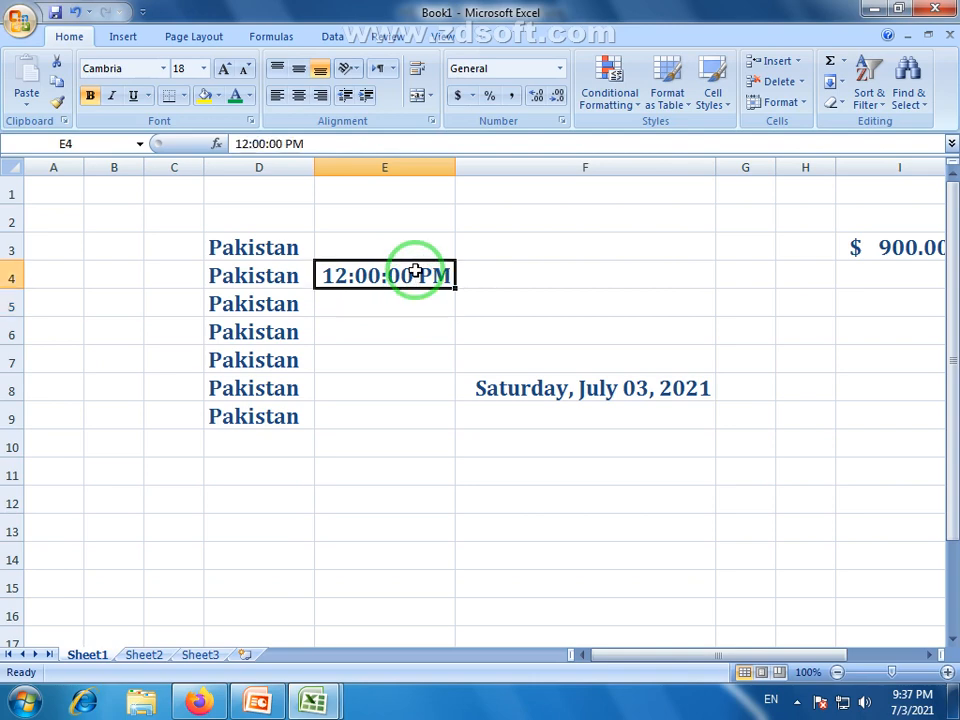
{"action": "left_click", "coordinate": [560, 68]}
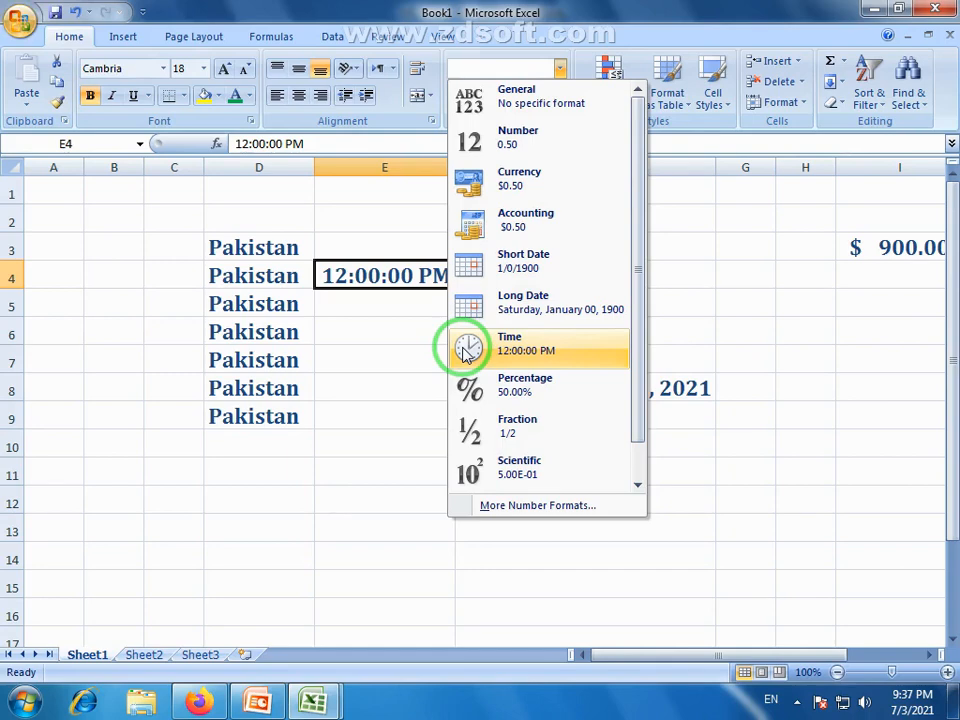
{"action": "left_click", "coordinate": [422, 300]}
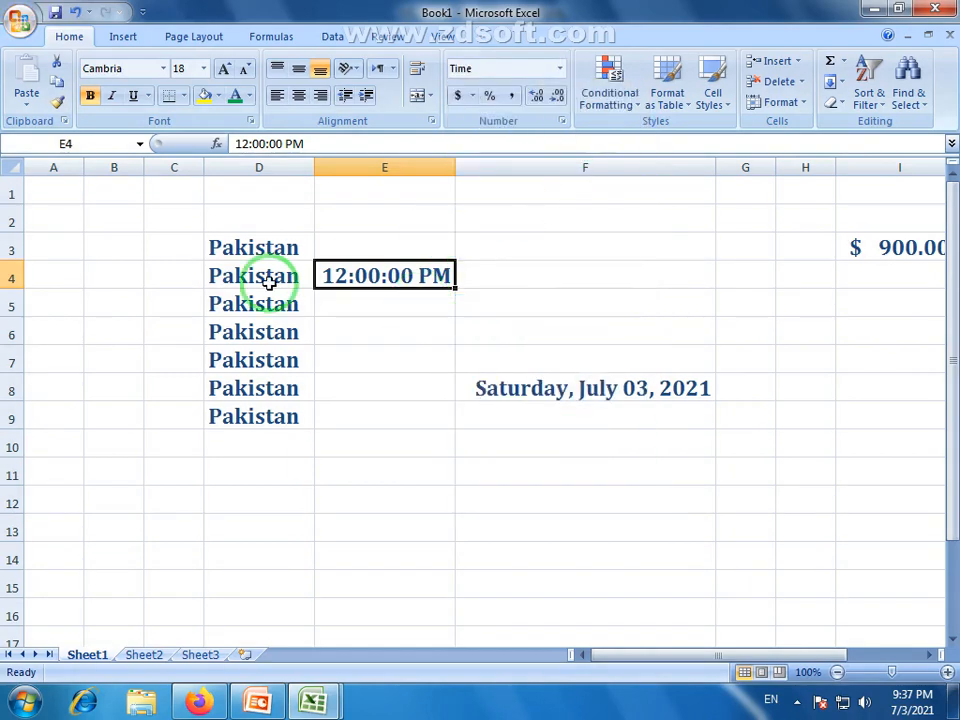
- Look at the Percentage entry among the number formats, and enter 45 in cell G4
{"action": "left_click", "coordinate": [740, 495]}
{"action": "left_click", "coordinate": [559, 69]}
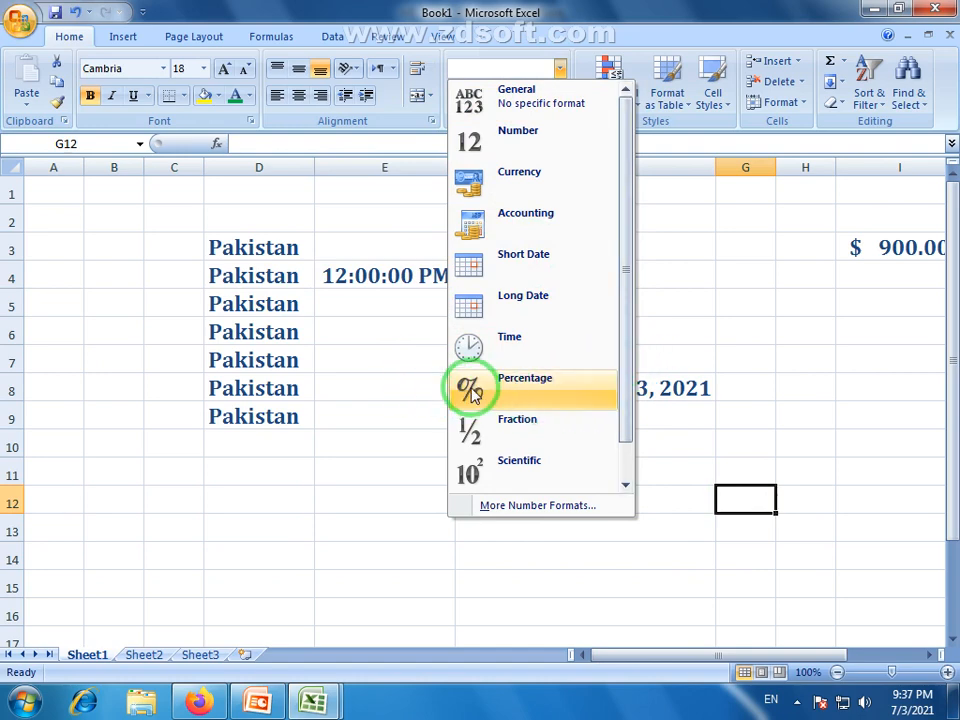
{"action": "left_click_drag", "start_coordinate": [656, 656], "coordinate": [728, 656]}
{"action": "left_click", "coordinate": [706, 360]}
{"action": "left_click", "coordinate": [625, 280]}
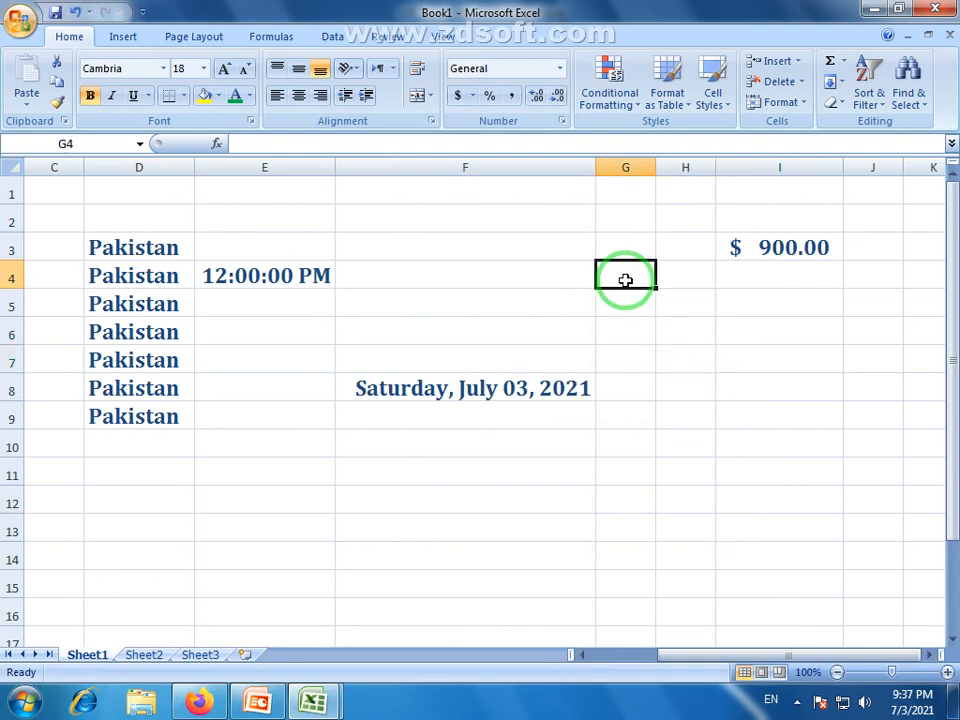
{"action": "type", "text": "4"}
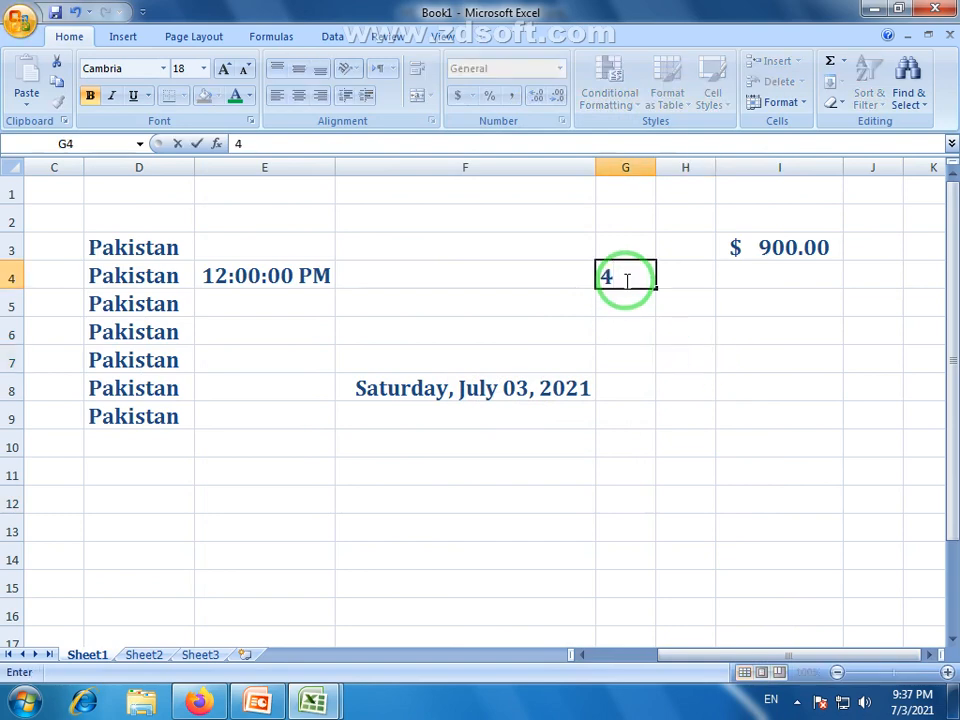
{"action": "type", "text": "5"}
{"action": "key", "text": "Return"}
- Widen column G and apply the Percent style to cell G4
{"action": "left_click", "coordinate": [625, 276]}
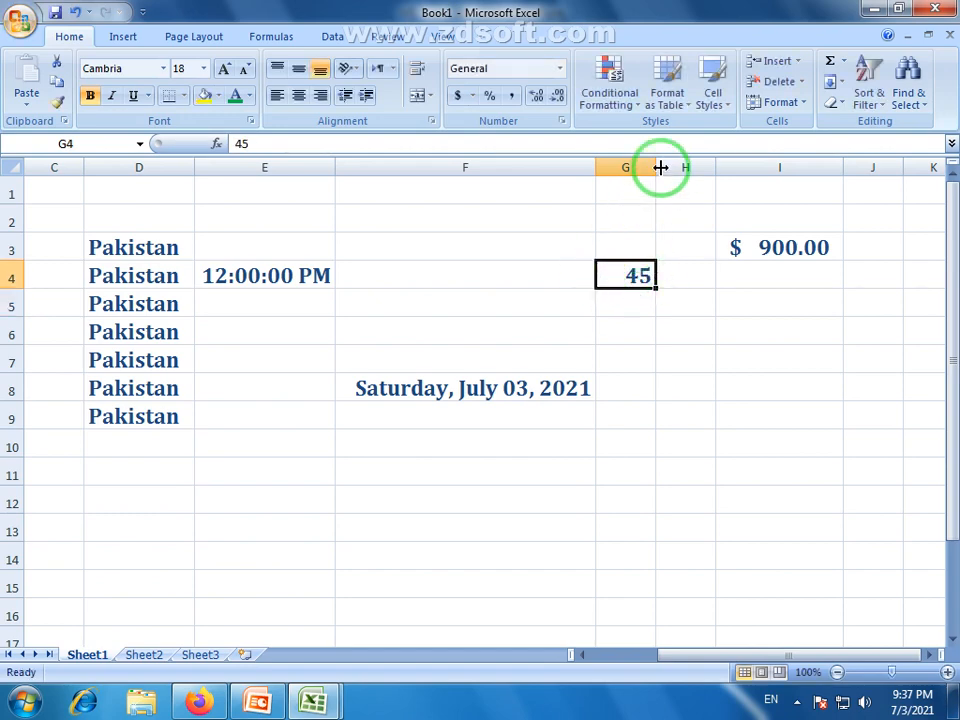
{"action": "left_click_drag", "start_coordinate": [657, 167], "coordinate": [688, 167]}
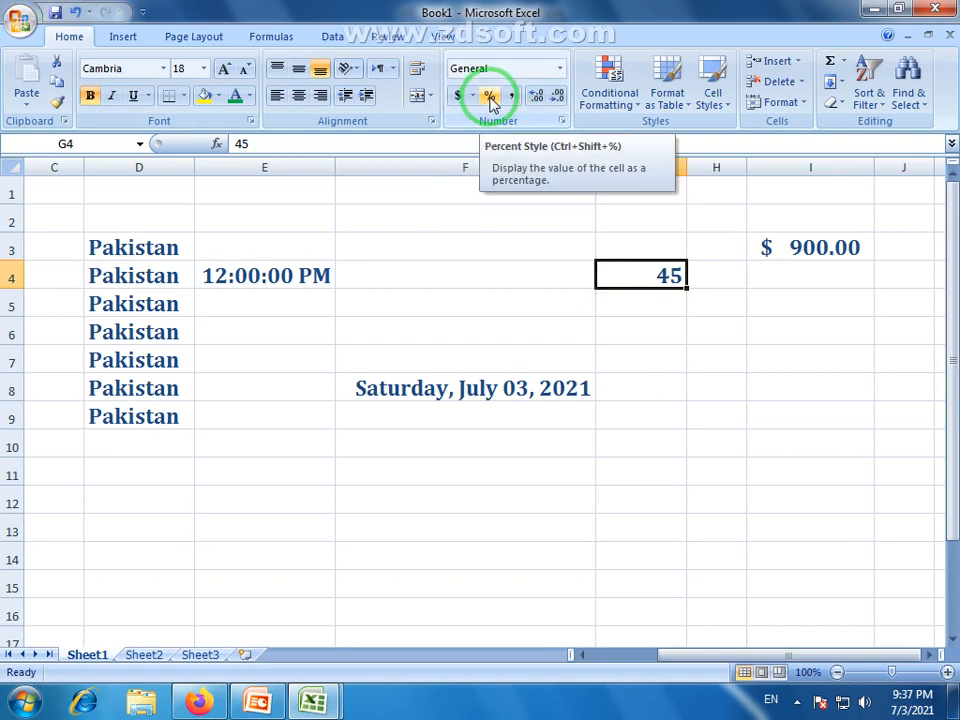
{"action": "left_click", "coordinate": [561, 68]}
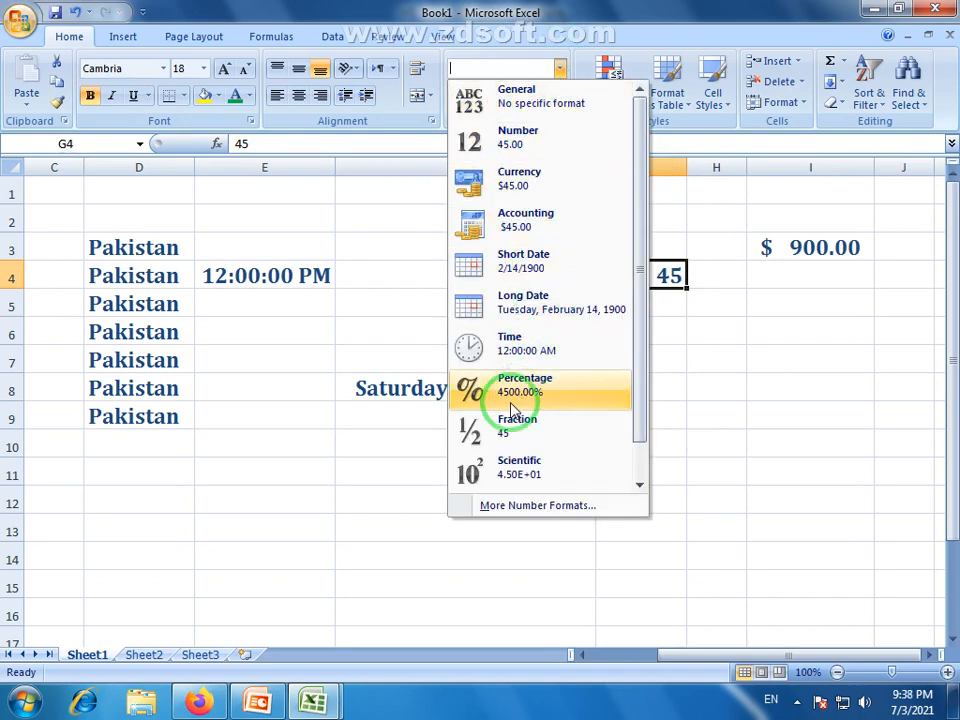
{"action": "left_click", "coordinate": [608, 8]}
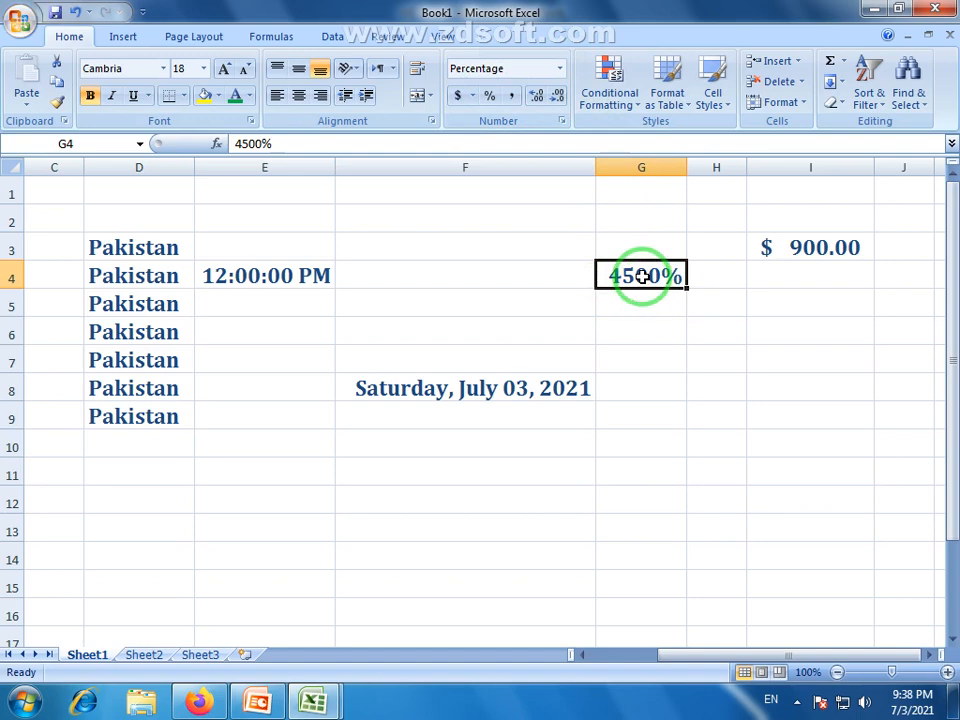
- Replace the value in cell G4 with 19%
{"action": "type", "text": "19"}
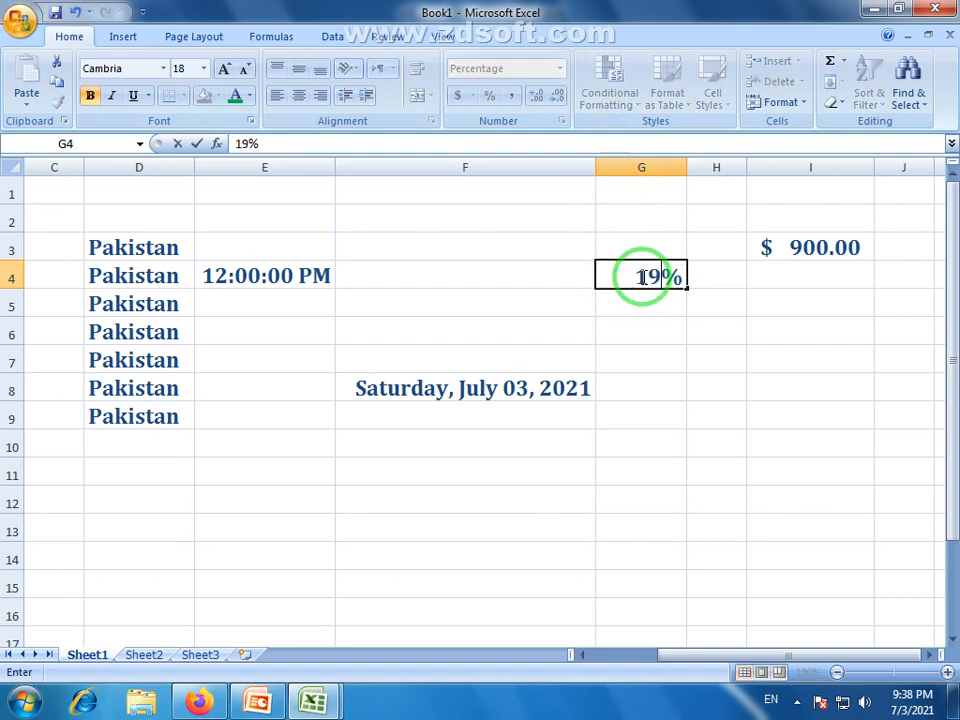
{"action": "type", "text": "9"}
{"action": "key", "text": "Return"}
{"action": "left_click", "coordinate": [652, 275]}
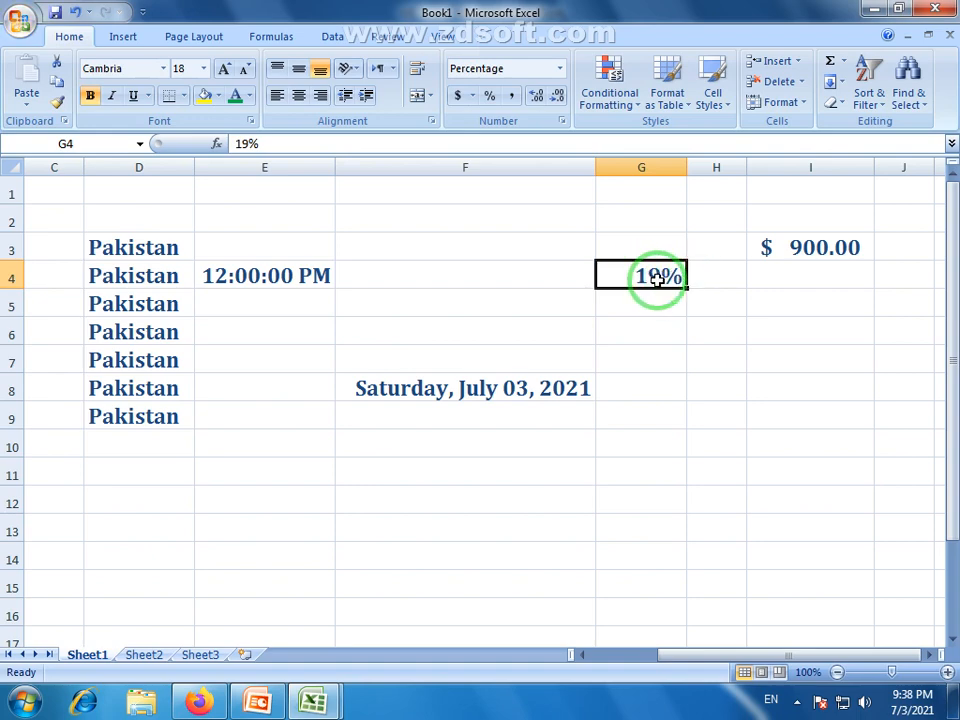
{"action": "left_click", "coordinate": [653, 299]}
{"action": "left_click", "coordinate": [653, 277]}
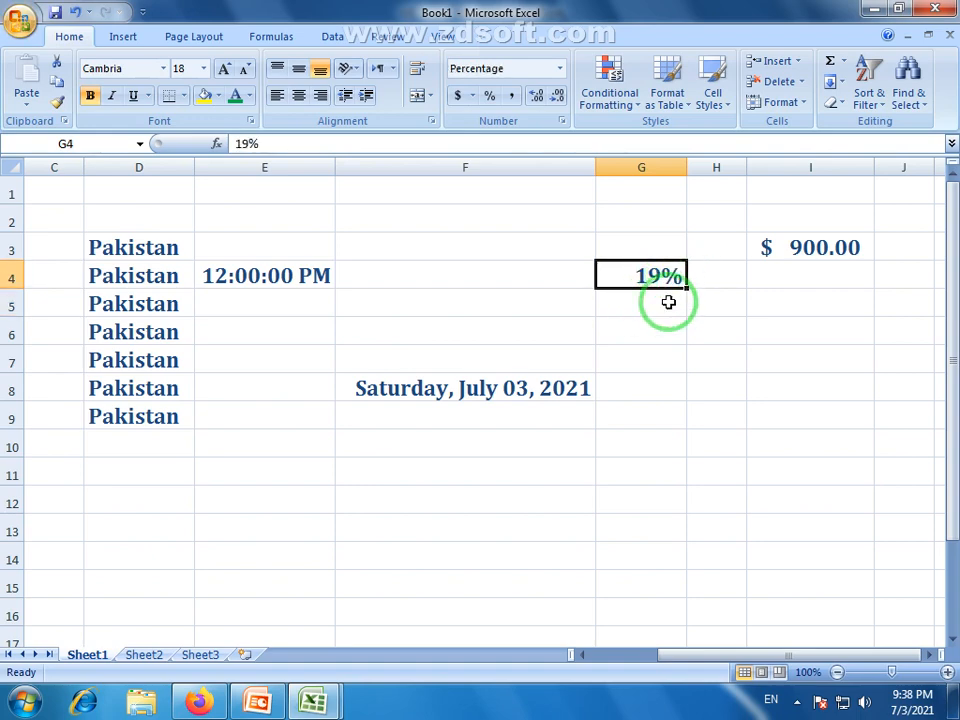
{"action": "left_click", "coordinate": [656, 303]}
{"action": "left_click", "coordinate": [662, 277]}
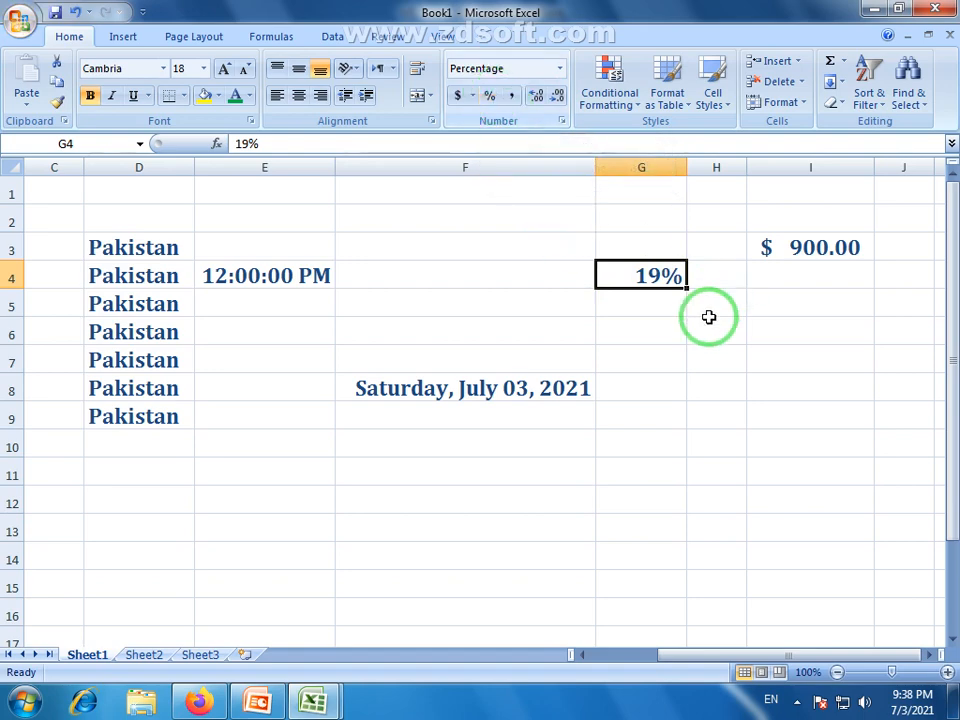
{"action": "left_click", "coordinate": [661, 308]}
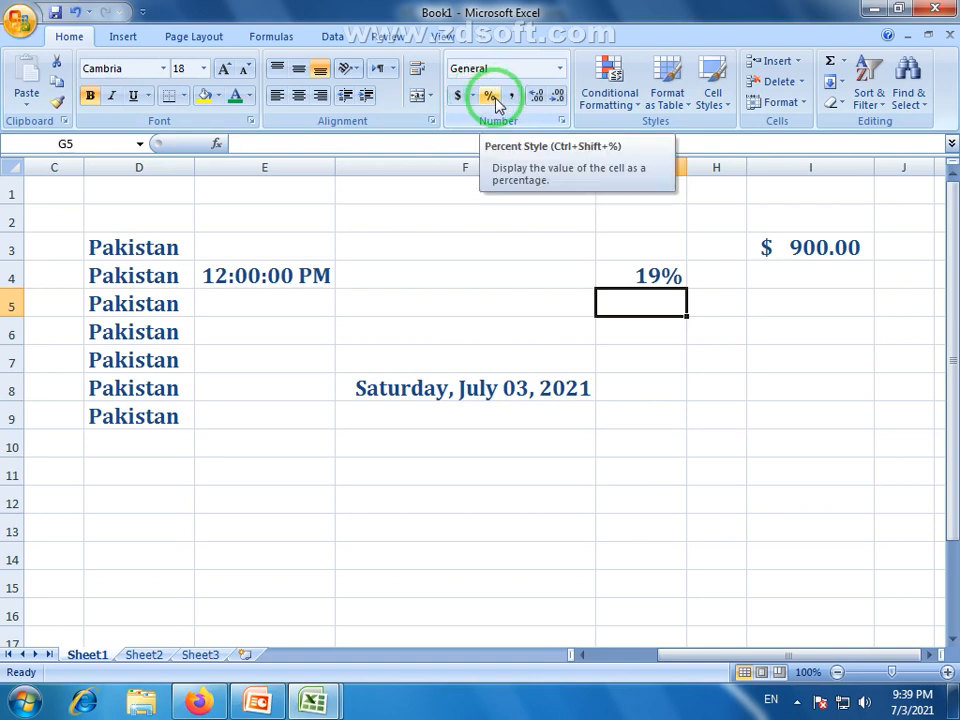
{"action": "left_click", "coordinate": [637, 274]}
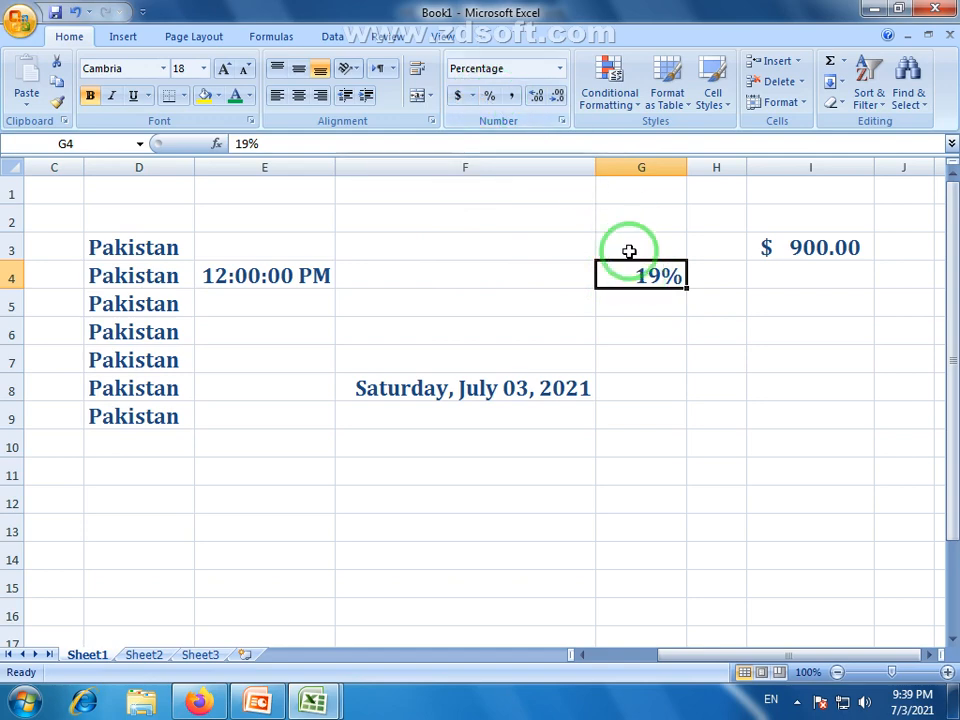
- Review the Fraction entry and the remaining number formats, and enter 0.50 in cell E10
{"action": "left_click", "coordinate": [559, 69]}
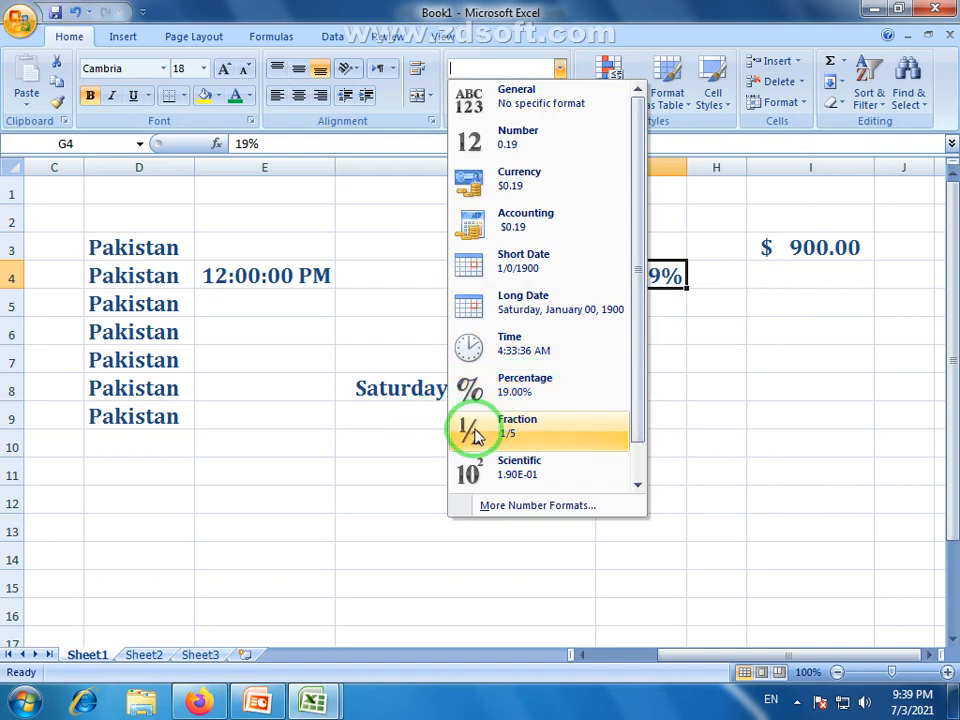
{"action": "left_click_drag", "start_coordinate": [632, 401], "coordinate": [632, 444]}
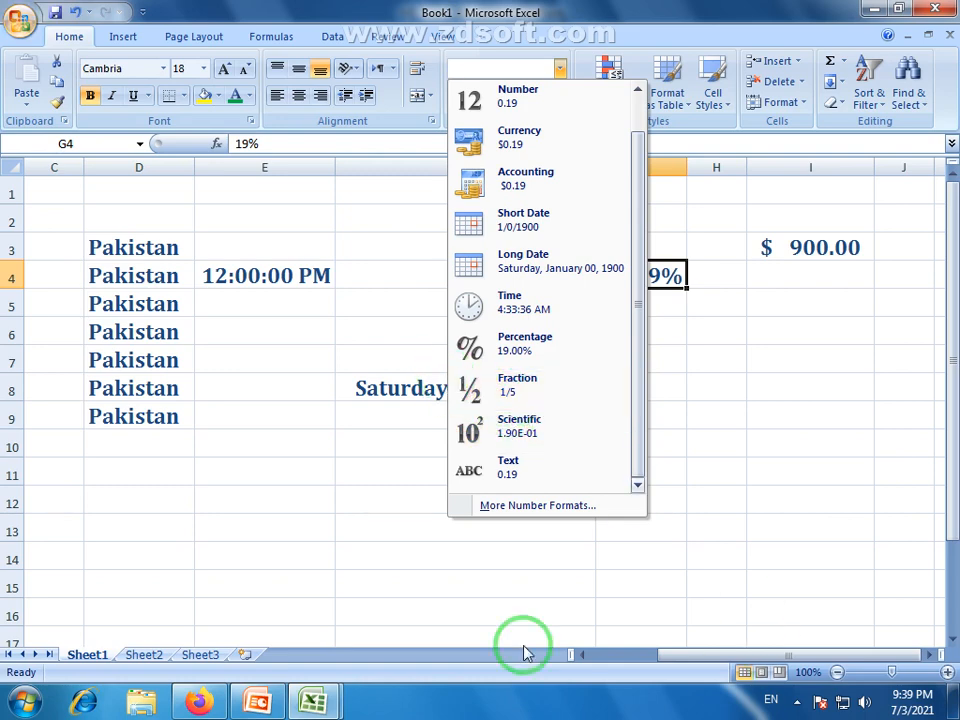
{"action": "left_click", "coordinate": [716, 657]}
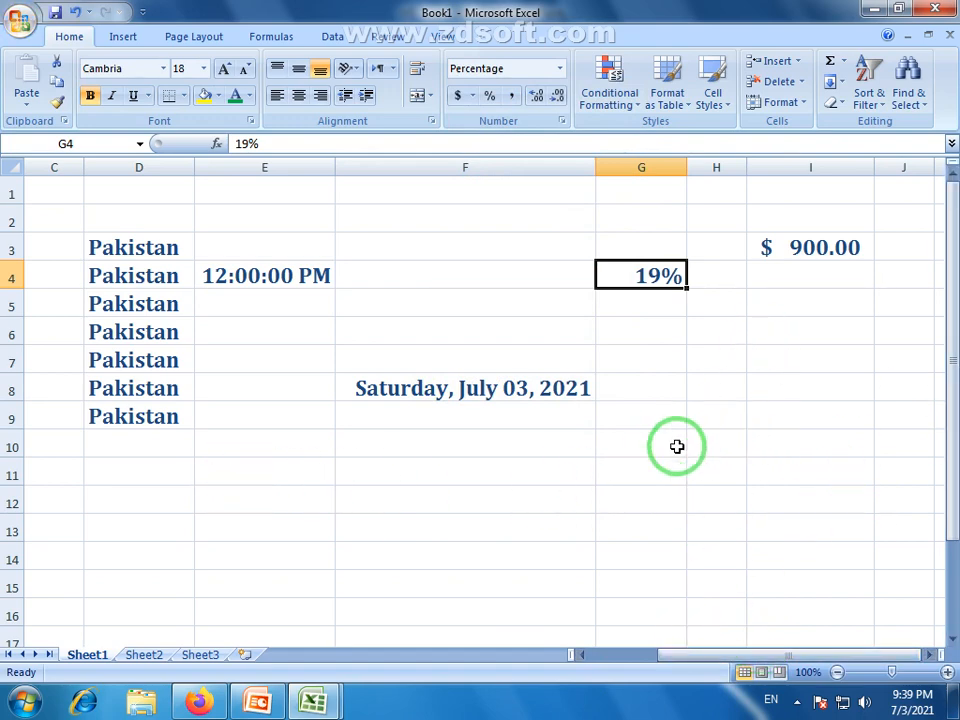
{"action": "left_click", "coordinate": [262, 450]}
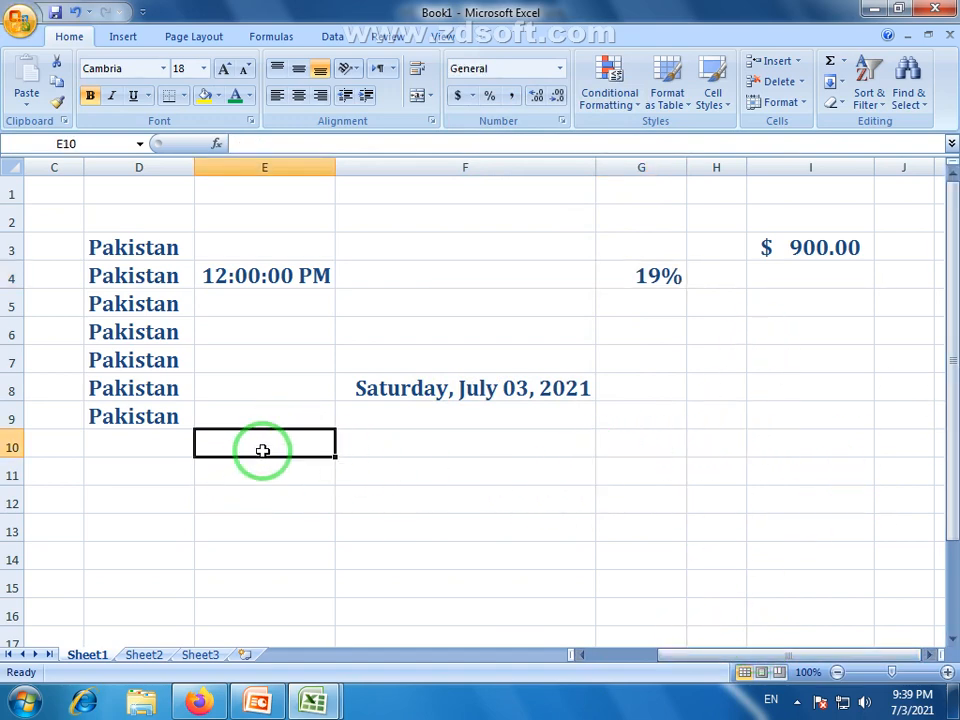
{"action": "type", "text": ".50"}
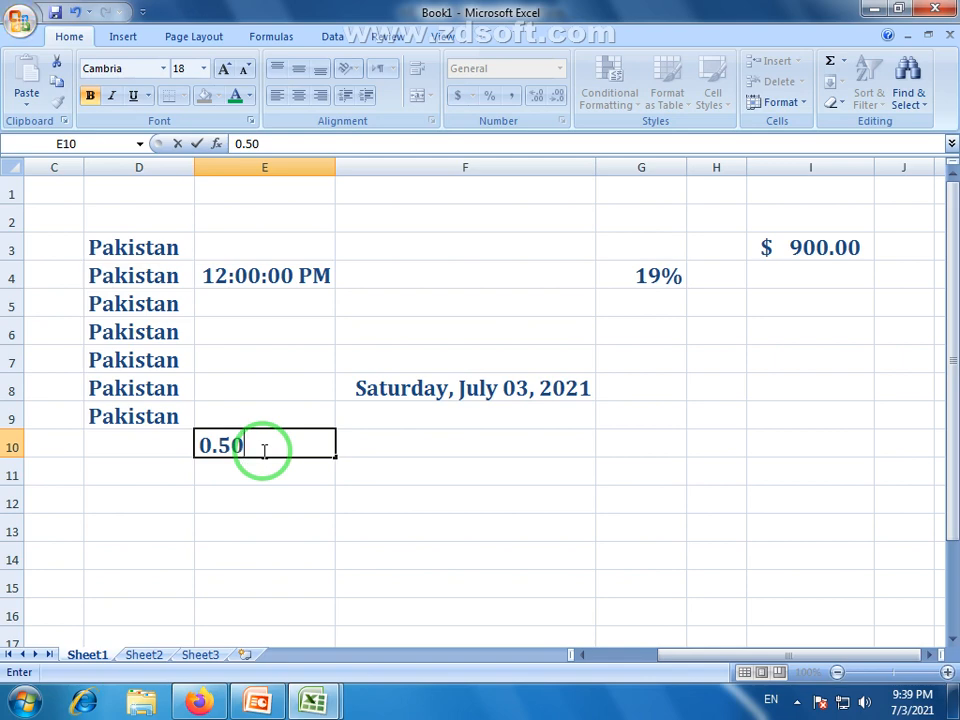
{"action": "key", "text": "Return"}
{"action": "left_click", "coordinate": [313, 445]}
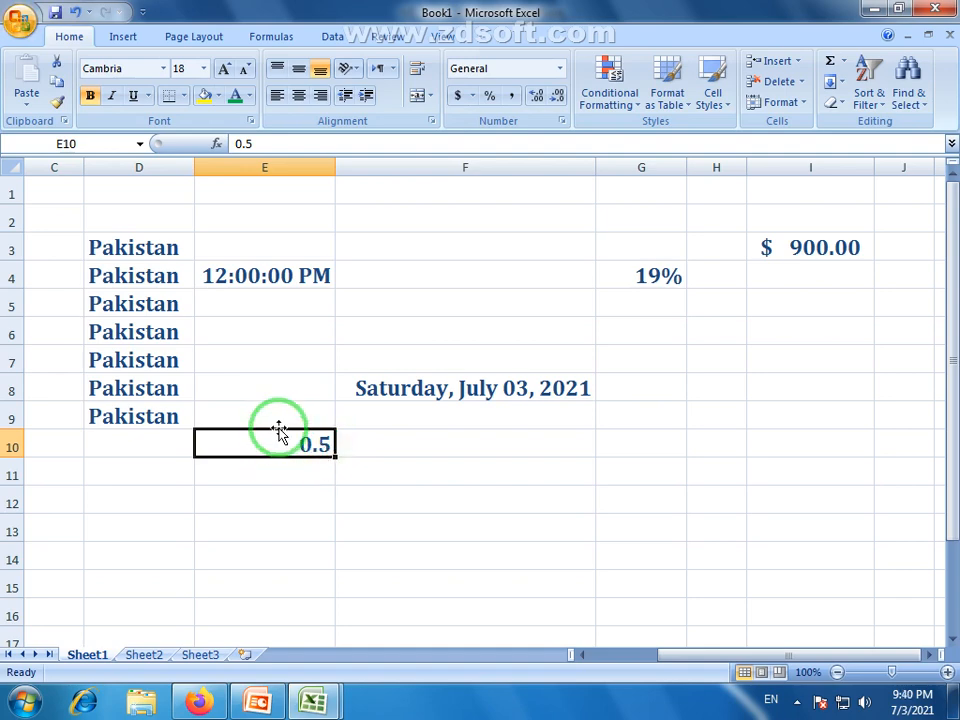
{"action": "left_click", "coordinate": [311, 475]}
{"action": "left_click", "coordinate": [311, 444]}
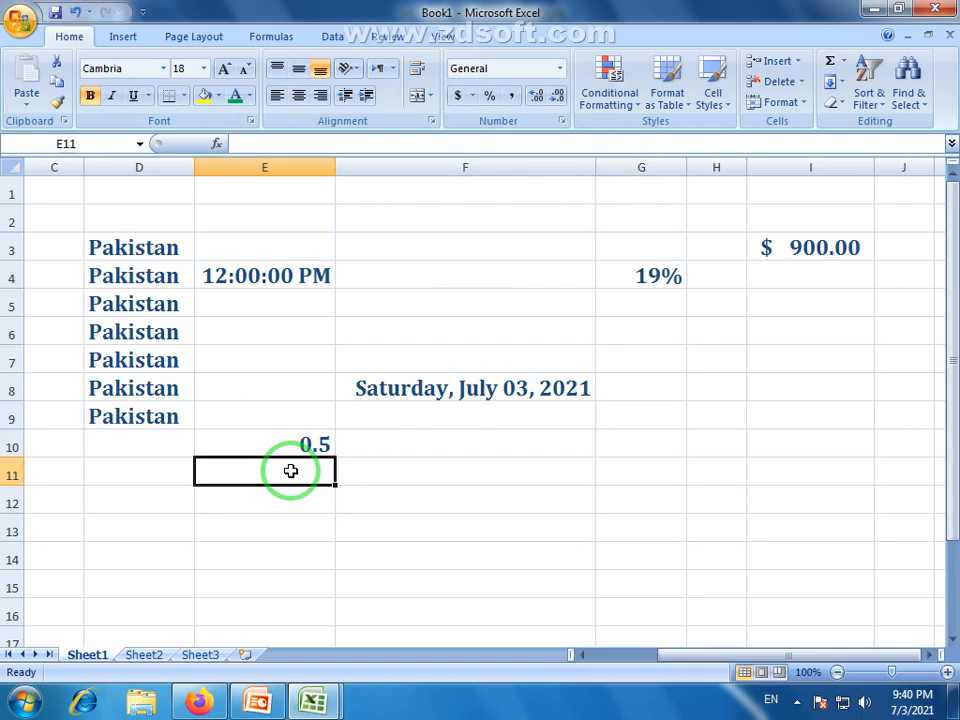
- Enter 0.75 in cell E11 and apply the Fraction format to cells E10:E11
{"action": "type", "text": "0.75"}
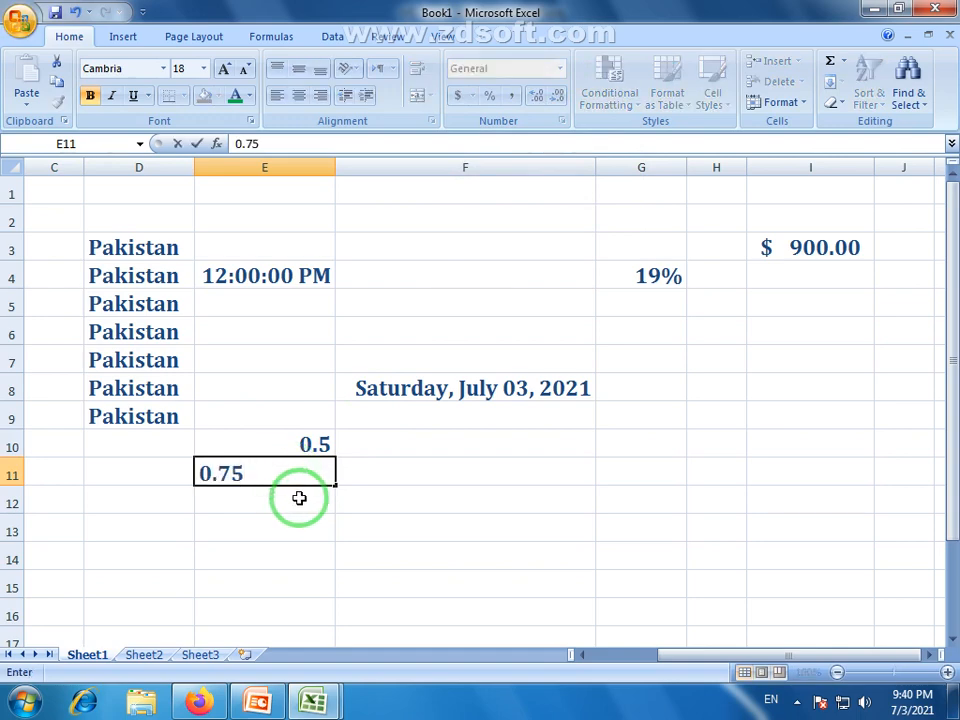
{"action": "key", "text": "Return"}
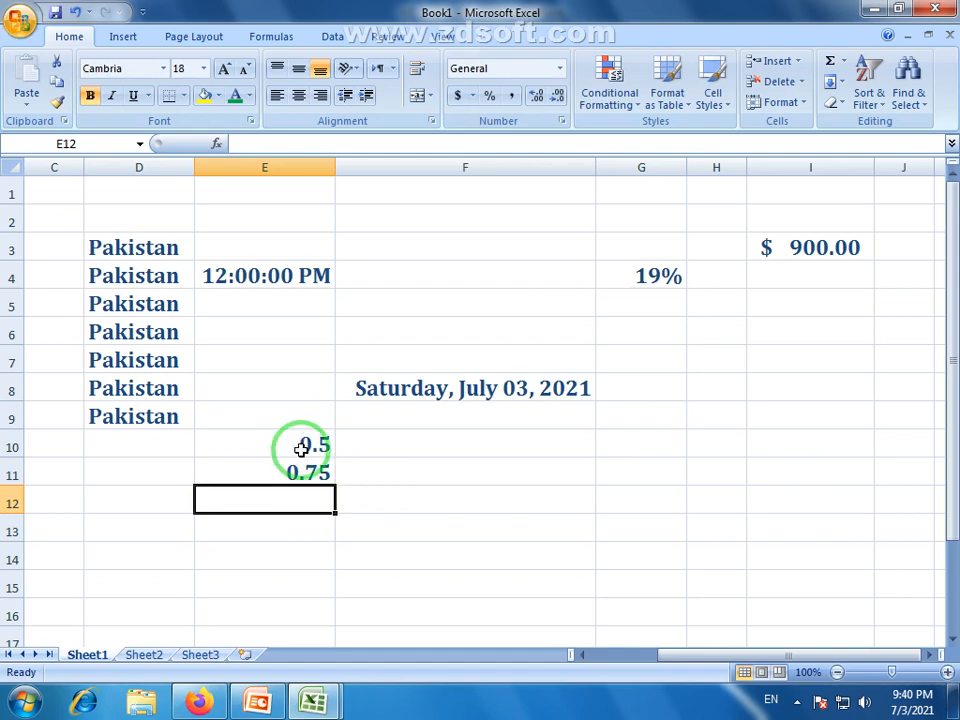
{"action": "left_click_drag", "start_coordinate": [310, 444], "coordinate": [311, 477]}
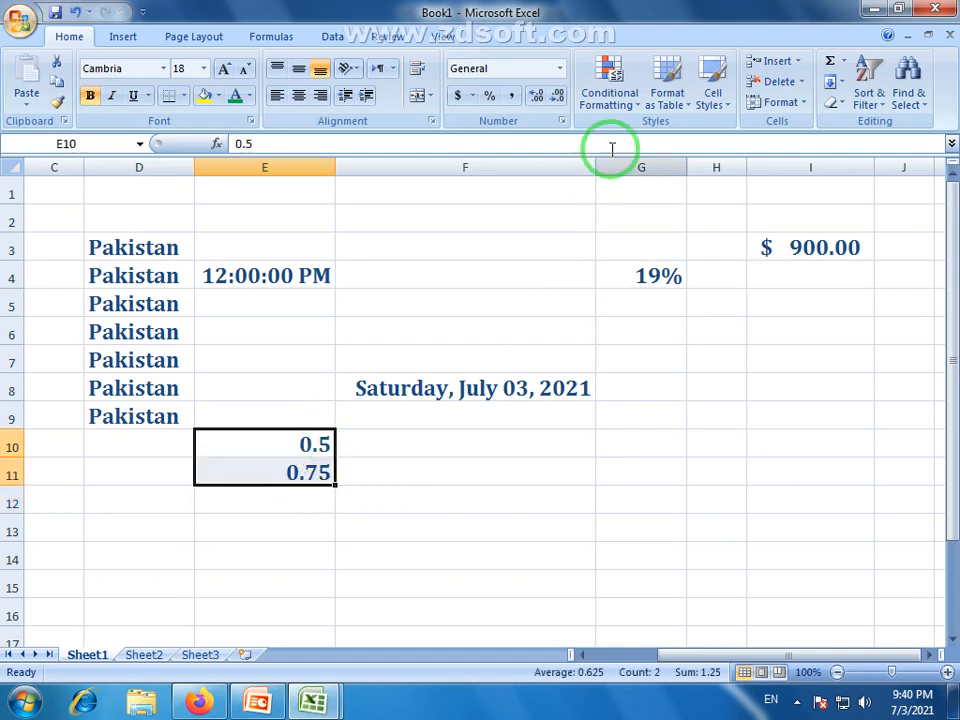
{"action": "left_click", "coordinate": [560, 68]}
{"action": "left_click", "coordinate": [517, 423]}
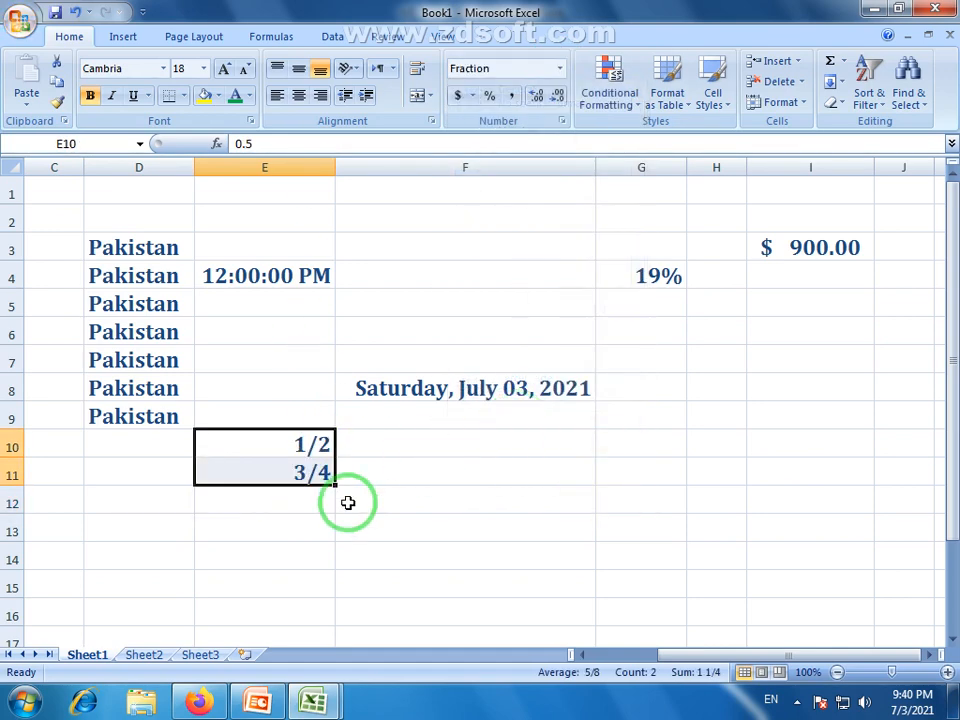
{"action": "left_click", "coordinate": [304, 512]}
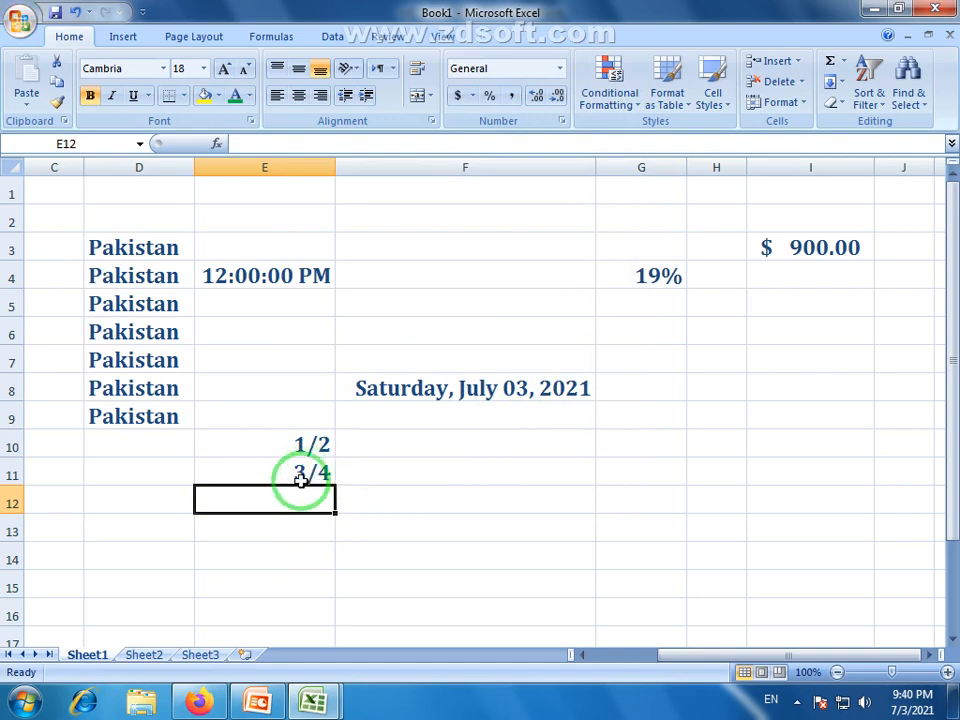
- Check the stored value behind the fraction in E11, and return cells E10:E11 to the General format
{"action": "left_click", "coordinate": [299, 476]}
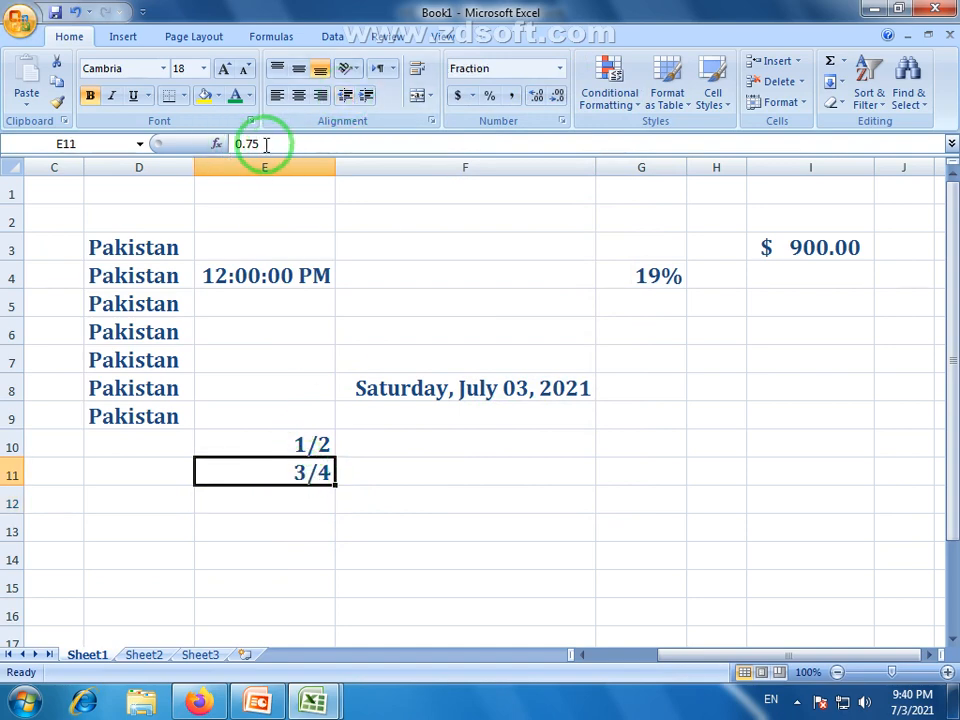
{"action": "left_click_drag", "start_coordinate": [255, 145], "coordinate": [233, 143]}
{"action": "left_click", "coordinate": [302, 458]}
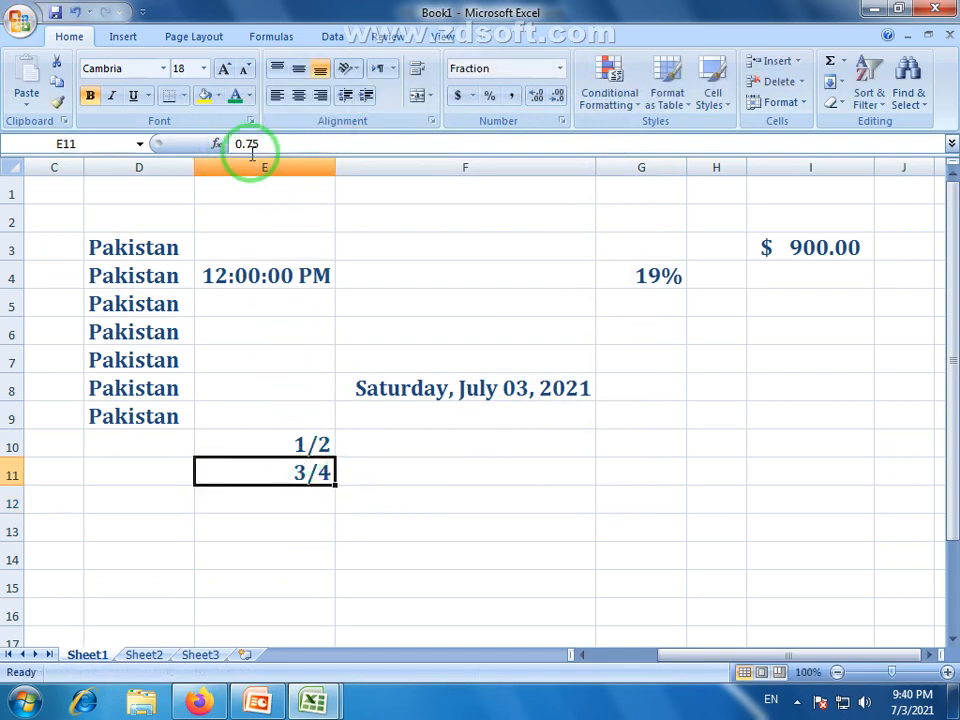
{"action": "left_click_drag", "start_coordinate": [311, 519], "coordinate": [320, 495]}
{"action": "left_click_drag", "start_coordinate": [307, 441], "coordinate": [311, 476]}
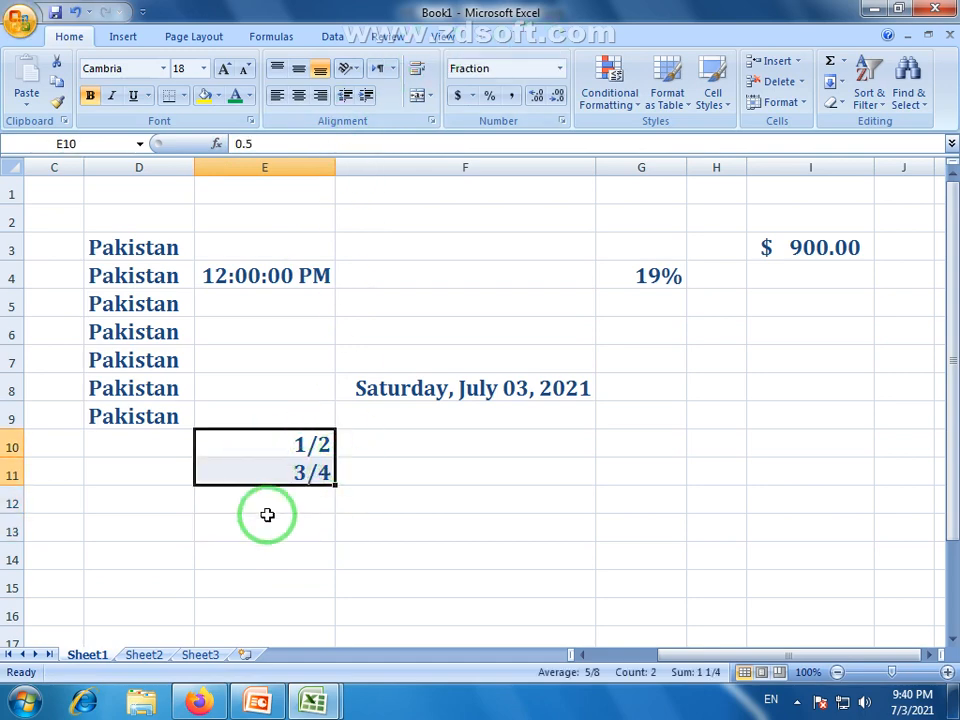
{"action": "left_click", "coordinate": [557, 72]}
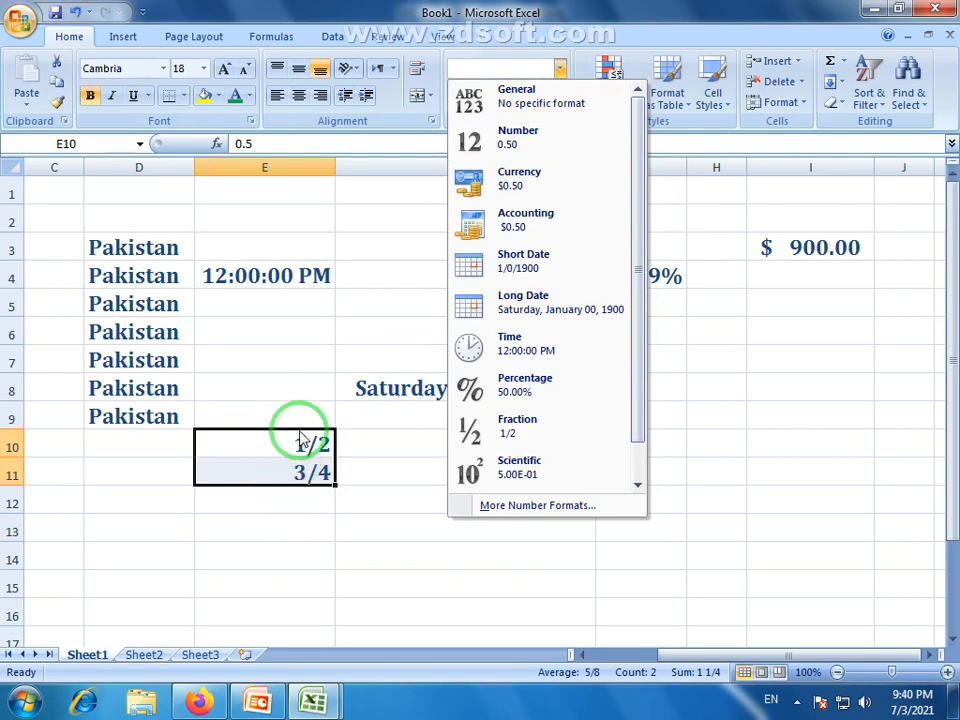
{"action": "left_click", "coordinate": [540, 98]}
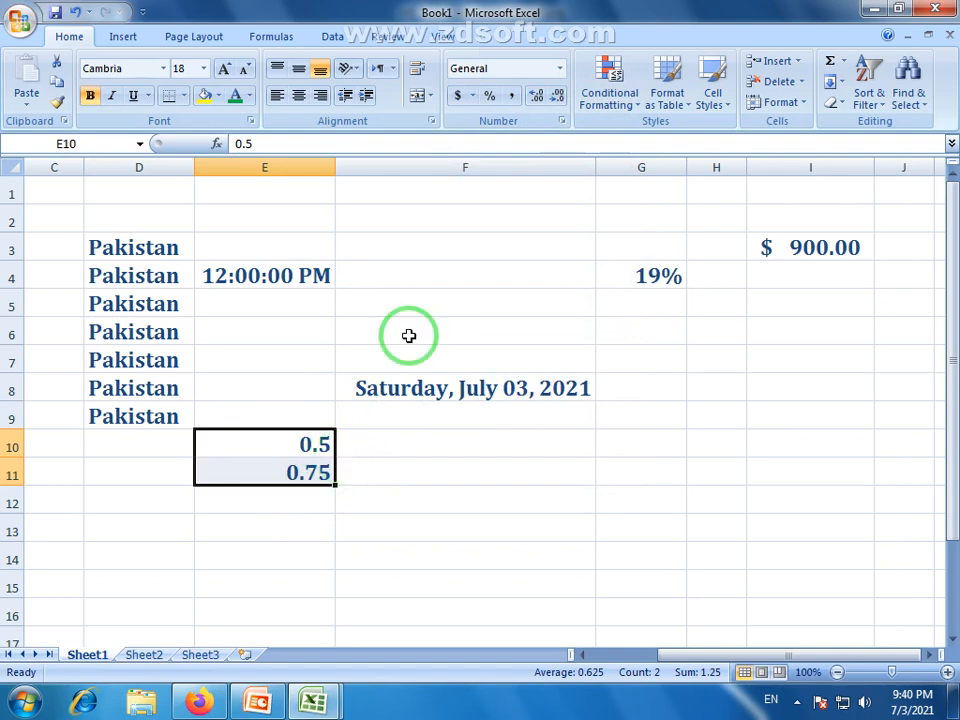
{"action": "left_click", "coordinate": [300, 497]}
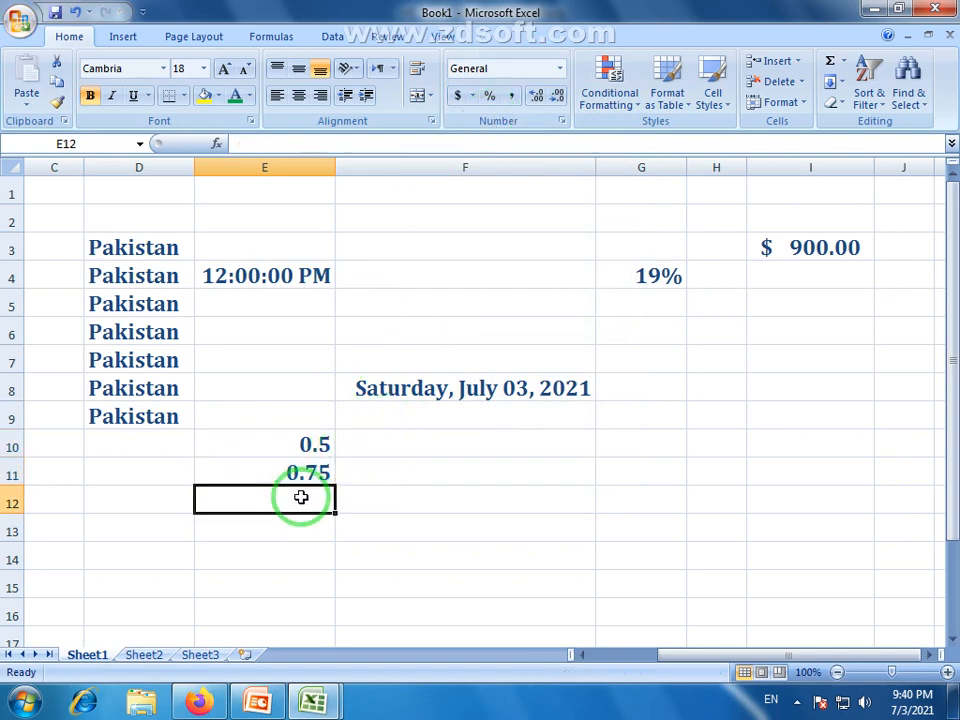
- Look through the list of available number formats from General to Text for the empty cell E12
{"action": "left_click", "coordinate": [559, 68]}
{"action": "left_click_drag", "start_coordinate": [621, 332], "coordinate": [621, 402]}
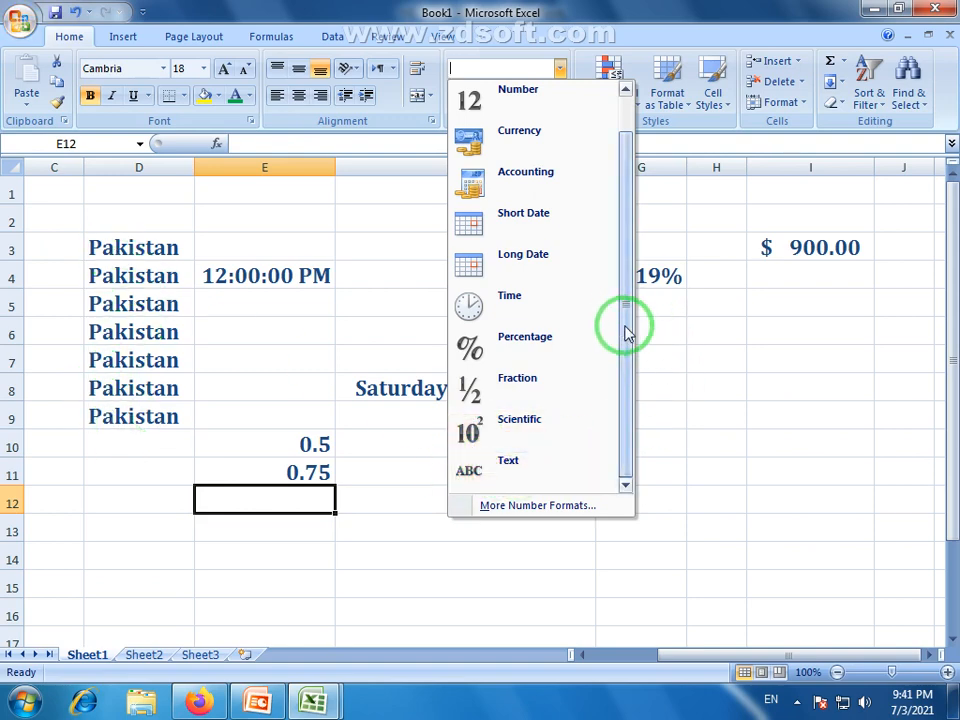
{"action": "left_click_drag", "start_coordinate": [626, 328], "coordinate": [618, 257]}
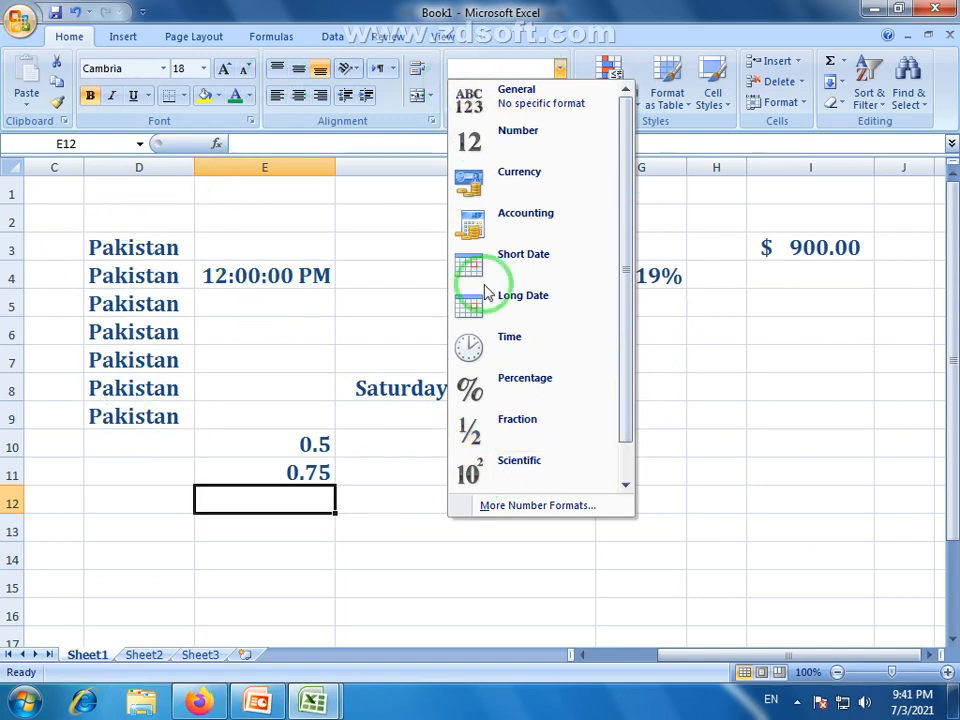
{"action": "left_click", "coordinate": [502, 604]}
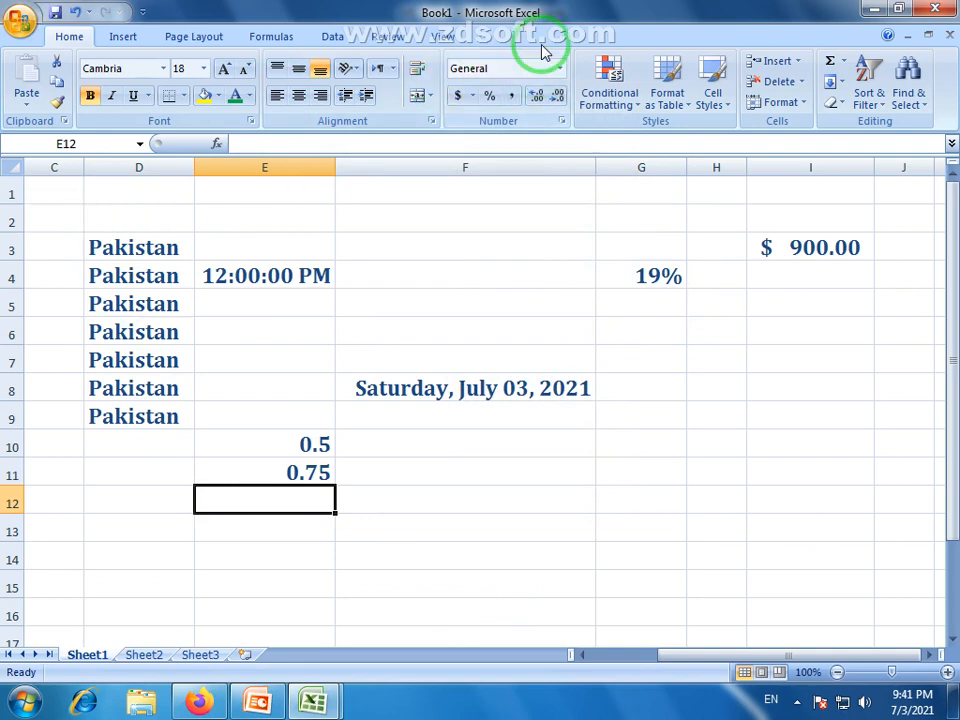
- Examine the Number, Alignment, Font, Border, Fill and Protection pages of the Format Cells dialog, and cancel it
{"action": "left_click", "coordinate": [560, 69]}
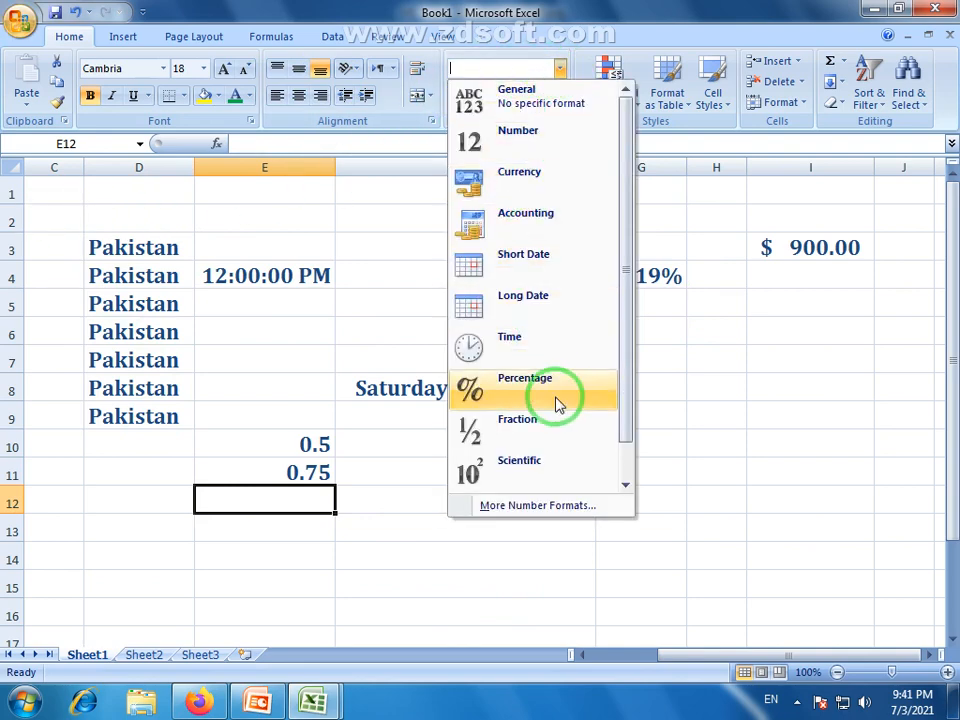
{"action": "left_click_drag", "start_coordinate": [628, 381], "coordinate": [632, 429]}
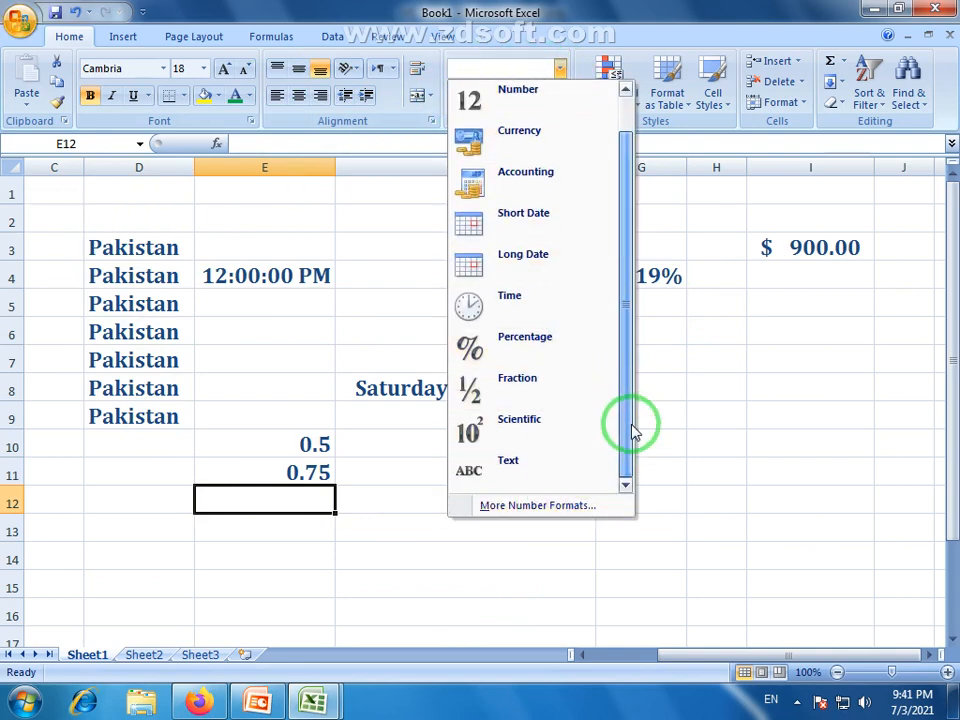
{"action": "left_click", "coordinate": [500, 504]}
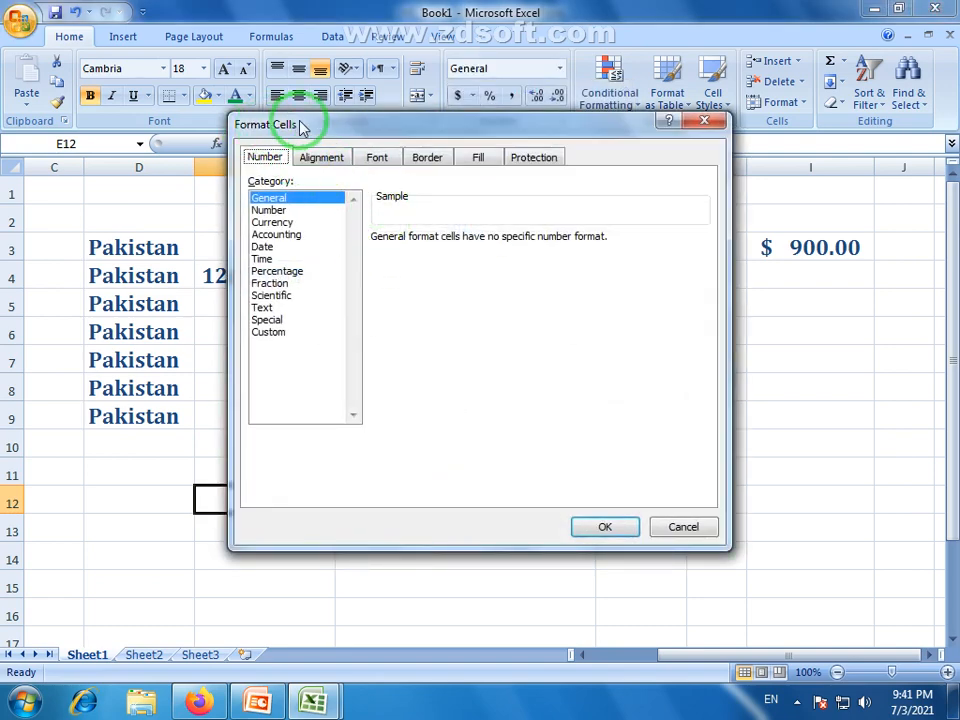
{"action": "left_click", "coordinate": [321, 157]}
{"action": "left_click", "coordinate": [377, 157]}
{"action": "left_click", "coordinate": [427, 157]}
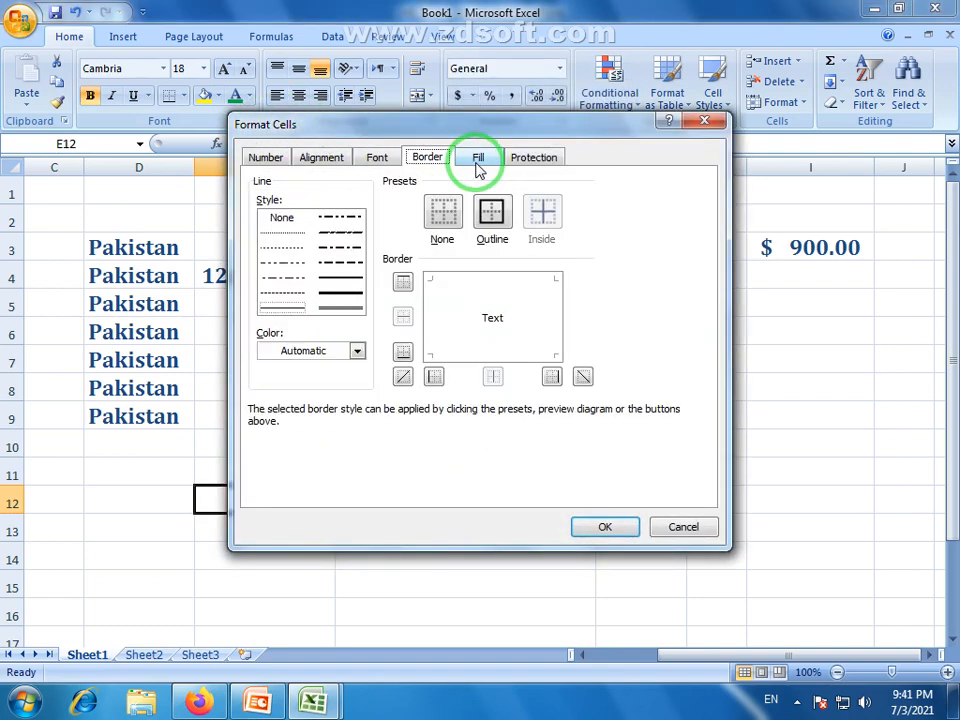
{"action": "left_click", "coordinate": [478, 157]}
{"action": "left_click", "coordinate": [534, 157]}
{"action": "left_click", "coordinate": [263, 158]}
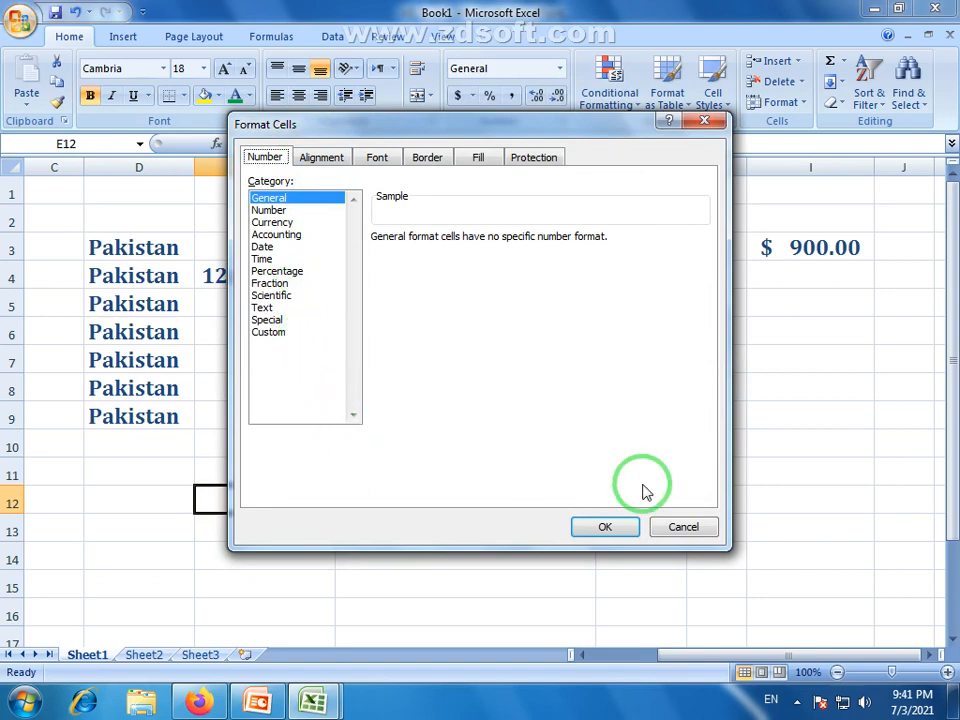
{"action": "left_click", "coordinate": [684, 528]}
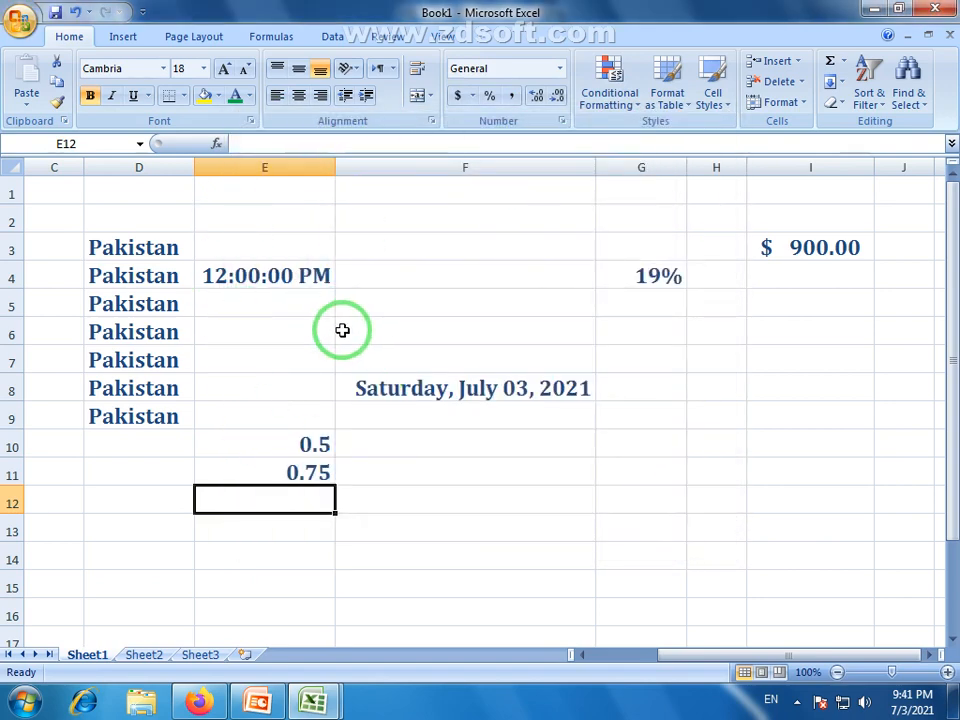
- Insert the current date in cell O3, in the empty area past the existing data, and widen column O
{"action": "left_click", "coordinate": [557, 69]}
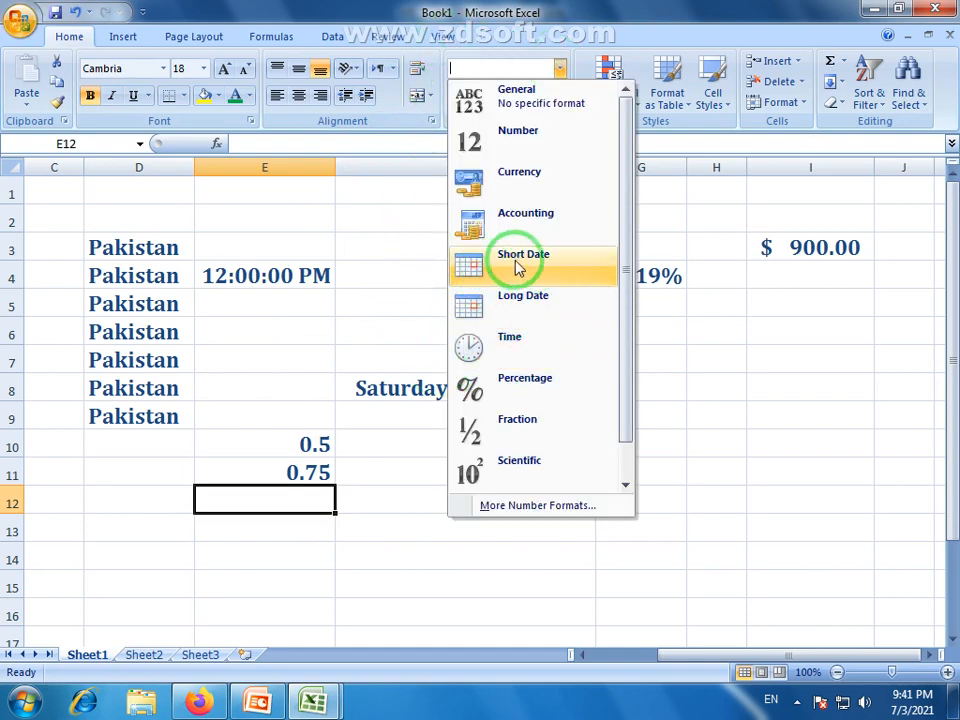
{"action": "left_click", "coordinate": [680, 665]}
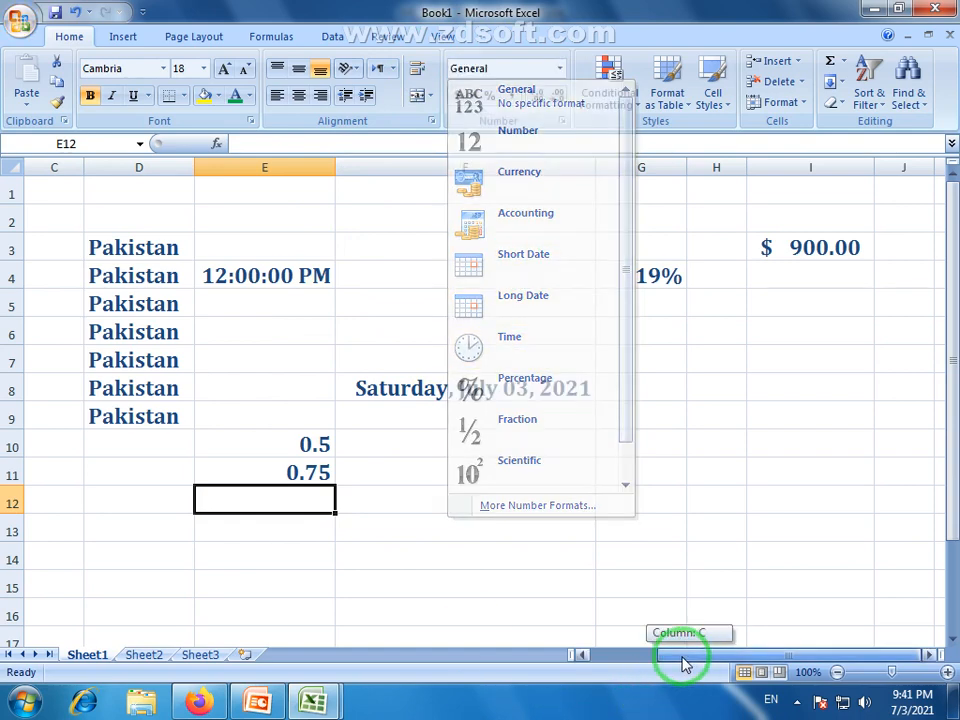
{"action": "left_click_drag", "start_coordinate": [894, 324], "coordinate": [954, 305]}
{"action": "left_click", "coordinate": [550, 295]}
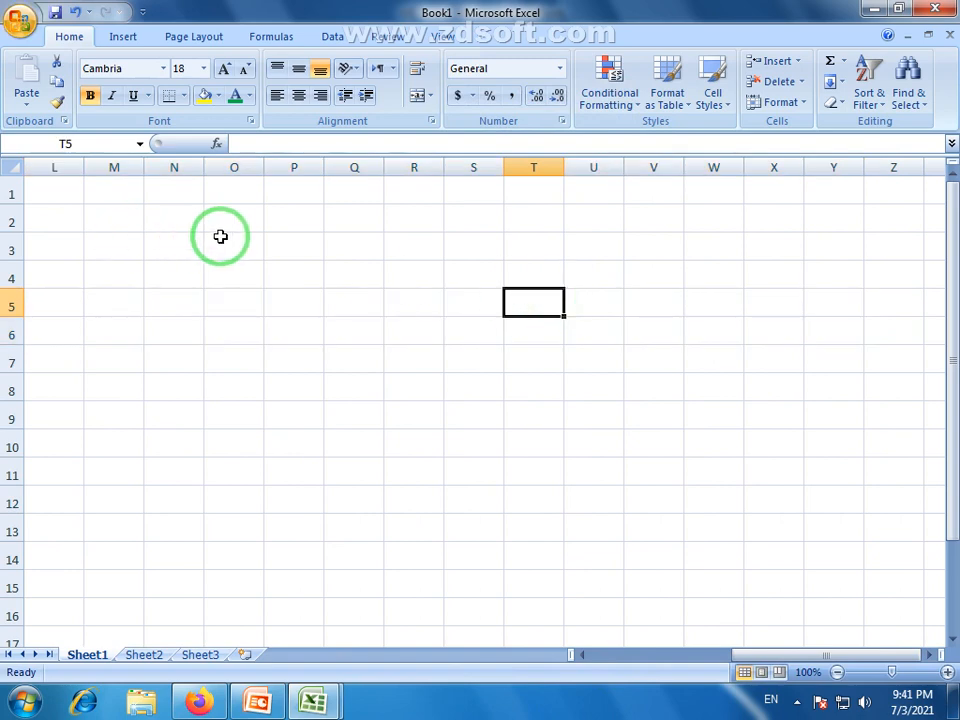
{"action": "left_click", "coordinate": [230, 248]}
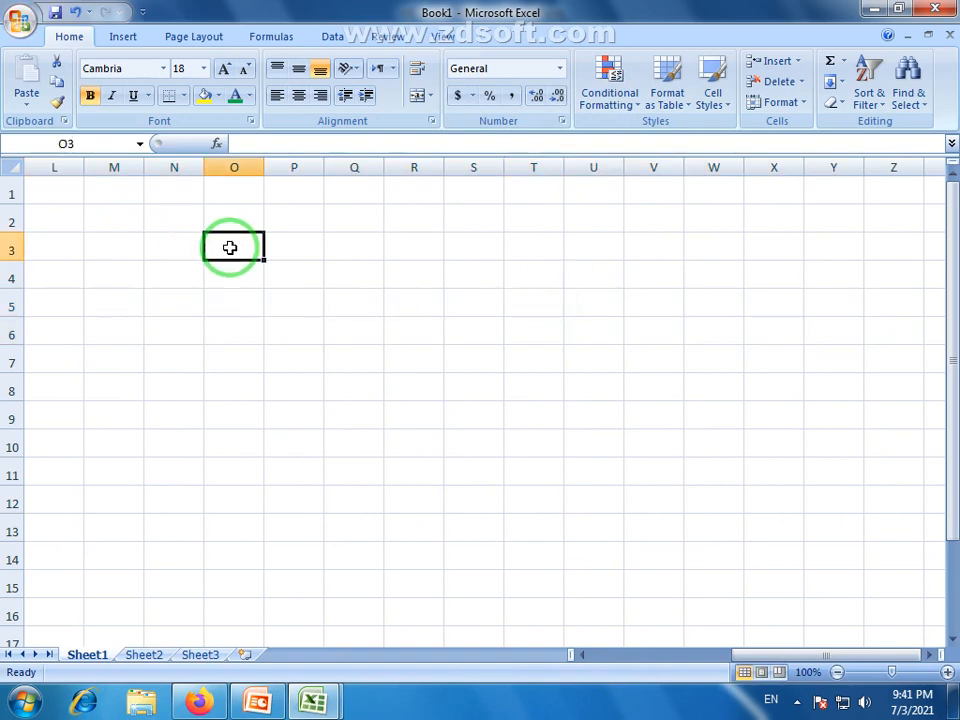
{"action": "key", "text": "ctrl+semicolon"}
{"action": "key", "text": "Return"}
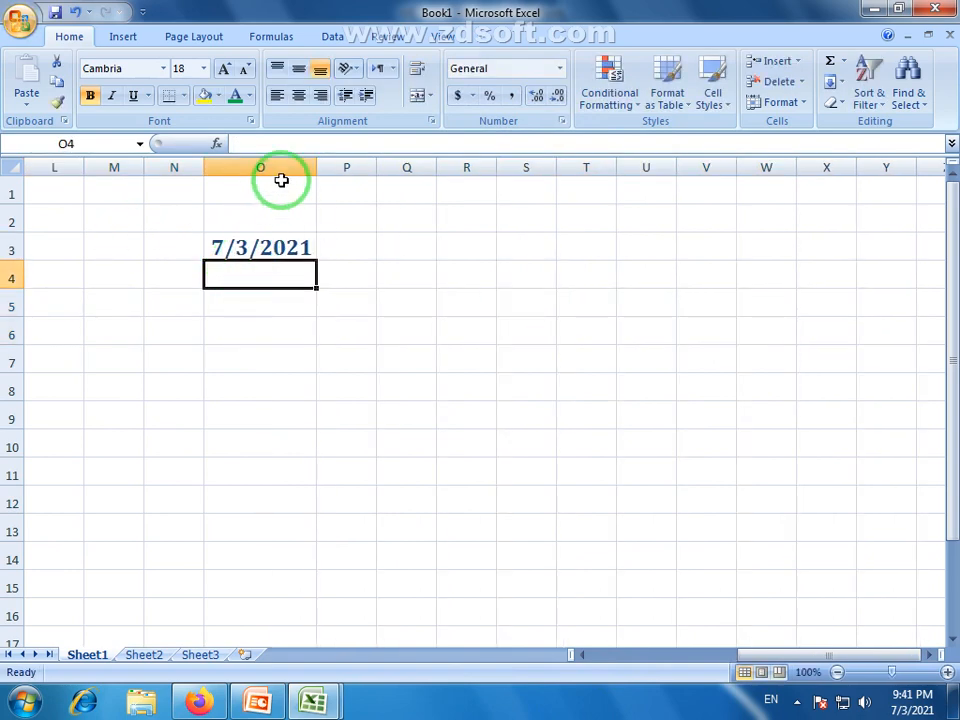
{"action": "left_click_drag", "start_coordinate": [317, 168], "coordinate": [403, 171]}
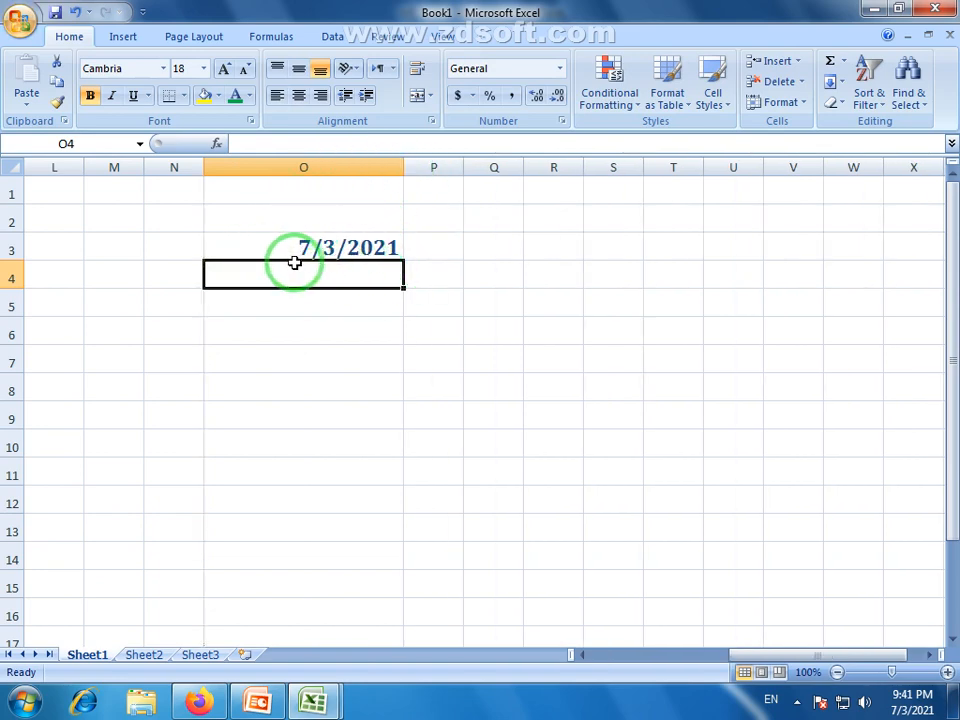
- Fill the date in O3 down through O11 as a daily series, and clear the filled dates in O4:O11
{"action": "left_click", "coordinate": [367, 250]}
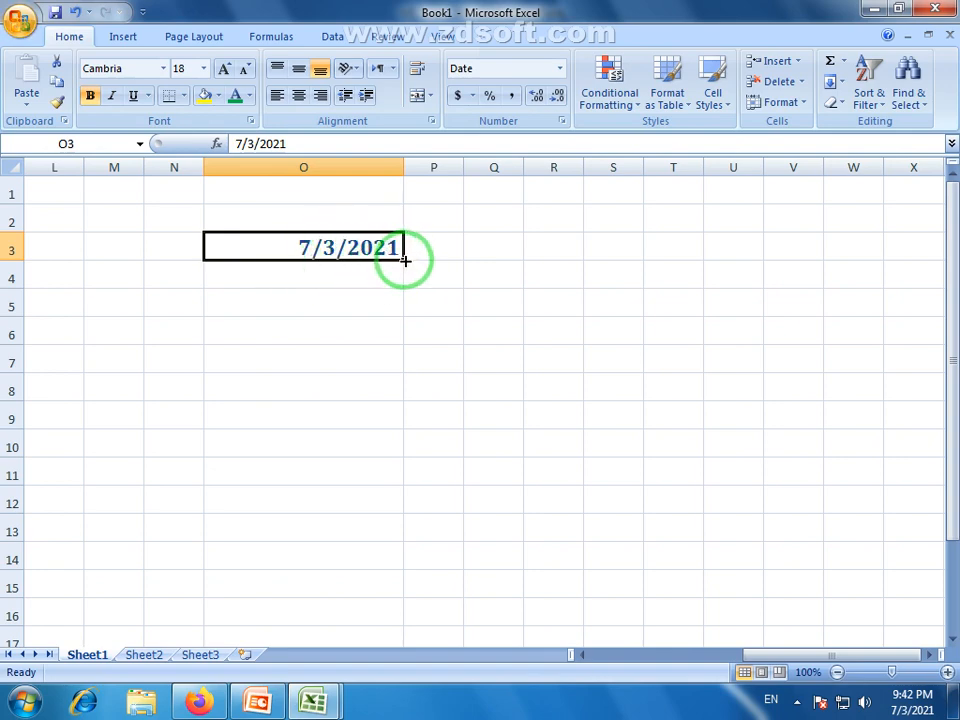
{"action": "left_click_drag", "start_coordinate": [404, 260], "coordinate": [396, 489]}
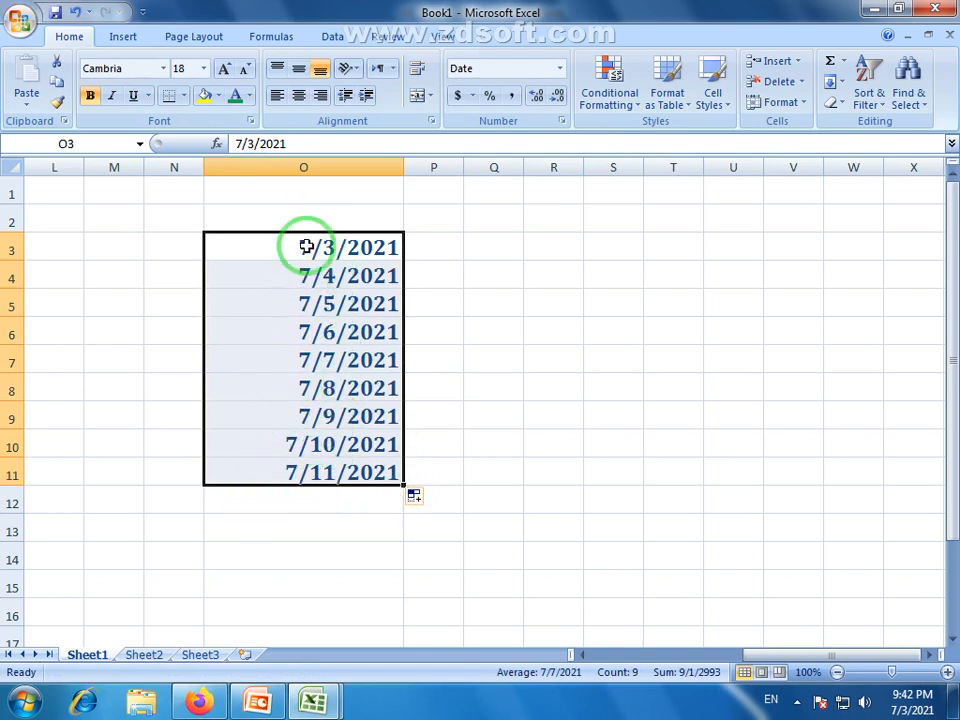
{"action": "left_click", "coordinate": [369, 474]}
{"action": "left_click_drag", "start_coordinate": [364, 471], "coordinate": [374, 281]}
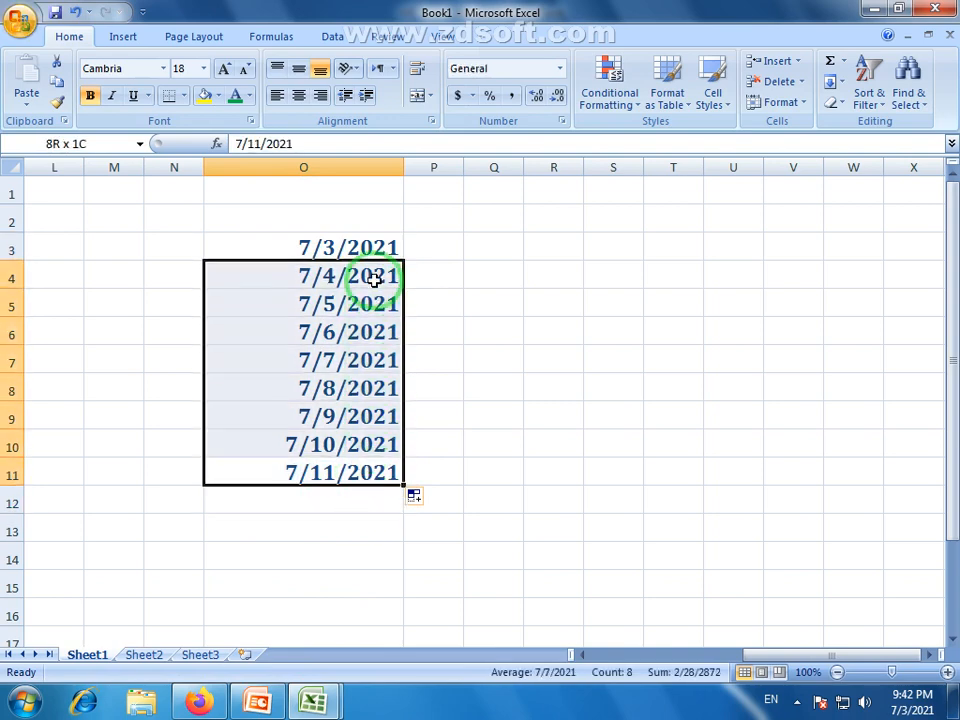
{"action": "key", "text": "Delete"}
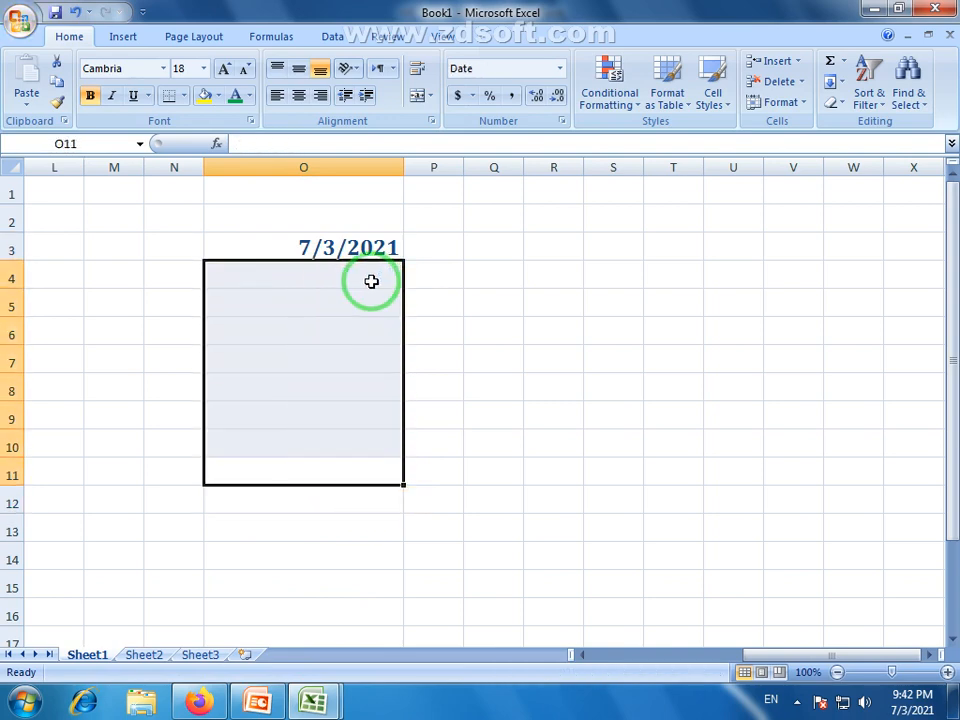
- Apply the custom date format d/m/yyyy to the date in cell O3 through the Format Cells dialog
{"action": "left_click", "coordinate": [371, 249]}
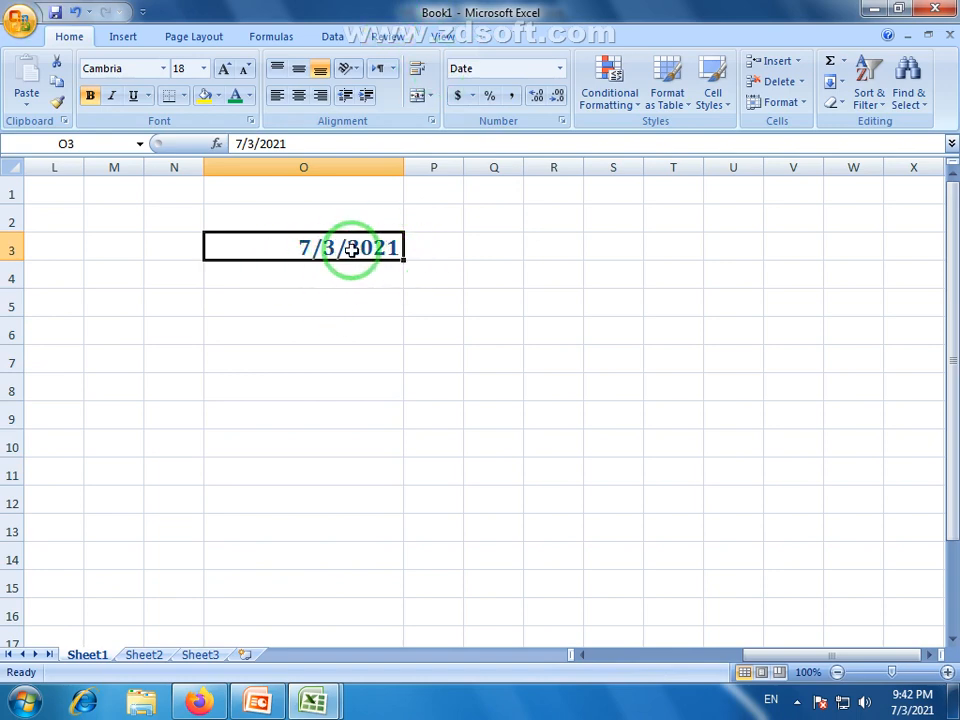
{"action": "left_click", "coordinate": [347, 273]}
{"action": "left_click", "coordinate": [353, 247]}
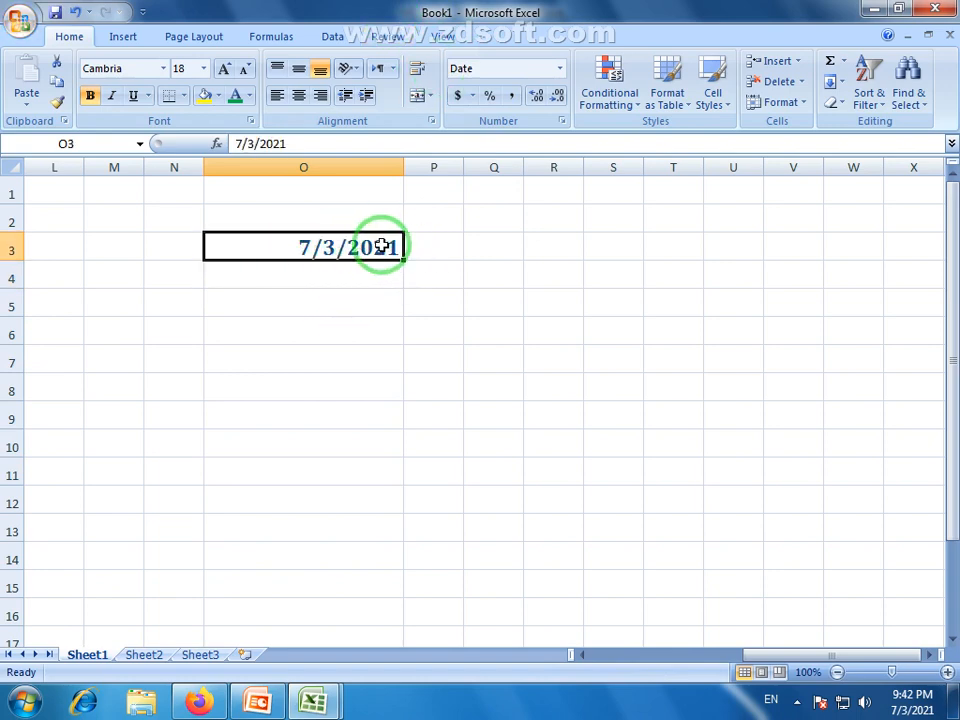
{"action": "left_click", "coordinate": [560, 68]}
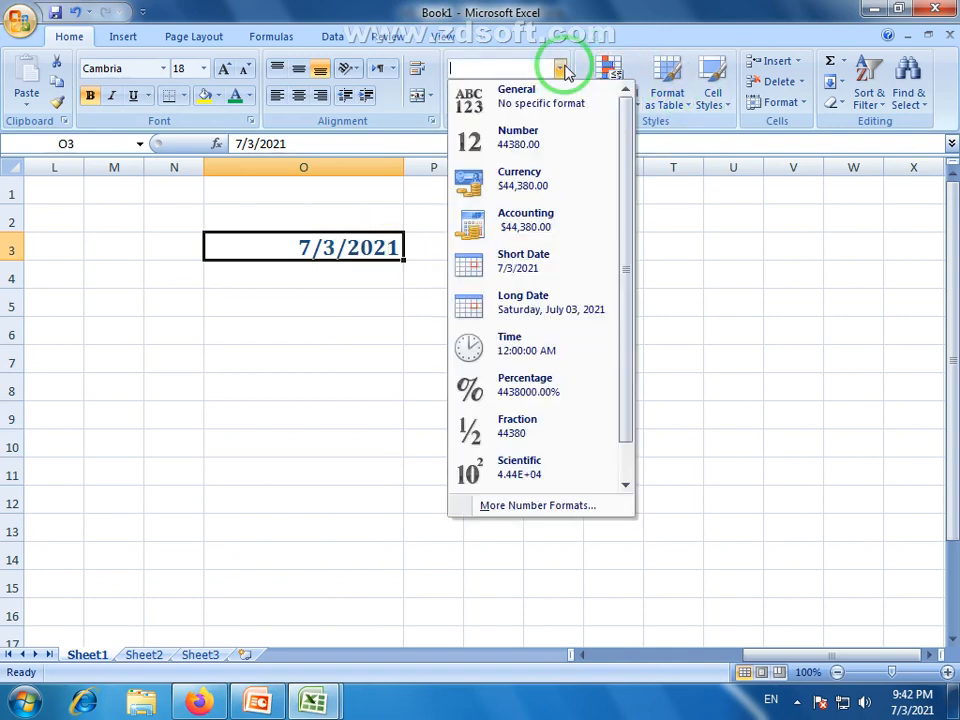
{"action": "left_click", "coordinate": [549, 505]}
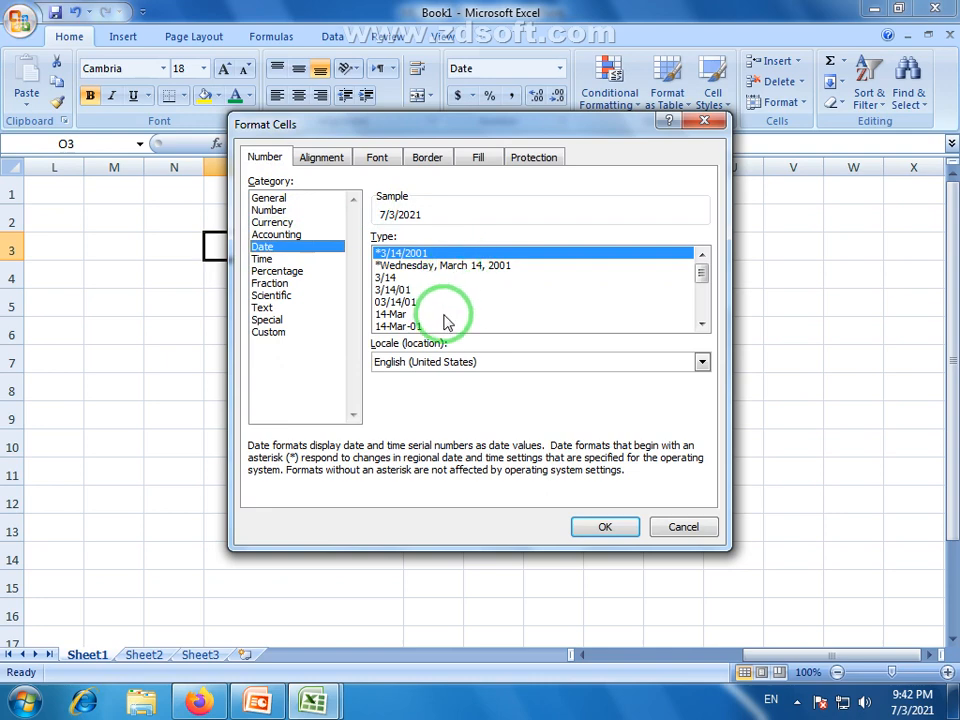
{"action": "left_click", "coordinate": [272, 335]}
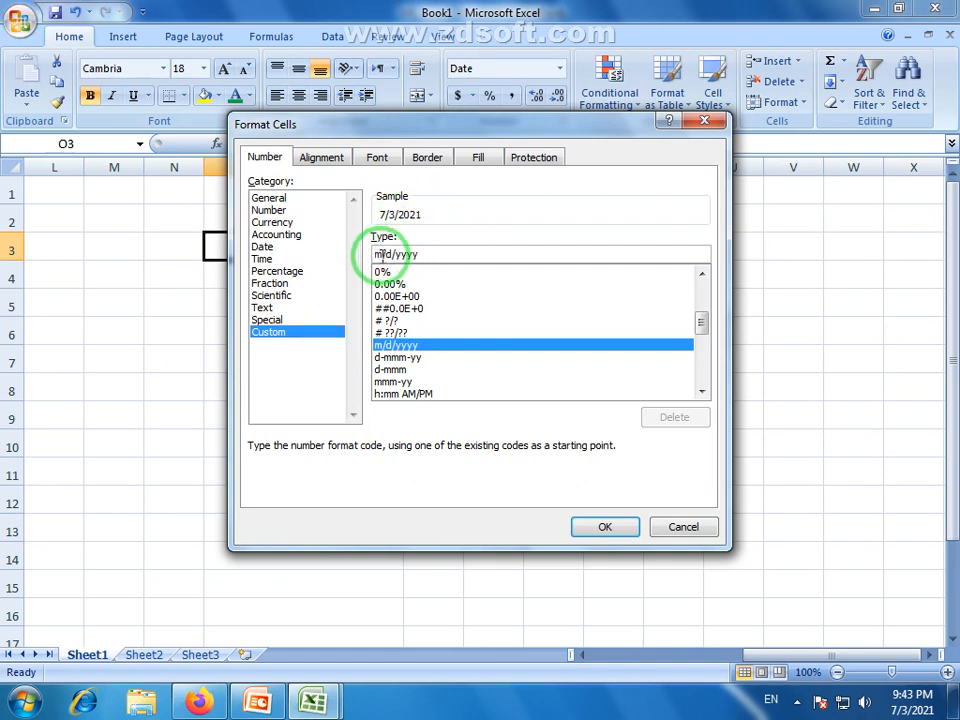
{"action": "type", "text": "d/"}
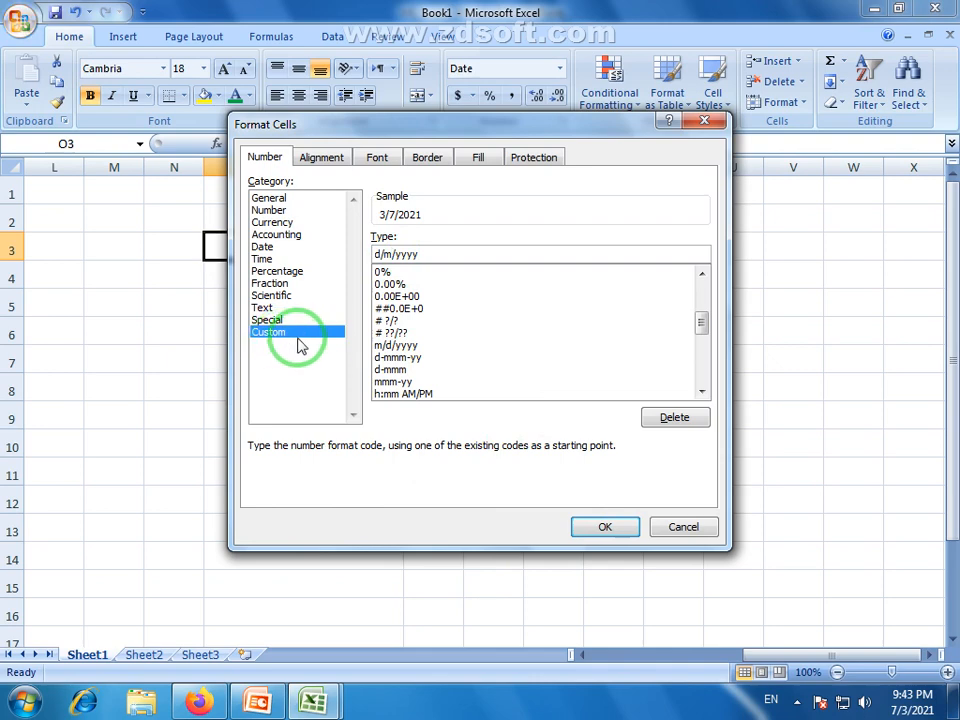
{"action": "left_click", "coordinate": [600, 531]}
{"action": "left_click", "coordinate": [343, 300]}
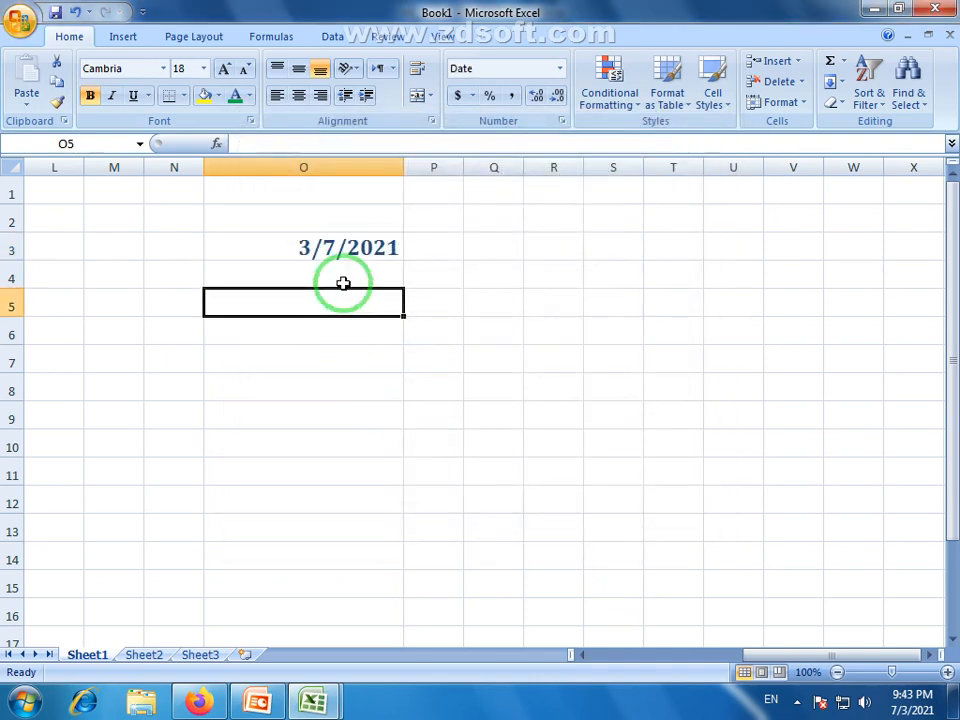
- Fill the date in O3 down through O10 as a daily series, and undo the fill
{"action": "left_click", "coordinate": [318, 234]}
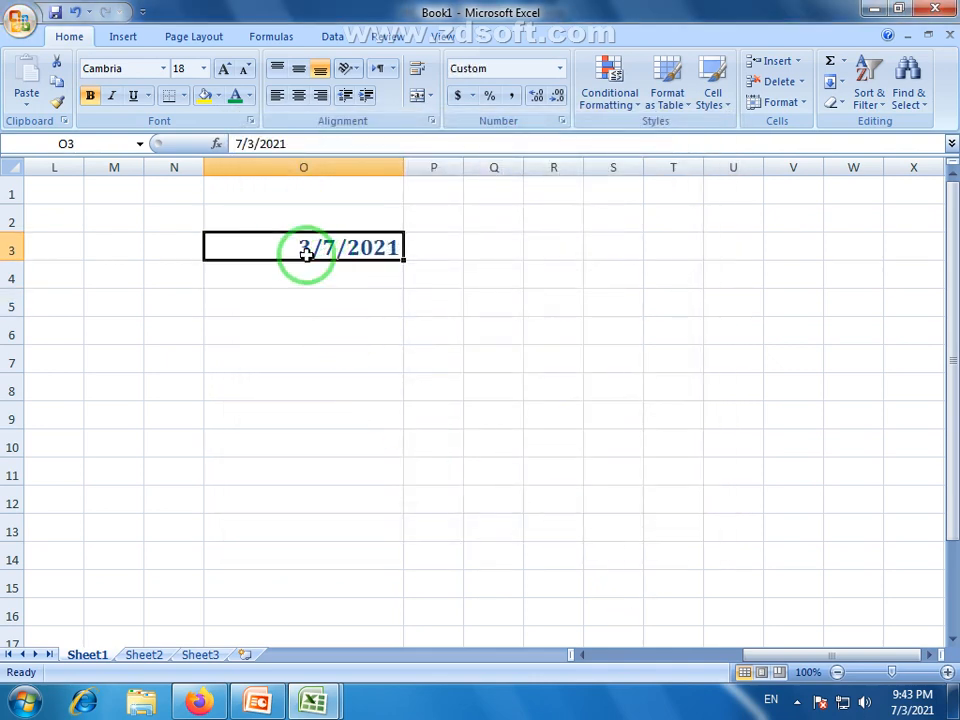
{"action": "left_click_drag", "start_coordinate": [403, 259], "coordinate": [388, 456]}
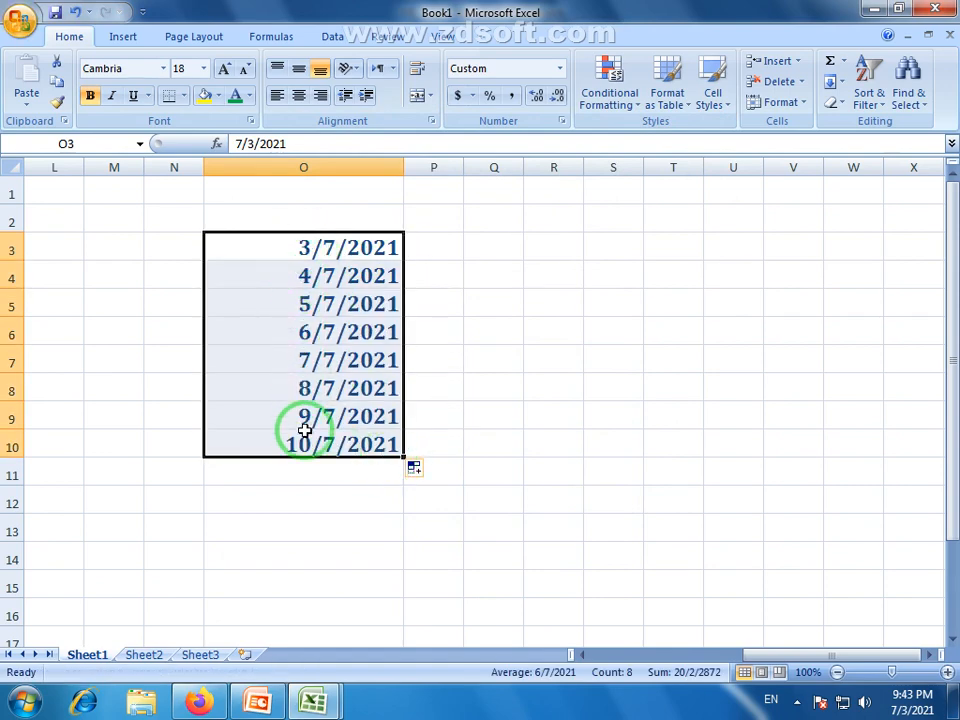
{"action": "key", "text": "ctrl+z"}
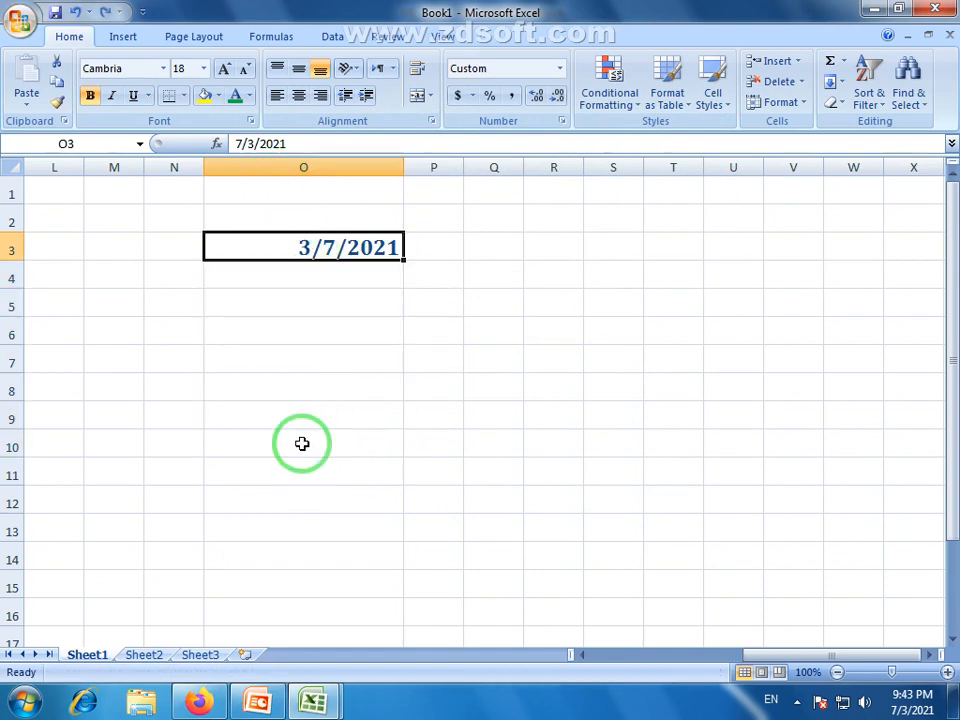
{"action": "left_click", "coordinate": [360, 268]}
{"action": "left_click", "coordinate": [338, 249]}
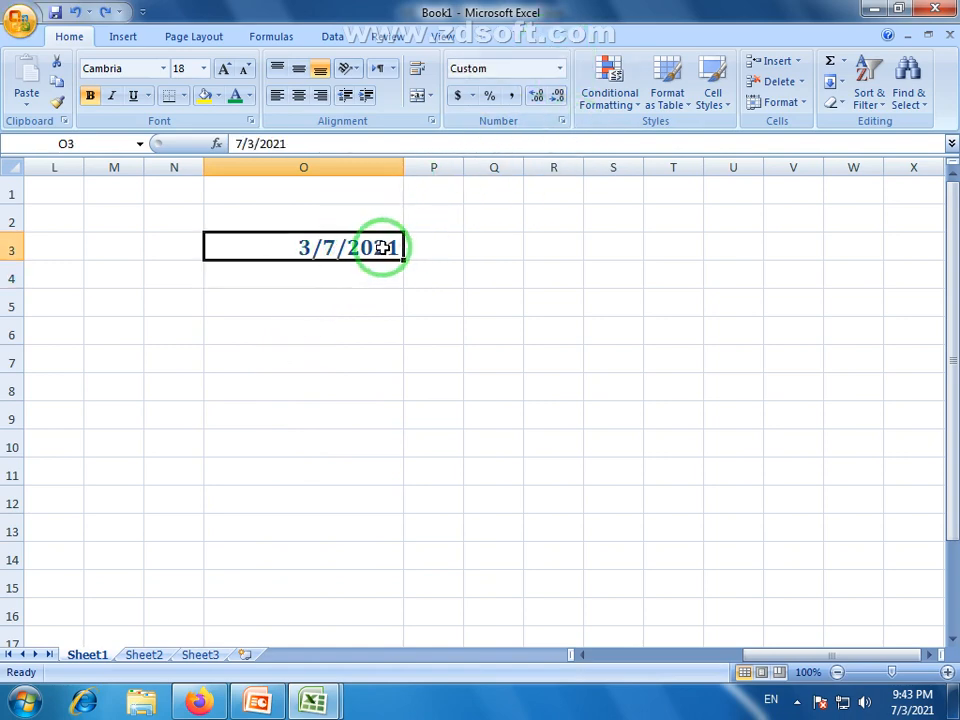
{"action": "left_click", "coordinate": [559, 68]}
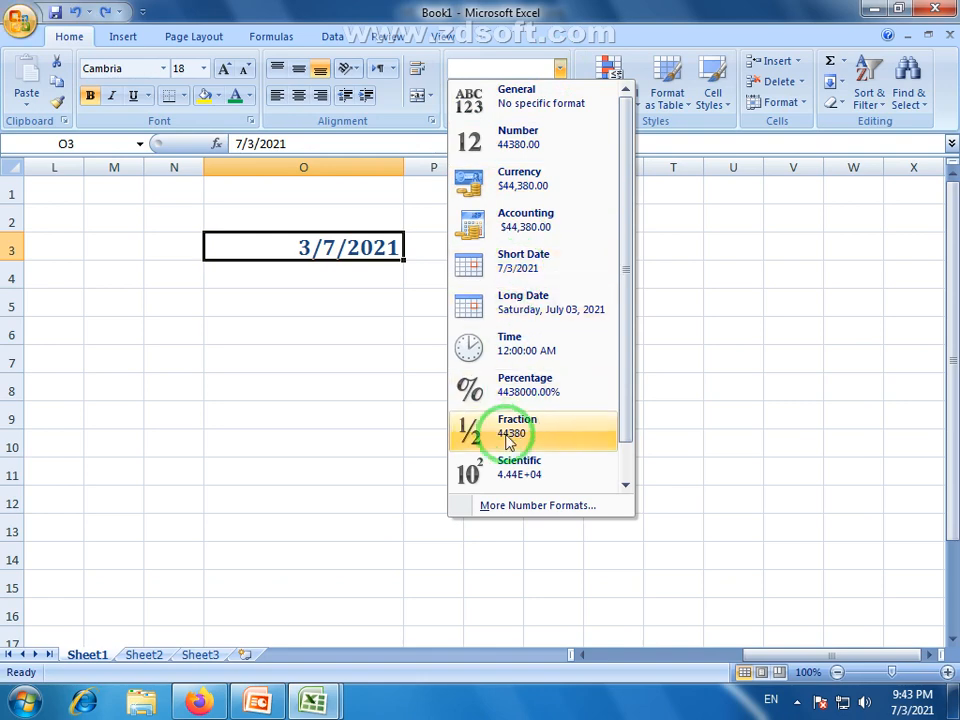
{"action": "left_click", "coordinate": [735, 278]}
{"action": "left_click", "coordinate": [561, 70]}
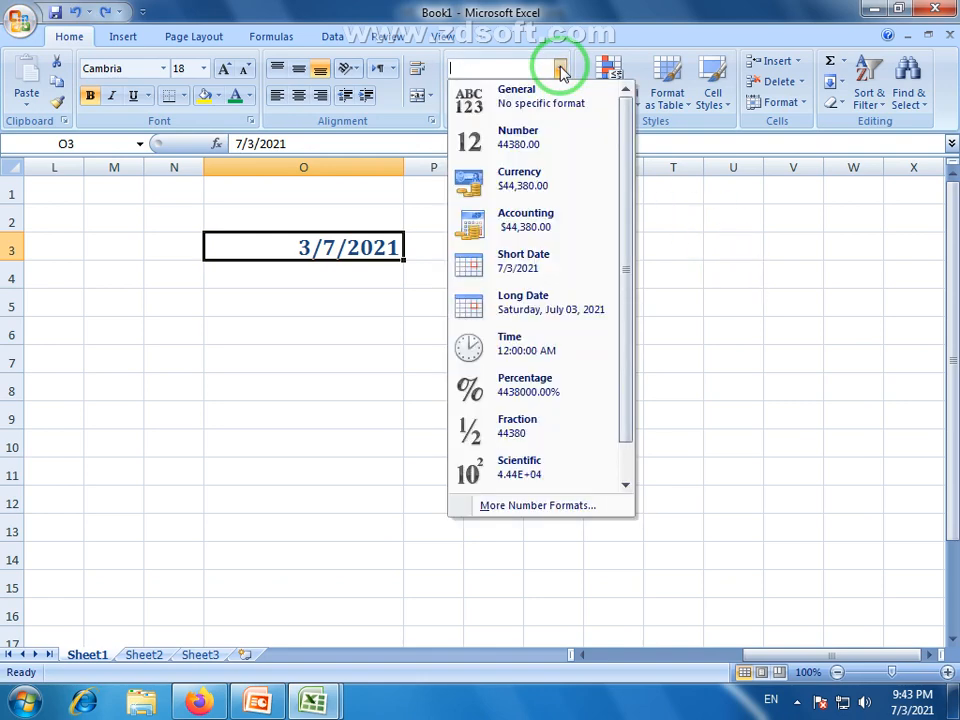
{"action": "left_click", "coordinate": [317, 323]}
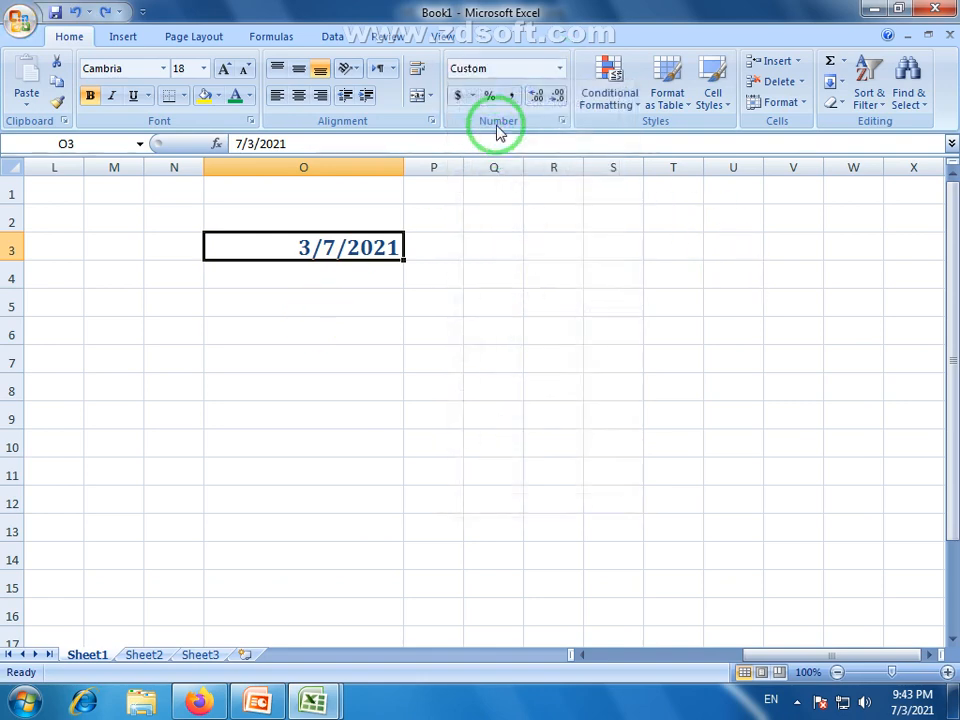
- Change O3's custom date format to dddd/mmmm/yyyy in the Format Cells dialog, and widen column O to fit the full date
{"action": "left_click", "coordinate": [561, 70]}
{"action": "left_click", "coordinate": [519, 507]}
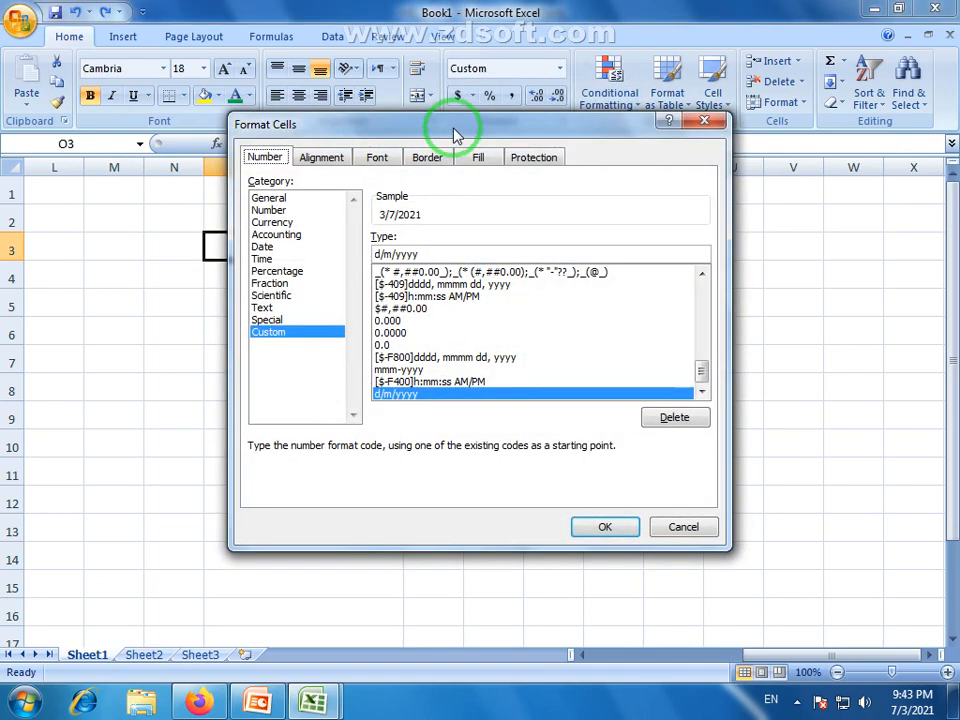
{"action": "left_click_drag", "start_coordinate": [455, 135], "coordinate": [640, 163]}
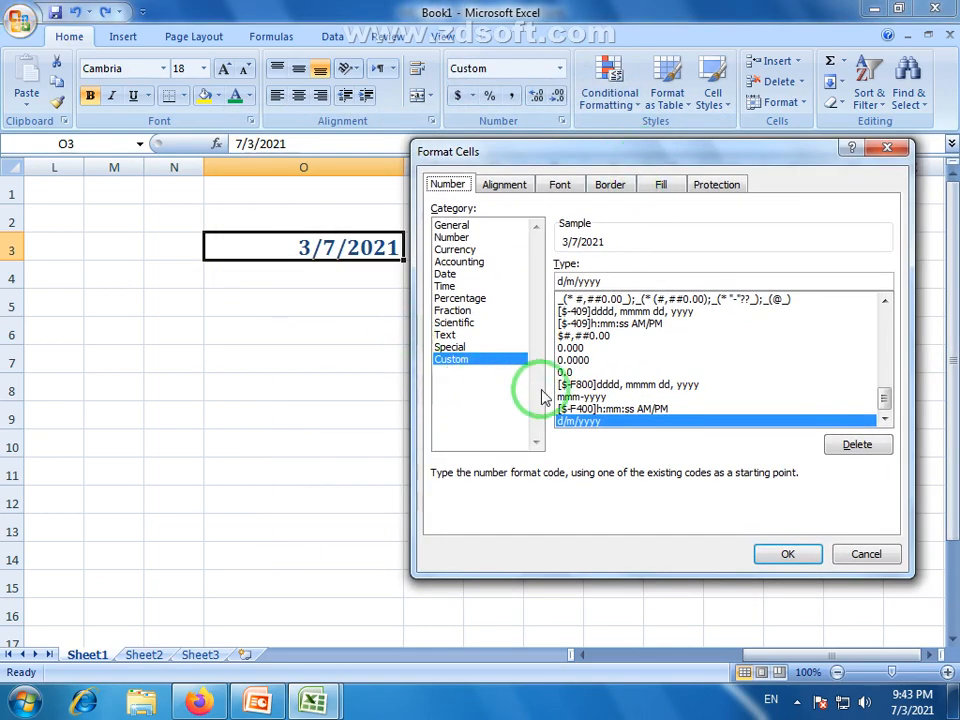
{"action": "double_click", "coordinate": [571, 281]}
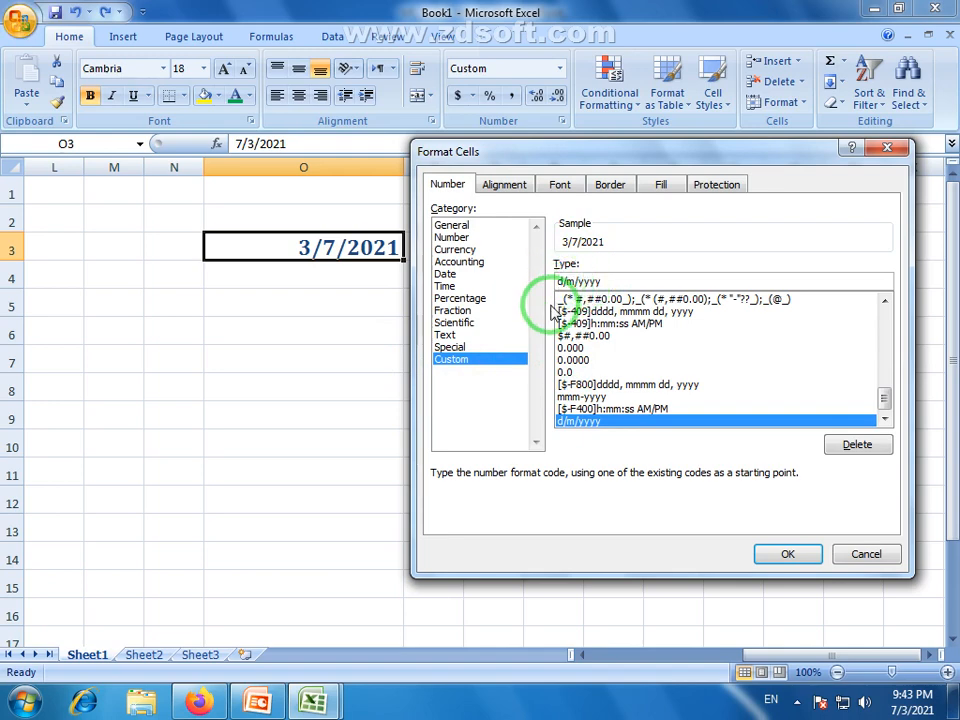
{"action": "type", "text": "d"}
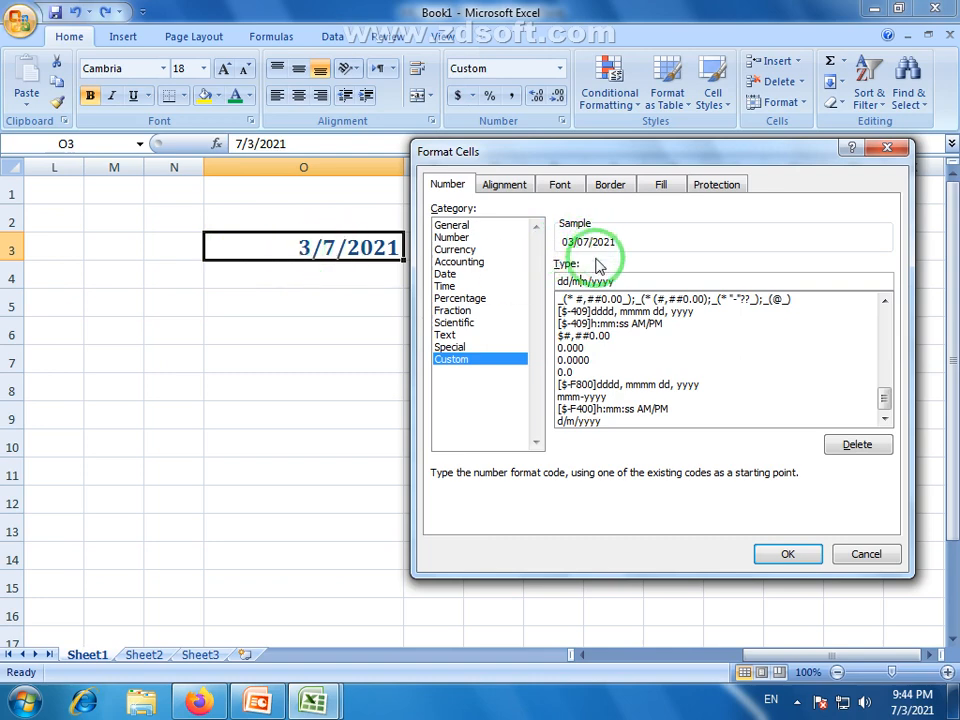
{"action": "left_click", "coordinate": [561, 281]}
{"action": "type", "text": "dd"}
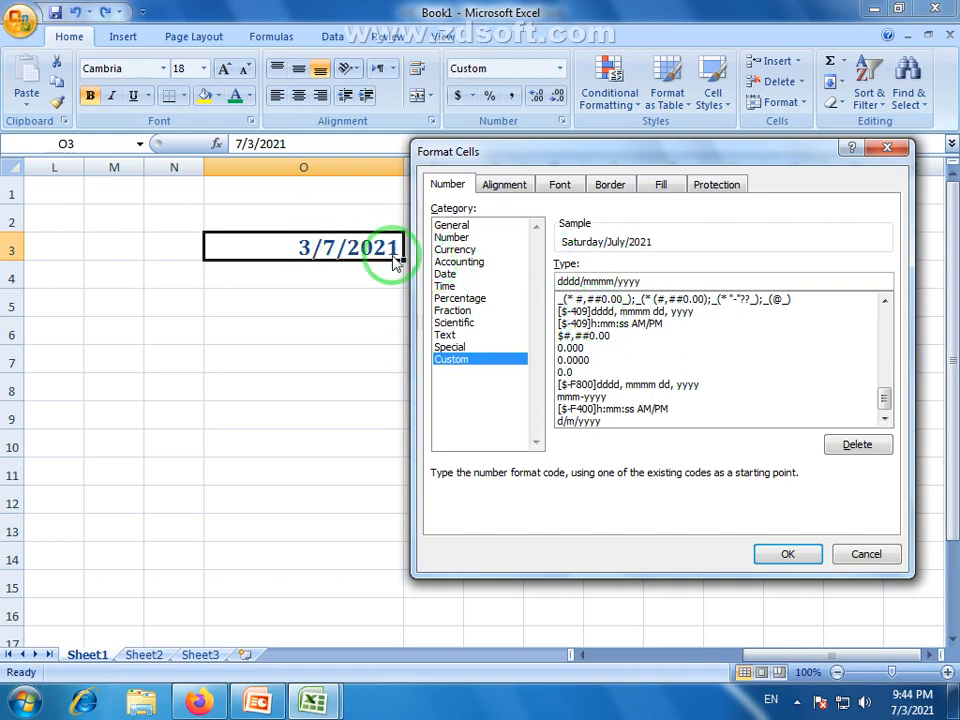
{"action": "left_click", "coordinate": [765, 552]}
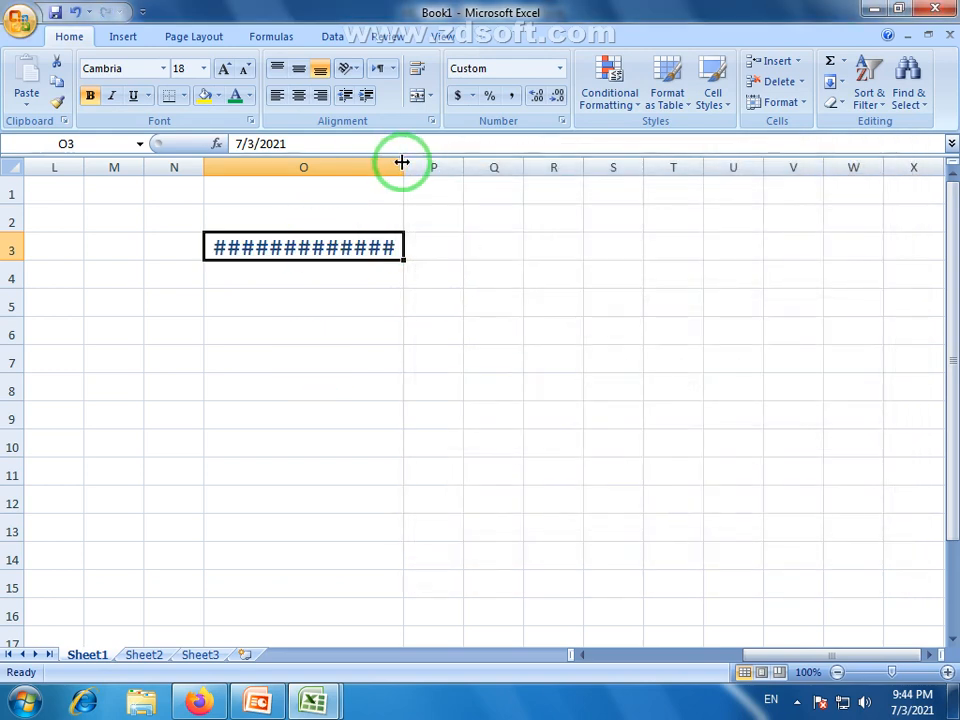
{"action": "left_click_drag", "start_coordinate": [402, 164], "coordinate": [497, 169]}
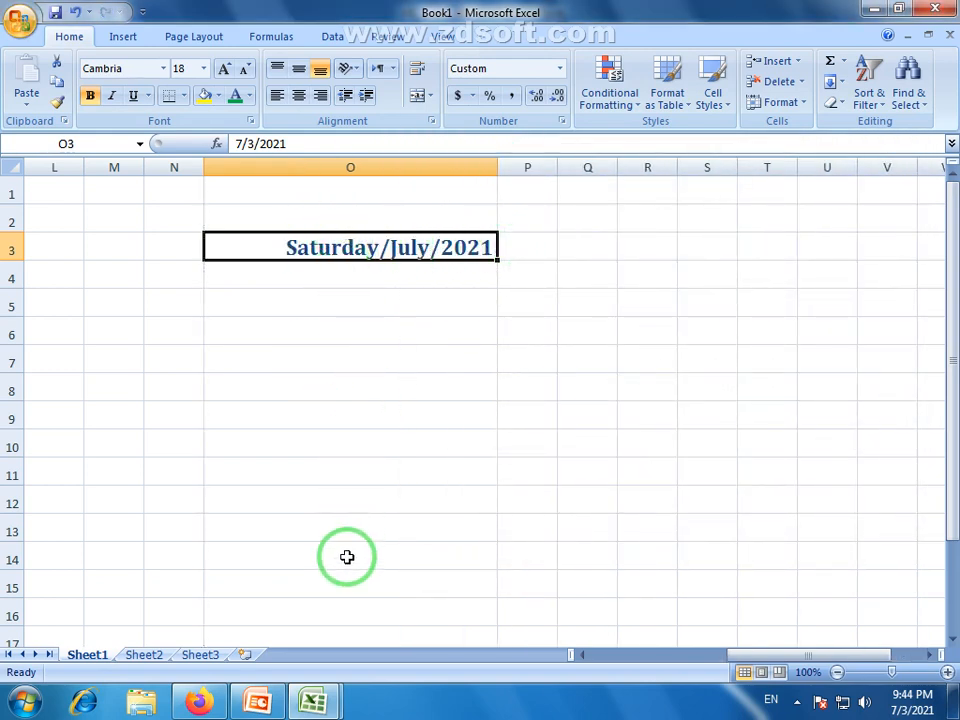
- Check the custom format code applied to O3 in the Format Cells dialog, and cancel it
{"action": "left_click", "coordinate": [559, 68]}
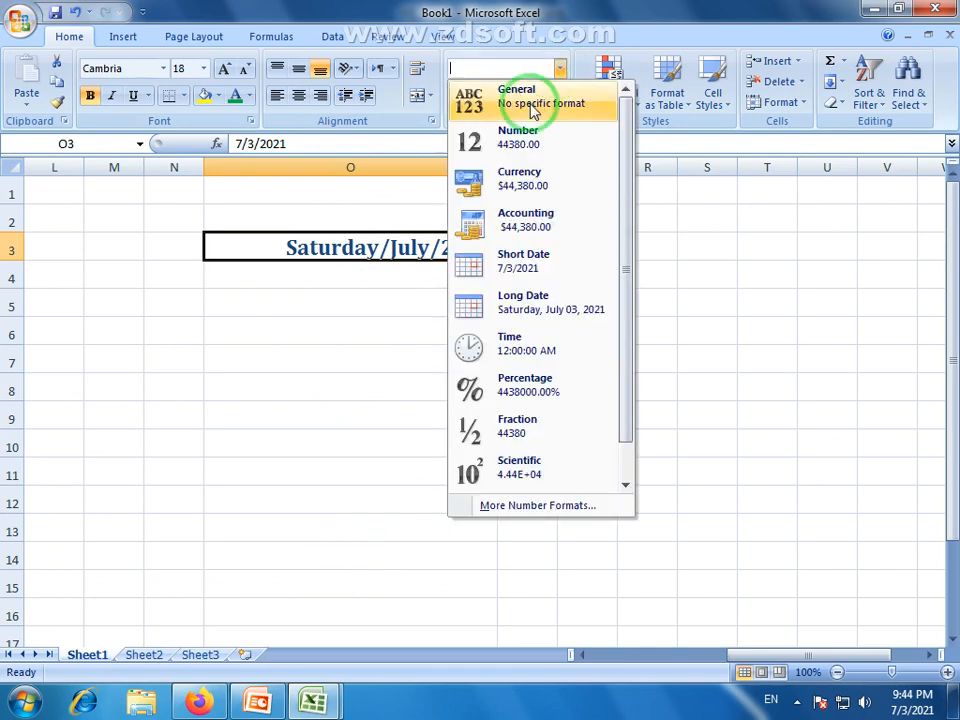
{"action": "left_click", "coordinate": [516, 507]}
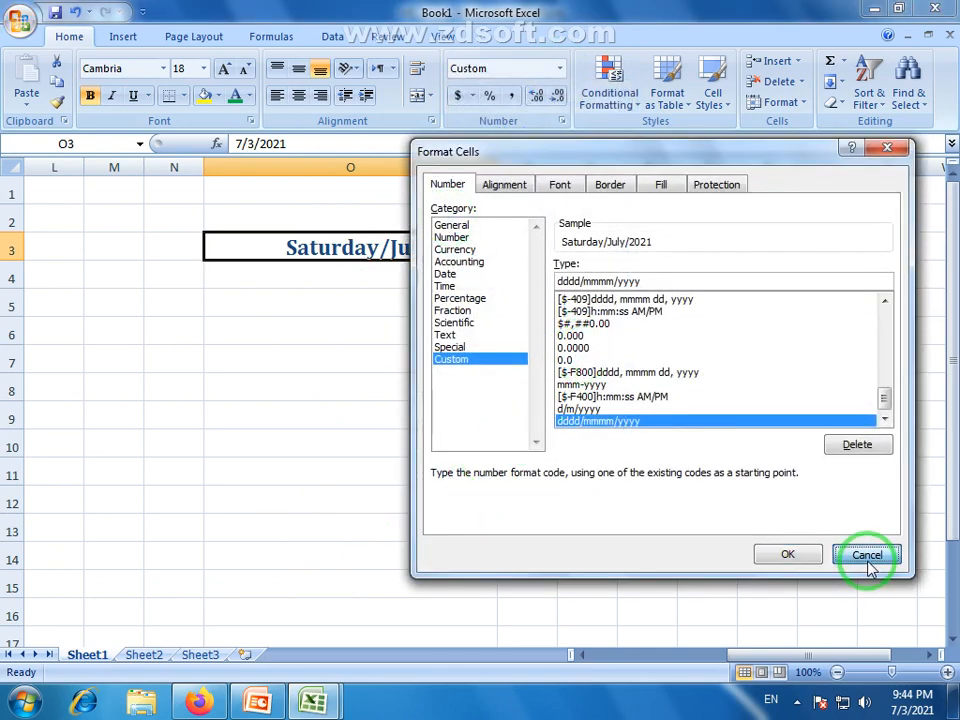
{"action": "left_click", "coordinate": [860, 548]}
- Fill the date in O3 down through O12 as a daily series
{"action": "left_click_drag", "start_coordinate": [497, 259], "coordinate": [499, 512]}
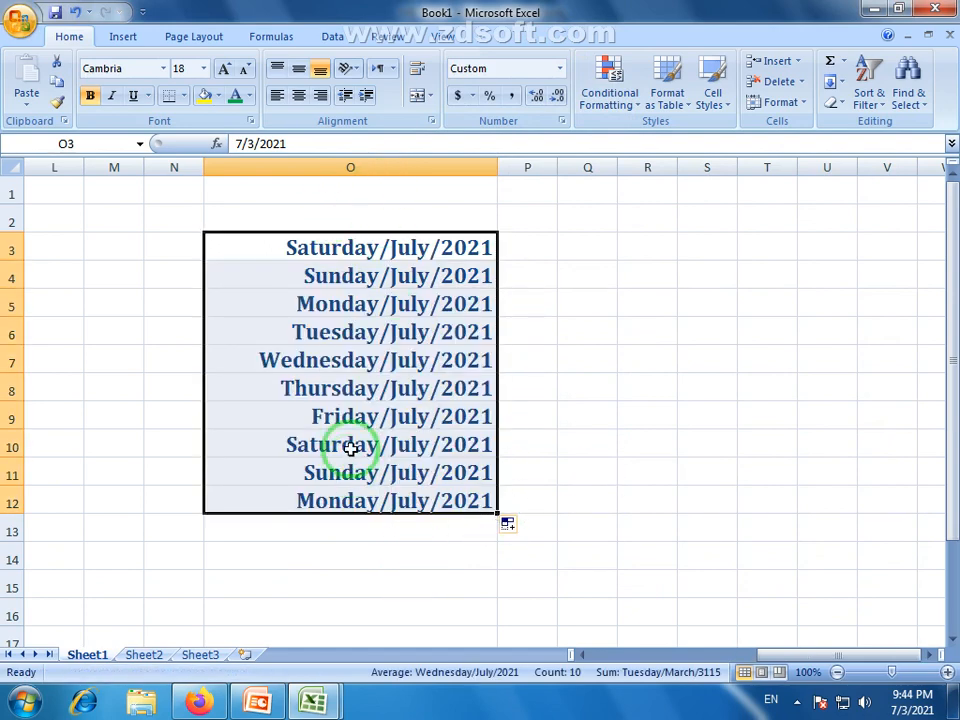
{"action": "left_click", "coordinate": [428, 590]}
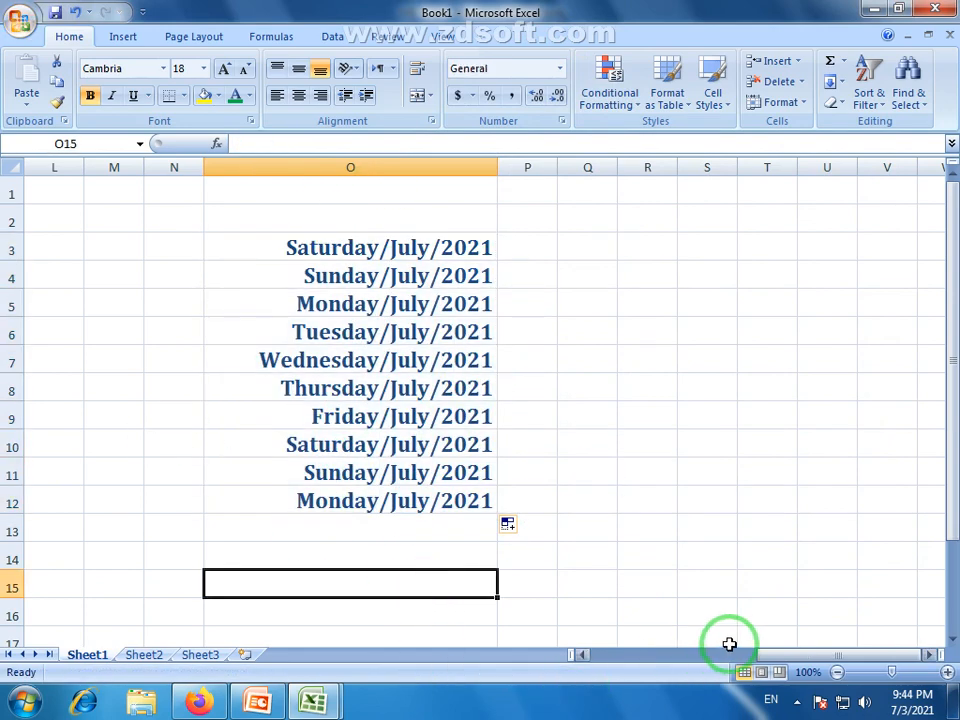
- Go back to the earlier data and examine the currency symbols offered for the accounting format with the empty cell K6 selected
{"action": "left_click_drag", "start_coordinate": [774, 655], "coordinate": [588, 670]}
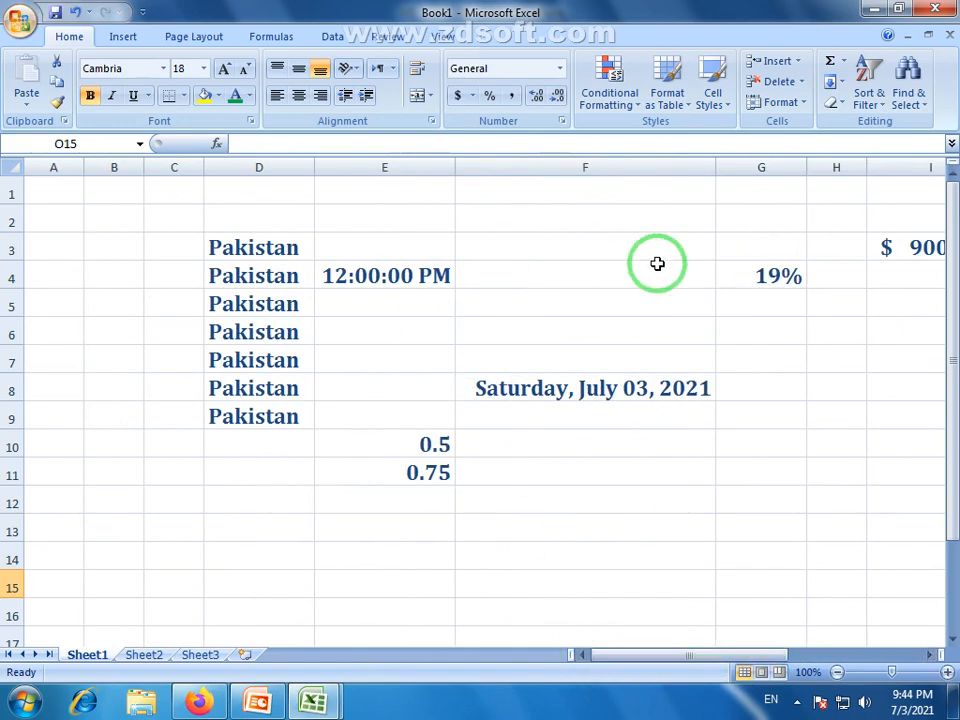
{"action": "left_click_drag", "start_coordinate": [726, 662], "coordinate": [838, 652]}
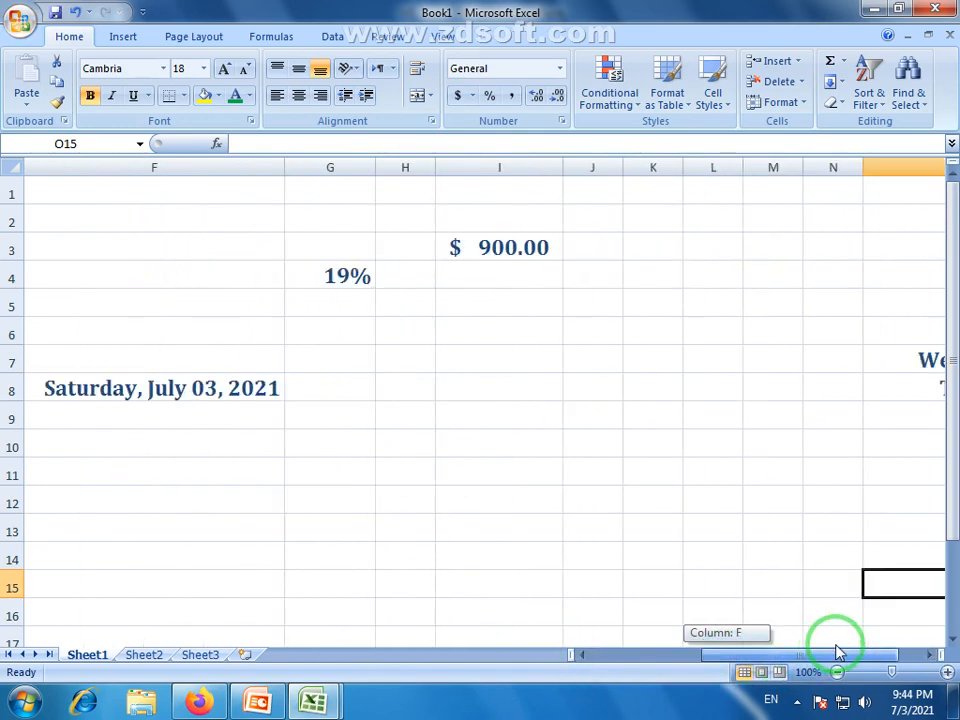
{"action": "left_click", "coordinate": [651, 330]}
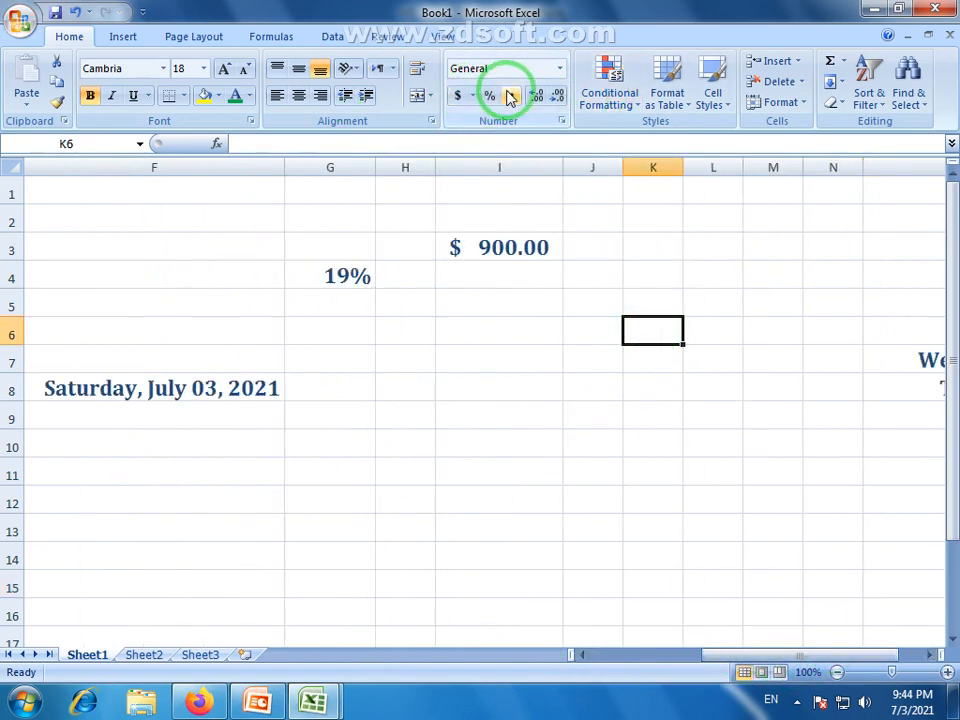
{"action": "left_click", "coordinate": [474, 97]}
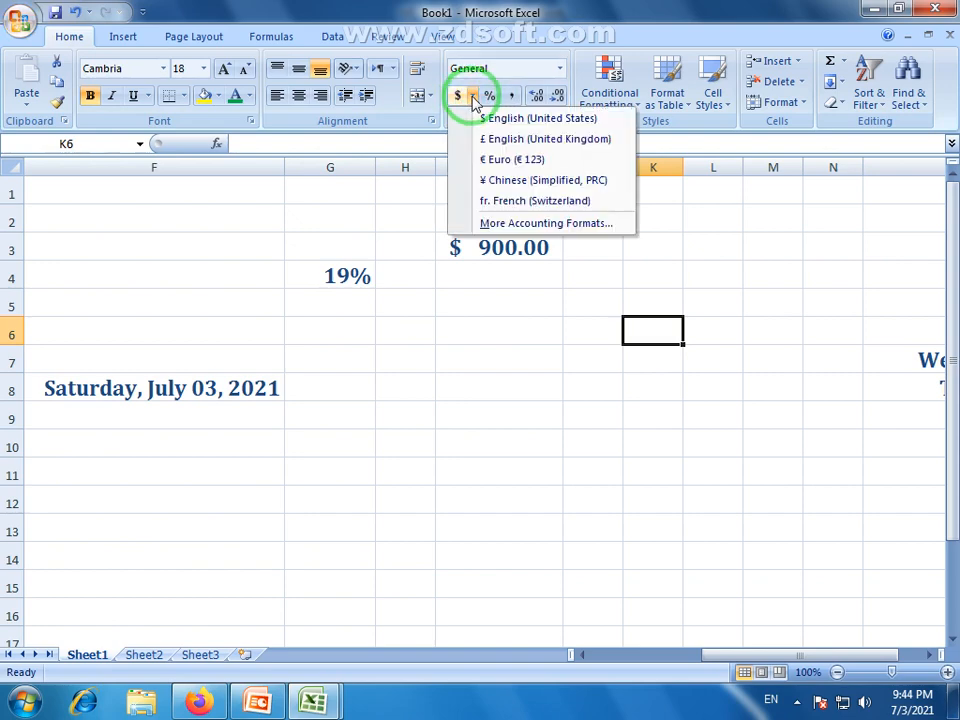
{"action": "left_click", "coordinate": [489, 100]}
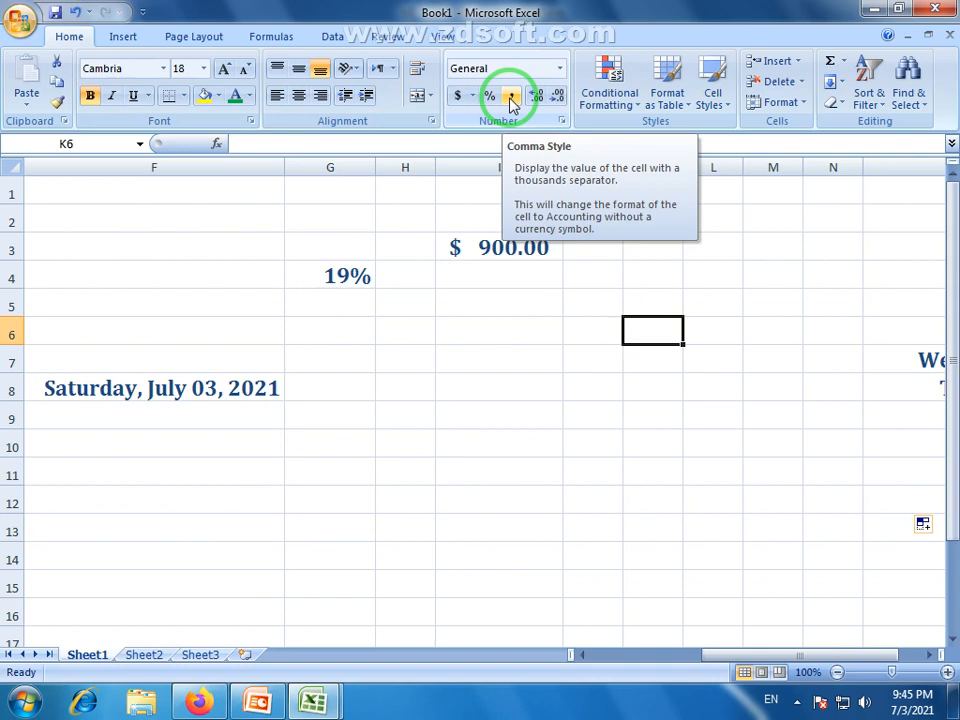
- Apply the Number format to the amount in cell I3, and replace its value with 85247
{"action": "left_click", "coordinate": [499, 250]}
{"action": "left_click", "coordinate": [561, 70]}
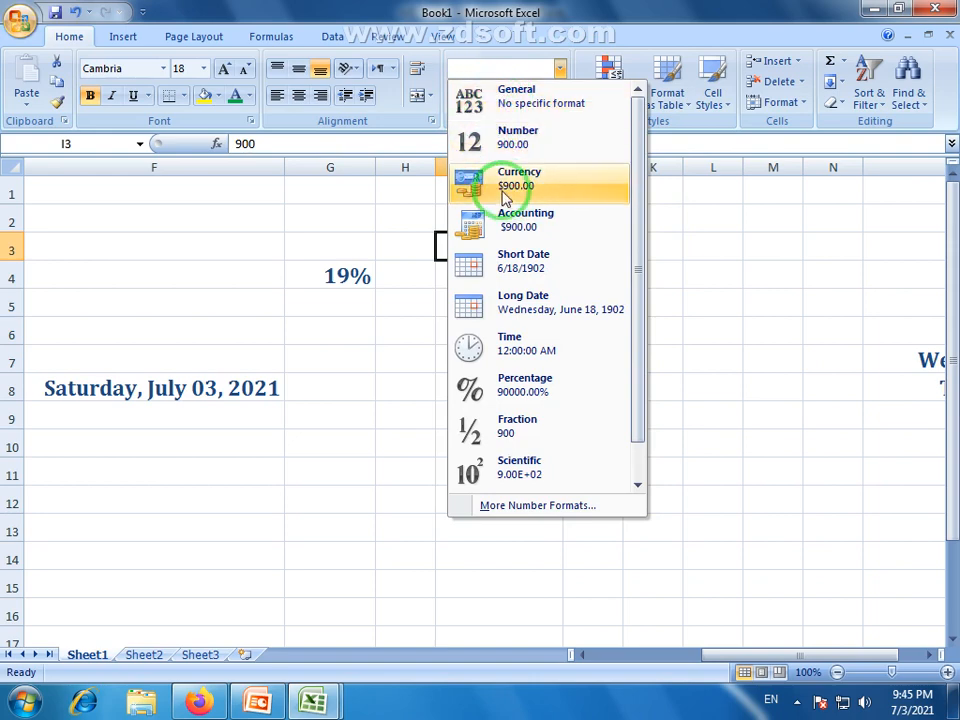
{"action": "left_click", "coordinate": [520, 146]}
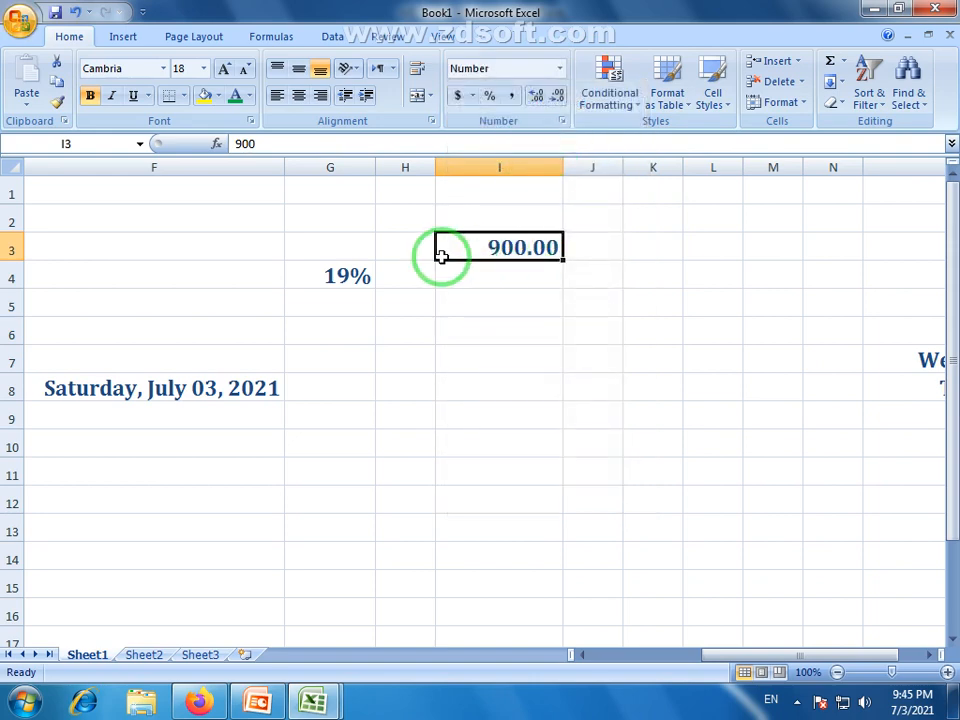
{"action": "double_click", "coordinate": [516, 252]}
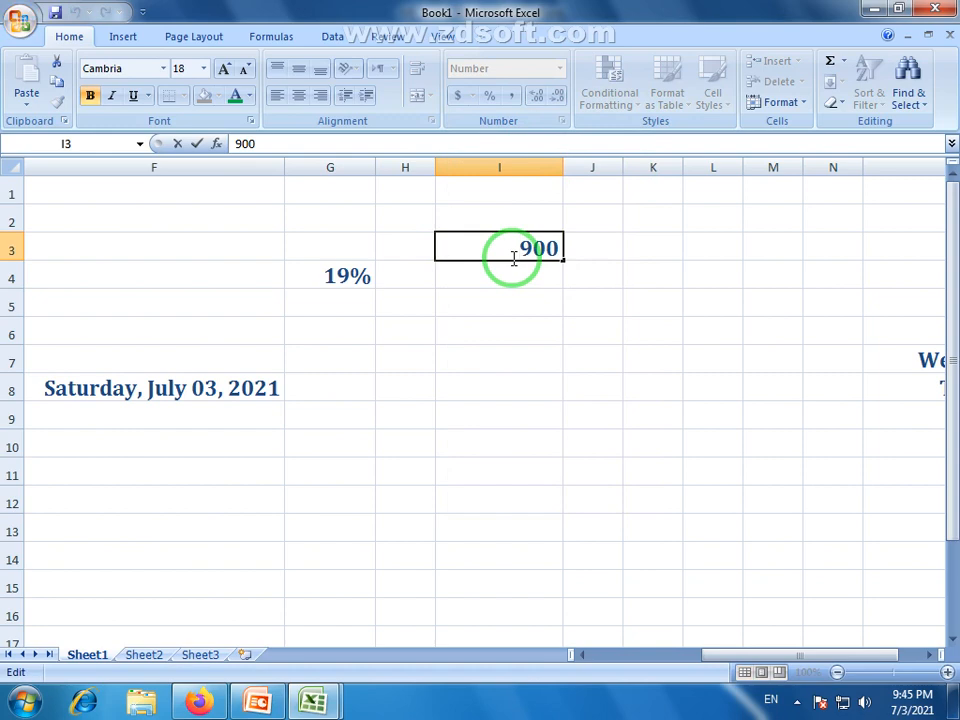
{"action": "left_click", "coordinate": [530, 251]}
{"action": "type", "text": "85247"}
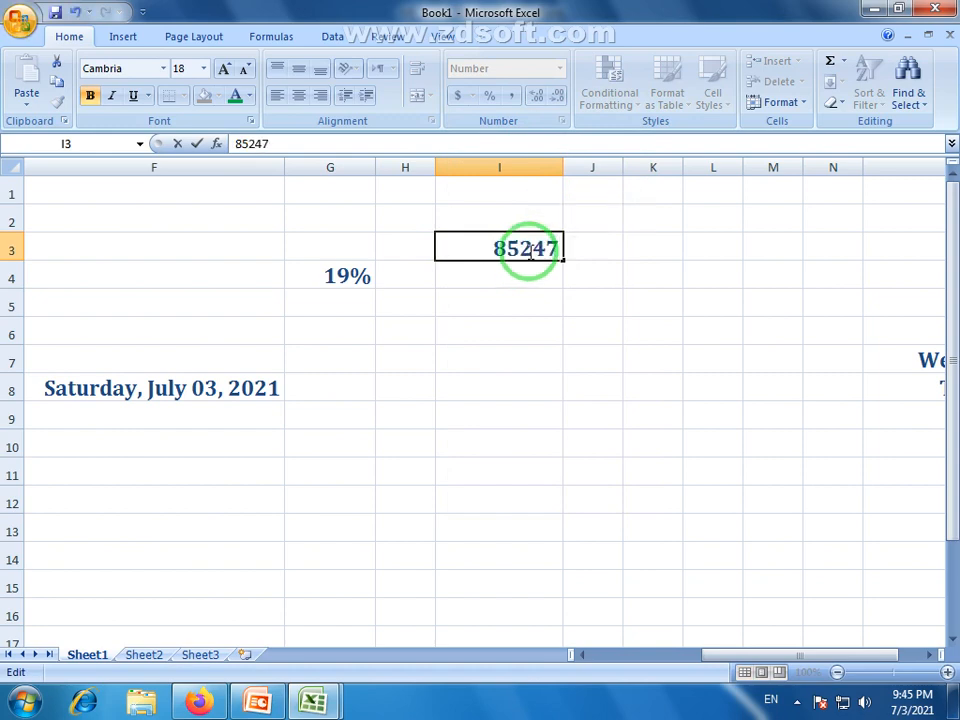
{"action": "left_click", "coordinate": [519, 291]}
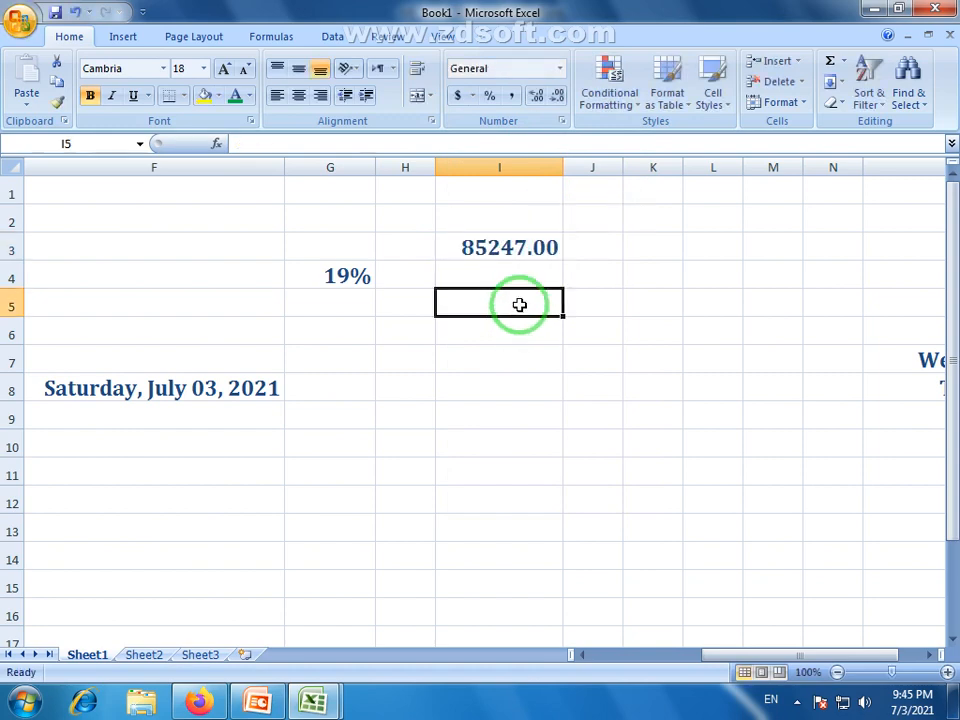
- Apply the comma style to the amount in I3, widen column I to fit, and change the value to 47585247
{"action": "left_click", "coordinate": [530, 245]}
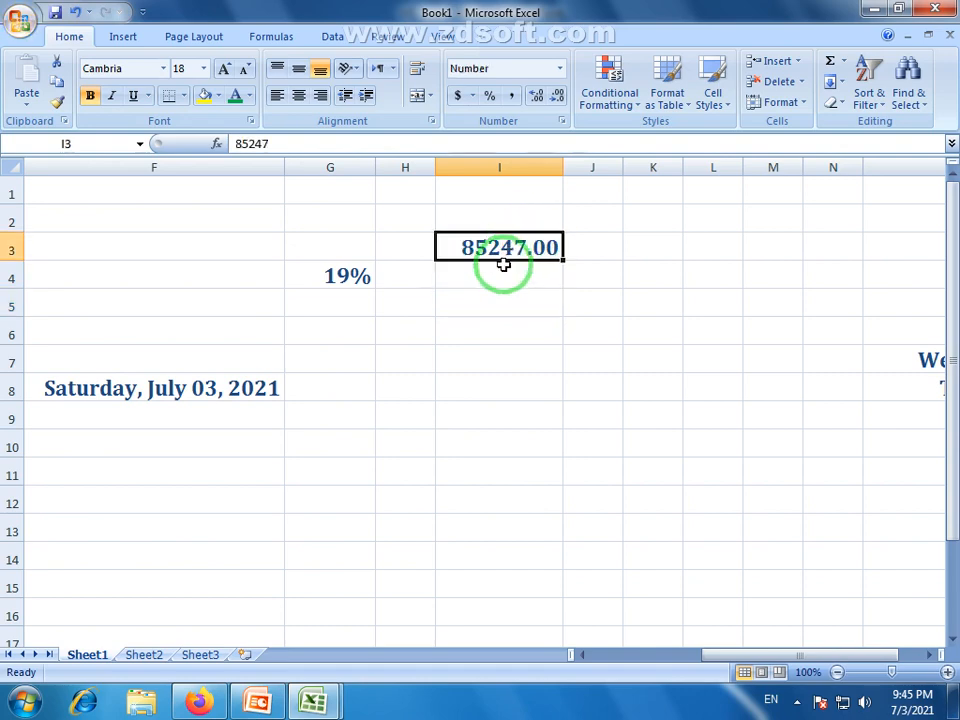
{"action": "left_click", "coordinate": [513, 95]}
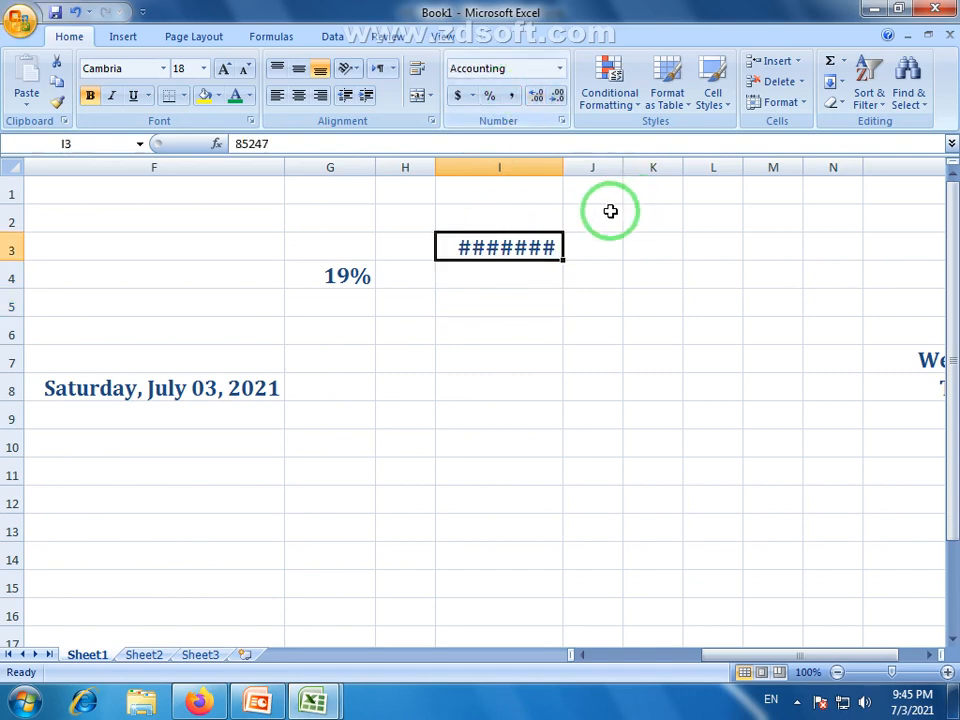
{"action": "left_click_drag", "start_coordinate": [565, 169], "coordinate": [632, 169]}
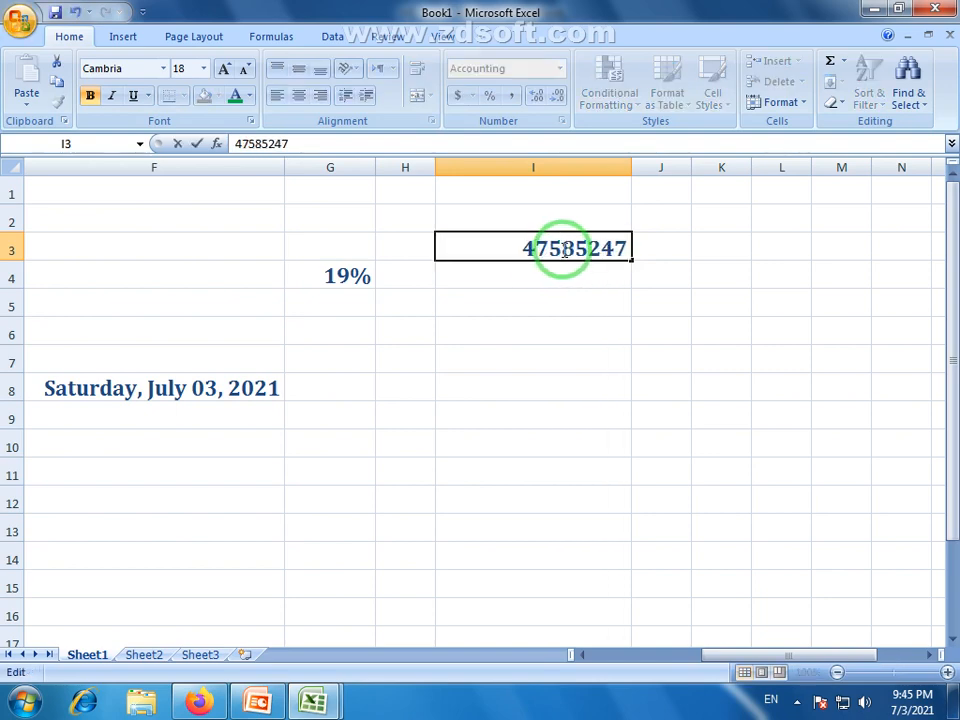
{"action": "left_click", "coordinate": [525, 302]}
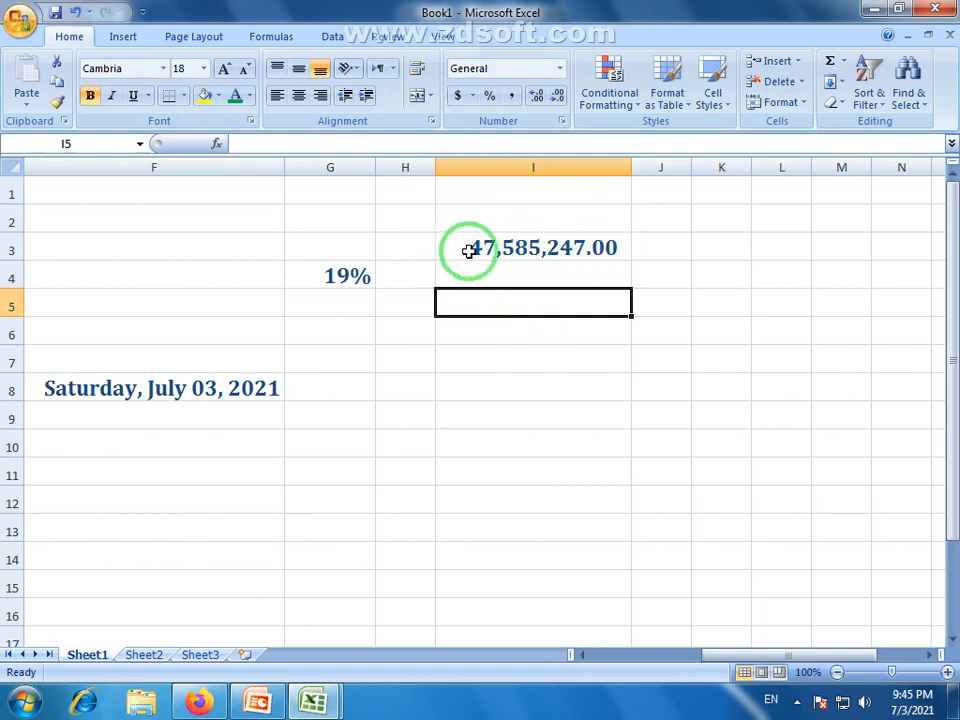
- Review the number formats offered for the amount in I3, including the ones further down the list
{"action": "left_click", "coordinate": [556, 252]}
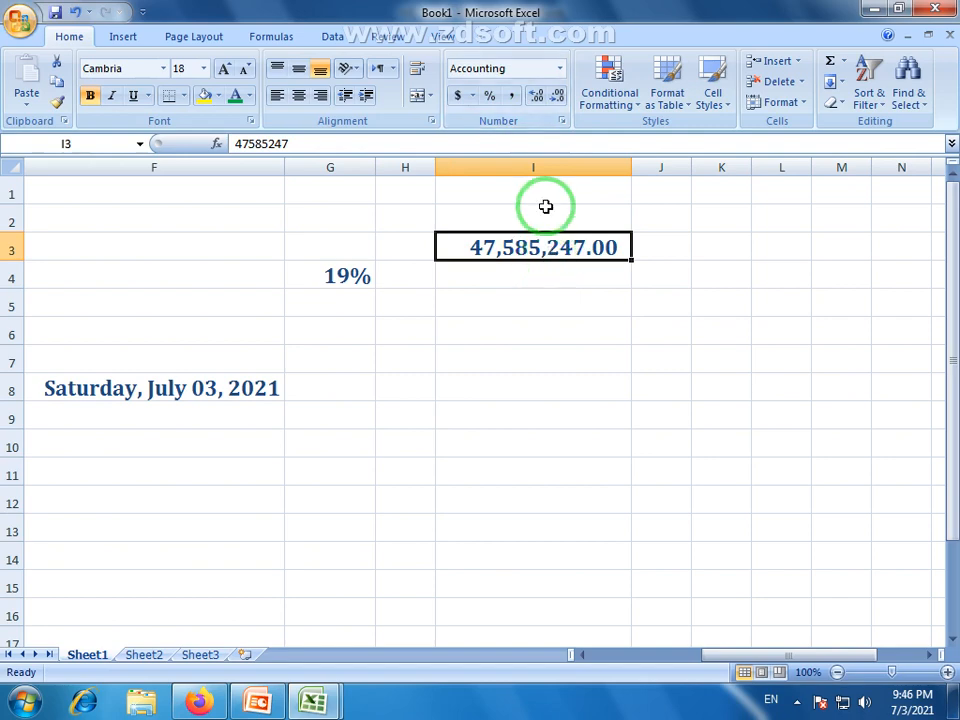
{"action": "left_click", "coordinate": [560, 69]}
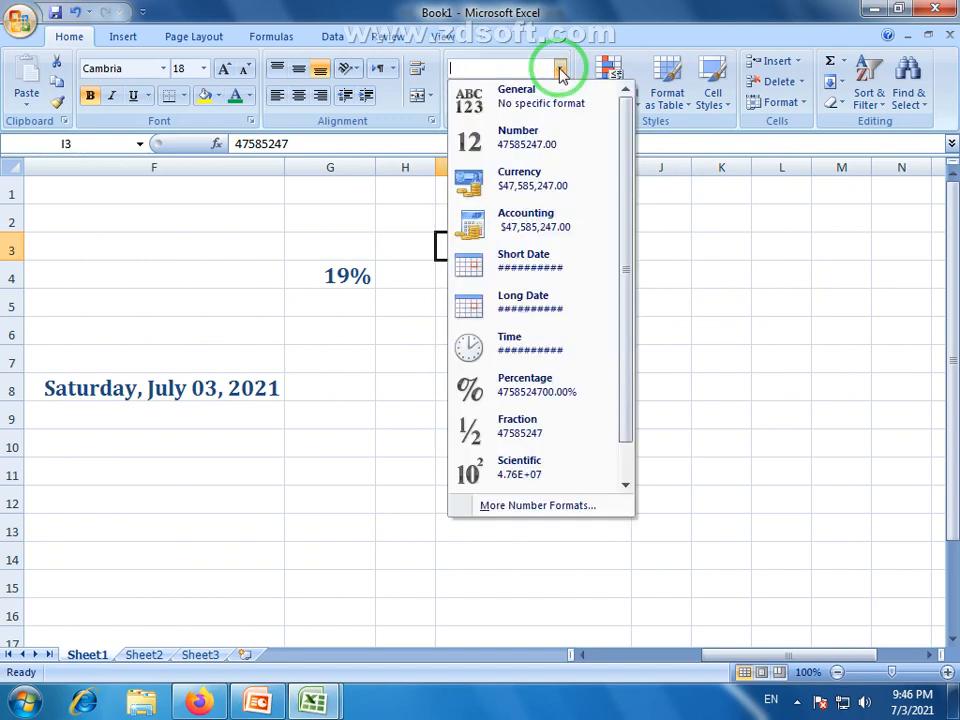
{"action": "left_click", "coordinate": [677, 320]}
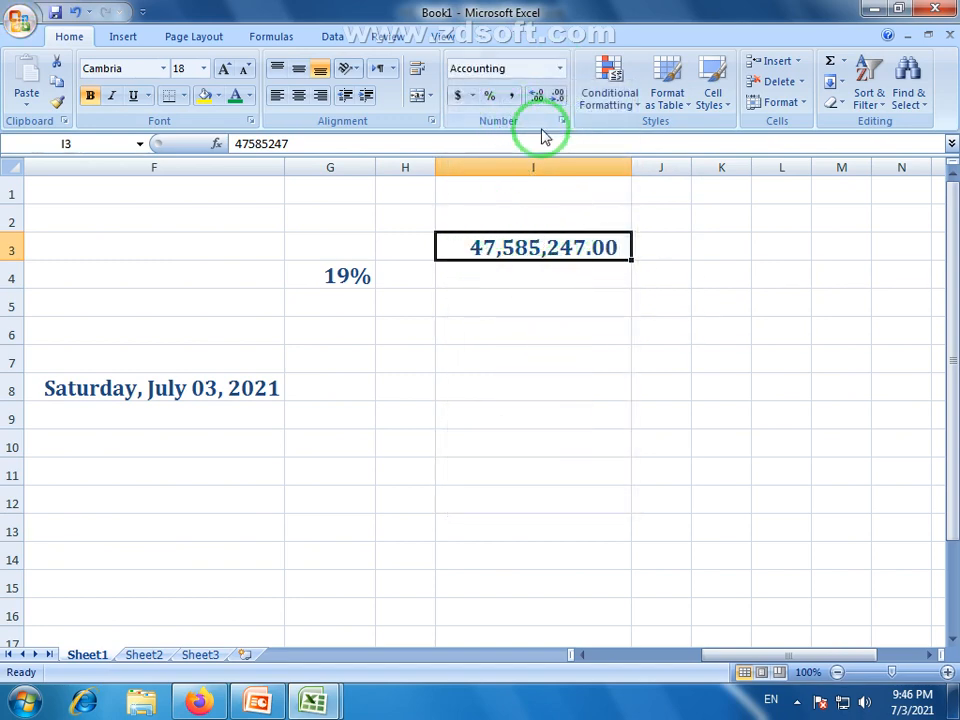
{"action": "left_click", "coordinate": [560, 69]}
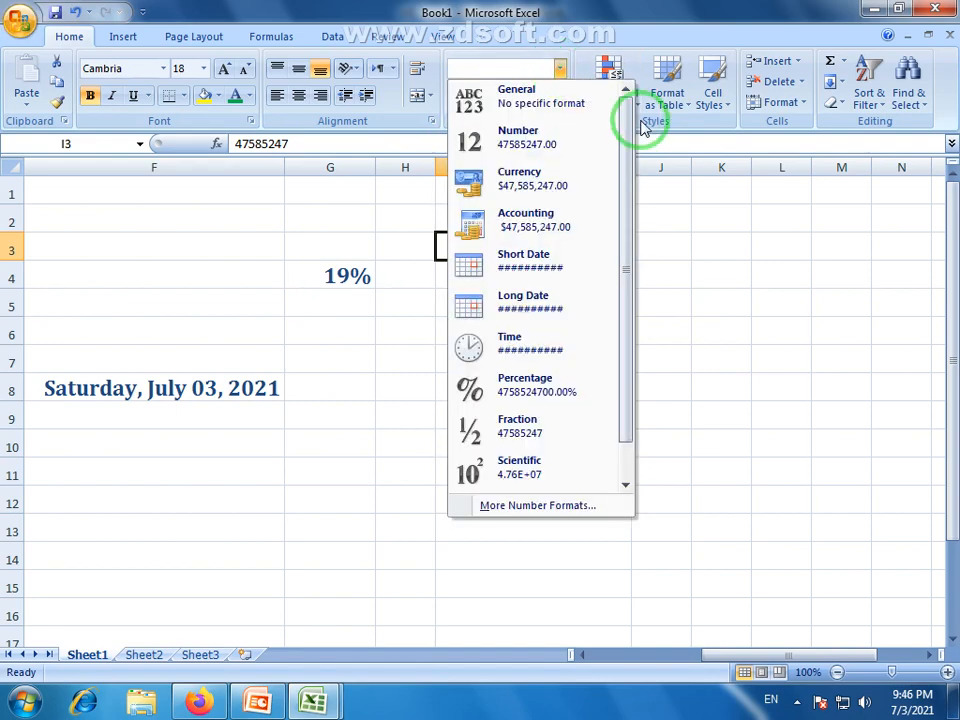
{"action": "scroll", "coordinate": [630, 229], "scroll_direction": "down", "scroll_amount": 1}
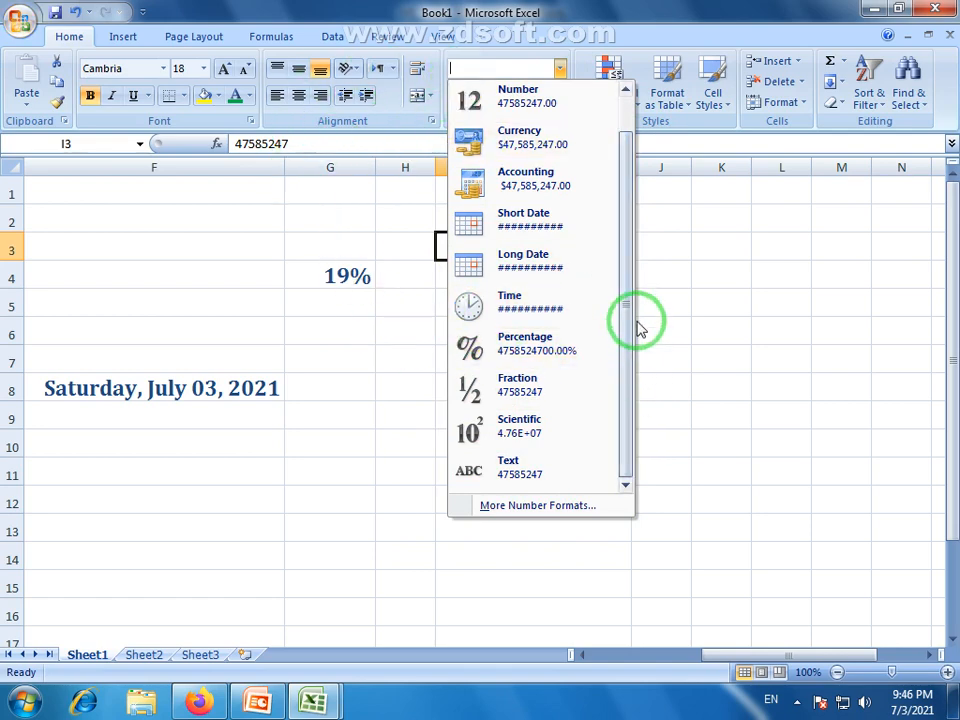
{"action": "left_click", "coordinate": [525, 175]}
{"action": "left_click", "coordinate": [560, 306]}
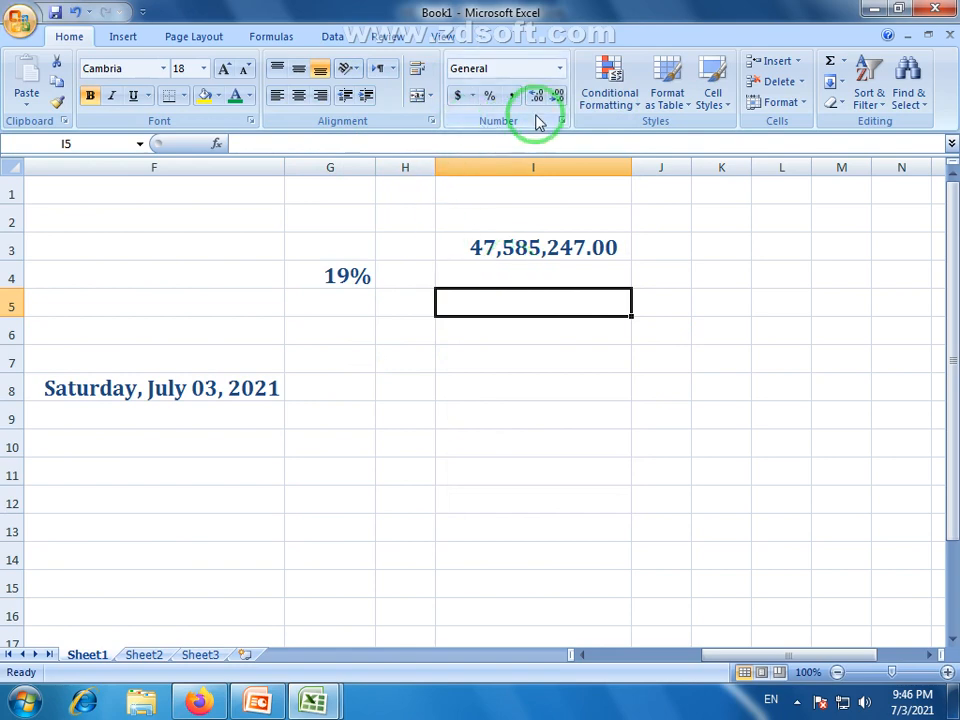
{"action": "left_click", "coordinate": [516, 272]}
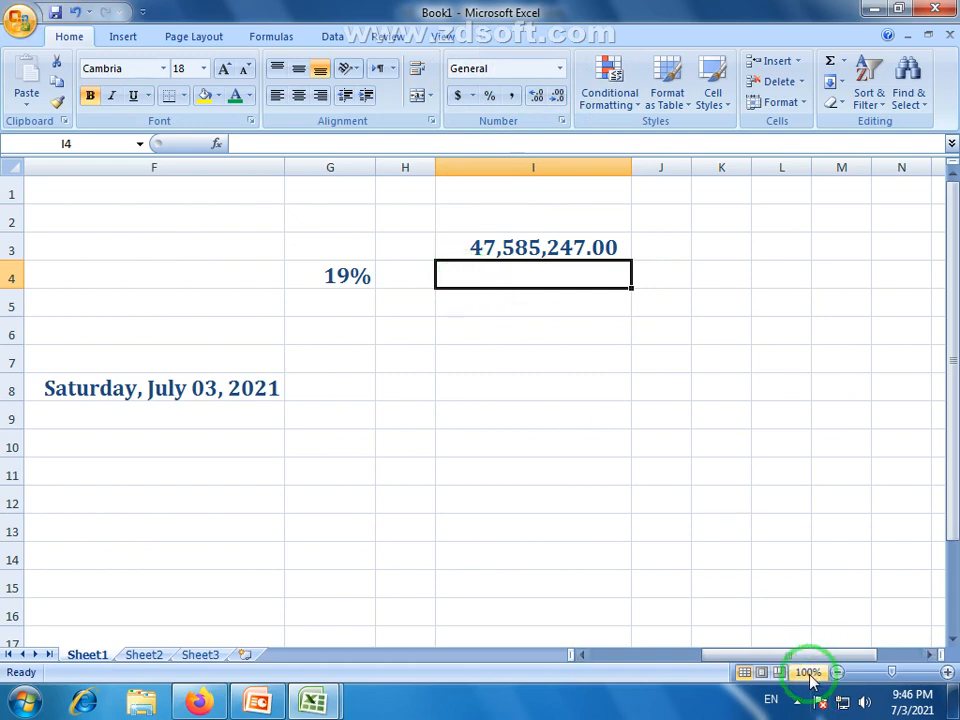
{"action": "left_click", "coordinate": [595, 657]}
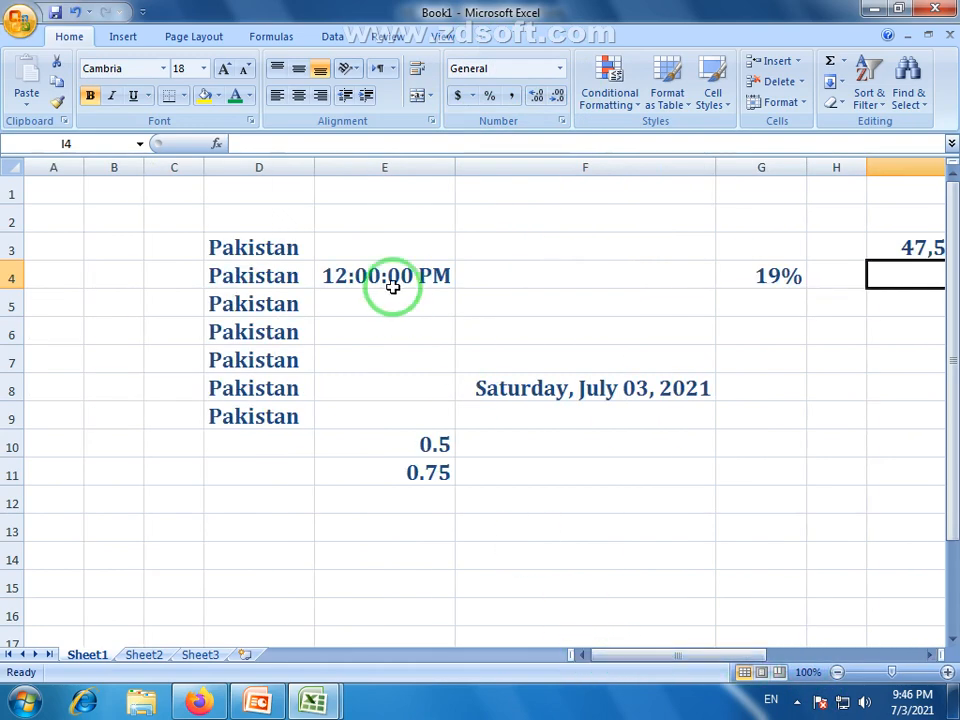
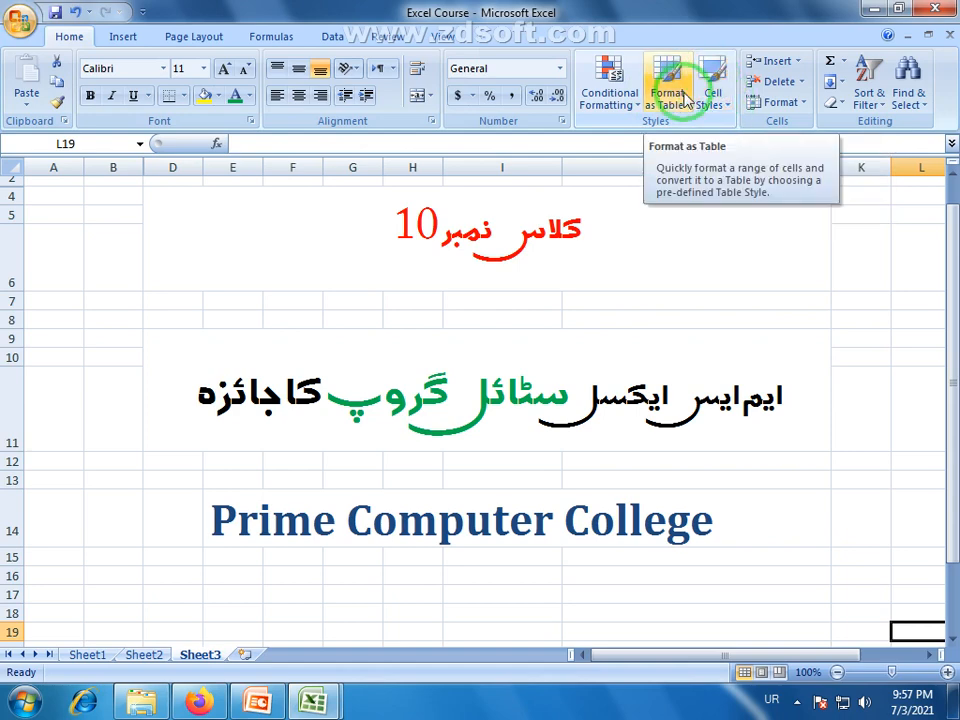
- Switch from the Excel Course workbook to the empty Sheet2 of Book1 and enlarge it to 190%
{"action": "left_click", "coordinate": [315, 700]}
{"action": "left_click", "coordinate": [272, 612]}
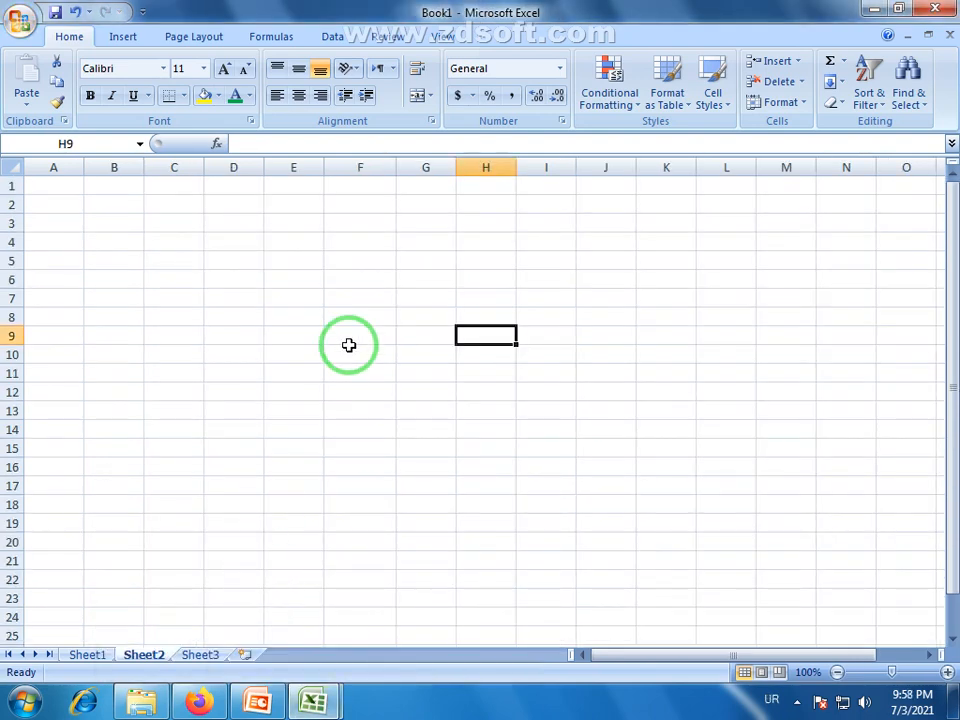
{"action": "left_click", "coordinate": [355, 226]}
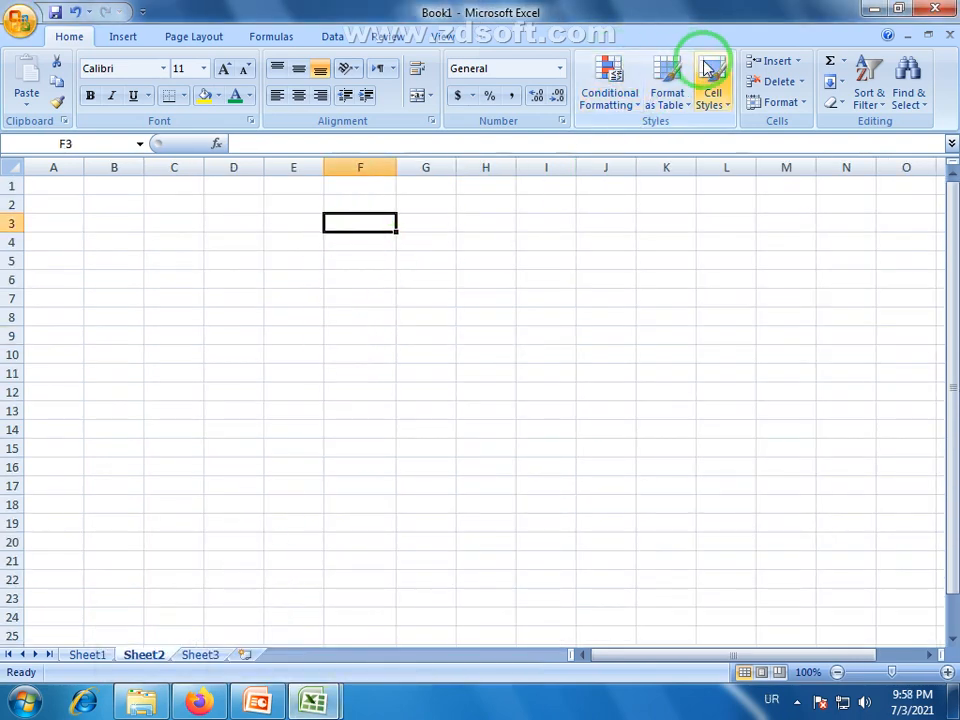
{"action": "left_click", "coordinate": [238, 226]}
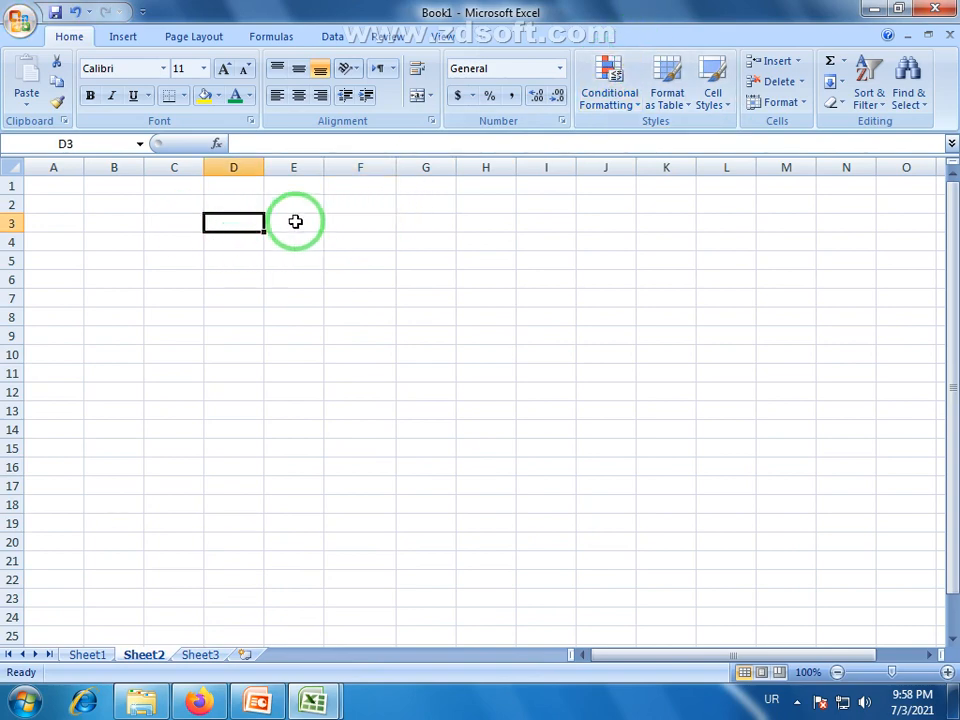
{"action": "left_click", "coordinate": [947, 672]}
{"action": "left_click", "coordinate": [947, 672]}
{"action": "left_click", "coordinate": [947, 672]}
{"action": "left_click", "coordinate": [947, 672]}
{"action": "left_click", "coordinate": [947, 672]}
{"action": "left_click", "coordinate": [947, 672]}
{"action": "left_click", "coordinate": [947, 672]}
{"action": "left_click", "coordinate": [947, 672]}
{"action": "left_click", "coordinate": [947, 672]}
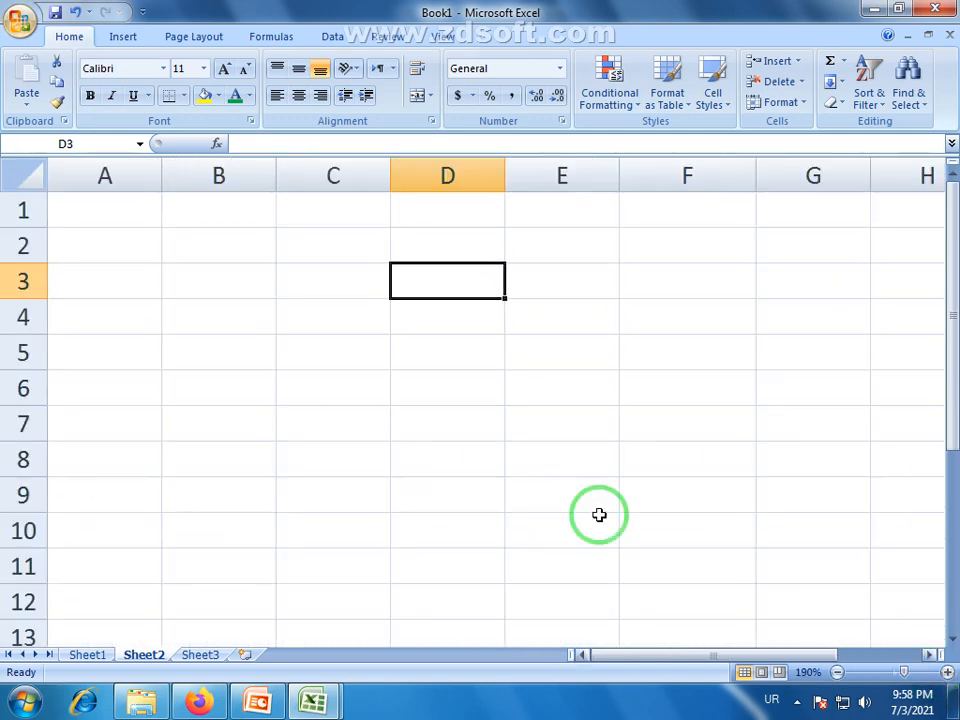
- Enter the numbers 951, 753, 852, 465, 954, 654 and 256 down cells C2 to C8
{"action": "left_click", "coordinate": [309, 248]}
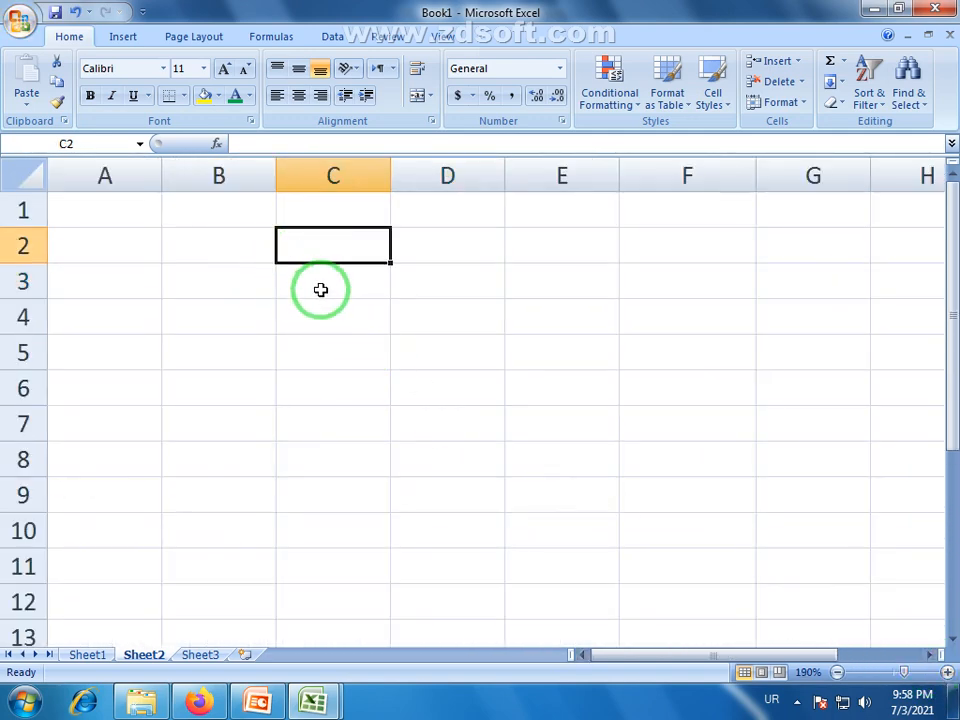
{"action": "type", "text": "95"}
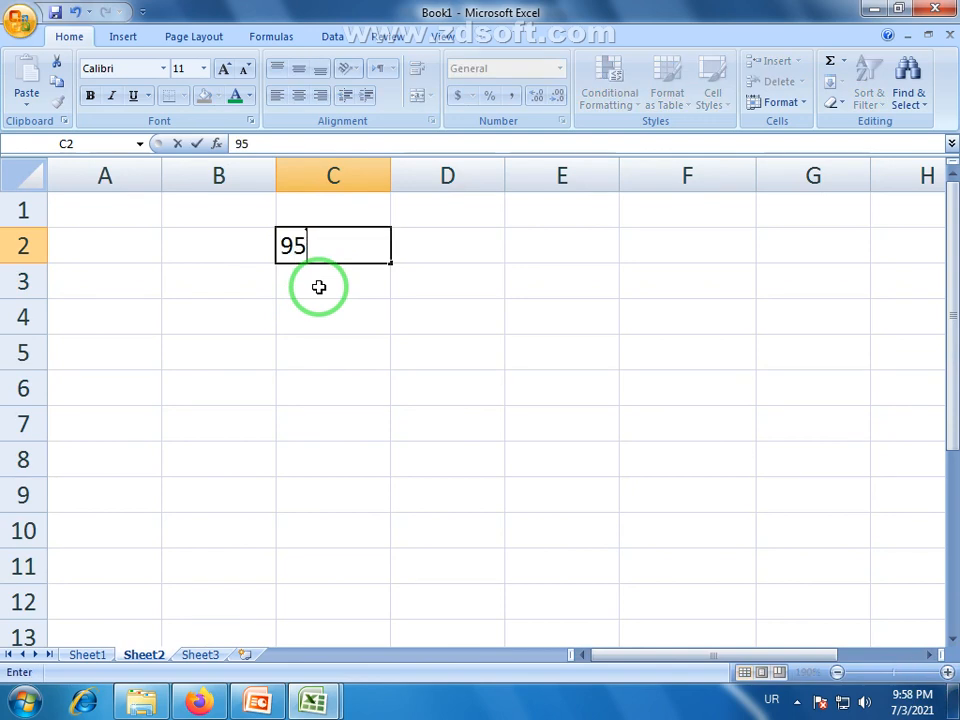
{"action": "type", "text": "1"}
{"action": "key", "text": "Return"}
{"action": "type", "text": "753"}
{"action": "key", "text": "Return"}
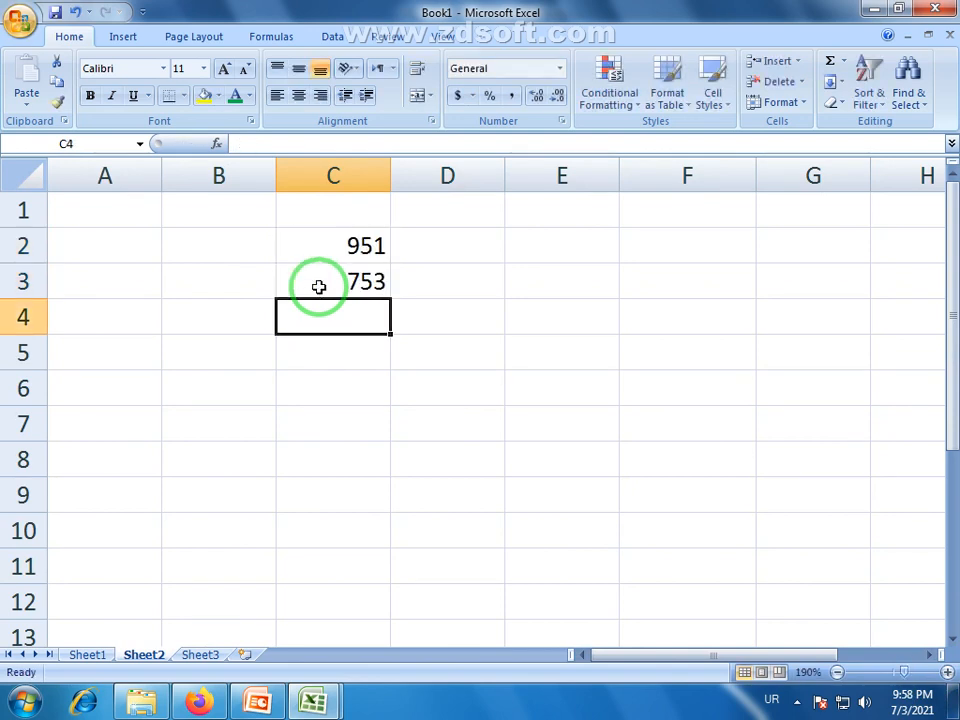
{"action": "type", "text": "852"}
{"action": "key", "text": "Return"}
{"action": "type", "text": "465"}
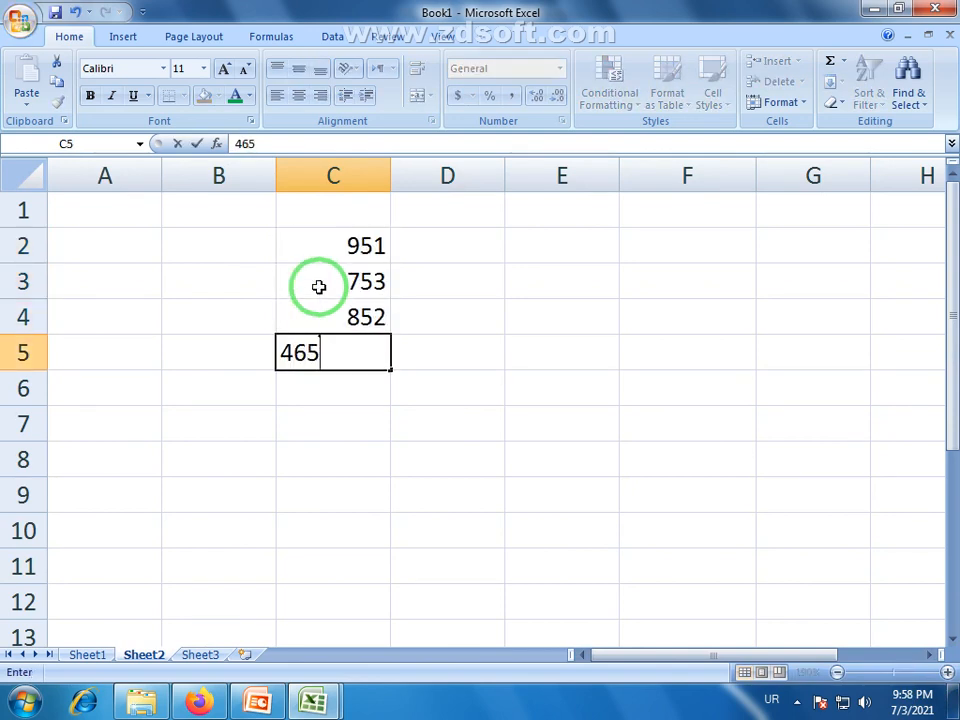
{"action": "key", "text": "Return"}
{"action": "type", "text": "9"}
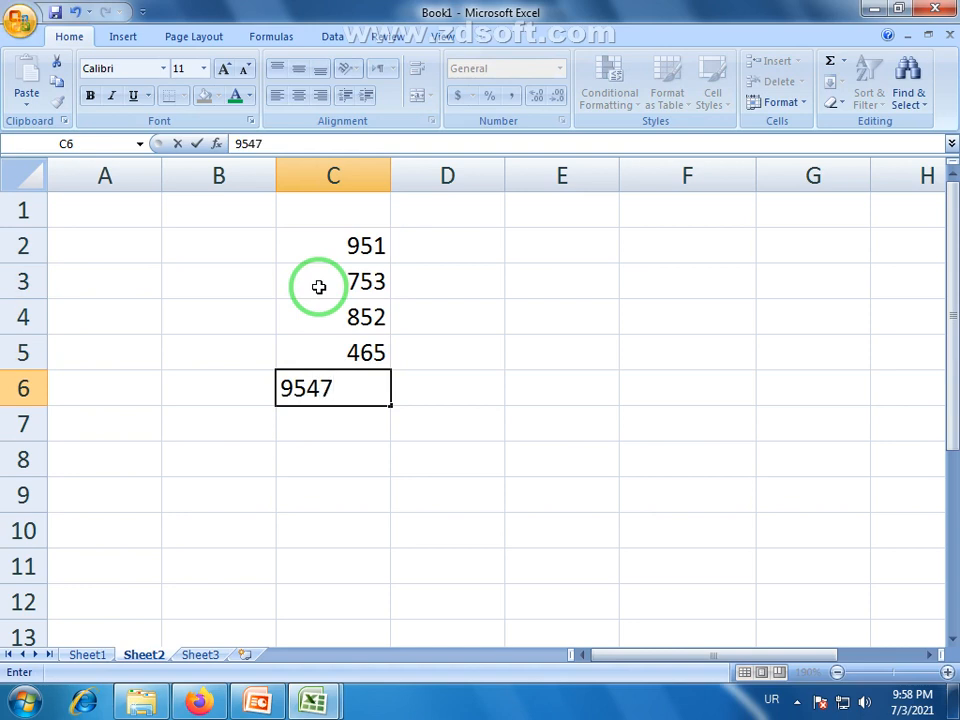
{"action": "type", "text": "54"}
{"action": "key", "text": "Return"}
{"action": "type", "text": "654"}
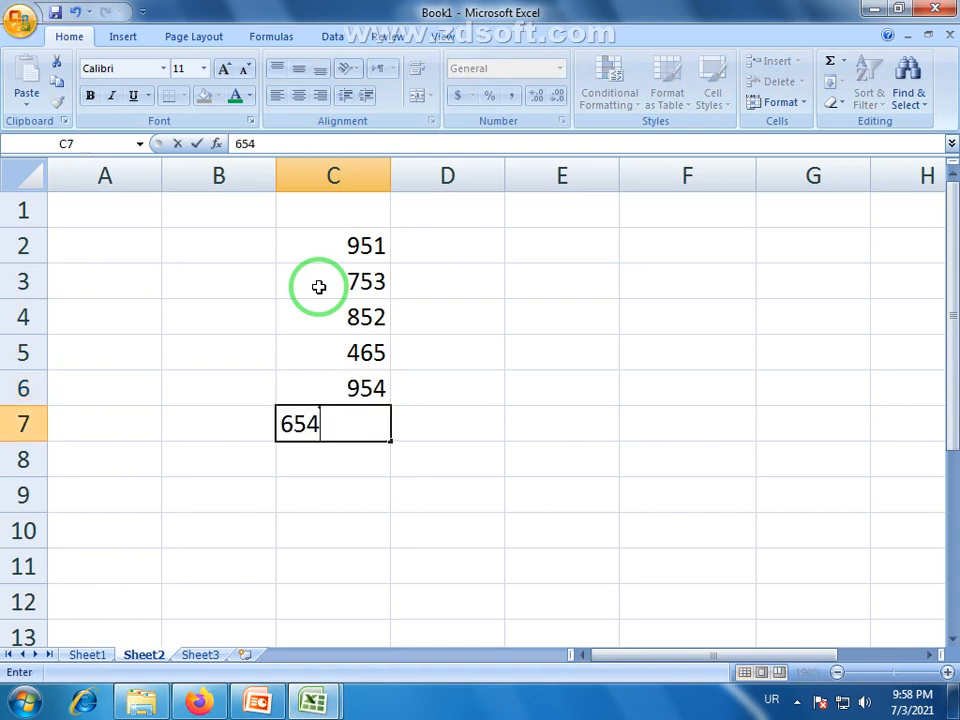
{"action": "key", "text": "Return"}
{"action": "type", "text": "256"}
{"action": "key", "text": "Return"}
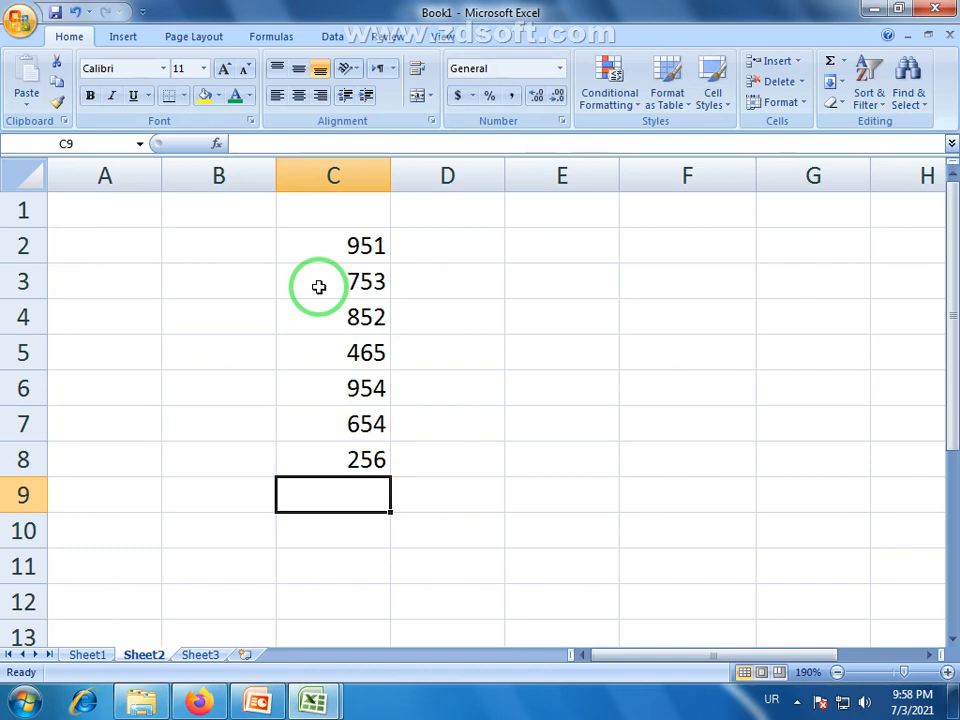
{"action": "left_click_drag", "start_coordinate": [351, 244], "coordinate": [366, 457]}
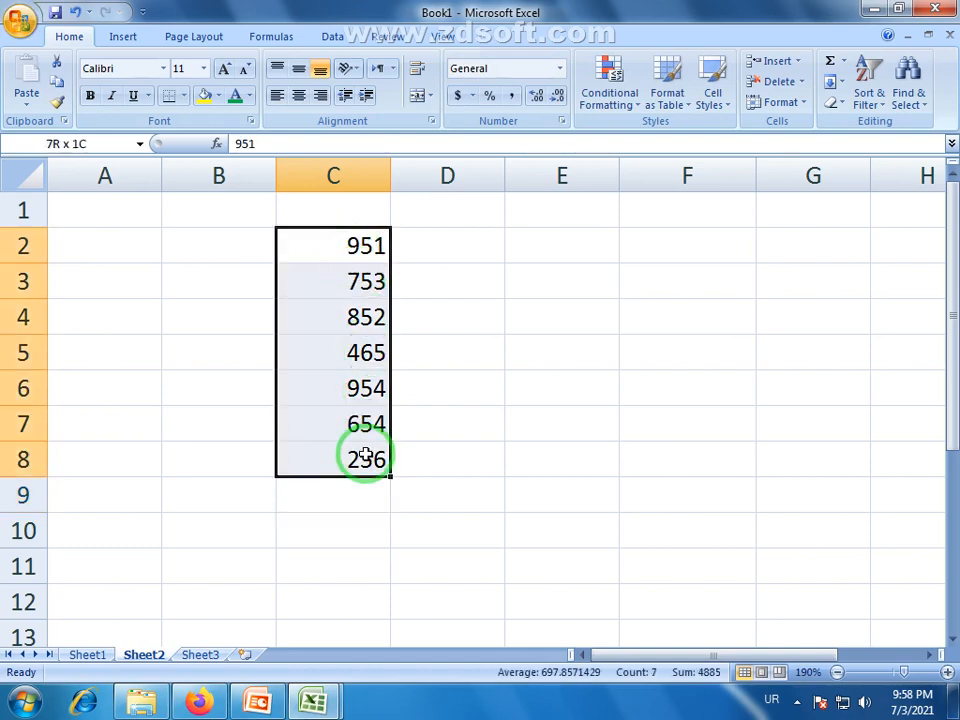
{"action": "left_click_drag", "start_coordinate": [349, 242], "coordinate": [345, 466]}
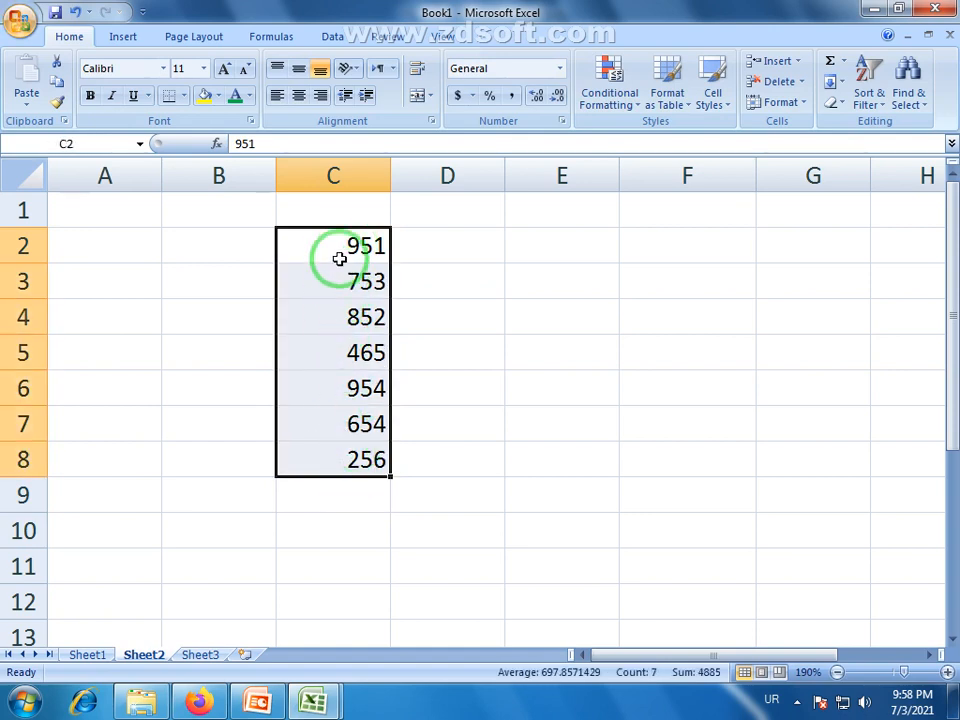
{"action": "left_click_drag", "start_coordinate": [336, 246], "coordinate": [342, 462]}
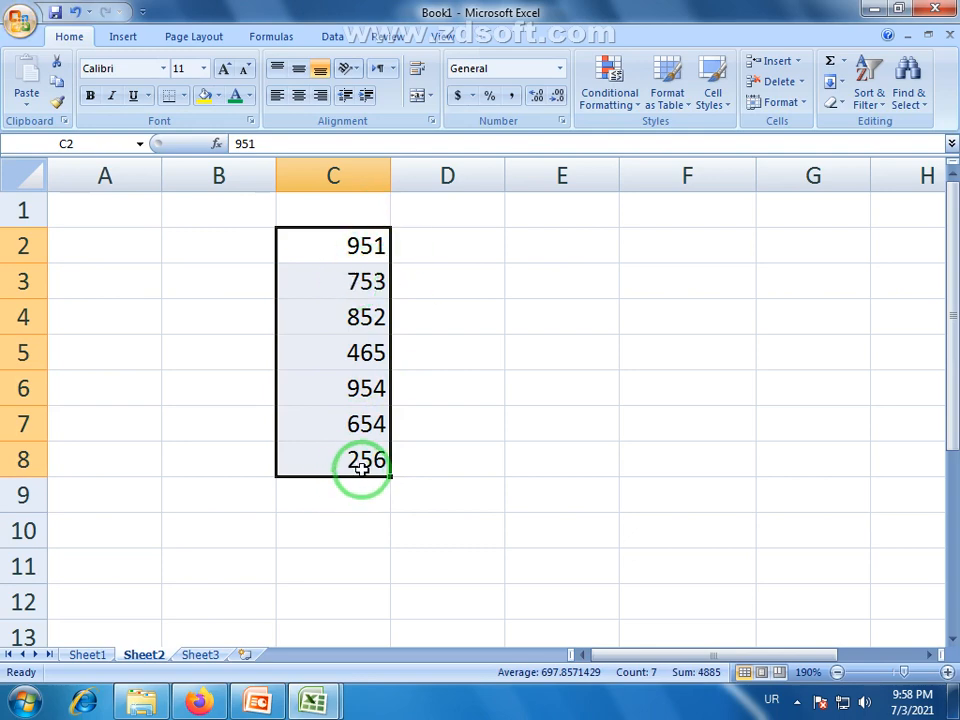
{"action": "left_click", "coordinate": [321, 459]}
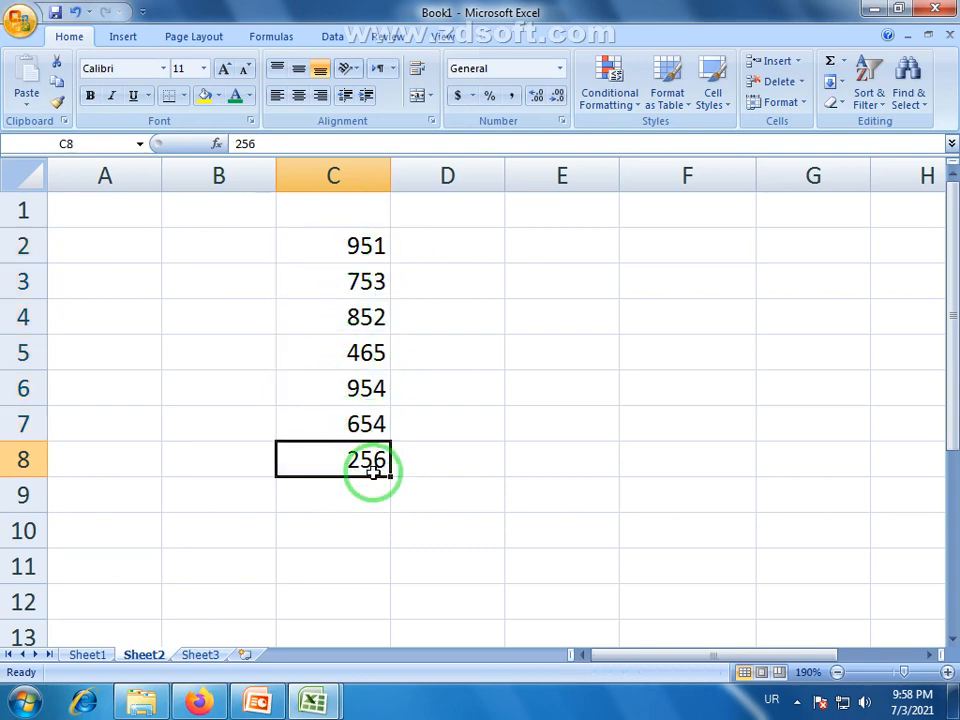
{"action": "left_click", "coordinate": [328, 248]}
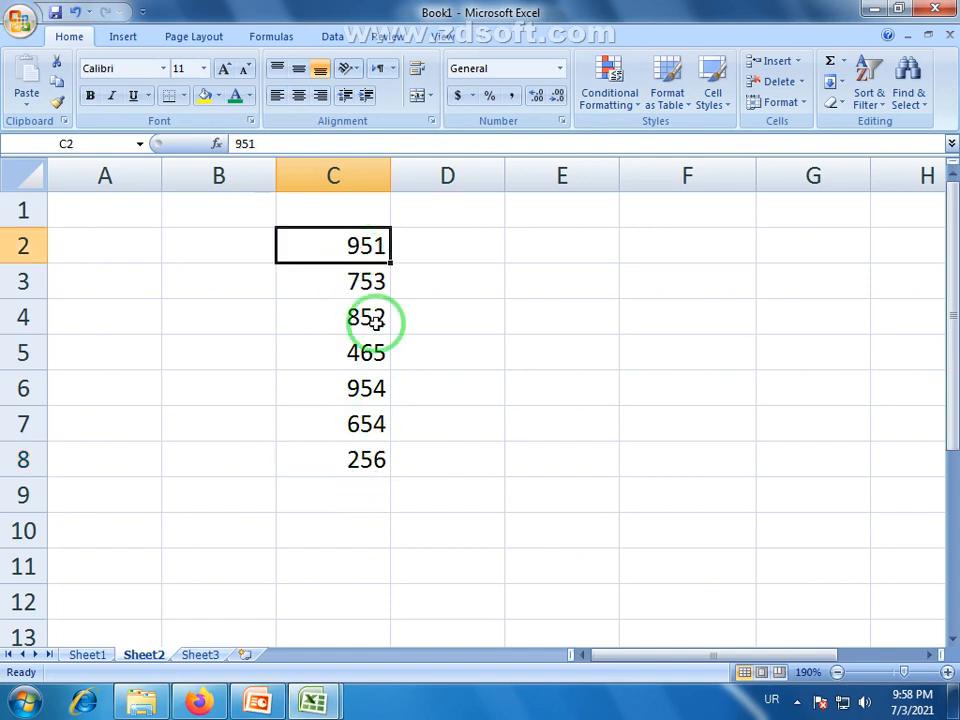
{"action": "left_click", "coordinate": [370, 460]}
{"action": "left_click", "coordinate": [349, 390]}
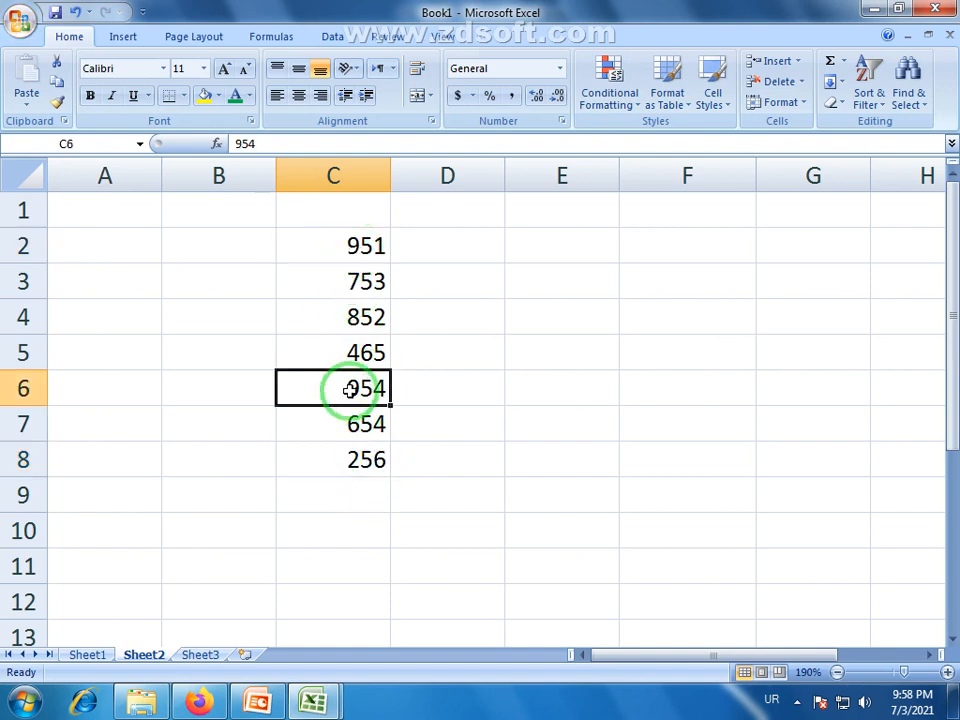
- Center the numbers in C2:C8 horizontally in their cells
{"action": "left_click_drag", "start_coordinate": [341, 251], "coordinate": [340, 462]}
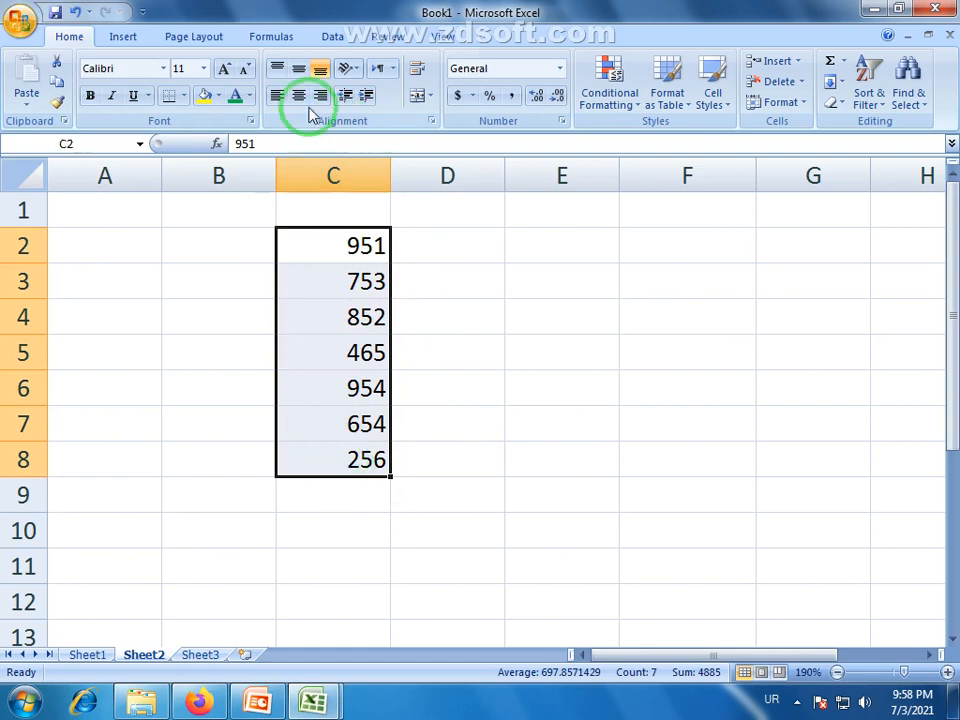
{"action": "left_click", "coordinate": [277, 95]}
{"action": "left_click", "coordinate": [299, 97]}
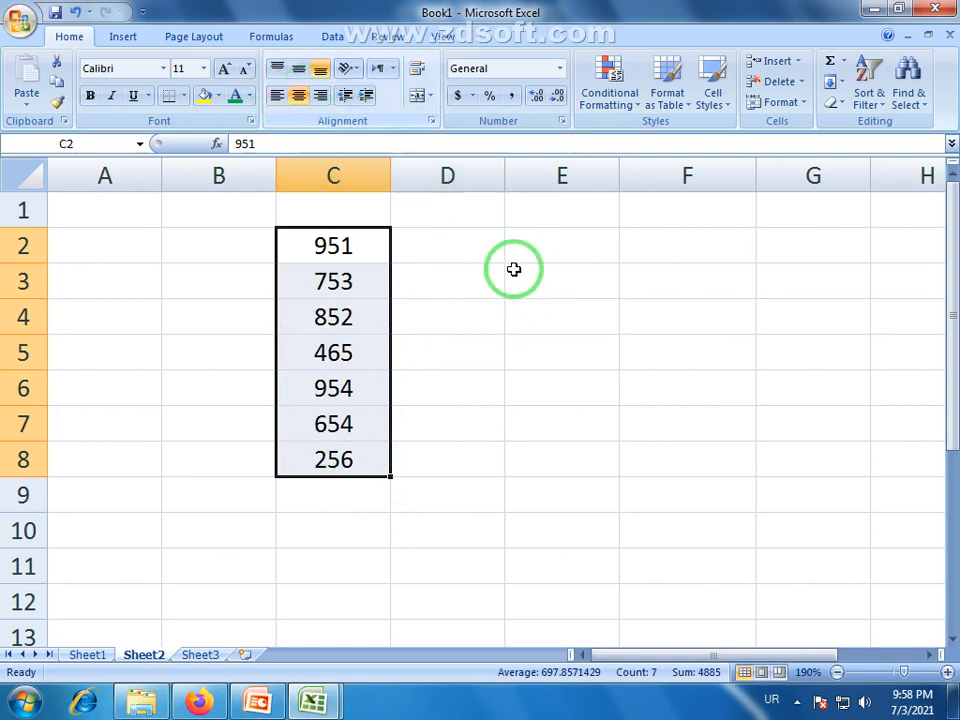
{"action": "left_click", "coordinate": [431, 278]}
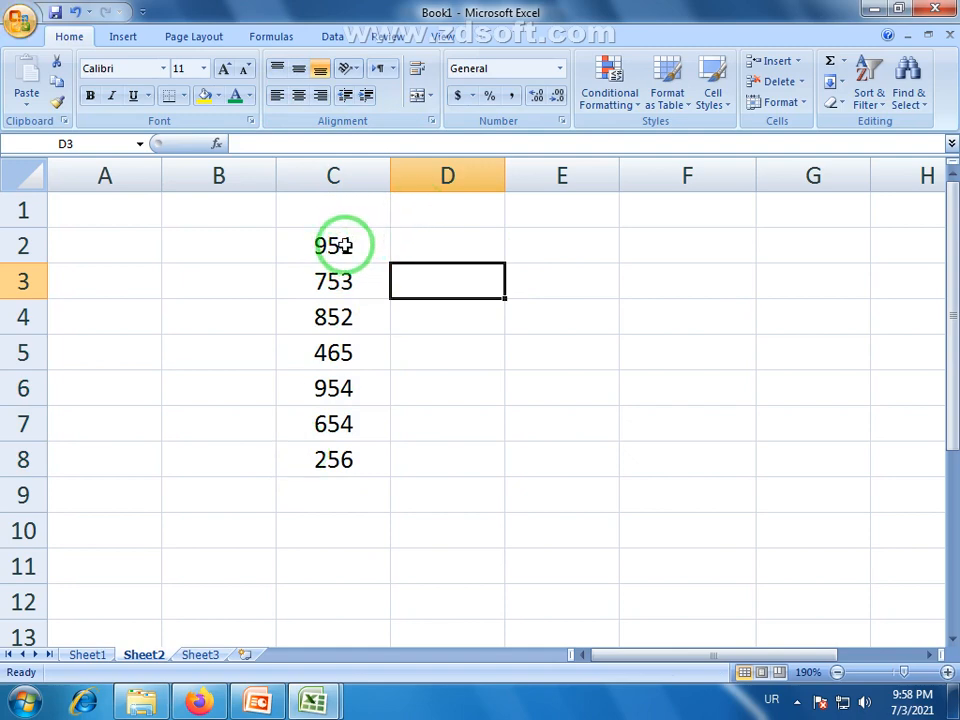
{"action": "left_click_drag", "start_coordinate": [343, 245], "coordinate": [360, 463]}
{"action": "left_click", "coordinate": [549, 304]}
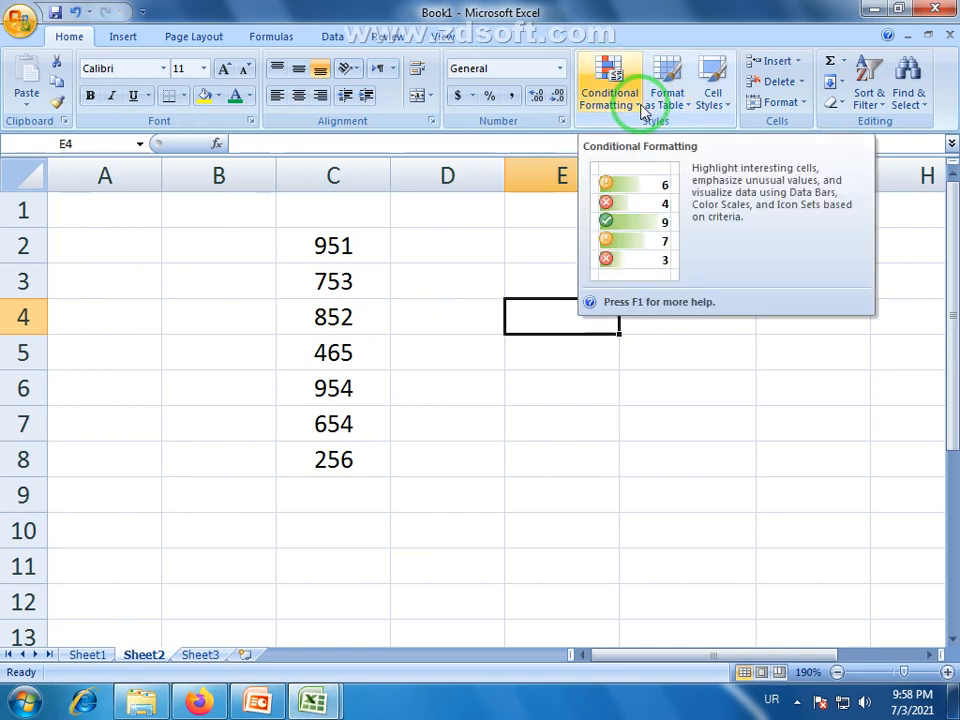
{"action": "left_click_drag", "start_coordinate": [349, 244], "coordinate": [349, 450]}
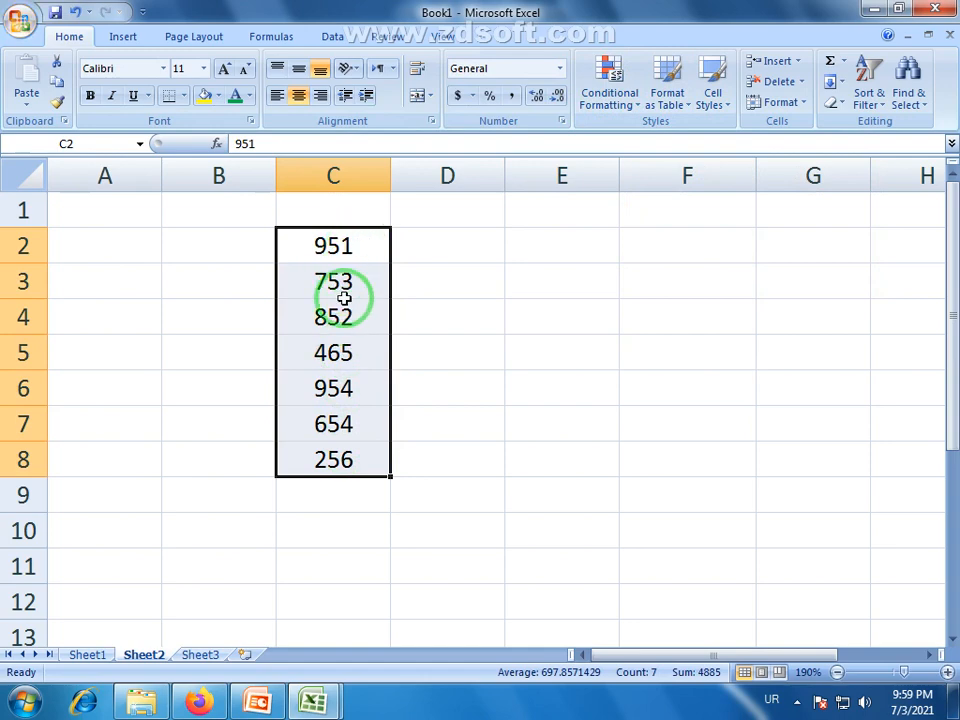
{"action": "left_click_drag", "start_coordinate": [380, 256], "coordinate": [375, 447]}
{"action": "left_click", "coordinate": [414, 489]}
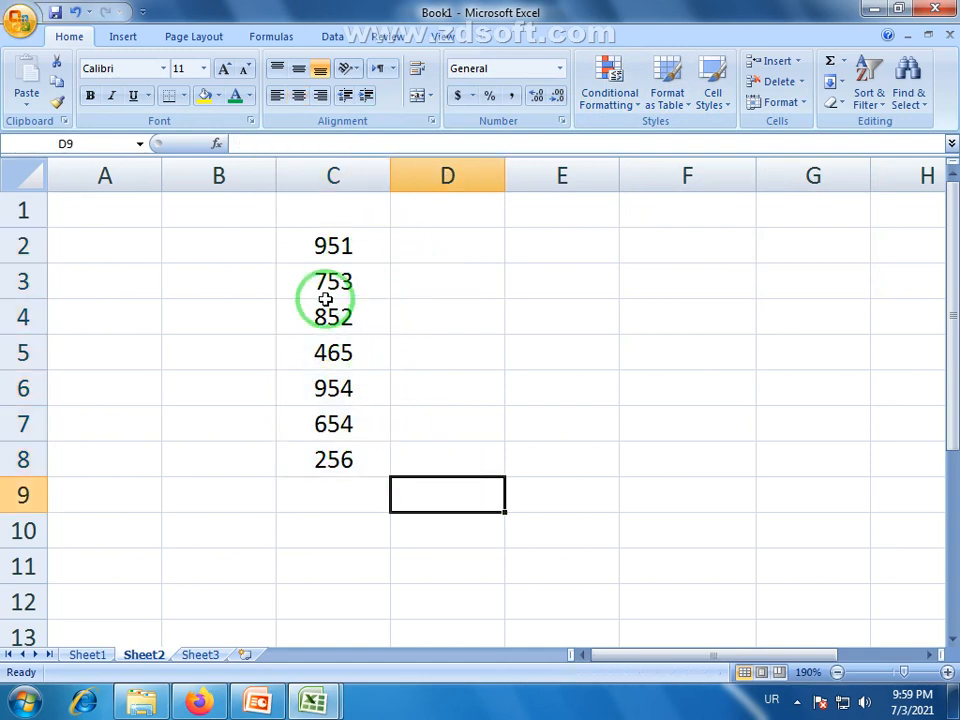
{"action": "left_click", "coordinate": [330, 242]}
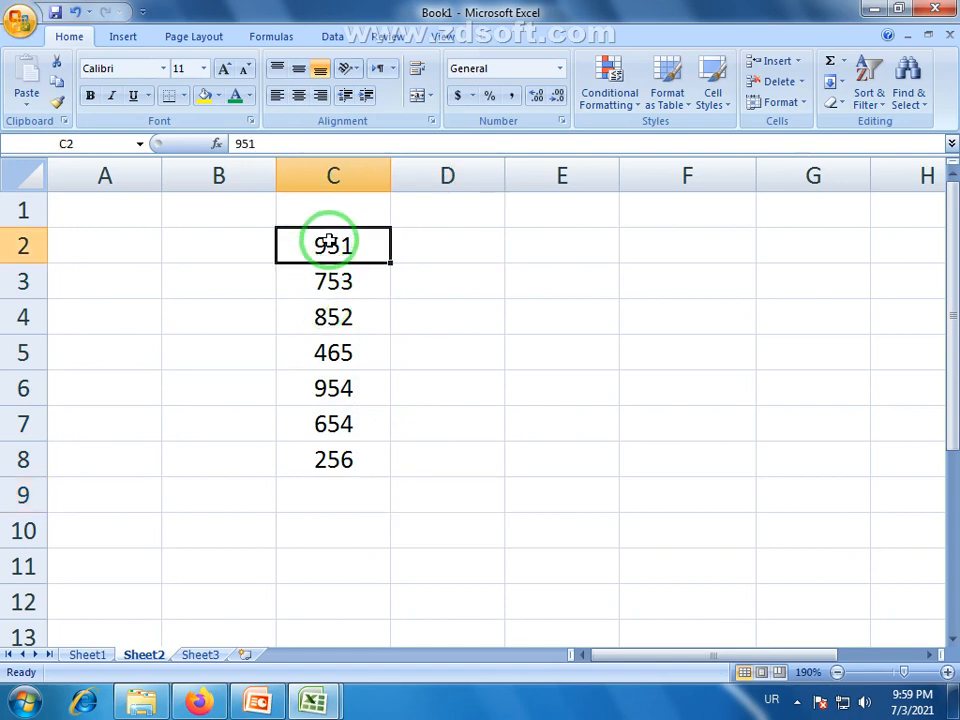
{"action": "left_click_drag", "start_coordinate": [329, 241], "coordinate": [355, 456]}
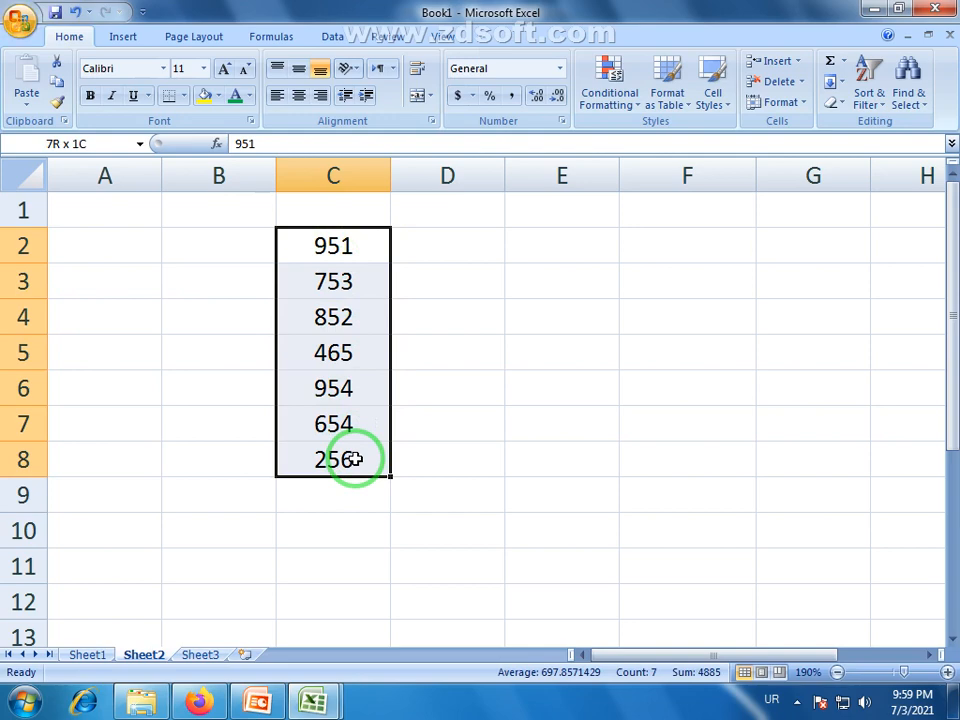
{"action": "left_click", "coordinate": [343, 506]}
{"action": "left_click_drag", "start_coordinate": [343, 251], "coordinate": [358, 468]}
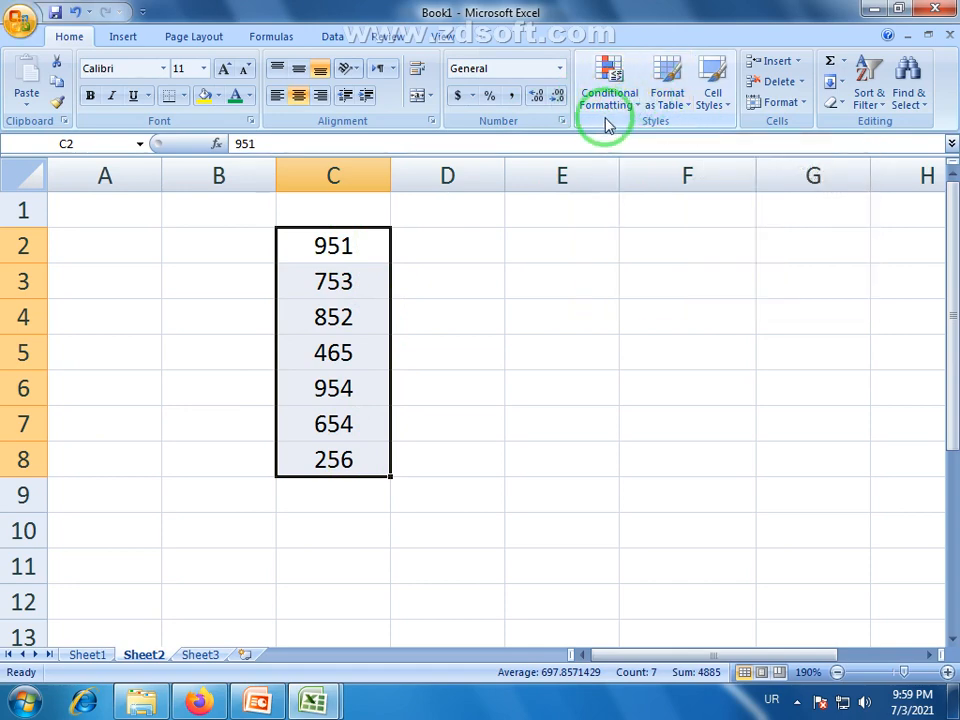
{"action": "left_click", "coordinate": [432, 272]}
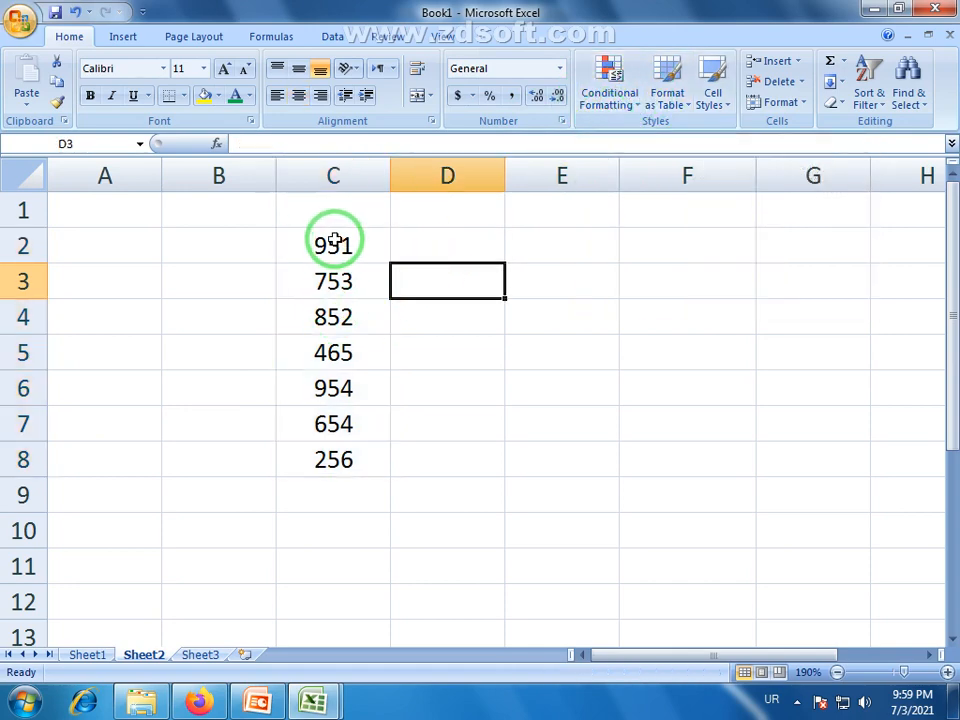
- Select the numbers in C2:C8 and review the conditional formatting rule categories, from highlight rules to icon sets
{"action": "left_click_drag", "start_coordinate": [333, 245], "coordinate": [342, 472]}
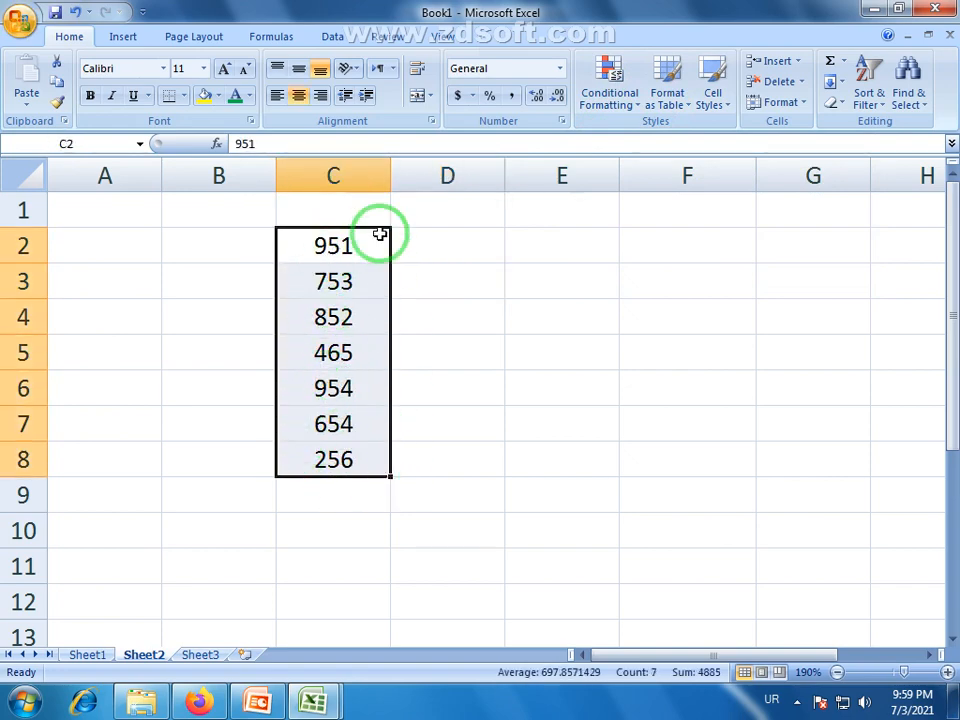
{"action": "left_click", "coordinate": [638, 110]}
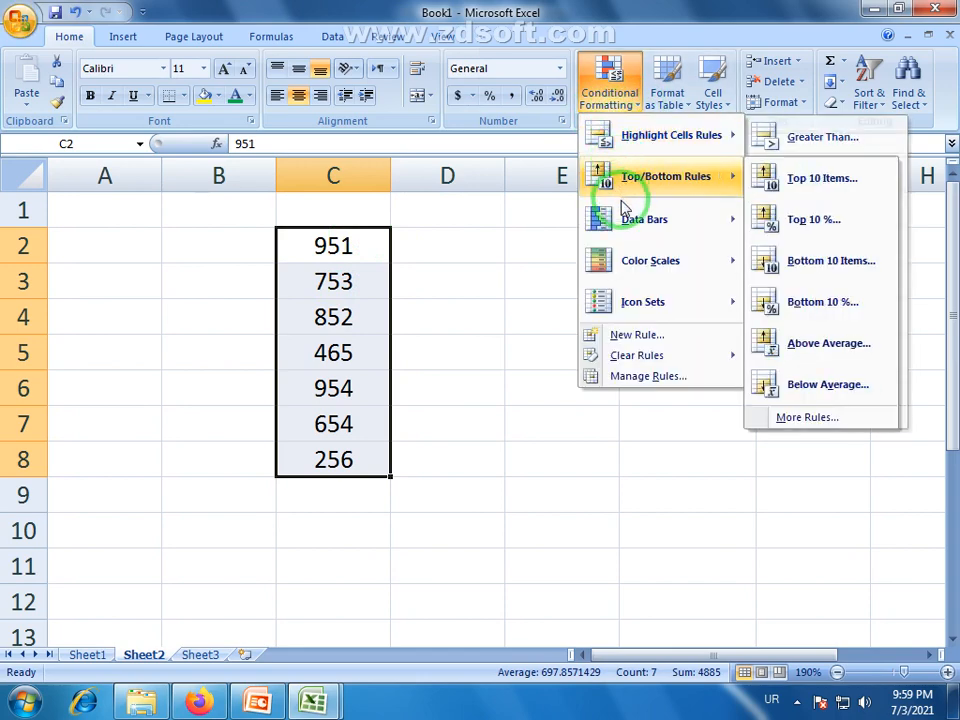
{"action": "mouse_move", "coordinate": [600, 126]}
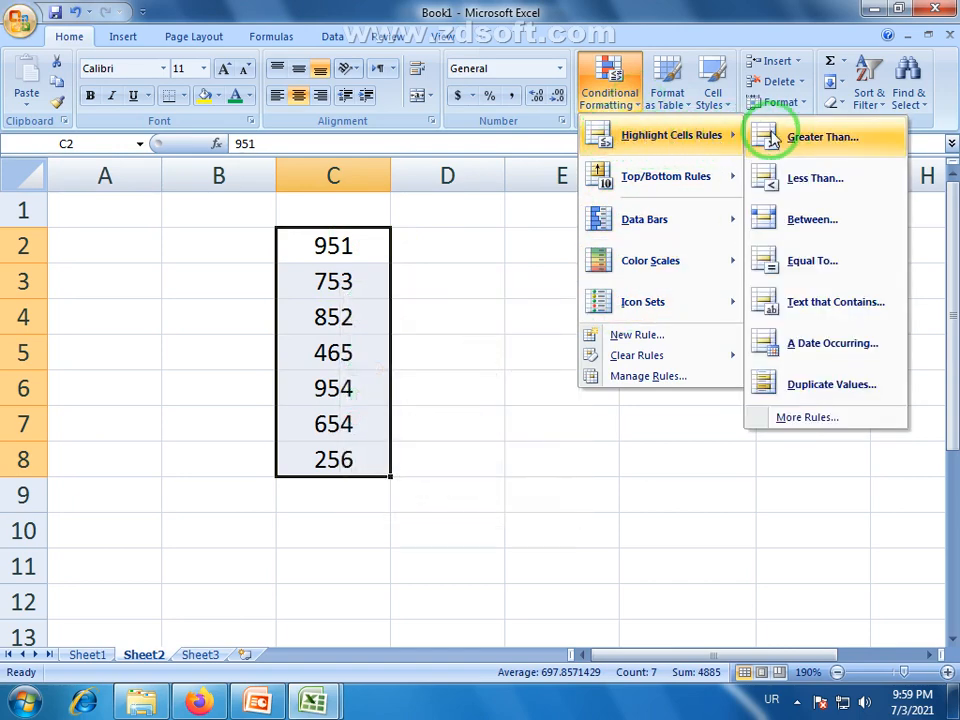
{"action": "mouse_move", "coordinate": [697, 178]}
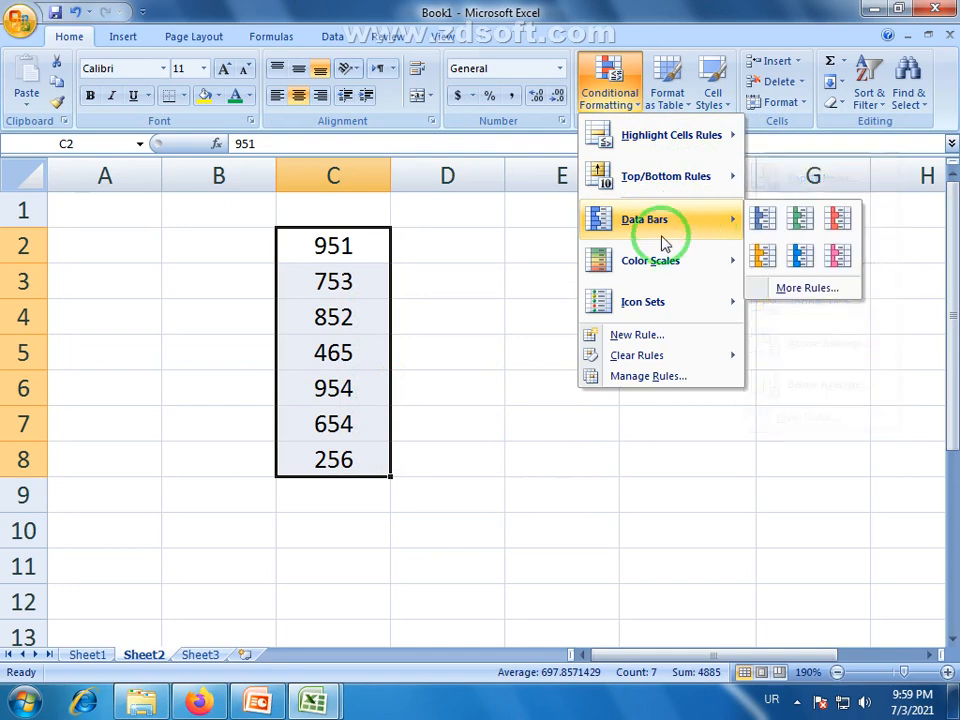
{"action": "mouse_move", "coordinate": [637, 148]}
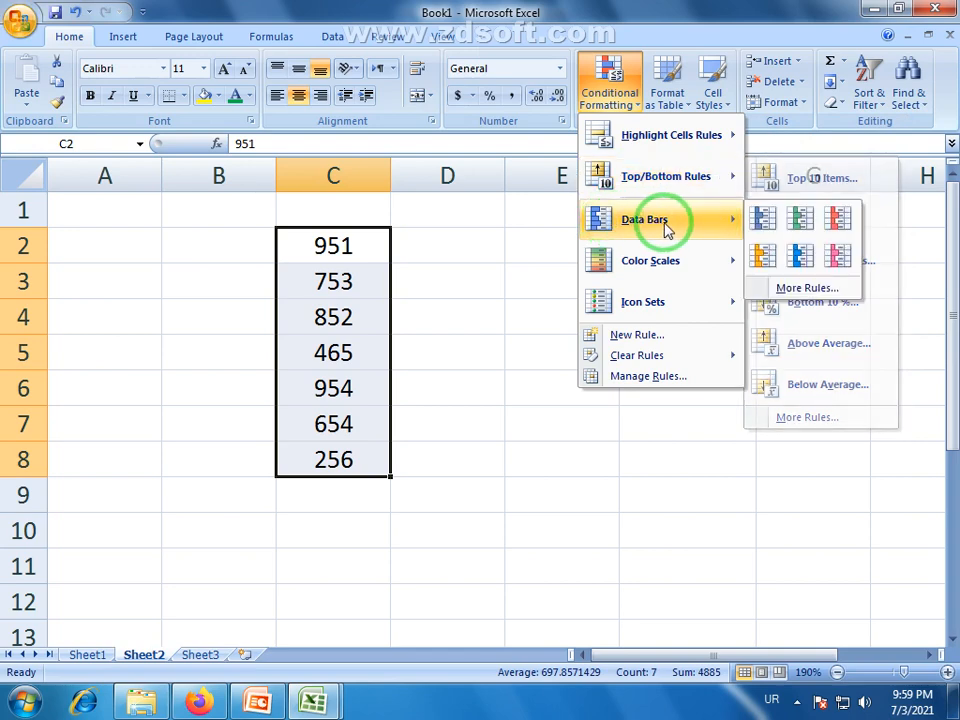
{"action": "mouse_move", "coordinate": [670, 282]}
{"action": "mouse_move", "coordinate": [586, 313]}
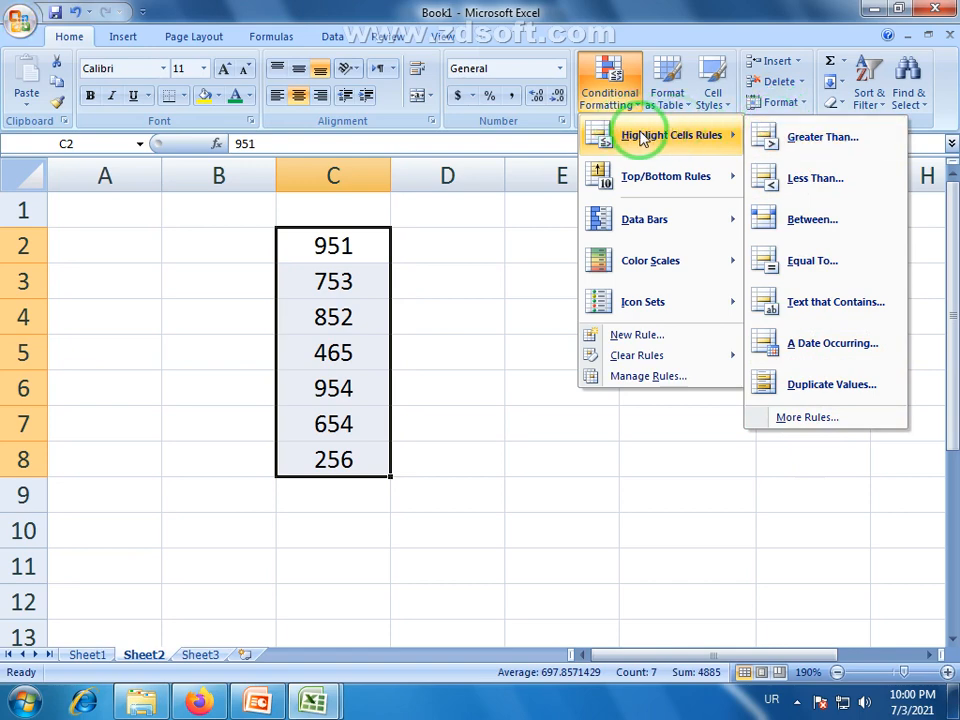
- Preview a Greater Than highlight rule on C2:C8 with the thresholds 300, 800 and 900
{"action": "left_click", "coordinate": [815, 142]}
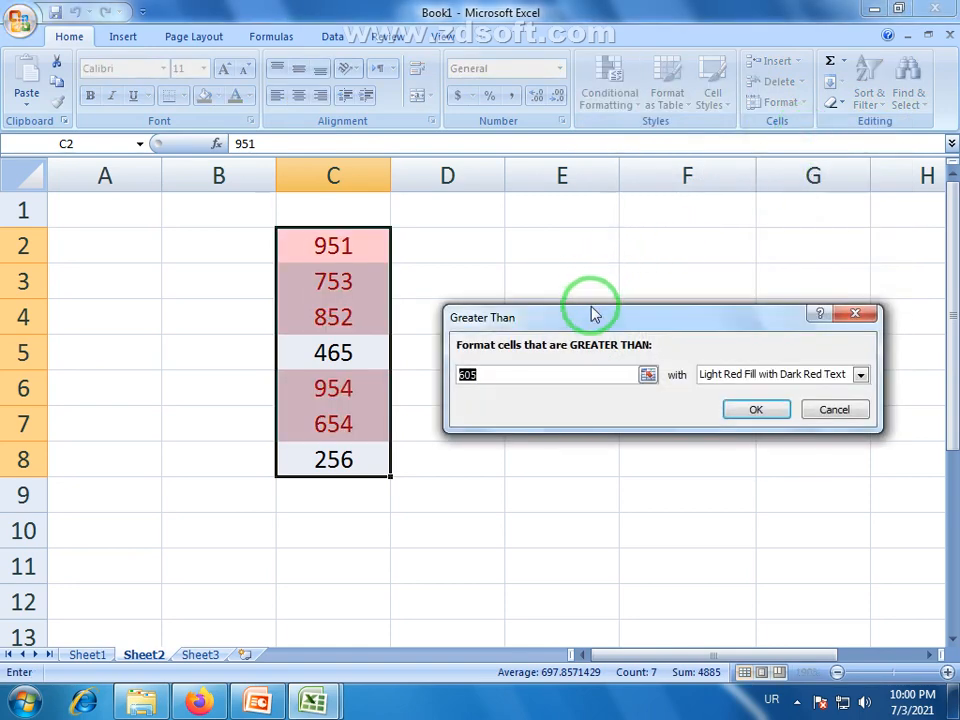
{"action": "left_click_drag", "start_coordinate": [591, 317], "coordinate": [563, 231]}
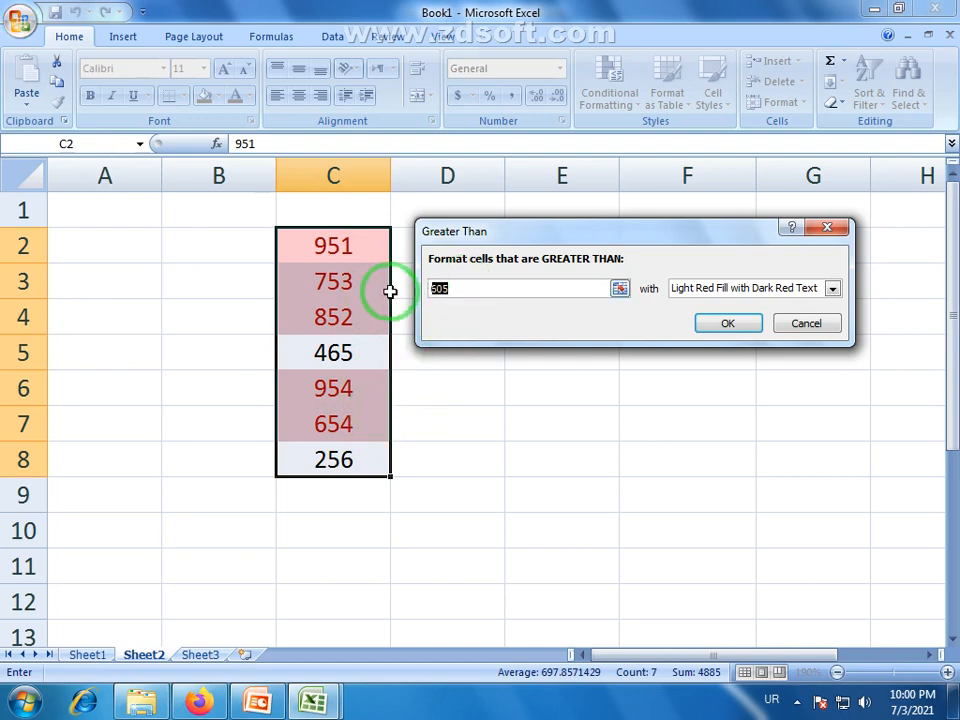
{"action": "type", "text": "300"}
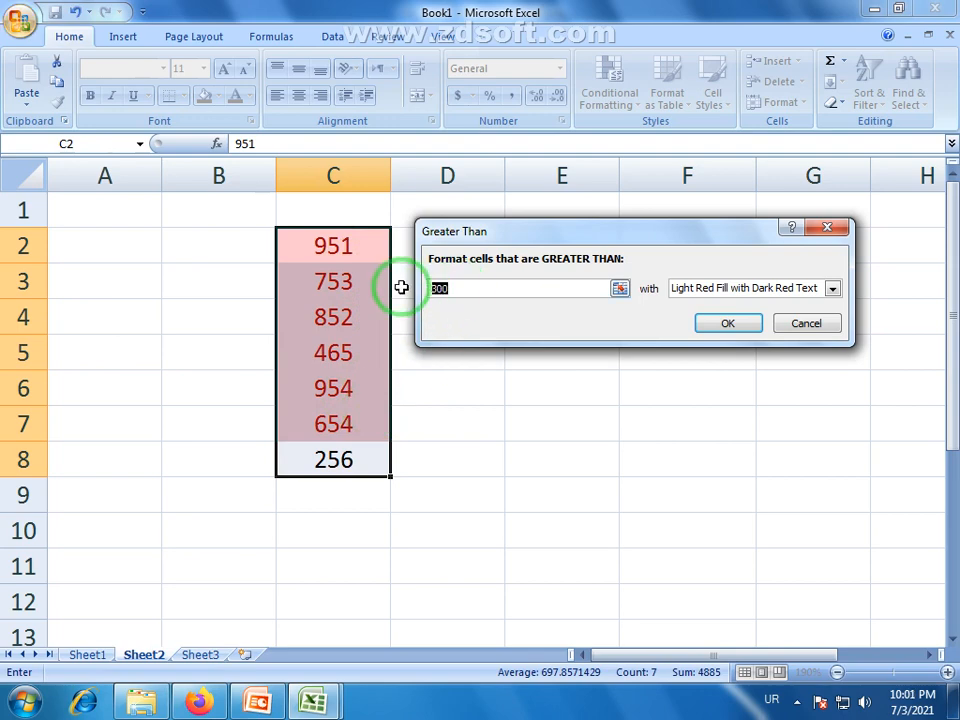
{"action": "type", "text": "800"}
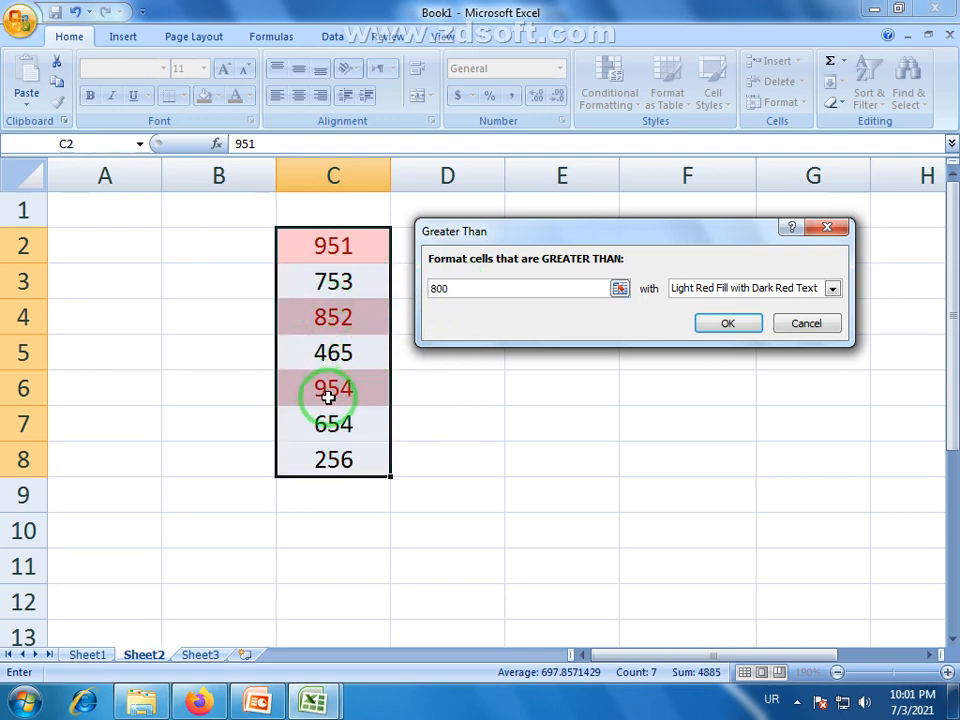
{"action": "type", "text": "900"}
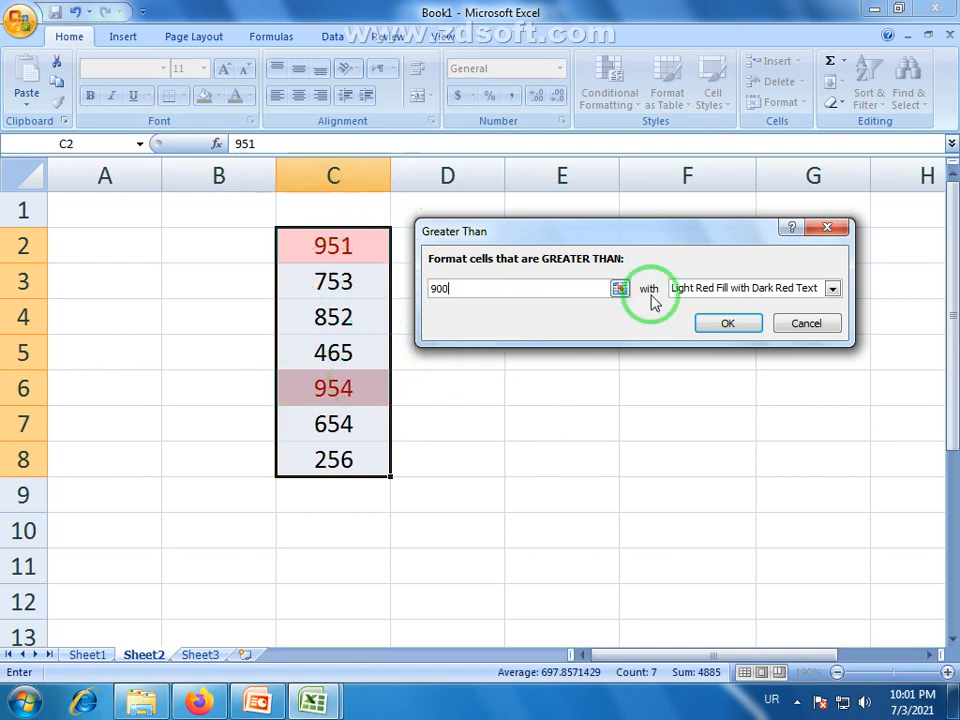
- Review the highlight formats offered for the Greater Than rule, including the custom format settings, and cancel the rule
{"action": "left_click", "coordinate": [832, 289]}
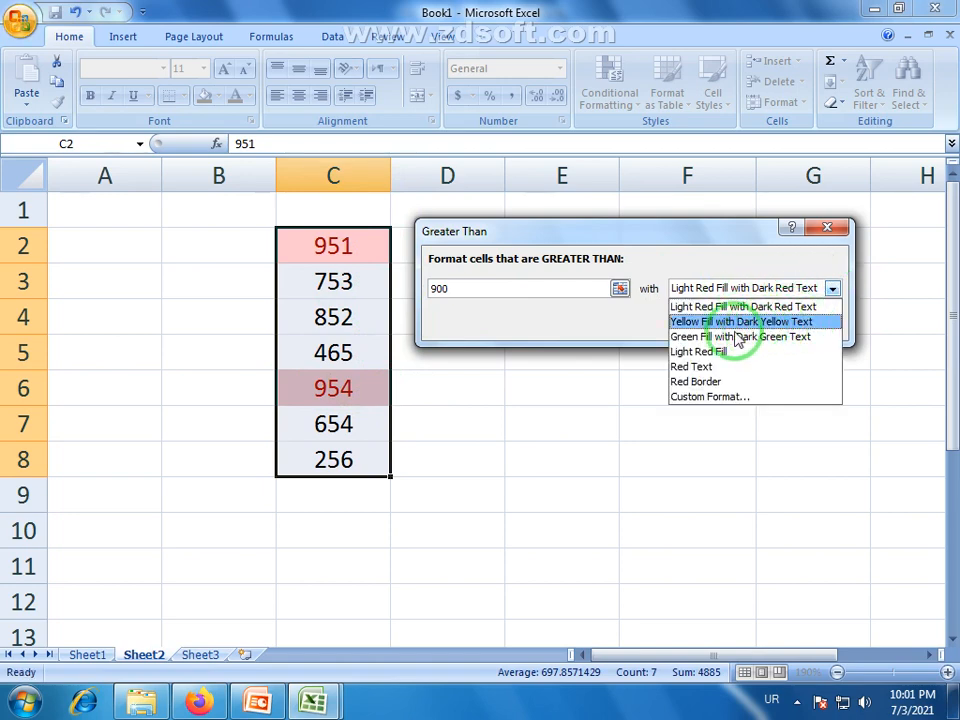
{"action": "left_click", "coordinate": [707, 398]}
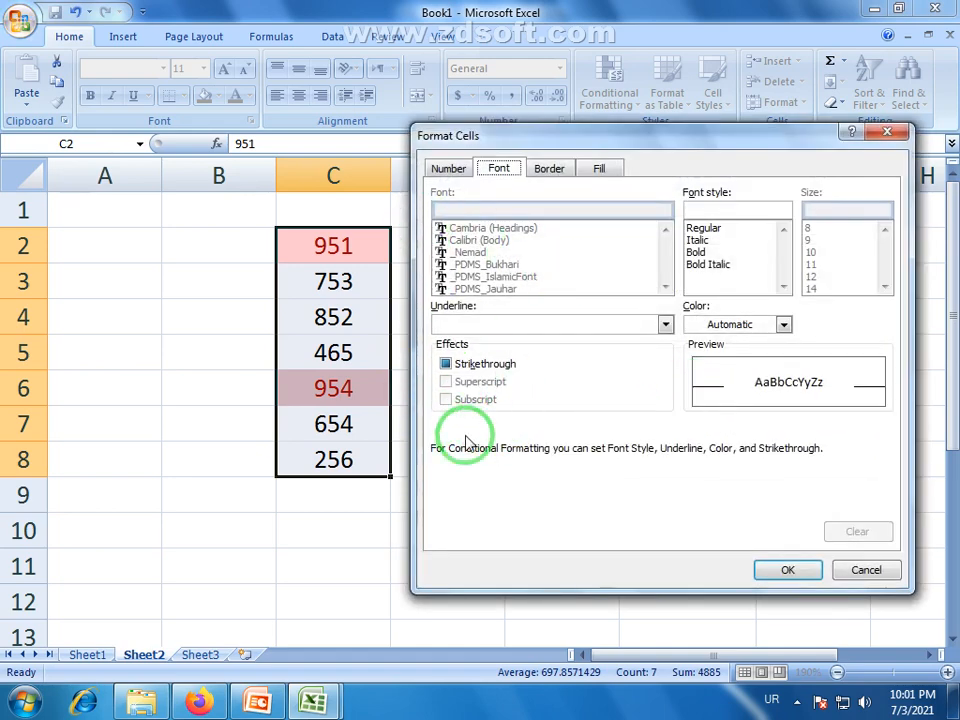
{"action": "left_click", "coordinate": [877, 578]}
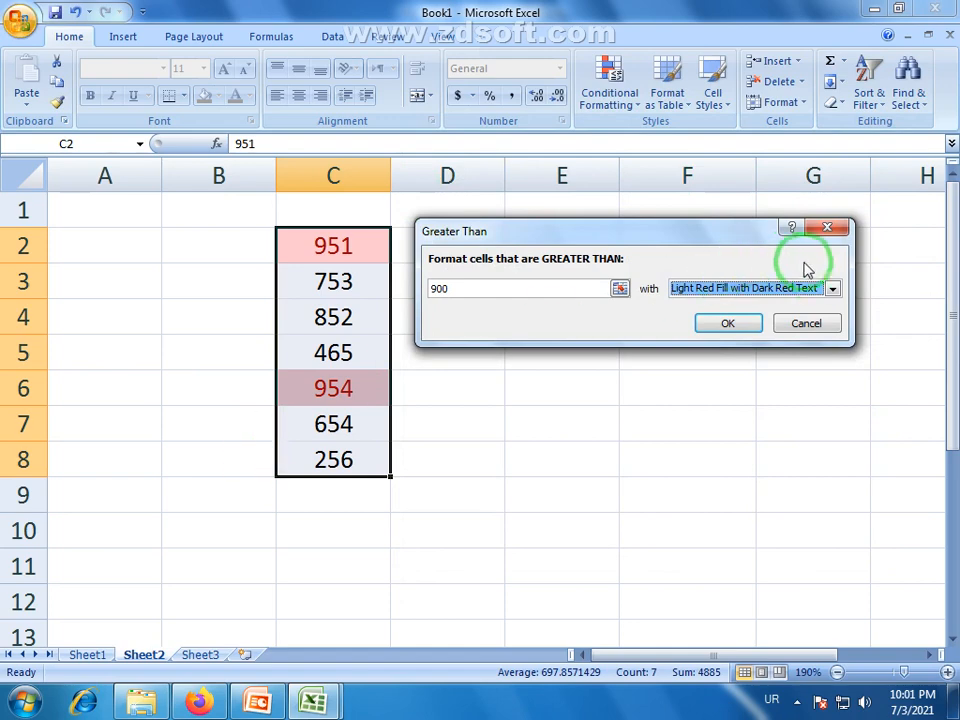
{"action": "left_click", "coordinate": [834, 290]}
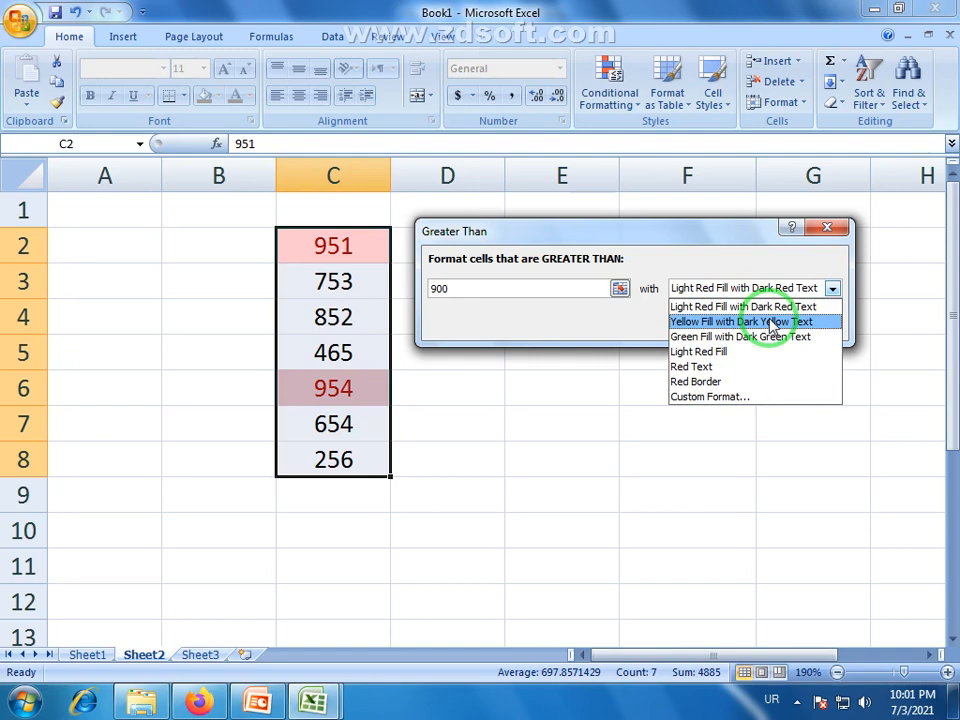
{"action": "left_click", "coordinate": [822, 238]}
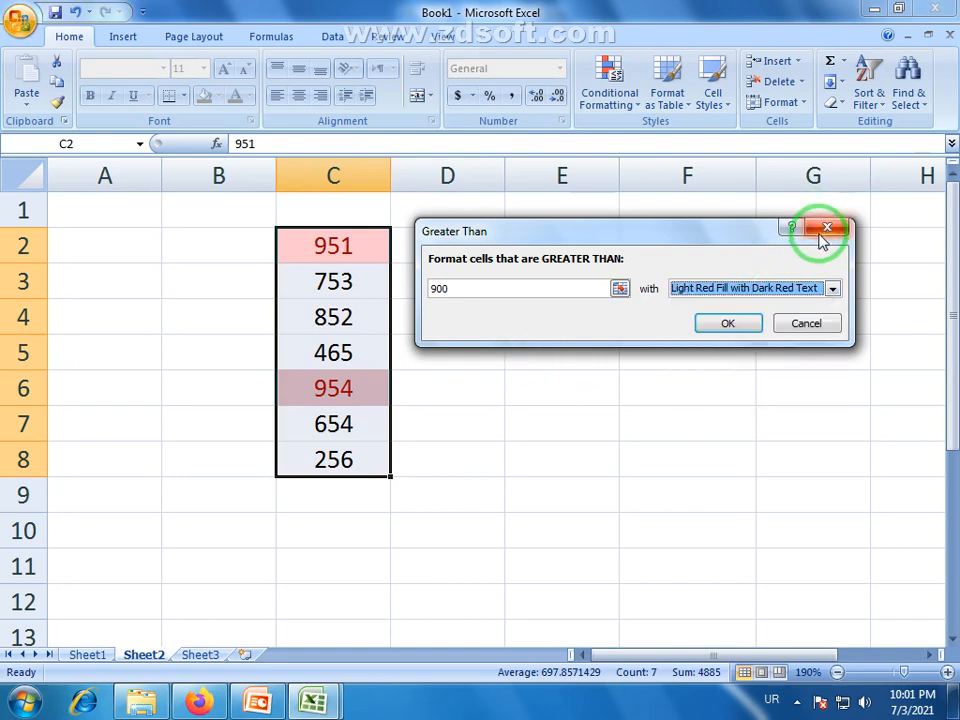
{"action": "left_click", "coordinate": [806, 324]}
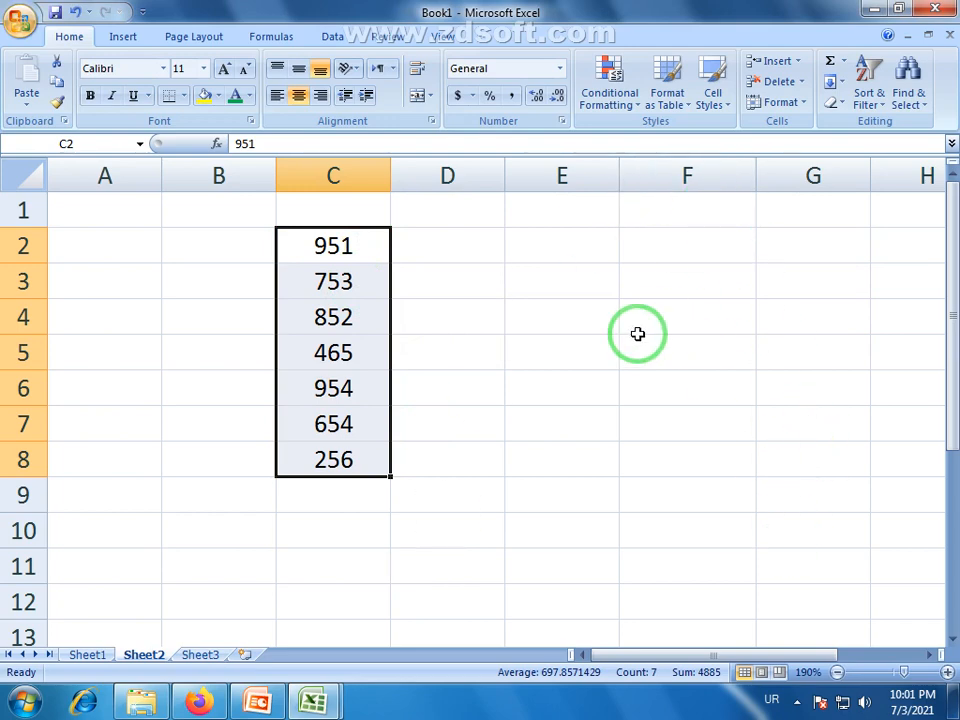
- Preview a Less Than highlight rule on C2:C8 with a threshold of 500 and cancel it
{"action": "left_click", "coordinate": [525, 348]}
{"action": "left_click_drag", "start_coordinate": [320, 242], "coordinate": [345, 460]}
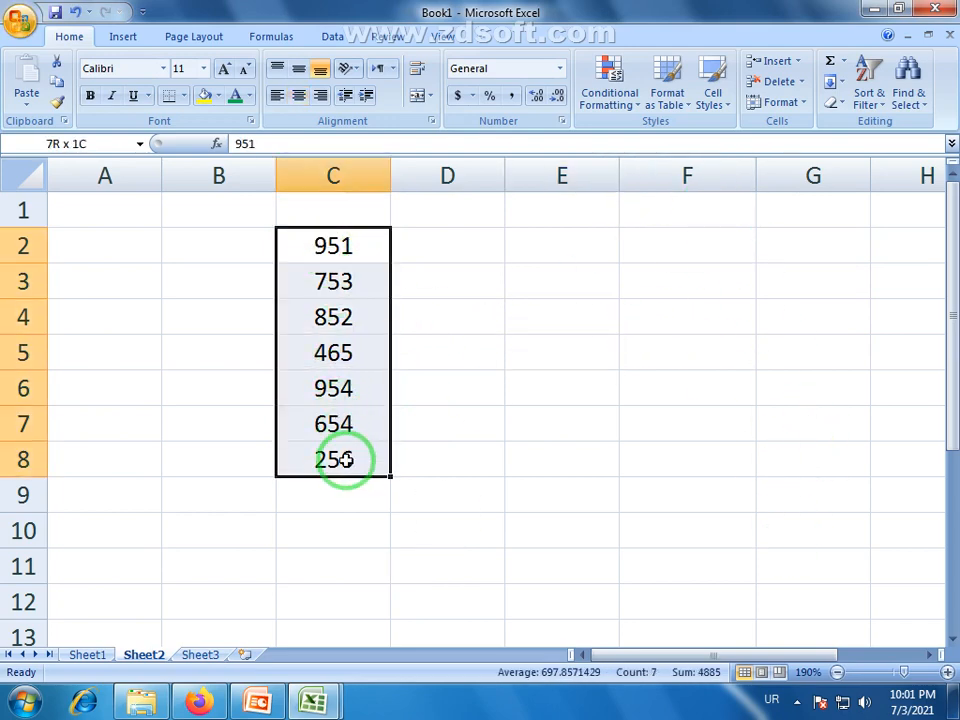
{"action": "left_click", "coordinate": [615, 97]}
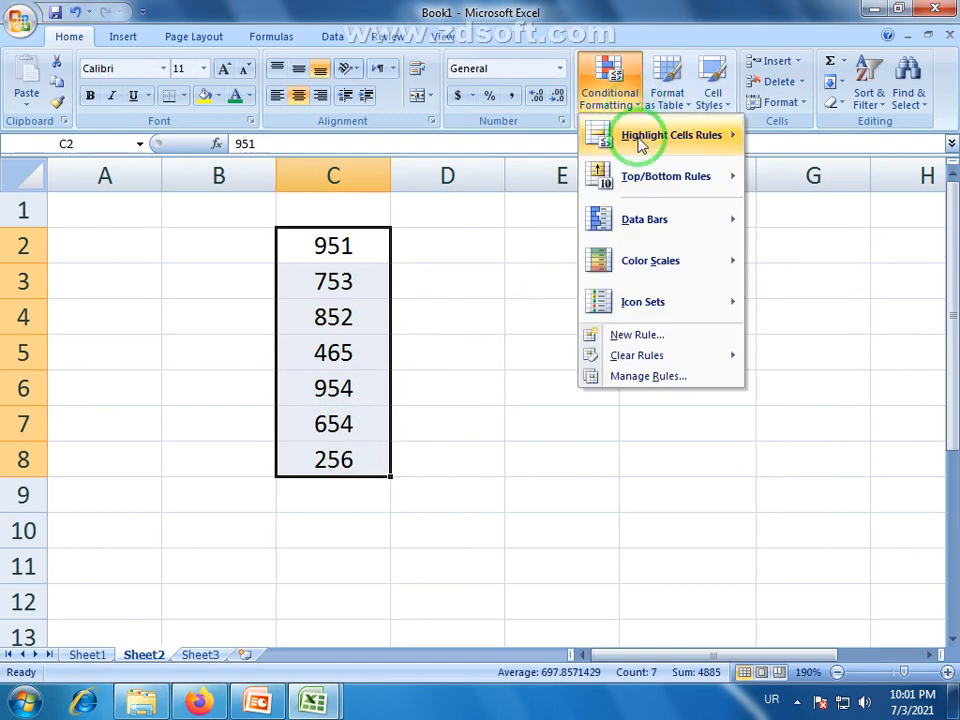
{"action": "mouse_move", "coordinate": [709, 142]}
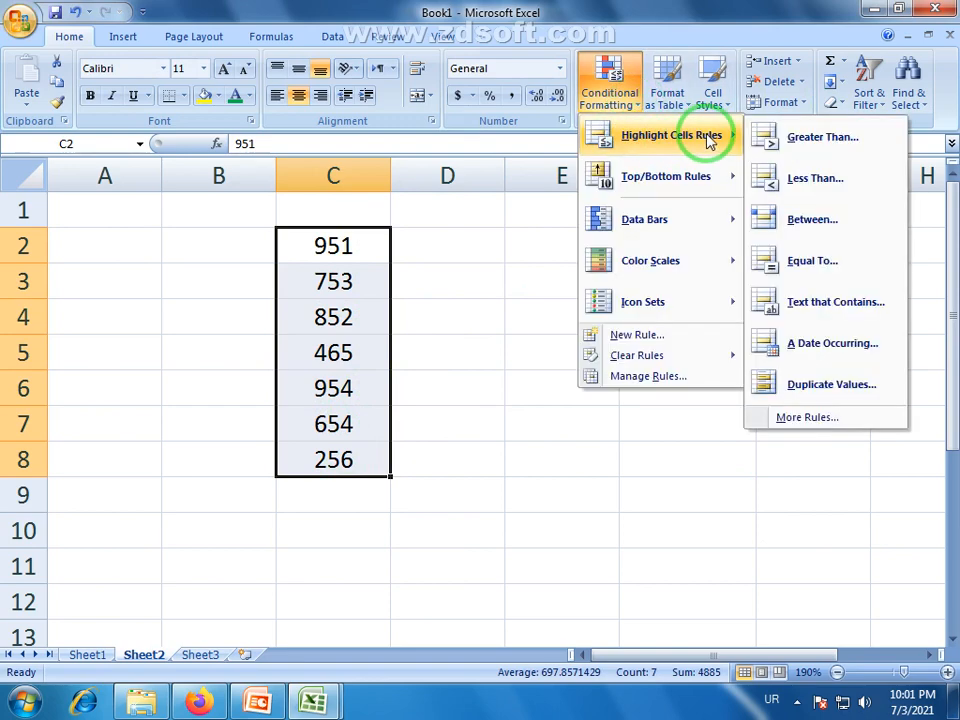
{"action": "left_click", "coordinate": [822, 190]}
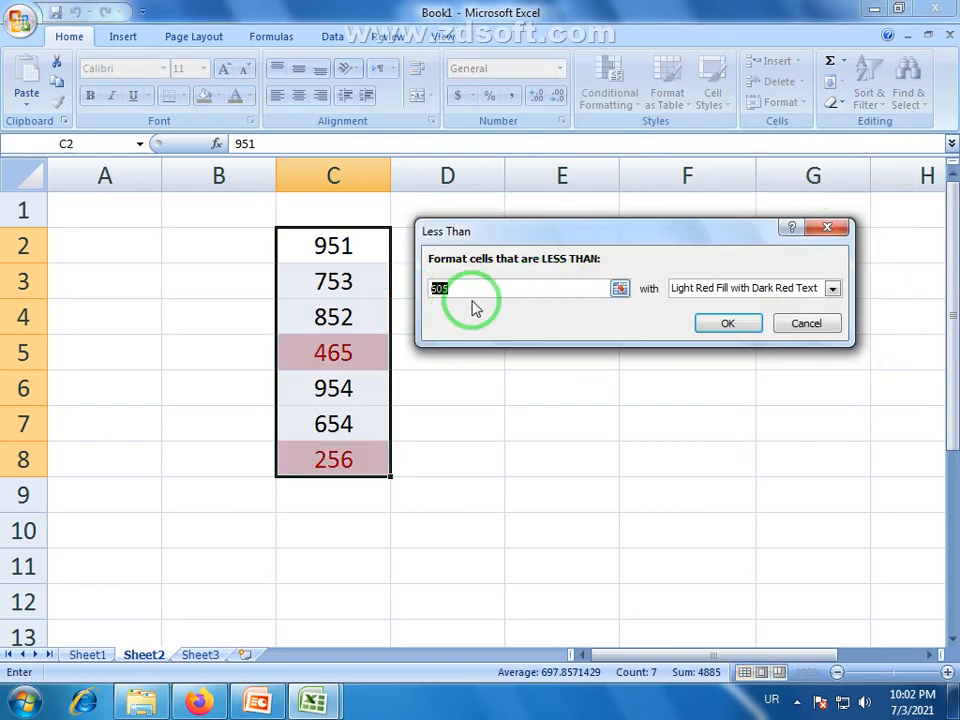
{"action": "left_click_drag", "start_coordinate": [455, 291], "coordinate": [389, 291]}
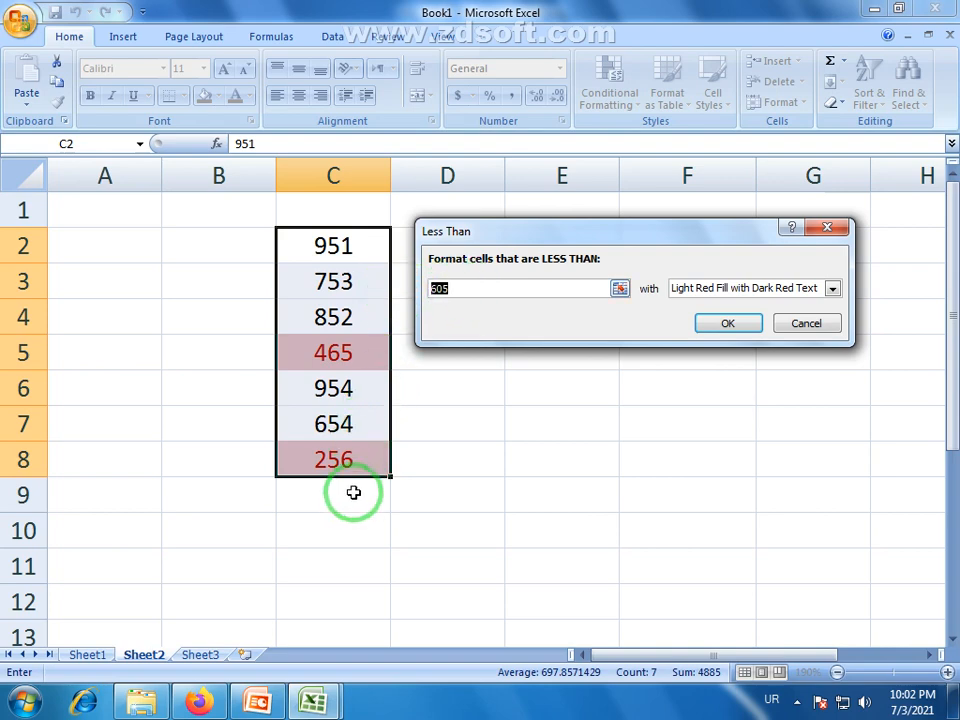
{"action": "left_click_drag", "start_coordinate": [464, 287], "coordinate": [411, 291]}
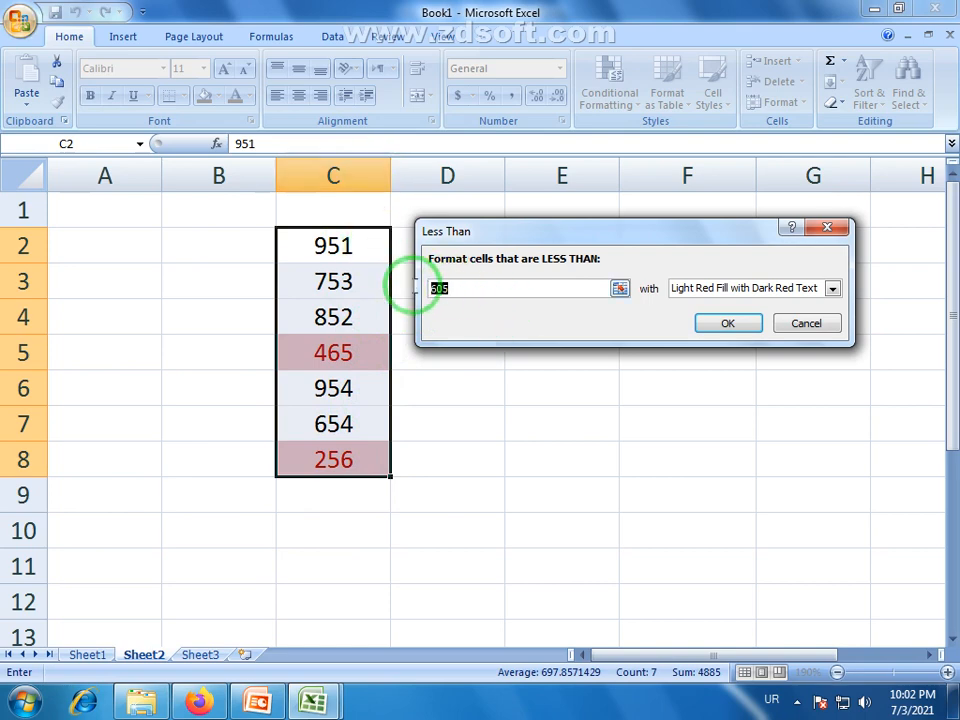
{"action": "type", "text": "500"}
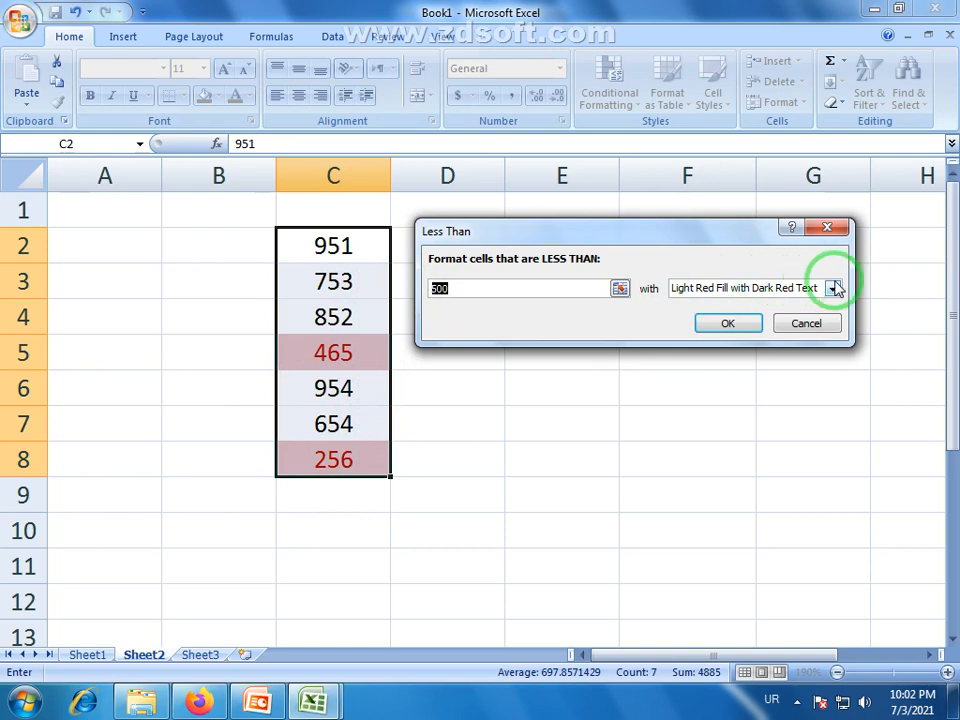
{"action": "left_click", "coordinate": [808, 325]}
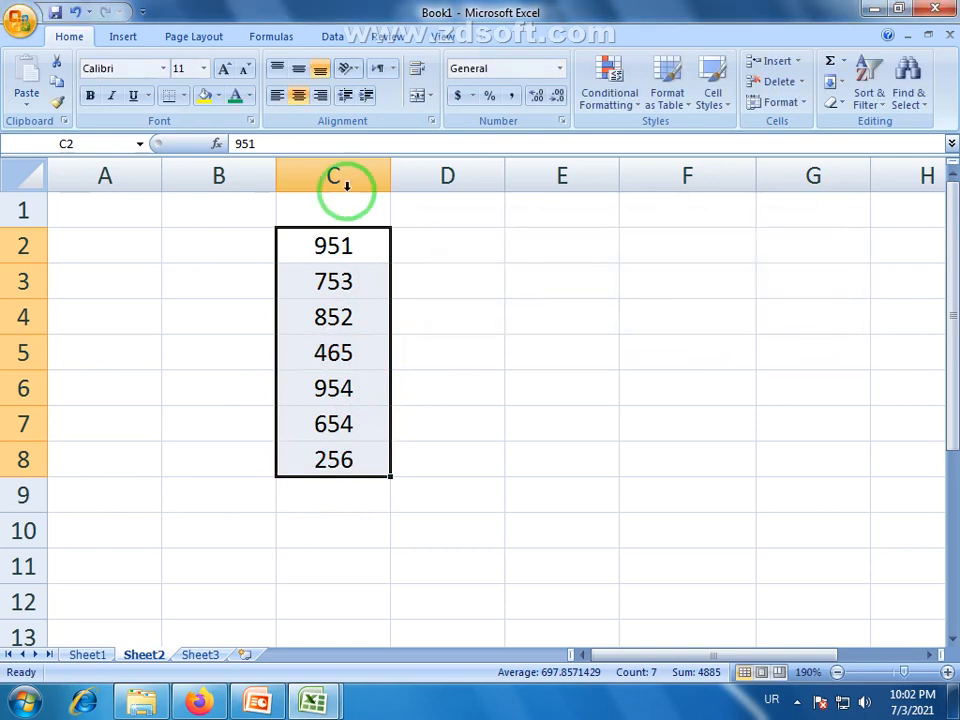
- Preview a Between highlight rule on C2:C8 for the ranges 500 to 600 and 500 to 800, and cancel it
{"action": "left_click", "coordinate": [638, 108]}
{"action": "mouse_move", "coordinate": [658, 143]}
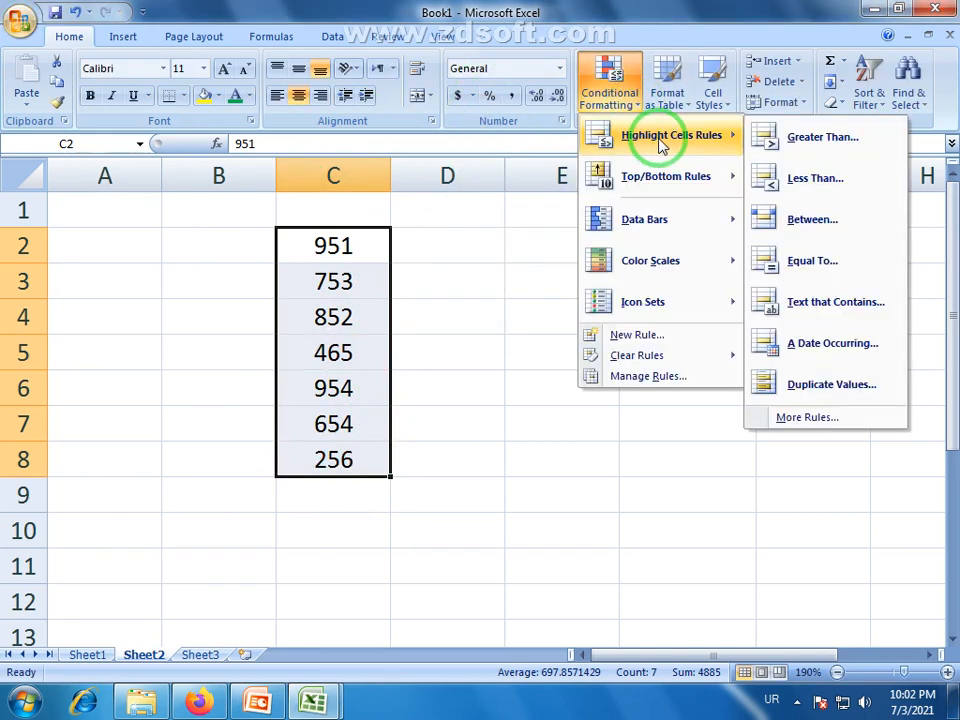
{"action": "left_click", "coordinate": [825, 230]}
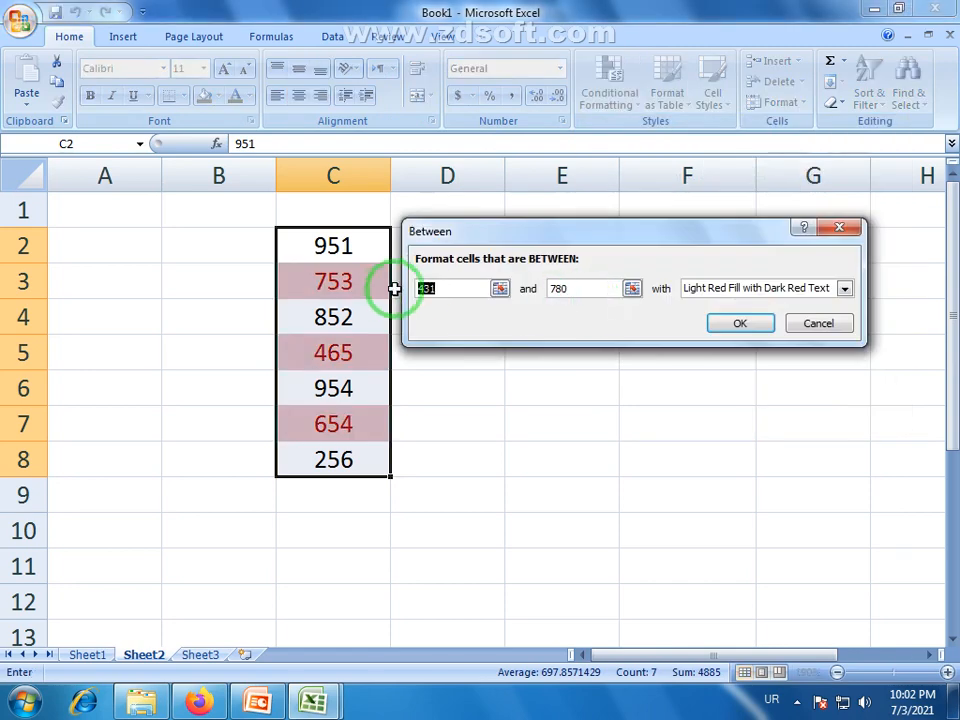
{"action": "left_click", "coordinate": [571, 290]}
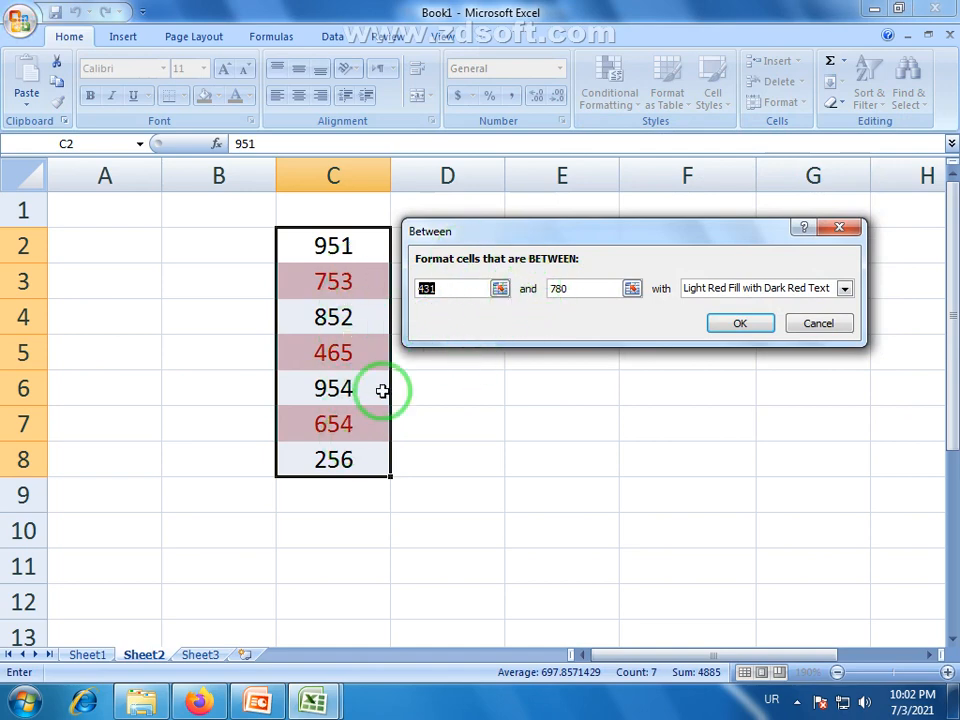
{"action": "type", "text": "500"}
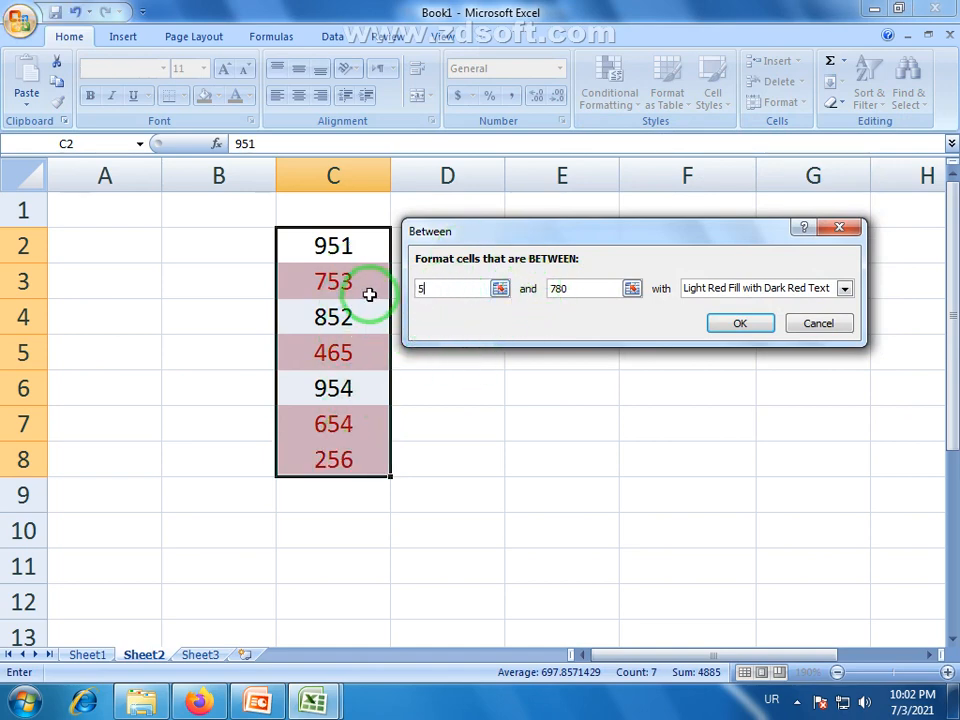
{"action": "double_click", "coordinate": [584, 294]}
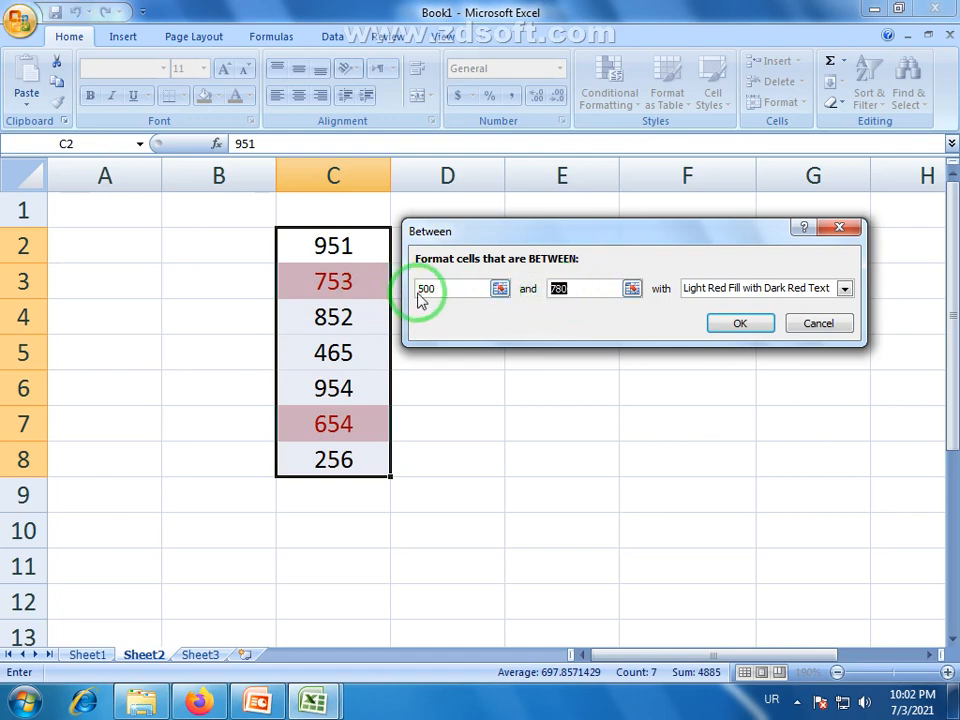
{"action": "type", "text": "600"}
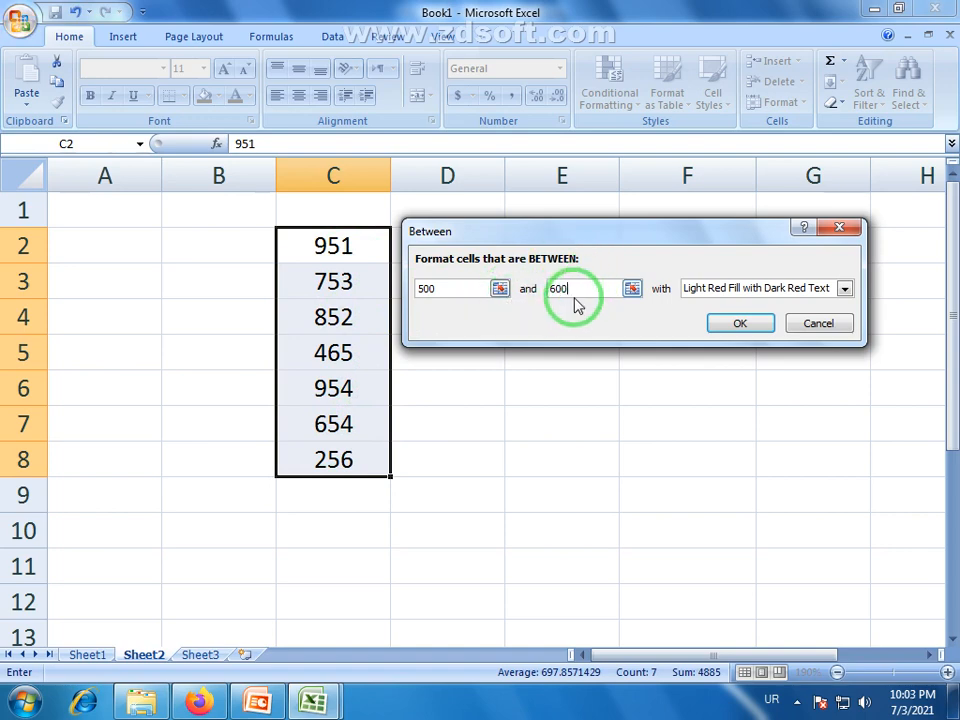
{"action": "key", "text": "BackSpace"}
{"action": "key", "text": "BackSpace"}
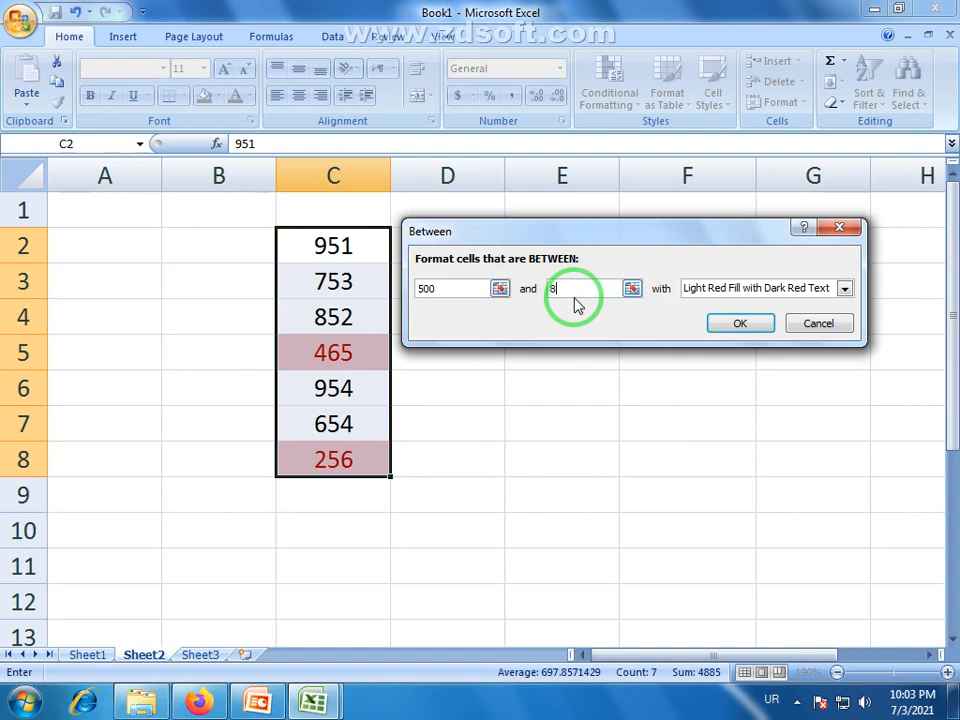
{"action": "type", "text": "00"}
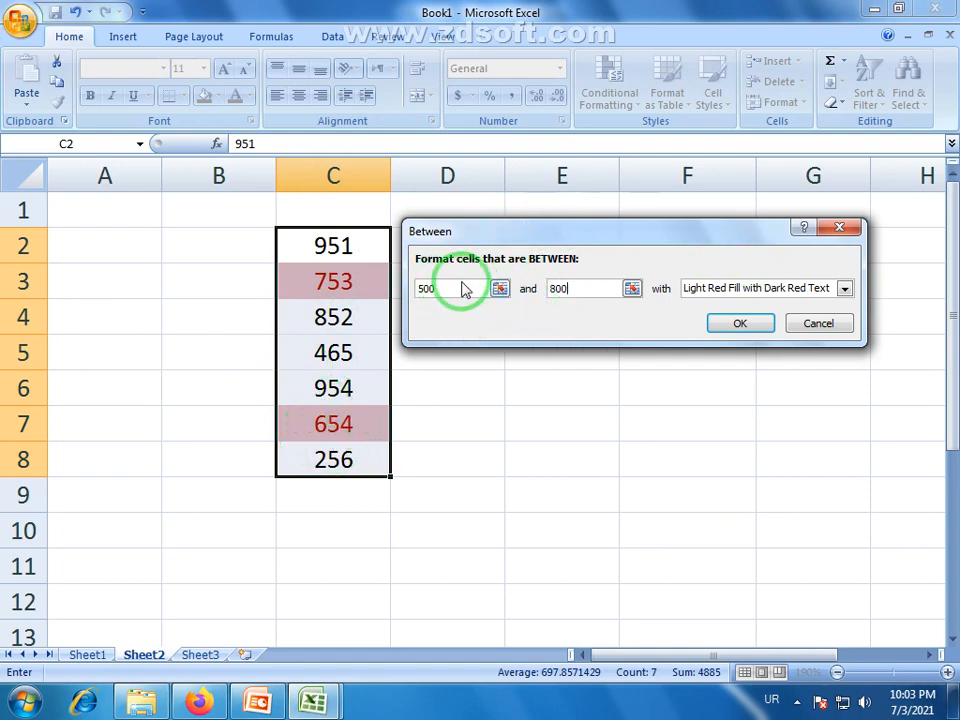
{"action": "left_click", "coordinate": [818, 324]}
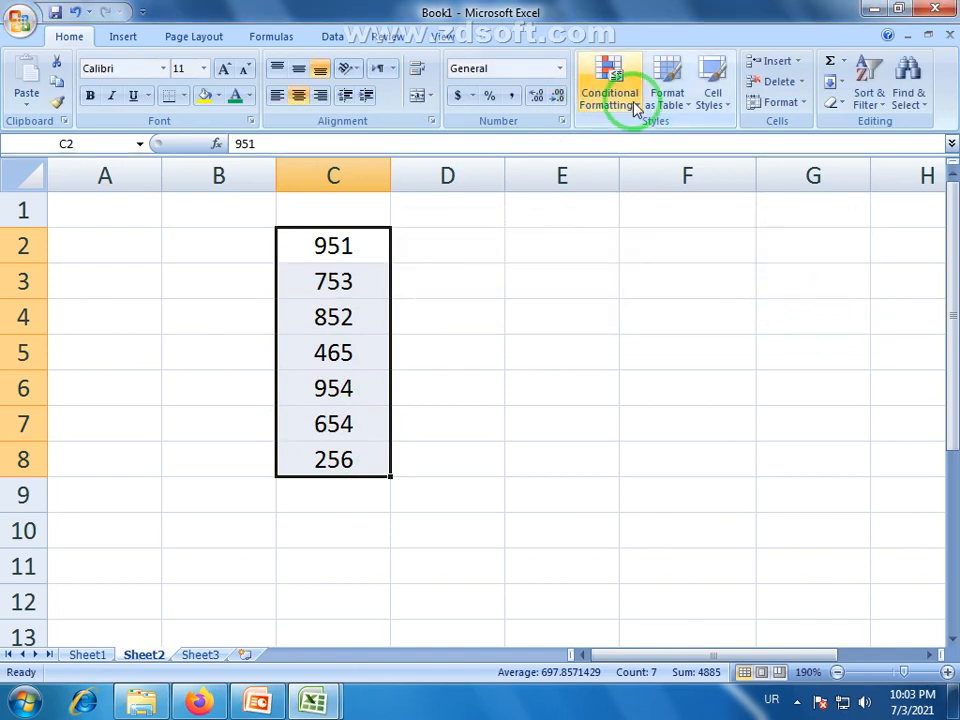
- Look at the Duplicate Values highlight rule settings for C2:C8 and cancel the rule
{"action": "left_click", "coordinate": [617, 105]}
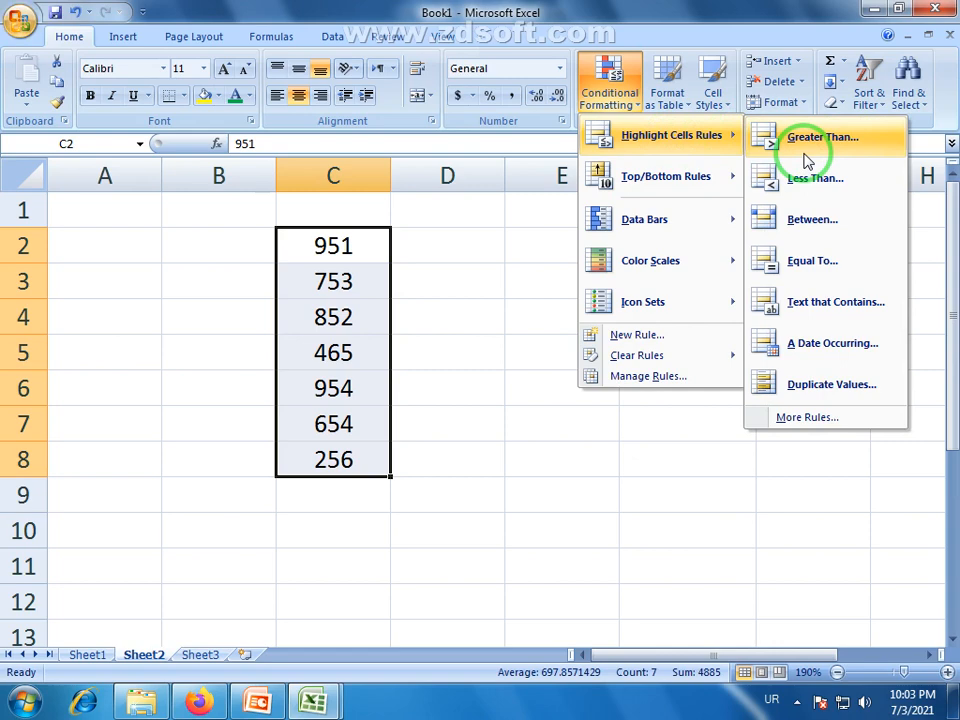
{"action": "left_click", "coordinate": [848, 390]}
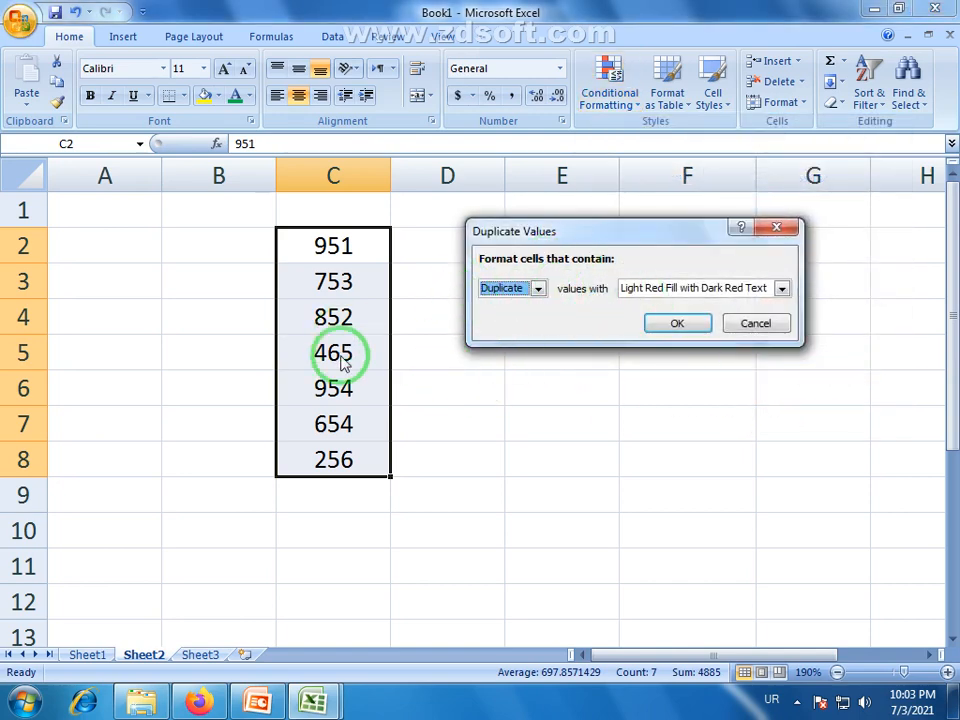
{"action": "left_click", "coordinate": [750, 324]}
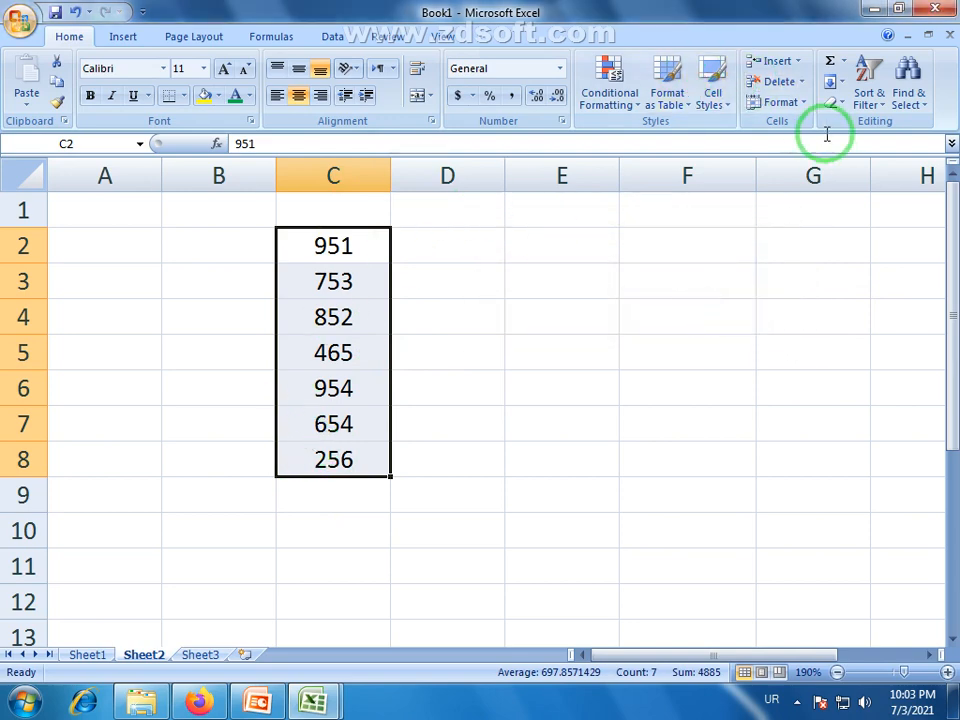
- Preview a Top 10 Items rule on C2:C8 with the rank count set to 3 and 2, and cancel it
{"action": "left_click", "coordinate": [622, 80]}
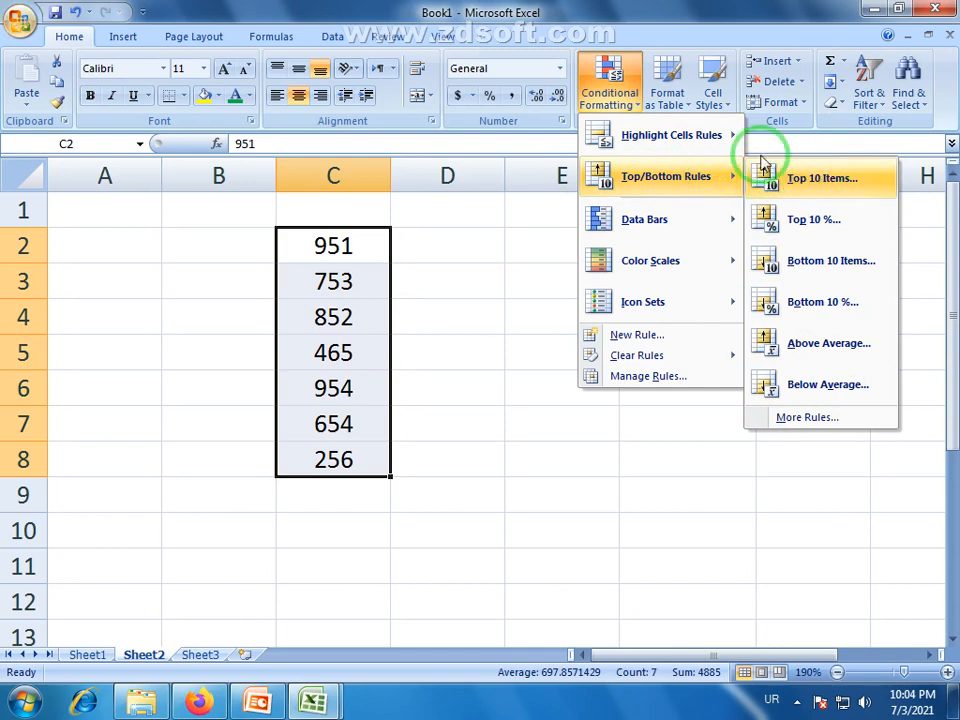
{"action": "mouse_move", "coordinate": [690, 180]}
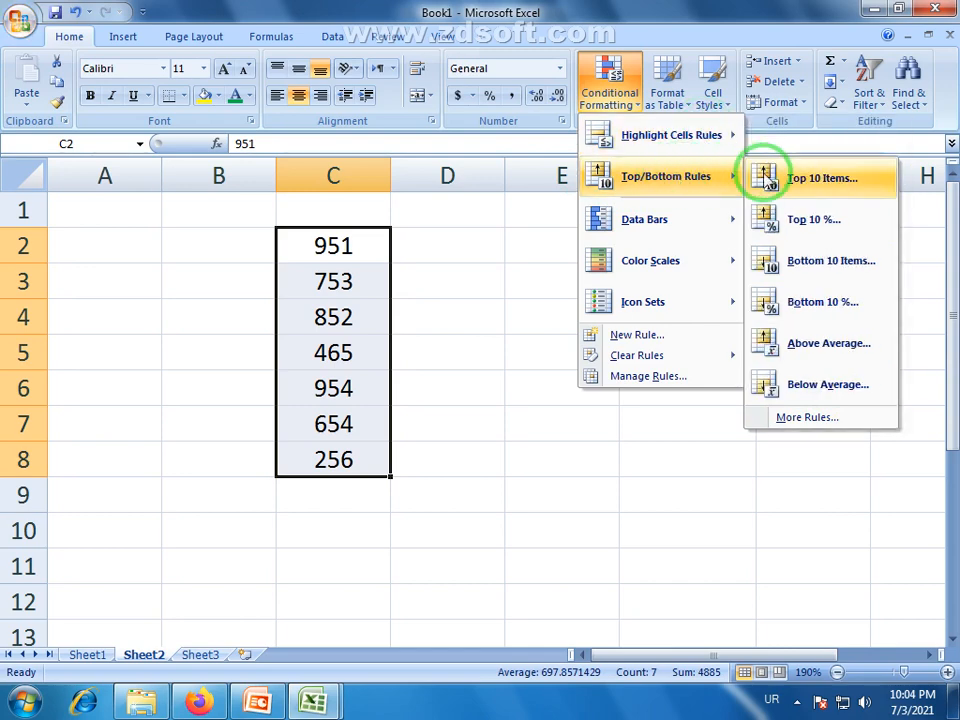
{"action": "left_click", "coordinate": [800, 178]}
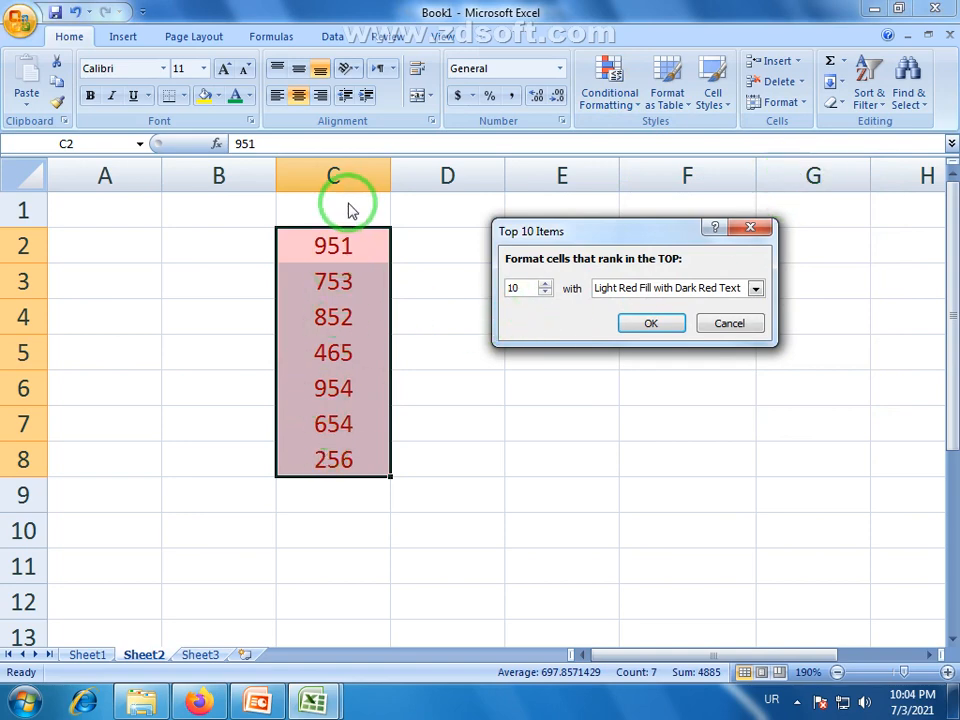
{"action": "left_click", "coordinate": [516, 296]}
{"action": "double_click", "coordinate": [511, 290]}
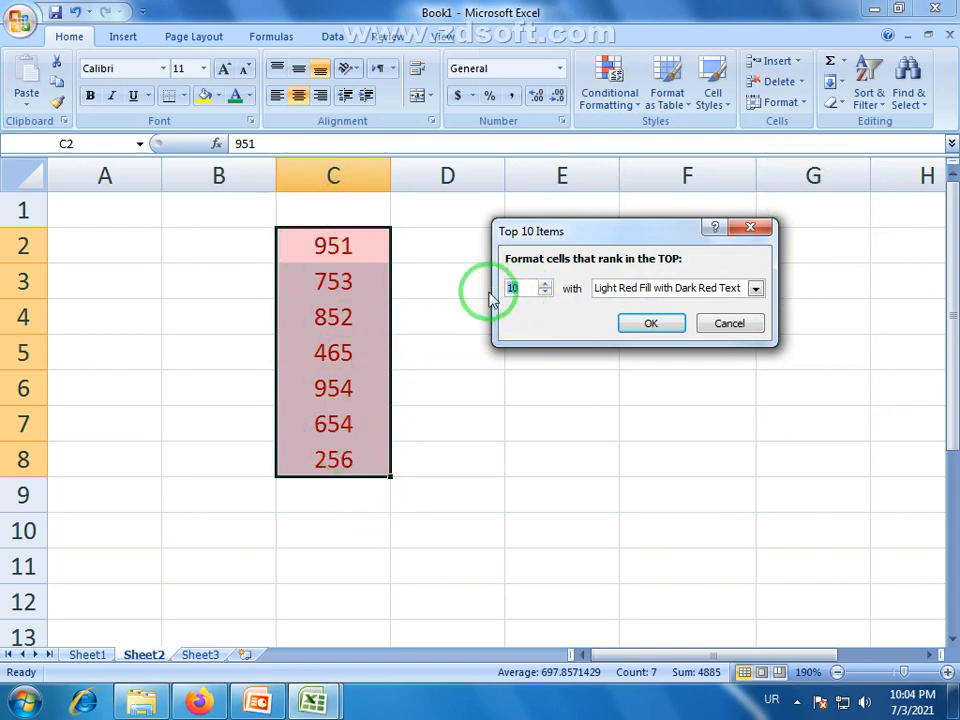
{"action": "type", "text": "3"}
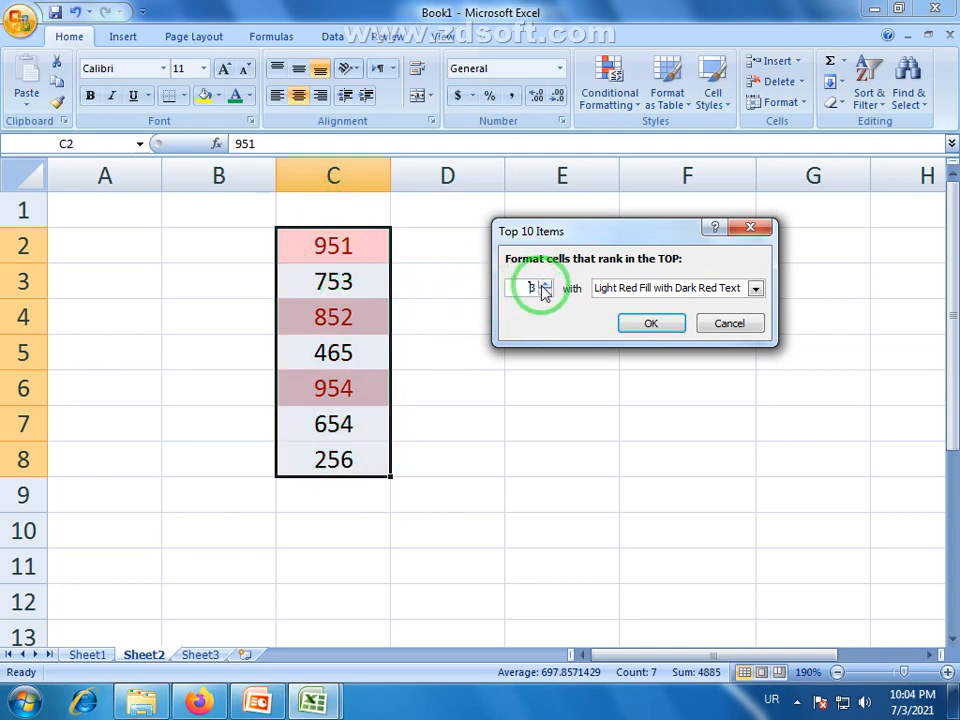
{"action": "left_click_drag", "start_coordinate": [545, 289], "coordinate": [421, 315]}
{"action": "key", "text": "BackSpace"}
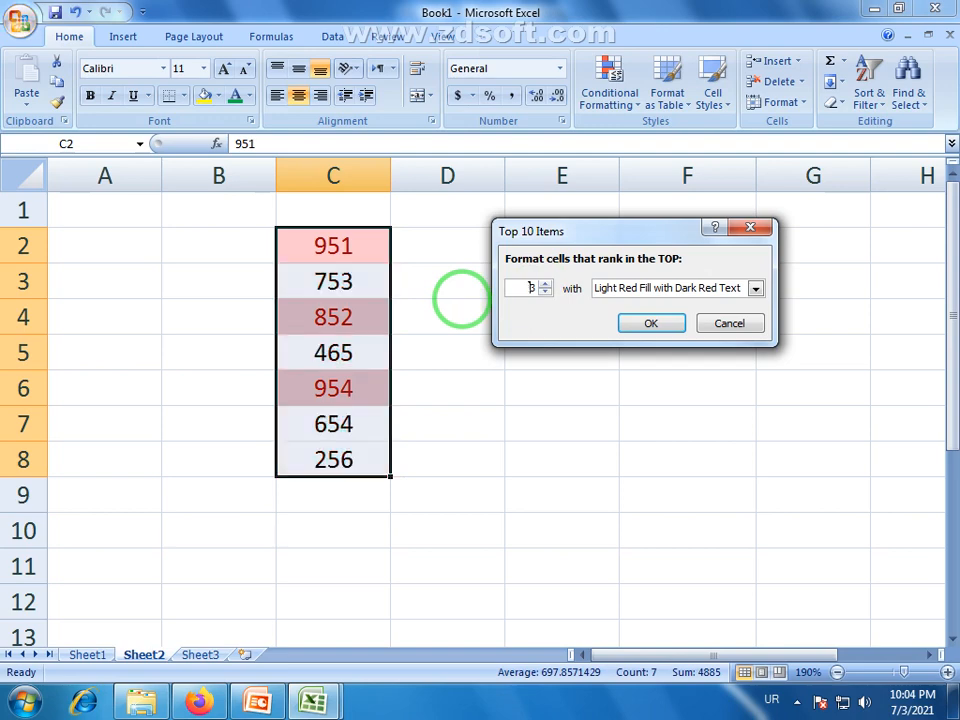
{"action": "left_click", "coordinate": [545, 292]}
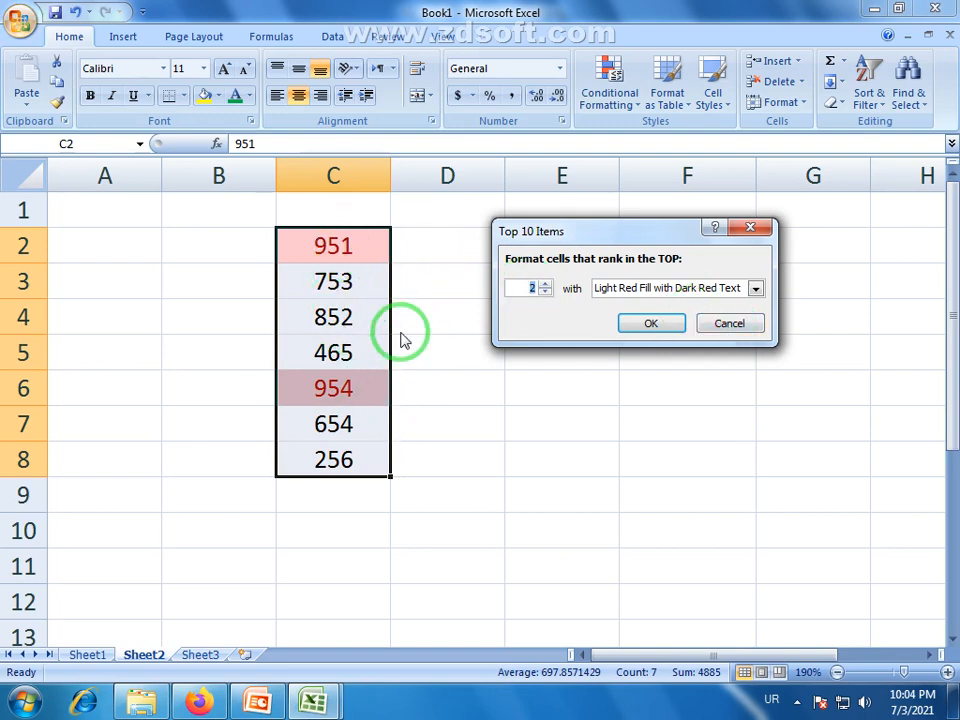
{"action": "left_click", "coordinate": [729, 324]}
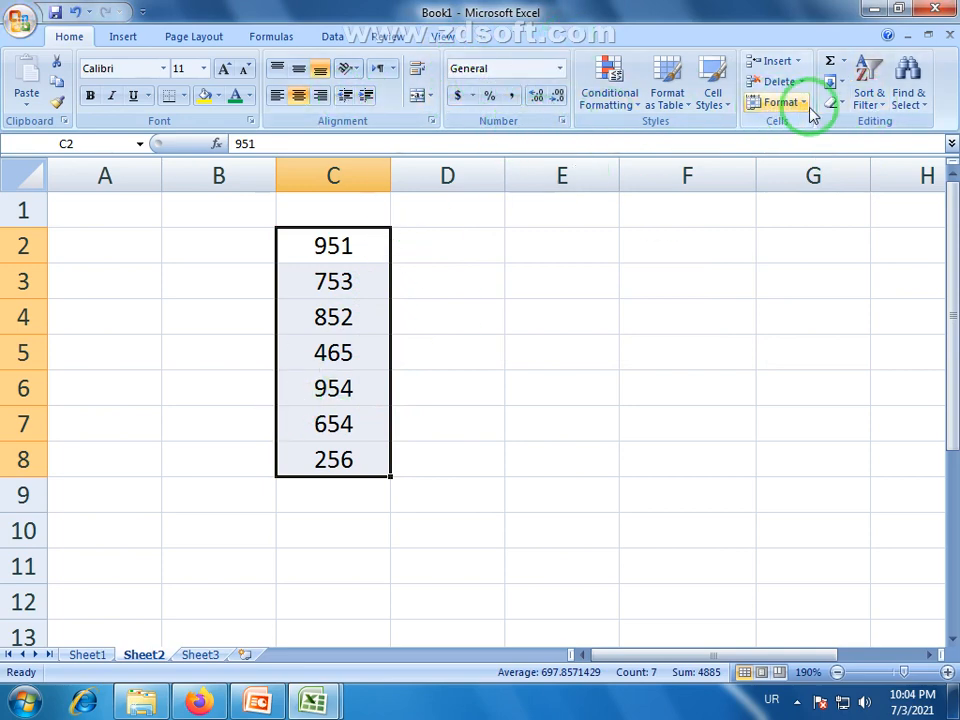
- Apply blue data bars to the numbers in C2:C8 and check the bars of the lowest and highest values
{"action": "left_click", "coordinate": [630, 110]}
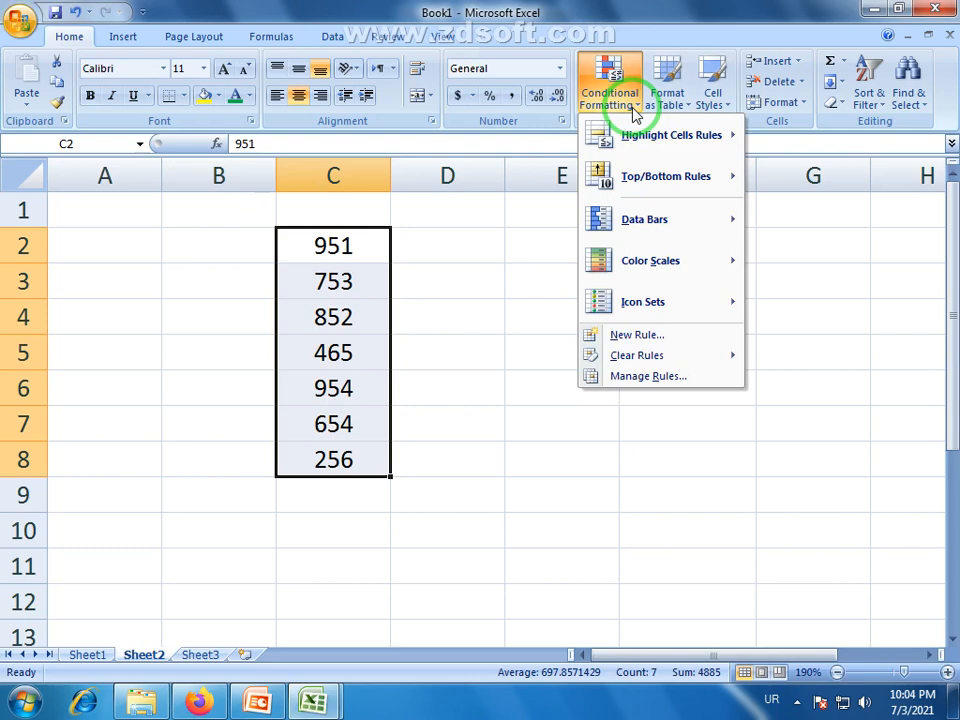
{"action": "mouse_move", "coordinate": [643, 180]}
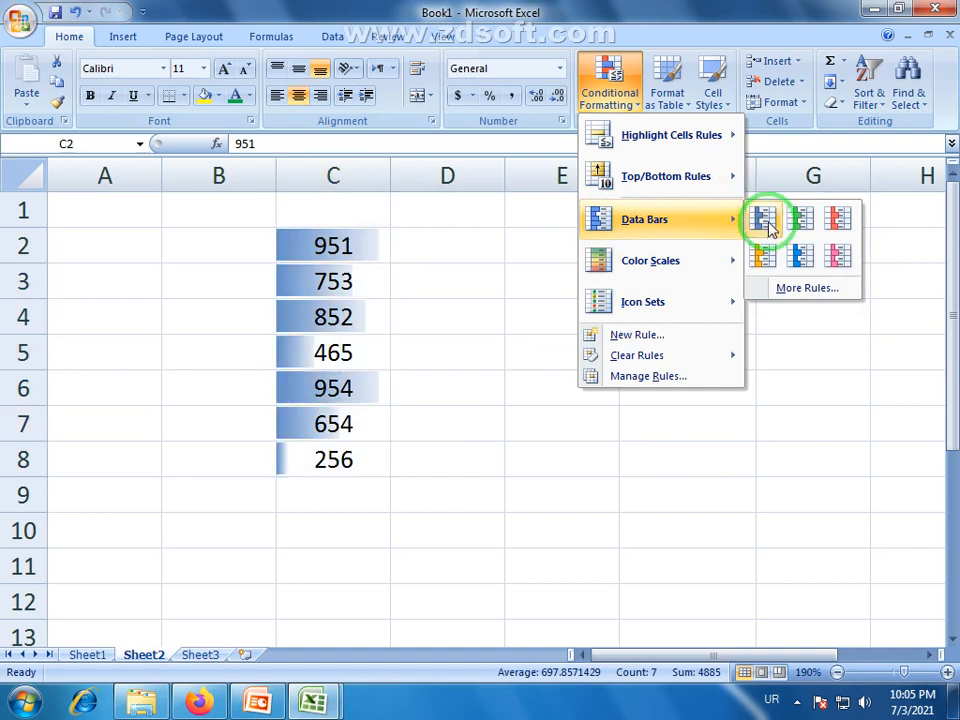
{"action": "left_click", "coordinate": [765, 222]}
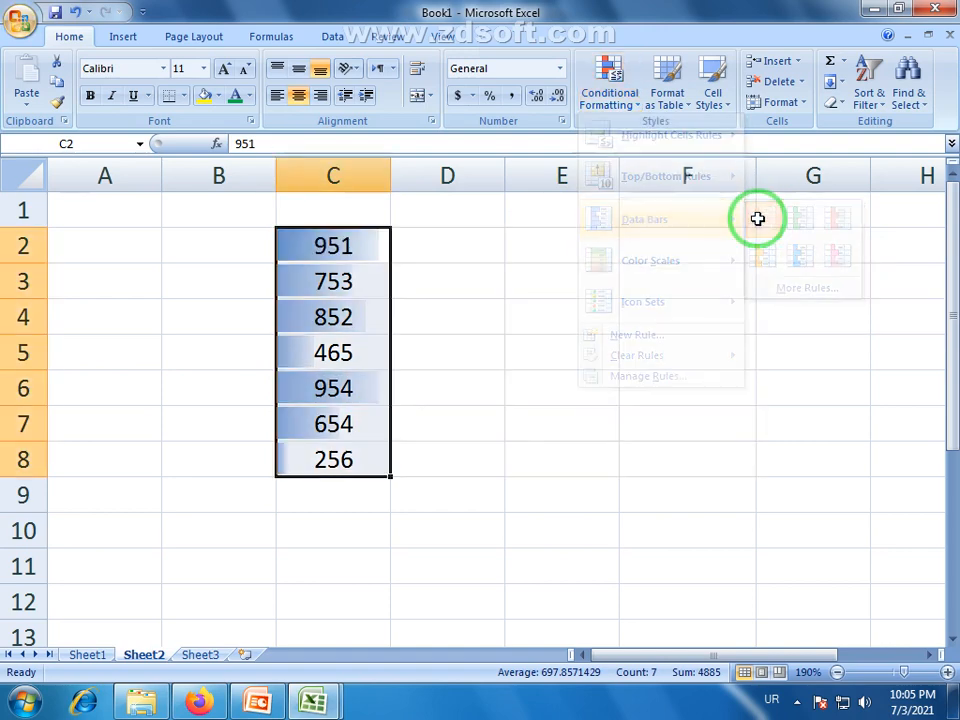
{"action": "left_click", "coordinate": [418, 506]}
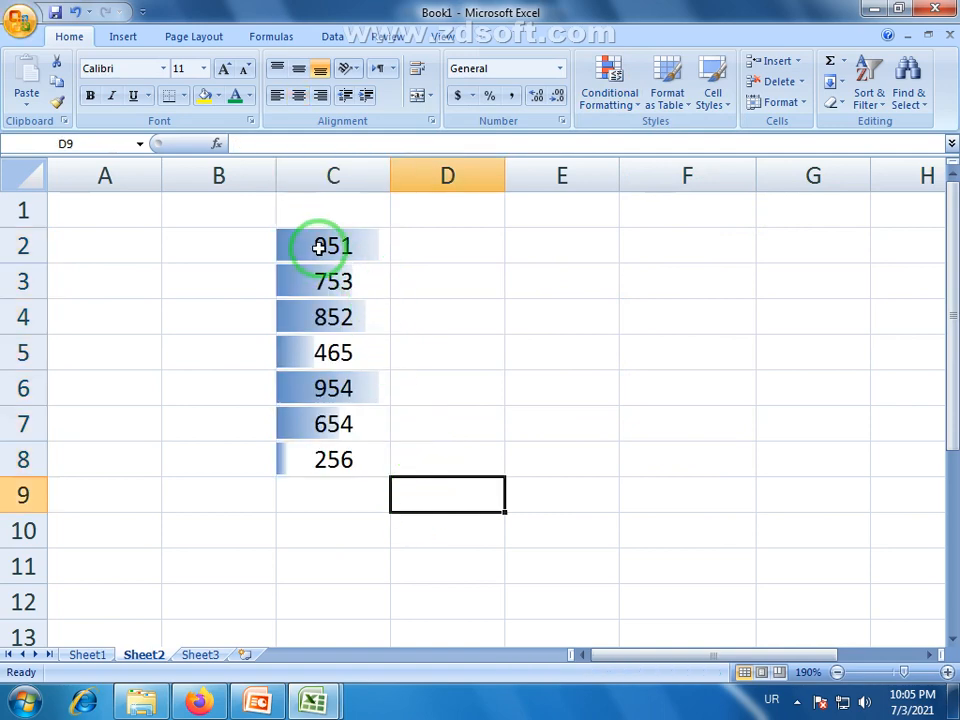
{"action": "left_click", "coordinate": [315, 463]}
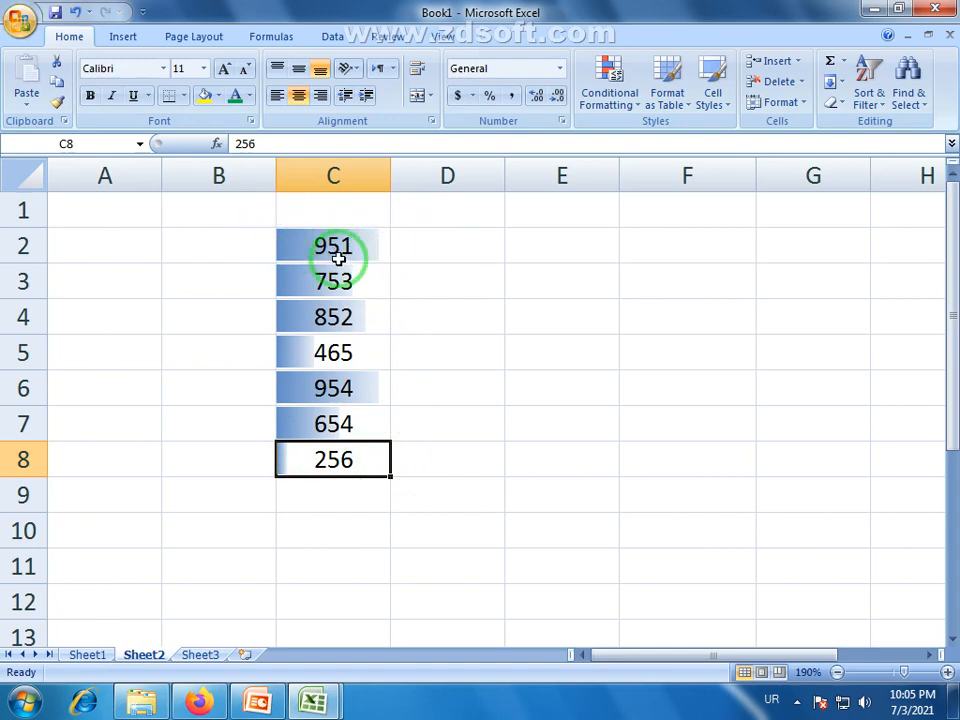
{"action": "left_click", "coordinate": [333, 386]}
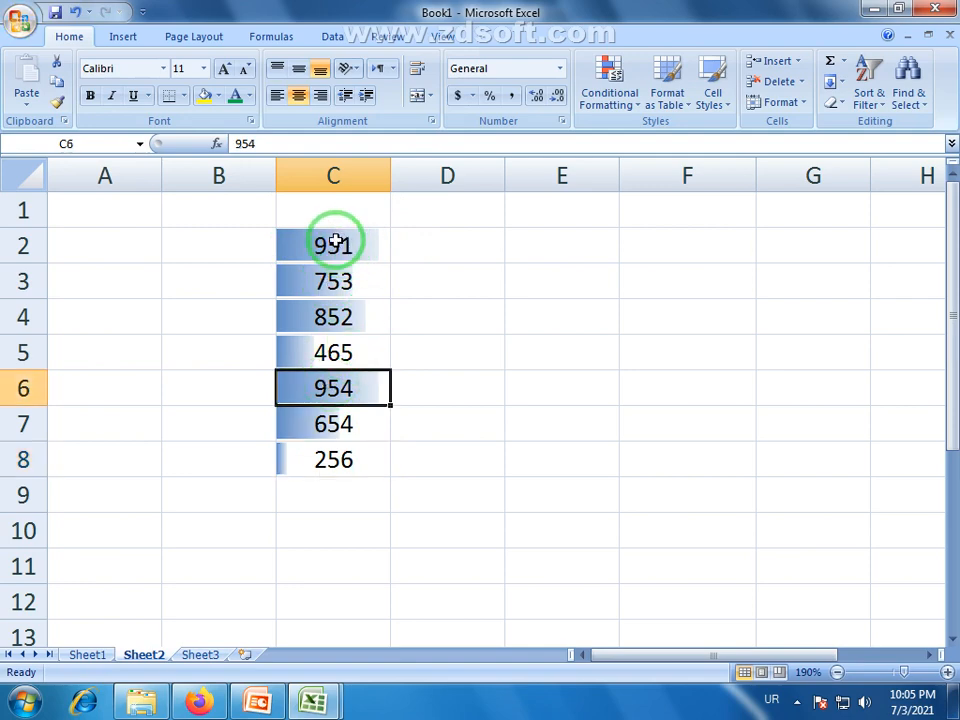
- Change the data bars on C2:C8 to orange and undo the data bar formatting
{"action": "left_click_drag", "start_coordinate": [335, 242], "coordinate": [337, 462]}
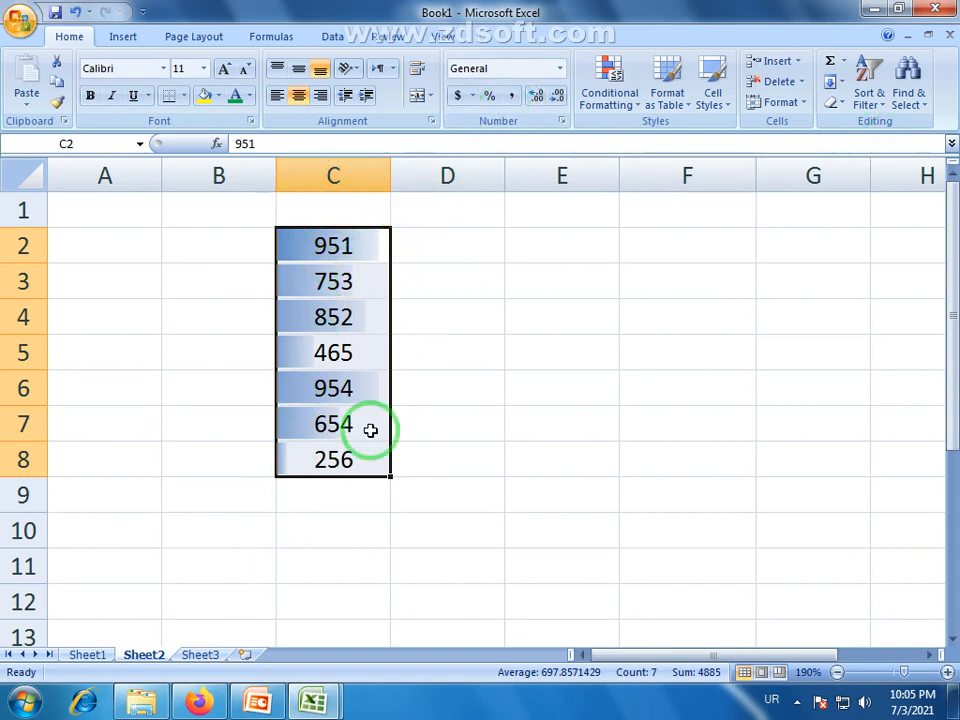
{"action": "left_click", "coordinate": [358, 274]}
{"action": "left_click", "coordinate": [447, 318]}
{"action": "left_click_drag", "start_coordinate": [343, 253], "coordinate": [332, 455]}
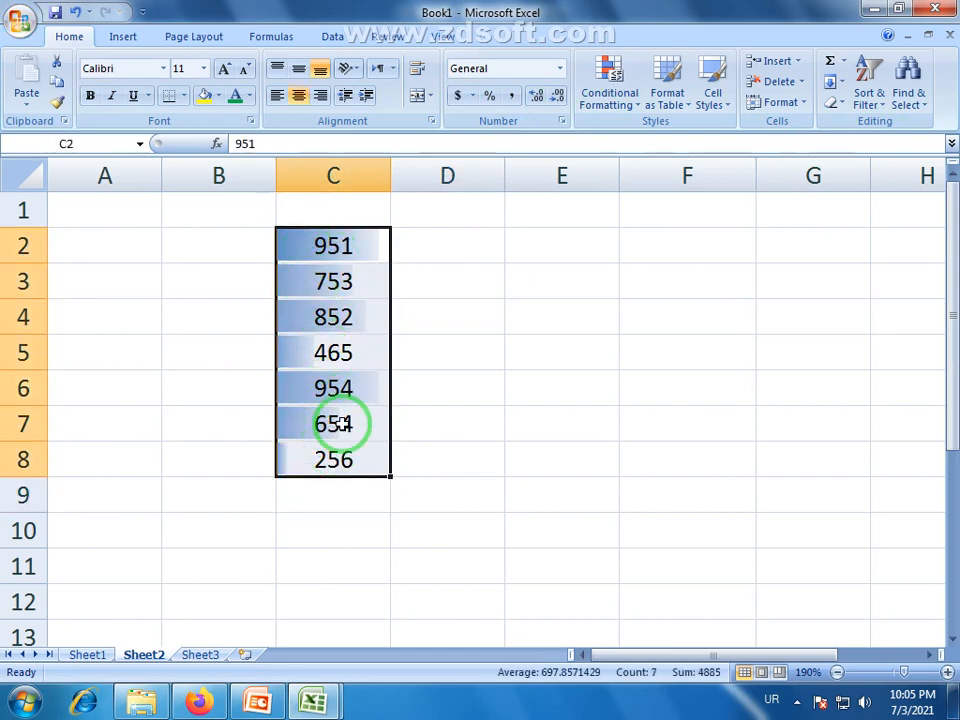
{"action": "left_click", "coordinate": [637, 104]}
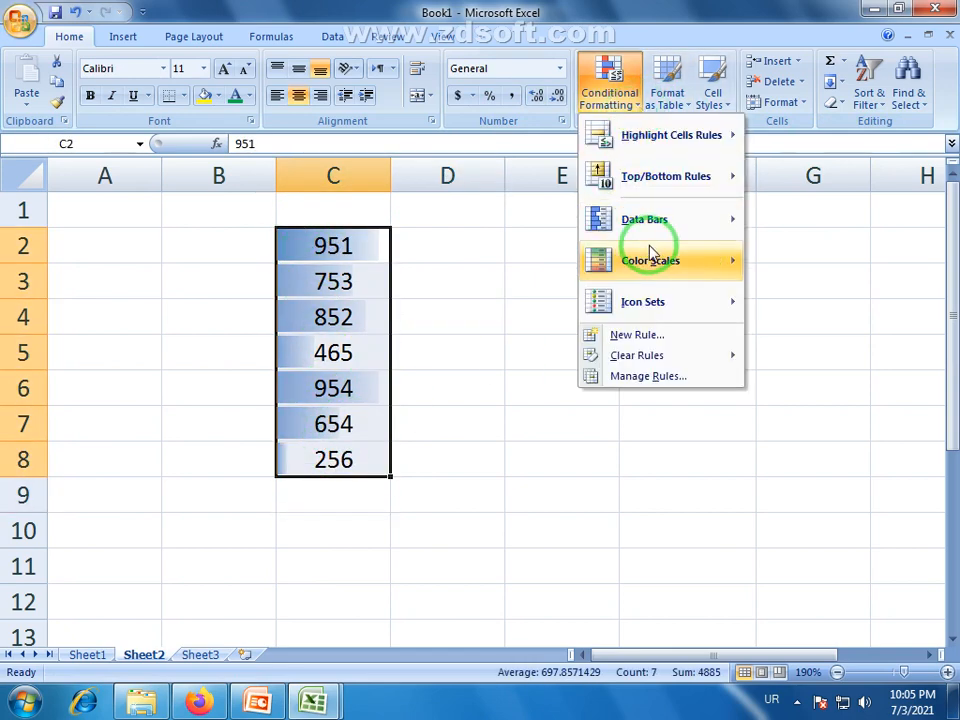
{"action": "mouse_move", "coordinate": [657, 230]}
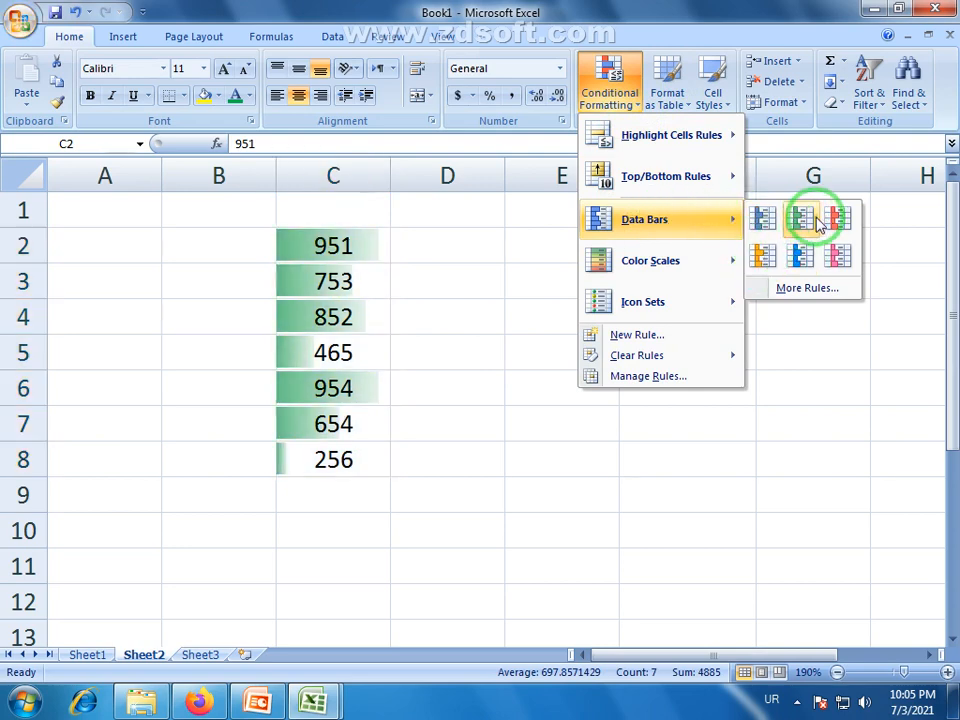
{"action": "left_click", "coordinate": [762, 259]}
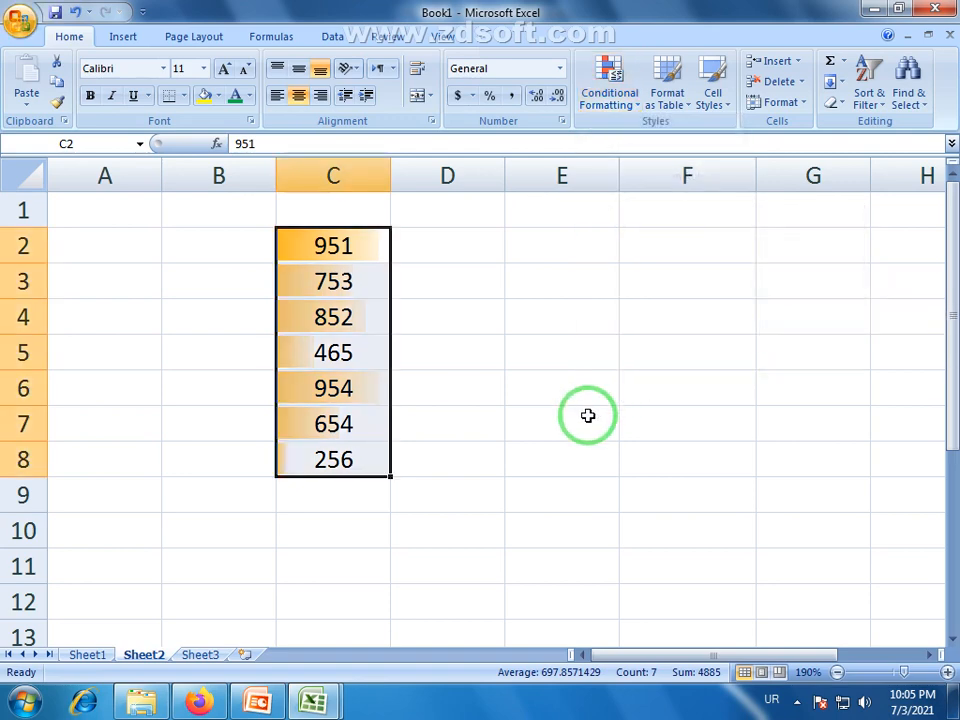
{"action": "key", "text": "ctrl+z"}
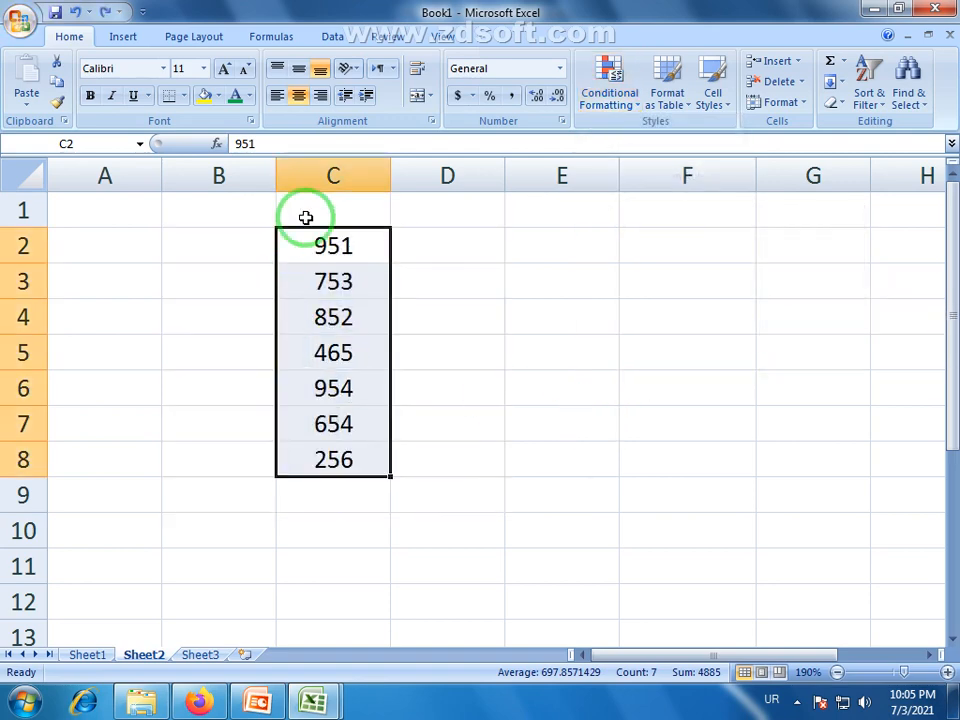
- Preview the data bar colors and the Green - Yellow - Red color scale on C2:C8
{"action": "left_click", "coordinate": [621, 100]}
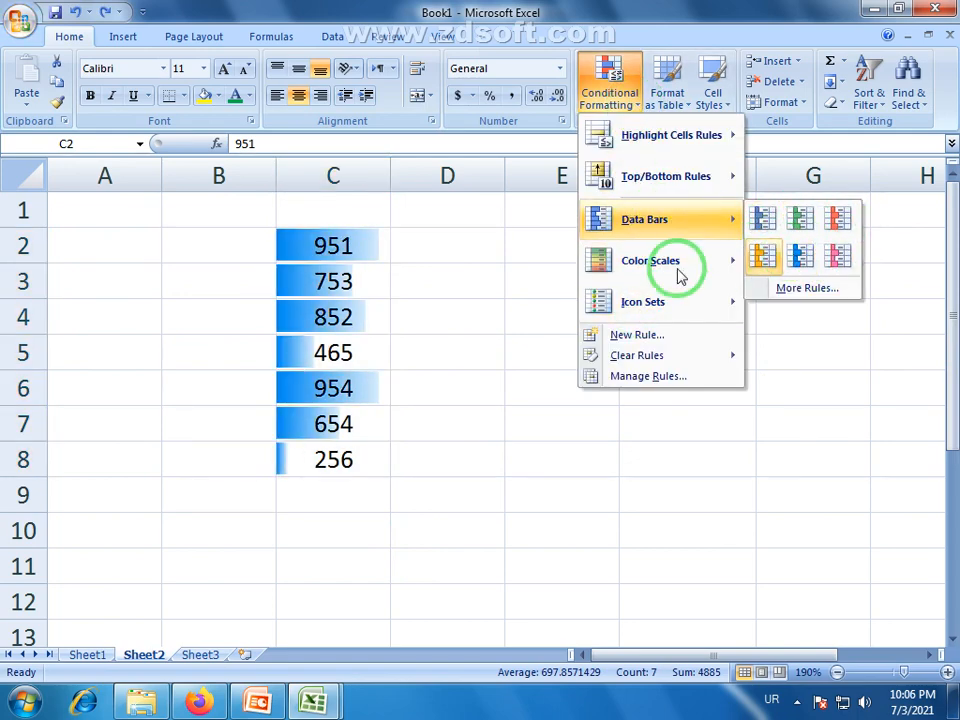
{"action": "mouse_move", "coordinate": [660, 262]}
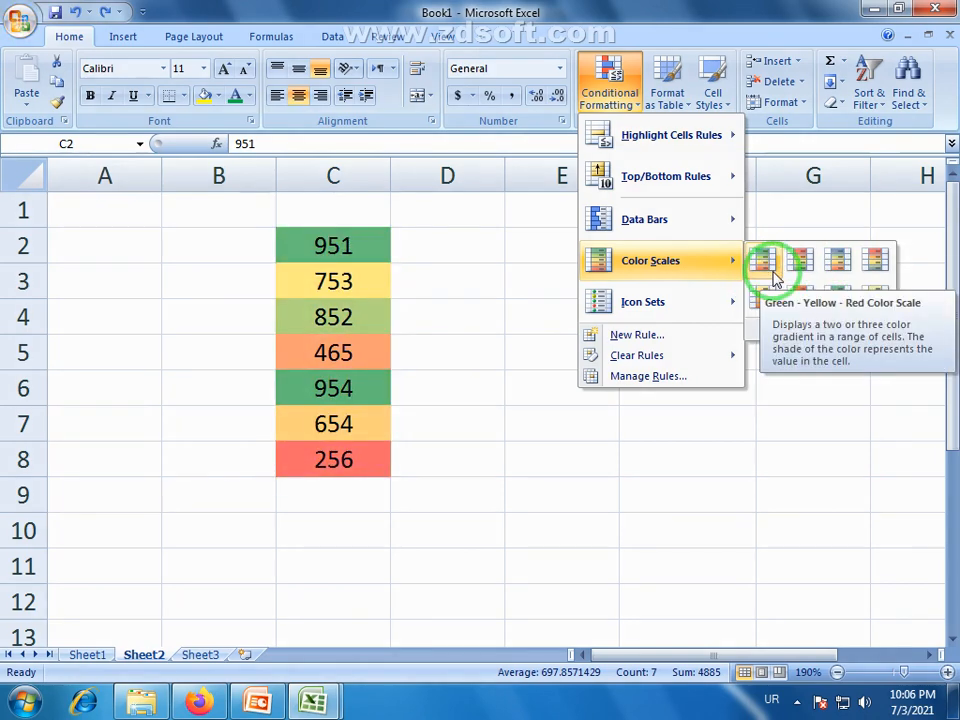
- Apply the four-bar rating icon set as conditional formatting to the numbers in C2:C8
{"action": "mouse_move", "coordinate": [663, 311]}
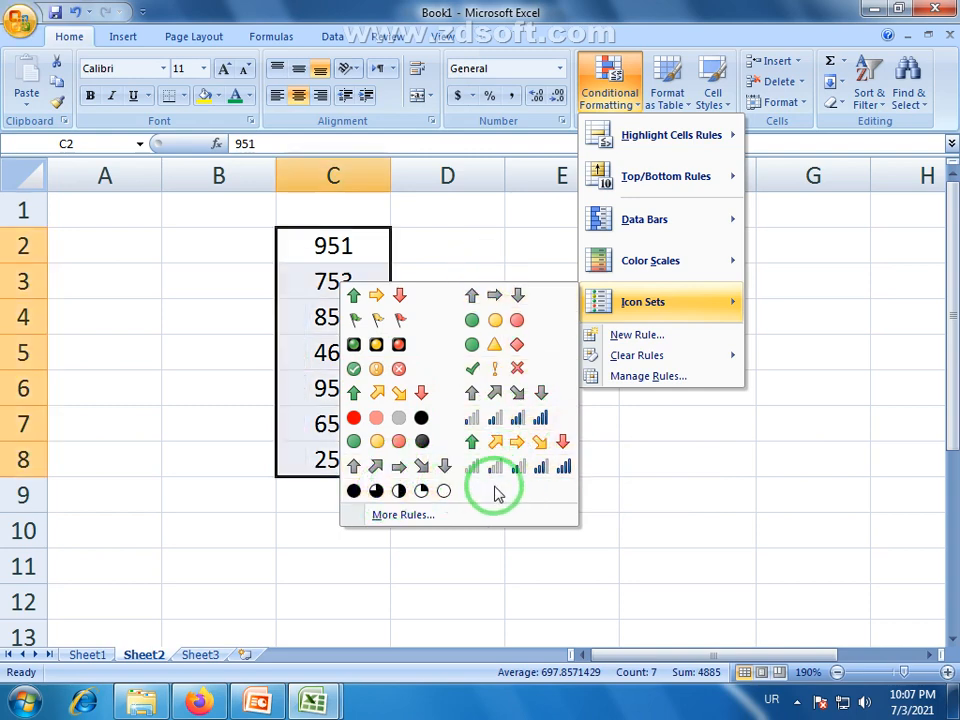
{"action": "left_click", "coordinate": [519, 420]}
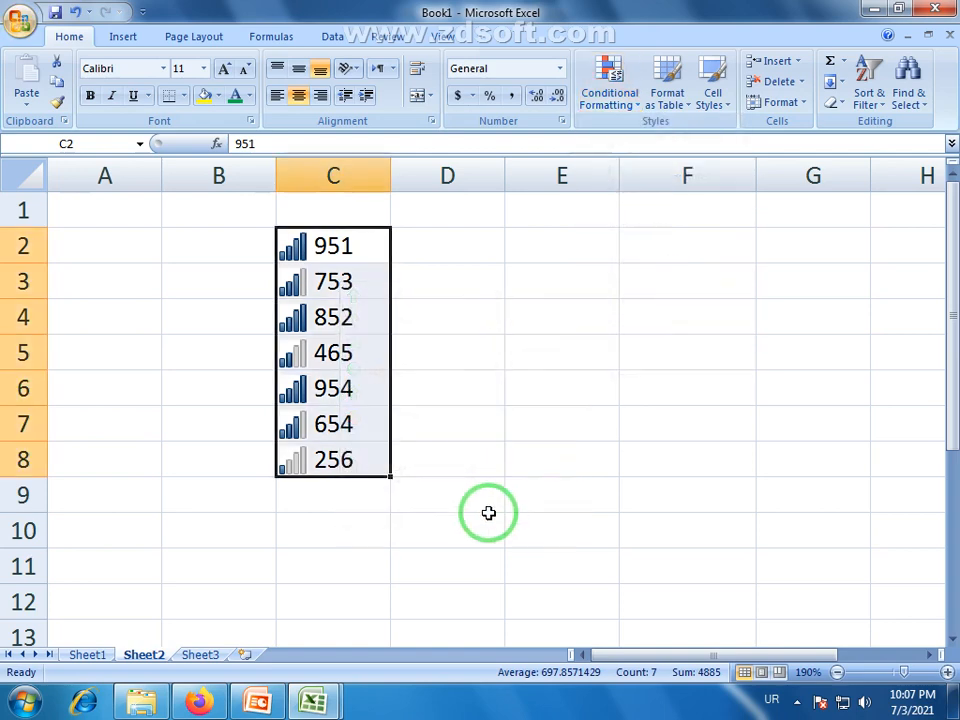
{"action": "left_click", "coordinate": [489, 516]}
{"action": "left_click_drag", "start_coordinate": [329, 243], "coordinate": [321, 449]}
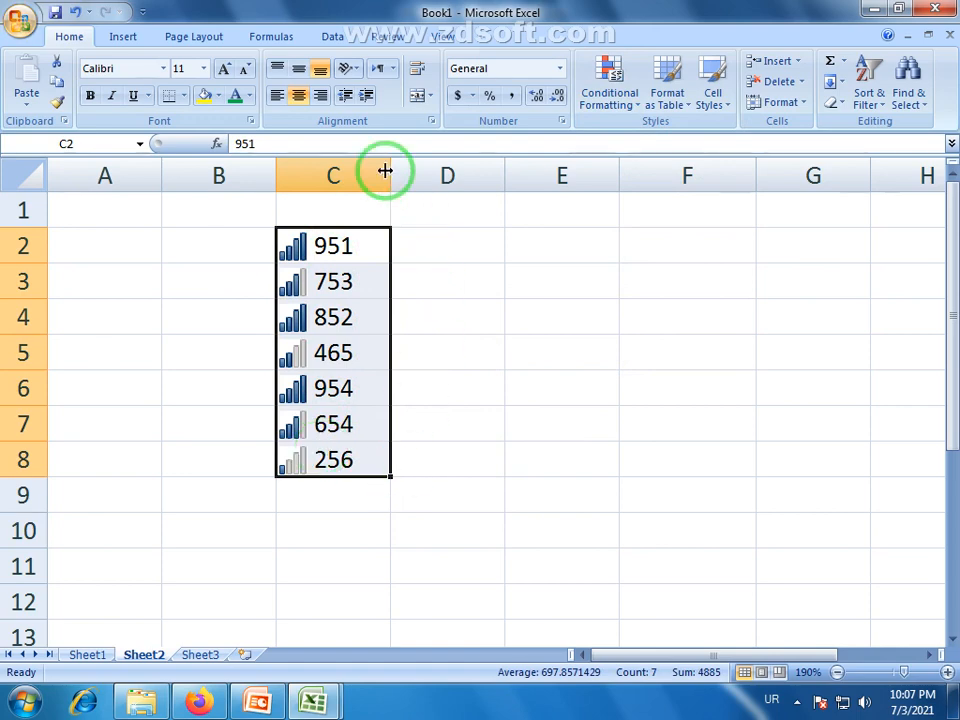
- Widen column C slightly and reselect the numbers in C2:C8
{"action": "left_click_drag", "start_coordinate": [383, 173], "coordinate": [396, 171]}
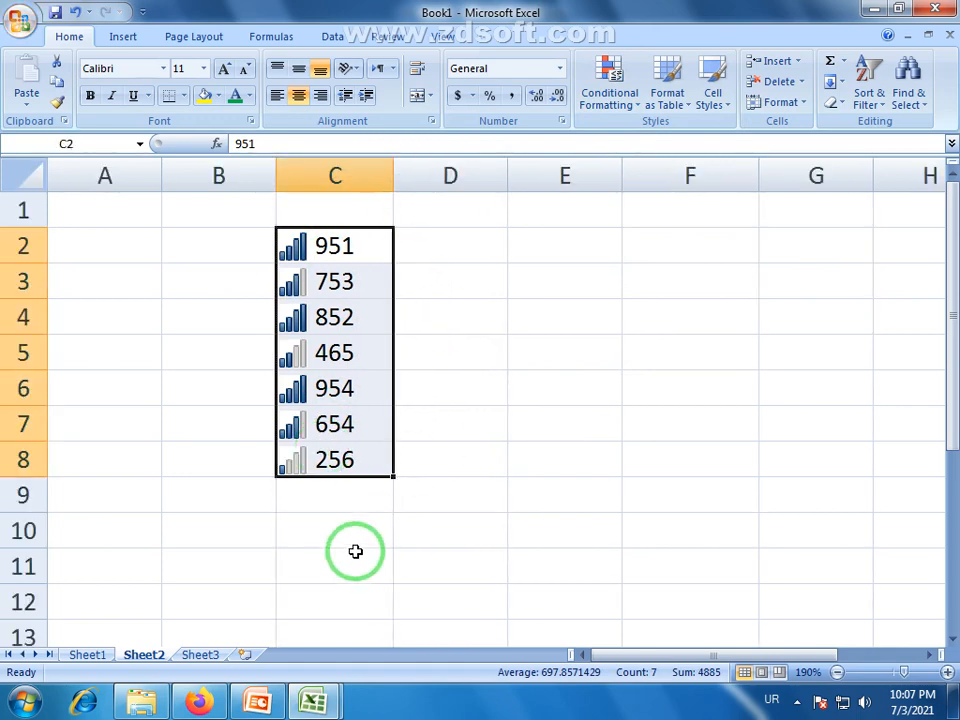
{"action": "left_click_drag", "start_coordinate": [356, 554], "coordinate": [353, 535]}
{"action": "left_click_drag", "start_coordinate": [341, 241], "coordinate": [359, 446]}
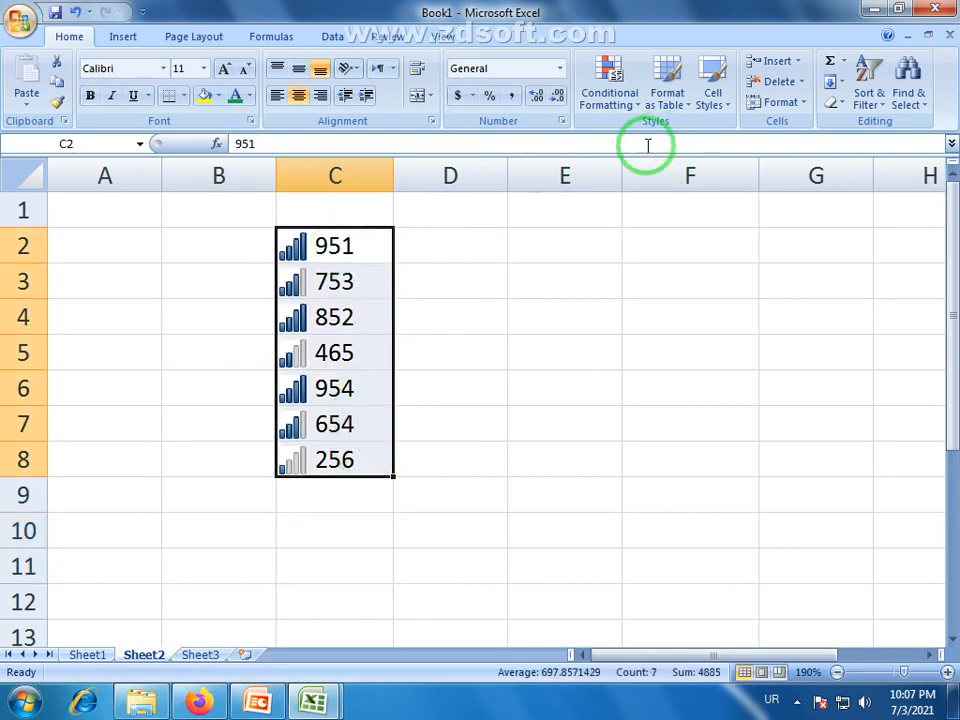
- Undo the column C width change and the icon set on C2:C8
{"action": "key", "text": "ctrl+z"}
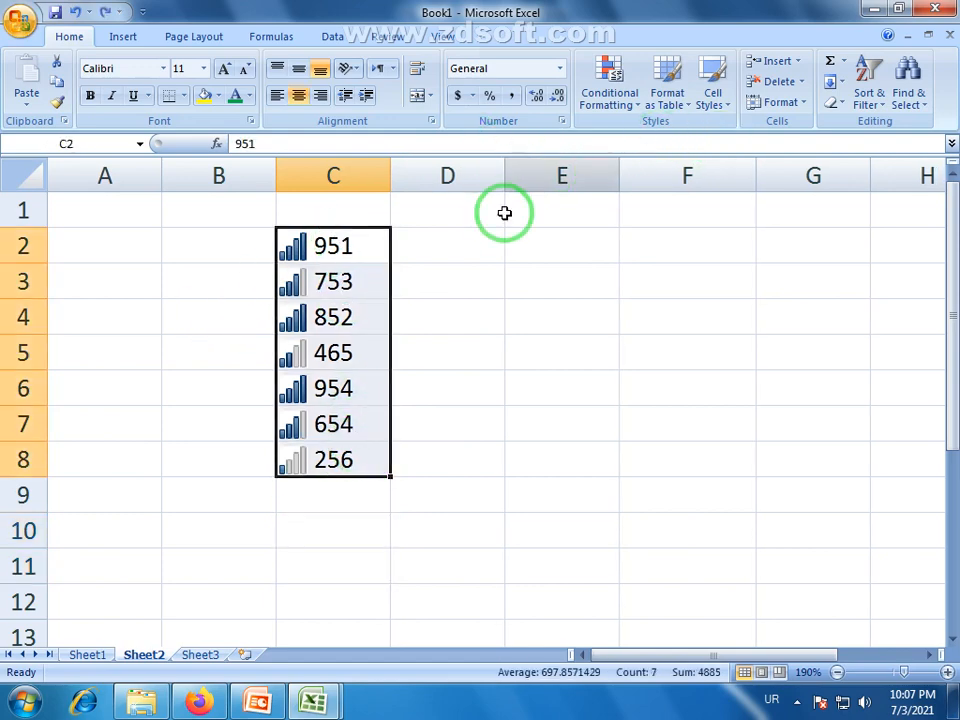
{"action": "key", "text": "ctrl+z"}
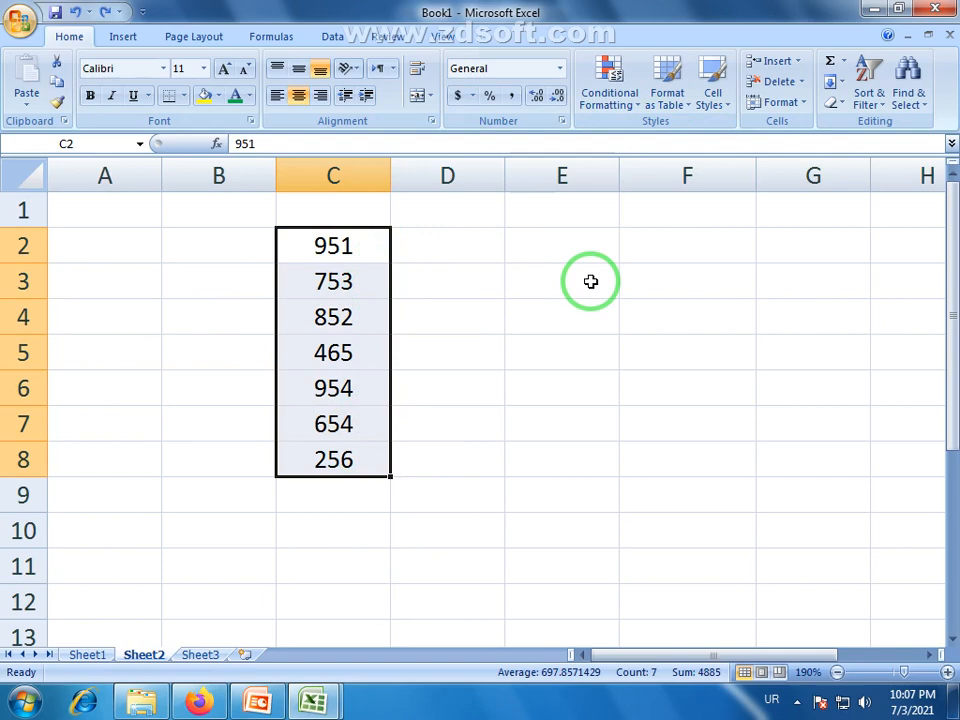
- Review the conditional formatting options for C2:C8, including Icon Sets, New Rule, Clear Rules and Manage Rules
{"action": "left_click", "coordinate": [360, 248]}
{"action": "key", "text": "F2"}
{"action": "left_click_drag", "start_coordinate": [343, 459], "coordinate": [343, 430]}
{"action": "left_click_drag", "start_coordinate": [333, 246], "coordinate": [343, 456]}
{"action": "left_click", "coordinate": [612, 92]}
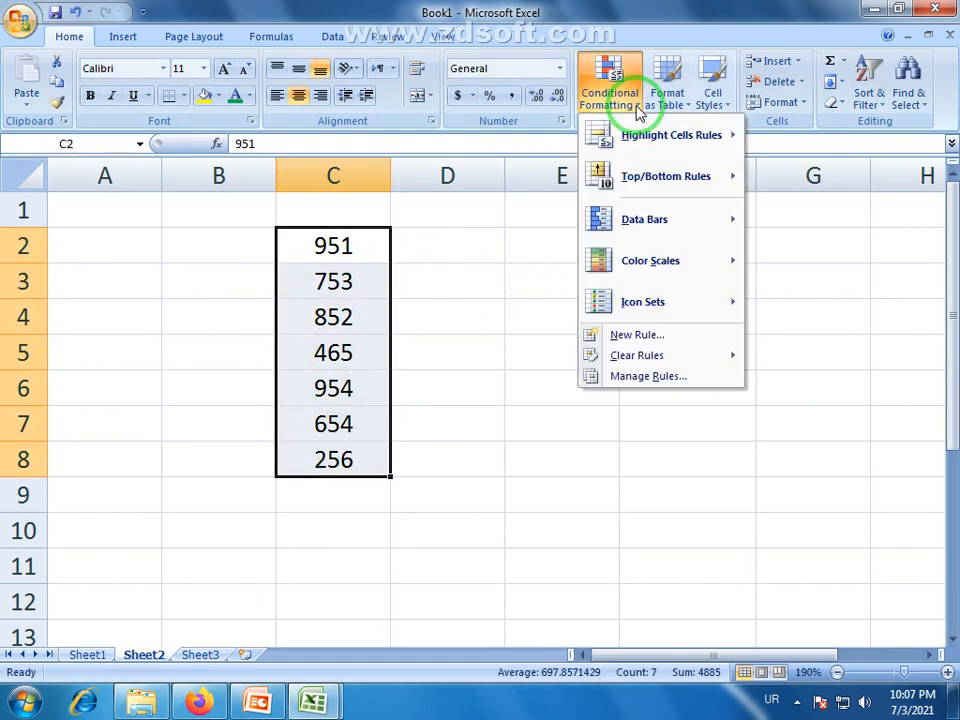
{"action": "mouse_move", "coordinate": [607, 316]}
{"action": "mouse_move", "coordinate": [640, 313]}
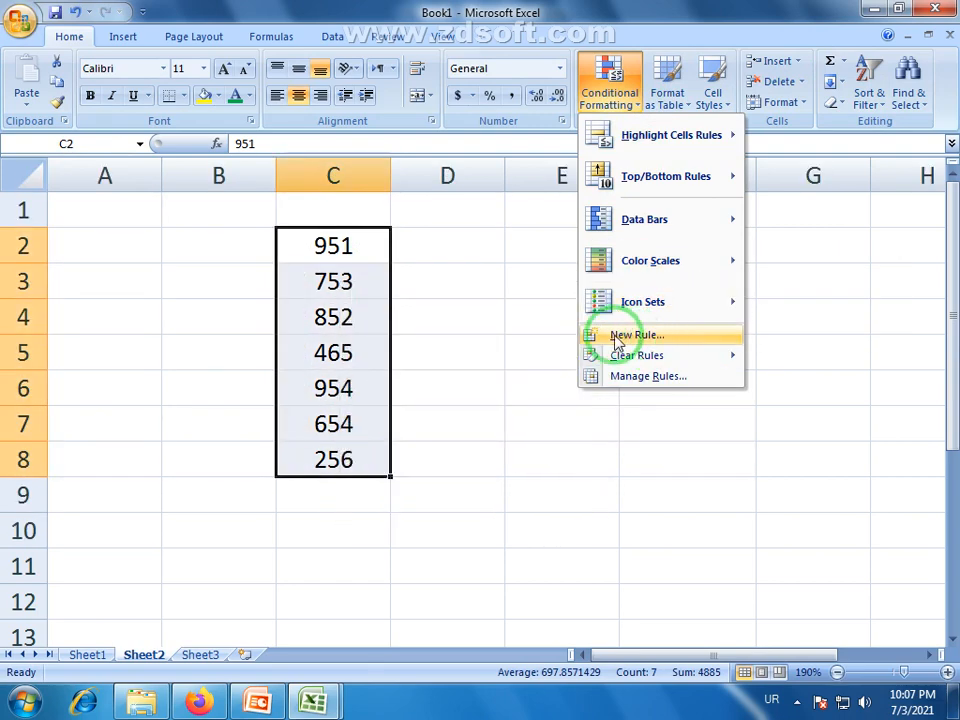
{"action": "mouse_move", "coordinate": [632, 366]}
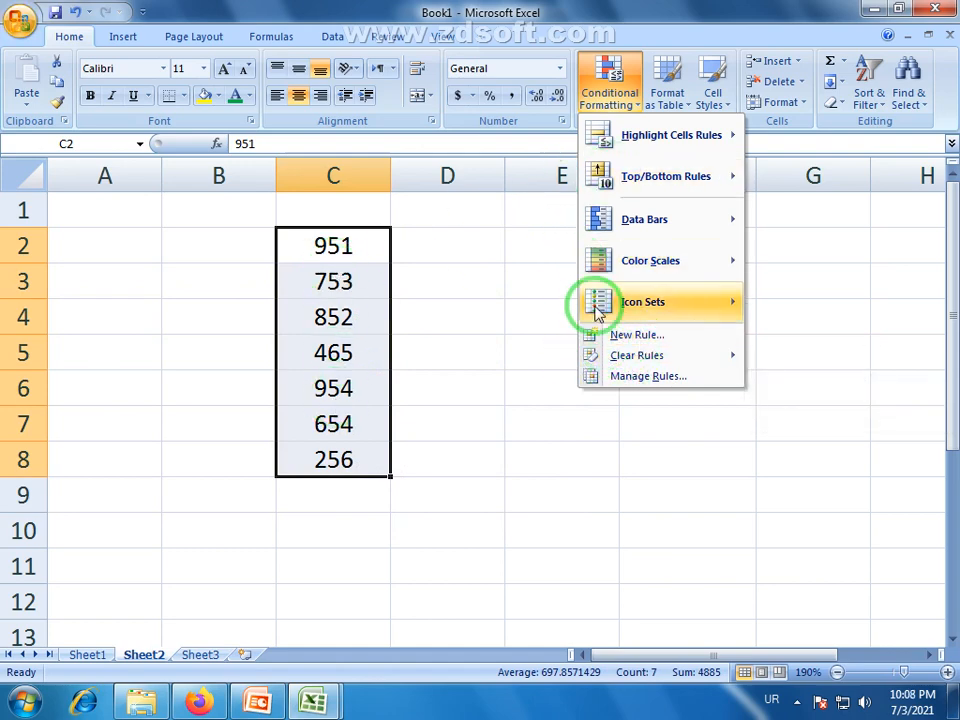
{"action": "mouse_move", "coordinate": [662, 362]}
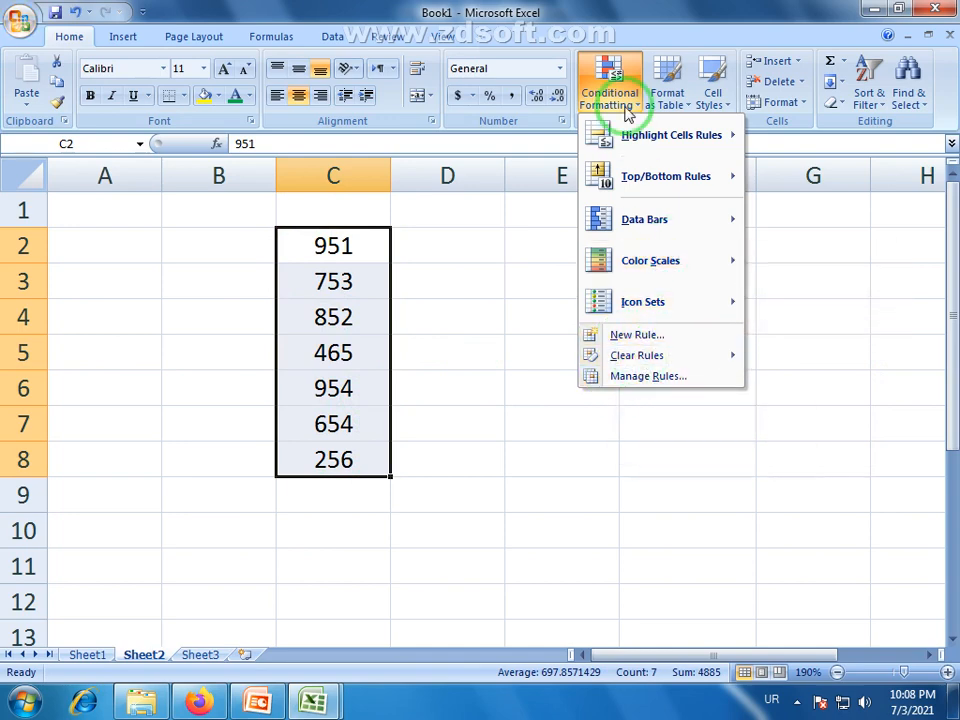
{"action": "left_click", "coordinate": [711, 129]}
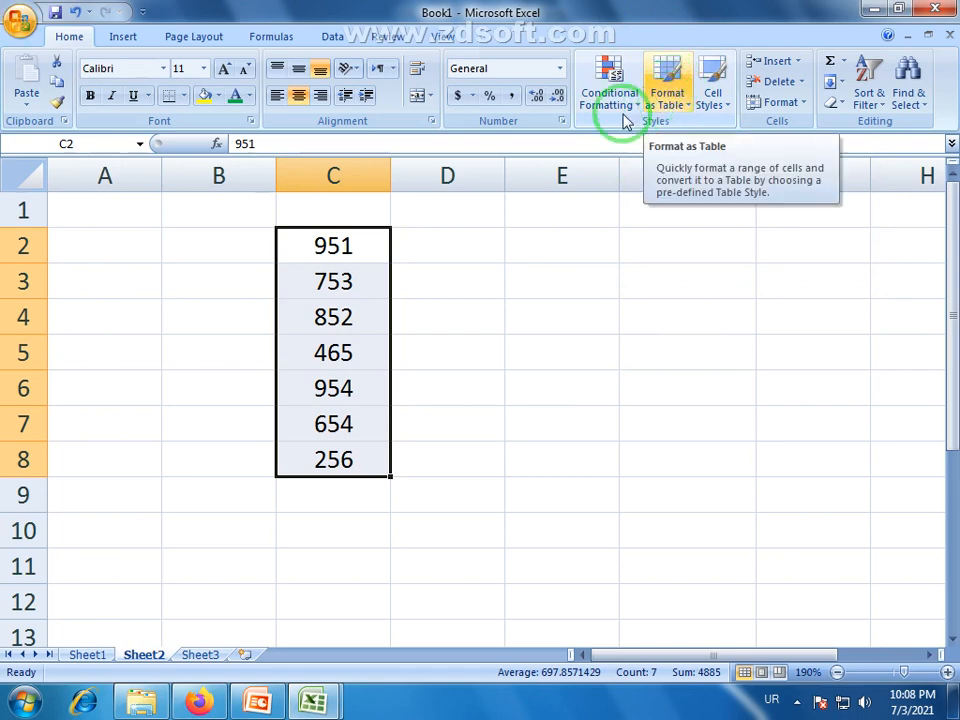
{"action": "left_click", "coordinate": [460, 264]}
{"action": "left_click_drag", "start_coordinate": [336, 252], "coordinate": [336, 458]}
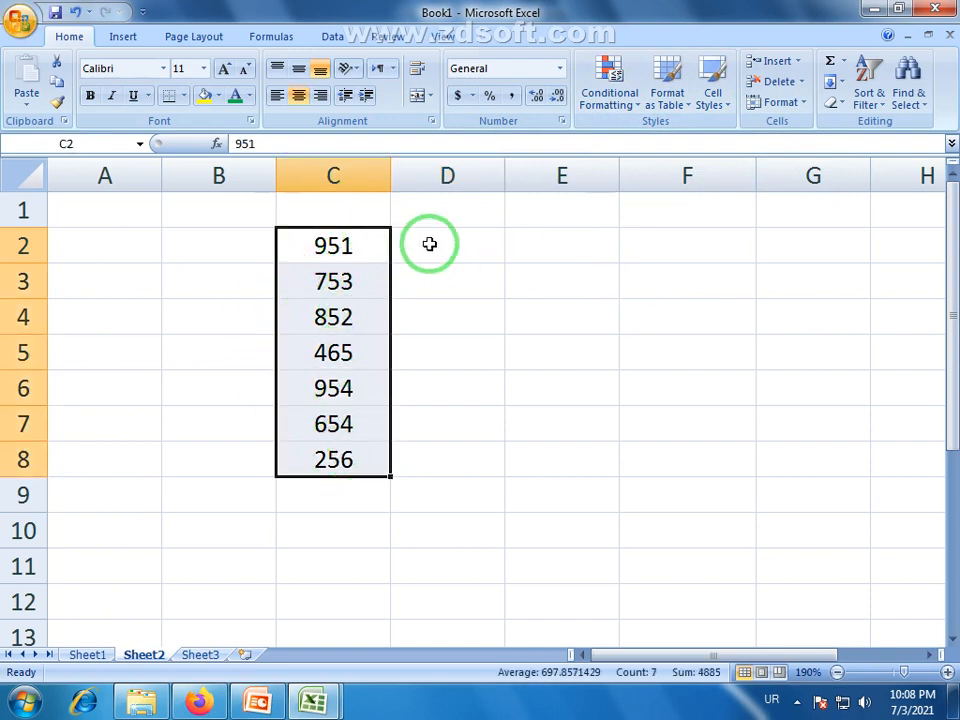
{"action": "left_click_drag", "start_coordinate": [182, 259], "coordinate": [671, 547]}
{"action": "left_click", "coordinate": [475, 506]}
{"action": "left_click_drag", "start_coordinate": [349, 253], "coordinate": [394, 430]}
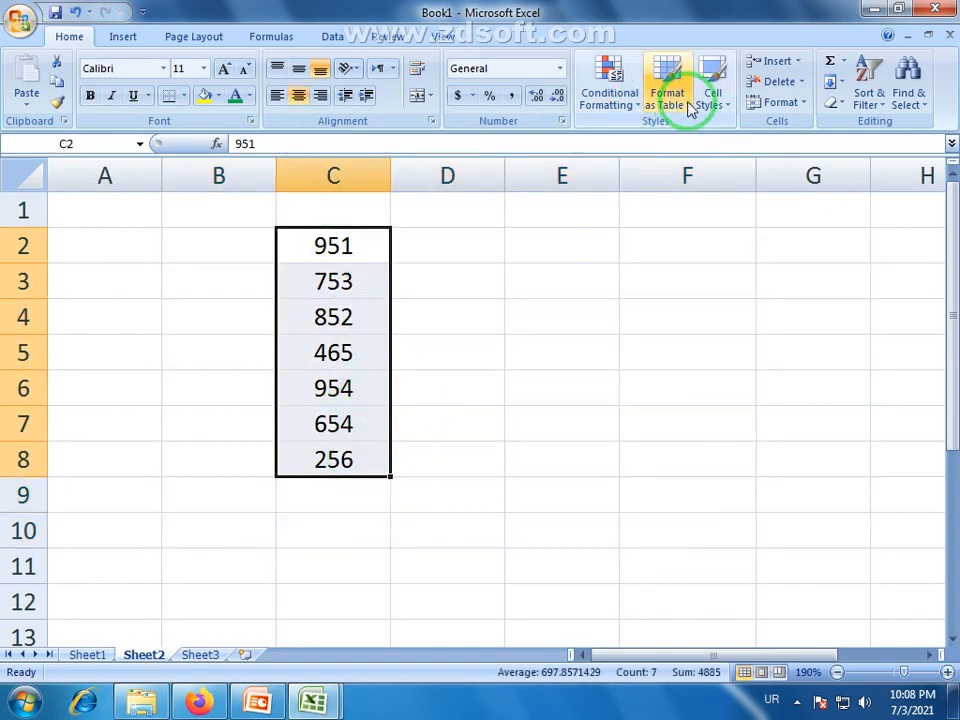
{"action": "left_click", "coordinate": [536, 240]}
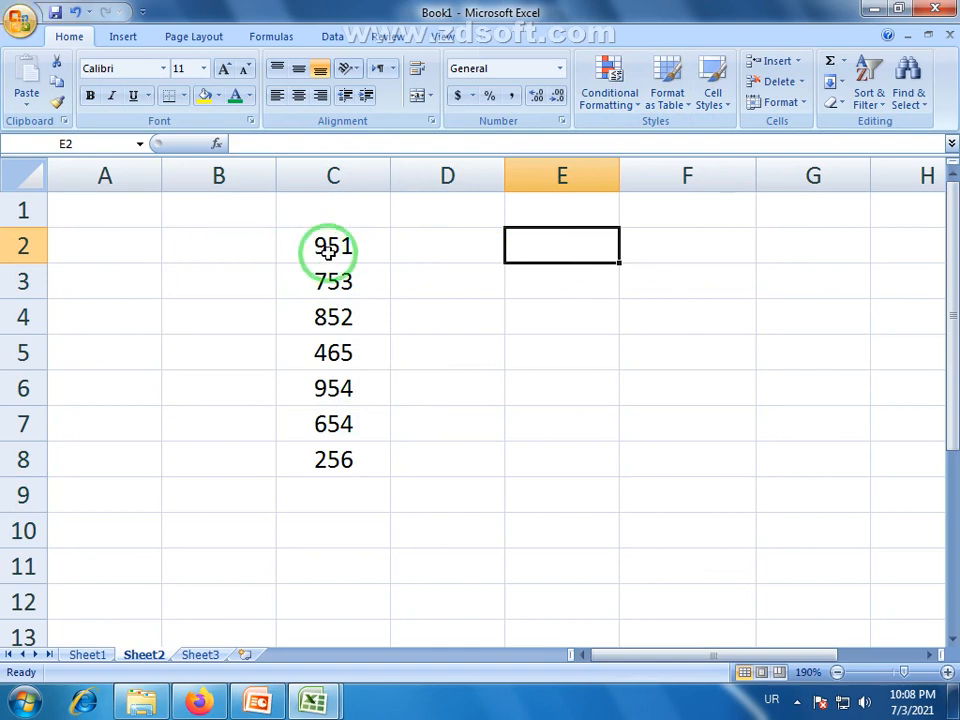
{"action": "left_click_drag", "start_coordinate": [326, 251], "coordinate": [436, 430]}
{"action": "left_click", "coordinate": [435, 465]}
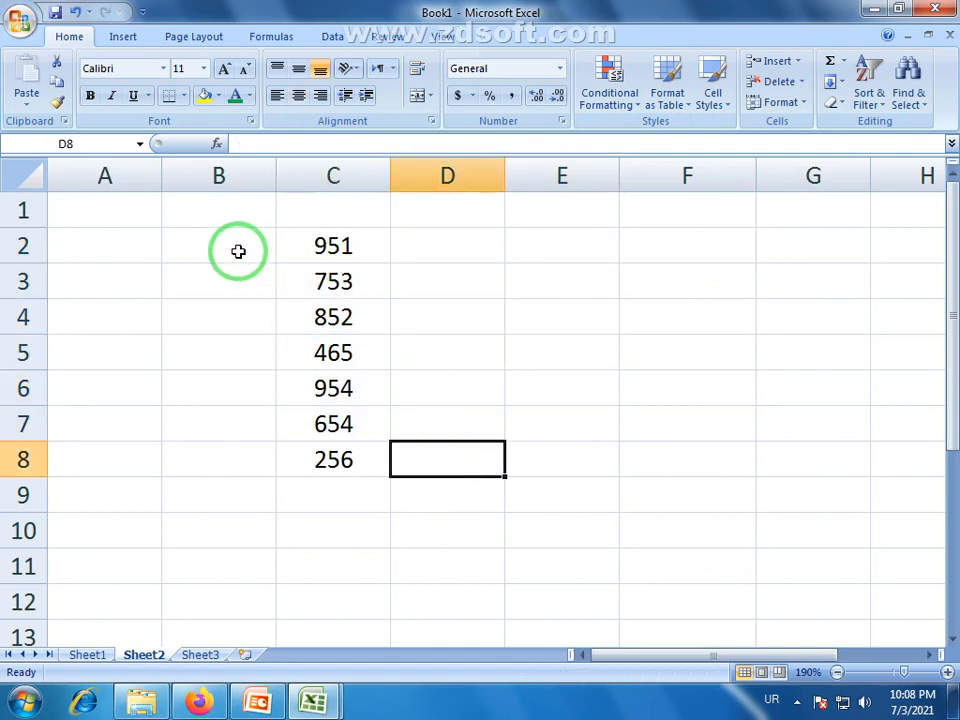
{"action": "left_click_drag", "start_coordinate": [238, 251], "coordinate": [262, 522]}
{"action": "left_click_drag", "start_coordinate": [343, 242], "coordinate": [341, 459]}
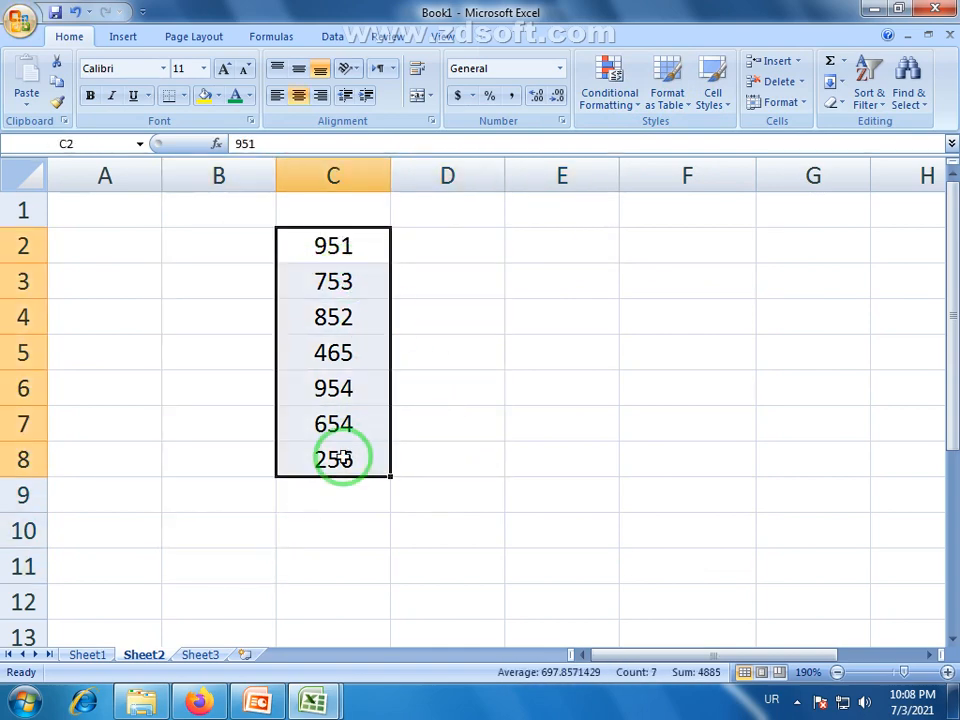
{"action": "left_click", "coordinate": [464, 248]}
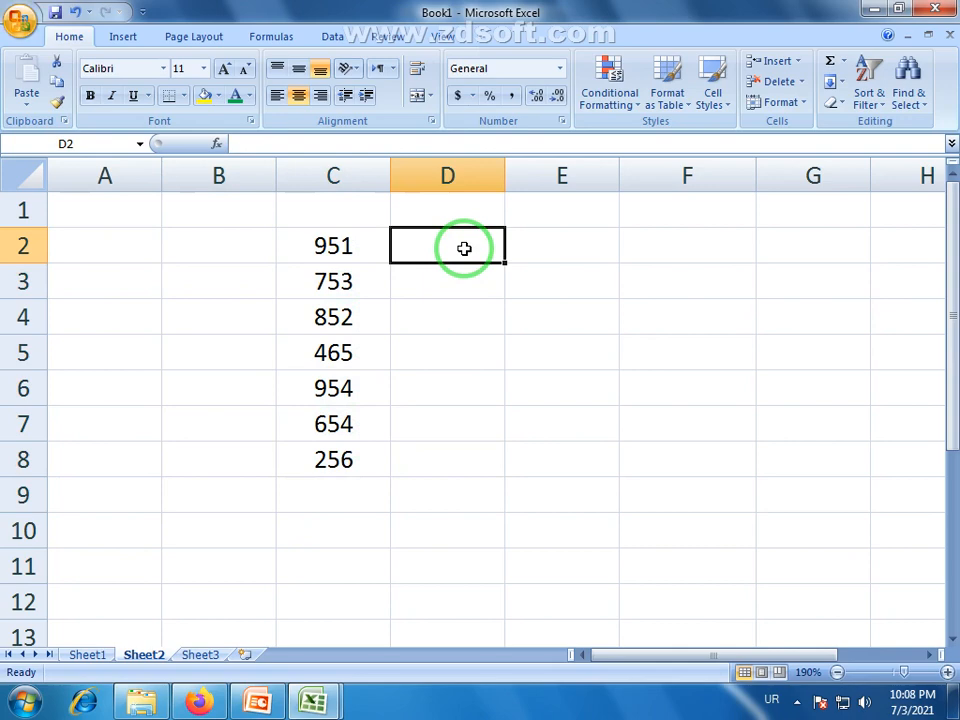
{"action": "left_click_drag", "start_coordinate": [464, 248], "coordinate": [456, 546]}
{"action": "left_click", "coordinate": [371, 305]}
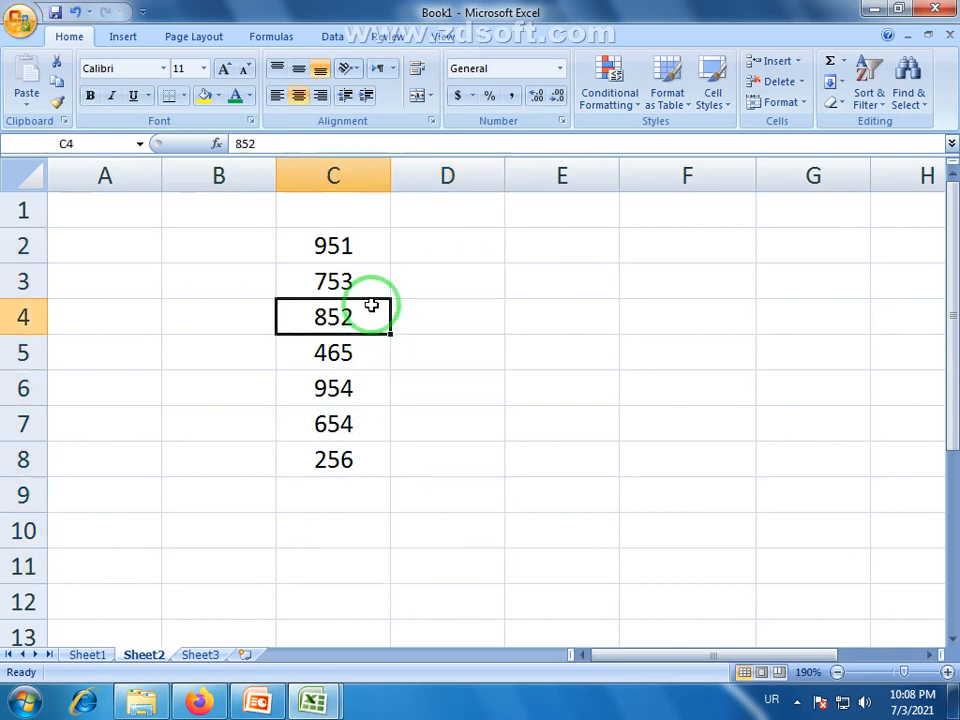
{"action": "left_click_drag", "start_coordinate": [366, 256], "coordinate": [360, 455]}
{"action": "left_click_drag", "start_coordinate": [418, 258], "coordinate": [454, 483]}
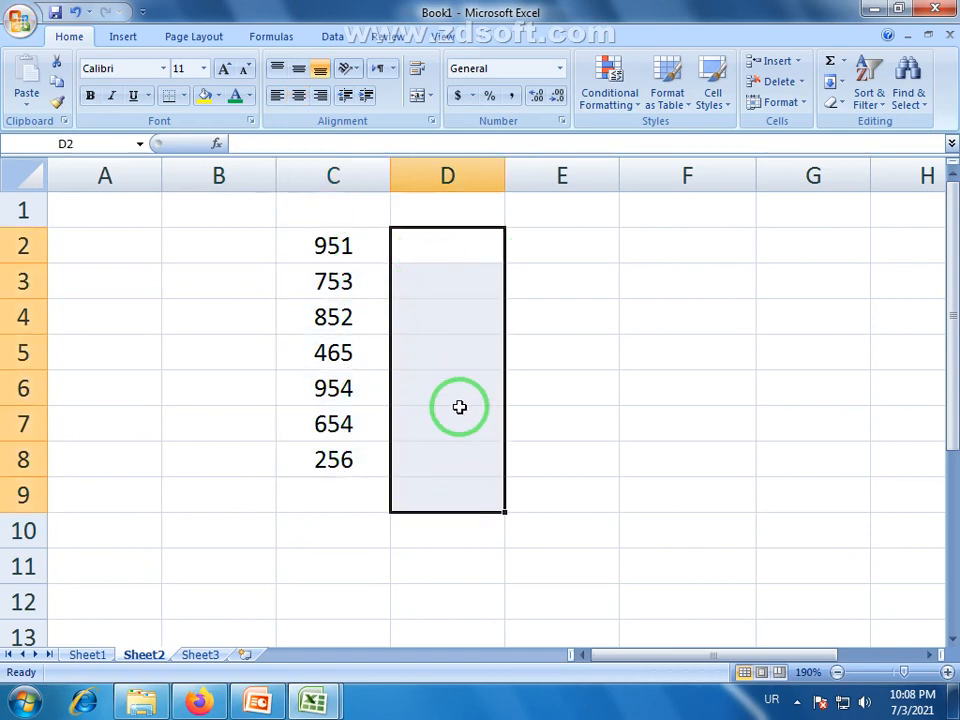
{"action": "left_click", "coordinate": [450, 280]}
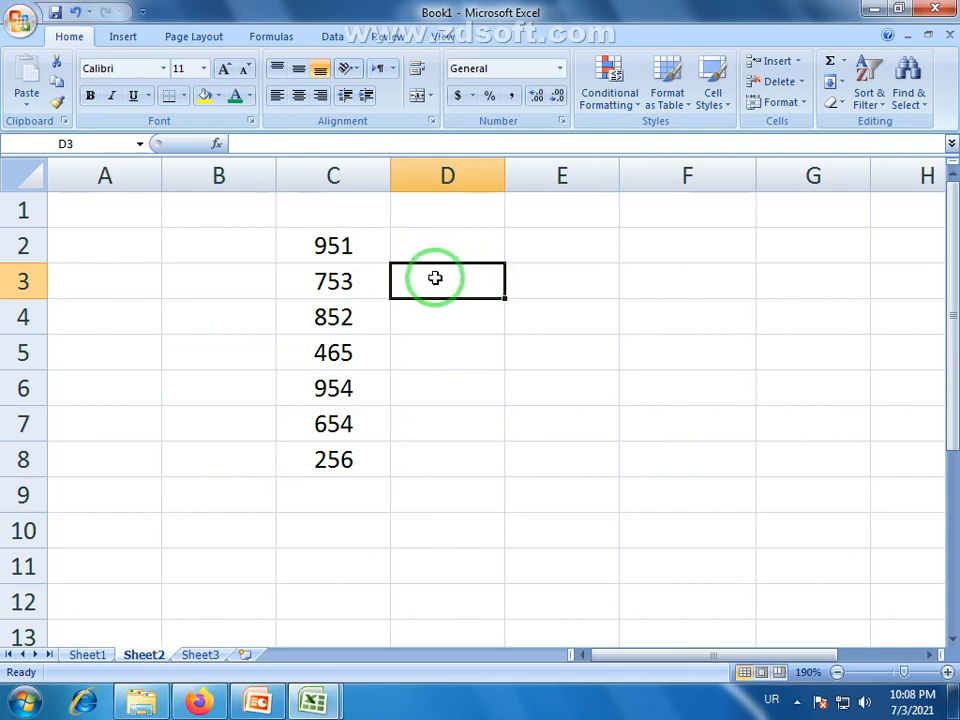
{"action": "left_click", "coordinate": [440, 246]}
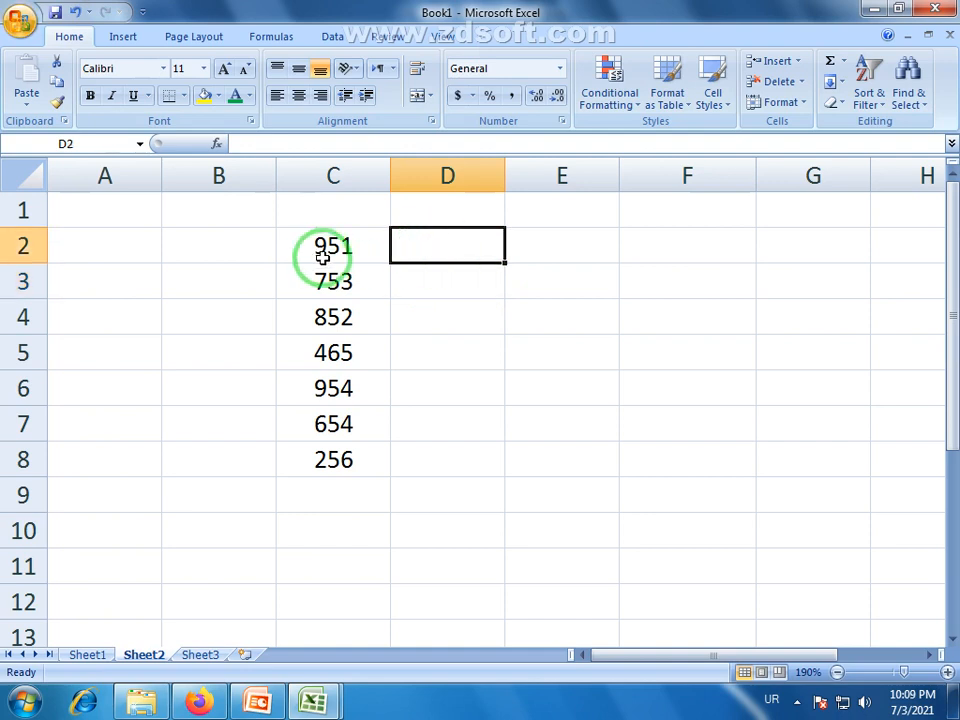
{"action": "left_click", "coordinate": [419, 288]}
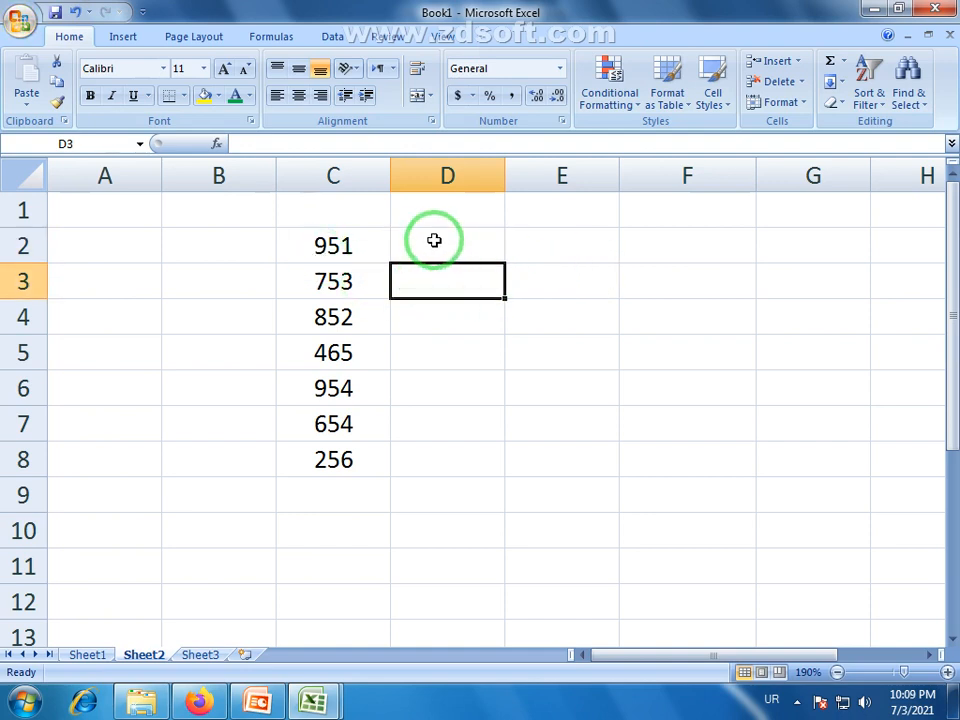
{"action": "left_click", "coordinate": [435, 240]}
{"action": "left_click", "coordinate": [403, 283]}
{"action": "left_click", "coordinate": [440, 242]}
{"action": "left_click", "coordinate": [410, 280]}
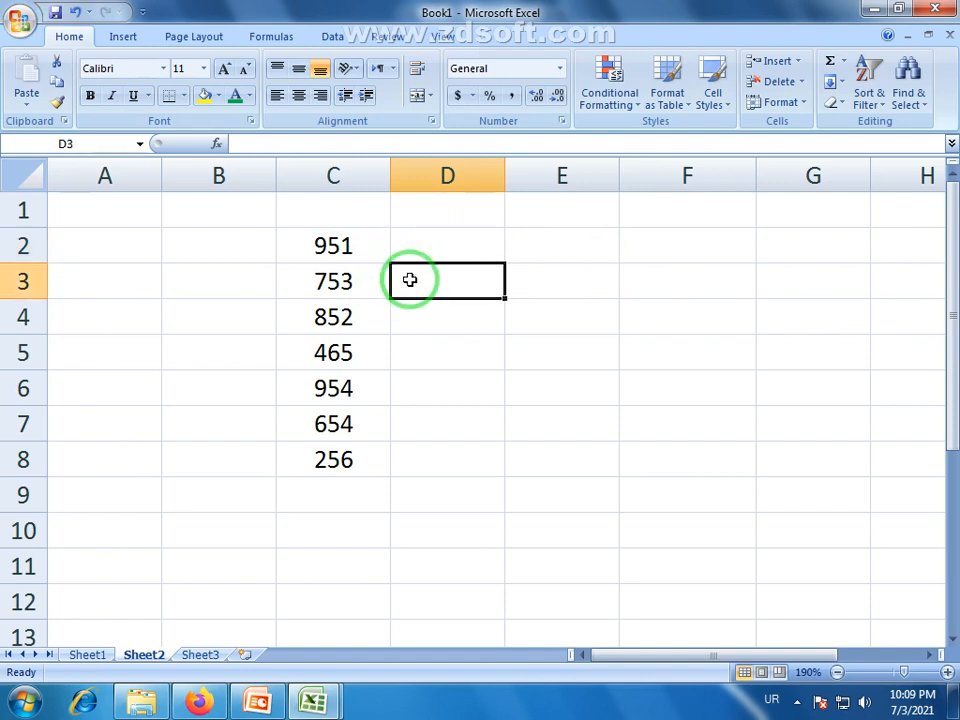
{"action": "left_click", "coordinate": [470, 250]}
{"action": "left_click", "coordinate": [405, 284]}
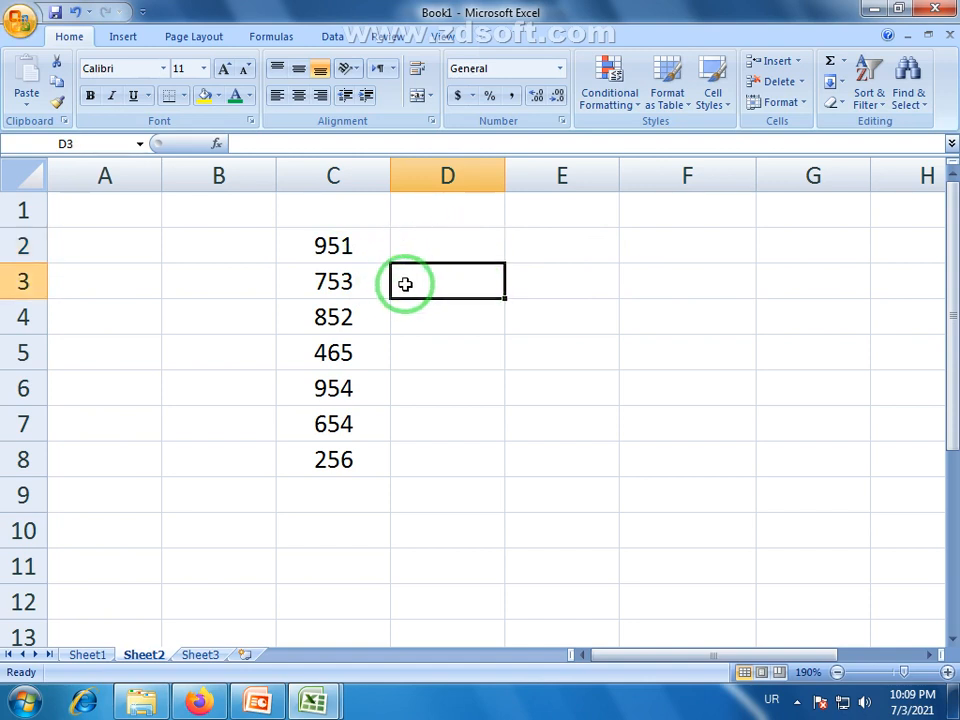
{"action": "left_click_drag", "start_coordinate": [435, 246], "coordinate": [442, 483]}
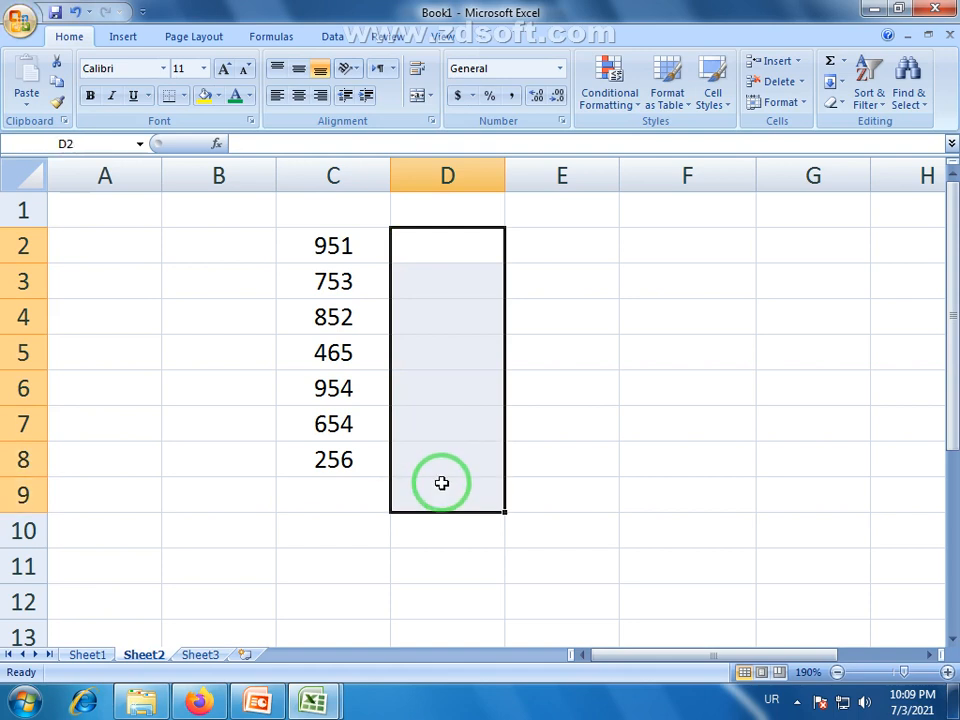
- Look through the Format as Table styles for the range C2:C8 without applying one
{"action": "left_click", "coordinate": [549, 426]}
{"action": "left_click_drag", "start_coordinate": [360, 246], "coordinate": [366, 460]}
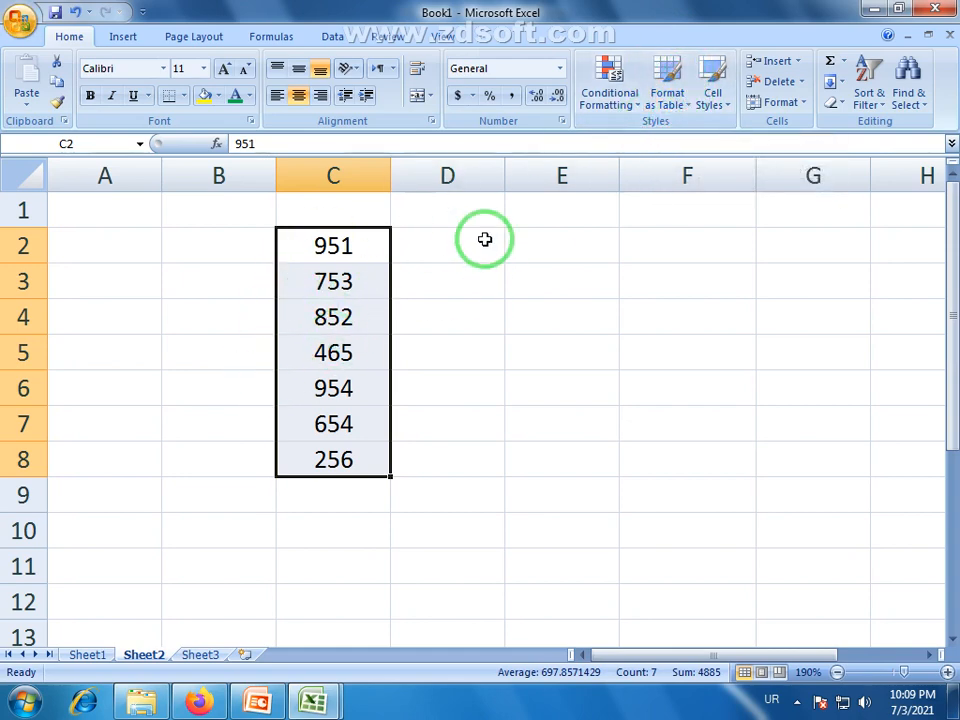
{"action": "left_click", "coordinate": [688, 112]}
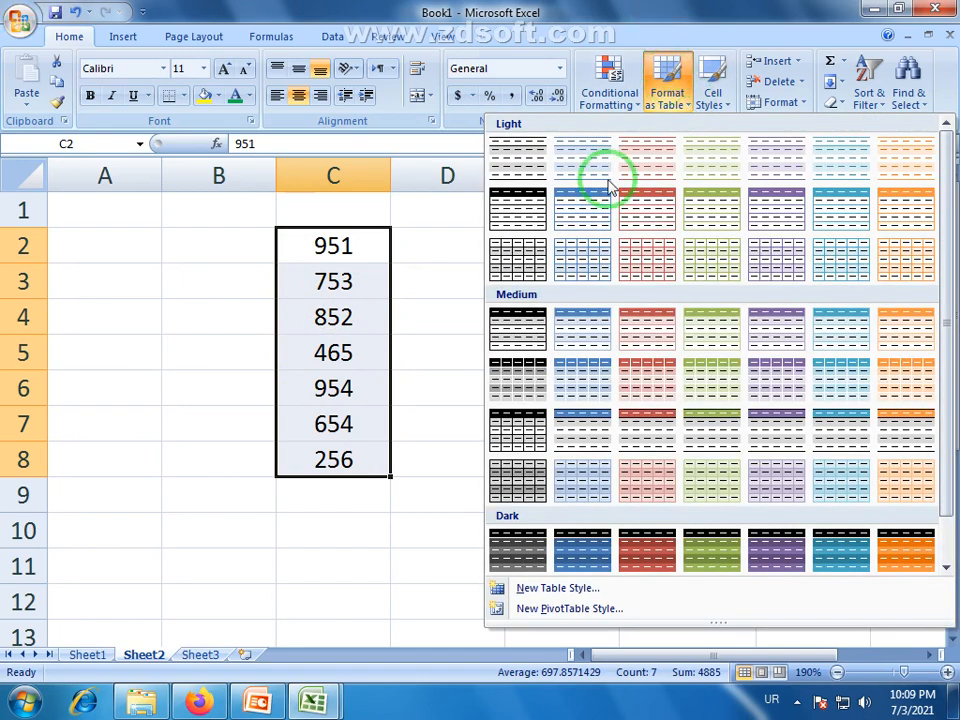
{"action": "left_click", "coordinate": [706, 10]}
{"action": "left_click", "coordinate": [551, 246]}
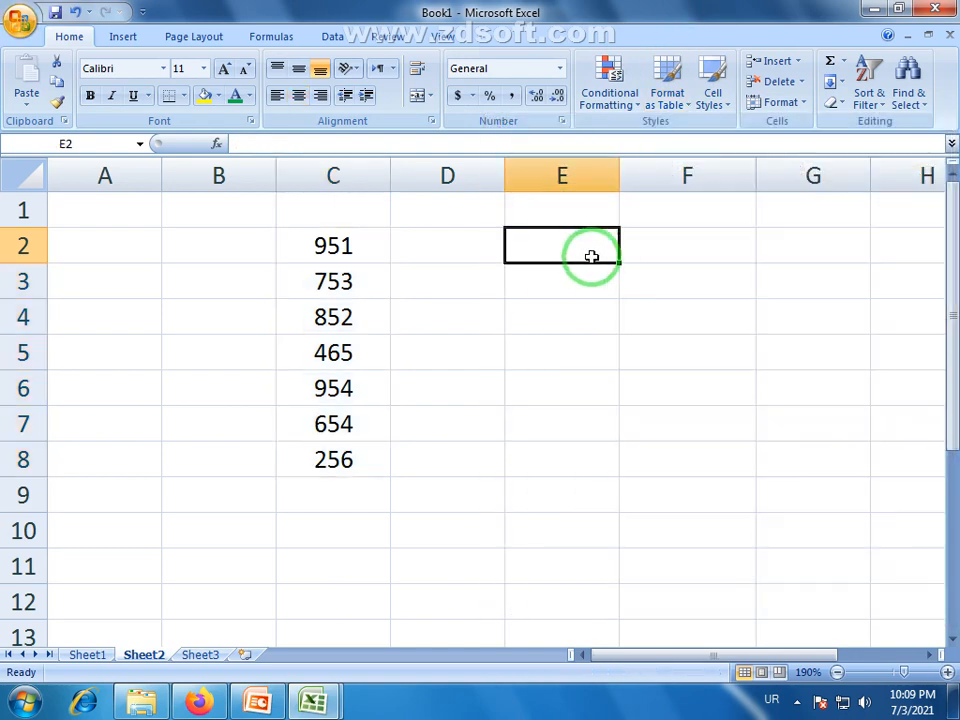
- Fill B2:B8 with the number series 1 to 7 beside the existing values
{"action": "left_click", "coordinate": [429, 244]}
{"action": "left_click", "coordinate": [249, 245]}
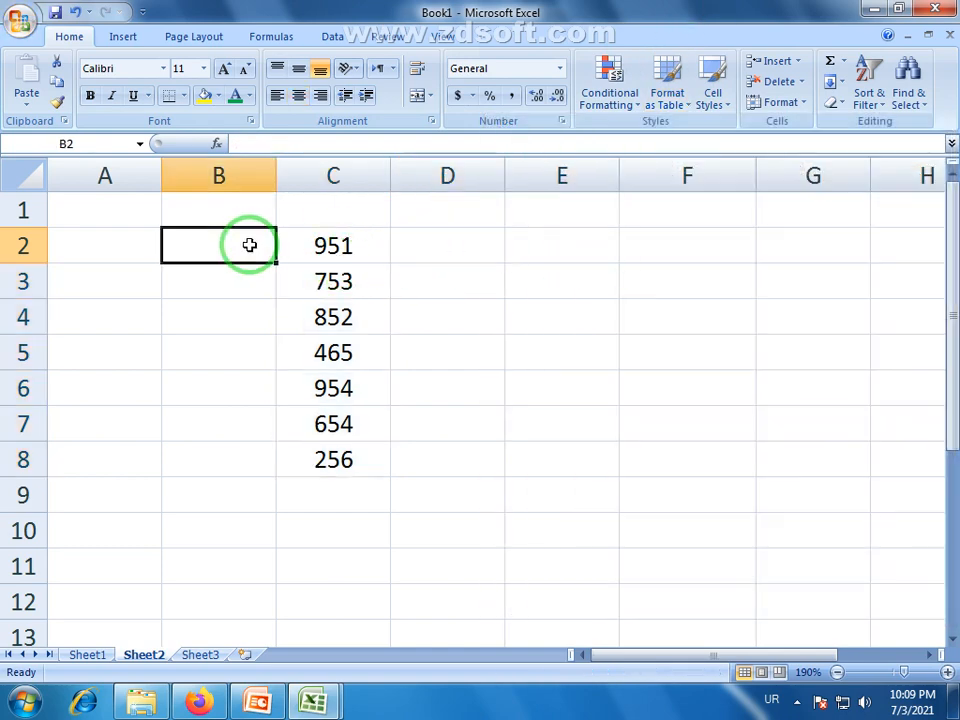
{"action": "type", "text": "1"}
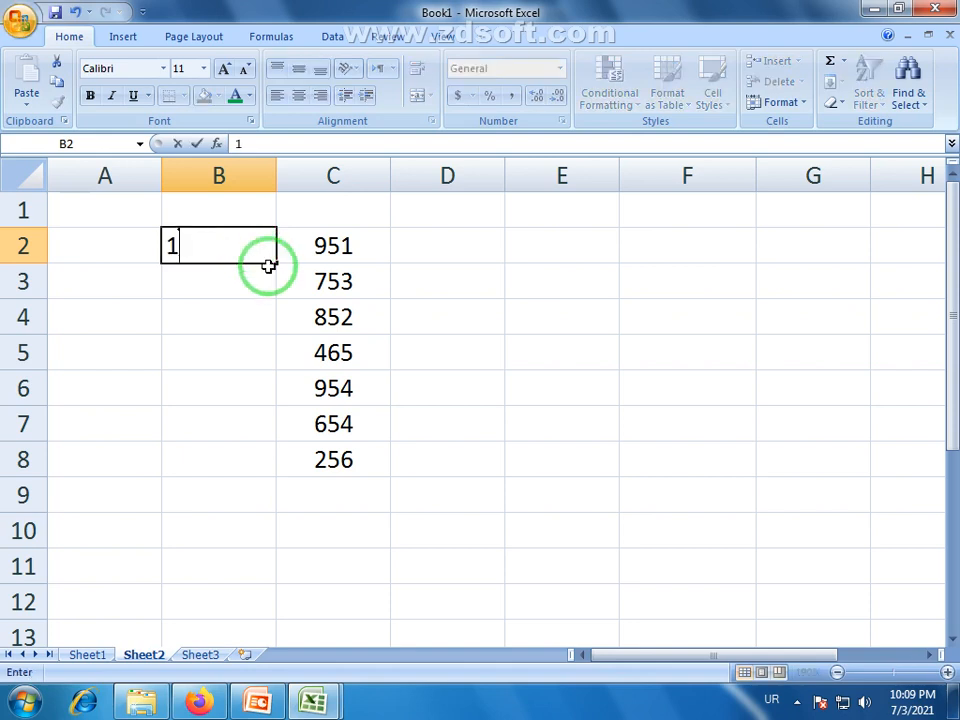
{"action": "left_click_drag", "start_coordinate": [279, 260], "coordinate": [280, 474]}
{"action": "left_click", "coordinate": [456, 240]}
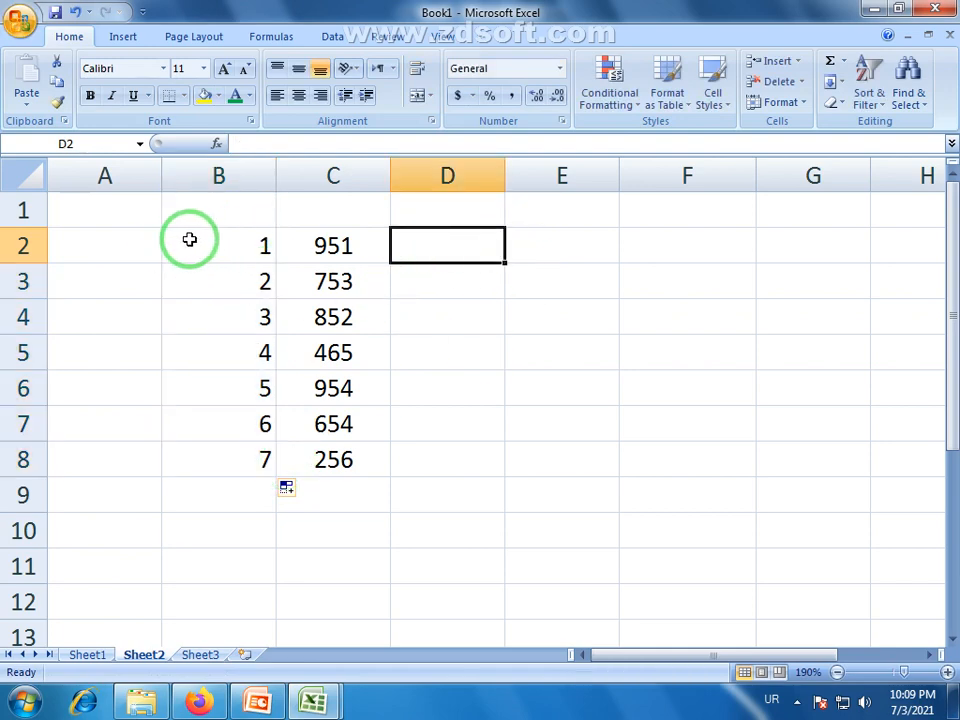
{"action": "left_click", "coordinate": [252, 212]}
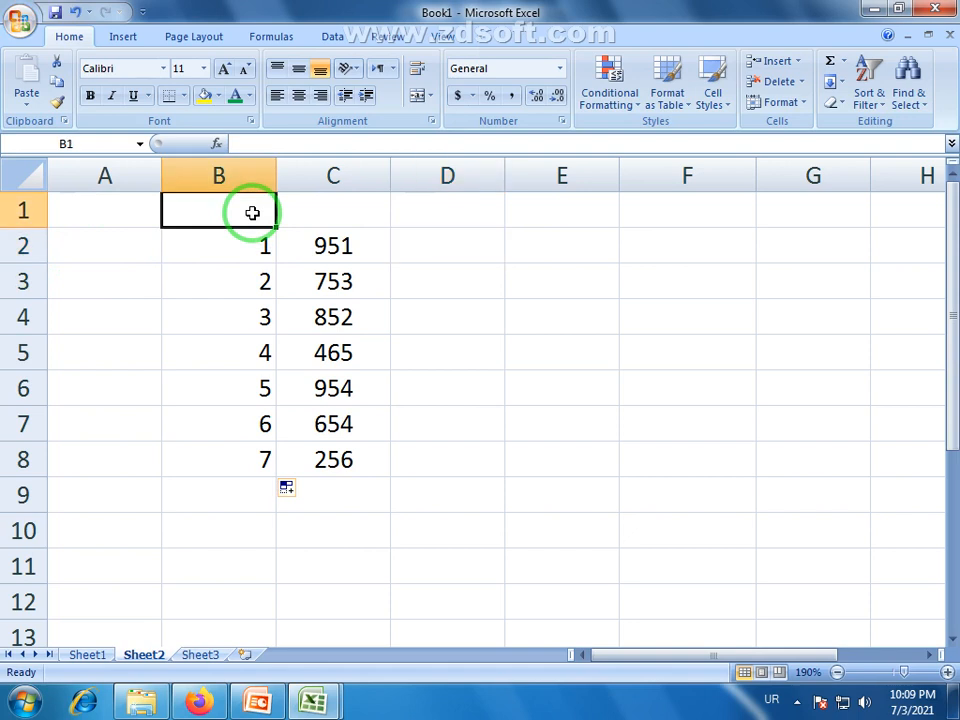
{"action": "type", "text": "سر"}
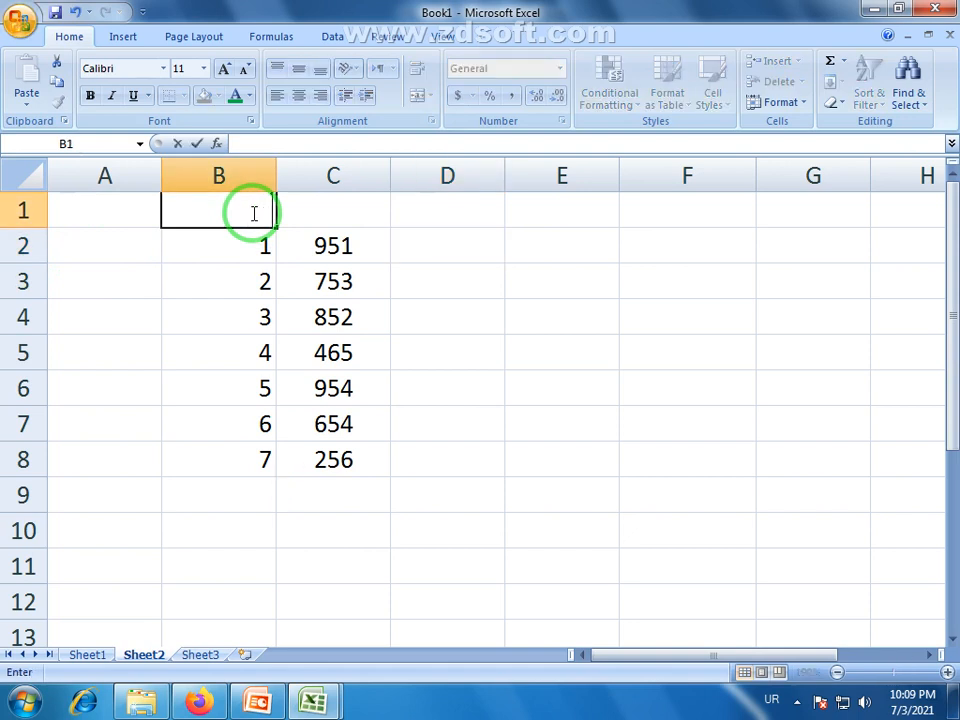
{"action": "left_click", "coordinate": [251, 253]}
{"action": "left_click", "coordinate": [259, 209]}
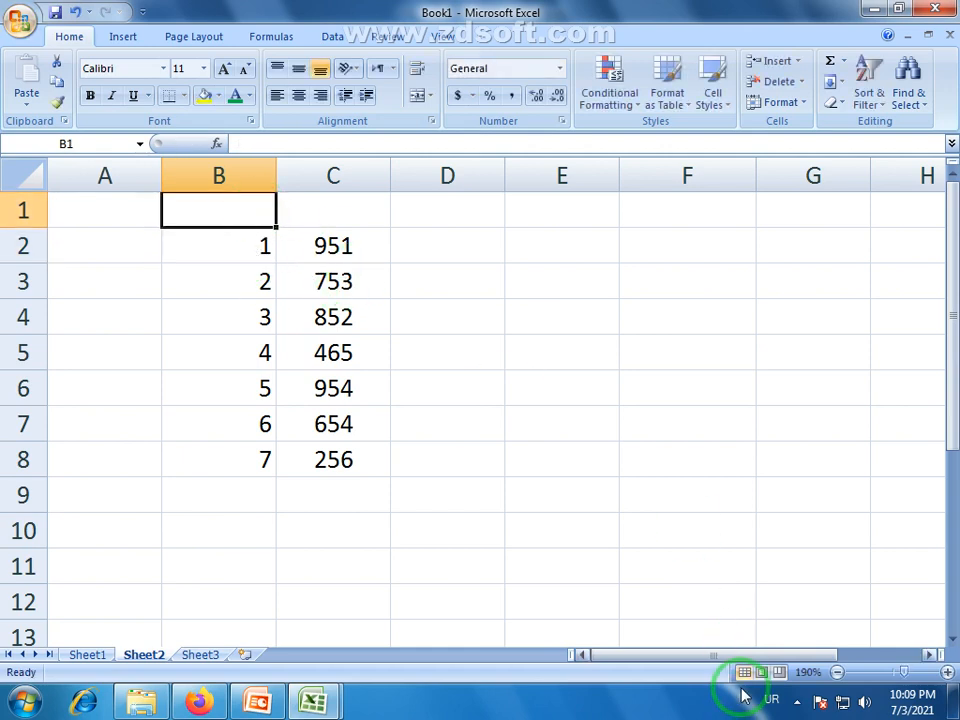
- Switch the keyboard input language to English and enter the heading Sr.no in B1
{"action": "left_click", "coordinate": [771, 704]}
{"action": "left_click", "coordinate": [793, 645]}
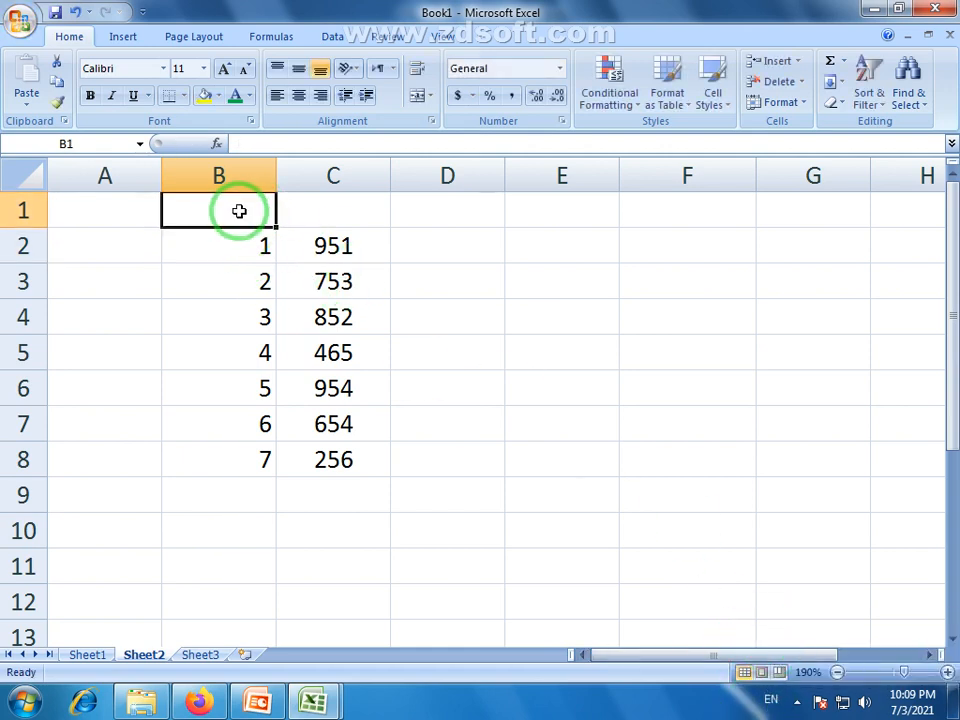
{"action": "type", "text": "Sr"}
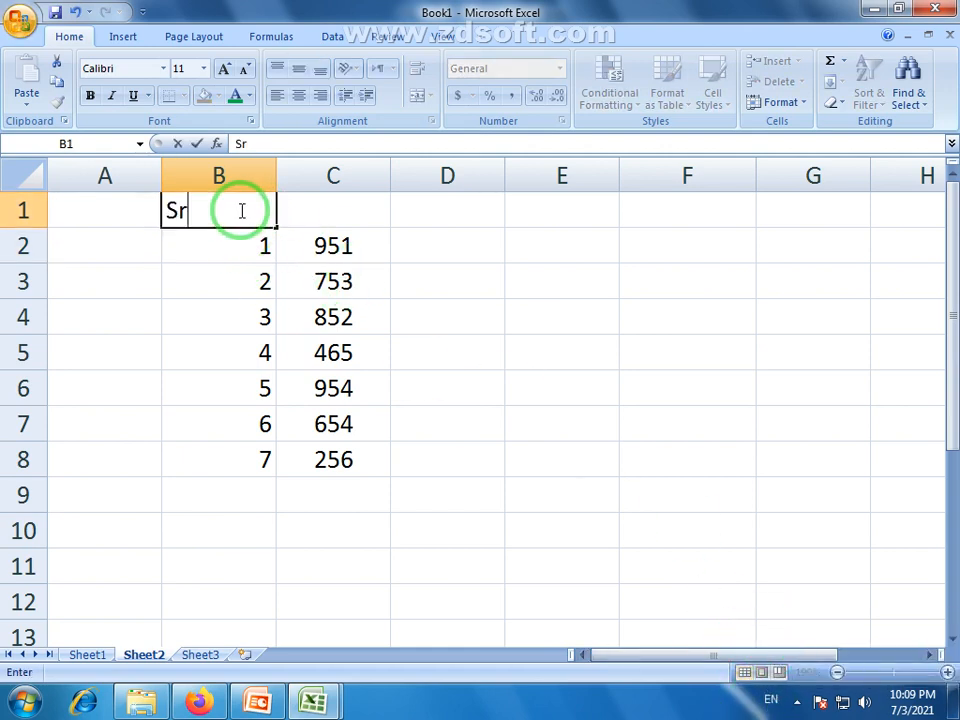
{"action": "type", "text": ".n"}
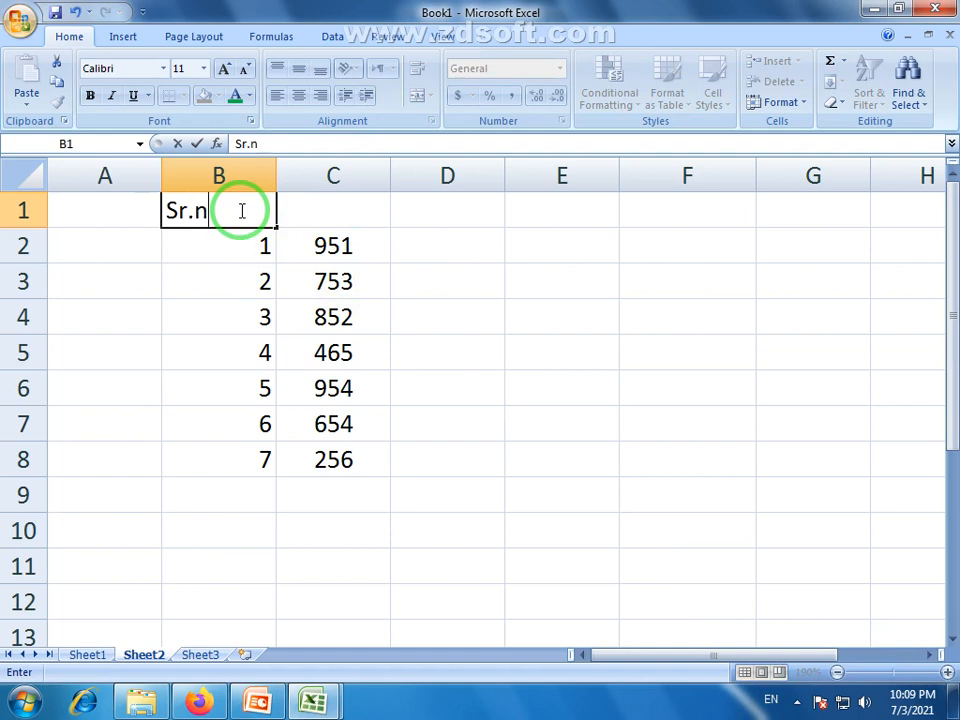
{"action": "type", "text": "o"}
- Enter the headings Name in C1 and City in D1
{"action": "left_click", "coordinate": [344, 216]}
{"action": "type", "text": "N"}
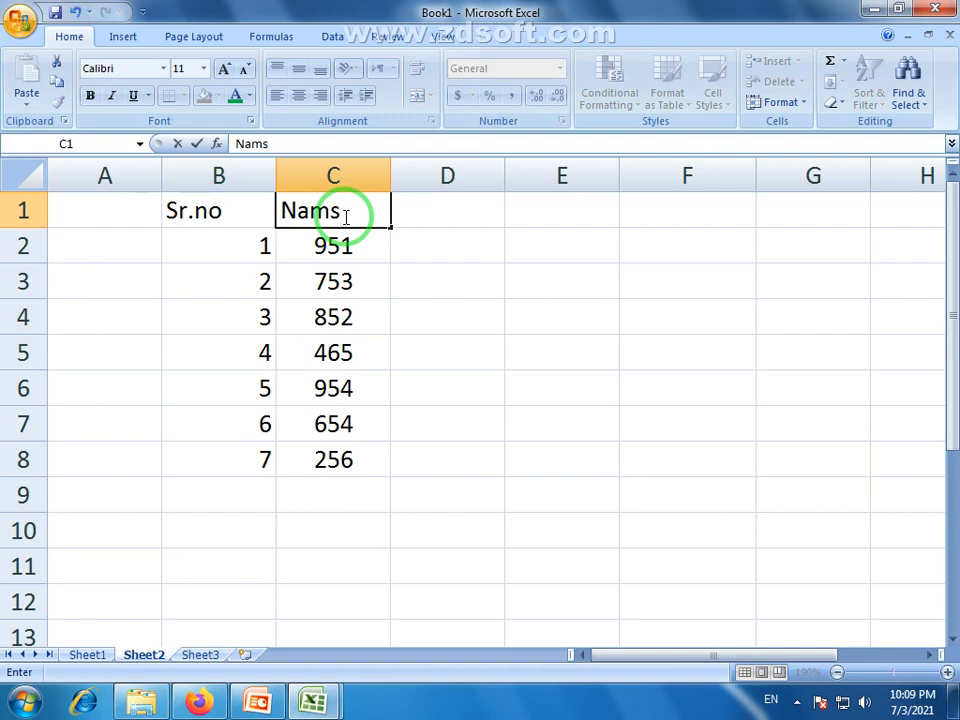
{"action": "type", "text": "ames"}
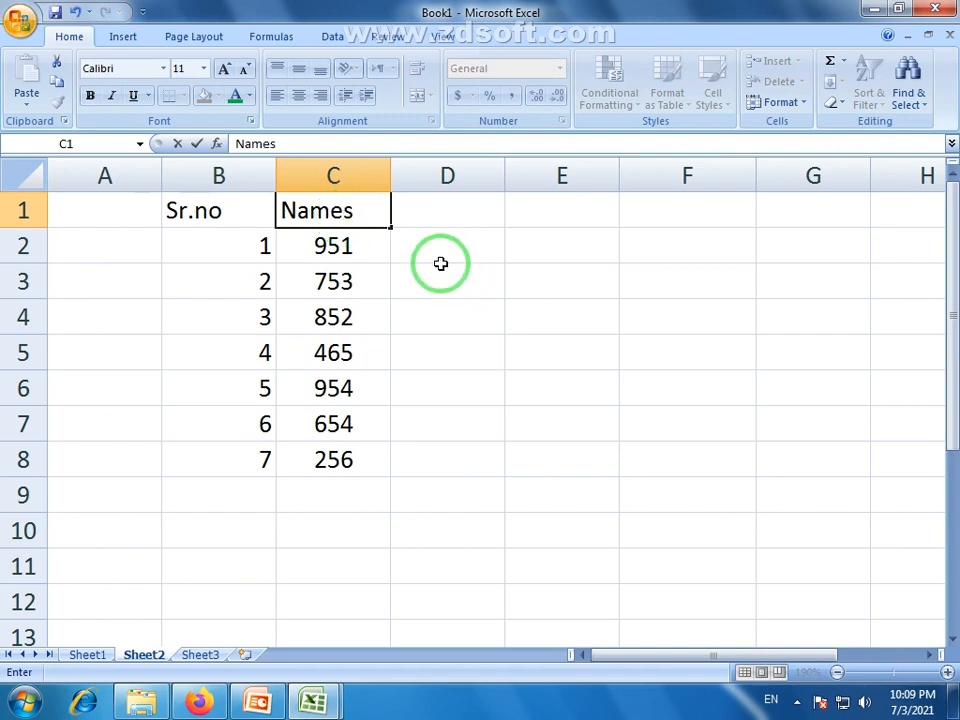
{"action": "left_click", "coordinate": [441, 272]}
{"action": "left_click", "coordinate": [435, 215]}
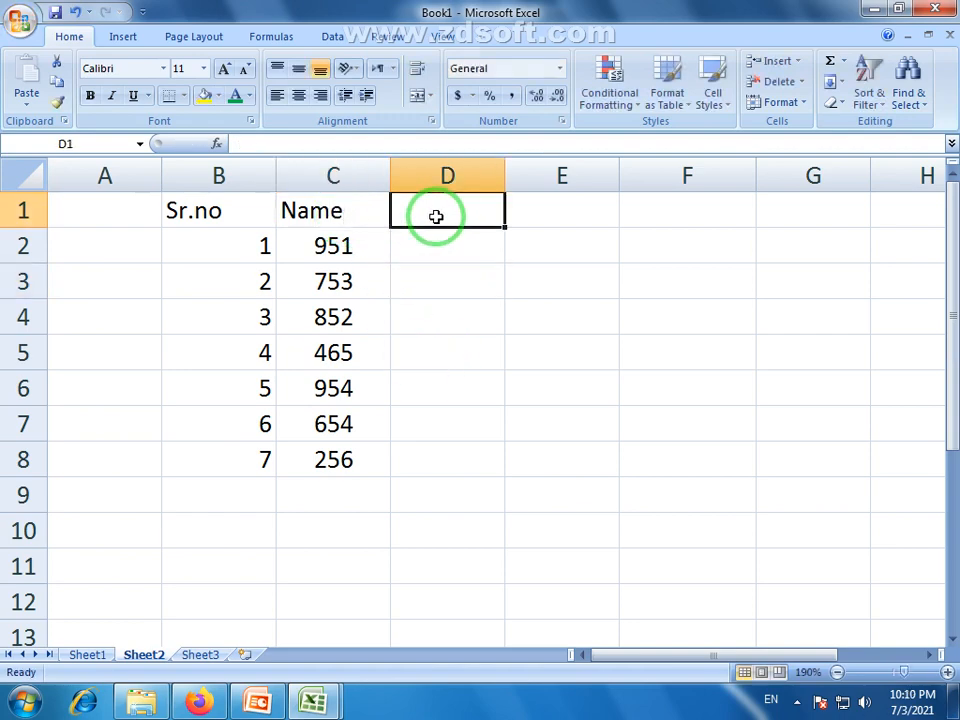
{"action": "left_click", "coordinate": [442, 247]}
{"action": "left_click", "coordinate": [449, 219]}
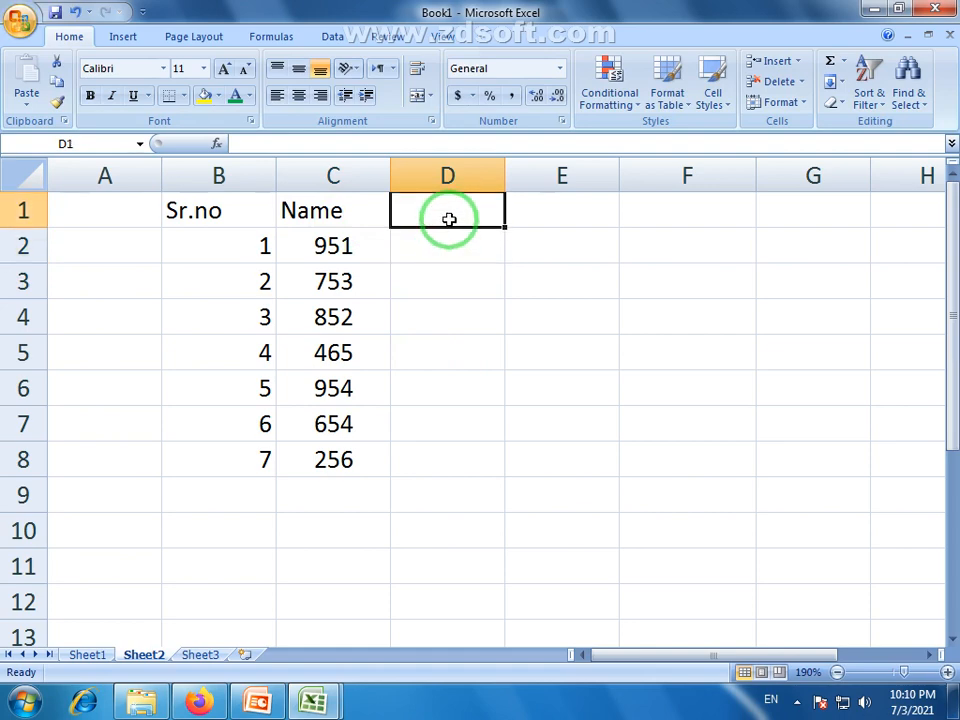
{"action": "type", "text": "City"}
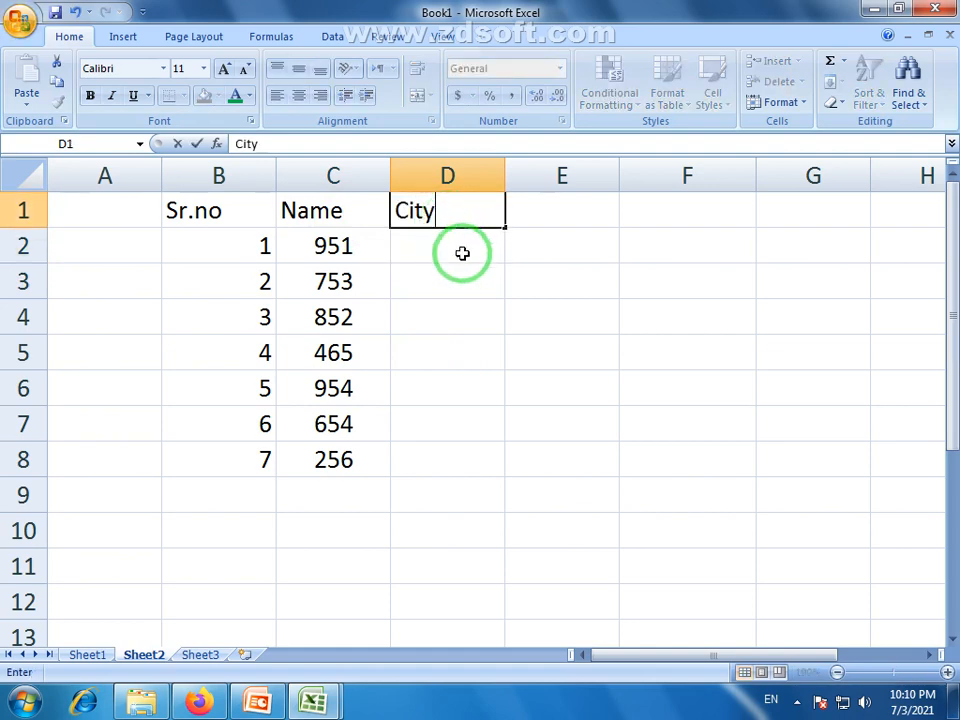
{"action": "key", "text": "ctrl+Return"}
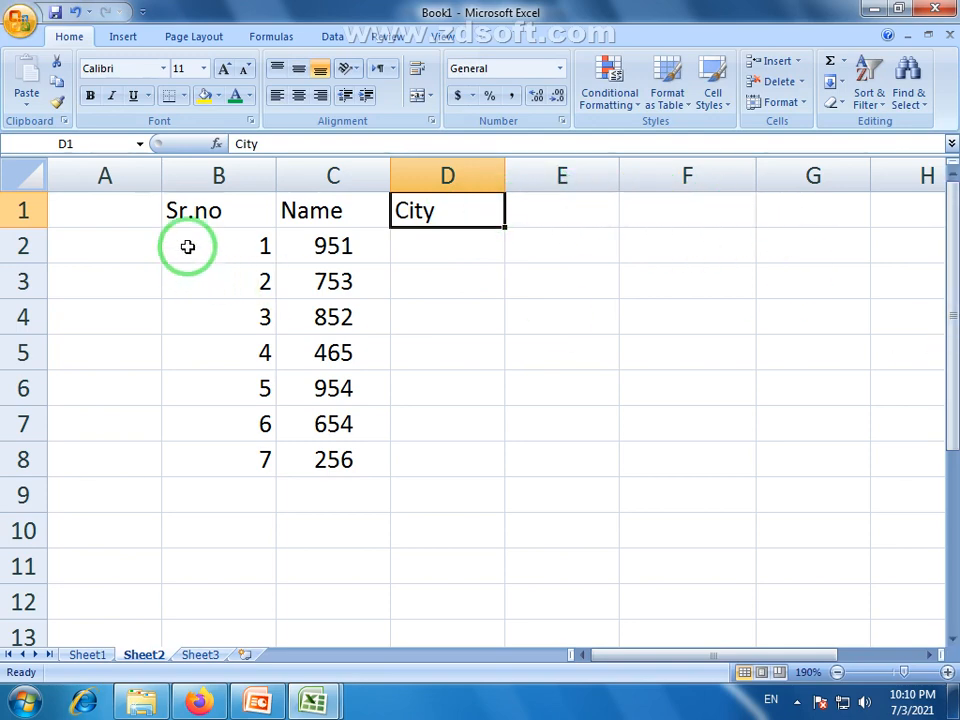
- Fill the City column in D2:D5 with Faisalabad, Multan, Lahore and etc..
{"action": "left_click_drag", "start_coordinate": [195, 212], "coordinate": [440, 460]}
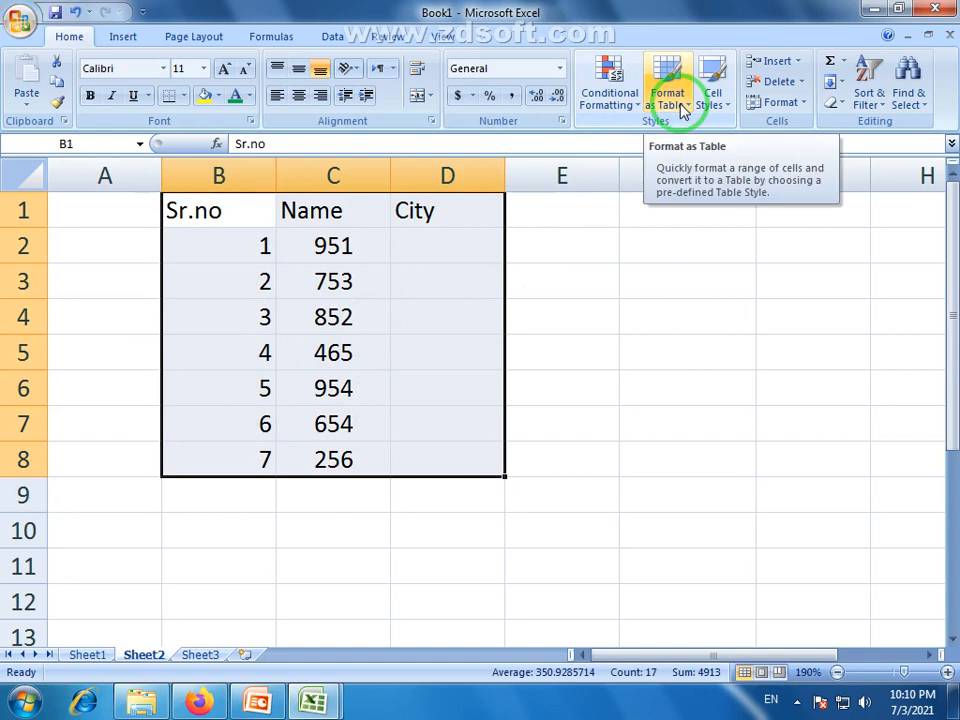
{"action": "left_click", "coordinate": [443, 250]}
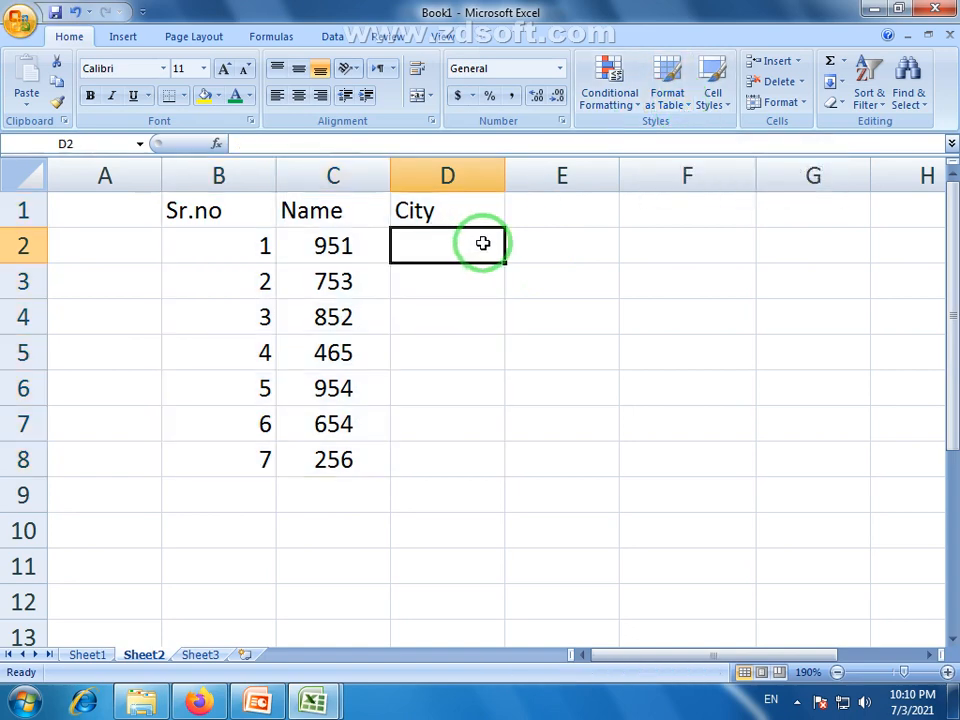
{"action": "type", "text": "Faisalabad"}
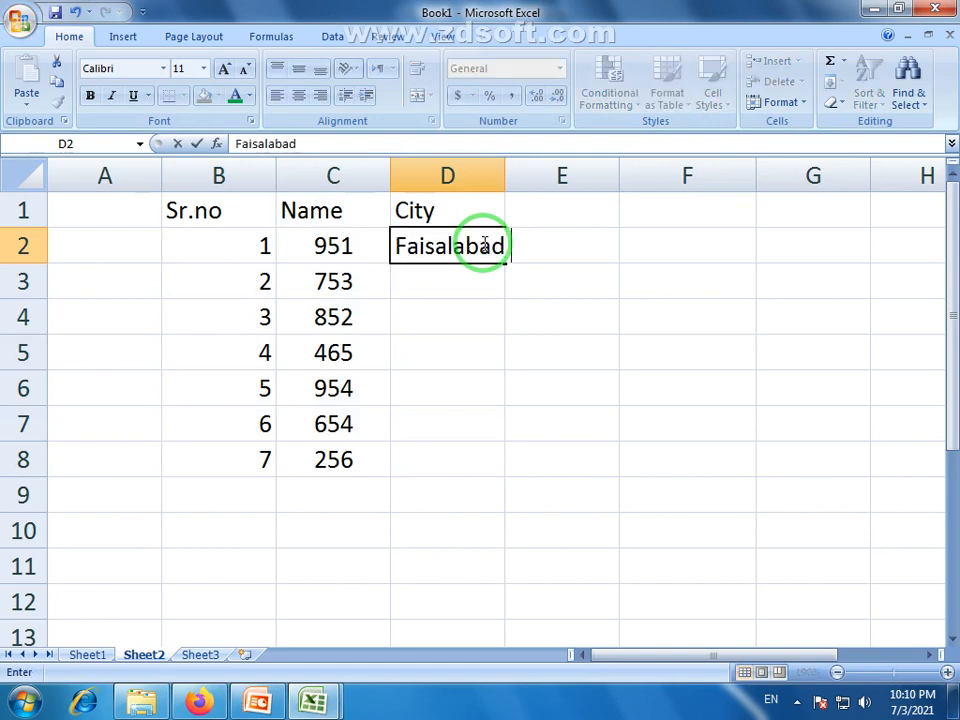
{"action": "key", "text": "Return"}
{"action": "type", "text": "mU"}
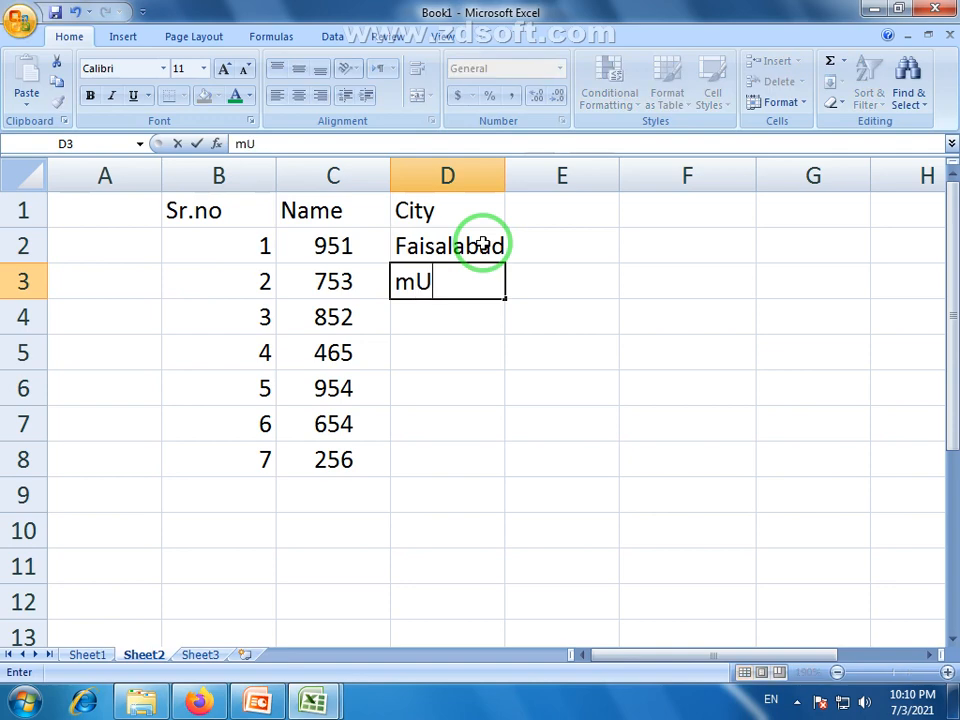
{"action": "type", "text": "ltan"}
{"action": "key", "text": "Return"}
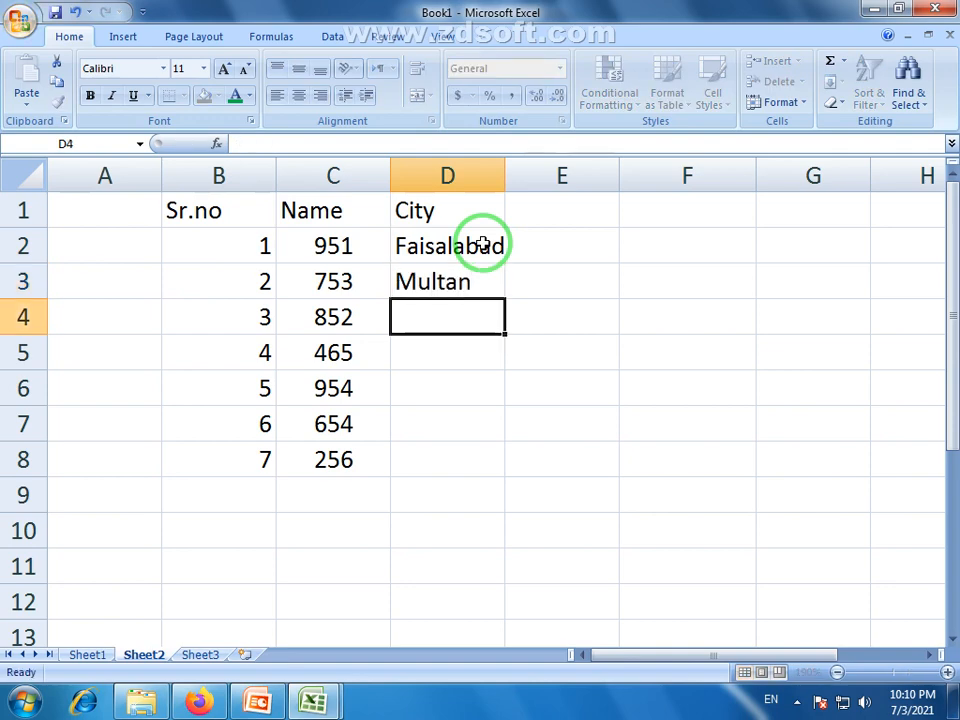
{"action": "type", "text": "Lahore"}
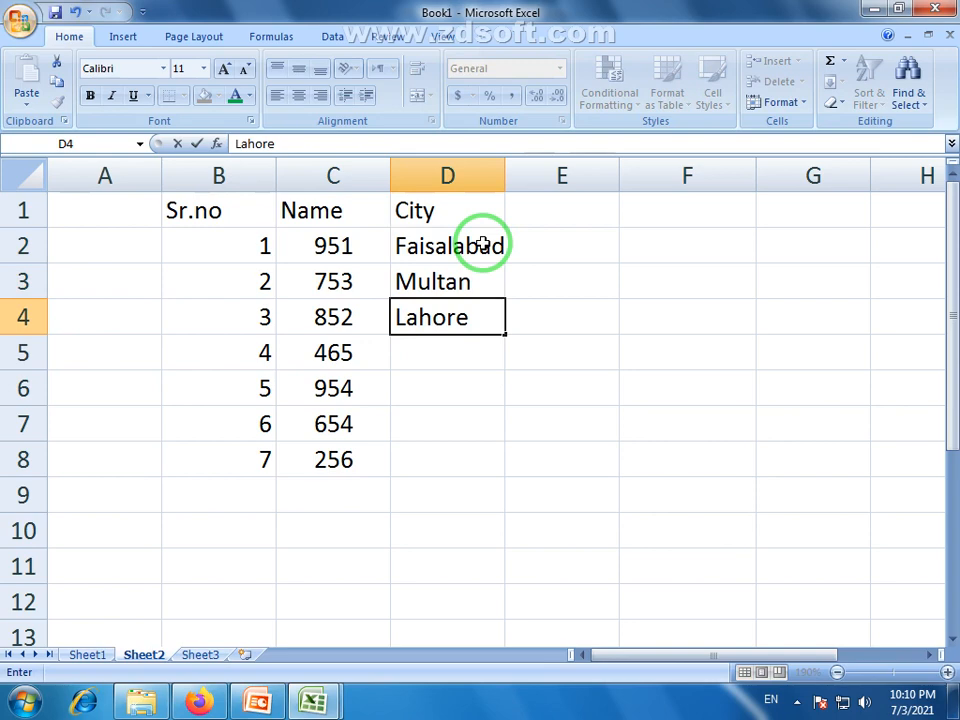
{"action": "key", "text": "Return"}
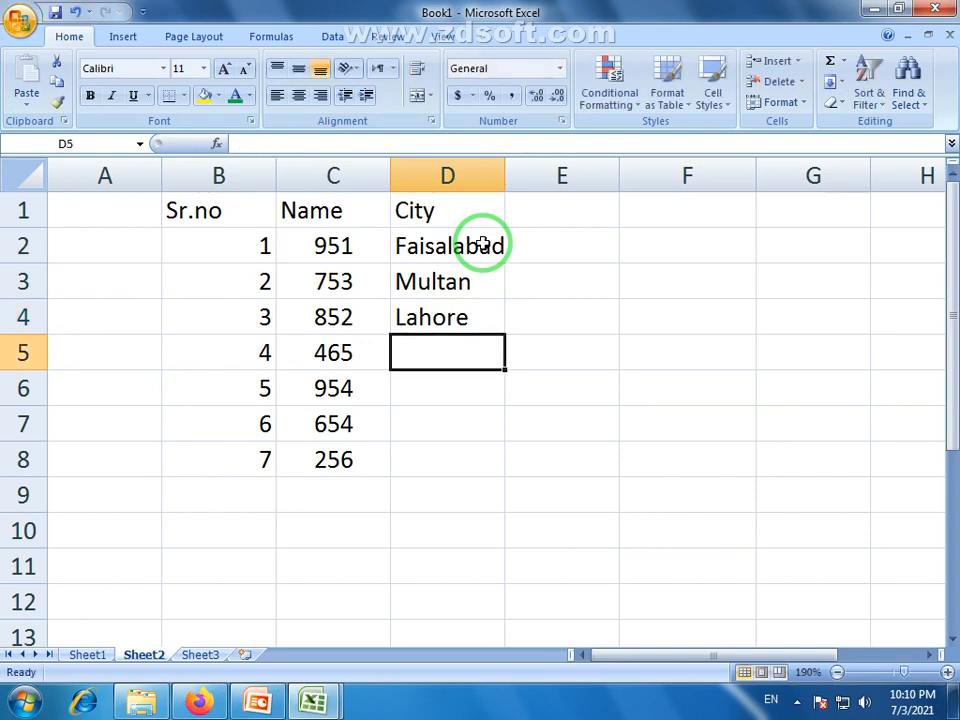
{"action": "type", "text": "etc..."}
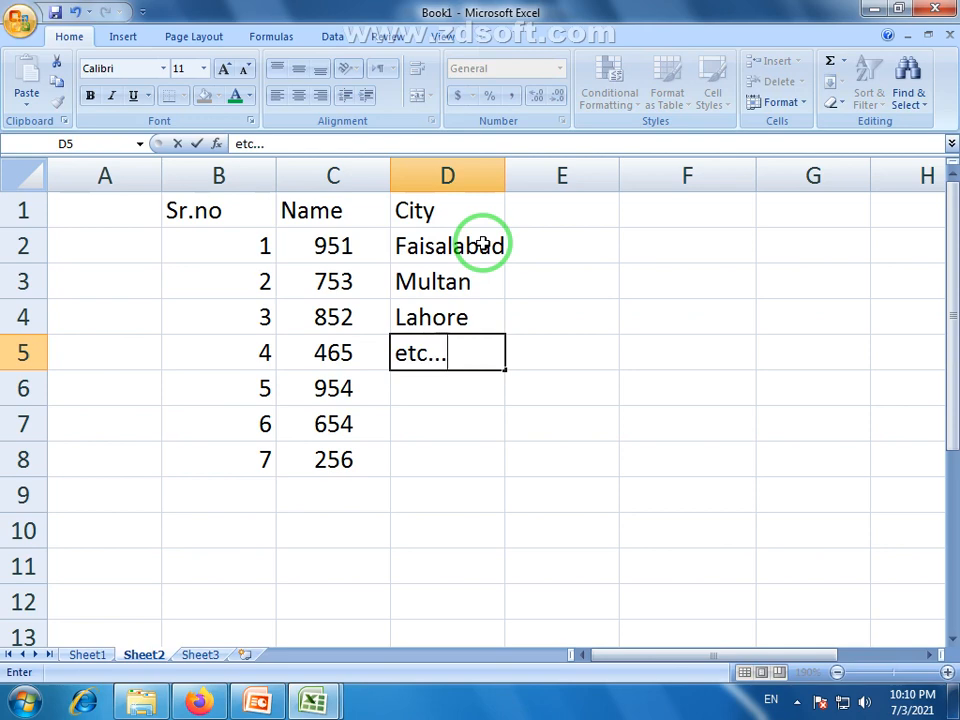
{"action": "left_click", "coordinate": [466, 414]}
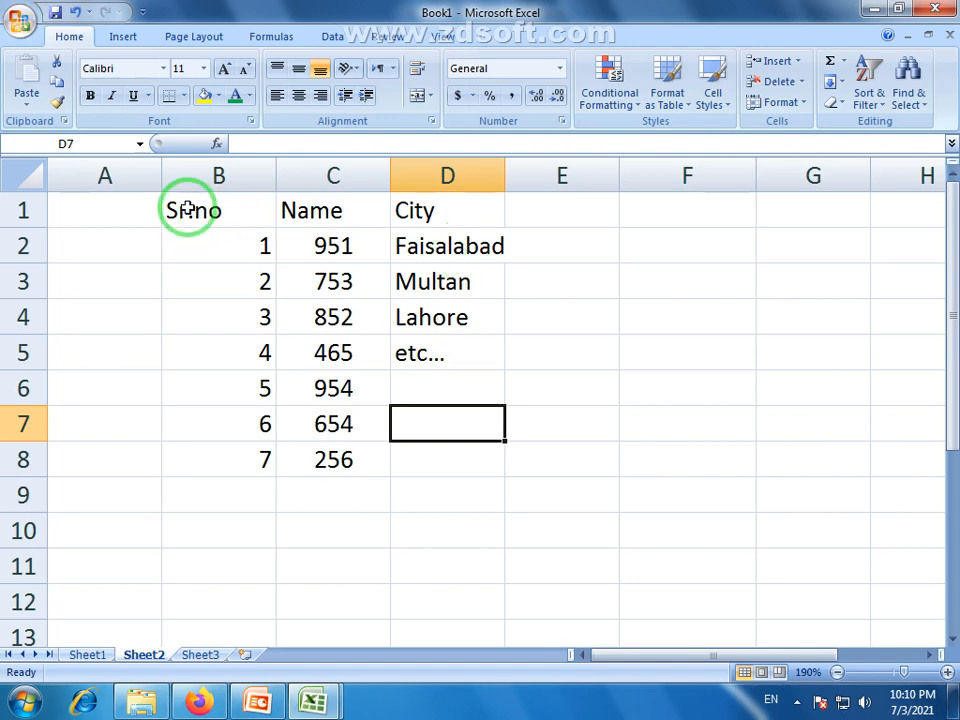
- Color the headings in B1:D1 green and center the contents of B1:D8 horizontally
{"action": "left_click_drag", "start_coordinate": [186, 214], "coordinate": [480, 216]}
{"action": "left_click", "coordinate": [238, 97]}
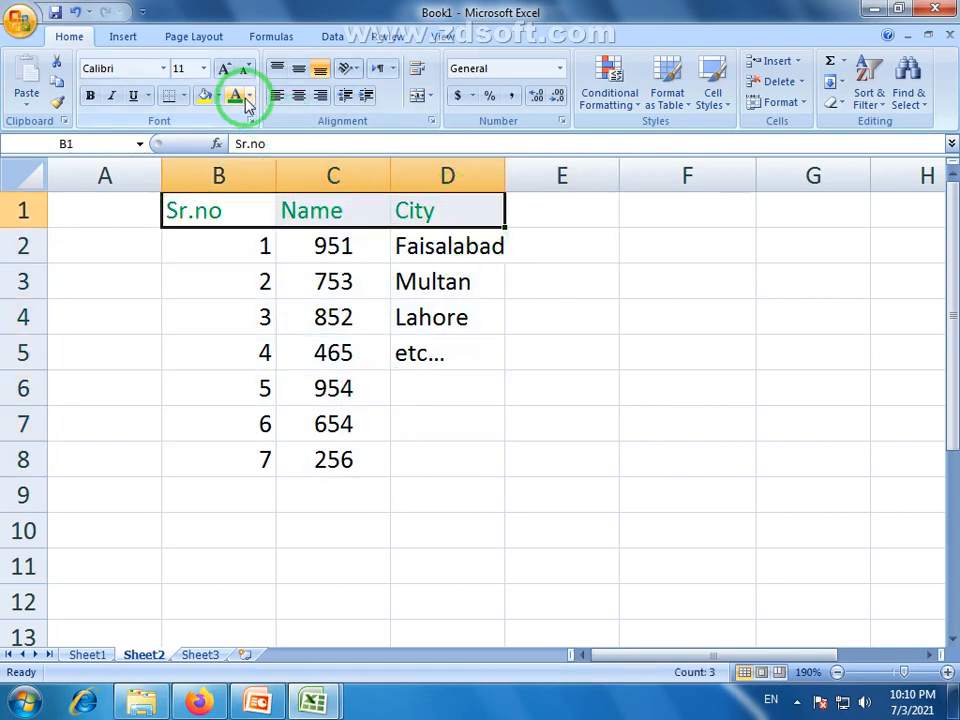
{"action": "left_click", "coordinate": [399, 364]}
{"action": "left_click_drag", "start_coordinate": [199, 212], "coordinate": [443, 469]}
{"action": "left_click", "coordinate": [298, 95]}
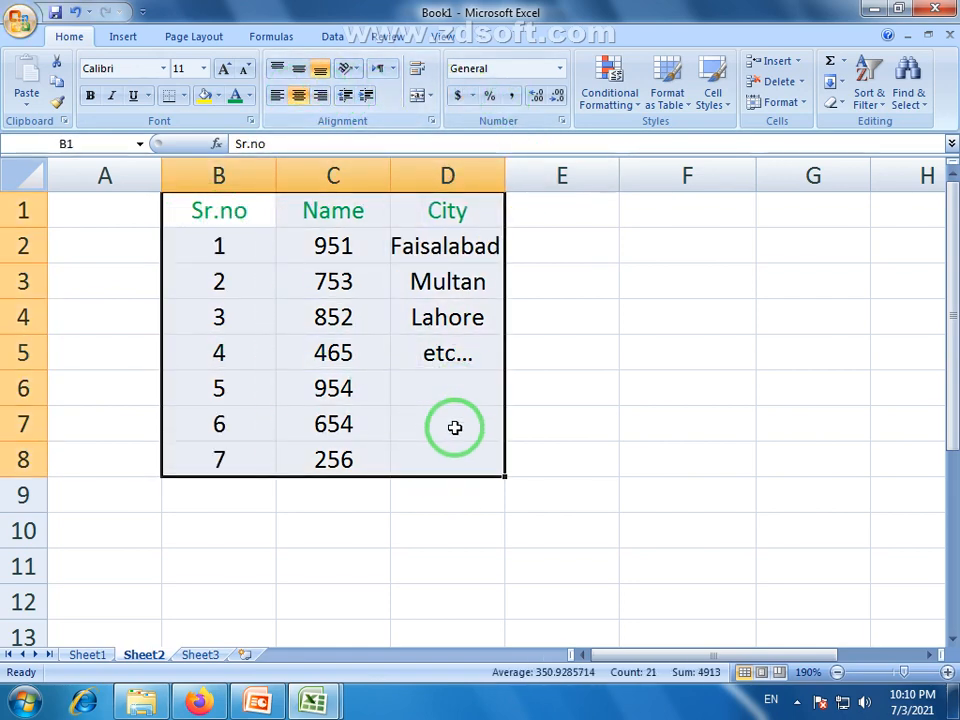
- Left-align the city entries in D2:D5 with one indent level and widen column D to fit them
{"action": "left_click", "coordinate": [415, 268]}
{"action": "left_click_drag", "start_coordinate": [430, 246], "coordinate": [444, 356]}
{"action": "left_click", "coordinate": [277, 95]}
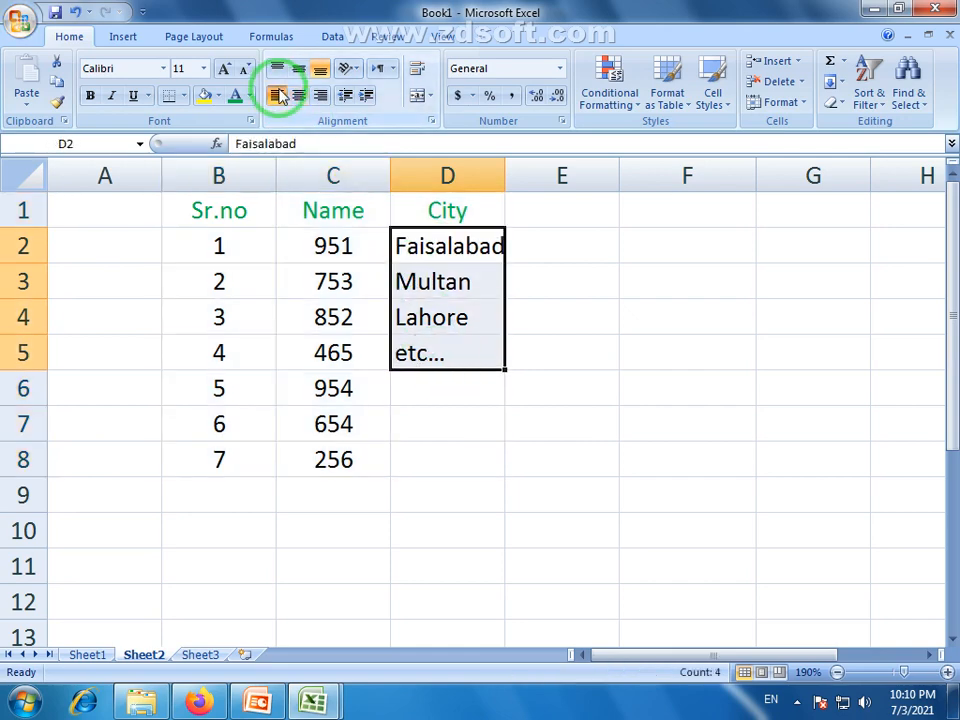
{"action": "left_click", "coordinate": [366, 96]}
{"action": "left_click_drag", "start_coordinate": [504, 171], "coordinate": [549, 170]}
- Repeat the four city entries from D2:D5 down column D through row 13 using the fill handle
{"action": "left_click", "coordinate": [470, 459]}
{"action": "left_click_drag", "start_coordinate": [465, 246], "coordinate": [463, 355]}
{"action": "left_click_drag", "start_coordinate": [551, 371], "coordinate": [546, 500]}
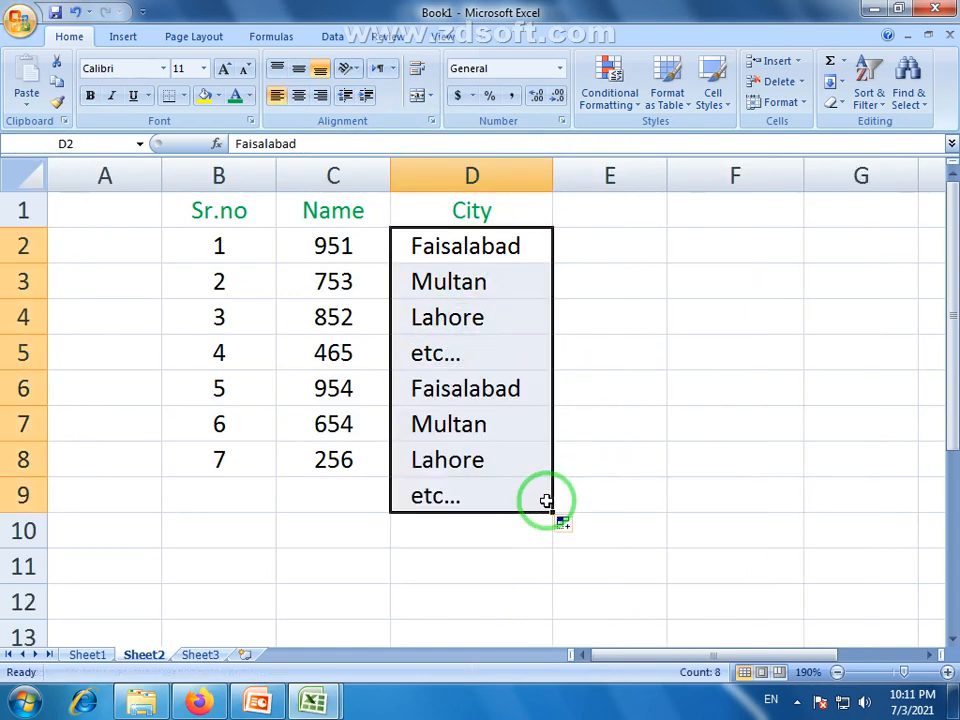
{"action": "scroll", "coordinate": [595, 420], "scroll_direction": "down", "scroll_amount": 1}
{"action": "left_click", "coordinate": [538, 456]}
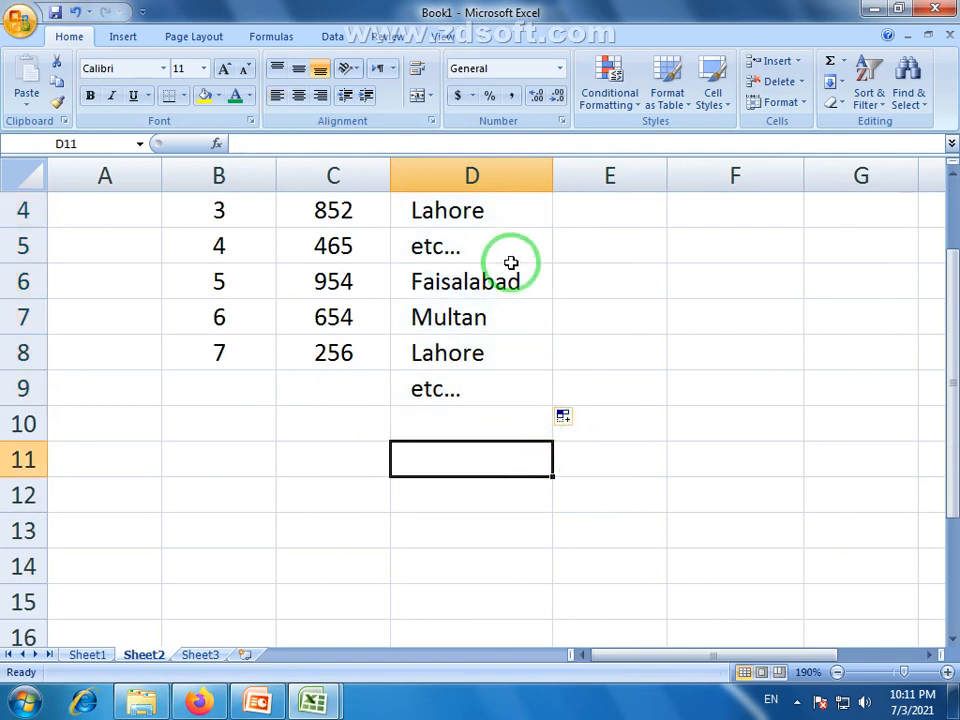
{"action": "left_click_drag", "start_coordinate": [499, 268], "coordinate": [546, 535]}
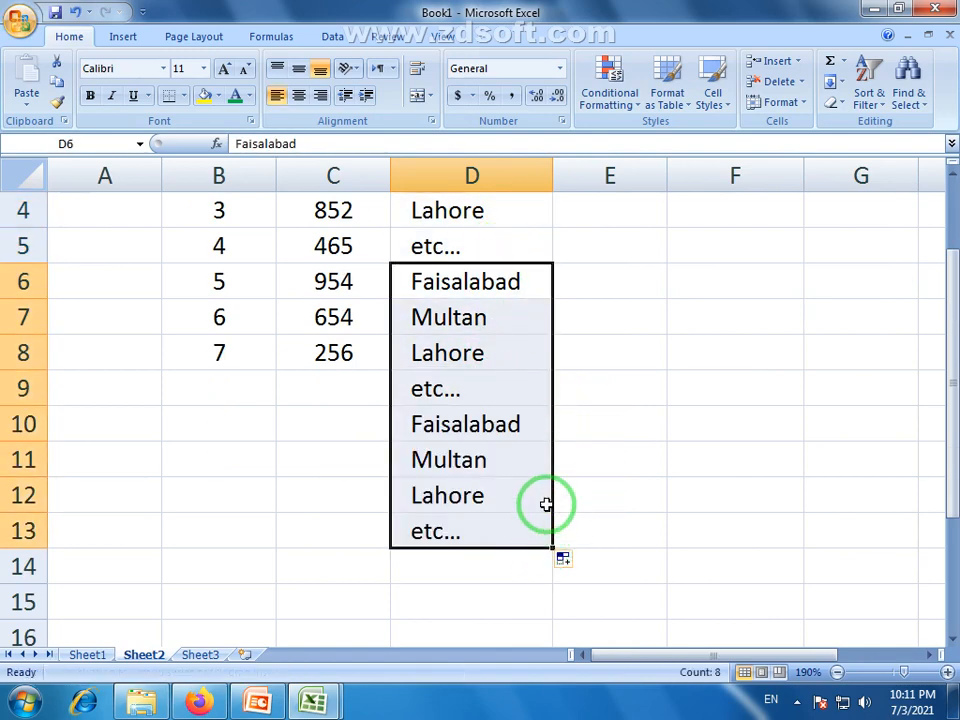
{"action": "left_click", "coordinate": [548, 460]}
{"action": "scroll", "coordinate": [396, 414], "scroll_direction": "up", "scroll_amount": 1}
{"action": "scroll", "coordinate": [422, 356], "scroll_direction": "down", "scroll_amount": 2}
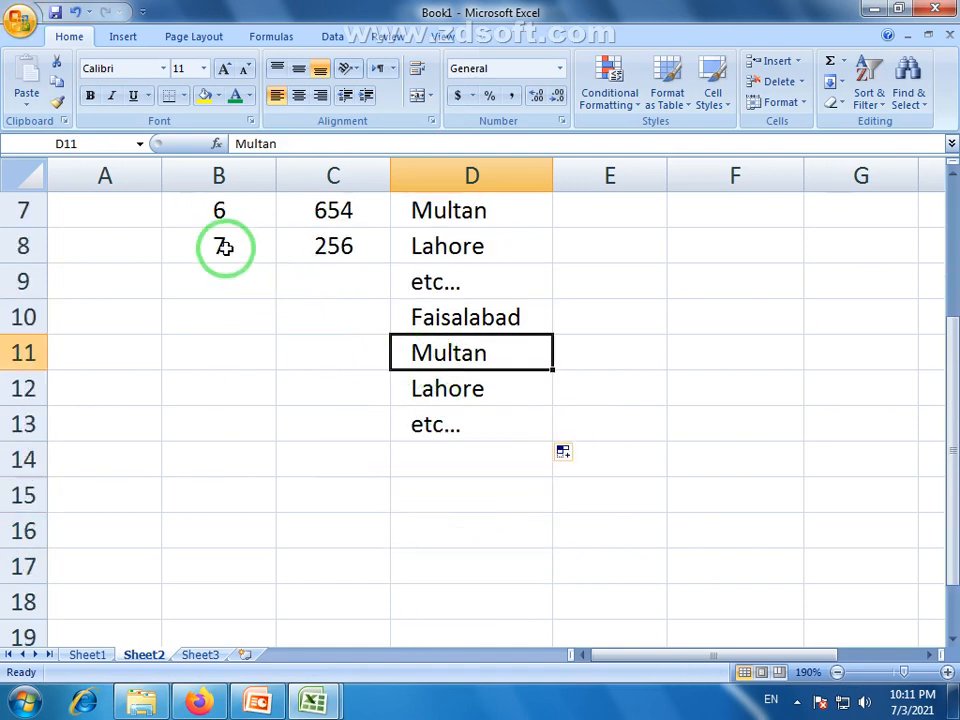
- Copy the values of B8:C8 down through row 13 to match the length of the City column
{"action": "left_click_drag", "start_coordinate": [223, 246], "coordinate": [331, 257]}
{"action": "left_click_drag", "start_coordinate": [390, 262], "coordinate": [405, 438]}
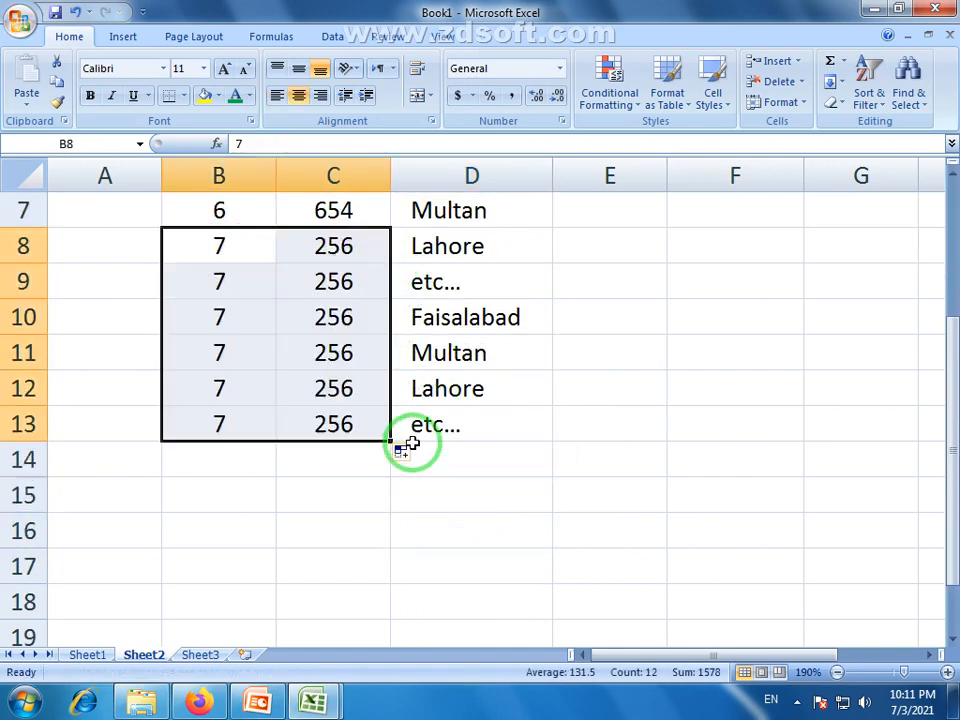
{"action": "left_click", "coordinate": [531, 492]}
- Format B1:D13 as a table with headers, using the light green style that has a solid header row
{"action": "scroll", "coordinate": [531, 492], "scroll_direction": "up", "scroll_amount": 2}
{"action": "left_click", "coordinate": [837, 672]}
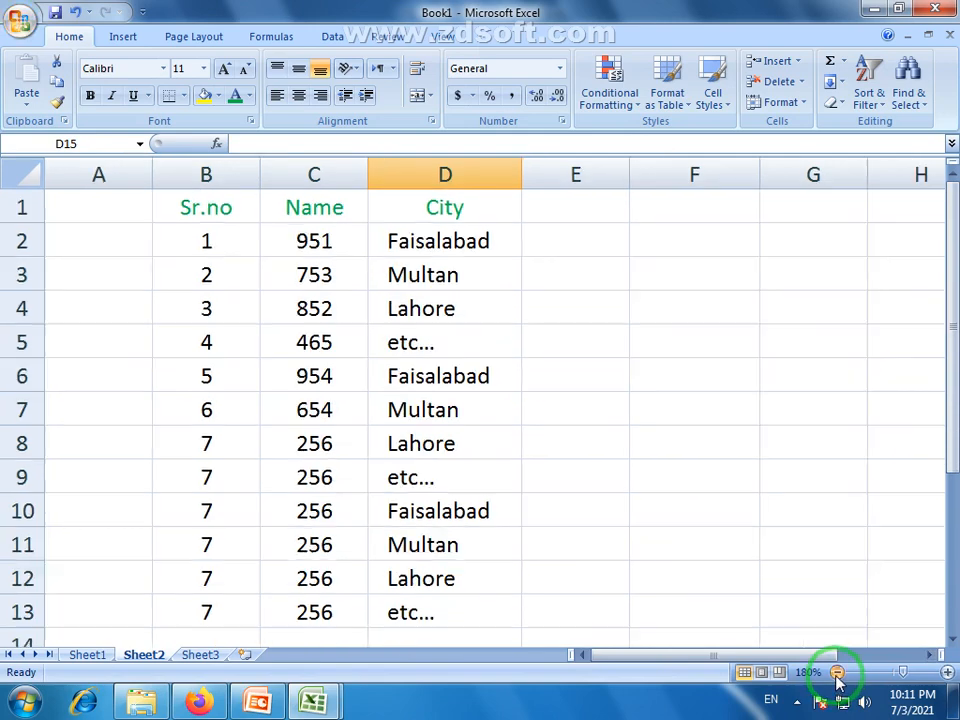
{"action": "left_click_drag", "start_coordinate": [228, 252], "coordinate": [420, 611]}
{"action": "left_click", "coordinate": [600, 508]}
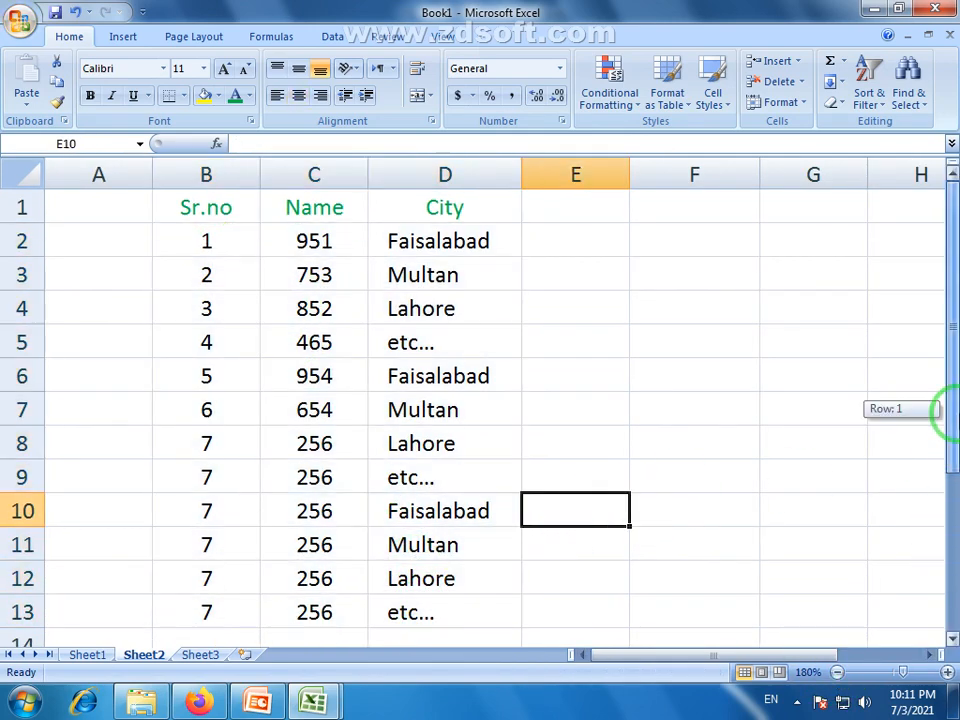
{"action": "left_click", "coordinate": [463, 606]}
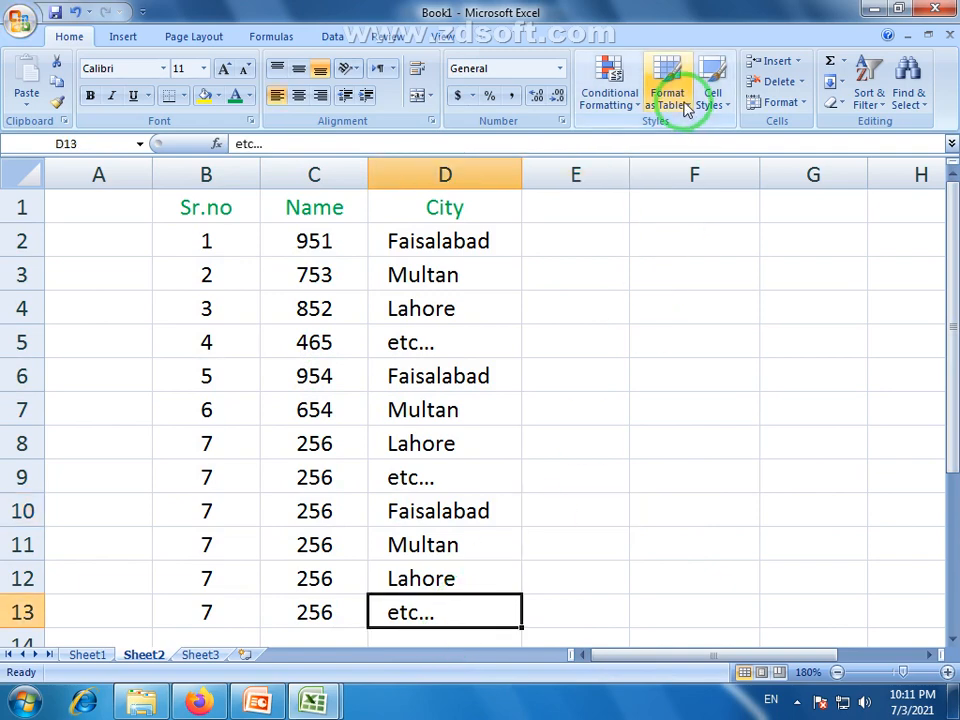
{"action": "left_click", "coordinate": [439, 415]}
{"action": "left_click", "coordinate": [500, 614]}
{"action": "left_click_drag", "start_coordinate": [500, 614], "coordinate": [213, 207]}
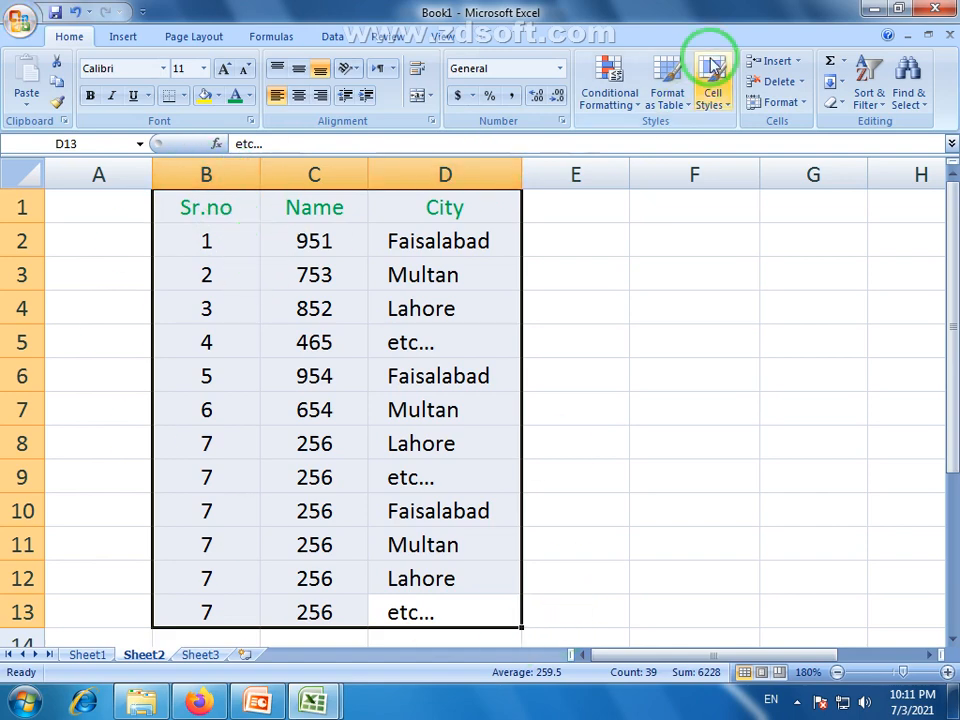
{"action": "left_click", "coordinate": [688, 106]}
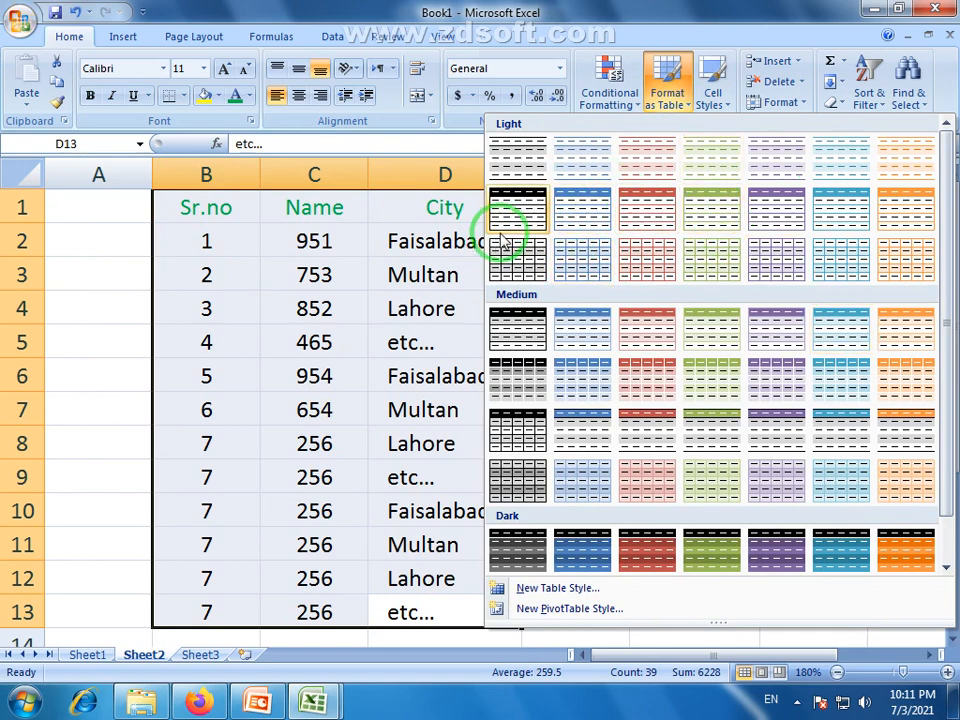
{"action": "left_click", "coordinate": [706, 204]}
{"action": "left_click", "coordinate": [565, 286]}
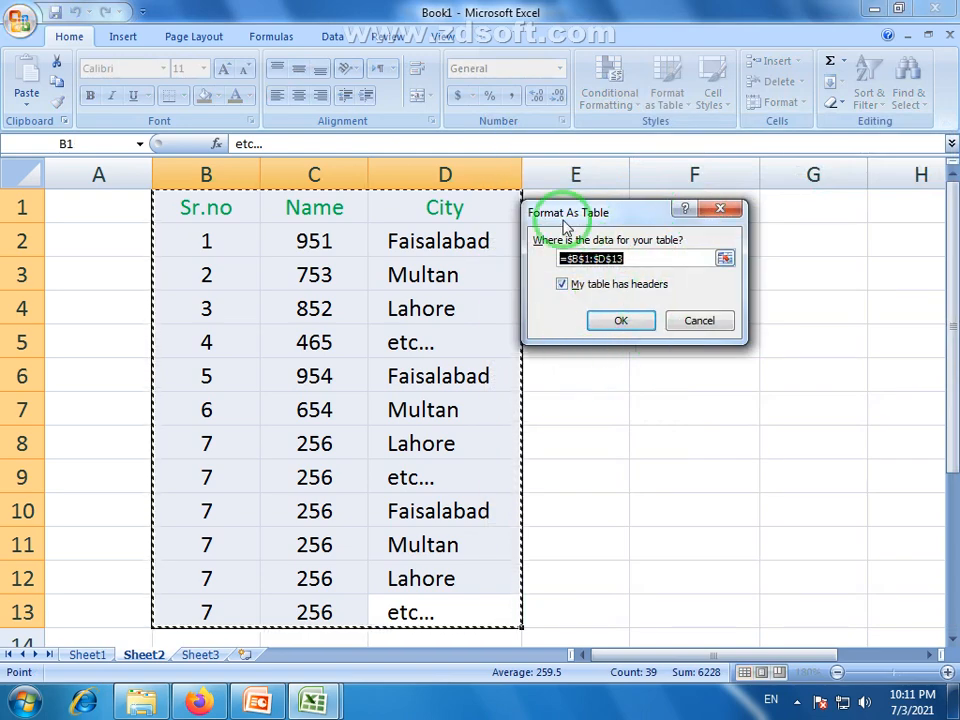
{"action": "left_click_drag", "start_coordinate": [561, 214], "coordinate": [583, 261]}
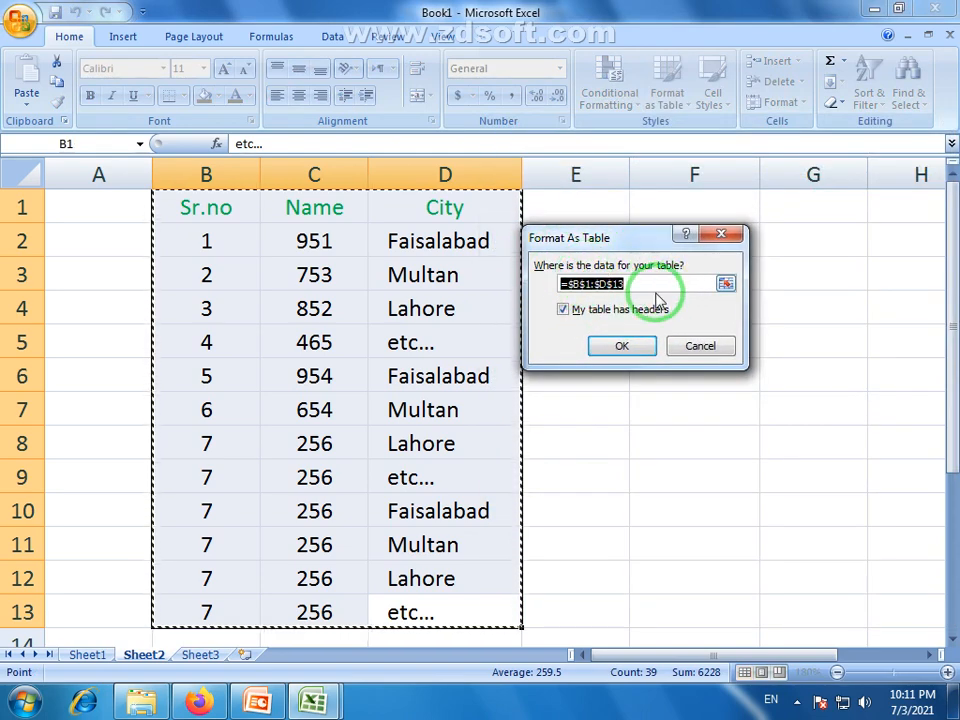
{"action": "left_click_drag", "start_coordinate": [649, 236], "coordinate": [681, 216]}
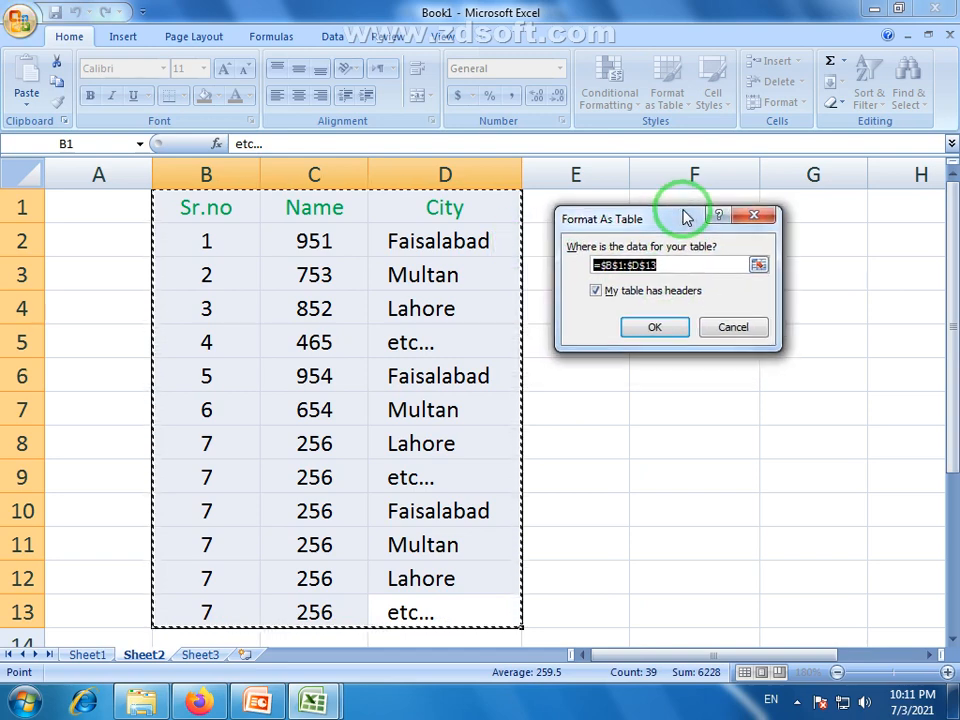
{"action": "left_click", "coordinate": [652, 330]}
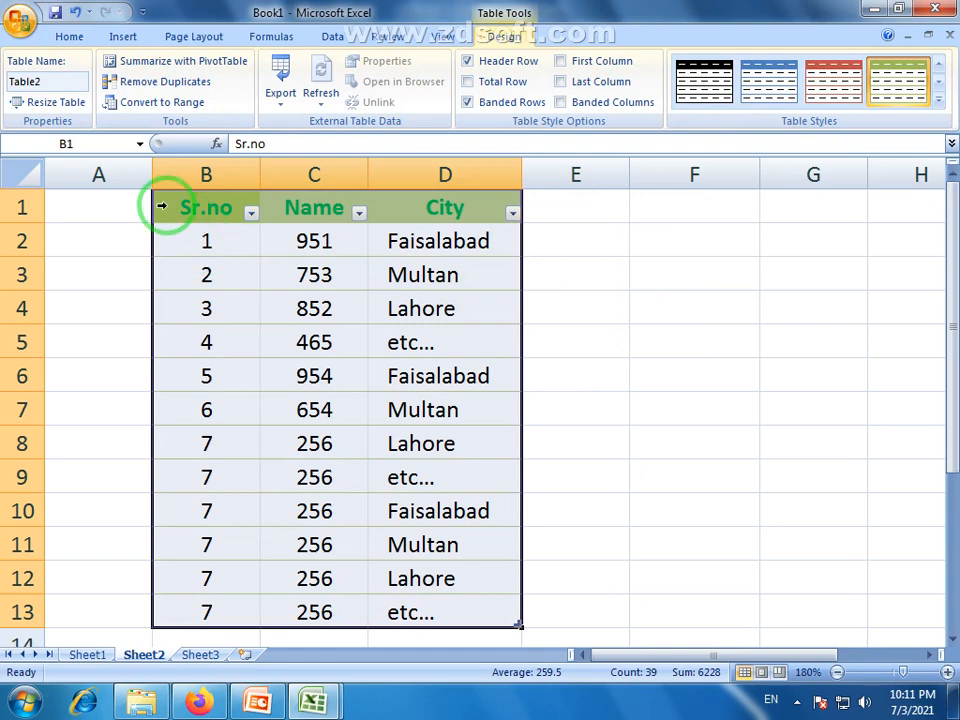
- Move the whole table down one row so that it occupies B2:D14
{"action": "left_click_drag", "start_coordinate": [187, 207], "coordinate": [456, 611]}
{"action": "scroll", "coordinate": [469, 540], "scroll_direction": "down", "scroll_amount": 1}
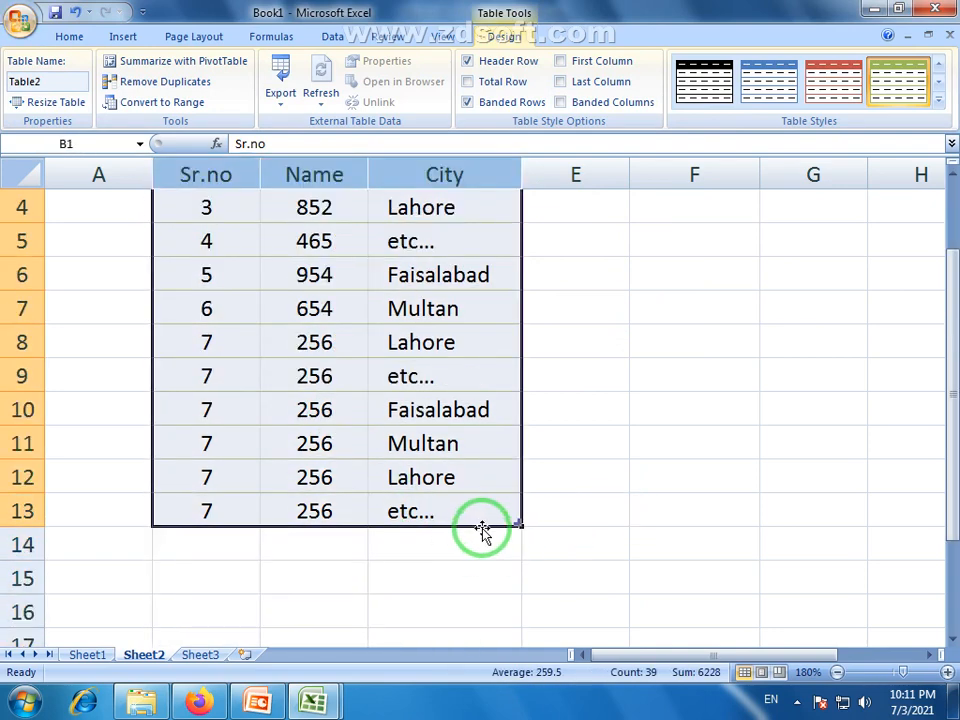
{"action": "left_click_drag", "start_coordinate": [484, 528], "coordinate": [484, 553]}
{"action": "scroll", "coordinate": [557, 448], "scroll_direction": "up", "scroll_amount": 1}
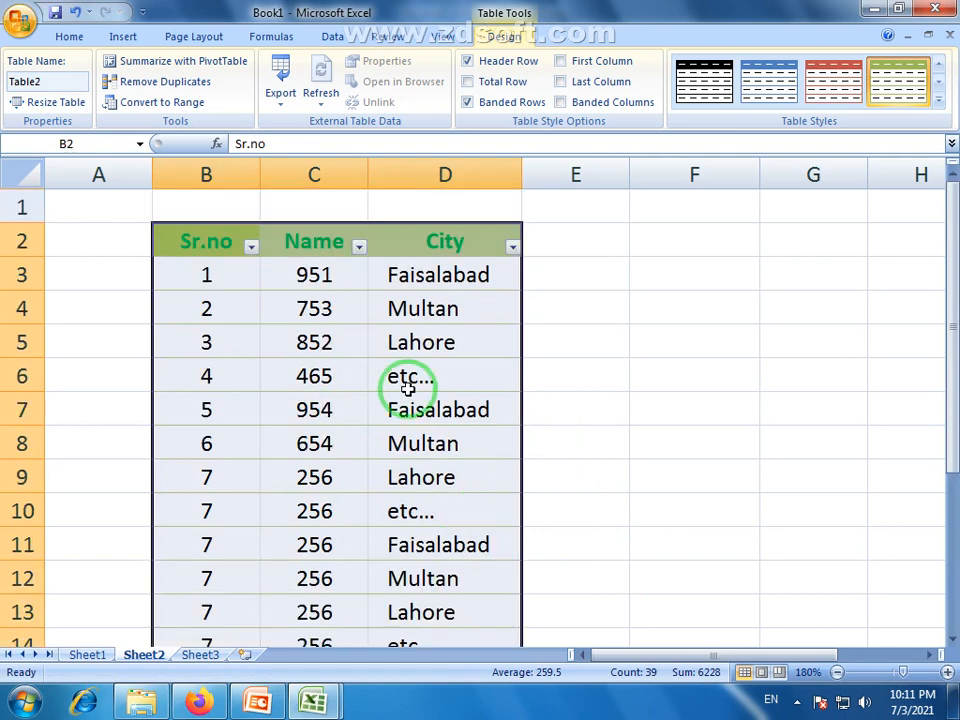
{"action": "left_click", "coordinate": [837, 672]}
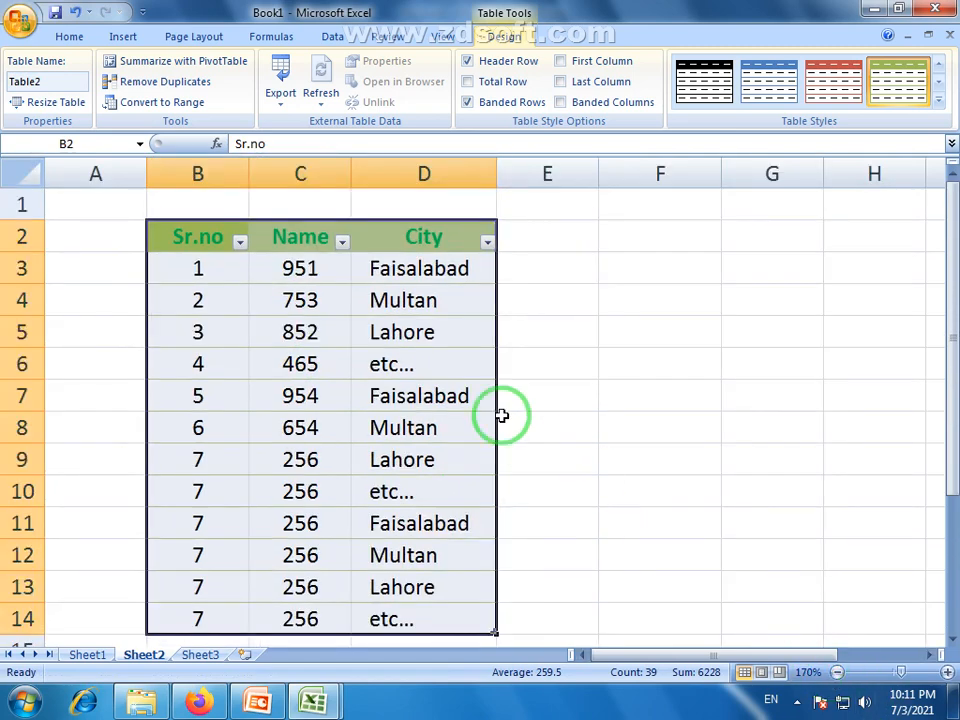
- Change the style of the table in B2:D14 to the light black one with grey banded rows
{"action": "left_click", "coordinate": [186, 245]}
{"action": "left_click_drag", "start_coordinate": [215, 240], "coordinate": [444, 615]}
{"action": "left_click", "coordinate": [570, 514]}
{"action": "left_click_drag", "start_coordinate": [215, 240], "coordinate": [439, 617]}
{"action": "left_click", "coordinate": [783, 83]}
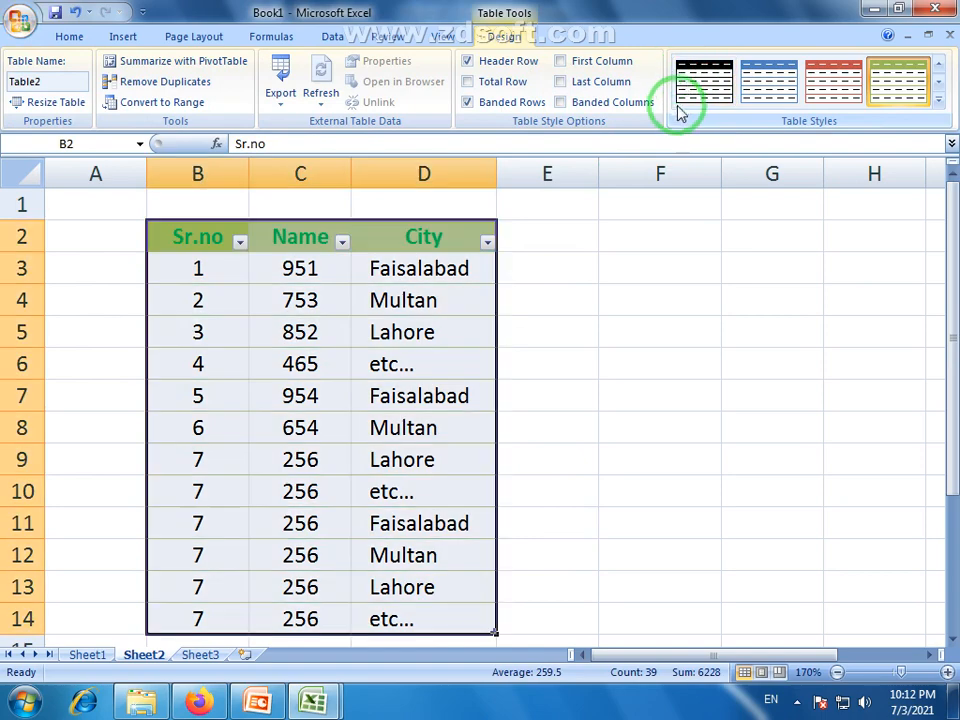
{"action": "left_click", "coordinate": [937, 100]}
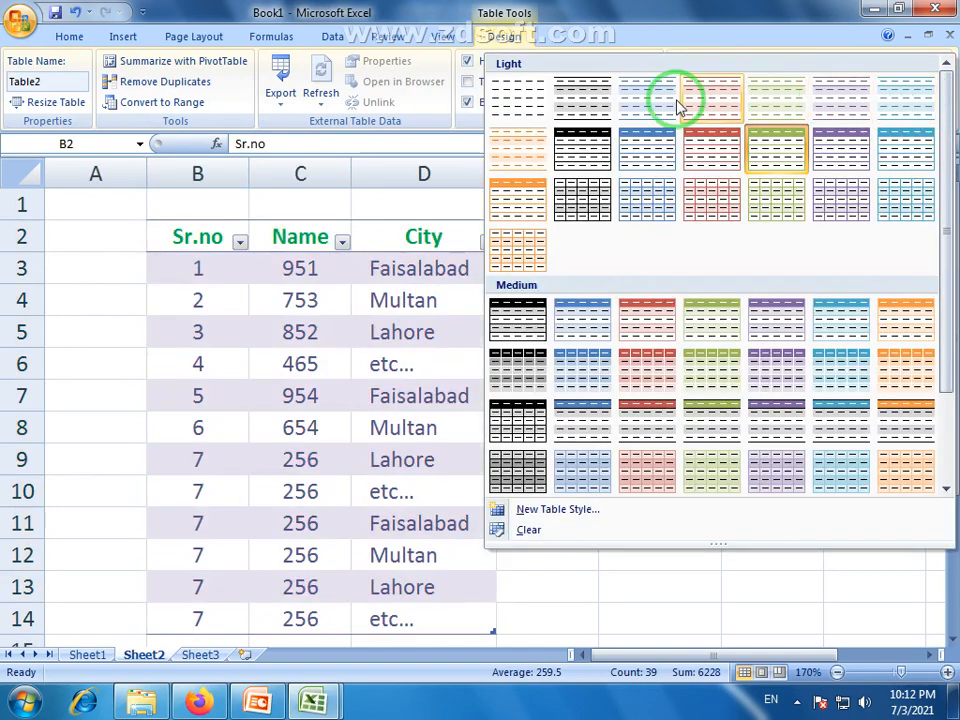
{"action": "left_click", "coordinate": [576, 106]}
{"action": "left_click", "coordinate": [544, 399]}
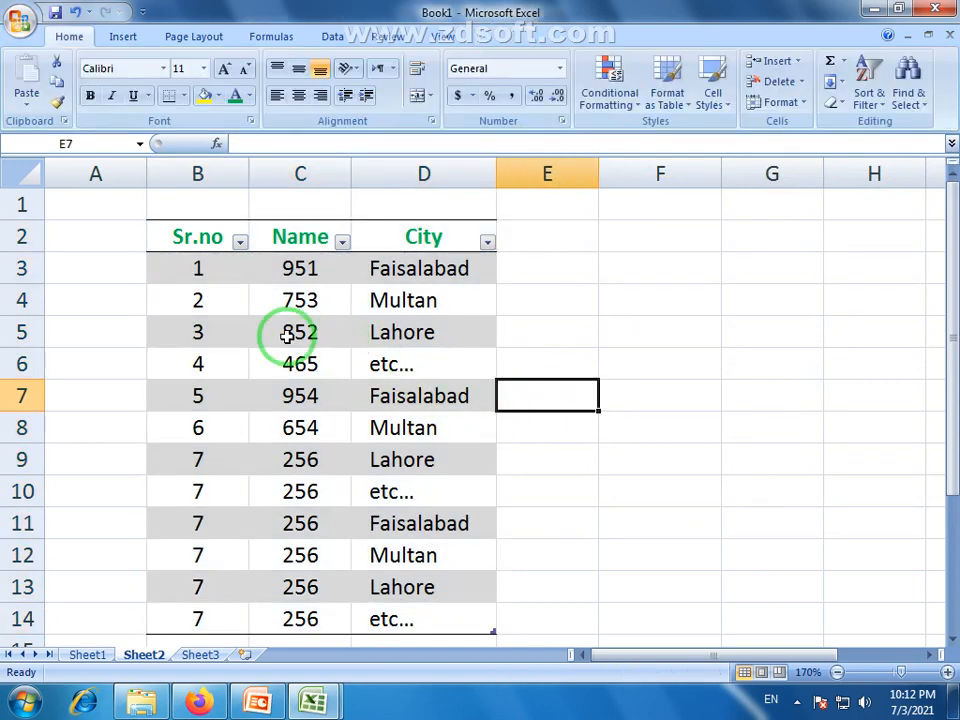
- Examine the header row and the alternating shaded rows of the table in B2:D14
{"action": "left_click_drag", "start_coordinate": [180, 268], "coordinate": [443, 272]}
{"action": "left_click_drag", "start_coordinate": [207, 304], "coordinate": [405, 298]}
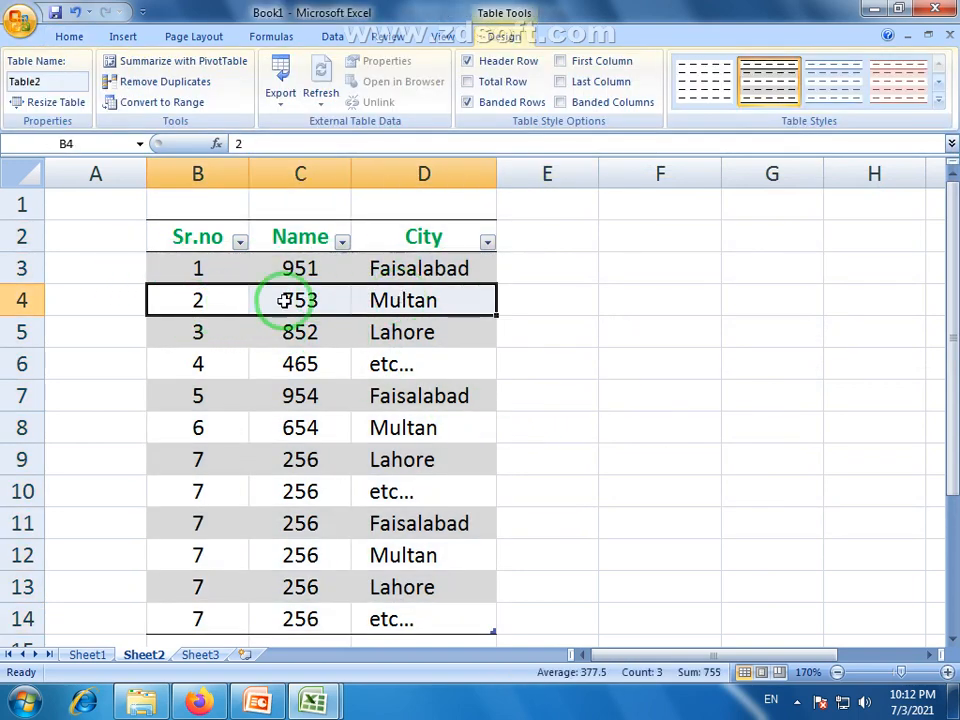
{"action": "left_click_drag", "start_coordinate": [157, 329], "coordinate": [200, 331]}
{"action": "left_click_drag", "start_coordinate": [145, 362], "coordinate": [428, 360]}
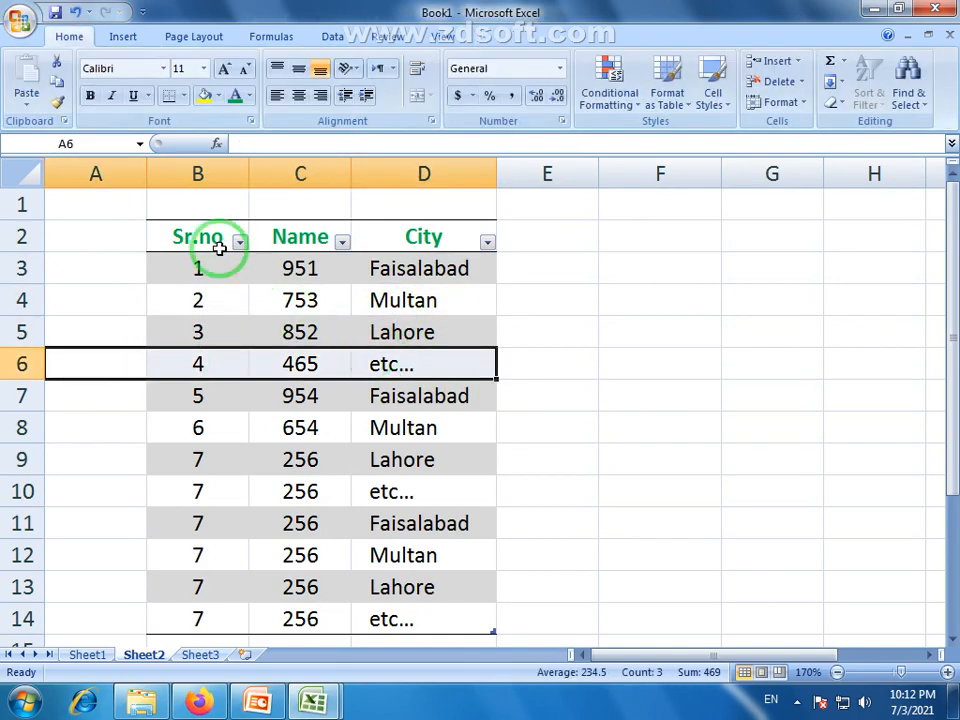
{"action": "left_click_drag", "start_coordinate": [178, 234], "coordinate": [441, 240]}
{"action": "left_click", "coordinate": [461, 369]}
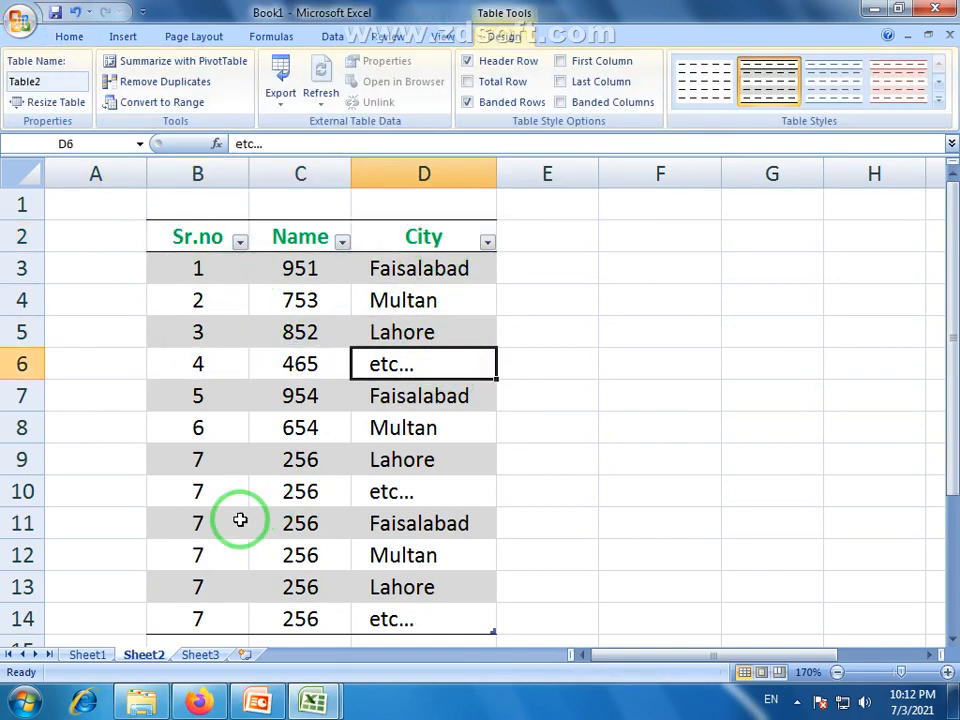
{"action": "left_click", "coordinate": [242, 519]}
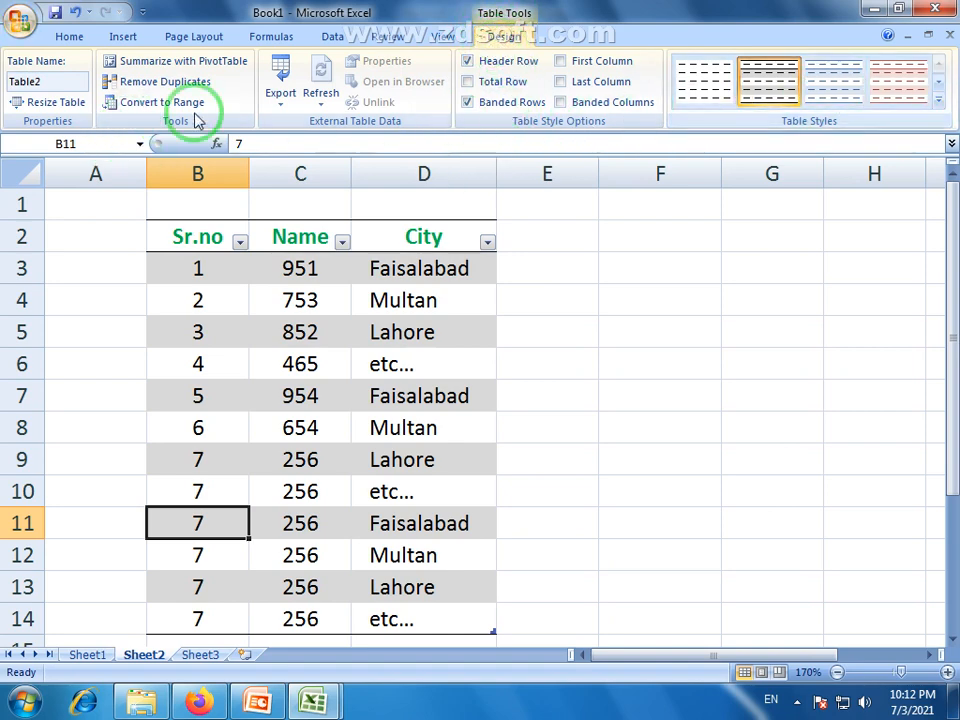
{"action": "left_click", "coordinate": [69, 37]}
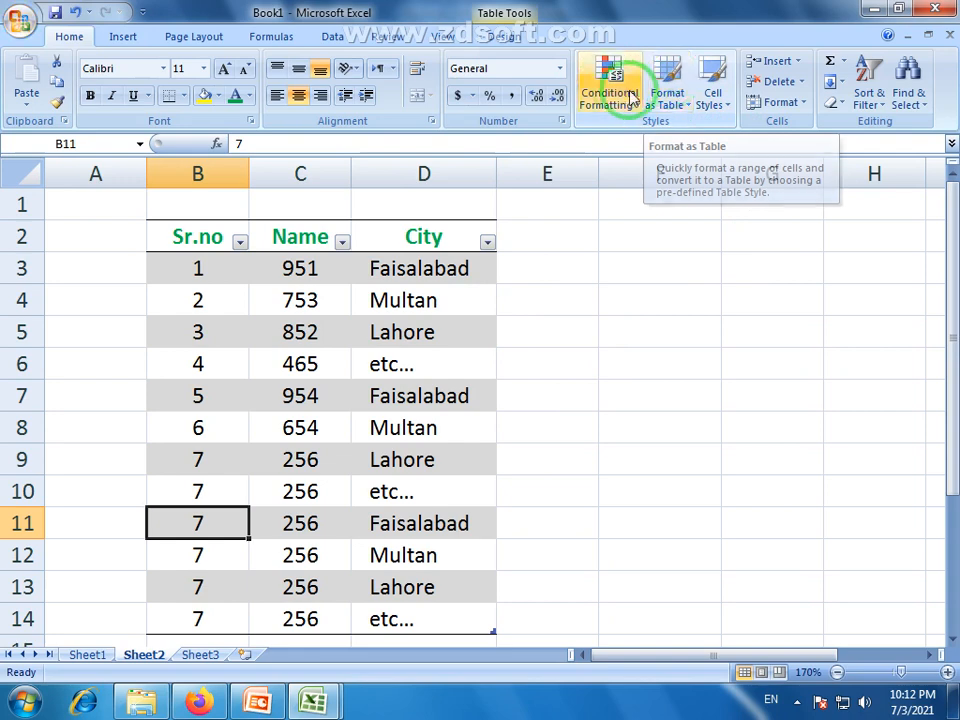
{"action": "left_click", "coordinate": [195, 240]}
{"action": "left_click_drag", "start_coordinate": [195, 240], "coordinate": [385, 613]}
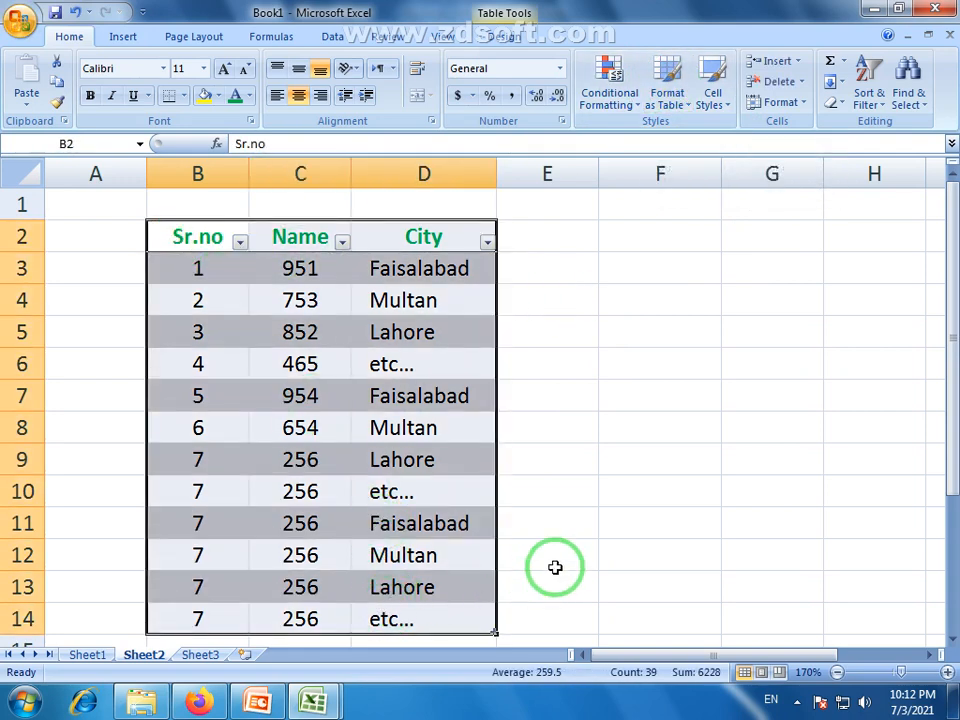
{"action": "left_click", "coordinate": [553, 566]}
{"action": "left_click_drag", "start_coordinate": [176, 240], "coordinate": [422, 612]}
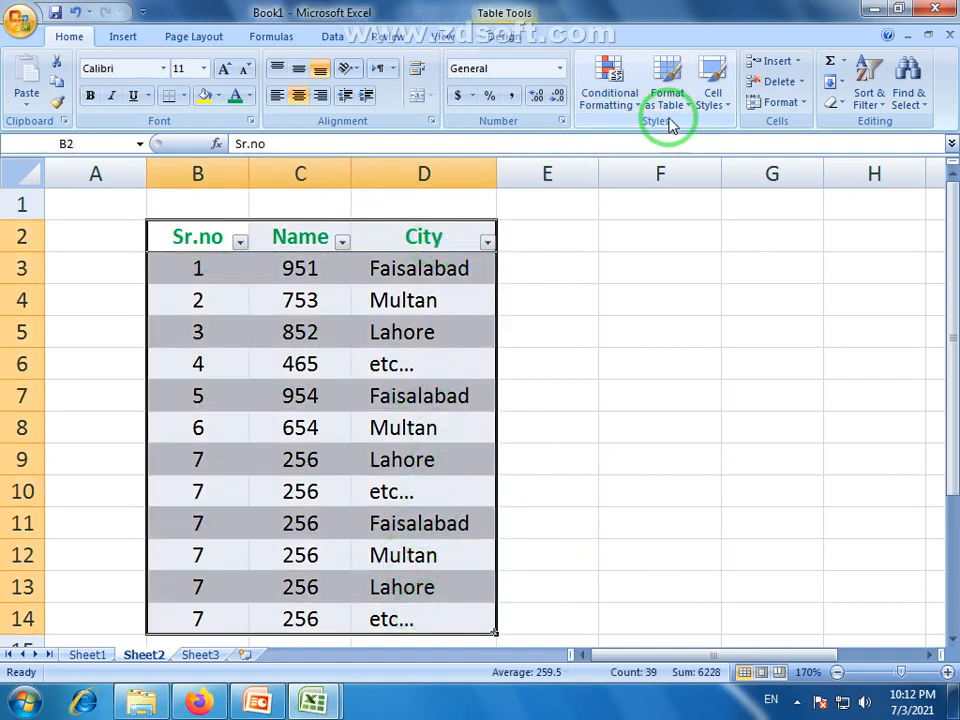
{"action": "left_click", "coordinate": [463, 368]}
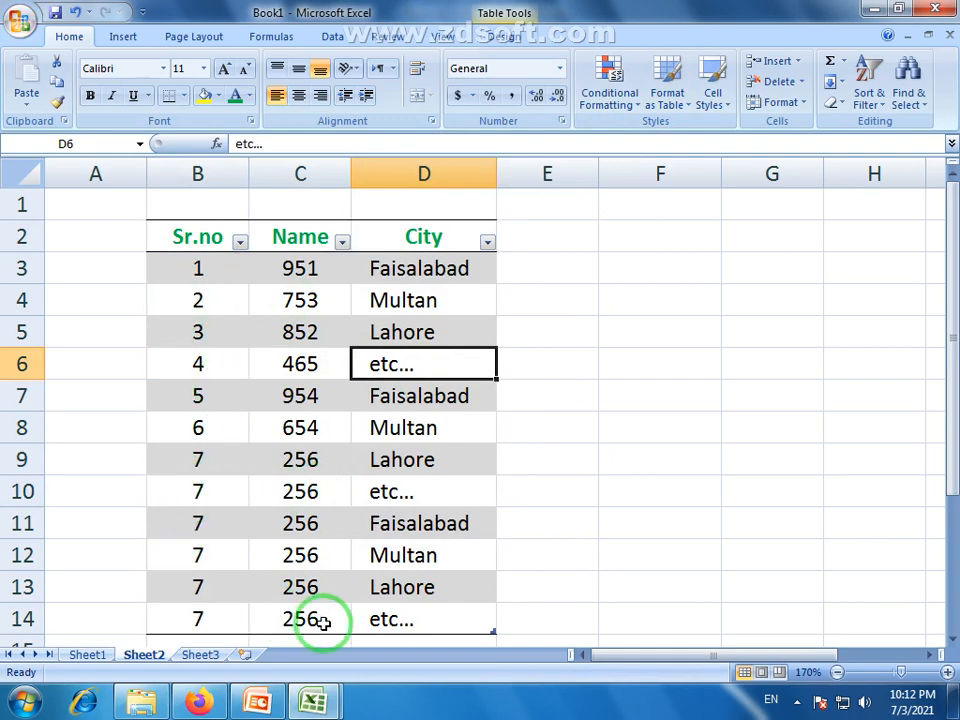
- Examine the repeated city entries in the City column, D3:D14, alongside their rows
{"action": "left_click", "coordinate": [437, 458]}
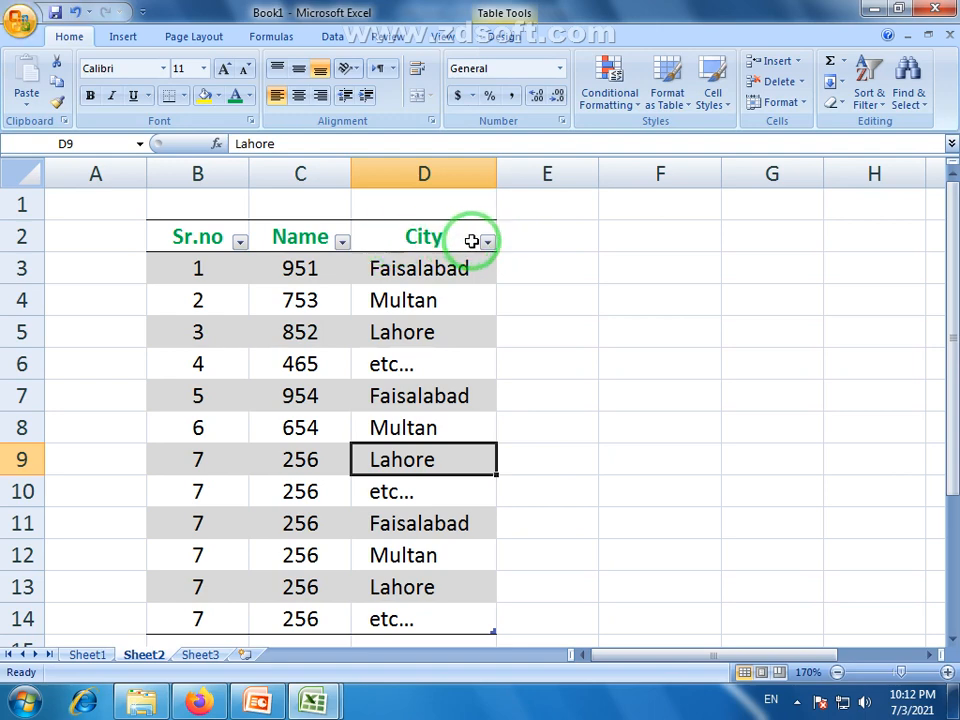
{"action": "left_click", "coordinate": [396, 289]}
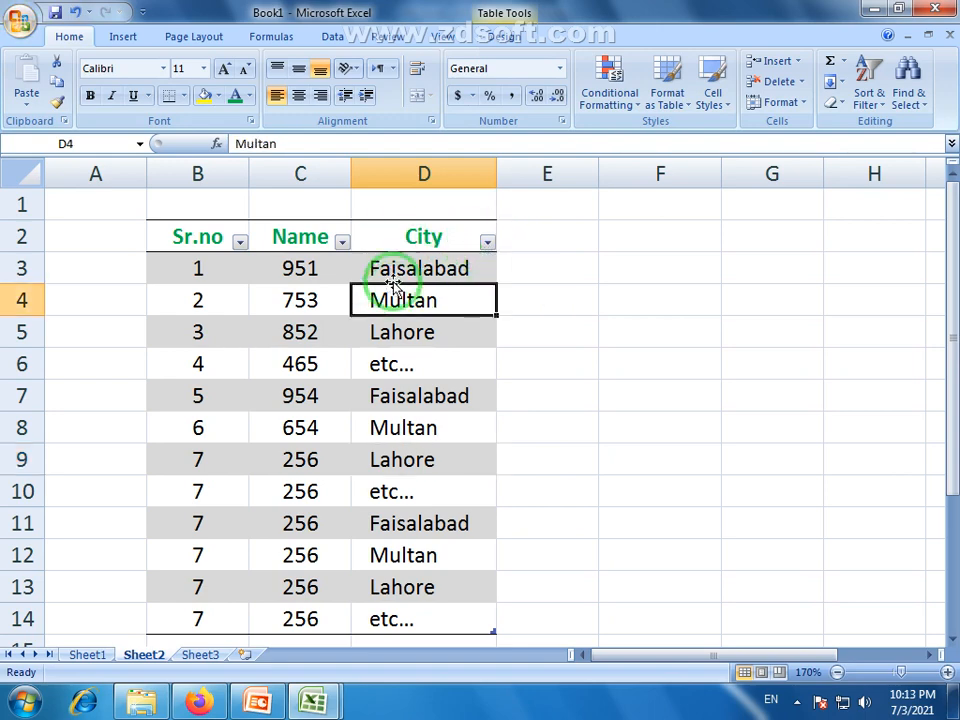
{"action": "left_click", "coordinate": [397, 268]}
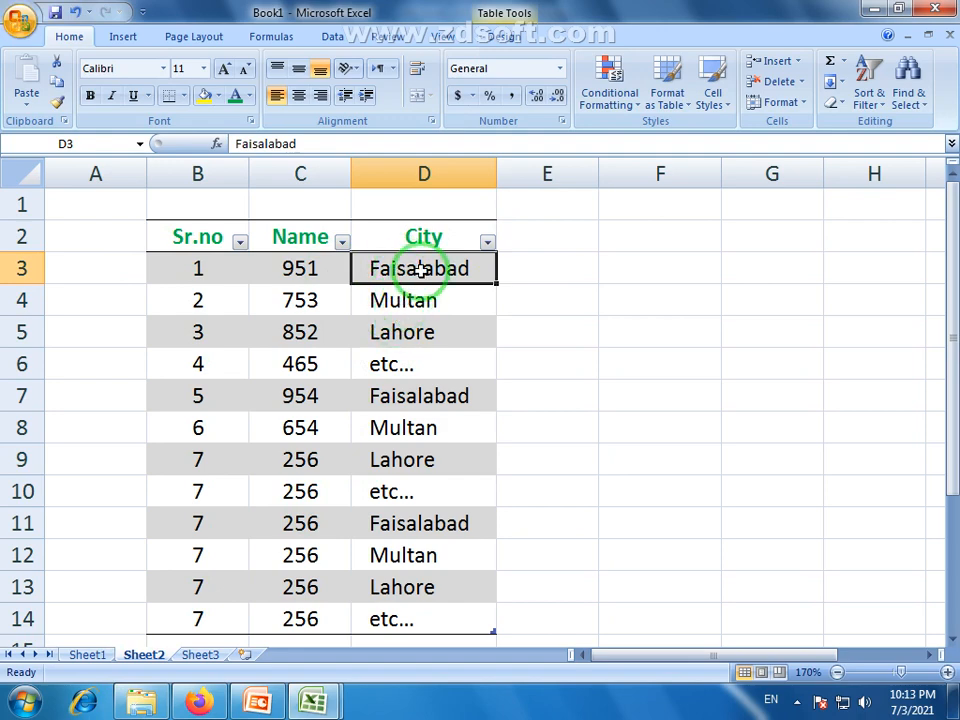
{"action": "left_click_drag", "start_coordinate": [420, 270], "coordinate": [403, 626]}
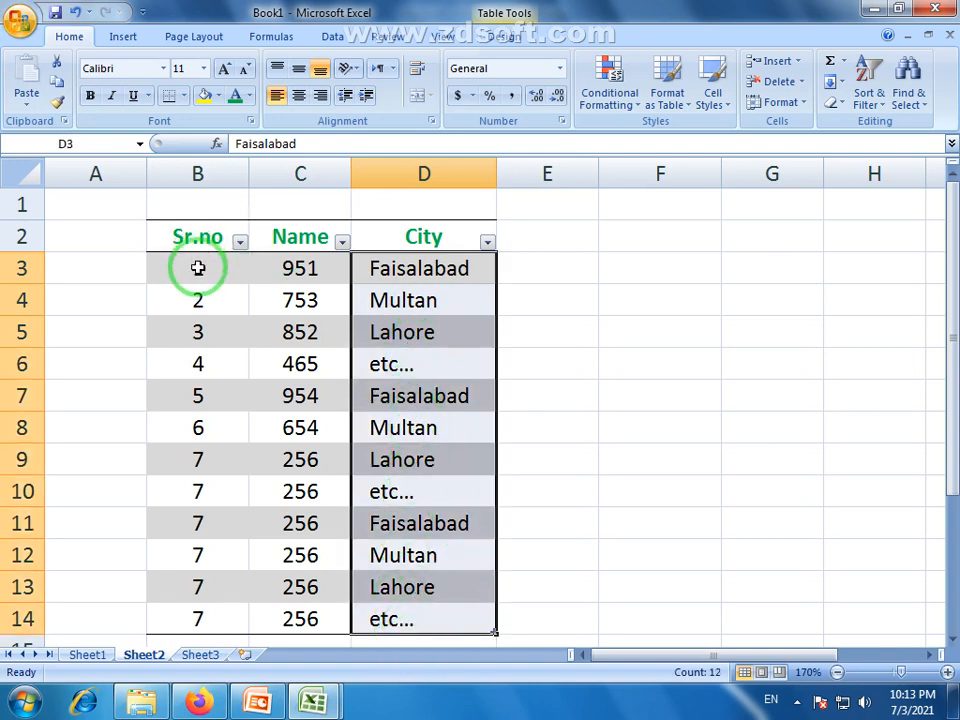
{"action": "left_click_drag", "start_coordinate": [195, 268], "coordinate": [433, 604]}
{"action": "left_click", "coordinate": [270, 408]}
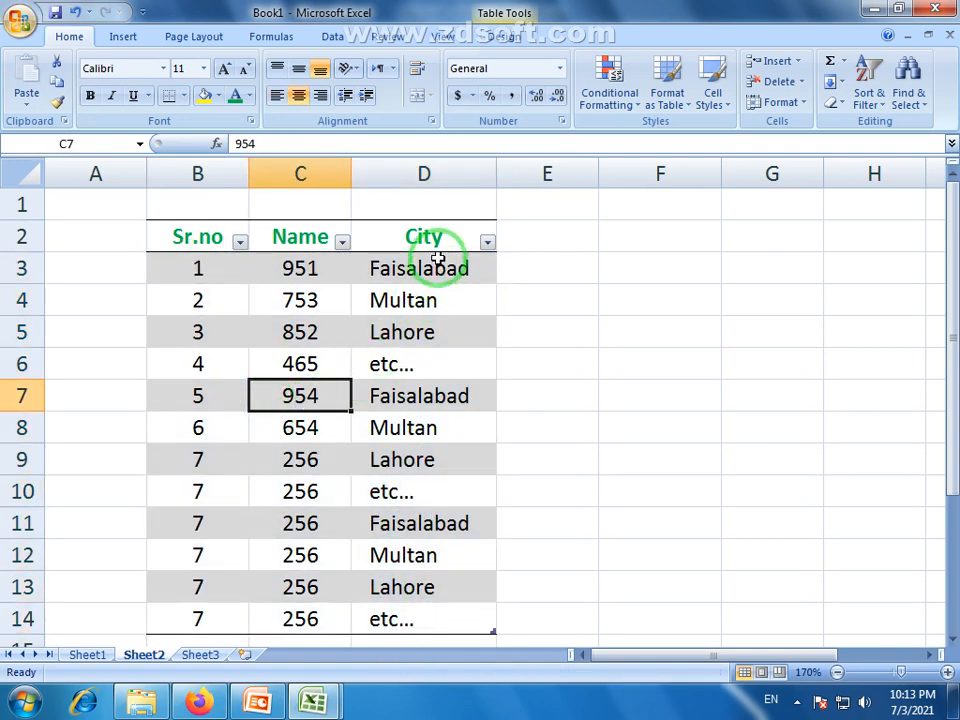
{"action": "left_click", "coordinate": [420, 268]}
{"action": "left_click", "coordinate": [414, 332]}
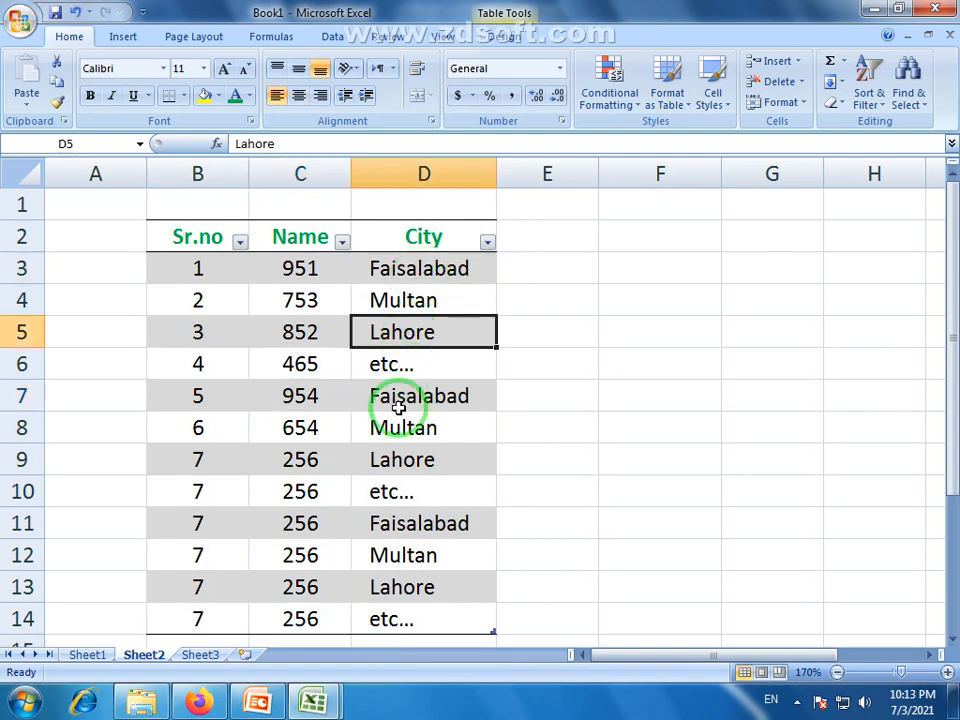
{"action": "left_click", "coordinate": [401, 398]}
{"action": "left_click", "coordinate": [394, 542]}
{"action": "left_click", "coordinate": [389, 530]}
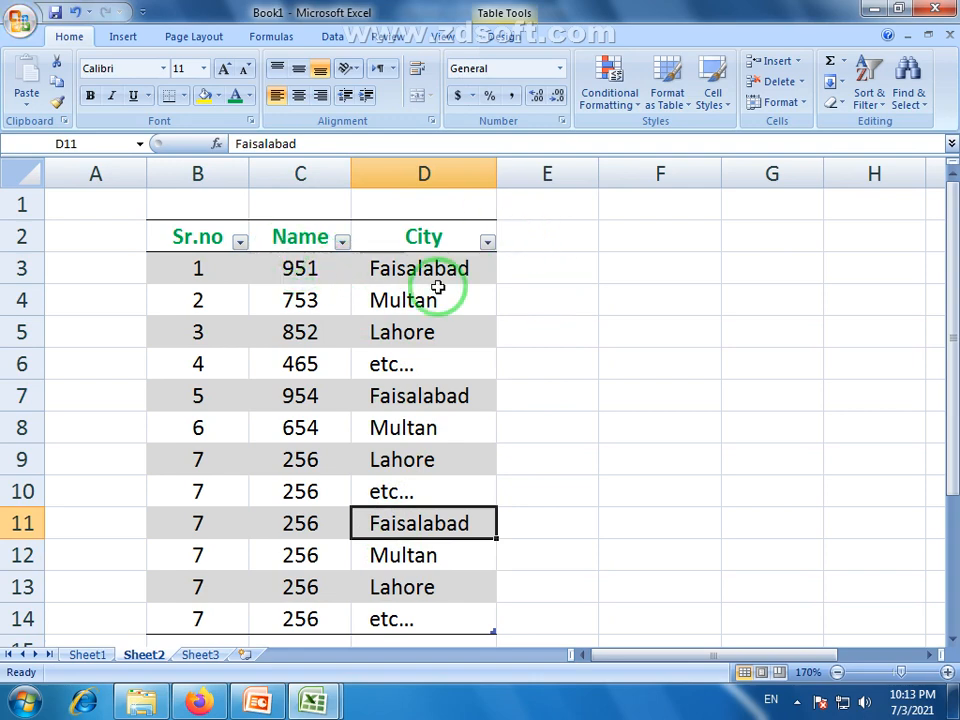
- Filter the City column to show only the Faisalabad rows
{"action": "left_click", "coordinate": [488, 243]}
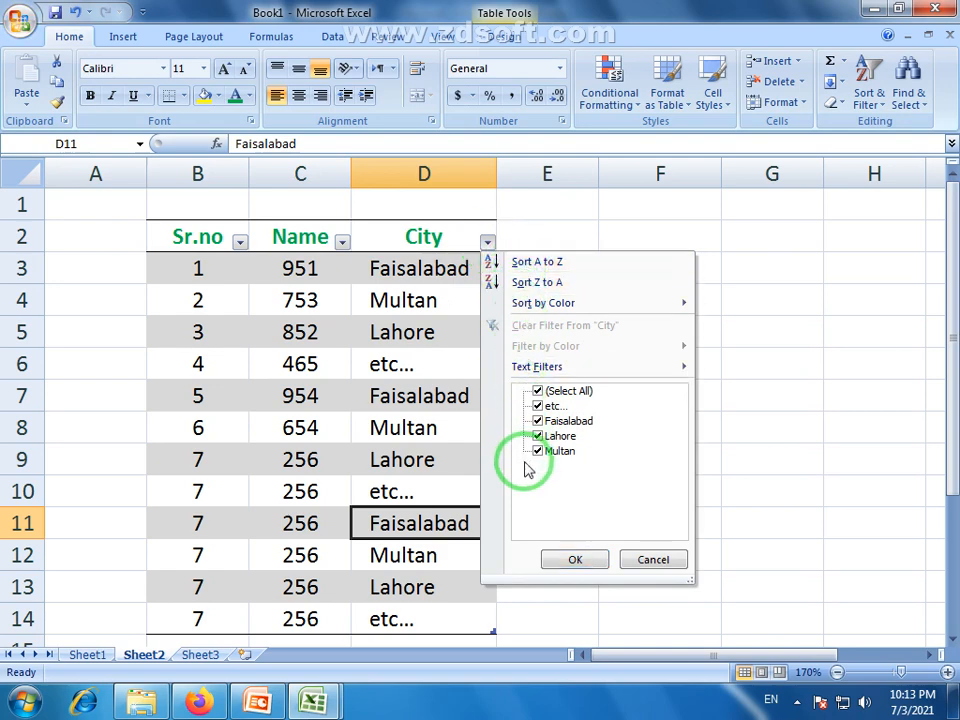
{"action": "left_click", "coordinate": [538, 391]}
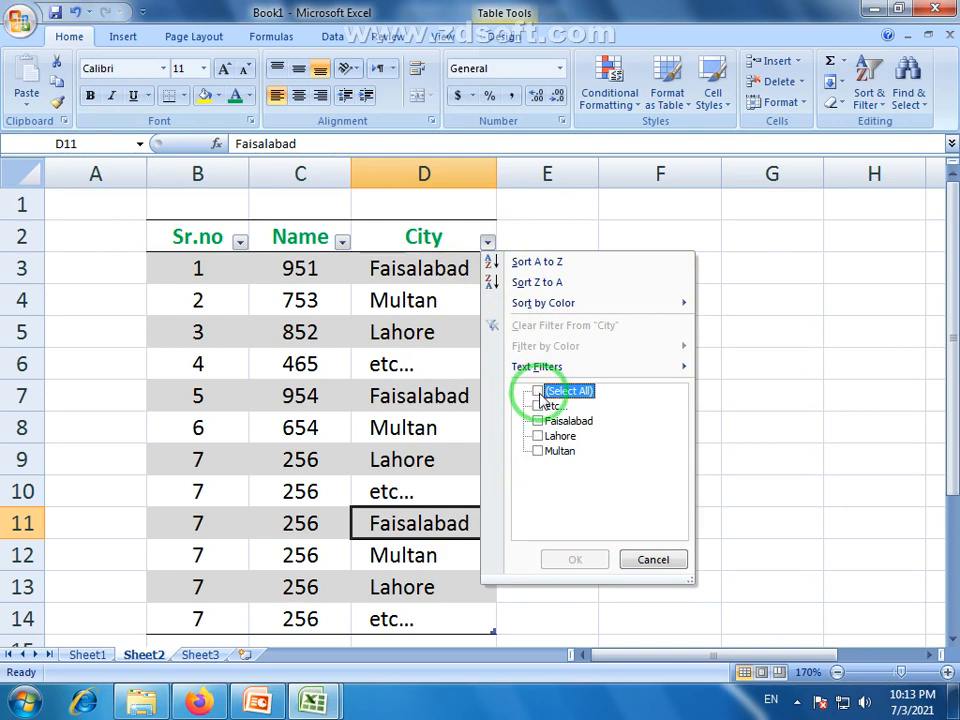
{"action": "left_click", "coordinate": [538, 421]}
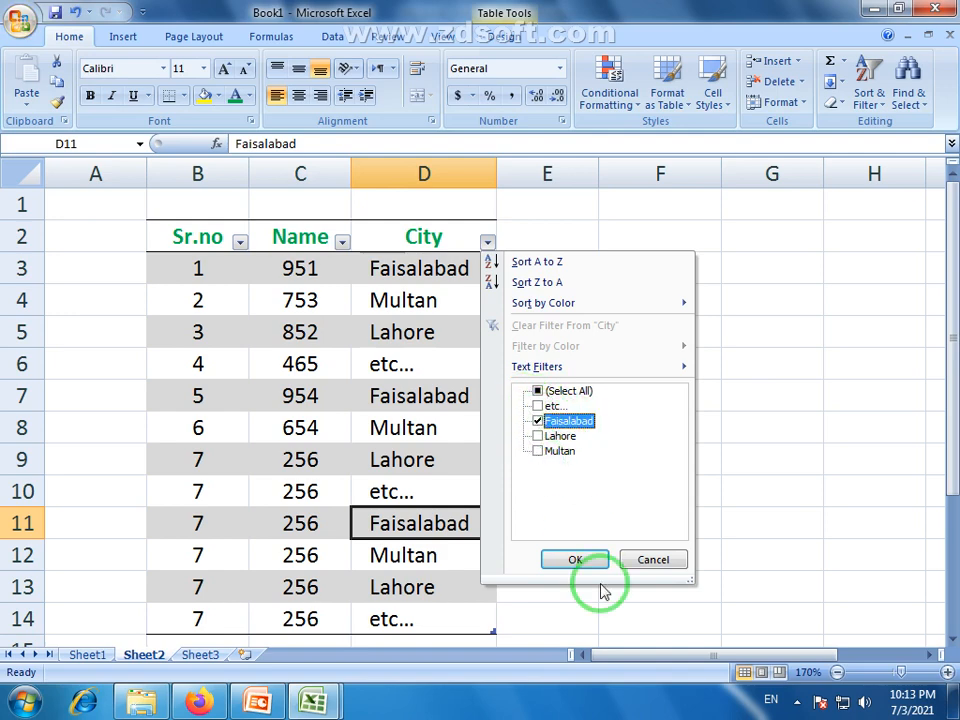
{"action": "left_click", "coordinate": [581, 560]}
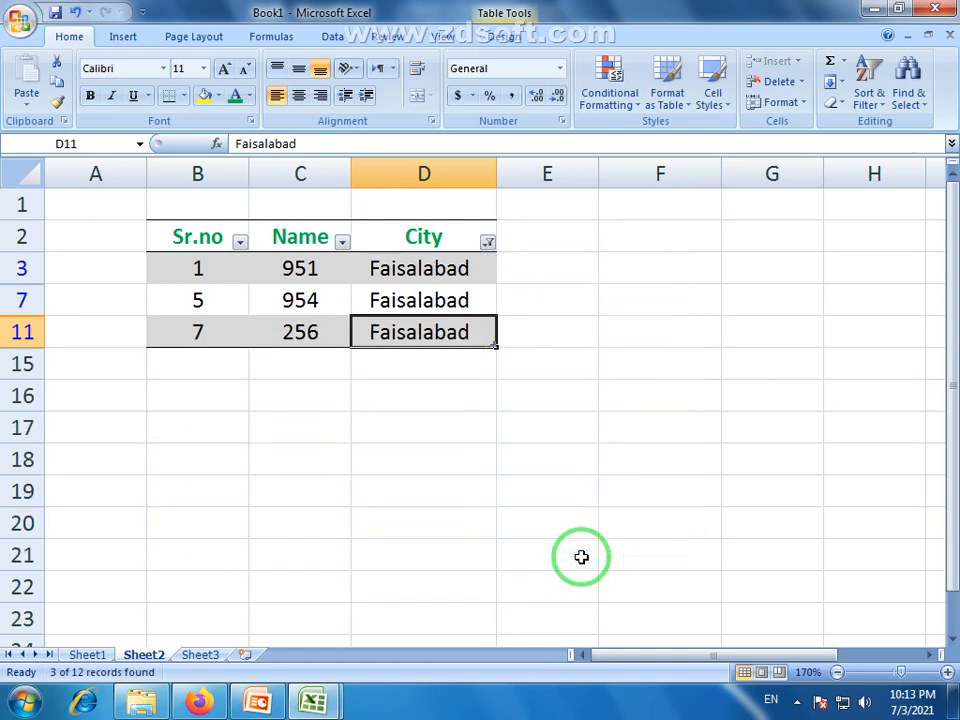
{"action": "left_click", "coordinate": [300, 390]}
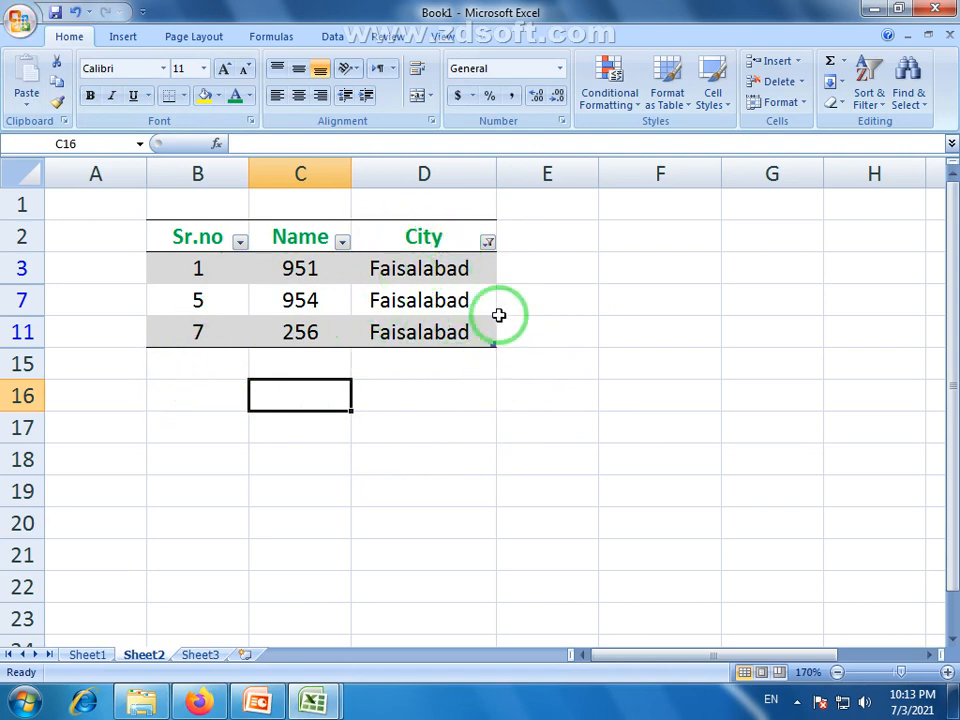
- Change the City column filter to show only the Lahore rows
{"action": "left_click", "coordinate": [488, 242]}
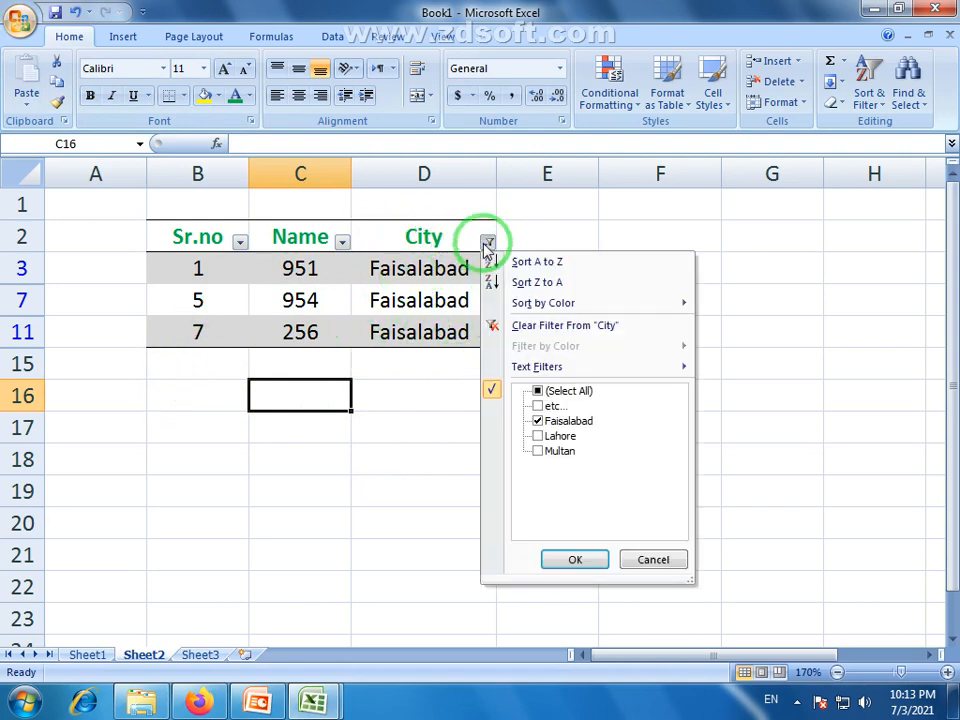
{"action": "left_click", "coordinate": [538, 421]}
{"action": "left_click", "coordinate": [538, 436]}
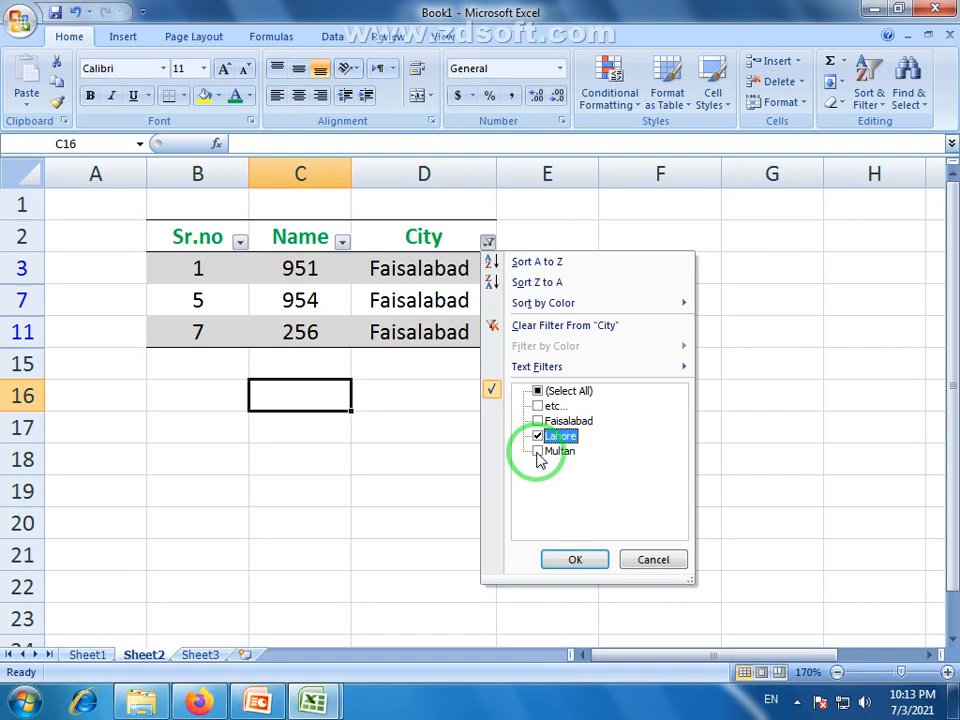
{"action": "left_click", "coordinate": [566, 561]}
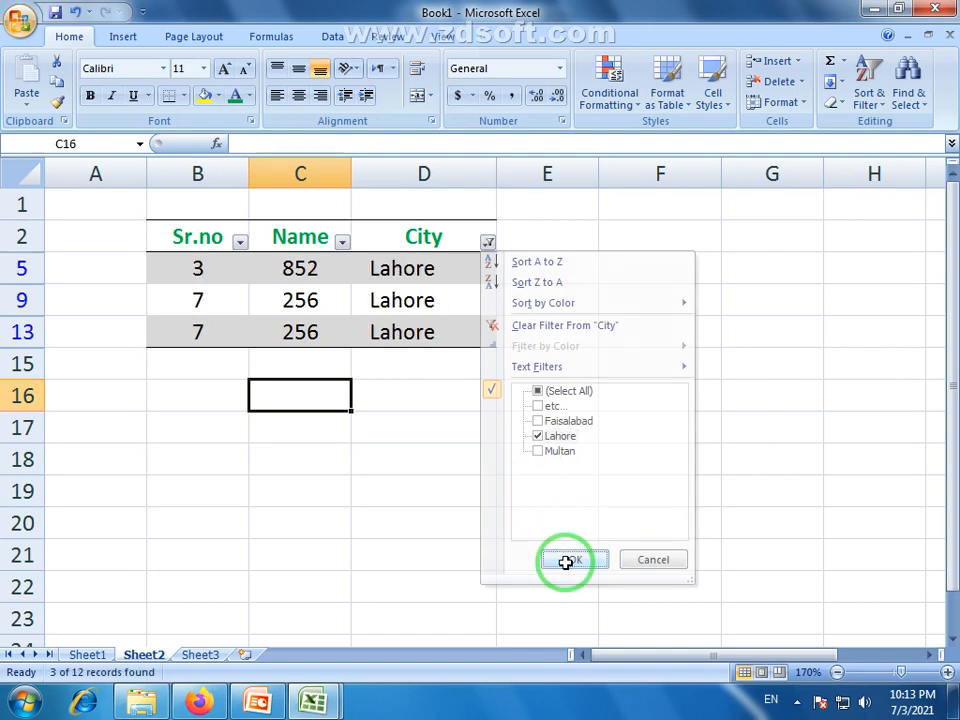
- Extend the City column filter to show both the Faisalabad and Lahore rows
{"action": "left_click", "coordinate": [488, 244]}
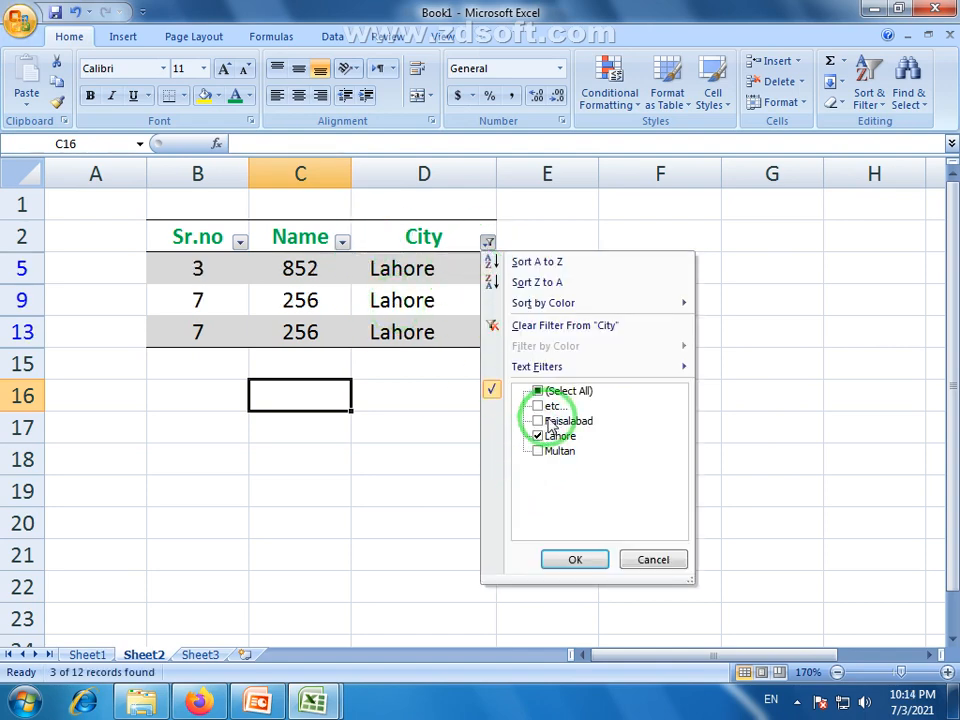
{"action": "left_click", "coordinate": [586, 570]}
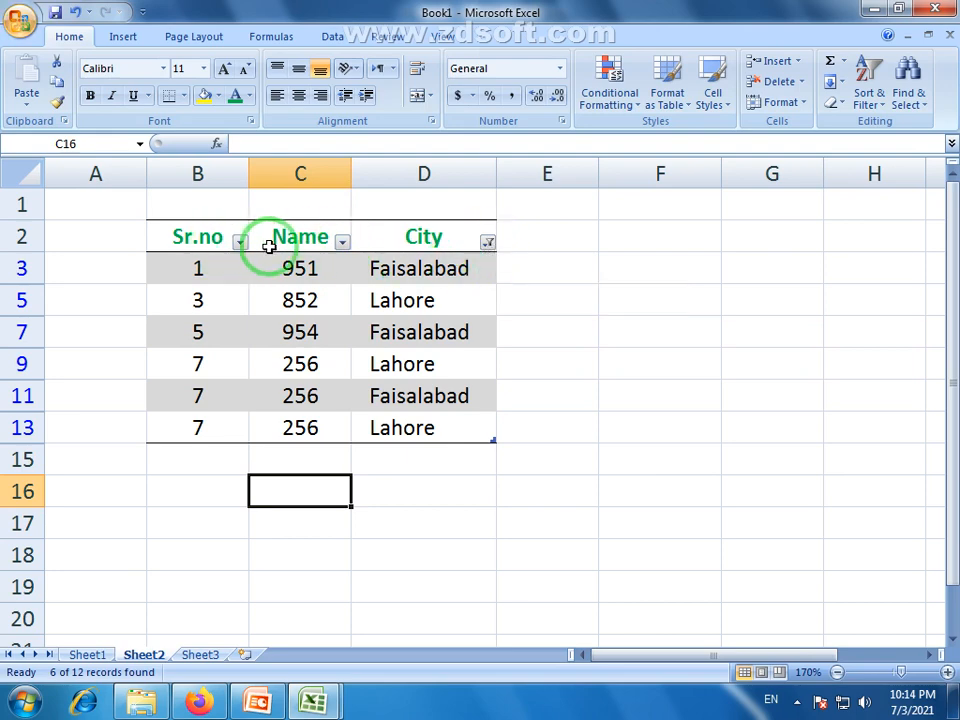
{"action": "left_click", "coordinate": [487, 243]}
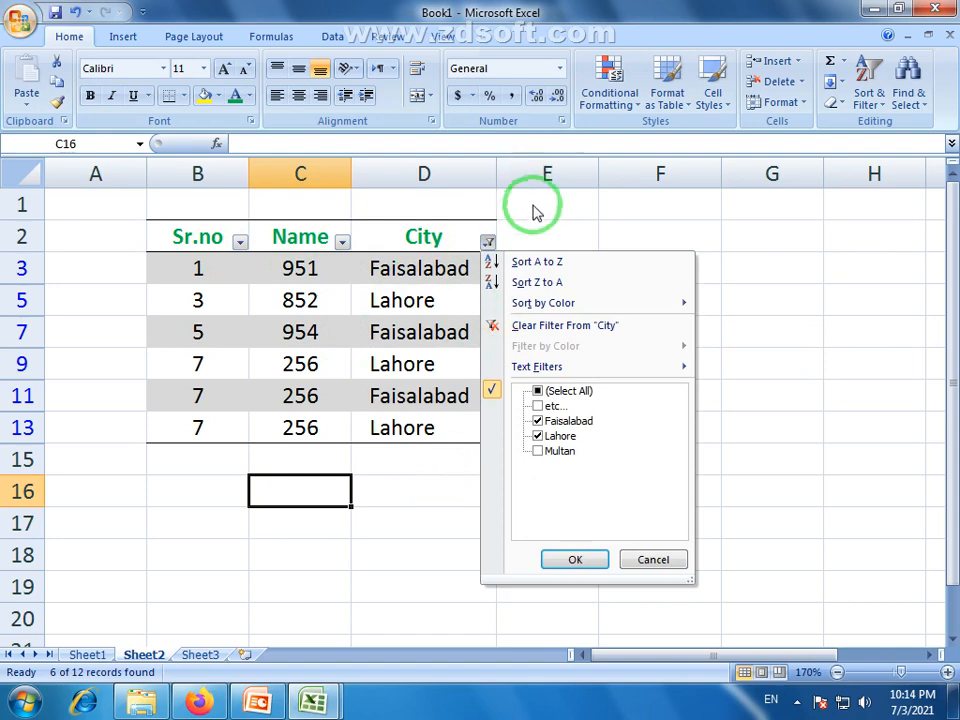
{"action": "left_click", "coordinate": [379, 242]}
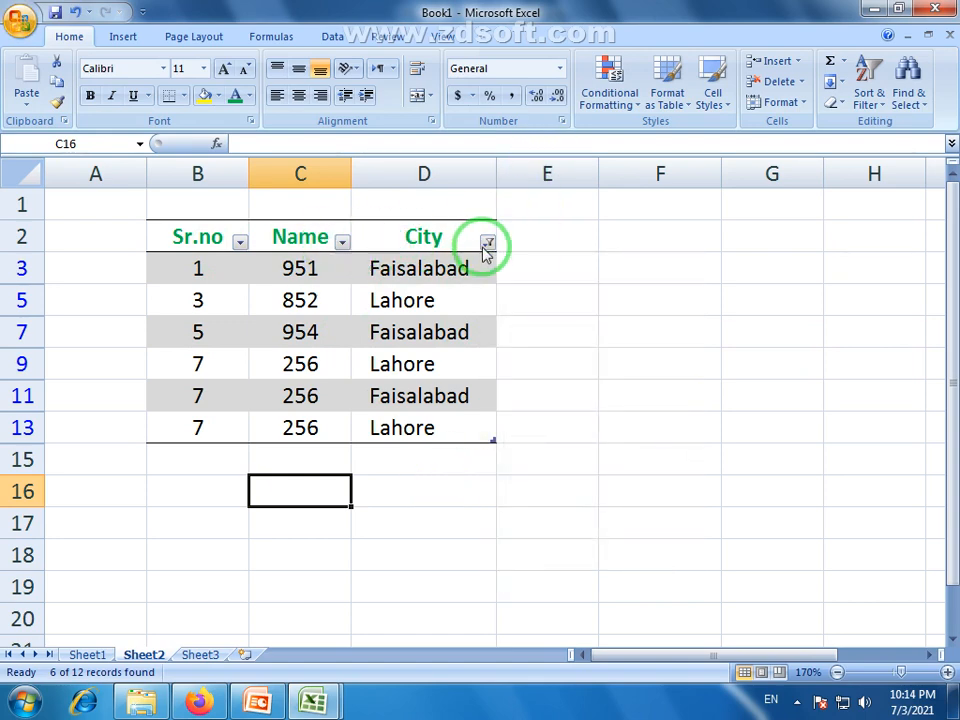
- Check the filter choices of the Name column and look over the filtered table rows
{"action": "left_click", "coordinate": [342, 243]}
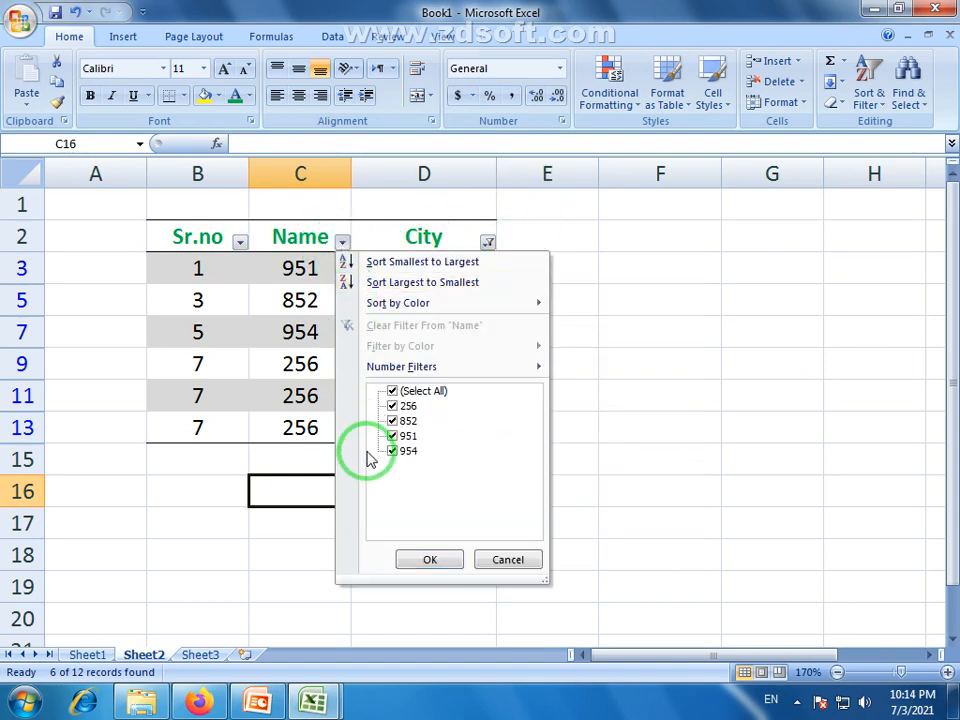
{"action": "left_click", "coordinate": [505, 560]}
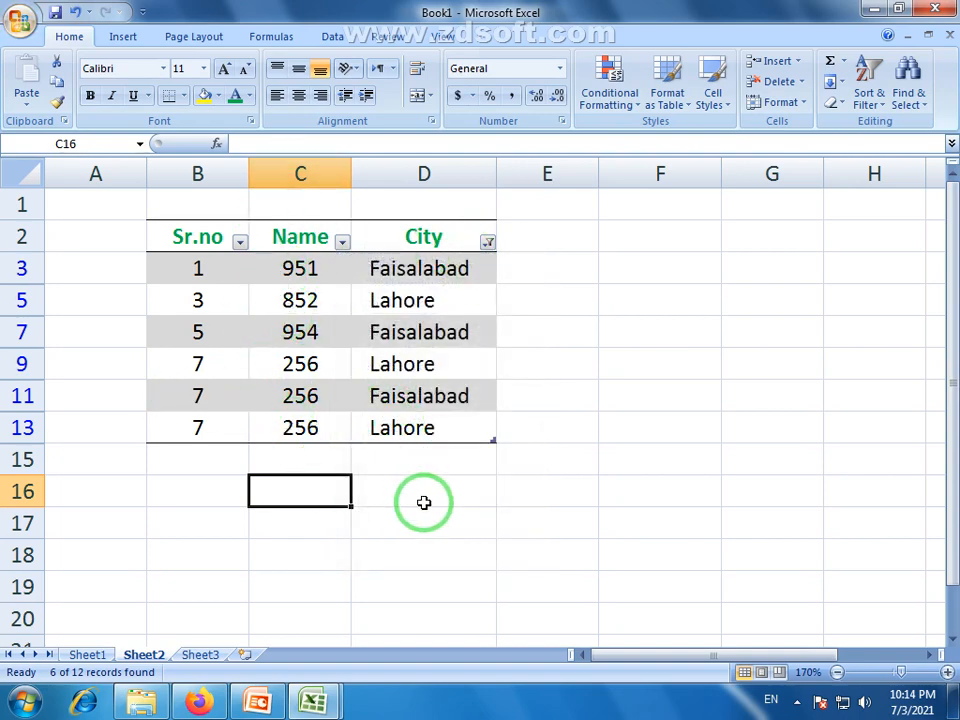
{"action": "left_click", "coordinate": [425, 466]}
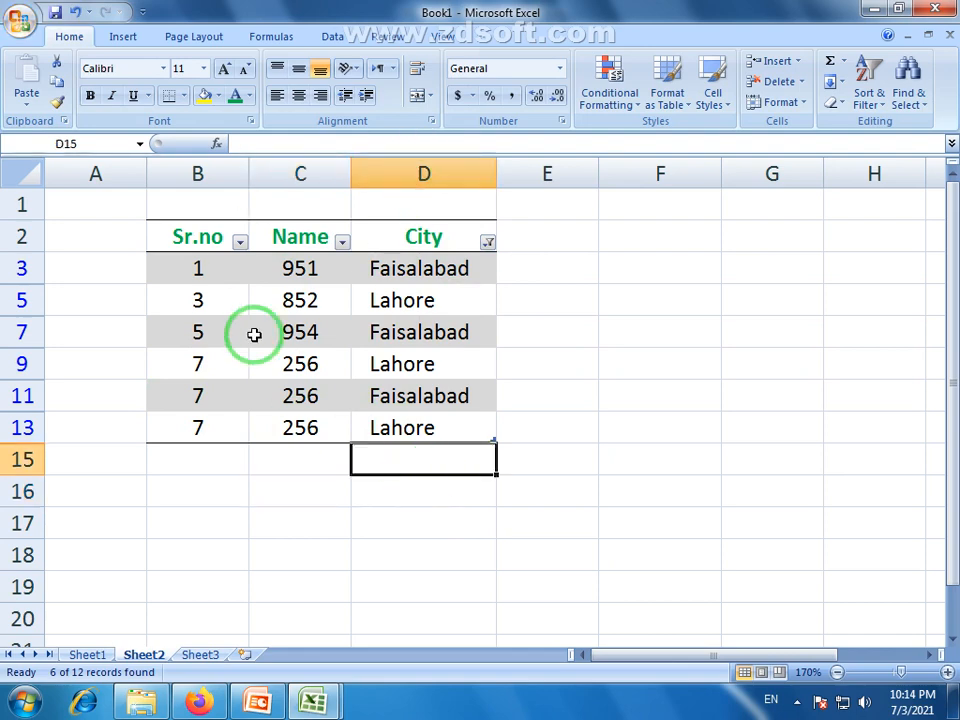
{"action": "left_click_drag", "start_coordinate": [171, 236], "coordinate": [435, 430]}
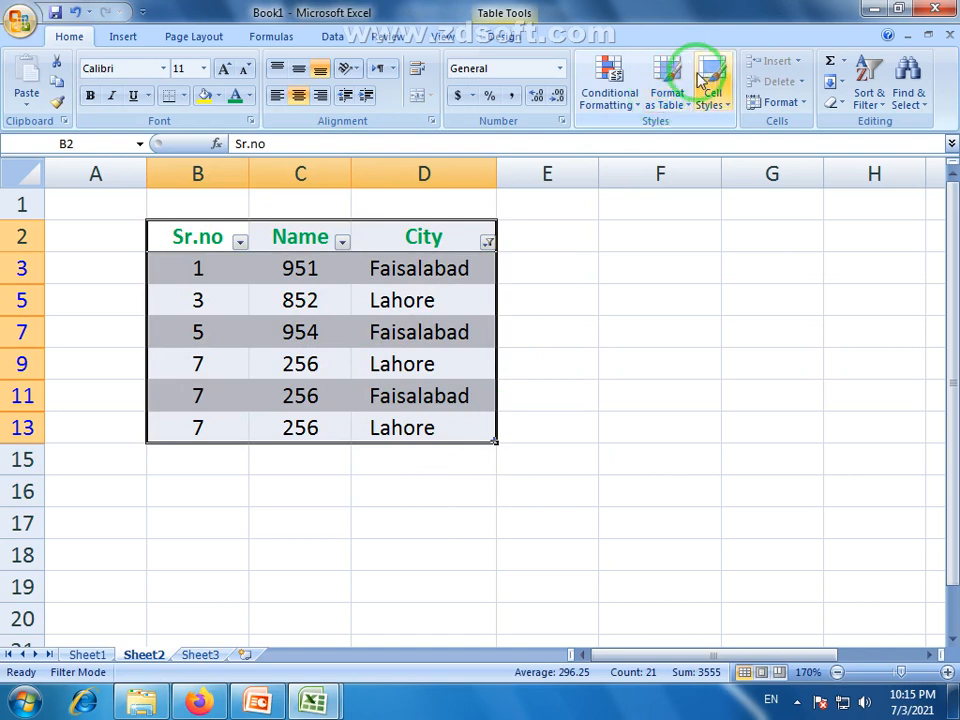
{"action": "left_click", "coordinate": [587, 368]}
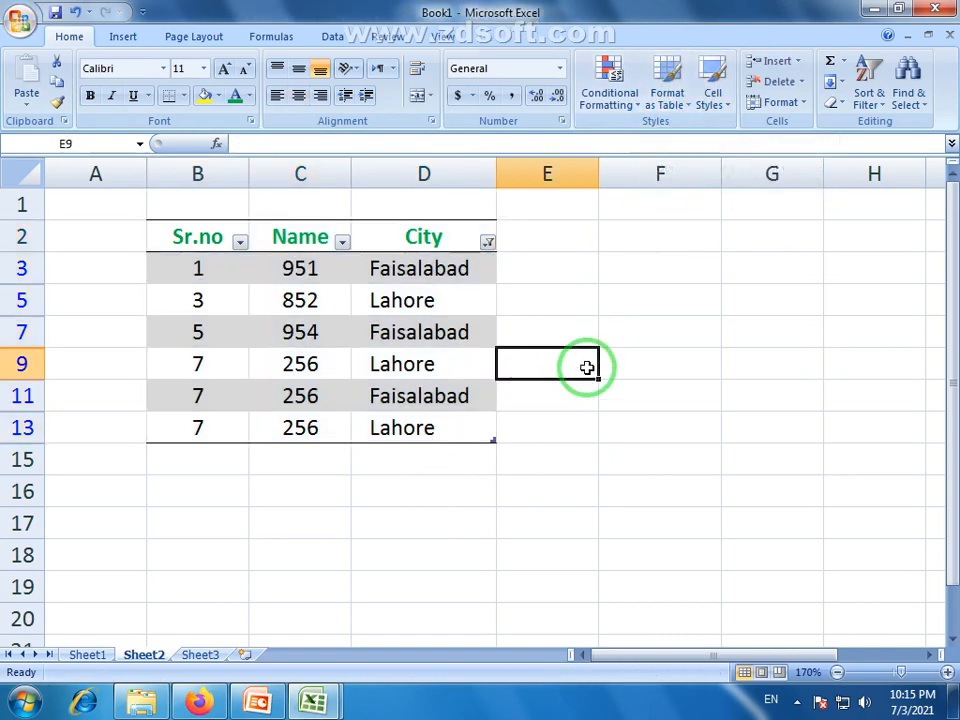
- Enter 458, 752 and 954 in cells G3, G5 and G7 beside the filtered table
{"action": "left_click_drag", "start_coordinate": [641, 656], "coordinate": [708, 656]}
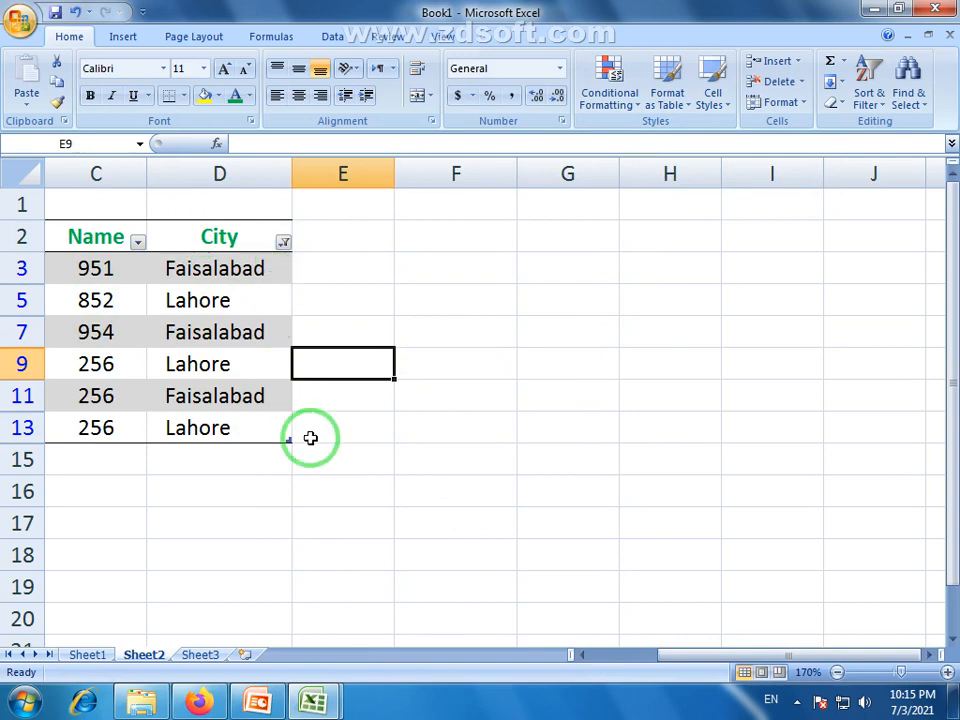
{"action": "left_click_drag", "start_coordinate": [696, 658], "coordinate": [669, 658]}
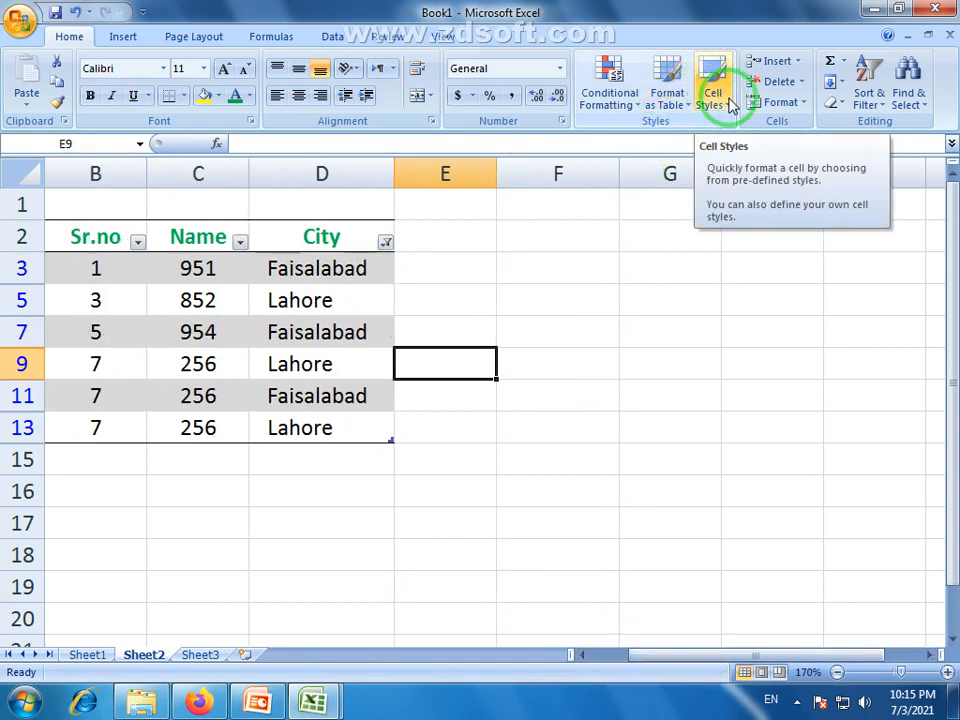
{"action": "left_click", "coordinate": [660, 274]}
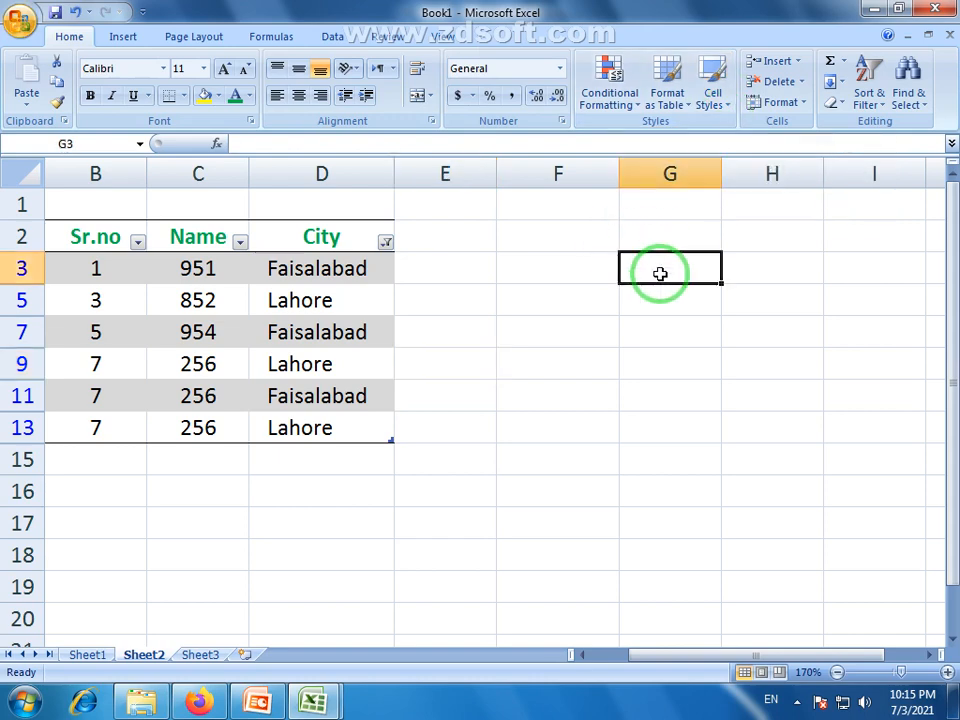
{"action": "type", "text": "458"}
{"action": "key", "text": "Return"}
{"action": "type", "text": "7523"}
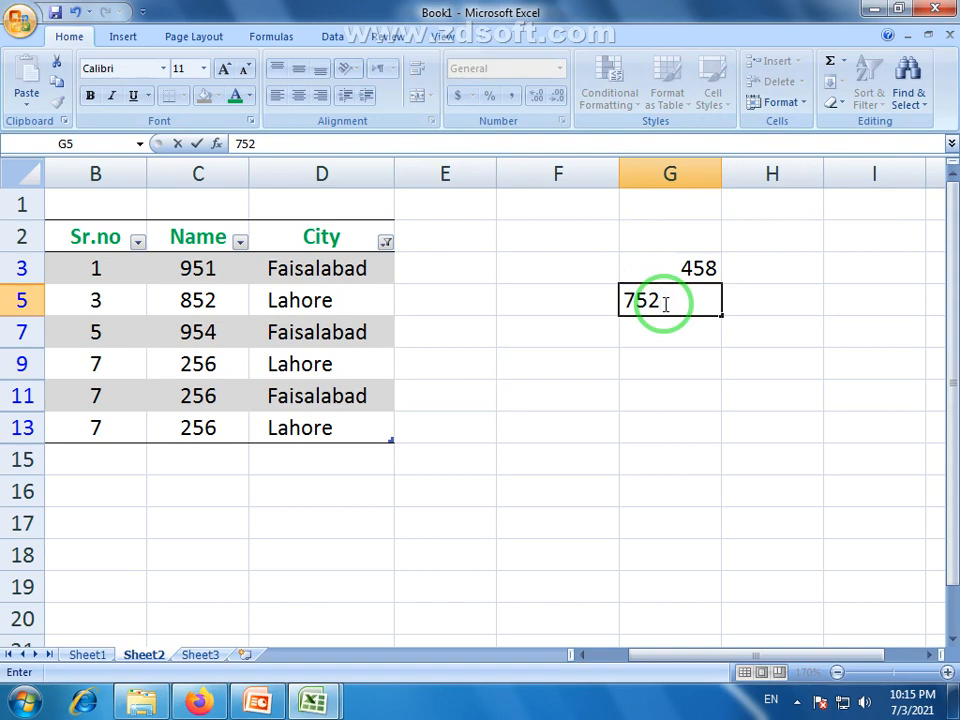
{"action": "key", "text": "Return"}
{"action": "type", "text": "954"}
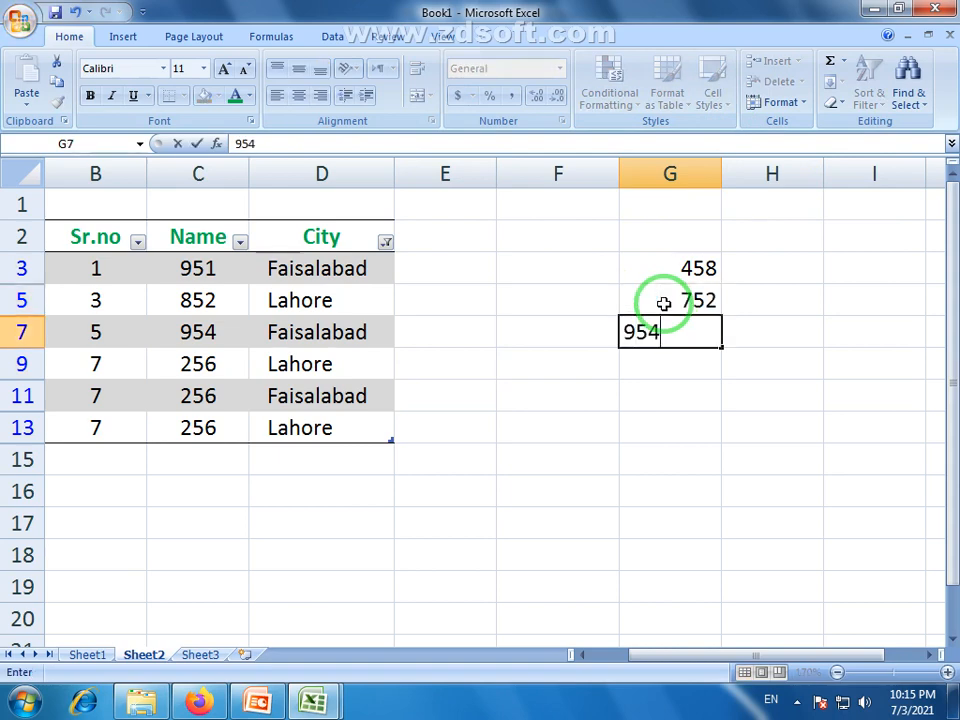
{"action": "key", "text": "Return"}
- Move the three numbers from G3:G7 to AA3:AA7
{"action": "left_click_drag", "start_coordinate": [705, 253], "coordinate": [681, 336]}
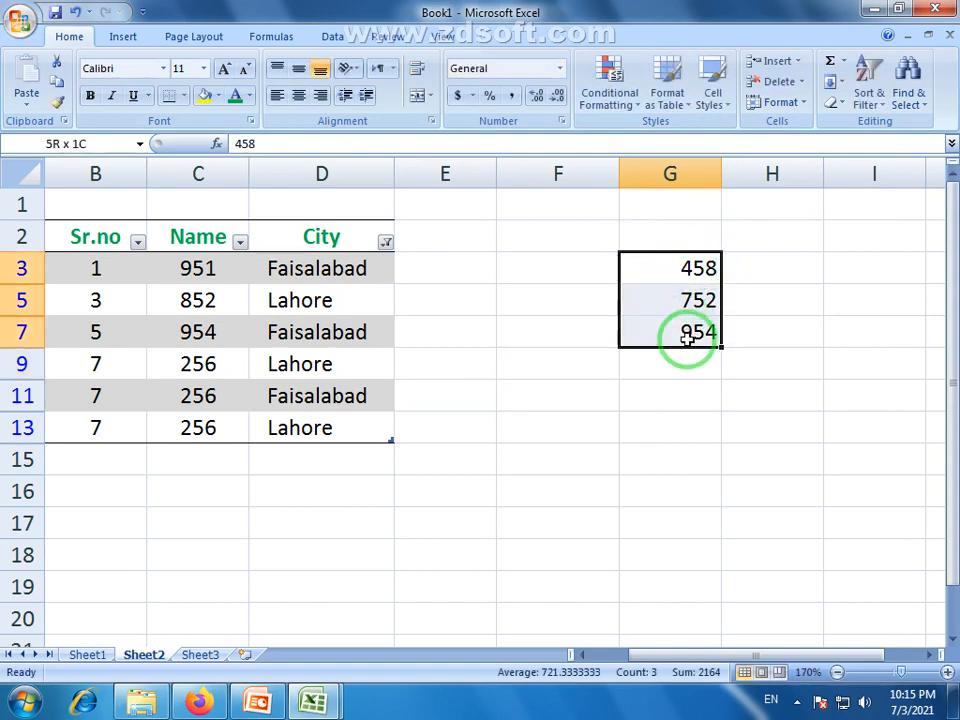
{"action": "left_click_drag", "start_coordinate": [698, 253], "coordinate": [766, 280]}
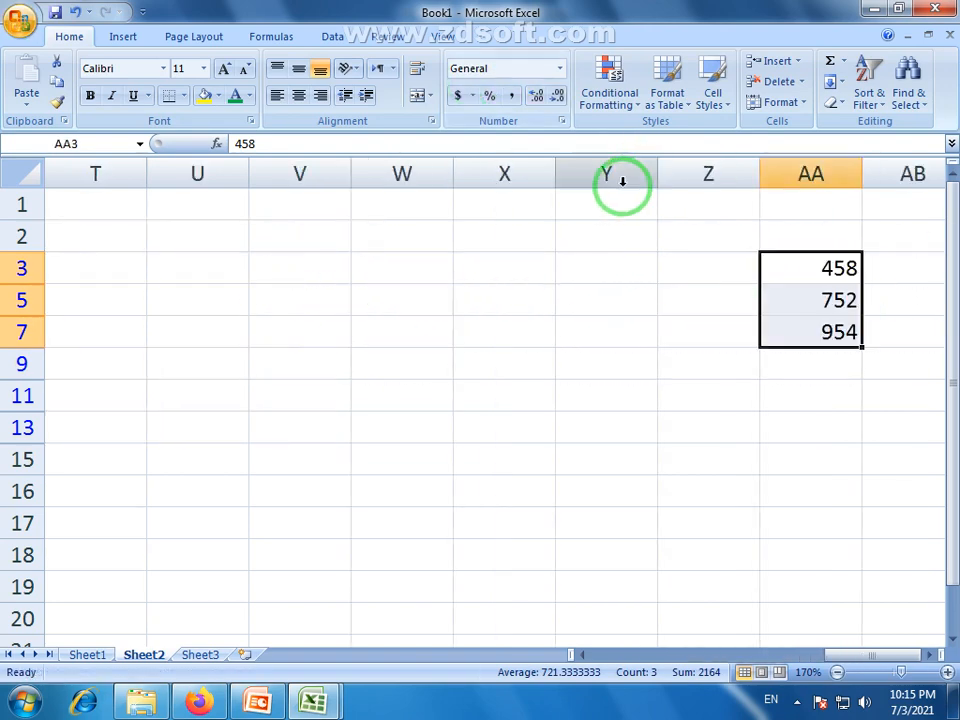
{"action": "left_click", "coordinate": [795, 465]}
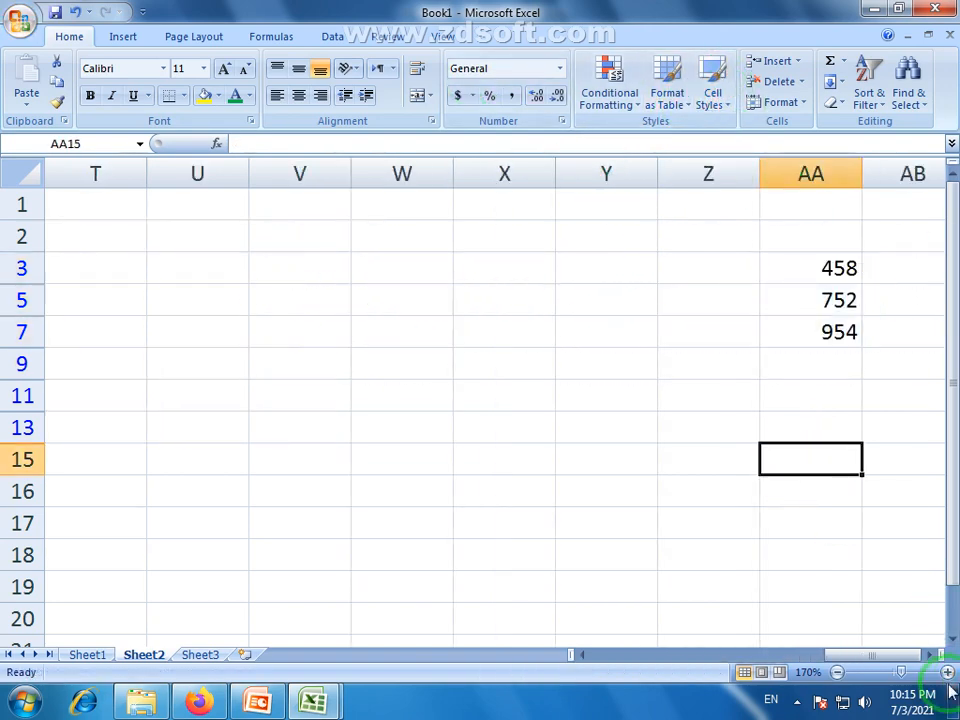
{"action": "mouse_move", "coordinate": [810, 300]}
{"action": "left_mouse_down"}
{"action": "mouse_move", "coordinate": [924, 302]}
{"action": "mouse_move", "coordinate": [795, 305]}
{"action": "left_mouse_up"}
{"action": "left_click_drag", "start_coordinate": [714, 337], "coordinate": [625, 304]}
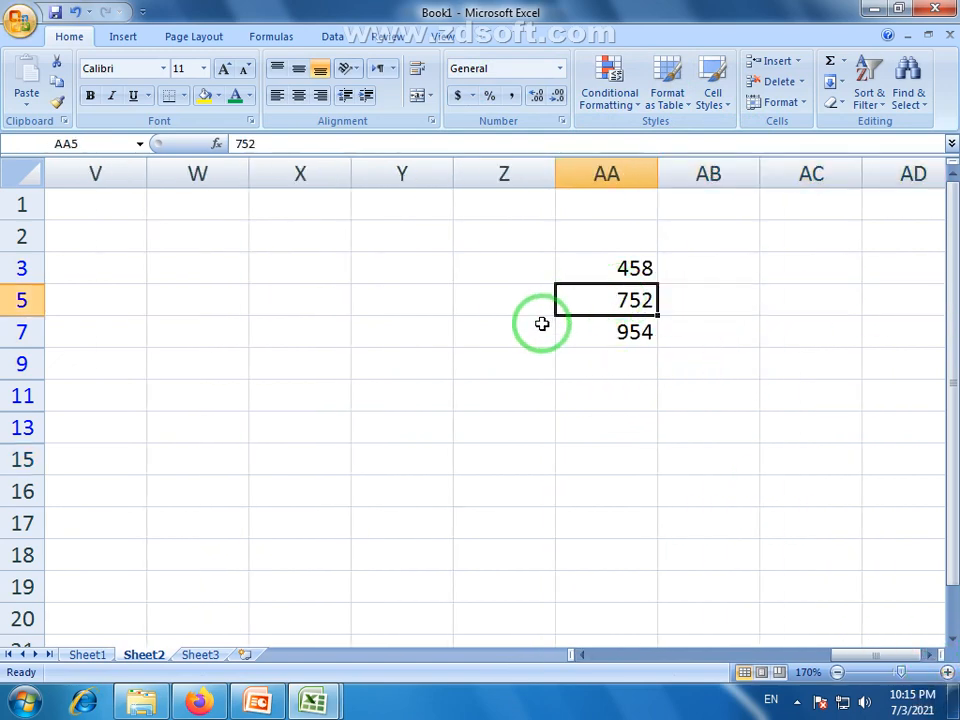
{"action": "left_click_drag", "start_coordinate": [862, 646], "coordinate": [842, 643]}
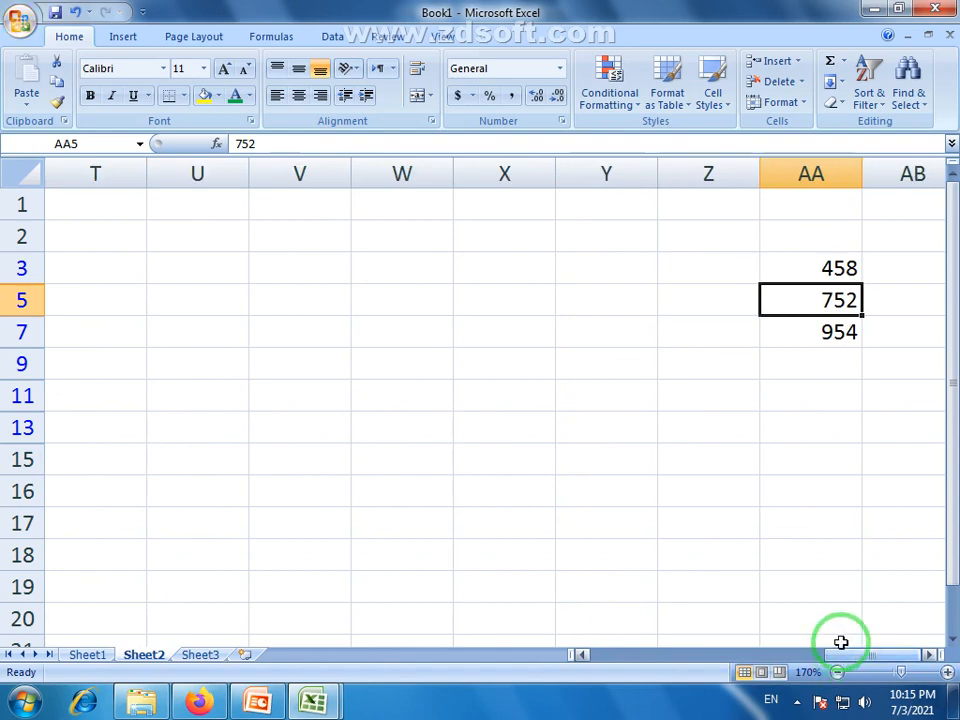
{"action": "left_click_drag", "start_coordinate": [708, 460], "coordinate": [810, 427]}
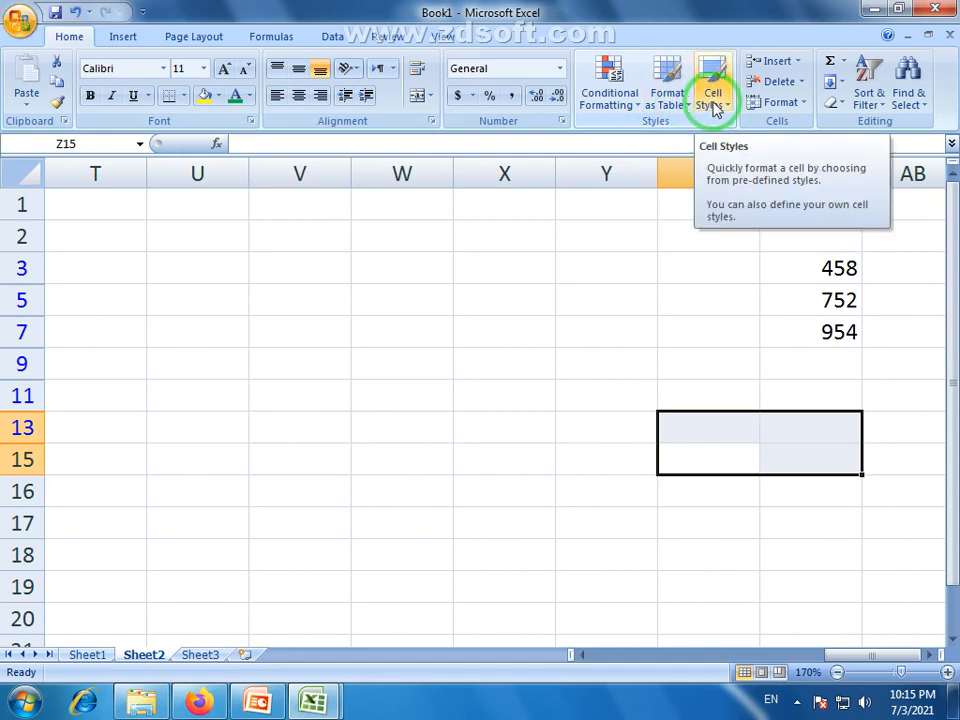
- Move the three numbers from AA3:AA7 to U3:U7, clear of the area the cell styles gallery covers
{"action": "left_click_drag", "start_coordinate": [825, 268], "coordinate": [833, 332]}
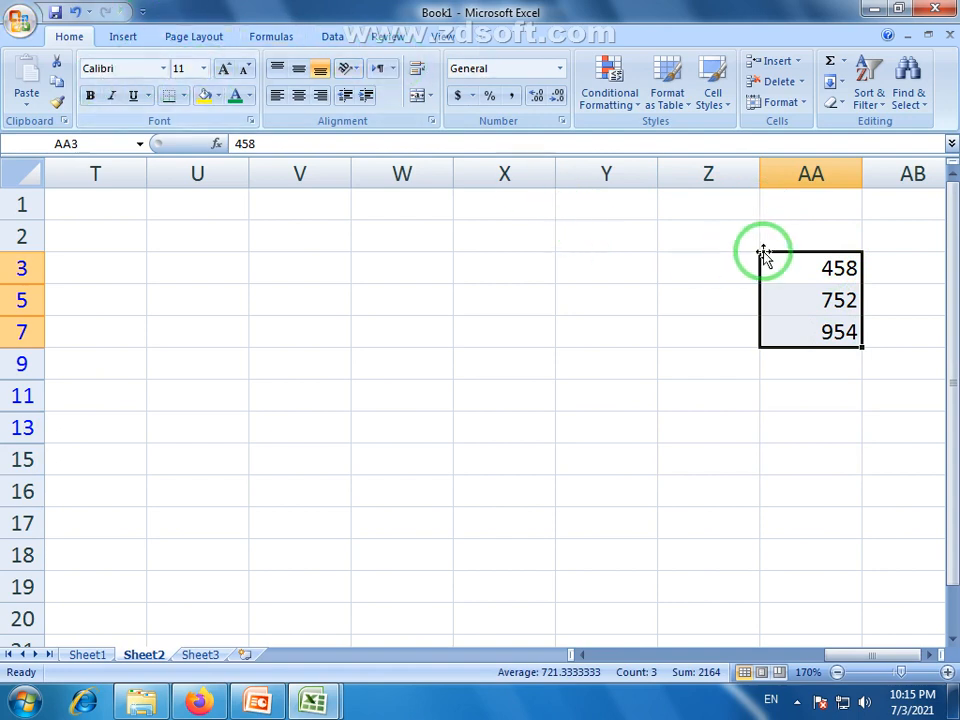
{"action": "left_click_drag", "start_coordinate": [800, 262], "coordinate": [833, 332]}
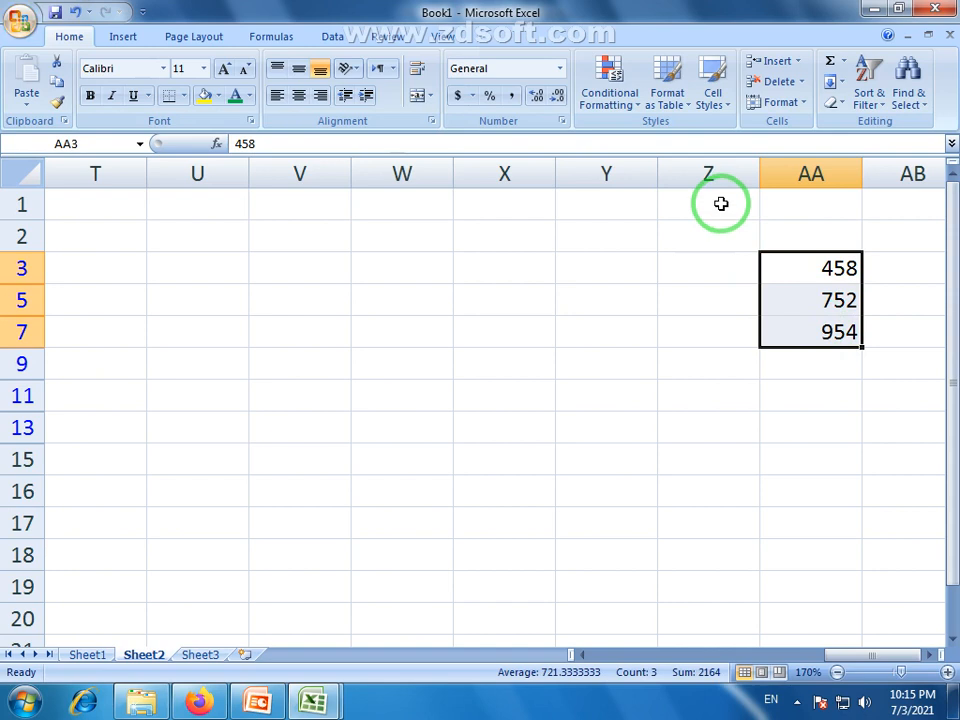
{"action": "left_click", "coordinate": [731, 113]}
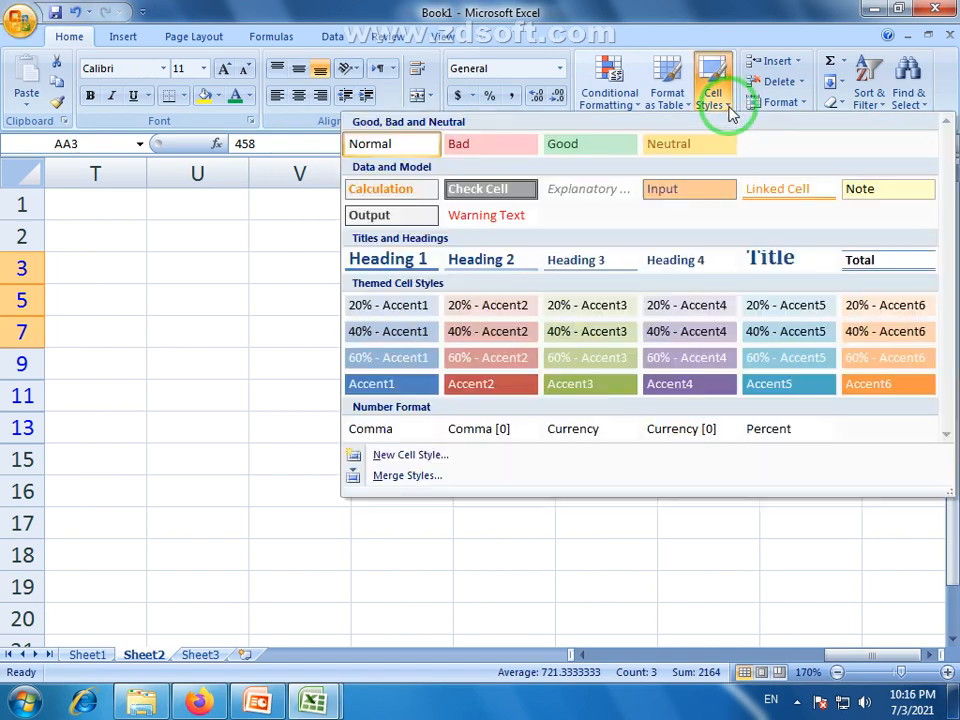
{"action": "left_click", "coordinate": [686, 549]}
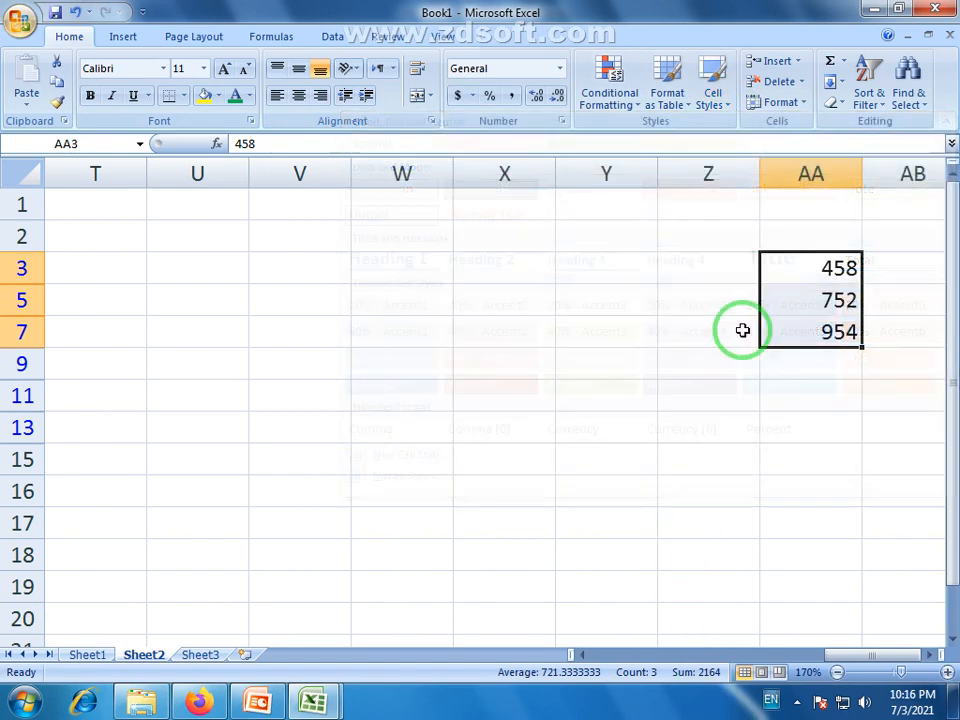
{"action": "left_click_drag", "start_coordinate": [803, 256], "coordinate": [165, 272]}
- Examine the cell styles available for the numbers in U3:U7, from Good, Bad and Neutral to Number Format
{"action": "left_click", "coordinate": [730, 112]}
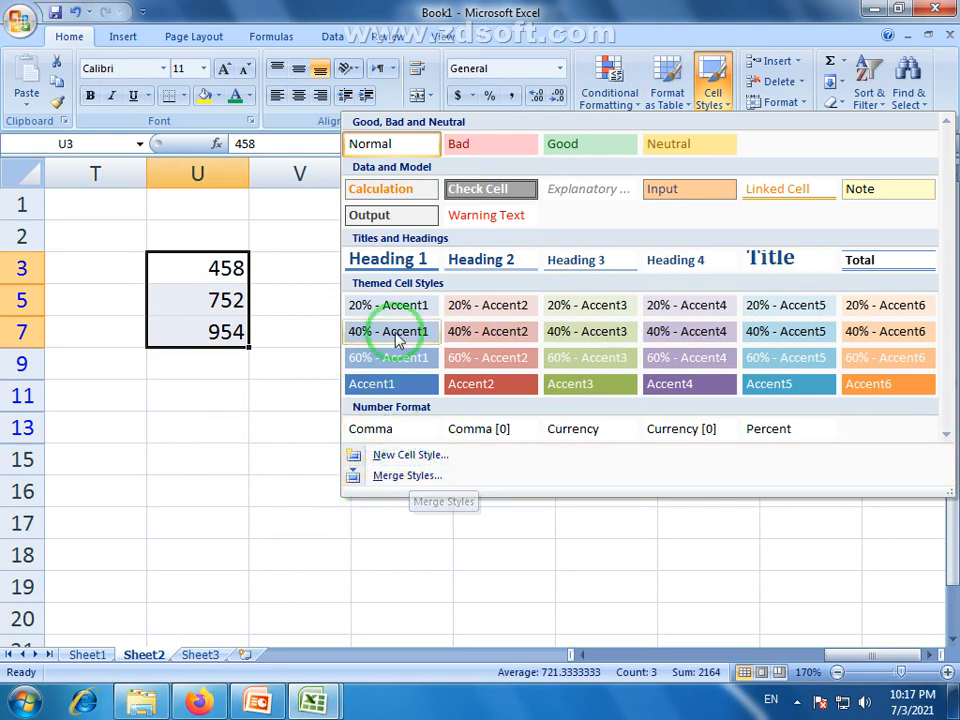
{"action": "left_click", "coordinate": [523, 531]}
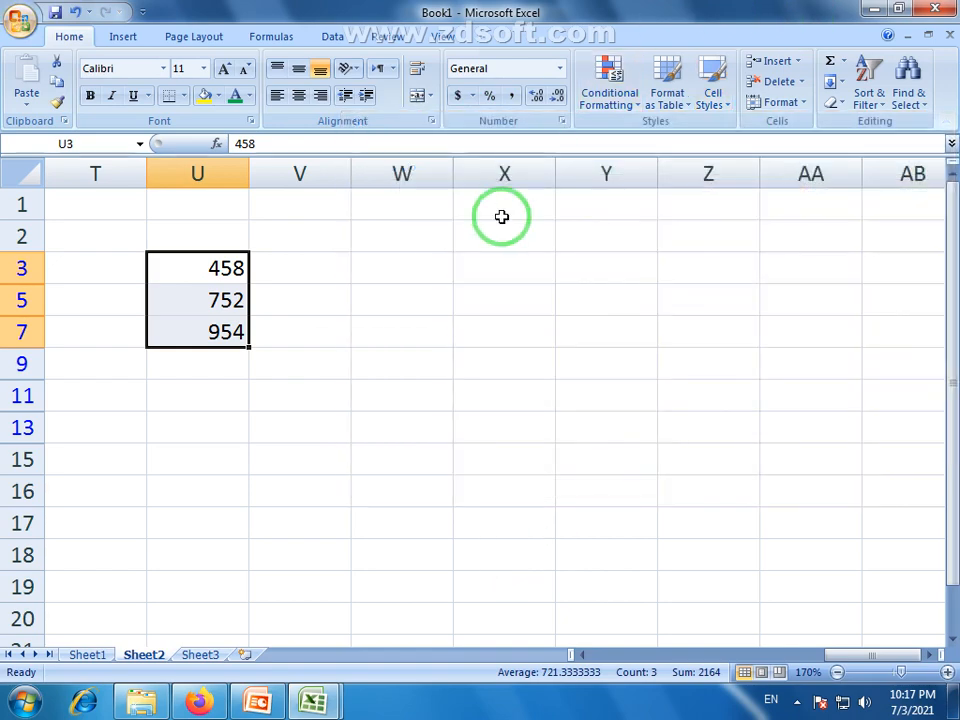
{"action": "left_click", "coordinate": [731, 110]}
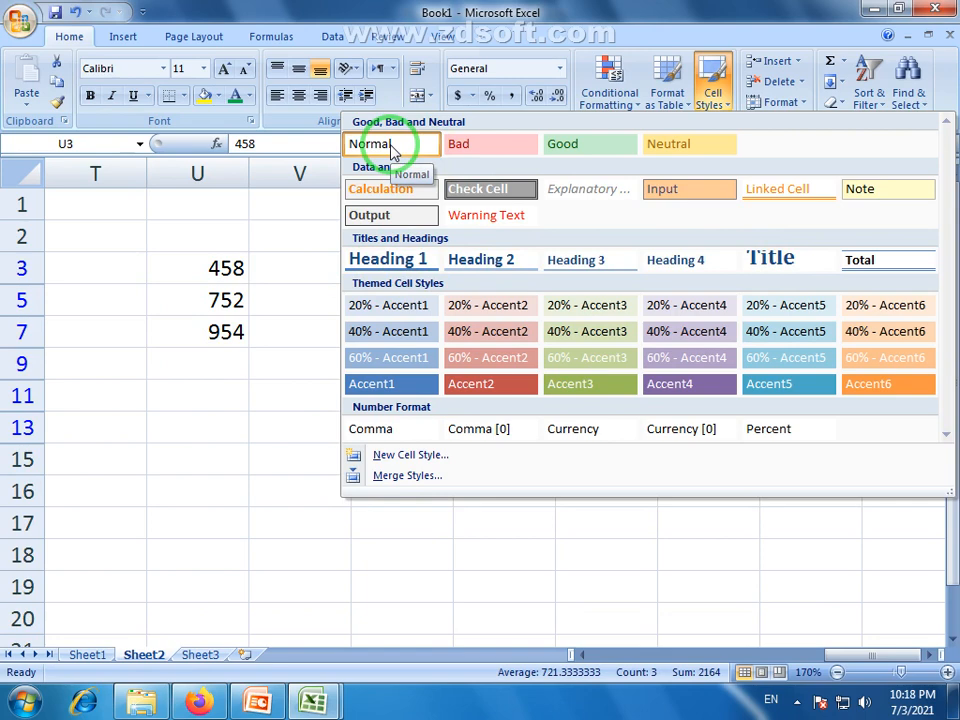
{"action": "left_click", "coordinate": [184, 229]}
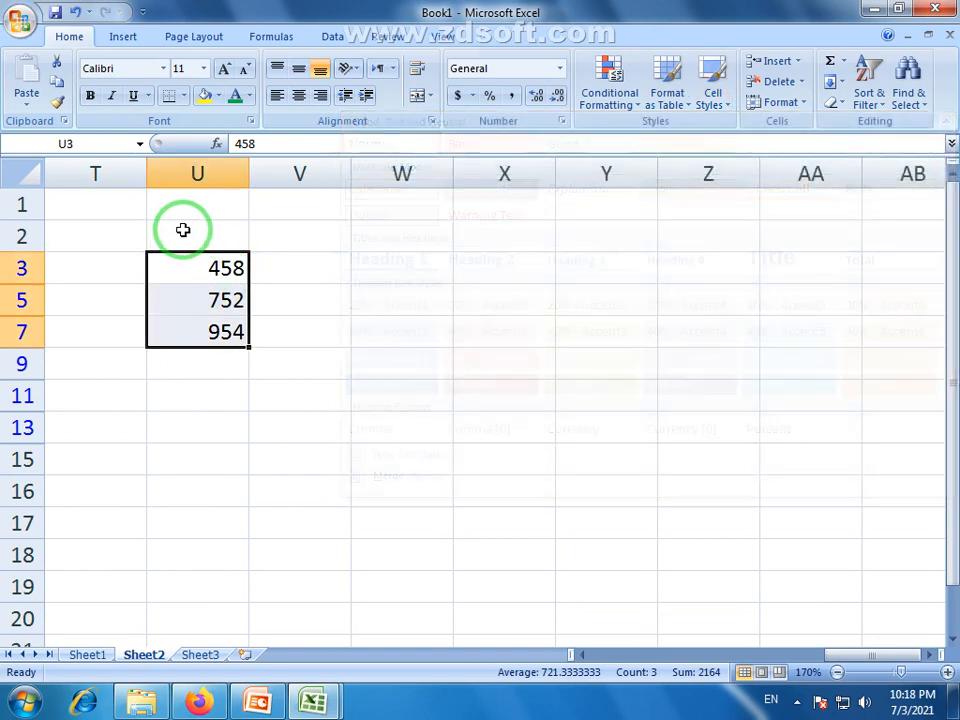
- Preview the Titles and Headings cell styles, such as Heading 3, on the table's header row B2:D2
{"action": "left_click_drag", "start_coordinate": [184, 229], "coordinate": [674, 250]}
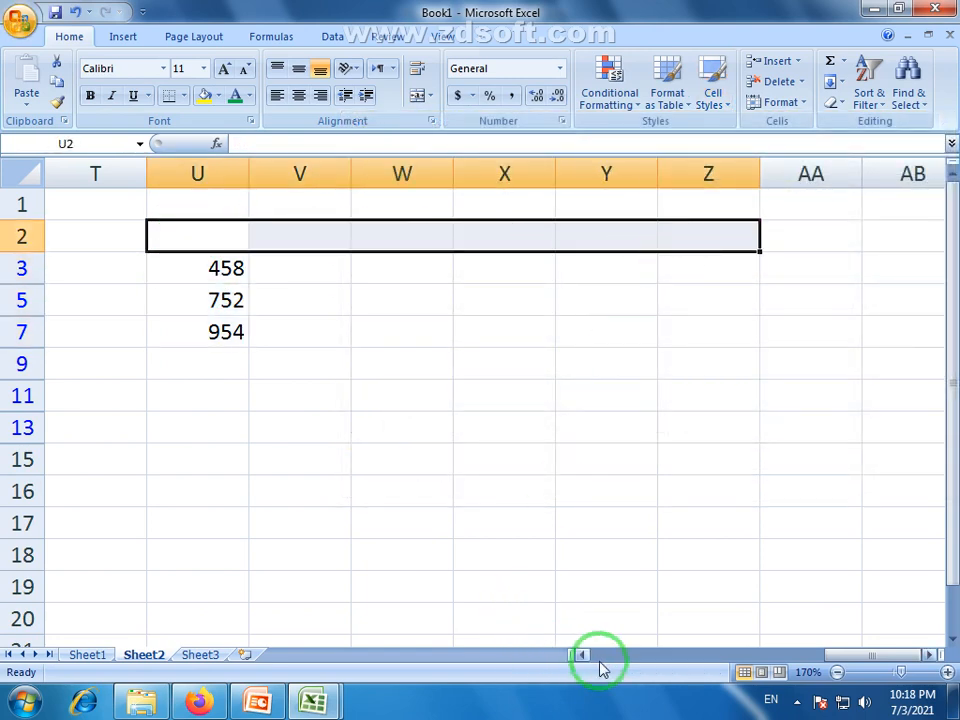
{"action": "left_click_drag", "start_coordinate": [838, 658], "coordinate": [610, 658]}
{"action": "left_click_drag", "start_coordinate": [176, 240], "coordinate": [395, 240]}
{"action": "left_click", "coordinate": [722, 106]}
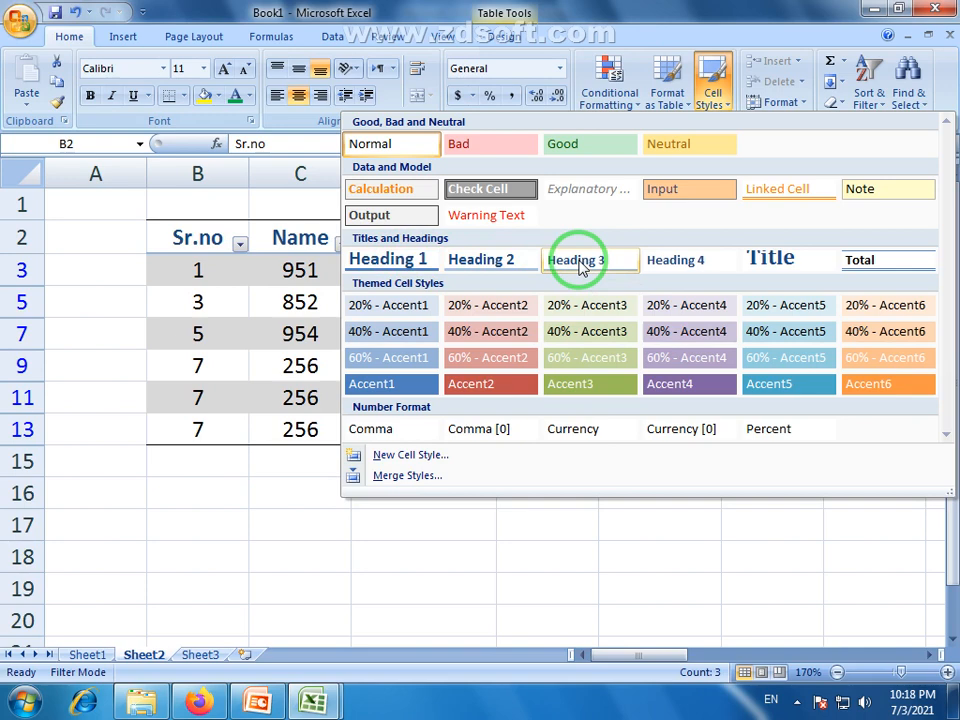
{"action": "left_click", "coordinate": [463, 583]}
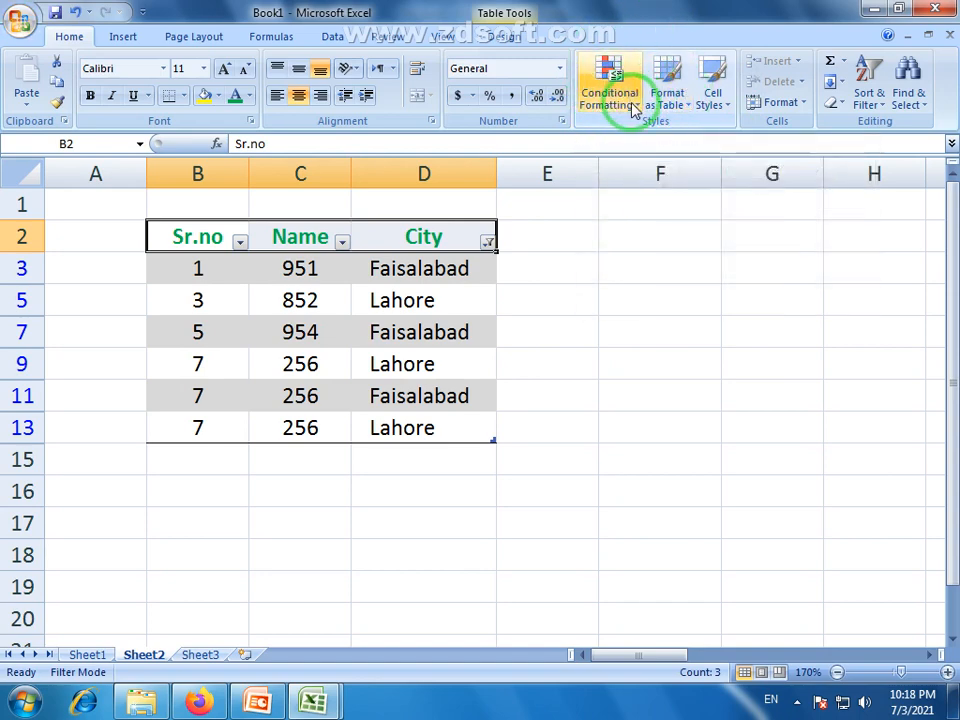
- Review the conditional formatting rule types and the available table styles for the header row
{"action": "left_click", "coordinate": [638, 108]}
{"action": "mouse_move", "coordinate": [643, 137]}
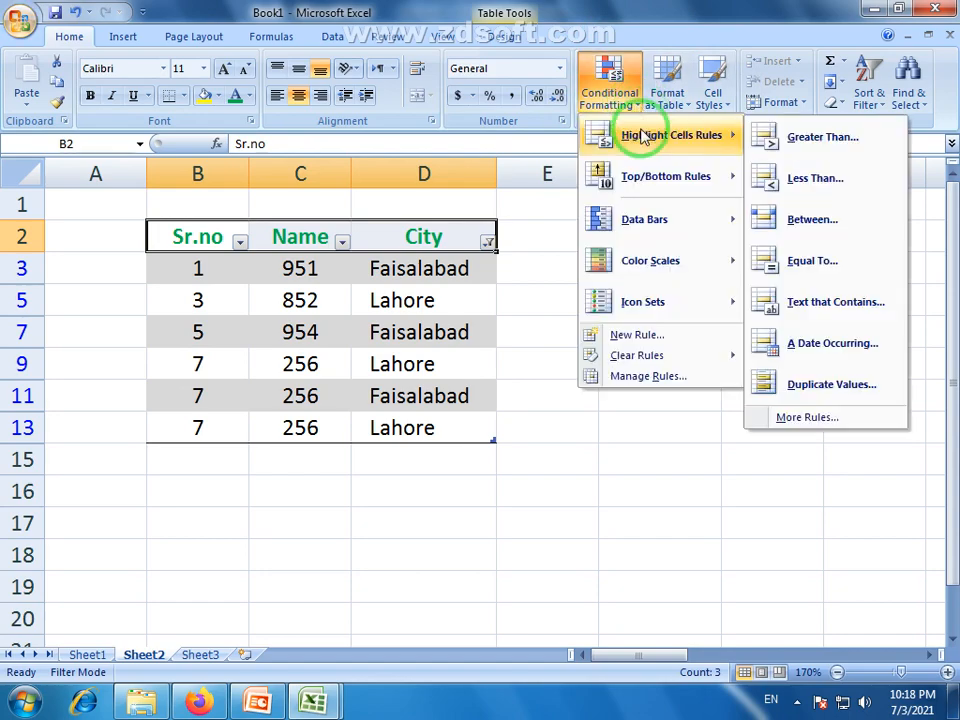
{"action": "left_click", "coordinate": [688, 108]}
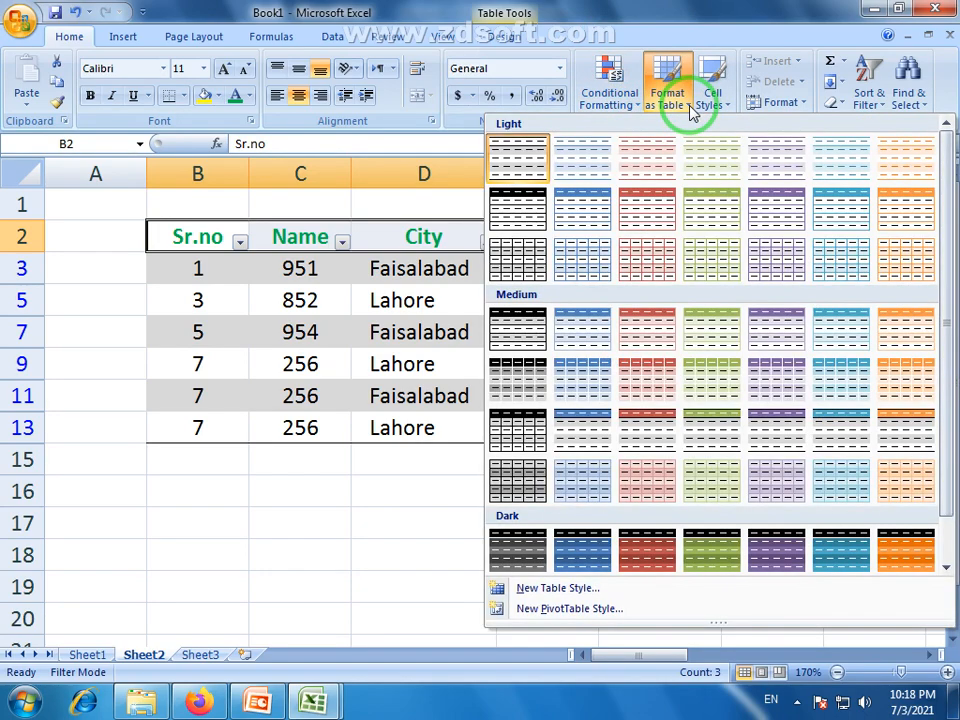
{"action": "left_click", "coordinate": [695, 10]}
{"action": "left_click", "coordinate": [540, 495]}
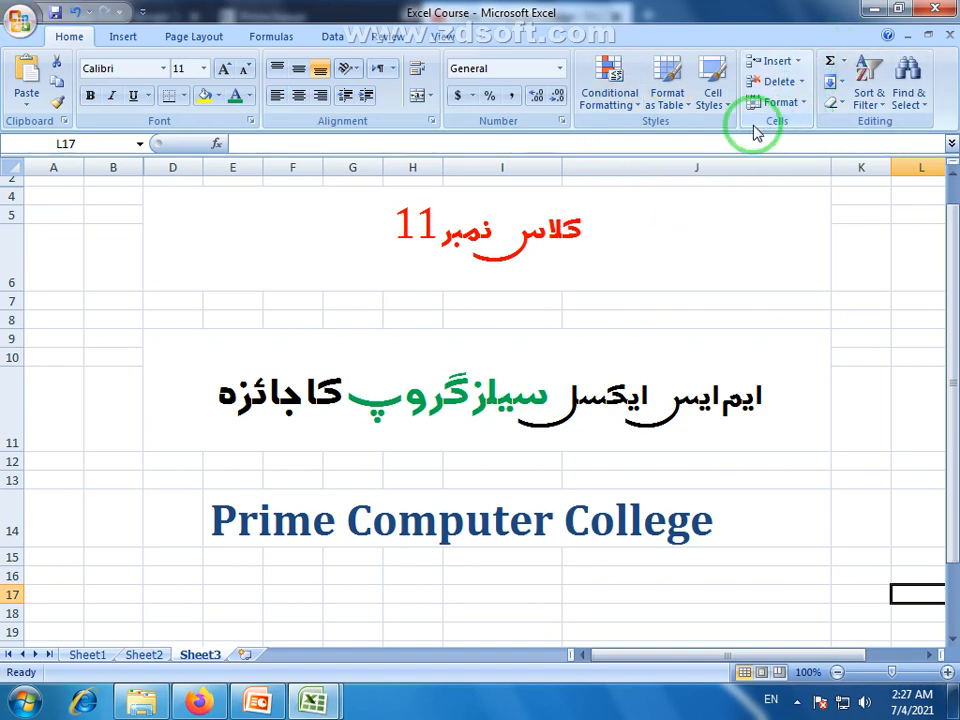
- Look over the Insert, Delete and Format options available for cells, rows, columns and sheets
{"action": "left_click", "coordinate": [800, 62]}
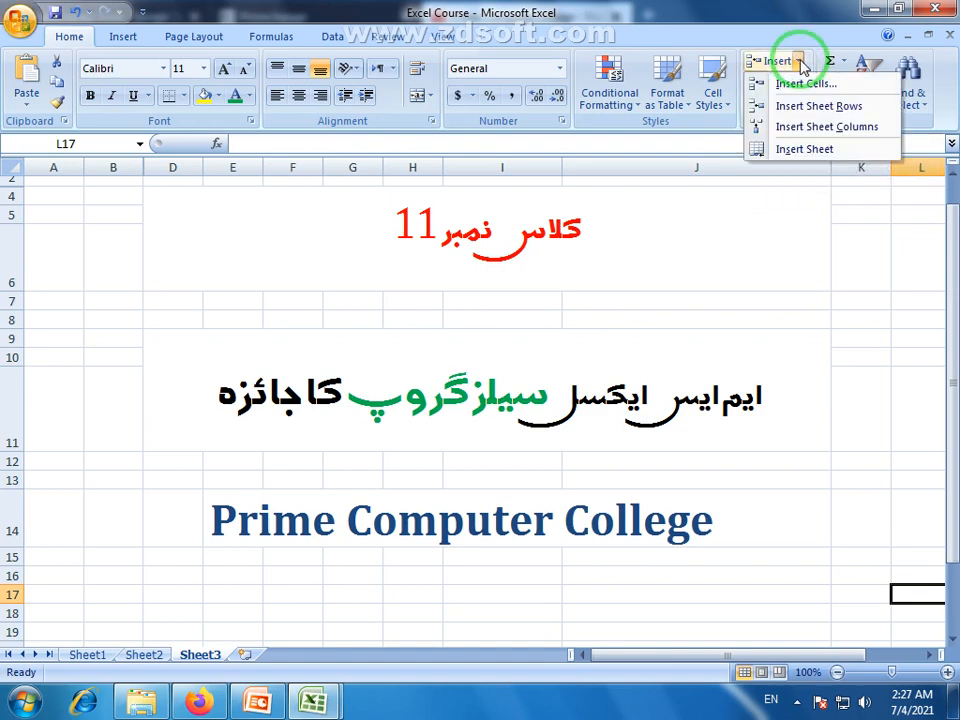
{"action": "left_click", "coordinate": [801, 62]}
{"action": "left_click", "coordinate": [803, 84]}
{"action": "left_click", "coordinate": [798, 63]}
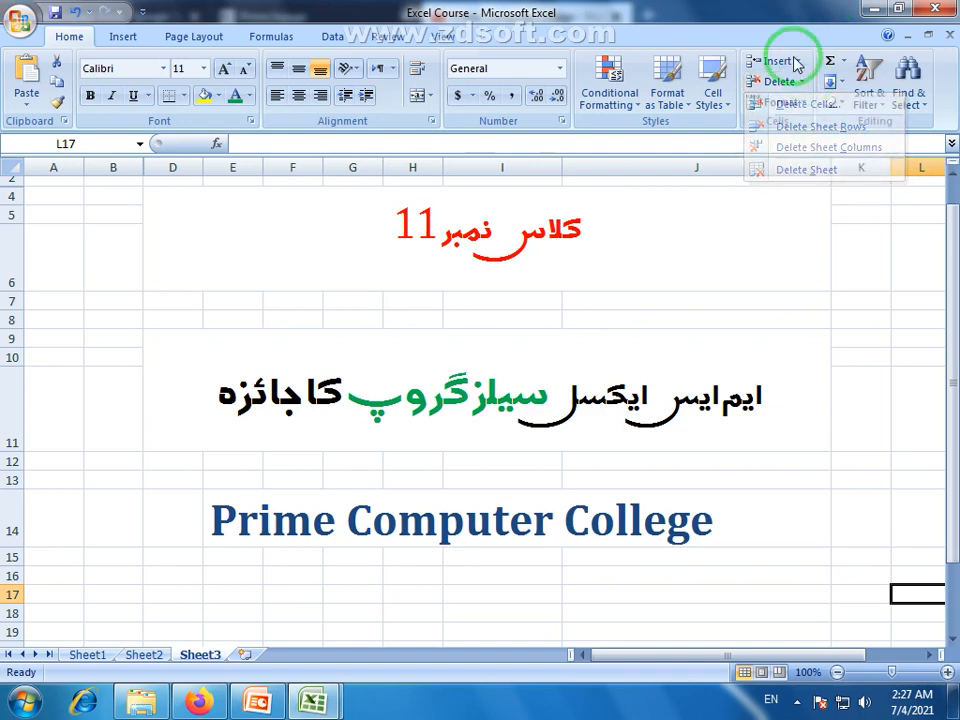
{"action": "left_click", "coordinate": [805, 102]}
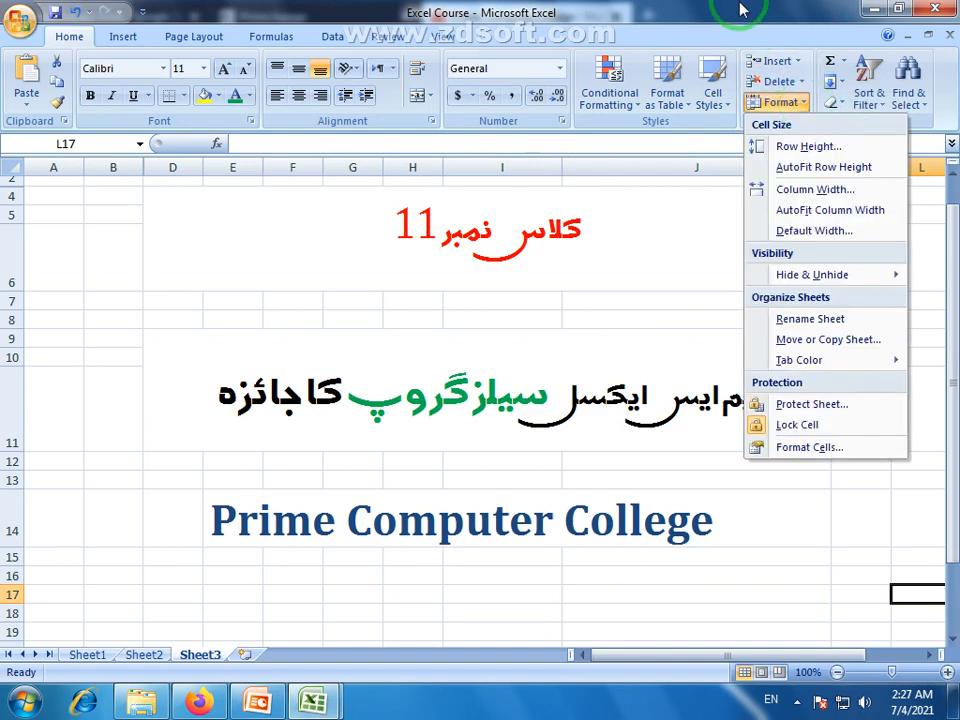
{"action": "left_click", "coordinate": [475, 660]}
- Switch to the Book1 workbook and select the number grid C3:G12
{"action": "mouse_move", "coordinate": [318, 690]}
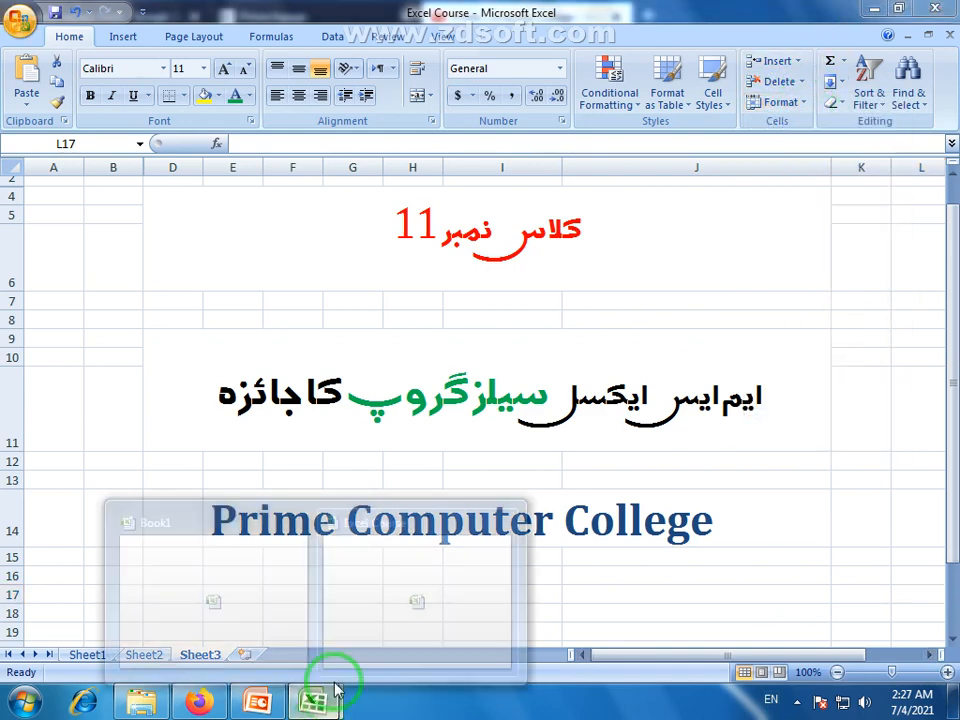
{"action": "left_click", "coordinate": [243, 576]}
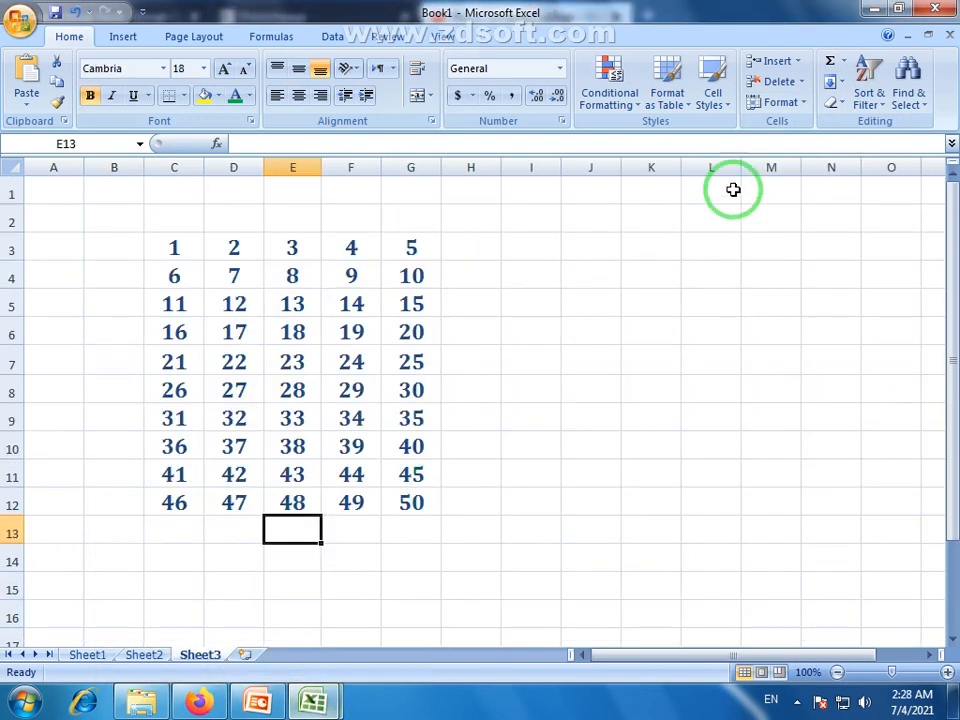
{"action": "left_click", "coordinate": [228, 353]}
{"action": "left_click_drag", "start_coordinate": [170, 244], "coordinate": [409, 514]}
{"action": "left_click", "coordinate": [283, 366]}
{"action": "left_click_drag", "start_coordinate": [171, 249], "coordinate": [377, 530]}
{"action": "left_click", "coordinate": [360, 590]}
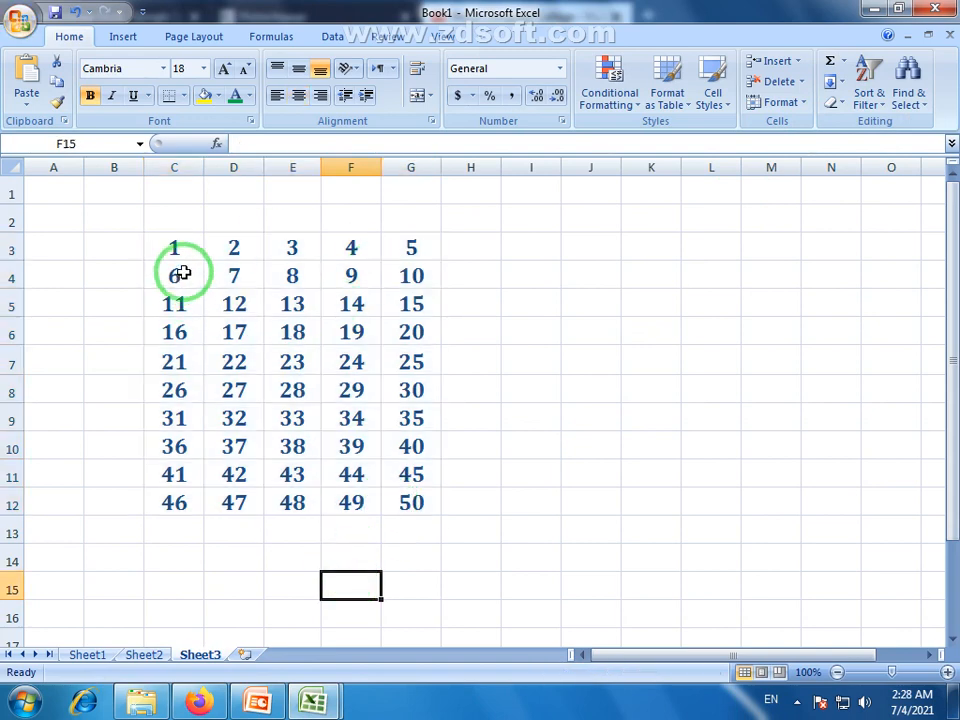
{"action": "left_click_drag", "start_coordinate": [174, 250], "coordinate": [389, 503]}
{"action": "left_click", "coordinate": [351, 557]}
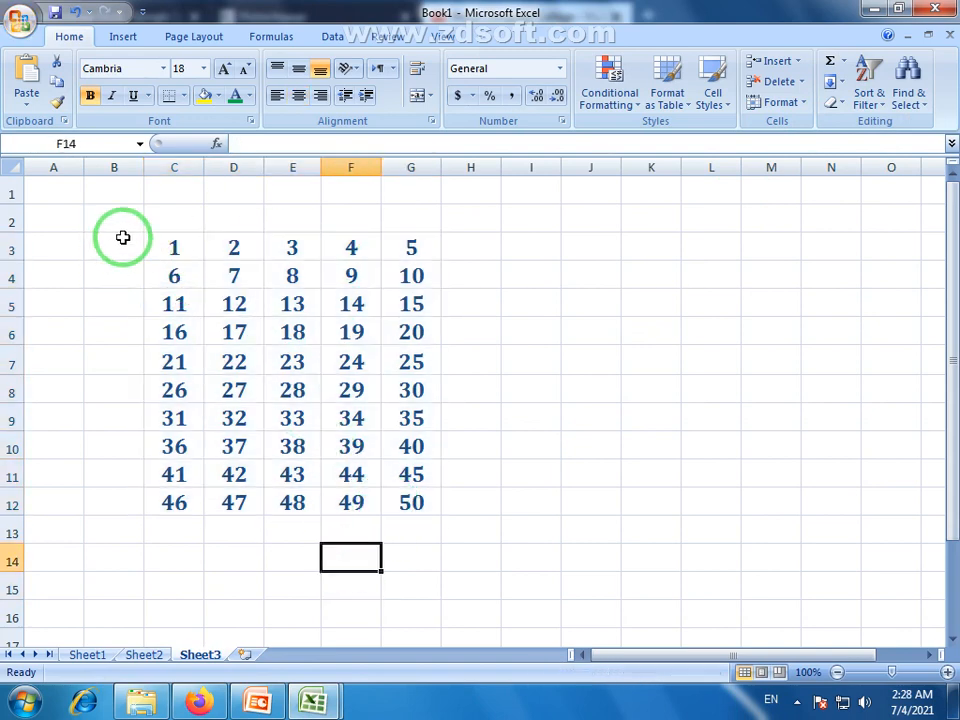
{"action": "left_click_drag", "start_coordinate": [170, 247], "coordinate": [412, 507]}
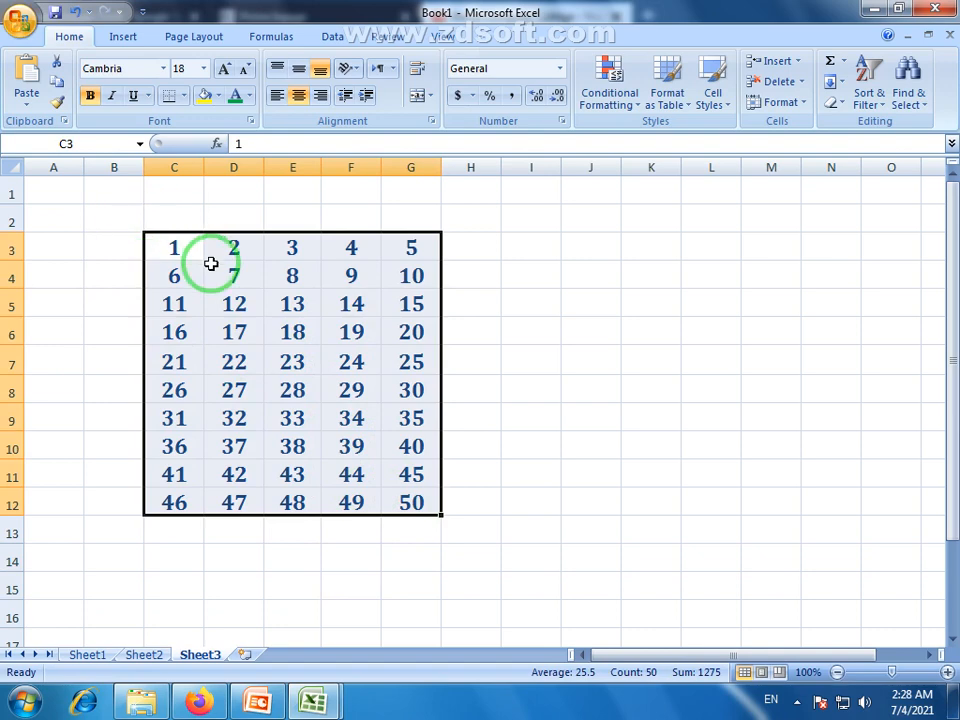
- Select the grid's number columns D, C, E and F one after another over rows 3 to 12
{"action": "left_click", "coordinate": [268, 293]}
{"action": "left_click_drag", "start_coordinate": [242, 257], "coordinate": [240, 501]}
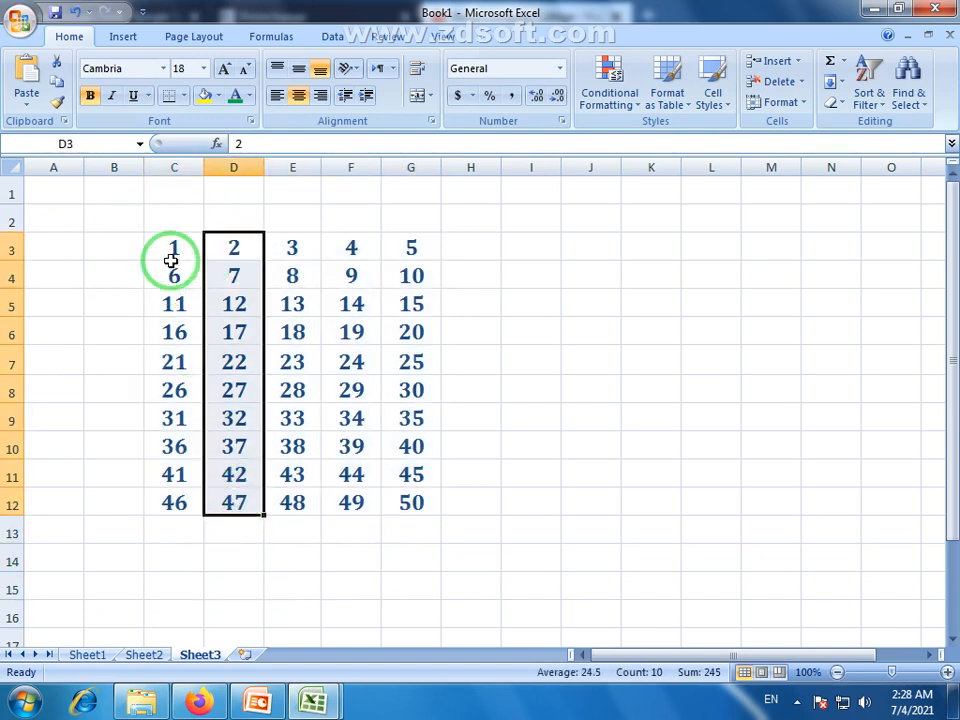
{"action": "left_click_drag", "start_coordinate": [171, 259], "coordinate": [176, 505]}
{"action": "left_click_drag", "start_coordinate": [292, 249], "coordinate": [293, 503]}
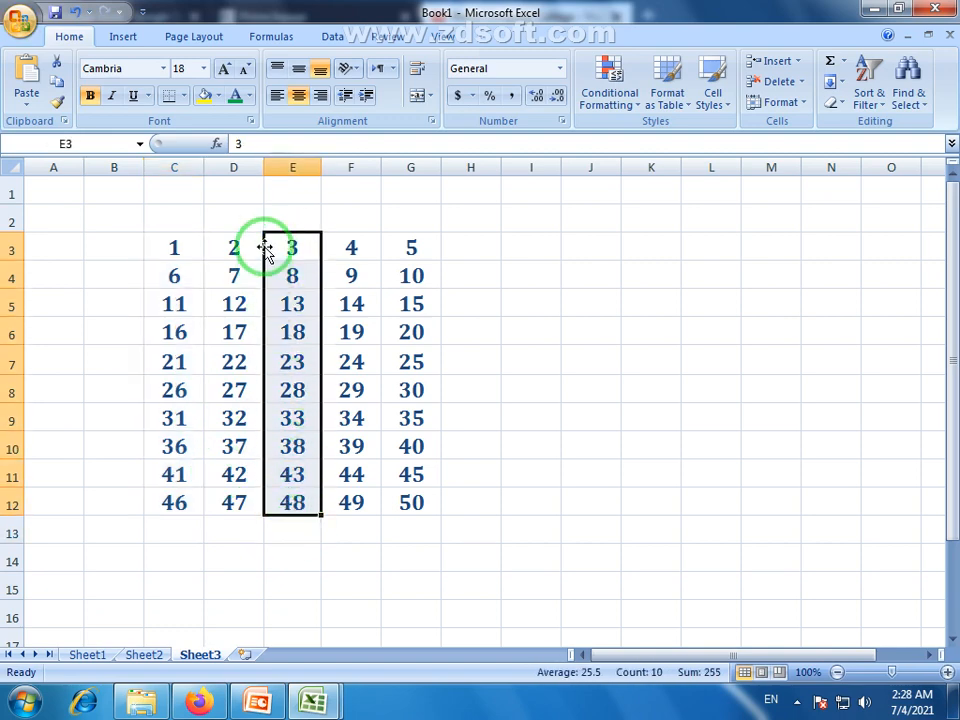
{"action": "left_click_drag", "start_coordinate": [262, 251], "coordinate": [246, 520]}
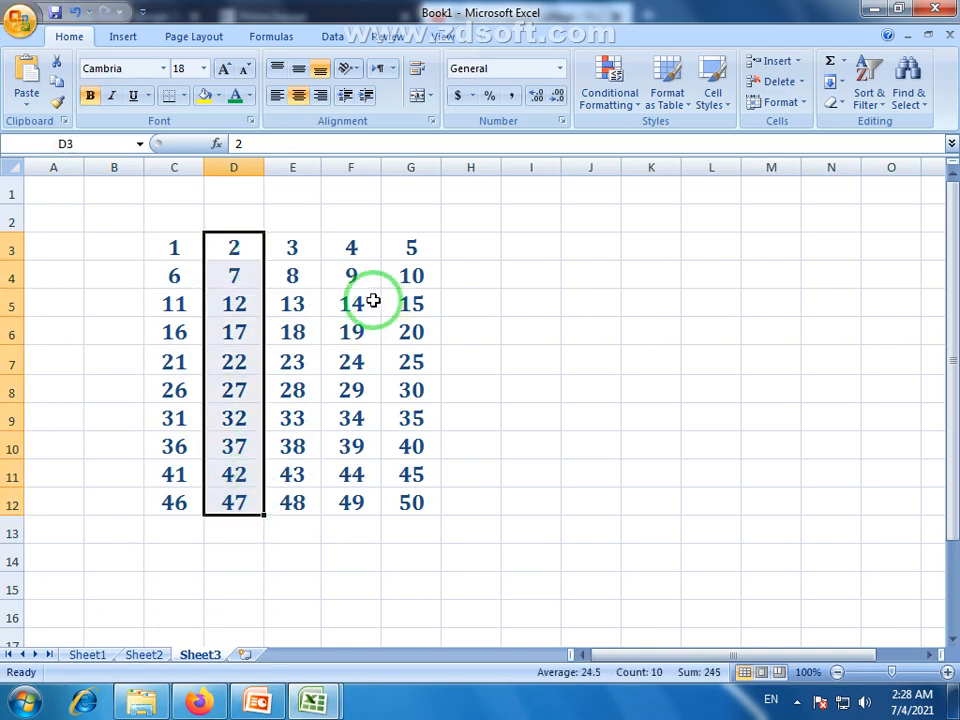
{"action": "left_click_drag", "start_coordinate": [354, 246], "coordinate": [362, 510]}
{"action": "left_click_drag", "start_coordinate": [135, 251], "coordinate": [849, 512]}
{"action": "left_click", "coordinate": [292, 392]}
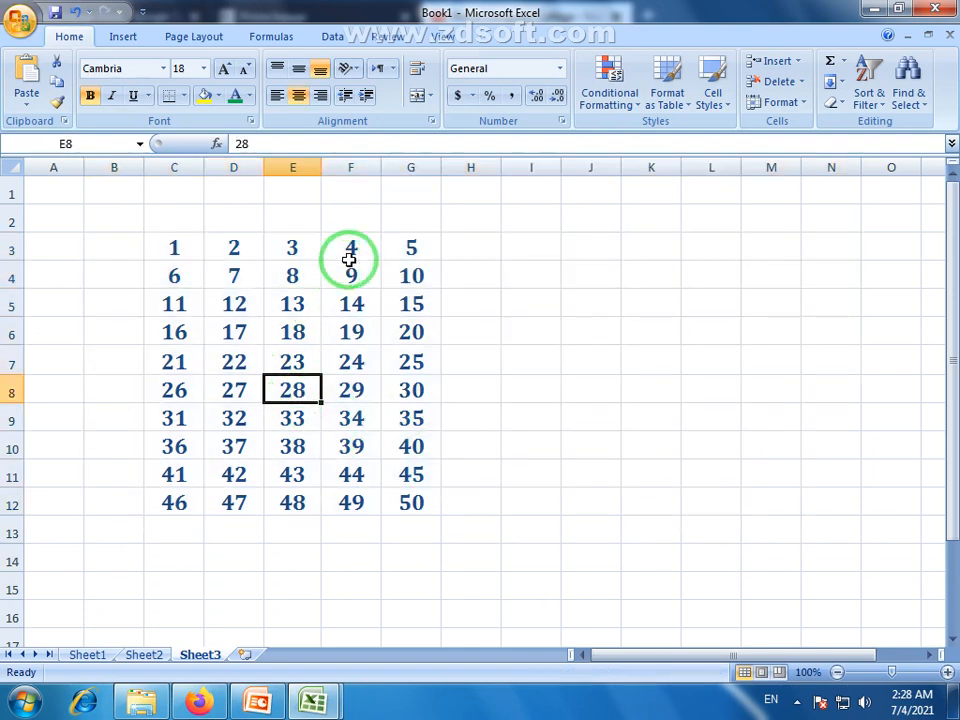
- Select the grid rows C6:G7 and C7:G7, followed by the whole of column E
{"action": "left_click_drag", "start_coordinate": [349, 259], "coordinate": [291, 249]}
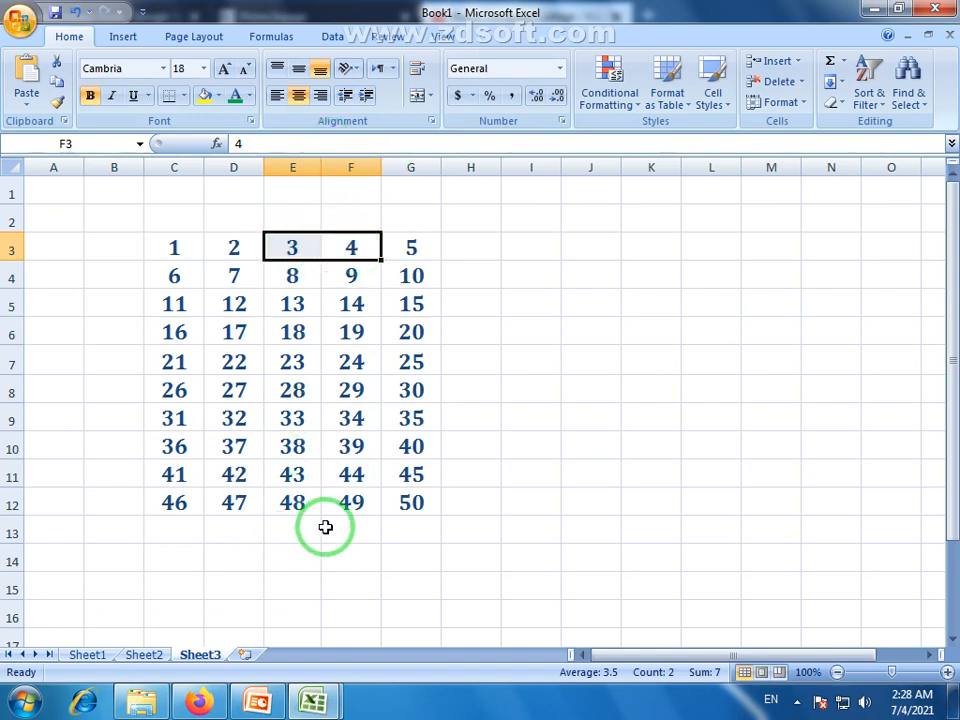
{"action": "left_click", "coordinate": [271, 349]}
{"action": "left_click_drag", "start_coordinate": [148, 334], "coordinate": [411, 358]}
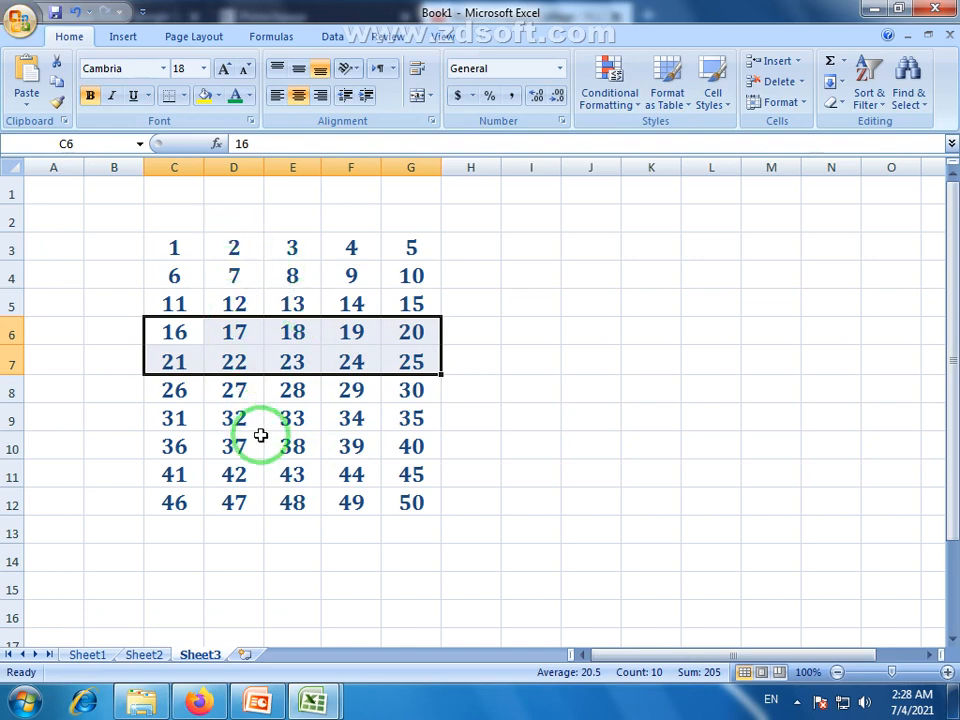
{"action": "left_click", "coordinate": [242, 383]}
{"action": "left_click_drag", "start_coordinate": [172, 366], "coordinate": [431, 368]}
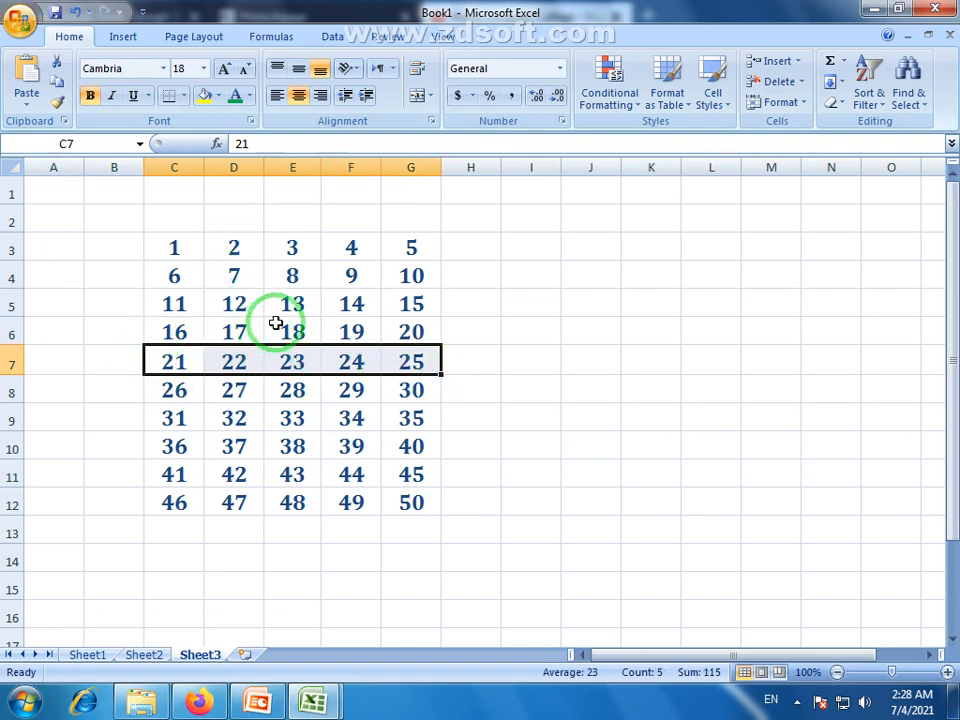
{"action": "left_click", "coordinate": [308, 164]}
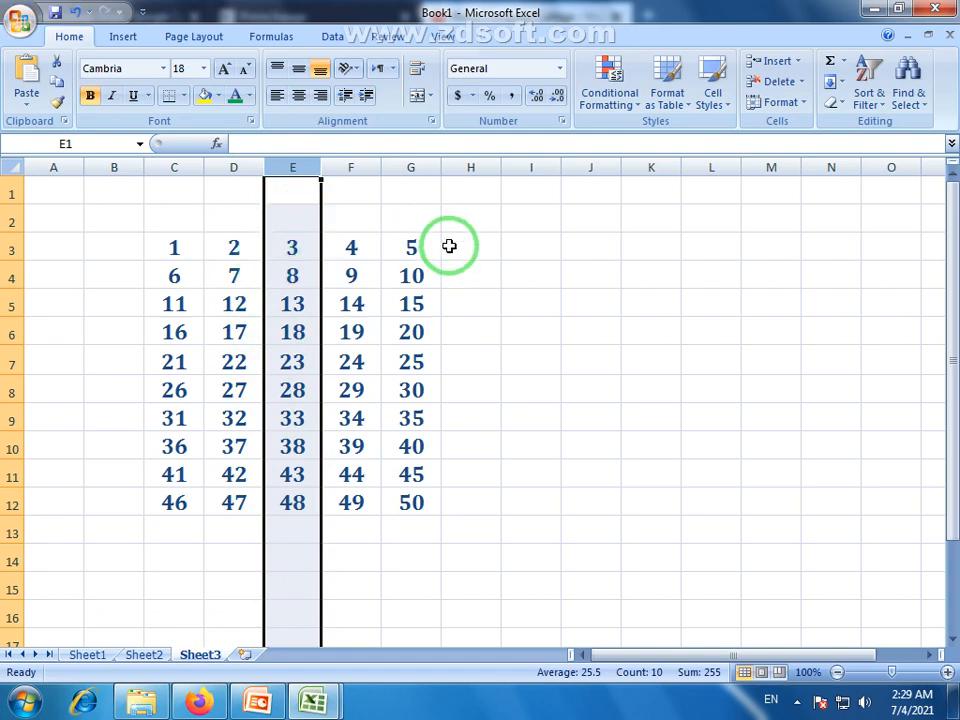
{"action": "left_click", "coordinate": [356, 328]}
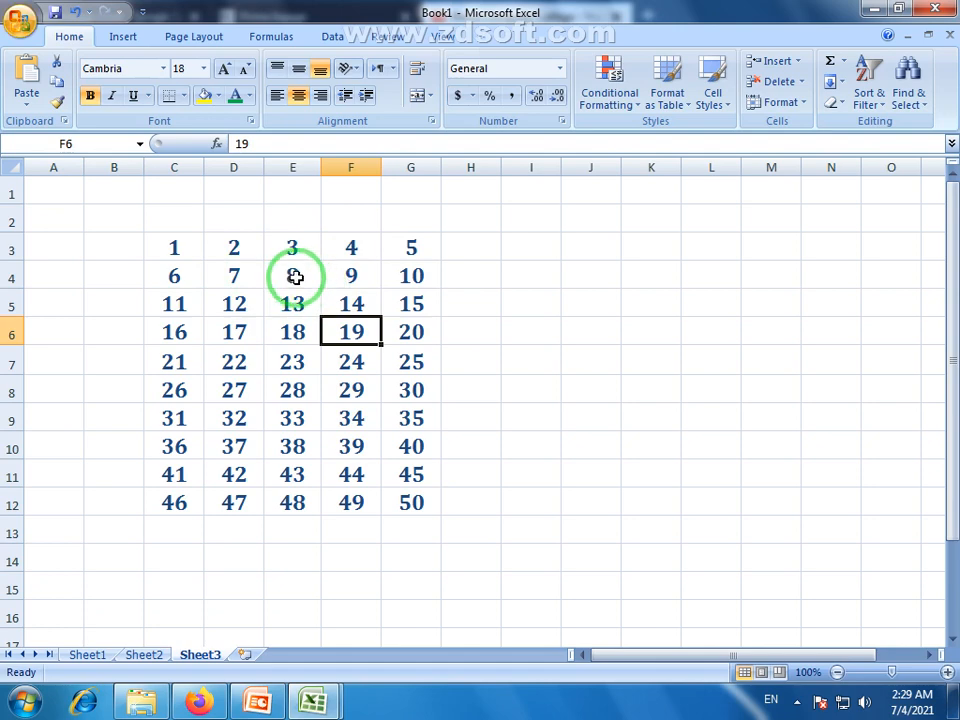
- Select the whole of row 4 and single out cell F4, which holds the 9
{"action": "left_click", "coordinate": [14, 277]}
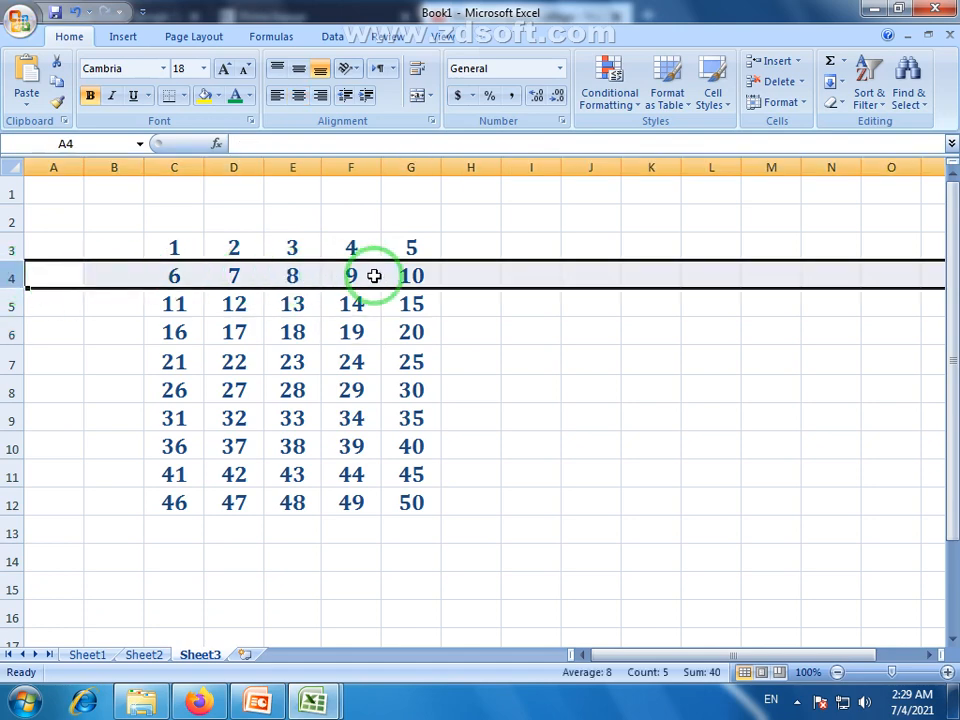
{"action": "left_click", "coordinate": [293, 276]}
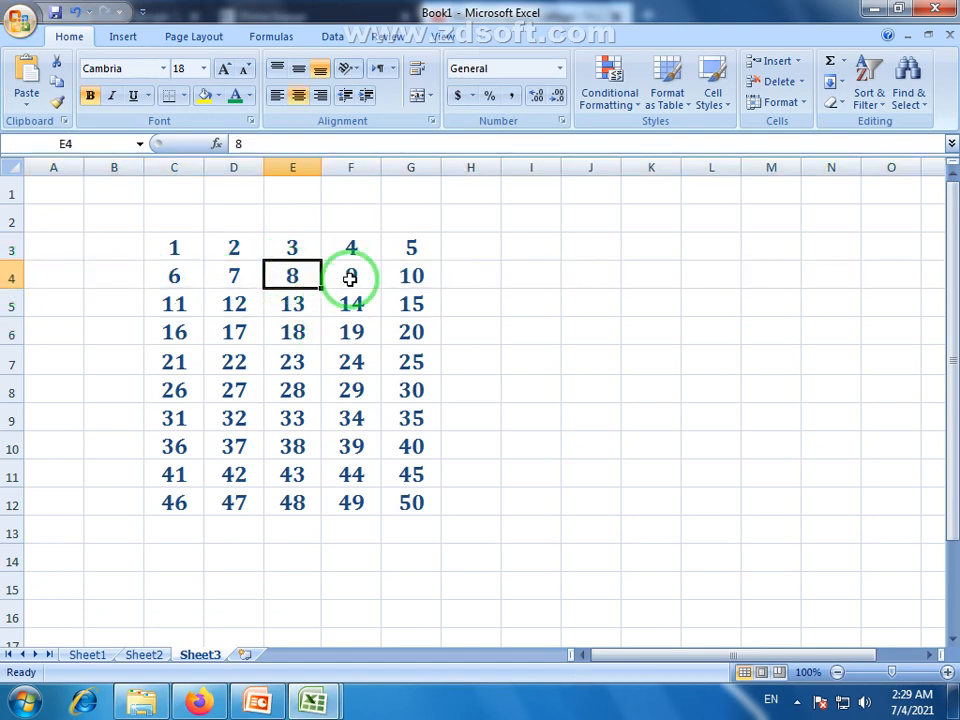
{"action": "left_click", "coordinate": [350, 278]}
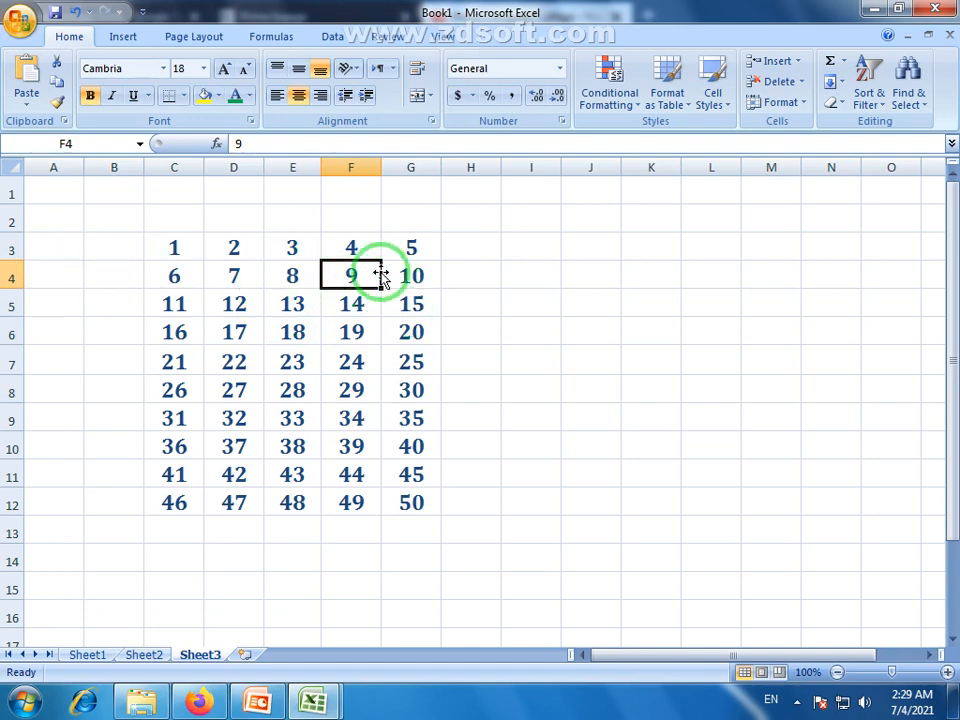
{"action": "left_click", "coordinate": [20, 280]}
{"action": "left_click", "coordinate": [369, 281]}
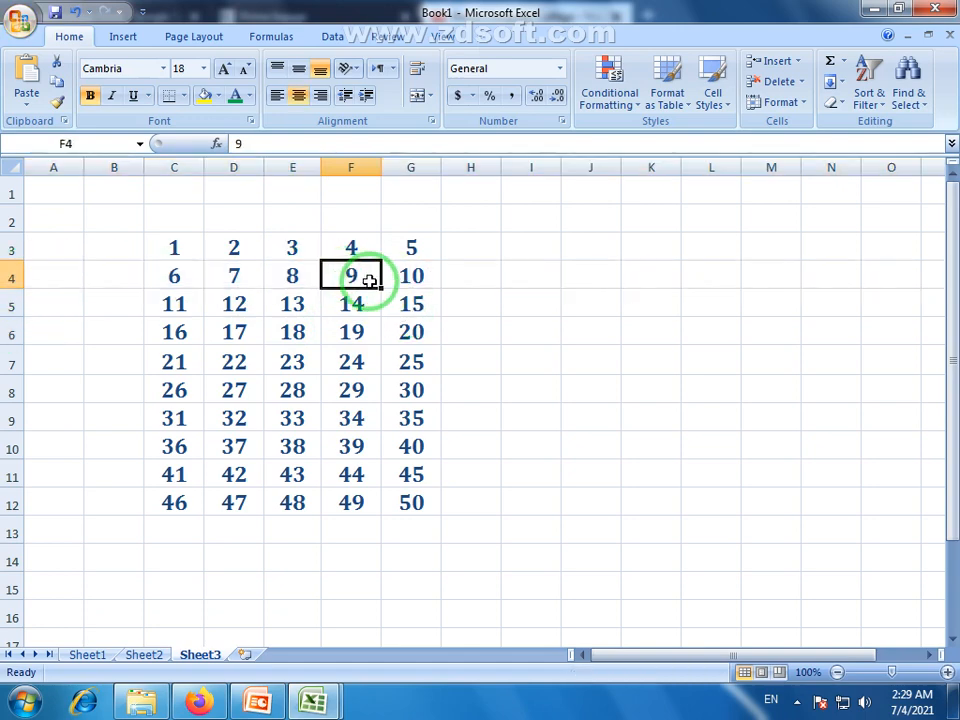
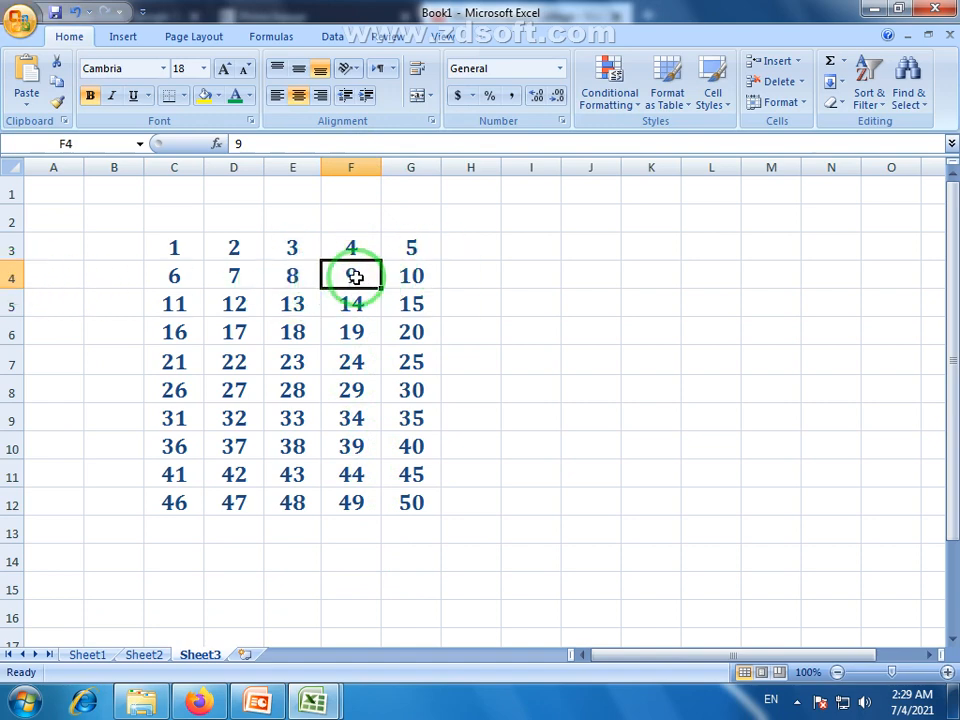
{"action": "left_click", "coordinate": [365, 332]}
{"action": "left_click", "coordinate": [362, 279]}
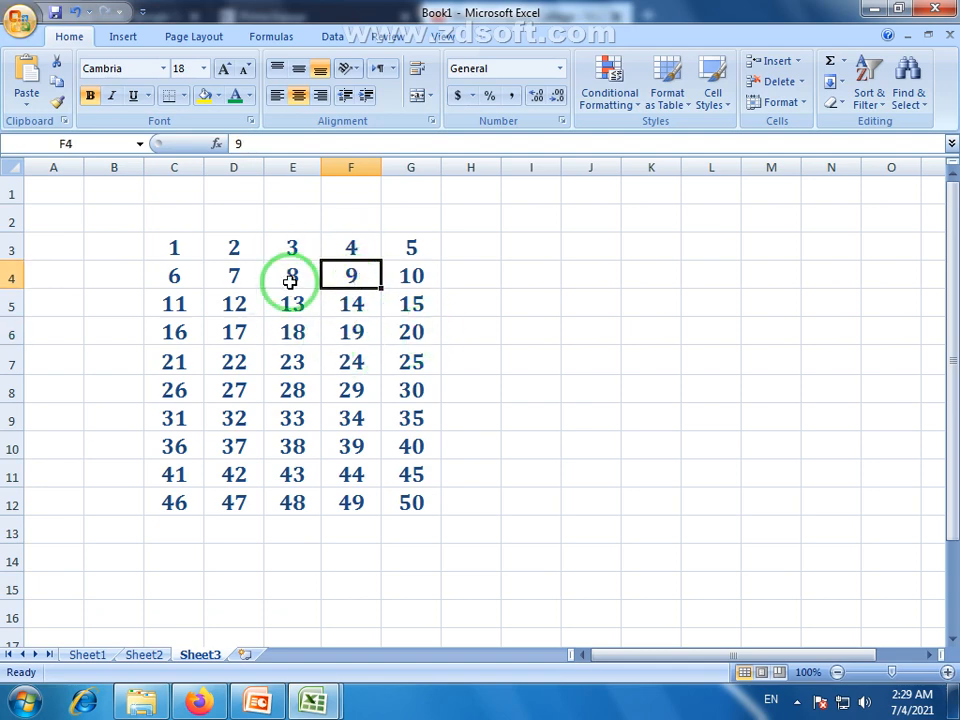
- Move the numbers in F4:F12 down one row to F5:F13, and undo the move
{"action": "left_click", "coordinate": [797, 61]}
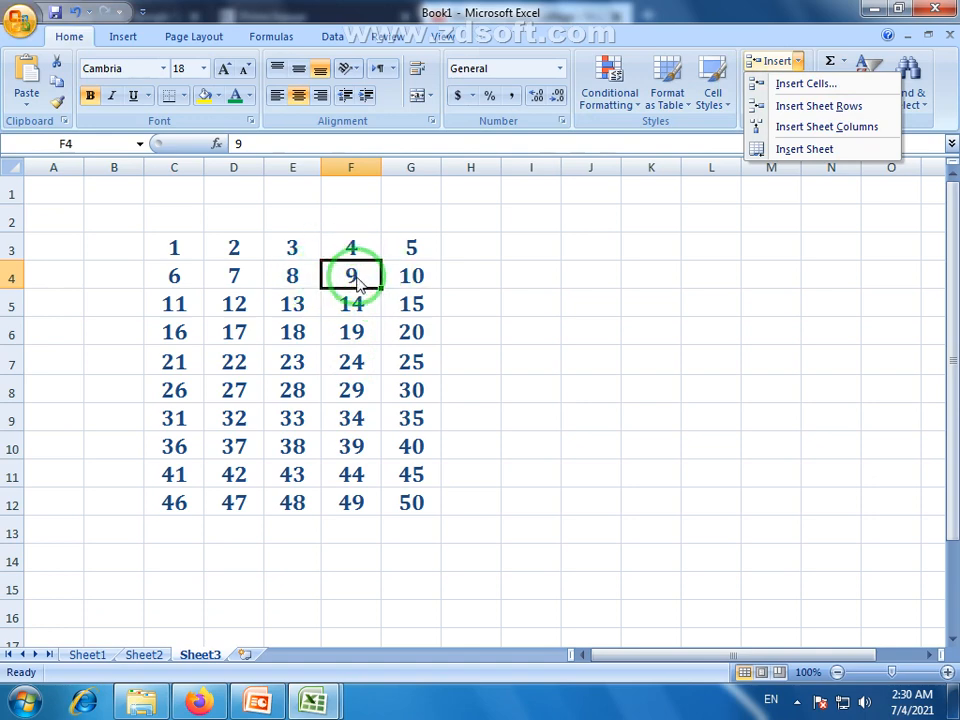
{"action": "left_click", "coordinate": [342, 338]}
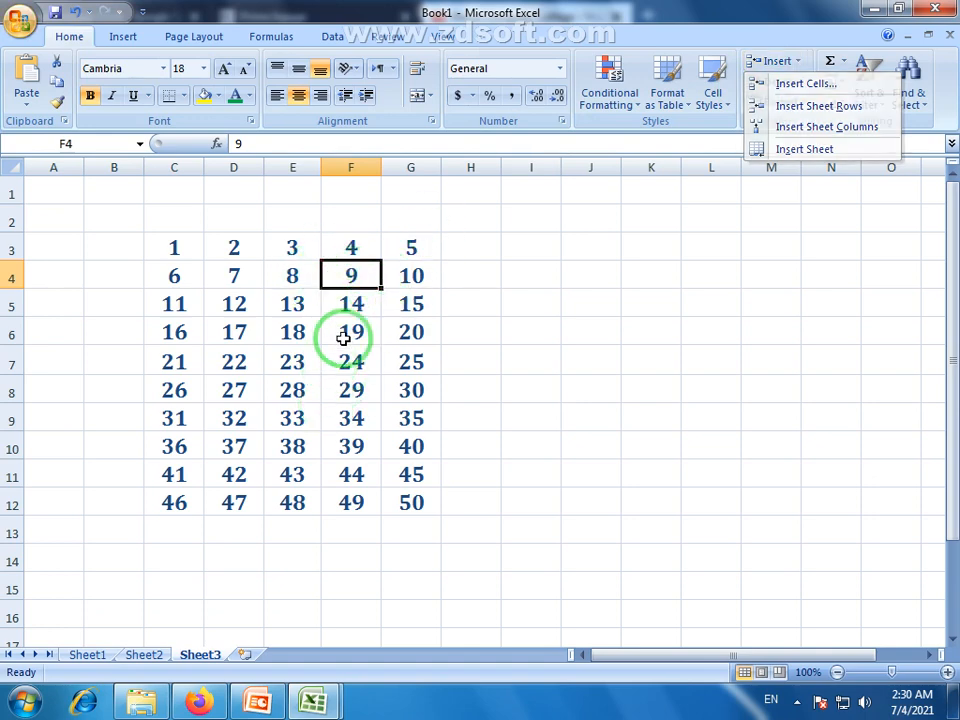
{"action": "left_click_drag", "start_coordinate": [354, 274], "coordinate": [372, 548]}
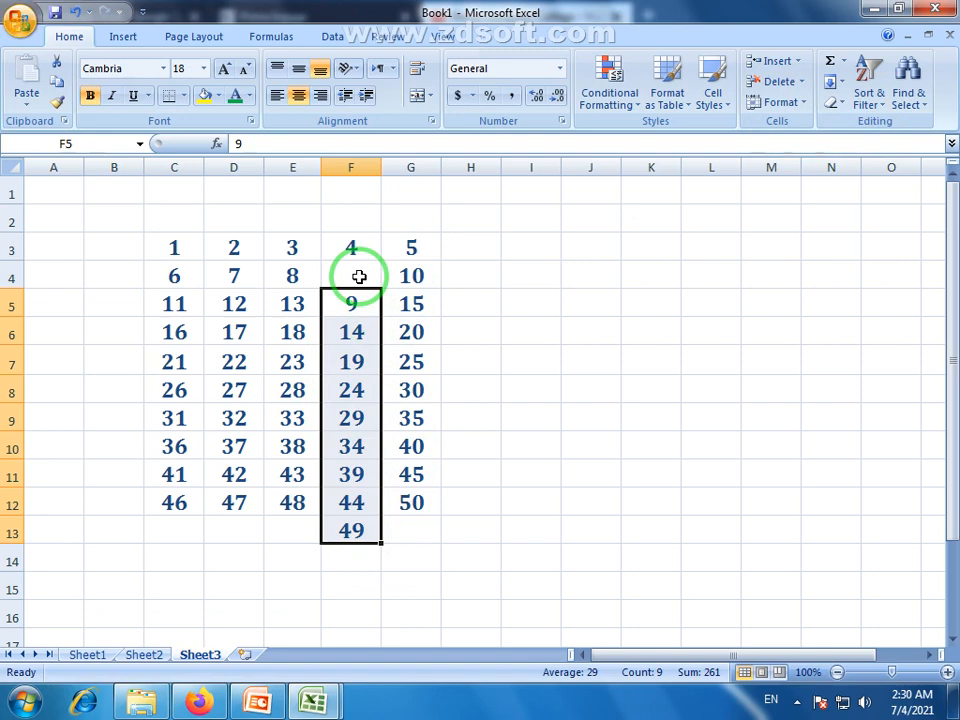
{"action": "key", "text": "ctrl+z"}
{"action": "left_click_drag", "start_coordinate": [350, 271], "coordinate": [362, 507]}
{"action": "left_click", "coordinate": [366, 322]}
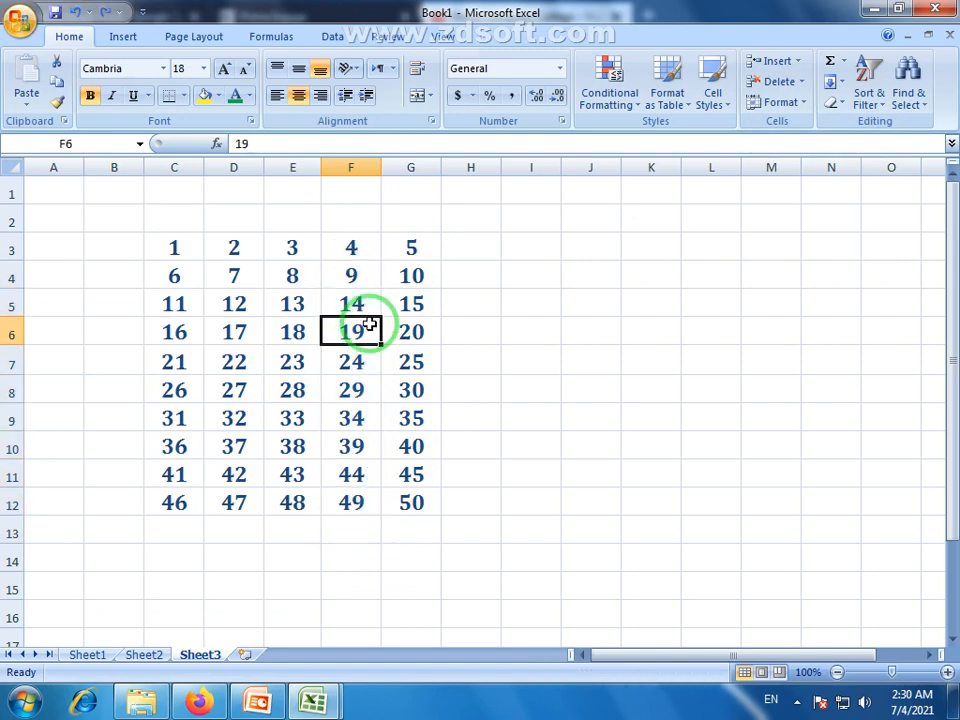
- Insert a blank cell at F4 with the existing cells shifted down, and undo the insertion
{"action": "left_click", "coordinate": [364, 276]}
{"action": "left_click", "coordinate": [802, 62]}
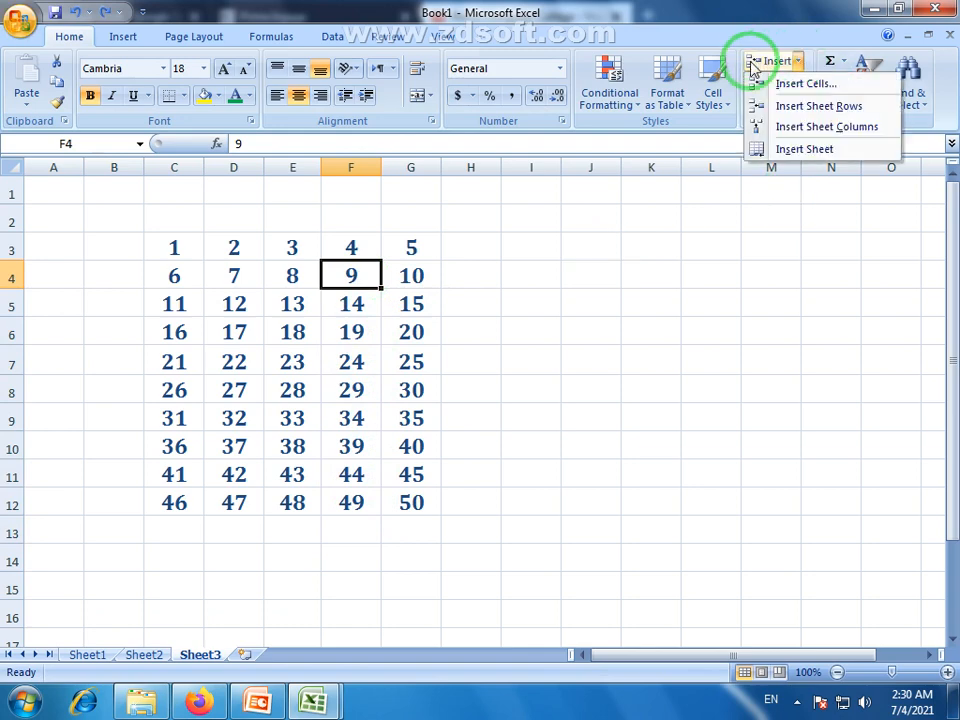
{"action": "left_click", "coordinate": [810, 84]}
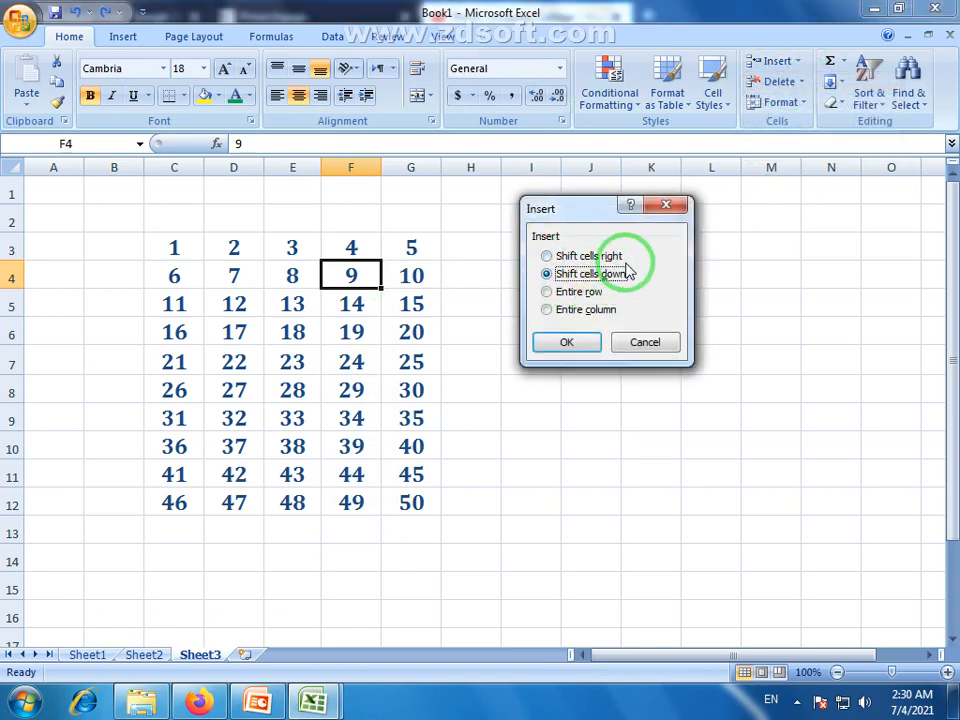
{"action": "left_click", "coordinate": [567, 343]}
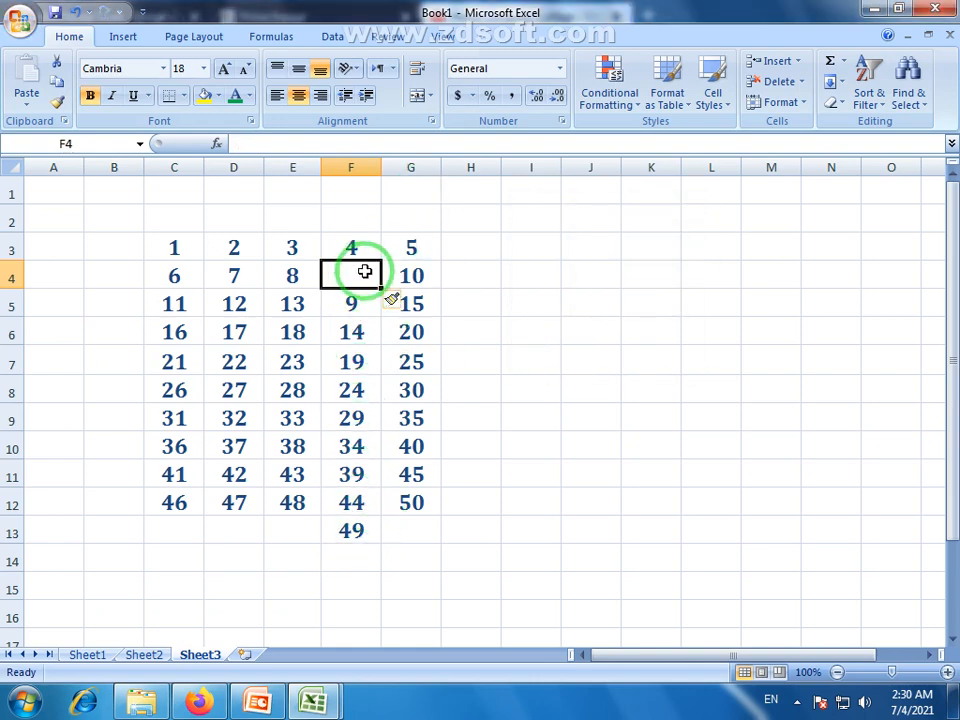
{"action": "key", "text": "ctrl+z"}
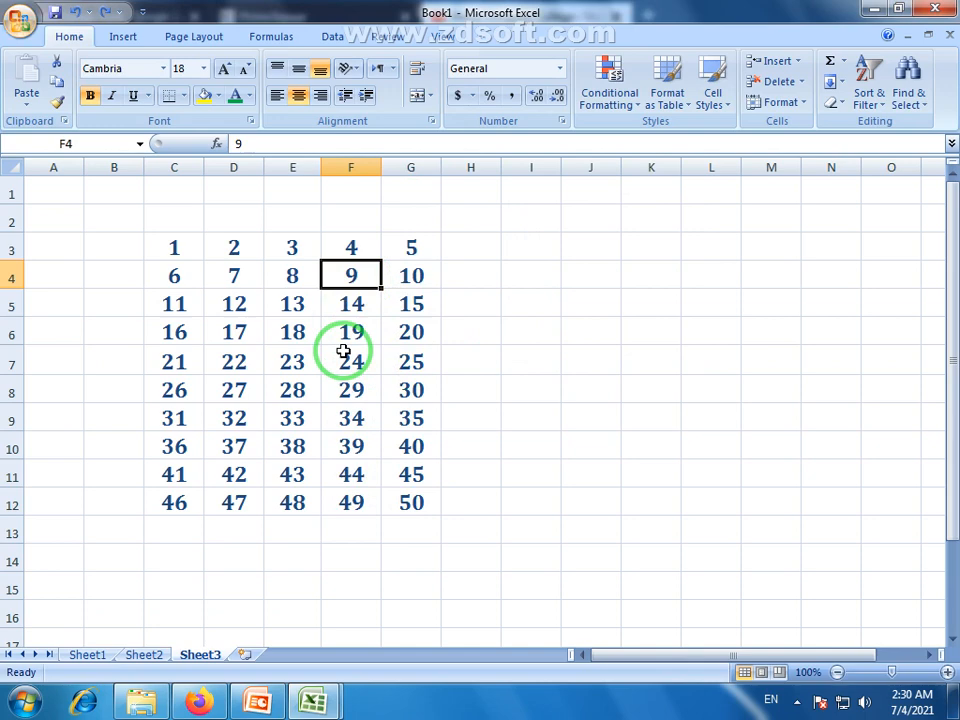
{"action": "left_click", "coordinate": [353, 166]}
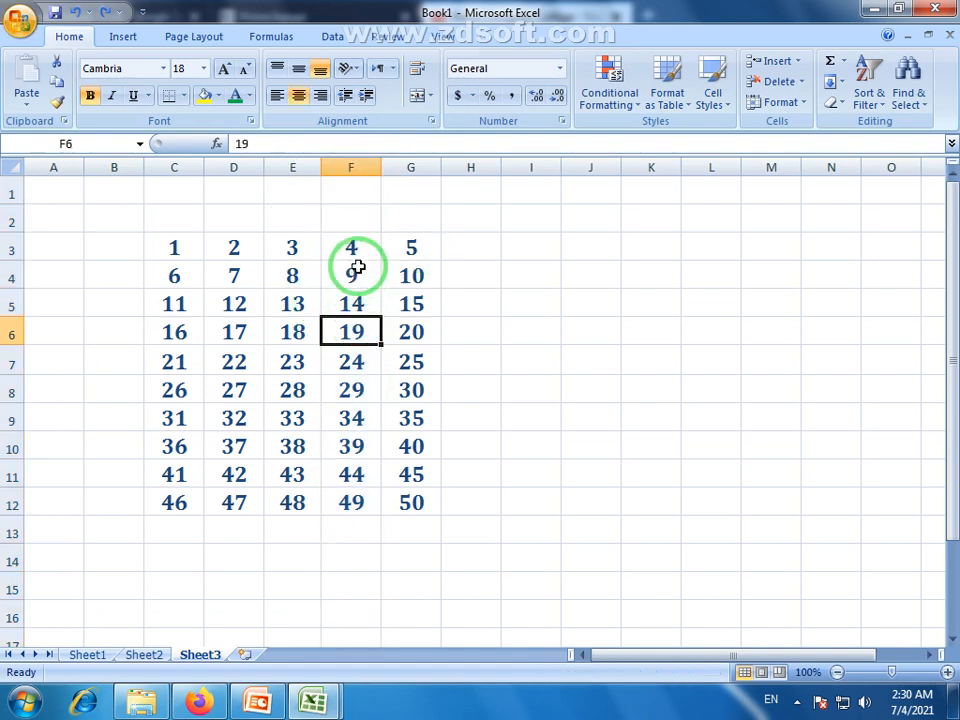
- Insert a sheet column to the left of the 14 in cell F5
{"action": "left_click", "coordinate": [355, 184]}
{"action": "left_click", "coordinate": [352, 167]}
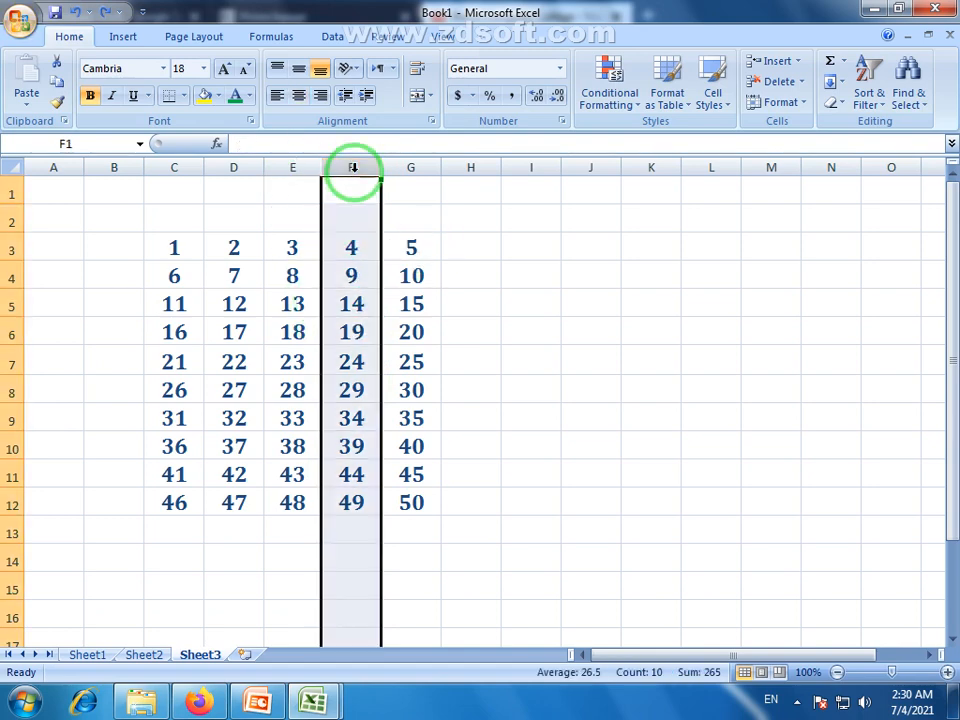
{"action": "left_click", "coordinate": [362, 278]}
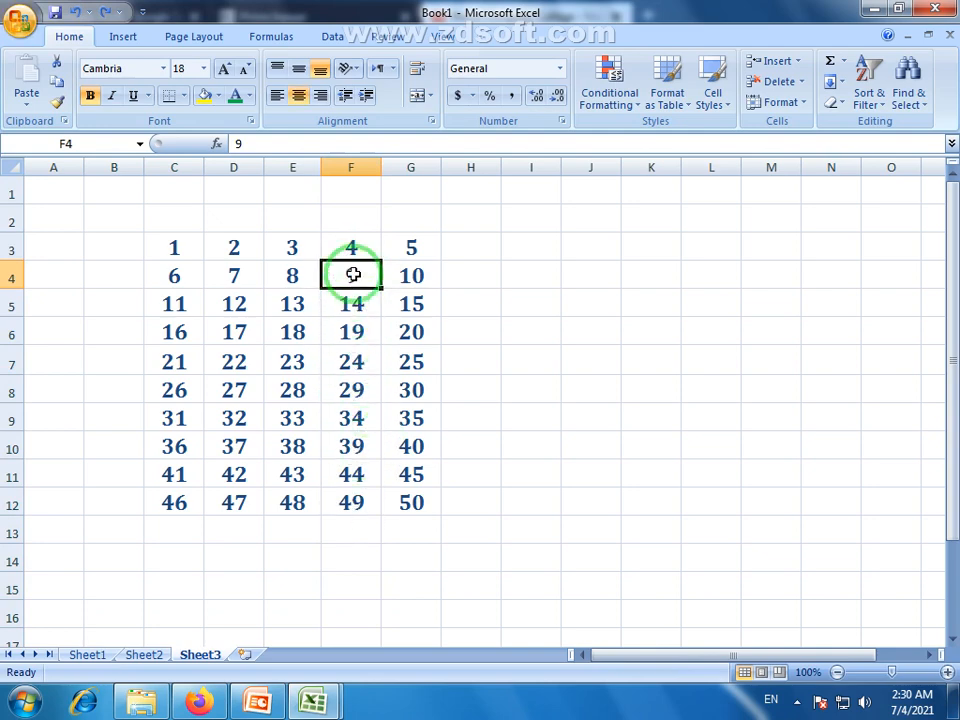
{"action": "left_click", "coordinate": [357, 311]}
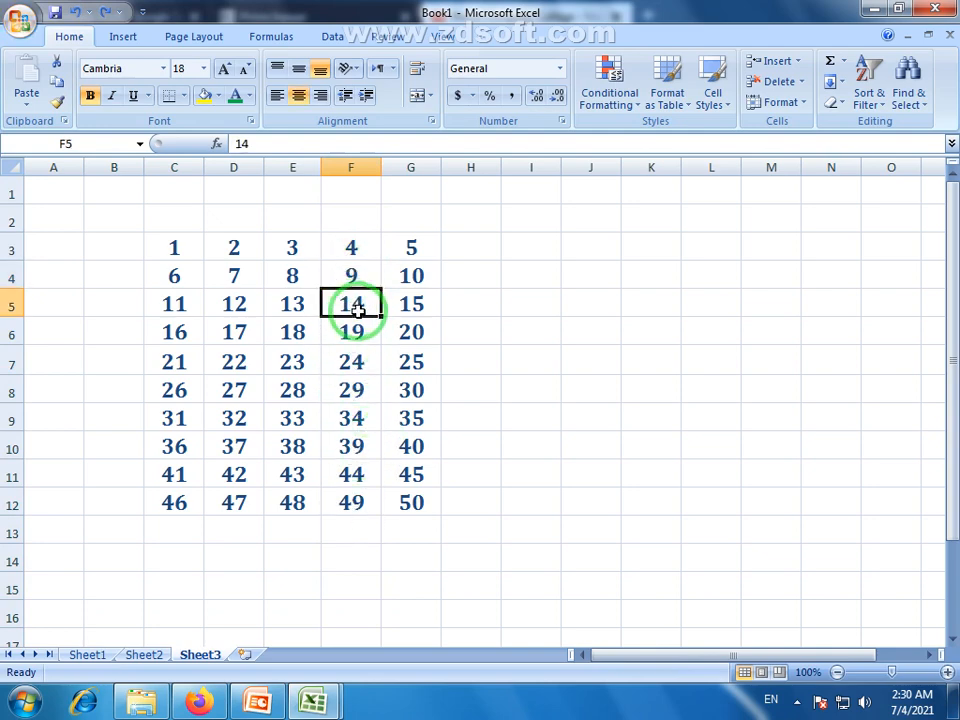
{"action": "left_click", "coordinate": [795, 61]}
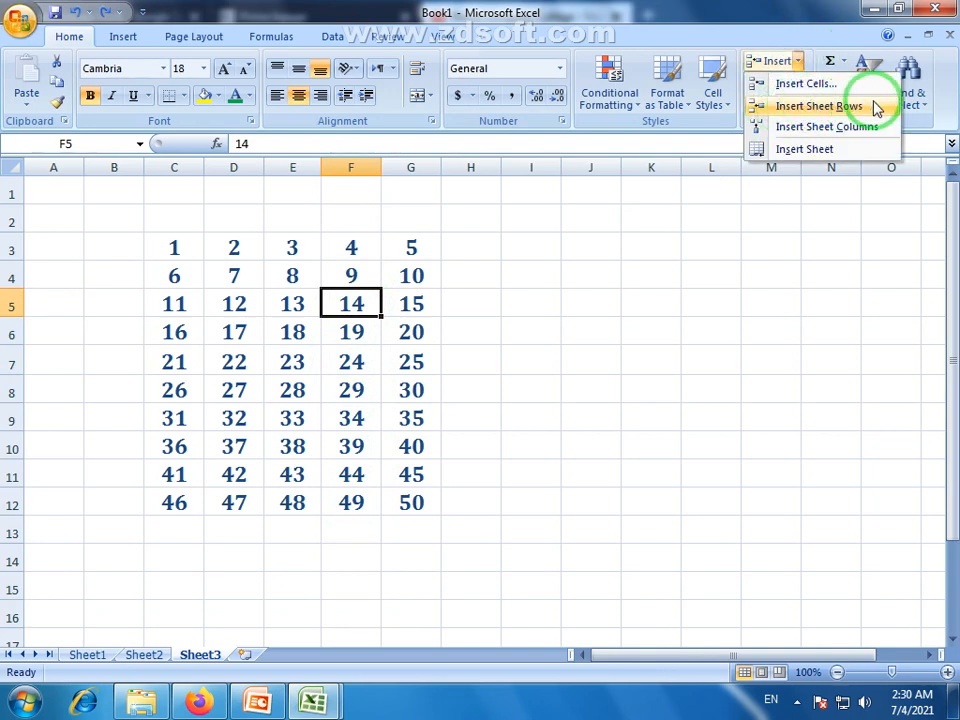
{"action": "left_click", "coordinate": [829, 137]}
- Examine the blank column F and the shifted numbers in column G by selecting each of them
{"action": "left_click", "coordinate": [408, 303]}
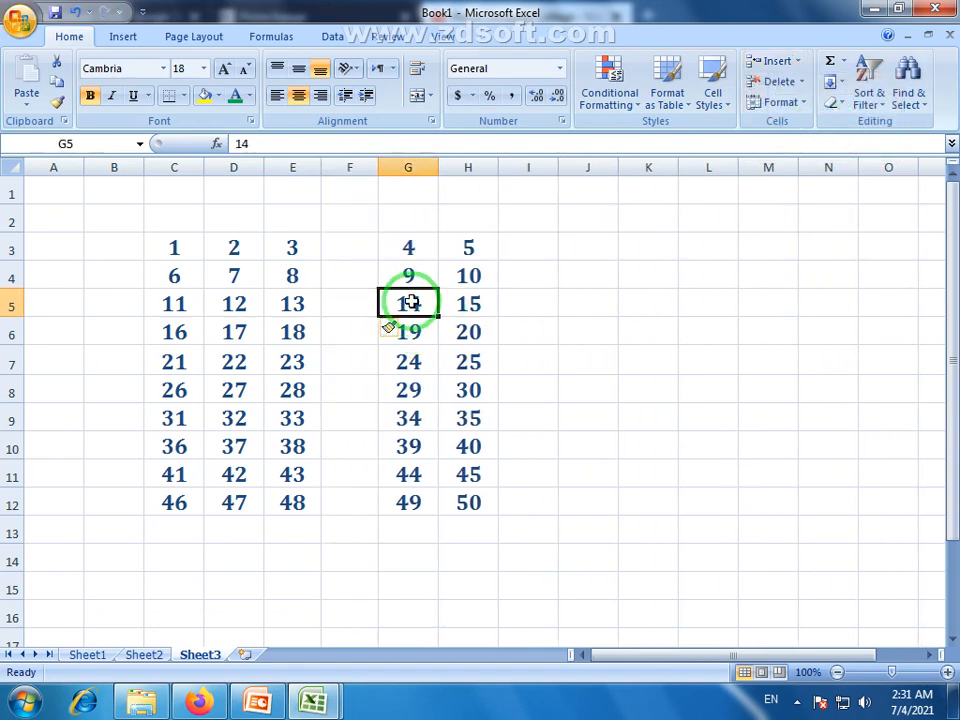
{"action": "left_click", "coordinate": [350, 167]}
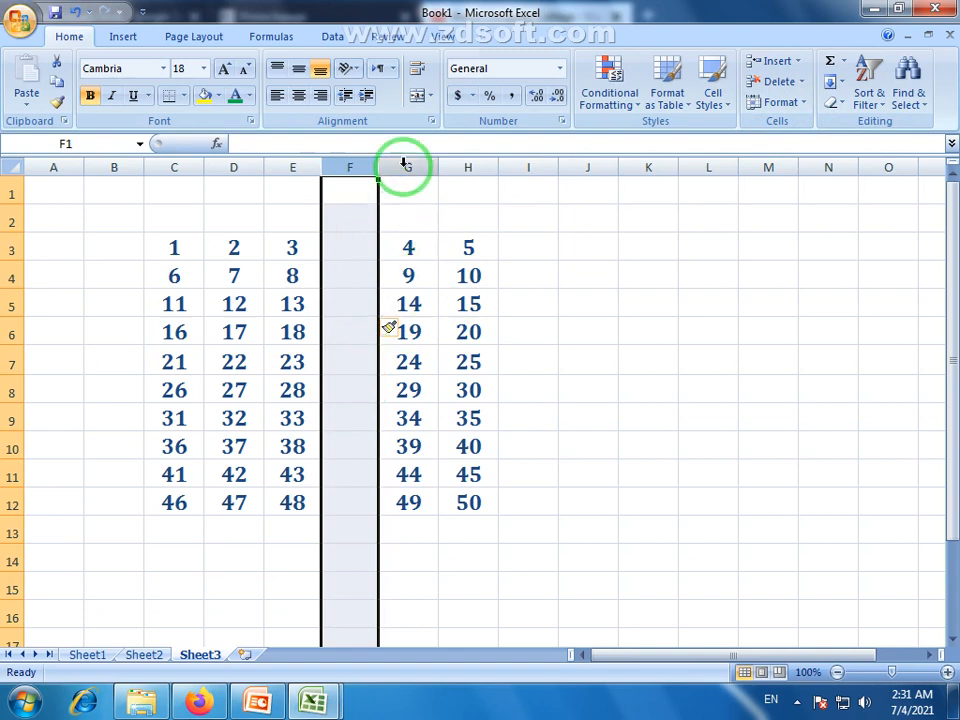
{"action": "left_click", "coordinate": [408, 164]}
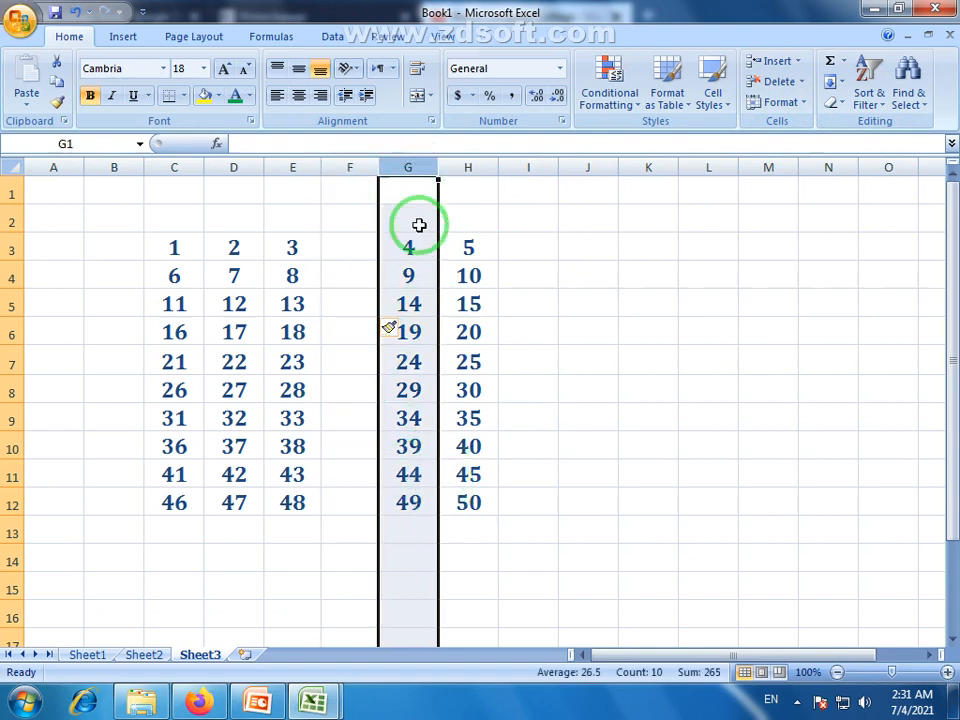
{"action": "left_click_drag", "start_coordinate": [358, 212], "coordinate": [356, 538]}
{"action": "left_click", "coordinate": [407, 385]}
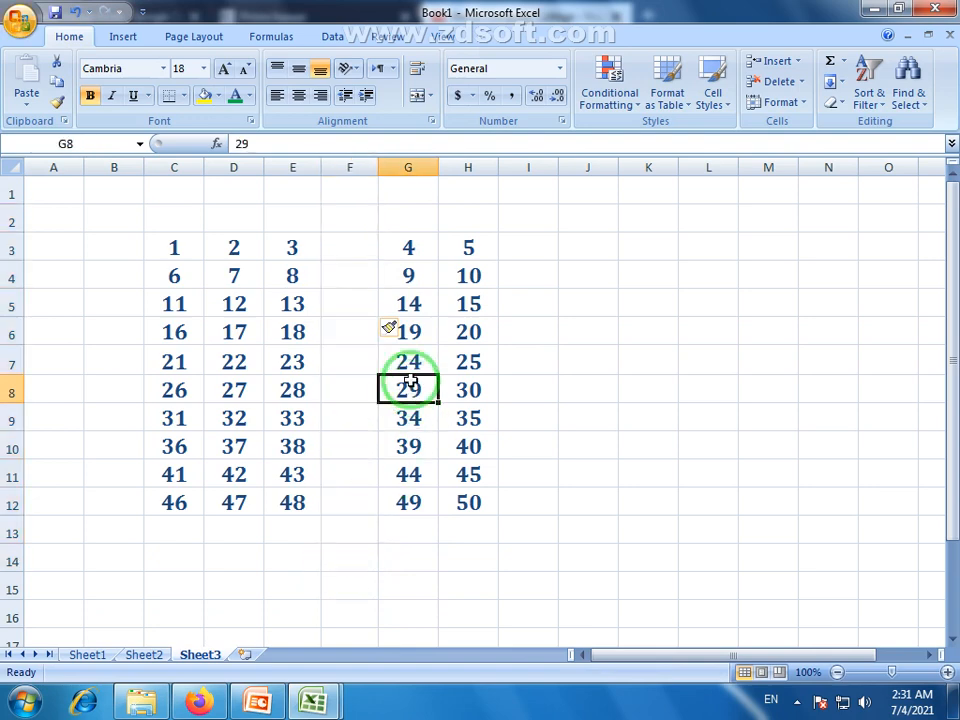
- Insert a sheet row above the 14 in cell G5
{"action": "left_click", "coordinate": [413, 275]}
{"action": "left_click", "coordinate": [424, 304]}
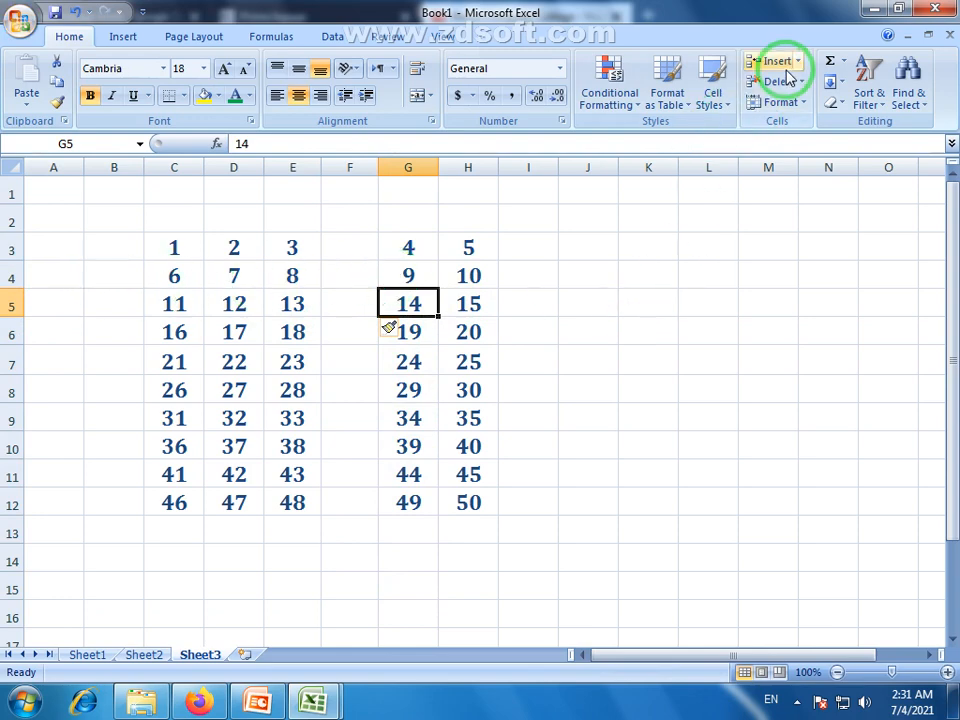
{"action": "left_click", "coordinate": [806, 109]}
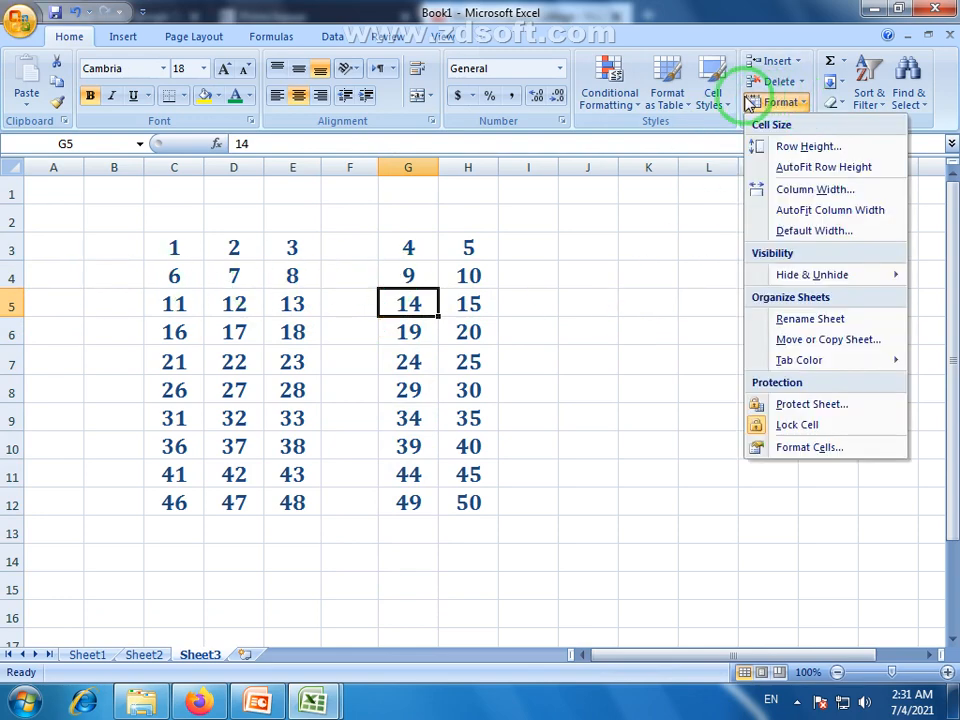
{"action": "left_click", "coordinate": [800, 62]}
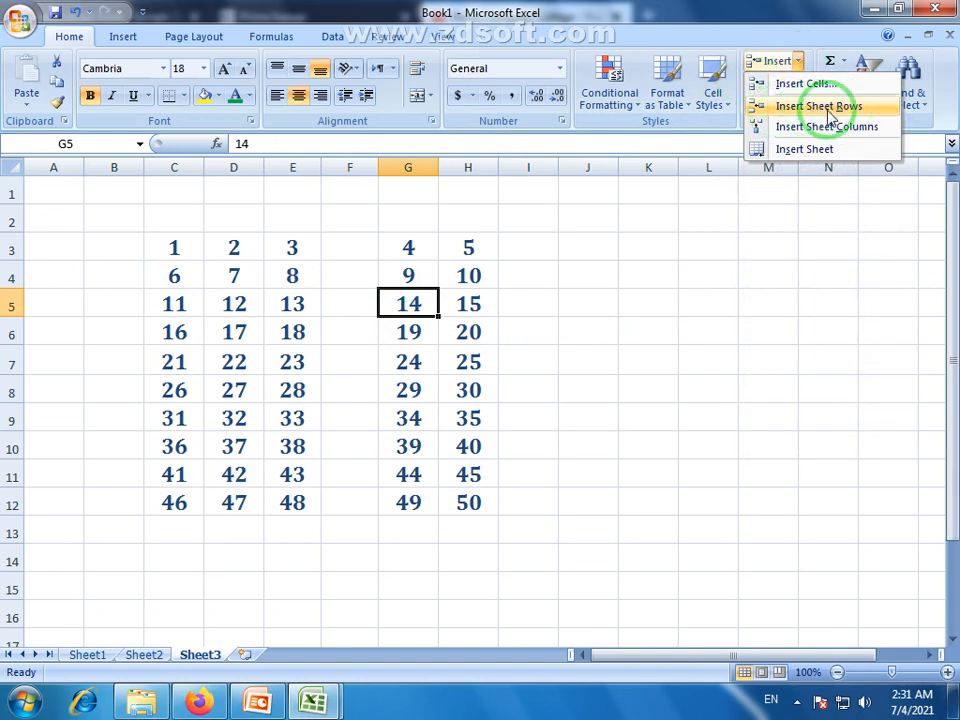
{"action": "left_click", "coordinate": [818, 106]}
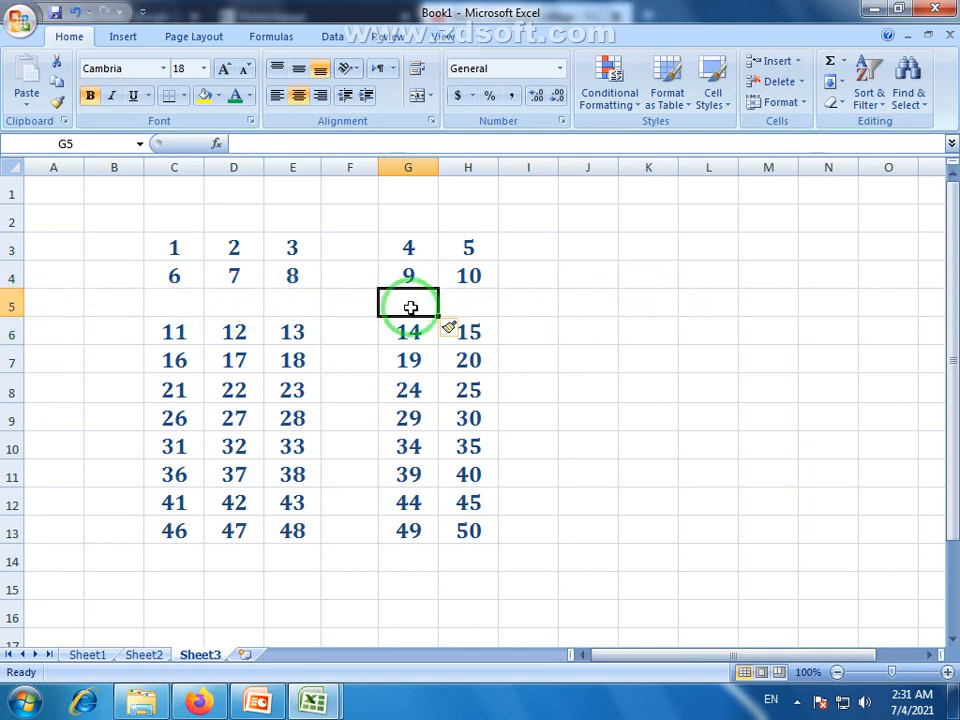
- Bring up the shortcut commands for row 5 and column F, and dismiss them without choosing any
{"action": "right_click", "coordinate": [11, 305]}
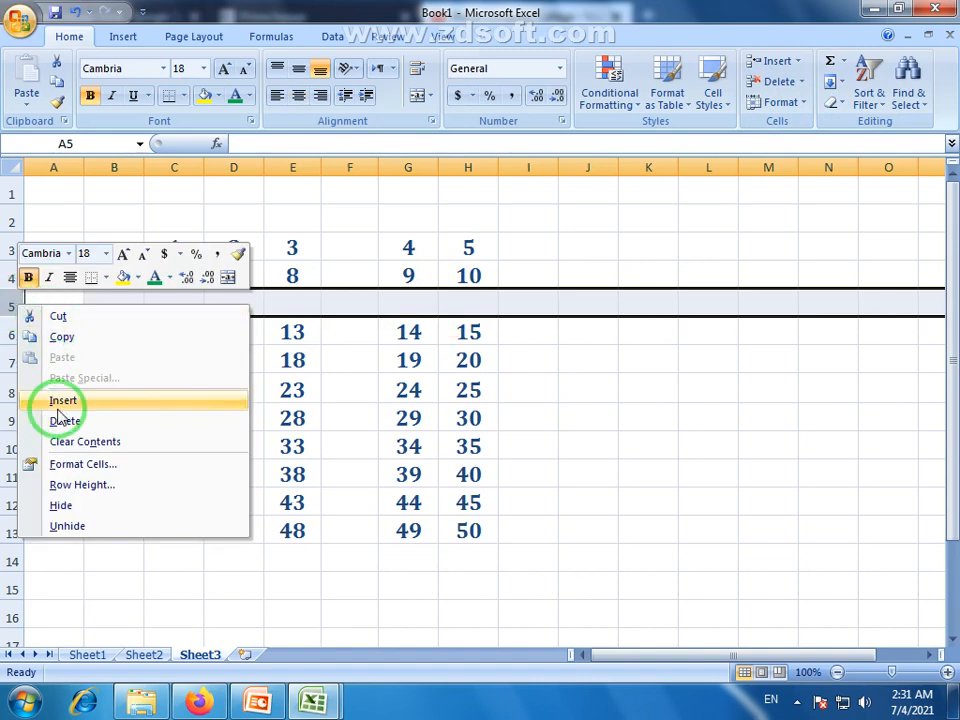
{"action": "right_click", "coordinate": [341, 167]}
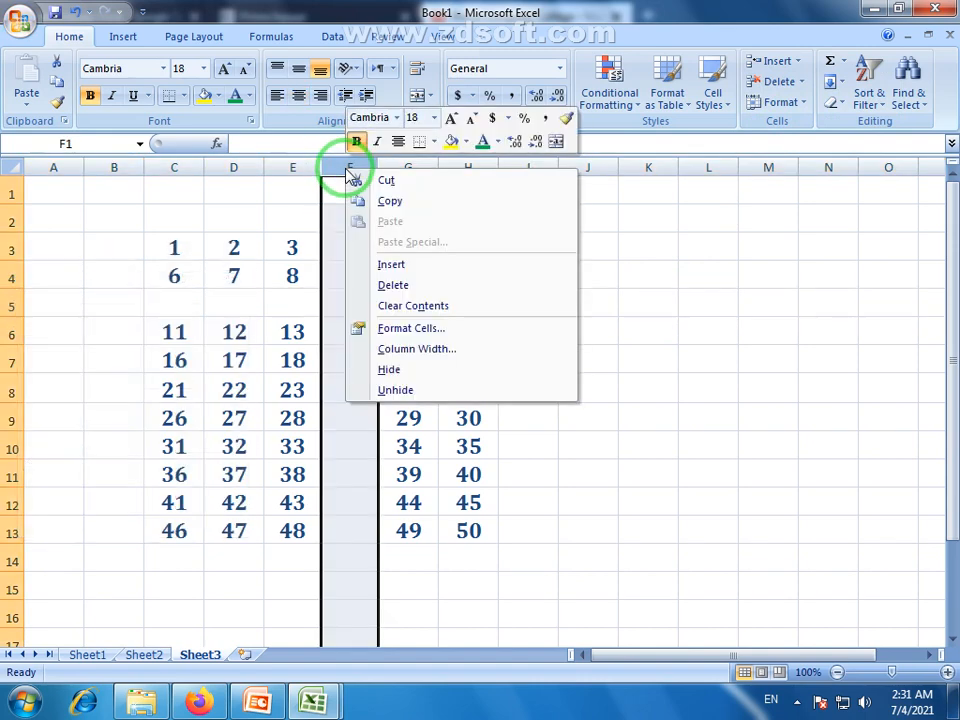
{"action": "left_click", "coordinate": [510, 418]}
{"action": "left_click", "coordinate": [510, 418]}
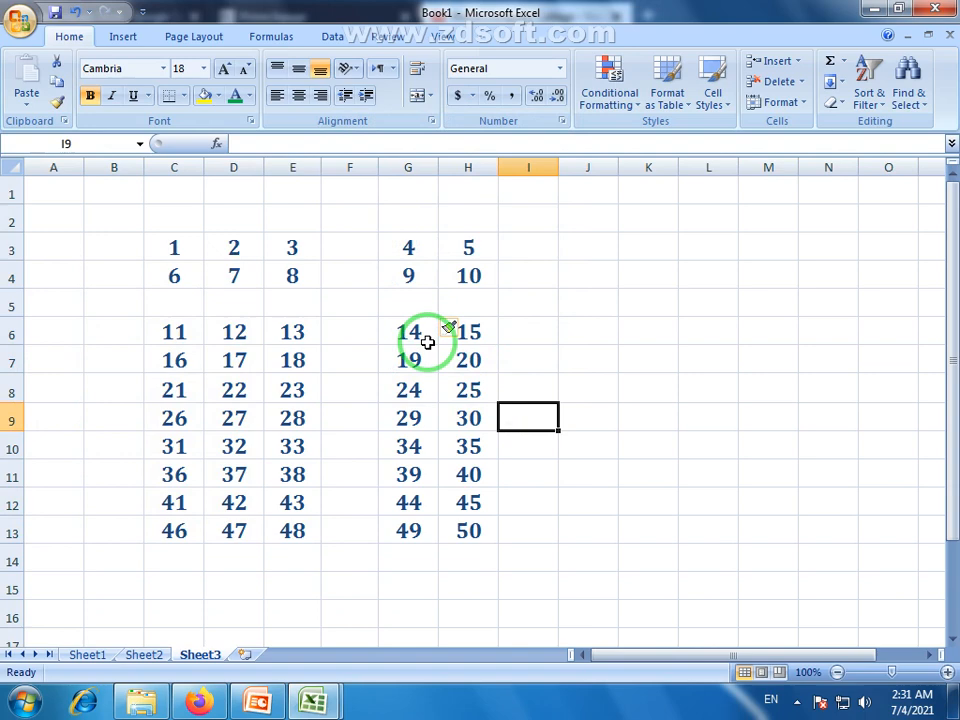
- View the Insert cells options for G8 twice, and cancel without inserting anything
{"action": "right_click", "coordinate": [413, 392]}
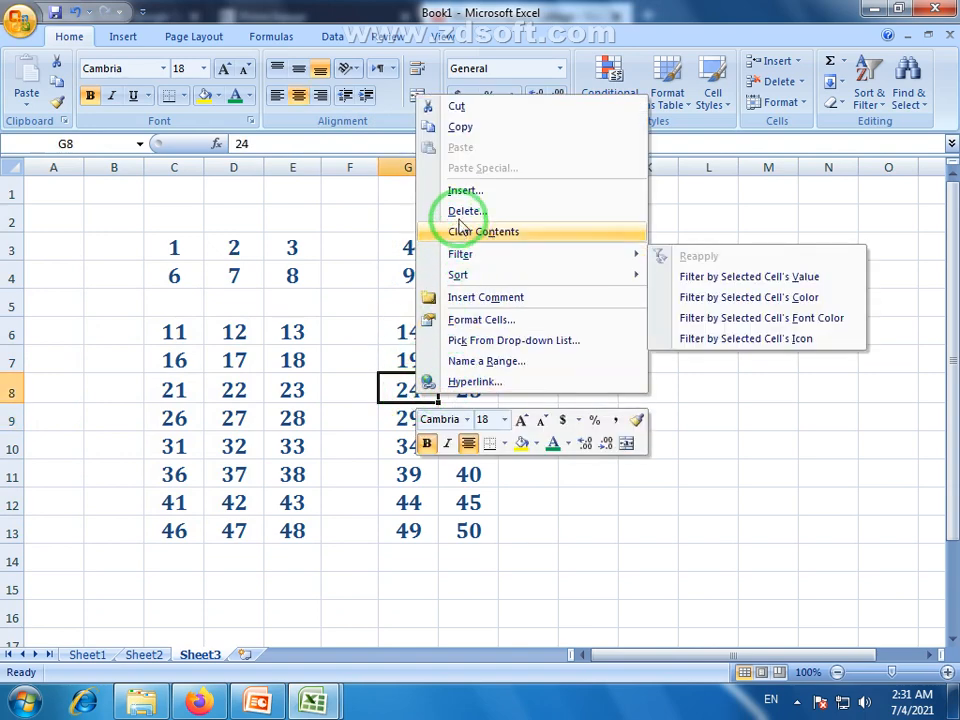
{"action": "left_click", "coordinate": [474, 192]}
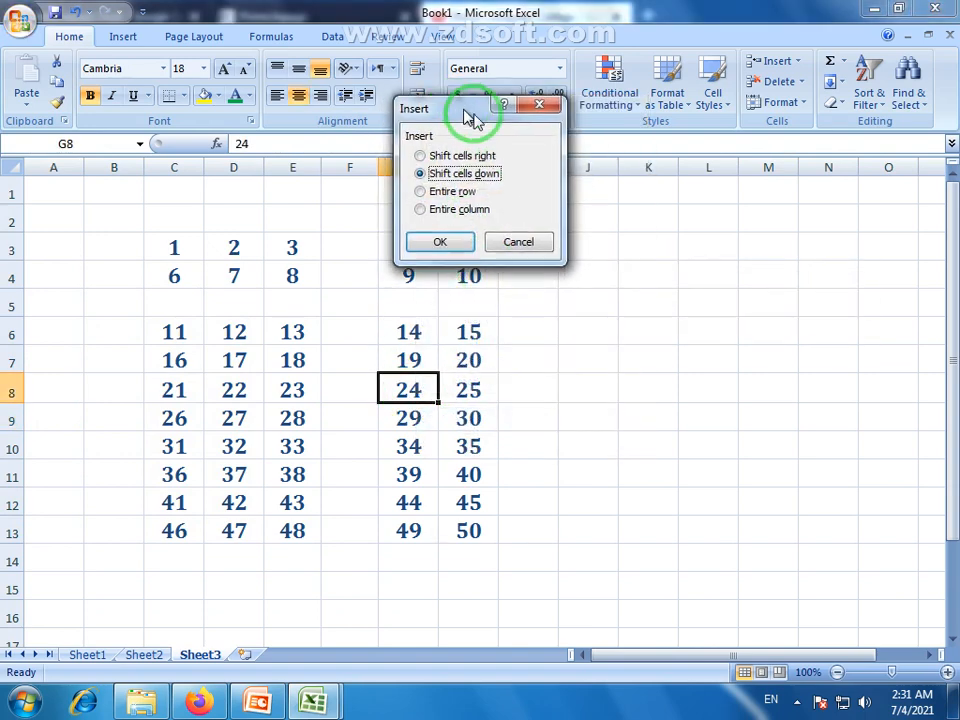
{"action": "left_click_drag", "start_coordinate": [471, 114], "coordinate": [590, 159]}
{"action": "left_click", "coordinate": [642, 283]}
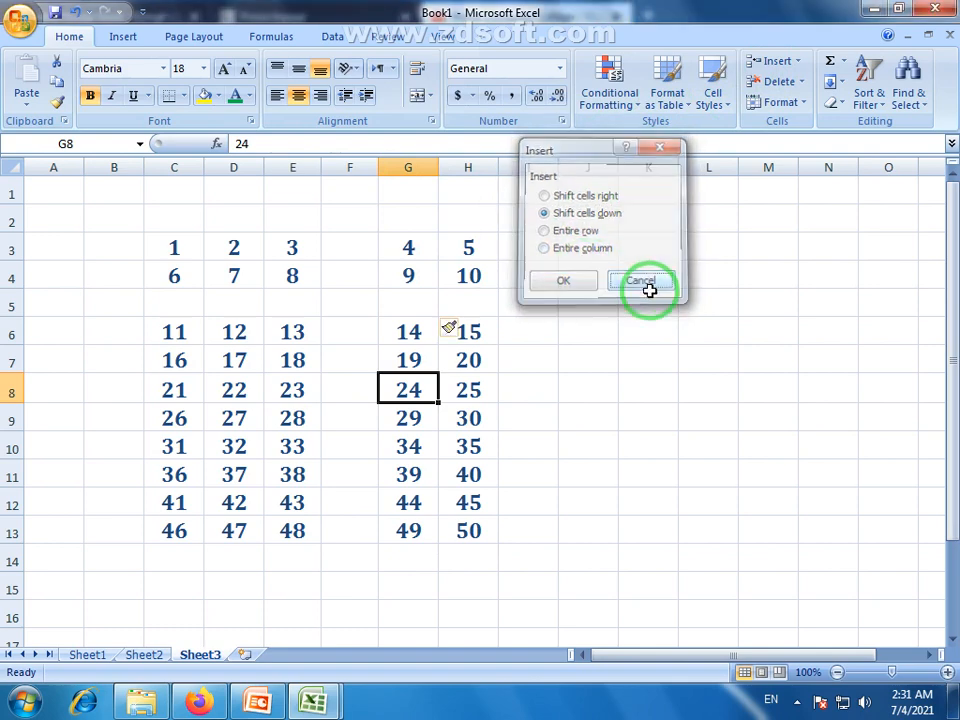
{"action": "left_click", "coordinate": [792, 61]}
{"action": "left_click", "coordinate": [800, 86]}
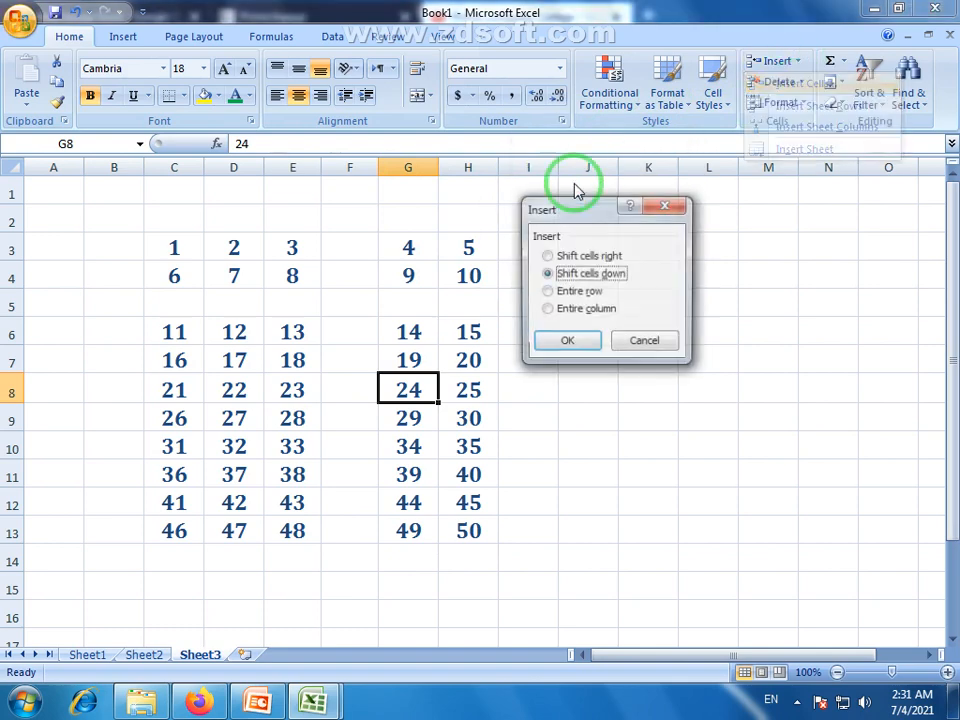
{"action": "left_click", "coordinate": [645, 343]}
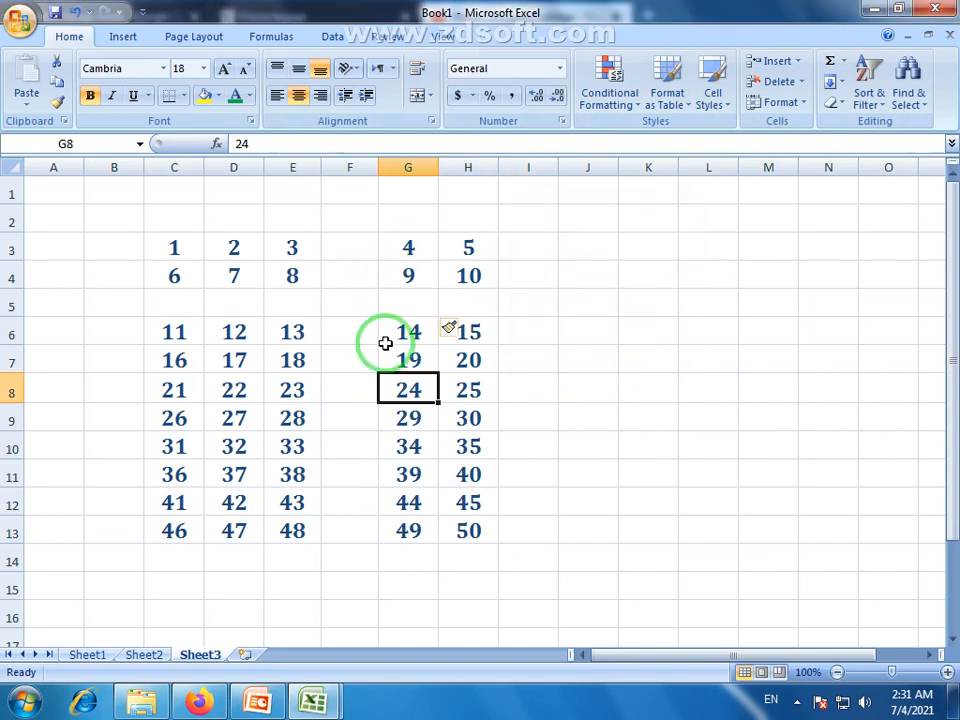
- Undo the sheet row insertion and the sheet column insertion
{"action": "key", "text": "ctrl+z"}
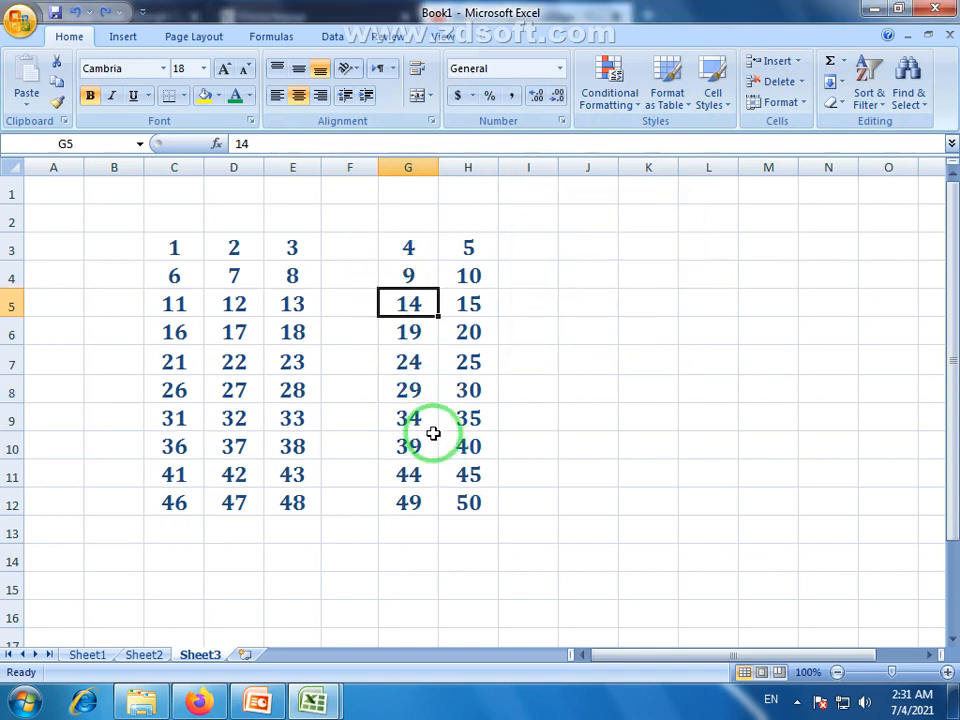
{"action": "key", "text": "ctrl+z"}
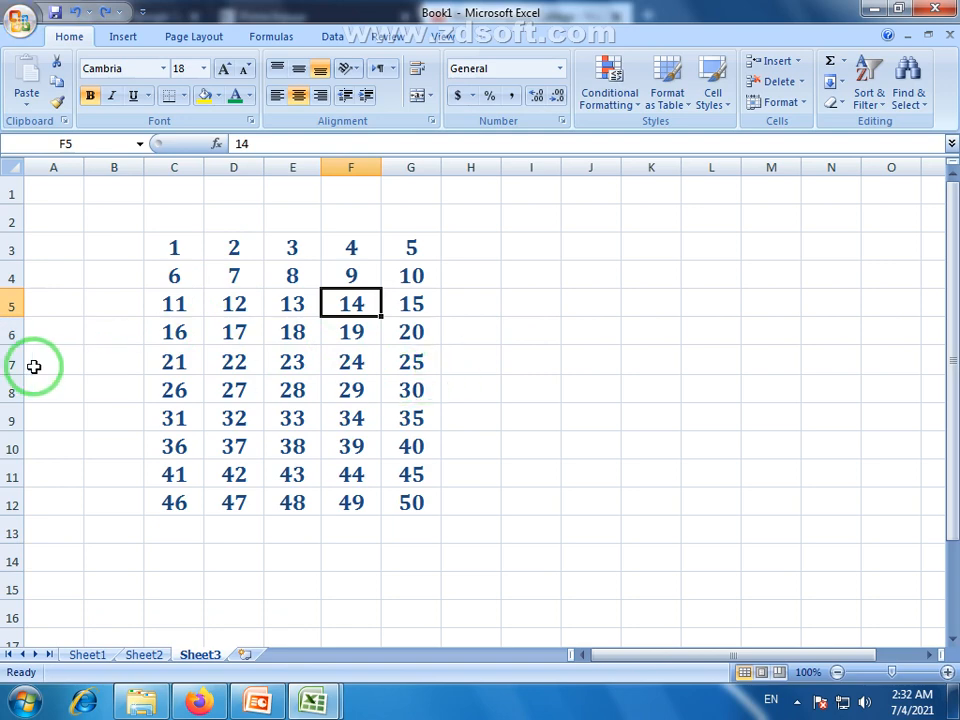
- Add a new worksheet after Sheet3, and insert another worksheet in front of the new one
{"action": "left_click", "coordinate": [797, 61]}
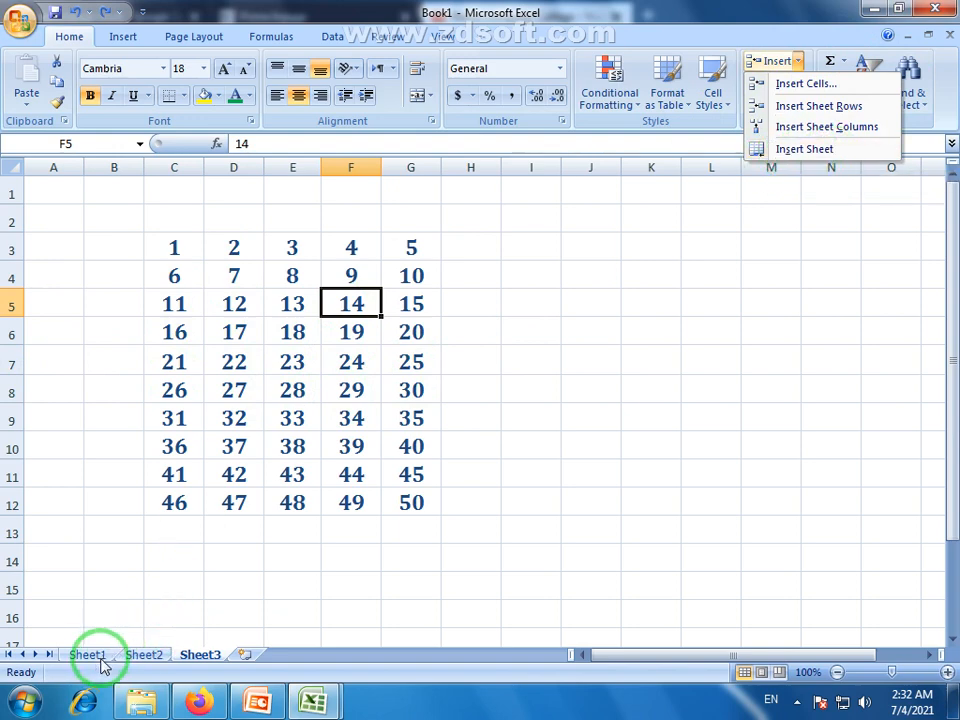
{"action": "left_click", "coordinate": [250, 662]}
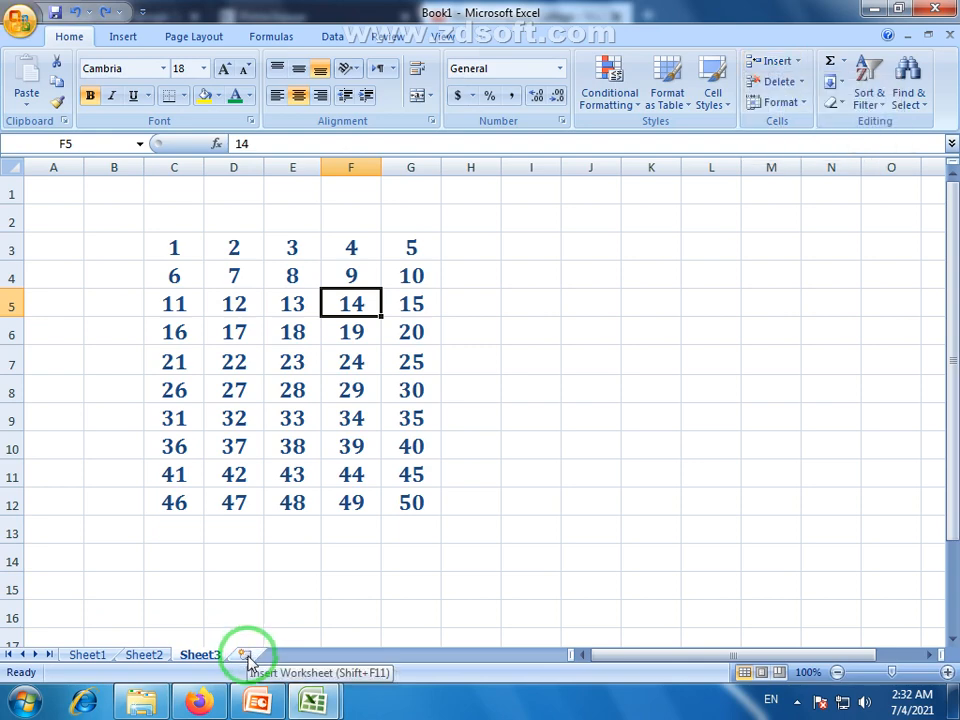
{"action": "left_click", "coordinate": [246, 656]}
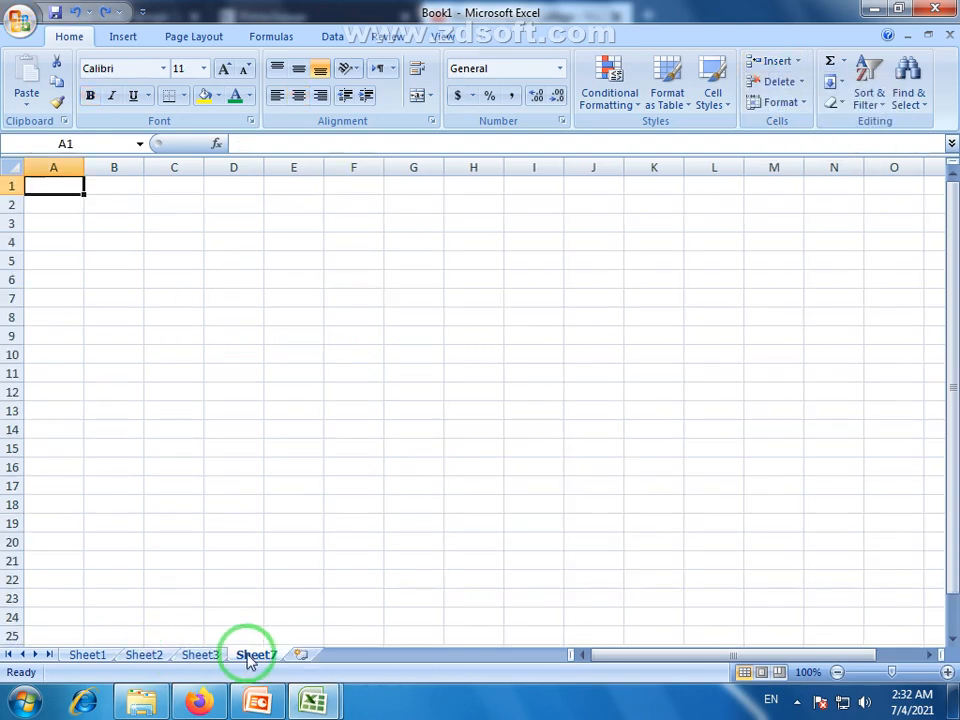
{"action": "left_click", "coordinate": [797, 61]}
{"action": "left_click", "coordinate": [806, 152]}
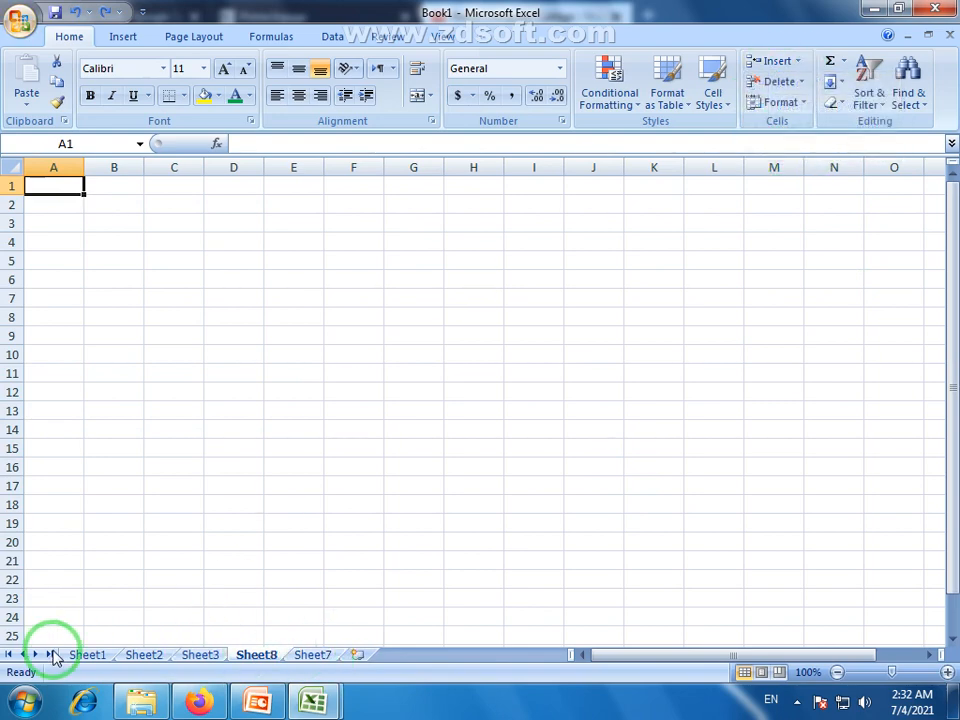
- View Sheet1 and Sheet2, and return to the number grid on Sheet3
{"action": "left_click", "coordinate": [84, 655]}
{"action": "left_click", "coordinate": [143, 655]}
{"action": "left_click", "coordinate": [199, 656]}
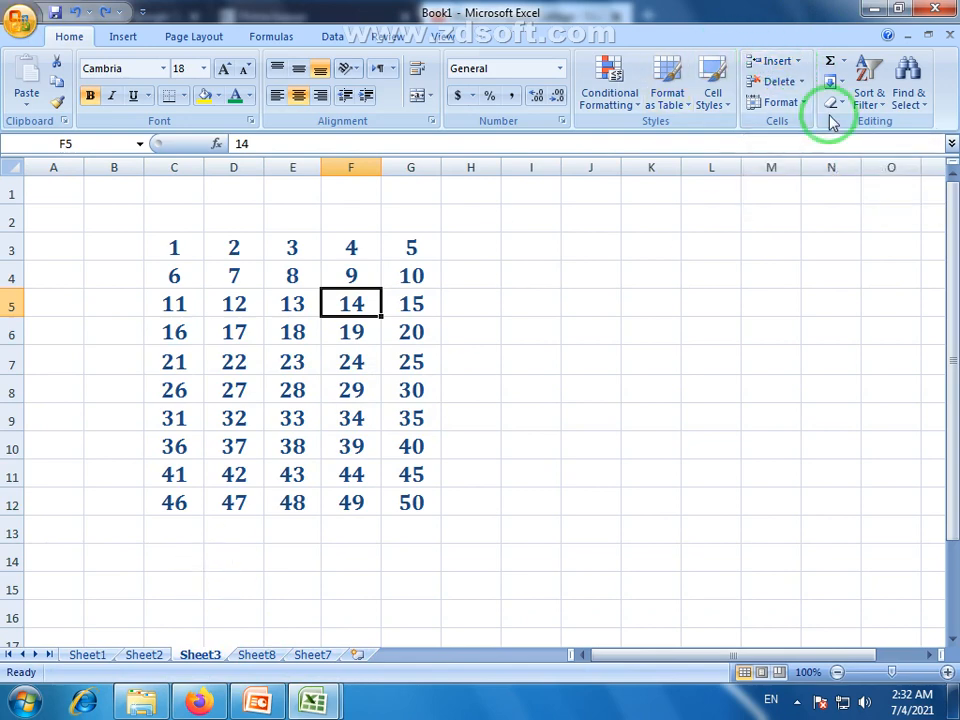
{"action": "left_click", "coordinate": [795, 62]}
{"action": "left_click", "coordinate": [791, 62]}
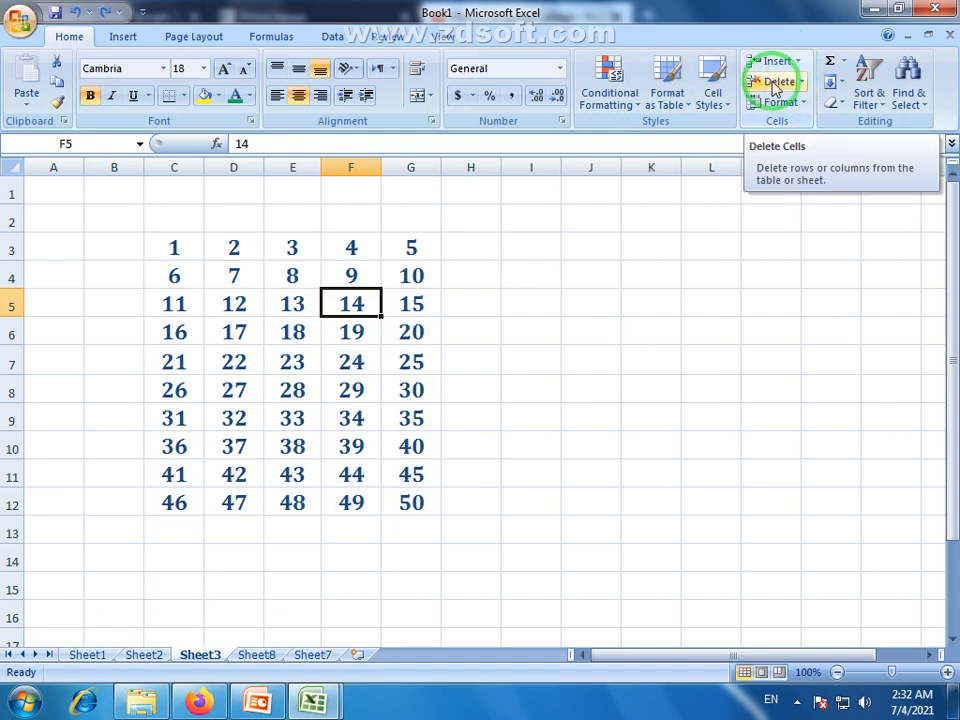
- Delete cell F5 with the remaining cells shifted up, and undo the deletion
{"action": "left_click", "coordinate": [802, 84]}
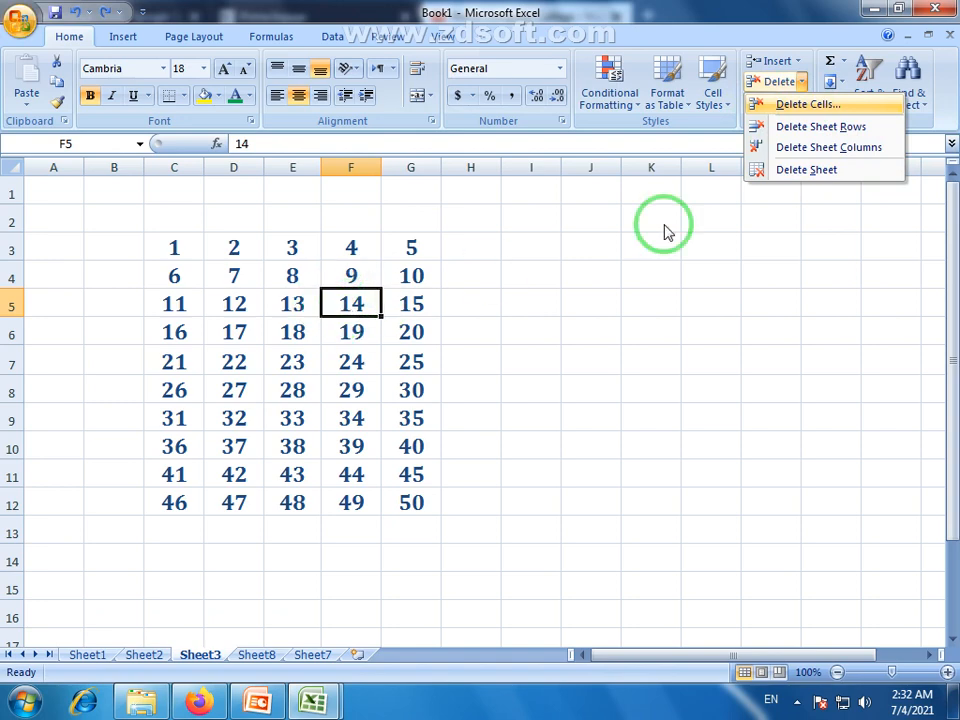
{"action": "left_click", "coordinate": [815, 106]}
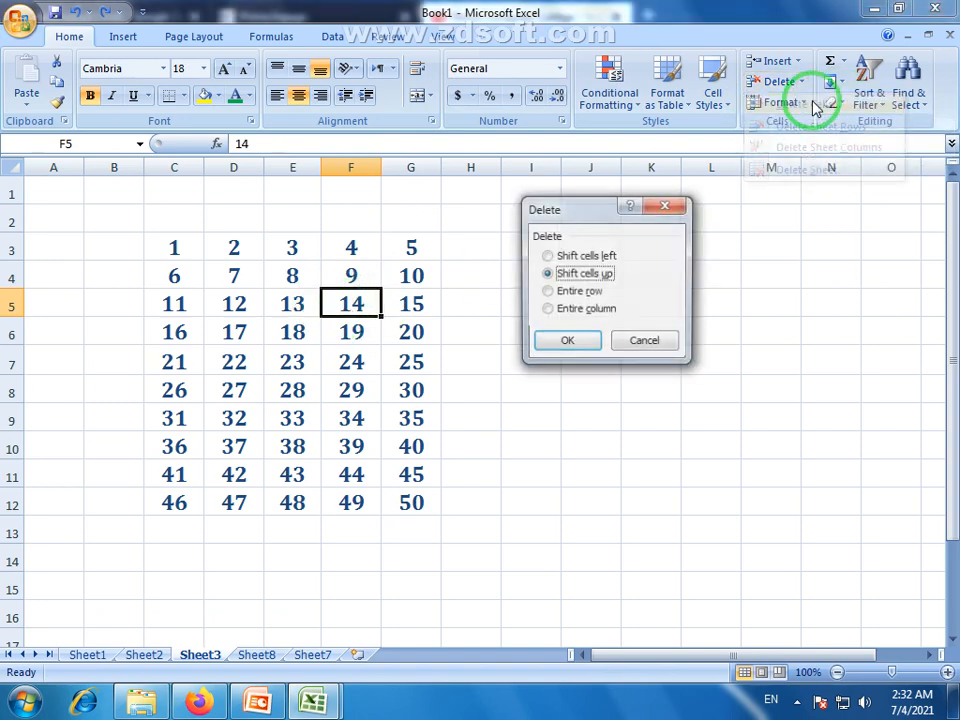
{"action": "left_click", "coordinate": [570, 343]}
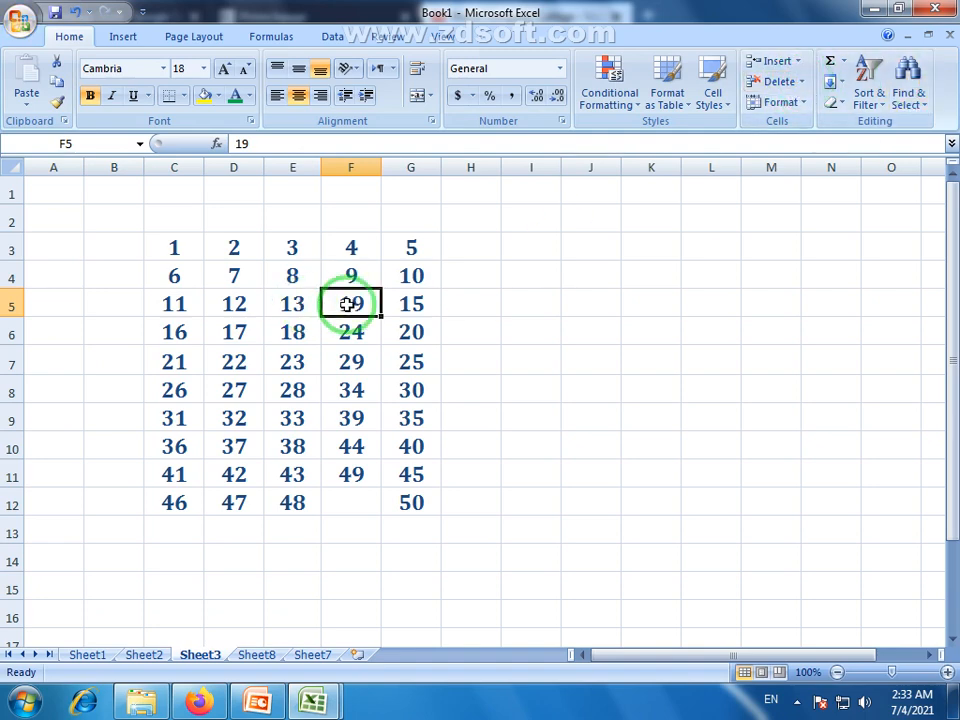
{"action": "key", "text": "ctrl+z"}
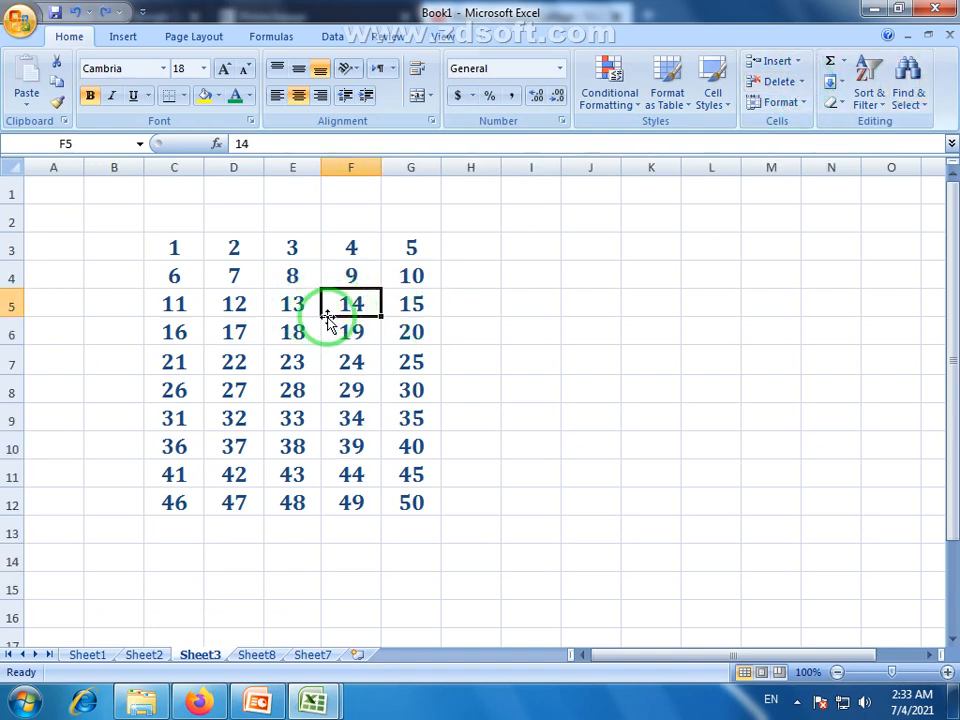
- Delete the whole of sheet row 5, which holds the numbers 11 to 15
{"action": "left_click", "coordinate": [351, 167]}
{"action": "left_click", "coordinate": [14, 306]}
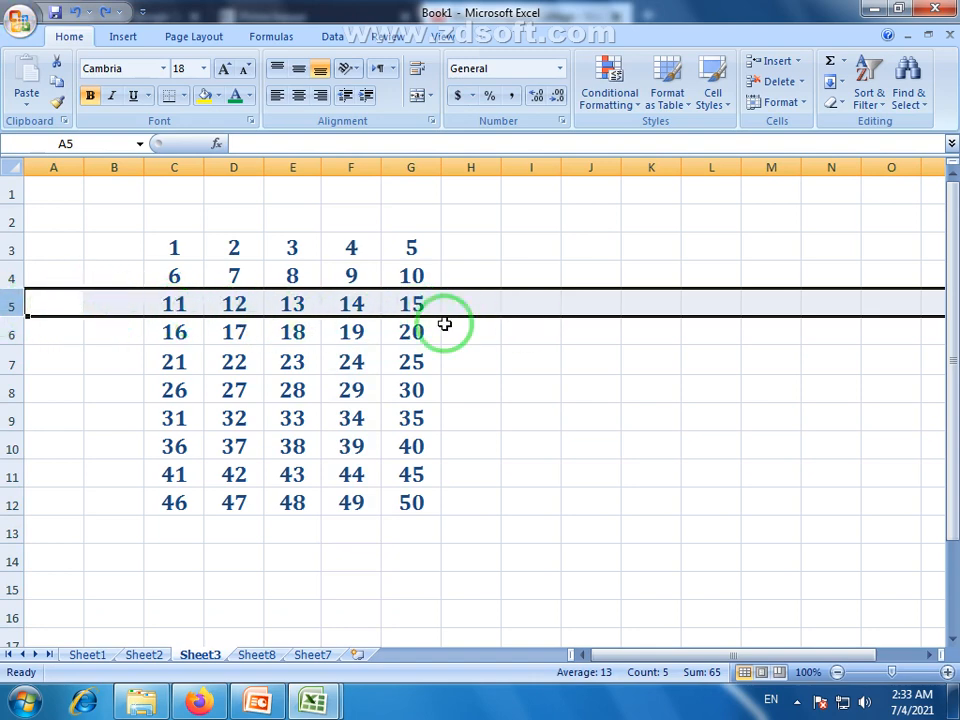
{"action": "left_click", "coordinate": [800, 84]}
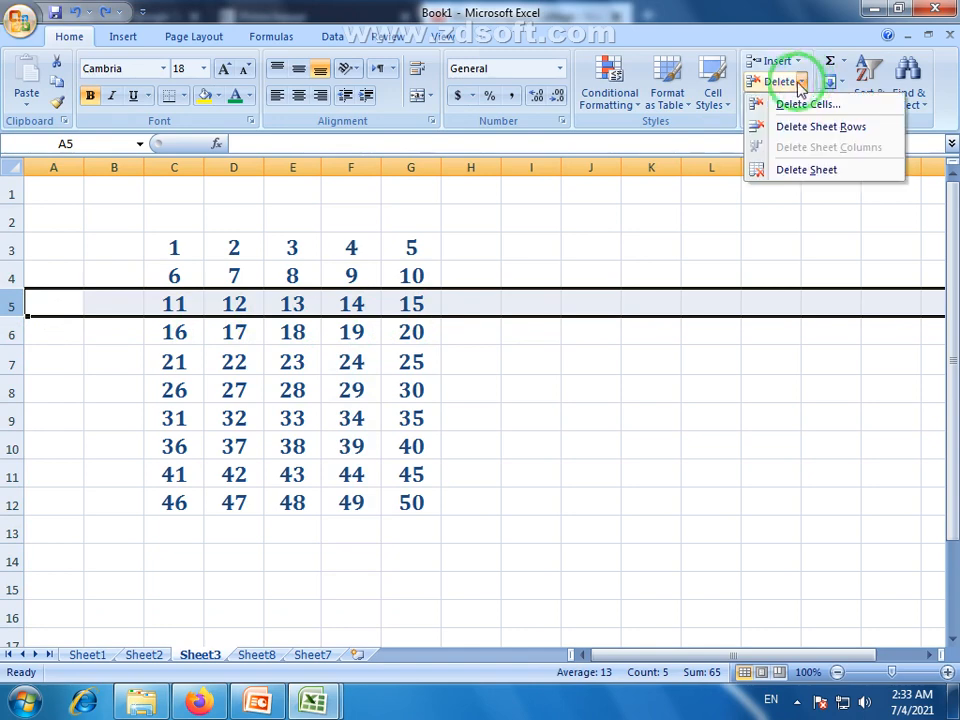
{"action": "left_click", "coordinate": [842, 127]}
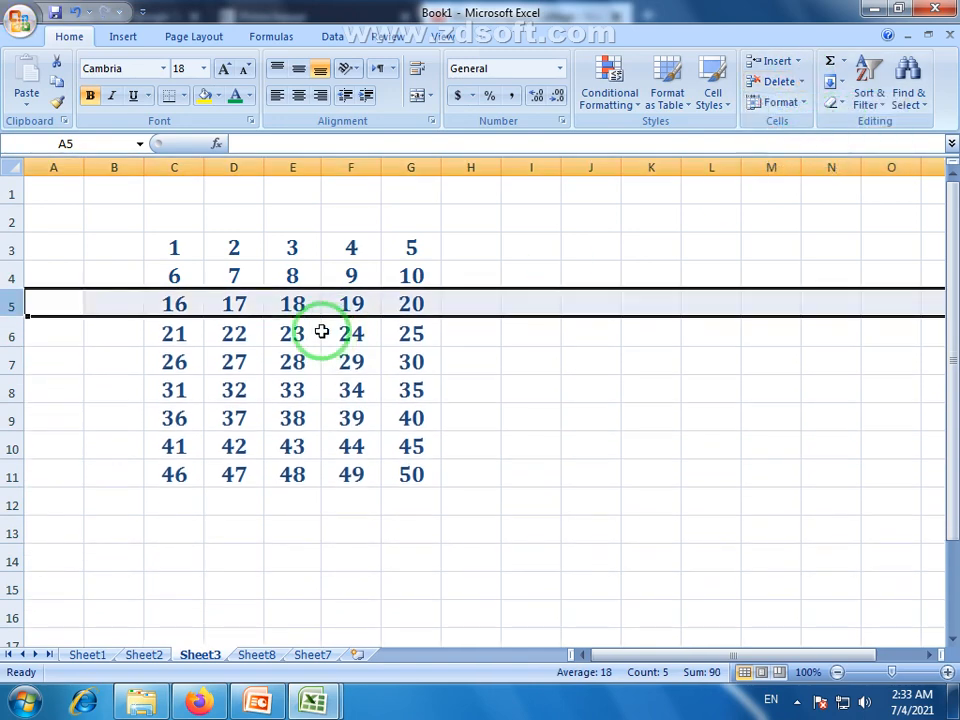
- Delete the whole of sheet column F, working from cell F4 in the number grid
{"action": "left_click", "coordinate": [352, 498]}
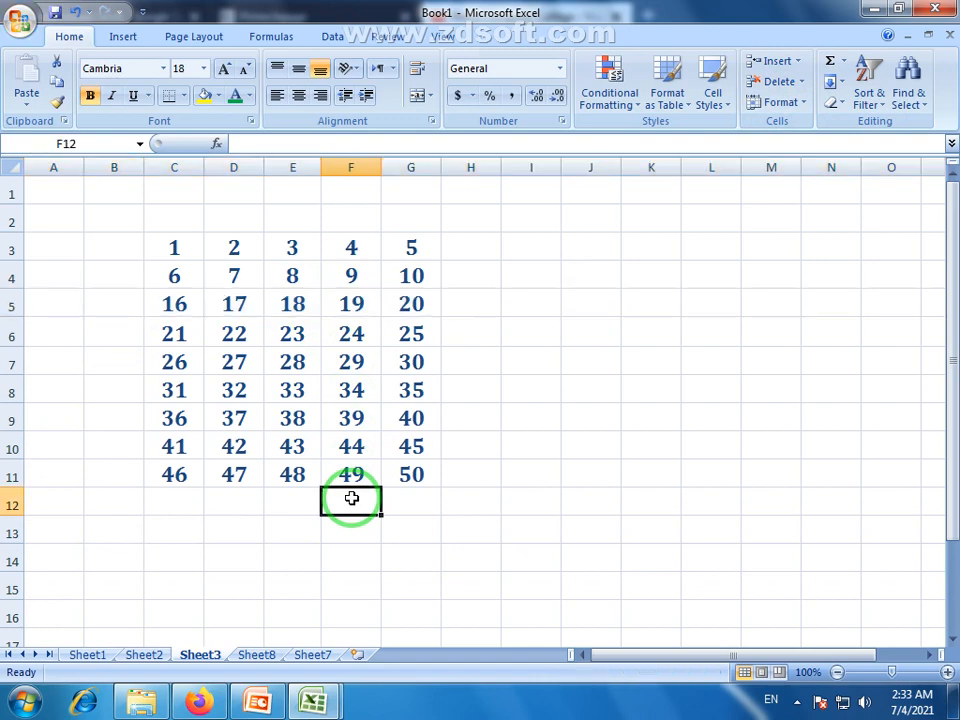
{"action": "left_click", "coordinate": [356, 304]}
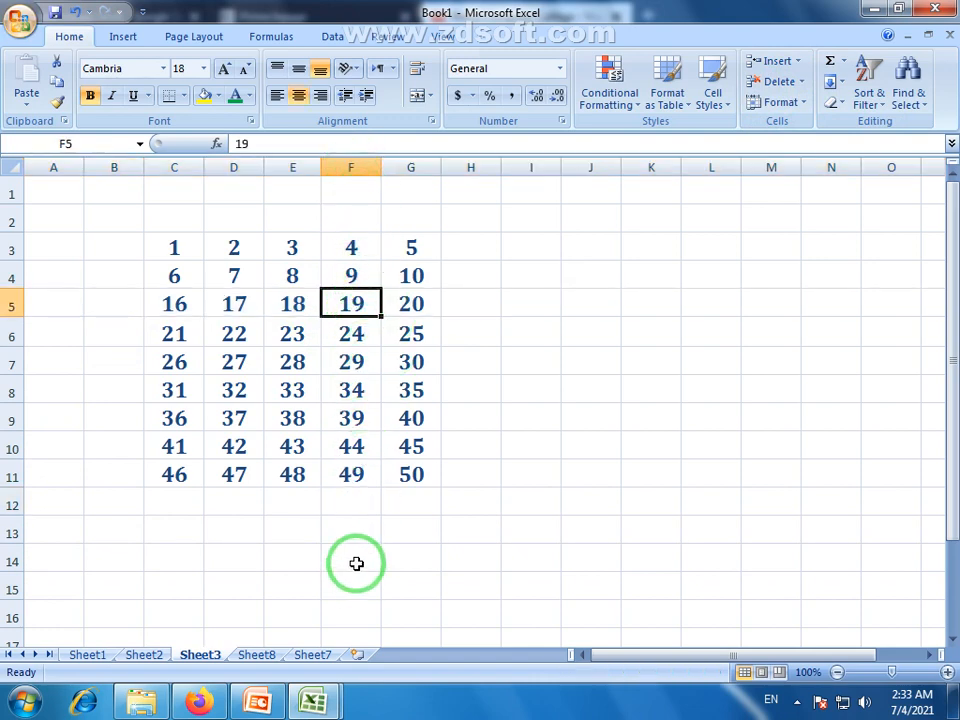
{"action": "left_click", "coordinate": [352, 166]}
{"action": "left_click", "coordinate": [363, 311]}
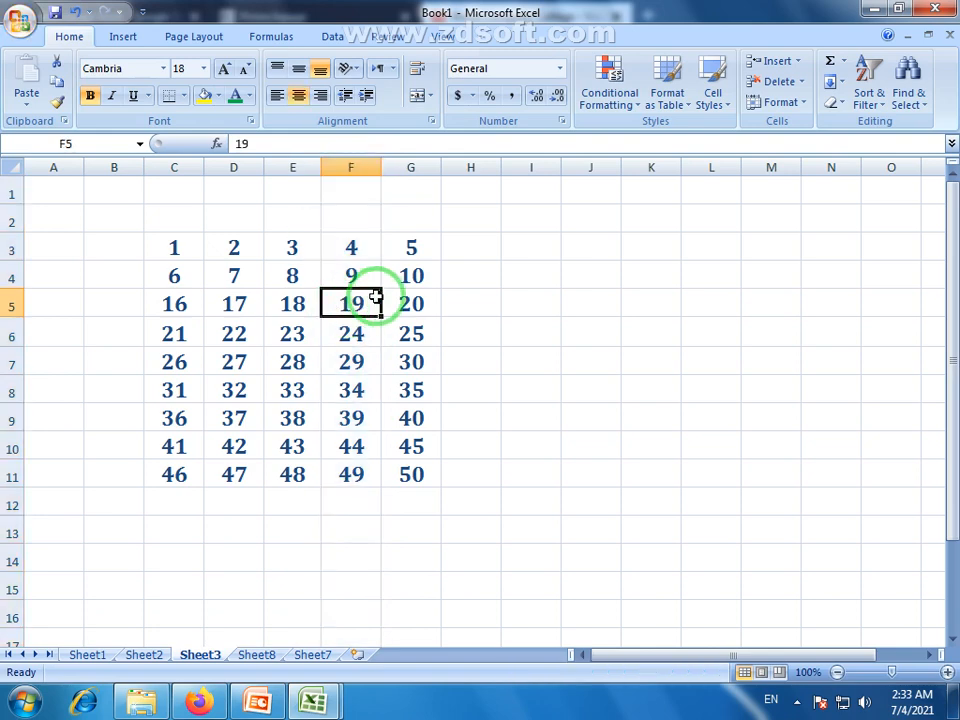
{"action": "left_click", "coordinate": [356, 273]}
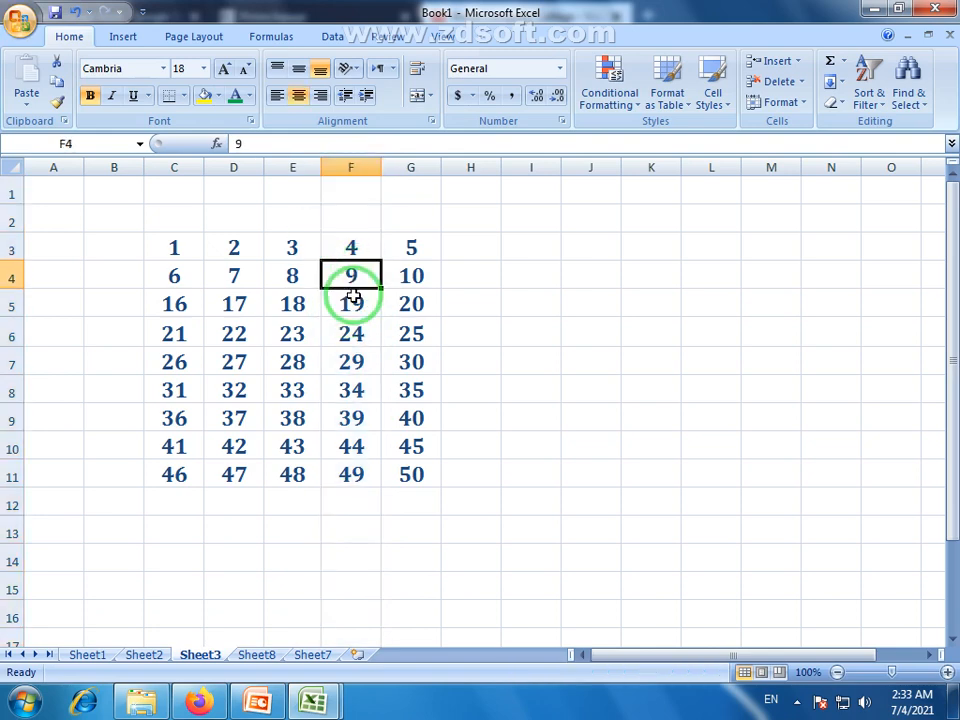
{"action": "left_click", "coordinate": [802, 84]}
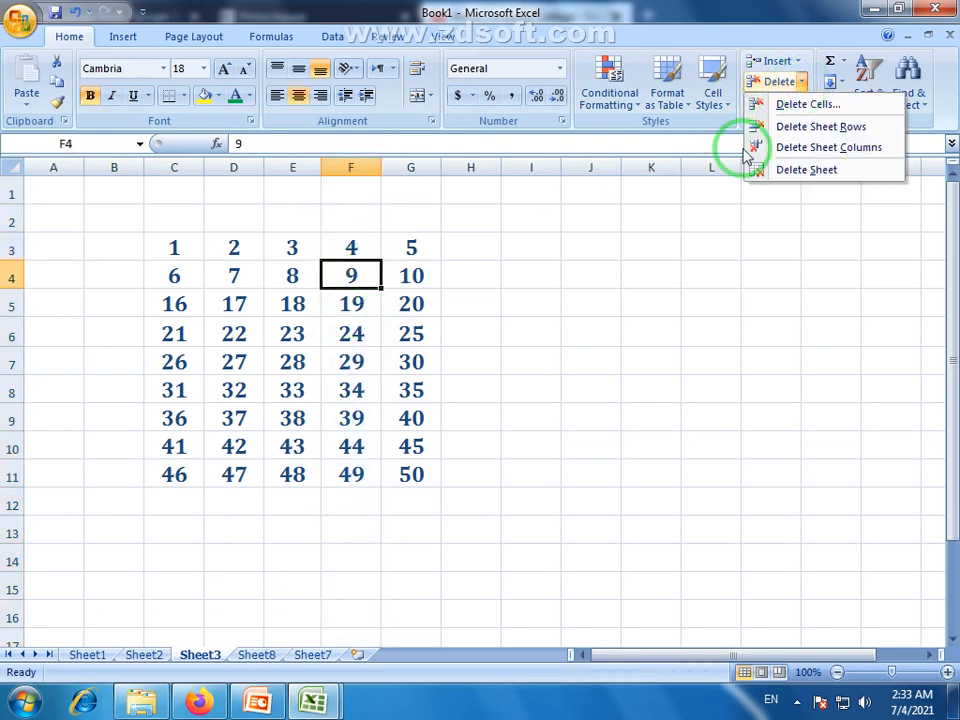
{"action": "left_click", "coordinate": [845, 150]}
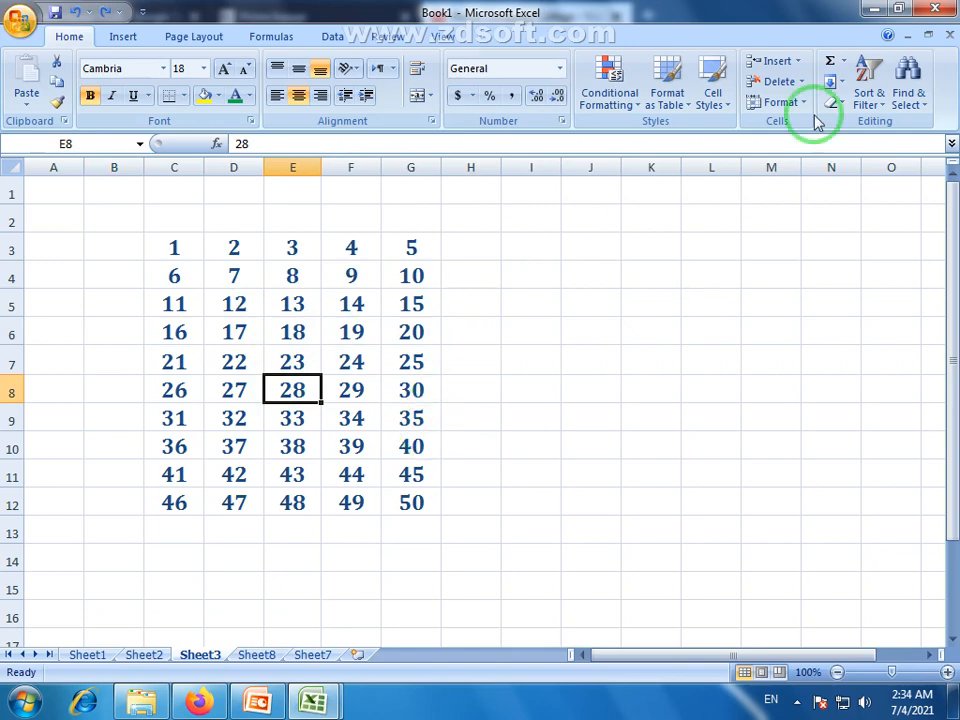
- Delete the blank worksheets Sheet7 and Sheet8 from the workbook
{"action": "left_click", "coordinate": [802, 82]}
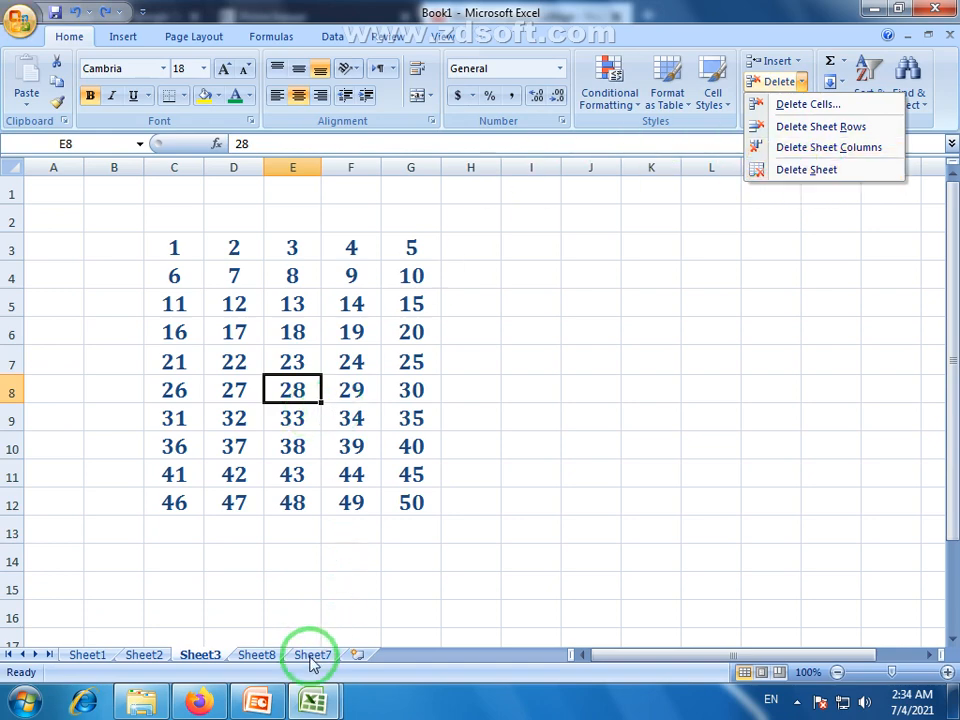
{"action": "left_click", "coordinate": [313, 598]}
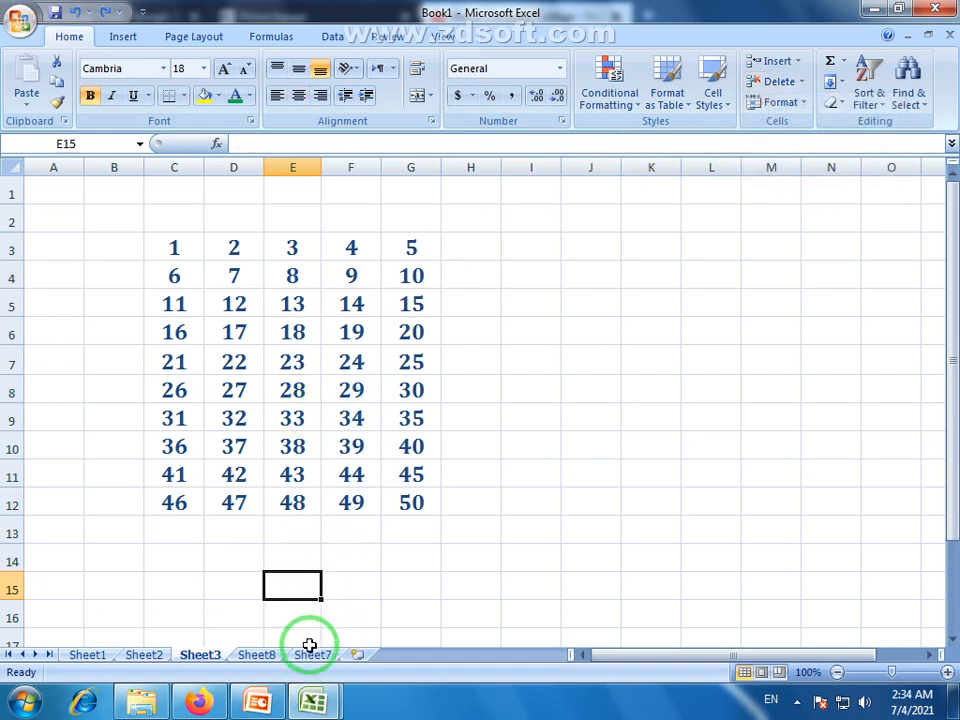
{"action": "left_click", "coordinate": [313, 657]}
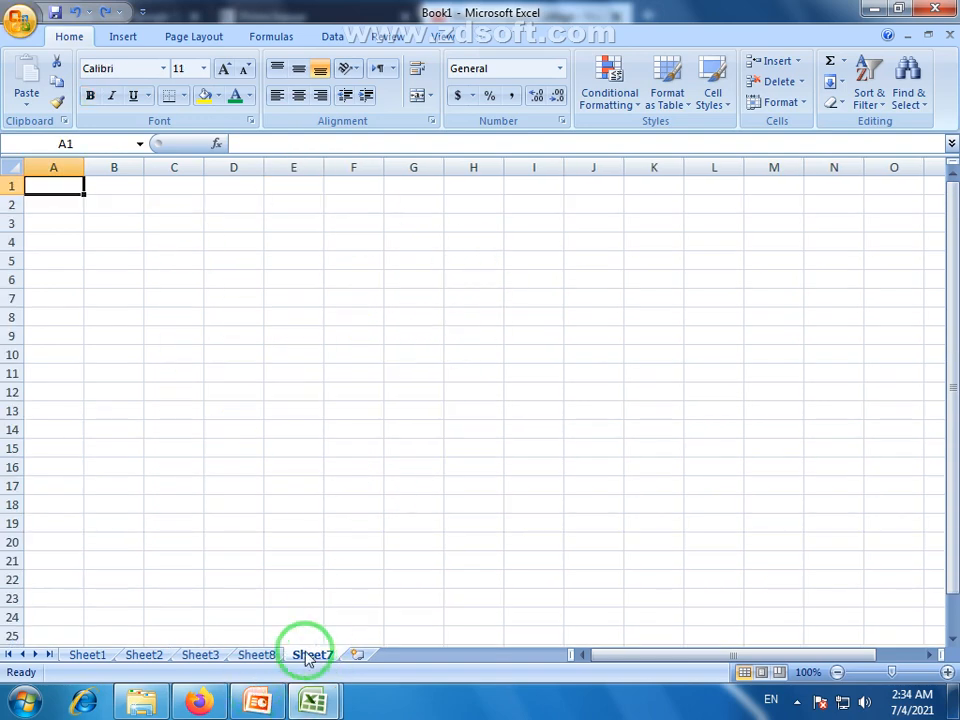
{"action": "left_click", "coordinate": [801, 82]}
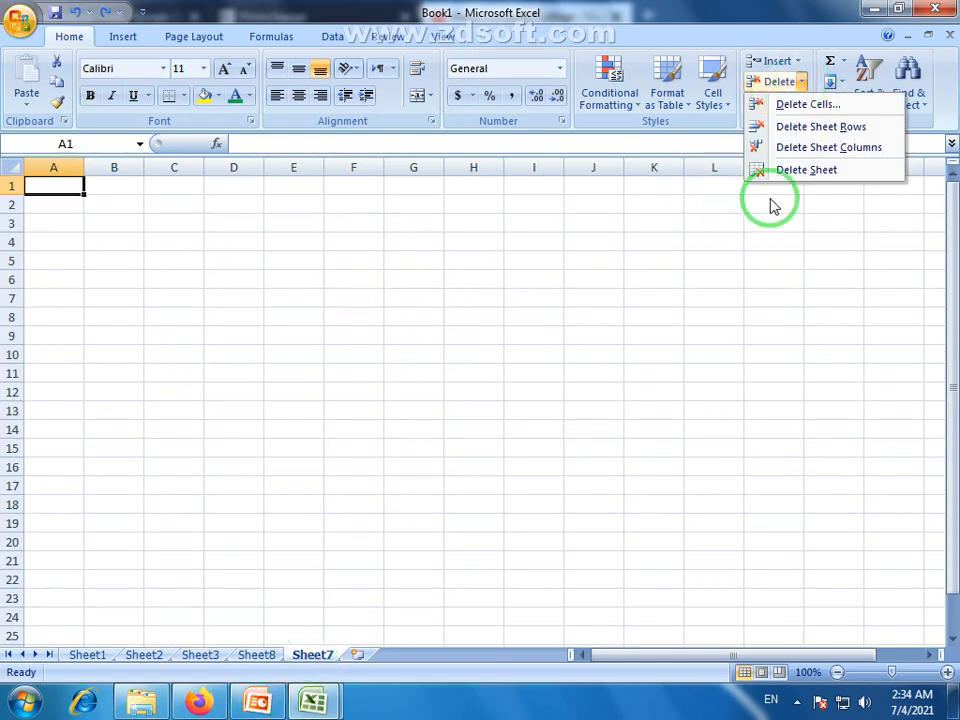
{"action": "left_click", "coordinate": [815, 170]}
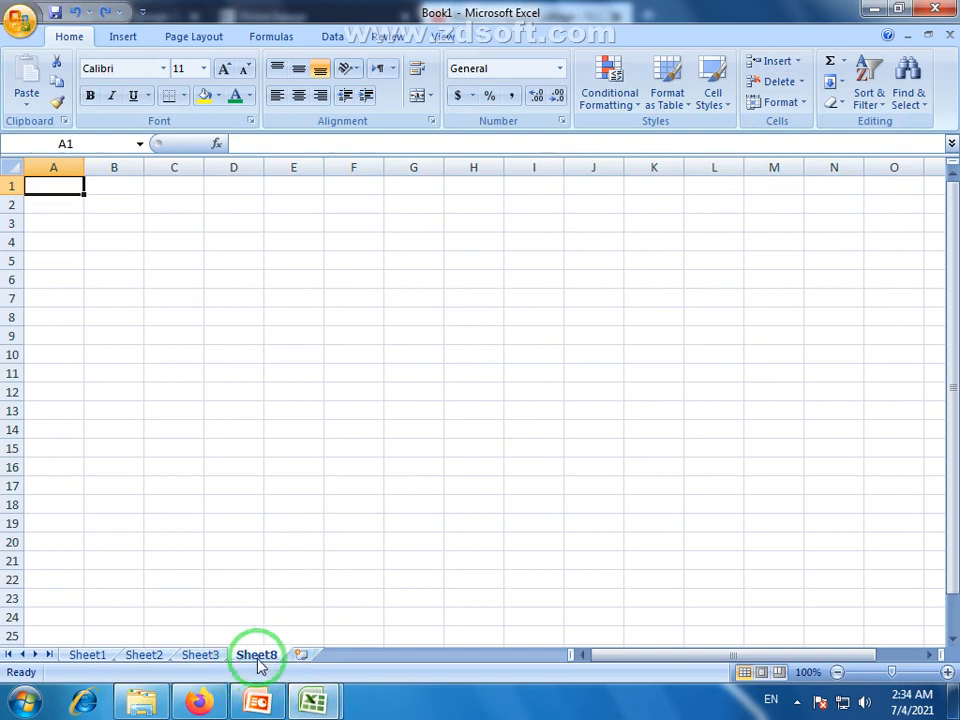
{"action": "left_click", "coordinate": [801, 82]}
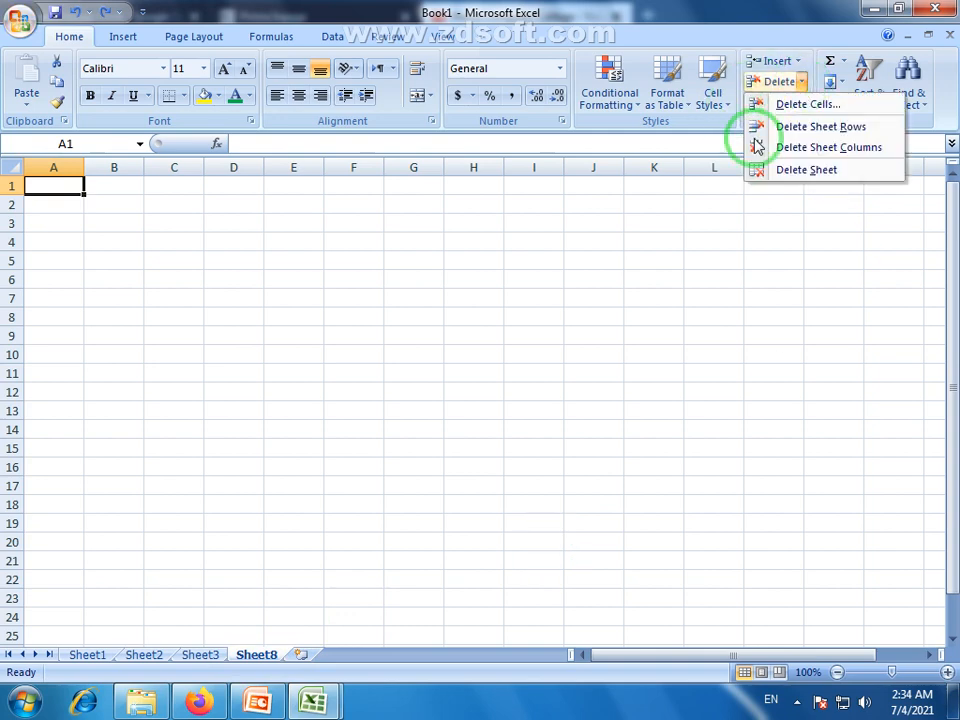
{"action": "left_click", "coordinate": [812, 168]}
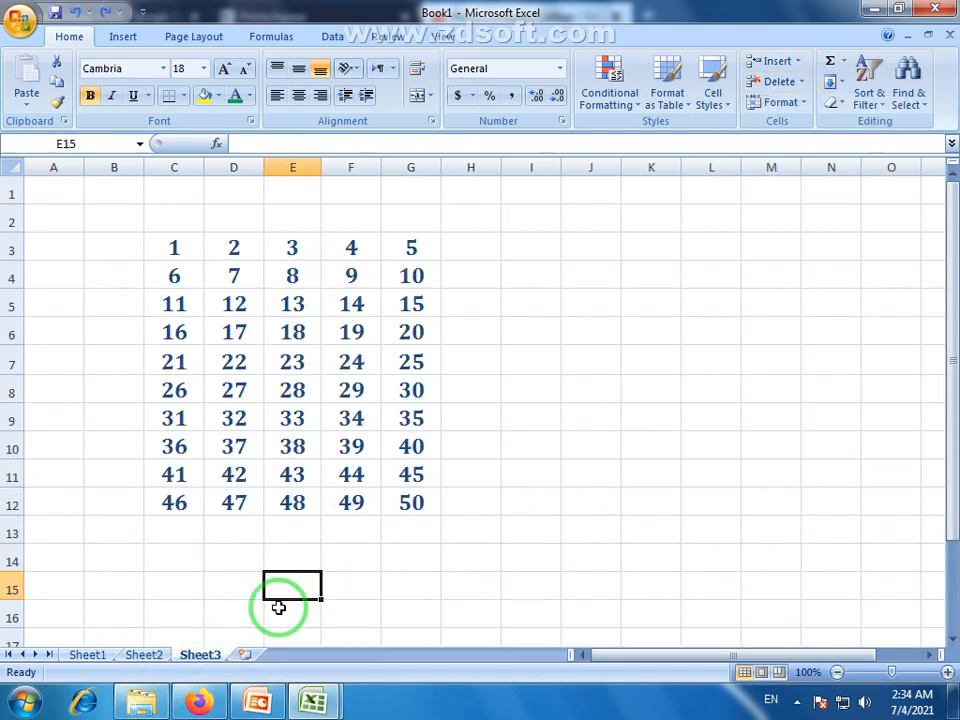
{"action": "right_click", "coordinate": [197, 661]}
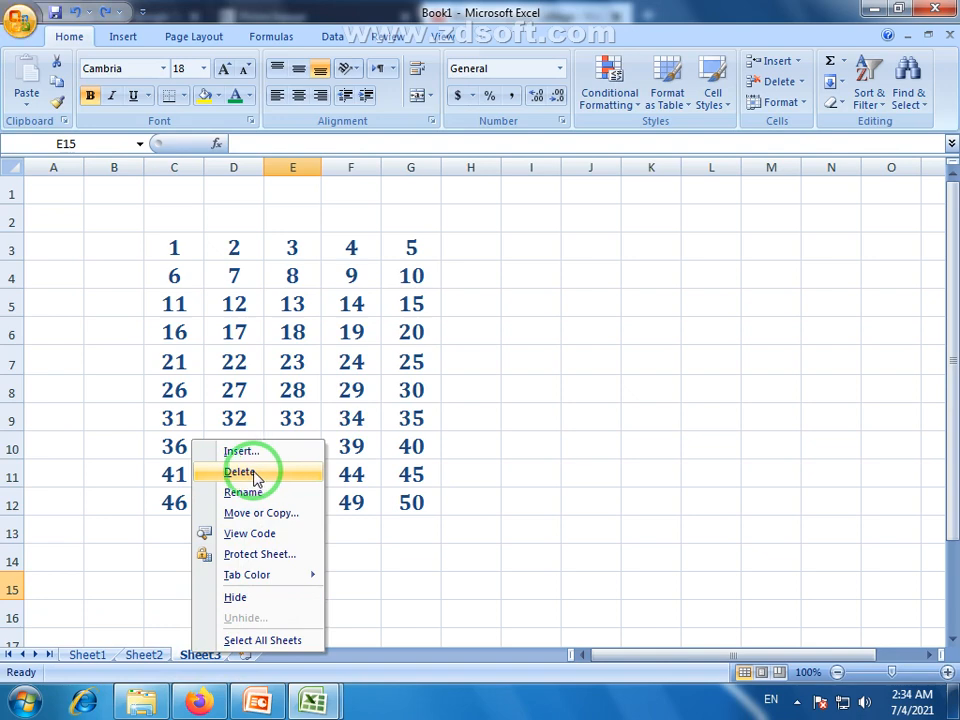
{"action": "left_click", "coordinate": [389, 624]}
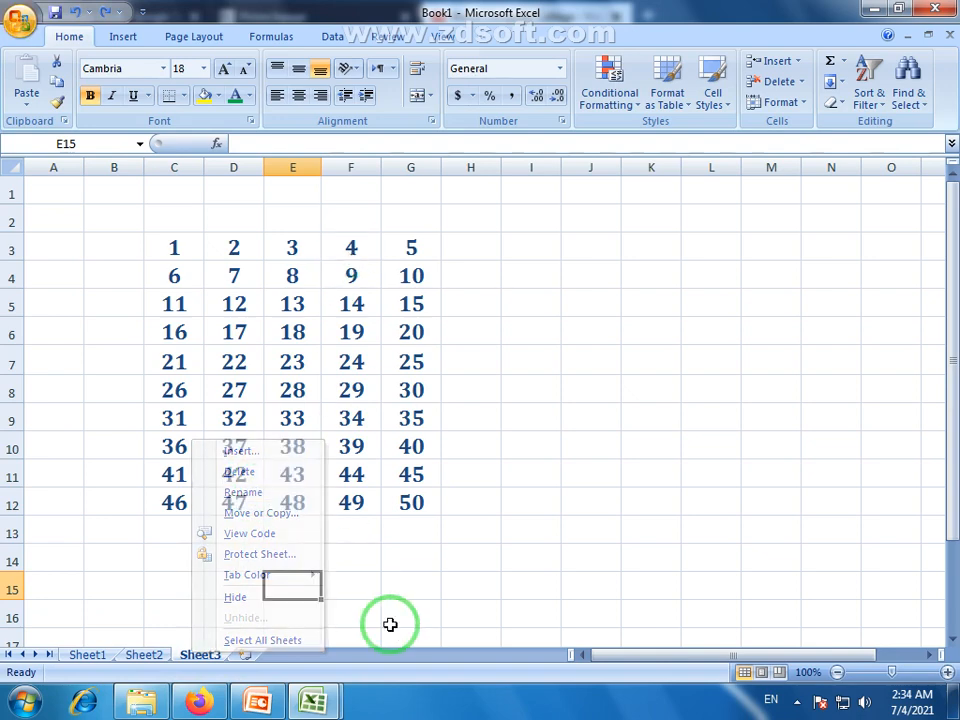
{"action": "left_click", "coordinate": [801, 84]}
{"action": "left_click", "coordinate": [818, 27]}
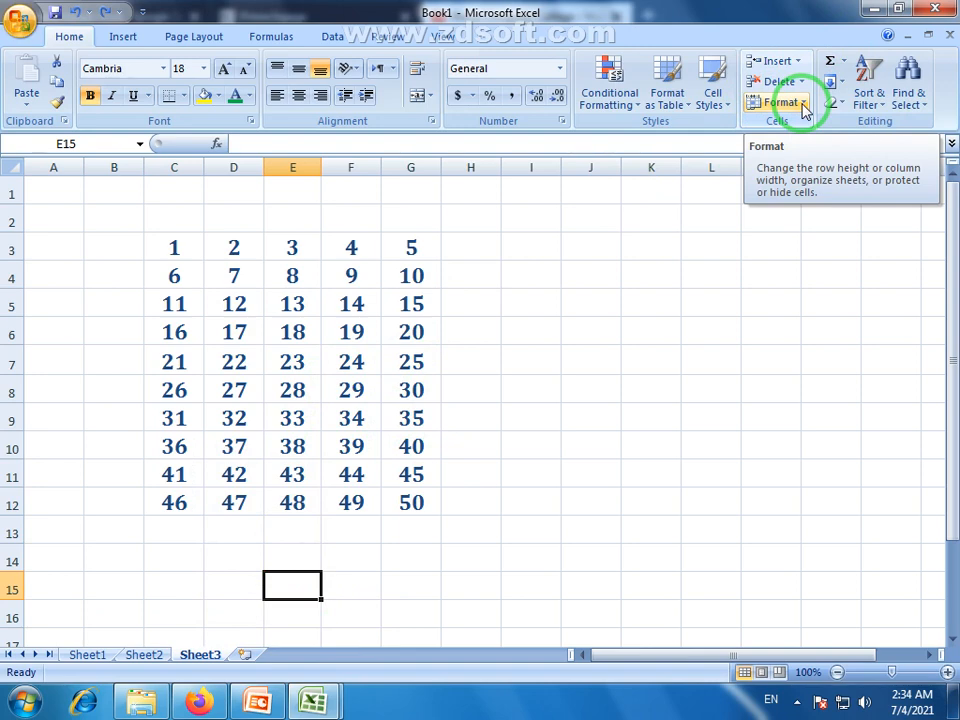
- Increase the height of row 4 from cell F4 with the Row Height command, making it about twice as tall
{"action": "left_click", "coordinate": [803, 105]}
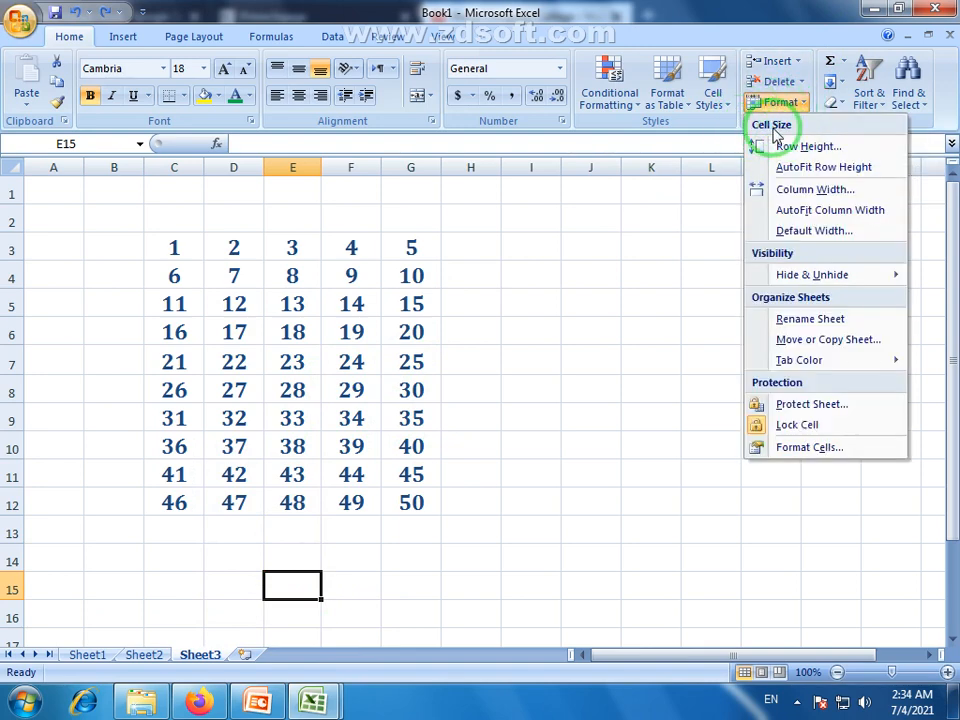
{"action": "left_click", "coordinate": [347, 274]}
{"action": "left_click", "coordinate": [330, 265]}
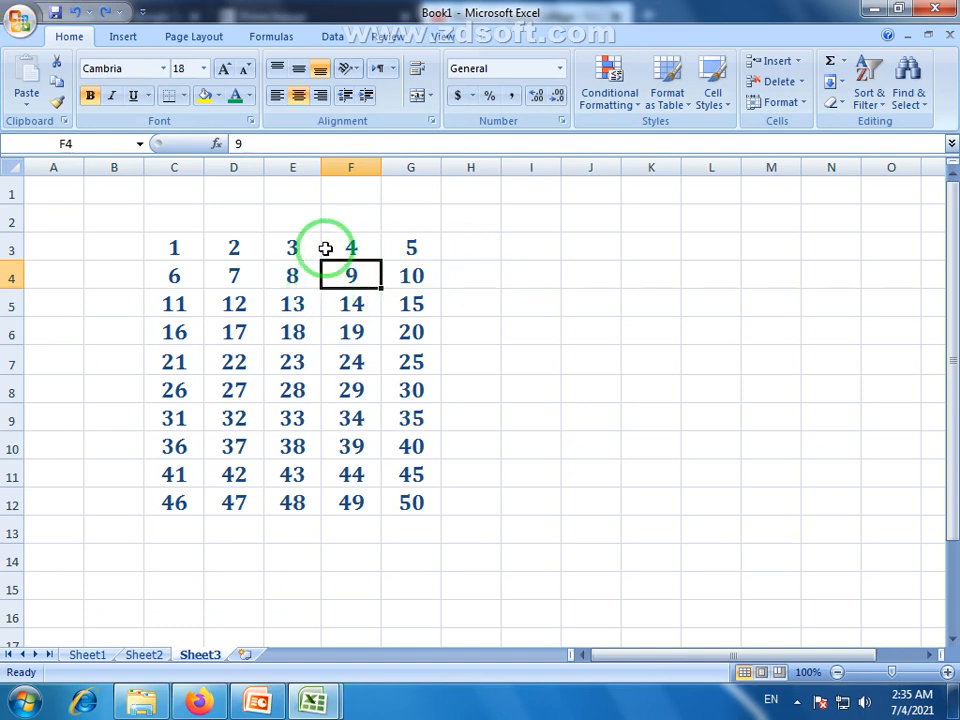
{"action": "left_click", "coordinate": [780, 102]}
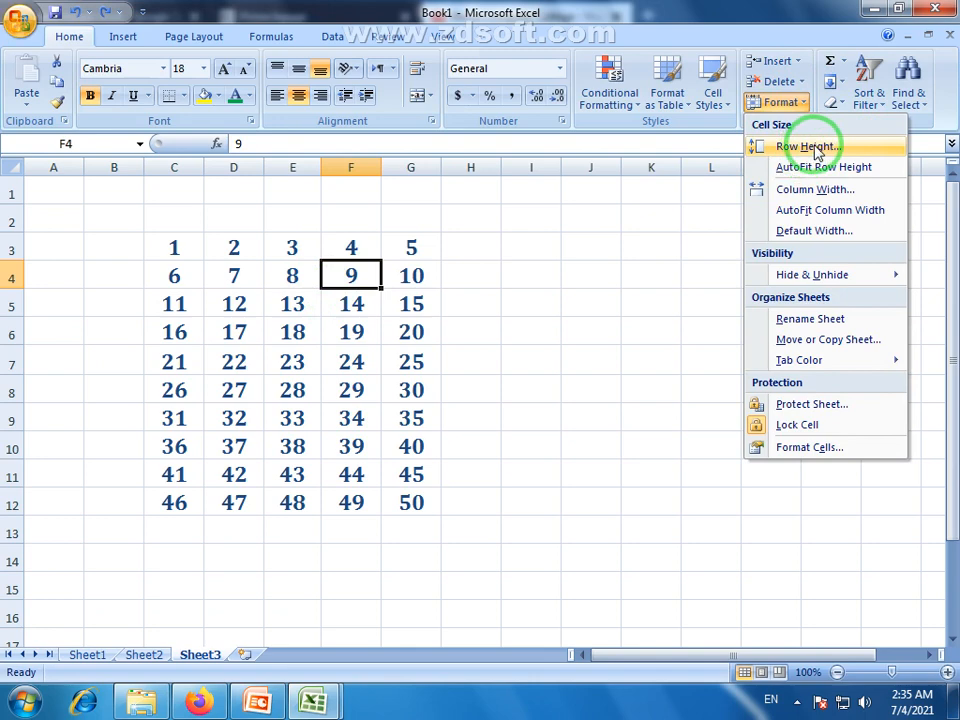
{"action": "left_click", "coordinate": [812, 147]}
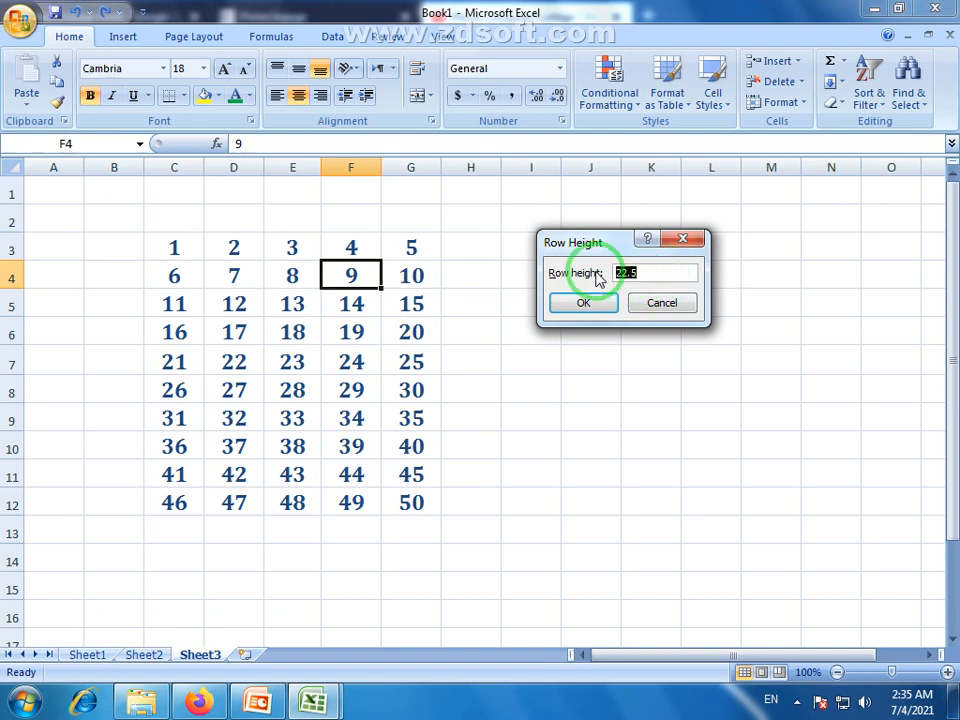
{"action": "left_click", "coordinate": [584, 302]}
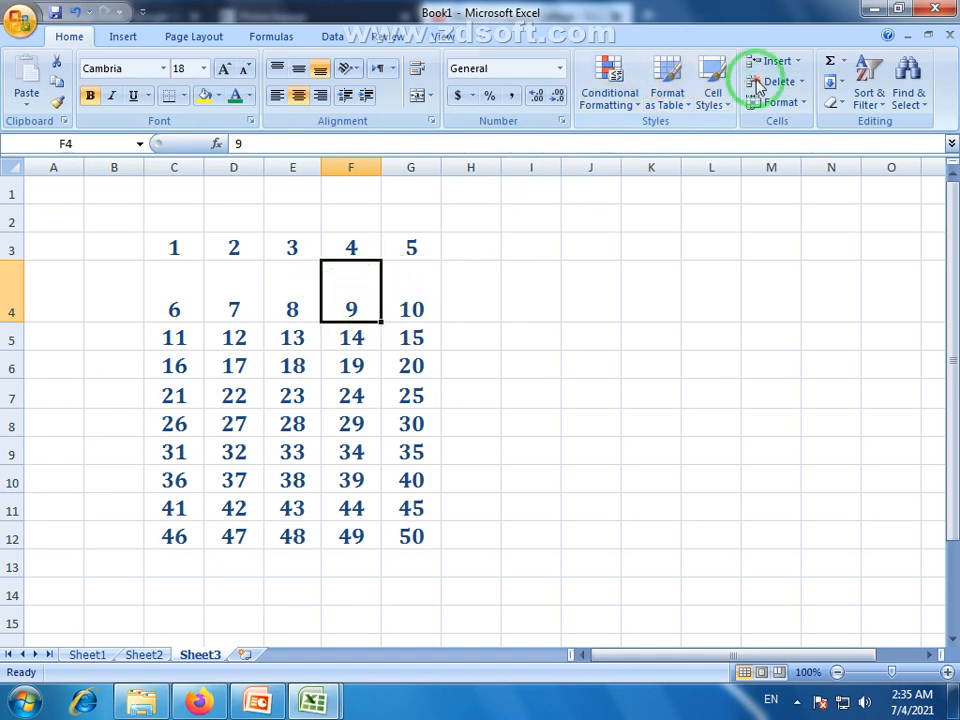
- Shrink row 4 by hand to about the same height as its neighbouring rows, and select cell E4
{"action": "left_click", "coordinate": [801, 104]}
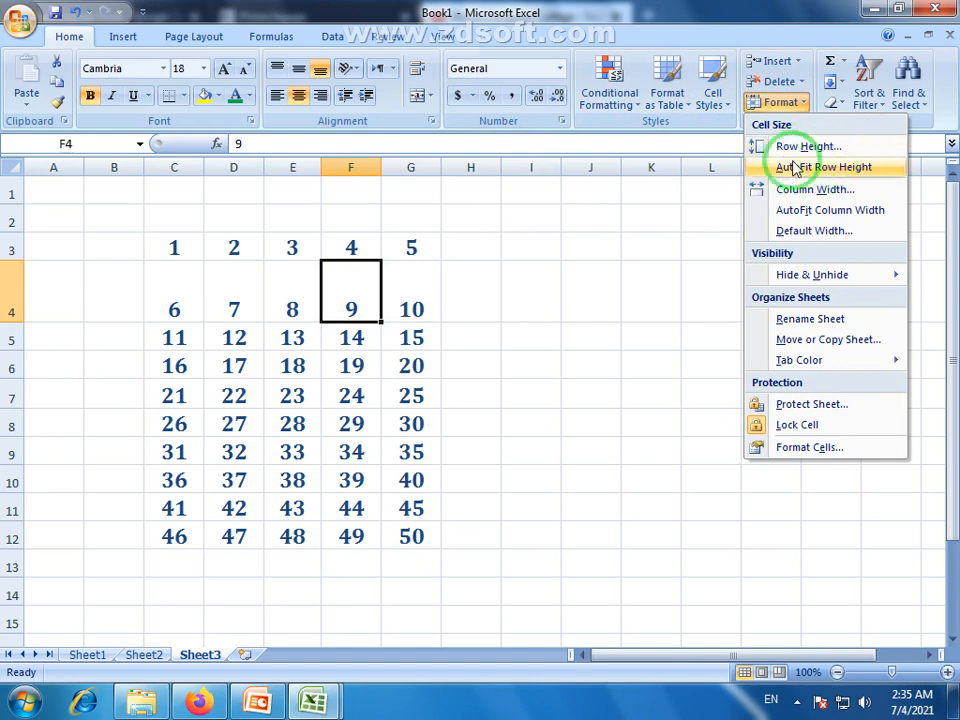
{"action": "left_click", "coordinate": [808, 14]}
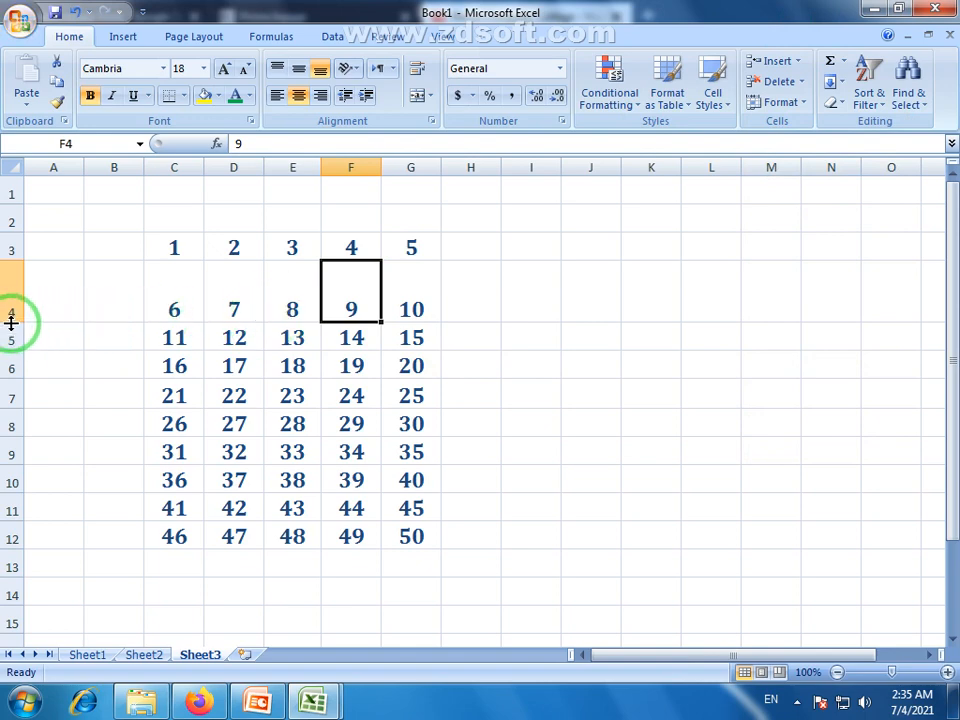
{"action": "left_click_drag", "start_coordinate": [10, 323], "coordinate": [9, 285]}
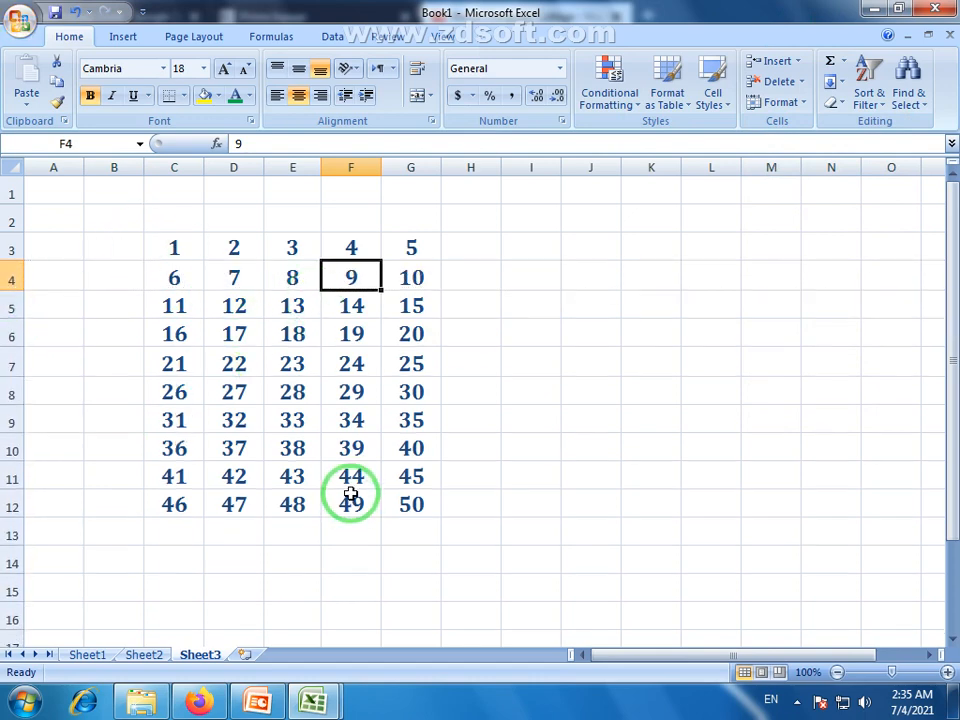
{"action": "left_click", "coordinate": [11, 279]}
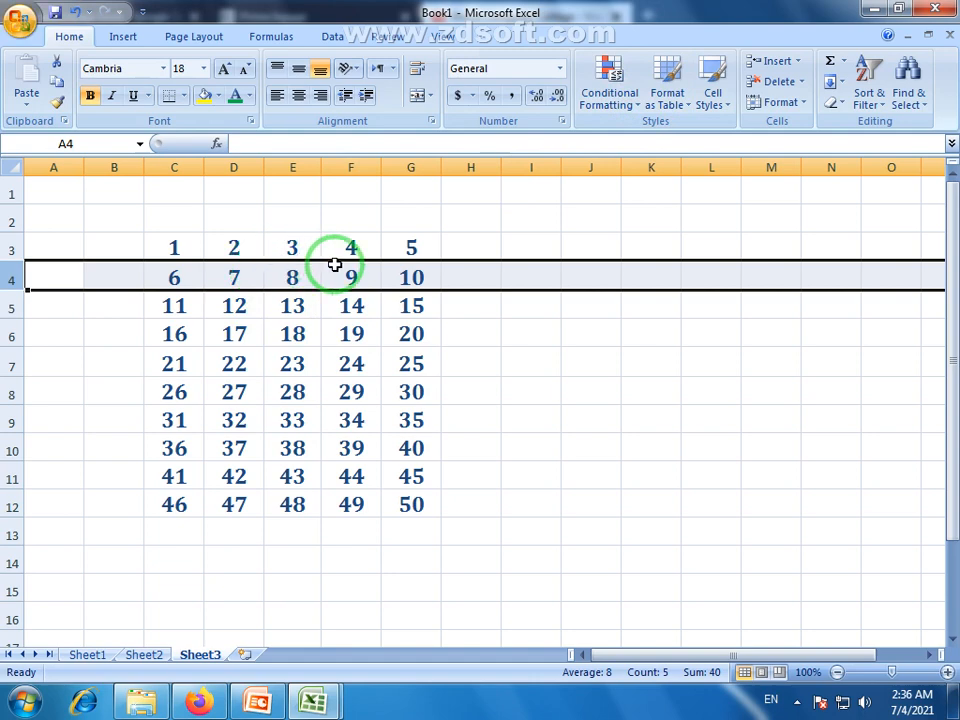
{"action": "left_click", "coordinate": [292, 278]}
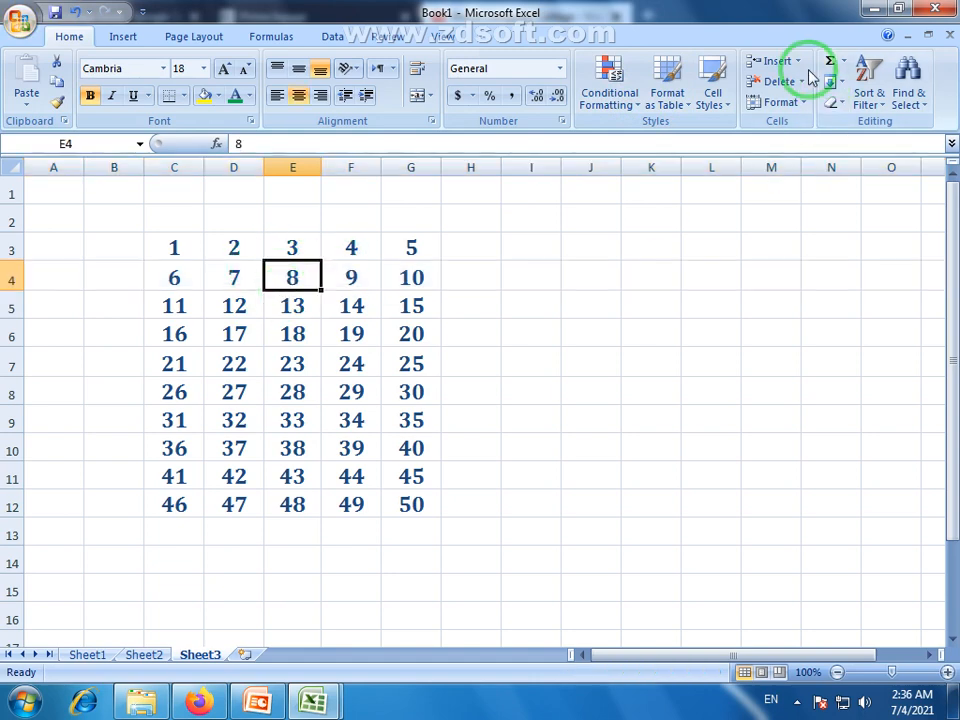
- Make row 4 about twice as tall by hand, and apply AutoFit Row Height to it from cell E4
{"action": "left_click", "coordinate": [801, 101]}
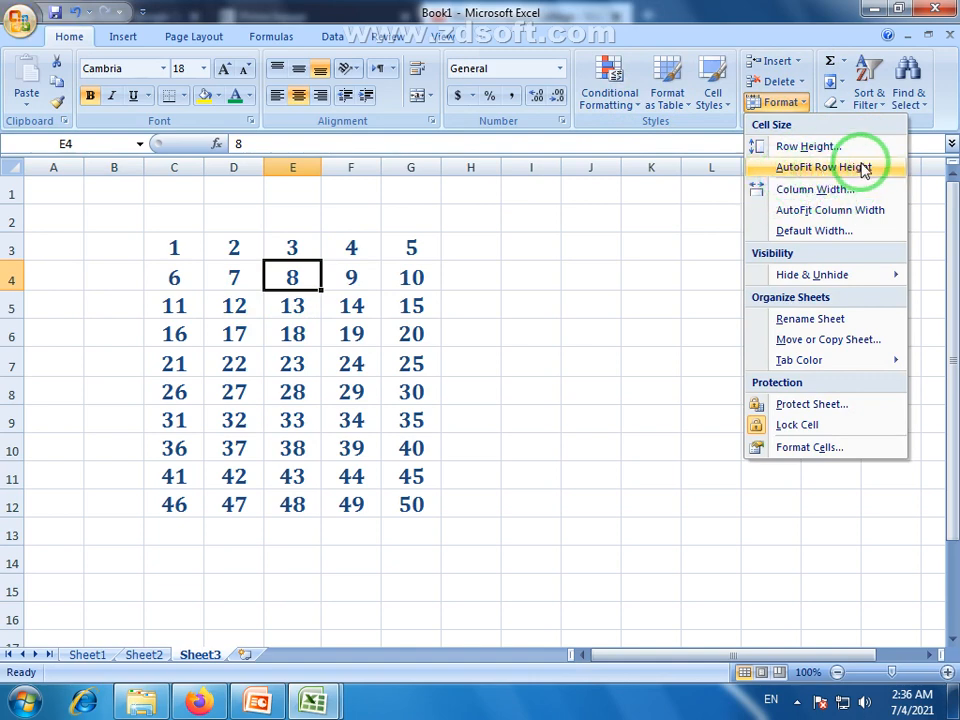
{"action": "left_click", "coordinate": [305, 276]}
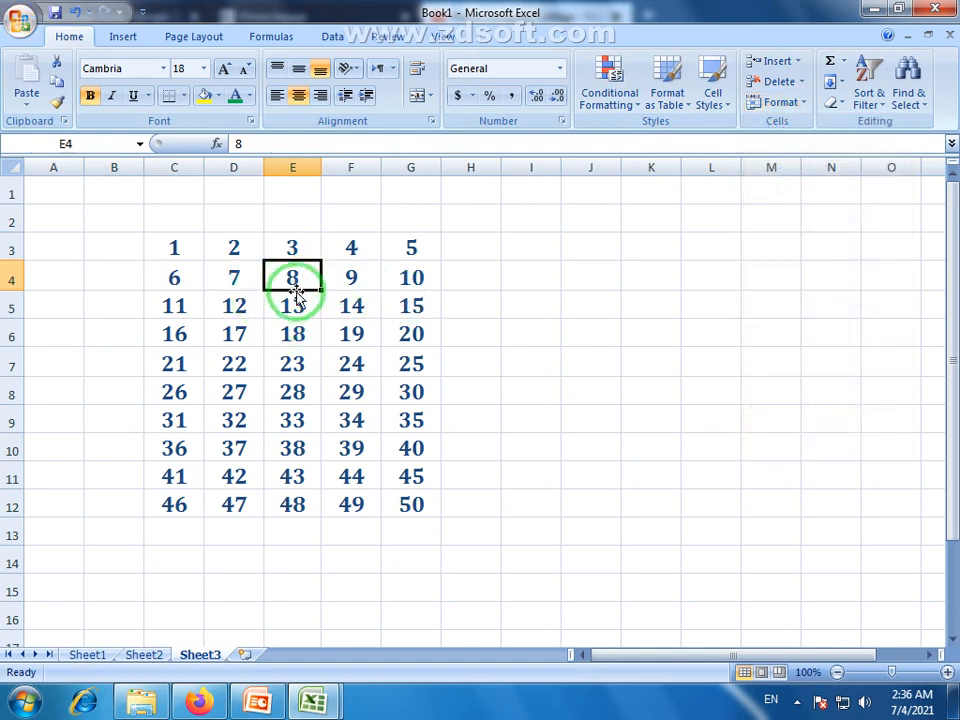
{"action": "left_click_drag", "start_coordinate": [15, 290], "coordinate": [15, 315]}
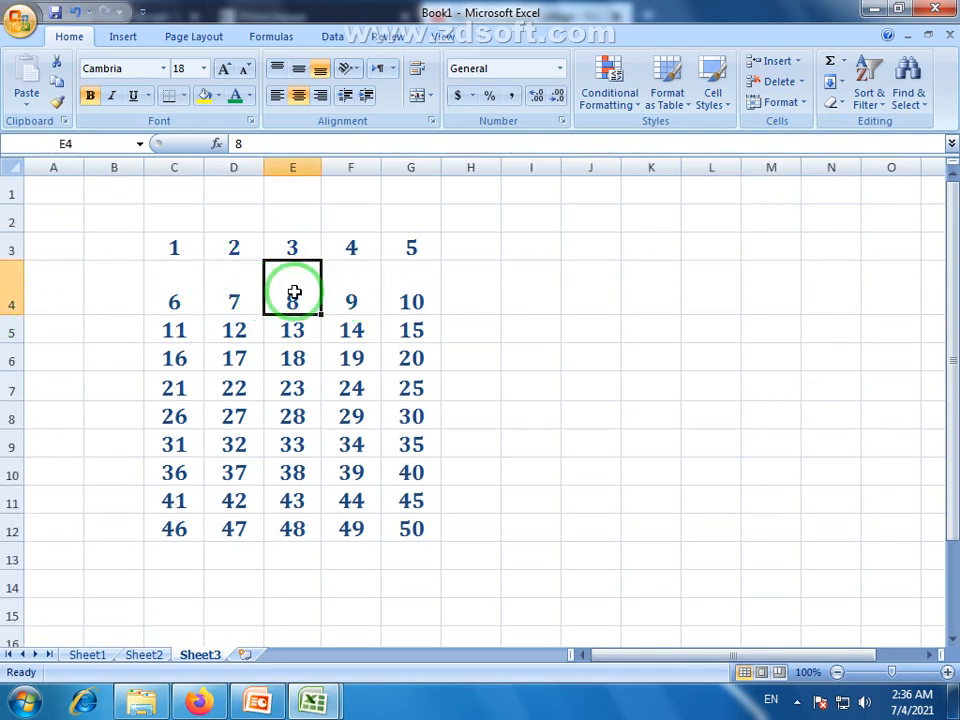
{"action": "left_click", "coordinate": [781, 102]}
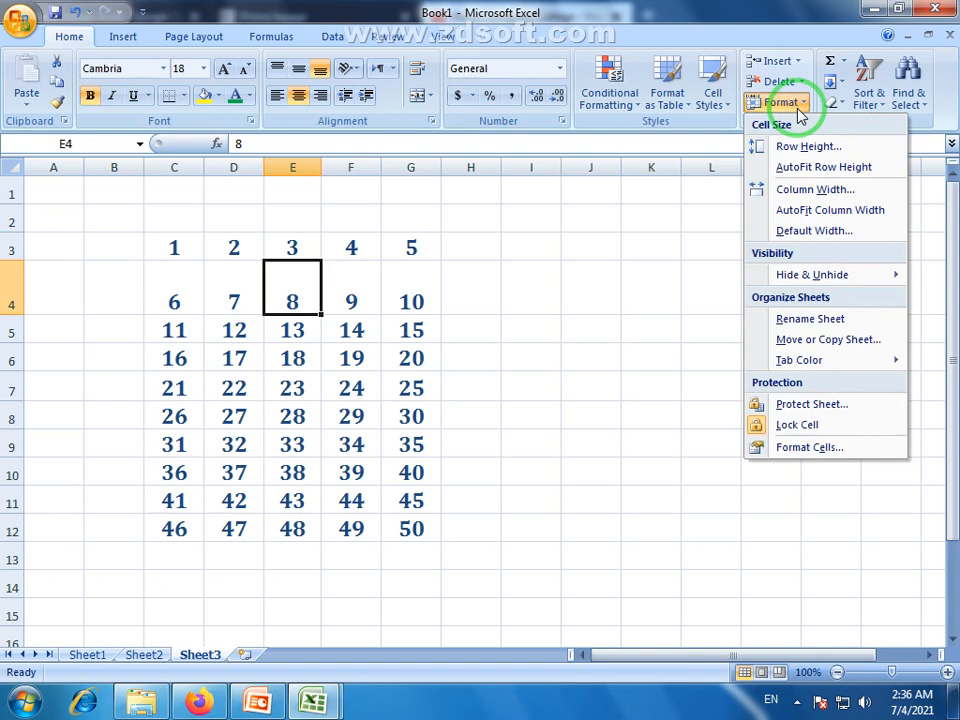
{"action": "left_click", "coordinate": [830, 168]}
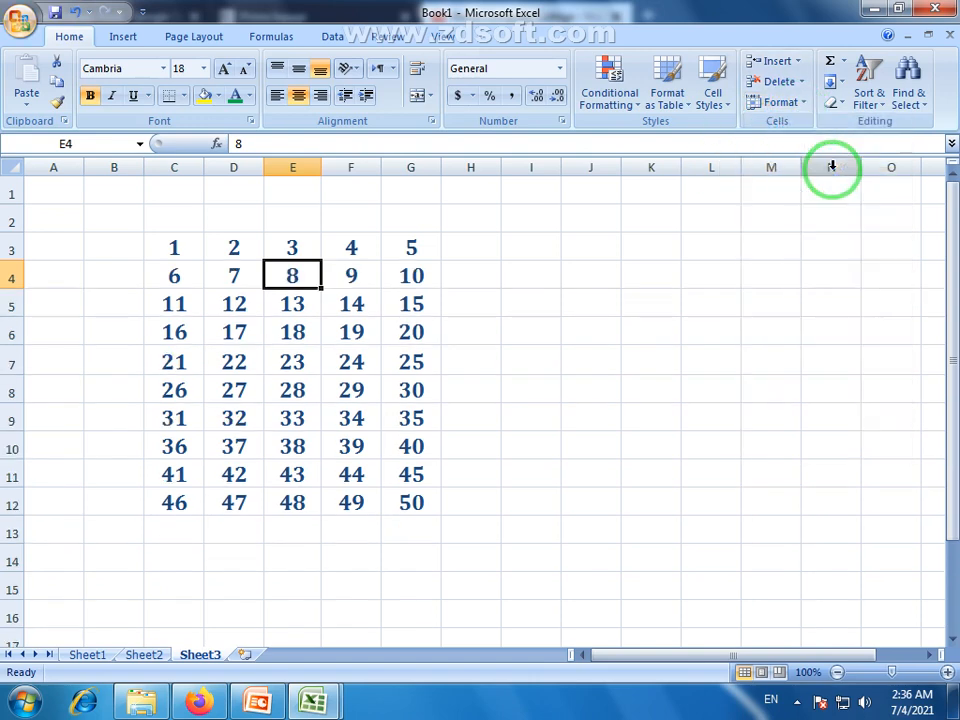
- Widen column E by hand to about three times the width of its neighbours, and select cell E3
{"action": "left_click", "coordinate": [293, 305]}
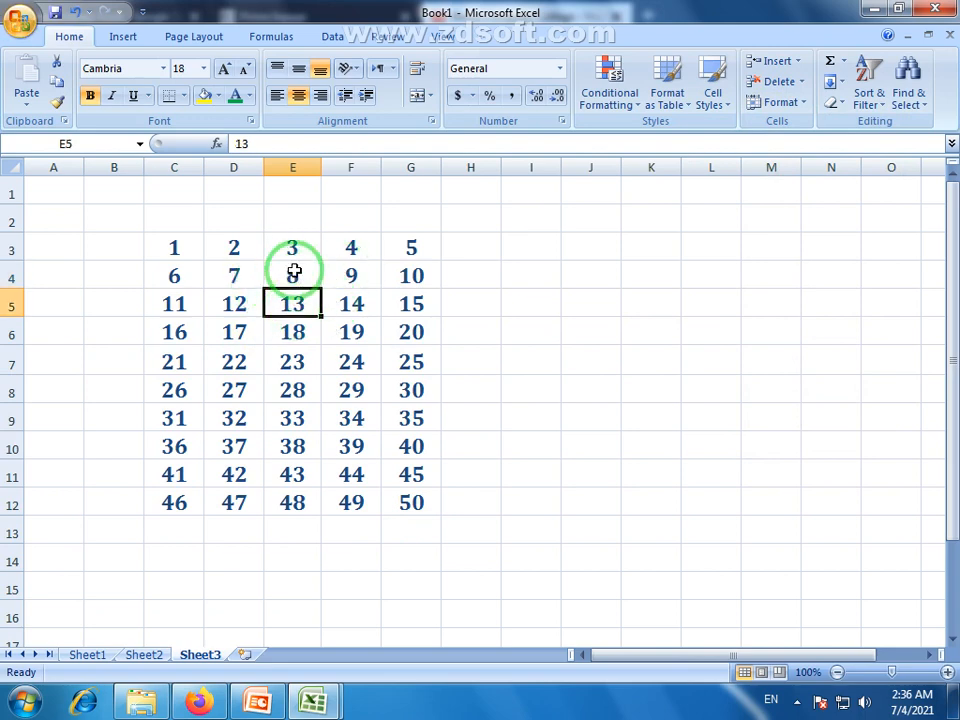
{"action": "left_click", "coordinate": [296, 270]}
{"action": "left_click_drag", "start_coordinate": [320, 166], "coordinate": [449, 169]}
{"action": "left_click", "coordinate": [345, 162]}
{"action": "left_click", "coordinate": [289, 242]}
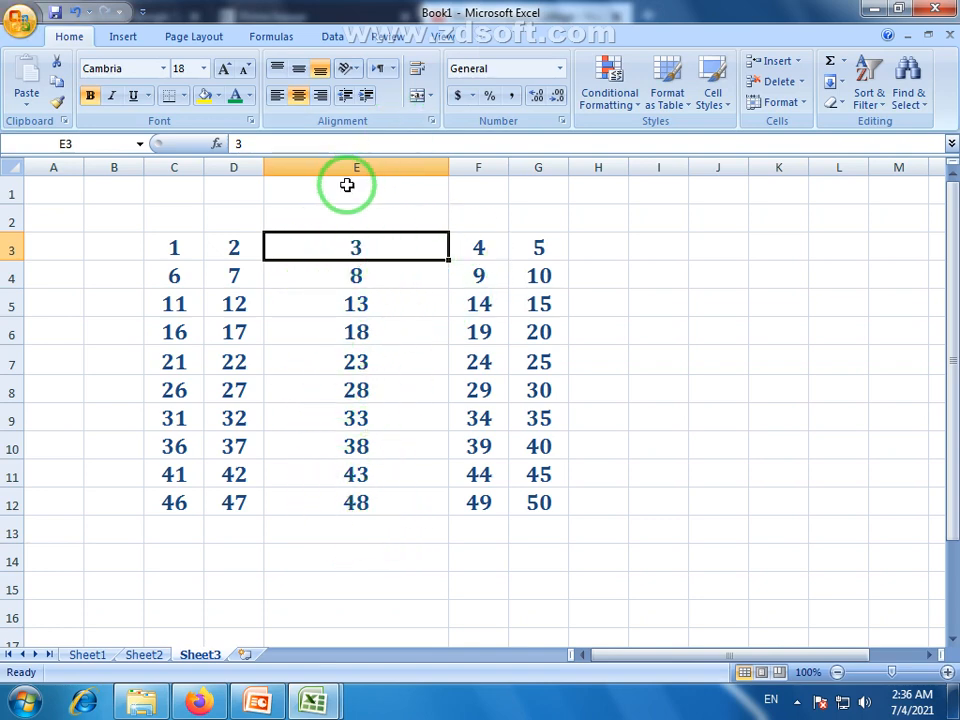
{"action": "left_click", "coordinate": [431, 162]}
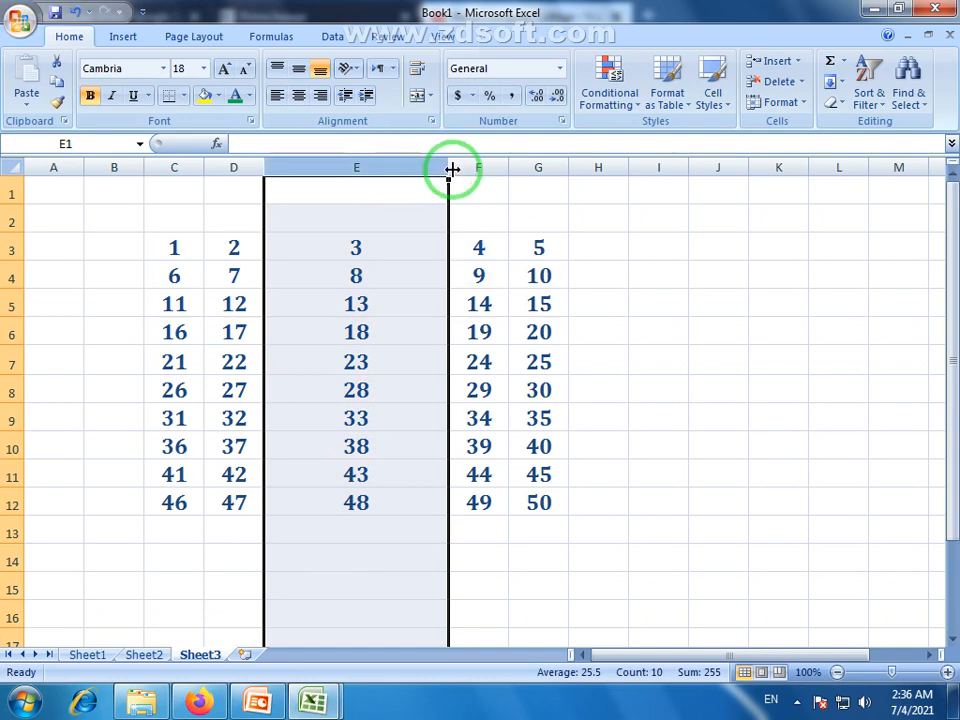
{"action": "left_click", "coordinate": [392, 250]}
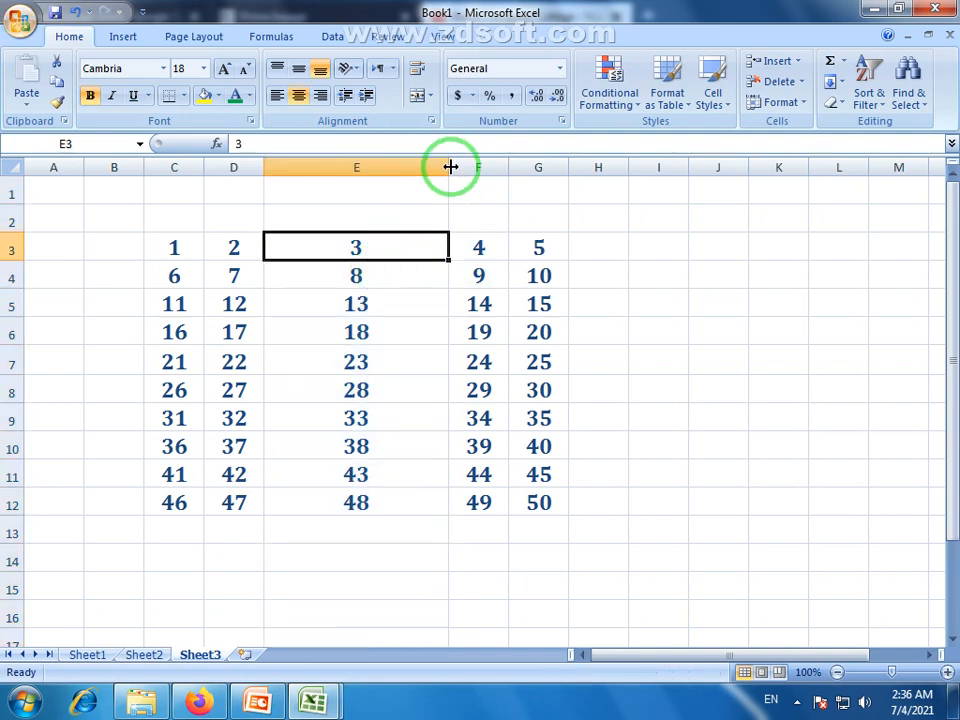
- AutoFit column E, and apply AutoFit Column Width to it again after widening it by hand to about twice its neighbours' width
{"action": "left_click", "coordinate": [392, 167]}
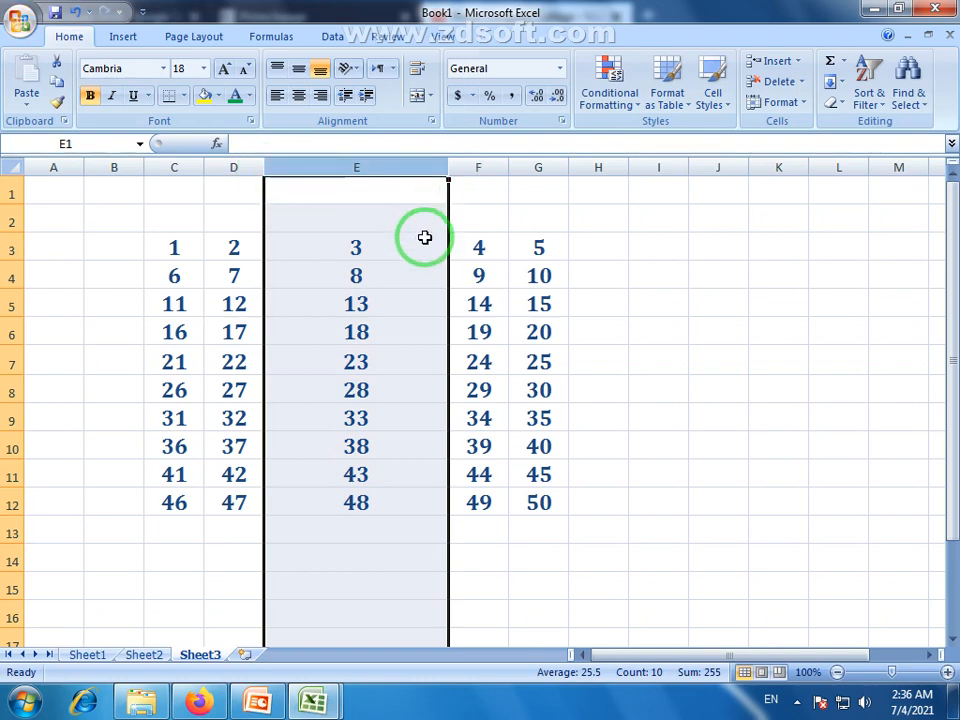
{"action": "double_click", "coordinate": [449, 167]}
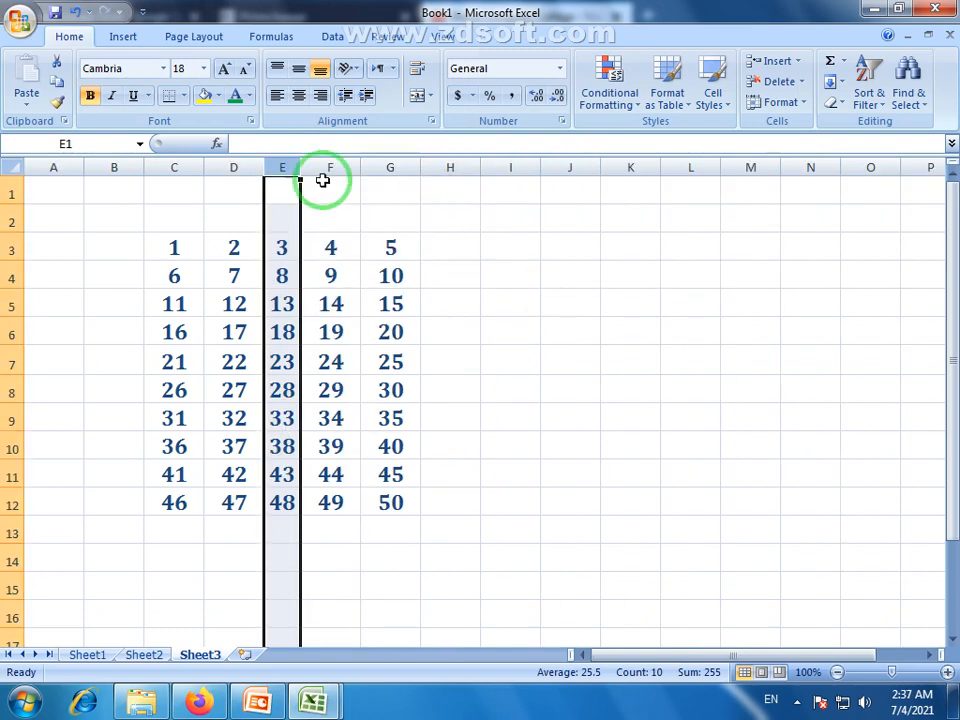
{"action": "left_click_drag", "start_coordinate": [301, 166], "coordinate": [393, 166]}
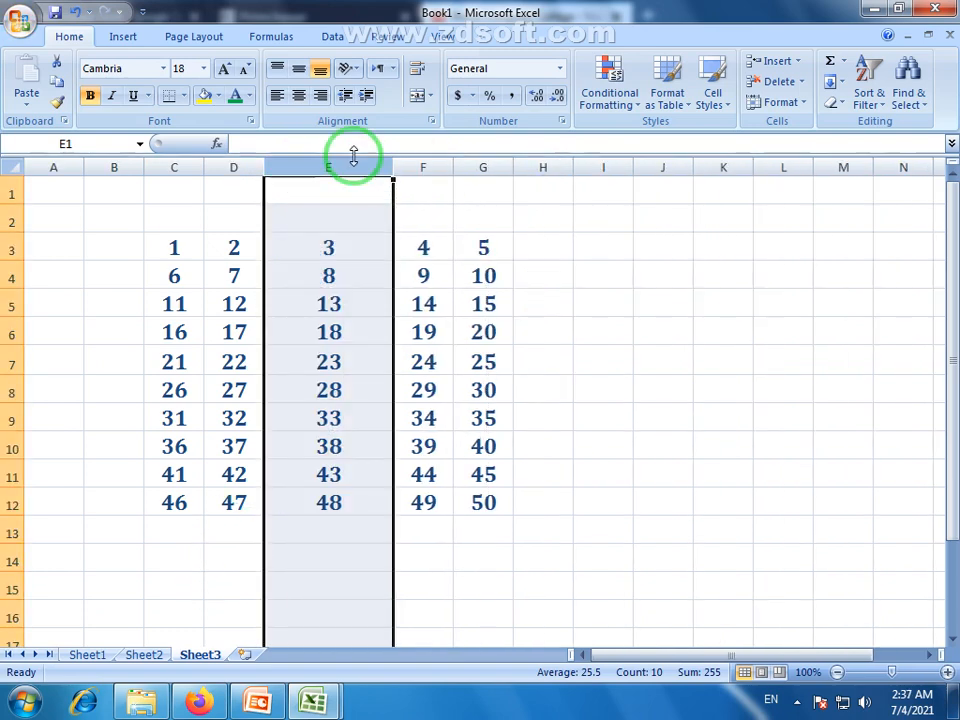
{"action": "left_click", "coordinate": [788, 103]}
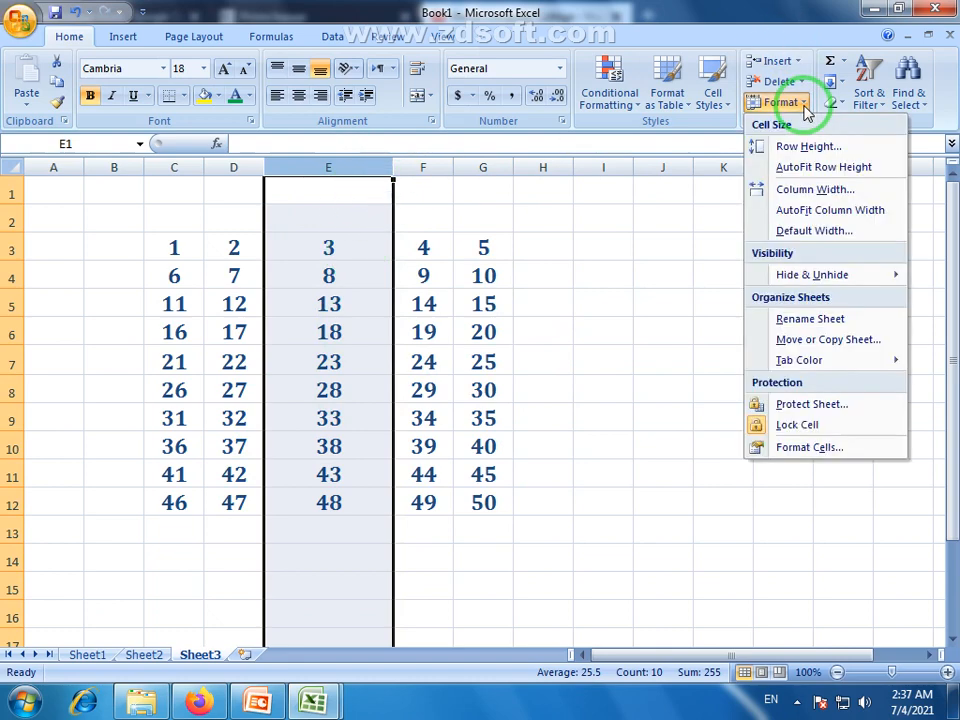
{"action": "left_click", "coordinate": [826, 212]}
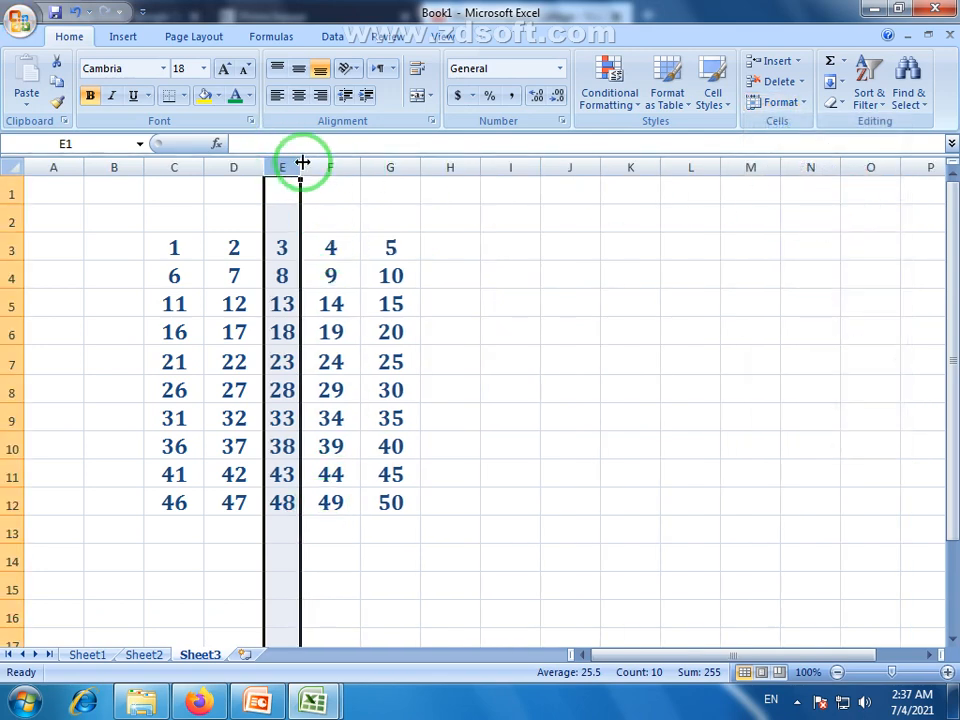
- Widen columns C, E, F and G by hand to different widths, making F the widest, and select cell E7
{"action": "left_click_drag", "start_coordinate": [303, 162], "coordinate": [331, 165]}
{"action": "left_click_drag", "start_coordinate": [390, 162], "coordinate": [490, 163]}
{"action": "left_click_drag", "start_coordinate": [551, 167], "coordinate": [627, 167]}
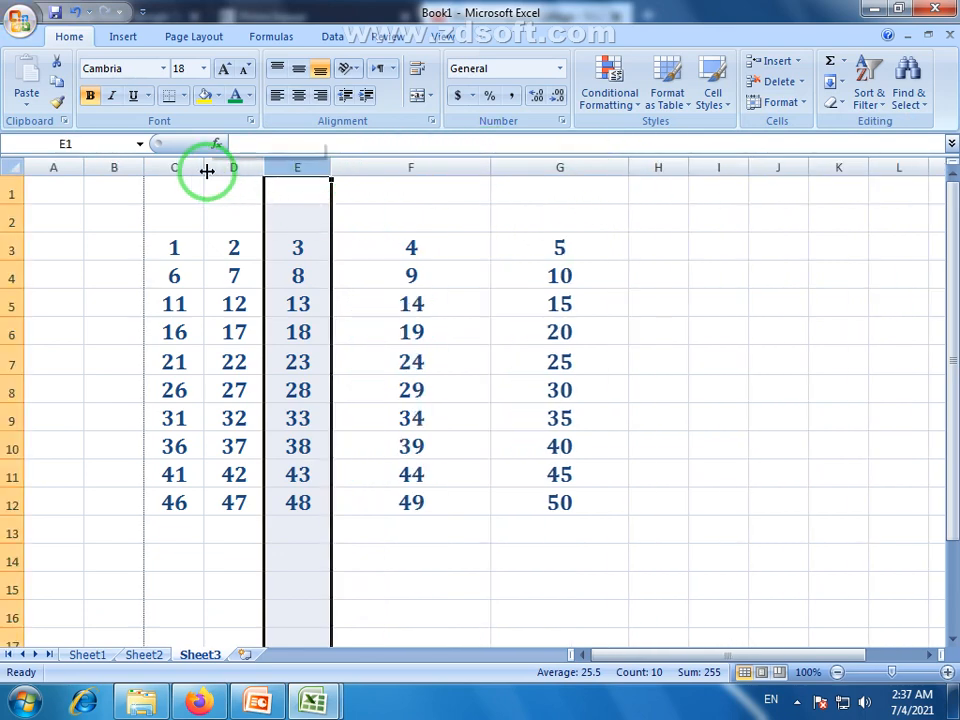
{"action": "left_click_drag", "start_coordinate": [206, 171], "coordinate": [252, 168]}
{"action": "left_click_drag", "start_coordinate": [381, 175], "coordinate": [408, 171]}
{"action": "left_click", "coordinate": [336, 366]}
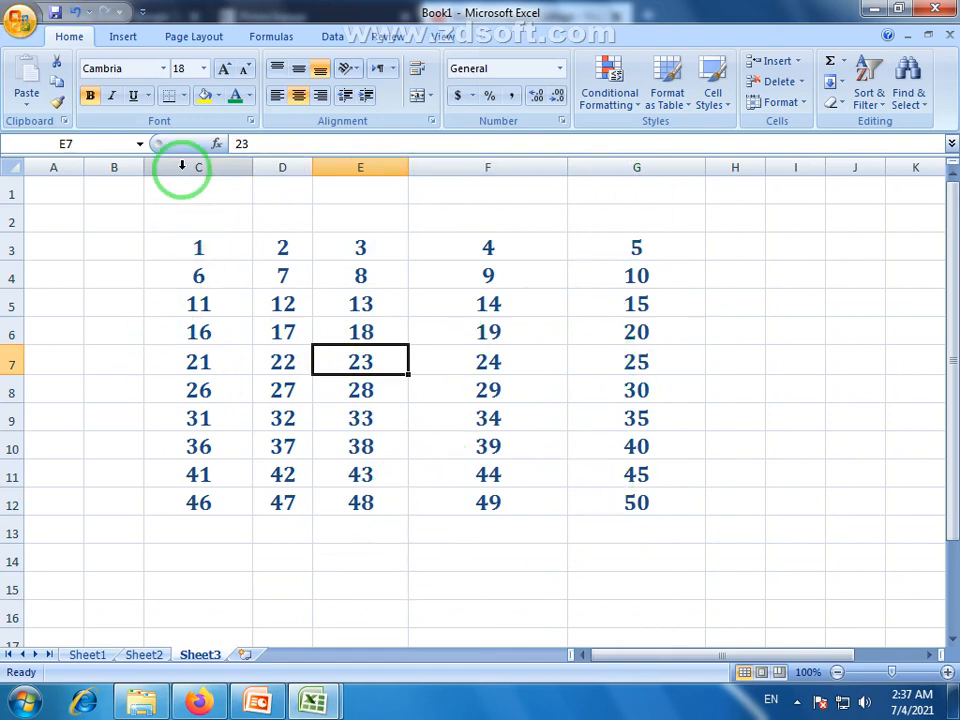
- Select columns C through G and AutoFit all five to their contents at once
{"action": "left_click_drag", "start_coordinate": [182, 166], "coordinate": [643, 172]}
{"action": "left_click", "coordinate": [375, 219]}
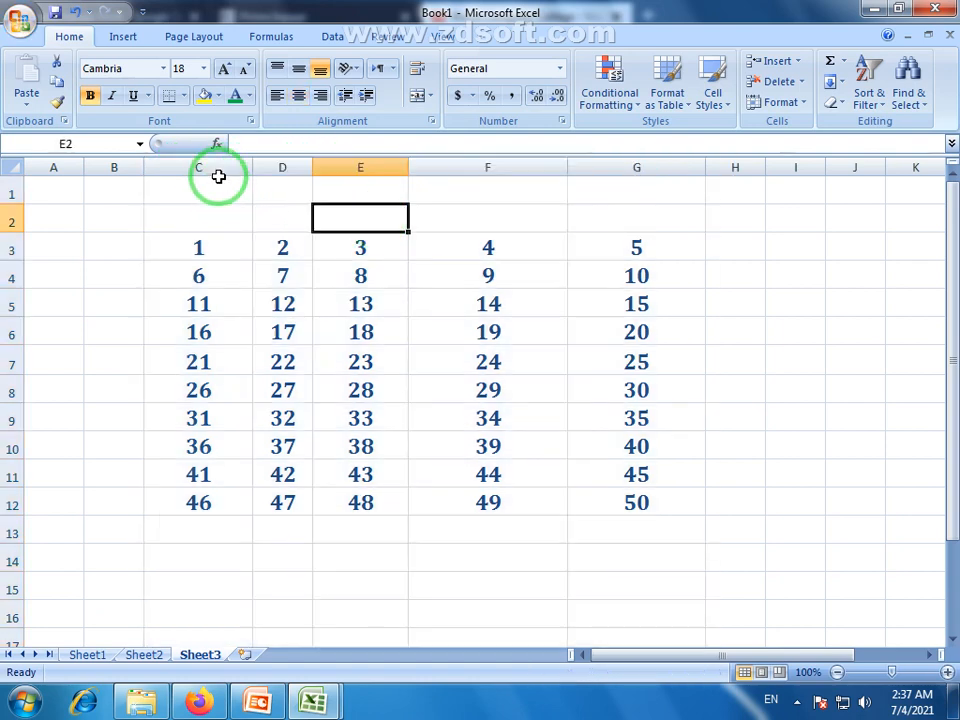
{"action": "left_click_drag", "start_coordinate": [216, 170], "coordinate": [680, 183]}
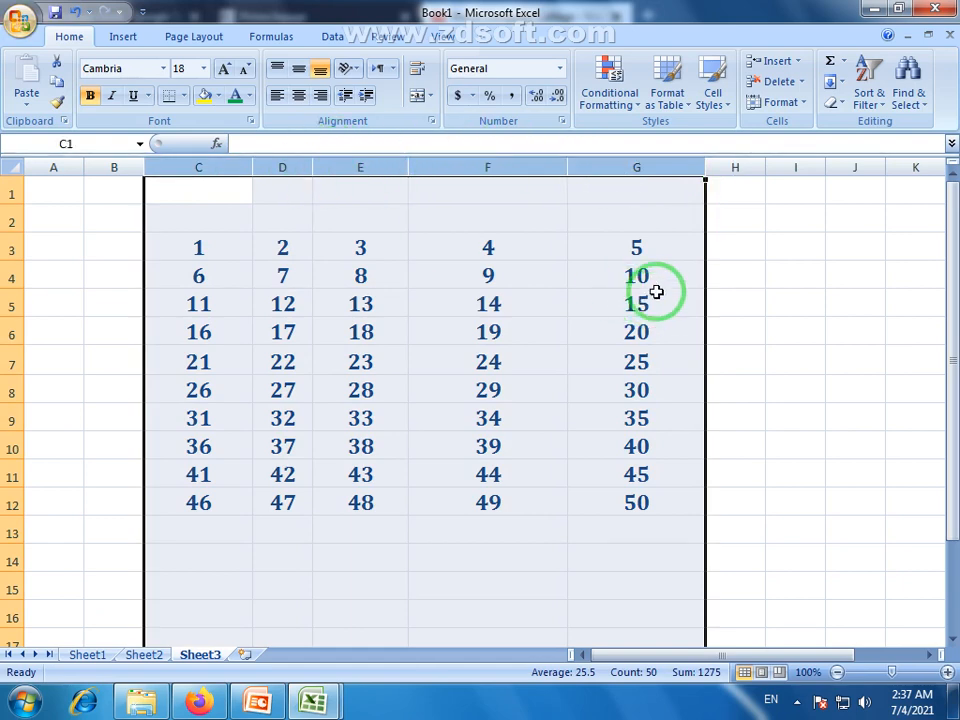
{"action": "double_click", "coordinate": [408, 167]}
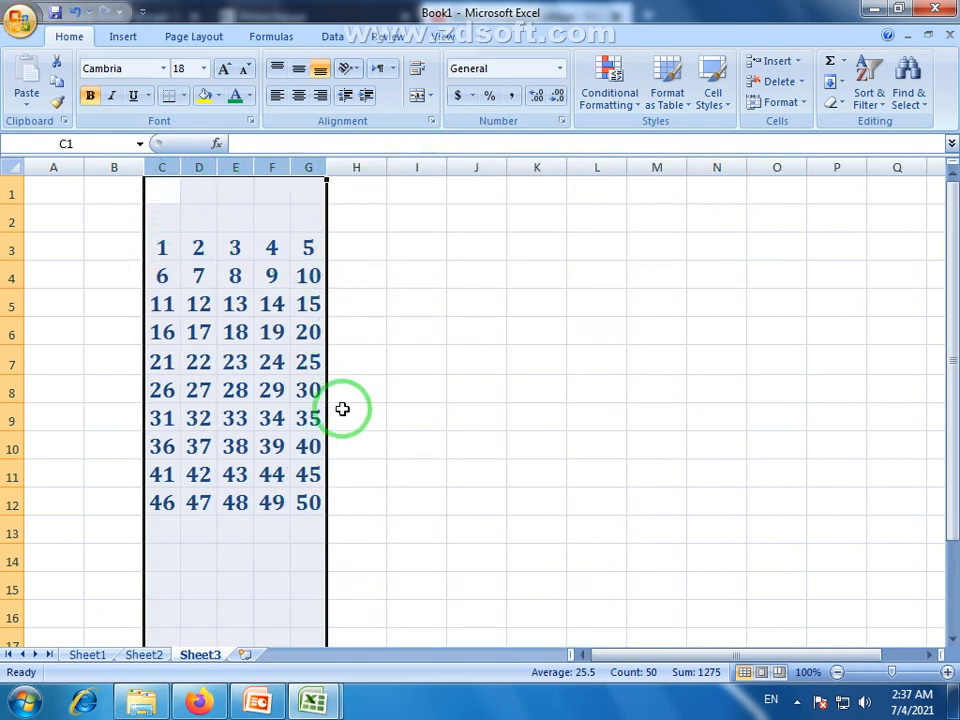
- Select the number grid C3:G12 and widen only column E by hand to almost five times its neighbours' width
{"action": "left_click", "coordinate": [189, 503]}
{"action": "left_click", "coordinate": [170, 250]}
{"action": "left_click_drag", "start_coordinate": [170, 250], "coordinate": [311, 510]}
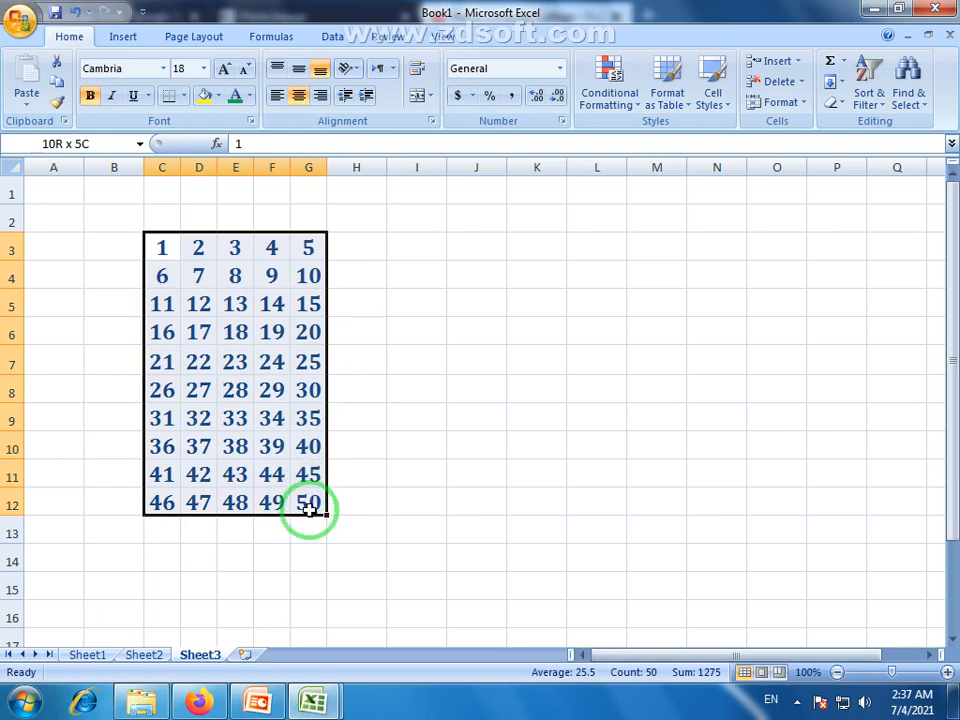
{"action": "double_click", "coordinate": [254, 168]}
{"action": "left_click_drag", "start_coordinate": [254, 165], "coordinate": [391, 165]}
{"action": "left_click", "coordinate": [432, 418]}
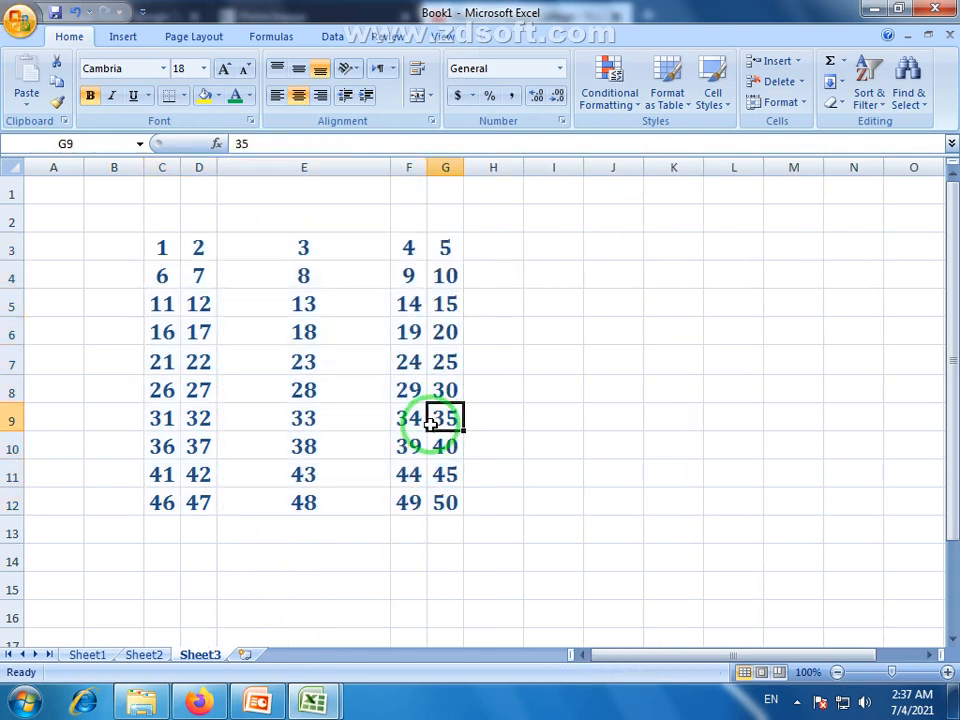
- AutoFit columns C through G together and select cell E7
{"action": "left_click_drag", "start_coordinate": [165, 167], "coordinate": [444, 170]}
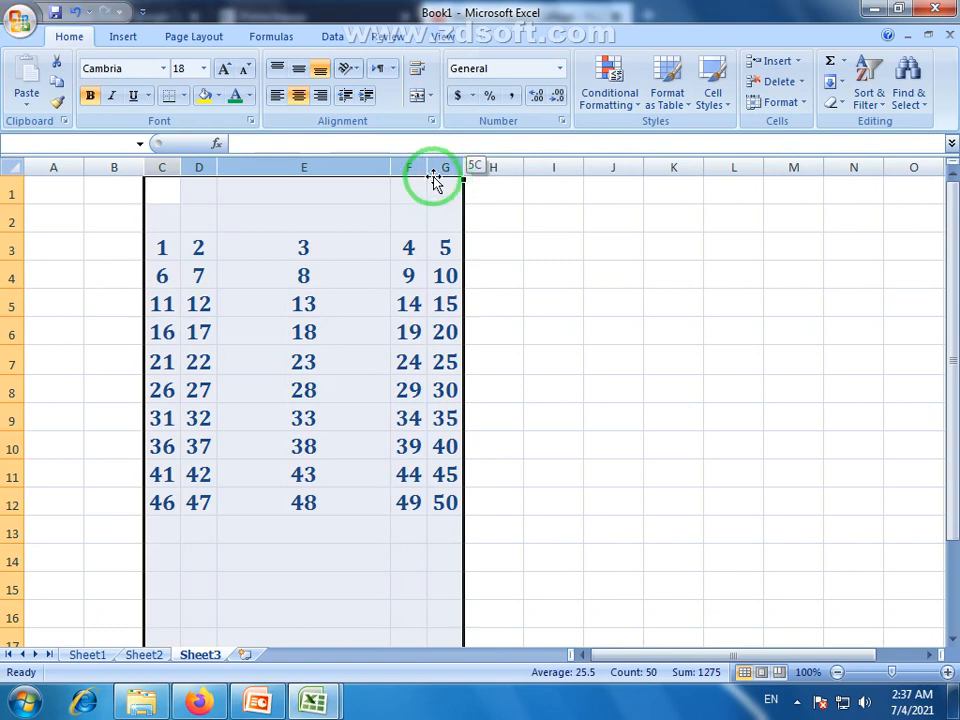
{"action": "double_click", "coordinate": [427, 167]}
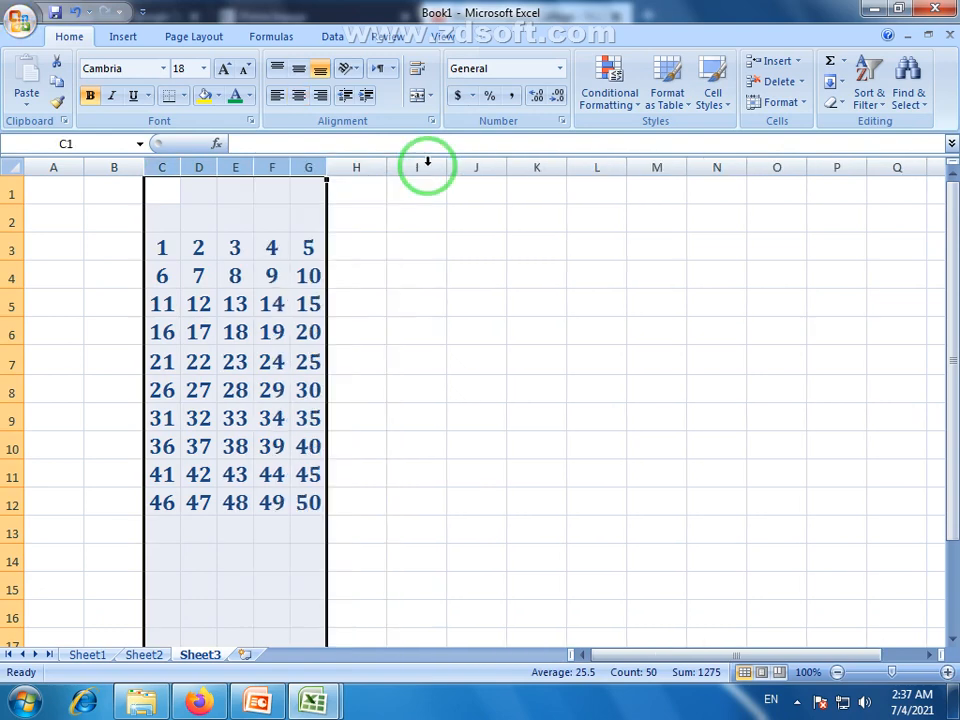
{"action": "left_click", "coordinate": [252, 367]}
- Widen column G by hand to about eleven times its width, and AutoFit it back to its contents
{"action": "left_click_drag", "start_coordinate": [326, 168], "coordinate": [688, 184]}
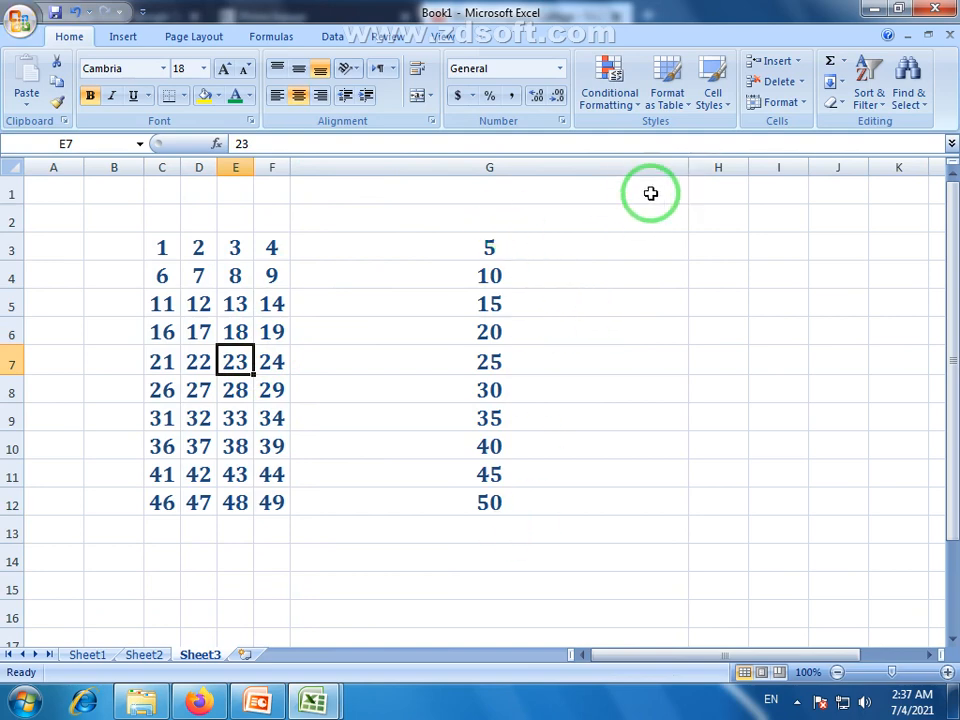
{"action": "left_click", "coordinate": [583, 168]}
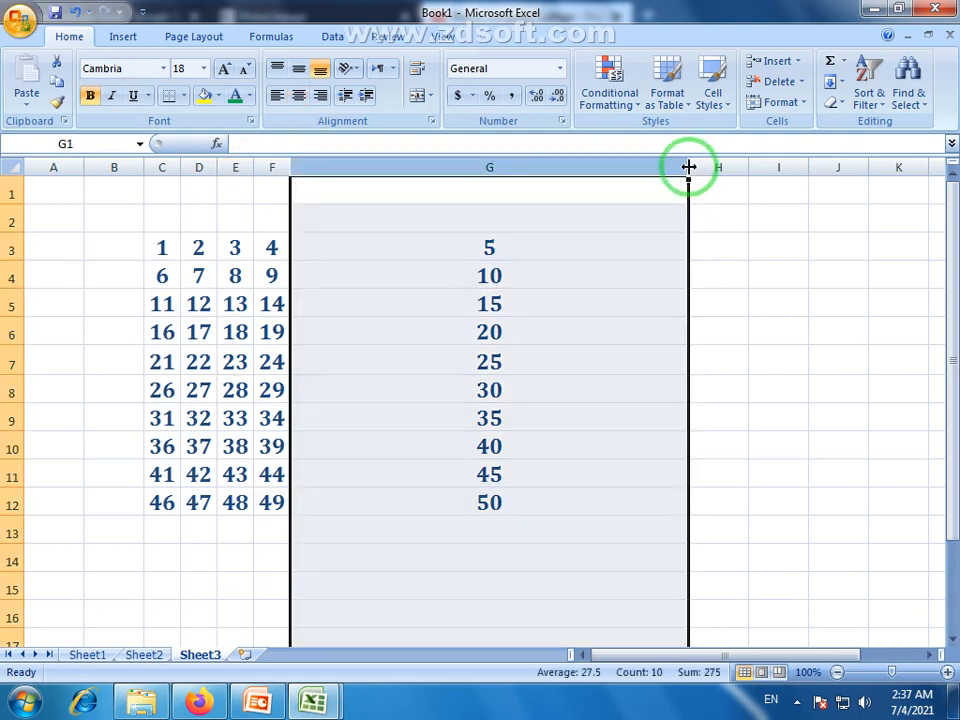
{"action": "double_click", "coordinate": [689, 167]}
{"action": "left_click", "coordinate": [537, 302]}
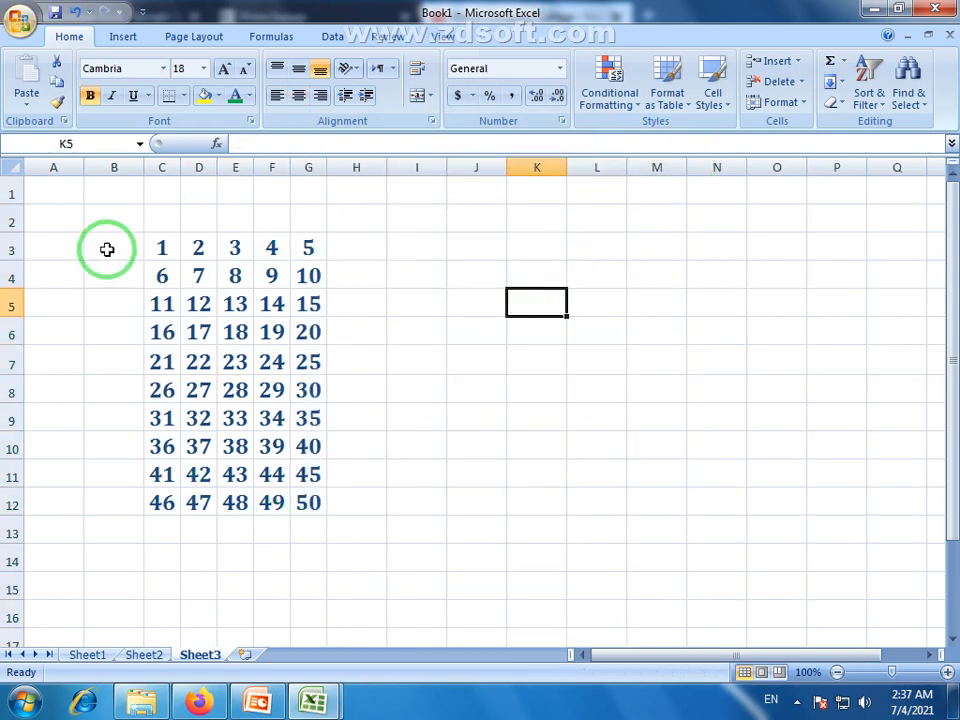
- Widen each of the columns C through G by hand to about twice its fitted width
{"action": "left_click_drag", "start_coordinate": [161, 246], "coordinate": [308, 503]}
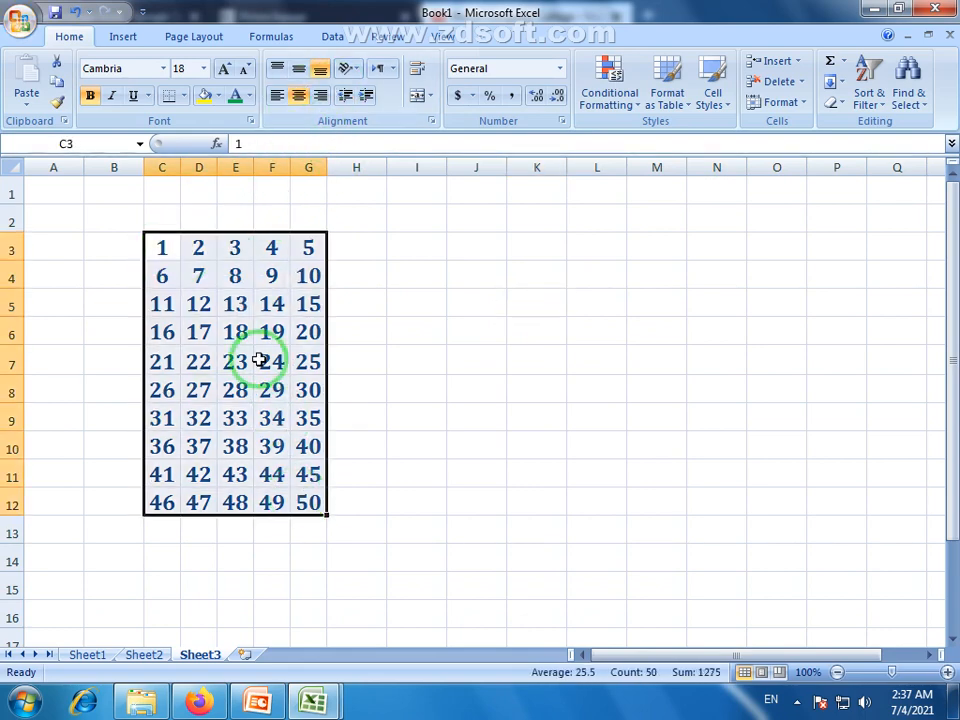
{"action": "left_click_drag", "start_coordinate": [327, 173], "coordinate": [364, 174]}
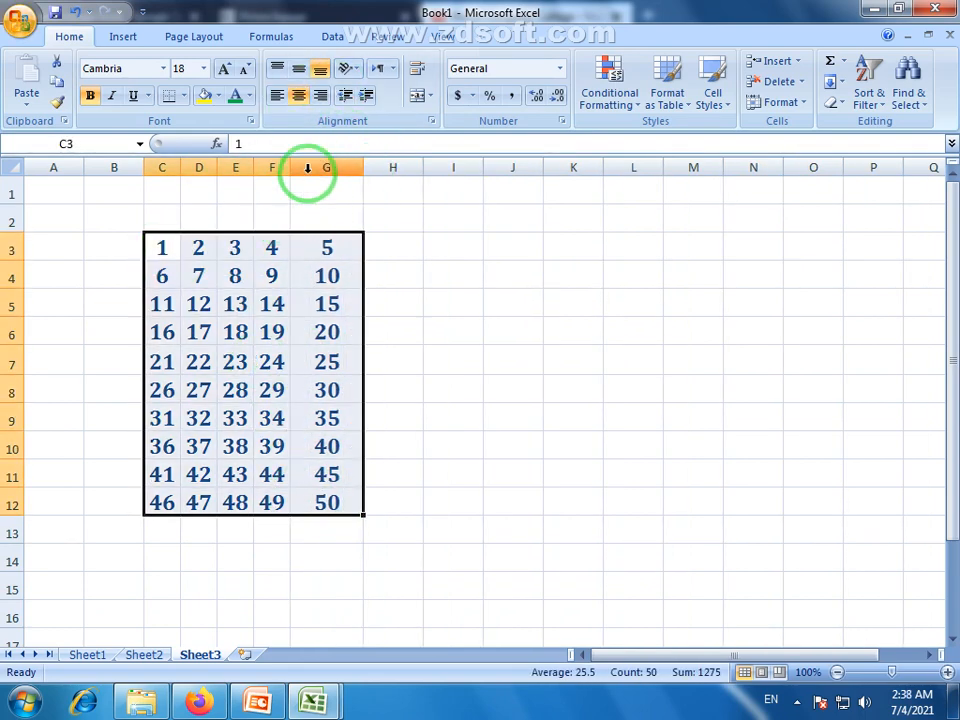
{"action": "left_click", "coordinate": [283, 173]}
{"action": "left_click_drag", "start_coordinate": [285, 173], "coordinate": [326, 172]}
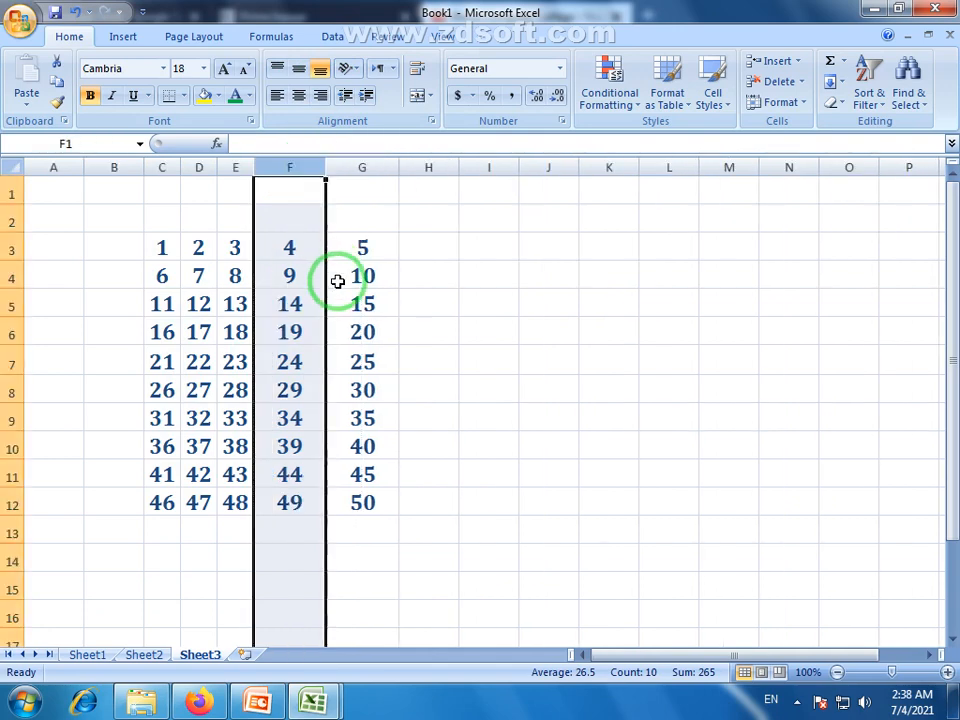
{"action": "left_click", "coordinate": [336, 281]}
{"action": "left_click_drag", "start_coordinate": [252, 168], "coordinate": [298, 169]}
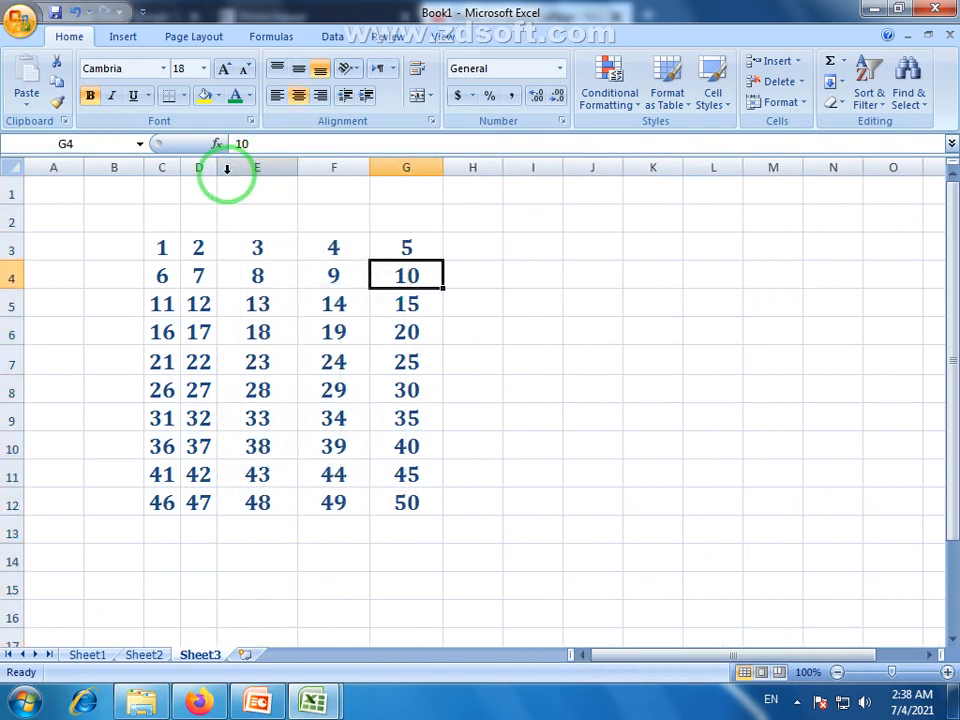
{"action": "mouse_move", "coordinate": [217, 171]}
{"action": "left_mouse_down"}
{"action": "mouse_move", "coordinate": [242, 171]}
{"action": "mouse_move", "coordinate": [213, 171]}
{"action": "left_mouse_up"}
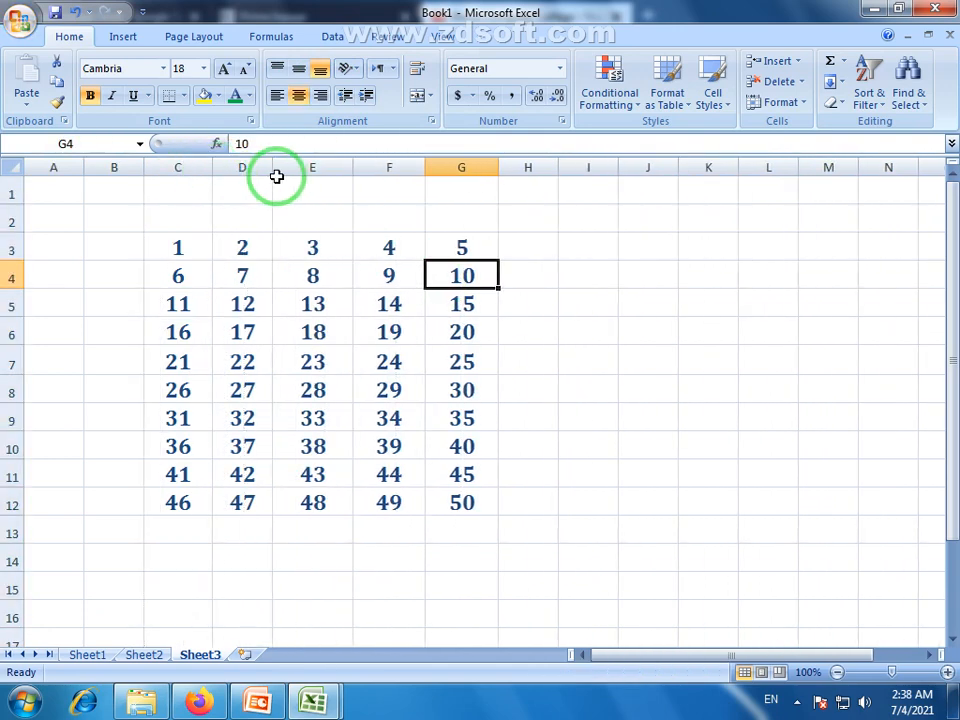
{"action": "left_click_drag", "start_coordinate": [274, 170], "coordinate": [290, 171]}
{"action": "left_click", "coordinate": [480, 388]}
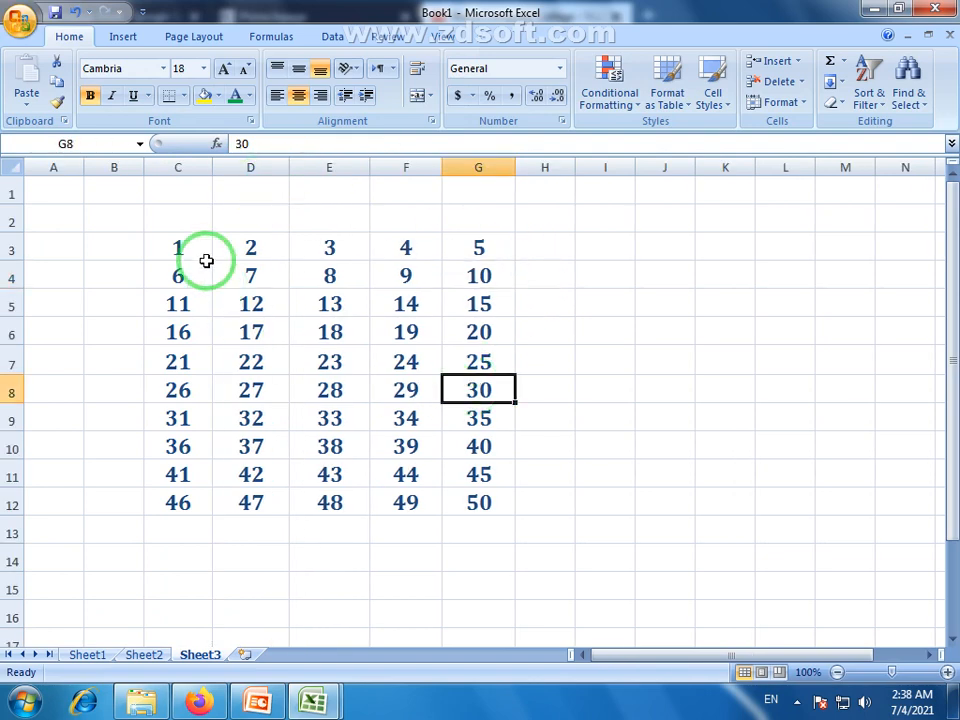
{"action": "left_click_drag", "start_coordinate": [205, 259], "coordinate": [270, 305]}
{"action": "left_click_drag", "start_coordinate": [355, 342], "coordinate": [481, 514]}
{"action": "left_click_drag", "start_coordinate": [508, 558], "coordinate": [511, 536]}
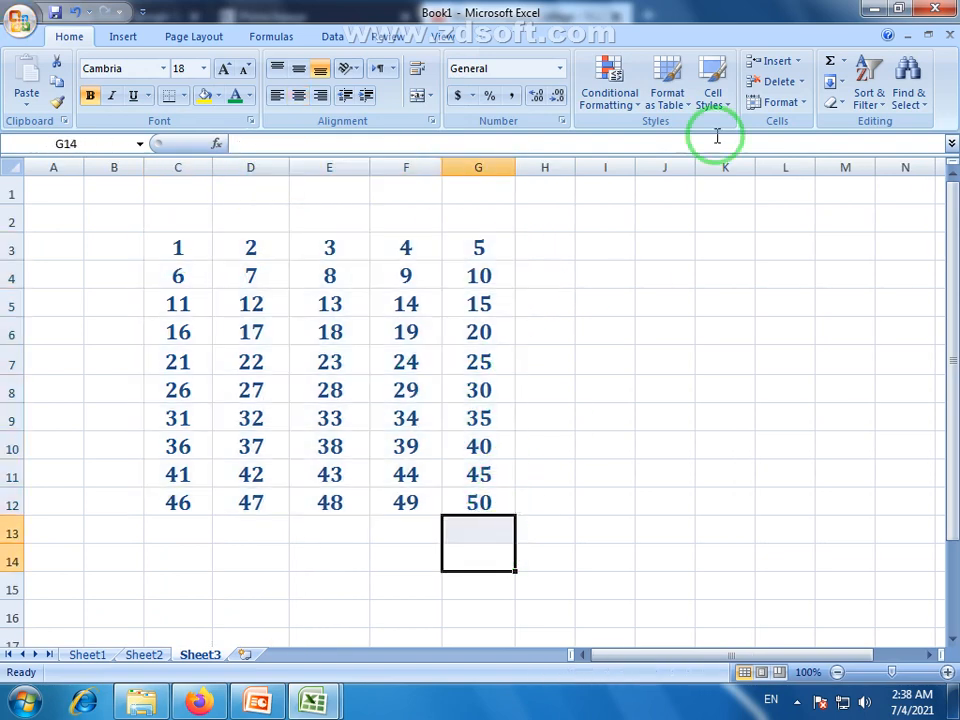
- Look through the Hide & Unhide options for rows, columns and sheets
{"action": "left_click", "coordinate": [806, 104]}
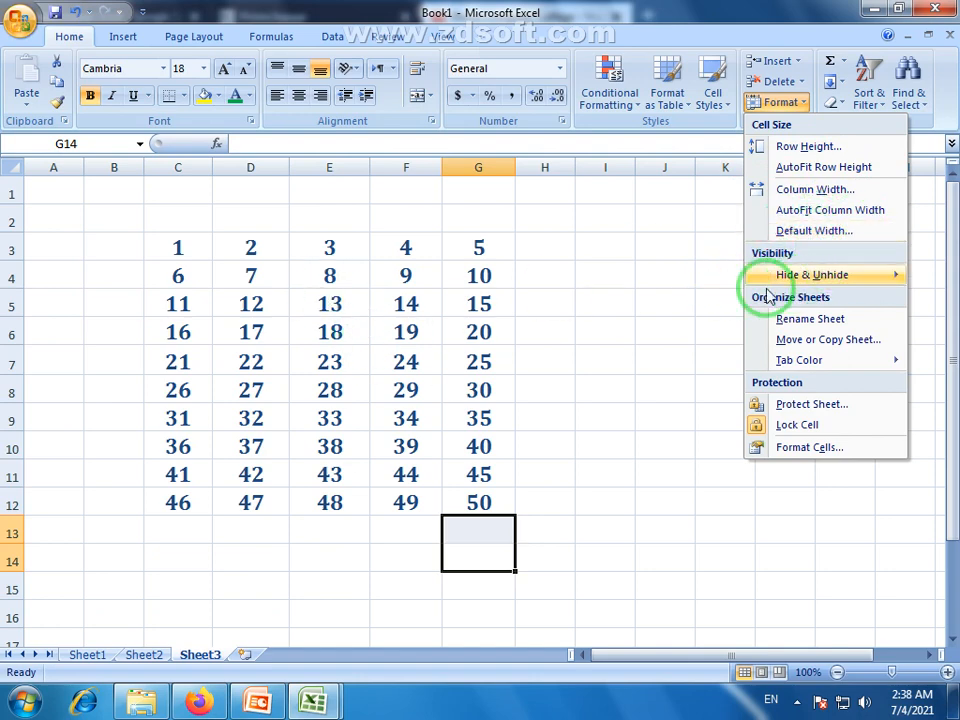
{"action": "mouse_move", "coordinate": [776, 284]}
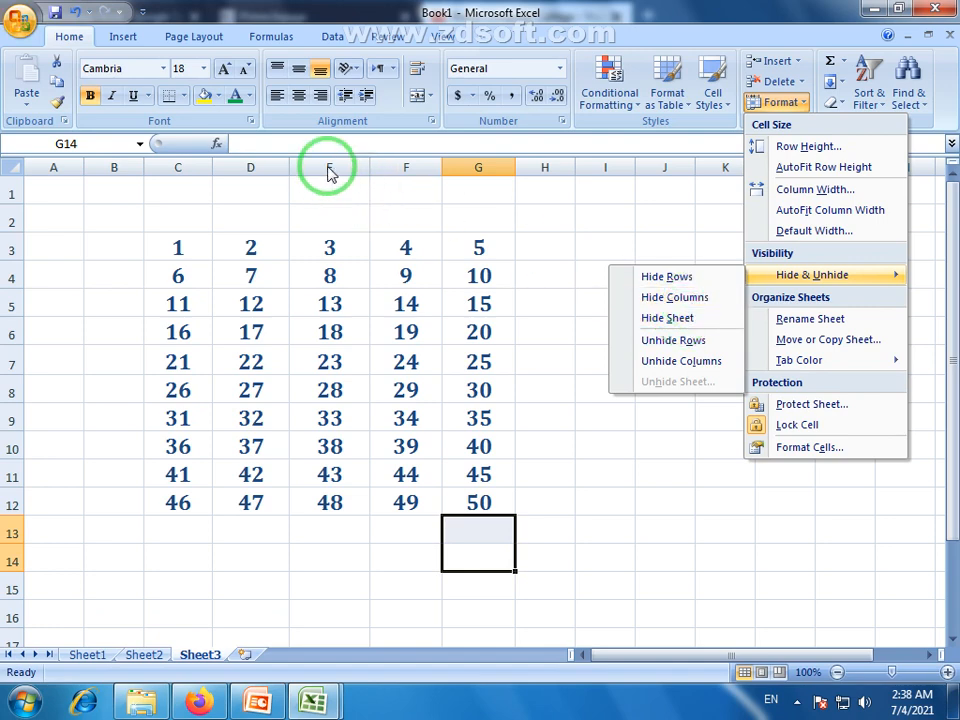
{"action": "left_click", "coordinate": [328, 244]}
{"action": "left_click_drag", "start_coordinate": [330, 193], "coordinate": [336, 606]}
{"action": "left_click_drag", "start_coordinate": [318, 247], "coordinate": [341, 503]}
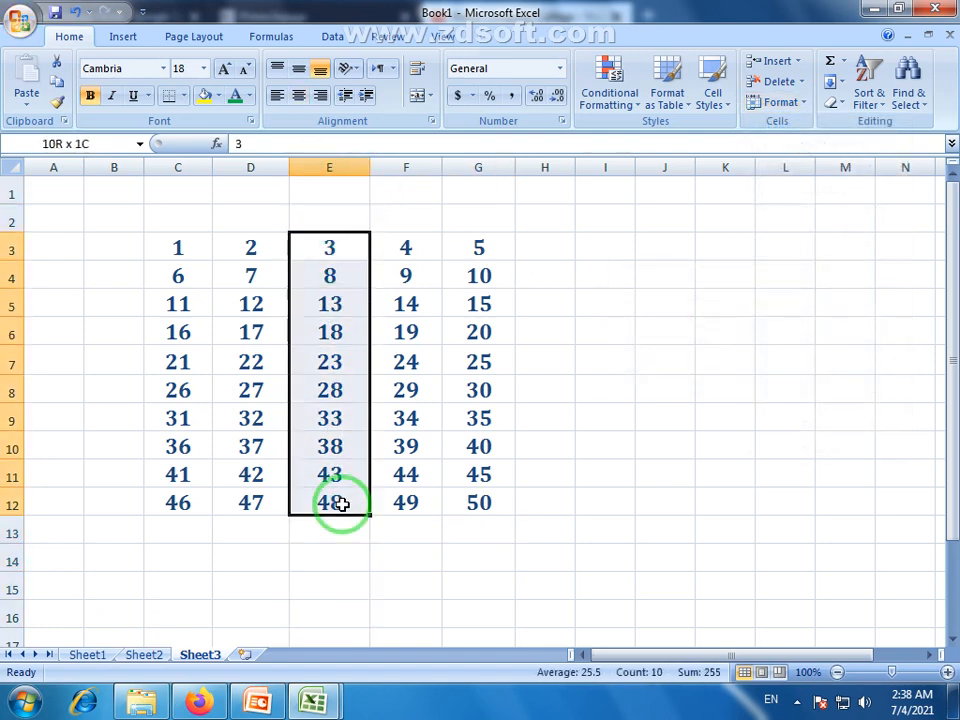
{"action": "left_click", "coordinate": [327, 272]}
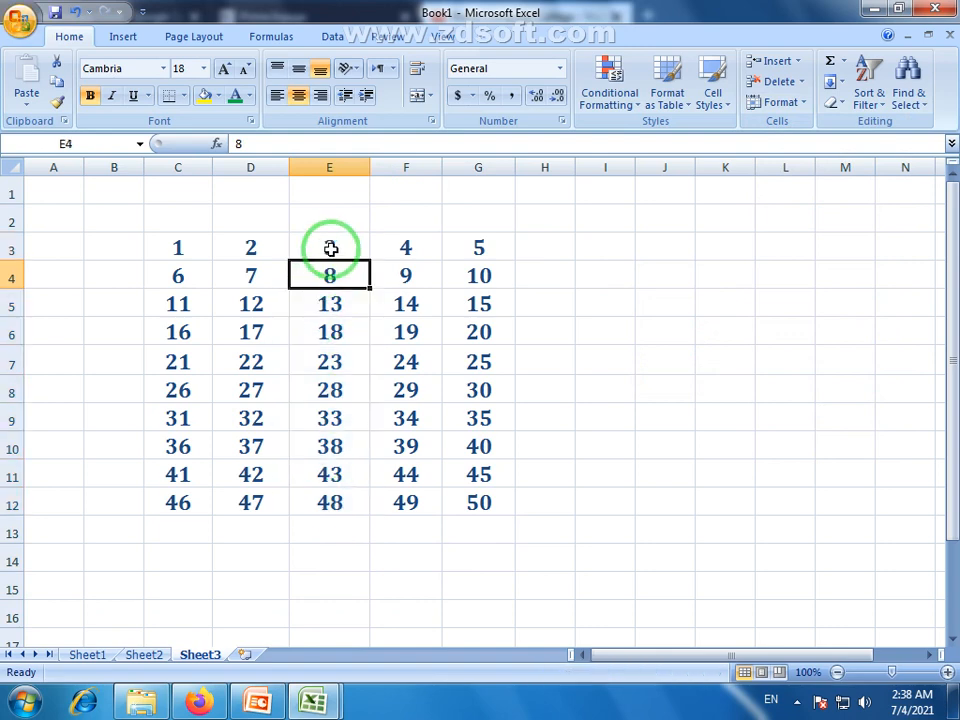
{"action": "left_click_drag", "start_coordinate": [330, 248], "coordinate": [337, 505]}
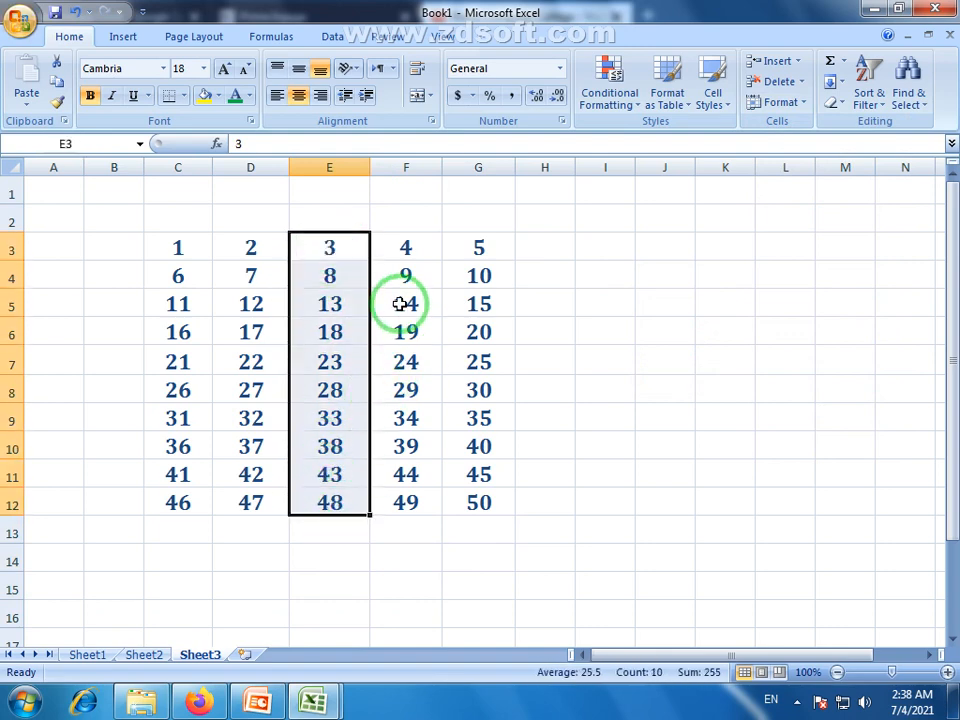
{"action": "left_click", "coordinate": [291, 378]}
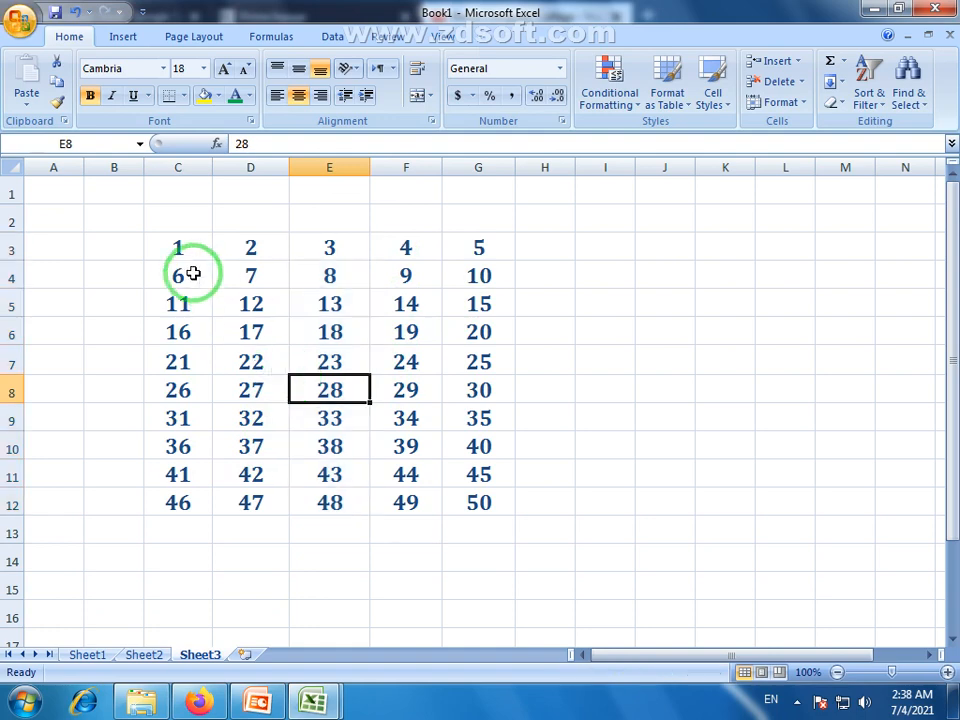
{"action": "left_click_drag", "start_coordinate": [180, 250], "coordinate": [460, 495]}
{"action": "left_click", "coordinate": [354, 366]}
{"action": "left_click", "coordinate": [329, 250]}
{"action": "left_click_drag", "start_coordinate": [330, 275], "coordinate": [330, 503]}
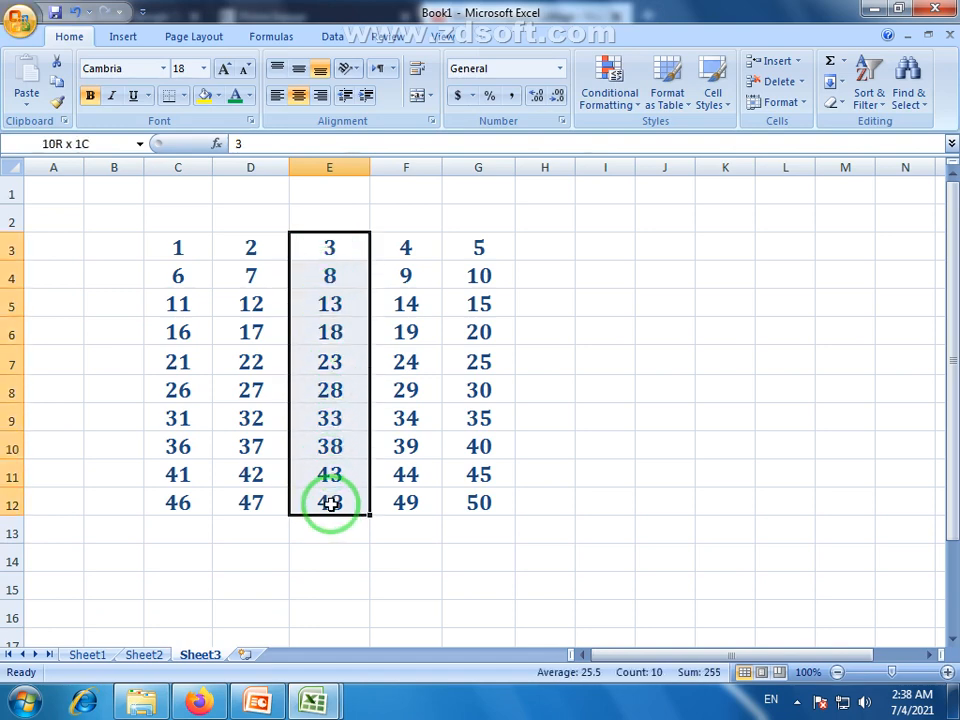
{"action": "left_click_drag", "start_coordinate": [331, 504], "coordinate": [331, 504]}
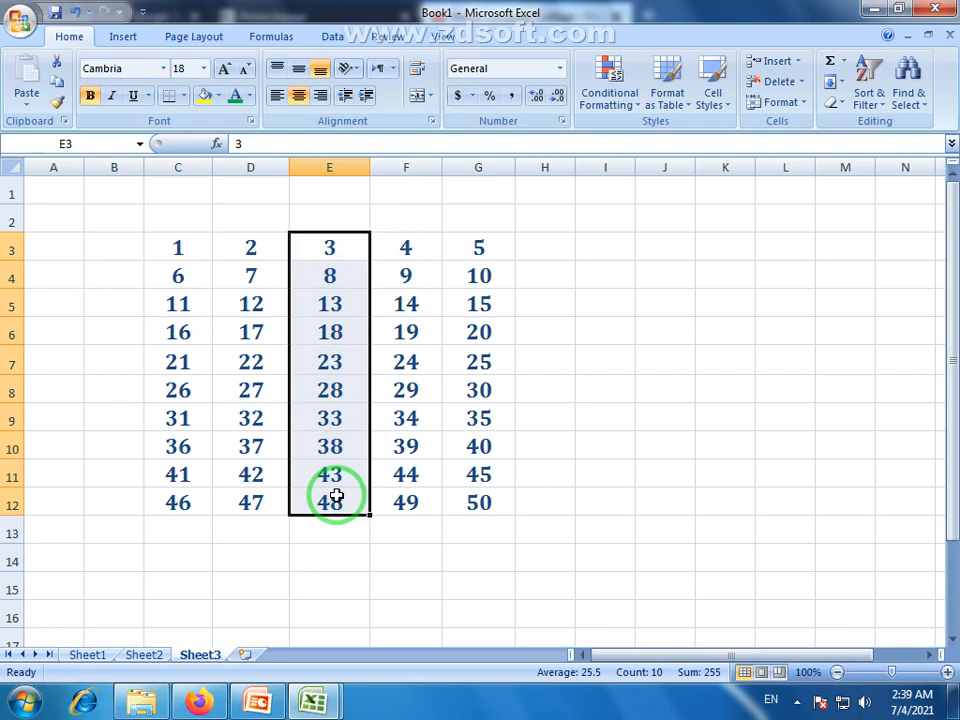
{"action": "left_click", "coordinate": [336, 296]}
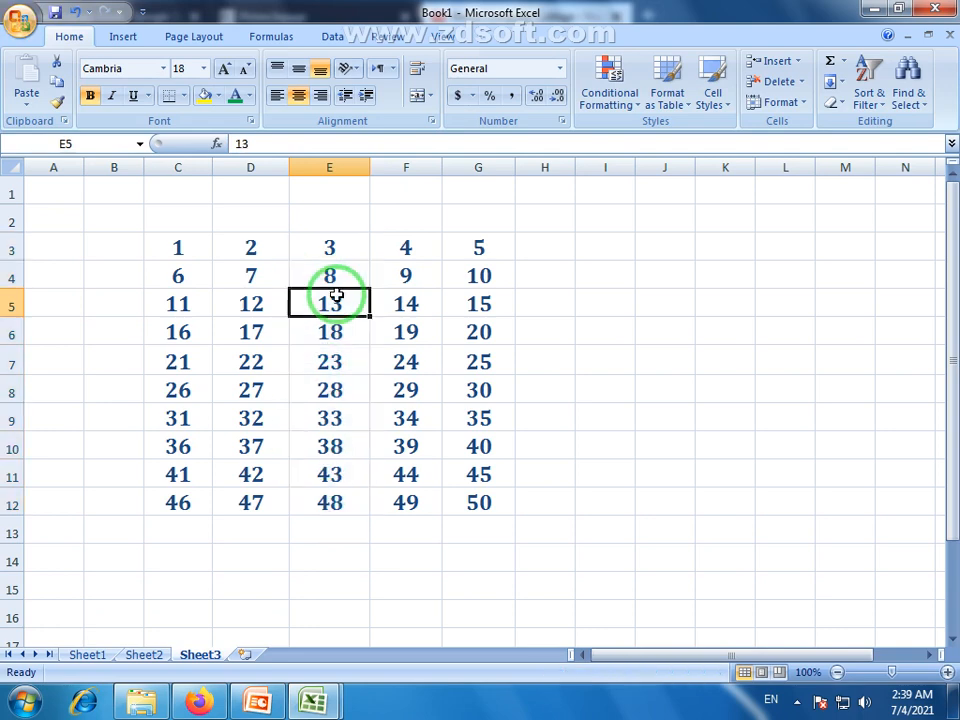
{"action": "left_click_drag", "start_coordinate": [330, 246], "coordinate": [344, 531]}
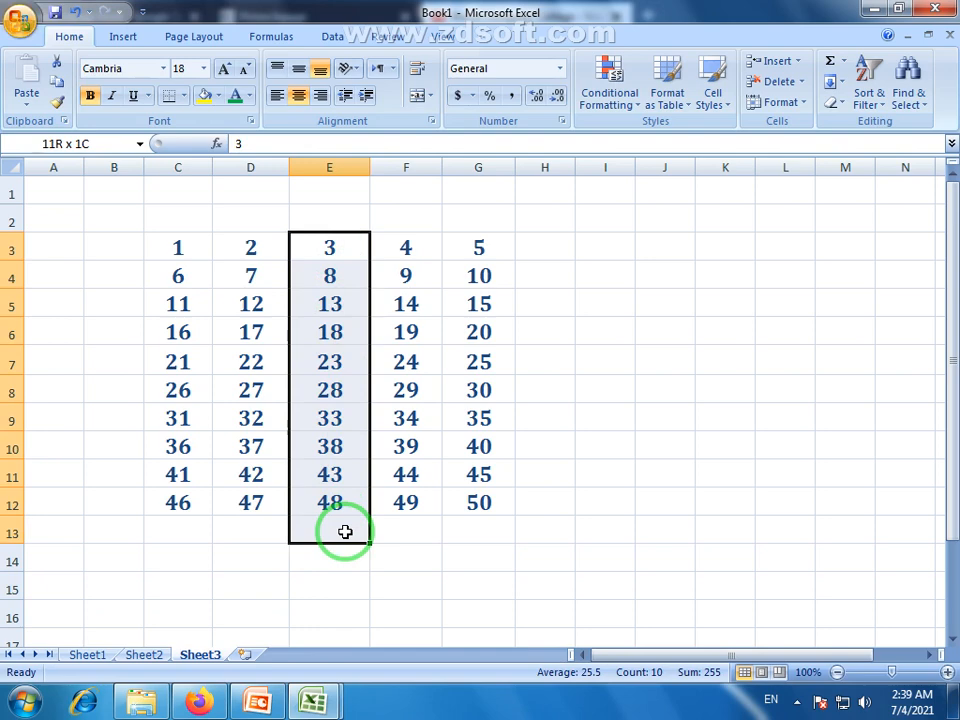
{"action": "left_click", "coordinate": [344, 531]}
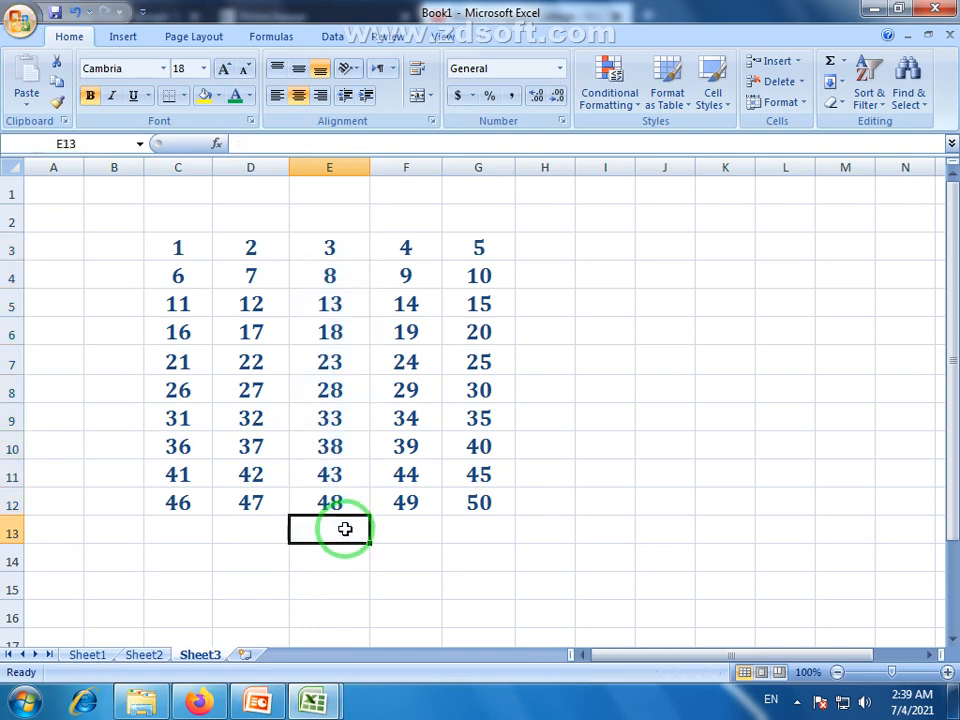
{"action": "left_click", "coordinate": [332, 242]}
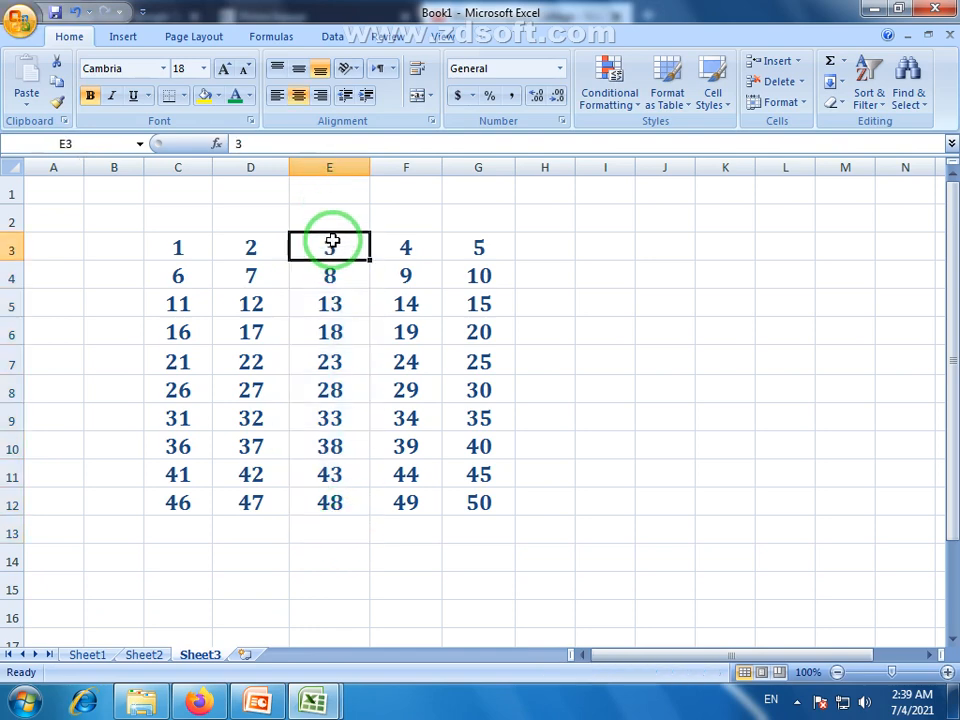
{"action": "left_click", "coordinate": [320, 169]}
{"action": "left_click_drag", "start_coordinate": [333, 248], "coordinate": [336, 546]}
{"action": "left_click", "coordinate": [336, 552]}
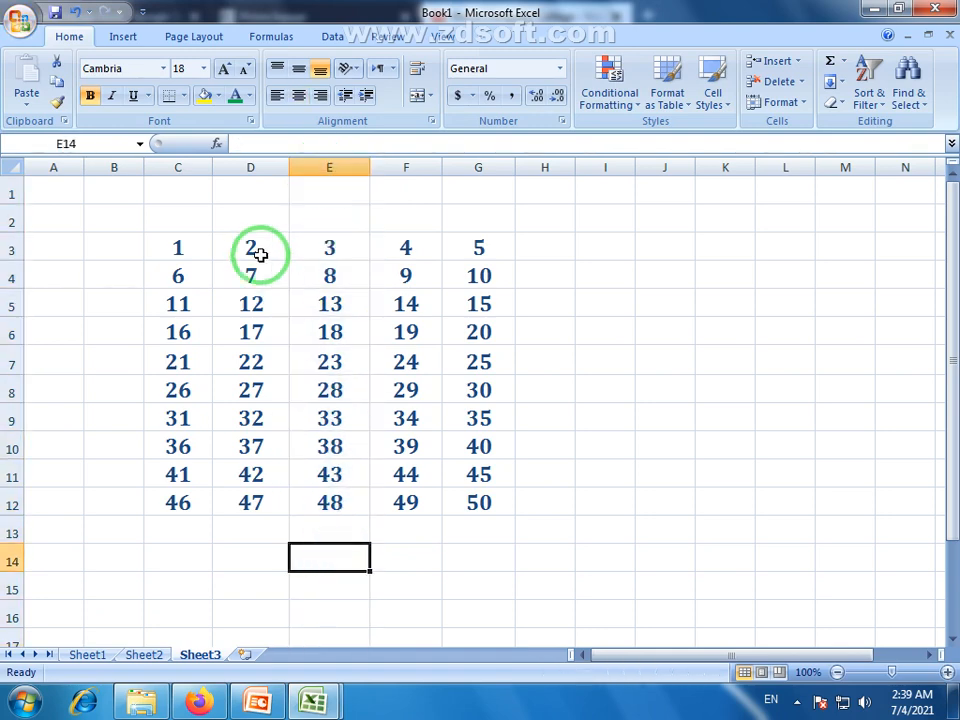
{"action": "left_click_drag", "start_coordinate": [344, 241], "coordinate": [343, 503]}
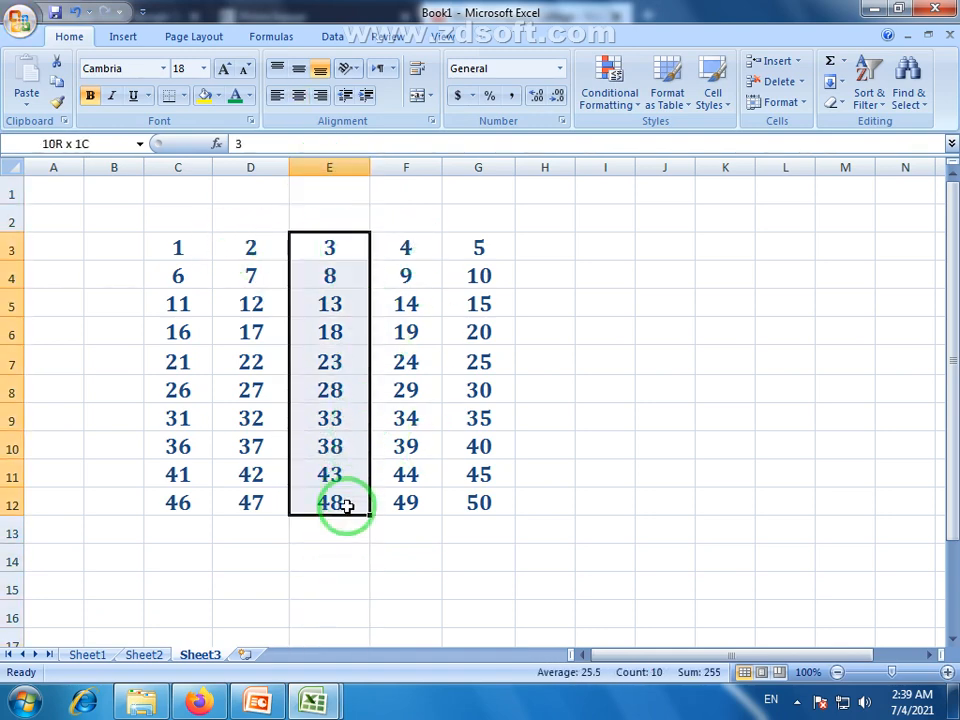
{"action": "left_click", "coordinate": [375, 394]}
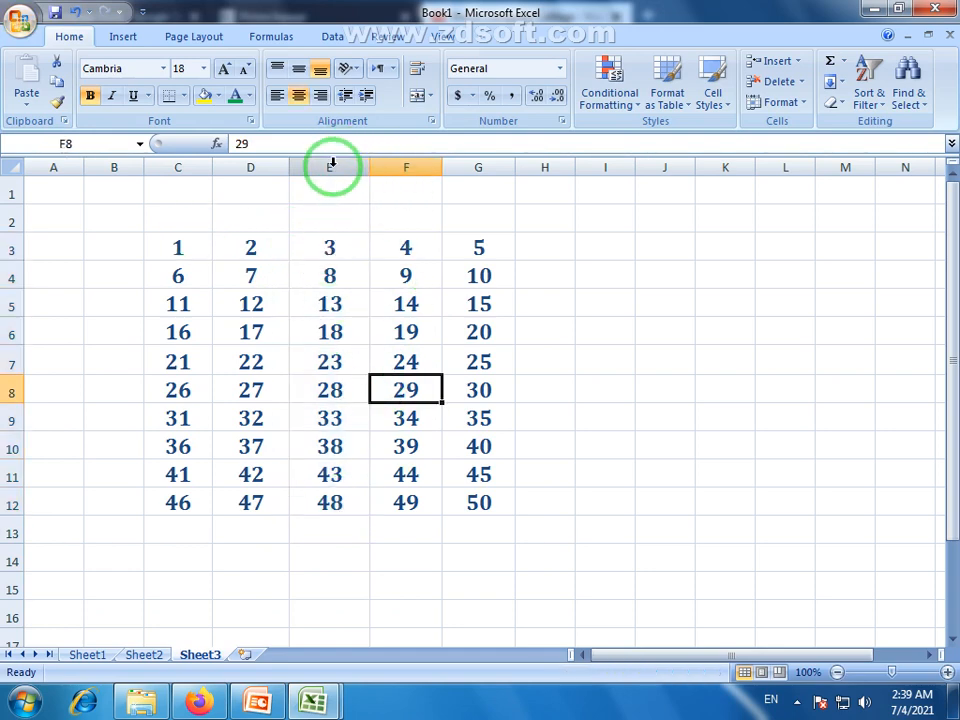
{"action": "left_click", "coordinate": [426, 358]}
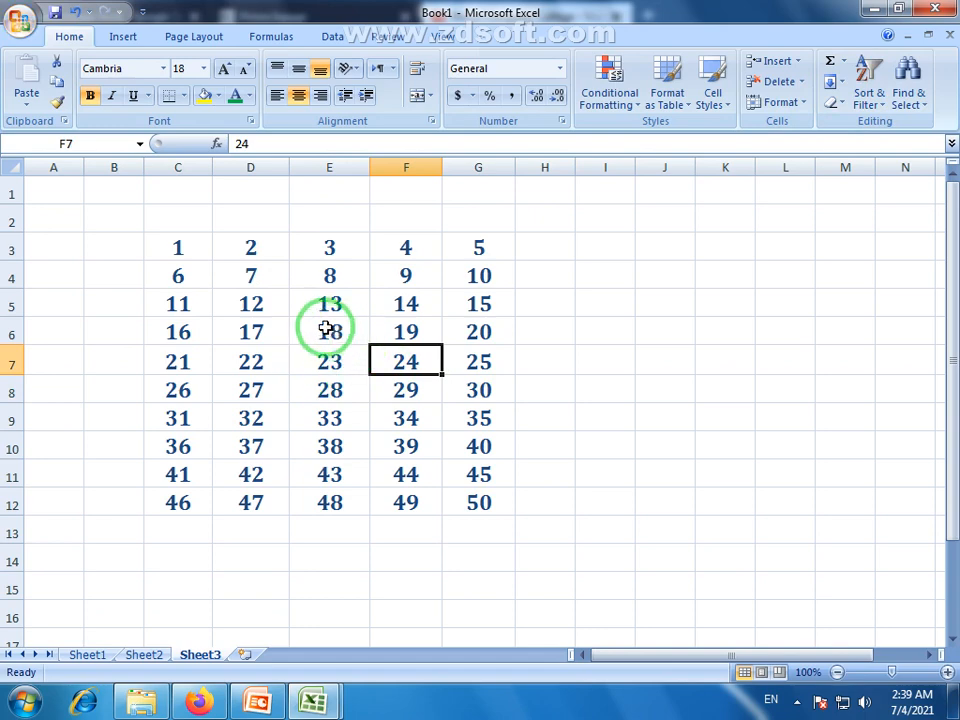
{"action": "left_click_drag", "start_coordinate": [333, 247], "coordinate": [341, 514]}
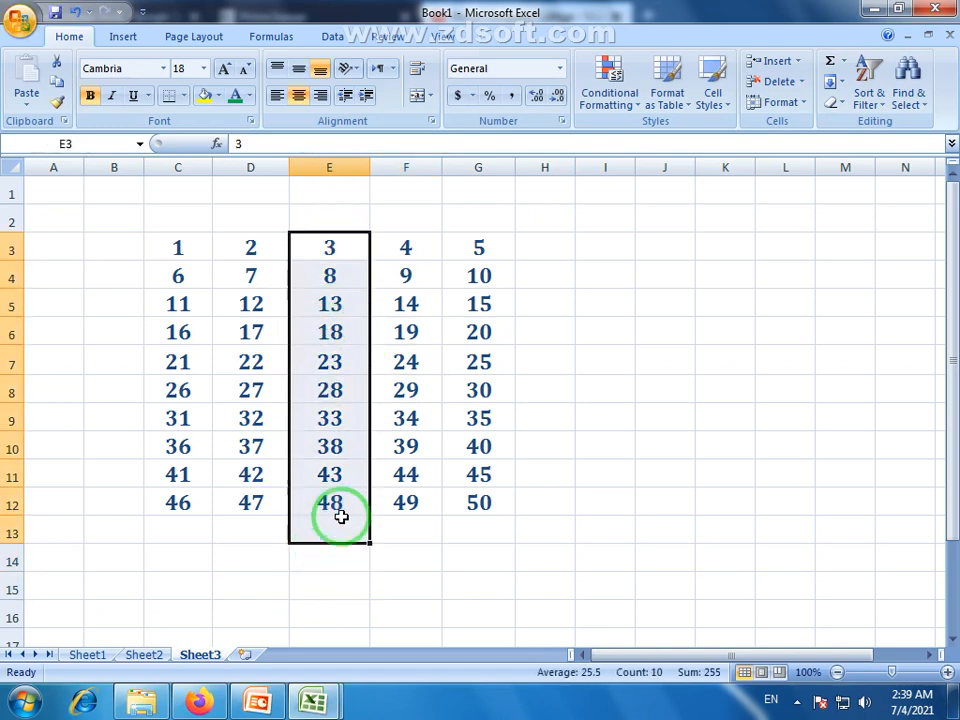
{"action": "left_click", "coordinate": [341, 514]}
- Hide column E using cell E3 as the selection, and undo the hiding
{"action": "left_click", "coordinate": [330, 249]}
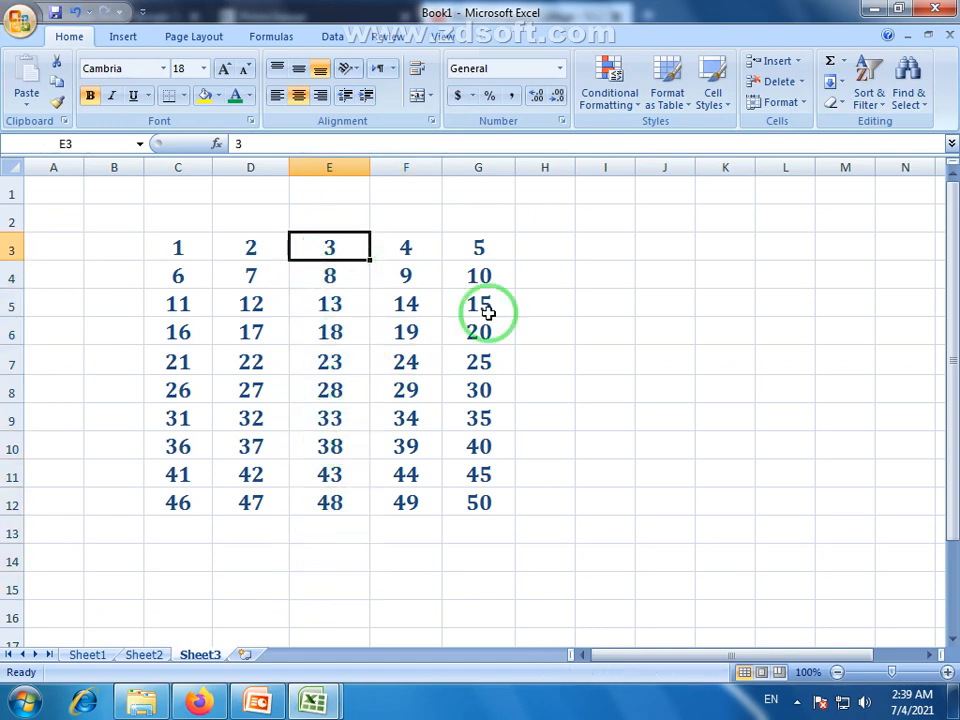
{"action": "left_click", "coordinate": [808, 104]}
{"action": "mouse_move", "coordinate": [787, 278]}
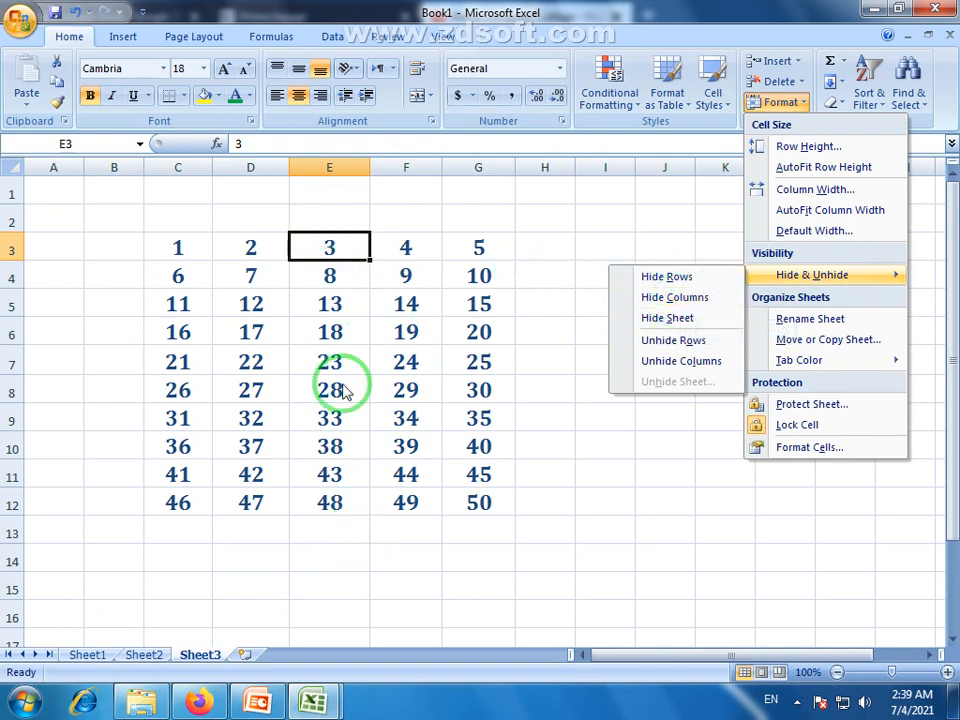
{"action": "left_click", "coordinate": [690, 298]}
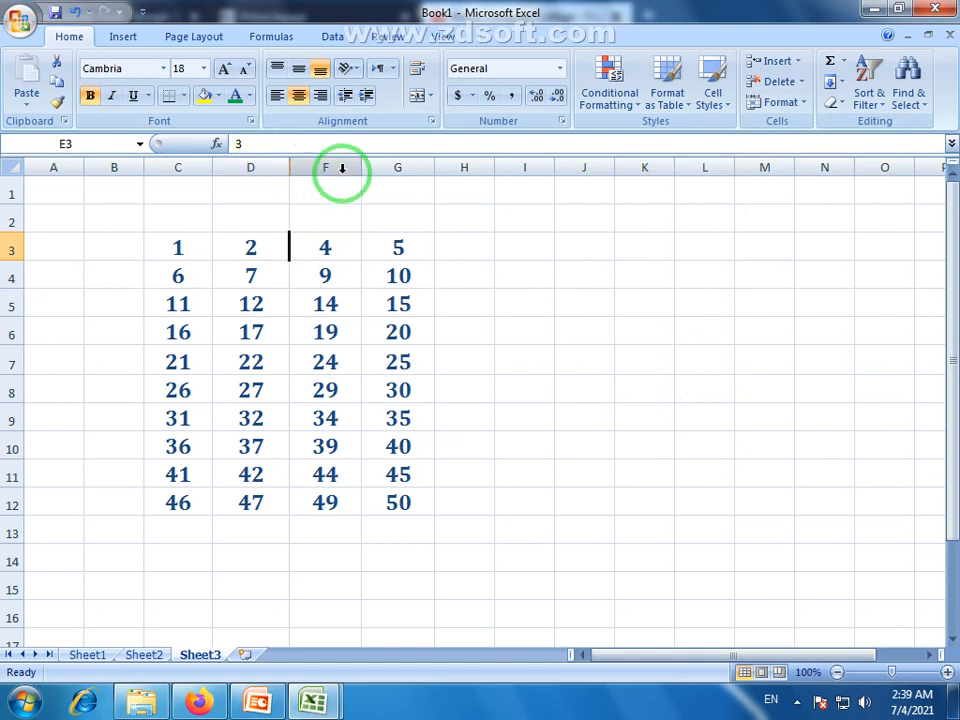
{"action": "key", "text": "ctrl+shift+0"}
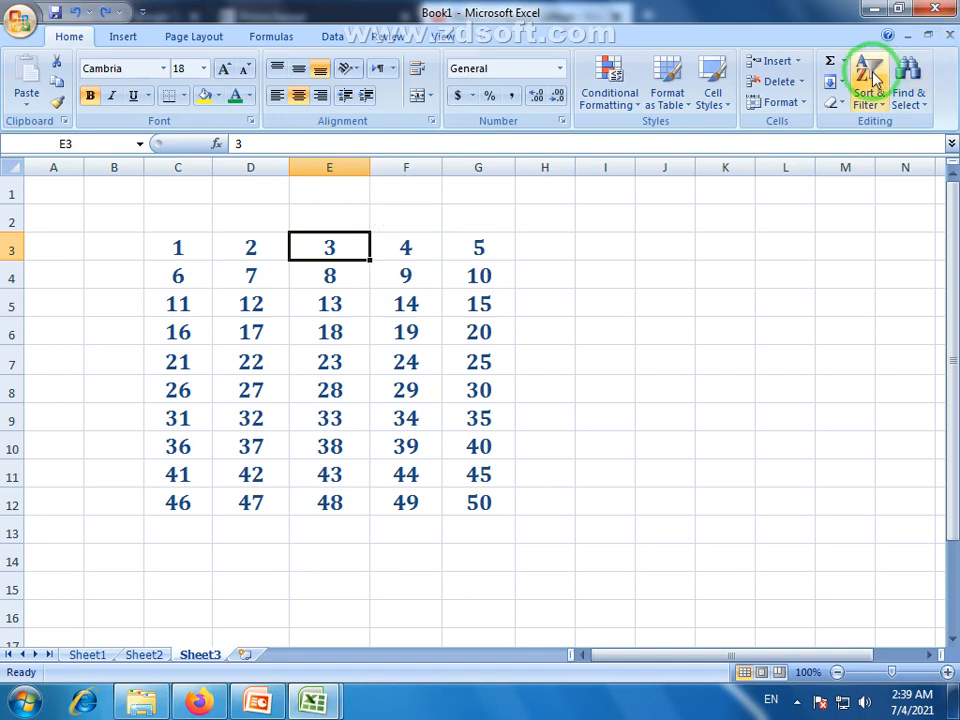
- Hide column E of the number grid again and select cell F10
{"action": "left_click", "coordinate": [800, 103]}
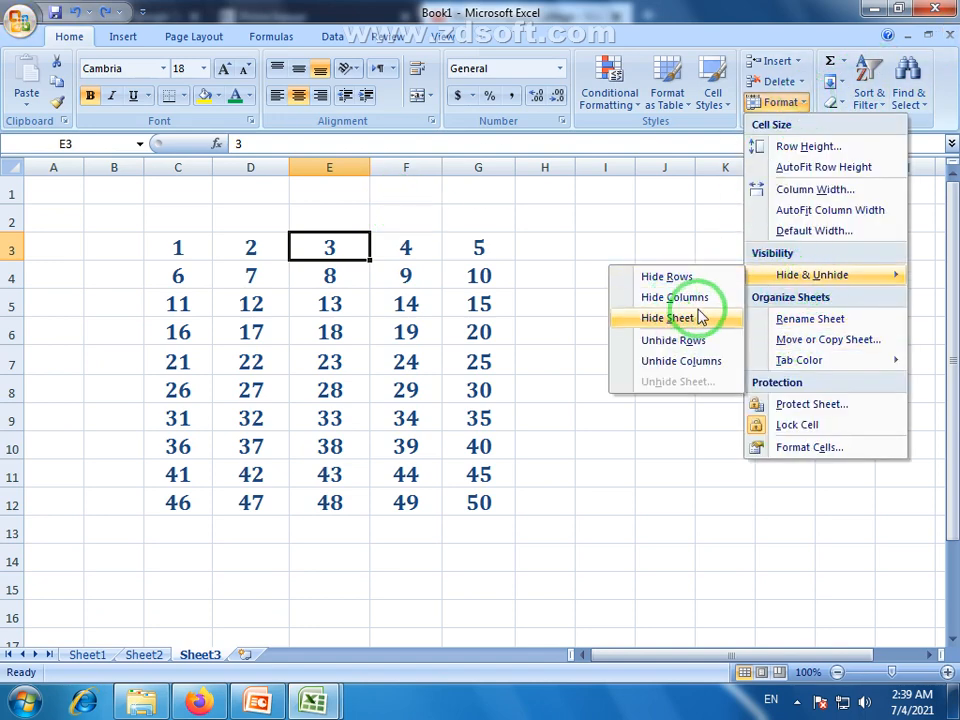
{"action": "left_click", "coordinate": [690, 298]}
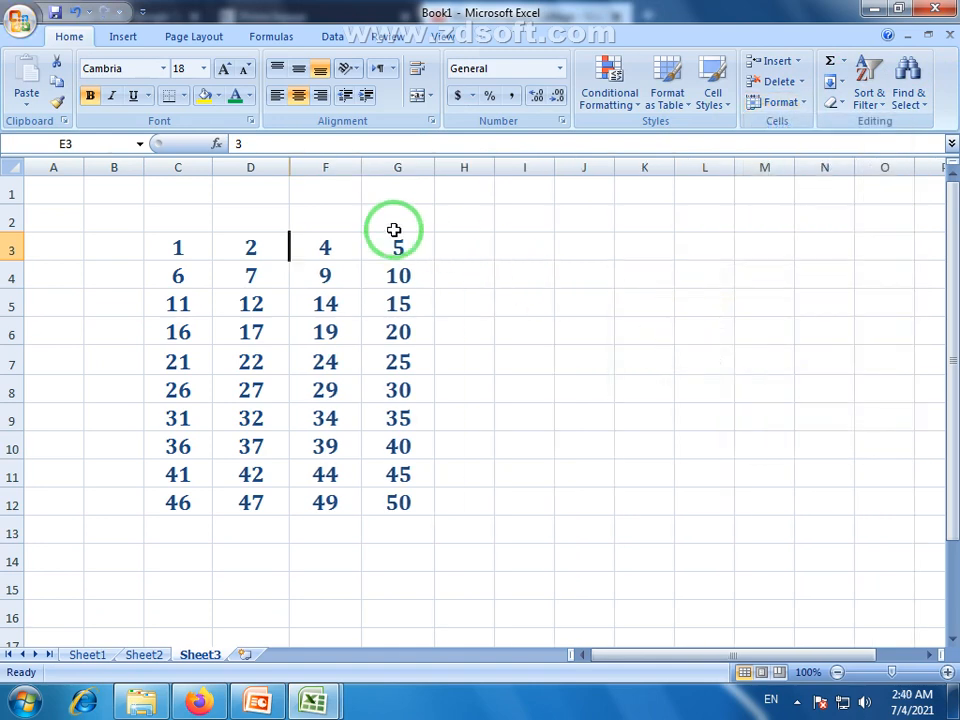
{"action": "left_click", "coordinate": [312, 440]}
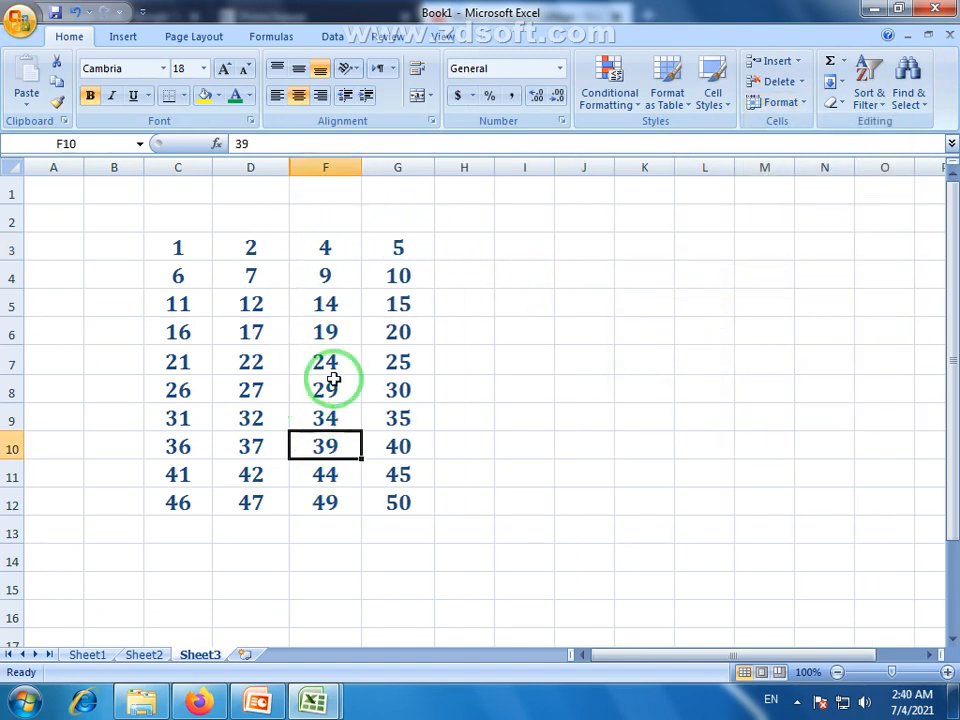
- Examine the headers and cells of columns D and F on both sides of the hidden column E
{"action": "left_click", "coordinate": [251, 246]}
{"action": "left_click", "coordinate": [300, 249]}
{"action": "left_click", "coordinate": [237, 296]}
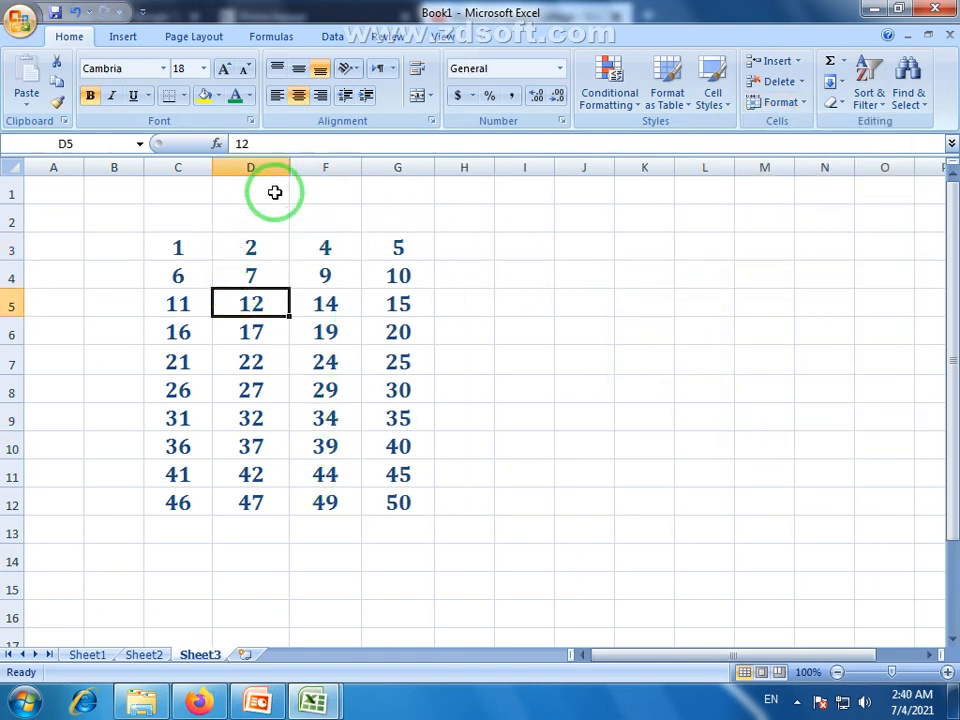
{"action": "left_click", "coordinate": [246, 168]}
{"action": "left_click", "coordinate": [329, 165]}
{"action": "left_click", "coordinate": [253, 170]}
{"action": "left_click", "coordinate": [317, 167]}
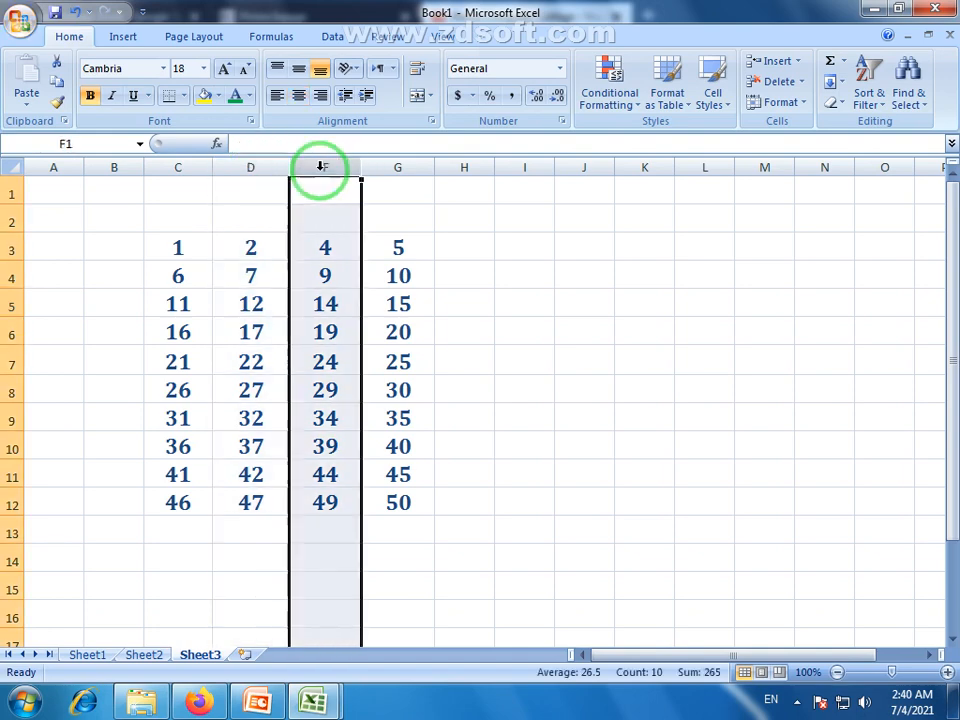
{"action": "left_click", "coordinate": [250, 276]}
{"action": "left_click_drag", "start_coordinate": [195, 249], "coordinate": [395, 500]}
{"action": "left_click", "coordinate": [284, 381]}
{"action": "left_click", "coordinate": [336, 360]}
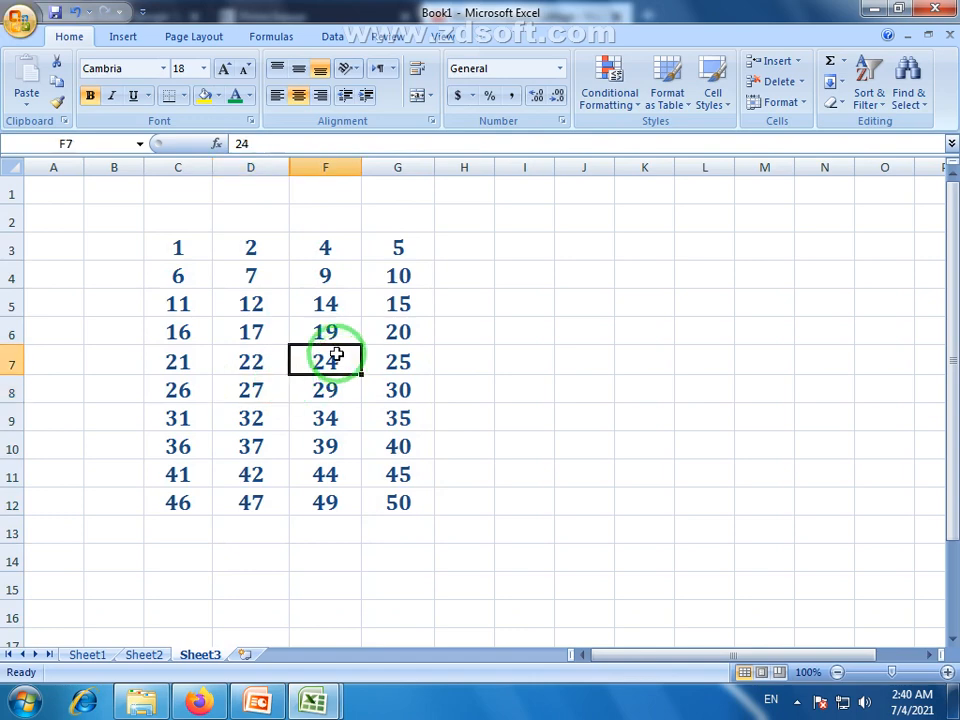
{"action": "left_click", "coordinate": [253, 279]}
{"action": "left_click", "coordinate": [293, 170]}
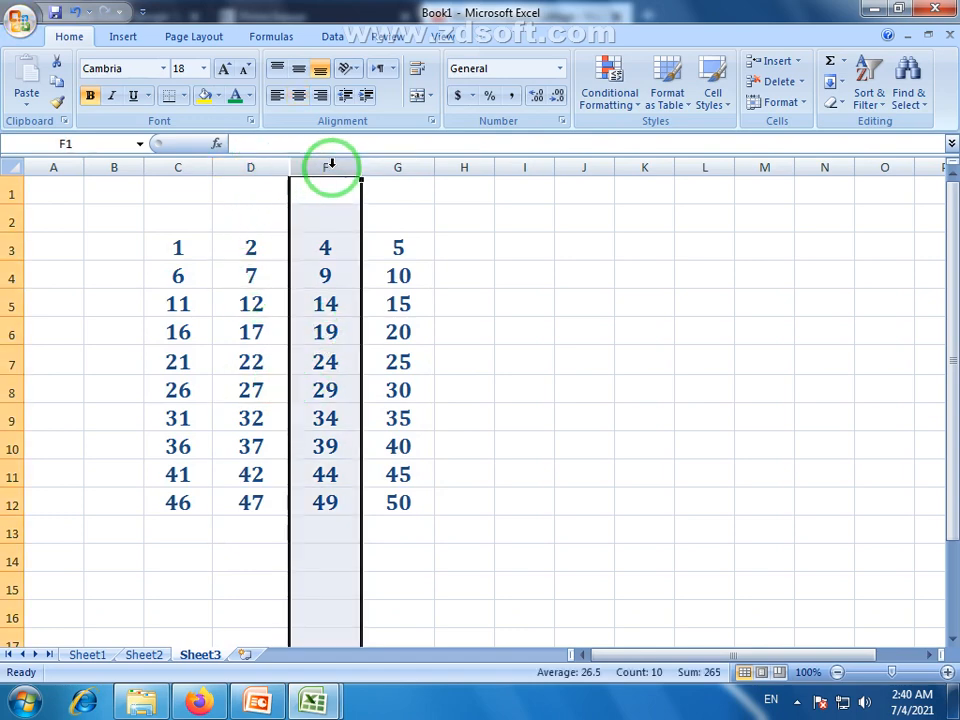
{"action": "left_click", "coordinate": [250, 165]}
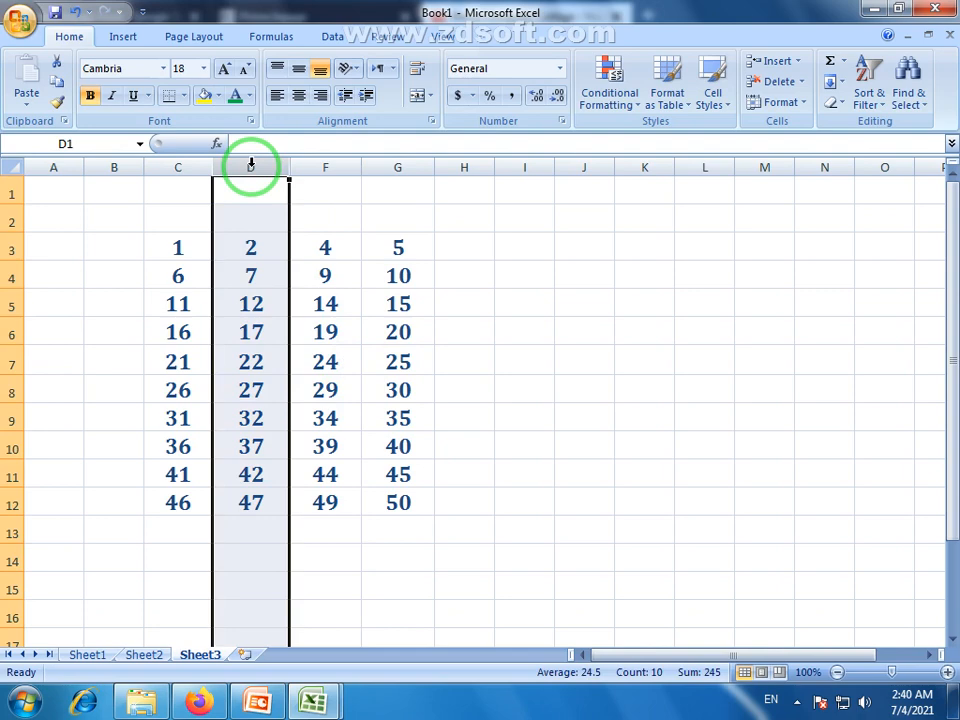
{"action": "left_click", "coordinate": [347, 279]}
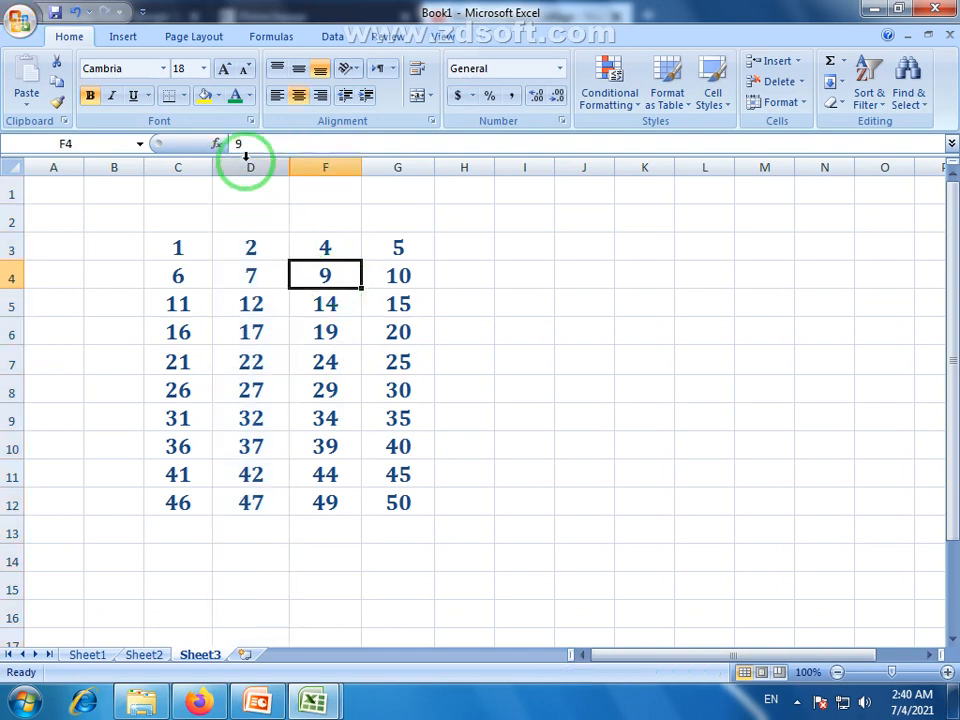
{"action": "left_click", "coordinate": [316, 337]}
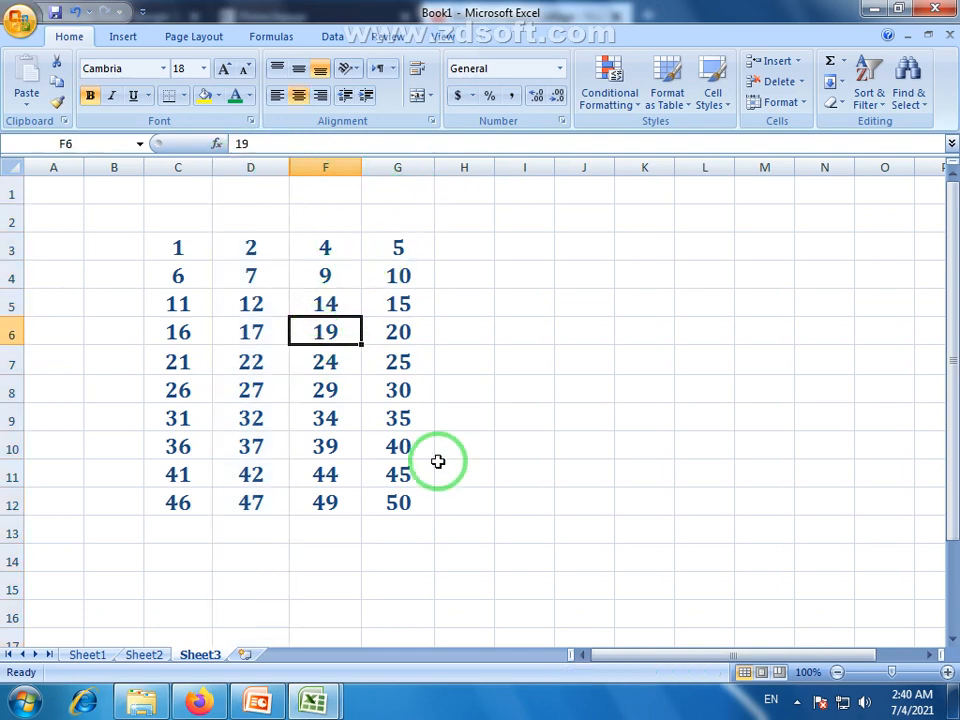
{"action": "left_click", "coordinate": [803, 104]}
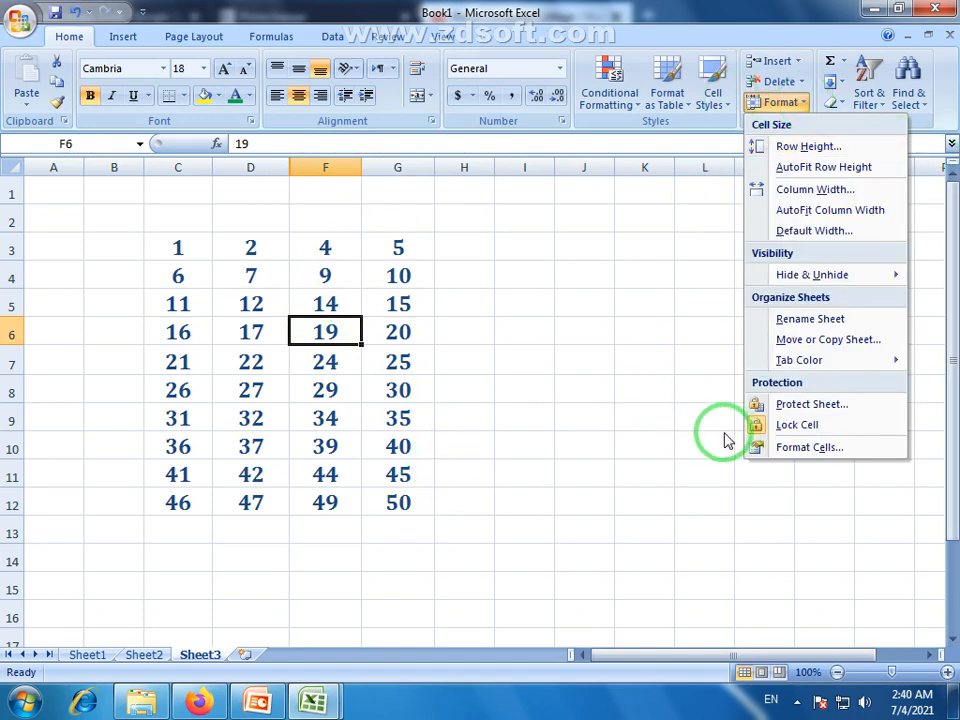
{"action": "left_click", "coordinate": [275, 164]}
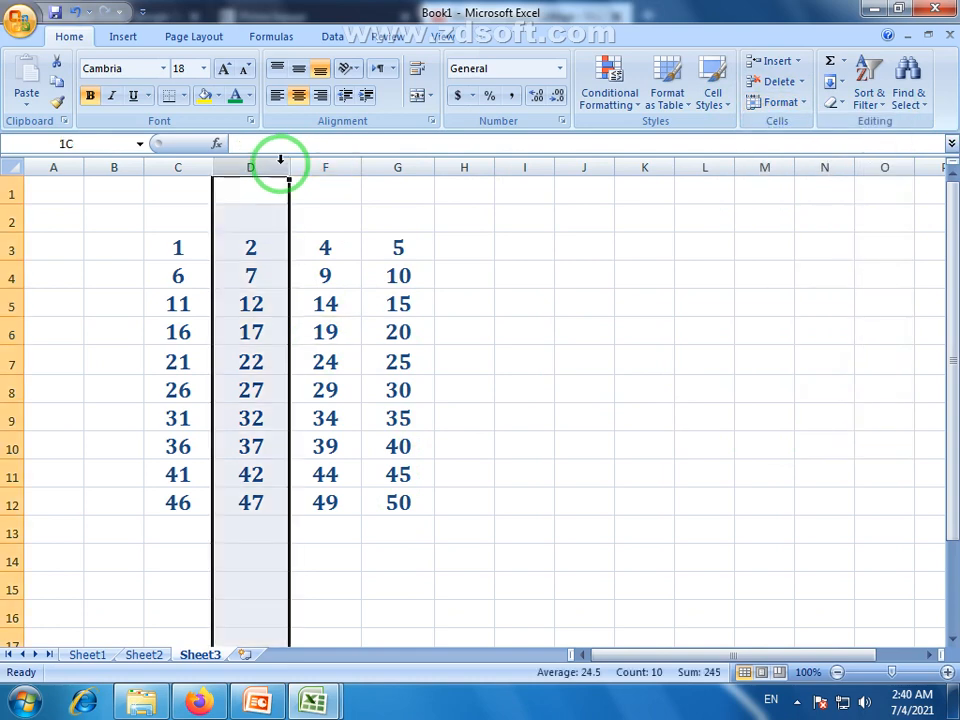
{"action": "left_click", "coordinate": [332, 303]}
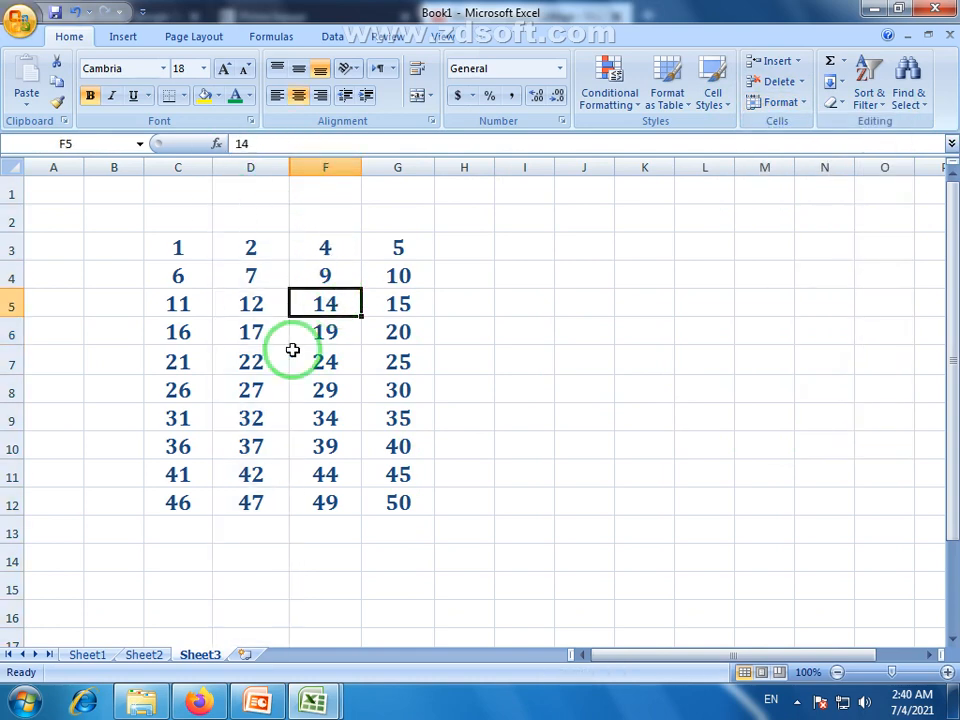
{"action": "left_click", "coordinate": [261, 167]}
{"action": "left_click", "coordinate": [322, 167]}
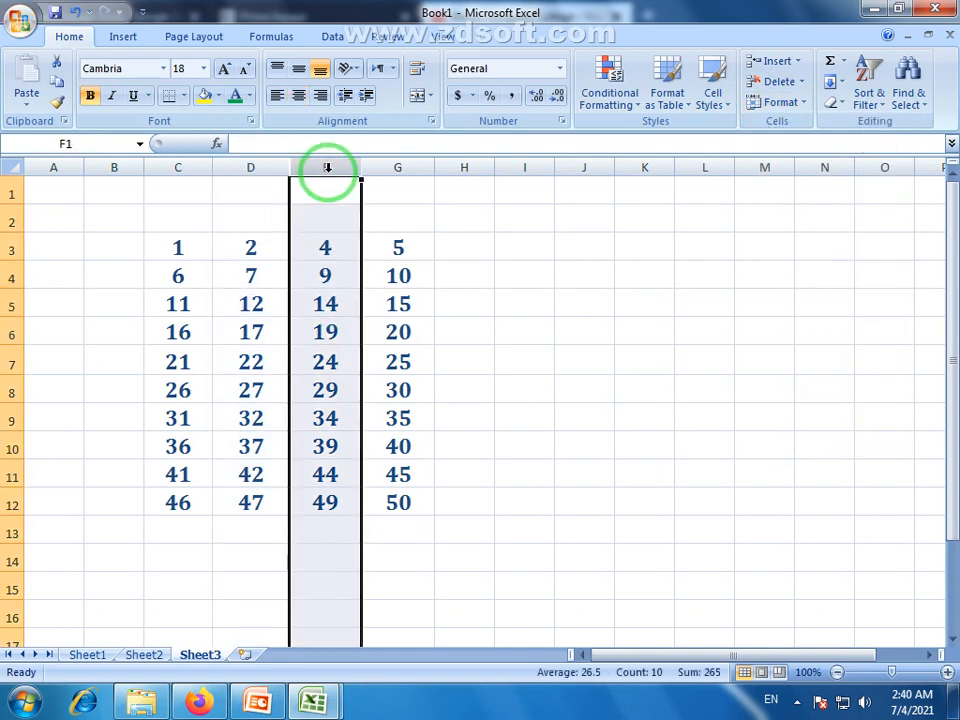
{"action": "left_click", "coordinate": [261, 164]}
{"action": "left_click", "coordinate": [327, 165]}
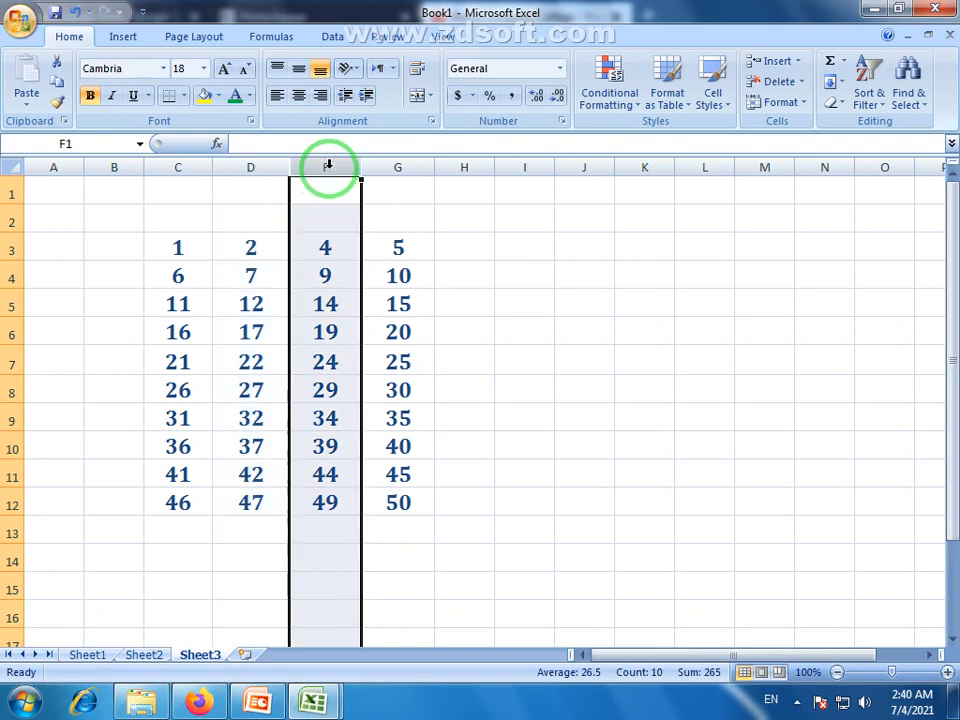
{"action": "left_click", "coordinate": [289, 165]}
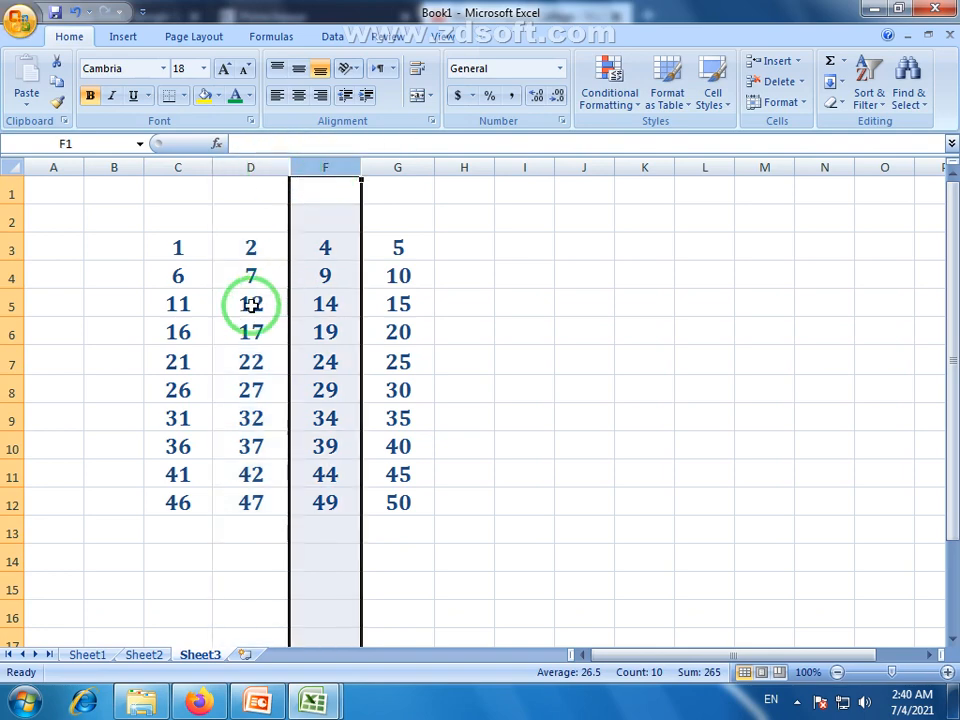
- Try to unhide column E with only cell D7 selected
{"action": "left_click", "coordinate": [252, 368]}
{"action": "left_click", "coordinate": [803, 104]}
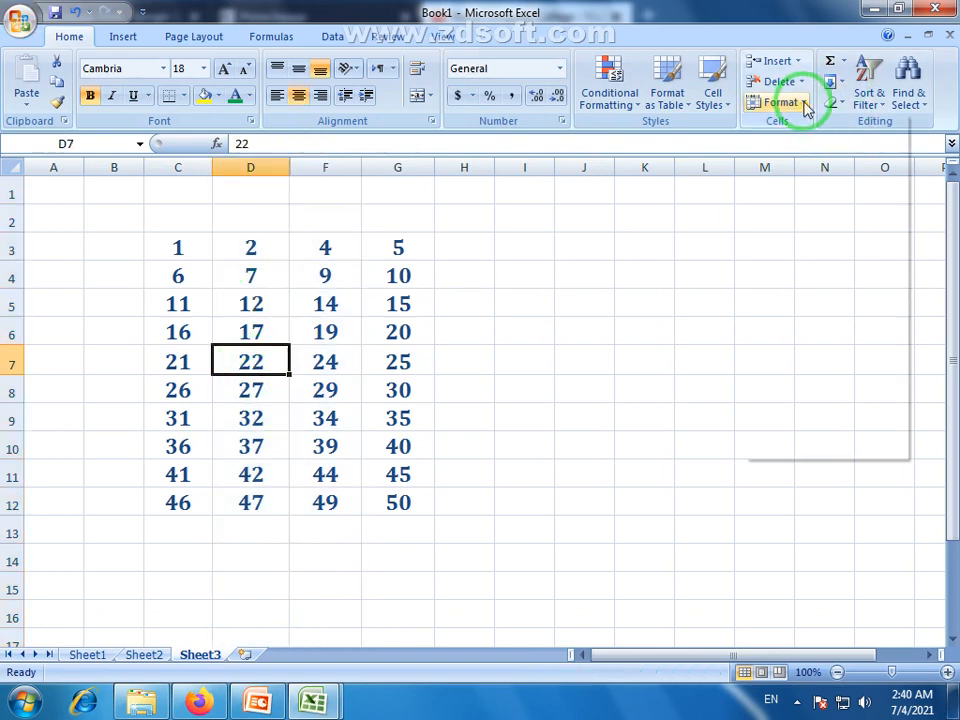
{"action": "mouse_move", "coordinate": [797, 274]}
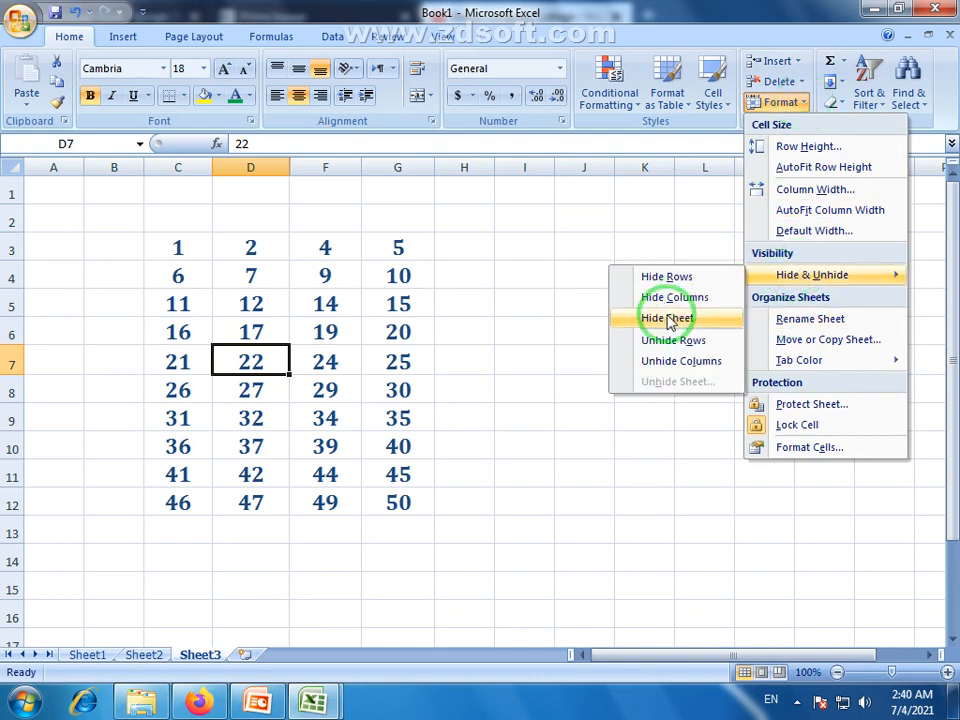
{"action": "left_click", "coordinate": [696, 361]}
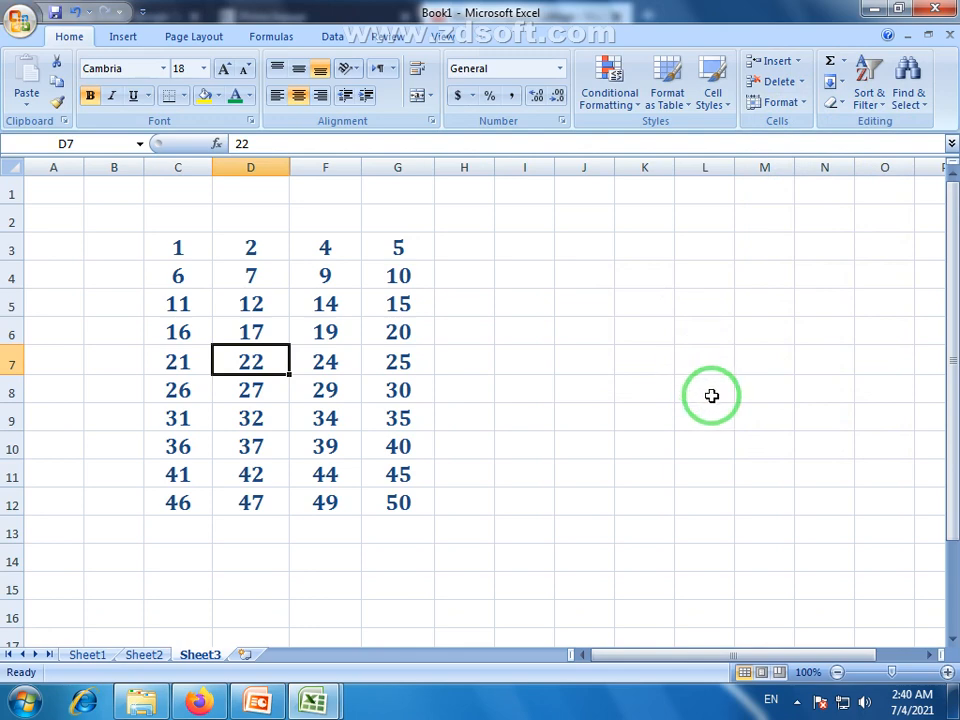
- Highlight columns D through F and the cells D3:F12 across the hidden column, and review the Hide & Unhide options
{"action": "left_click", "coordinate": [248, 272]}
{"action": "left_click_drag", "start_coordinate": [255, 166], "coordinate": [294, 165]}
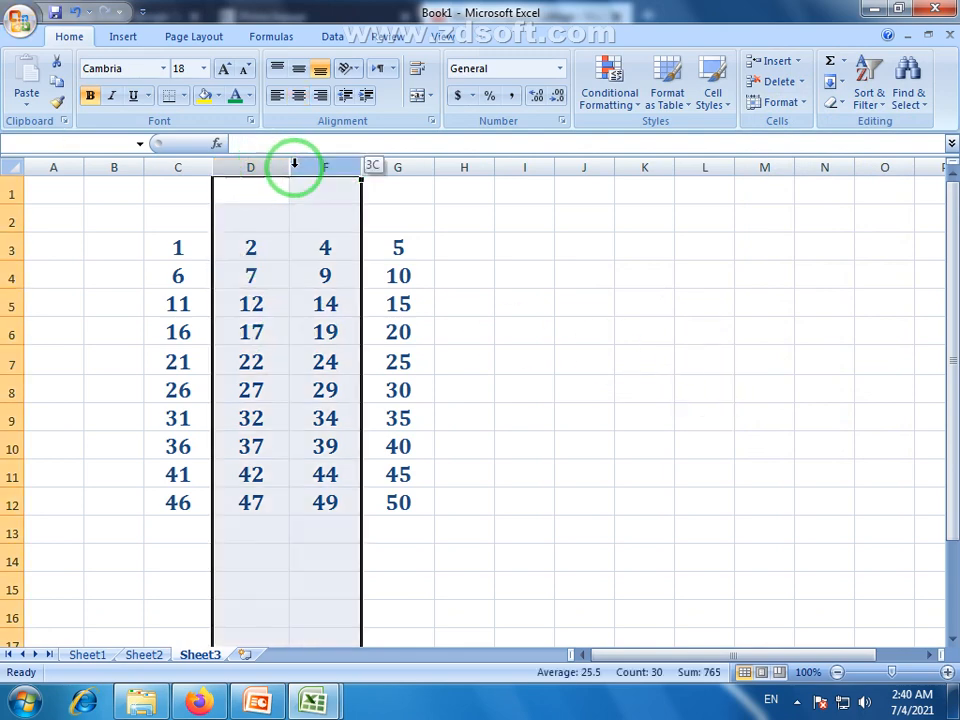
{"action": "left_click", "coordinate": [325, 474]}
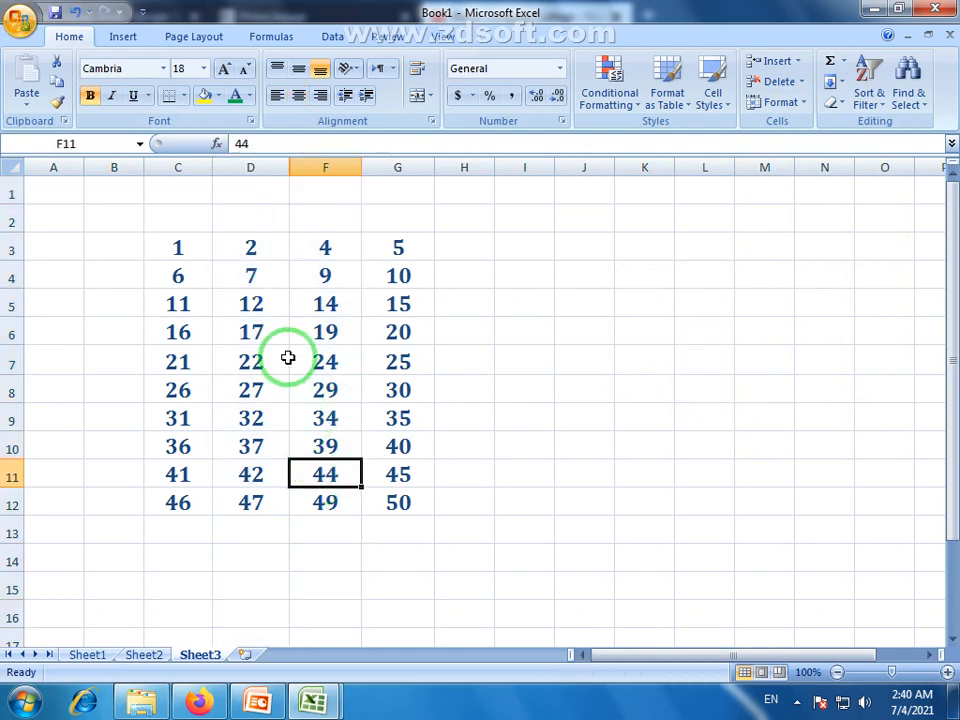
{"action": "left_click_drag", "start_coordinate": [262, 258], "coordinate": [330, 500]}
{"action": "left_click", "coordinate": [251, 304]}
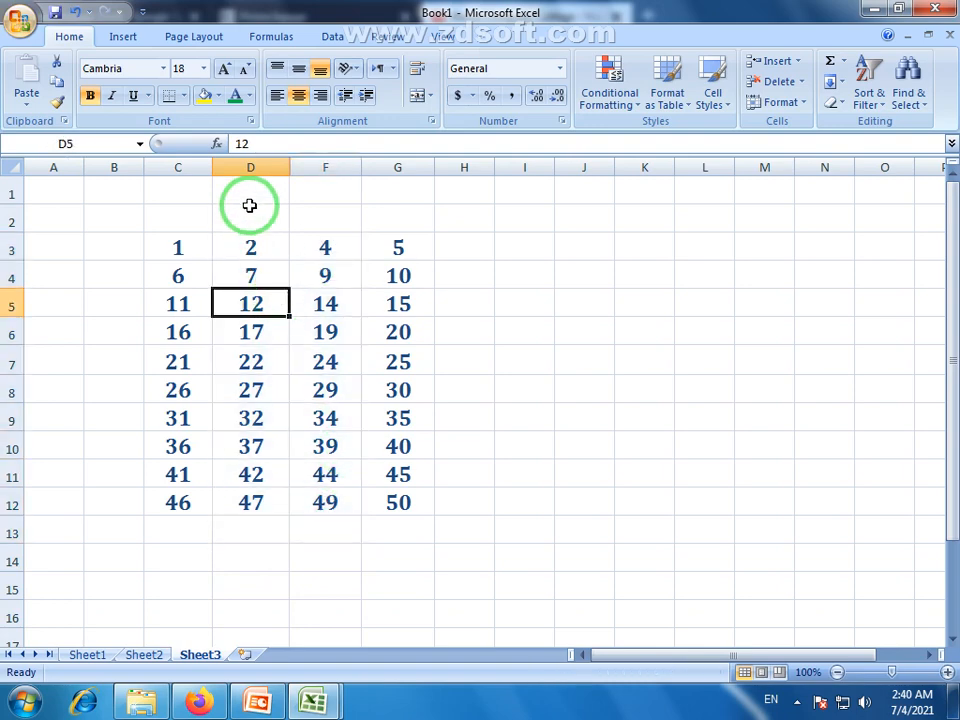
{"action": "left_click", "coordinate": [802, 104]}
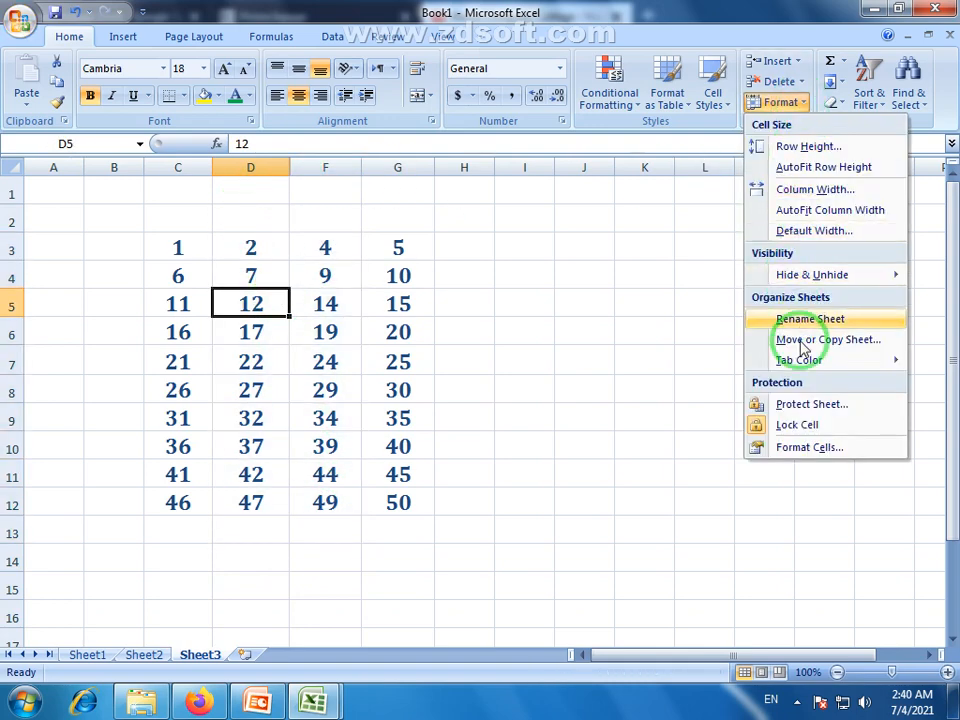
{"action": "mouse_move", "coordinate": [812, 278]}
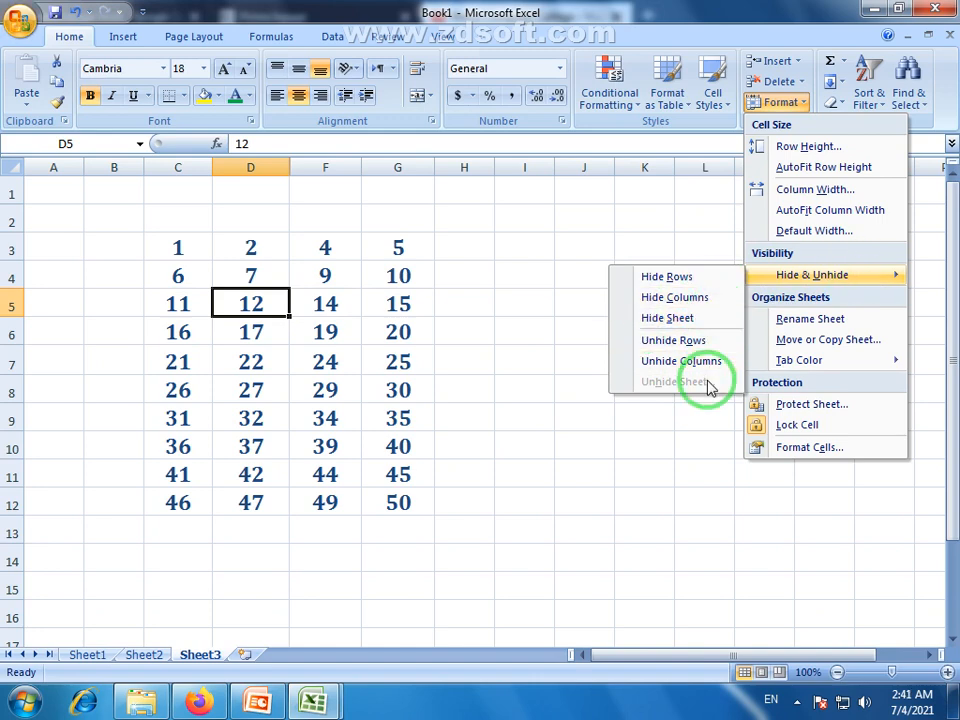
{"action": "left_click", "coordinate": [561, 371]}
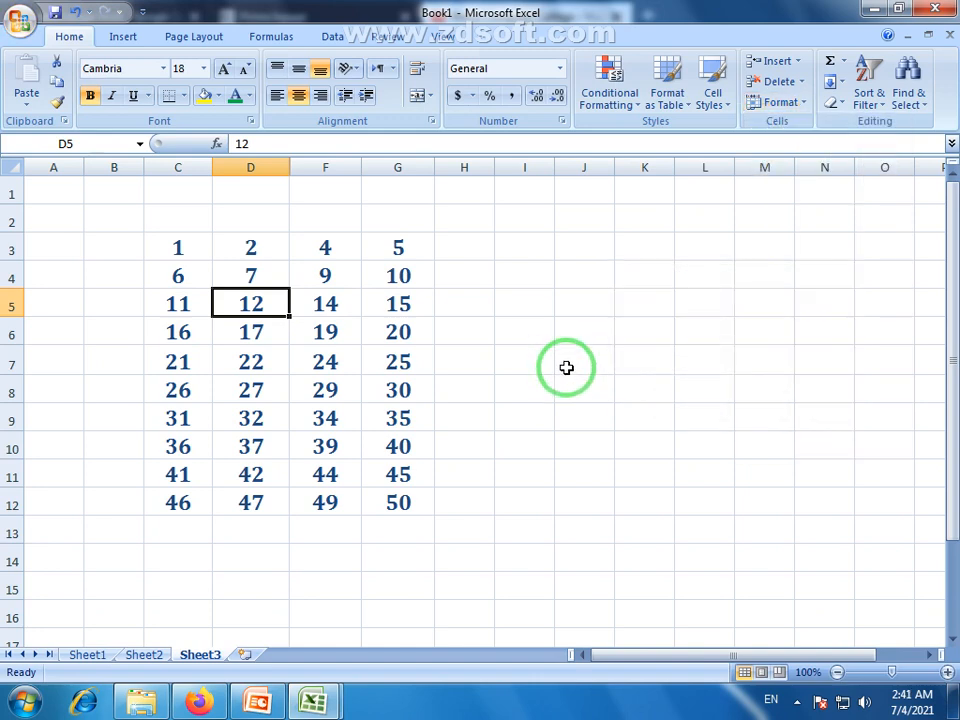
- Examine columns D and F on both sides of the hidden column E by selecting each one in turn
{"action": "left_click", "coordinate": [333, 330]}
{"action": "left_click", "coordinate": [251, 166]}
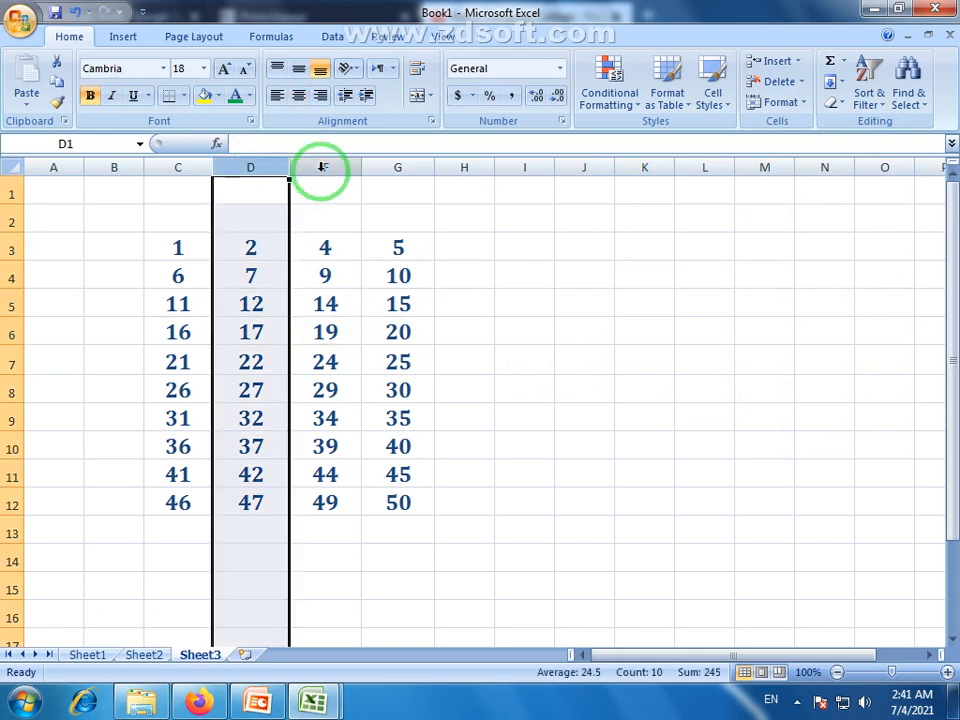
{"action": "left_click", "coordinate": [317, 167]}
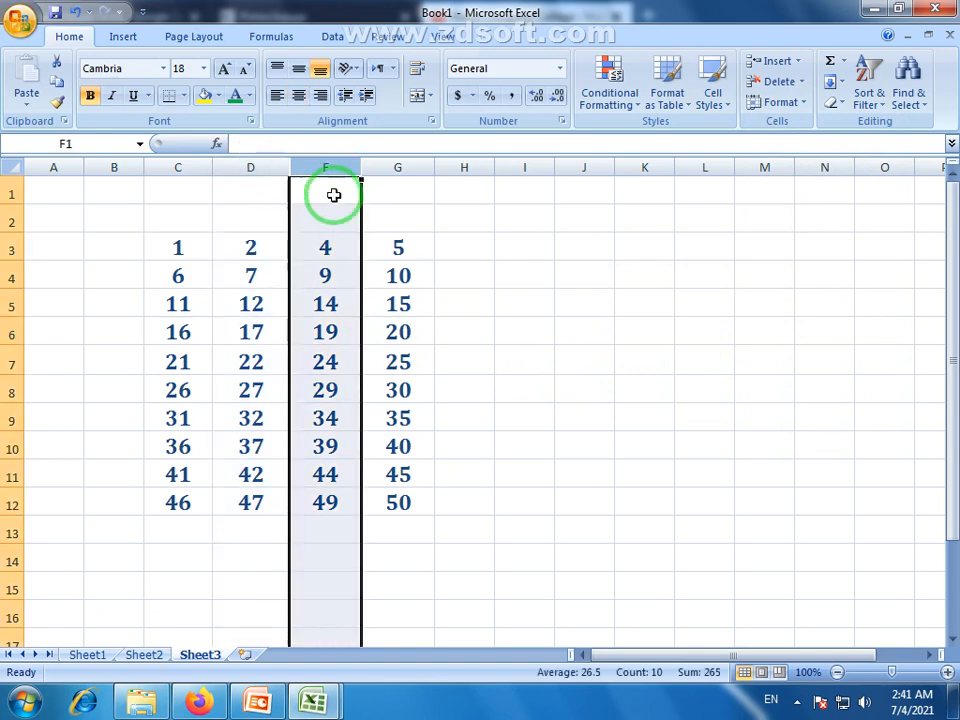
{"action": "left_click", "coordinate": [332, 192]}
{"action": "left_click", "coordinate": [403, 208]}
- Unhide column E by selecting the whole columns D through F around it and applying Unhide Columns
{"action": "left_click_drag", "start_coordinate": [253, 167], "coordinate": [310, 170]}
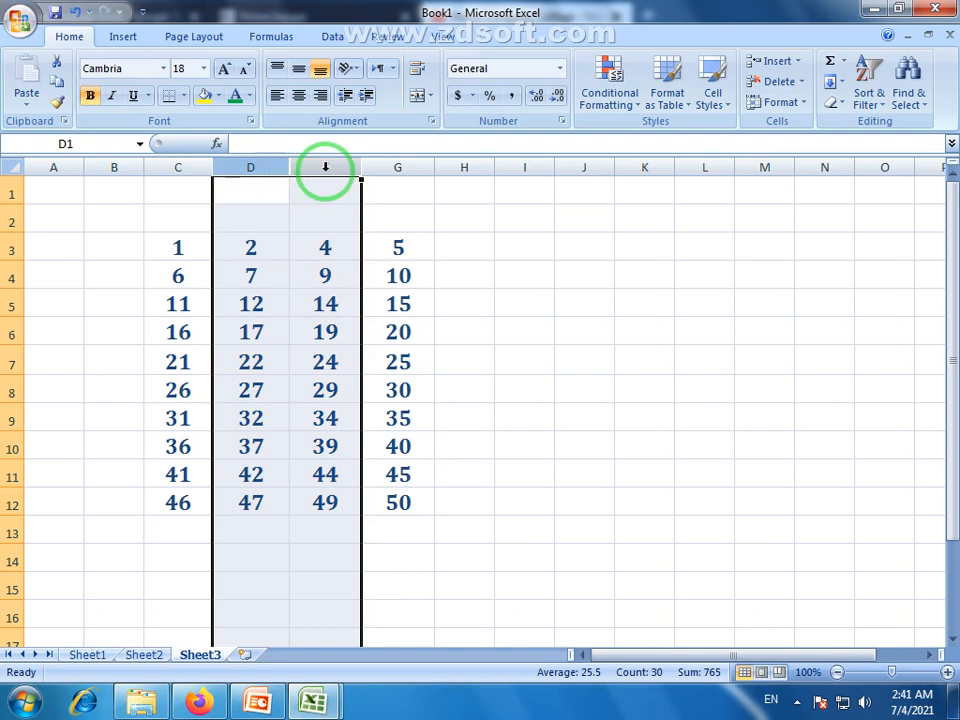
{"action": "left_click", "coordinate": [268, 191]}
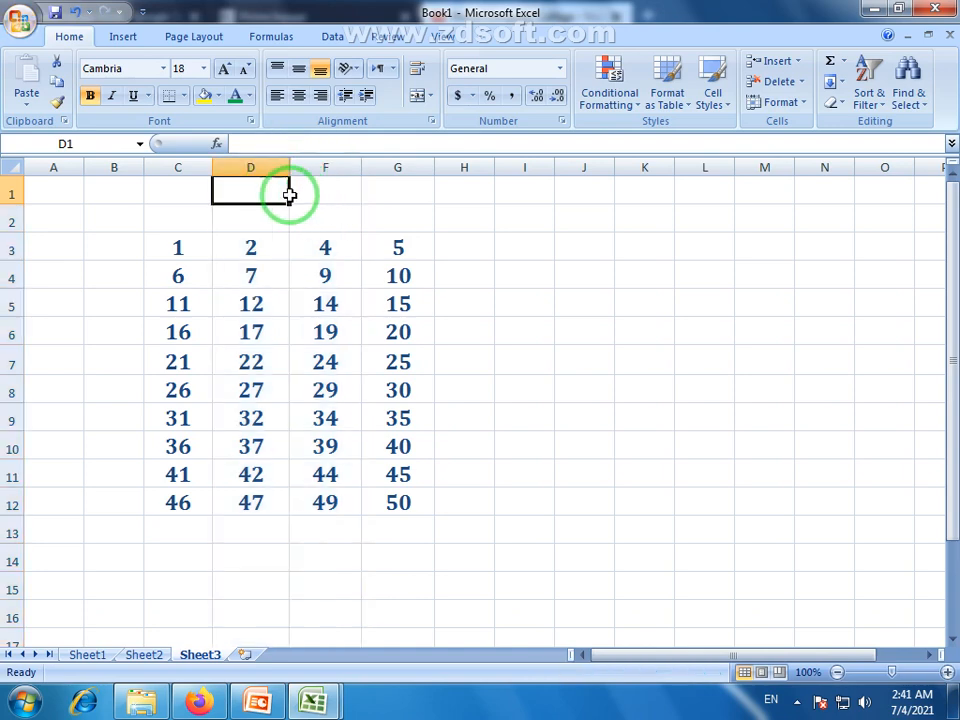
{"action": "left_click_drag", "start_coordinate": [253, 165], "coordinate": [317, 163]}
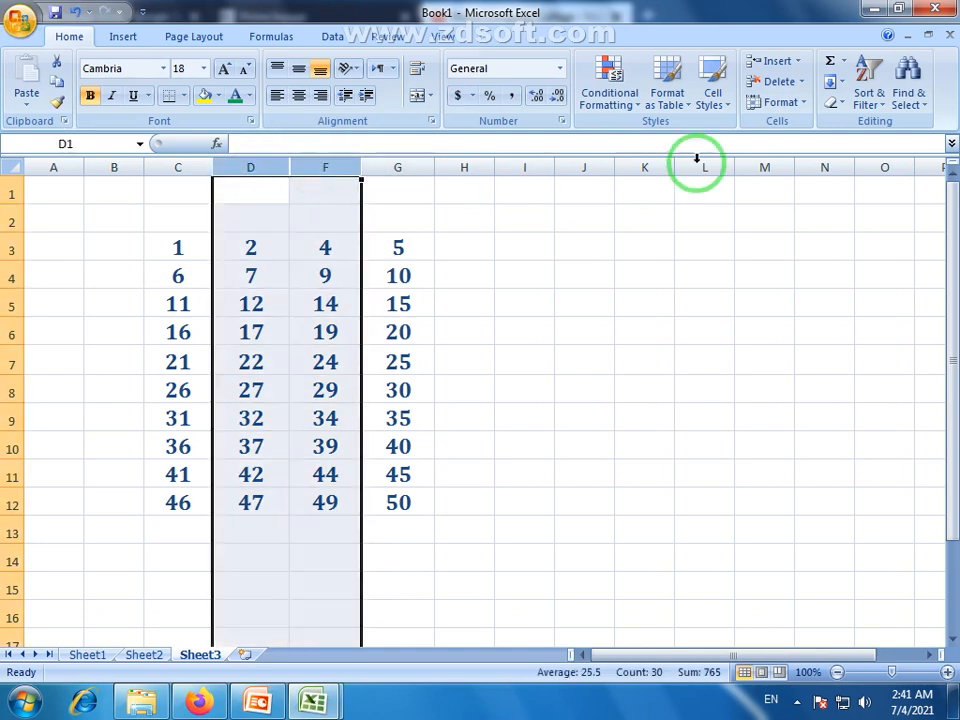
{"action": "left_click", "coordinate": [806, 106]}
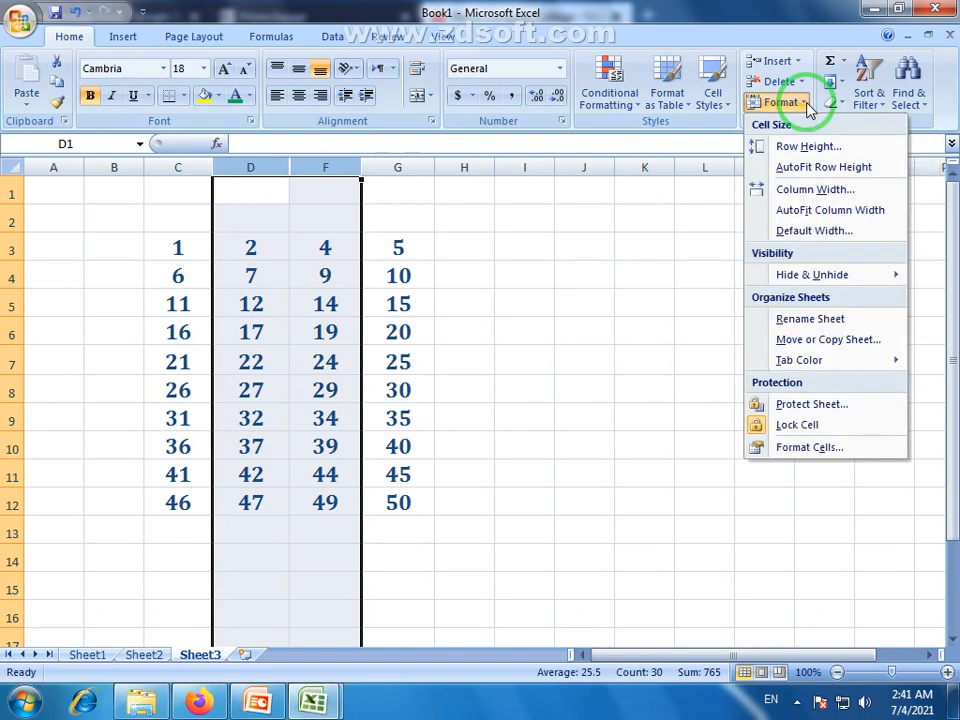
{"action": "mouse_move", "coordinate": [756, 272]}
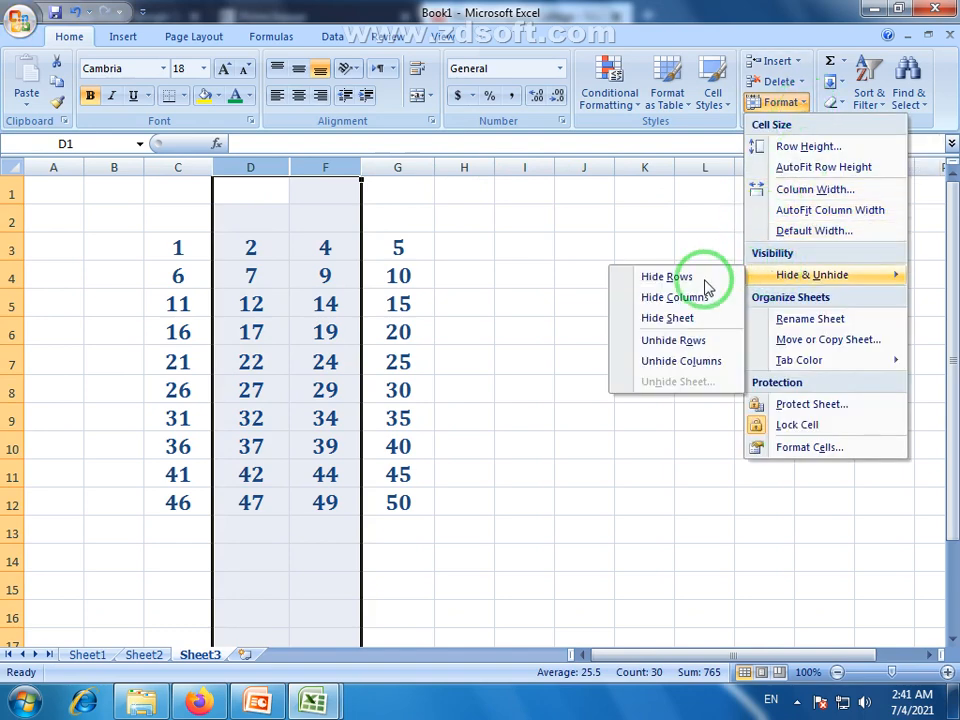
{"action": "left_click", "coordinate": [705, 364]}
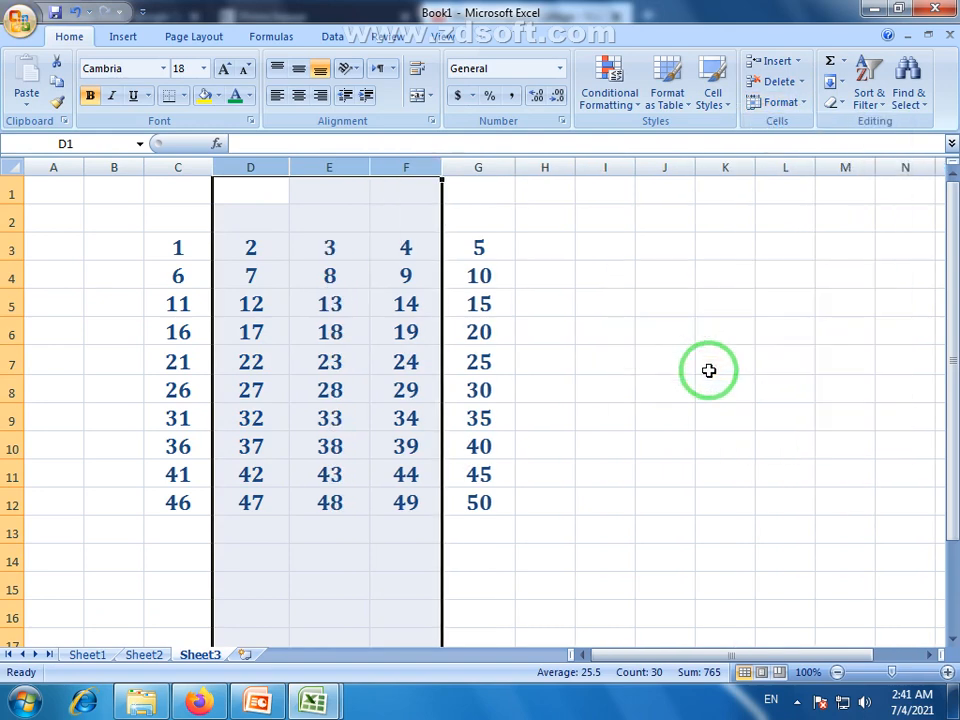
- Examine columns D, E and F individually, ending with cell E4 selected
{"action": "left_click", "coordinate": [268, 165]}
{"action": "left_click", "coordinate": [380, 165]}
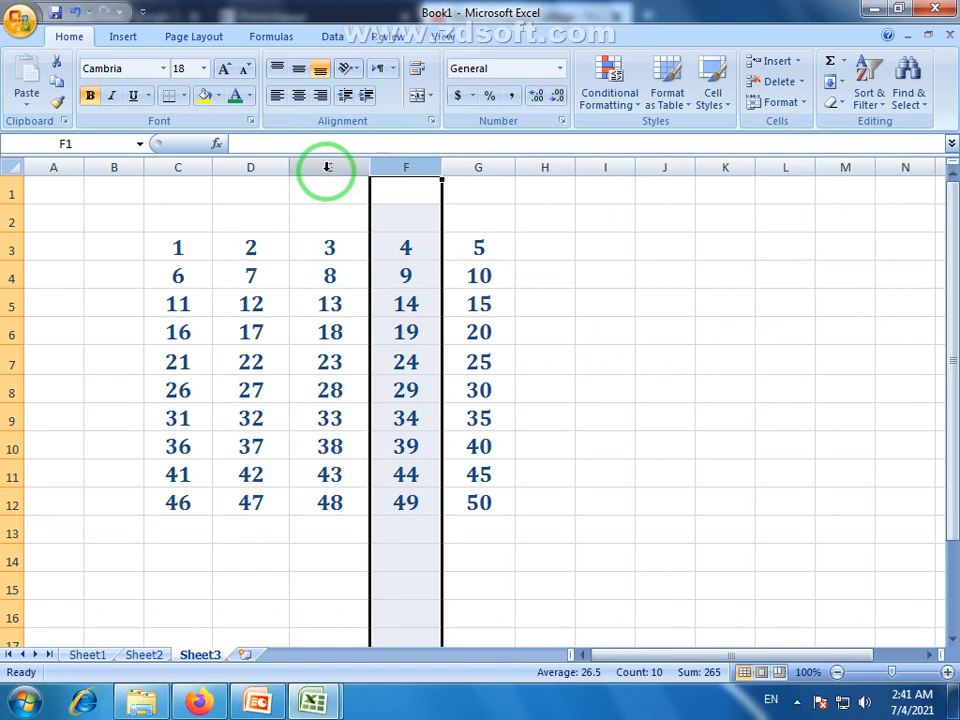
{"action": "left_click", "coordinate": [327, 167]}
{"action": "left_click", "coordinate": [321, 163]}
{"action": "left_click", "coordinate": [396, 165]}
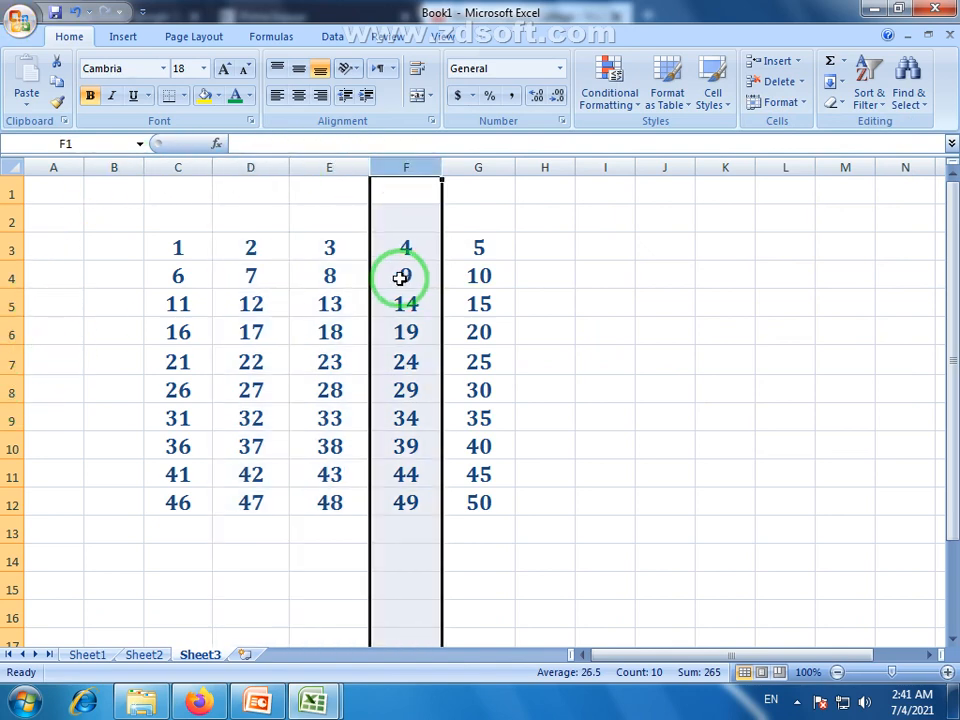
{"action": "left_click", "coordinate": [358, 279]}
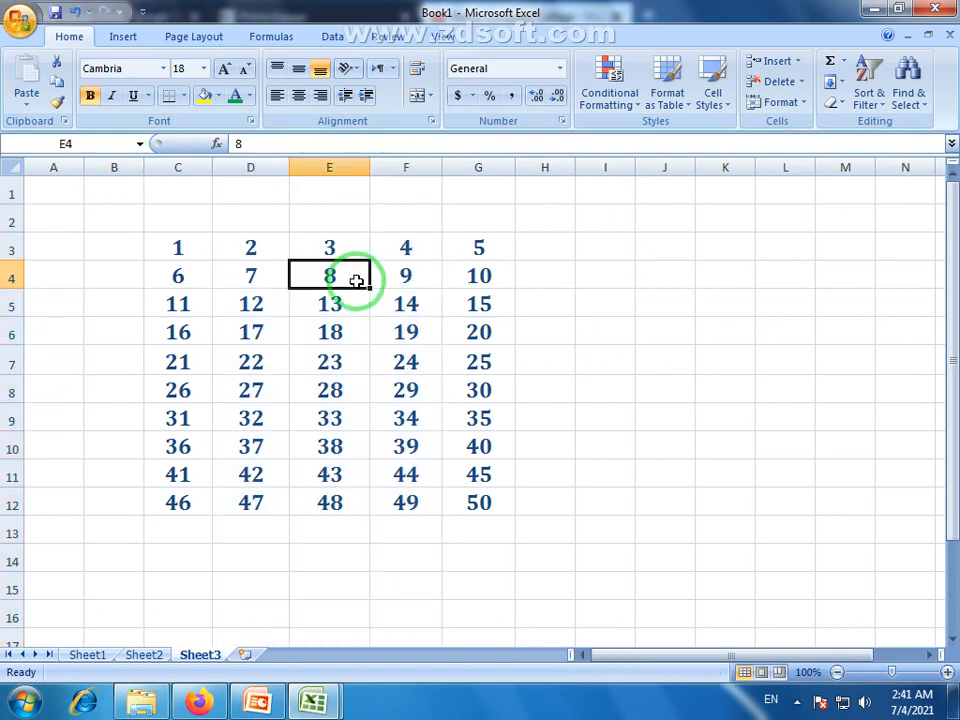
- Rename Sheet3 to xyz
{"action": "left_click", "coordinate": [798, 103]}
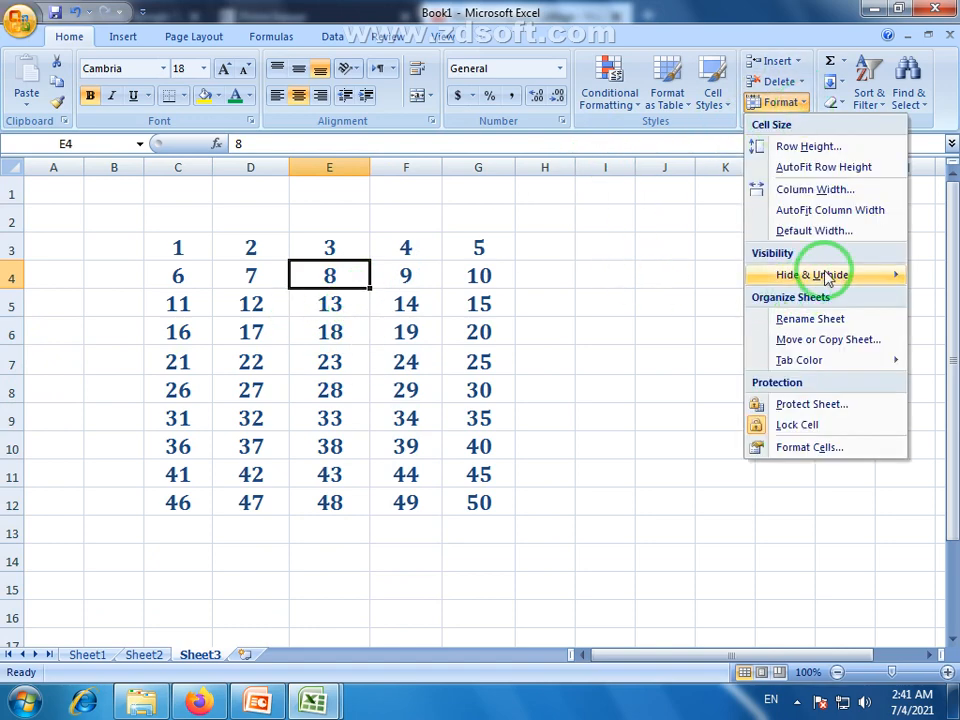
{"action": "mouse_move", "coordinate": [826, 277]}
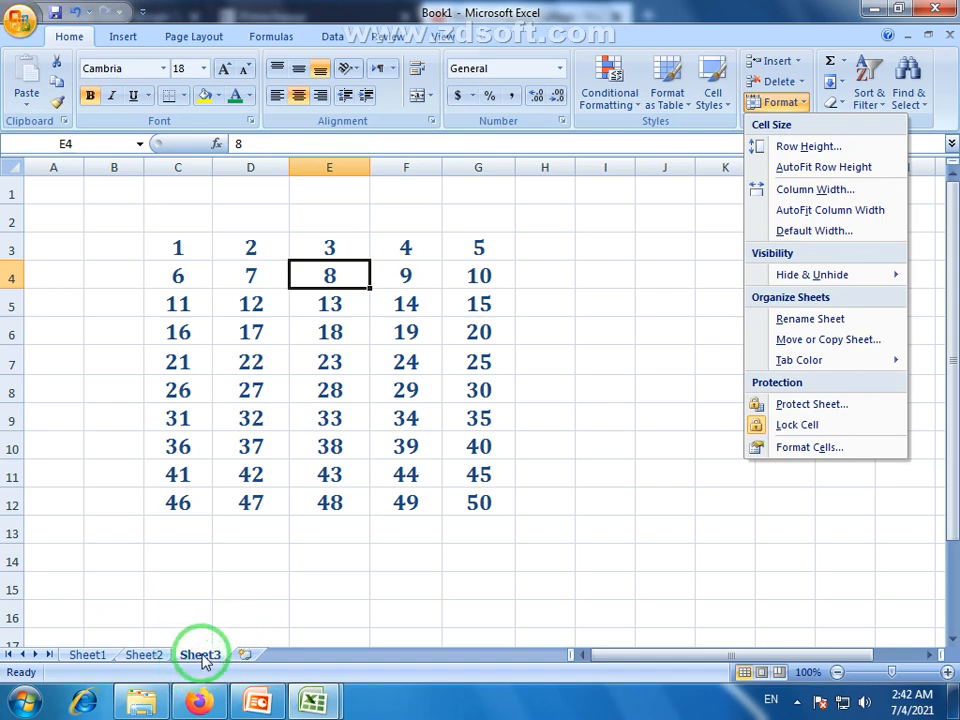
{"action": "left_click", "coordinate": [835, 322]}
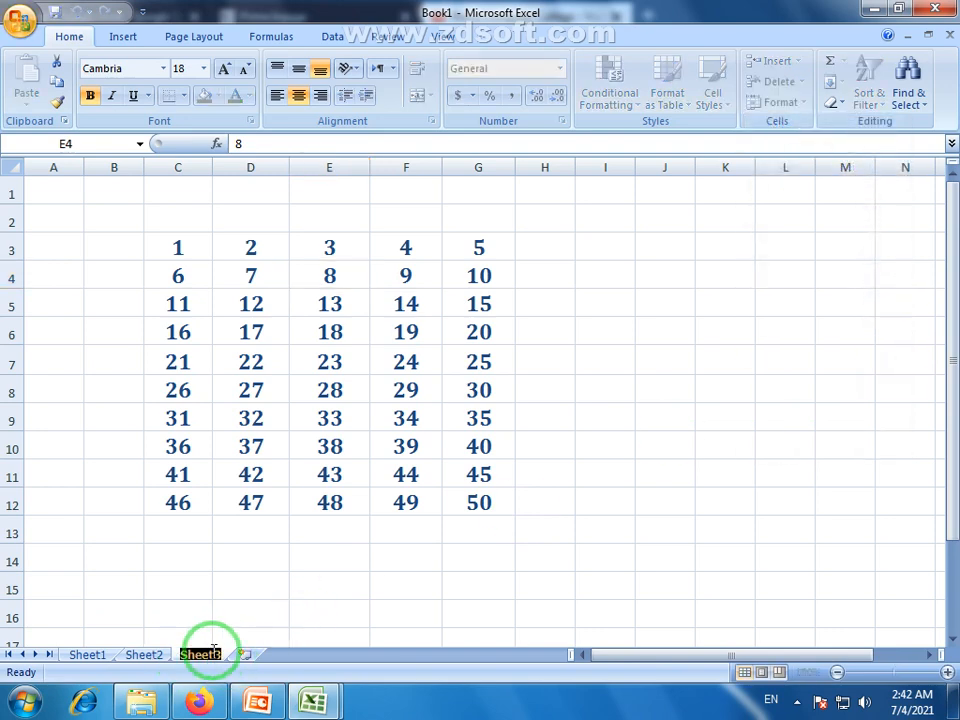
{"action": "type", "text": "xyl"}
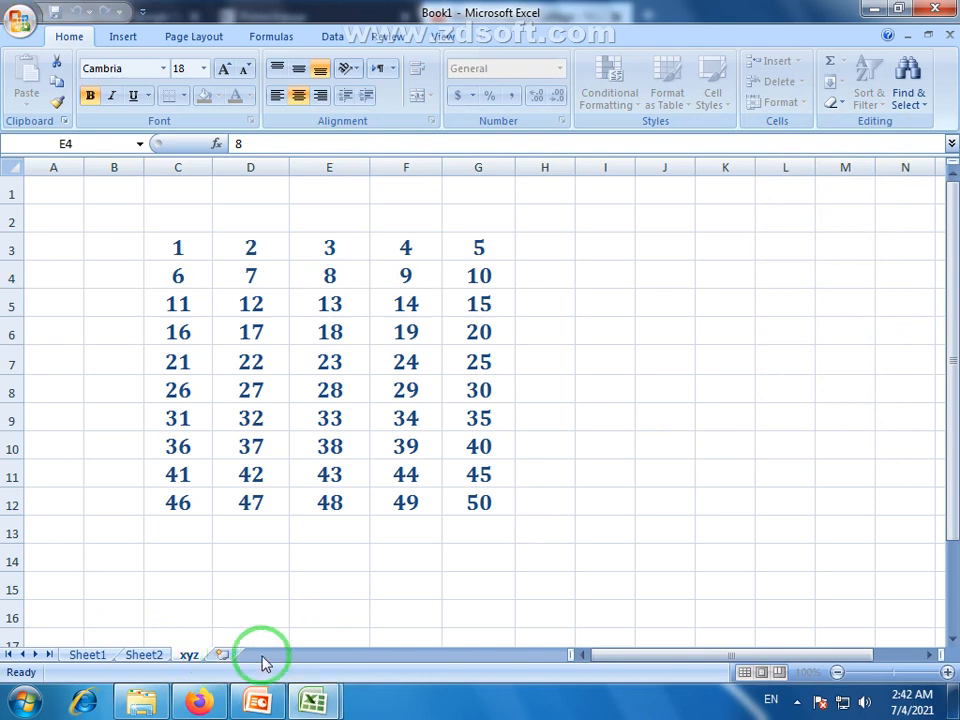
{"action": "key", "text": "Return"}
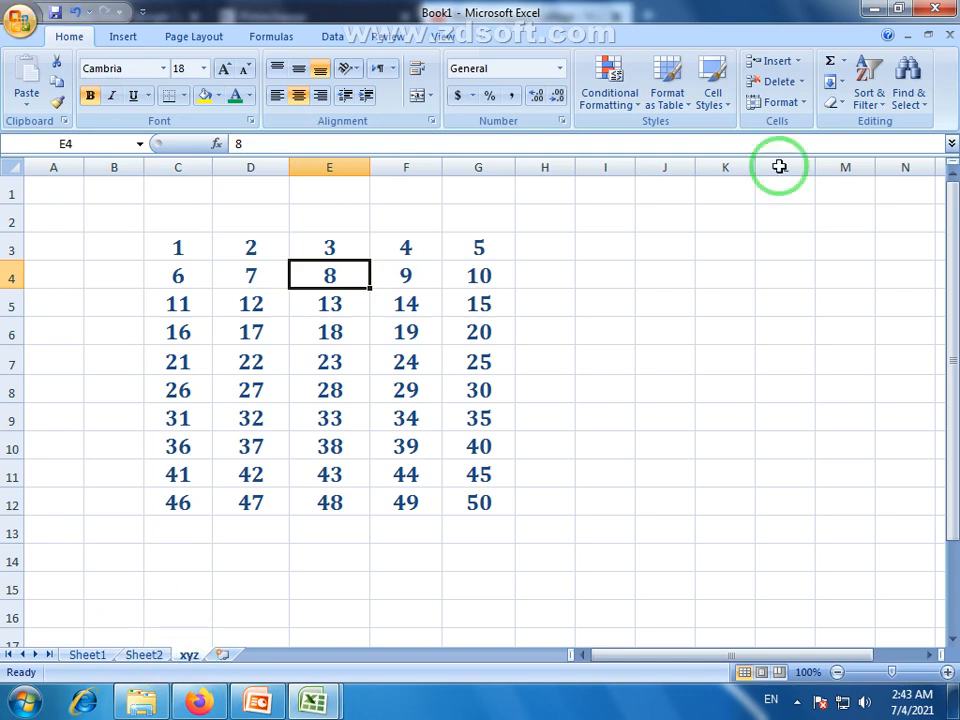
- Rename the number grid's sheet to abc and commit the new name
{"action": "right_click", "coordinate": [190, 658]}
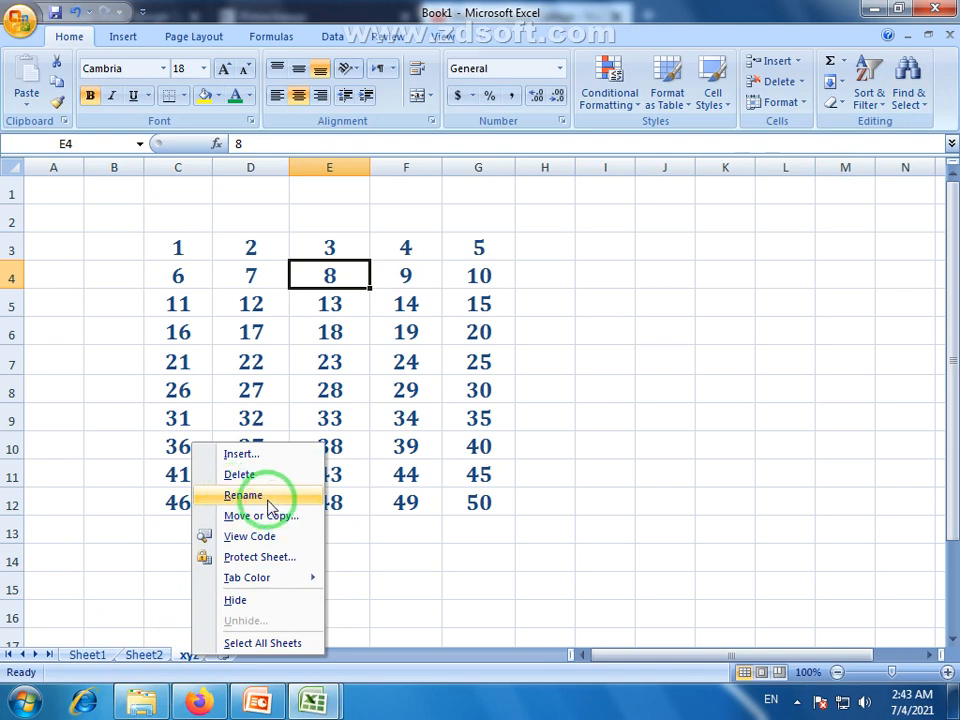
{"action": "left_click", "coordinate": [263, 505]}
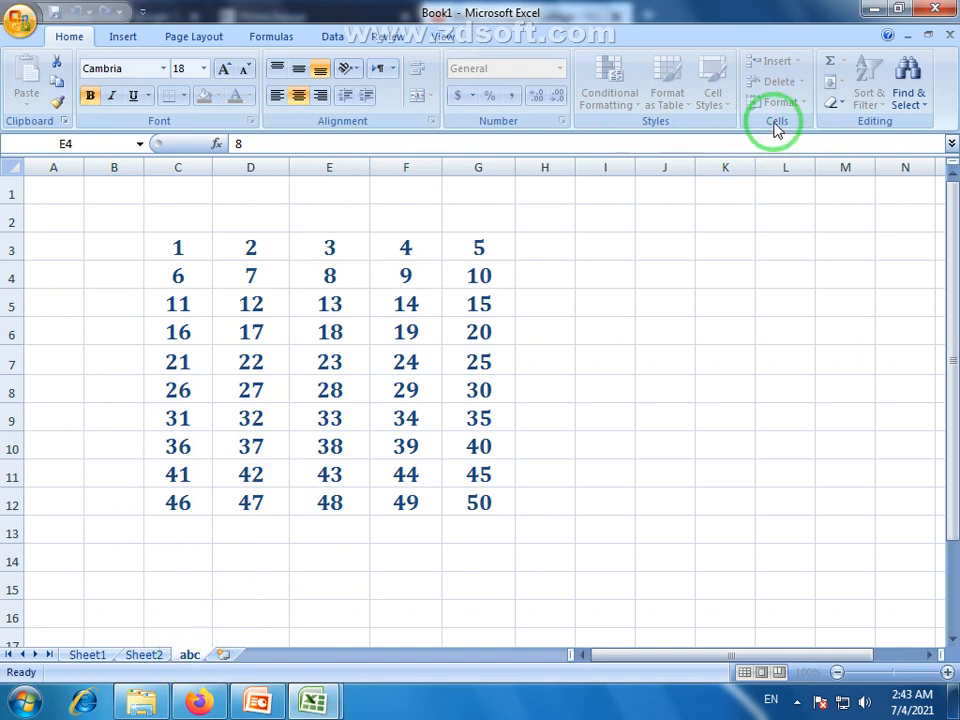
{"action": "left_click", "coordinate": [652, 437]}
- Move the abc sheet within Book1 so that it sits before Sheet2
{"action": "left_click", "coordinate": [782, 102]}
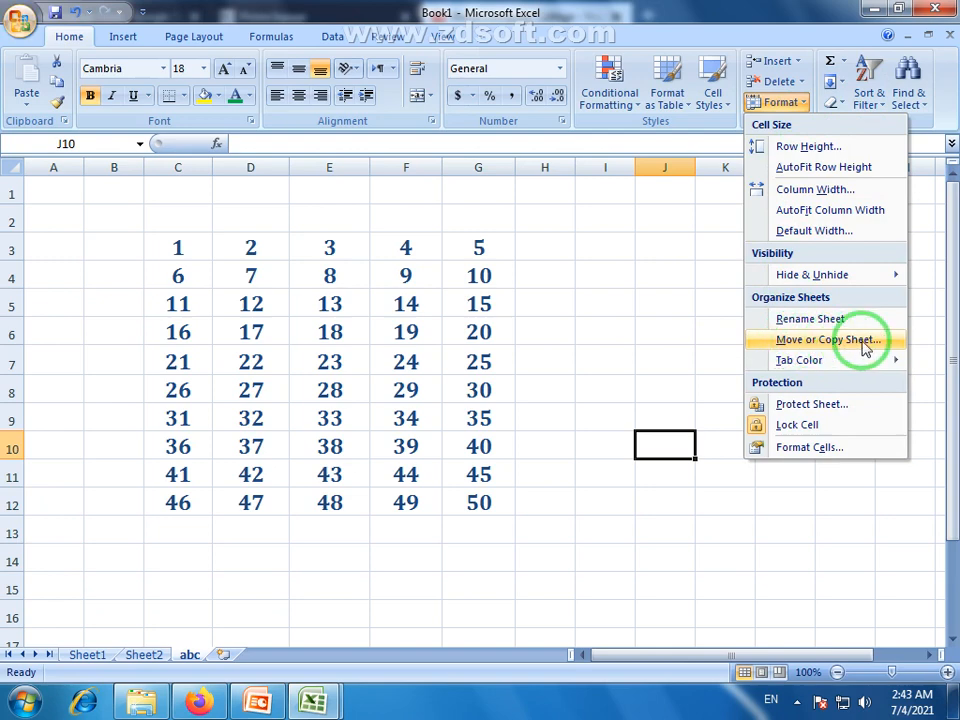
{"action": "left_click", "coordinate": [190, 656]}
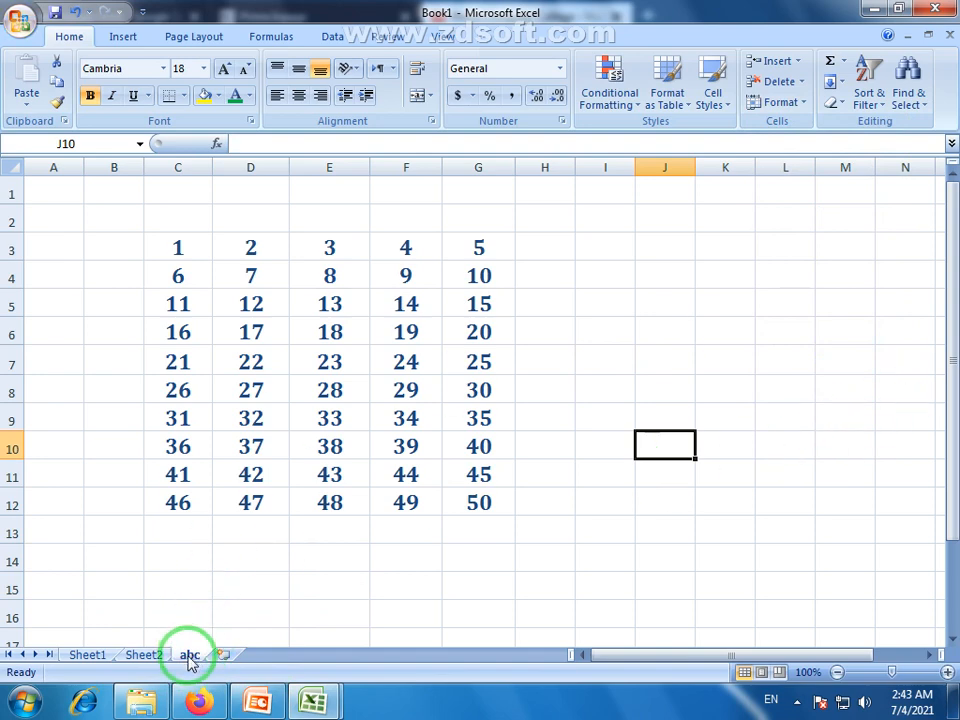
{"action": "left_click", "coordinate": [225, 612]}
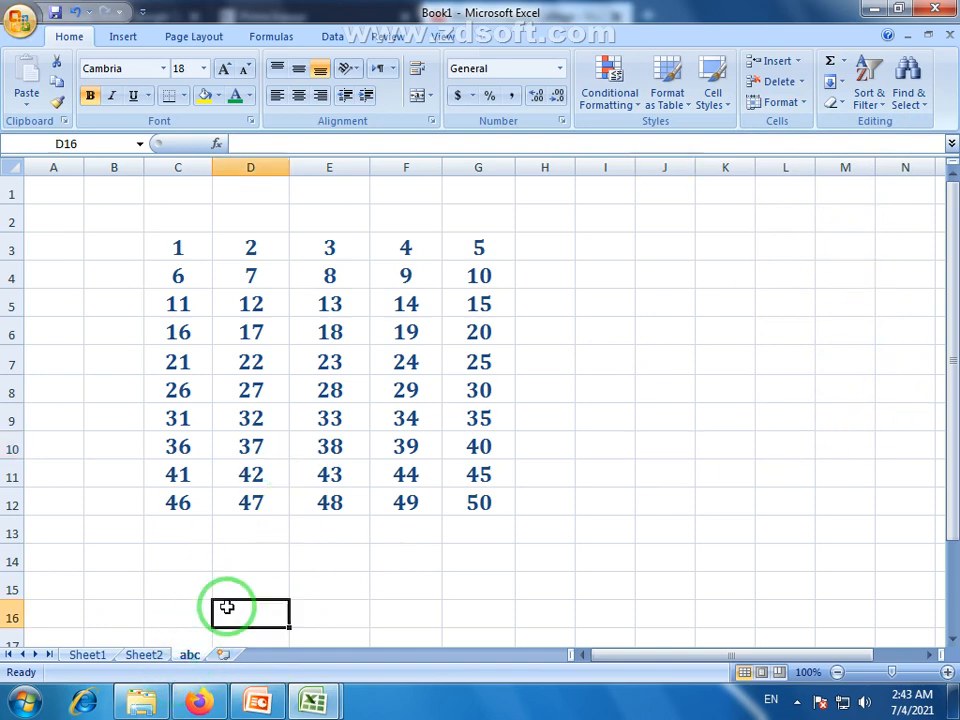
{"action": "left_click", "coordinate": [283, 471]}
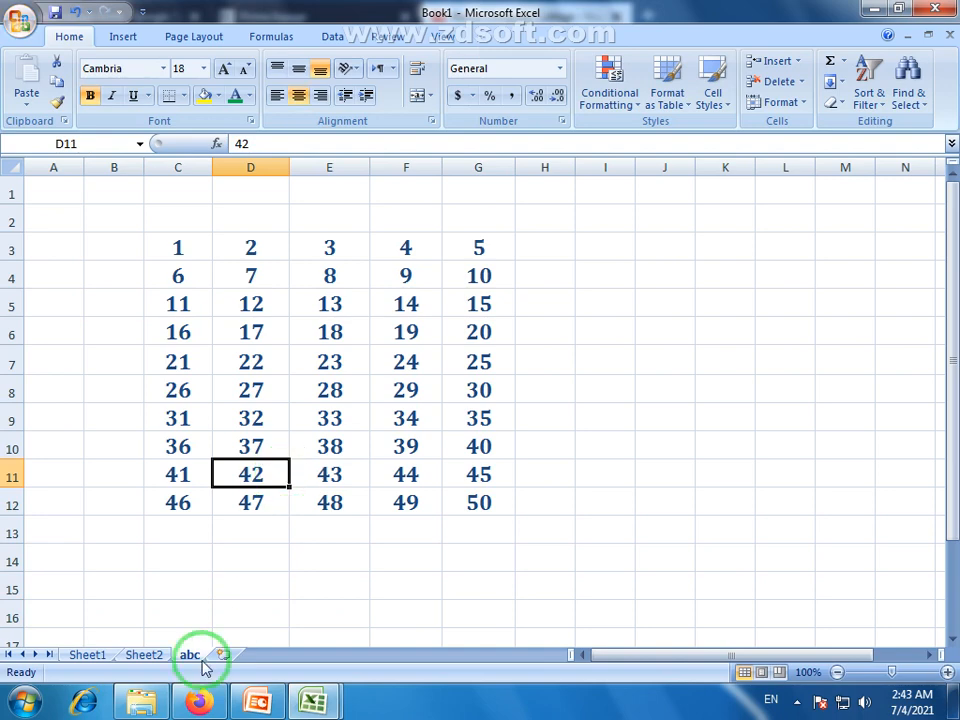
{"action": "left_click", "coordinate": [805, 106]}
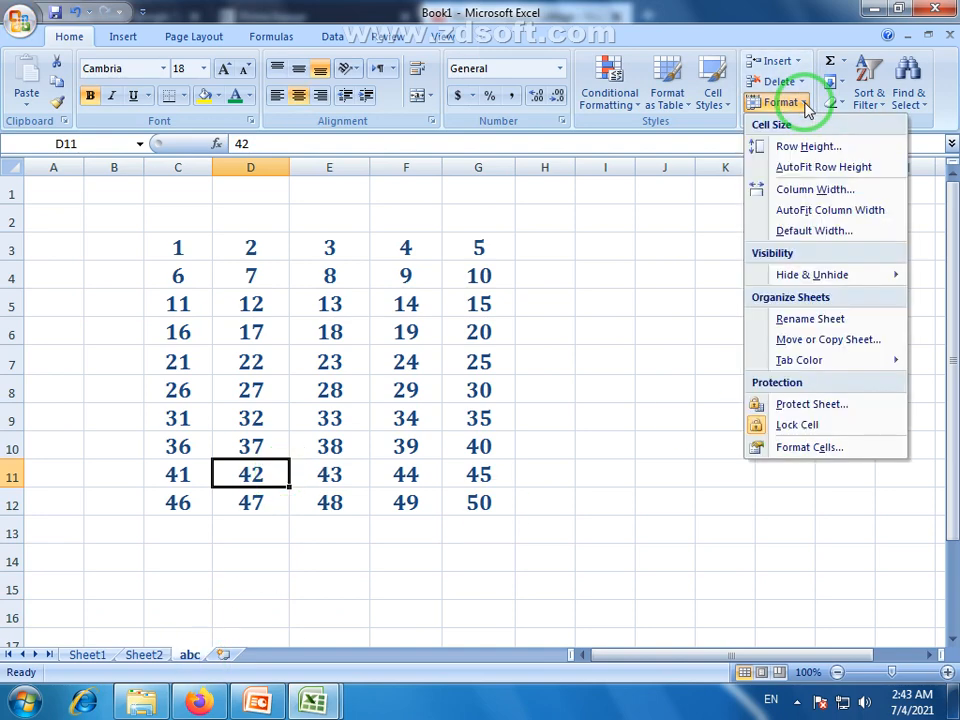
{"action": "left_click", "coordinate": [836, 341]}
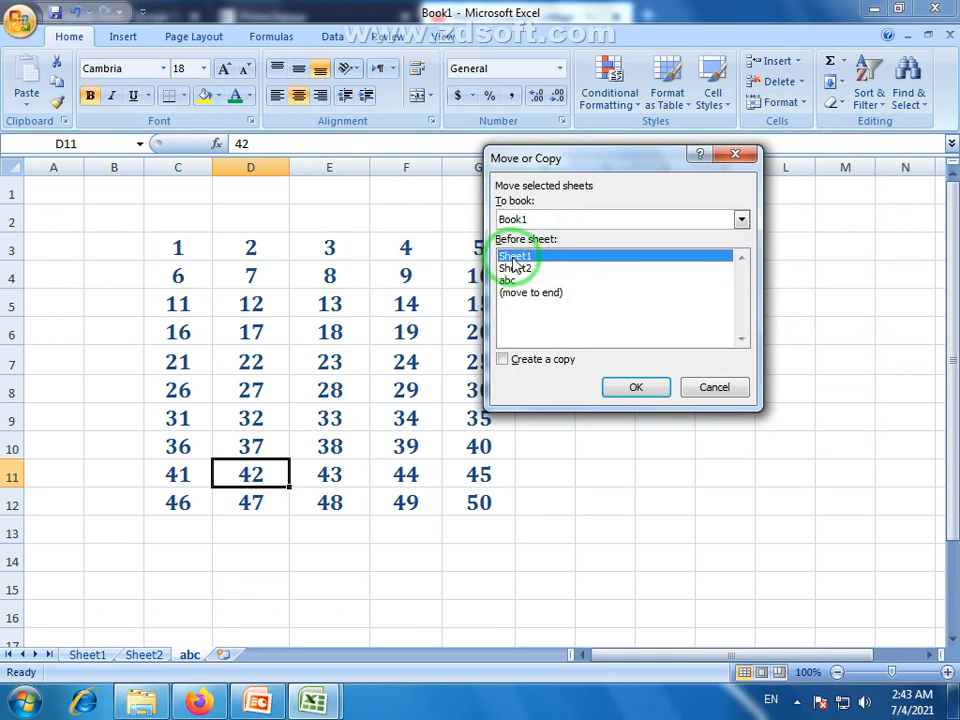
{"action": "left_click", "coordinate": [640, 388]}
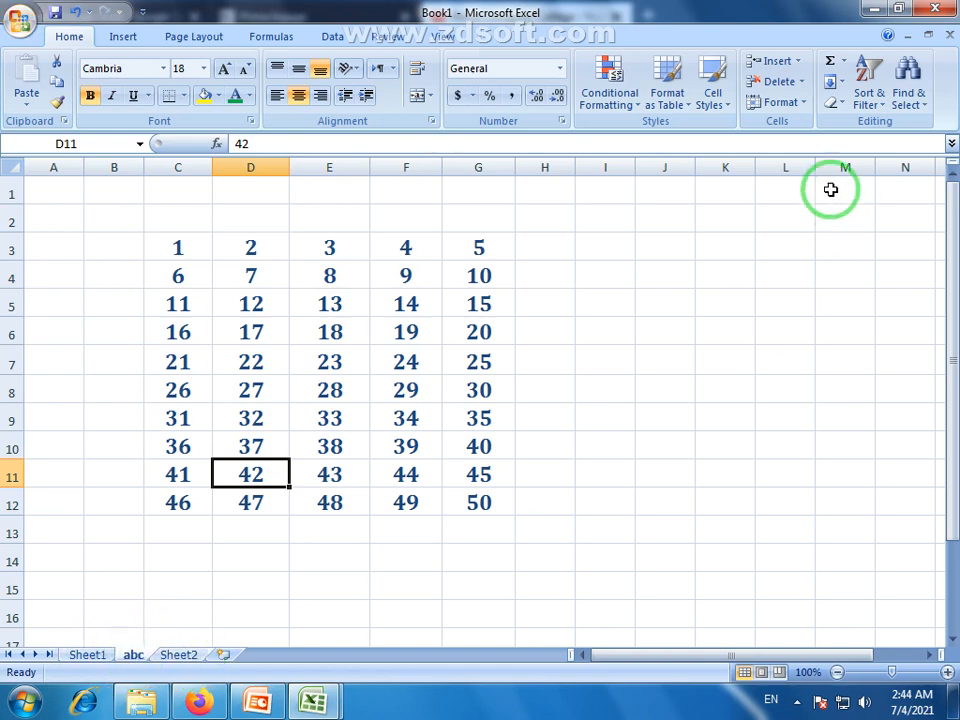
- View Sheet1 briefly, return to the abc sheet and set its tab color to red
{"action": "left_click", "coordinate": [795, 103]}
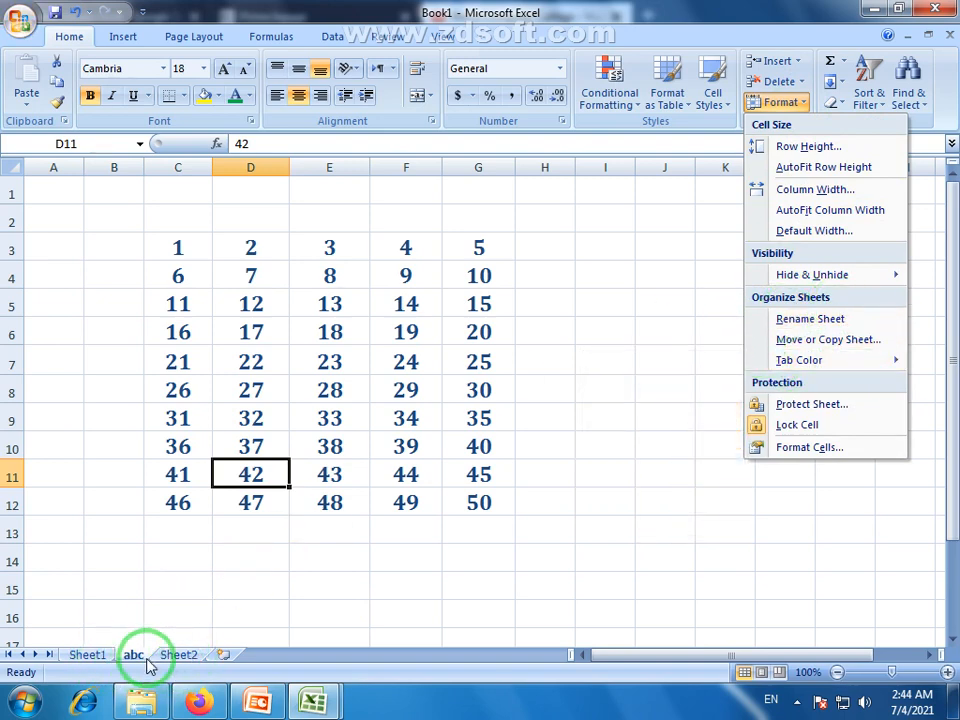
{"action": "left_click", "coordinate": [97, 655]}
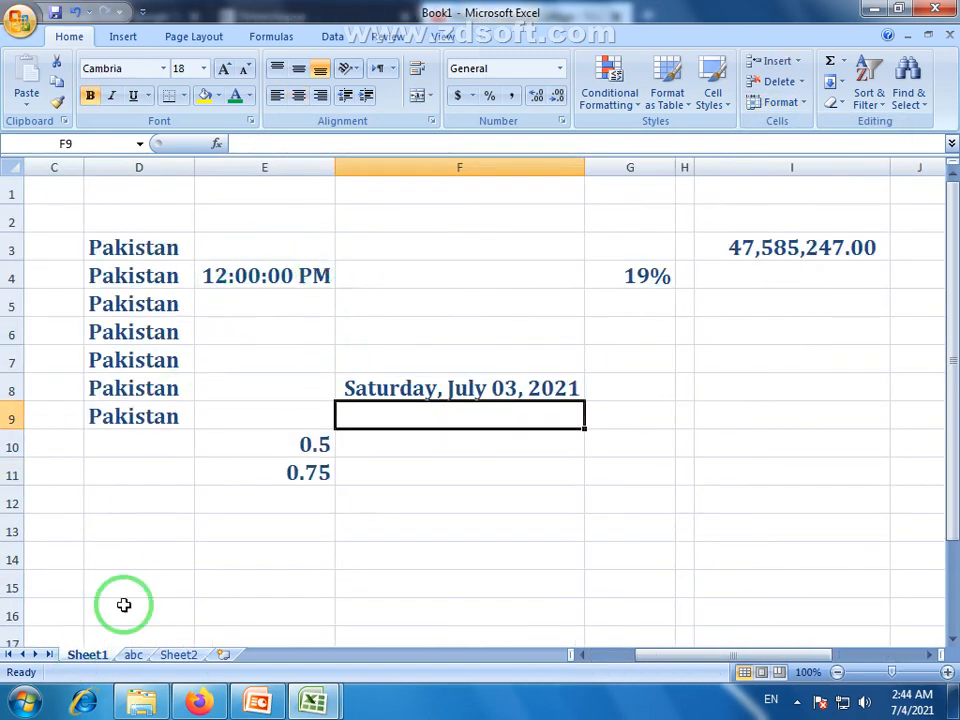
{"action": "left_click", "coordinate": [127, 655]}
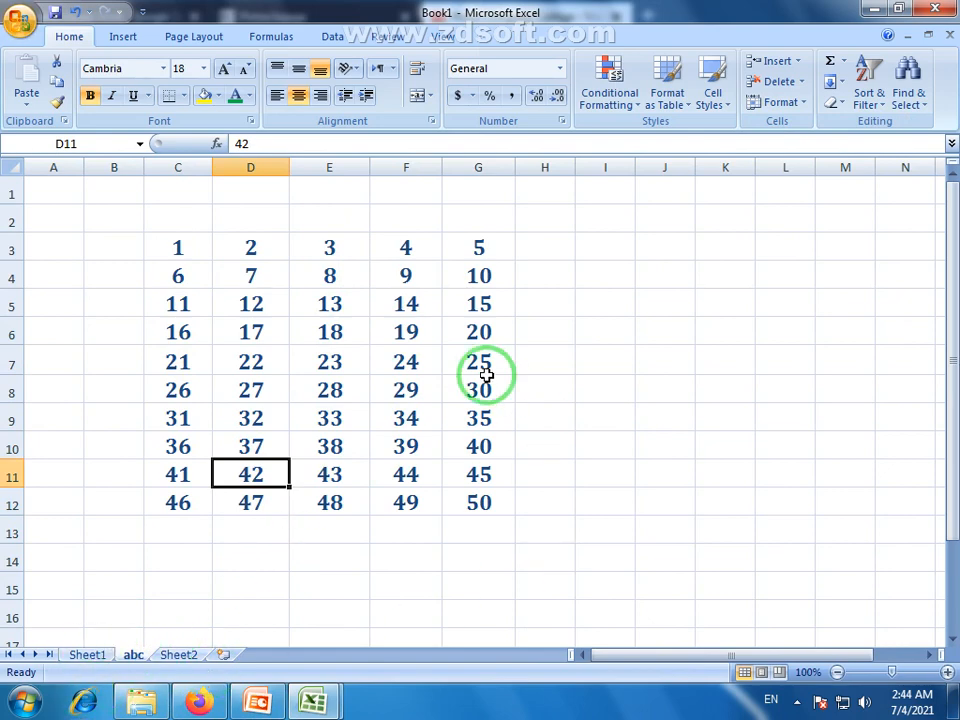
{"action": "left_click", "coordinate": [801, 104]}
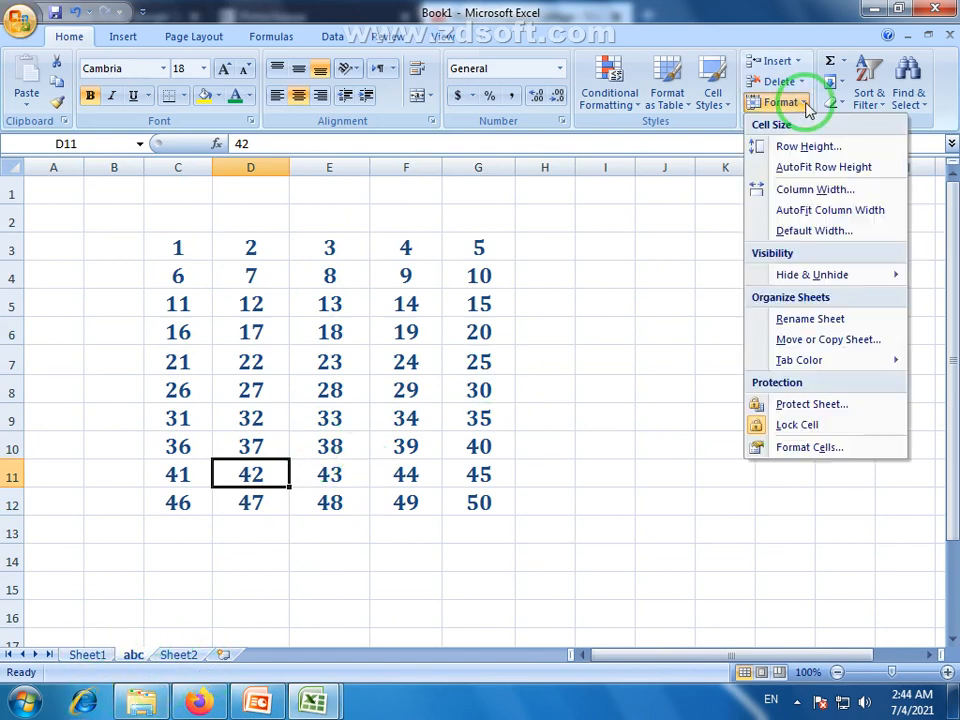
{"action": "mouse_move", "coordinate": [805, 369]}
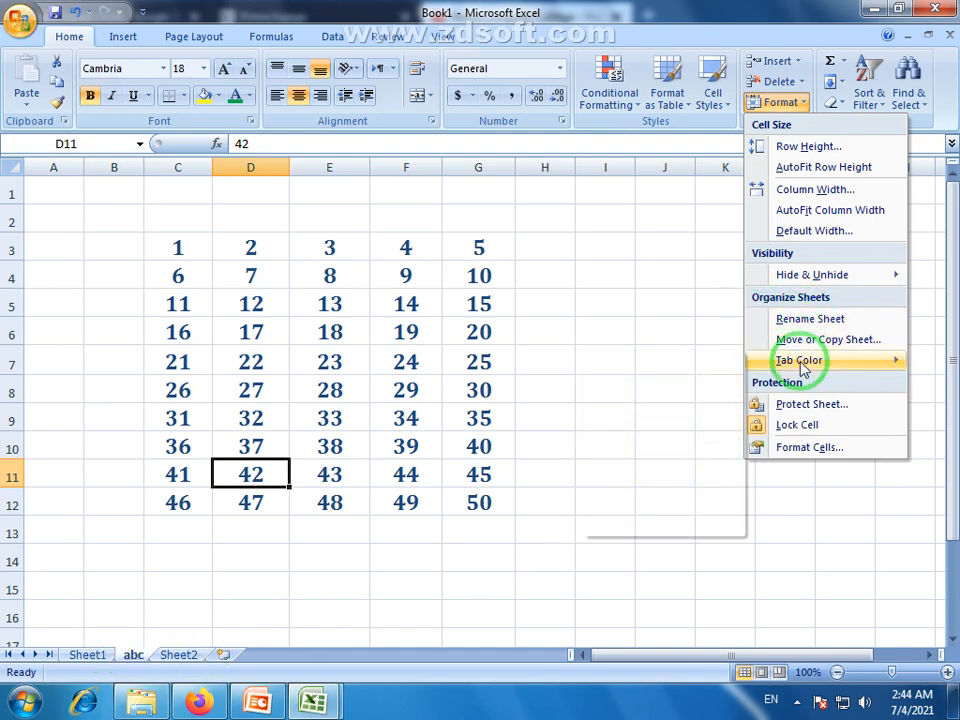
{"action": "left_click", "coordinate": [609, 481]}
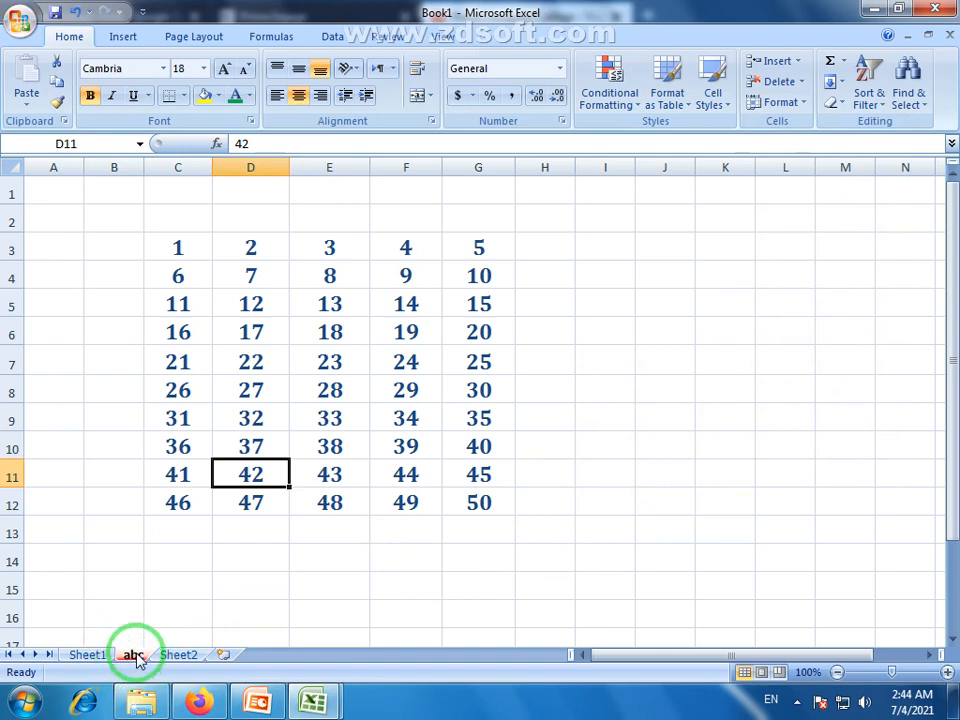
- Set the tab colour of Sheet2 to green from the standard colours
{"action": "left_click", "coordinate": [180, 656]}
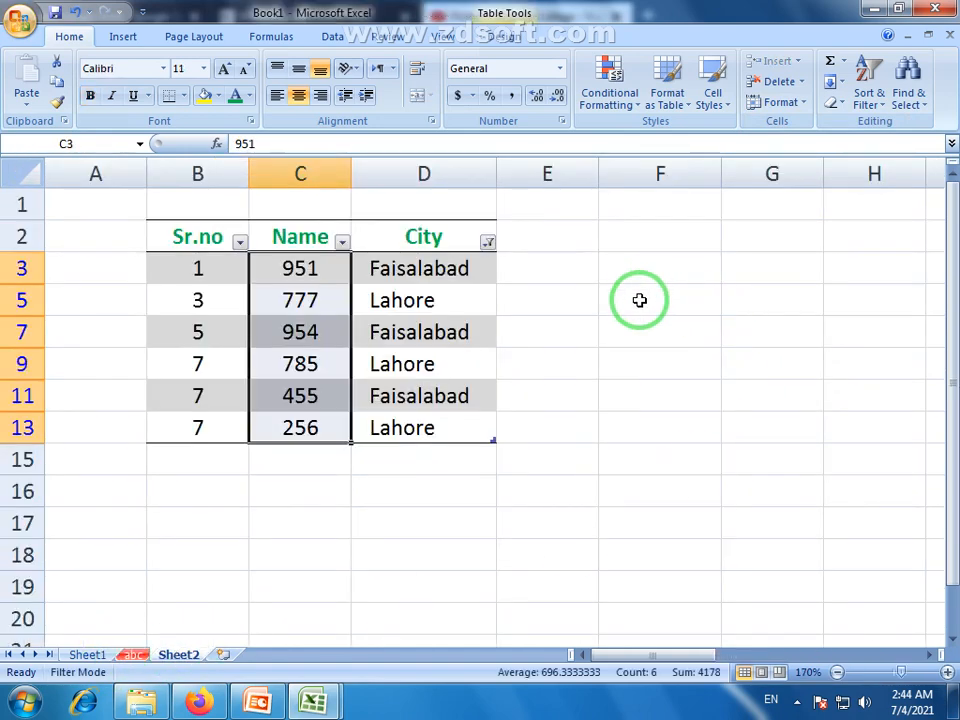
{"action": "left_click", "coordinate": [790, 103]}
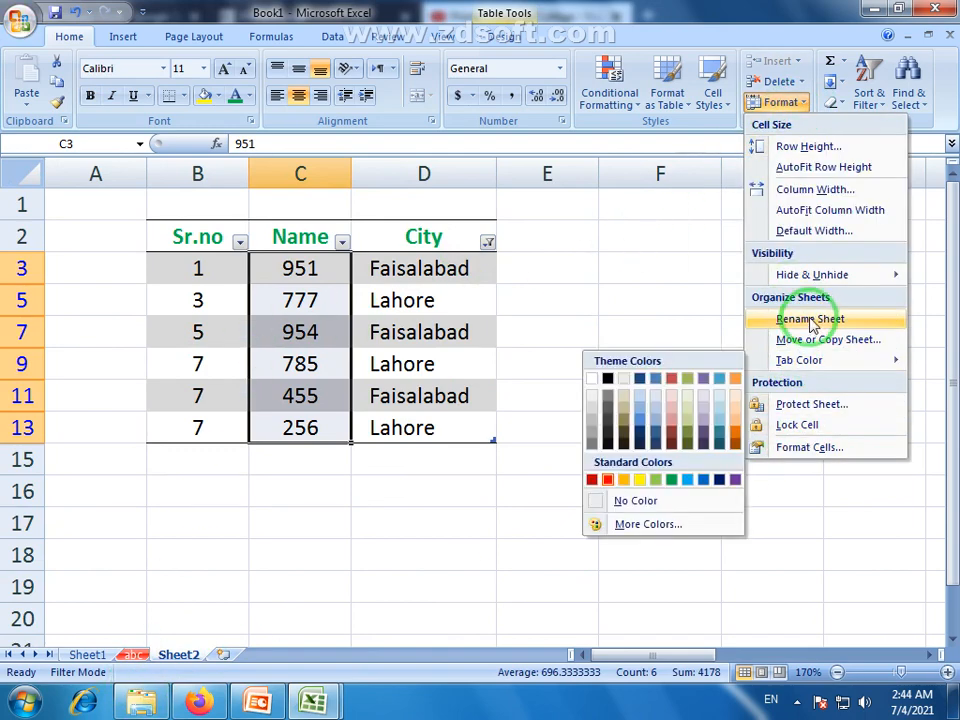
{"action": "left_click", "coordinate": [672, 479]}
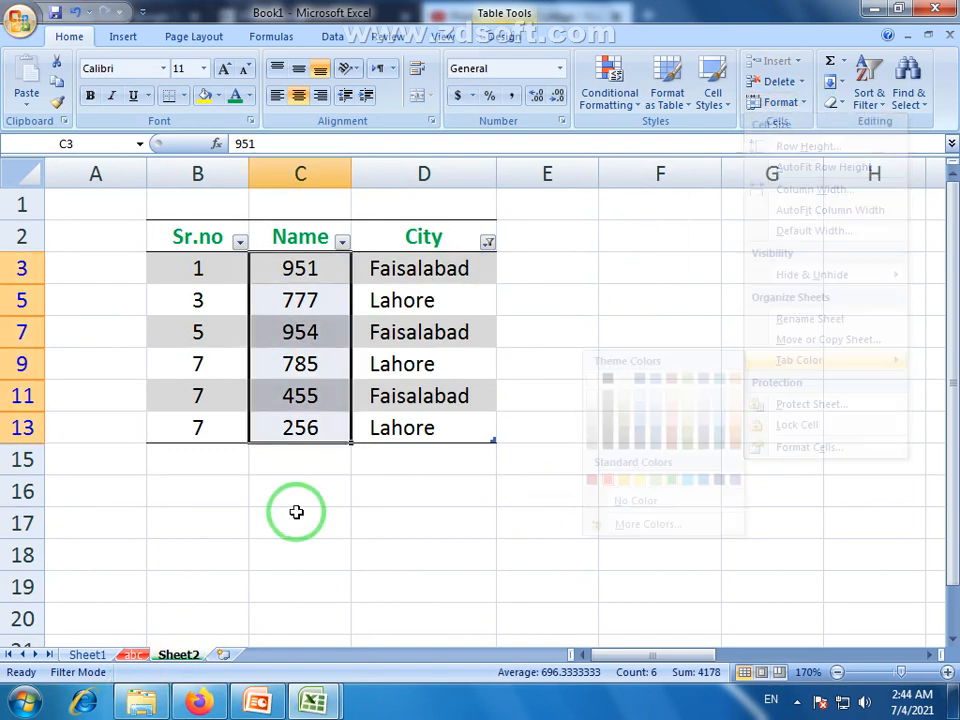
- Set the tab colour of Sheet1 to yellow from the standard colours
{"action": "left_click", "coordinate": [80, 655]}
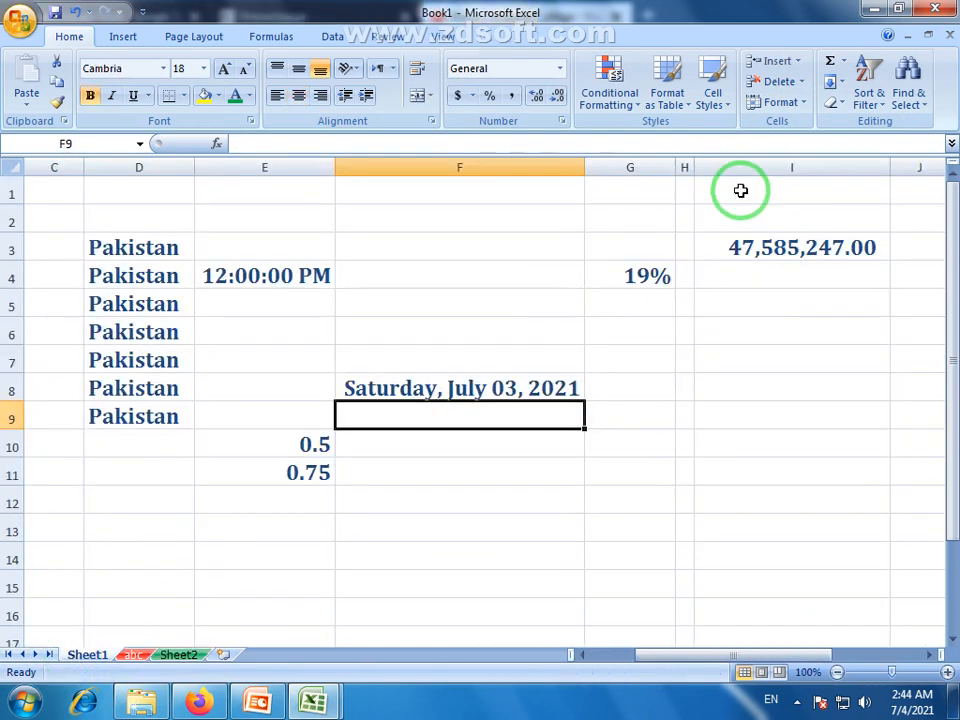
{"action": "left_click", "coordinate": [806, 110]}
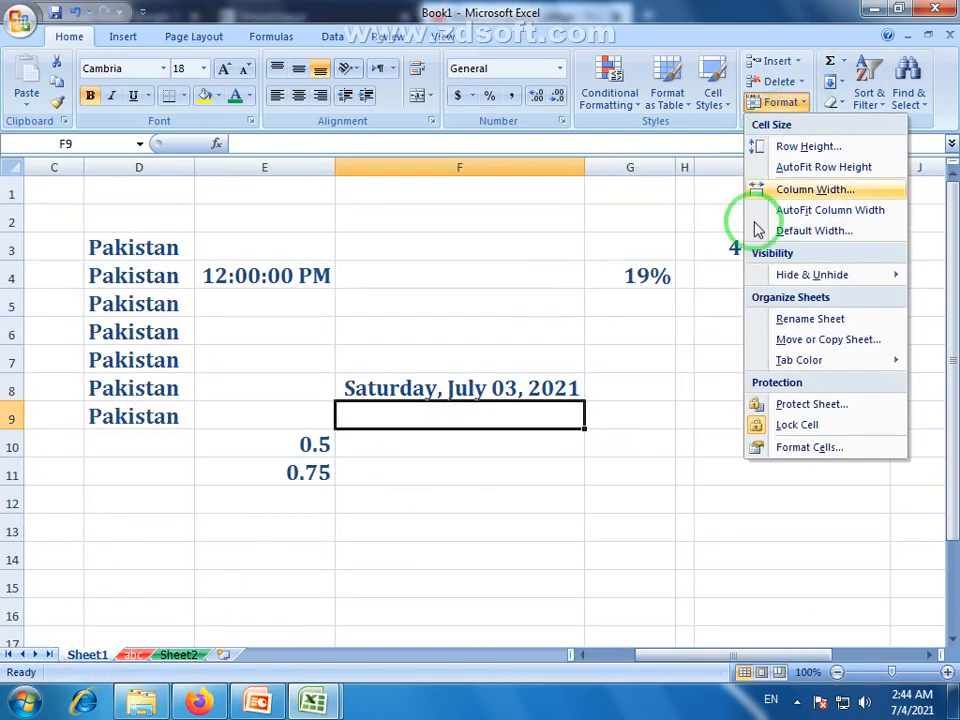
{"action": "mouse_move", "coordinate": [815, 368]}
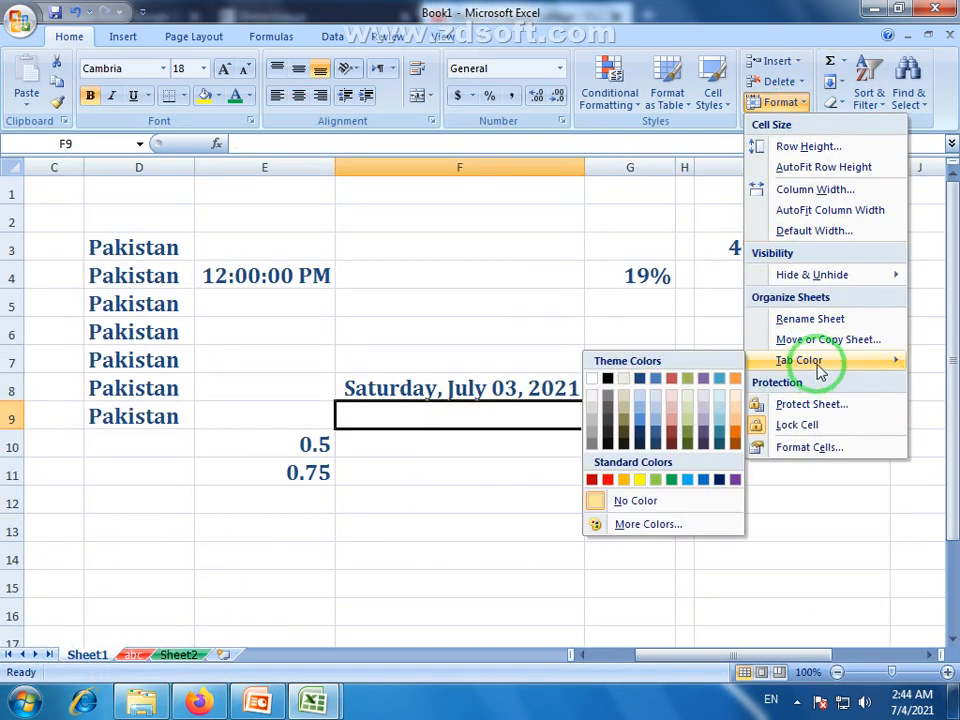
{"action": "left_click", "coordinate": [640, 480]}
{"action": "left_click", "coordinate": [326, 610]}
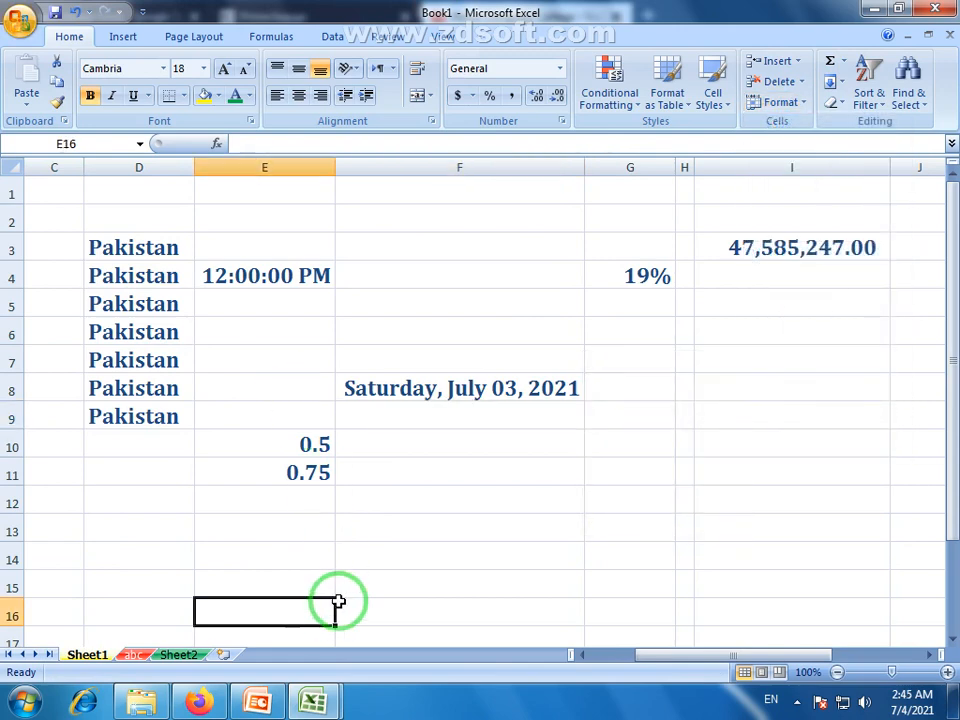
- Switch repeatedly among Sheet1, abc and Sheet2 to compare how their coloured tabs look when active and inactive
{"action": "left_click", "coordinate": [190, 656]}
{"action": "left_click", "coordinate": [134, 656]}
{"action": "left_click", "coordinate": [92, 656]}
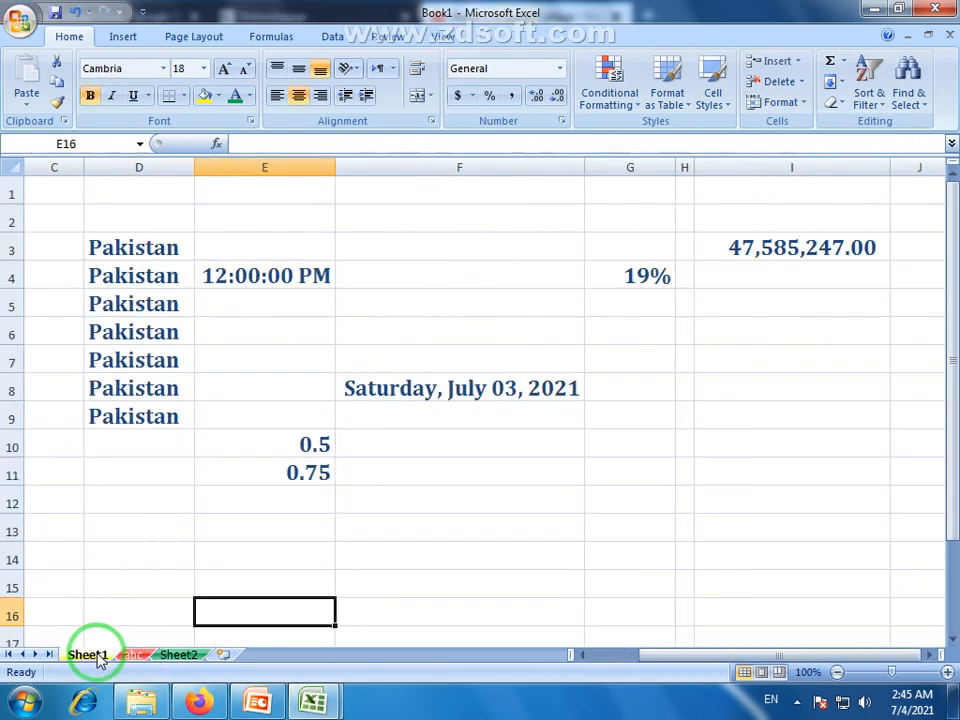
{"action": "left_click", "coordinate": [134, 656]}
{"action": "left_click", "coordinate": [180, 656]}
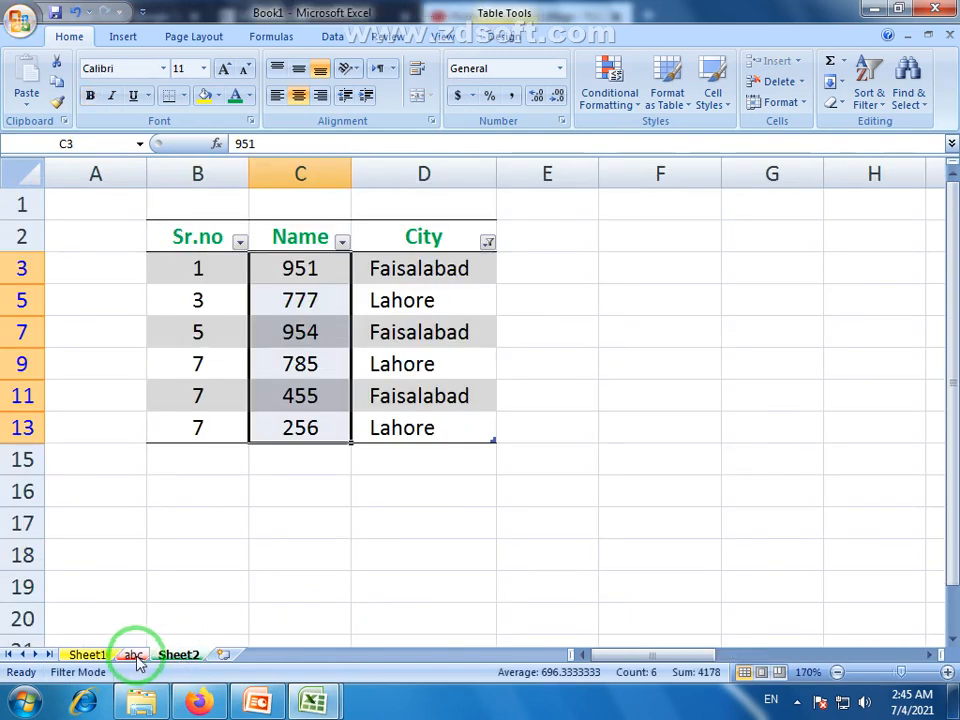
{"action": "left_click", "coordinate": [134, 656]}
{"action": "left_click", "coordinate": [88, 656]}
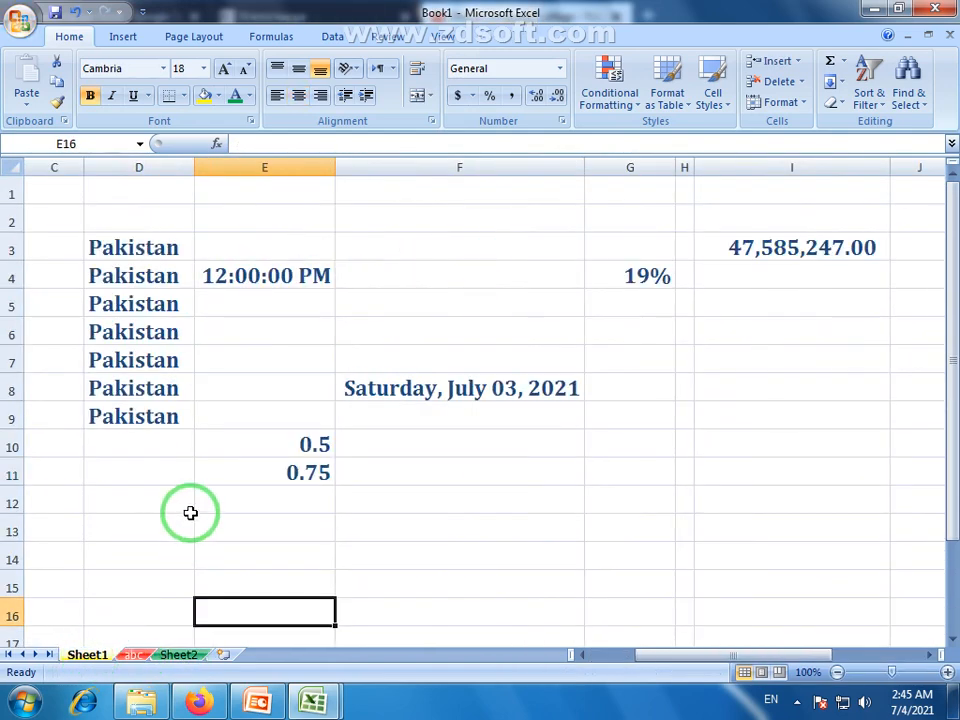
{"action": "left_click", "coordinate": [134, 656]}
{"action": "left_click", "coordinate": [176, 656]}
{"action": "left_click", "coordinate": [134, 656]}
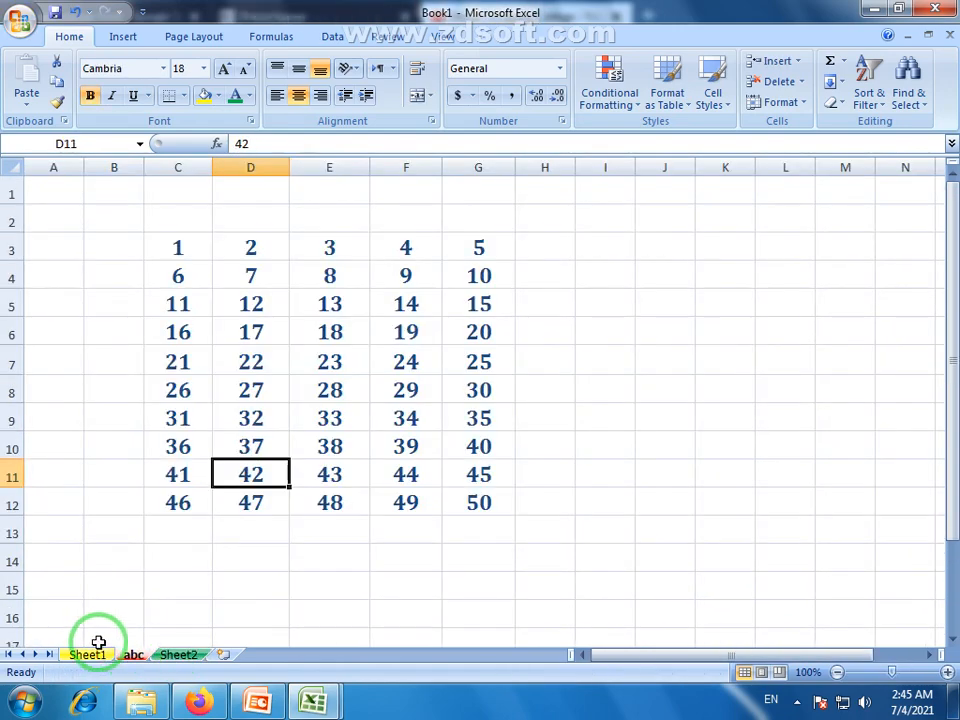
{"action": "left_click", "coordinate": [88, 656]}
{"action": "left_click", "coordinate": [127, 656]}
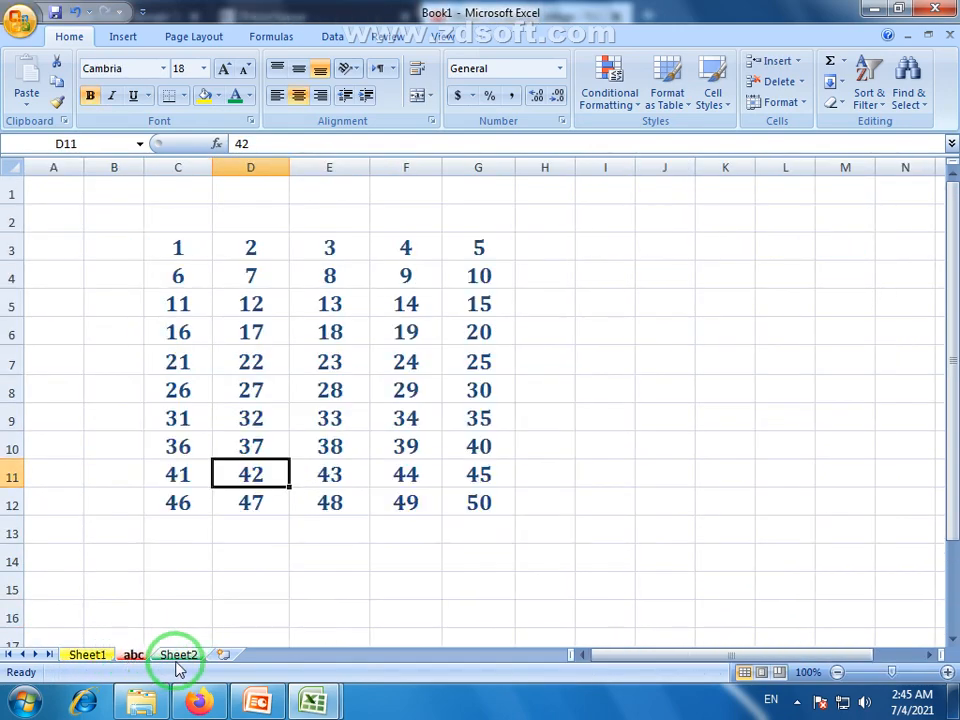
{"action": "left_click", "coordinate": [180, 656]}
{"action": "left_click", "coordinate": [133, 656]}
{"action": "left_click", "coordinate": [88, 656]}
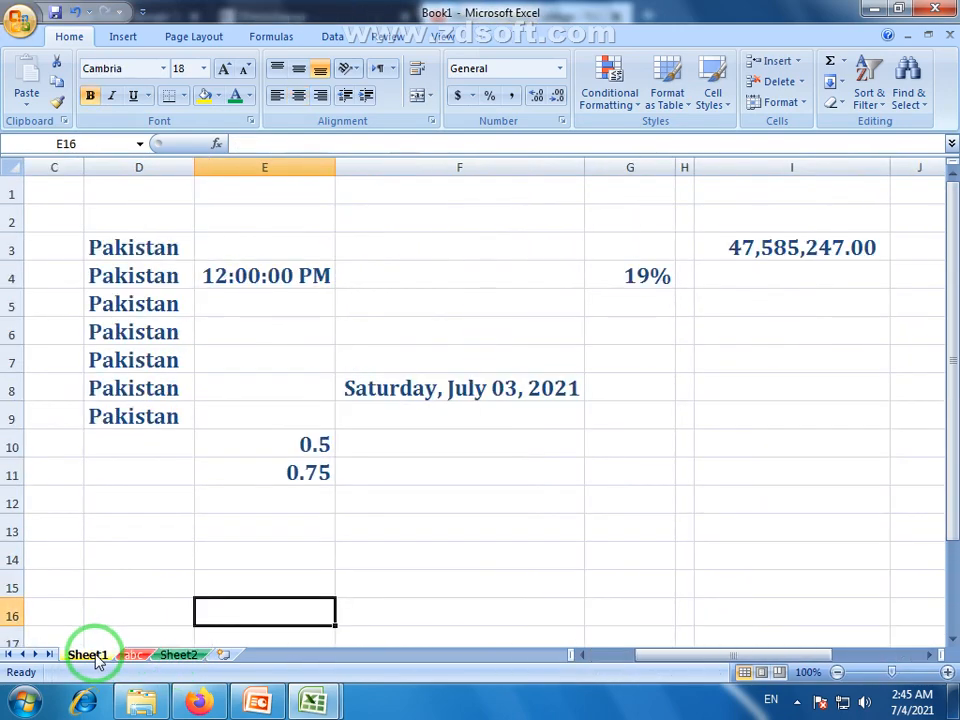
{"action": "left_click", "coordinate": [133, 656]}
{"action": "left_click", "coordinate": [178, 656]}
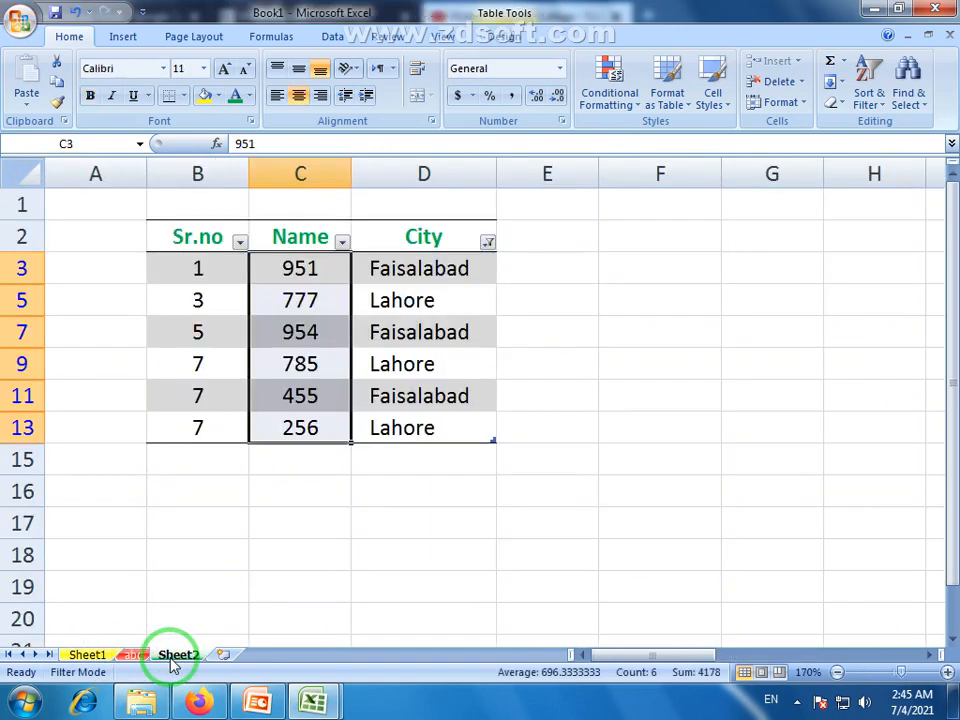
{"action": "left_click", "coordinate": [133, 656]}
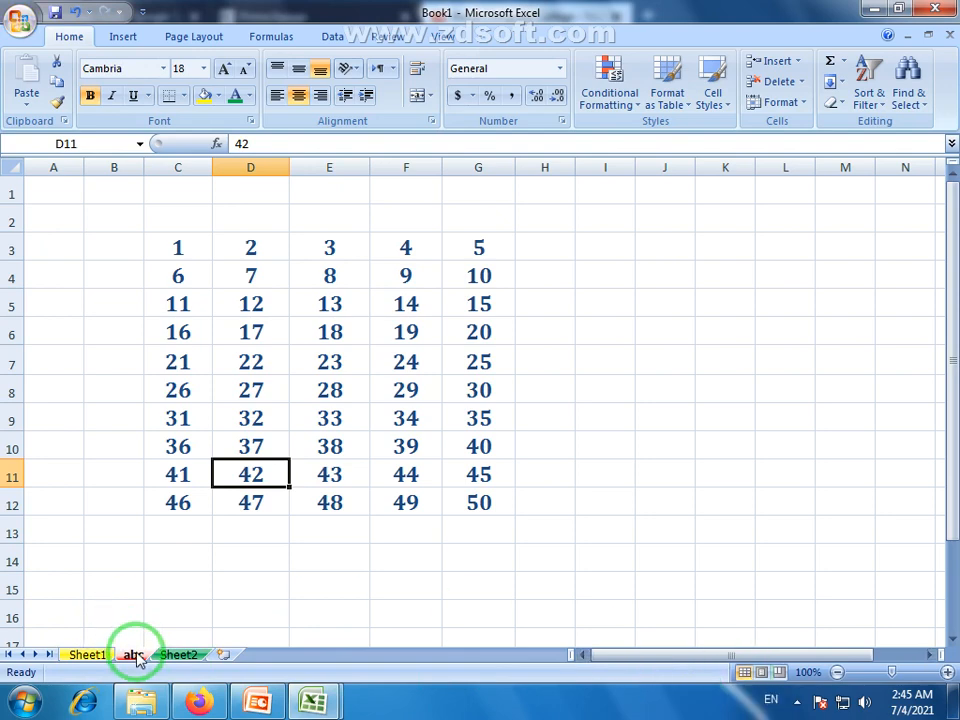
{"action": "left_click", "coordinate": [180, 656]}
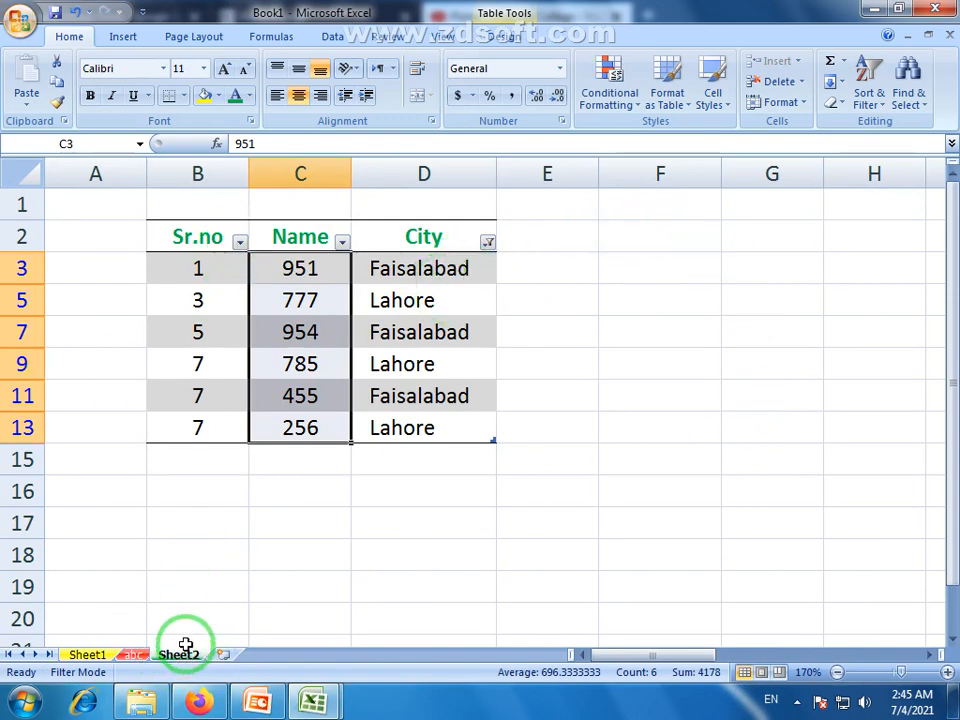
- Review the number table in C3:G12 on the abc sheet and the data on Sheet1
{"action": "left_click", "coordinate": [135, 656]}
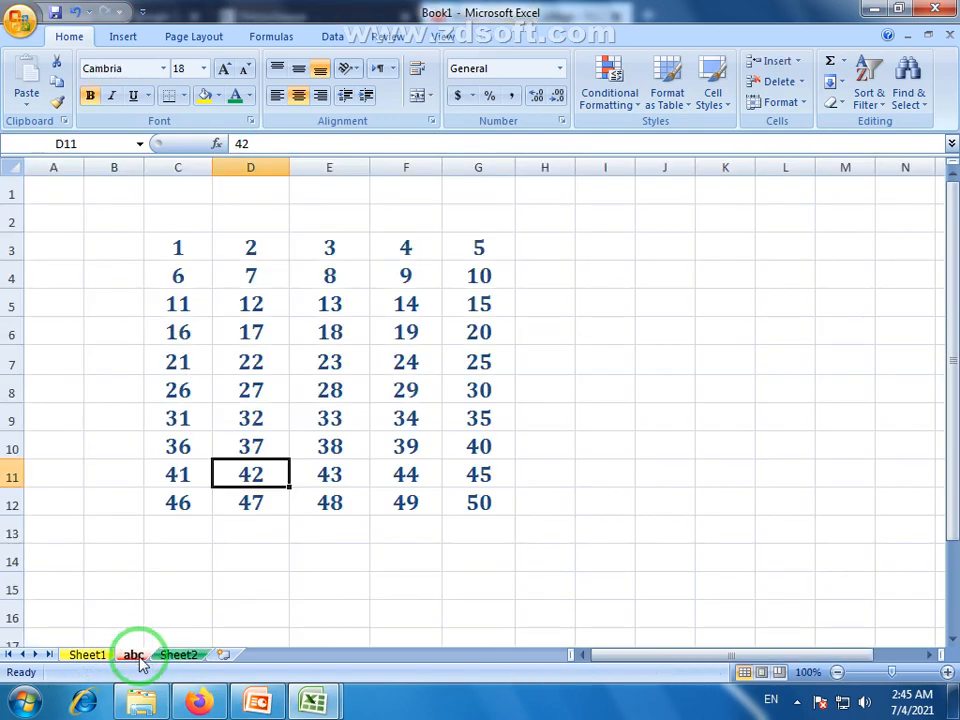
{"action": "left_click_drag", "start_coordinate": [202, 254], "coordinate": [480, 510]}
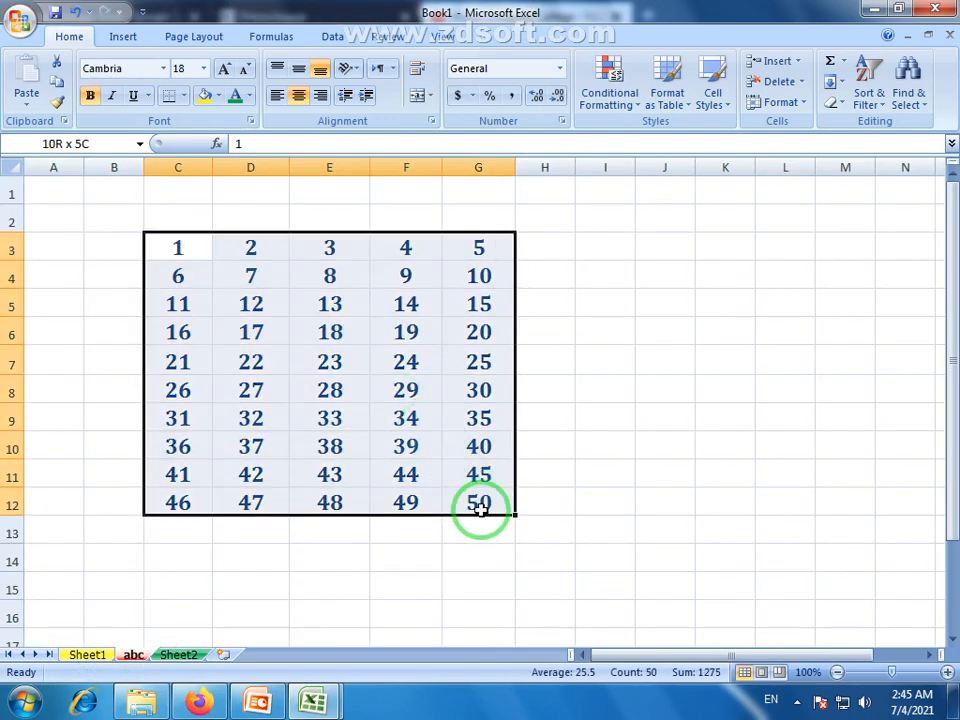
{"action": "left_click", "coordinate": [147, 656]}
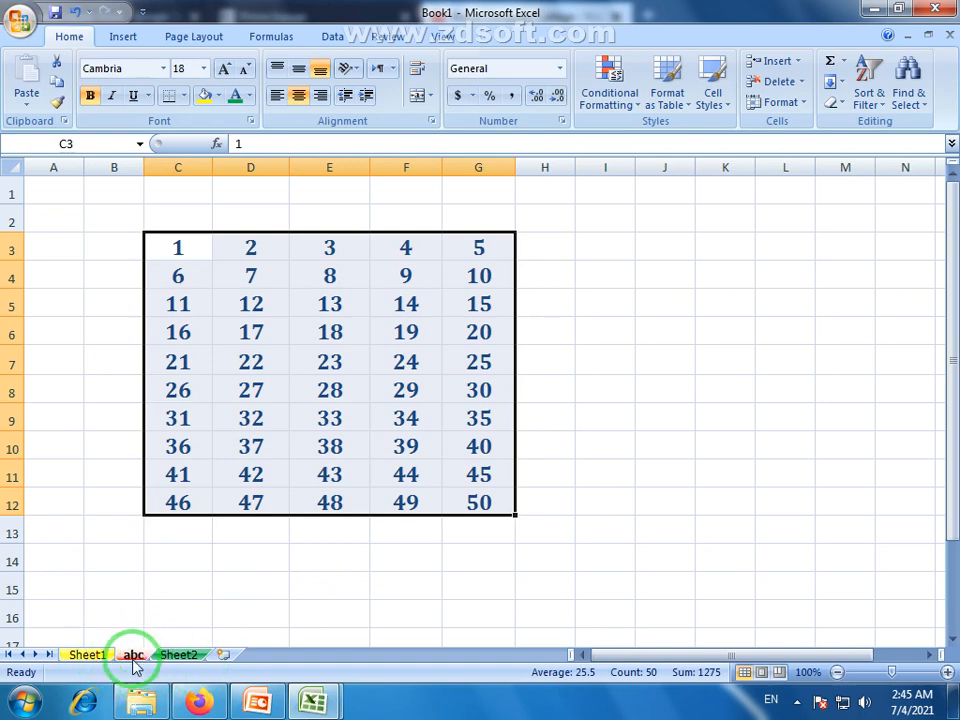
{"action": "left_click", "coordinate": [90, 656]}
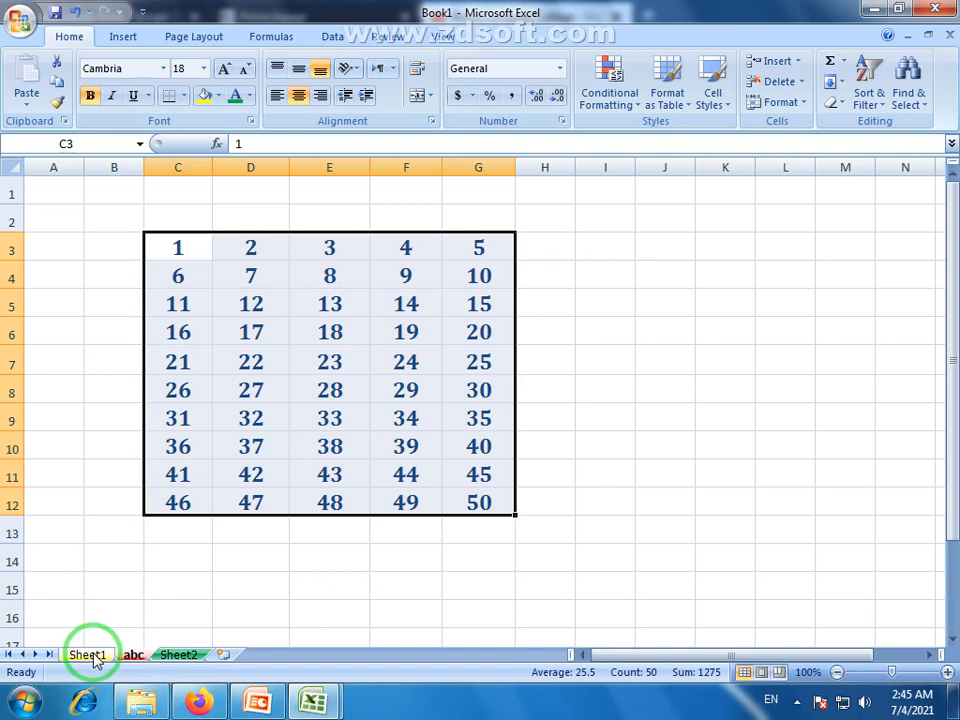
{"action": "left_click_drag", "start_coordinate": [137, 242], "coordinate": [388, 525]}
{"action": "left_click", "coordinate": [290, 612]}
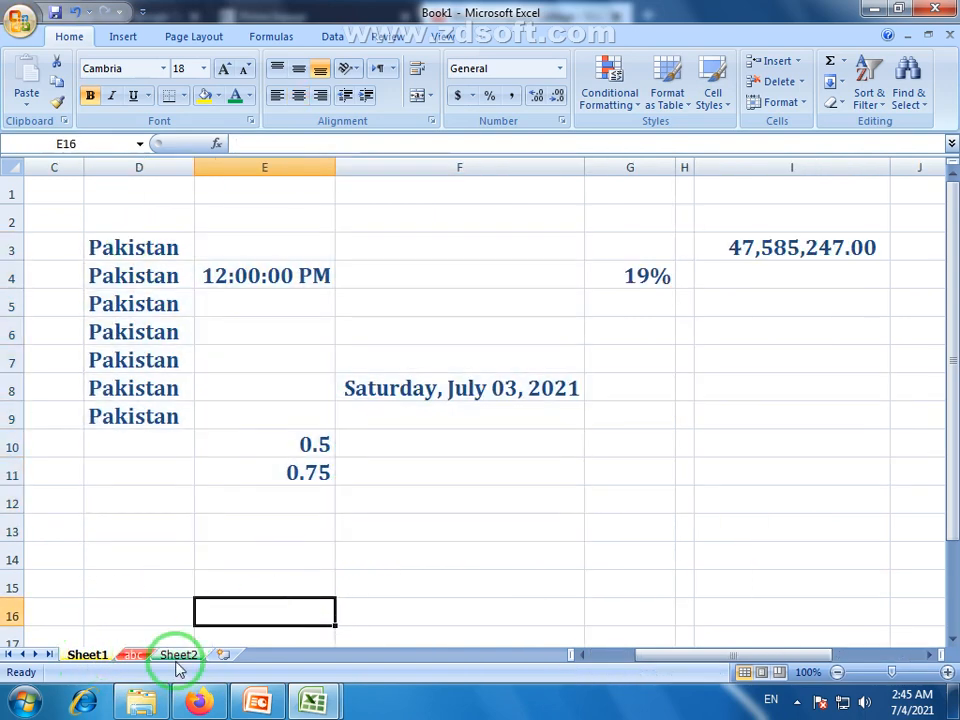
- Go through the three coloured sheets again to check each one's contents, ending on Sheet2
{"action": "left_click", "coordinate": [176, 655]}
{"action": "left_click", "coordinate": [94, 655]}
{"action": "left_click", "coordinate": [133, 656]}
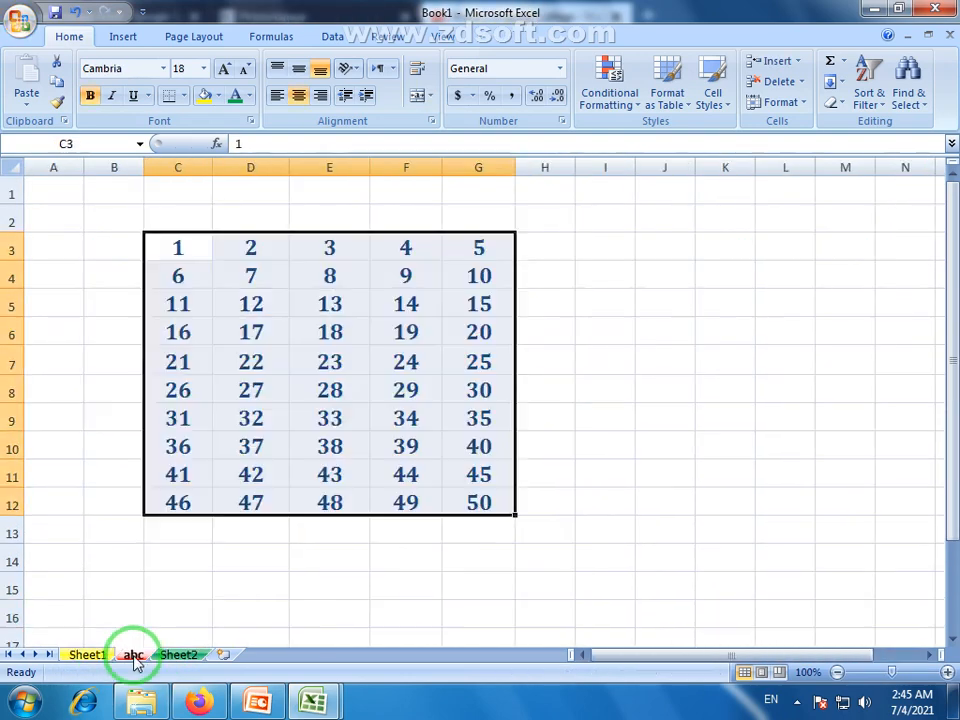
{"action": "left_click", "coordinate": [176, 655]}
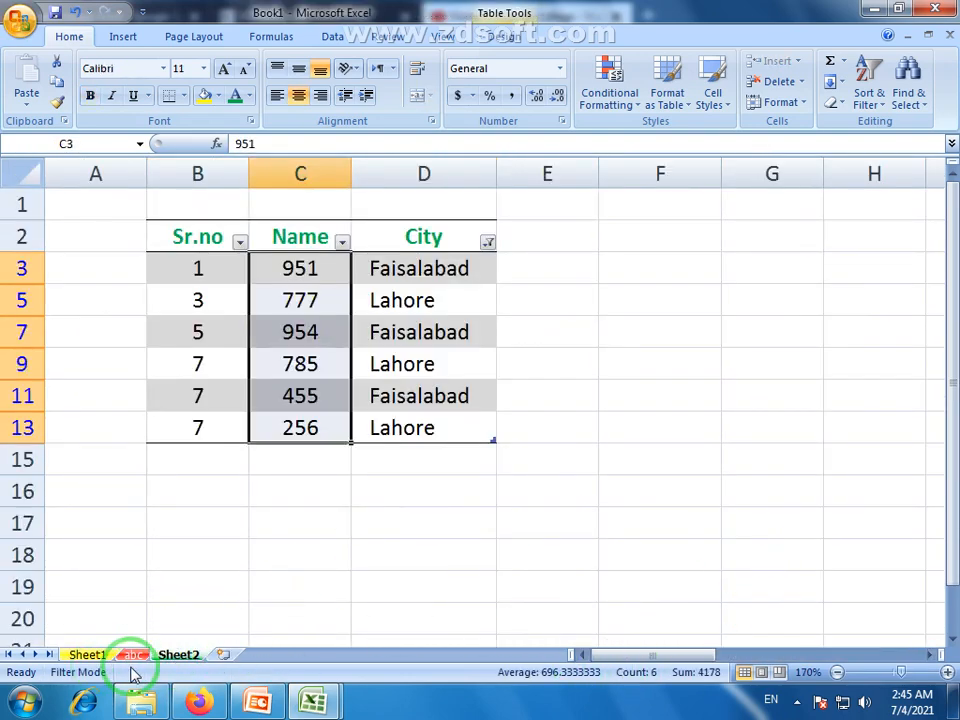
{"action": "left_click", "coordinate": [133, 655]}
{"action": "left_click", "coordinate": [94, 655]}
{"action": "left_click", "coordinate": [130, 655]}
{"action": "left_click", "coordinate": [165, 655]}
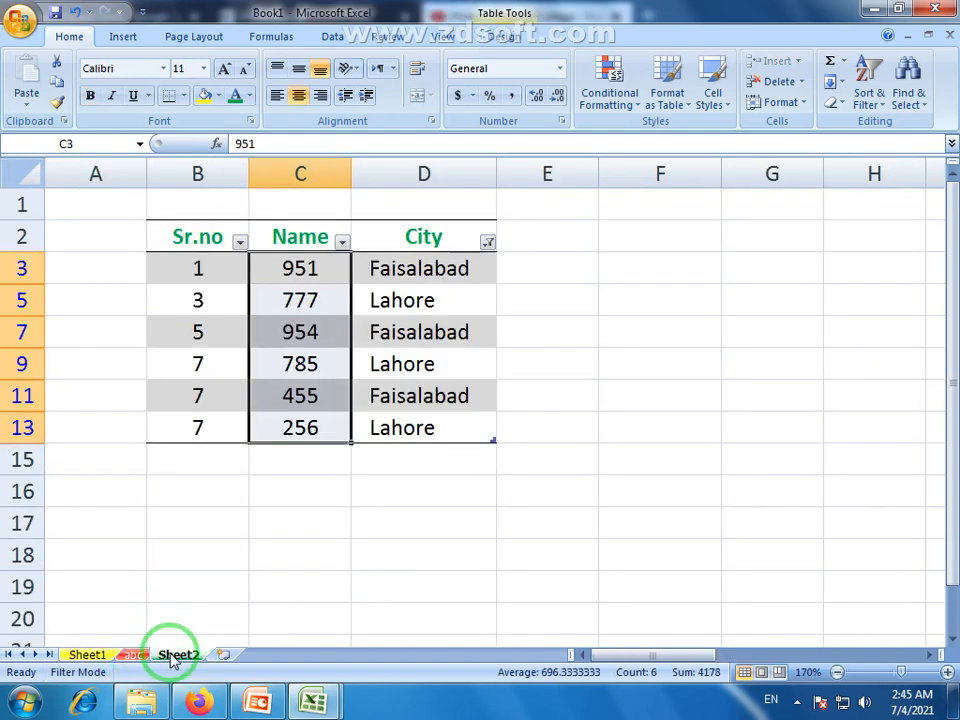
{"action": "left_click", "coordinate": [133, 655]}
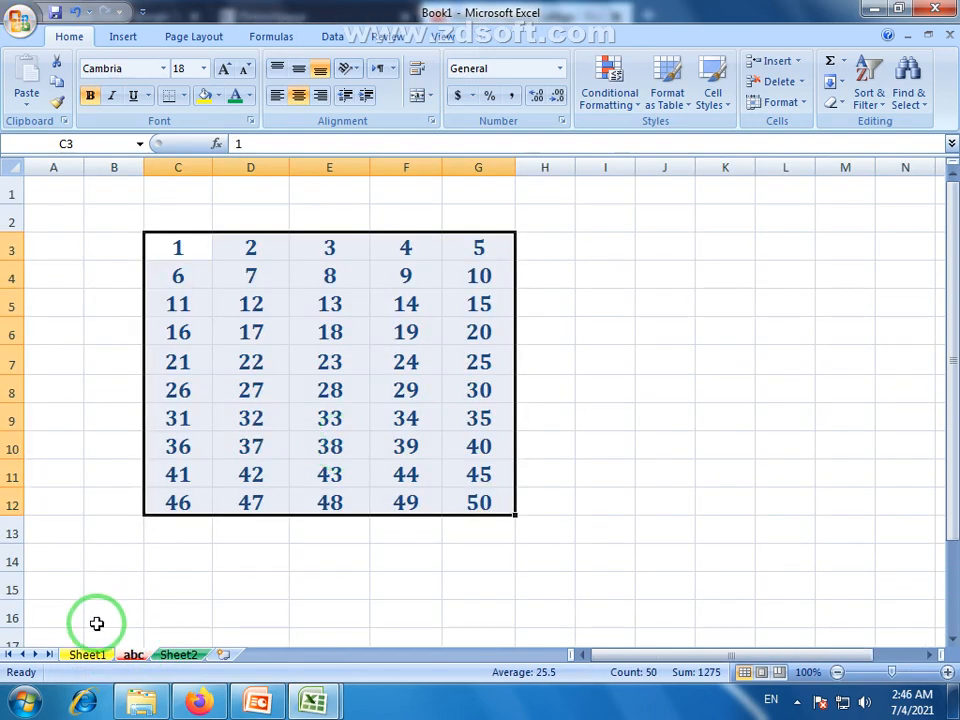
{"action": "left_click", "coordinate": [95, 657]}
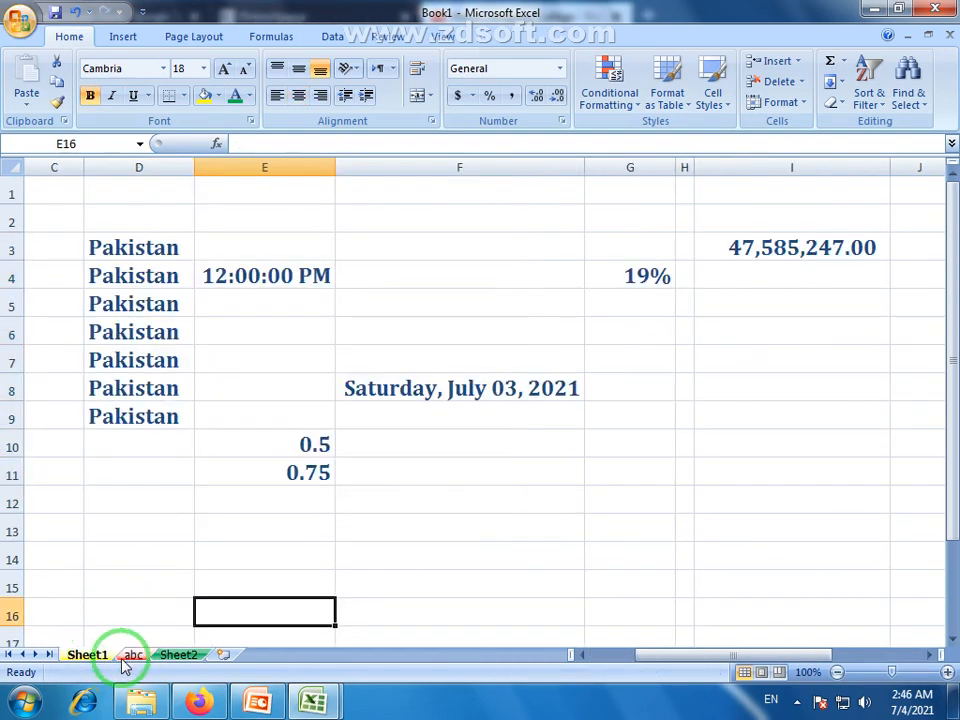
{"action": "left_click", "coordinate": [125, 658]}
{"action": "left_click", "coordinate": [182, 660]}
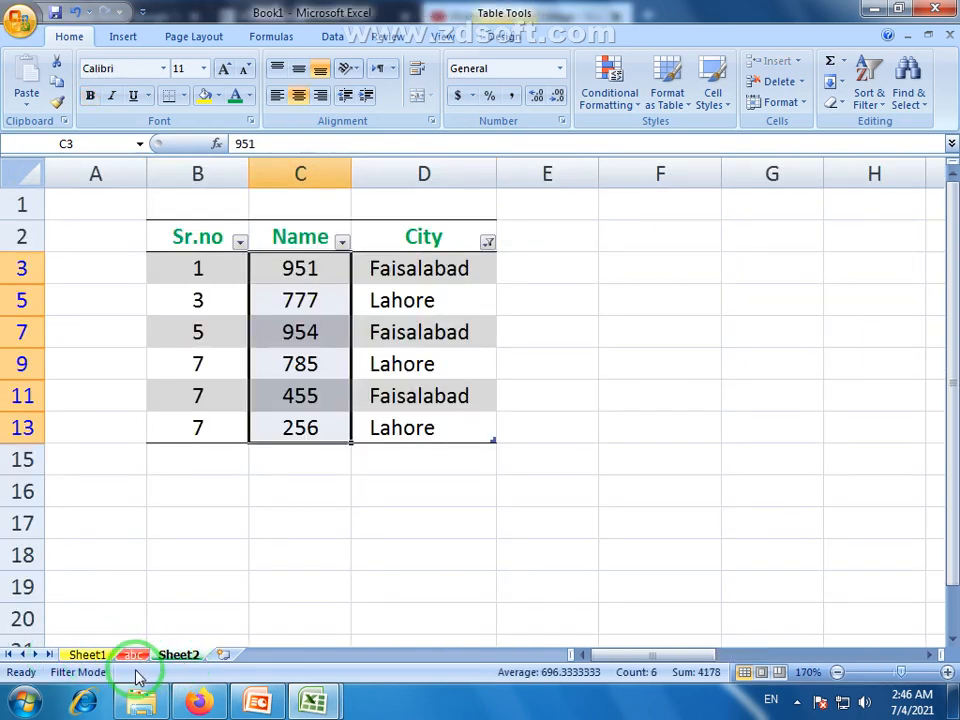
- Look over the sheet organising and protection commands on Sheet2 and on the abc sheet
{"action": "left_click", "coordinate": [804, 110]}
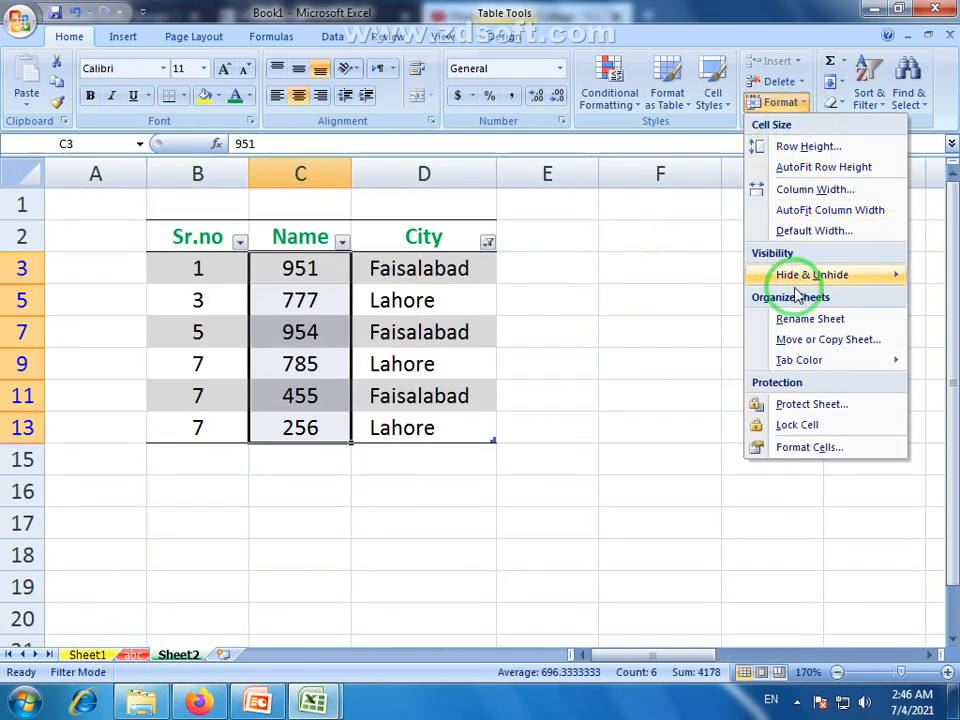
{"action": "mouse_move", "coordinate": [800, 362]}
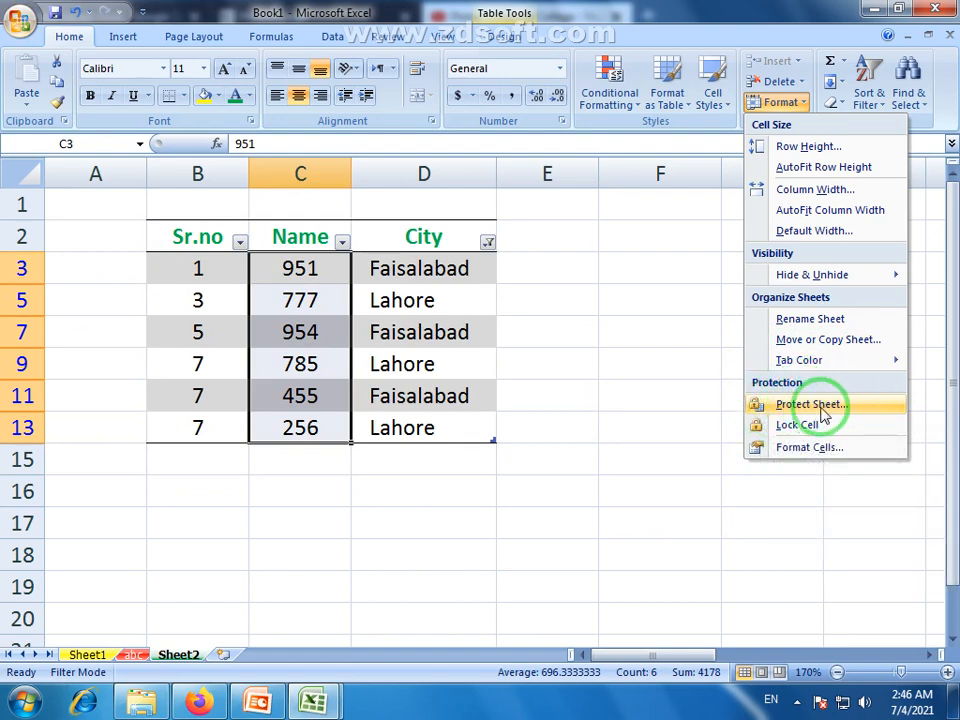
{"action": "left_click", "coordinate": [145, 657]}
{"action": "left_click", "coordinate": [133, 655]}
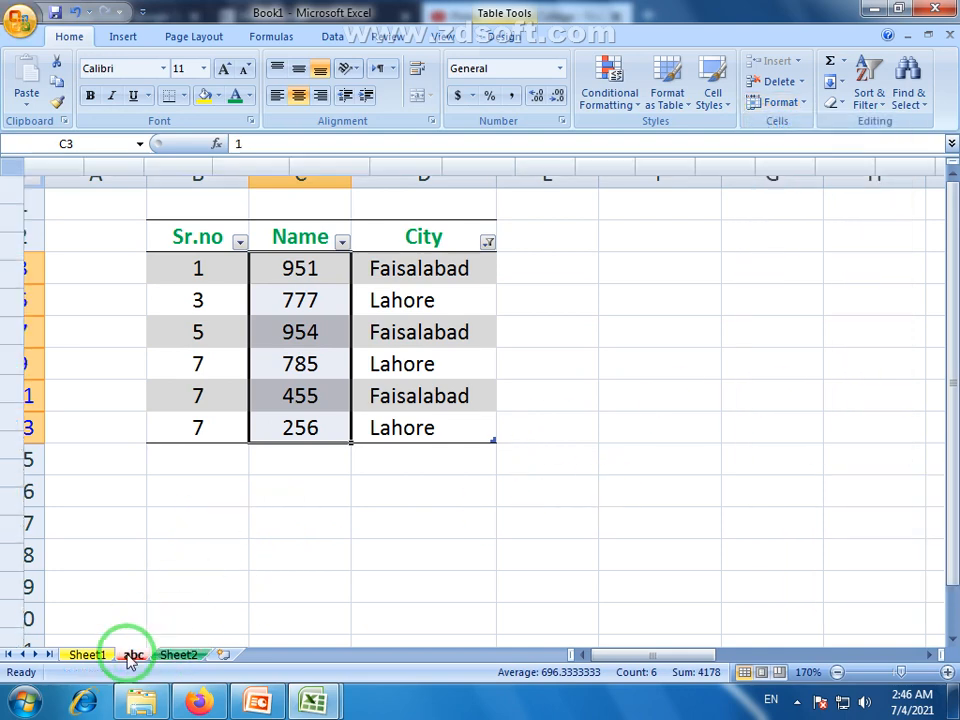
{"action": "left_click", "coordinate": [278, 589]}
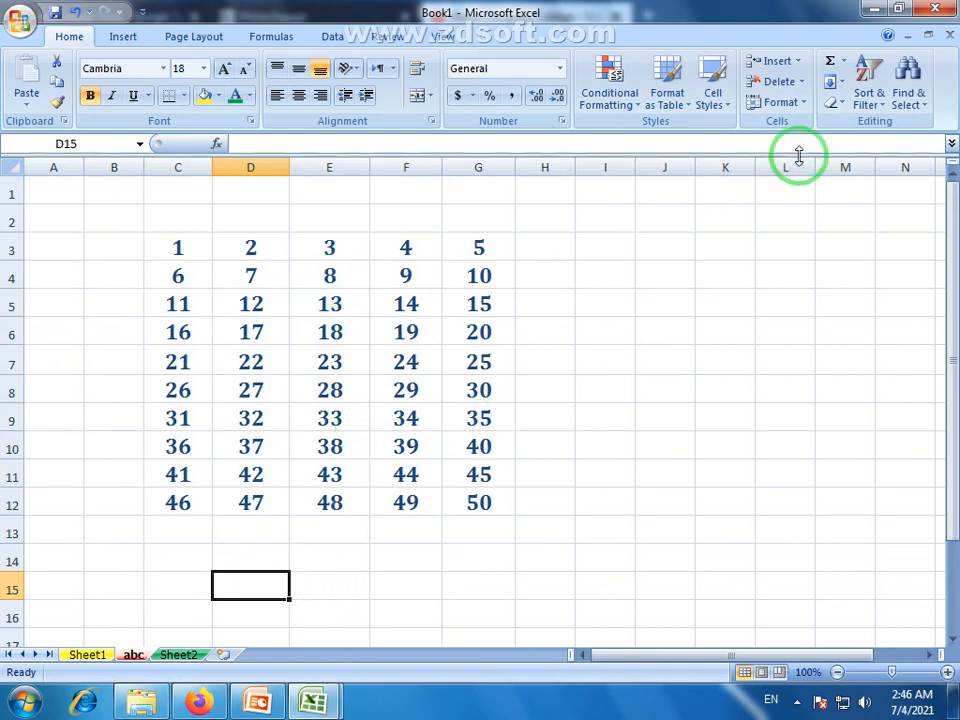
{"action": "left_click", "coordinate": [785, 102]}
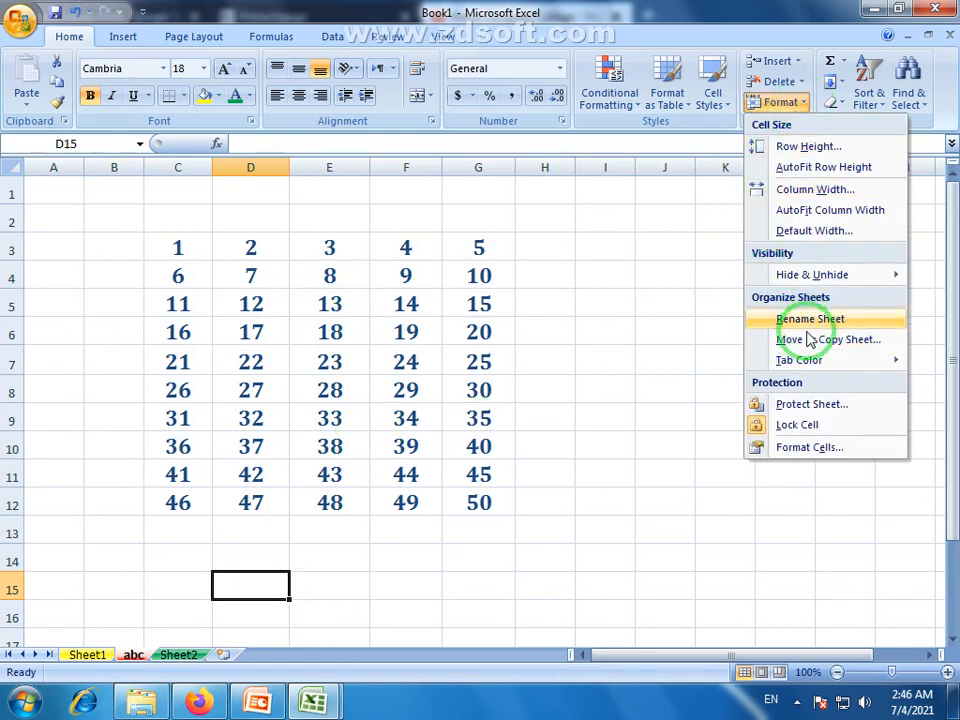
{"action": "left_click", "coordinate": [328, 250]}
{"action": "left_click", "coordinate": [330, 248]}
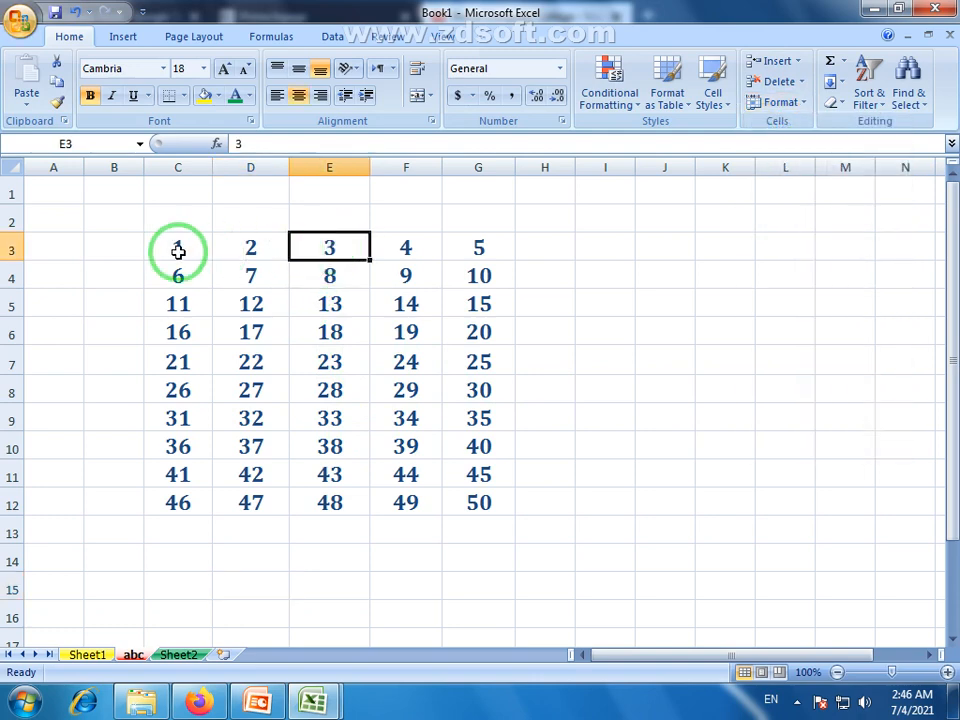
- Examine the number table in C3:G12 on the abc sheet, focusing on the values in E3:E12
{"action": "left_click_drag", "start_coordinate": [178, 250], "coordinate": [475, 503]}
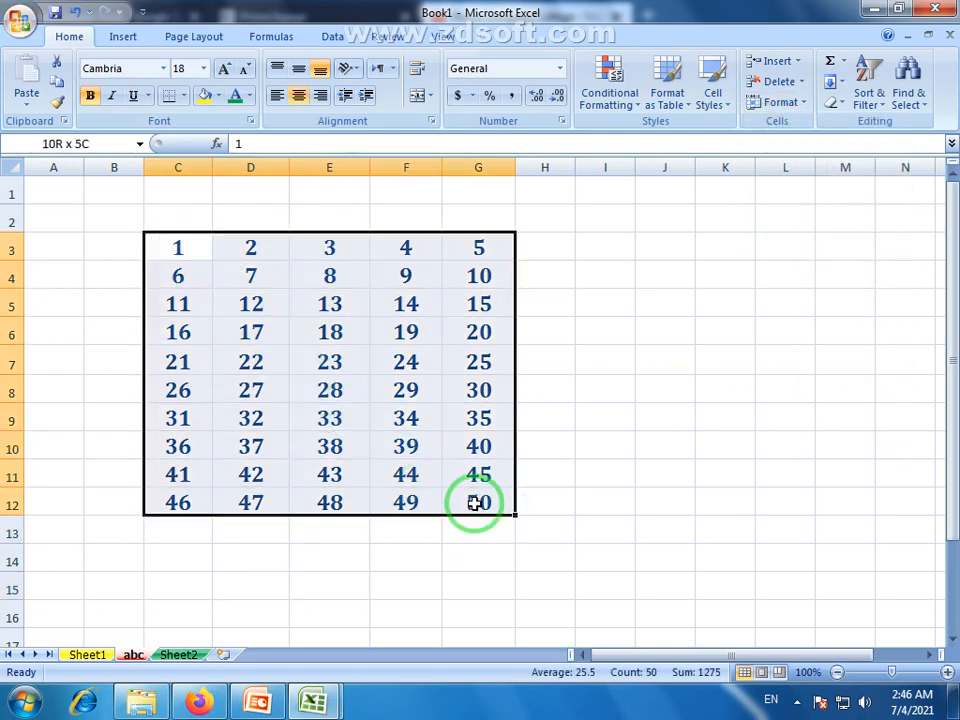
{"action": "left_click", "coordinate": [332, 306]}
{"action": "left_click_drag", "start_coordinate": [330, 248], "coordinate": [352, 503]}
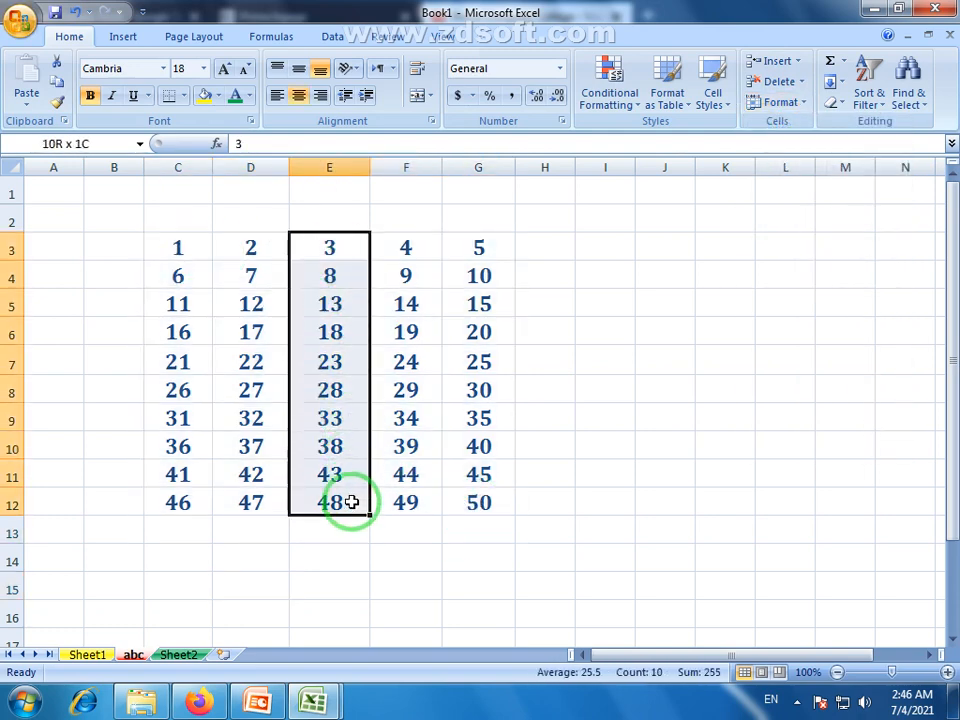
{"action": "left_click", "coordinate": [350, 474]}
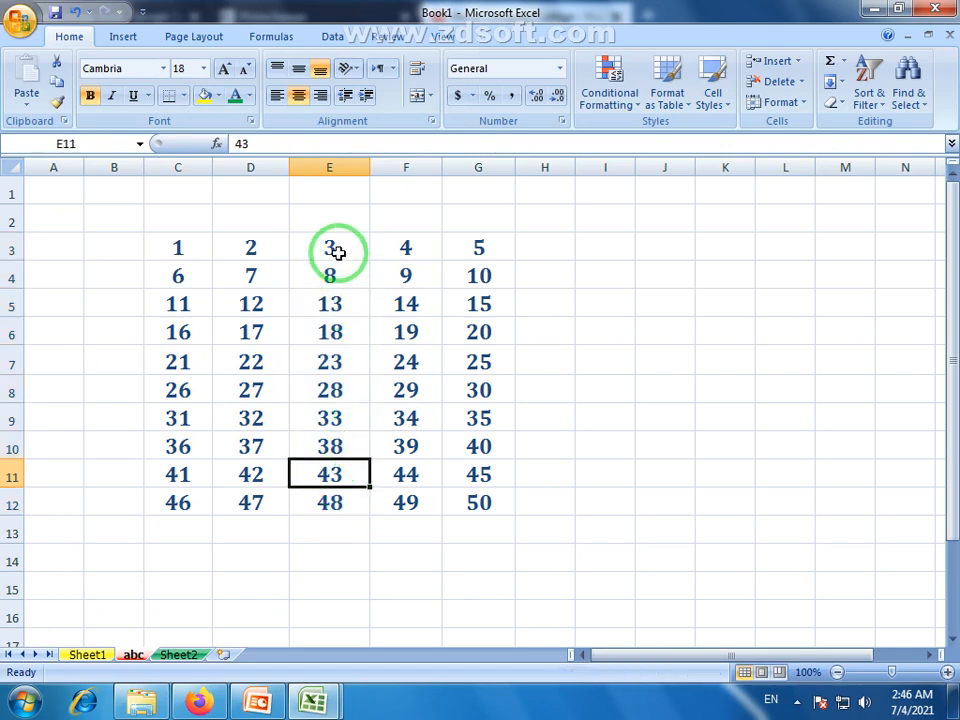
{"action": "left_click_drag", "start_coordinate": [336, 251], "coordinate": [362, 494]}
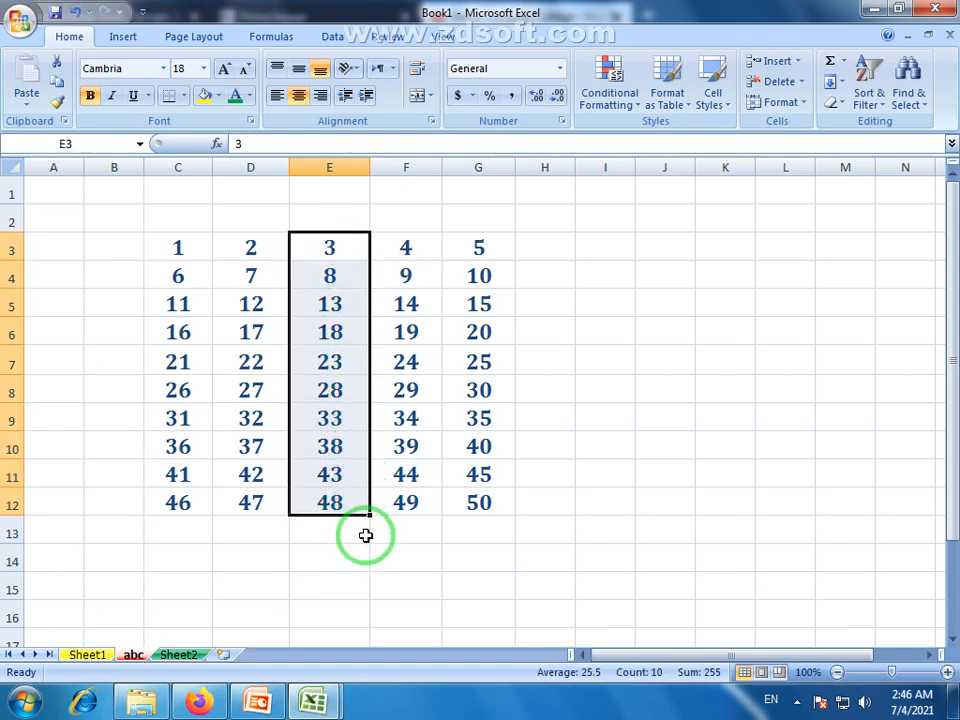
{"action": "left_click", "coordinate": [366, 536]}
{"action": "left_click_drag", "start_coordinate": [178, 248], "coordinate": [200, 276]}
{"action": "left_click_drag", "start_coordinate": [330, 248], "coordinate": [349, 512]}
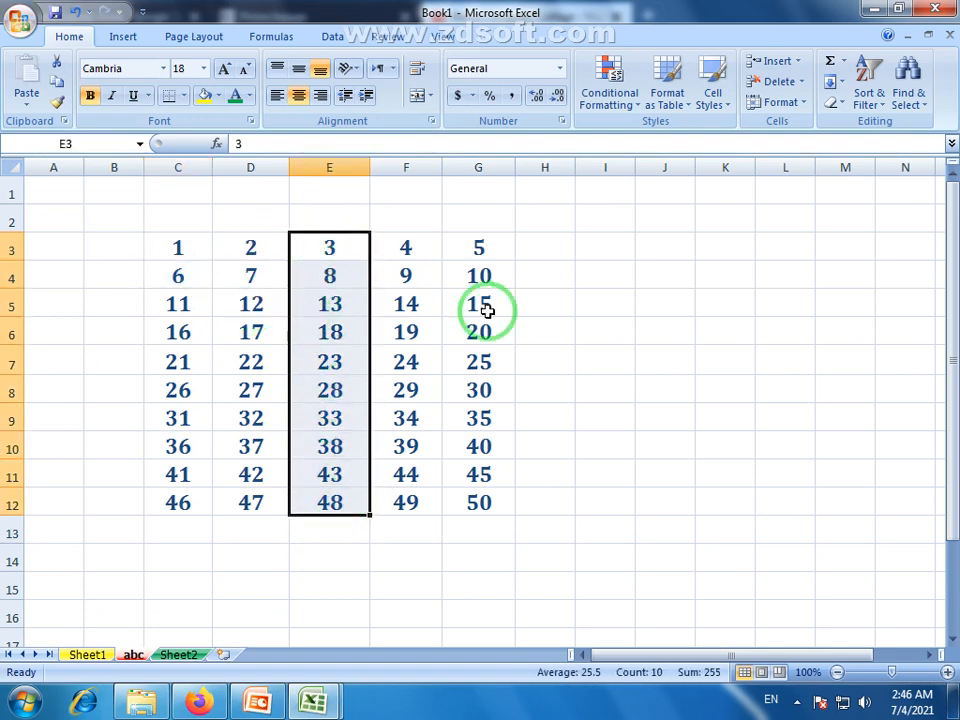
- Change cell E8 to 654 and cell E6 to 598 on the abc sheet
{"action": "left_click", "coordinate": [334, 390]}
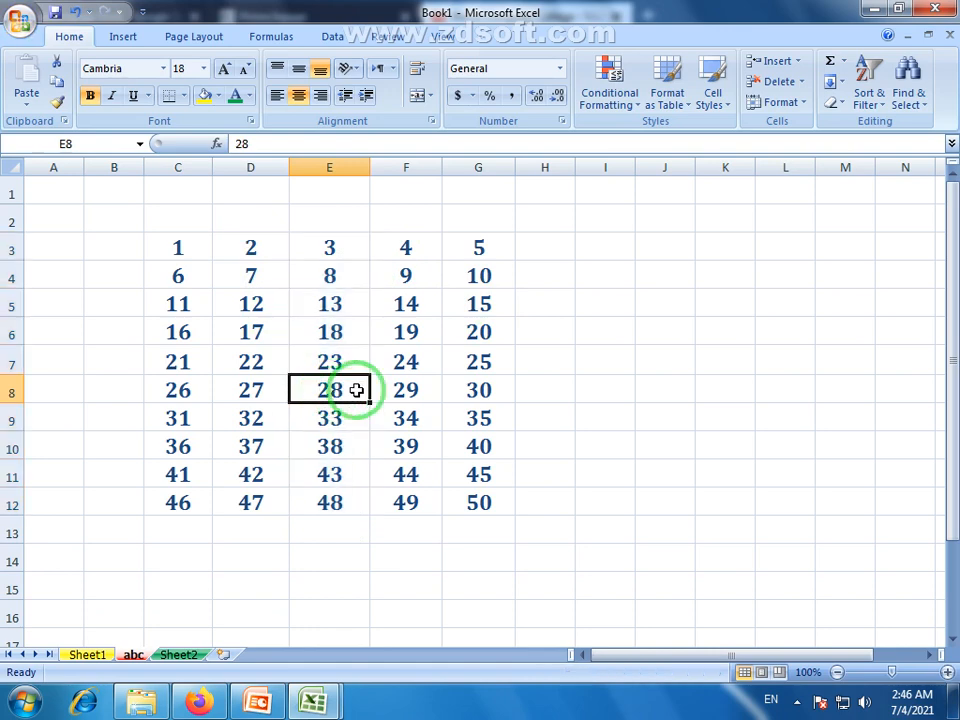
{"action": "type", "text": "654"}
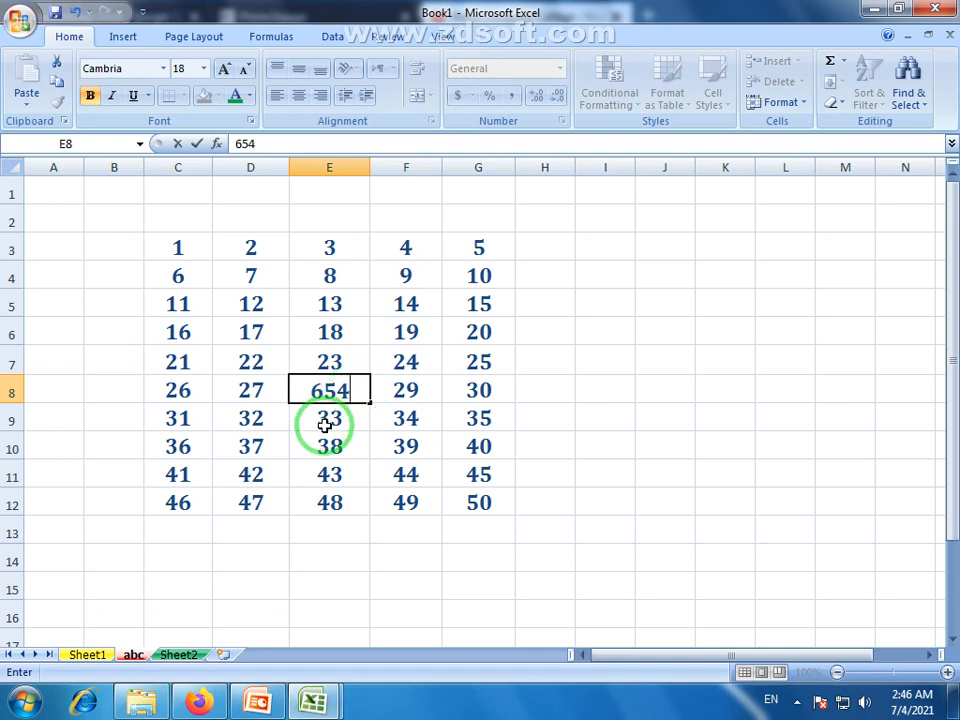
{"action": "key", "text": "Return"}
{"action": "left_click", "coordinate": [350, 333]}
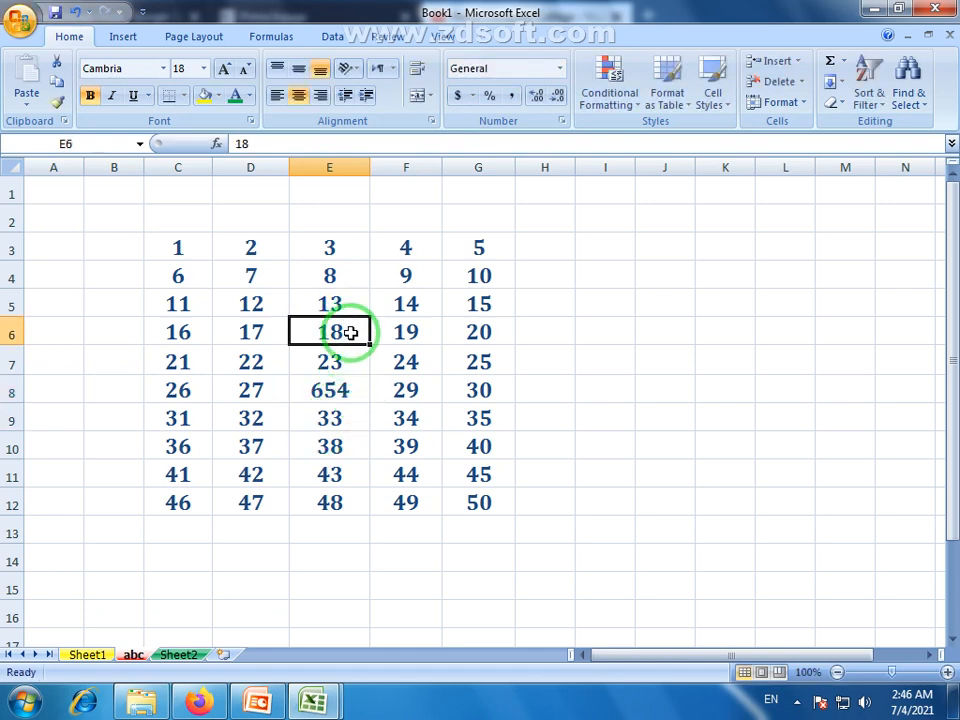
{"action": "type", "text": "59"}
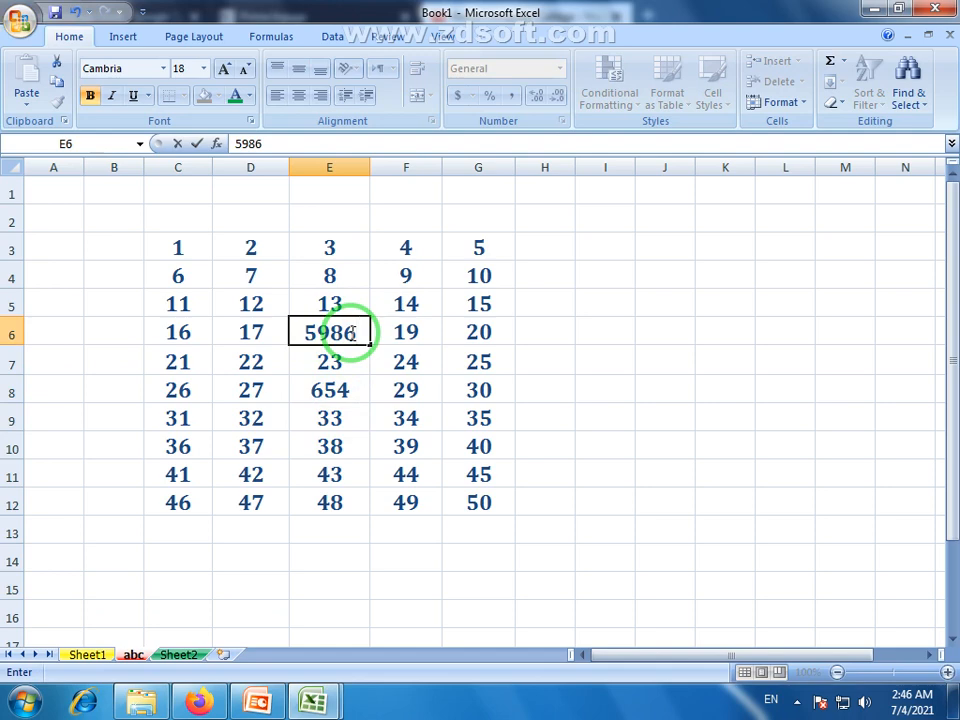
{"action": "left_click", "coordinate": [340, 586]}
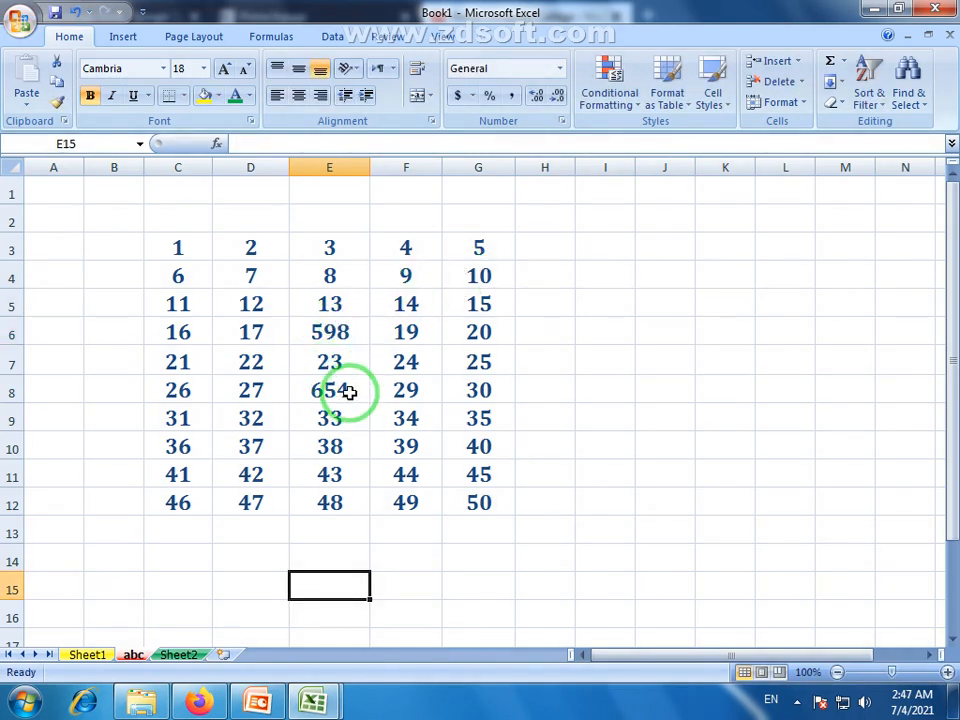
- Review the edited cells E6 and E8, the whole E3:E12 column and the surrounding table
{"action": "left_click", "coordinate": [340, 330]}
{"action": "left_click", "coordinate": [343, 388]}
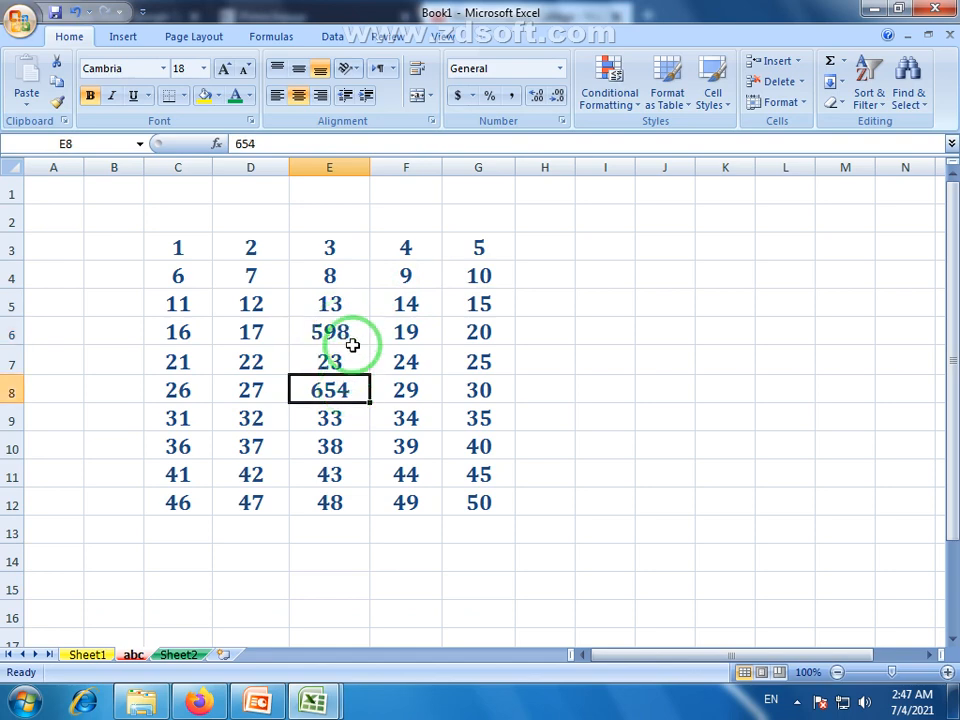
{"action": "left_click_drag", "start_coordinate": [318, 248], "coordinate": [323, 512]}
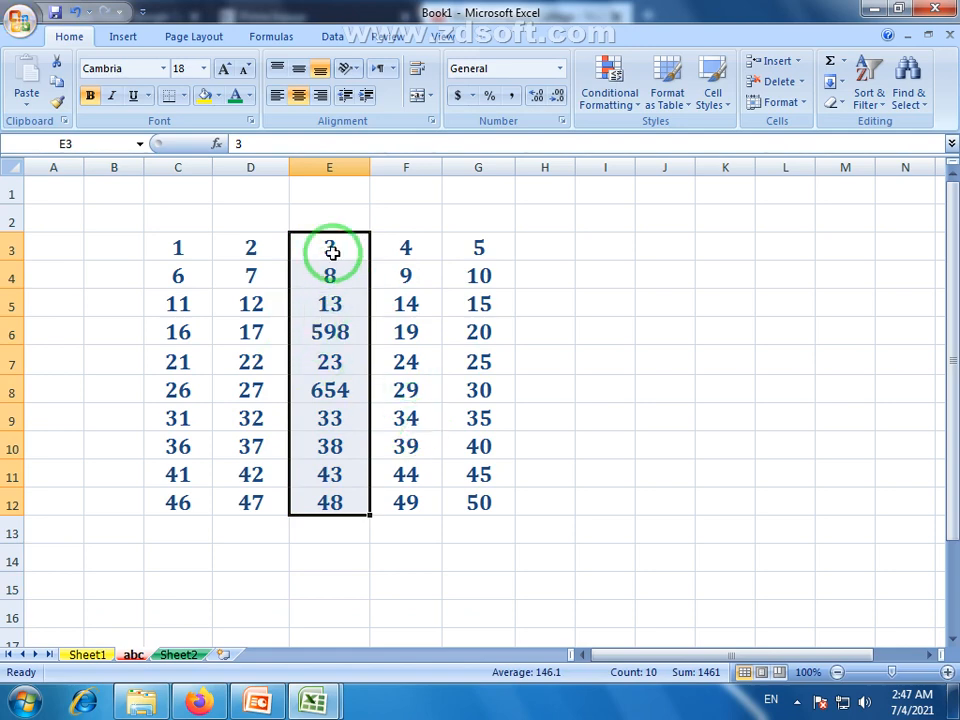
{"action": "left_click_drag", "start_coordinate": [330, 250], "coordinate": [357, 509]}
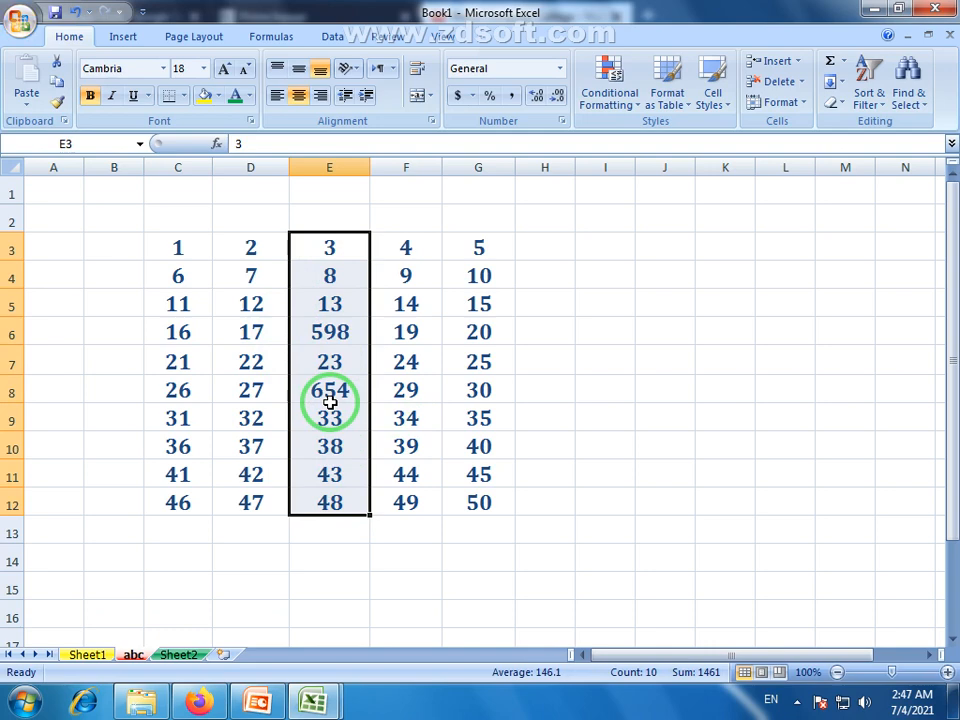
{"action": "left_click", "coordinate": [330, 400]}
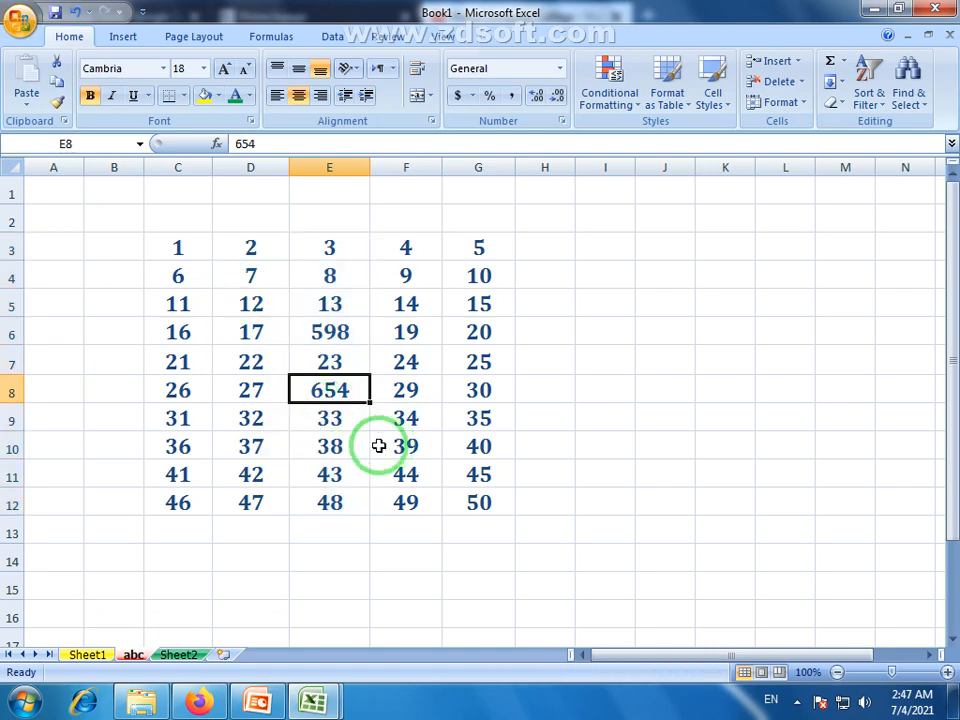
{"action": "left_click_drag", "start_coordinate": [327, 251], "coordinate": [333, 502]}
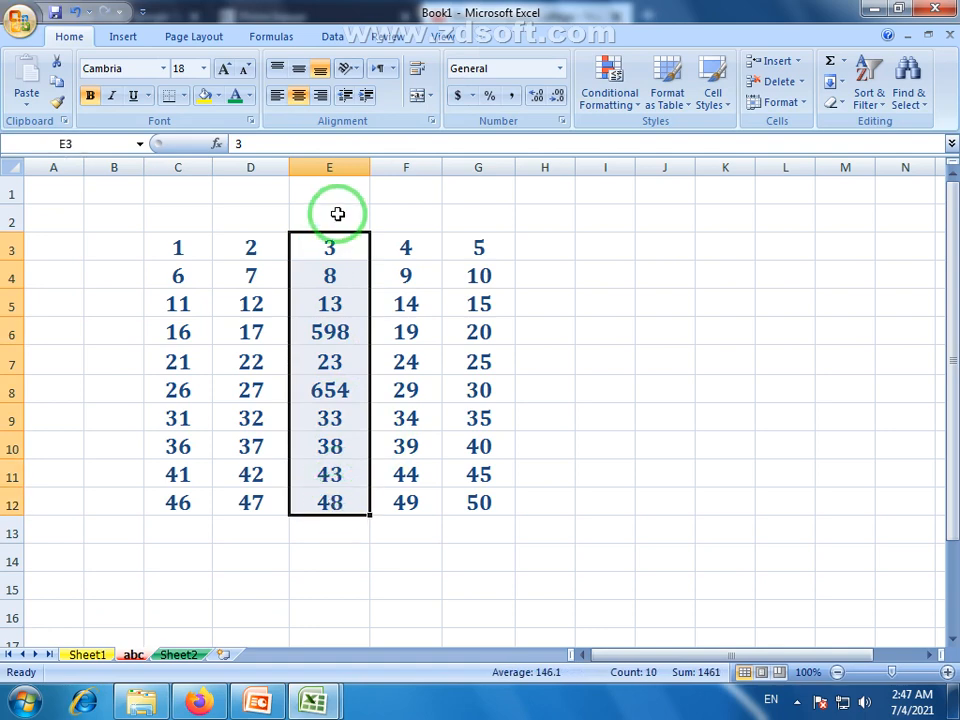
{"action": "left_click", "coordinate": [328, 249]}
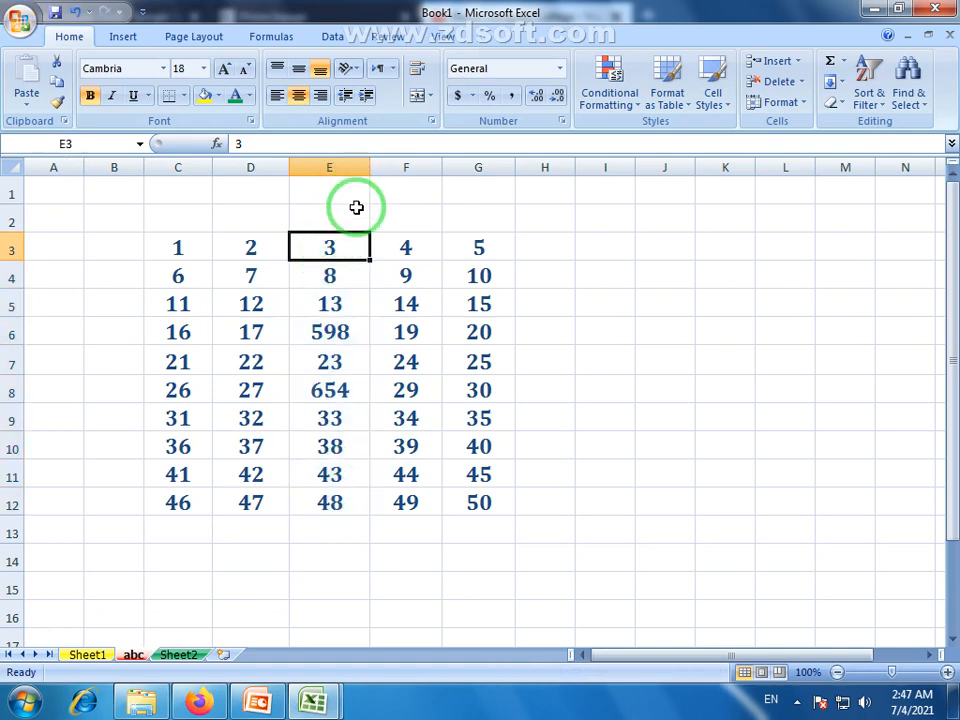
{"action": "left_click_drag", "start_coordinate": [341, 249], "coordinate": [345, 510]}
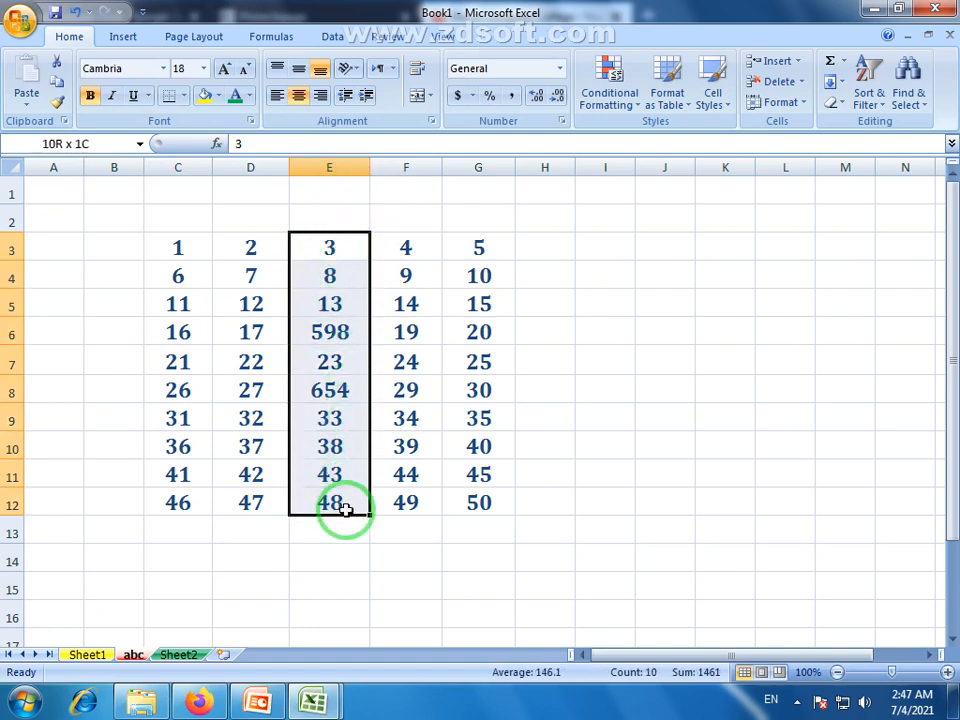
{"action": "left_click_drag", "start_coordinate": [177, 255], "coordinate": [467, 508]}
{"action": "left_click", "coordinate": [329, 560]}
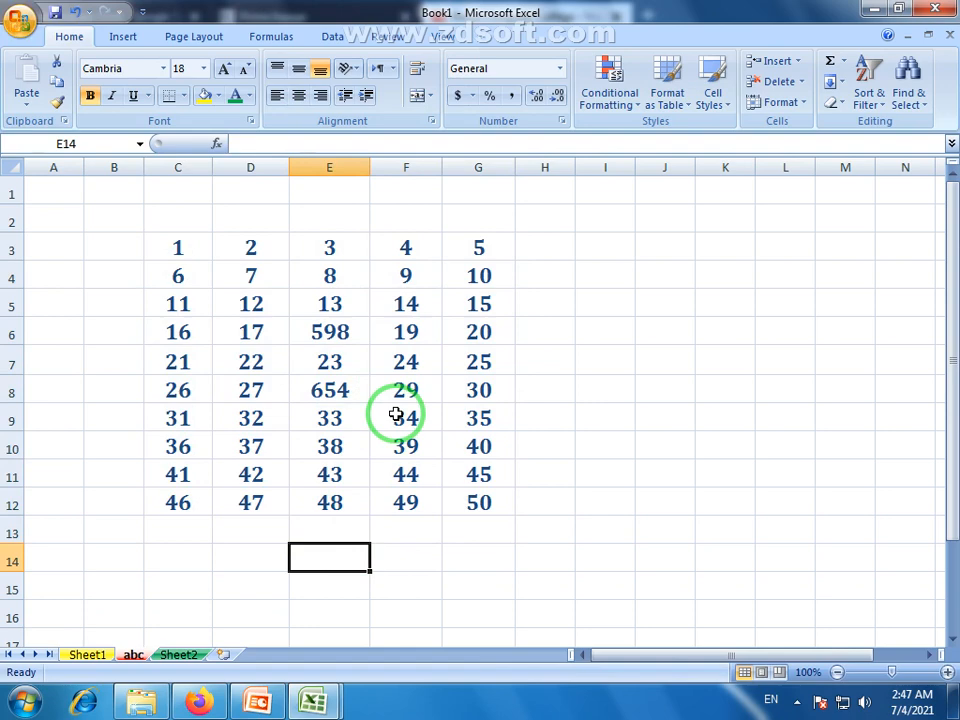
{"action": "left_click", "coordinate": [332, 428]}
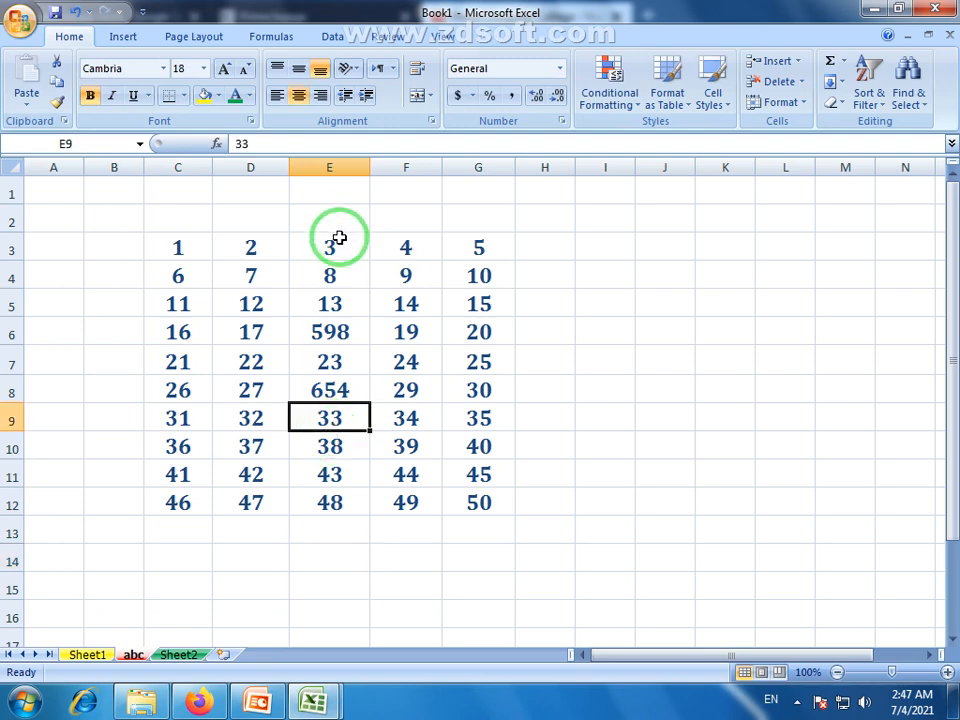
- Protect the abc sheet with an unprotect password, allowing only selection of locked and unlocked cells, and re-enter the password
{"action": "left_click_drag", "start_coordinate": [339, 245], "coordinate": [320, 512]}
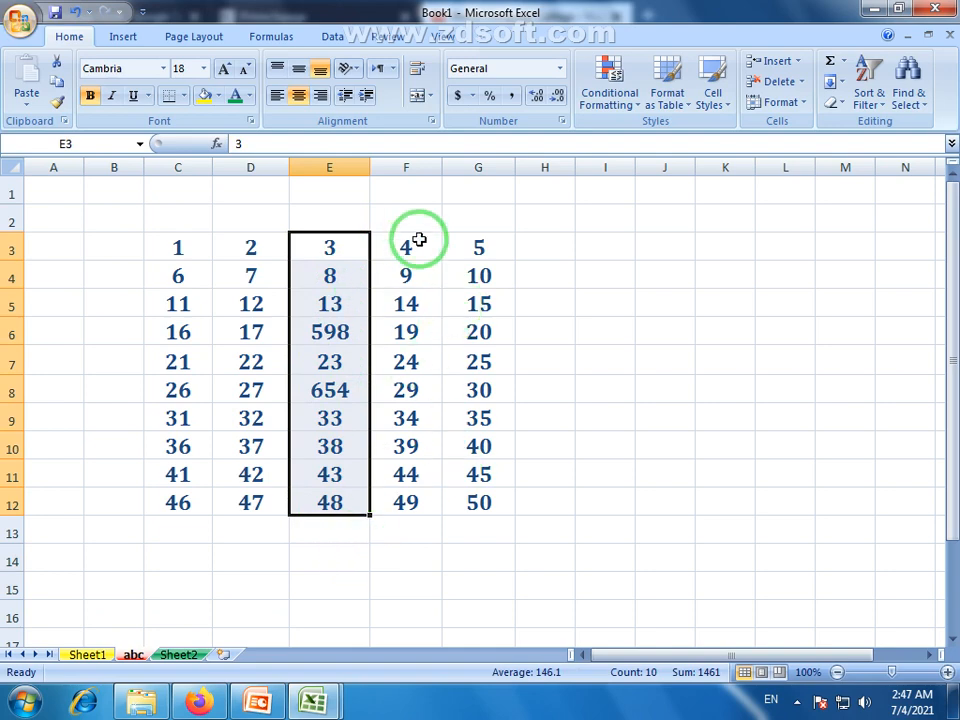
{"action": "left_click_drag", "start_coordinate": [332, 249], "coordinate": [338, 500]}
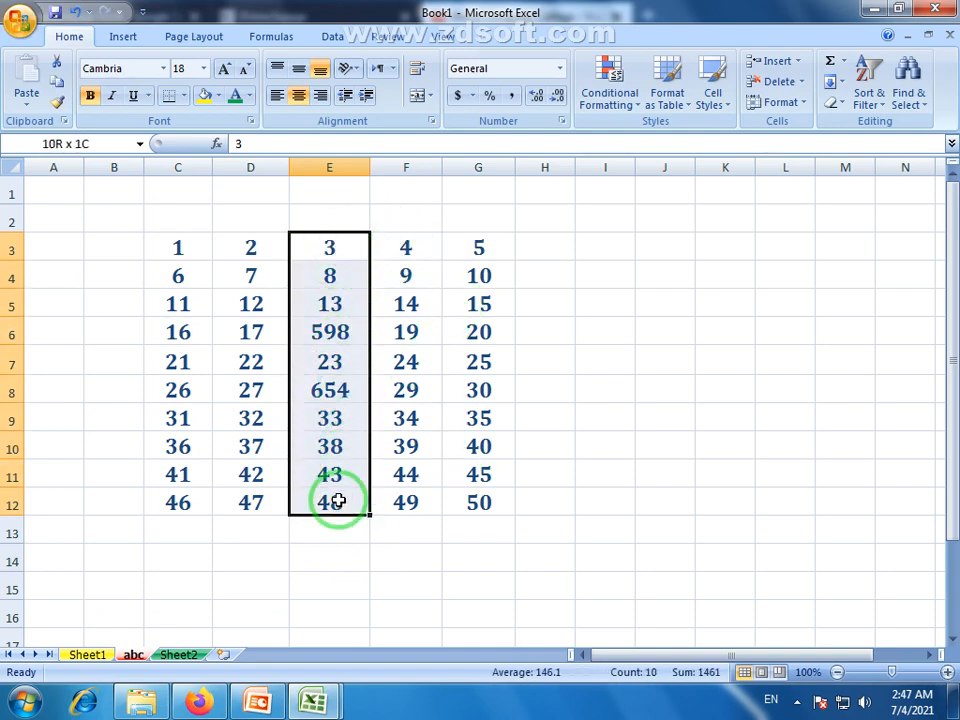
{"action": "left_click", "coordinate": [800, 104]}
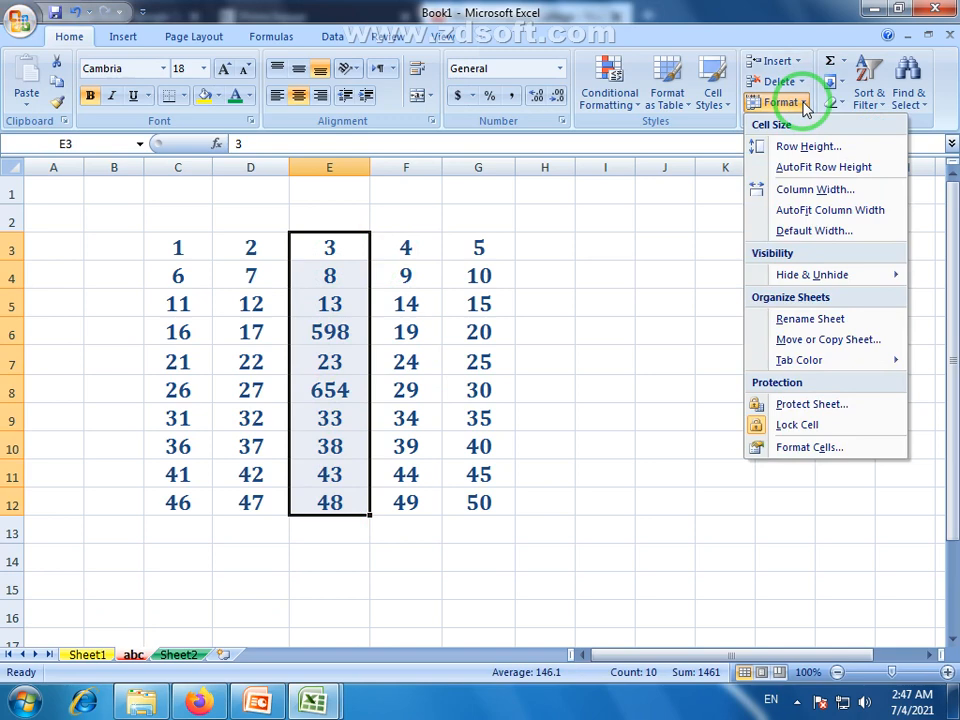
{"action": "left_click", "coordinate": [828, 405]}
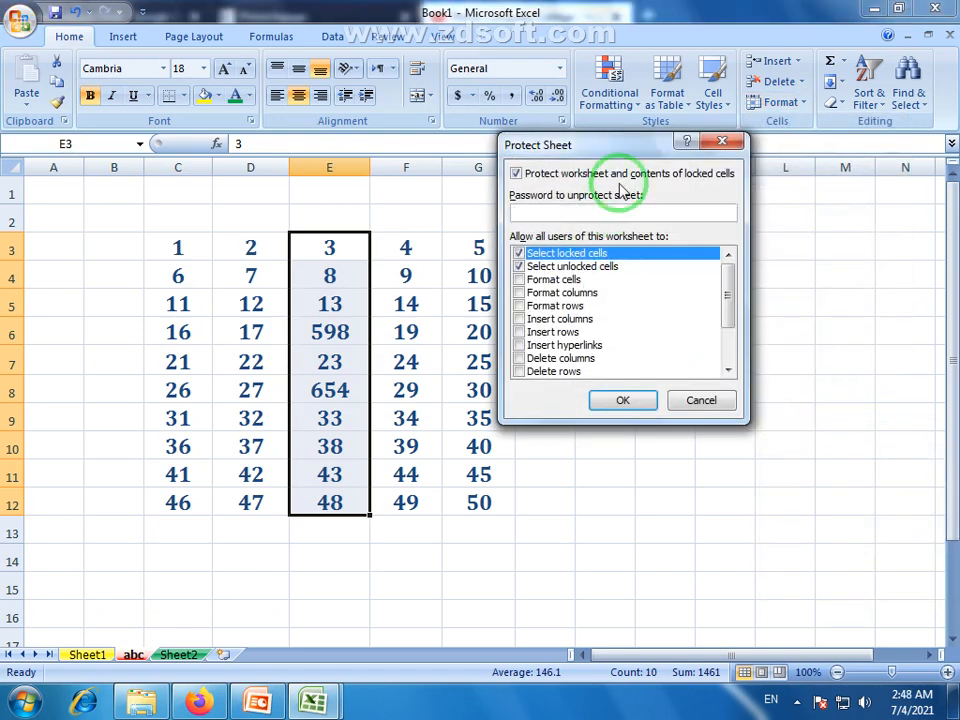
{"action": "left_click_drag", "start_coordinate": [600, 213], "coordinate": [669, 197]}
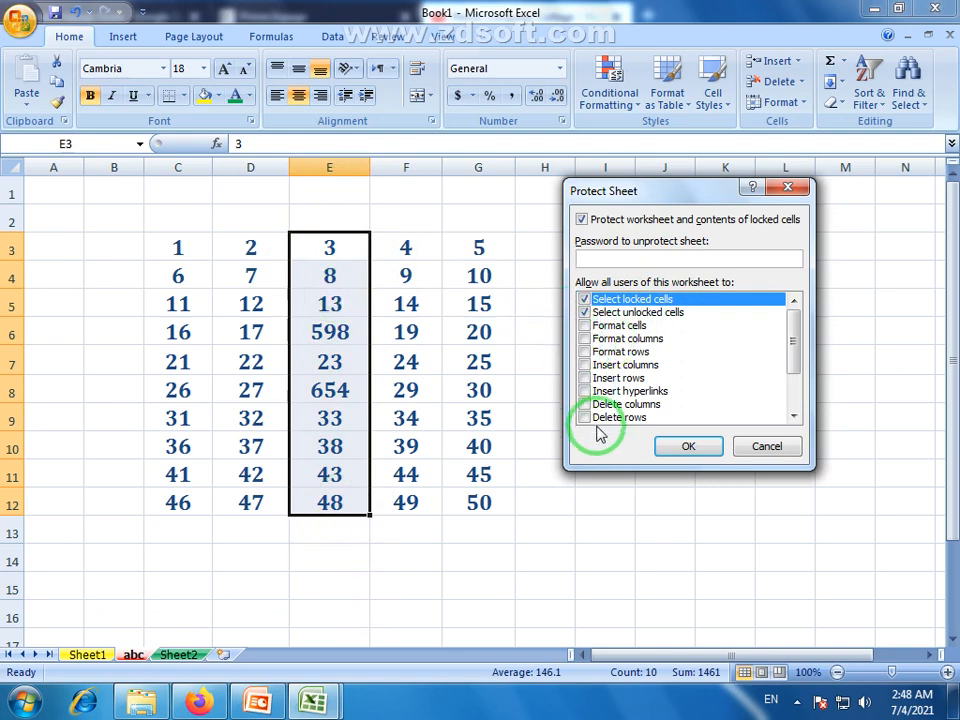
{"action": "left_click_drag", "start_coordinate": [793, 354], "coordinate": [793, 367]}
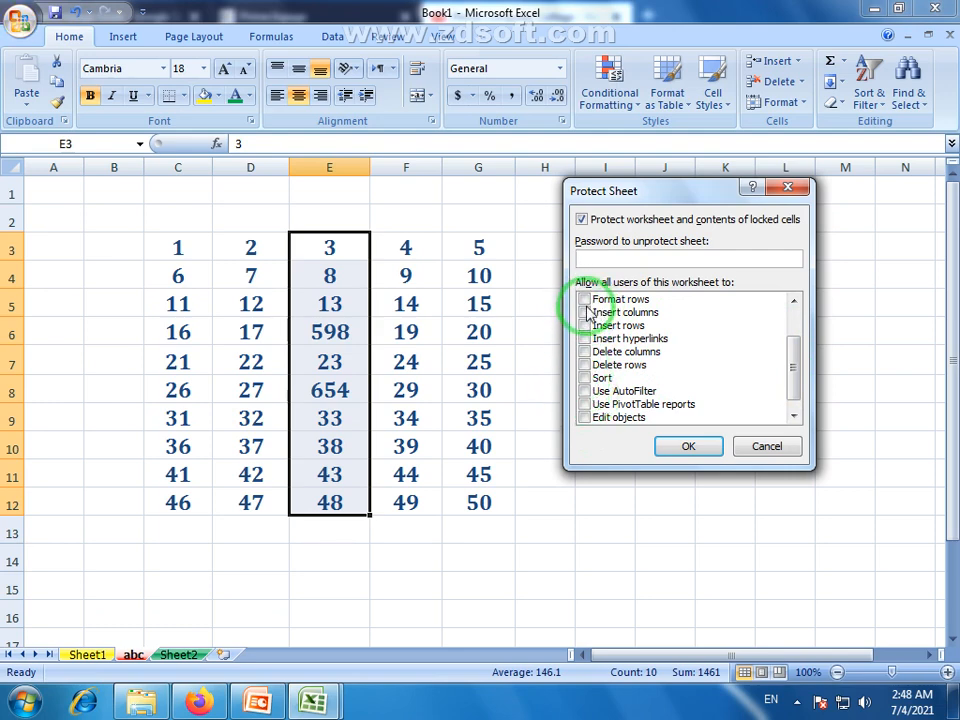
{"action": "left_click_drag", "start_coordinate": [796, 378], "coordinate": [796, 340]}
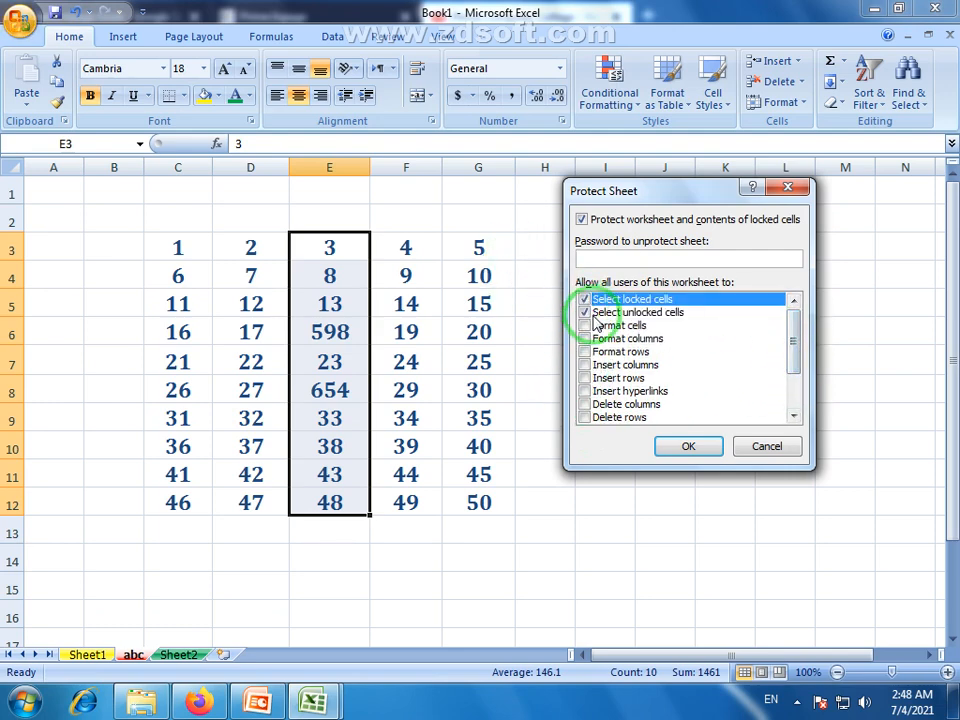
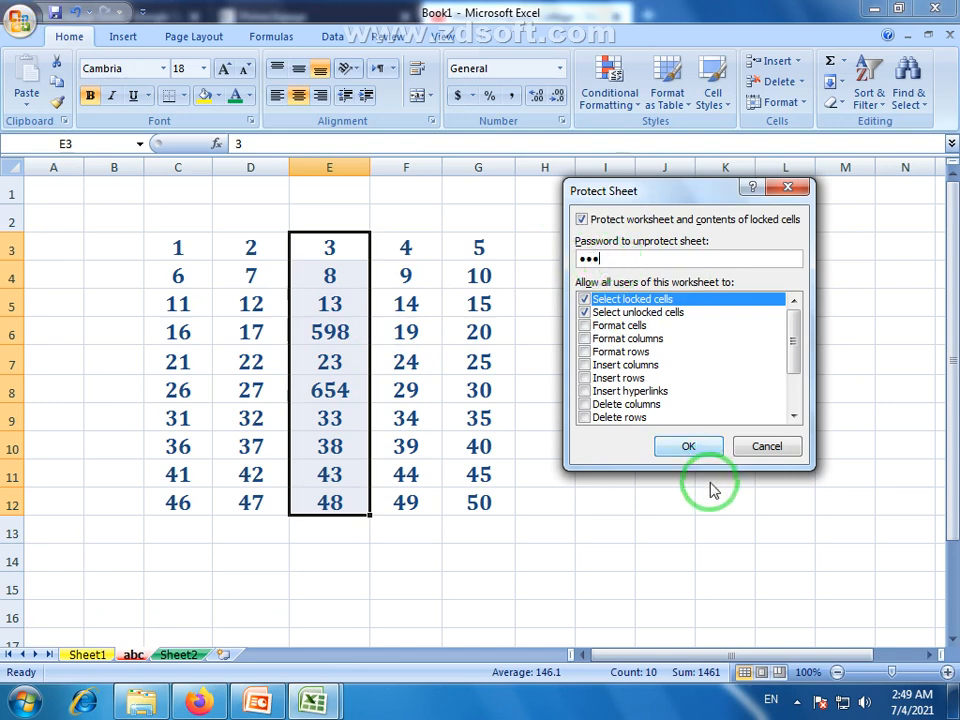
{"action": "left_click", "coordinate": [688, 446]}
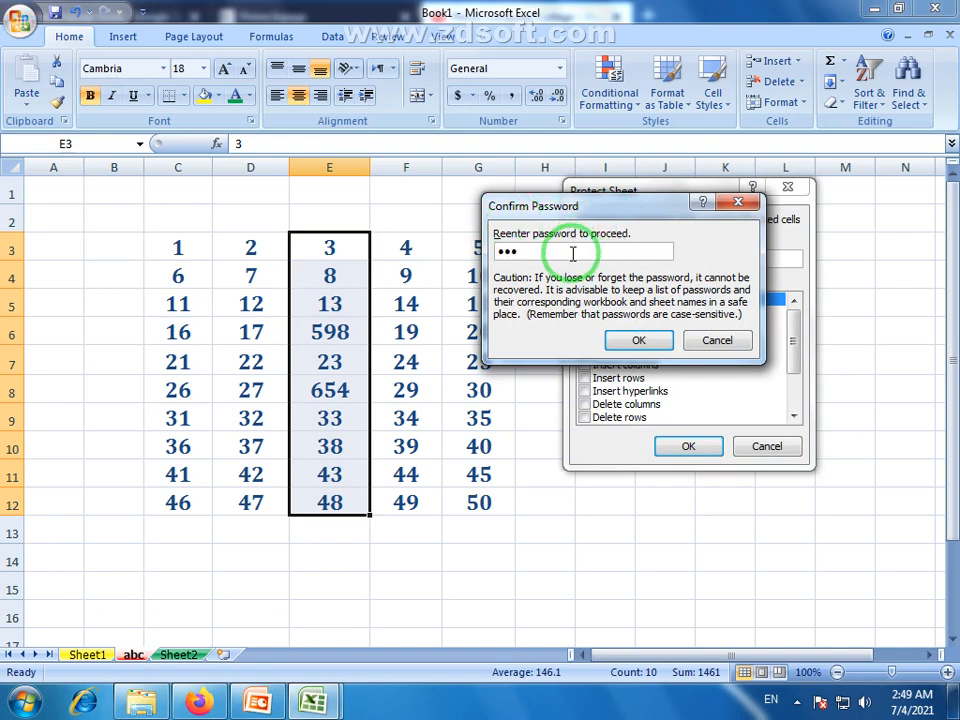
{"action": "left_click", "coordinate": [638, 341]}
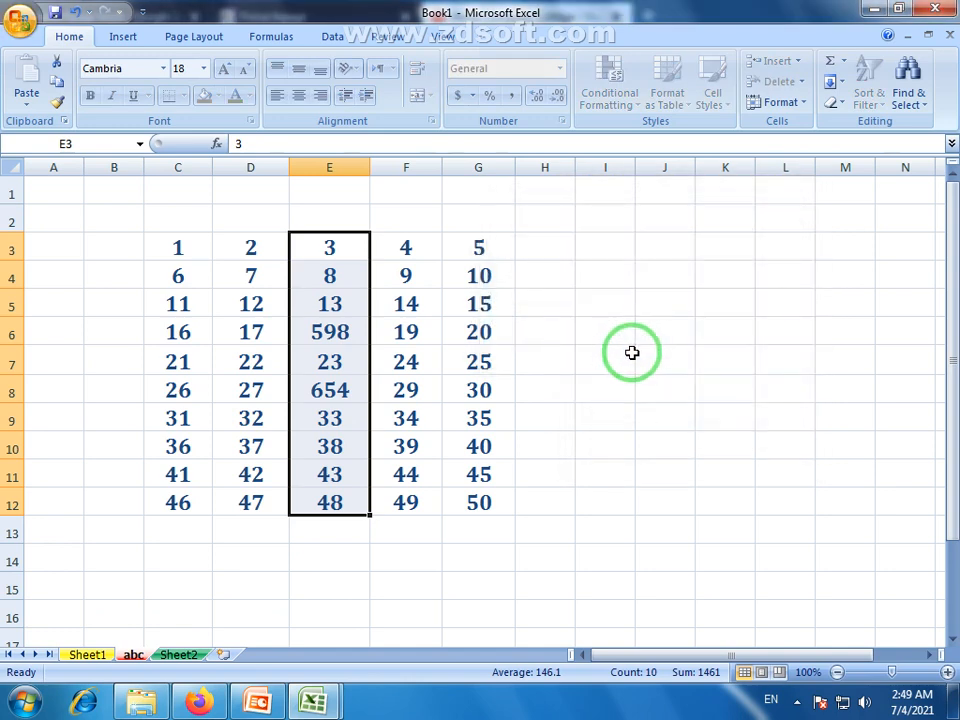
- Check cell selection on the protected sheet across the table's columns E and F
{"action": "left_click", "coordinate": [630, 355]}
{"action": "left_click_drag", "start_coordinate": [342, 249], "coordinate": [332, 503]}
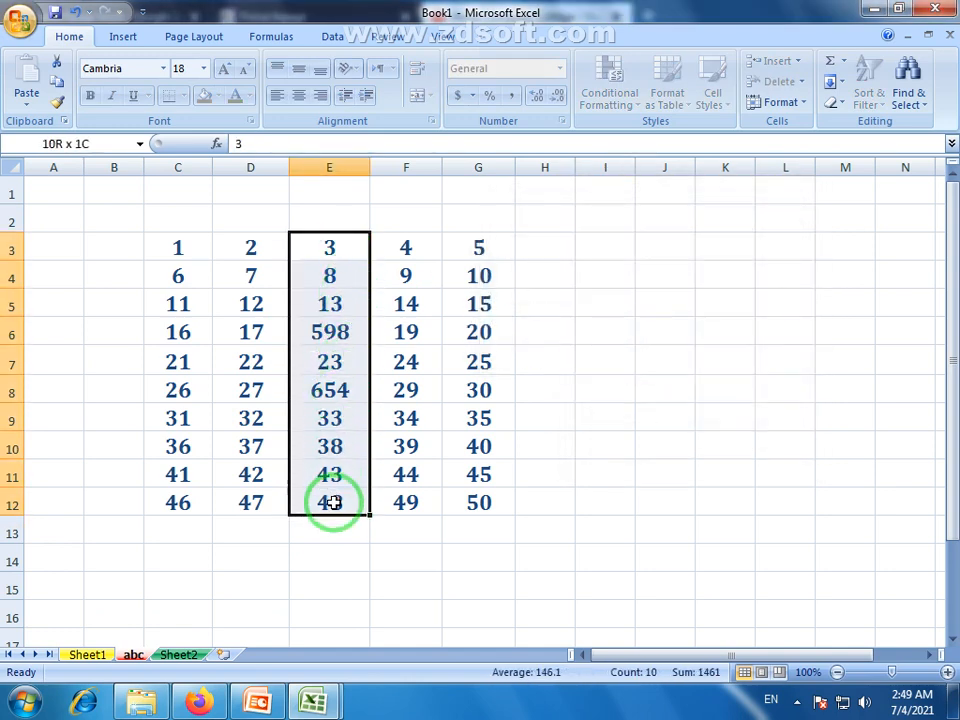
{"action": "left_click", "coordinate": [332, 503]}
{"action": "left_click_drag", "start_coordinate": [343, 244], "coordinate": [341, 492]}
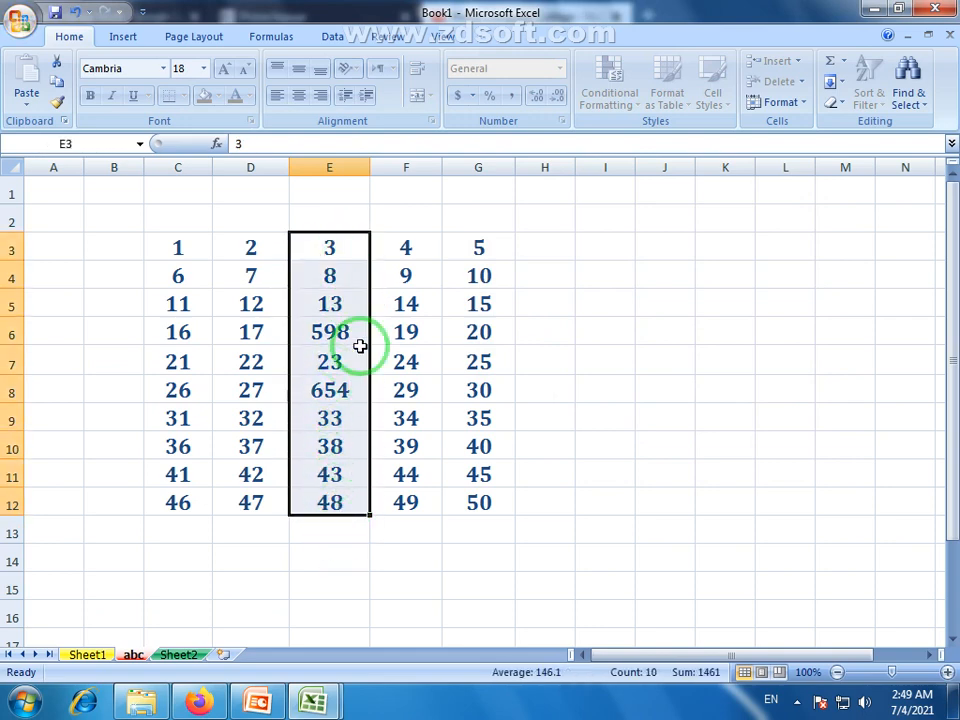
{"action": "left_click", "coordinate": [309, 555]}
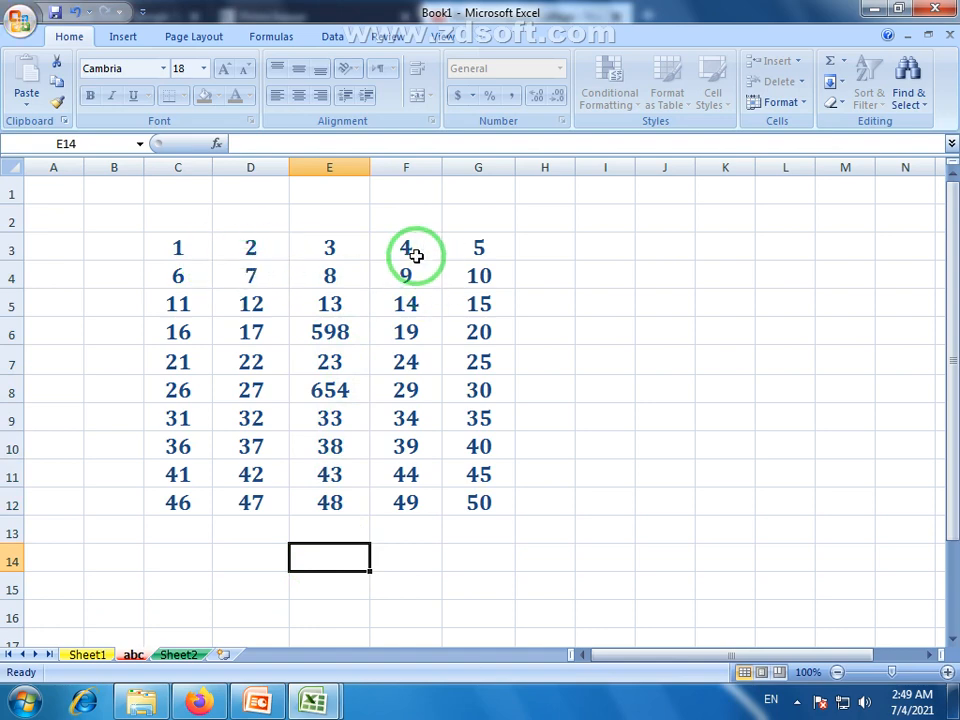
{"action": "left_click_drag", "start_coordinate": [414, 257], "coordinate": [414, 475]}
{"action": "left_click", "coordinate": [355, 180]}
{"action": "left_click_drag", "start_coordinate": [340, 248], "coordinate": [328, 529]}
{"action": "left_click", "coordinate": [409, 388]}
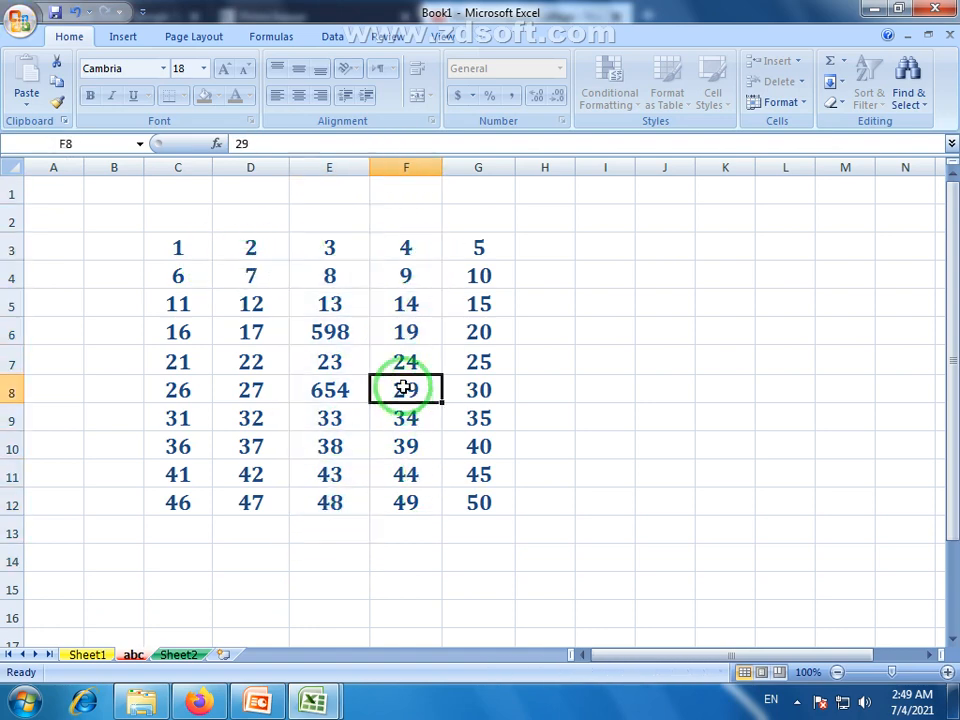
- Try to edit the contents of cell F4 on the protected sheet
{"action": "left_click", "coordinate": [411, 282]}
{"action": "double_click", "coordinate": [411, 282]}
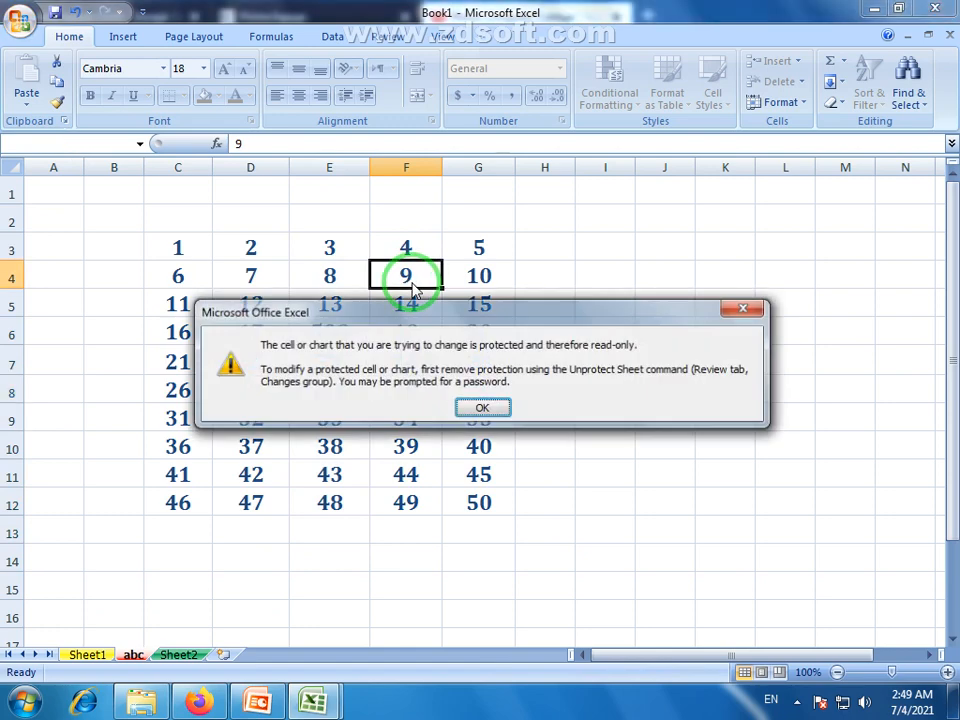
{"action": "left_click", "coordinate": [481, 403]}
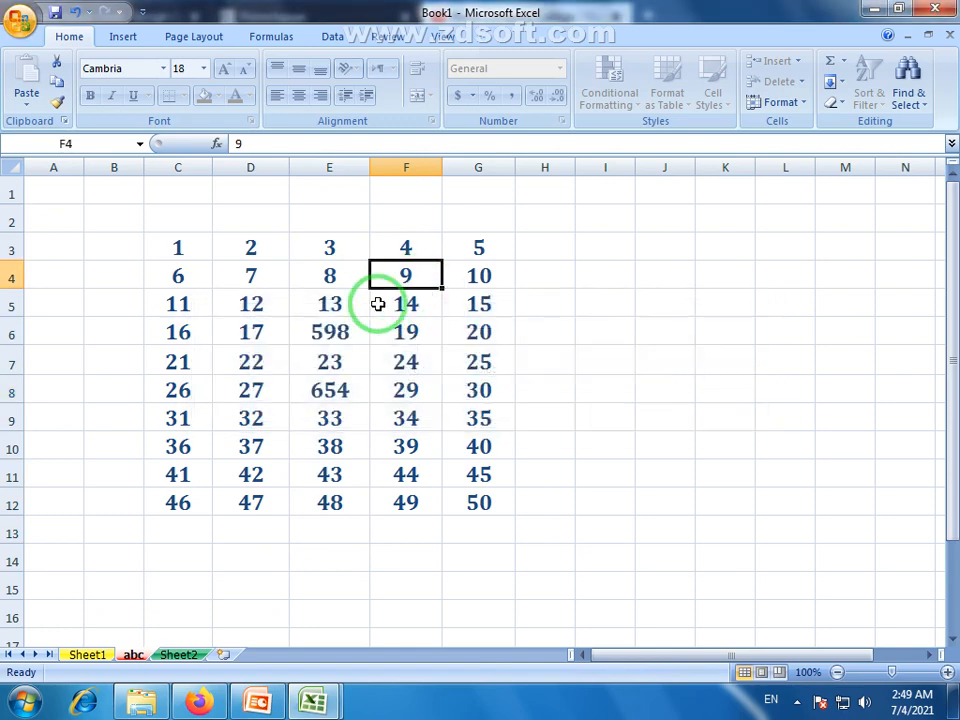
- Try to edit cells E4, G4 and C5 on the protected sheet, dismissing each alert
{"action": "double_click", "coordinate": [331, 275]}
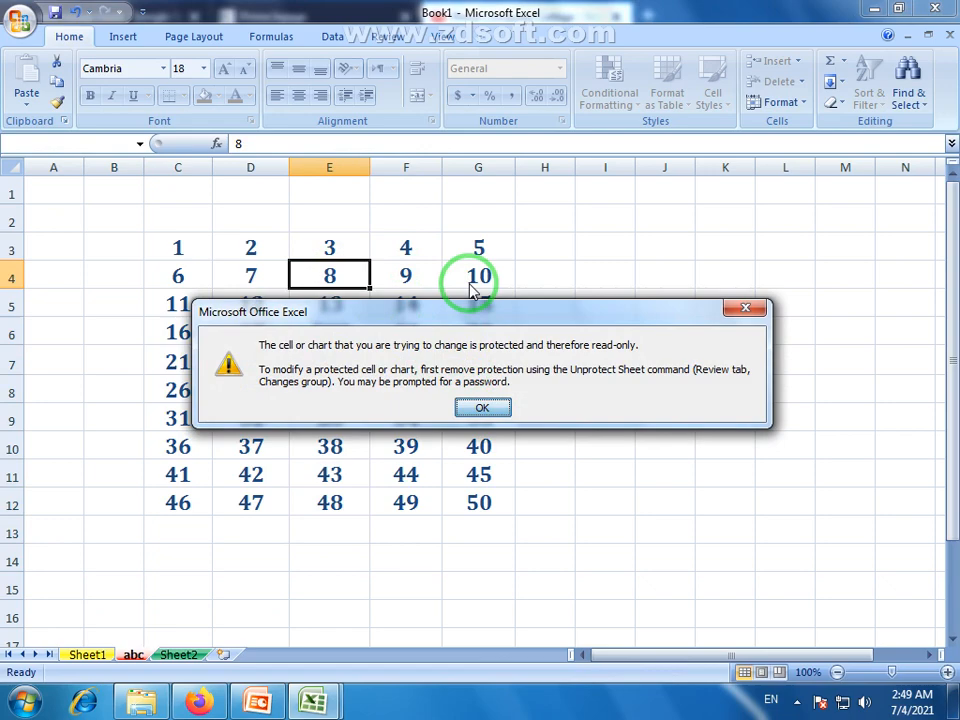
{"action": "left_click", "coordinate": [484, 404]}
{"action": "double_click", "coordinate": [484, 282]}
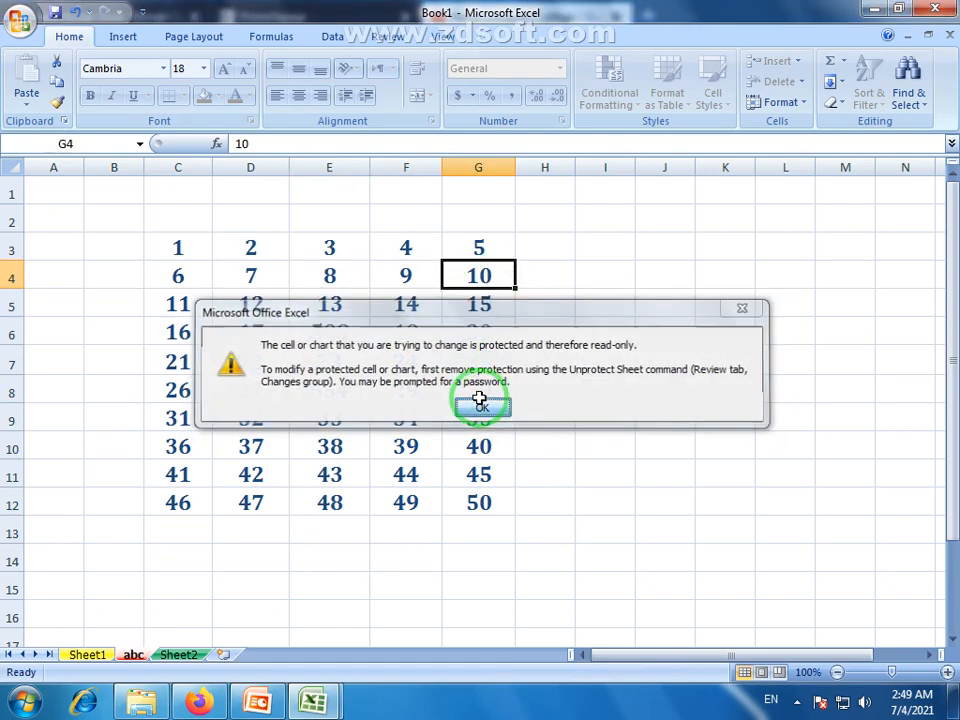
{"action": "left_click", "coordinate": [481, 404]}
{"action": "double_click", "coordinate": [208, 307]}
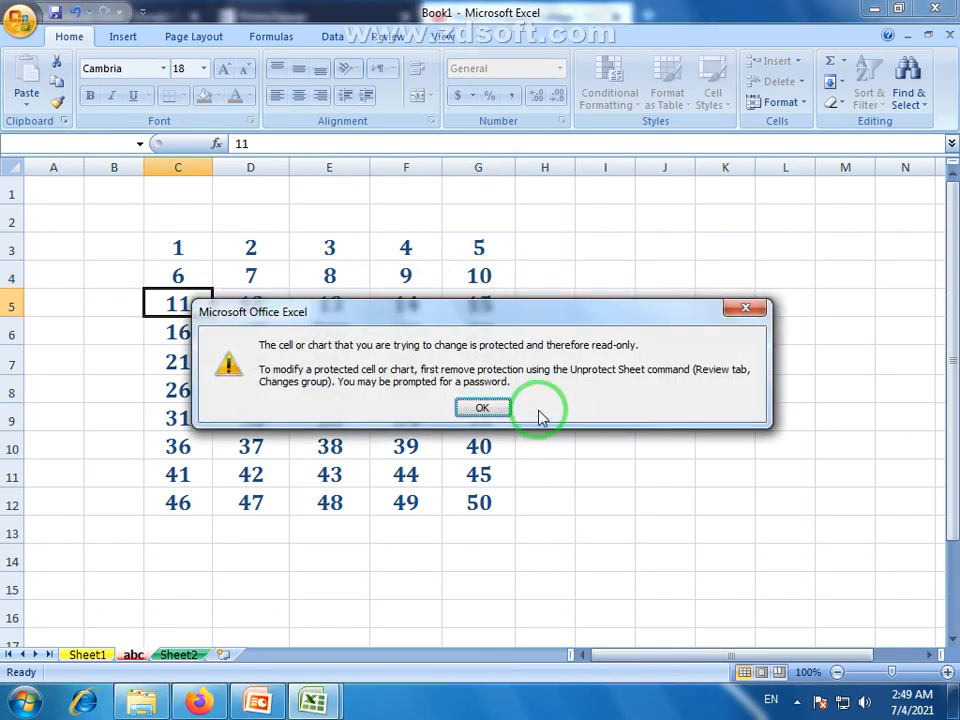
{"action": "left_click", "coordinate": [482, 407]}
- Select the range C3:G13 and check the protection options and the sheet's unprotect password prompt without entering anything
{"action": "left_click", "coordinate": [192, 243]}
{"action": "left_click_drag", "start_coordinate": [192, 243], "coordinate": [480, 530]}
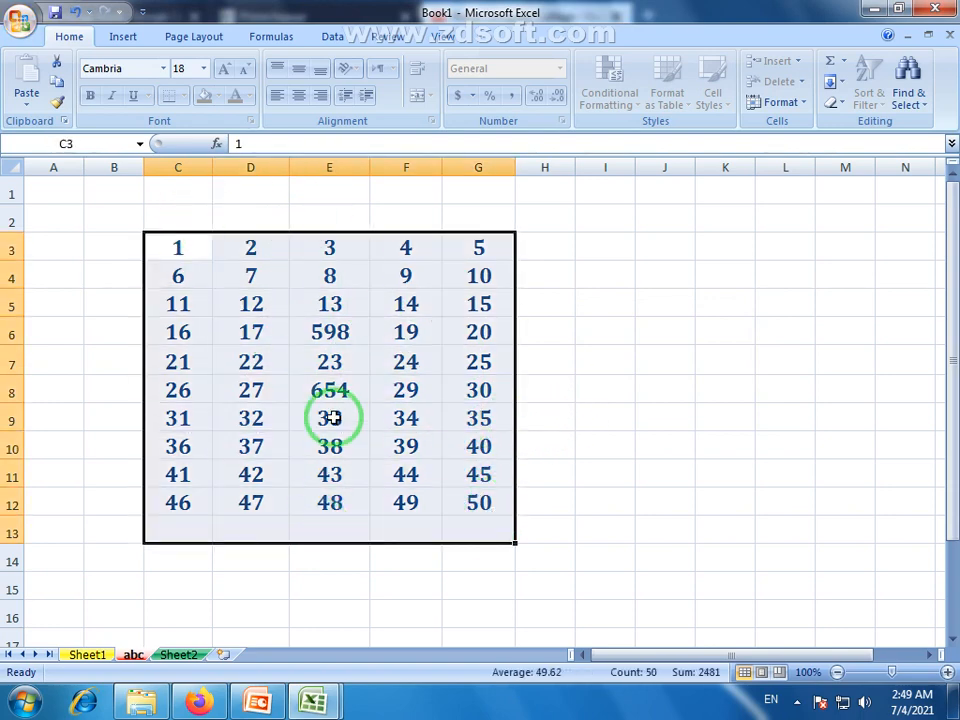
{"action": "left_click", "coordinate": [802, 106]}
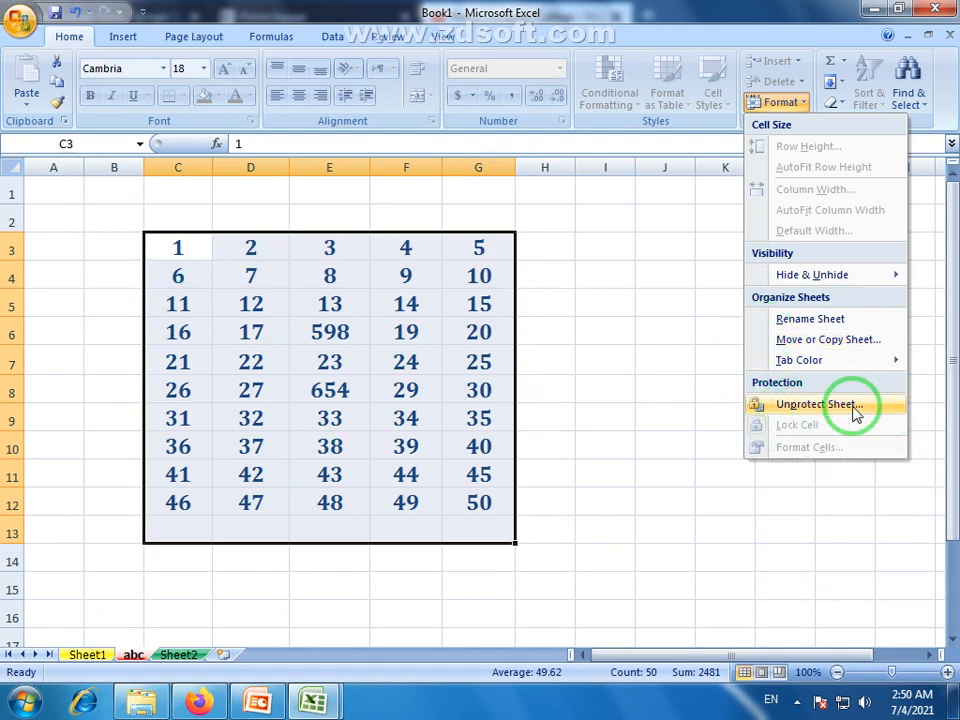
{"action": "left_click", "coordinate": [808, 406]}
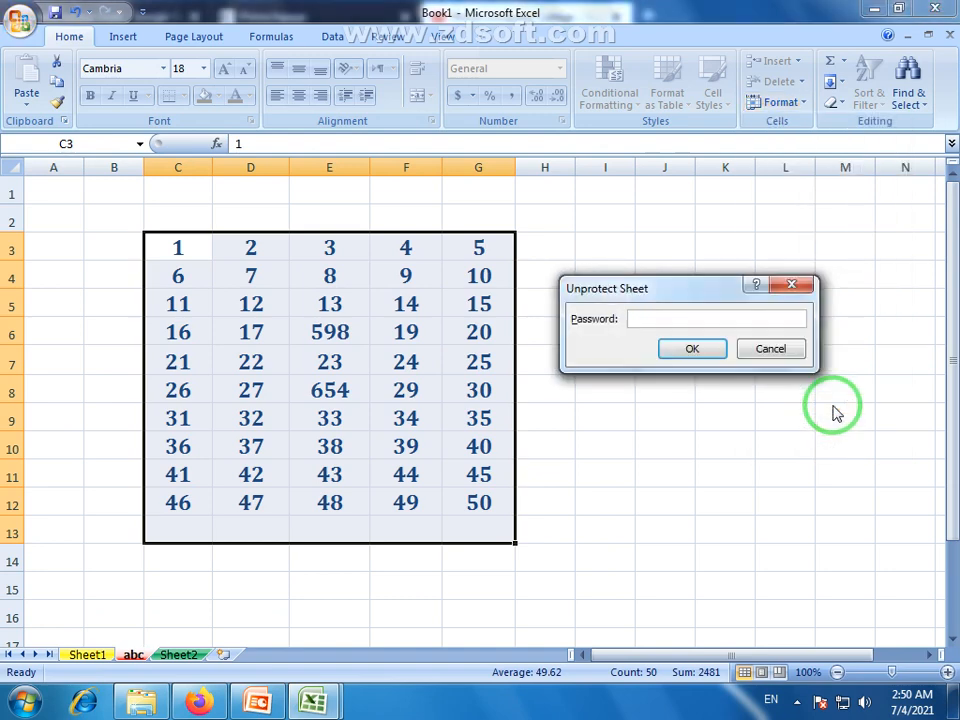
{"action": "left_click", "coordinate": [776, 350]}
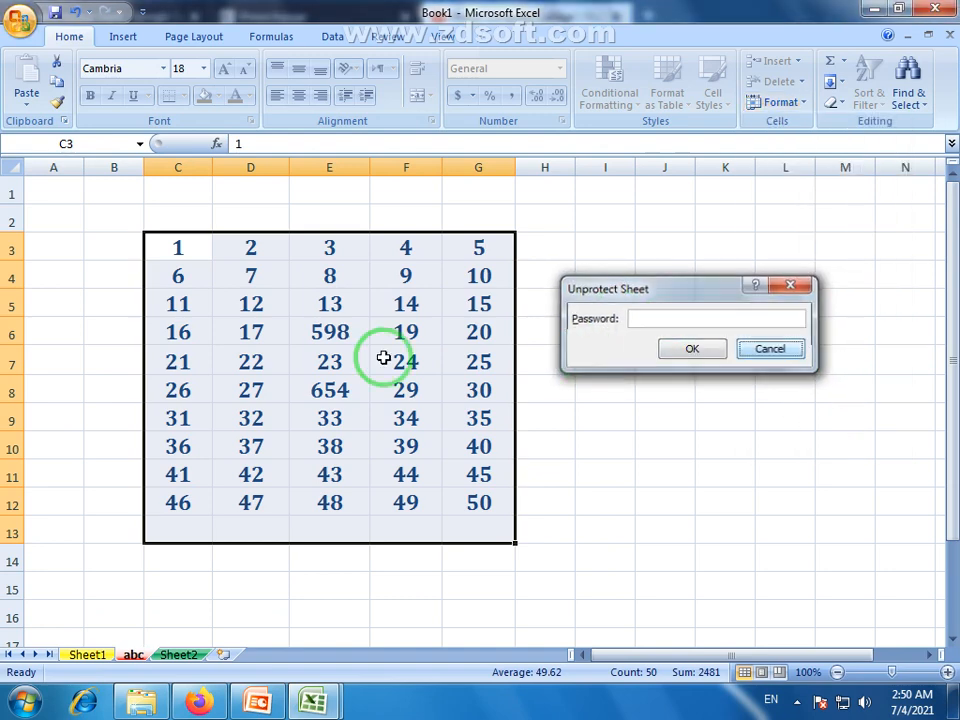
- Try to edit cell D7 on the still protected sheet and dismiss the alert
{"action": "left_click", "coordinate": [283, 359]}
{"action": "double_click", "coordinate": [288, 362]}
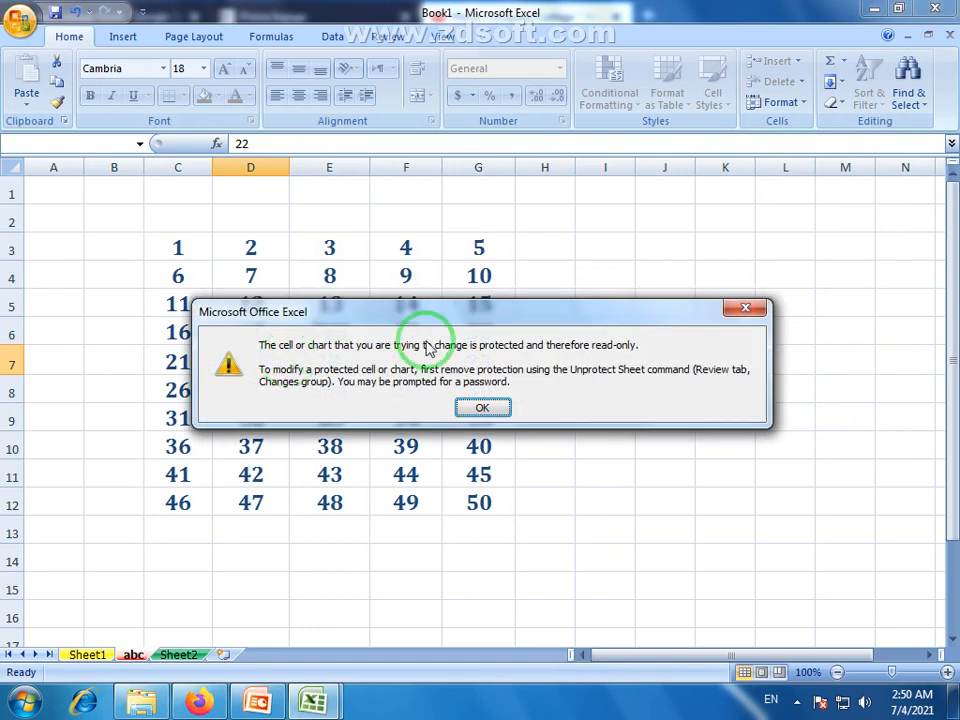
{"action": "left_click", "coordinate": [487, 407]}
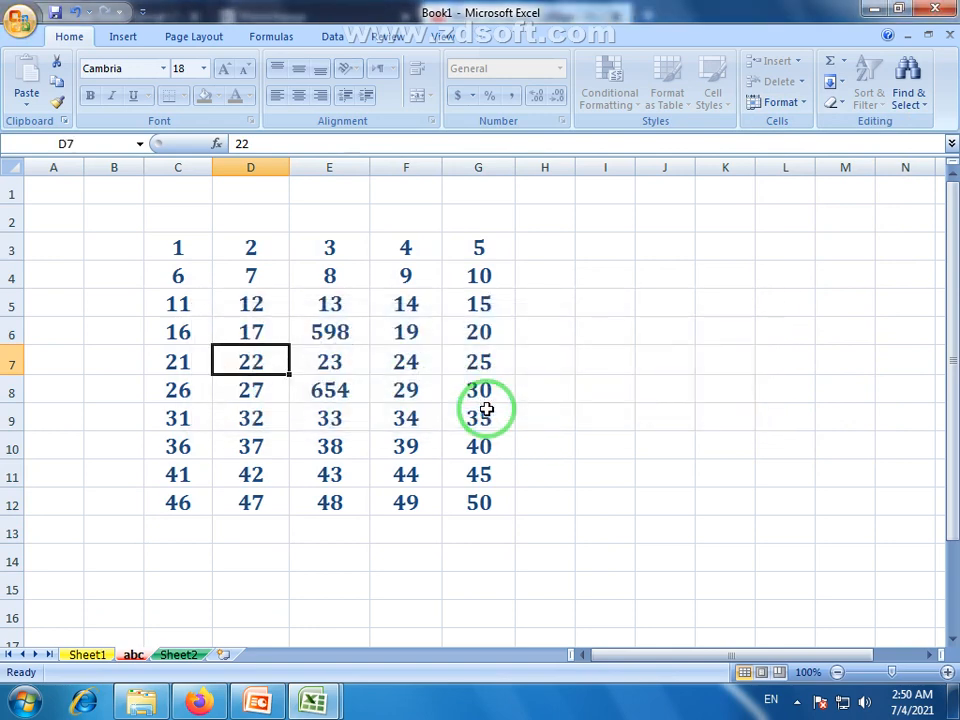
- Unprotect the abc sheet by entering its unprotect password
{"action": "left_click", "coordinate": [800, 102]}
{"action": "left_click", "coordinate": [805, 406]}
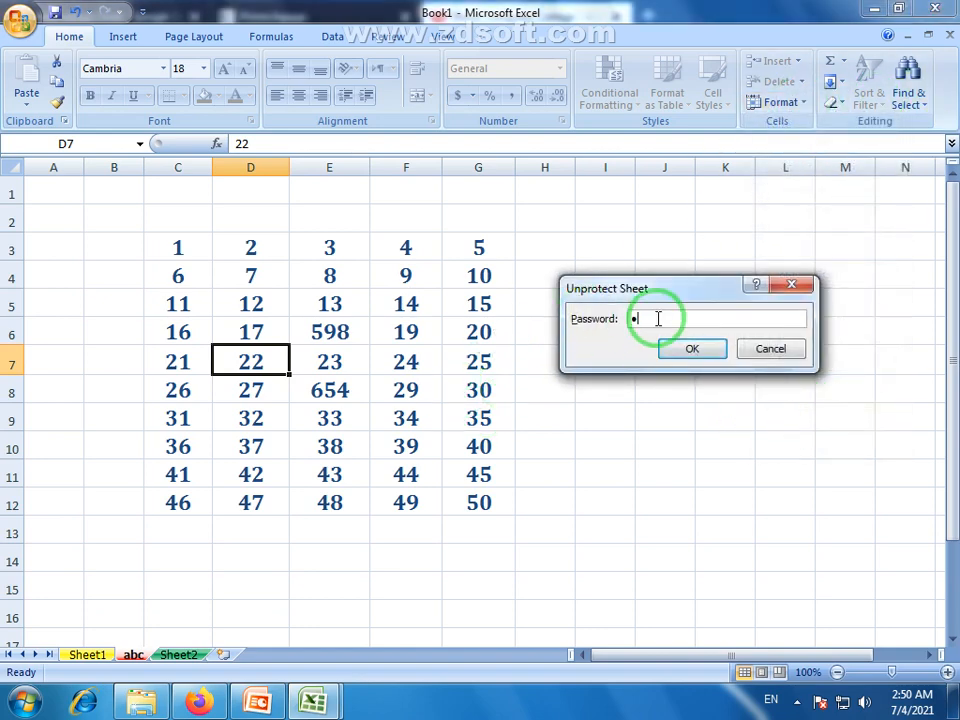
{"action": "left_click", "coordinate": [690, 349]}
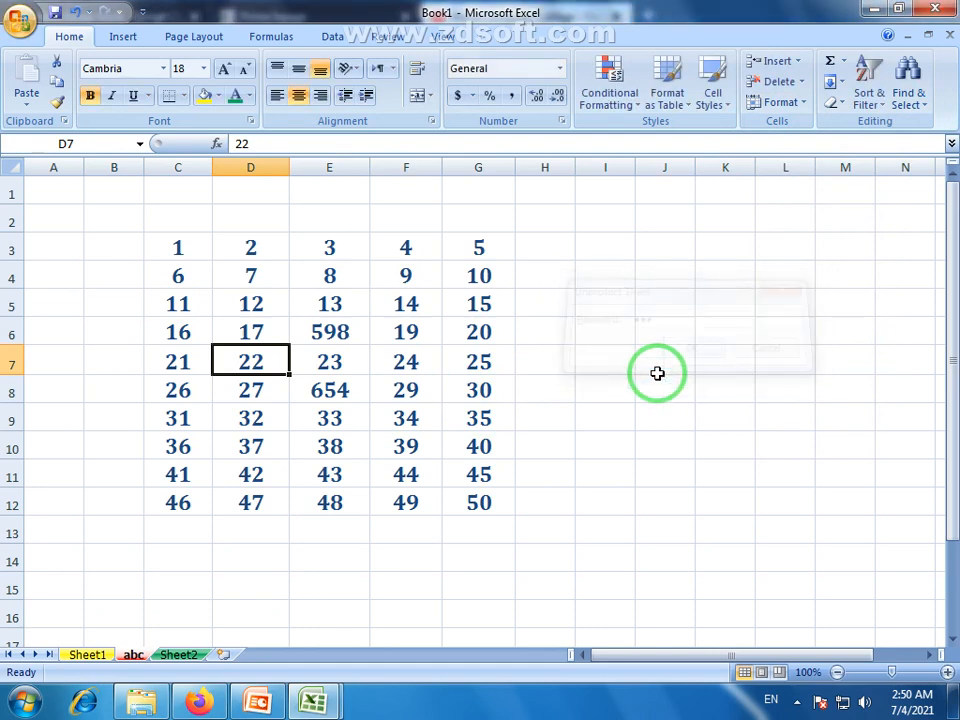
{"action": "left_click", "coordinate": [625, 384]}
- Select the table C3:G12, and change the value of cell E8 to 5263
{"action": "left_click", "coordinate": [165, 242]}
{"action": "left_click_drag", "start_coordinate": [165, 242], "coordinate": [491, 499]}
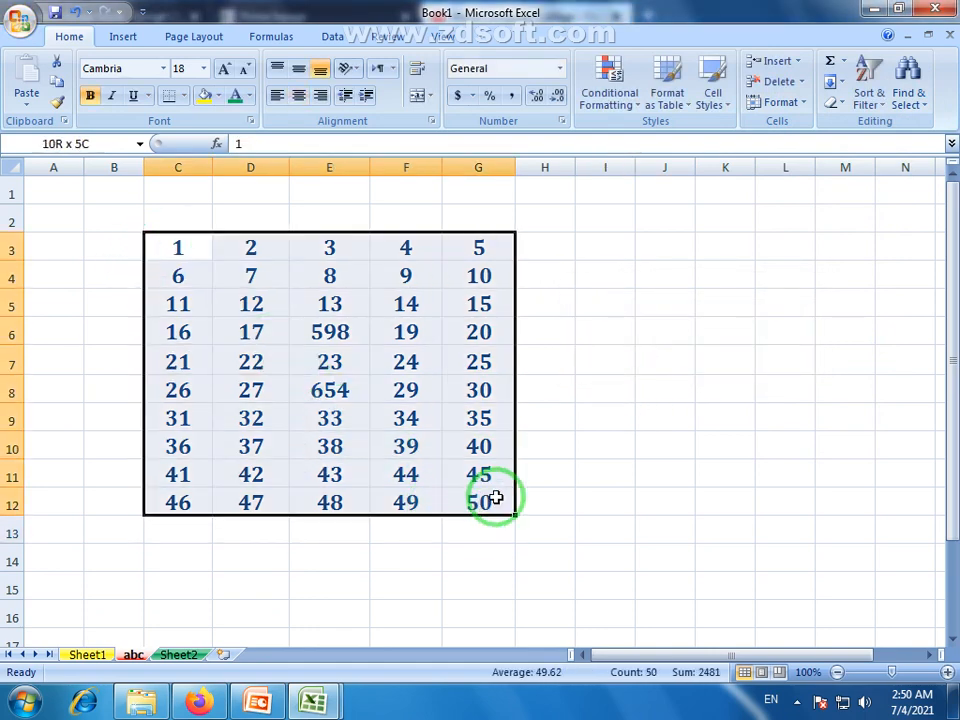
{"action": "left_click", "coordinate": [350, 369]}
{"action": "left_click", "coordinate": [332, 388]}
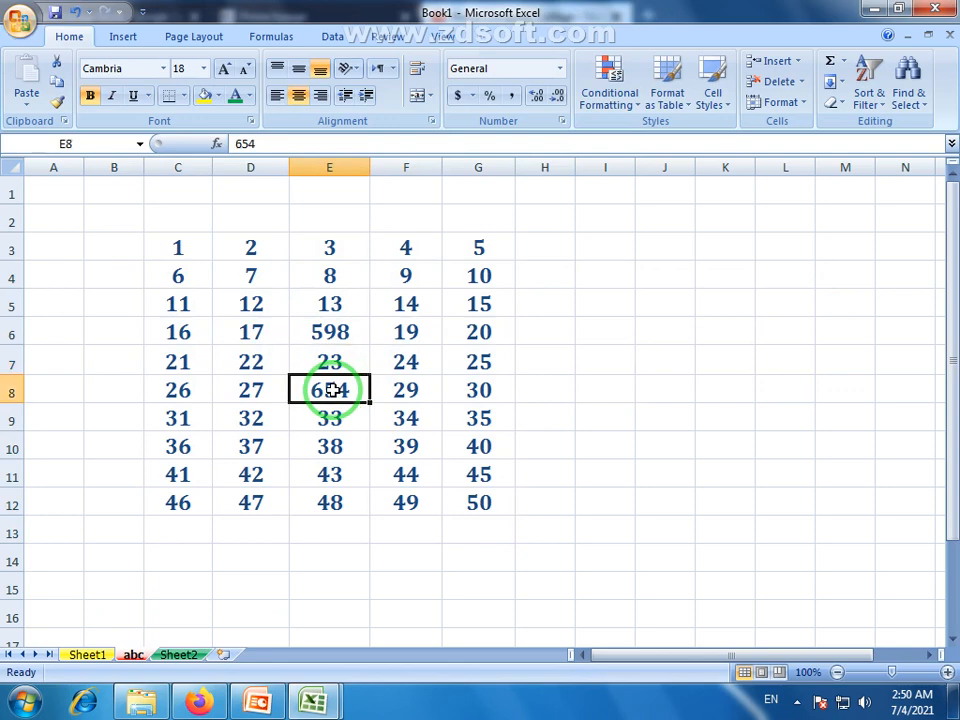
{"action": "type", "text": "5"}
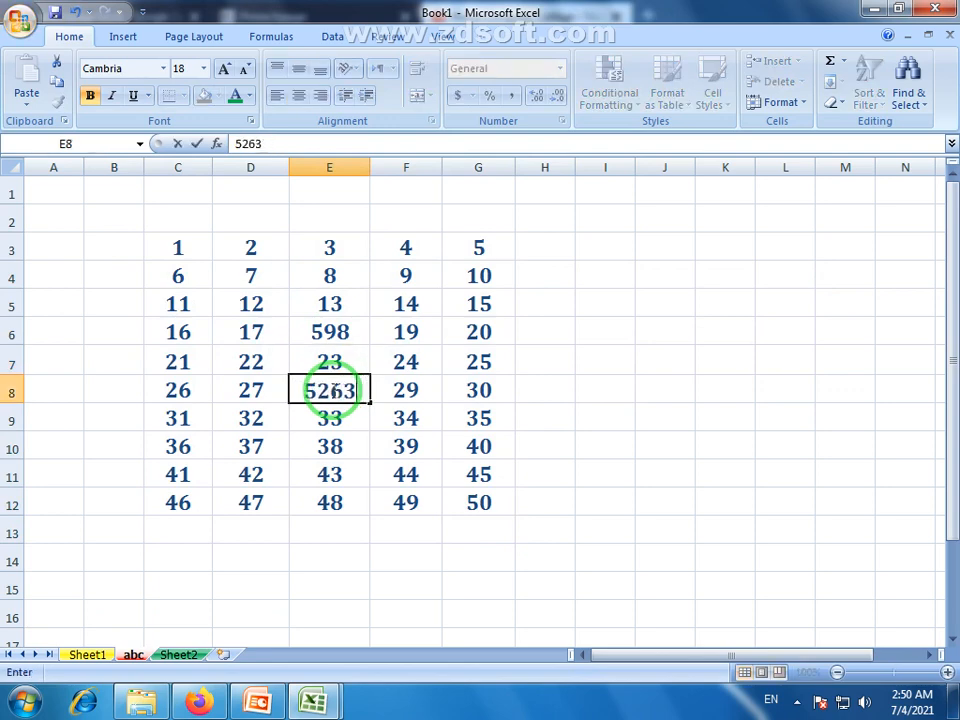
{"action": "type", "text": "263"}
{"action": "left_click", "coordinate": [545, 561]}
- Check cell selection on the unprotected sheet across the table C3:G12, the whole column C and cells in columns D and E
{"action": "left_click", "coordinate": [172, 243]}
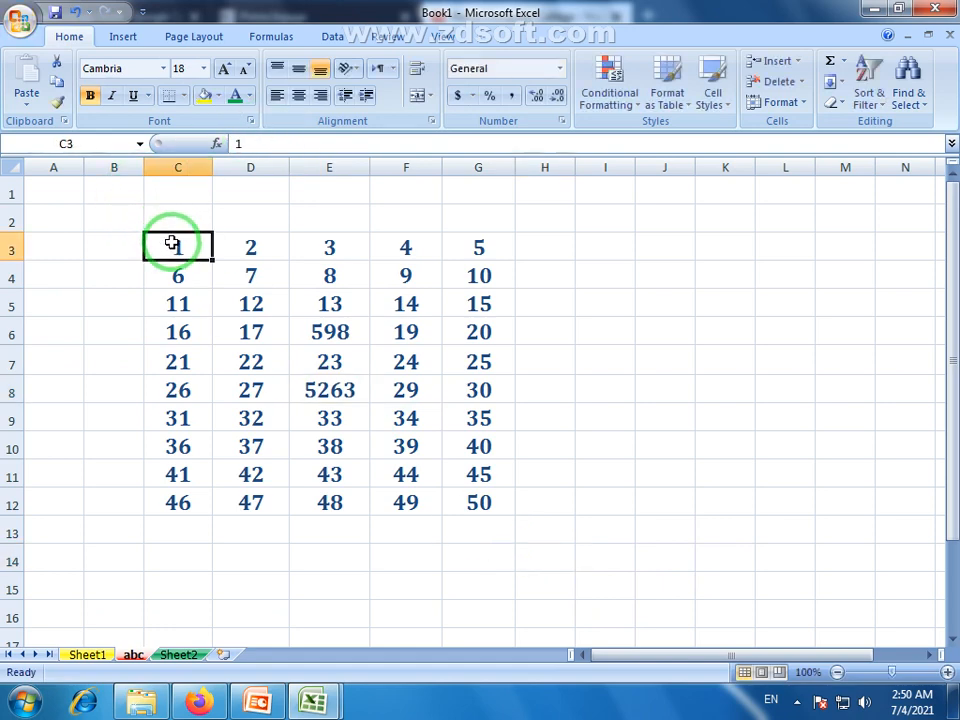
{"action": "left_click_drag", "start_coordinate": [172, 243], "coordinate": [505, 505]}
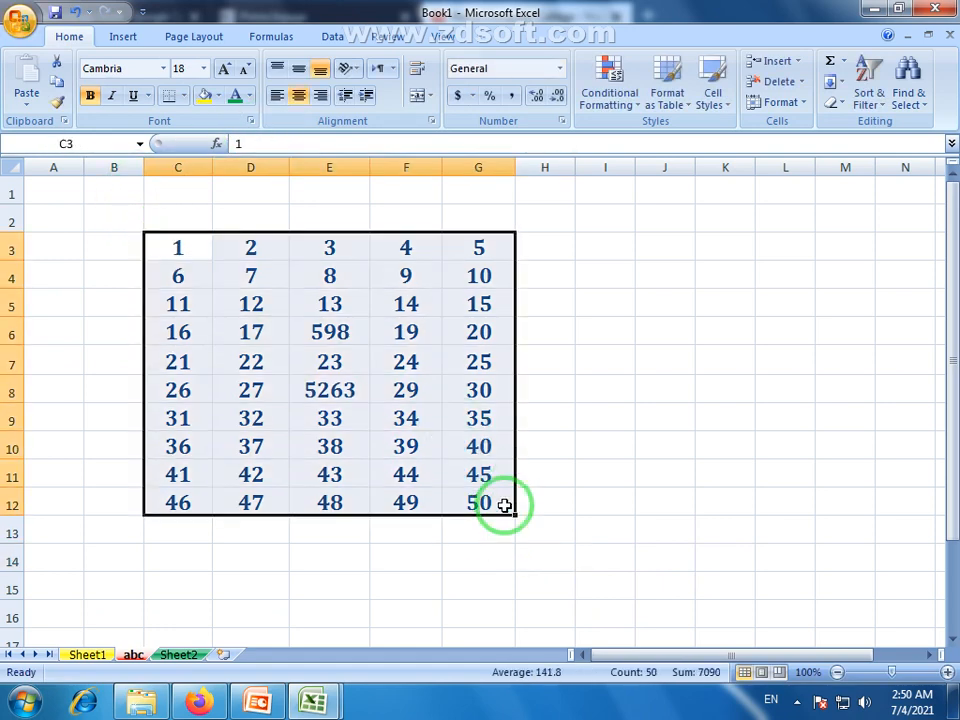
{"action": "left_click", "coordinate": [506, 529]}
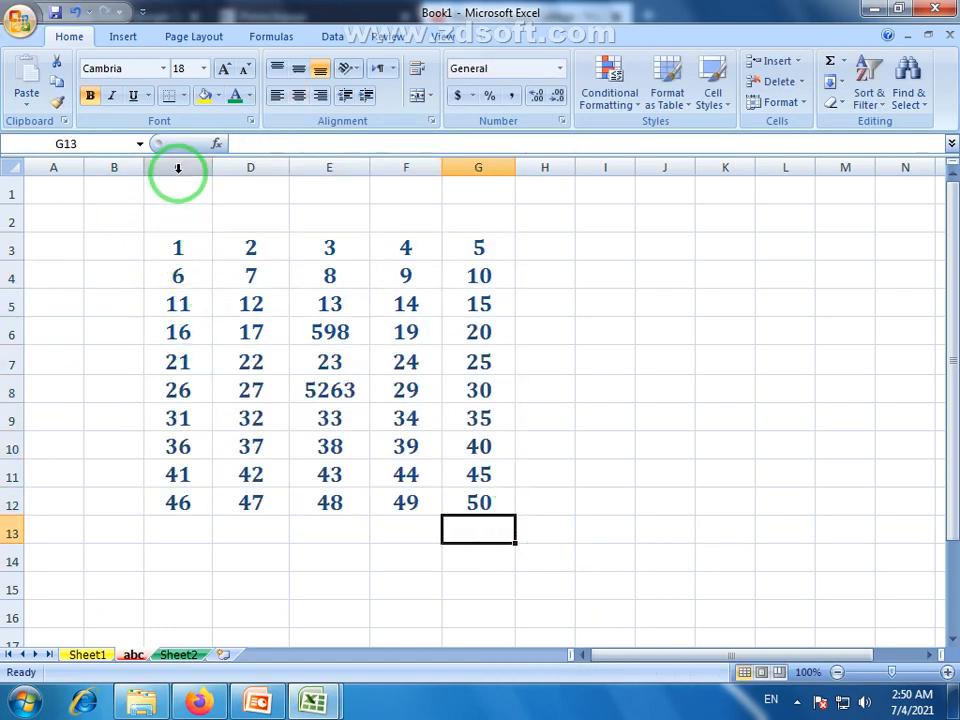
{"action": "left_click", "coordinate": [178, 168]}
{"action": "left_click", "coordinate": [240, 255]}
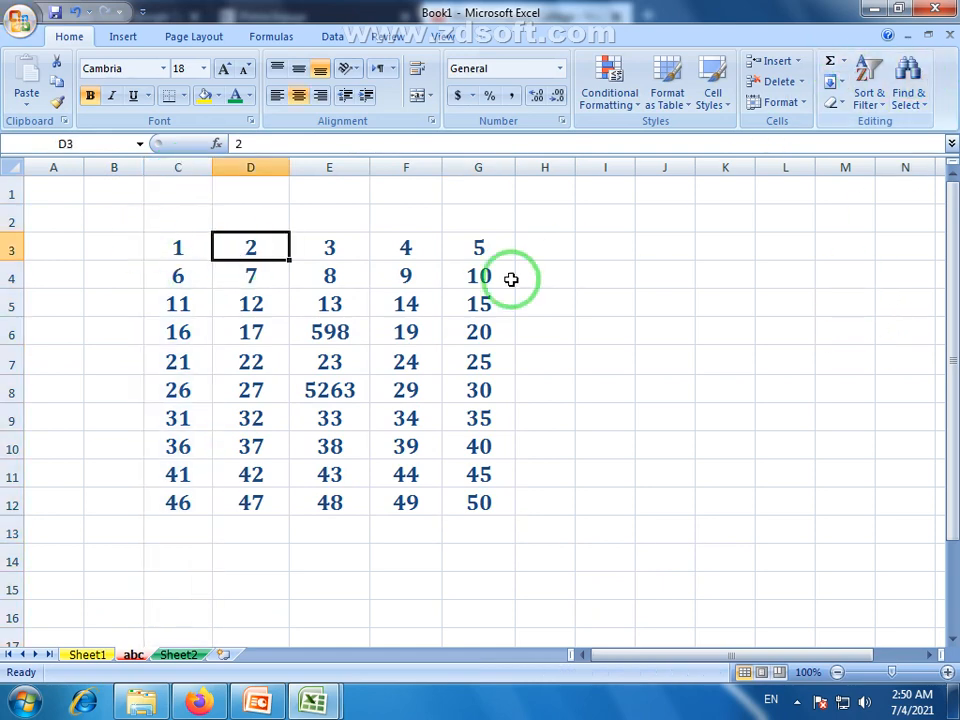
{"action": "left_click", "coordinate": [334, 274]}
{"action": "left_click_drag", "start_coordinate": [226, 247], "coordinate": [243, 450]}
{"action": "left_click", "coordinate": [185, 418]}
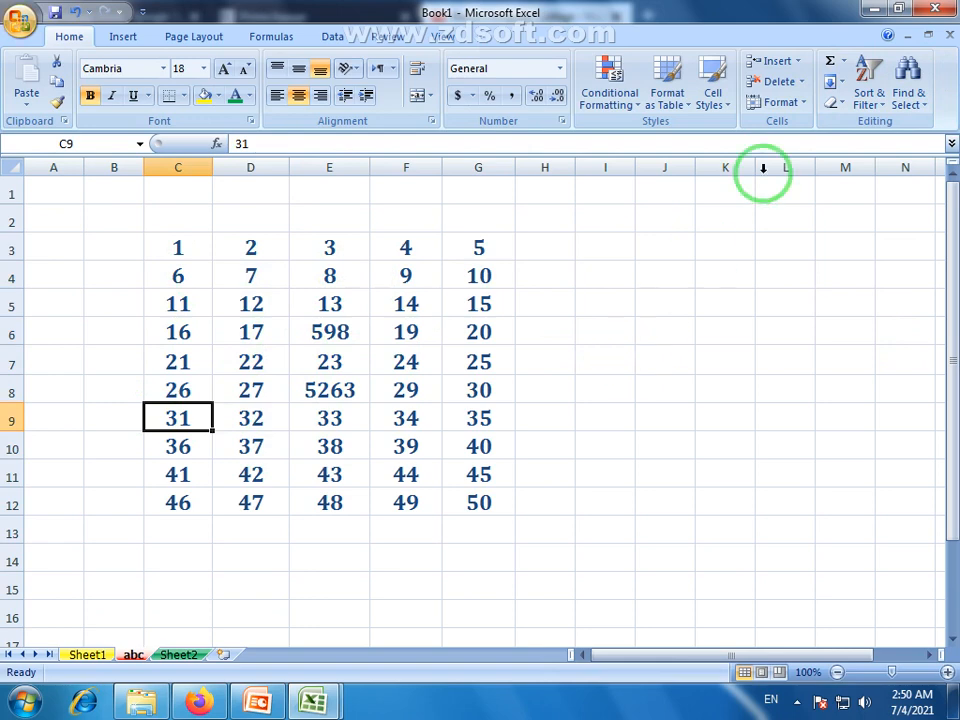
- Examine the Number, Alignment, Font, Border, Fill and Protection settings in Format Cells for cell C9, leaving them unchanged
{"action": "left_click", "coordinate": [781, 102]}
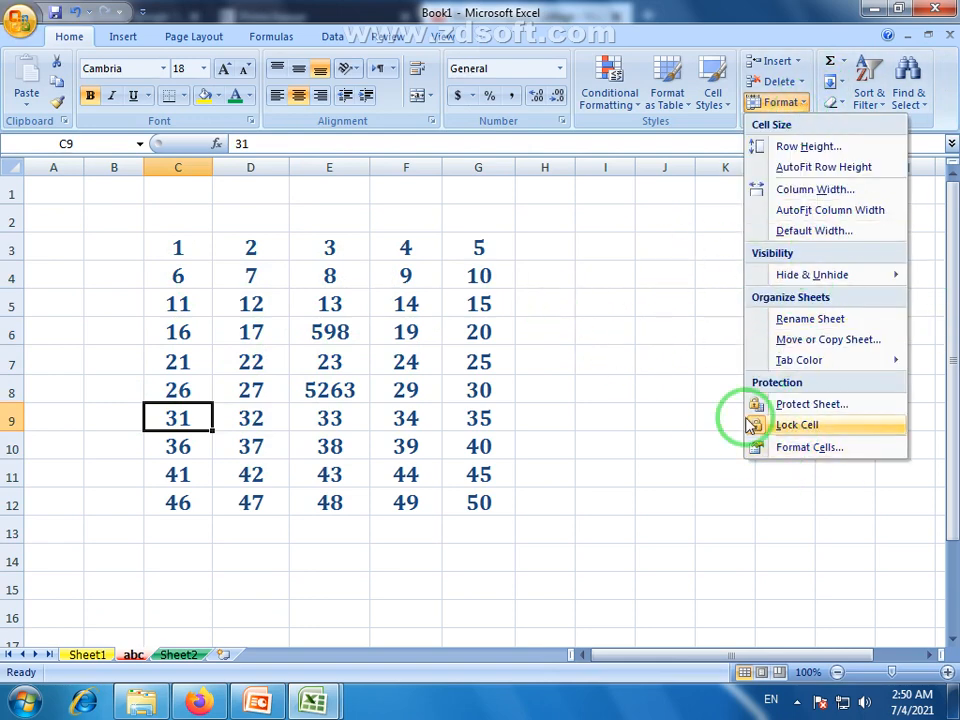
{"action": "left_click", "coordinate": [813, 451]}
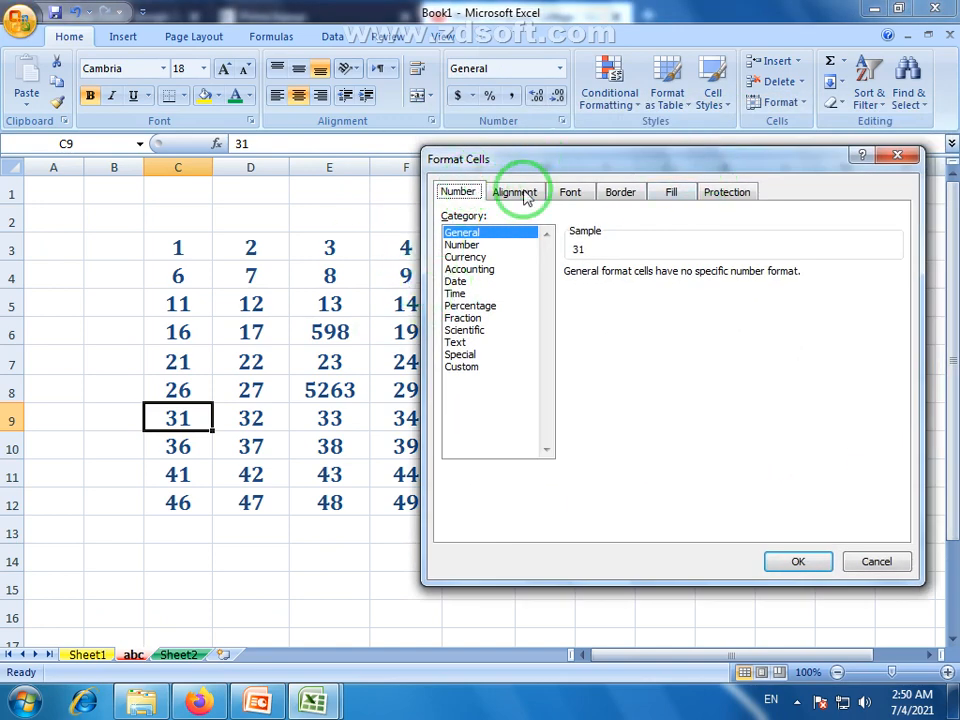
{"action": "left_click", "coordinate": [535, 196]}
{"action": "left_click", "coordinate": [570, 196]}
{"action": "left_click", "coordinate": [620, 196]}
{"action": "left_click", "coordinate": [673, 195]}
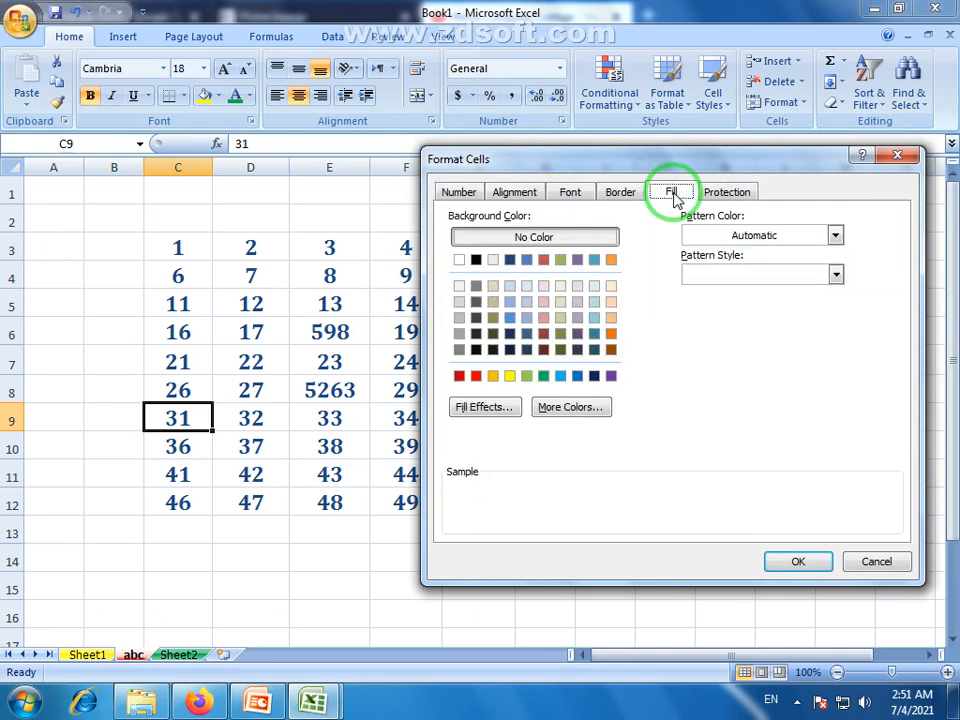
{"action": "left_click", "coordinate": [737, 197]}
{"action": "left_click", "coordinate": [669, 200]}
{"action": "left_click", "coordinate": [621, 199]}
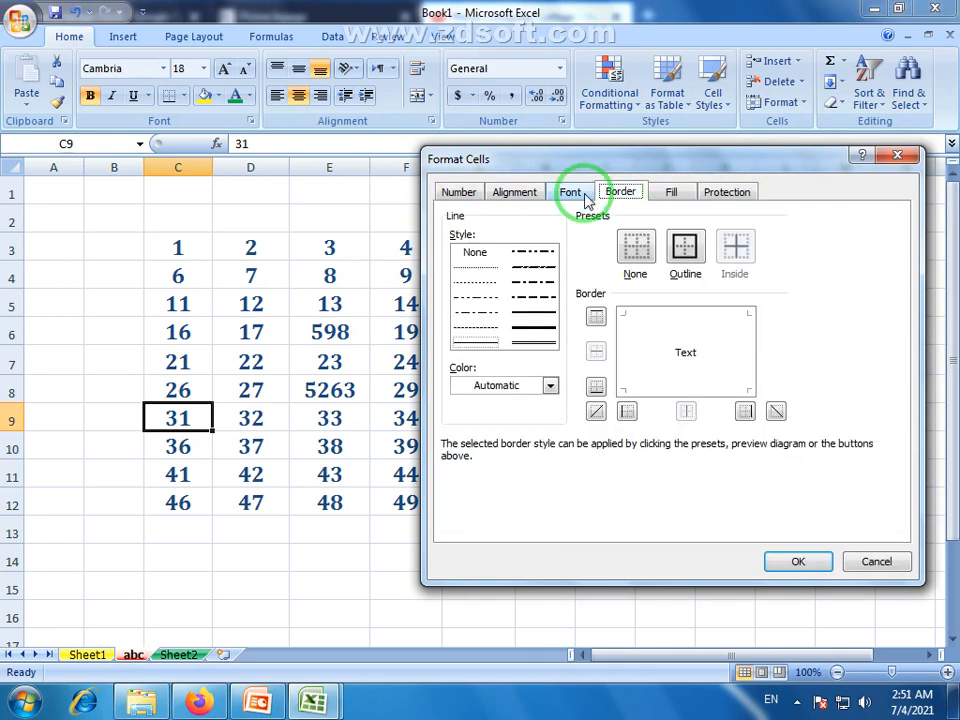
{"action": "left_click", "coordinate": [514, 196]}
{"action": "left_click", "coordinate": [459, 192]}
{"action": "left_click", "coordinate": [875, 561]}
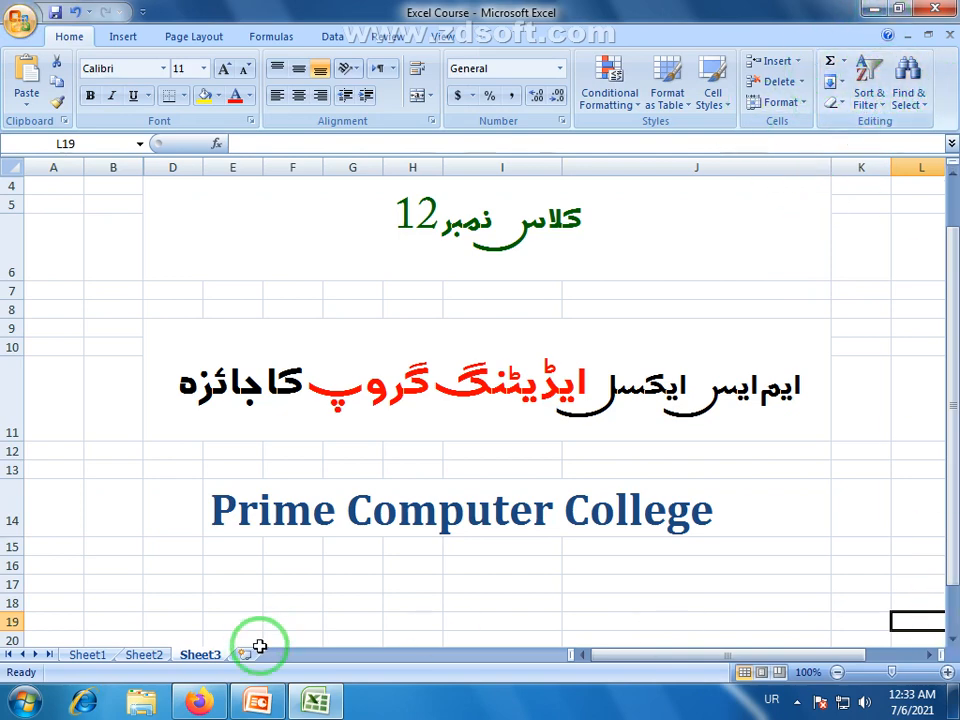
- Go to the desktop, start Microsoft Excel with a new blank workbook and maximise its window
{"action": "left_click", "coordinate": [957, 708]}
{"action": "double_click", "coordinate": [107, 326]}
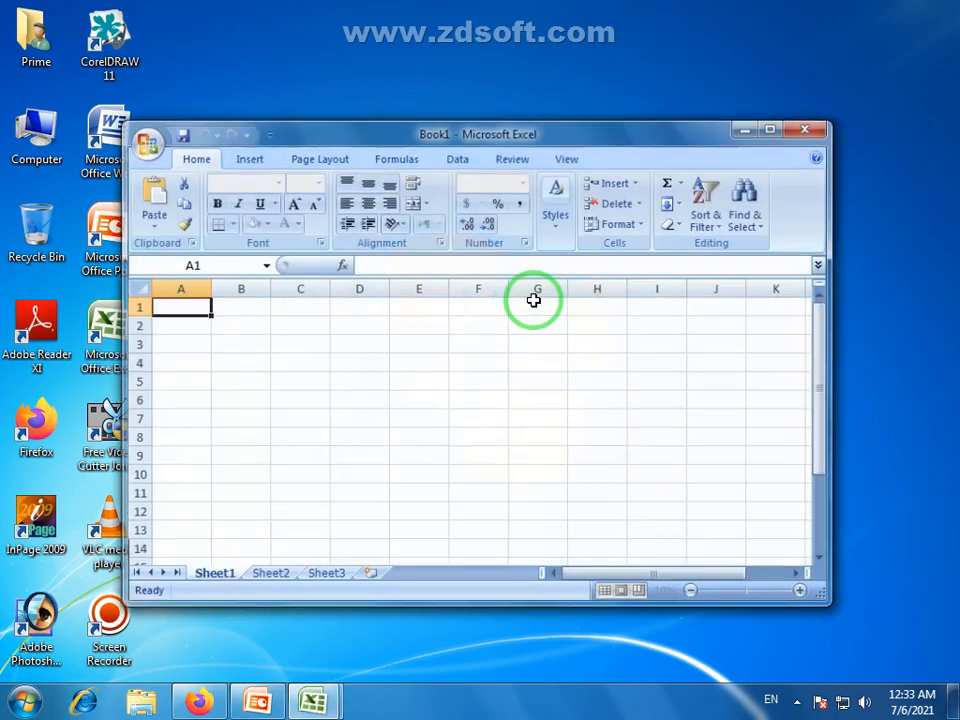
{"action": "double_click", "coordinate": [585, 140]}
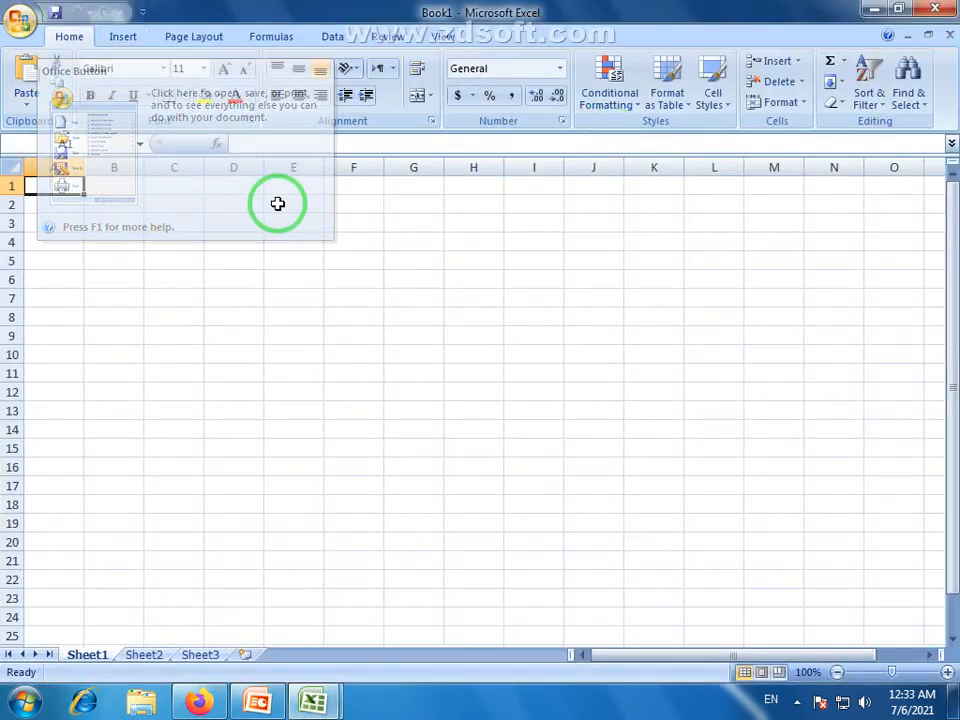
- Apply the Title cell style to all cells of Sheet1
{"action": "left_click", "coordinate": [12, 167]}
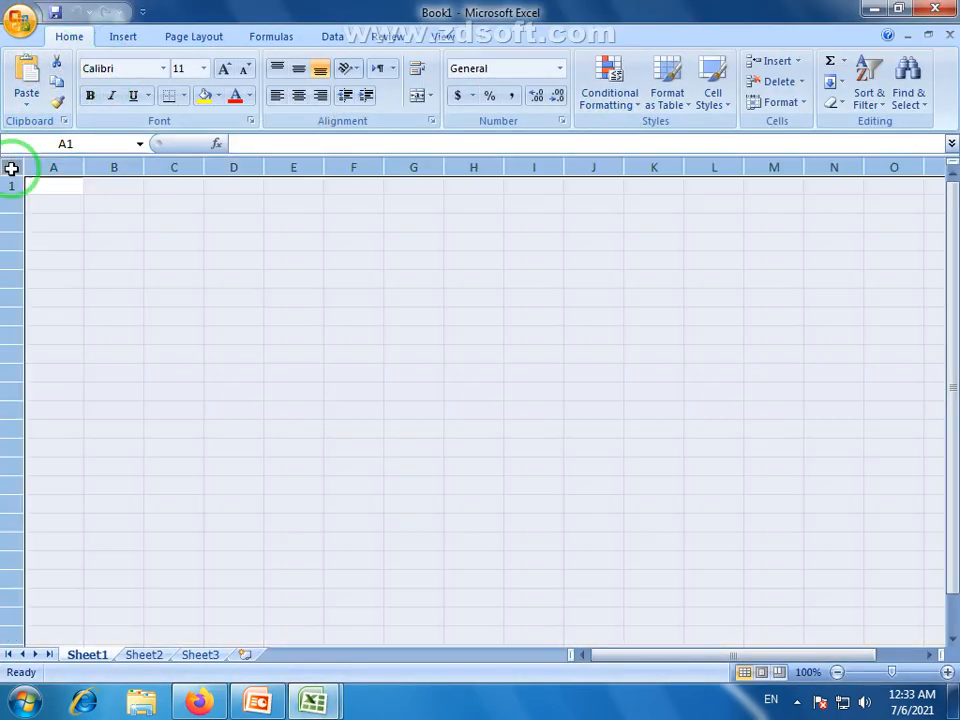
{"action": "left_click", "coordinate": [722, 112]}
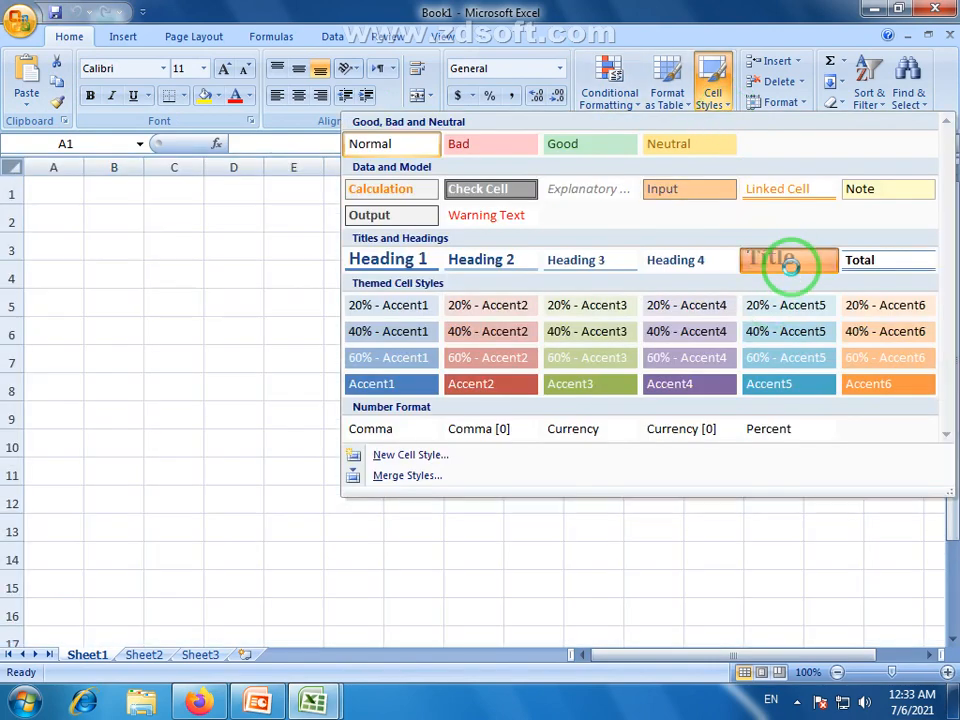
{"action": "left_click", "coordinate": [790, 262]}
- Set the worksheet zoom to 120% and select cell C2
{"action": "left_click_drag", "start_coordinate": [894, 676], "coordinate": [900, 676]}
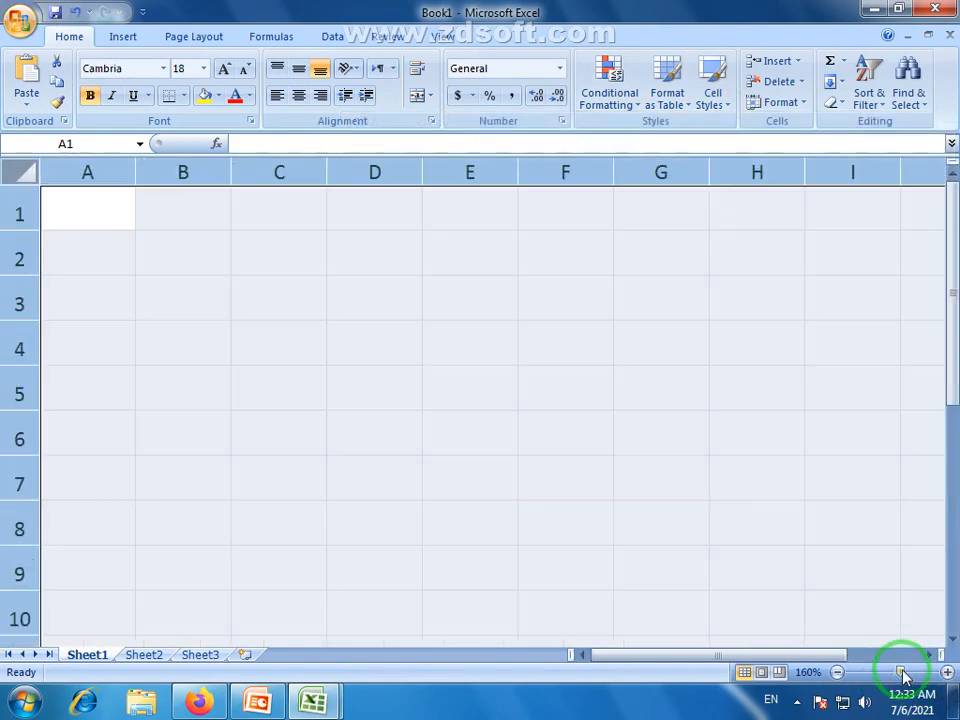
{"action": "left_click", "coordinate": [190, 255]}
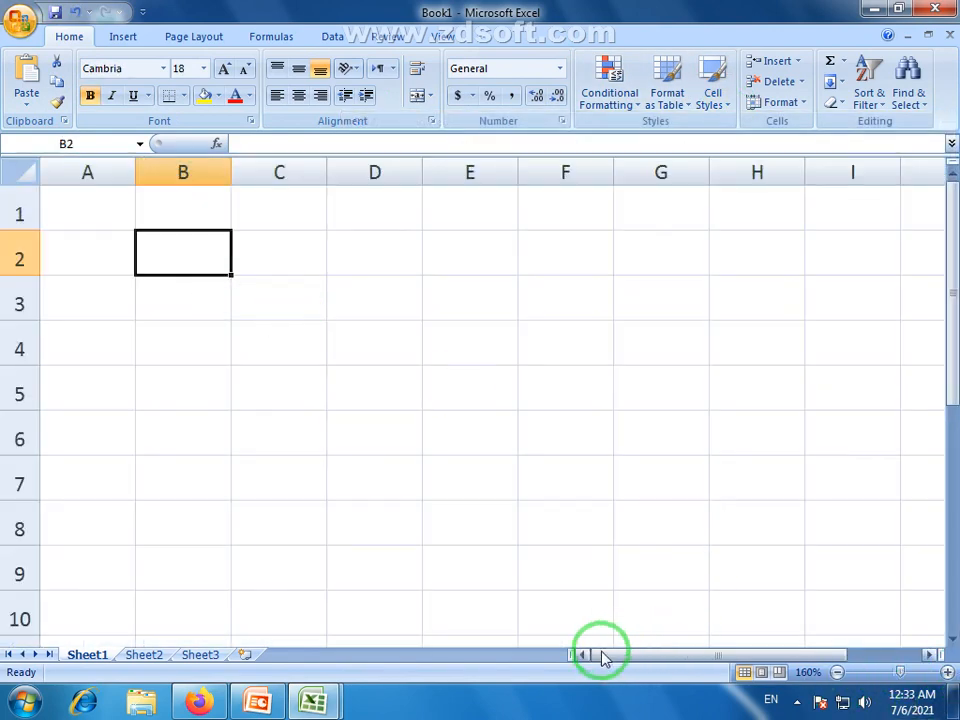
{"action": "left_click", "coordinate": [838, 672]}
{"action": "left_click", "coordinate": [838, 672]}
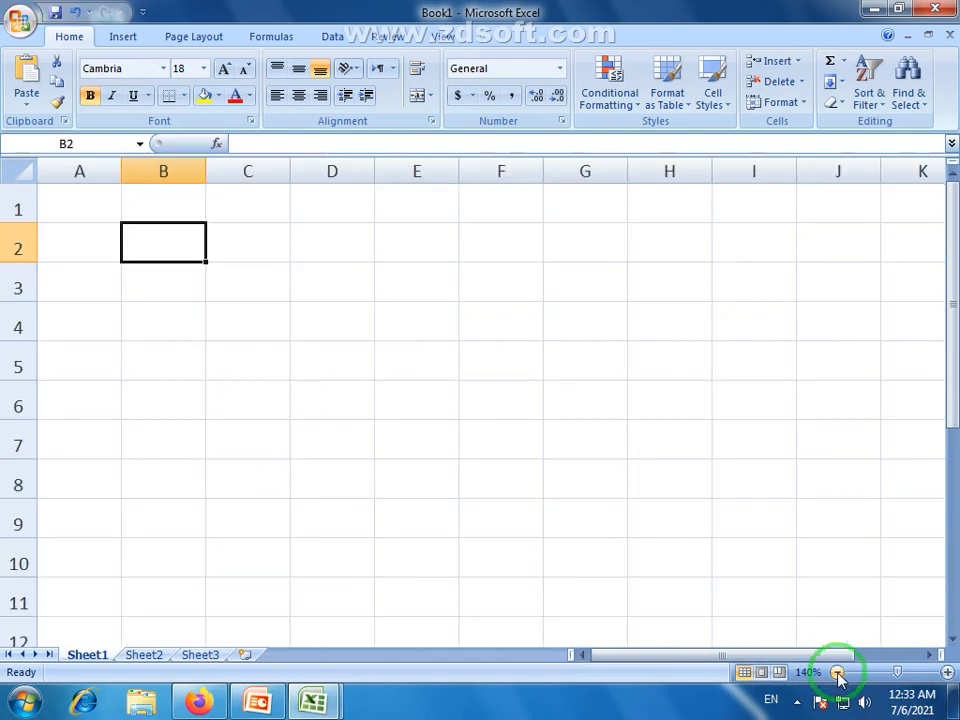
{"action": "left_click", "coordinate": [838, 672]}
{"action": "left_click", "coordinate": [838, 672]}
{"action": "left_click", "coordinate": [357, 318]}
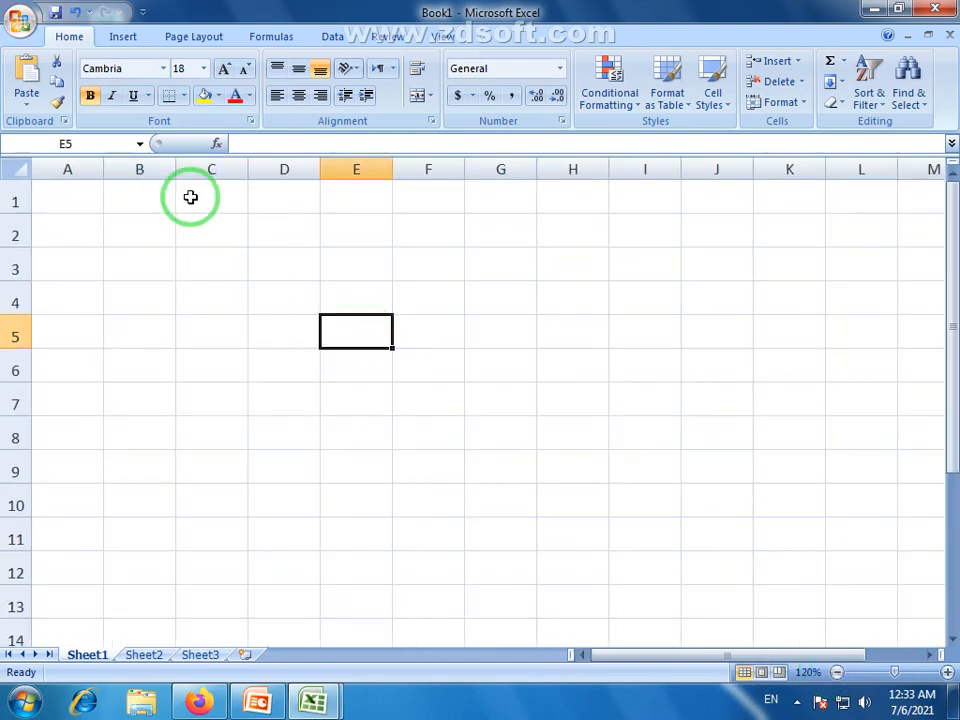
{"action": "left_click", "coordinate": [214, 228]}
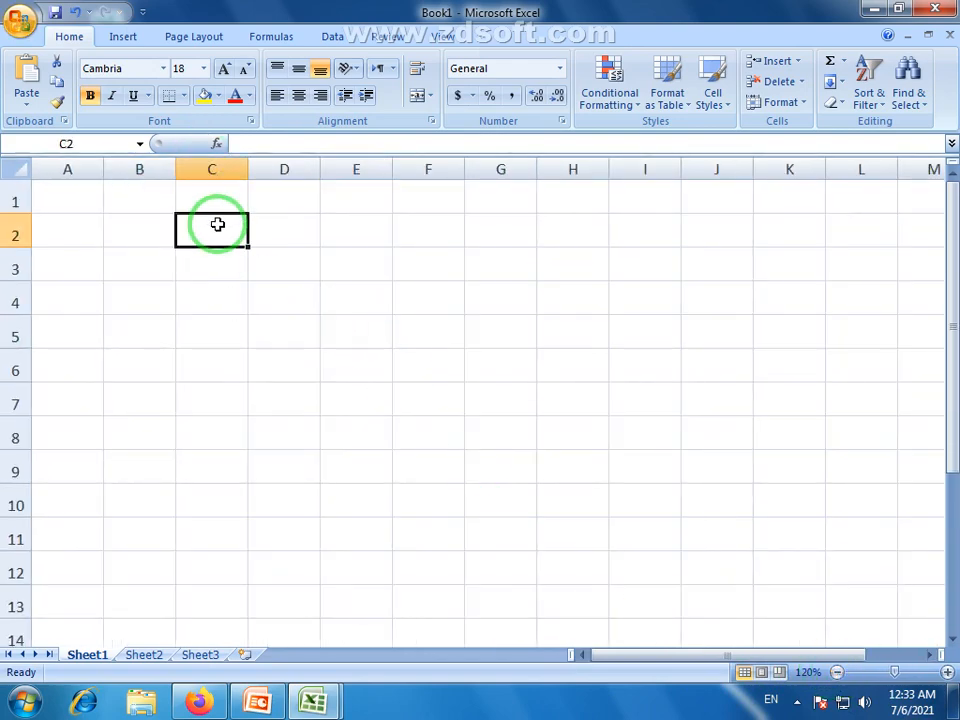
- Examine the AutoSum function choices available for cell C2 without inserting one
{"action": "left_click", "coordinate": [844, 66]}
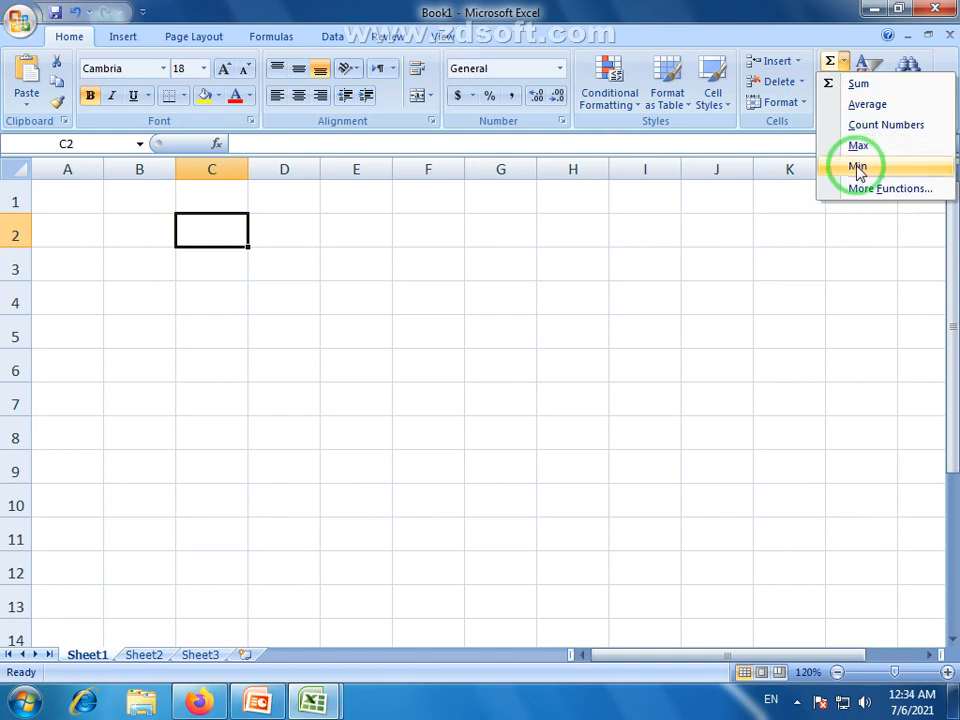
{"action": "left_click", "coordinate": [785, 8]}
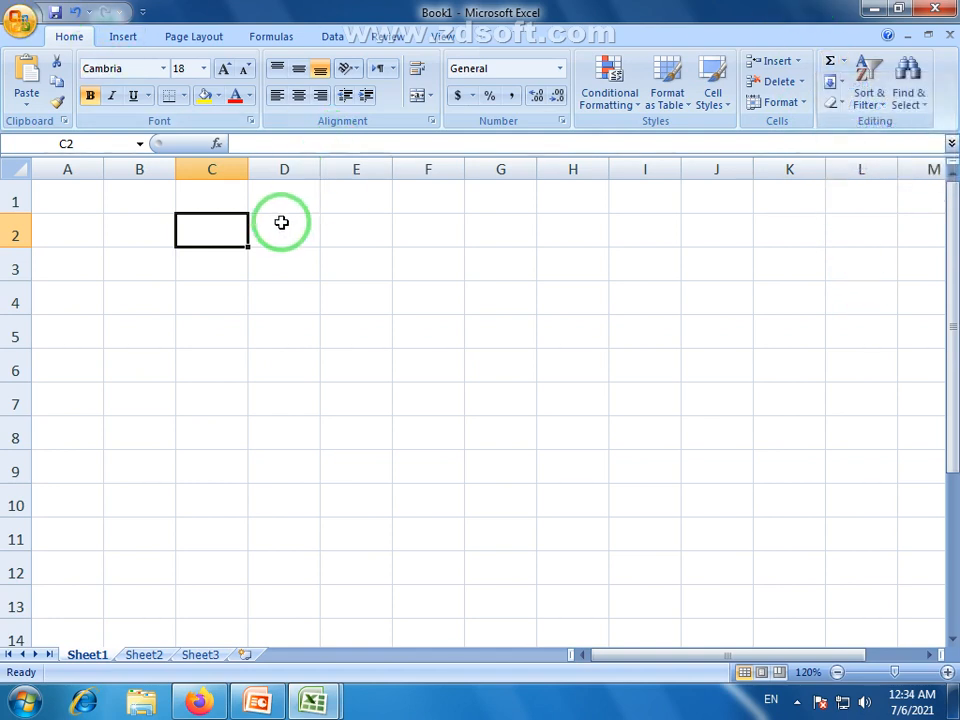
- Enter the numbers 456, 745, 425 and 485 down cells C2 to C5
{"action": "left_click", "coordinate": [845, 63]}
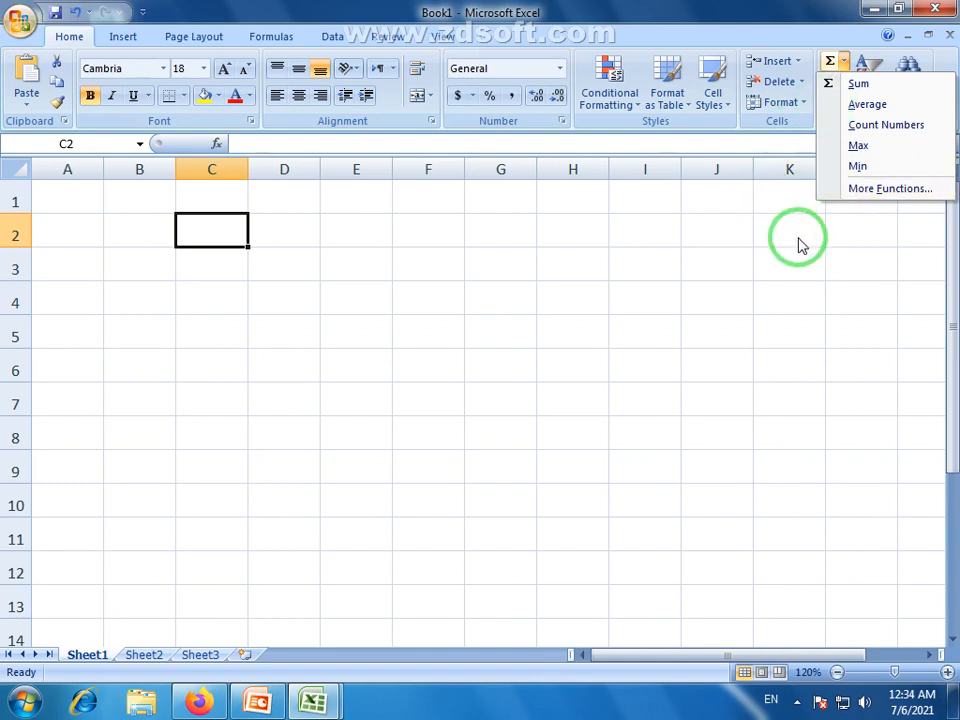
{"action": "left_click", "coordinate": [238, 236]}
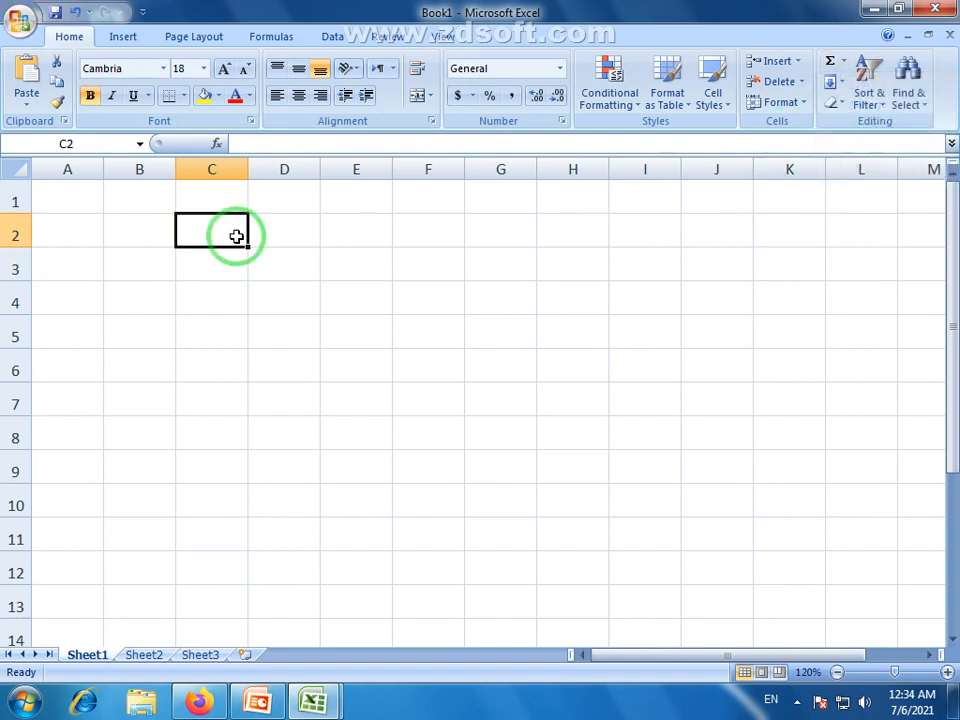
{"action": "type", "text": "456"}
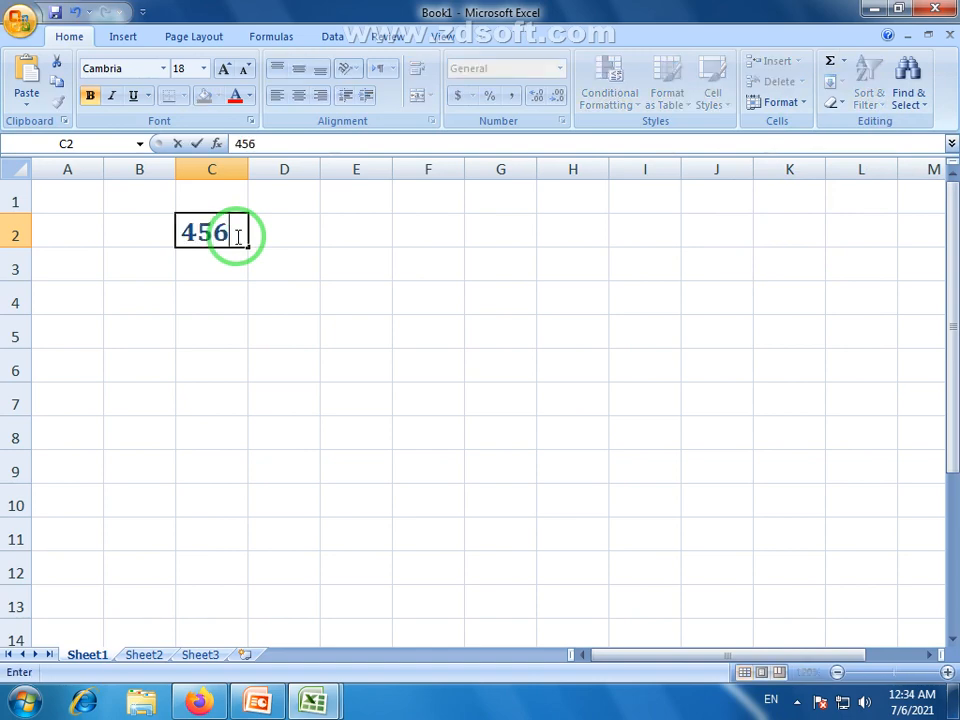
{"action": "left_click", "coordinate": [225, 261]}
{"action": "type", "text": "745"}
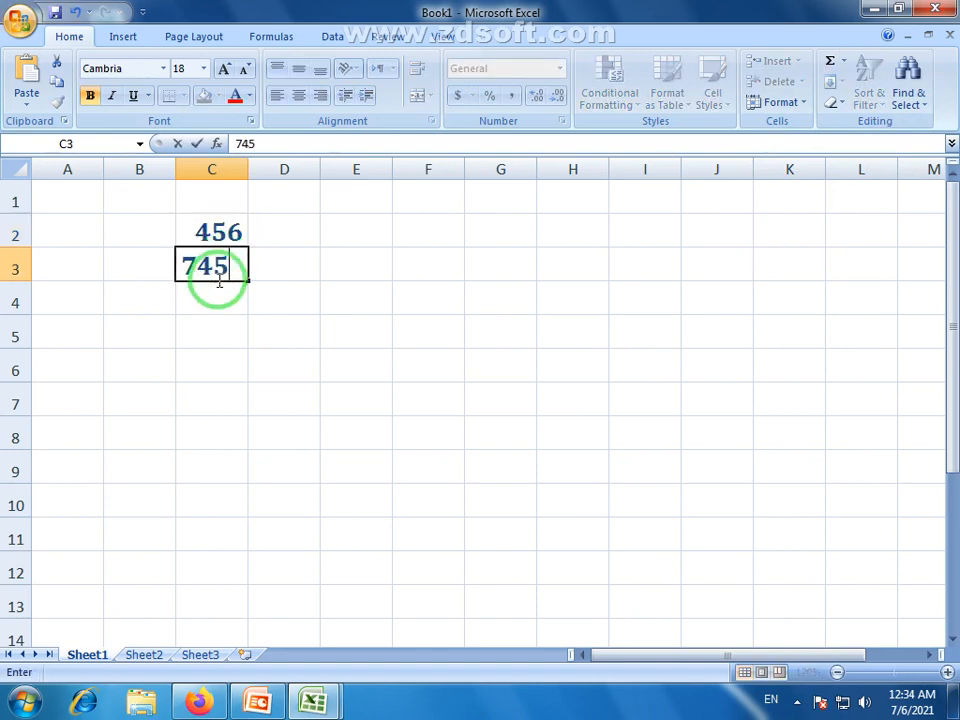
{"action": "left_click", "coordinate": [214, 294]}
{"action": "type", "text": "425"}
{"action": "left_click", "coordinate": [221, 330]}
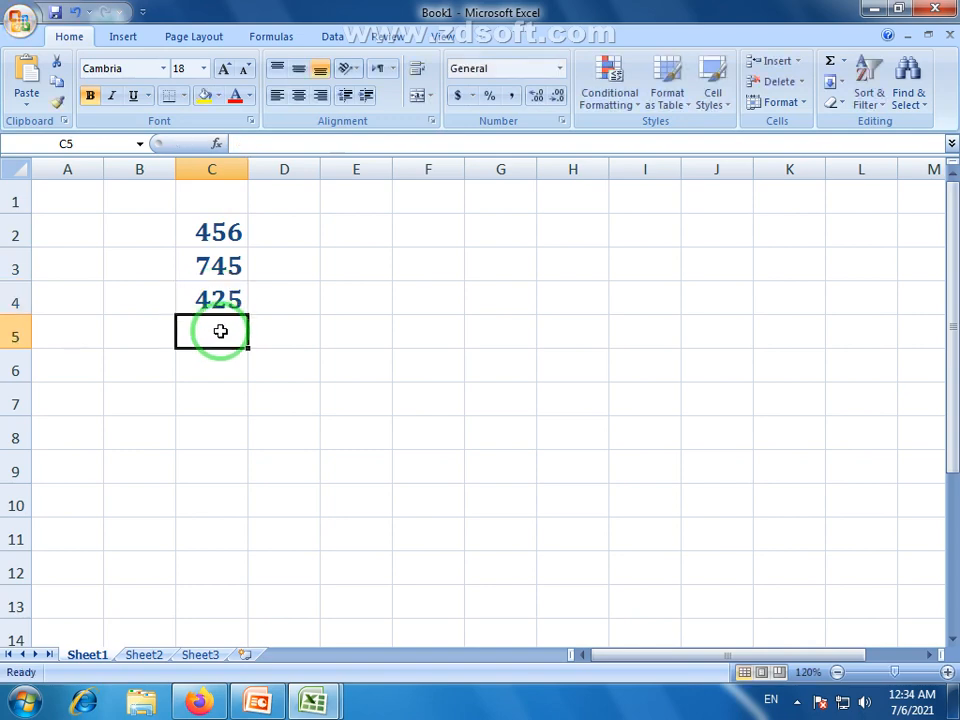
{"action": "type", "text": "485"}
- Continue the number column with 785, 753, 951 and 753 in cells C6 to C9
{"action": "left_click", "coordinate": [225, 352]}
{"action": "type", "text": "785"}
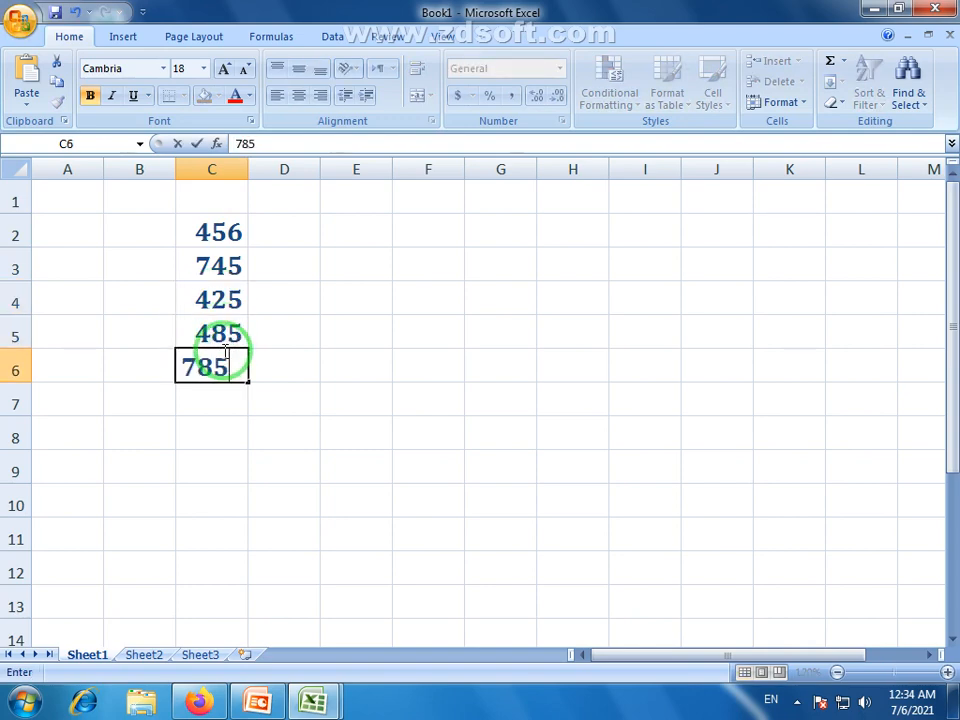
{"action": "left_click", "coordinate": [221, 395]}
{"action": "type", "text": "753"}
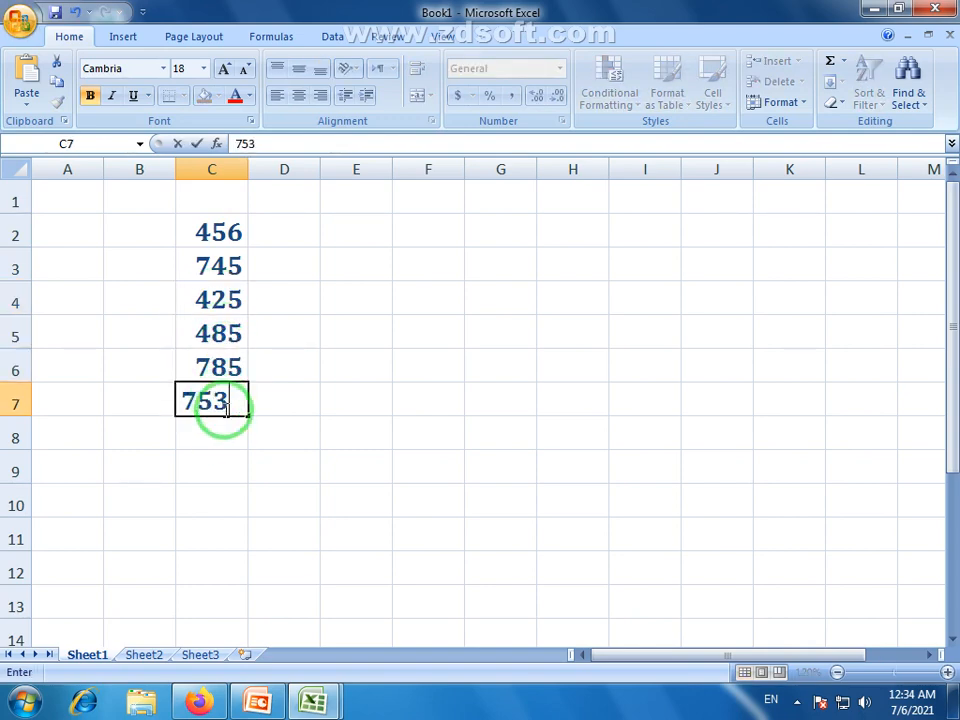
{"action": "left_click", "coordinate": [221, 429]}
{"action": "type", "text": "951"}
{"action": "left_click", "coordinate": [217, 457]}
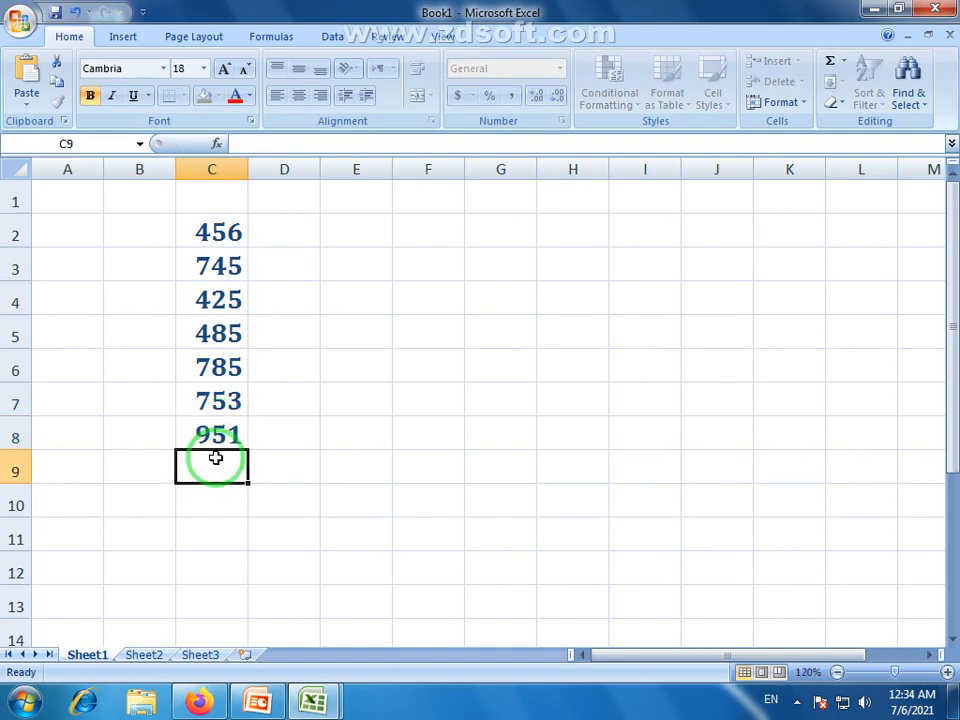
{"action": "type", "text": "753"}
{"action": "left_click", "coordinate": [231, 491]}
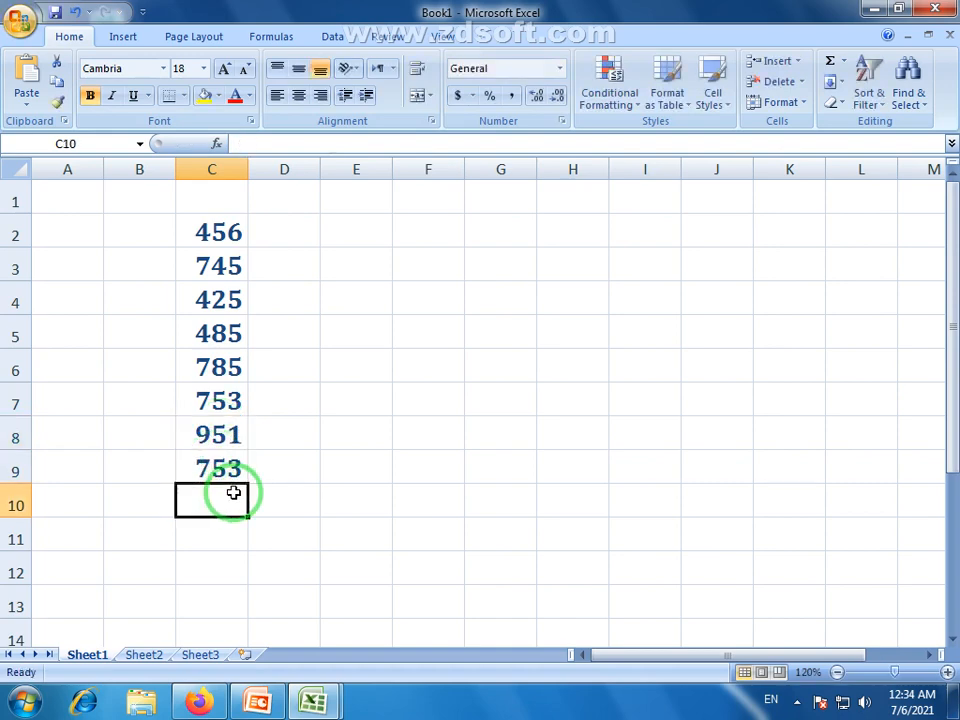
- Examine the numbers in C2:C9 by highlighting the whole range and a few individual rows
{"action": "left_click_drag", "start_coordinate": [230, 232], "coordinate": [193, 468]}
{"action": "left_click", "coordinate": [212, 240]}
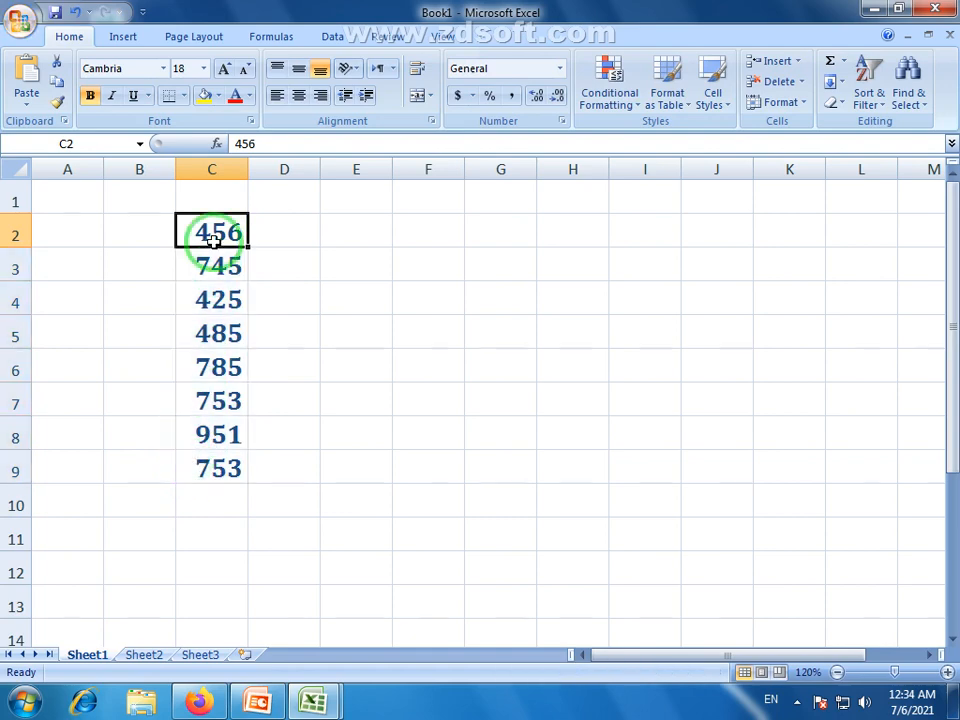
{"action": "left_click_drag", "start_coordinate": [212, 240], "coordinate": [223, 474]}
{"action": "left_click", "coordinate": [218, 231]}
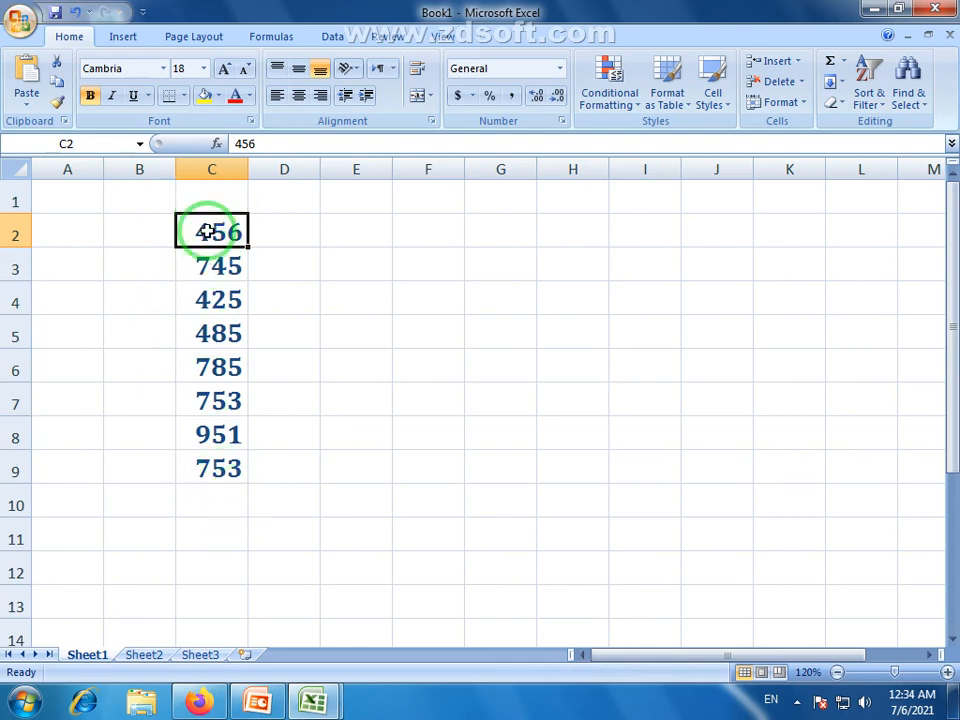
{"action": "left_click_drag", "start_coordinate": [205, 232], "coordinate": [226, 468]}
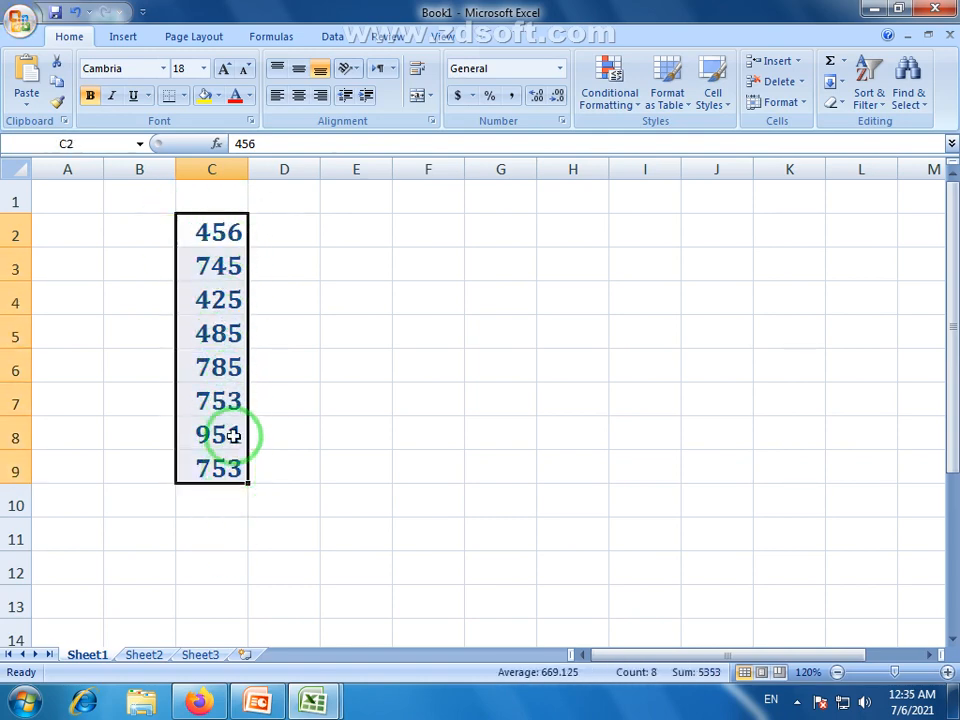
{"action": "left_click", "coordinate": [223, 240]}
{"action": "left_click", "coordinate": [157, 227]}
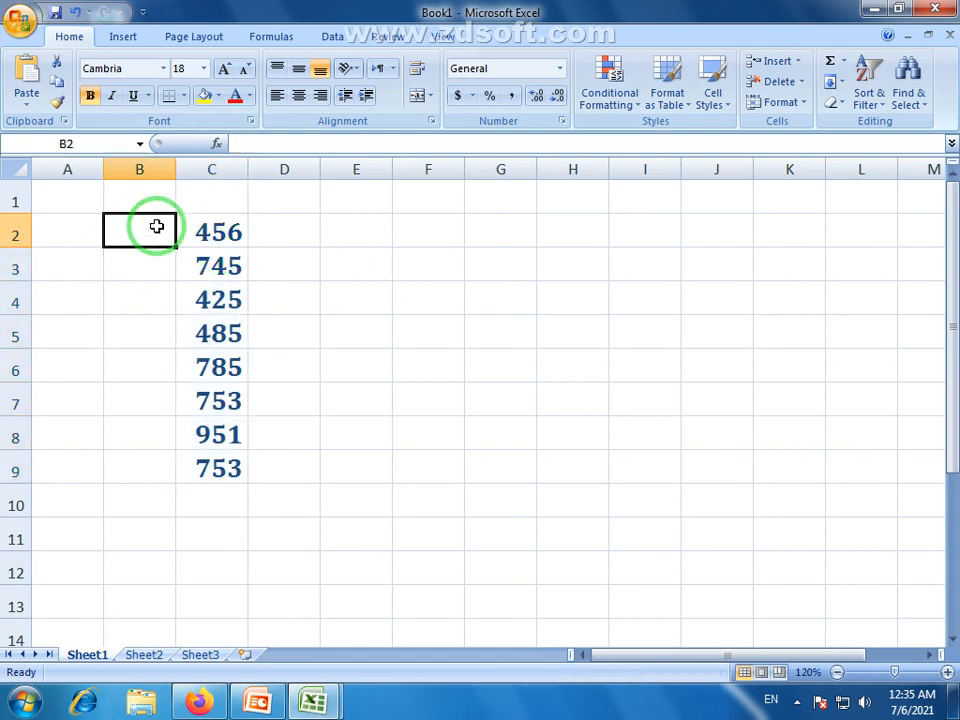
{"action": "left_click_drag", "start_coordinate": [139, 227], "coordinate": [220, 230]}
{"action": "left_click_drag", "start_coordinate": [154, 270], "coordinate": [225, 268]}
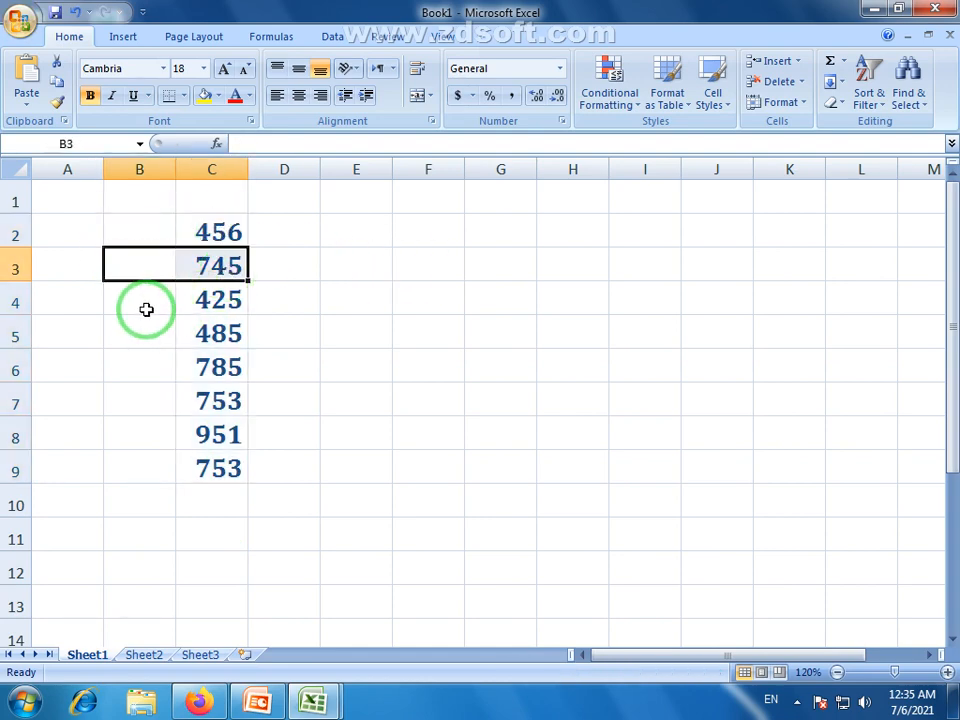
{"action": "left_click_drag", "start_coordinate": [146, 310], "coordinate": [225, 302]}
{"action": "left_click_drag", "start_coordinate": [137, 332], "coordinate": [203, 347]}
{"action": "left_click", "coordinate": [231, 234]}
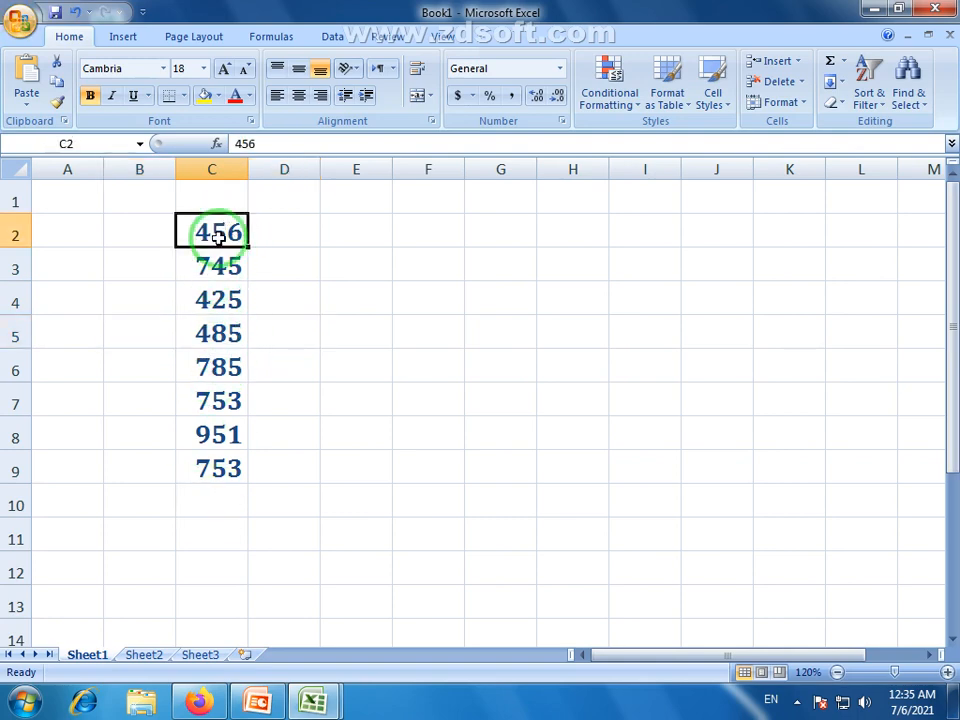
{"action": "left_click_drag", "start_coordinate": [214, 231], "coordinate": [217, 467]}
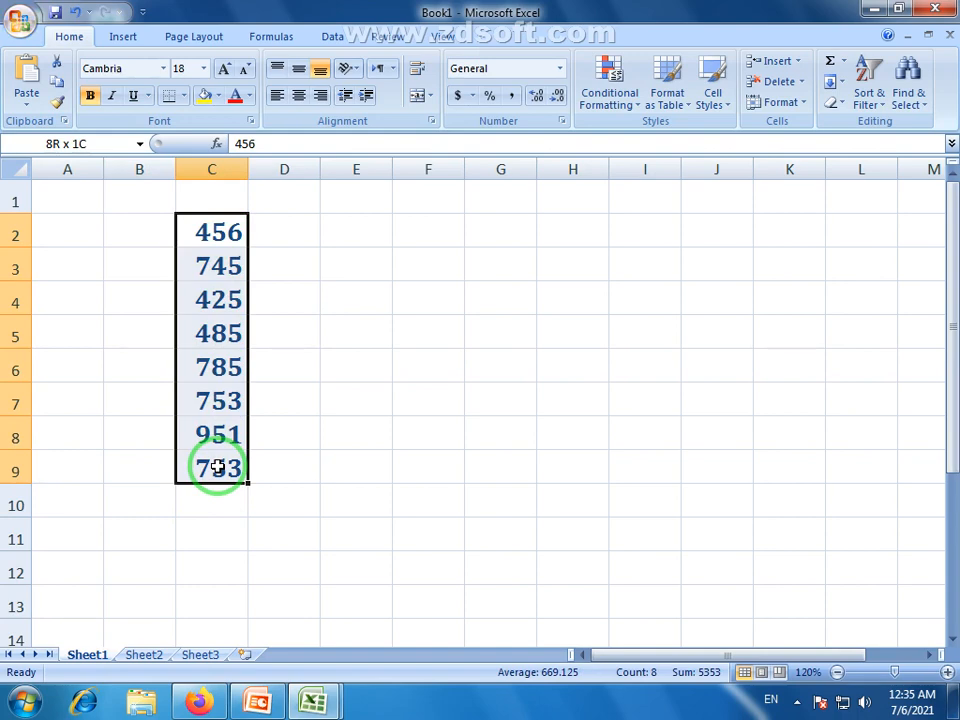
{"action": "left_click", "coordinate": [225, 230]}
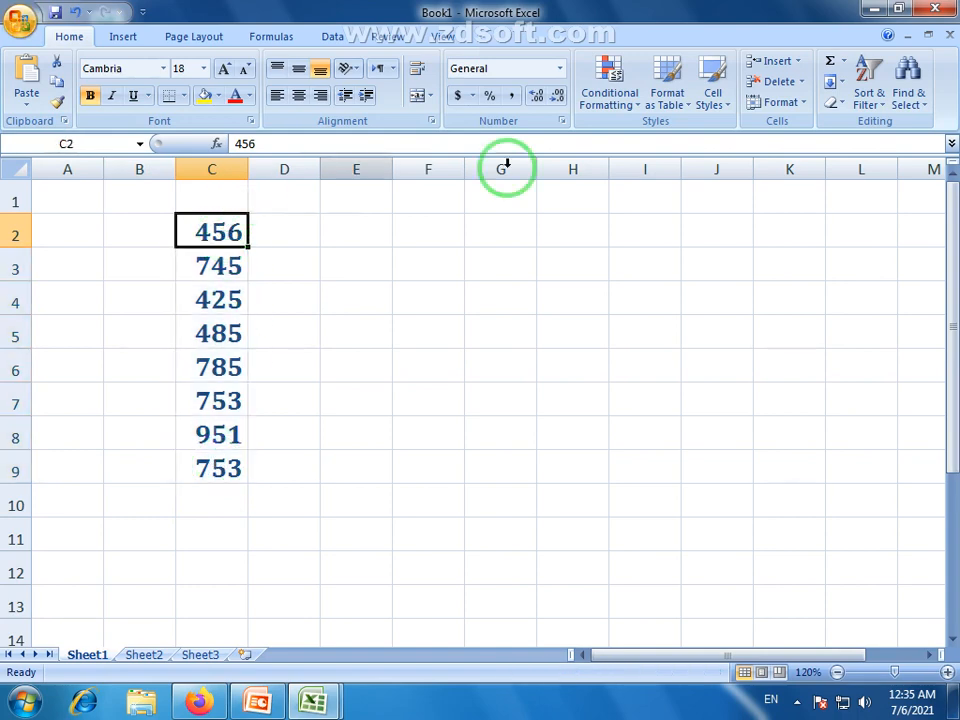
{"action": "left_click_drag", "start_coordinate": [194, 250], "coordinate": [231, 500]}
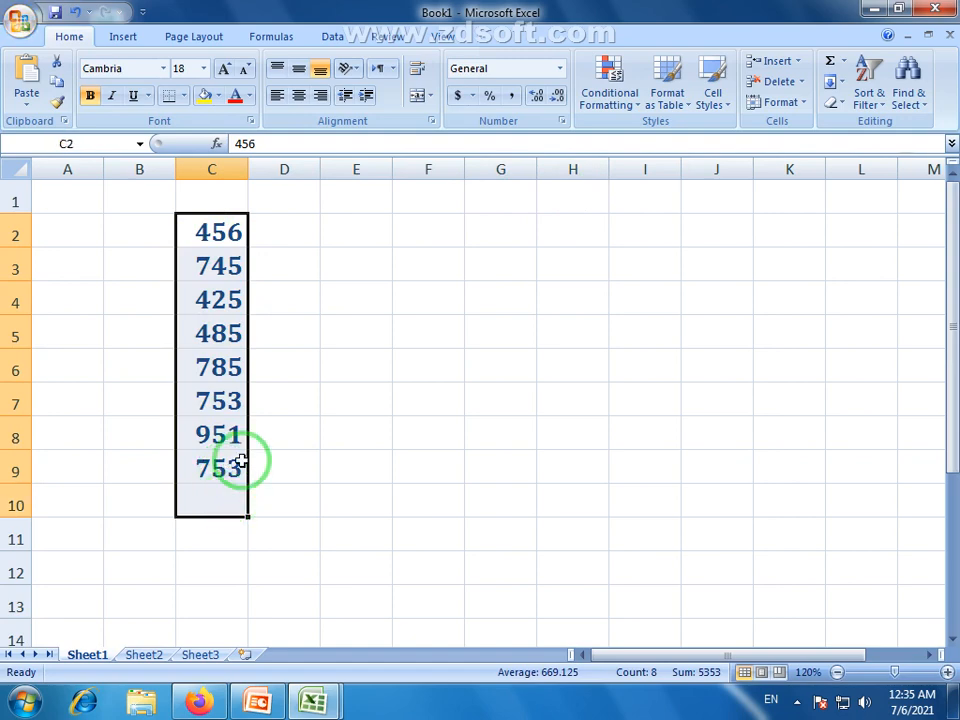
{"action": "left_click", "coordinate": [201, 499]}
{"action": "left_click_drag", "start_coordinate": [227, 236], "coordinate": [233, 470]}
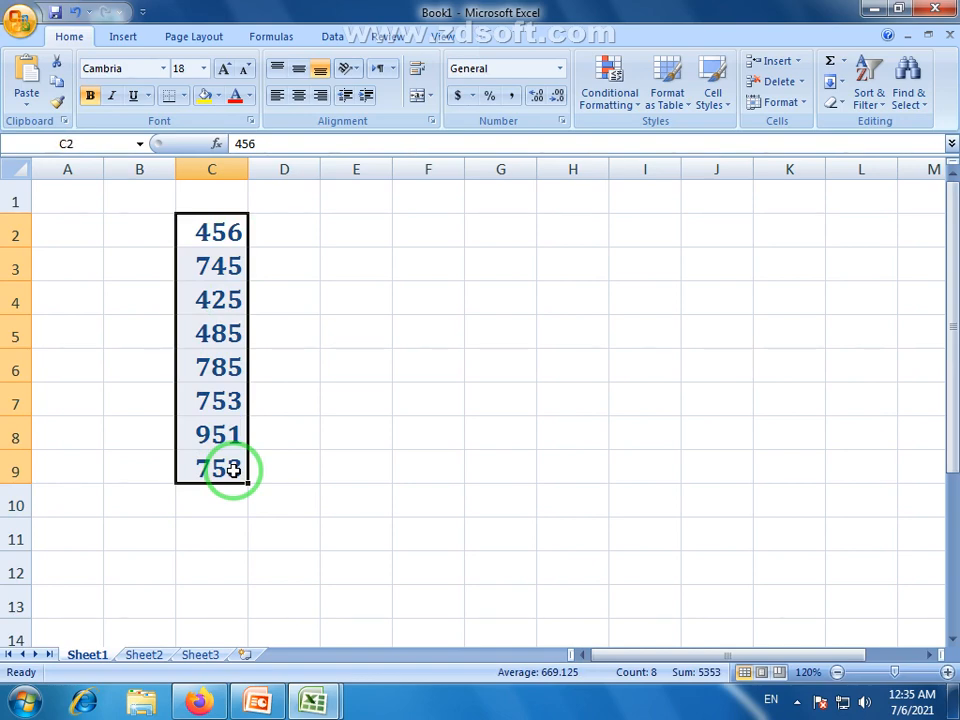
{"action": "left_click", "coordinate": [287, 377]}
{"action": "left_click", "coordinate": [219, 237]}
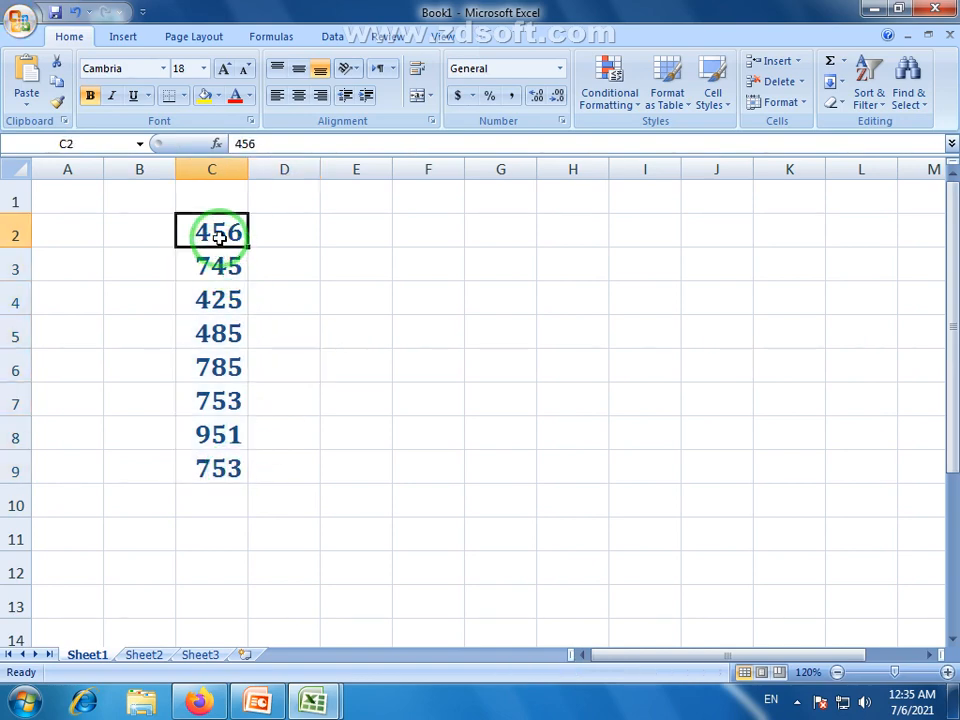
{"action": "left_click_drag", "start_coordinate": [219, 237], "coordinate": [223, 467]}
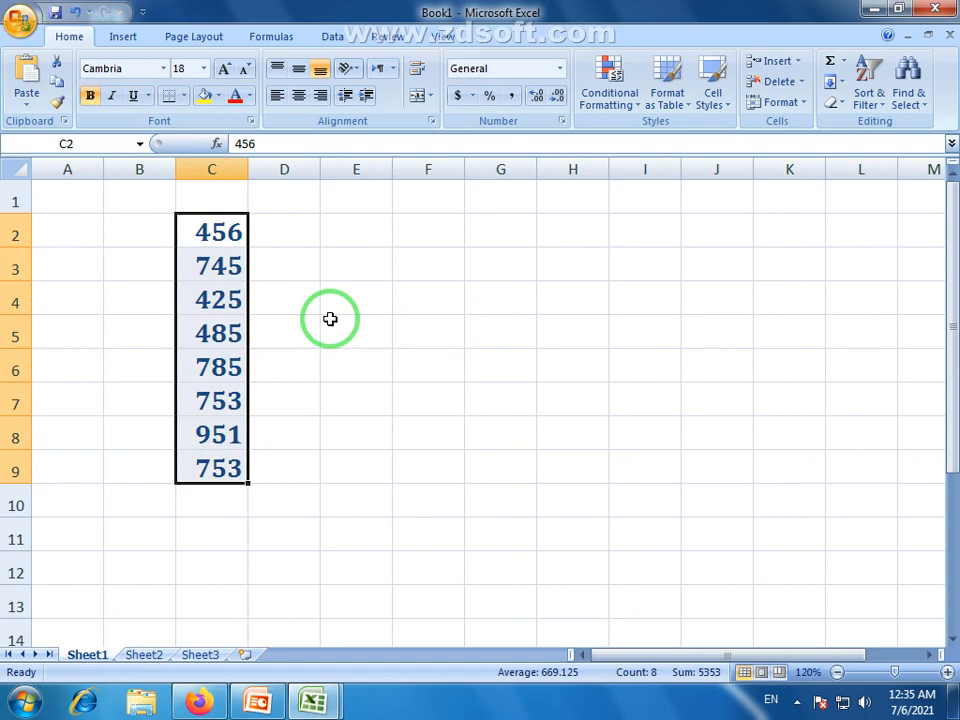
{"action": "left_click", "coordinate": [255, 236]}
{"action": "left_click_drag", "start_coordinate": [223, 236], "coordinate": [225, 465]}
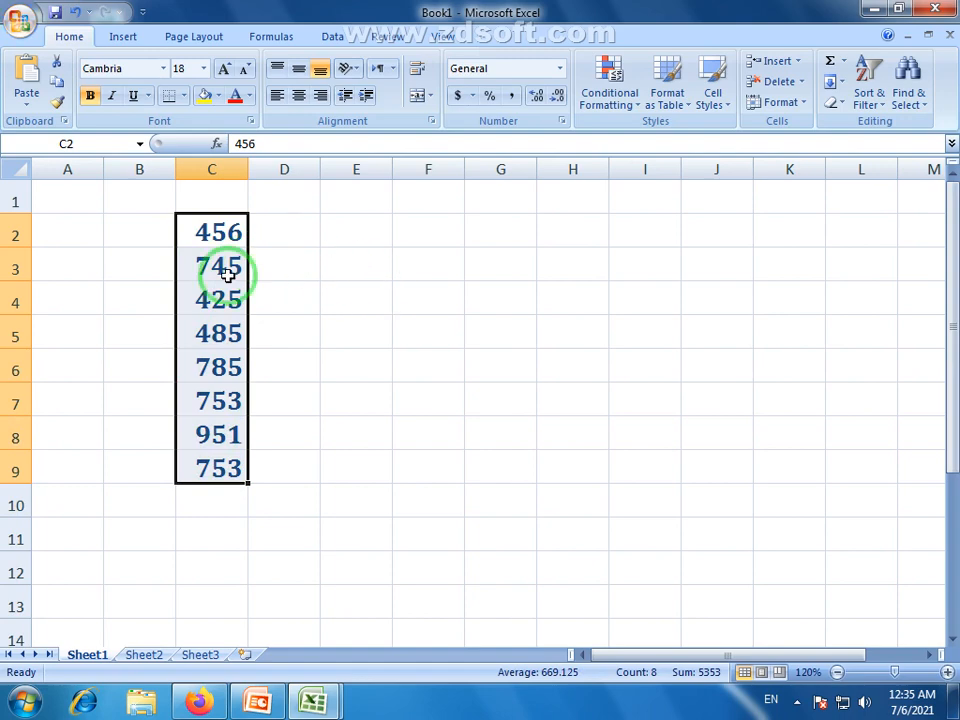
{"action": "left_click", "coordinate": [274, 265]}
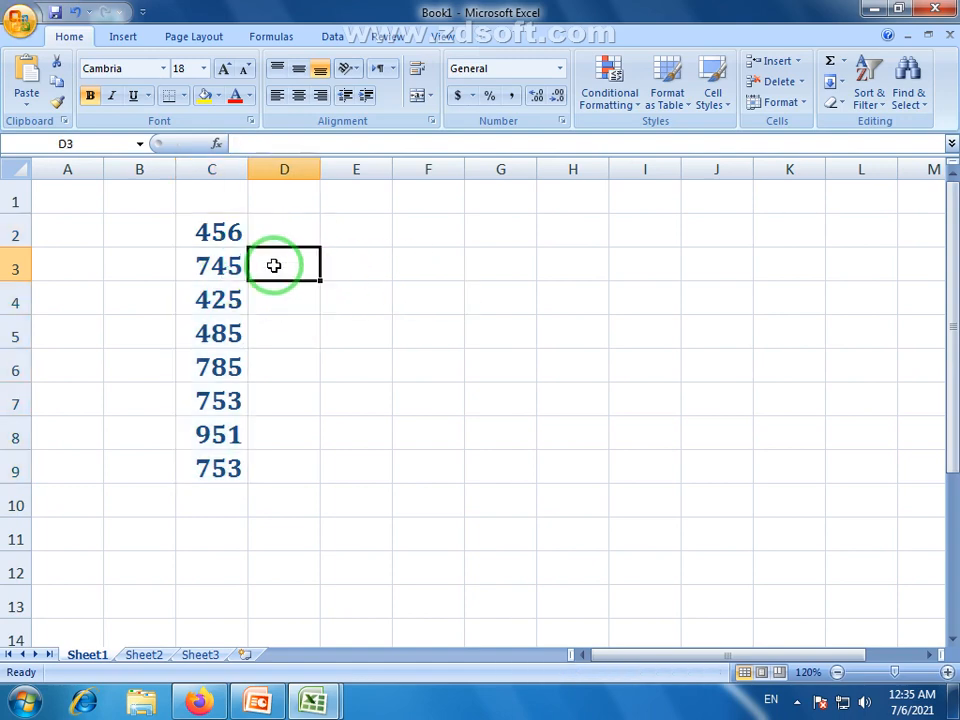
{"action": "left_click_drag", "start_coordinate": [274, 265], "coordinate": [468, 372]}
{"action": "left_click", "coordinate": [398, 440]}
{"action": "left_click_drag", "start_coordinate": [340, 296], "coordinate": [398, 349]}
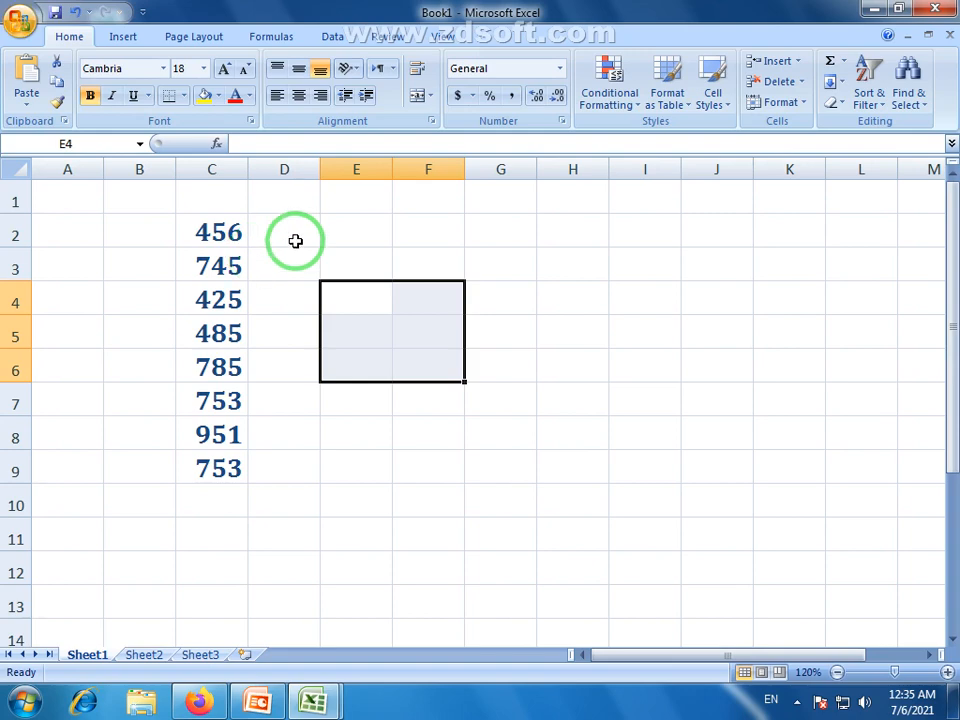
{"action": "left_click", "coordinate": [296, 240]}
{"action": "left_click", "coordinate": [375, 262]}
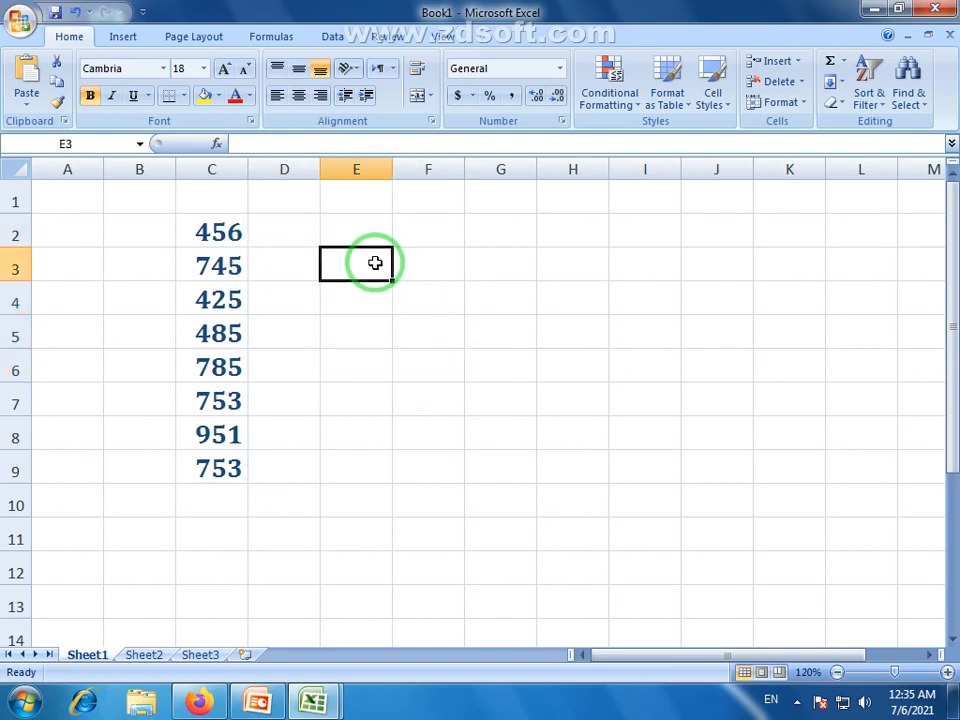
{"action": "left_click", "coordinate": [425, 305]}
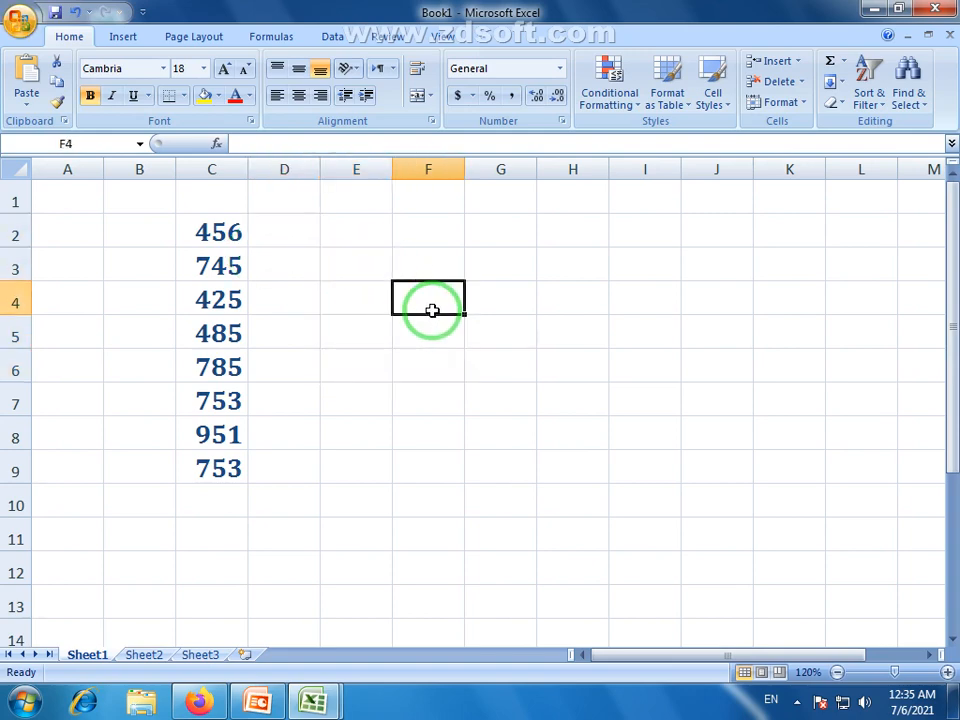
{"action": "left_click", "coordinate": [495, 340]}
{"action": "left_click", "coordinate": [371, 298]}
{"action": "left_click", "coordinate": [420, 264]}
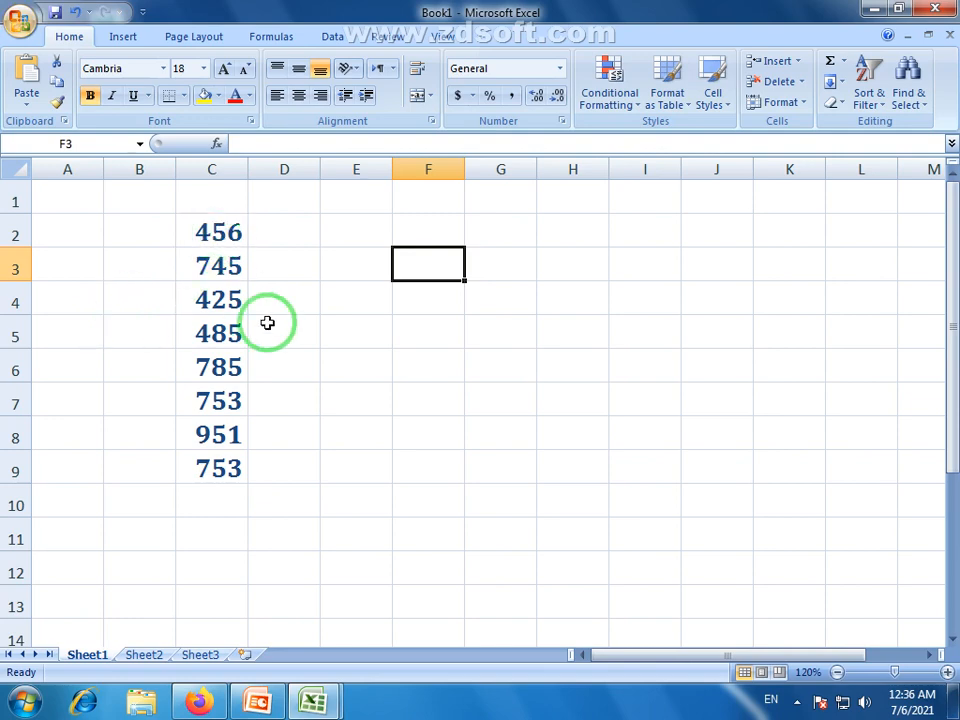
- Examine the AutoSum function choices for the range C2:C9 without applying one
{"action": "left_click_drag", "start_coordinate": [218, 232], "coordinate": [209, 467]}
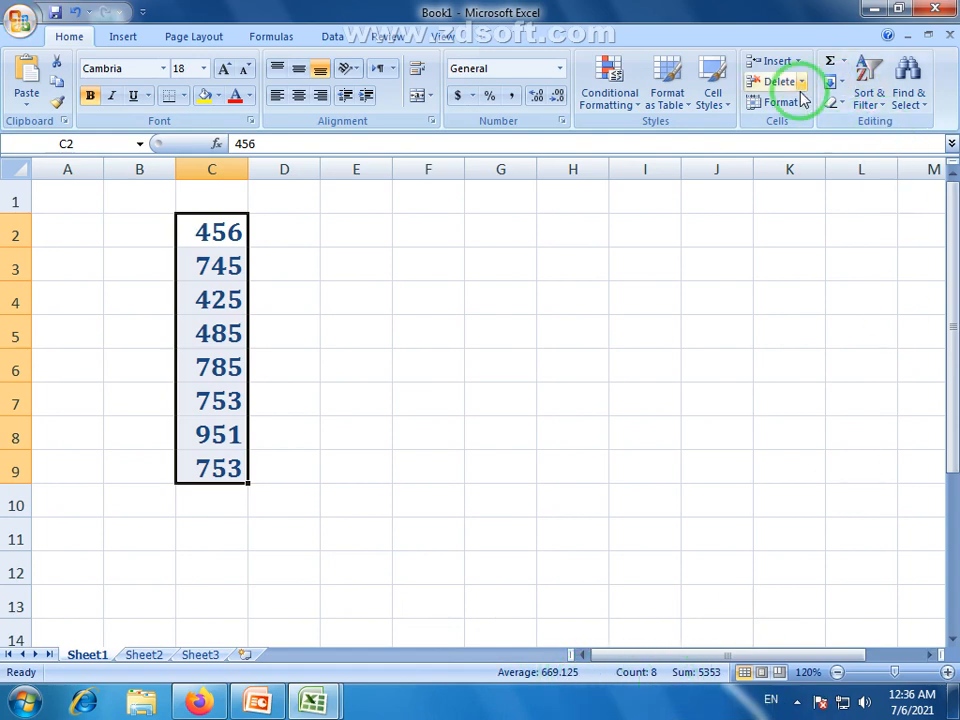
{"action": "left_click", "coordinate": [845, 64]}
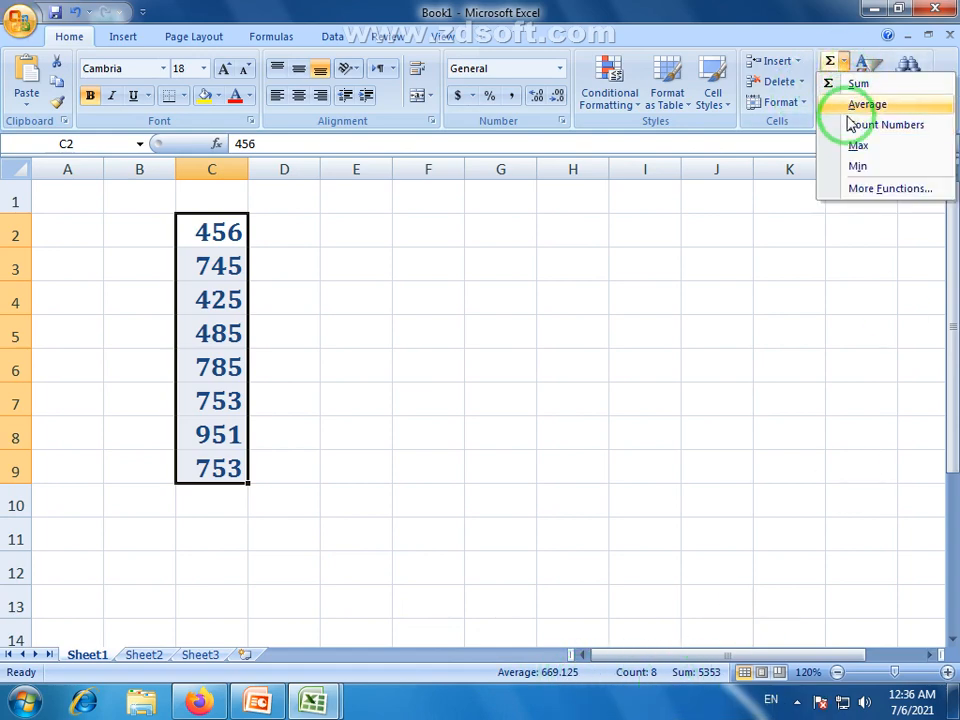
{"action": "left_click", "coordinate": [805, 252]}
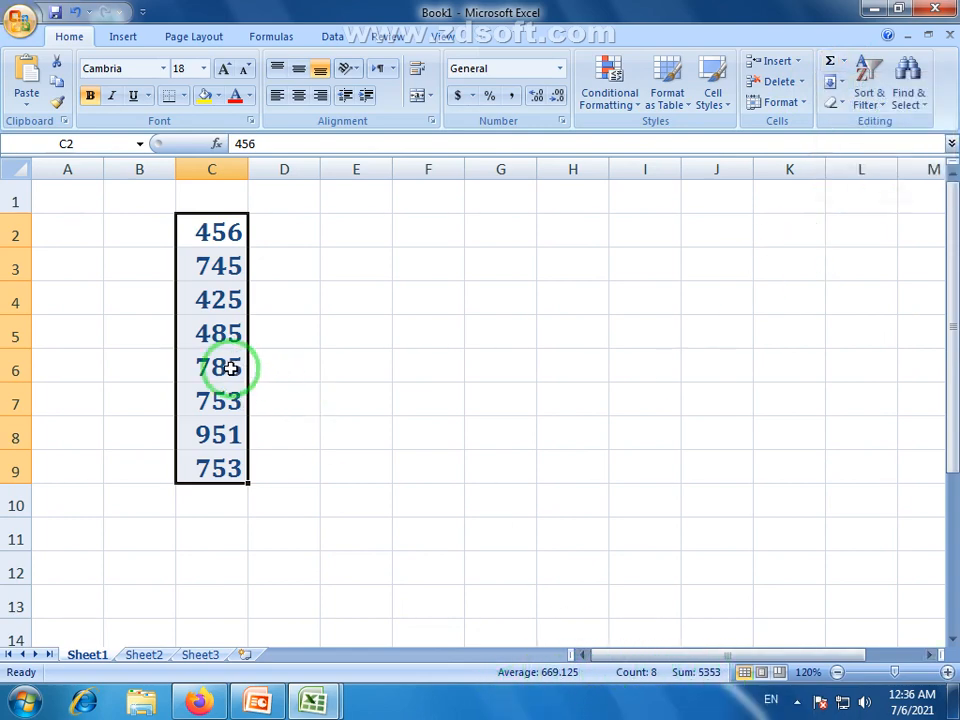
- Total the numbers in C2:C9 with the AutoSum Sum function, placing the result in cell C10
{"action": "left_click", "coordinate": [211, 263]}
{"action": "left_click_drag", "start_coordinate": [216, 230], "coordinate": [225, 467]}
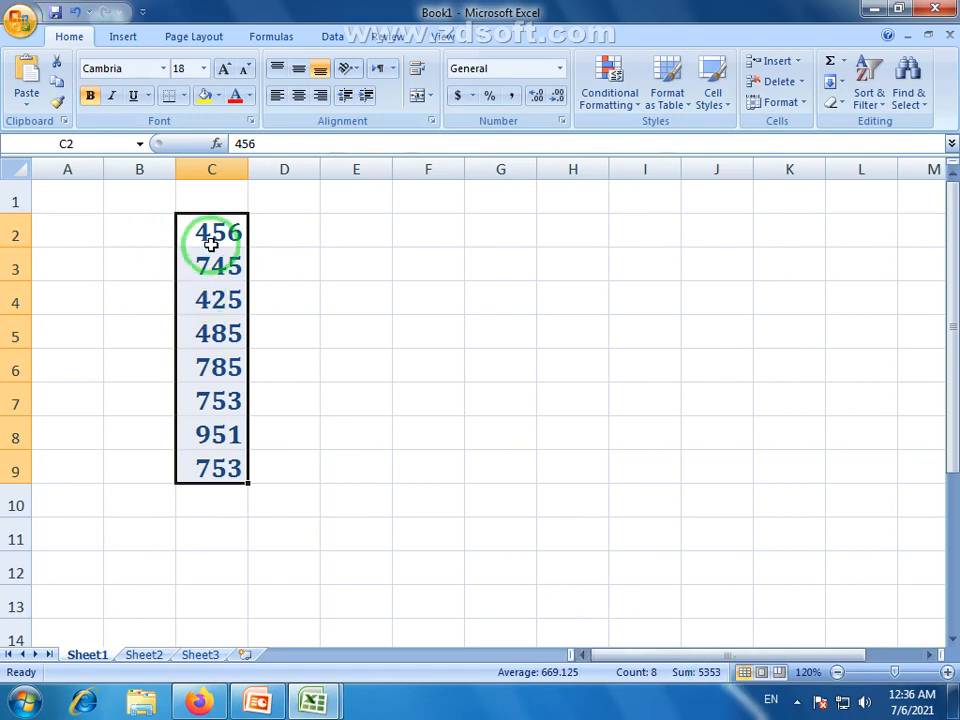
{"action": "left_click", "coordinate": [211, 246]}
{"action": "left_click_drag", "start_coordinate": [211, 238], "coordinate": [214, 470]}
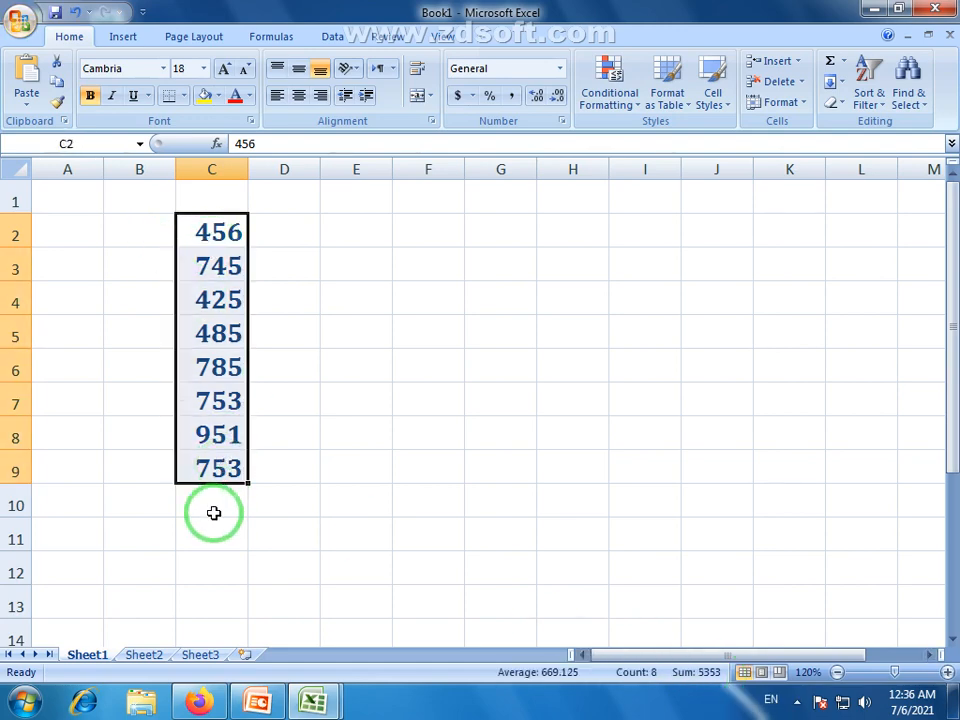
{"action": "left_click", "coordinate": [214, 510]}
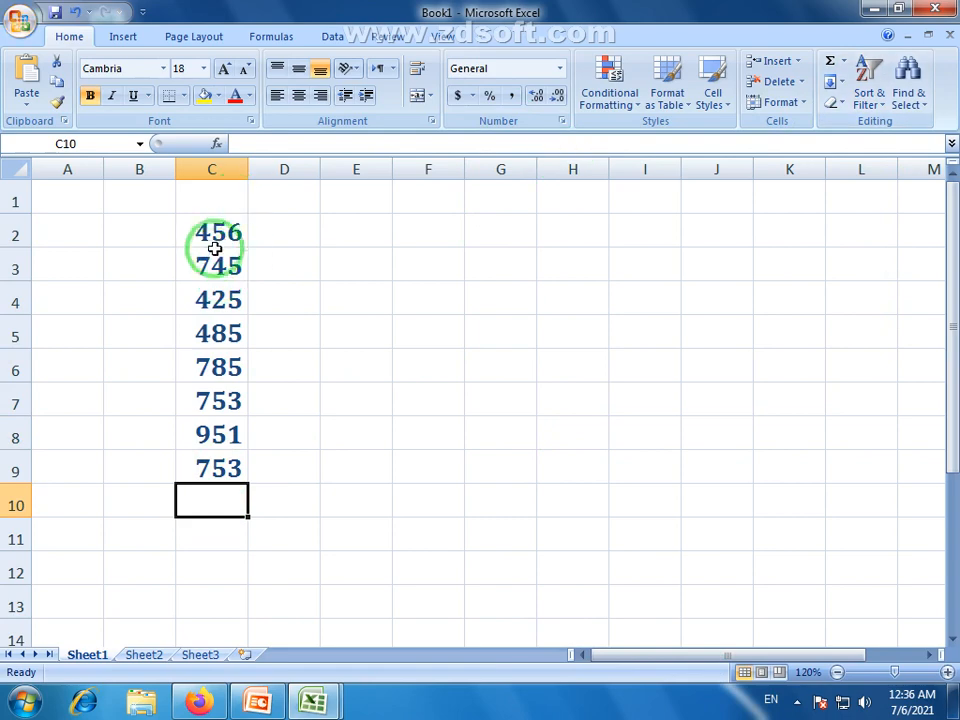
{"action": "left_click_drag", "start_coordinate": [214, 249], "coordinate": [228, 466]}
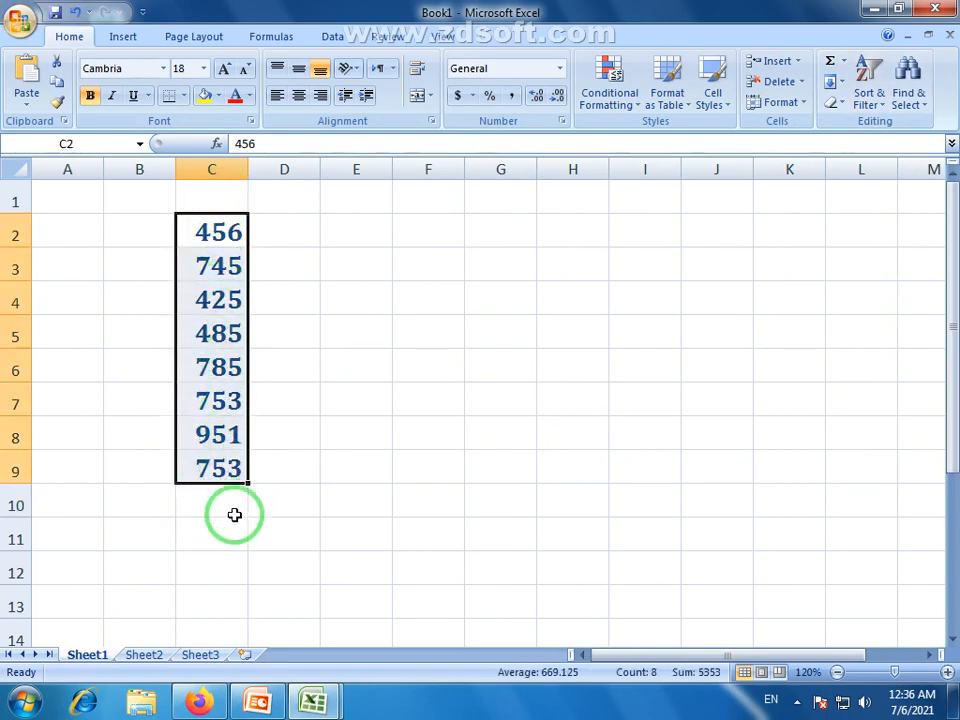
{"action": "left_click", "coordinate": [844, 64]}
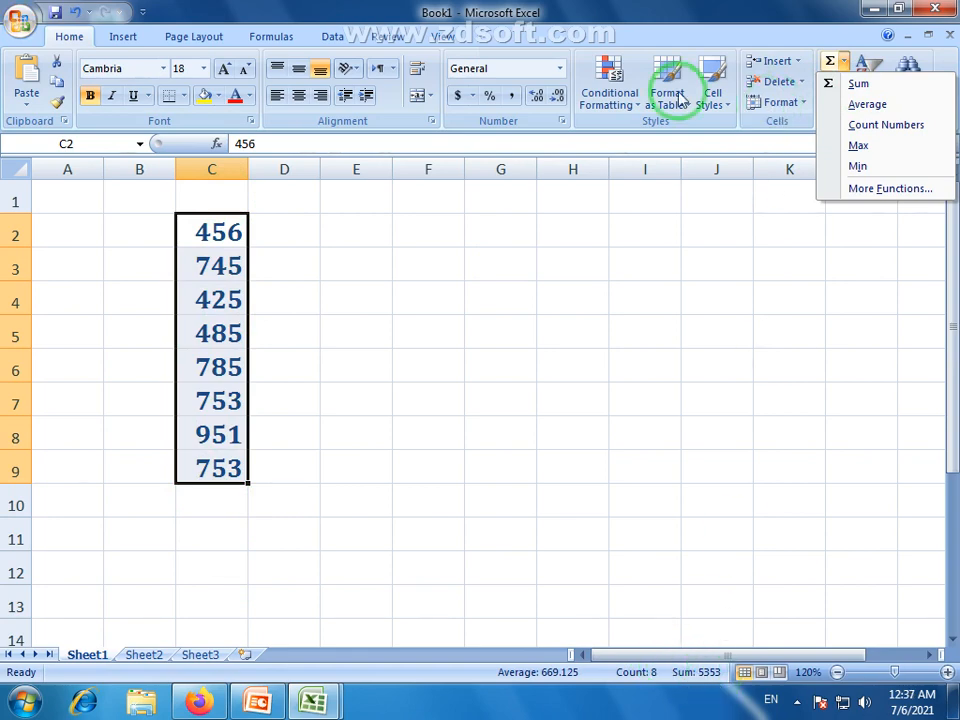
{"action": "left_click", "coordinate": [195, 229]}
{"action": "left_click_drag", "start_coordinate": [195, 229], "coordinate": [206, 468]}
{"action": "left_click", "coordinate": [846, 63]}
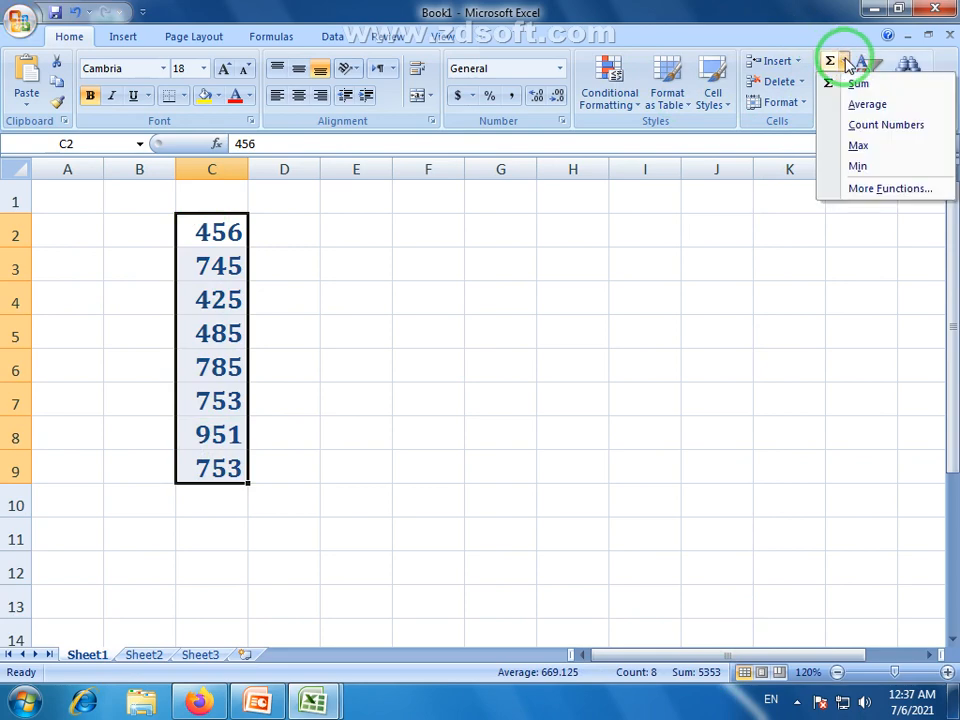
{"action": "left_click", "coordinate": [884, 90]}
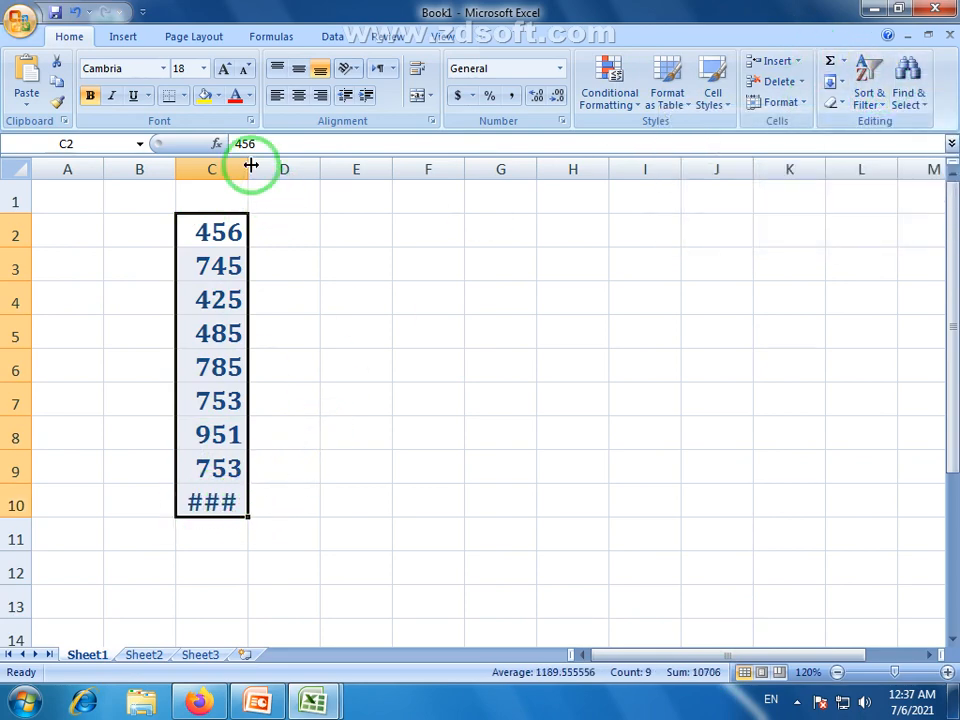
- Widen column C enough to show the total in full, and set the font colour of cell C10 to black
{"action": "left_click_drag", "start_coordinate": [248, 165], "coordinate": [289, 169]}
{"action": "left_click", "coordinate": [242, 501]}
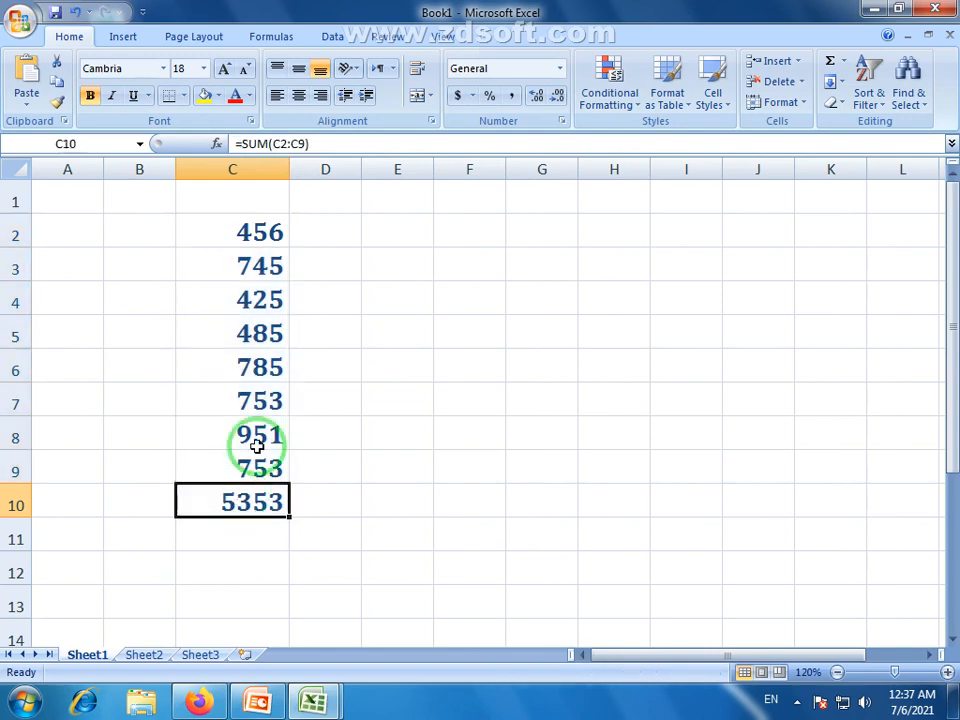
{"action": "left_click_drag", "start_coordinate": [259, 236], "coordinate": [259, 470]}
{"action": "left_click", "coordinate": [261, 504]}
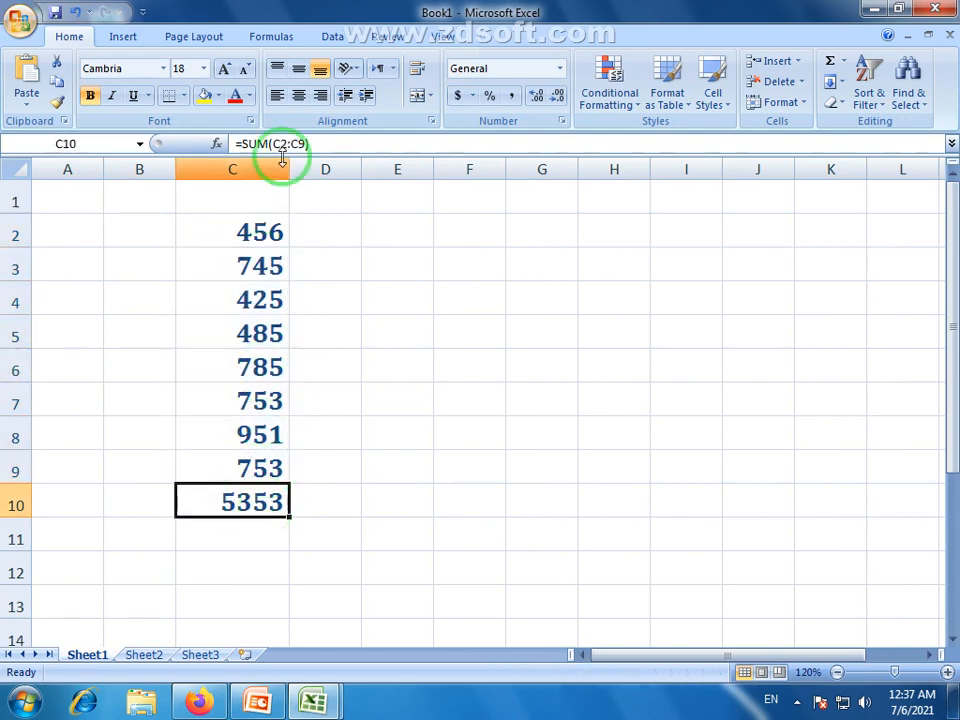
{"action": "left_click", "coordinate": [248, 95]}
{"action": "left_click", "coordinate": [236, 118]}
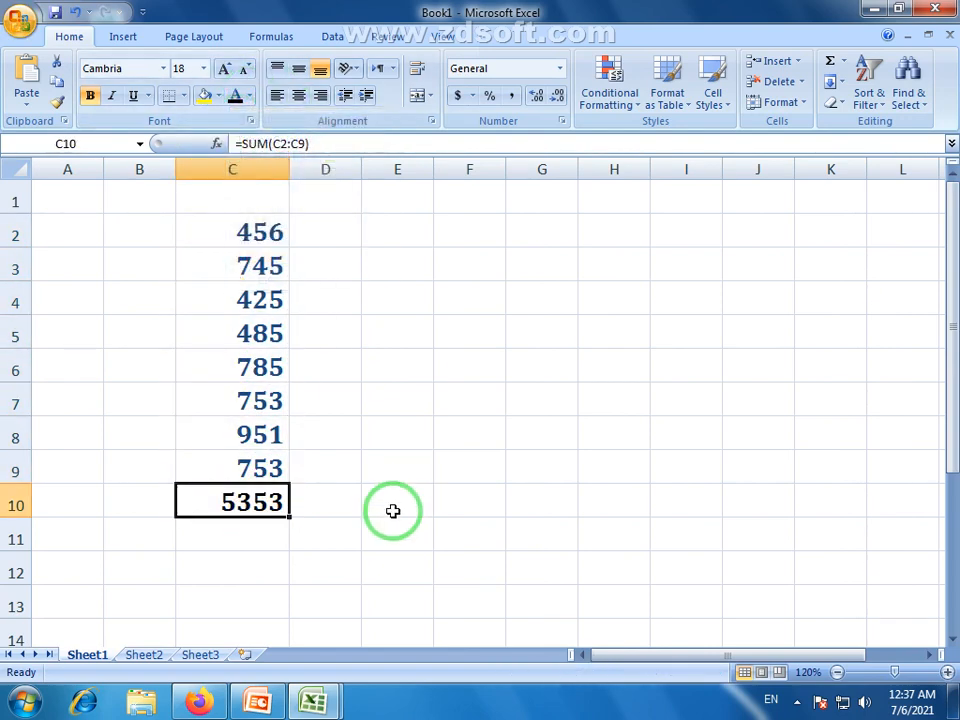
{"action": "left_click", "coordinate": [393, 511]}
{"action": "left_click_drag", "start_coordinate": [270, 231], "coordinate": [265, 475]}
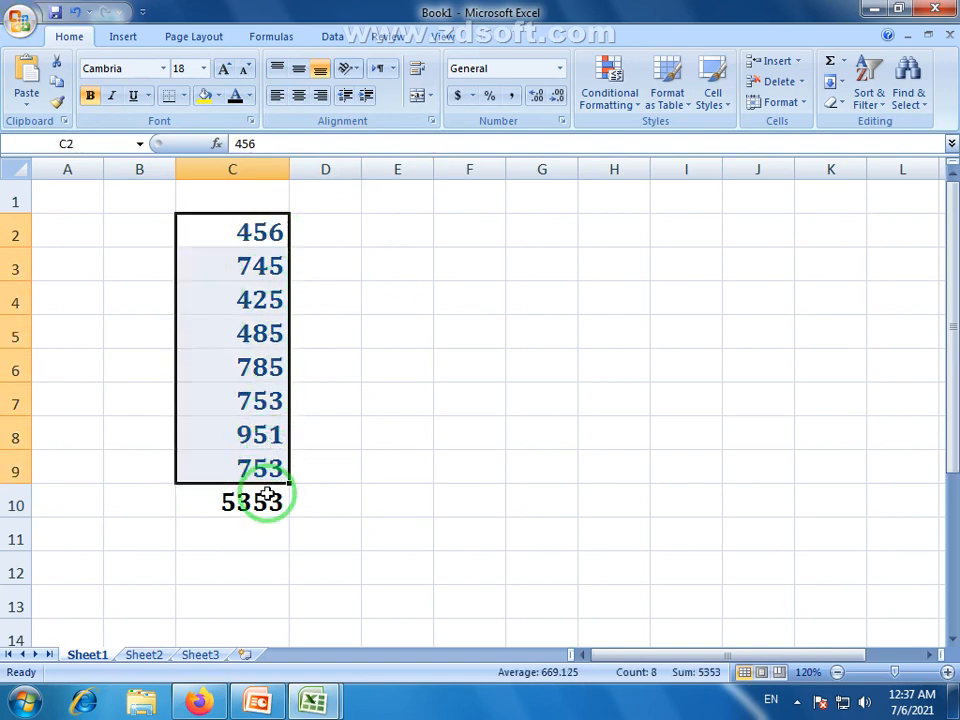
{"action": "left_click", "coordinate": [268, 500]}
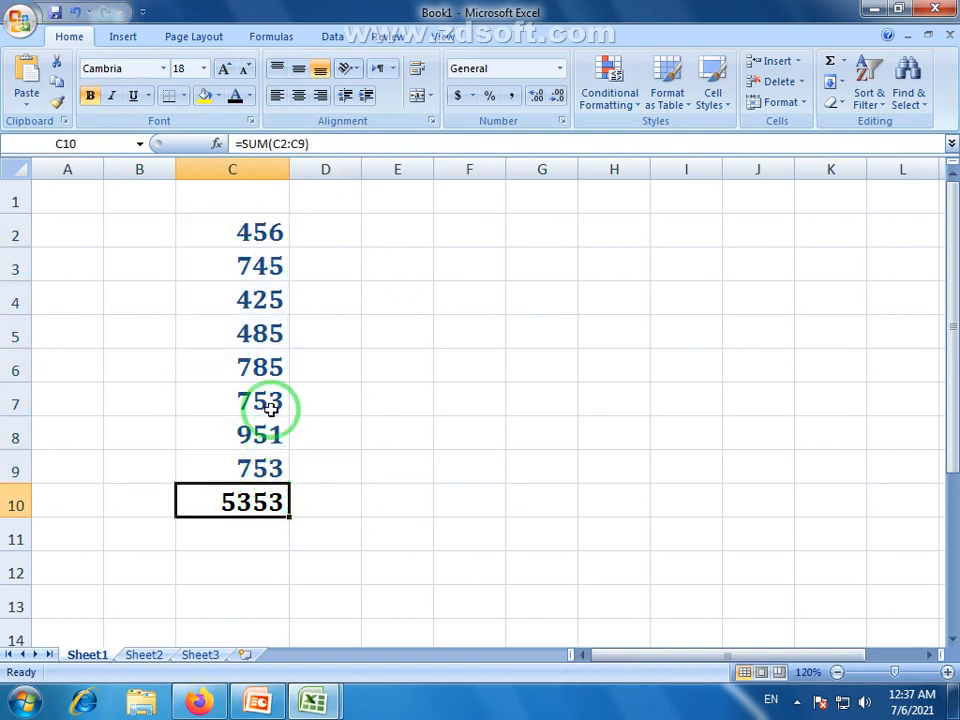
- Replace the numbers in C4 and C5 with 4528 and 7532, checking the total in C10 after each change
{"action": "left_click", "coordinate": [262, 302]}
{"action": "type", "text": "45"}
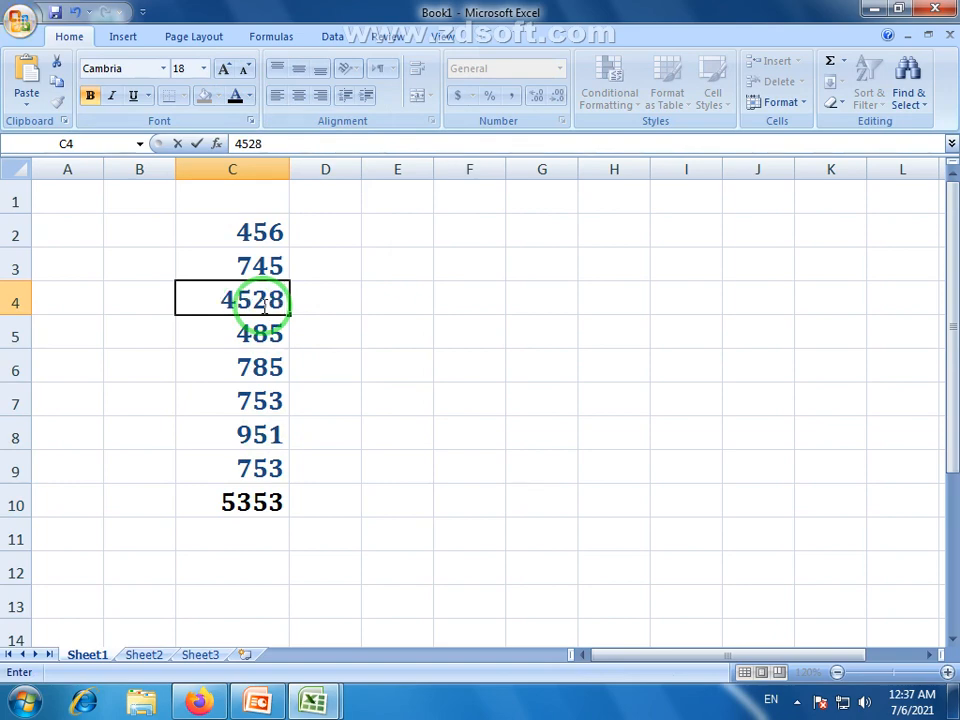
{"action": "type", "text": "28"}
{"action": "key", "text": "Return"}
{"action": "left_click", "coordinate": [190, 509]}
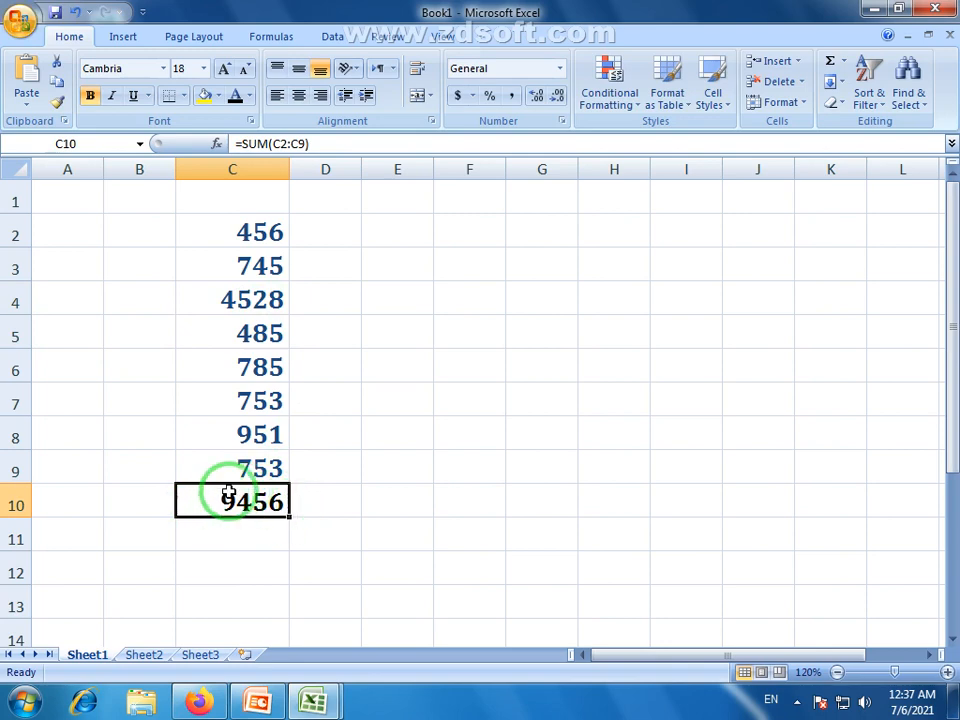
{"action": "left_click", "coordinate": [257, 335]}
{"action": "type", "text": "75"}
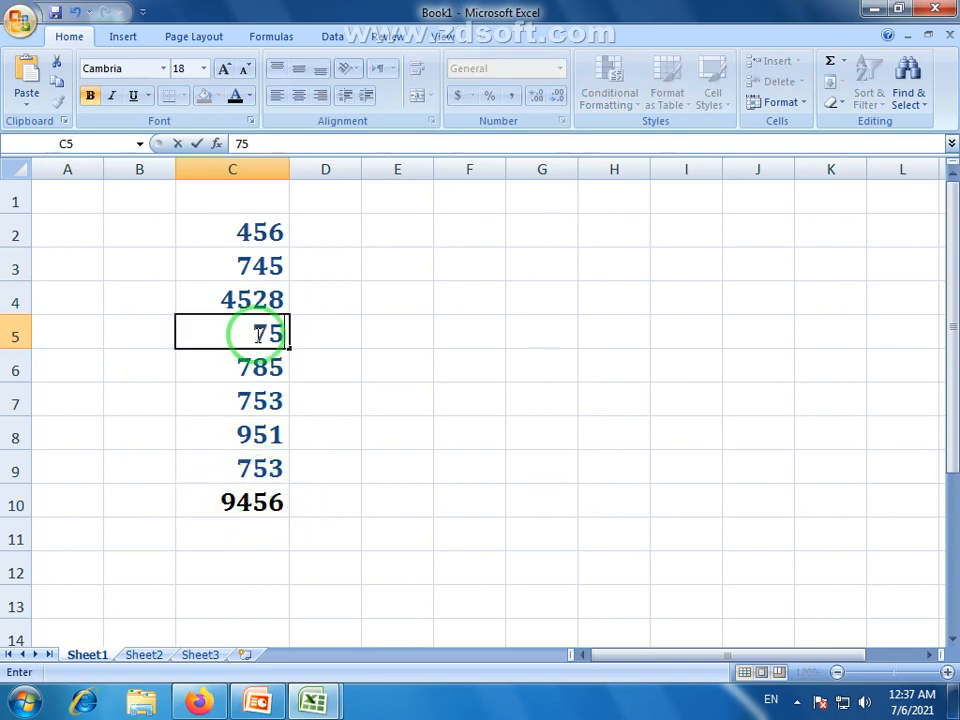
{"action": "type", "text": "32"}
{"action": "key", "text": "Return"}
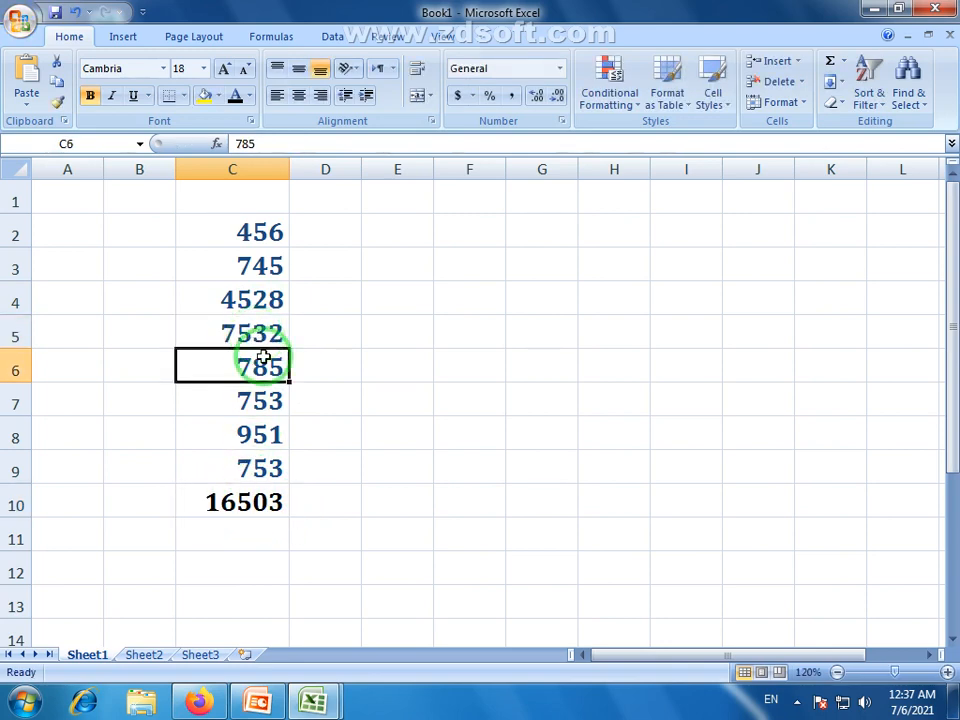
{"action": "left_click", "coordinate": [246, 505]}
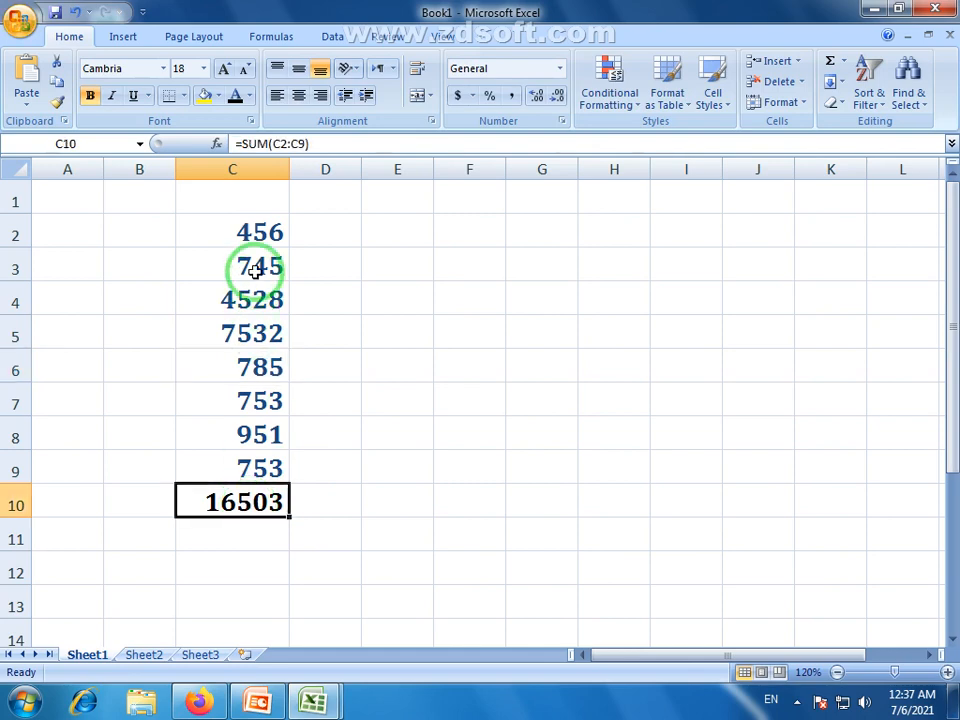
- Clear the SUM formula from cell C10 and reselect the numbers in C2:C9
{"action": "left_click_drag", "start_coordinate": [257, 240], "coordinate": [262, 468]}
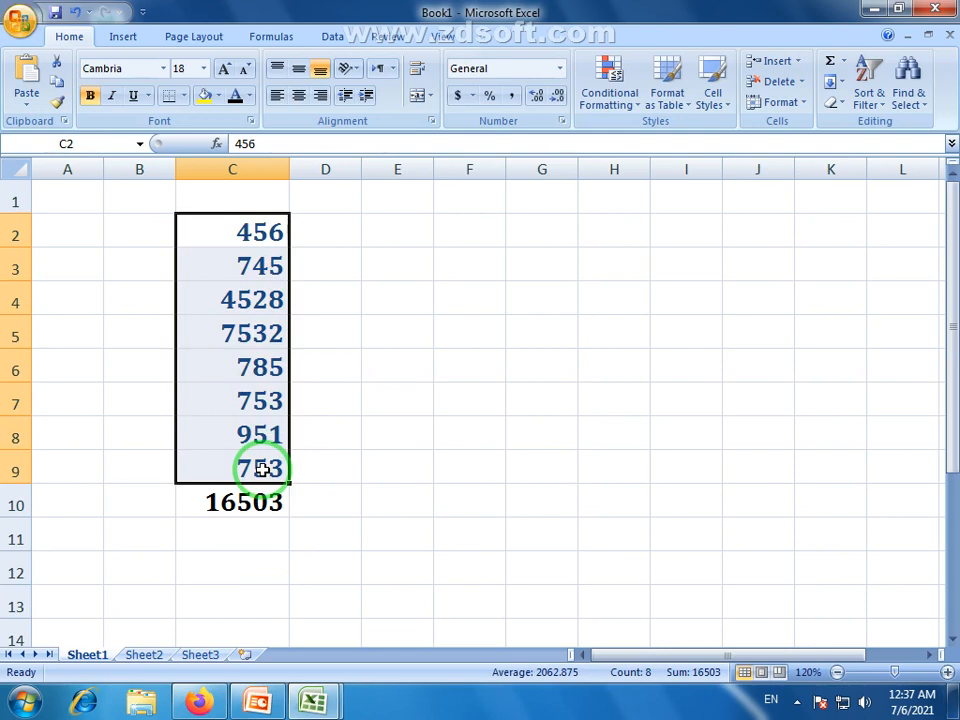
{"action": "left_click", "coordinate": [257, 424]}
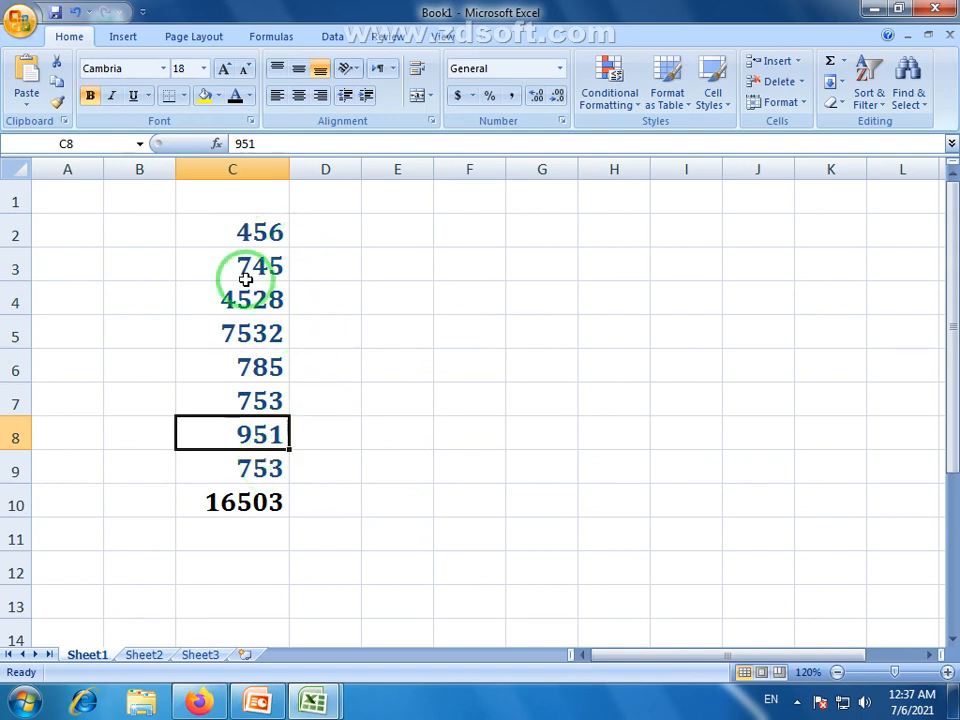
{"action": "left_click_drag", "start_coordinate": [245, 235], "coordinate": [246, 470]}
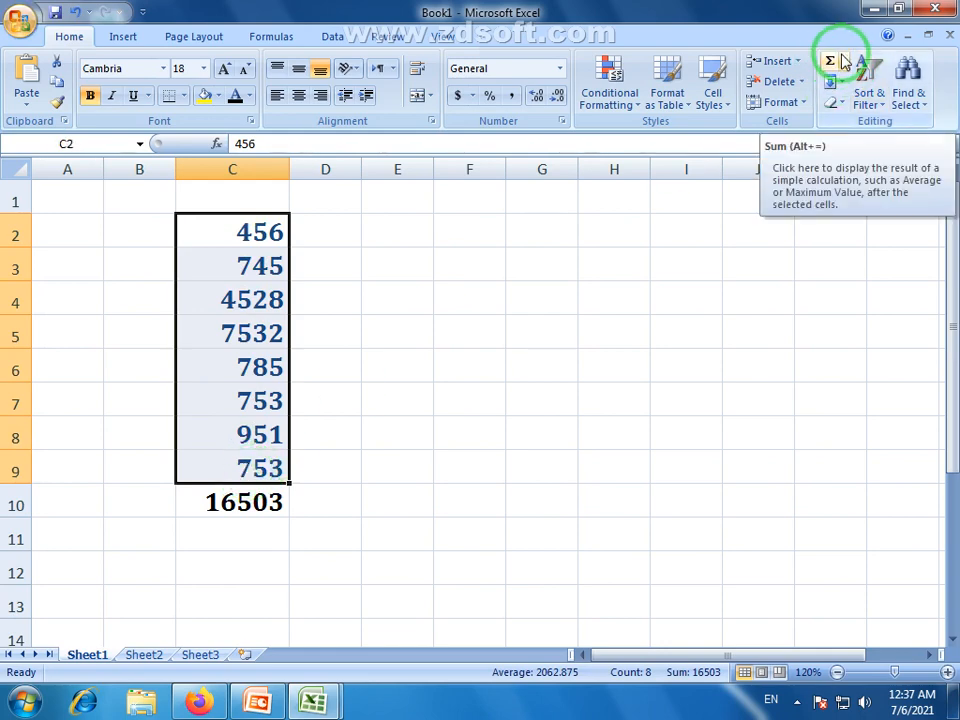
{"action": "left_click", "coordinate": [238, 503]}
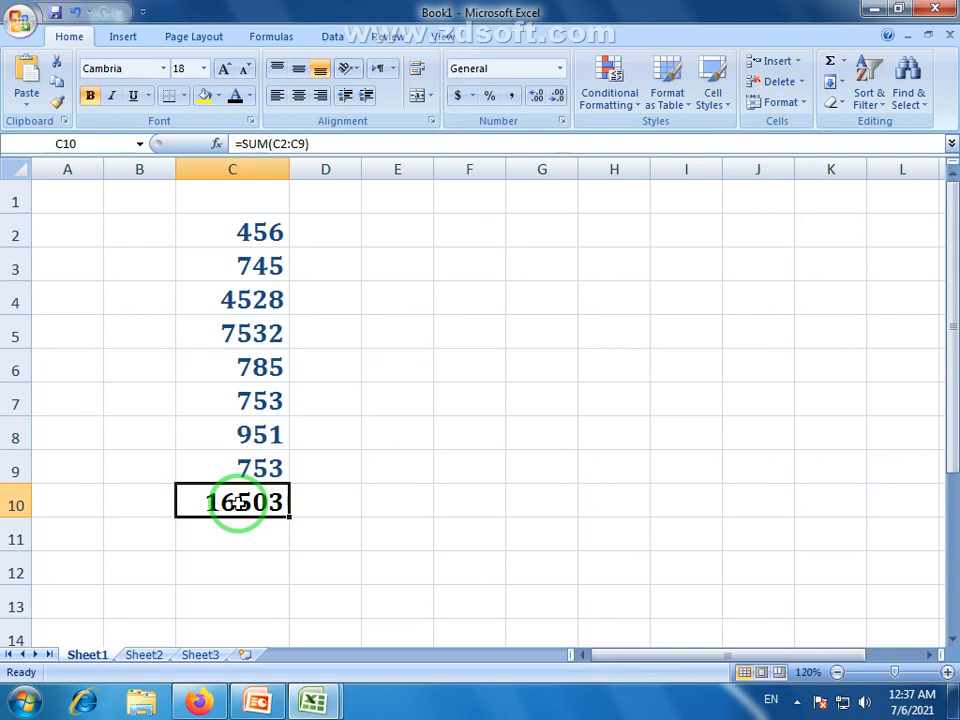
{"action": "left_click_drag", "start_coordinate": [268, 231], "coordinate": [262, 455]}
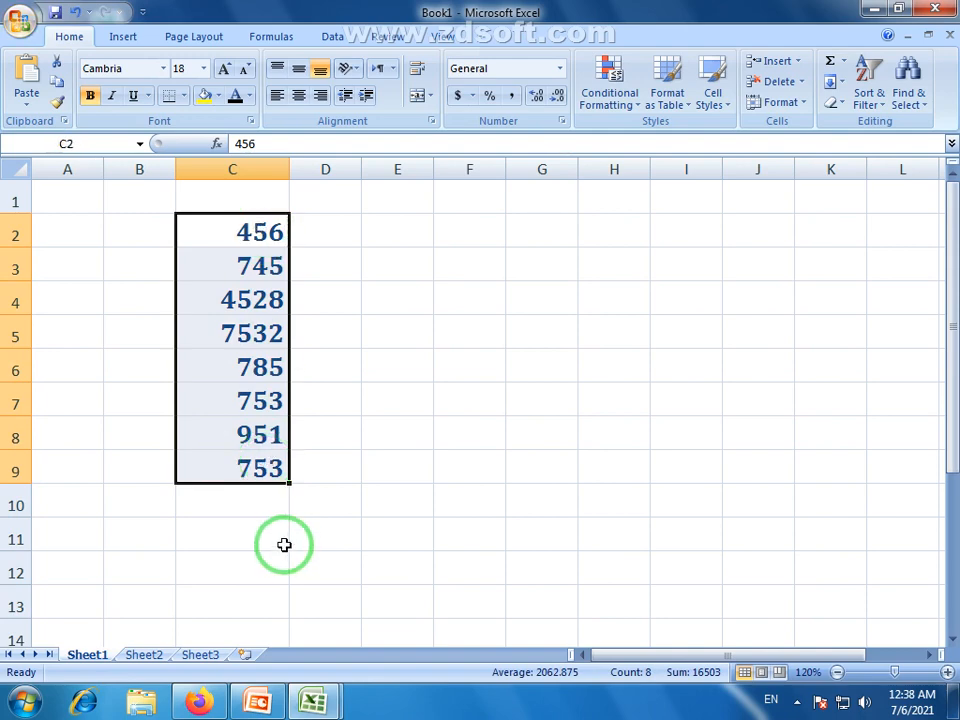
- Edit the numbers in C4 and C5 down to three digits, making them 528 and 732
{"action": "left_click", "coordinate": [843, 61]}
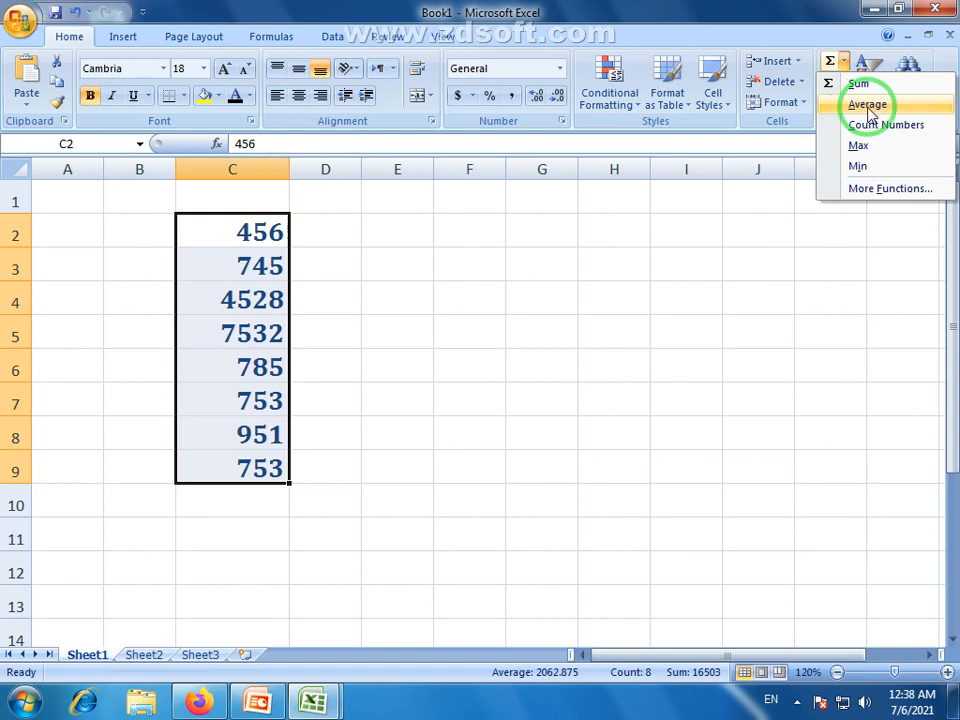
{"action": "left_click", "coordinate": [254, 298]}
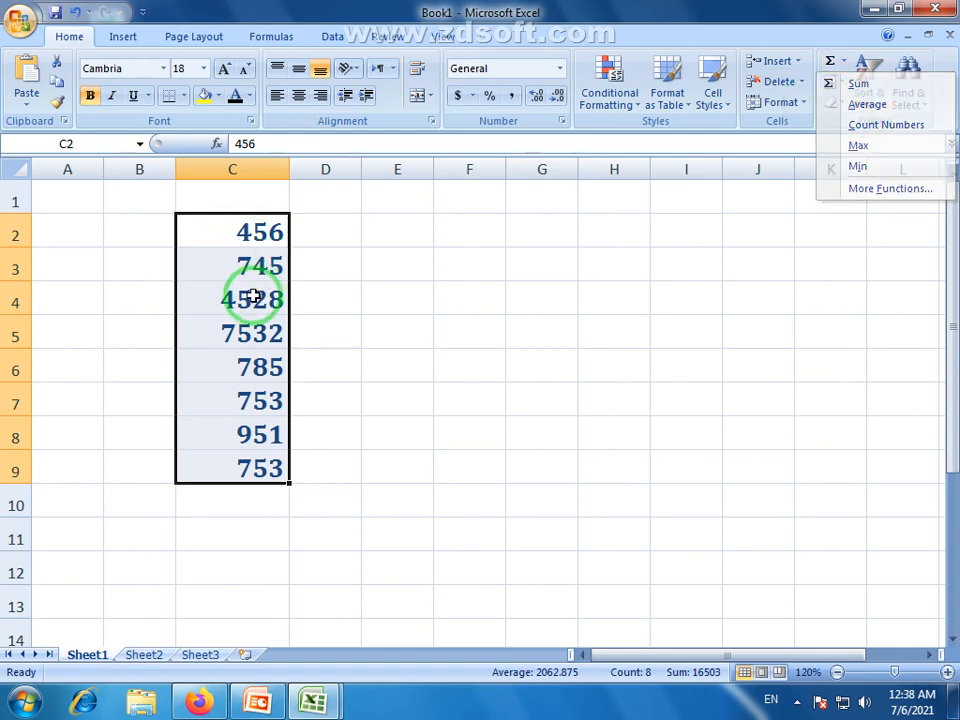
{"action": "left_click", "coordinate": [253, 297]}
{"action": "double_click", "coordinate": [244, 300]}
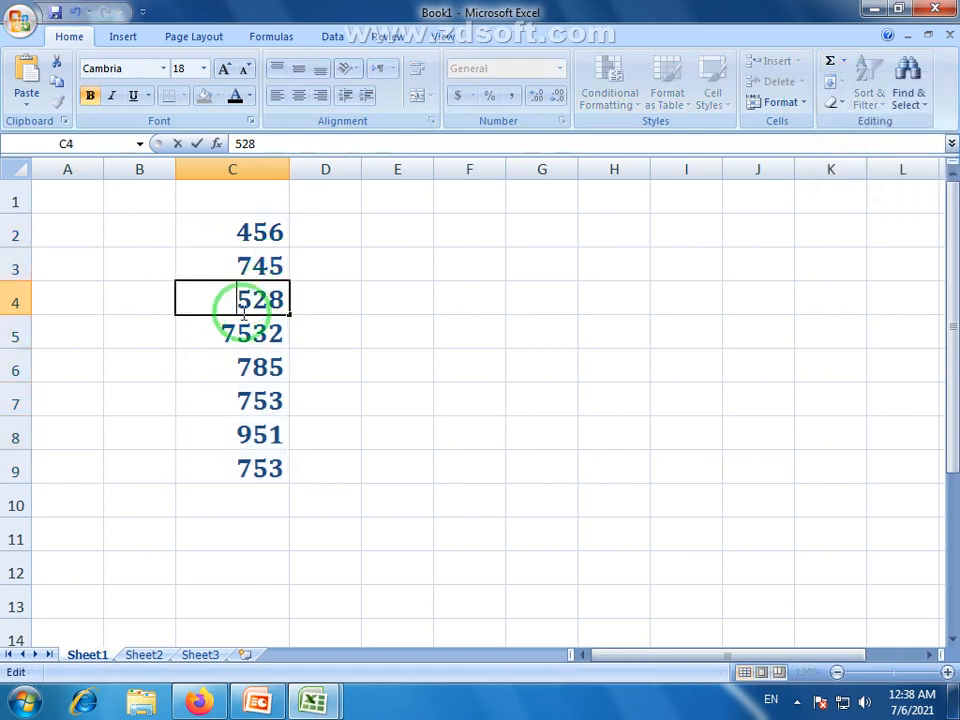
{"action": "left_click", "coordinate": [246, 338]}
{"action": "double_click", "coordinate": [246, 336]}
{"action": "key", "text": "BackSpace"}
{"action": "left_click", "coordinate": [380, 362]}
{"action": "left_click", "coordinate": [272, 236]}
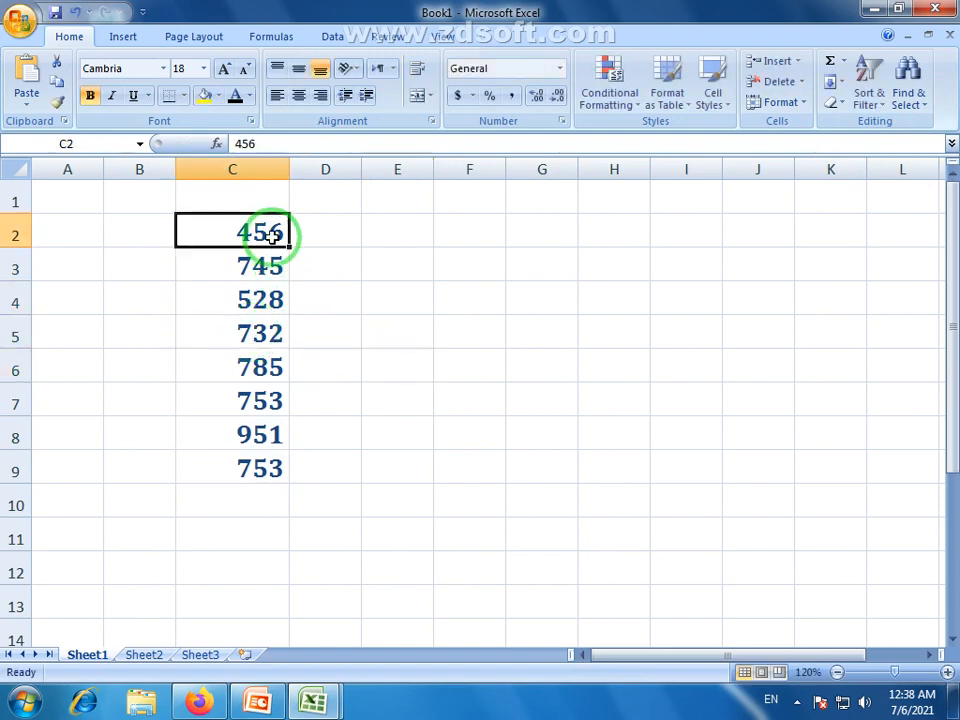
- Narrow column C slightly and calculate the average of C2:C9 in cell C10 with AutoSum
{"action": "left_click_drag", "start_coordinate": [272, 236], "coordinate": [270, 482]}
{"action": "left_click", "coordinate": [541, 399]}
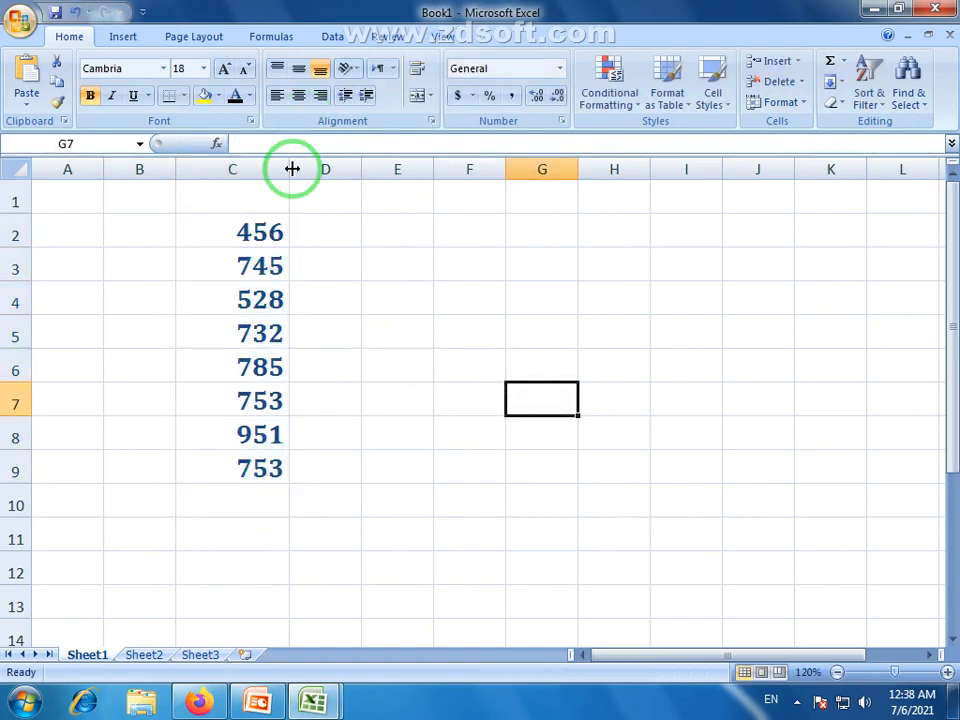
{"action": "left_click_drag", "start_coordinate": [291, 169], "coordinate": [277, 169]}
{"action": "left_click_drag", "start_coordinate": [246, 238], "coordinate": [251, 466]}
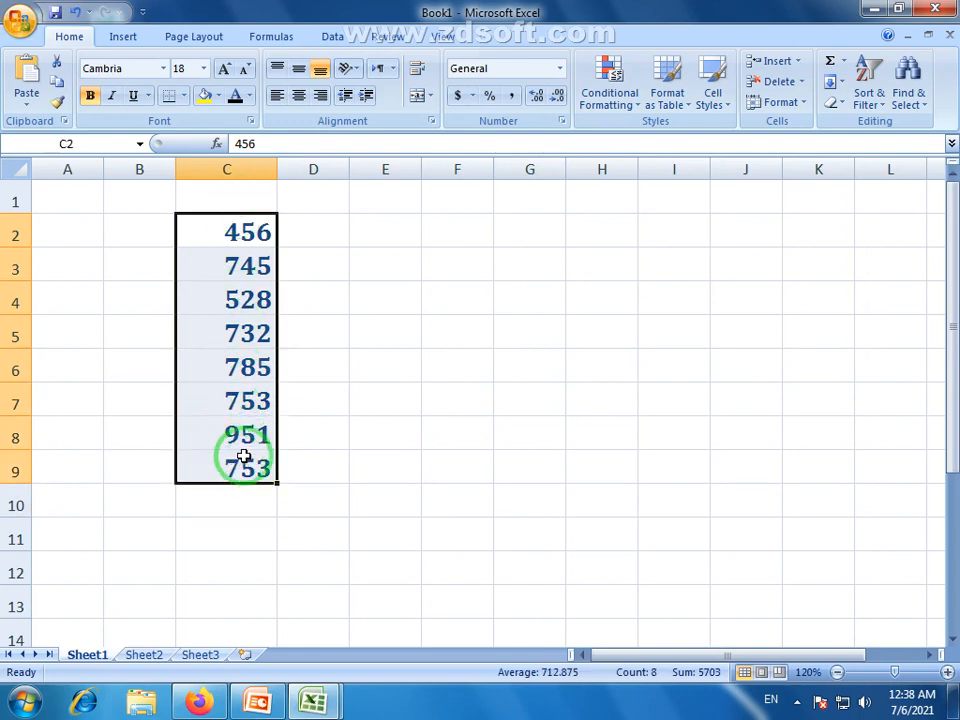
{"action": "left_click", "coordinate": [843, 61]}
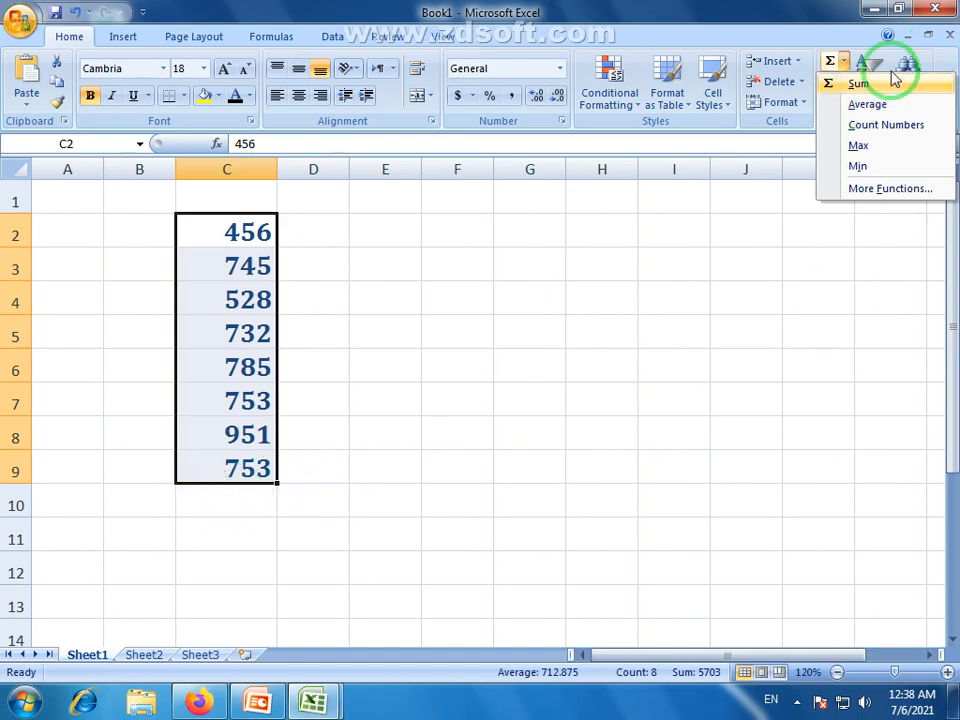
{"action": "left_click", "coordinate": [873, 110]}
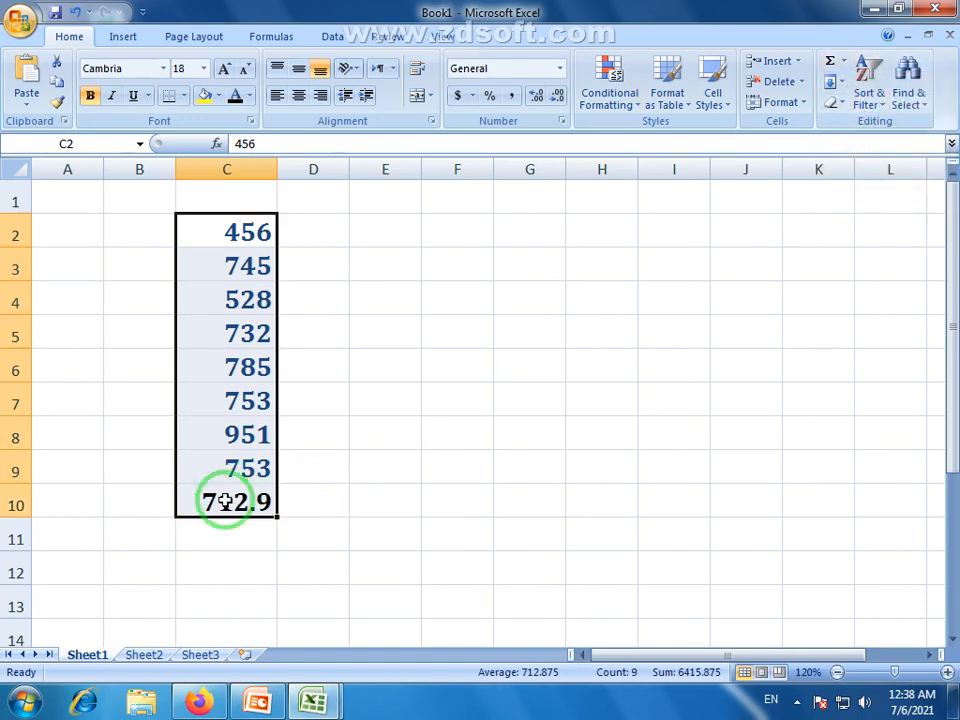
- Examine the AVERAGE formula in C10 against the numbers in C2:C9 by highlighting the range
{"action": "left_click", "coordinate": [236, 455]}
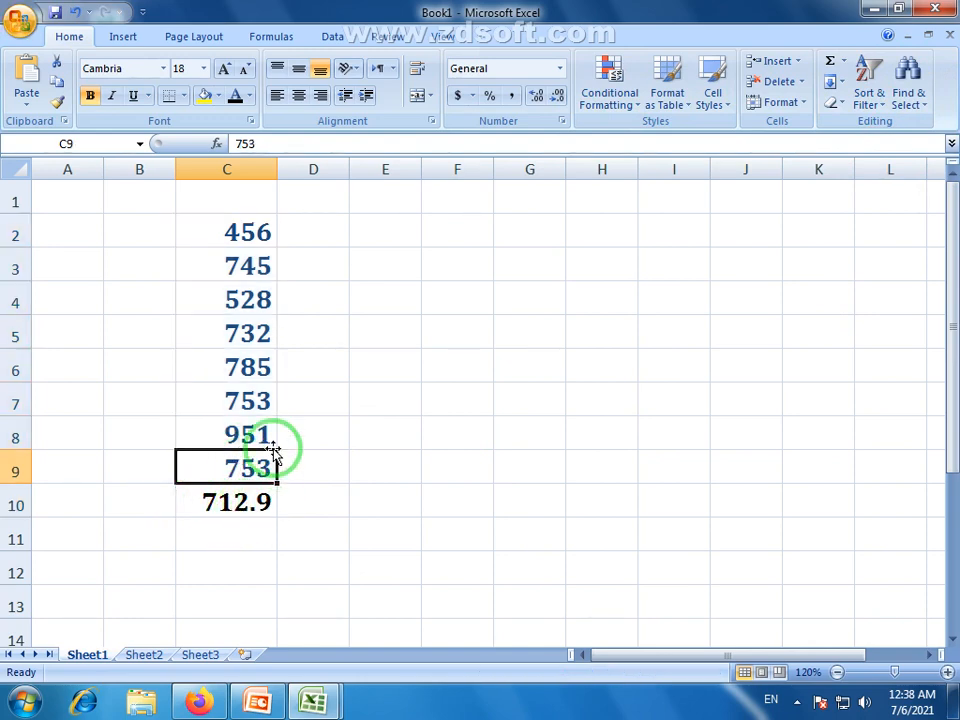
{"action": "left_click_drag", "start_coordinate": [261, 222], "coordinate": [260, 468]}
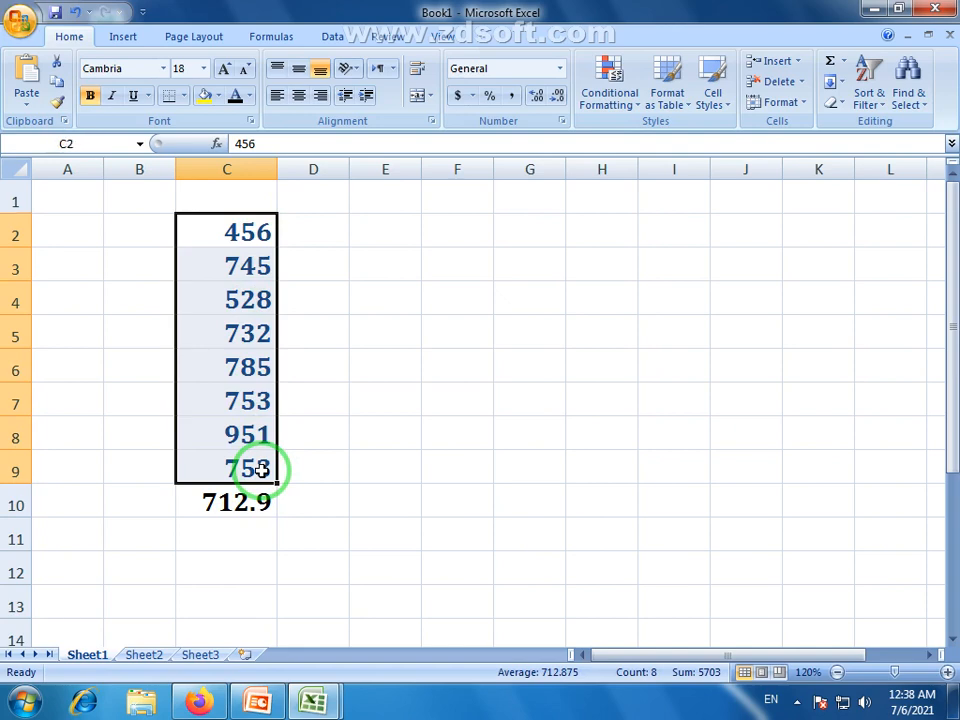
{"action": "left_click", "coordinate": [260, 468]}
{"action": "left_click_drag", "start_coordinate": [253, 225], "coordinate": [246, 456]}
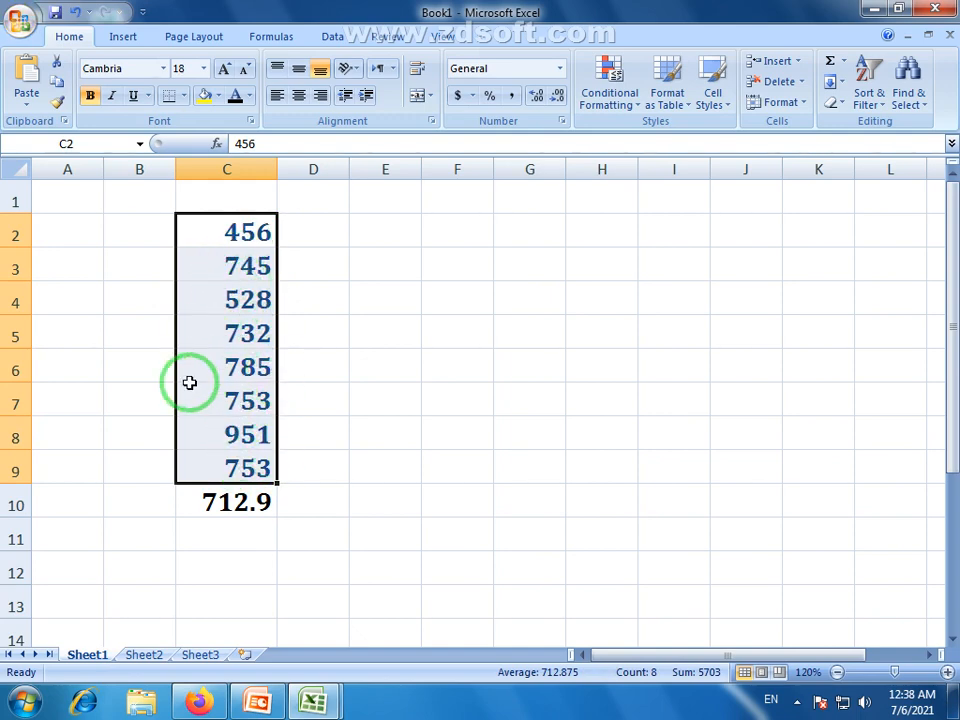
{"action": "left_click", "coordinate": [232, 502]}
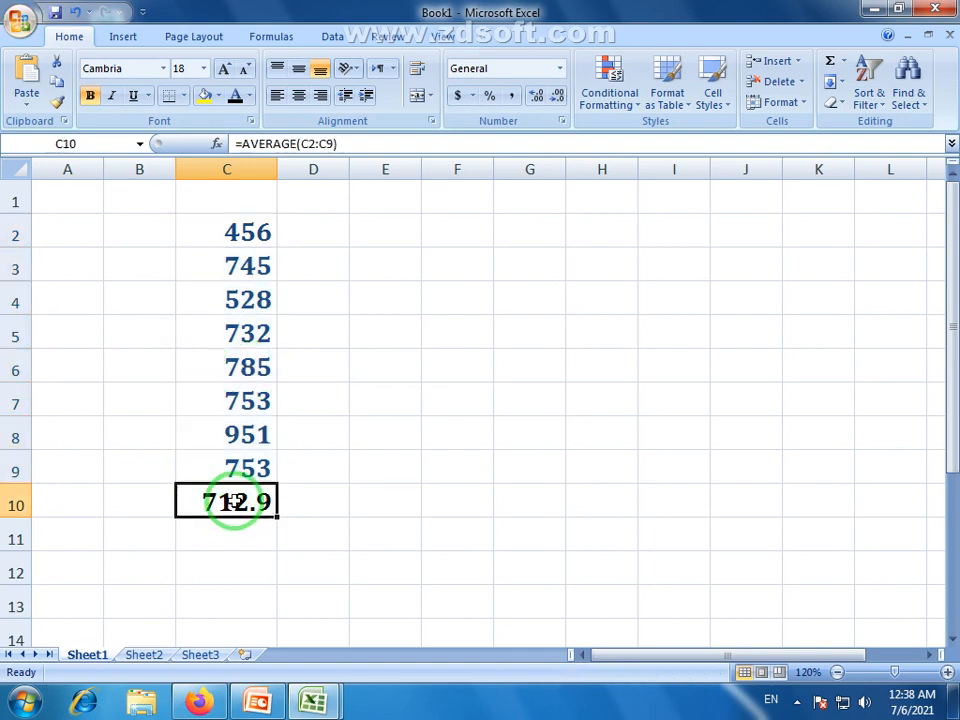
{"action": "left_click_drag", "start_coordinate": [240, 218], "coordinate": [241, 478]}
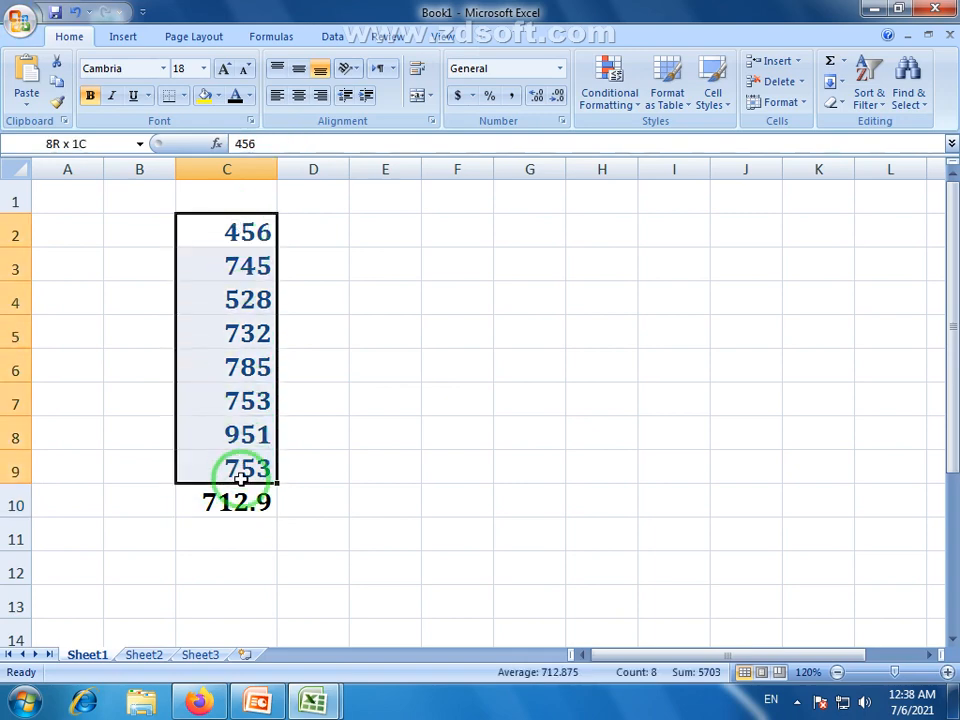
- Compare the average in C10 with the numbers above it, rechecking its formula and reselecting the range C2:C9
{"action": "left_click", "coordinate": [240, 500]}
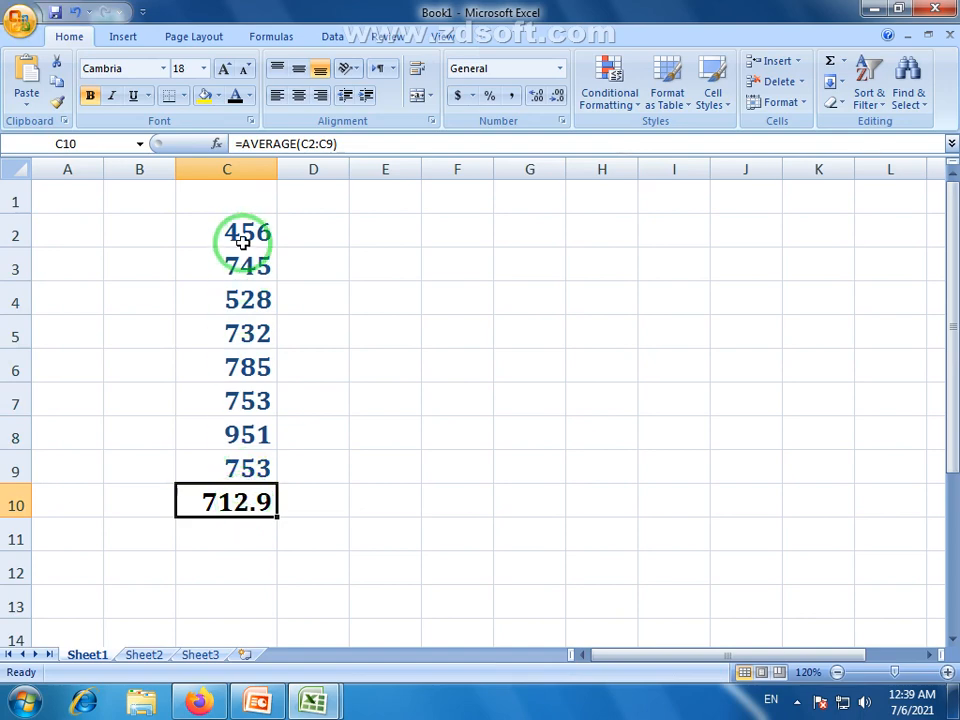
{"action": "mouse_move", "coordinate": [243, 236]}
{"action": "left_mouse_down"}
{"action": "mouse_move", "coordinate": [256, 474]}
{"action": "mouse_move", "coordinate": [246, 228]}
{"action": "left_mouse_up"}
{"action": "left_click", "coordinate": [258, 512]}
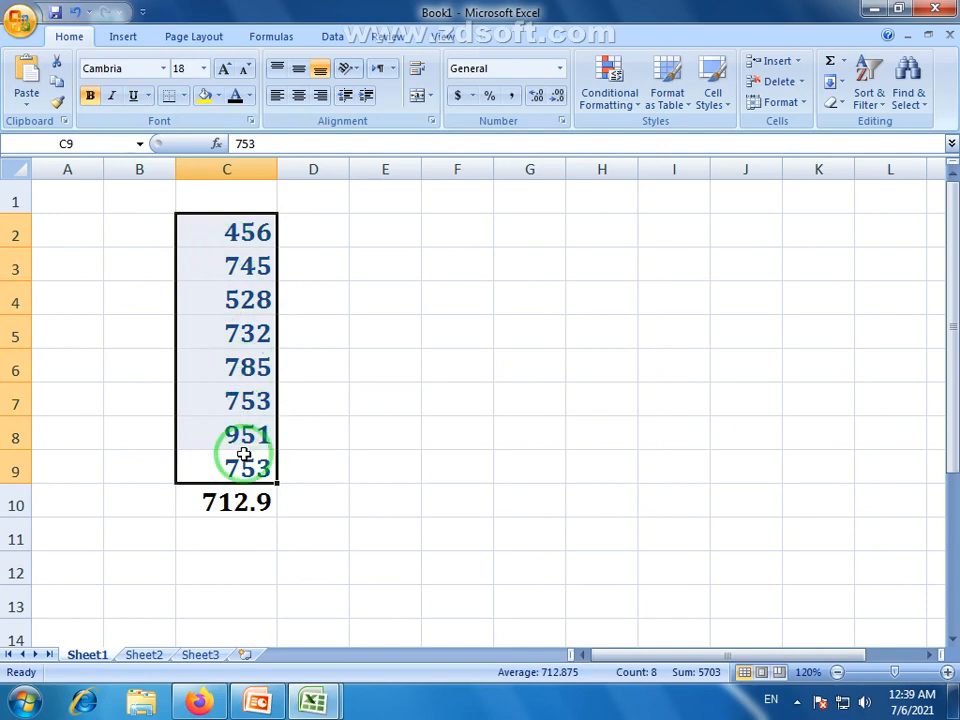
{"action": "left_click", "coordinate": [240, 505]}
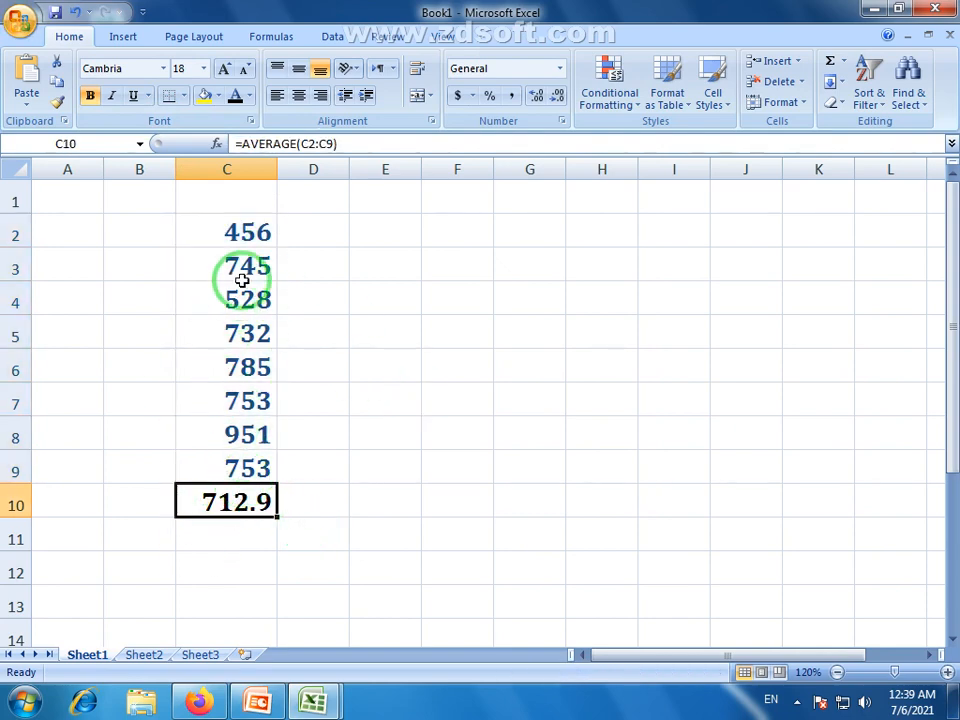
{"action": "left_click_drag", "start_coordinate": [251, 231], "coordinate": [253, 467]}
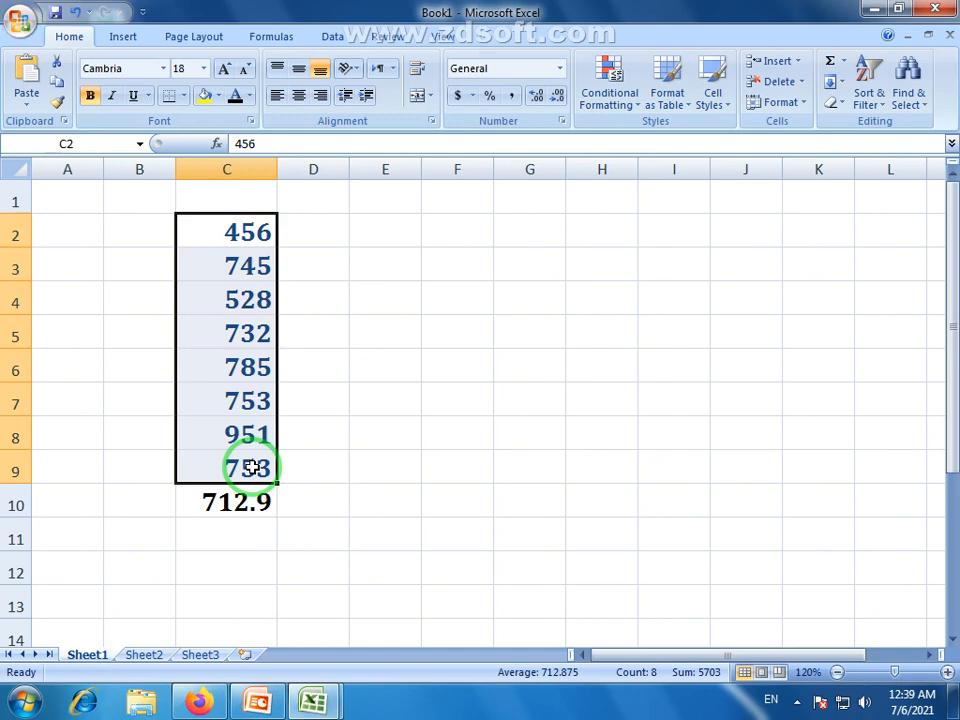
{"action": "left_click_drag", "start_coordinate": [233, 220], "coordinate": [223, 483]}
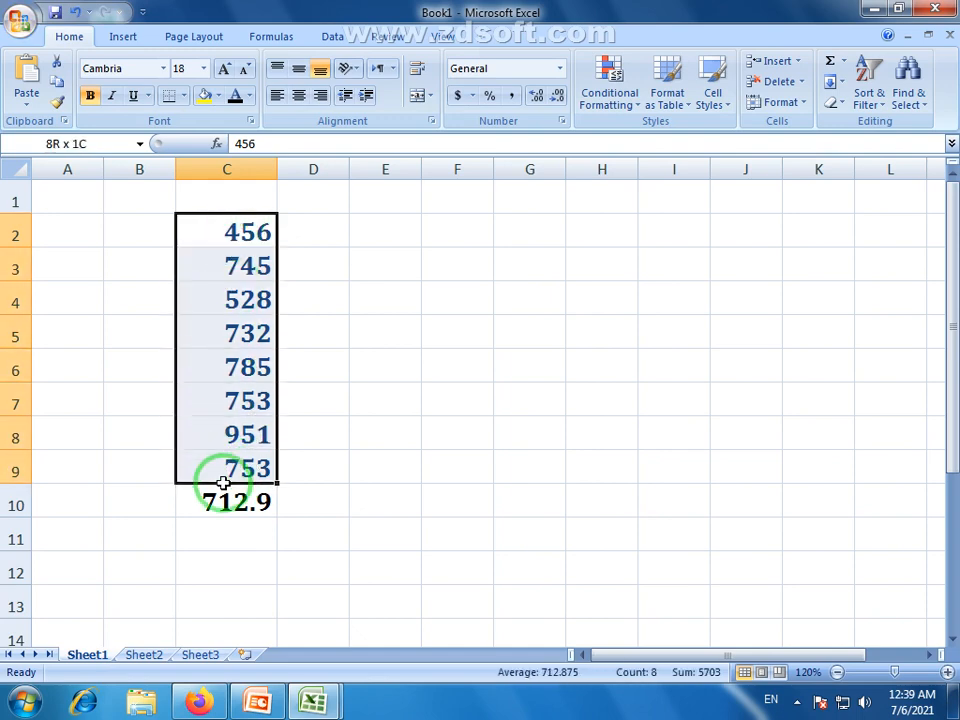
{"action": "left_click", "coordinate": [257, 245]}
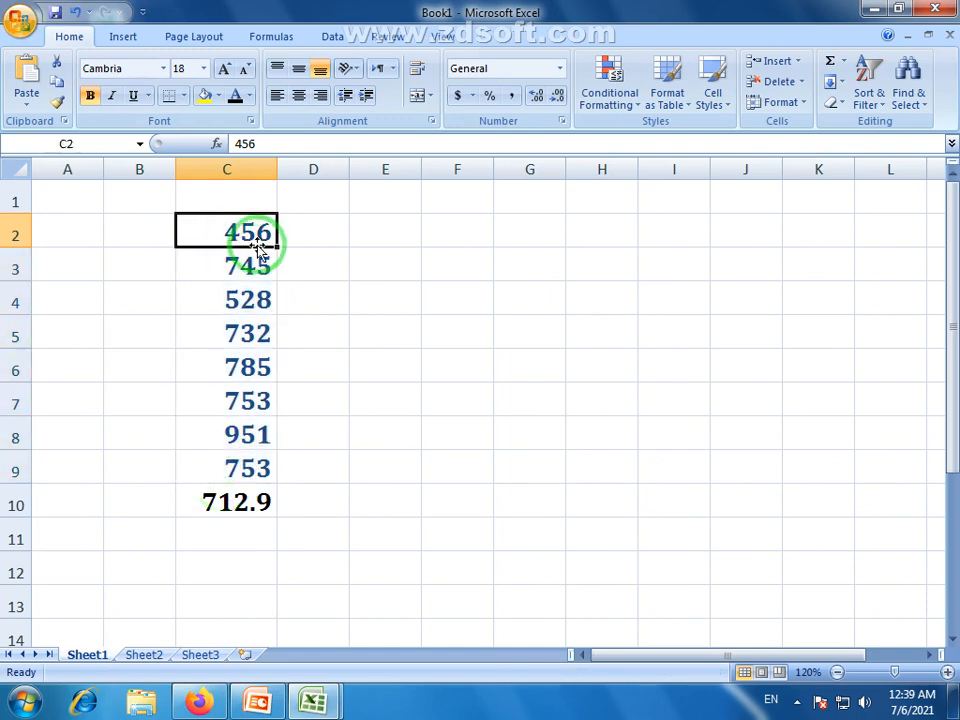
{"action": "mouse_move", "coordinate": [257, 248]}
{"action": "left_mouse_down"}
{"action": "mouse_move", "coordinate": [261, 461]}
{"action": "mouse_move", "coordinate": [272, 369]}
{"action": "mouse_move", "coordinate": [248, 237]}
{"action": "left_mouse_up"}
{"action": "left_click", "coordinate": [223, 560]}
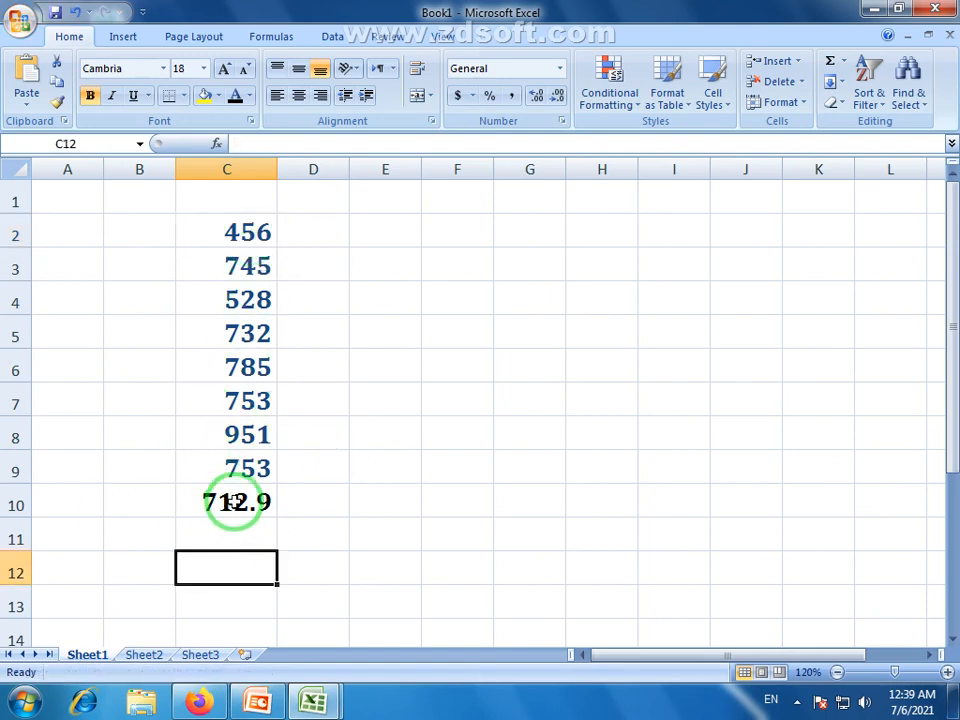
{"action": "left_click", "coordinate": [232, 503]}
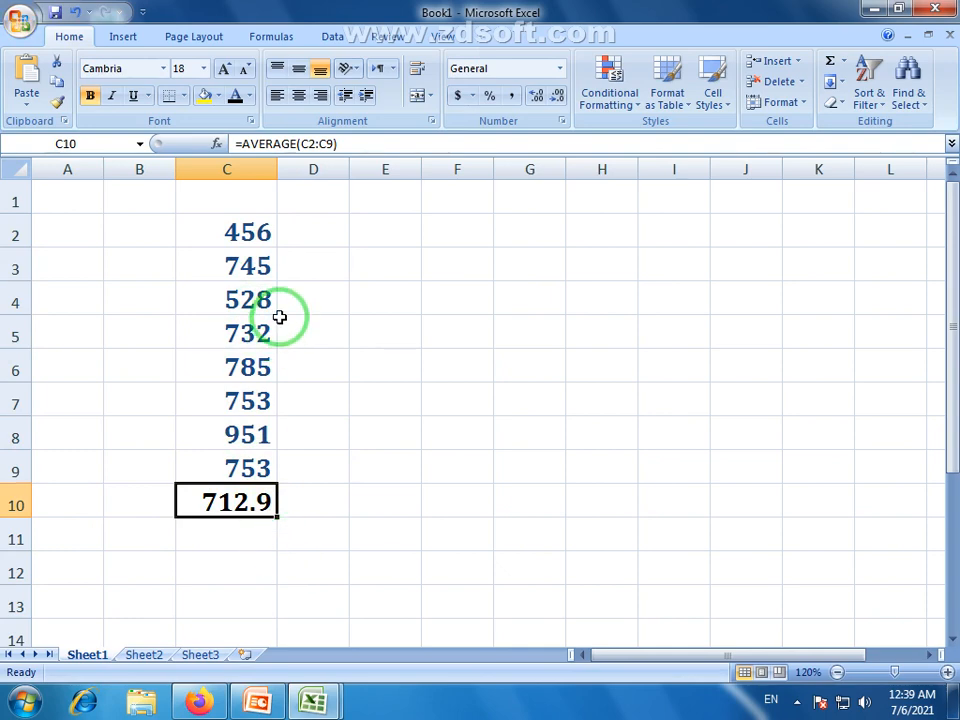
{"action": "left_click_drag", "start_coordinate": [245, 235], "coordinate": [255, 503]}
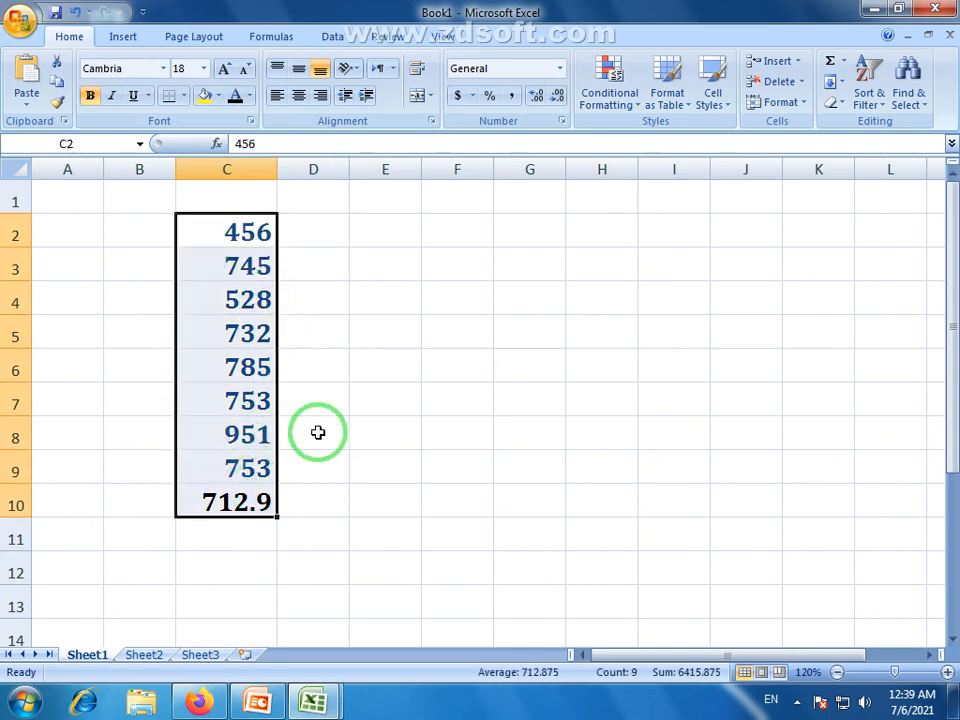
{"action": "left_click", "coordinate": [318, 432]}
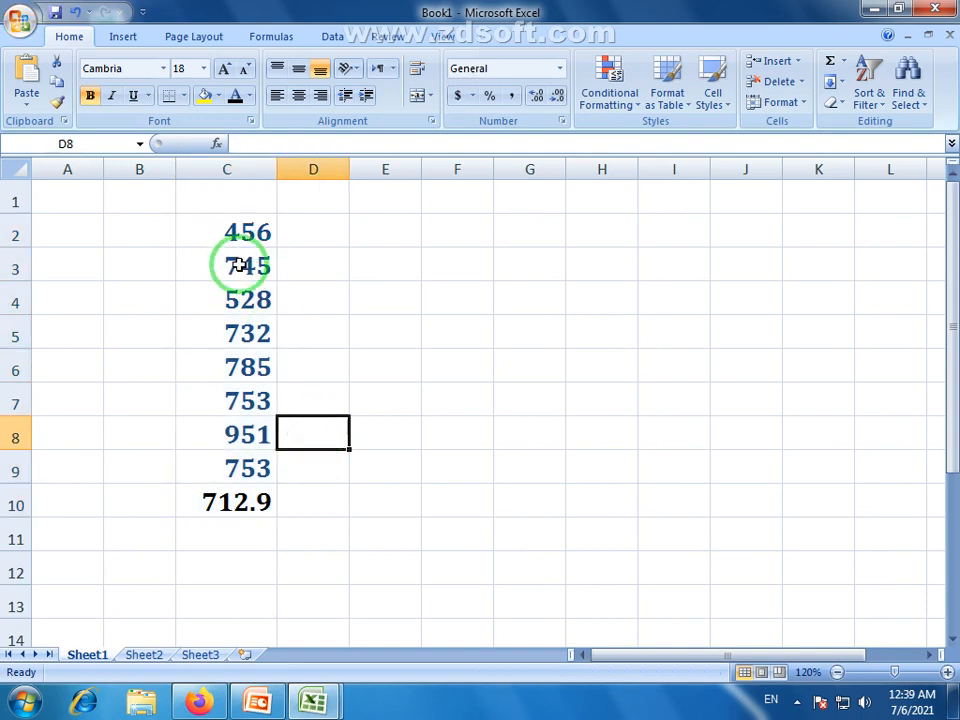
- Clear the average from C10 and count the values in C2:C9 there with AutoSum's Count Numbers function
{"action": "left_click", "coordinate": [218, 503]}
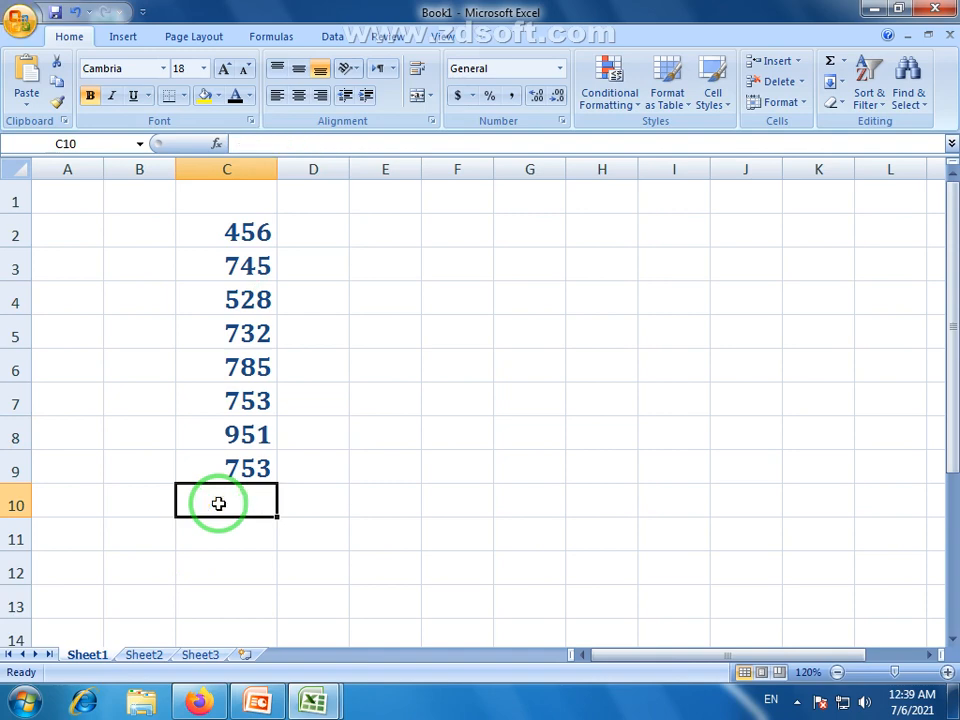
{"action": "left_click_drag", "start_coordinate": [242, 229], "coordinate": [267, 458]}
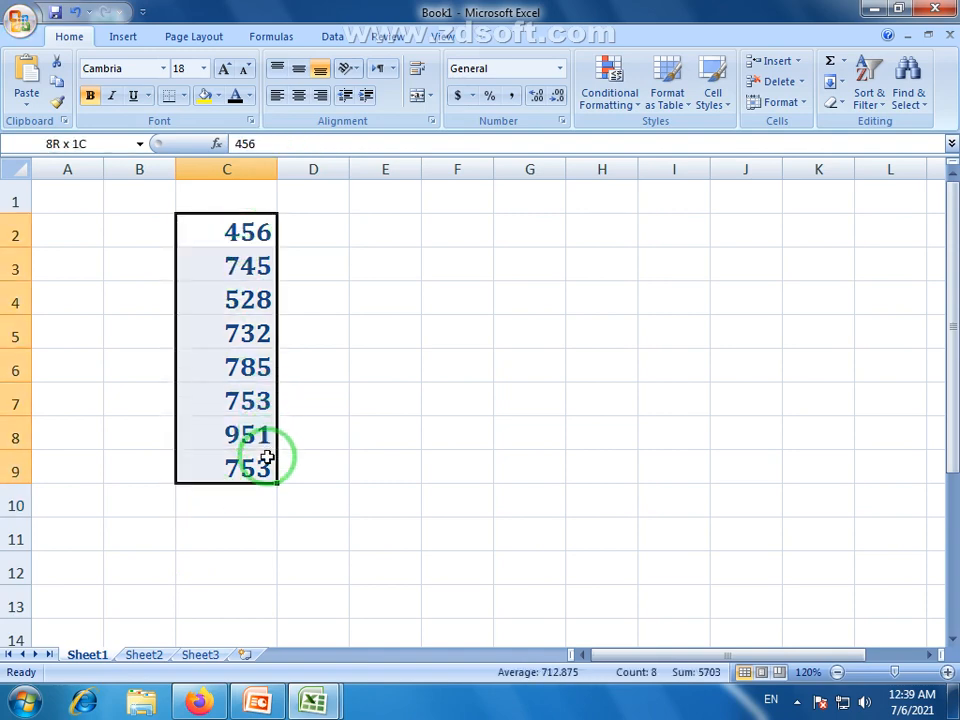
{"action": "left_click", "coordinate": [846, 62]}
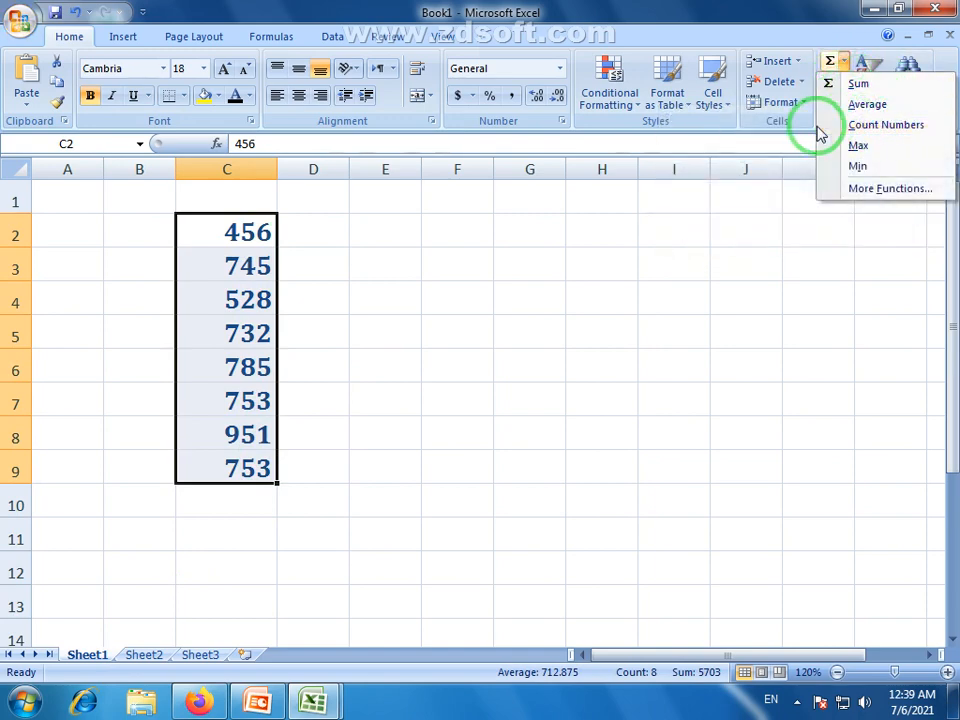
{"action": "left_click", "coordinate": [241, 238]}
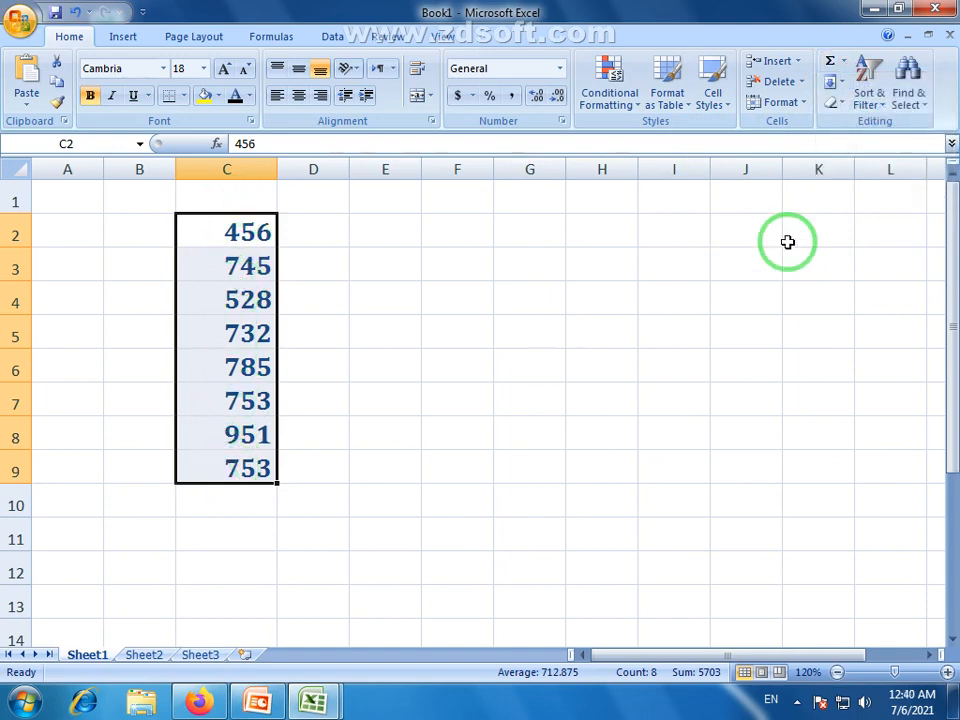
{"action": "left_click", "coordinate": [843, 61]}
{"action": "left_click", "coordinate": [865, 127]}
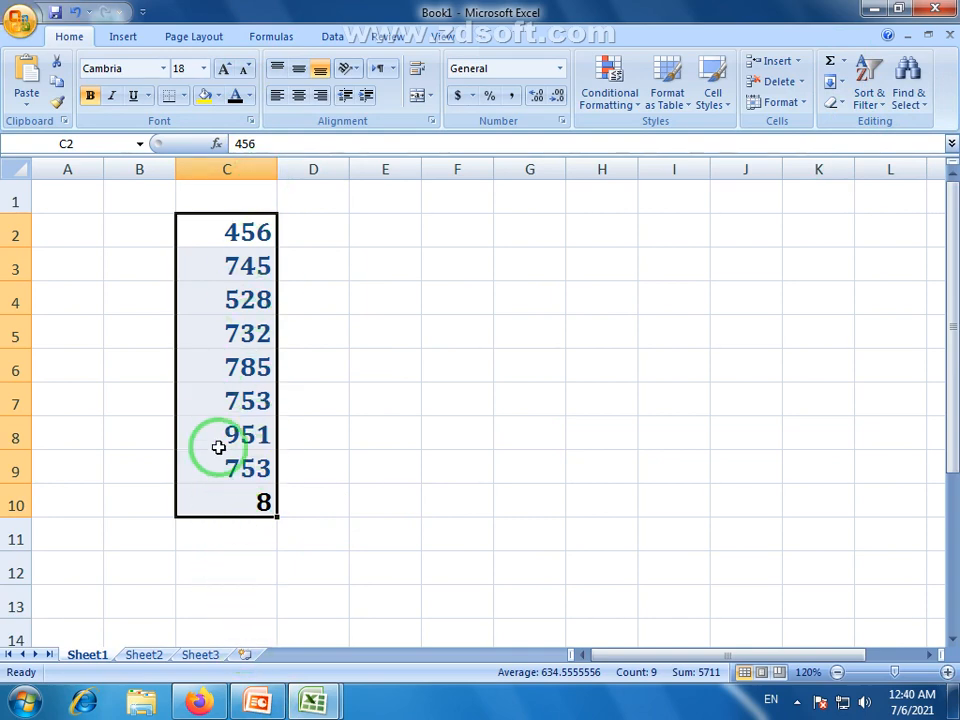
- Clear the count from C10 and find the largest value of C2:C9 there with AutoSum's Max function
{"action": "left_click", "coordinate": [257, 503]}
{"action": "key", "text": "Delete"}
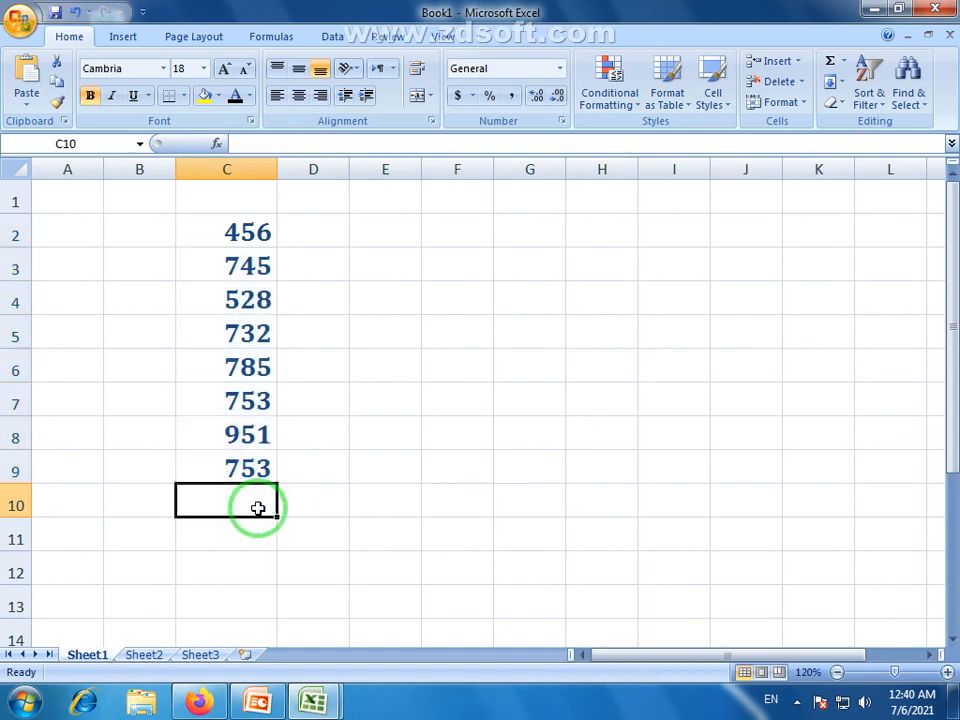
{"action": "left_click", "coordinate": [845, 62]}
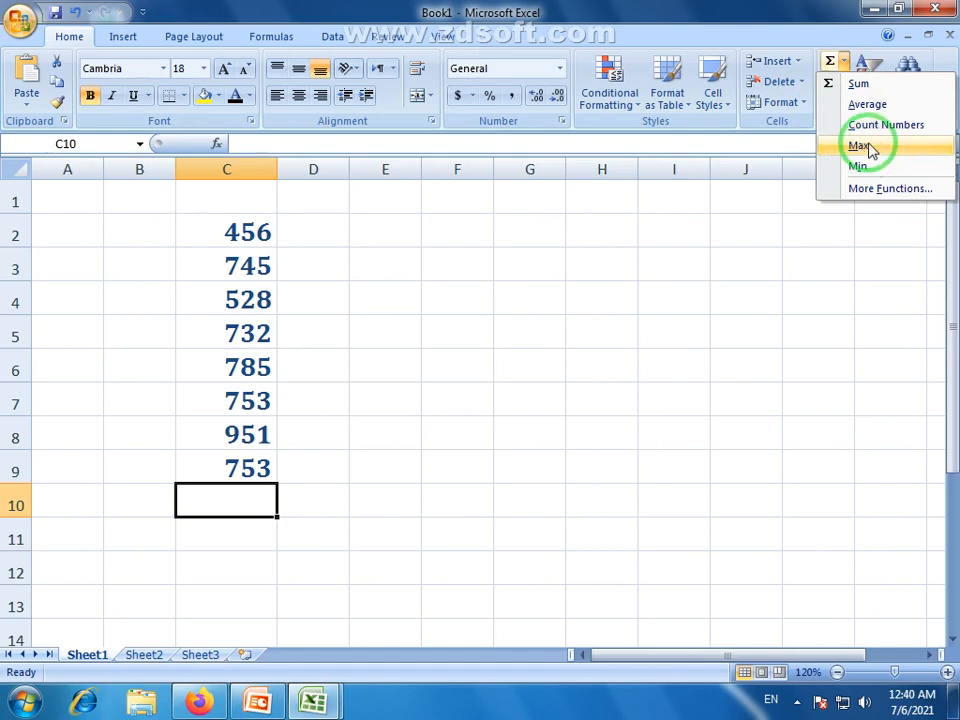
{"action": "left_click", "coordinate": [240, 241]}
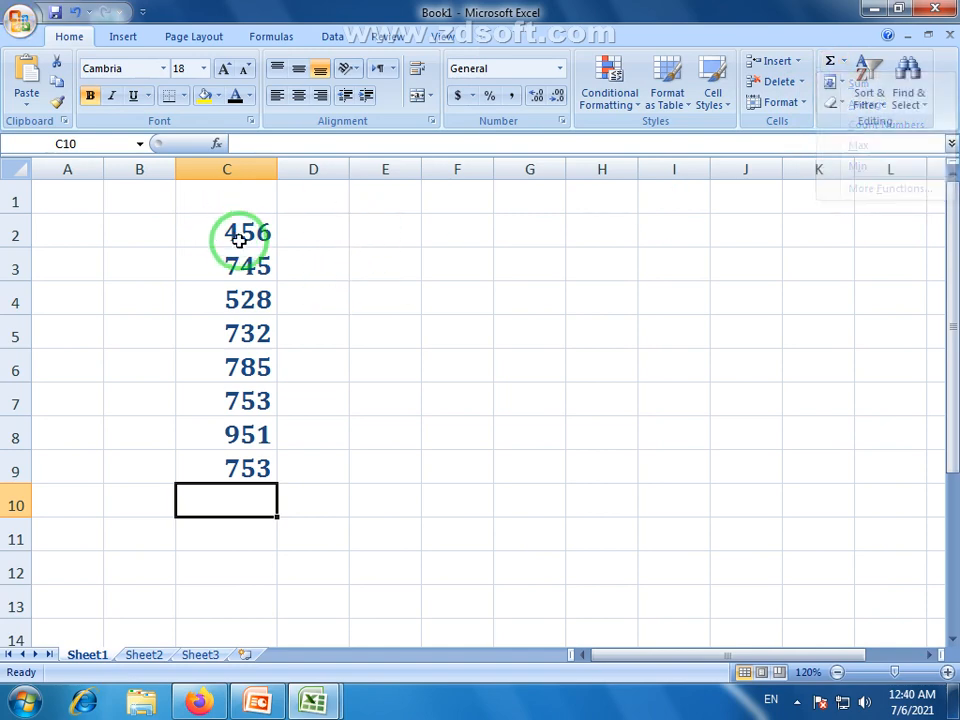
{"action": "left_click_drag", "start_coordinate": [240, 241], "coordinate": [239, 456]}
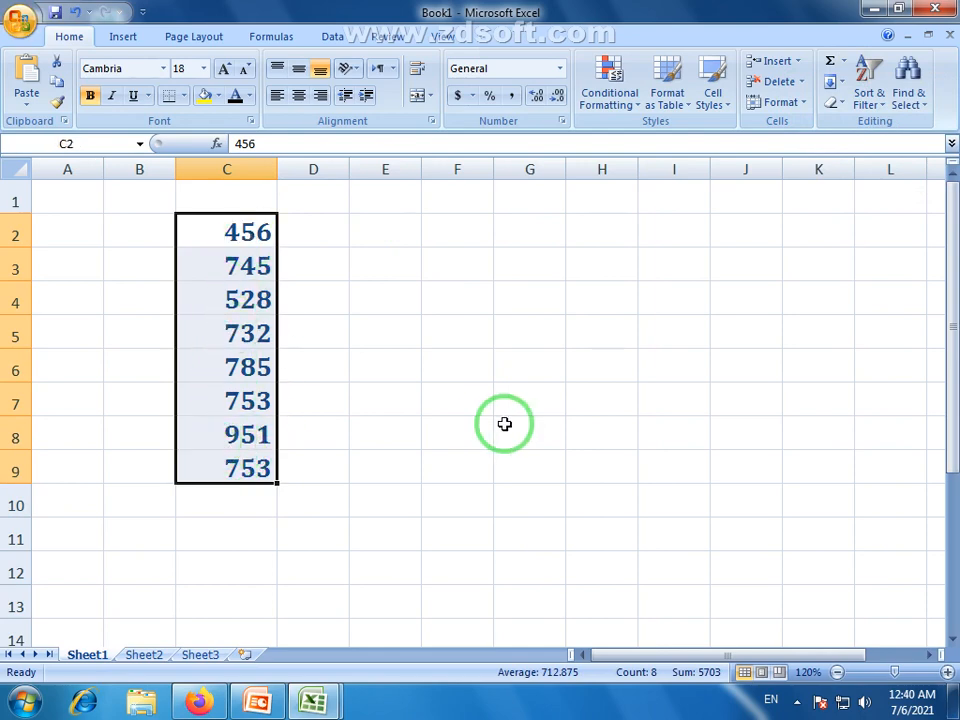
{"action": "left_click", "coordinate": [248, 245]}
{"action": "left_click_drag", "start_coordinate": [244, 248], "coordinate": [254, 456]}
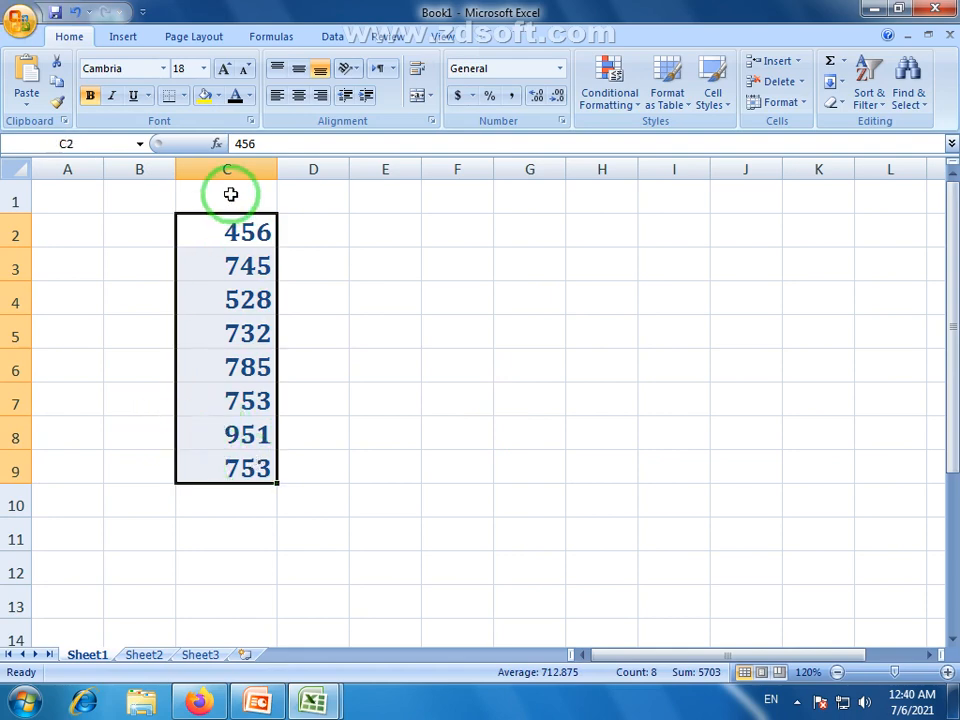
{"action": "left_click", "coordinate": [243, 338]}
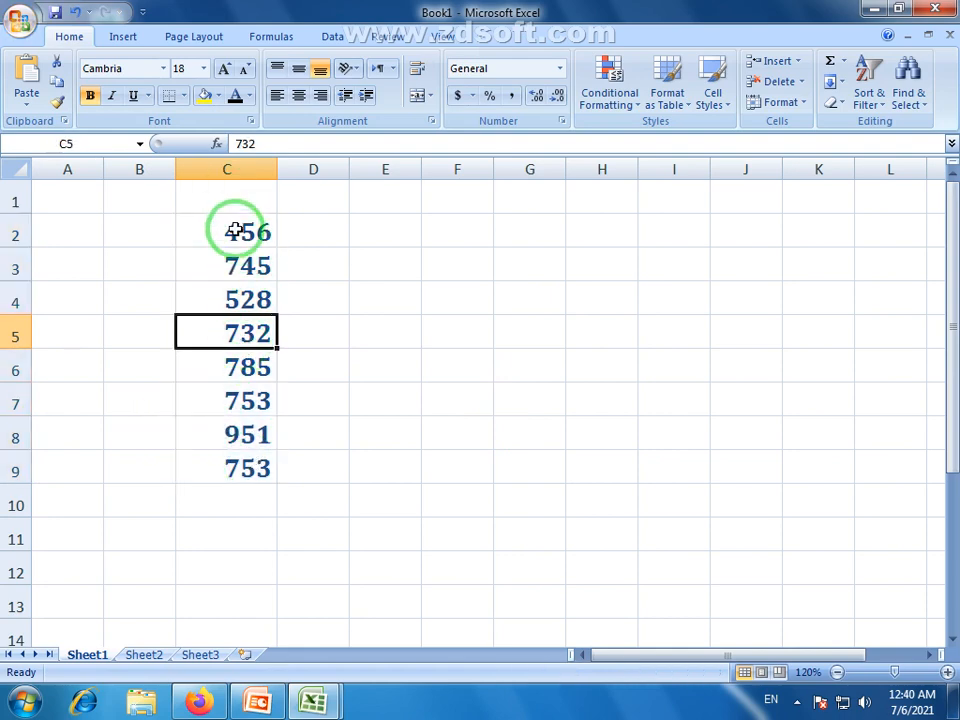
{"action": "left_click_drag", "start_coordinate": [236, 229], "coordinate": [248, 468]}
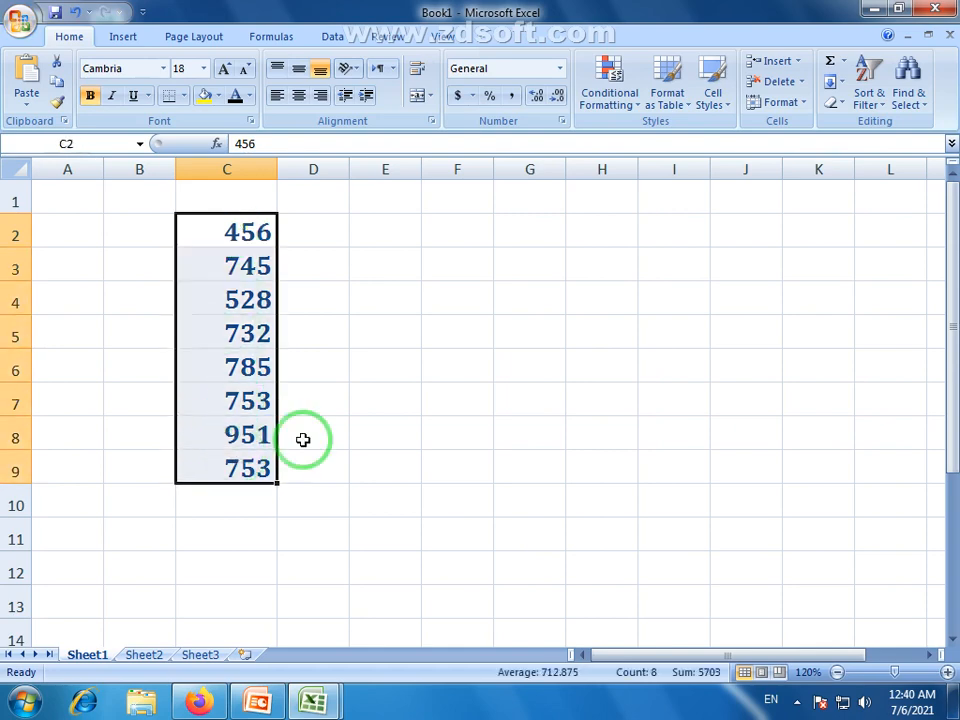
{"action": "left_click", "coordinate": [843, 61]}
{"action": "left_click", "coordinate": [858, 146]}
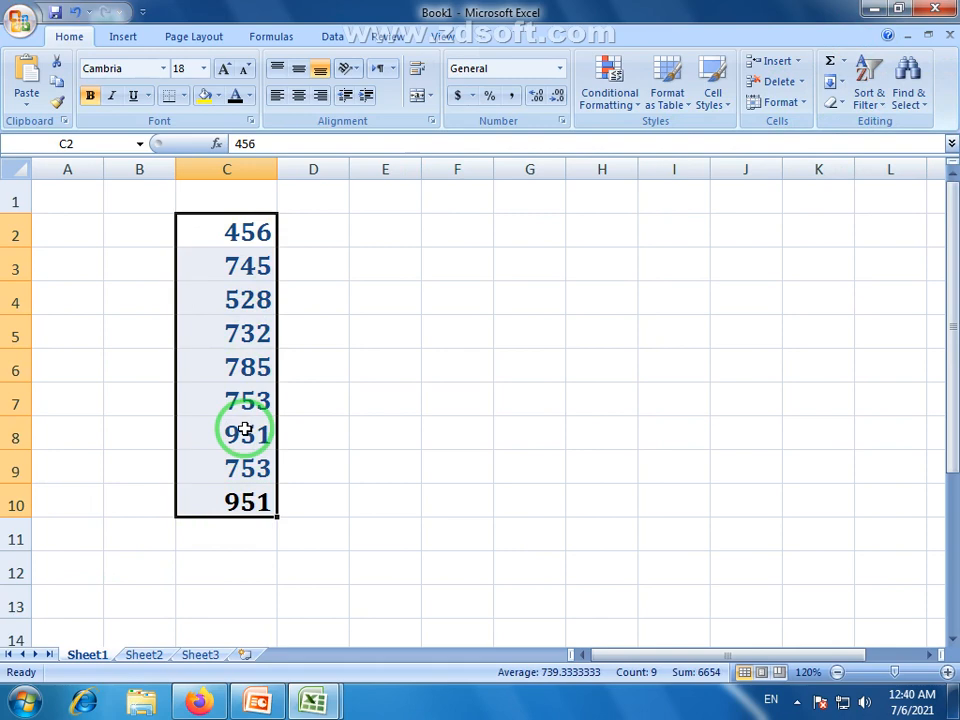
- Replace the maximum in C10 with the smallest value of C2:C9 using AutoSum's Min function, and check its formula
{"action": "left_click", "coordinate": [257, 508]}
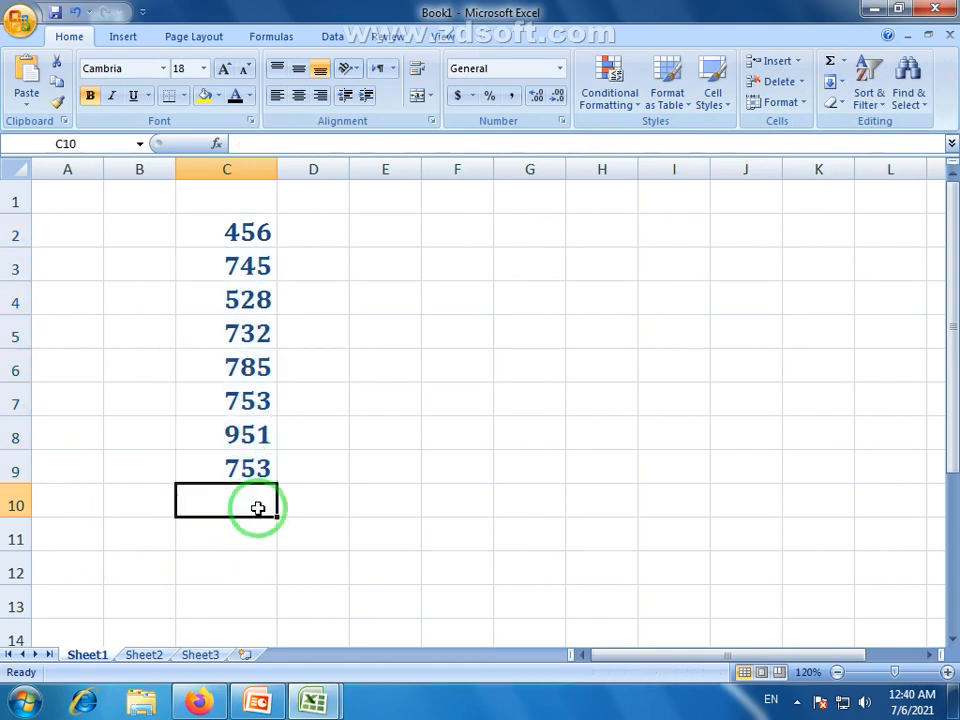
{"action": "left_click_drag", "start_coordinate": [253, 231], "coordinate": [262, 470]}
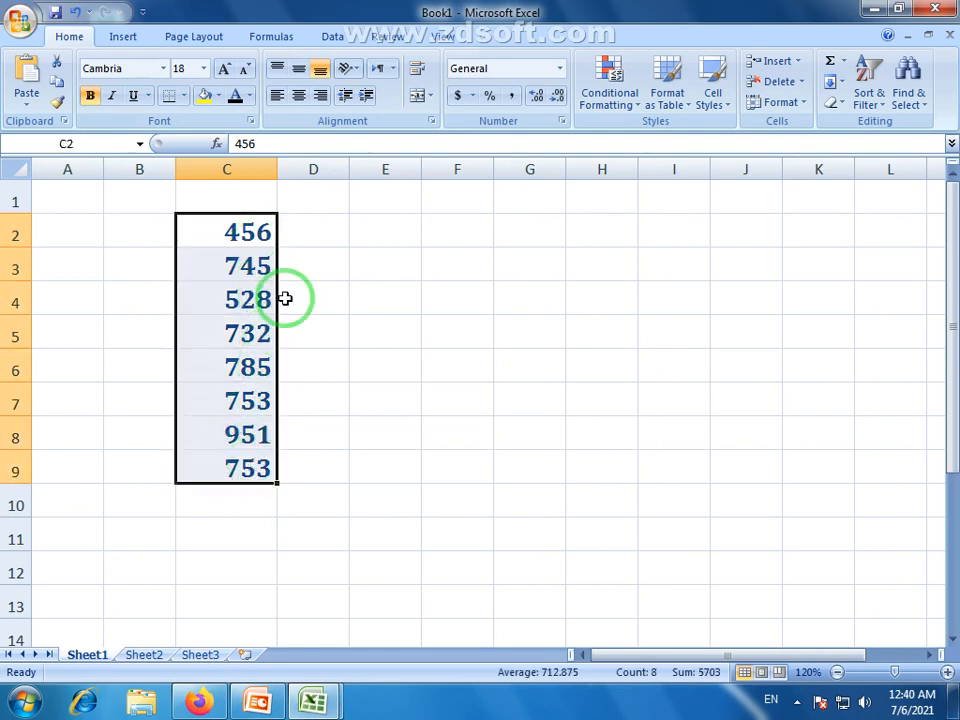
{"action": "left_click", "coordinate": [843, 61]}
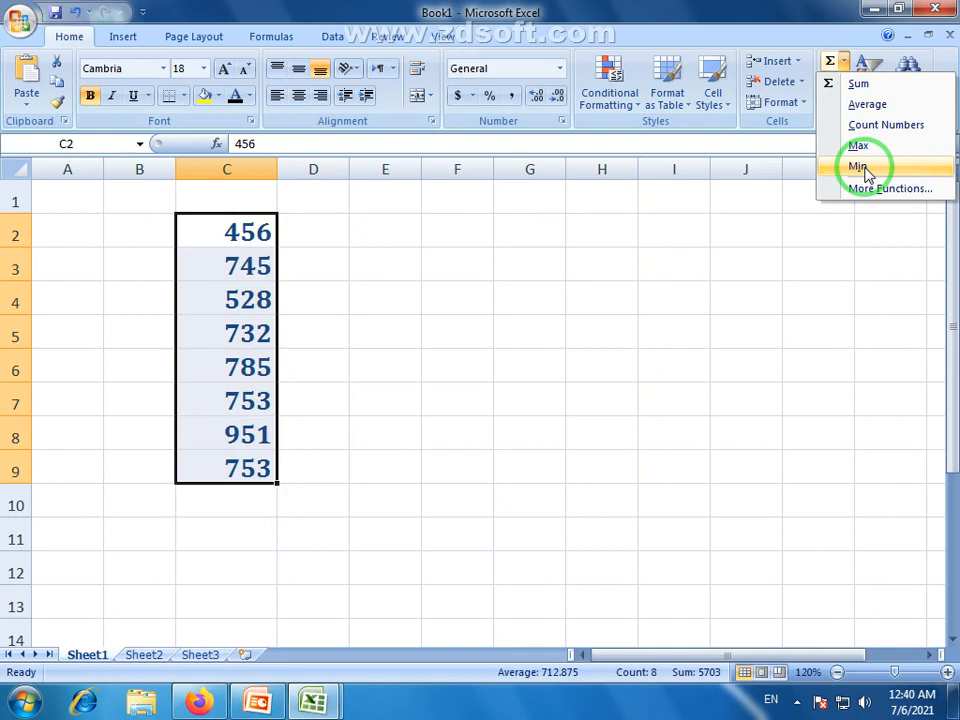
{"action": "left_click", "coordinate": [870, 168]}
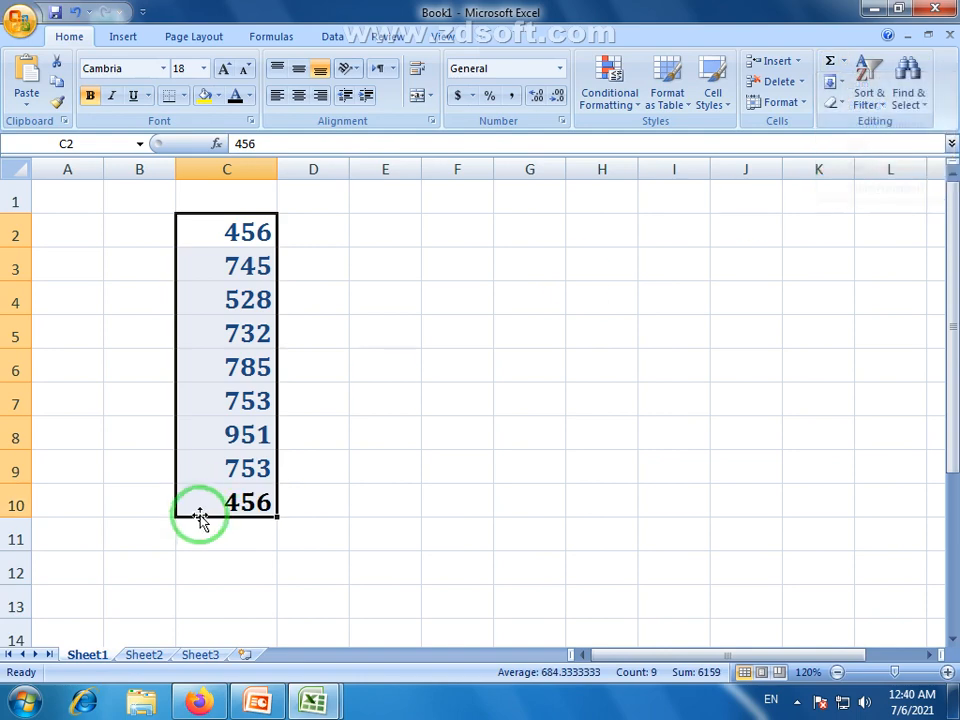
{"action": "left_click", "coordinate": [251, 501]}
{"action": "left_click_drag", "start_coordinate": [252, 240], "coordinate": [252, 482]}
{"action": "left_click", "coordinate": [253, 500]}
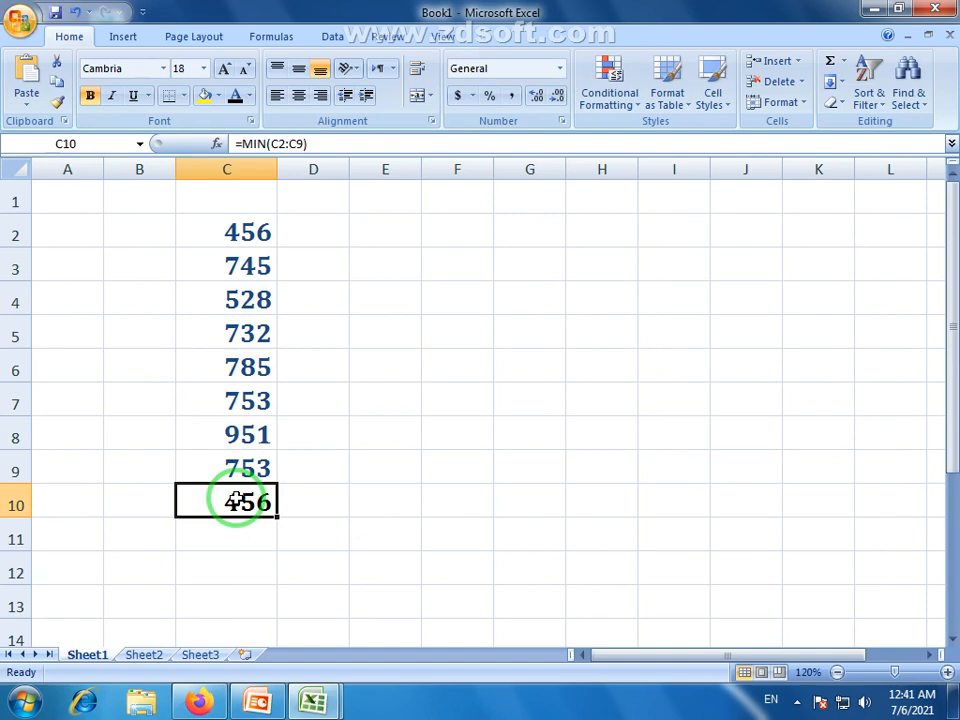
- Clear the MIN formula from C10 and reselect the numbers in C2:C9
{"action": "left_click_drag", "start_coordinate": [205, 228], "coordinate": [208, 470]}
{"action": "left_click", "coordinate": [845, 62]}
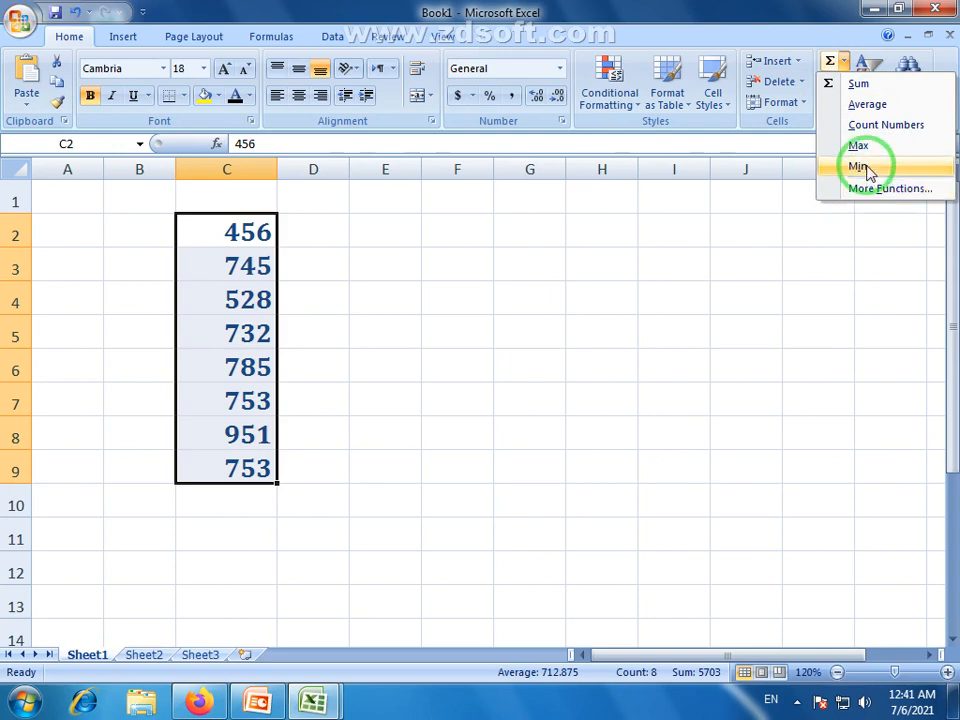
{"action": "left_click", "coordinate": [422, 300]}
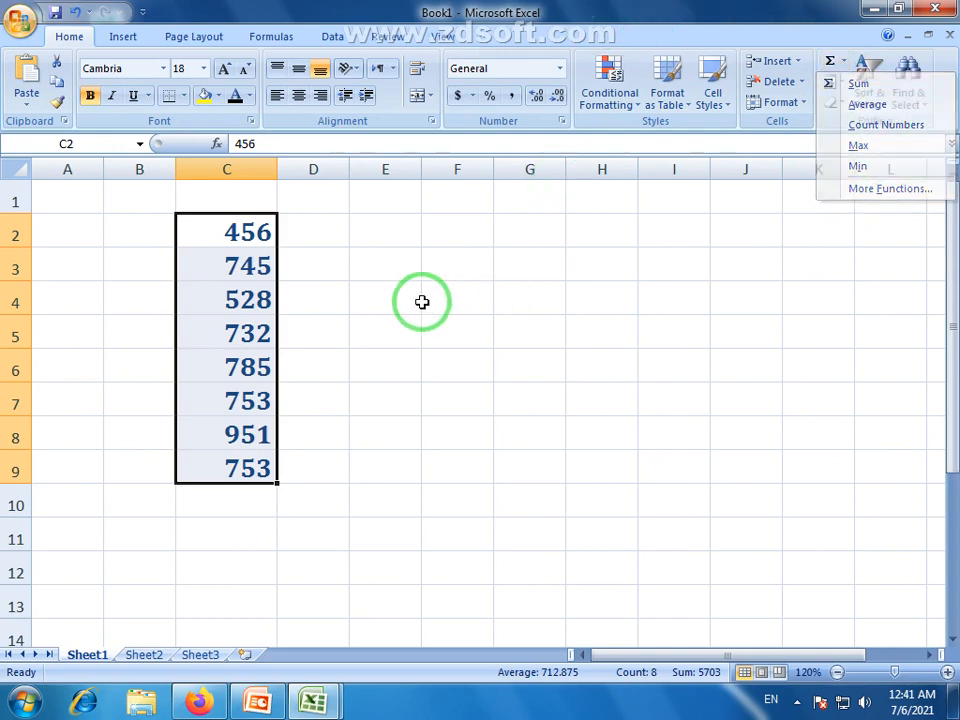
- Widen column C slightly and centre the numbers in C2:C9 horizontally
{"action": "left_click", "coordinate": [300, 253]}
{"action": "left_click_drag", "start_coordinate": [276, 169], "coordinate": [285, 169]}
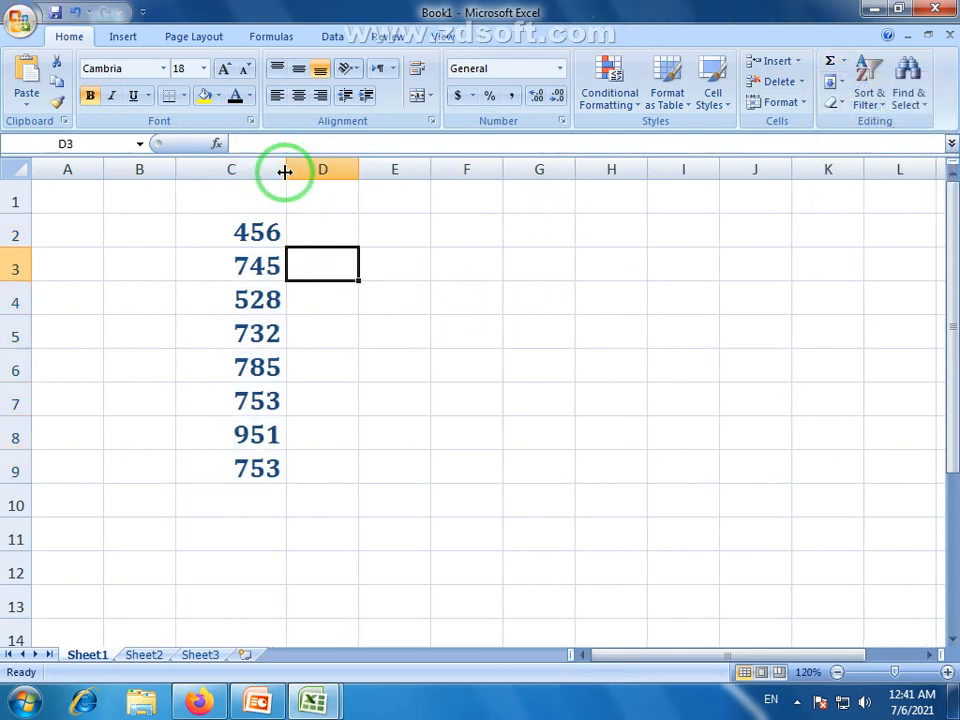
{"action": "left_click", "coordinate": [255, 226]}
{"action": "left_click_drag", "start_coordinate": [255, 226], "coordinate": [251, 461]}
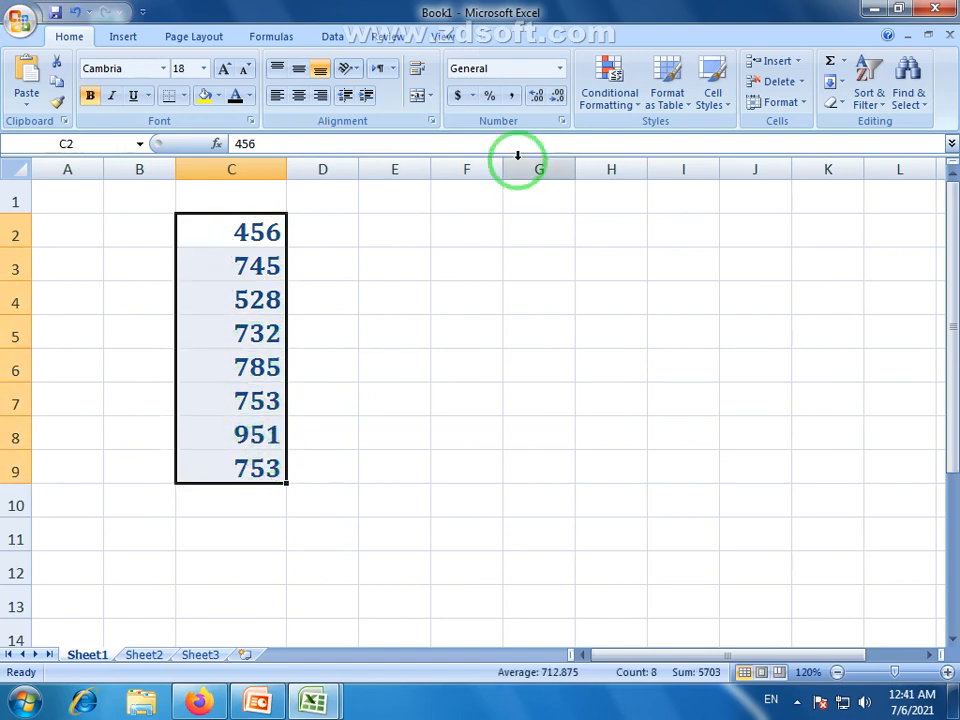
{"action": "left_click", "coordinate": [298, 95]}
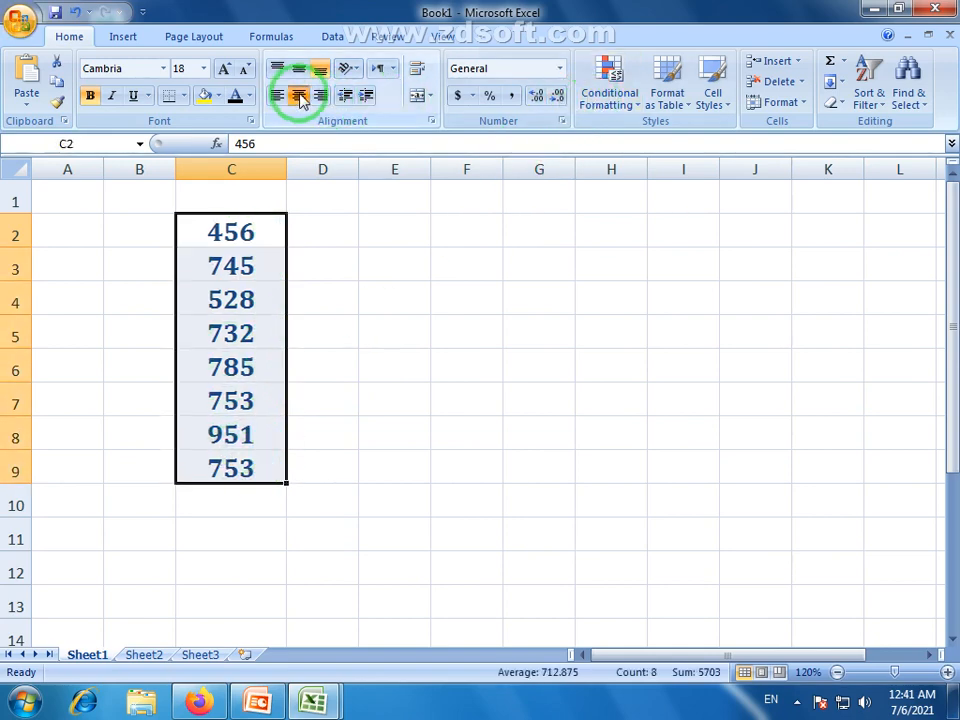
{"action": "left_click", "coordinate": [470, 336]}
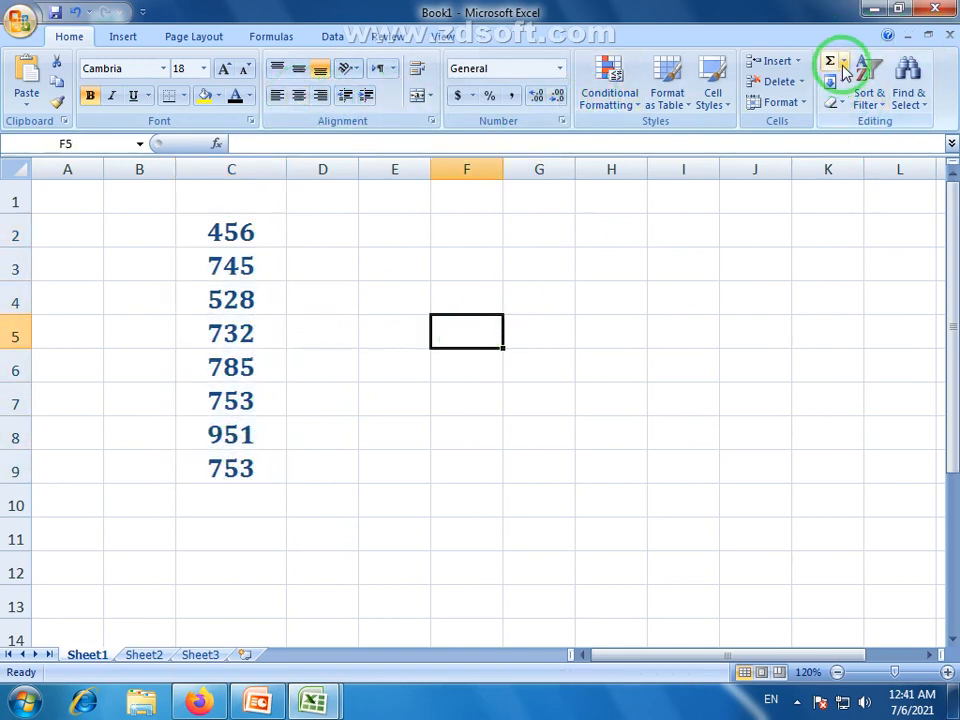
{"action": "left_click", "coordinate": [843, 62]}
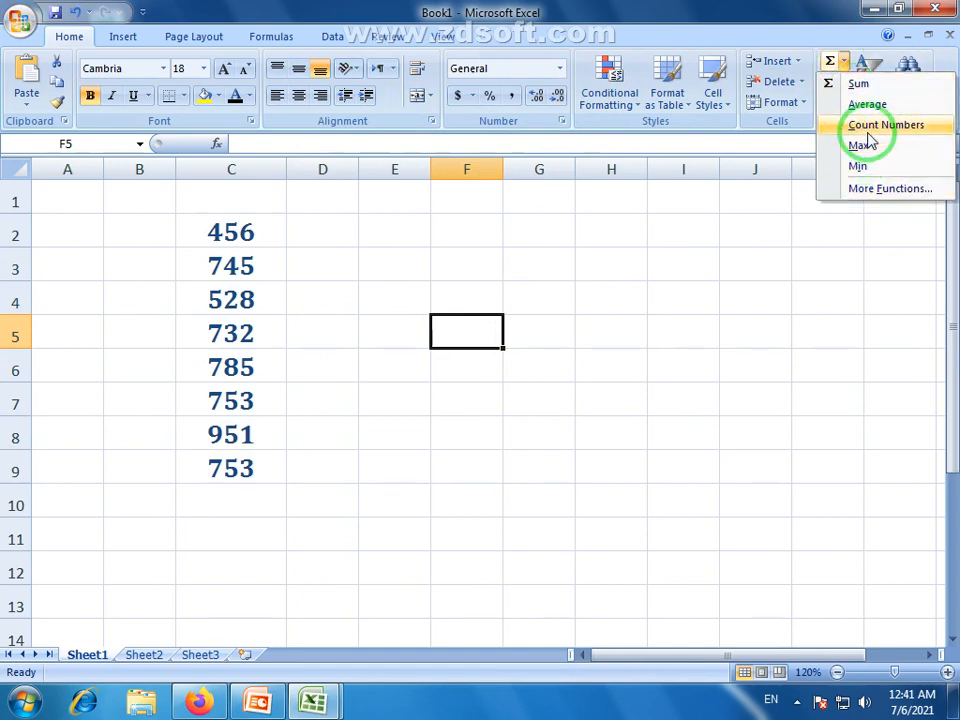
{"action": "left_click", "coordinate": [775, 10]}
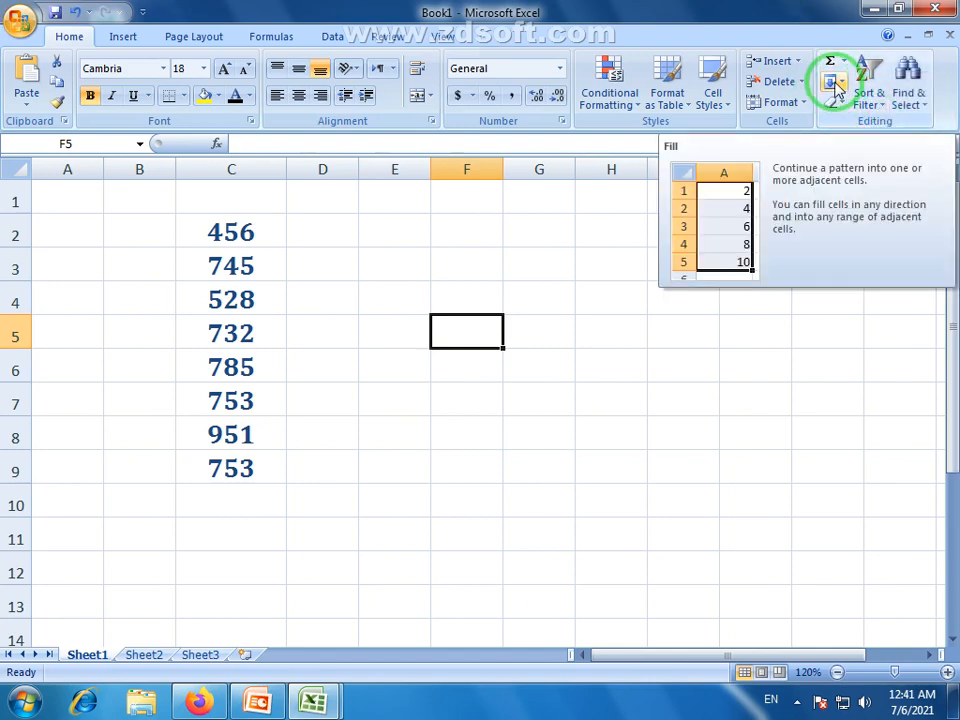
{"action": "left_click", "coordinate": [838, 86]}
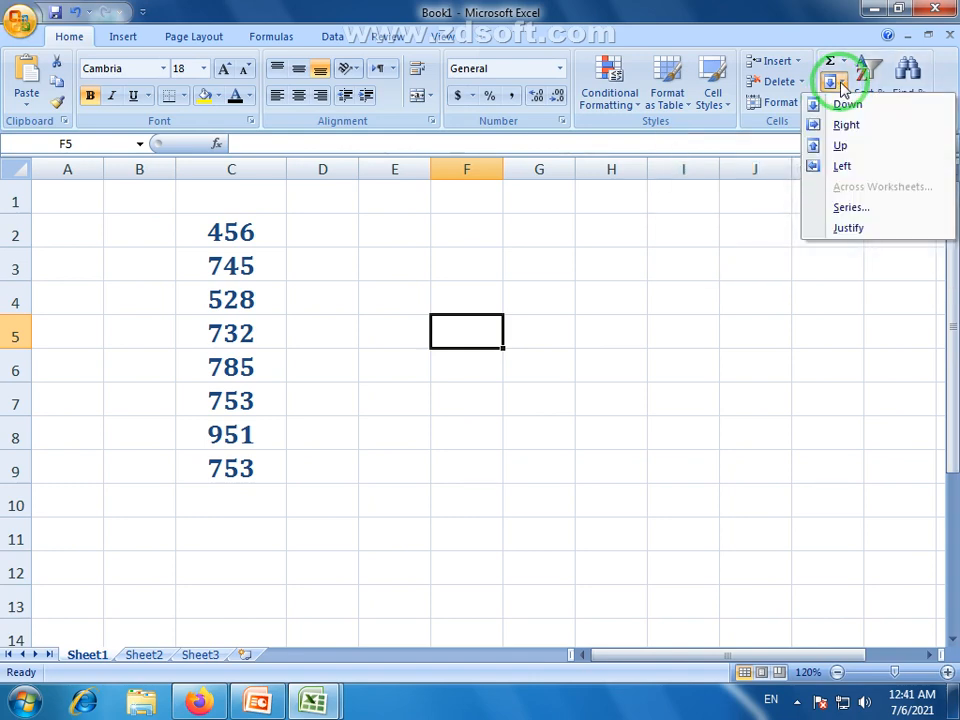
{"action": "left_click", "coordinate": [660, 303]}
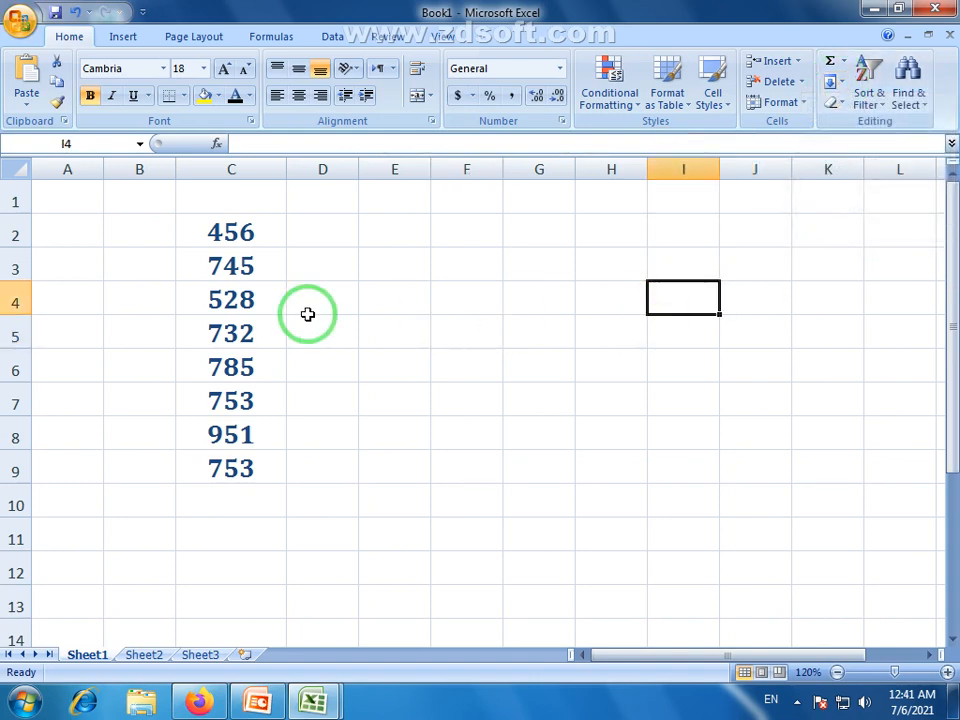
- Move the number 456 from C2 to G4
{"action": "left_click", "coordinate": [255, 240]}
{"action": "left_click_drag", "start_coordinate": [274, 246], "coordinate": [535, 300]}
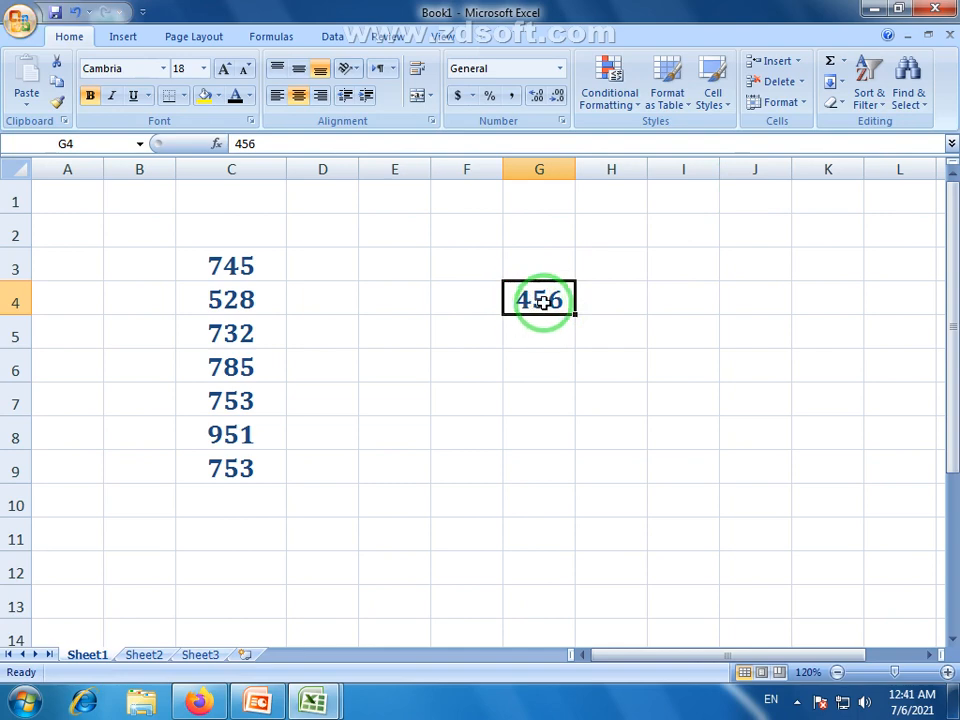
{"action": "left_click", "coordinate": [834, 82]}
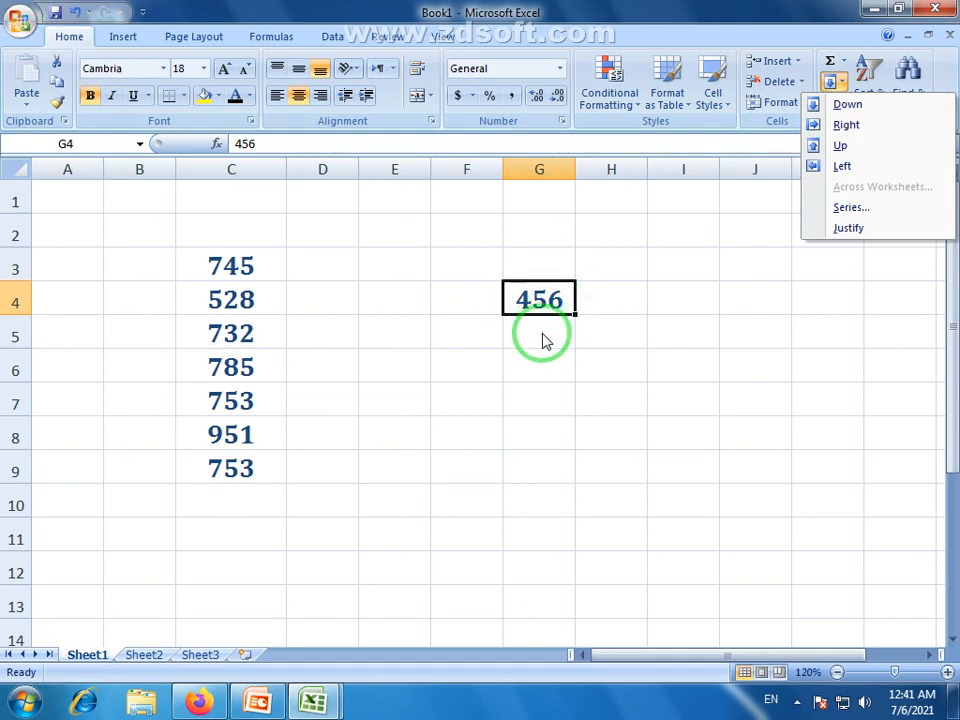
{"action": "left_click", "coordinate": [828, 105]}
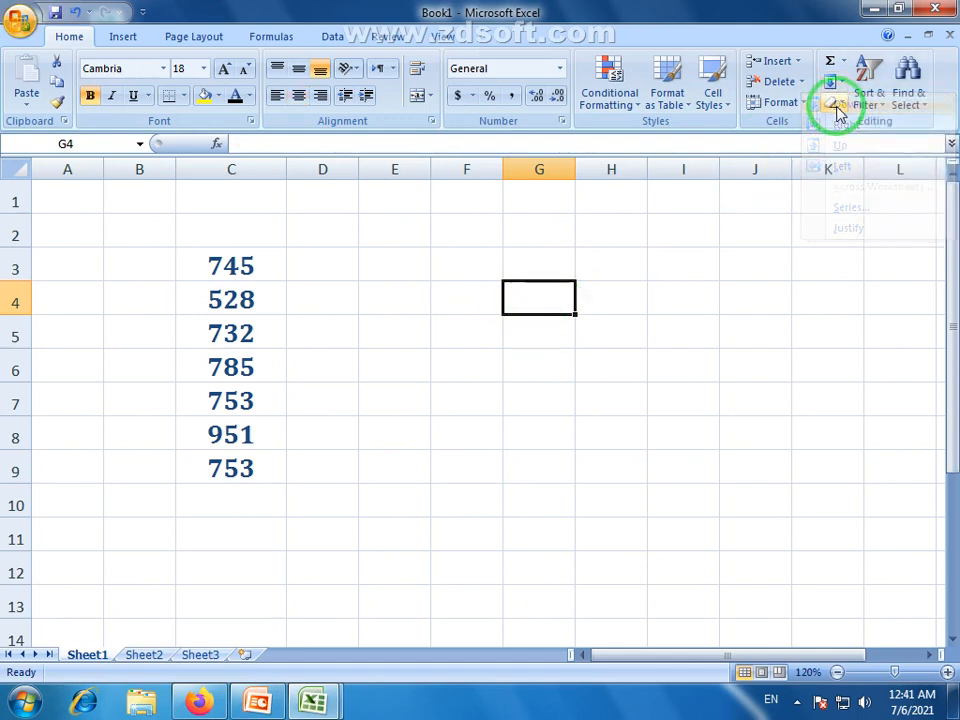
{"action": "left_click", "coordinate": [544, 330]}
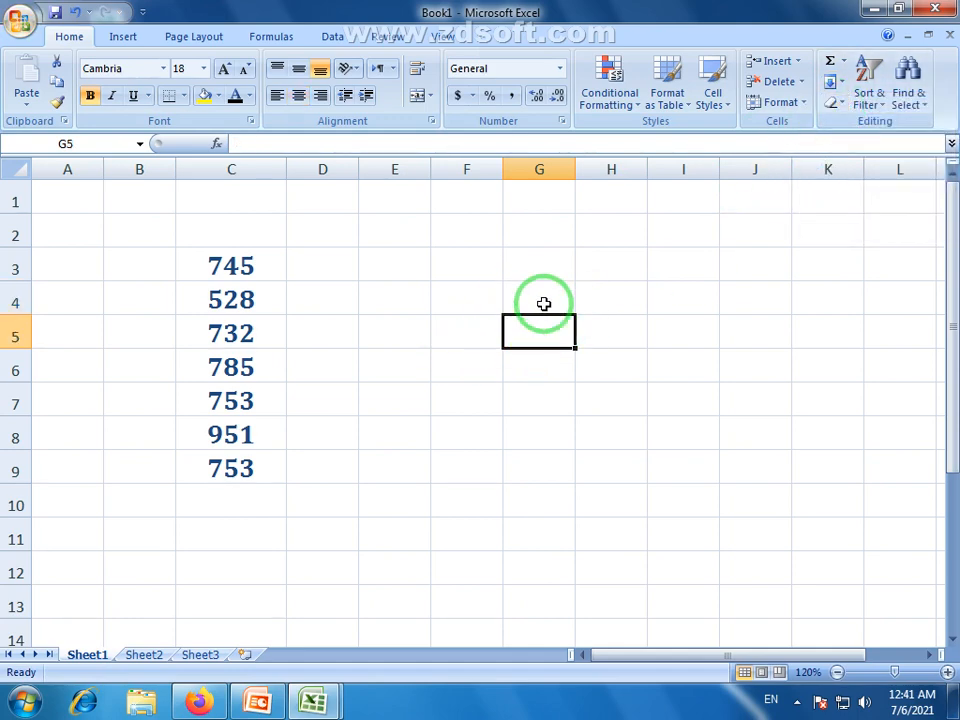
{"action": "left_click", "coordinate": [544, 294]}
{"action": "key", "text": "ctrl+z"}
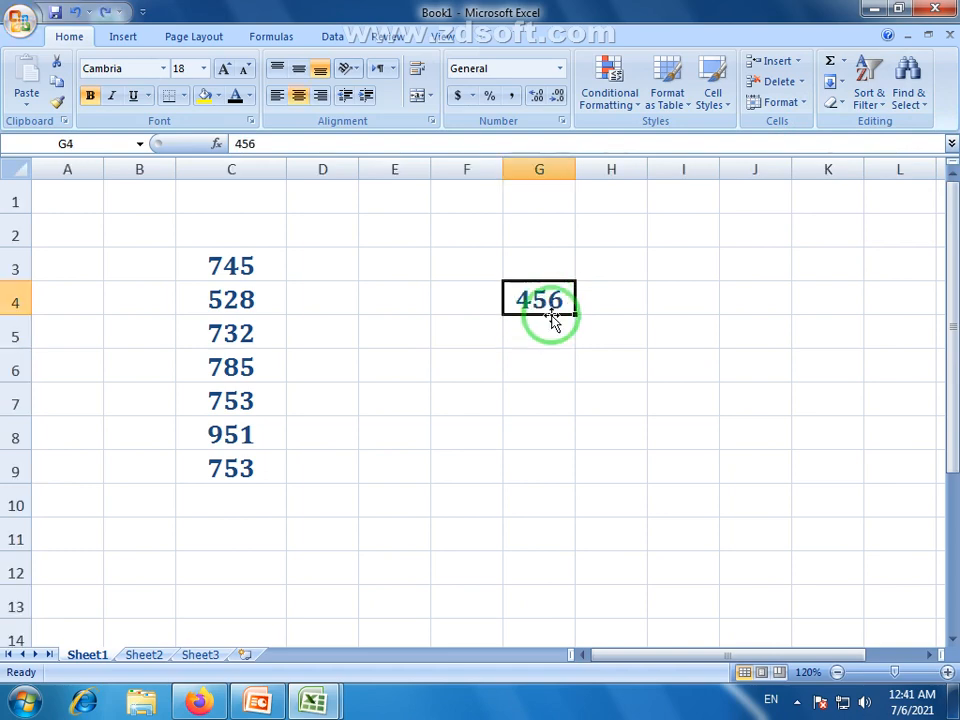
- Copy the 456 in G4 down into G5 and right into H4 using Fill Down and Fill Right
{"action": "left_click", "coordinate": [545, 335]}
{"action": "left_click", "coordinate": [843, 85]}
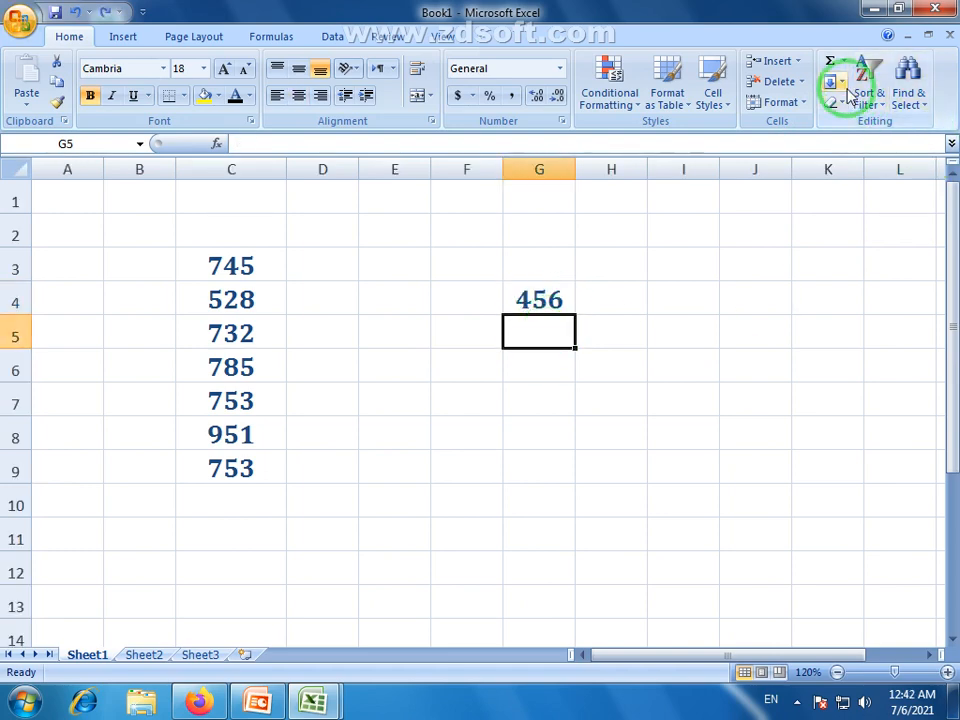
{"action": "left_click", "coordinate": [851, 99]}
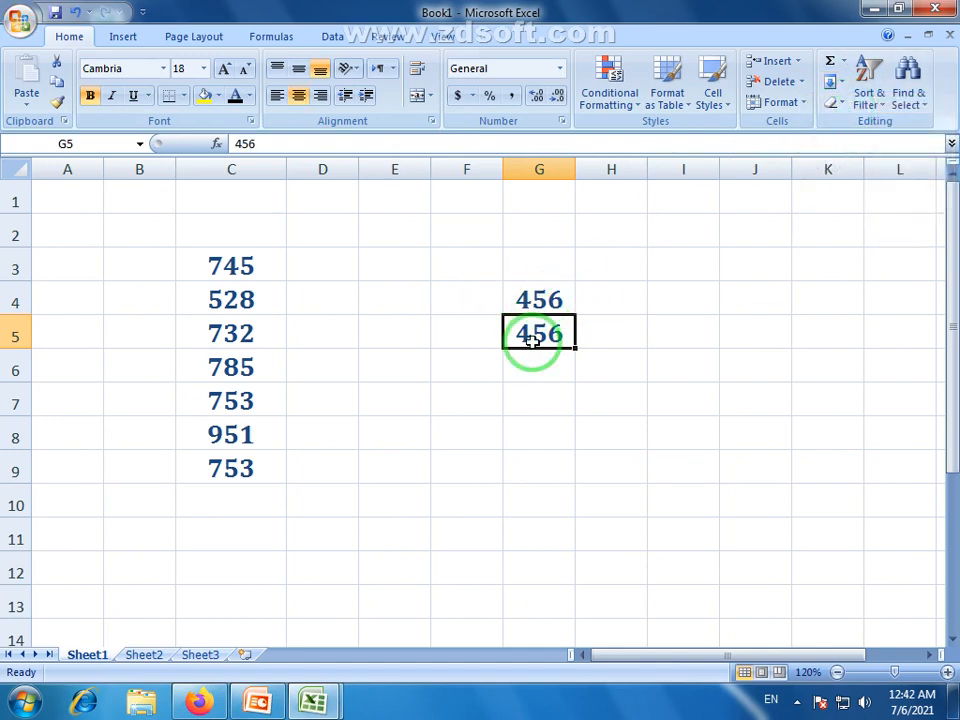
{"action": "left_click", "coordinate": [615, 292]}
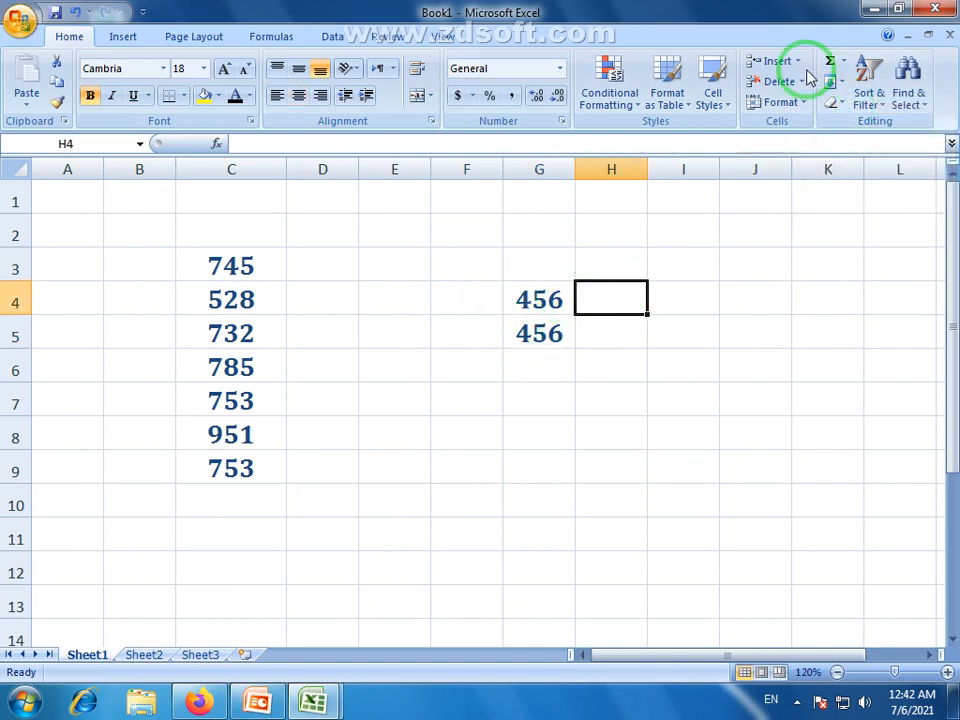
{"action": "left_click", "coordinate": [843, 83]}
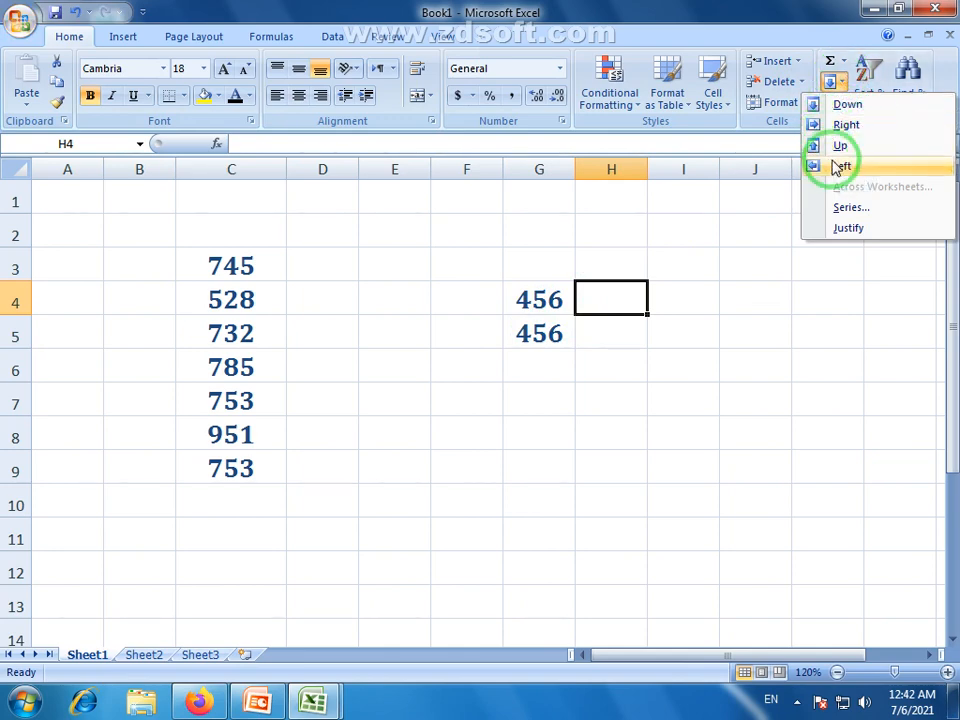
{"action": "left_click", "coordinate": [845, 125]}
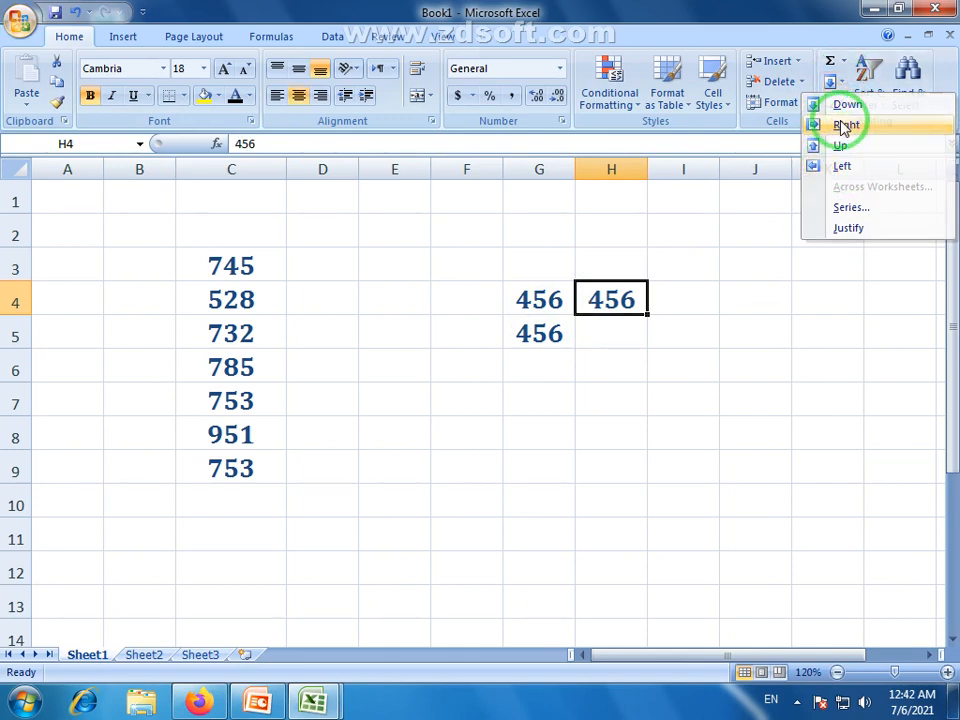
{"action": "left_click", "coordinate": [545, 300]}
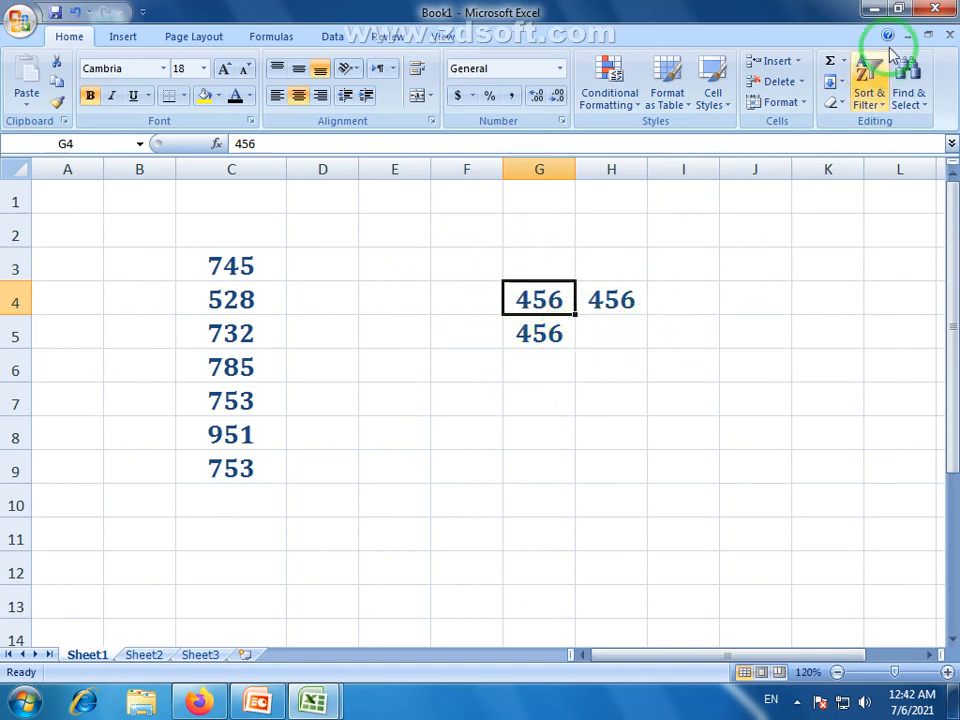
{"action": "left_click", "coordinate": [844, 62]}
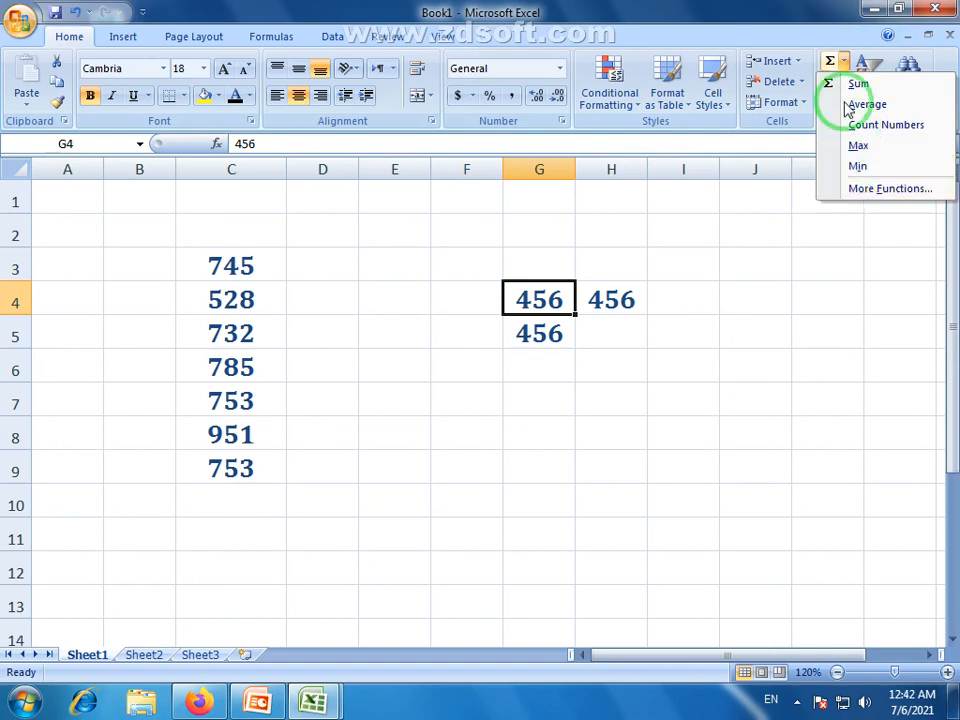
{"action": "left_click", "coordinate": [834, 63]}
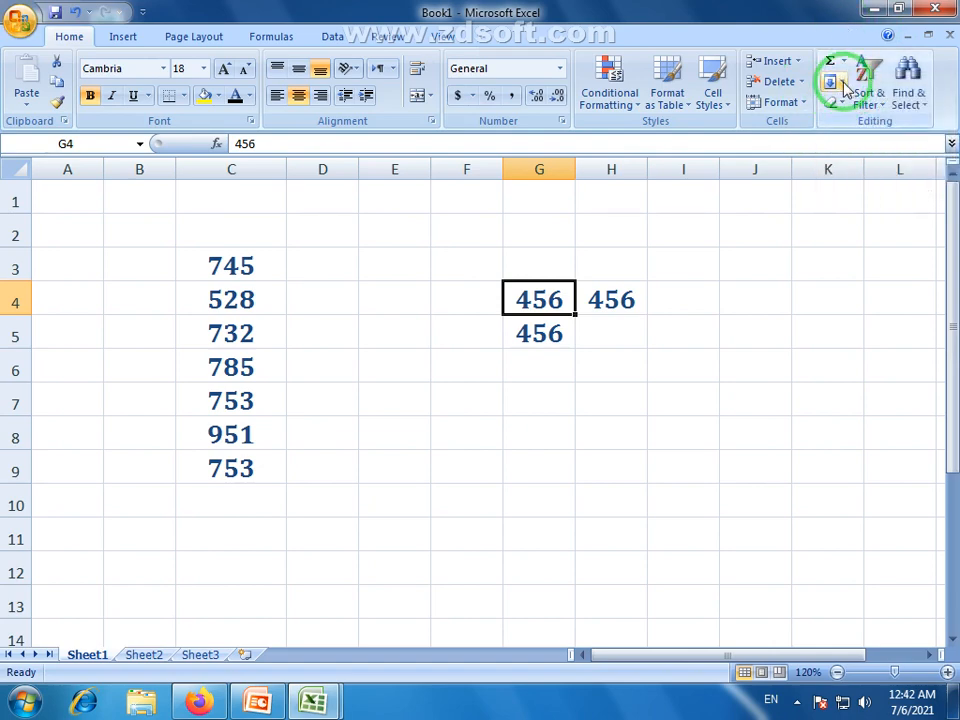
{"action": "left_click", "coordinate": [843, 85]}
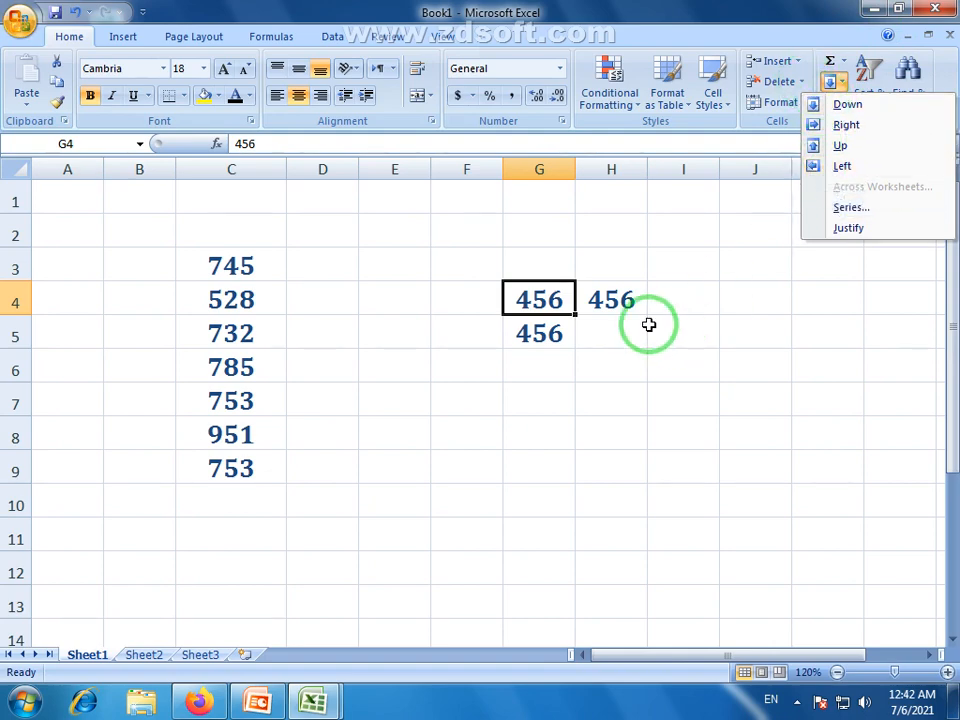
- Clear the contents of G4:H5
{"action": "left_click", "coordinate": [539, 300]}
{"action": "left_click", "coordinate": [538, 336]}
{"action": "left_click", "coordinate": [539, 300]}
{"action": "left_click_drag", "start_coordinate": [539, 300], "coordinate": [596, 336]}
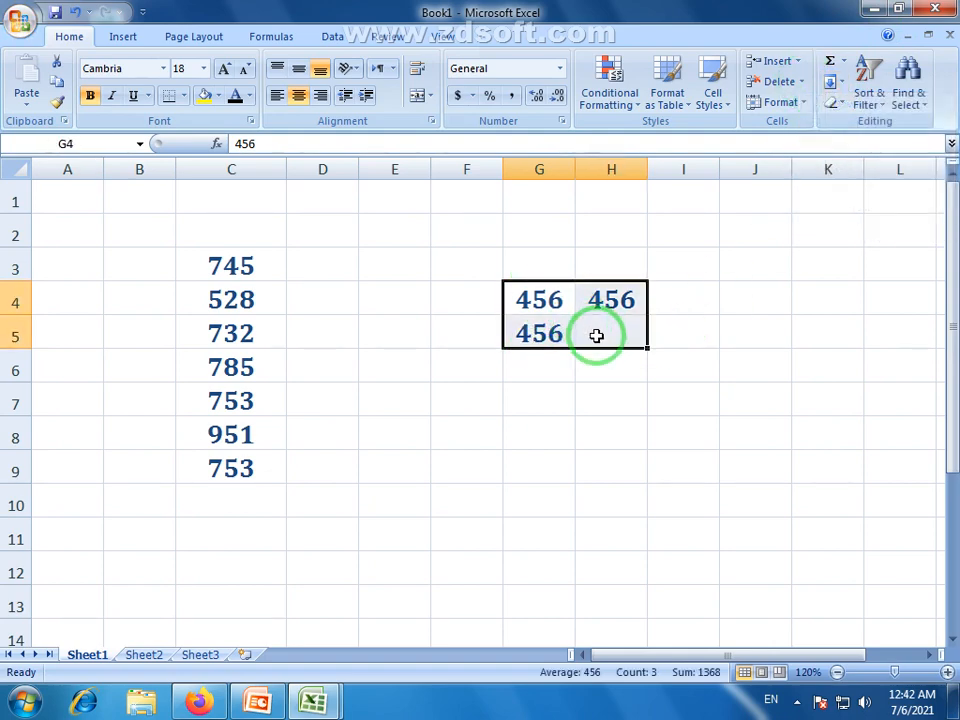
{"action": "key", "text": "Delete"}
{"action": "left_click", "coordinate": [555, 375]}
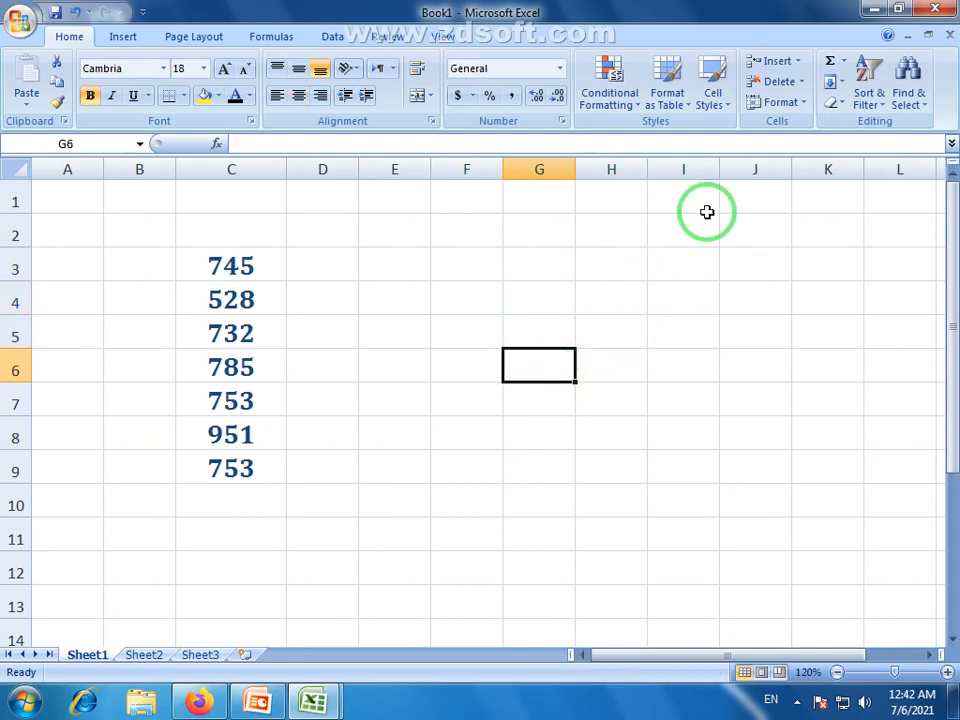
{"action": "left_click", "coordinate": [840, 85]}
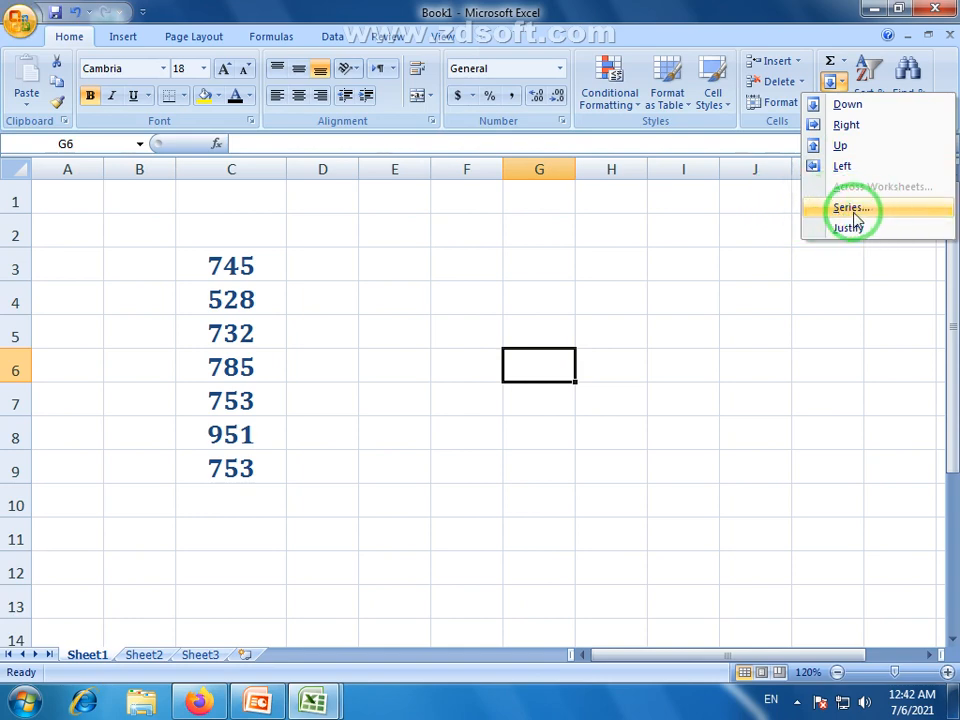
{"action": "left_click", "coordinate": [461, 265]}
{"action": "left_click_drag", "start_coordinate": [253, 261], "coordinate": [242, 474]}
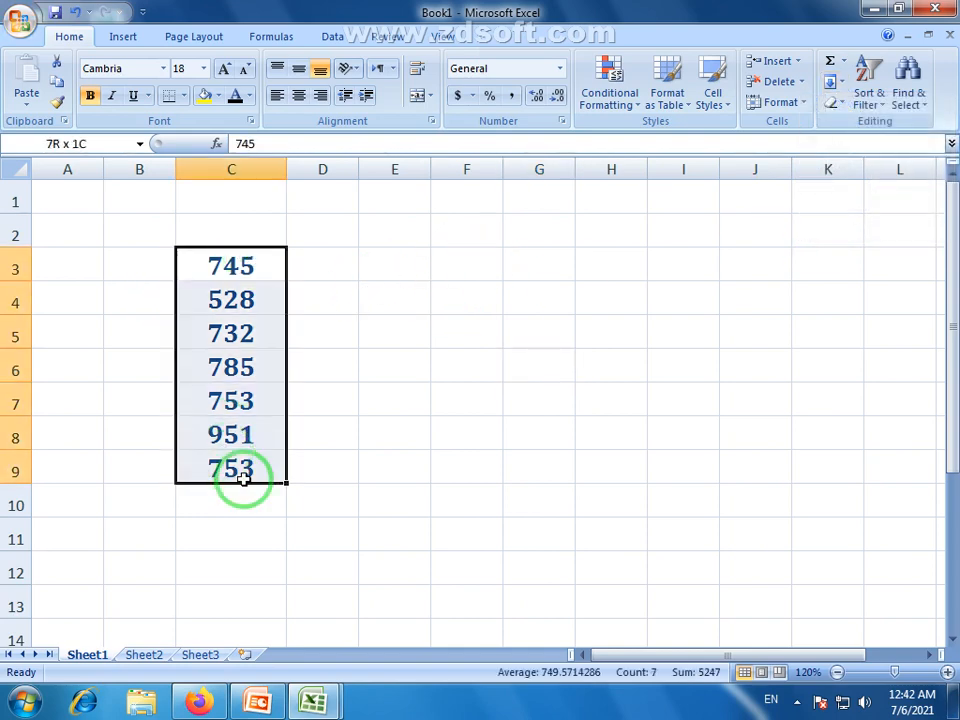
{"action": "left_click", "coordinate": [403, 262]}
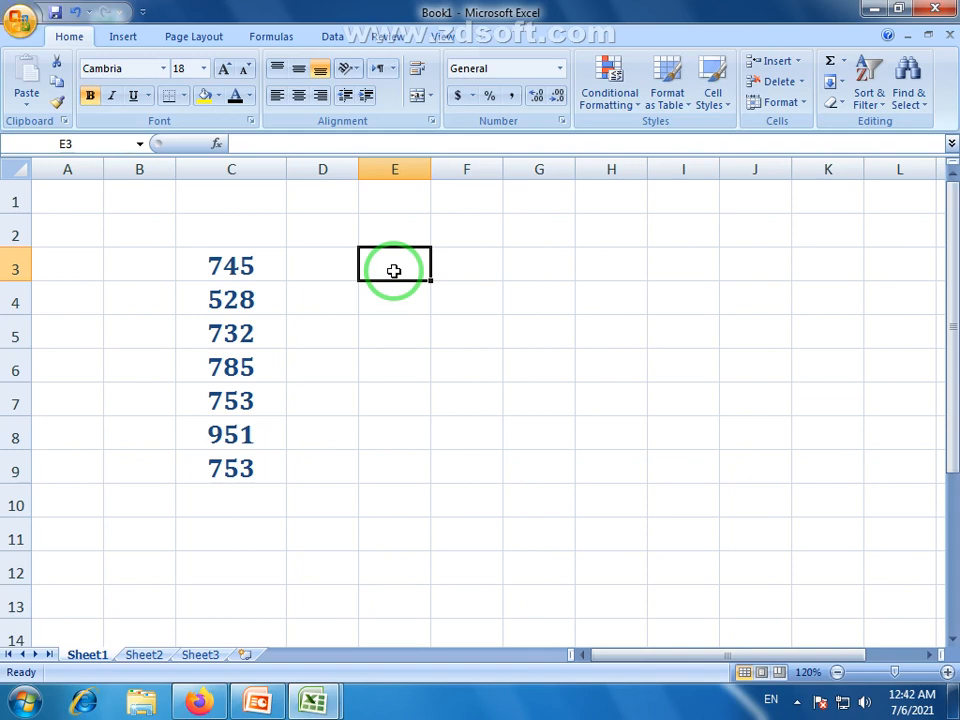
- Review the Fill Series options for the number in C3, and close the dialog without applying a series
{"action": "left_click", "coordinate": [251, 265]}
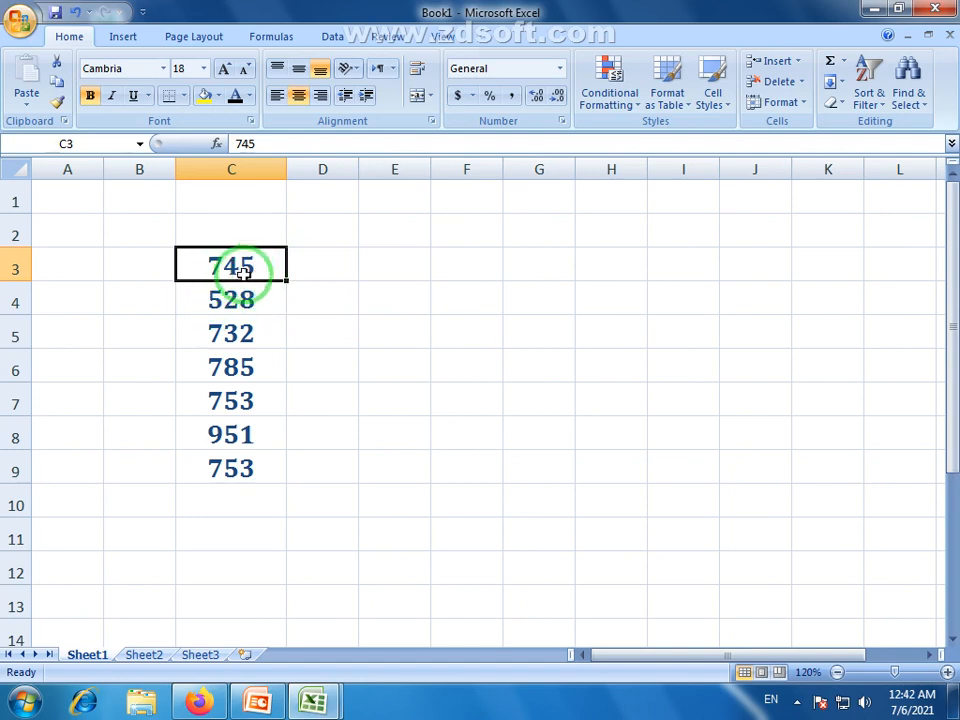
{"action": "left_click", "coordinate": [843, 88]}
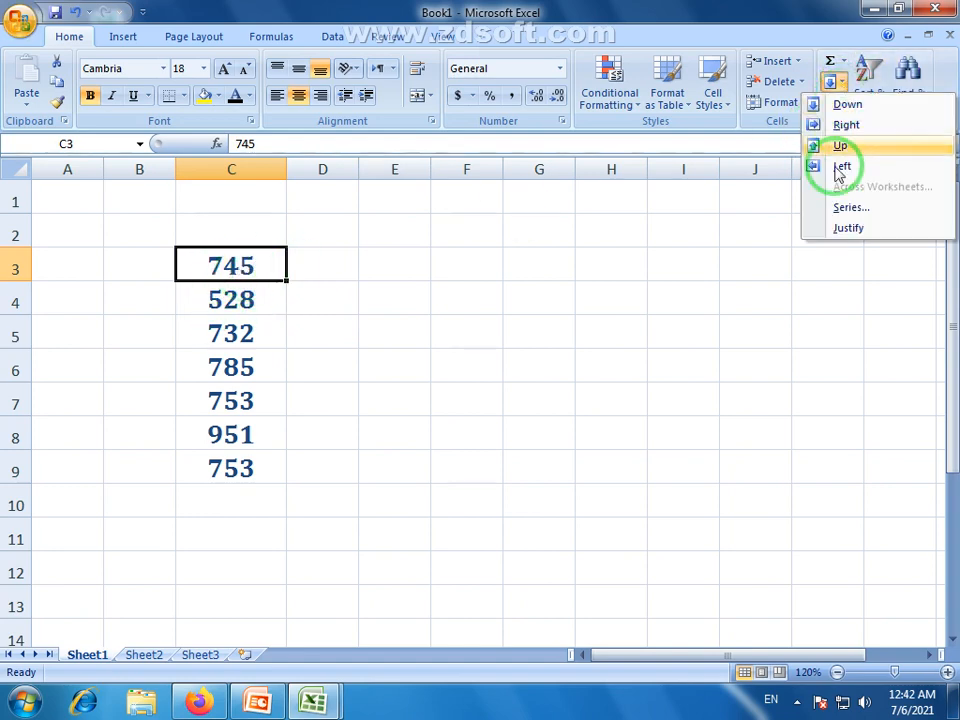
{"action": "left_click", "coordinate": [843, 208]}
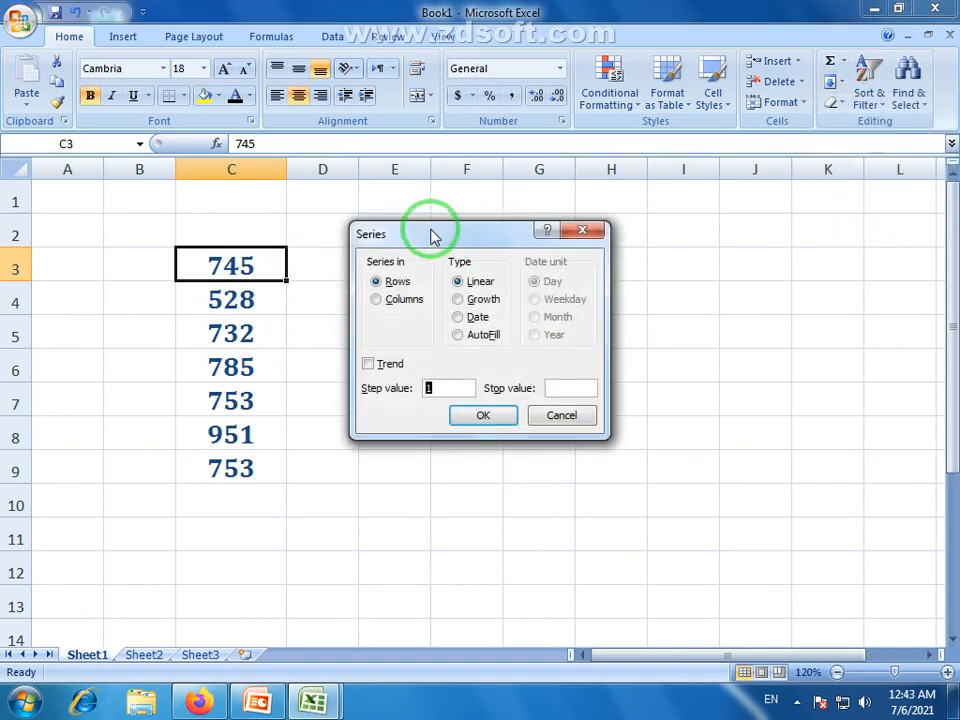
{"action": "left_click_drag", "start_coordinate": [432, 235], "coordinate": [523, 210]}
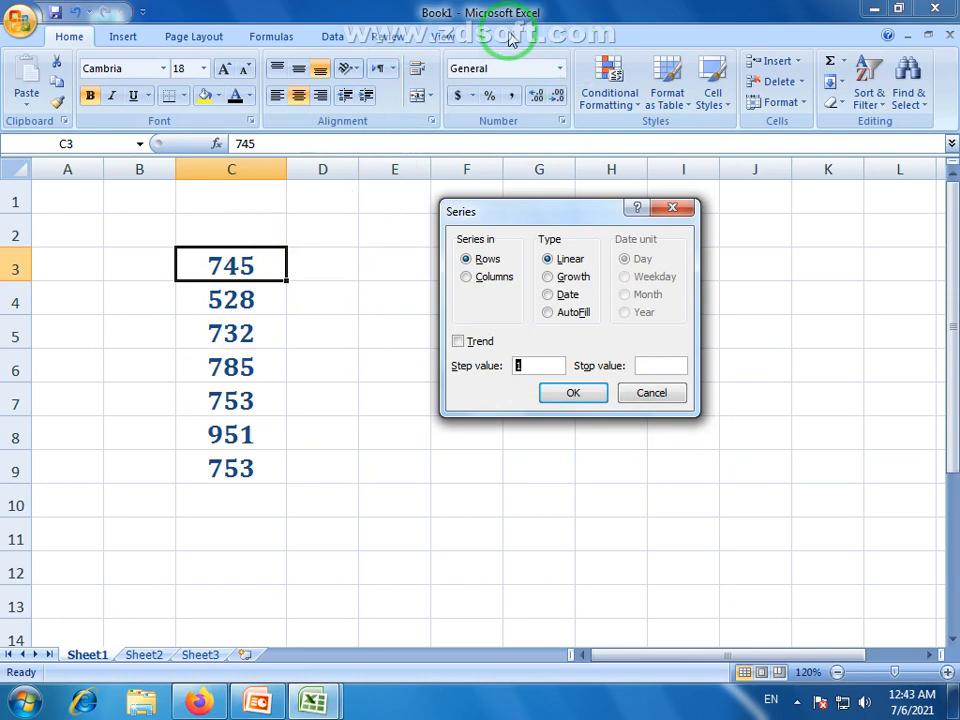
{"action": "left_click", "coordinate": [660, 395]}
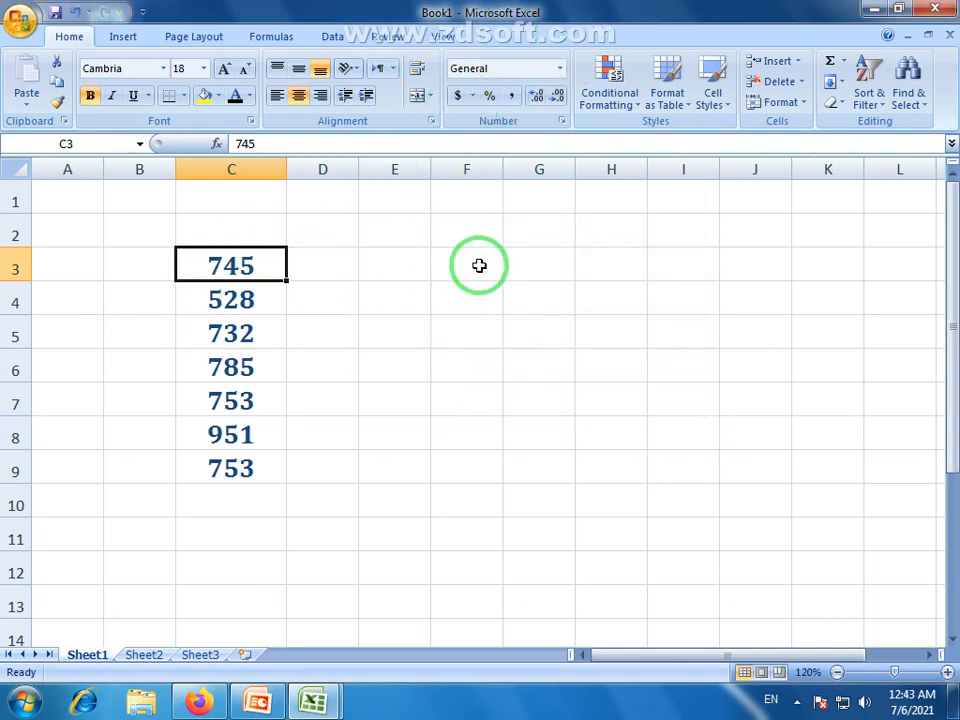
- Enter the date 7/6/2021 in F3
{"action": "left_click", "coordinate": [470, 270]}
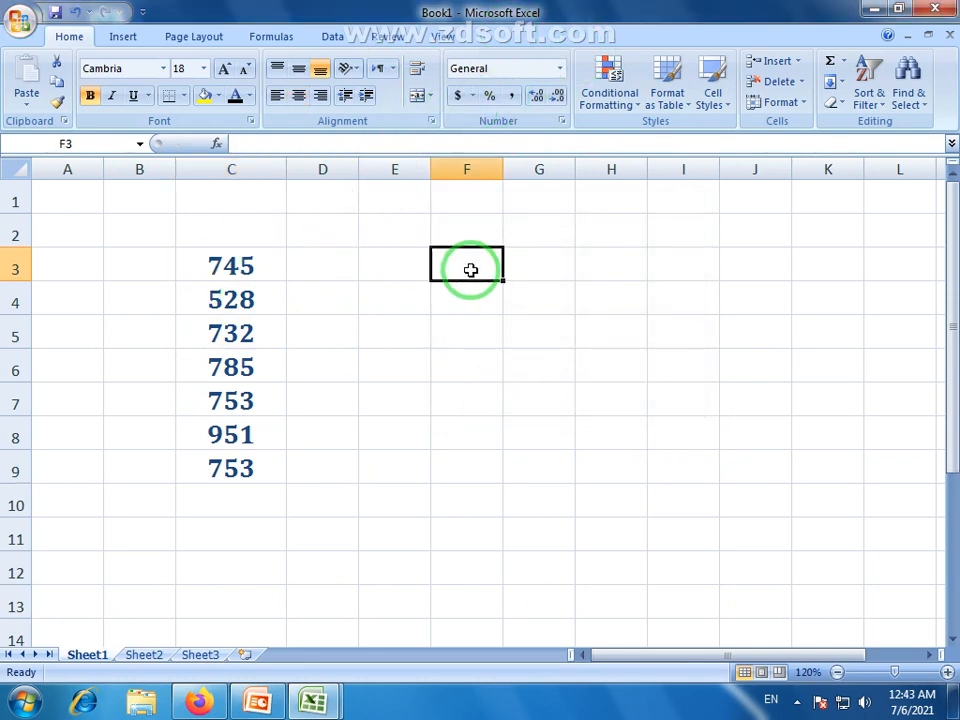
{"action": "type", "text": ":"}
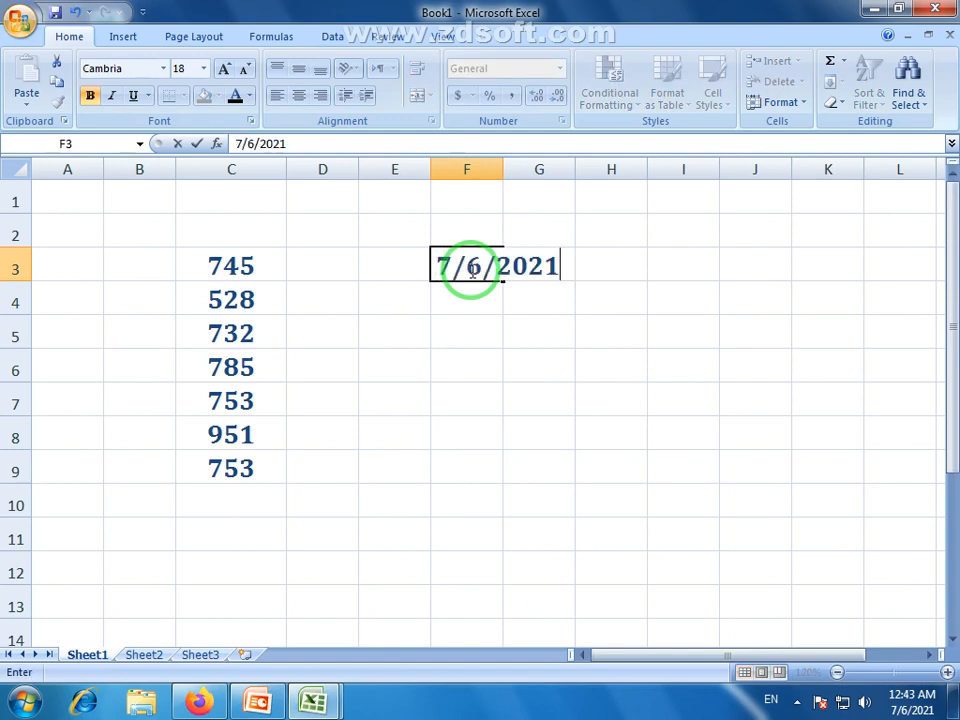
{"action": "left_click", "coordinate": [450, 320]}
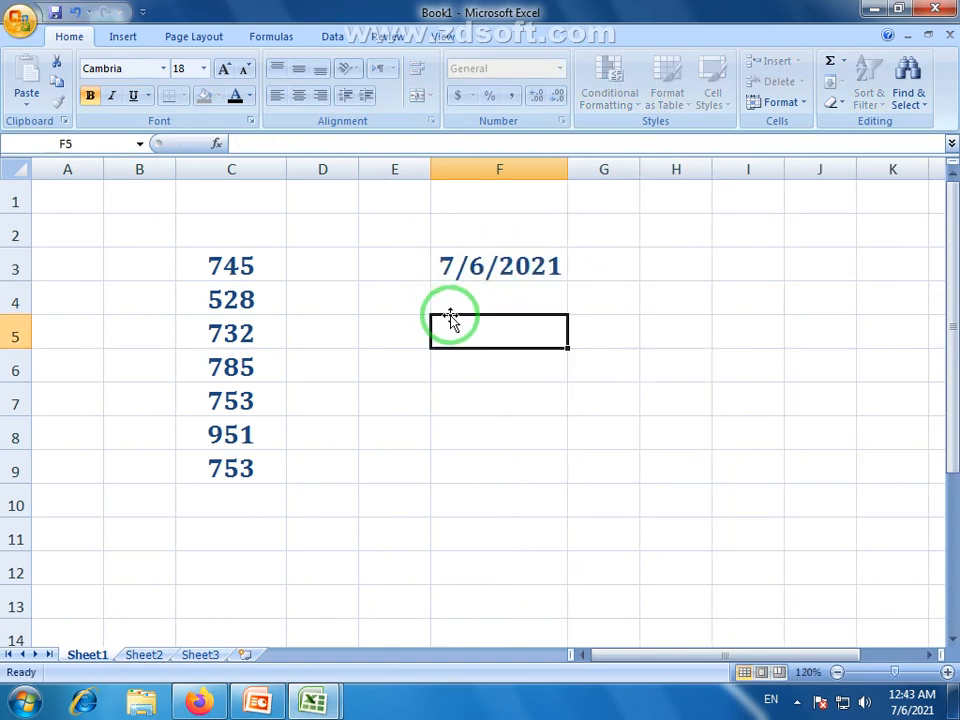
- Fill the date series from F3 down to F6, and undo the fill
{"action": "left_click", "coordinate": [477, 268]}
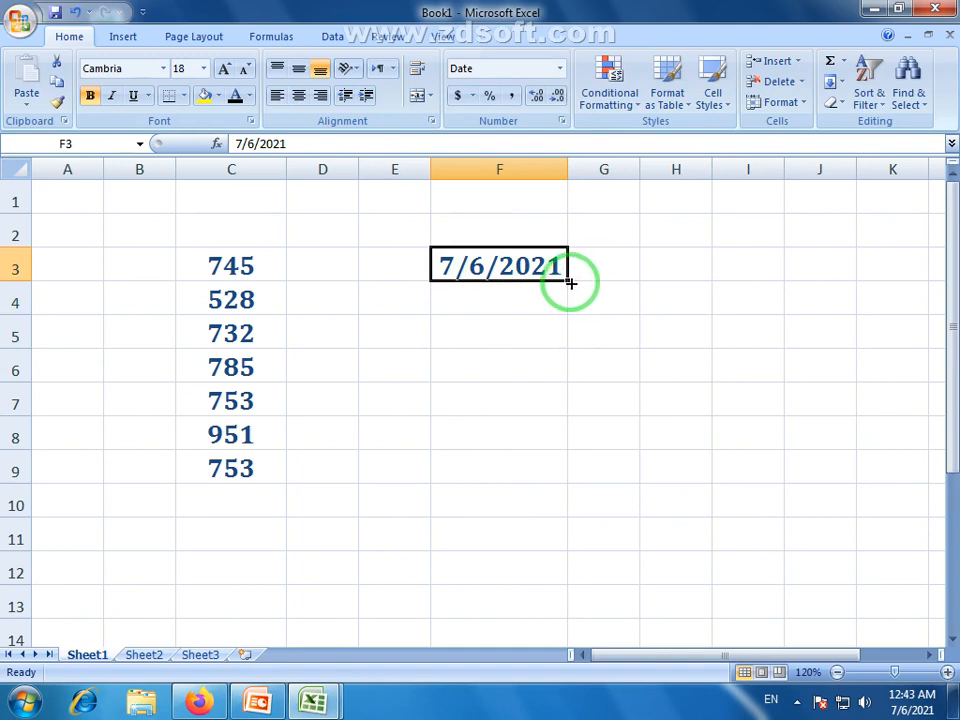
{"action": "left_click_drag", "start_coordinate": [569, 283], "coordinate": [566, 388]}
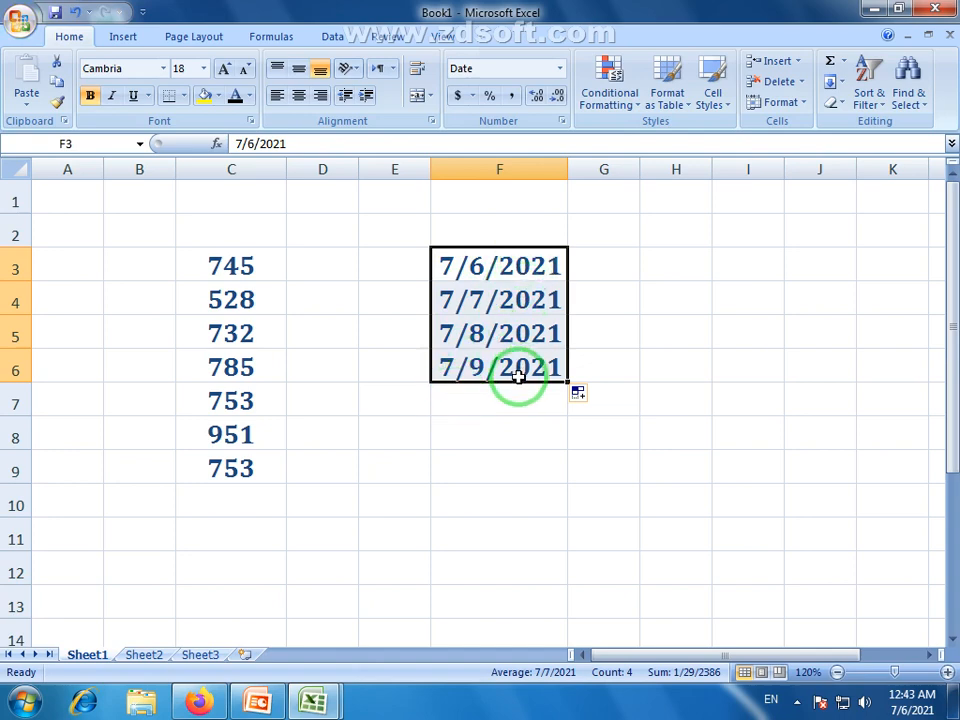
{"action": "key", "text": "ctrl+z"}
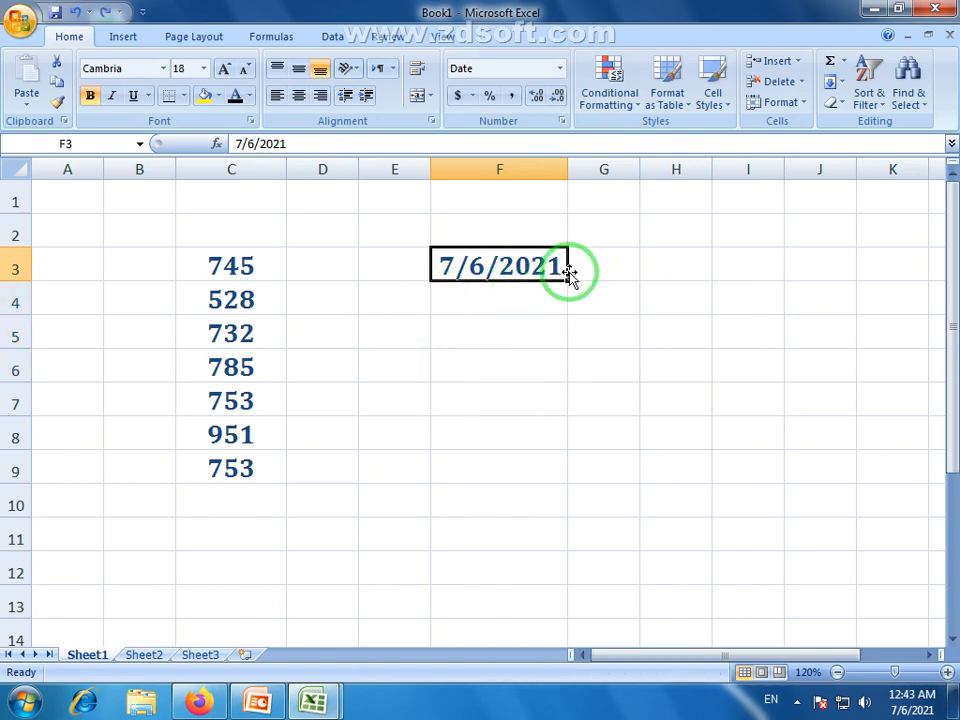
- Review the Fill Series options for the date in F3, and close the dialog without applying a series
{"action": "left_click", "coordinate": [831, 82]}
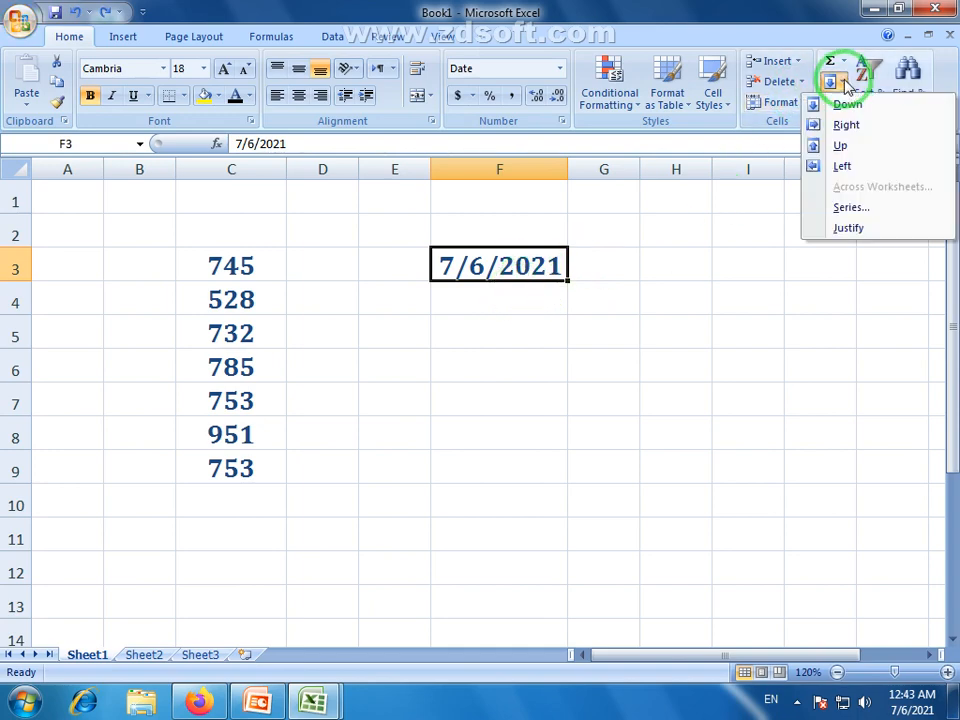
{"action": "left_click", "coordinate": [838, 210]}
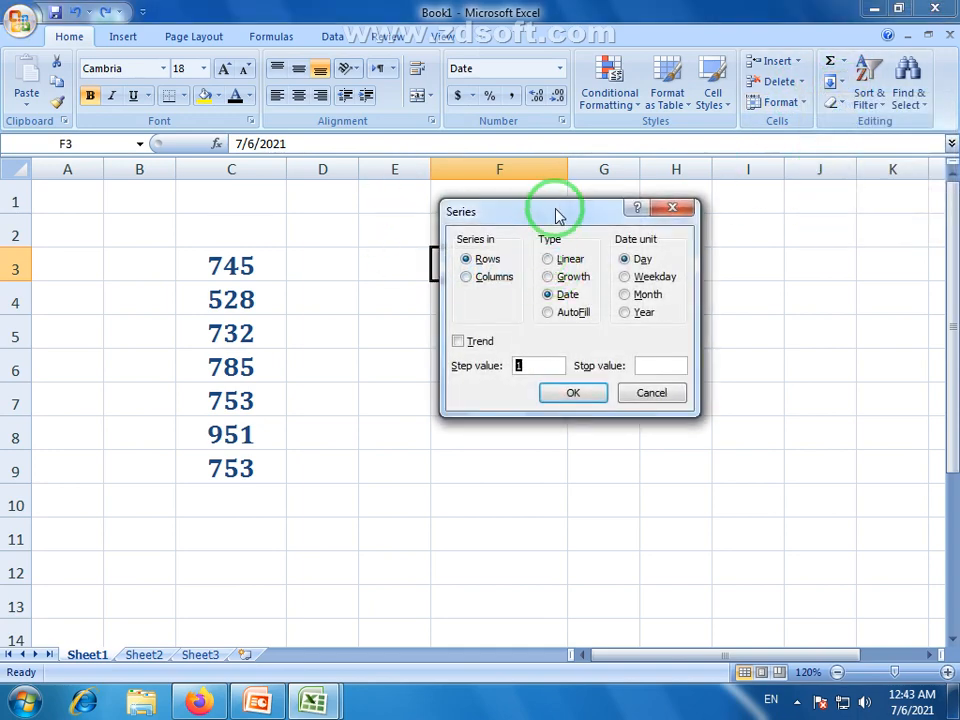
{"action": "left_click_drag", "start_coordinate": [557, 211], "coordinate": [652, 337]}
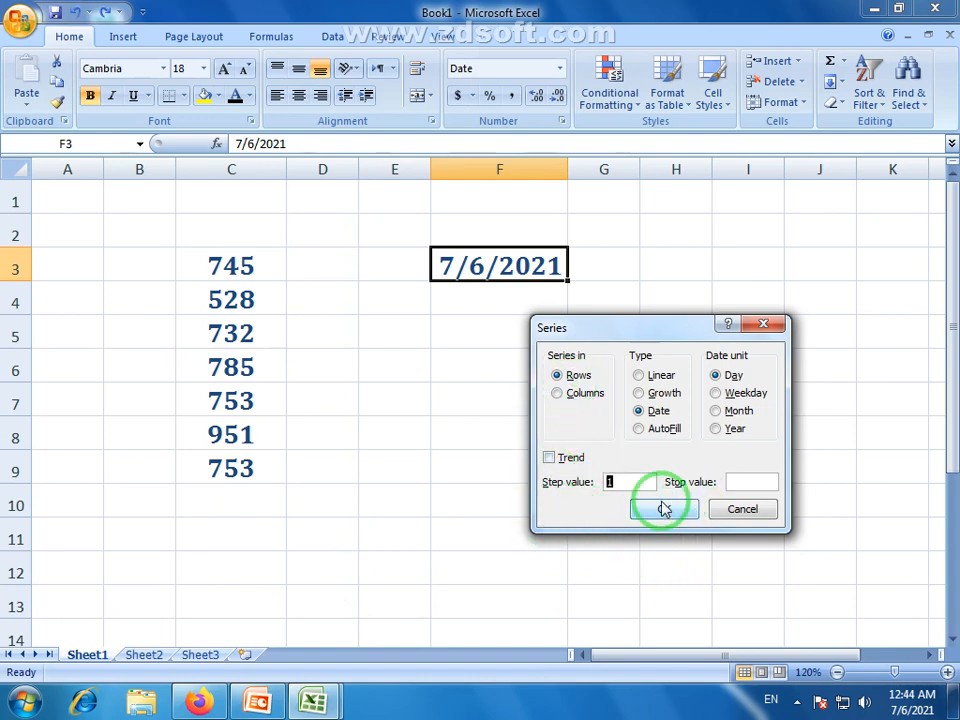
{"action": "left_click", "coordinate": [741, 512]}
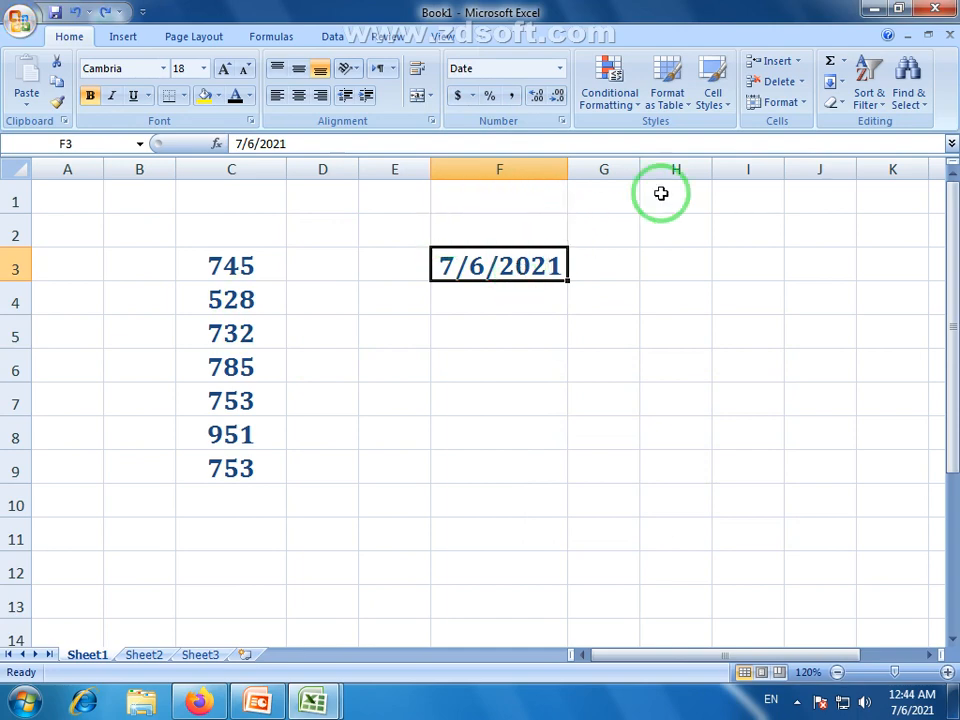
- Try to apply the Fill Justify command to the date in F3
{"action": "left_click", "coordinate": [835, 82]}
{"action": "left_click", "coordinate": [841, 230]}
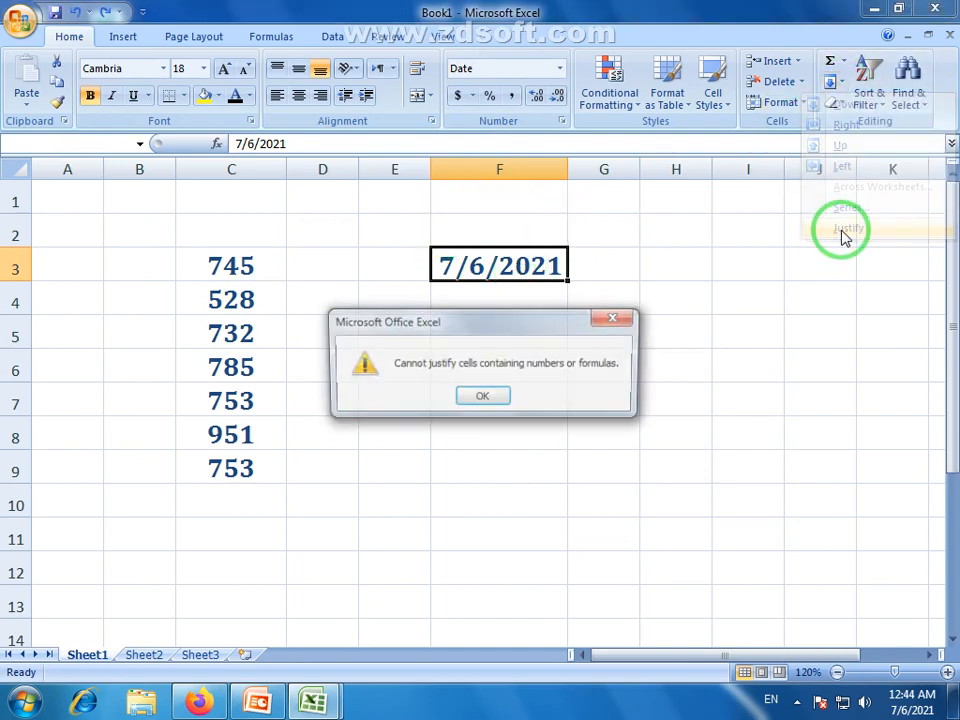
{"action": "left_click", "coordinate": [498, 397]}
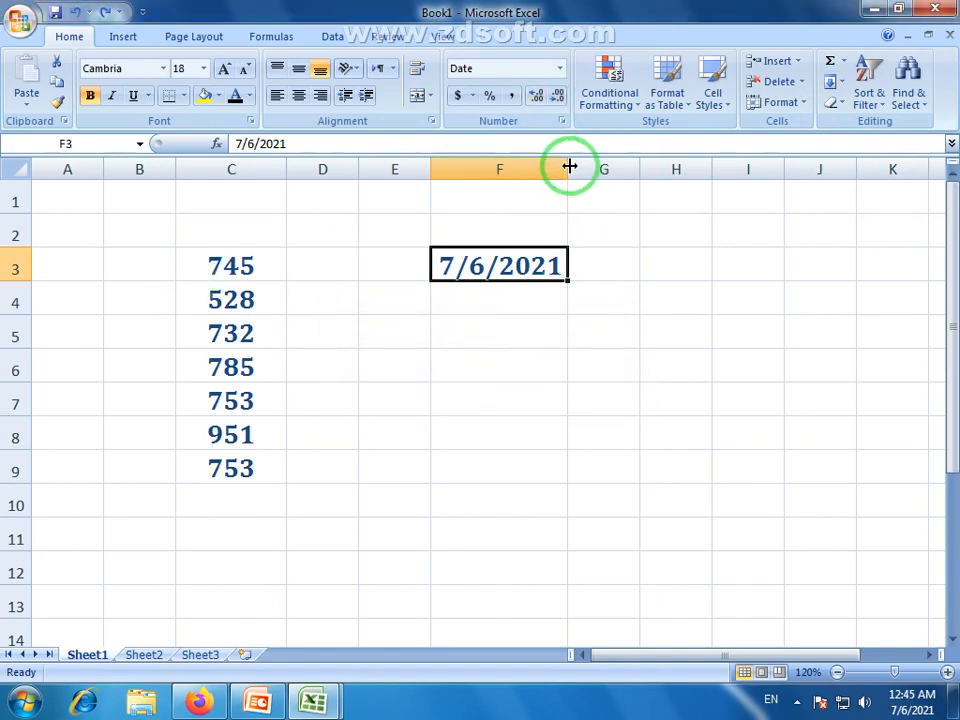
- Widen column F slightly so the date in F3 has more room
{"action": "left_click_drag", "start_coordinate": [568, 165], "coordinate": [590, 165]}
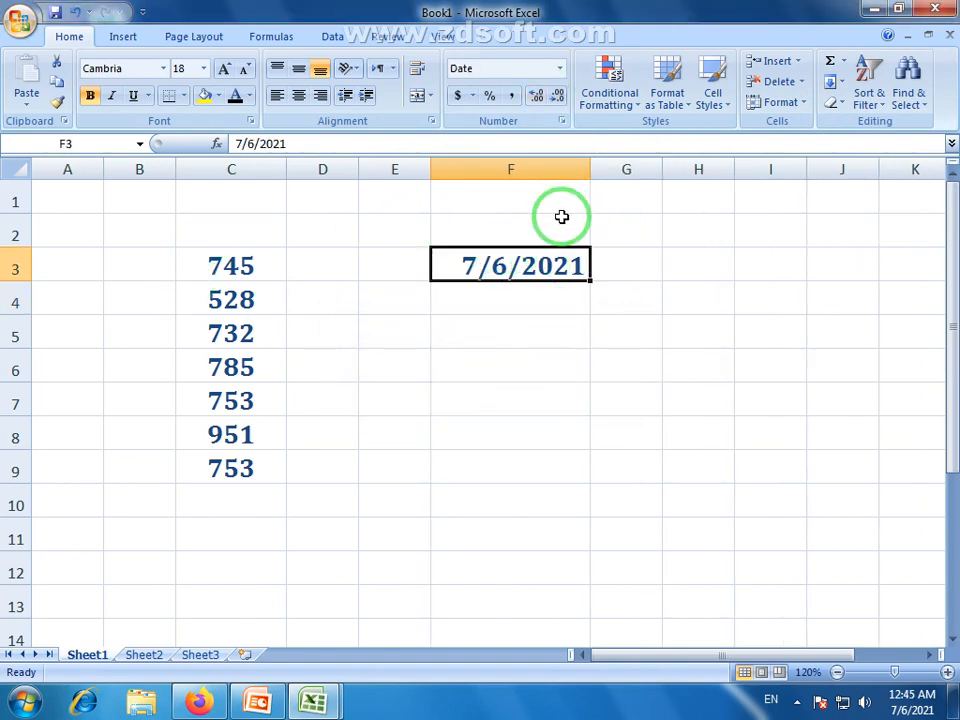
{"action": "left_click", "coordinate": [840, 84]}
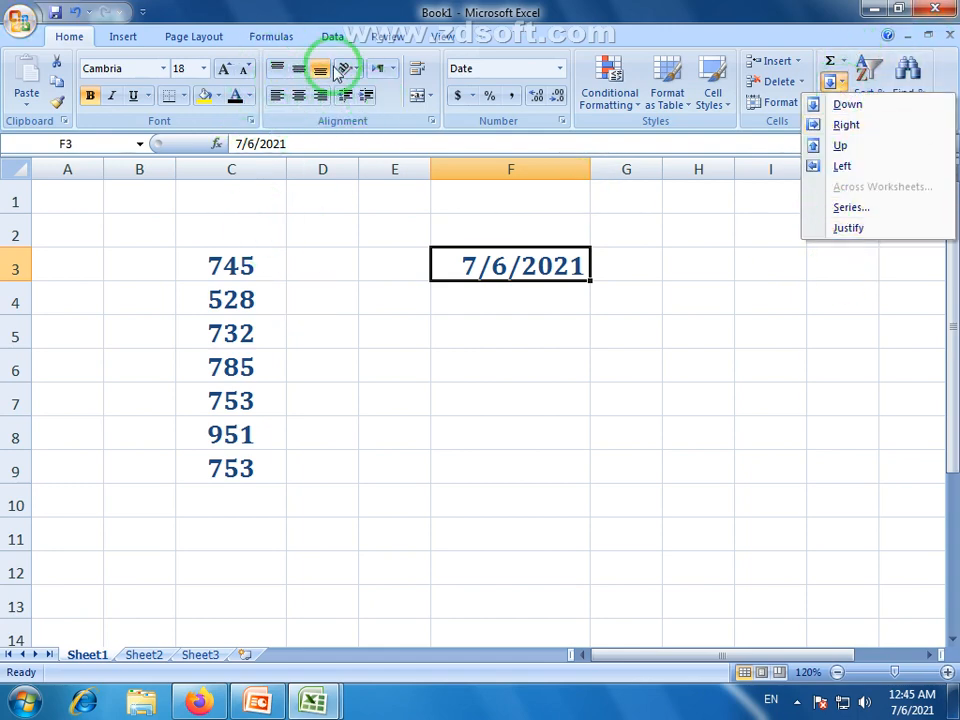
{"action": "left_click", "coordinate": [778, 12]}
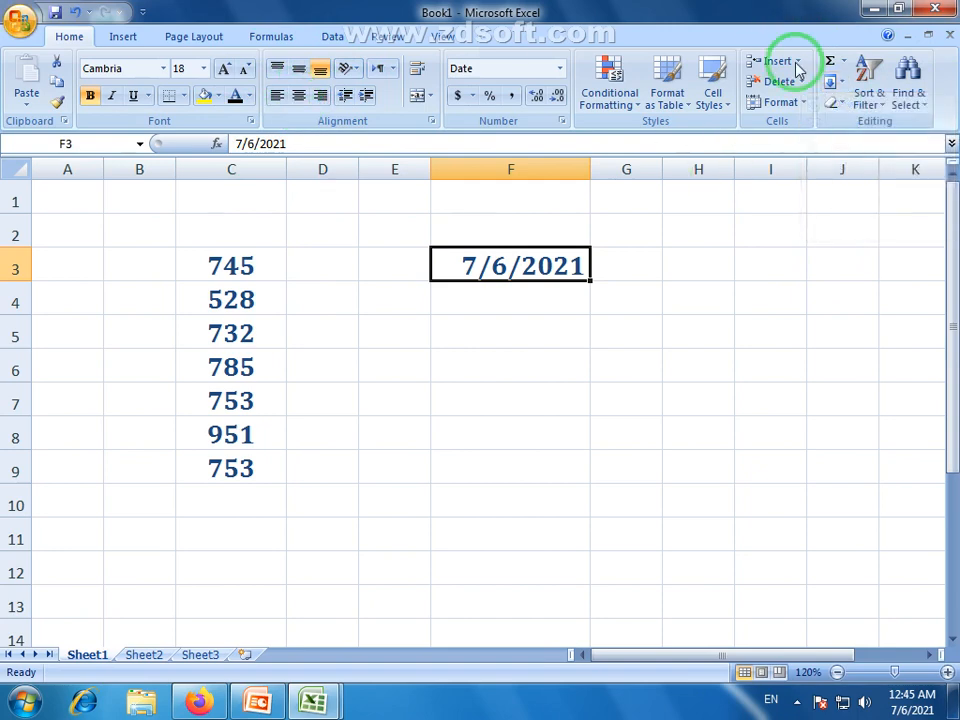
- Clear everything from F3 with Clear All, and undo the clearing
{"action": "left_click", "coordinate": [836, 104]}
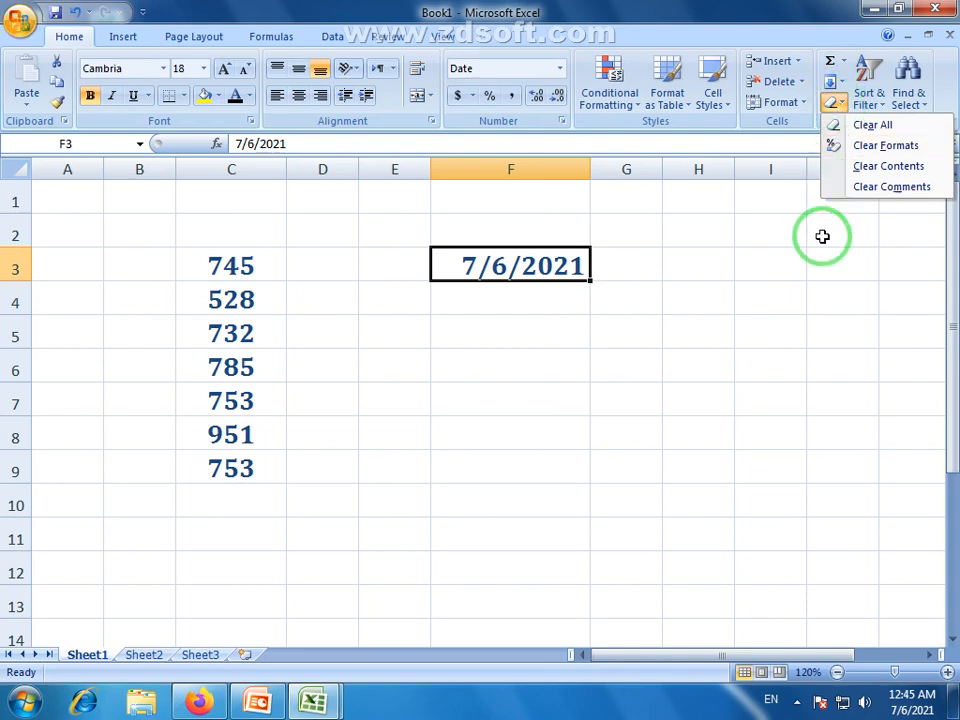
{"action": "left_click", "coordinate": [839, 110]}
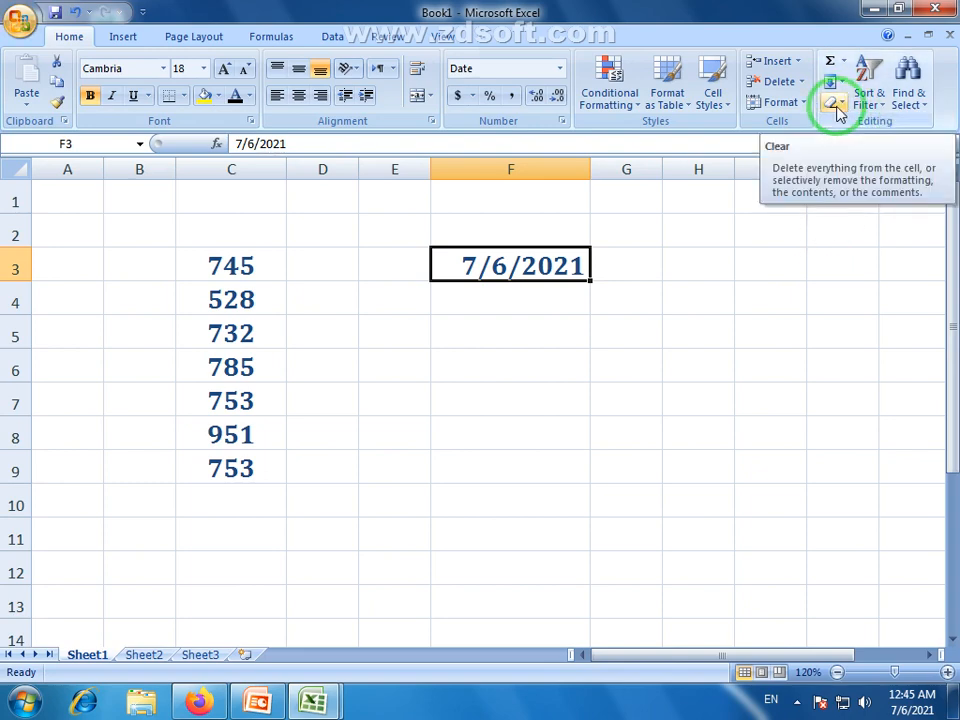
{"action": "left_click", "coordinate": [839, 105]}
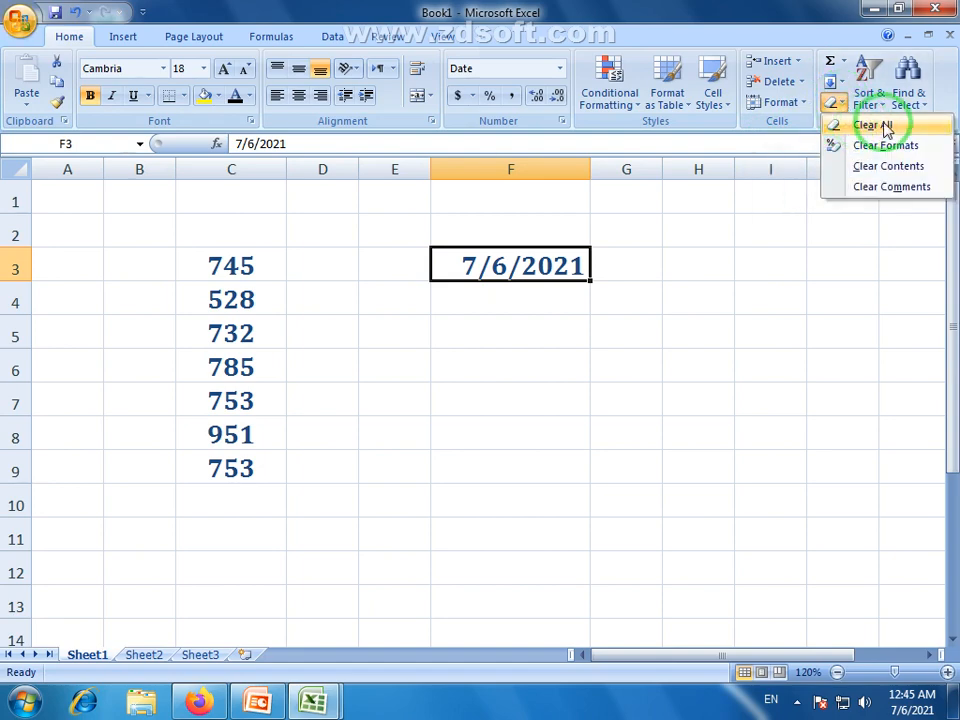
{"action": "left_click", "coordinate": [514, 257]}
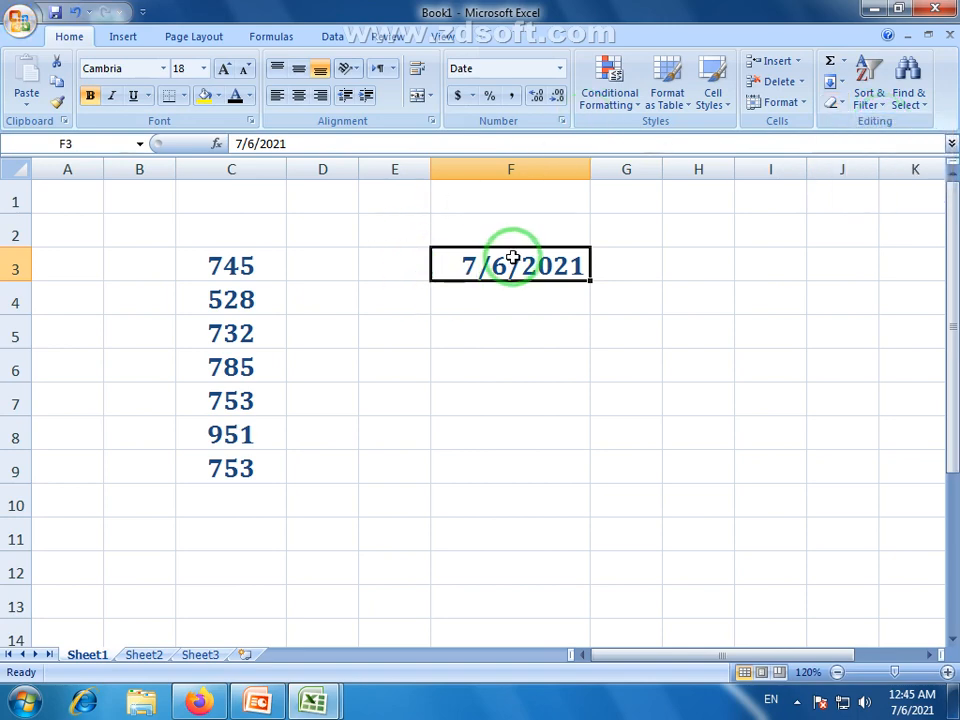
{"action": "left_click", "coordinate": [518, 302]}
{"action": "left_click", "coordinate": [527, 266]}
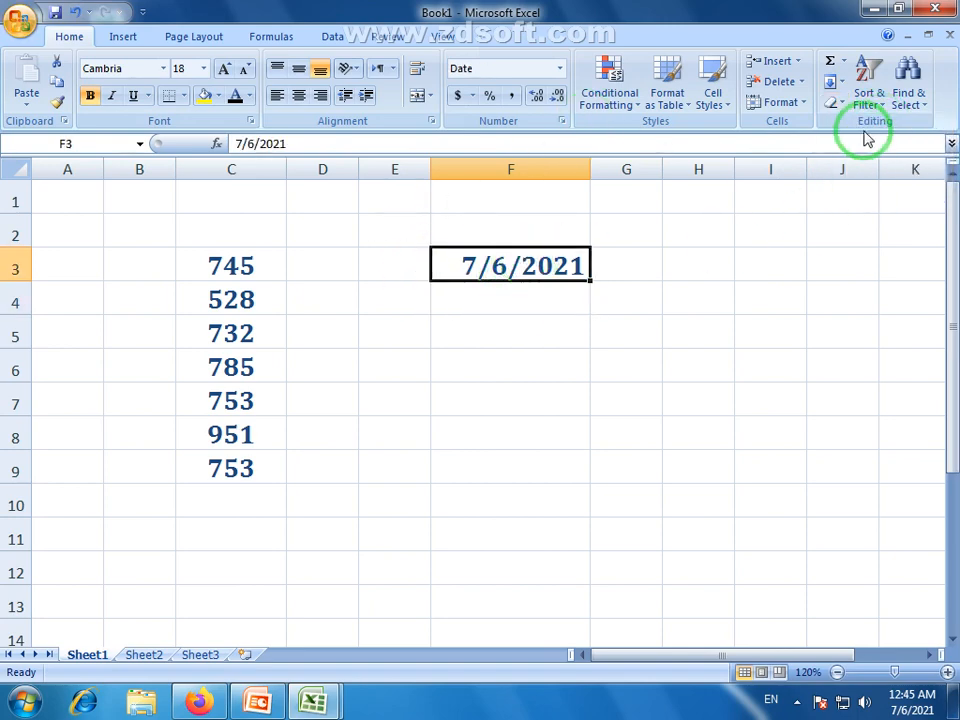
{"action": "left_click", "coordinate": [834, 103]}
{"action": "left_click", "coordinate": [869, 127]}
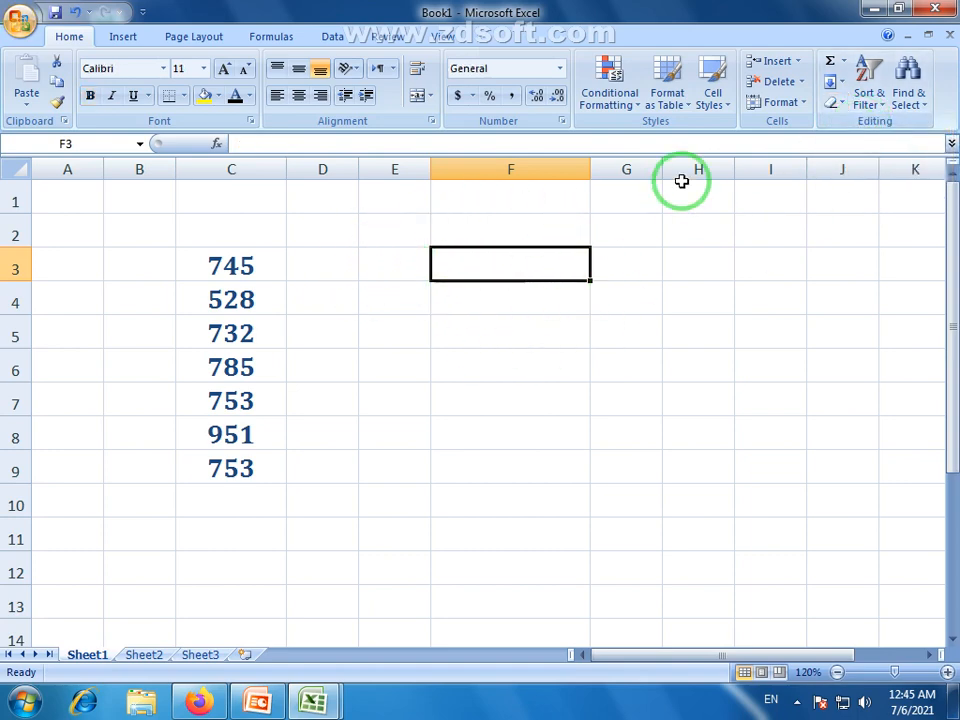
{"action": "key", "text": "ctrl+z"}
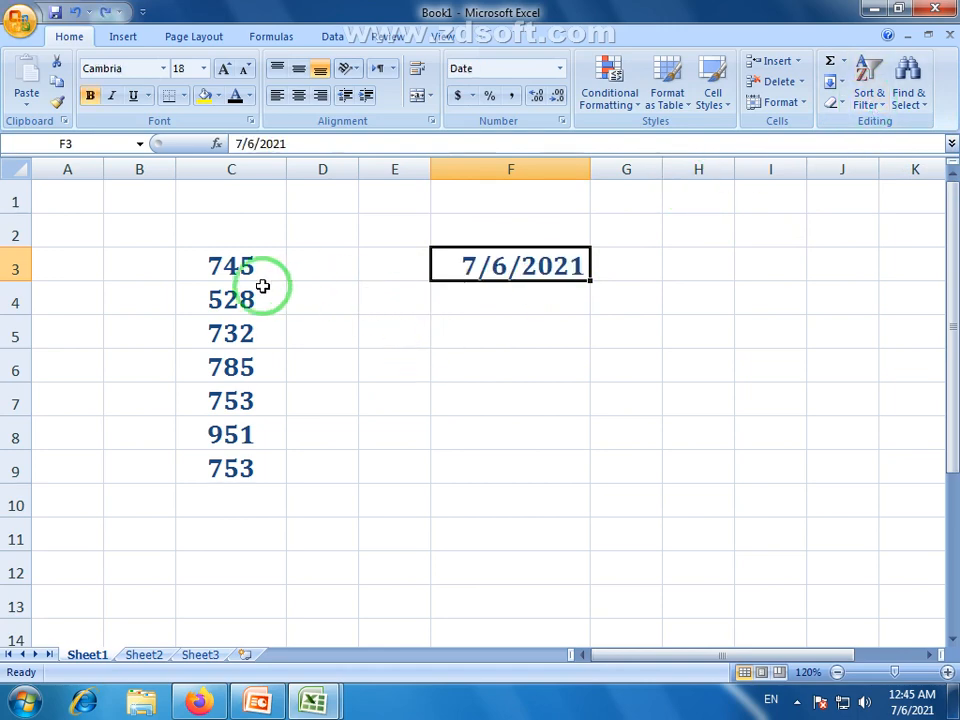
- Format the numbers in C3:C9 as italic with a red font color
{"action": "left_click_drag", "start_coordinate": [256, 276], "coordinate": [244, 471]}
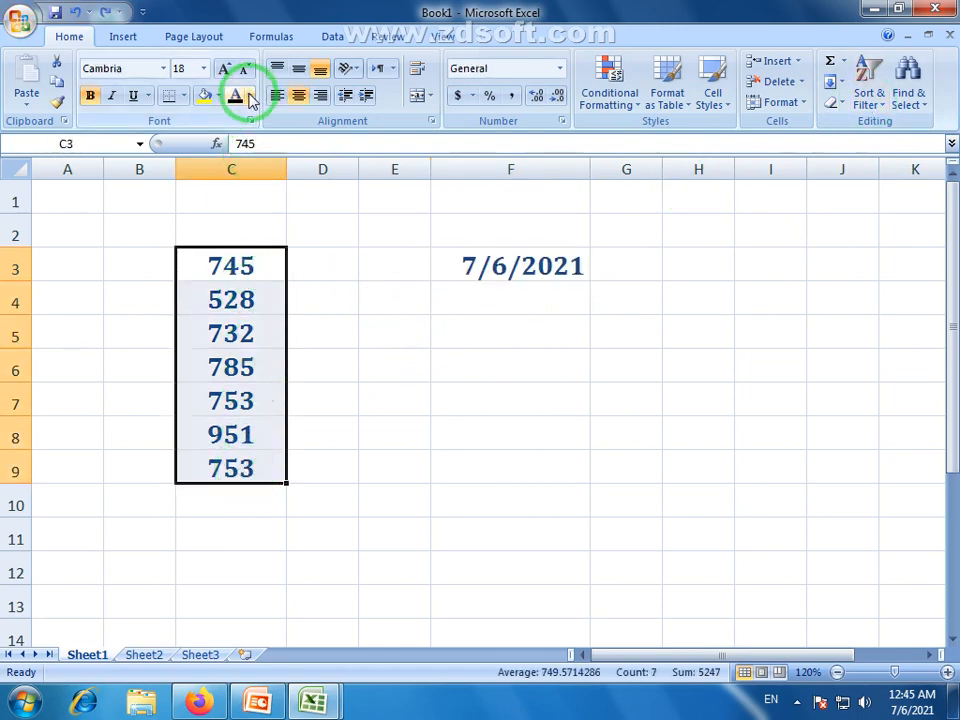
{"action": "left_click", "coordinate": [112, 96]}
{"action": "left_click", "coordinate": [251, 97]}
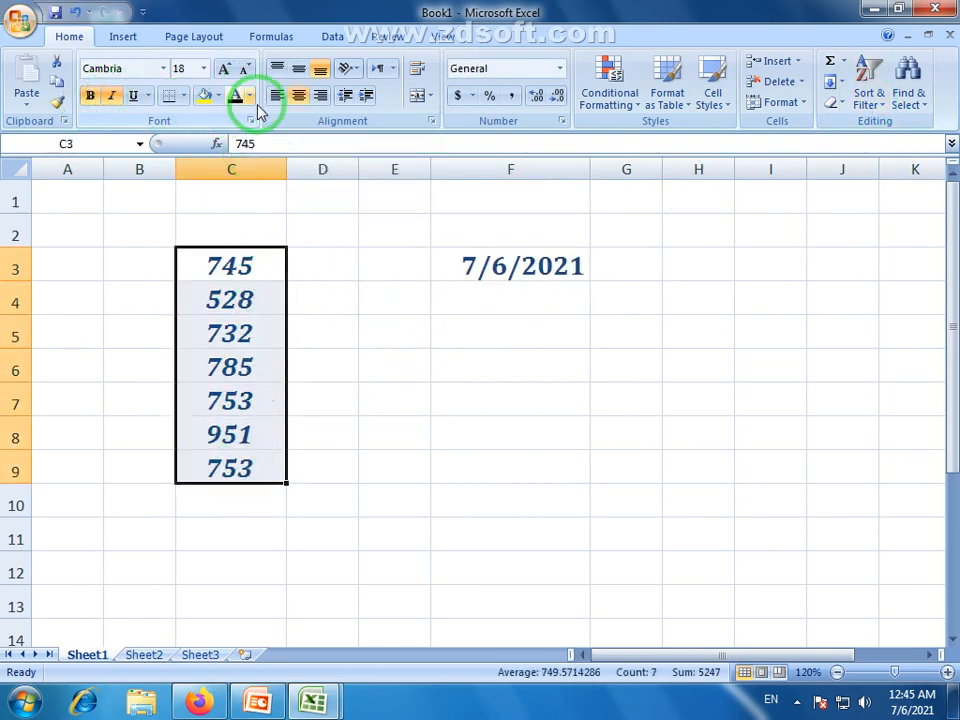
{"action": "left_click", "coordinate": [253, 256]}
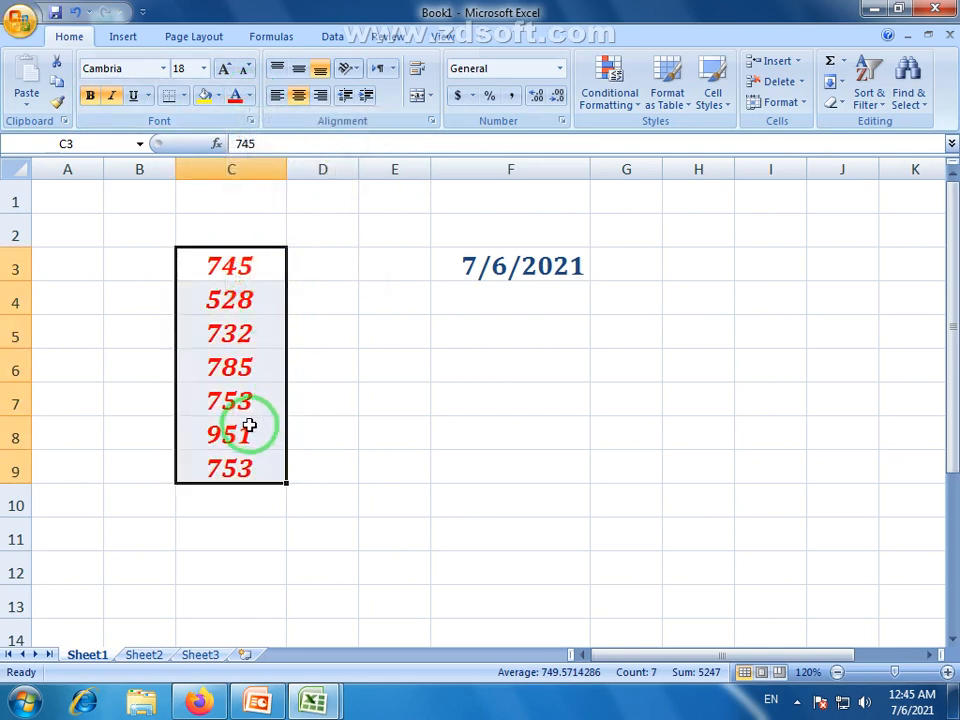
{"action": "left_click", "coordinate": [249, 432]}
- Clear only the formats of C3:C9, and undo the clearing
{"action": "left_click_drag", "start_coordinate": [247, 275], "coordinate": [230, 466]}
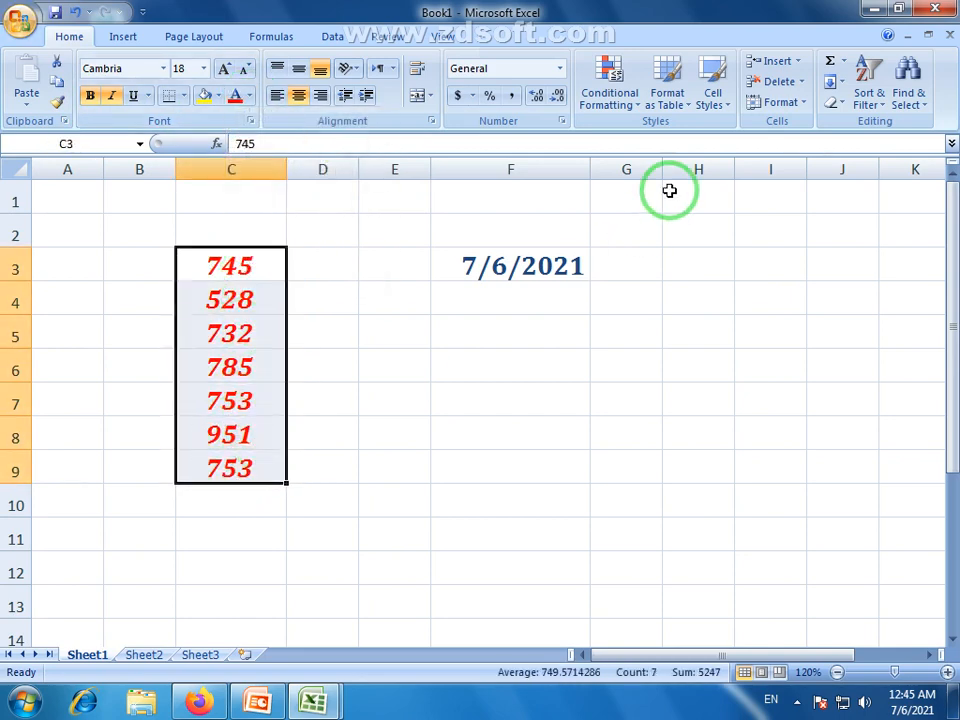
{"action": "left_click", "coordinate": [841, 105]}
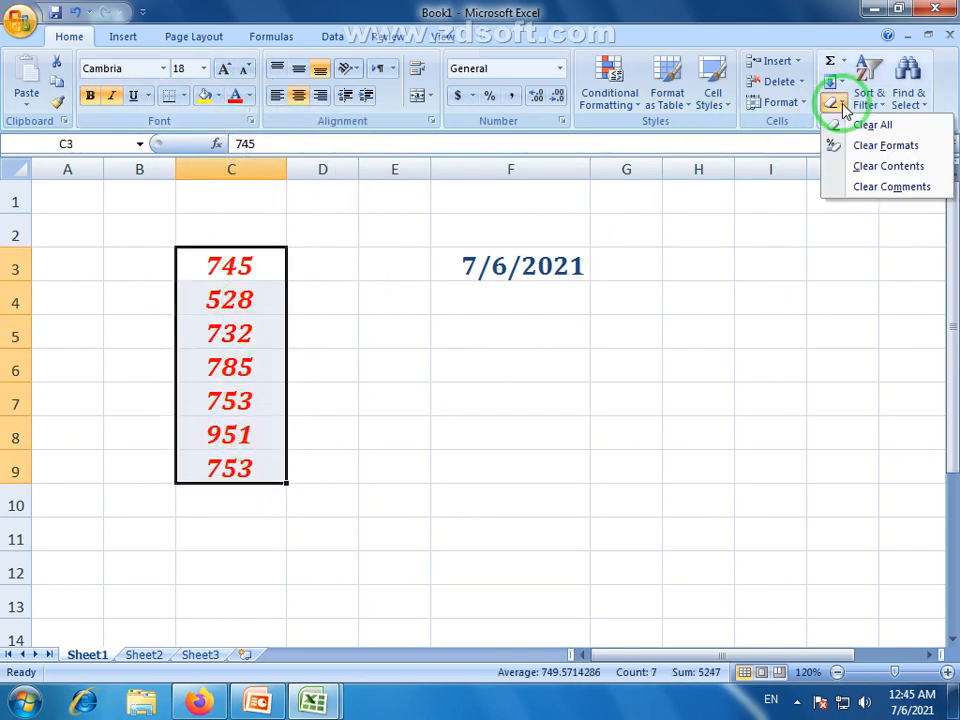
{"action": "left_click", "coordinate": [878, 145]}
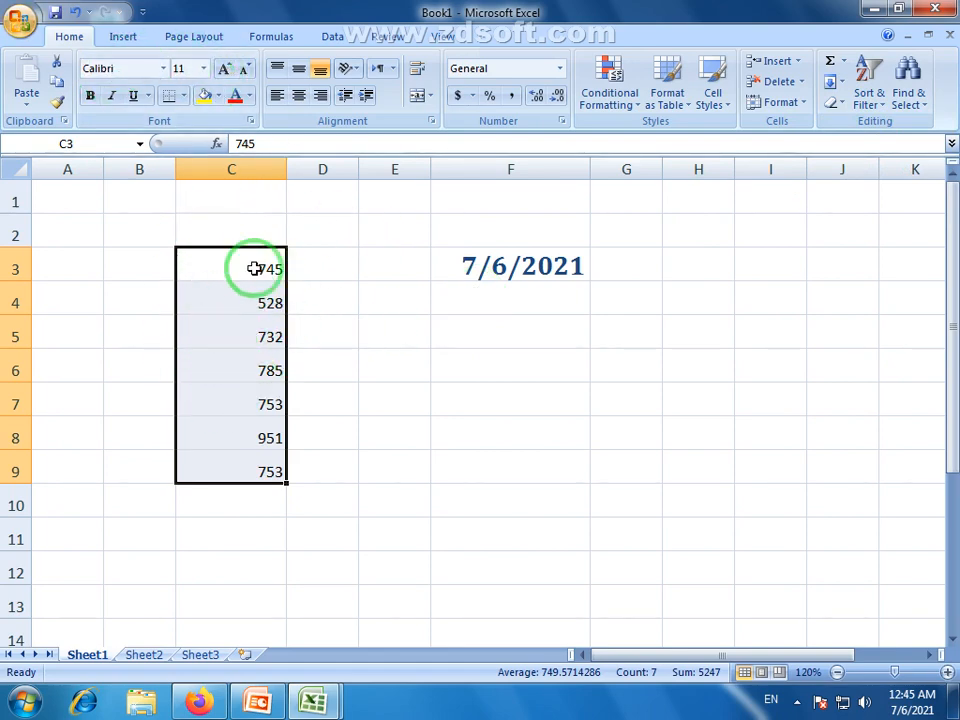
{"action": "left_click", "coordinate": [299, 96]}
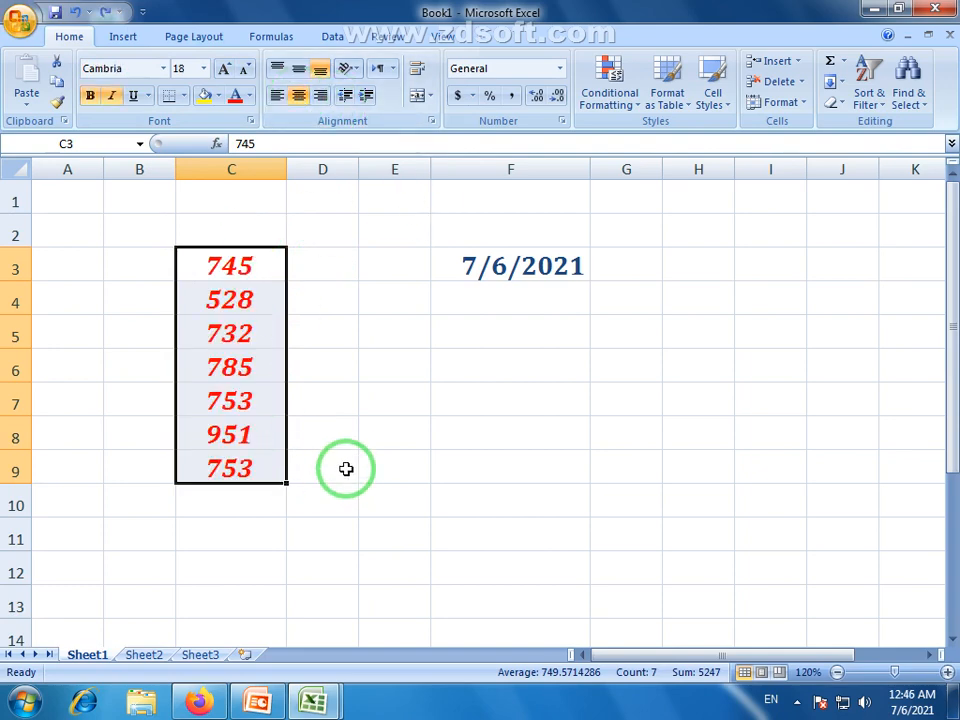
- Review the Clear options and the Sort & Filter options for the numbers in C3:C9
{"action": "left_click", "coordinate": [350, 469]}
{"action": "left_click_drag", "start_coordinate": [242, 262], "coordinate": [212, 452]}
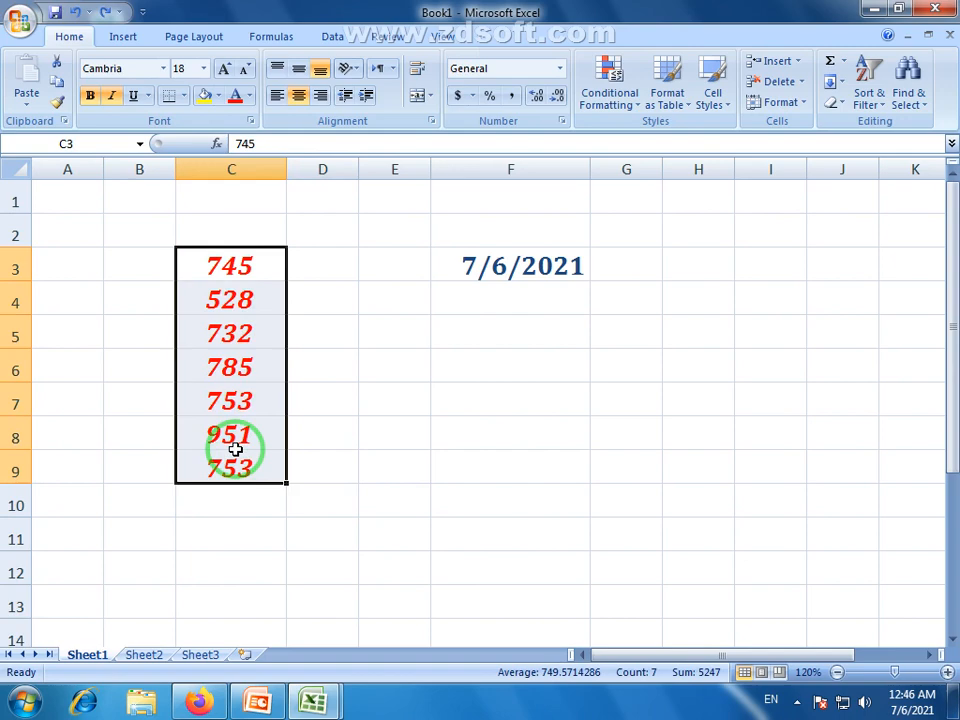
{"action": "left_click", "coordinate": [841, 105]}
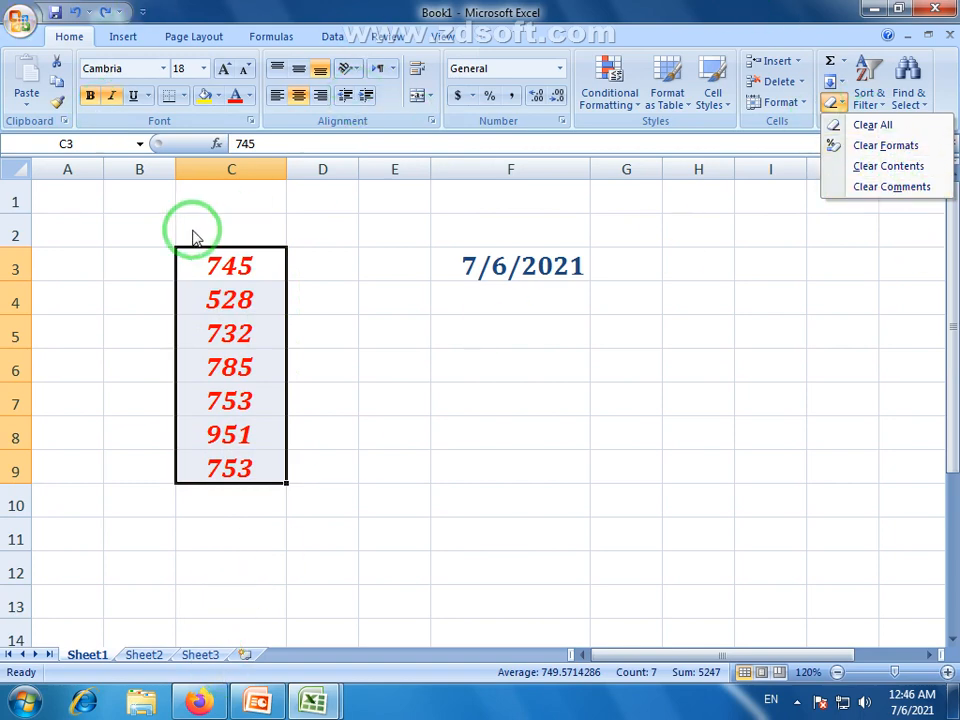
{"action": "left_click", "coordinate": [763, 8]}
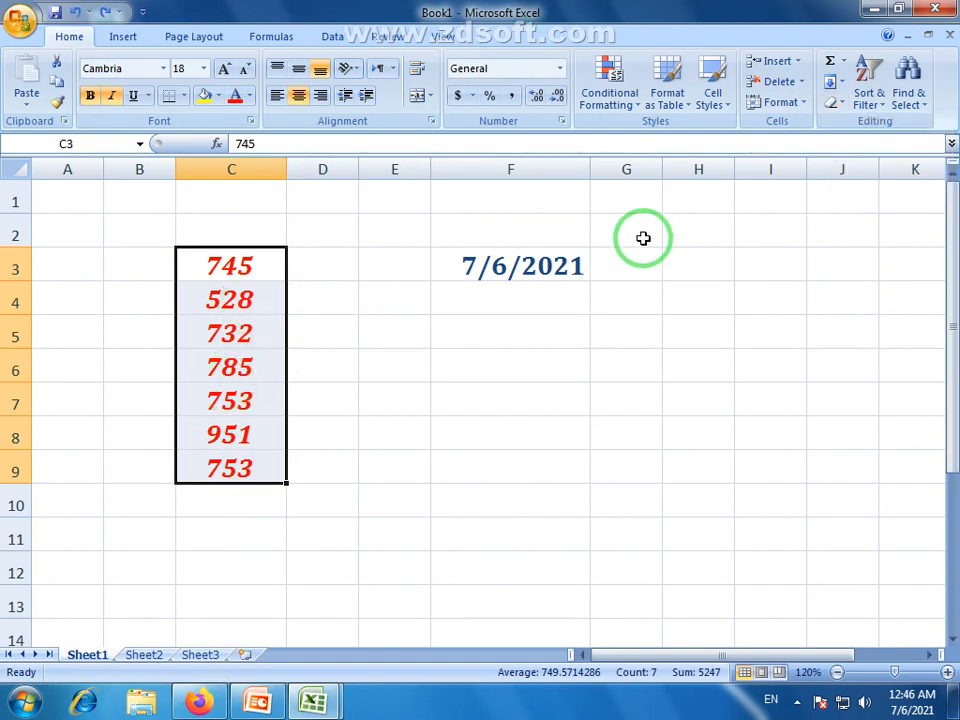
{"action": "left_click", "coordinate": [885, 105]}
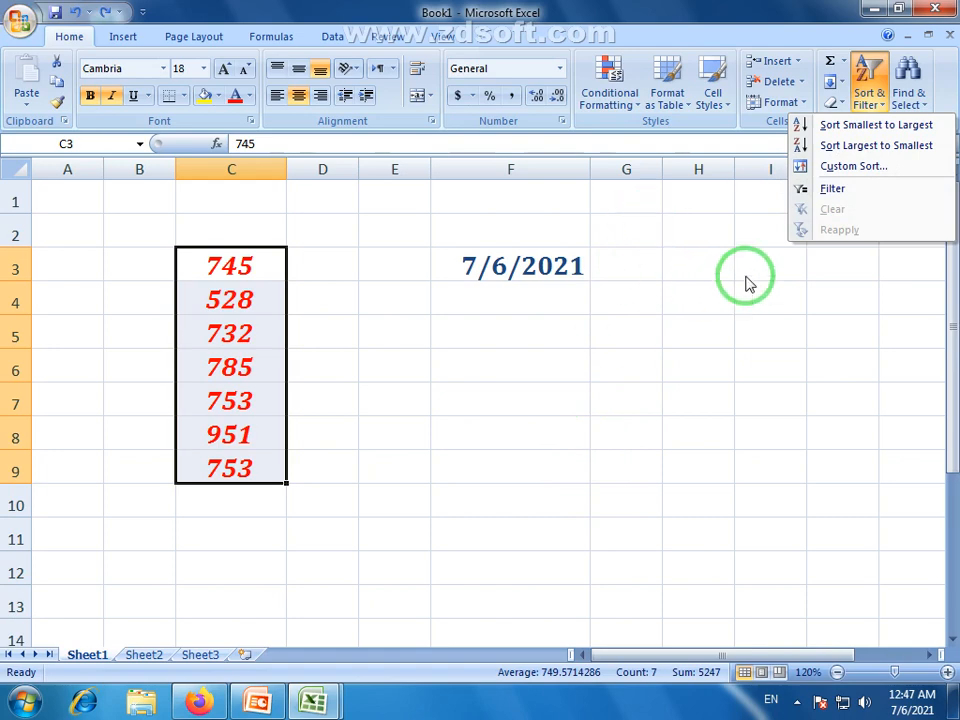
- Enter the sample texts n, yh, fvh', hj, fyu and a in cells H3 to H8
{"action": "left_click", "coordinate": [698, 262]}
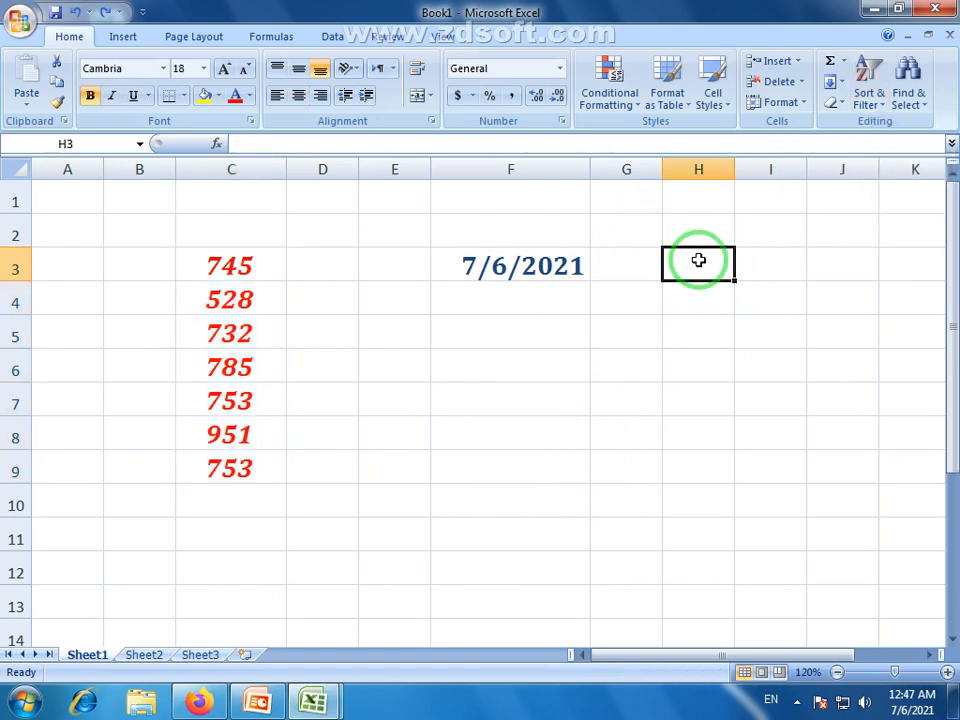
{"action": "type", "text": "n"}
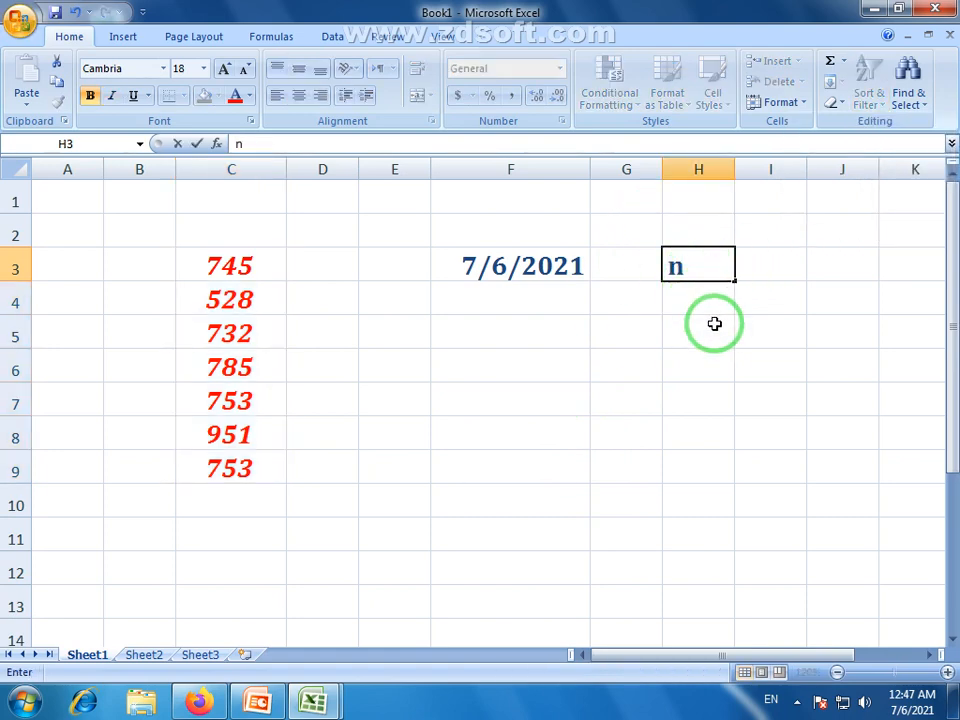
{"action": "key", "text": "Return"}
{"action": "type", "text": "yh"}
{"action": "key", "text": "Return"}
{"action": "type", "text": "fvh"}
{"action": "key", "text": "Return"}
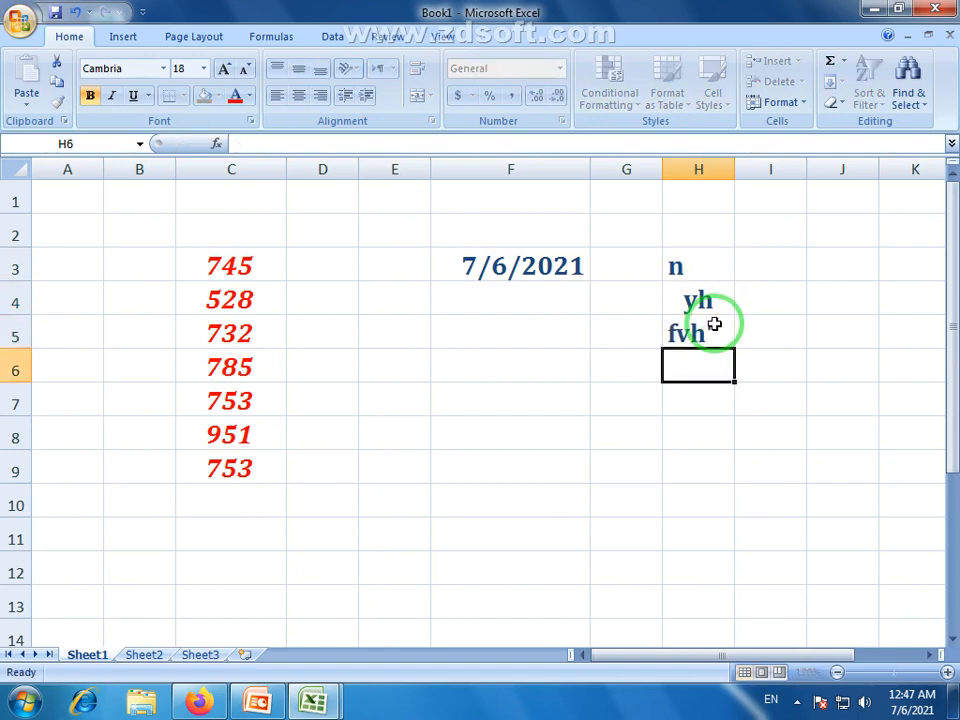
{"action": "type", "text": "hj"}
{"action": "key", "text": "Return"}
{"action": "type", "text": "fyu"}
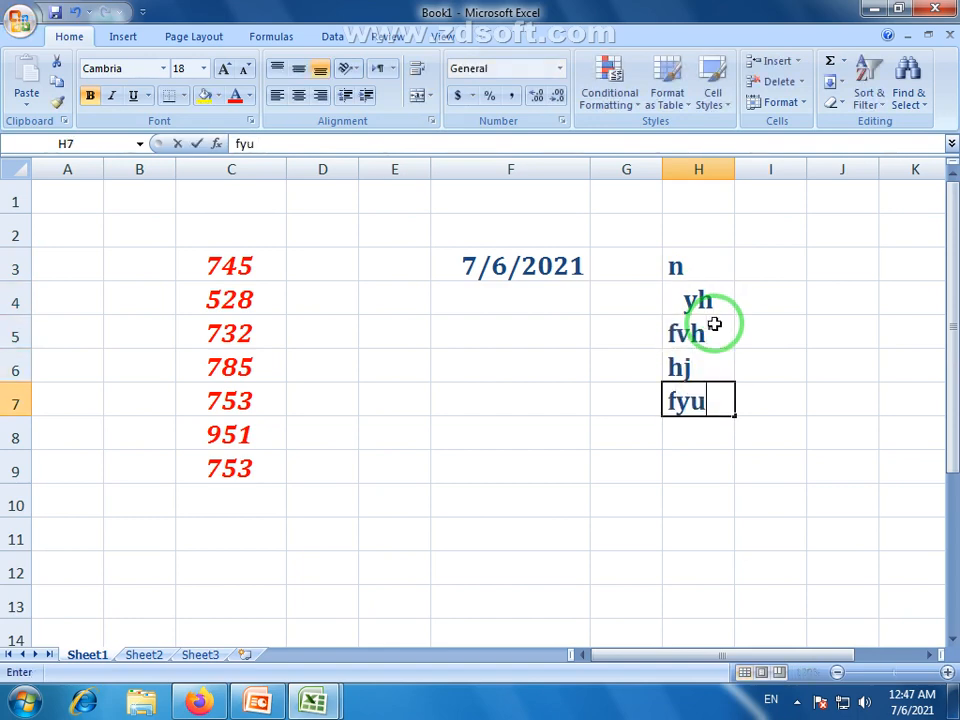
{"action": "key", "text": "Return"}
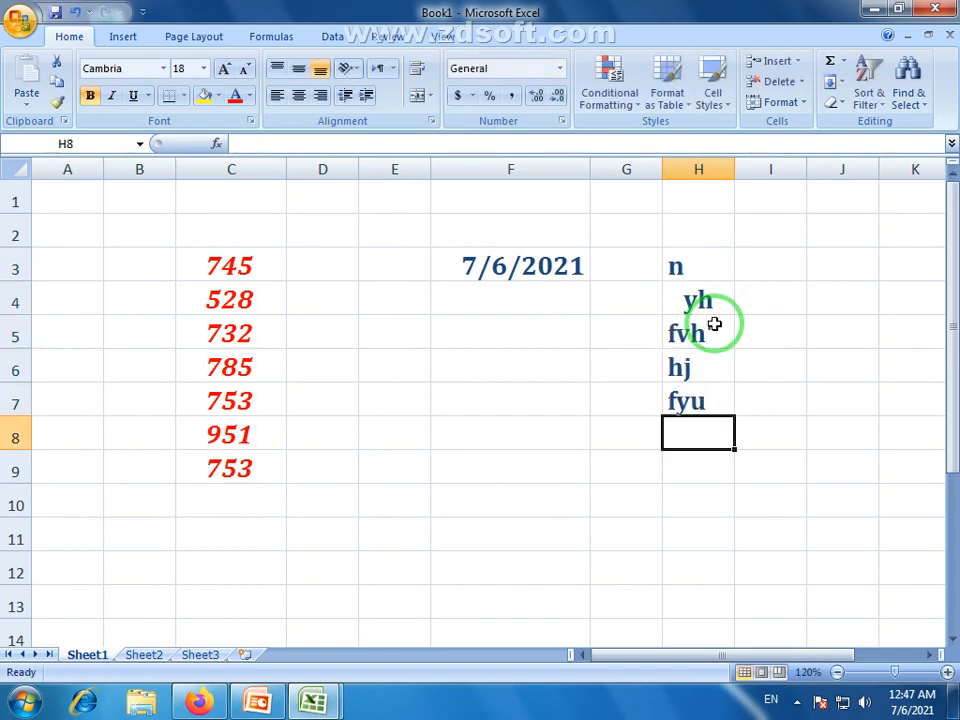
{"action": "type", "text": "a"}
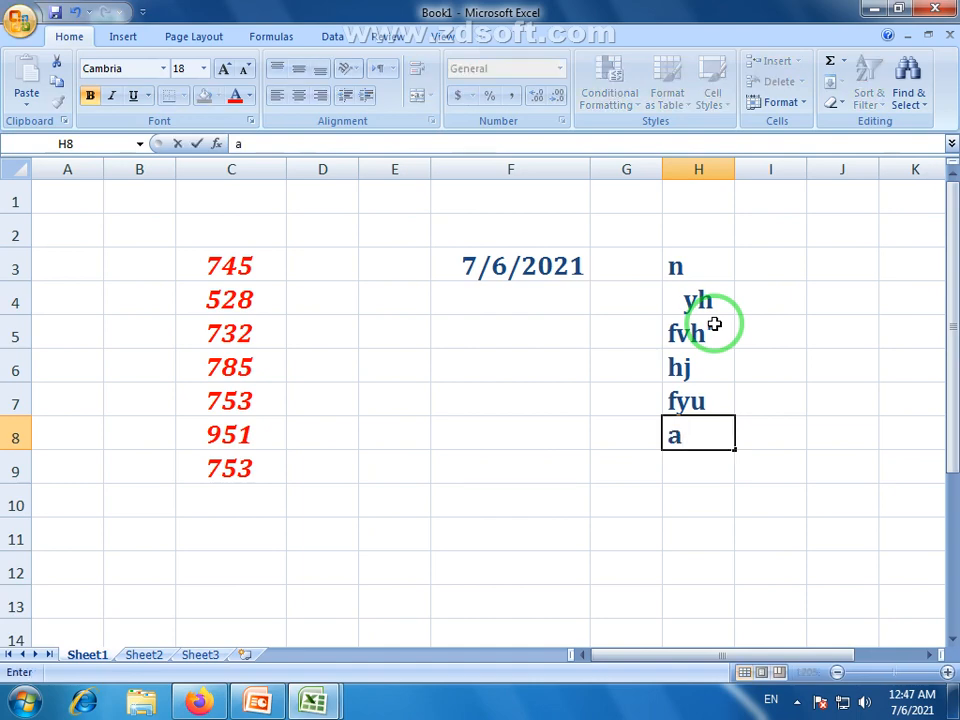
{"action": "left_click", "coordinate": [697, 272]}
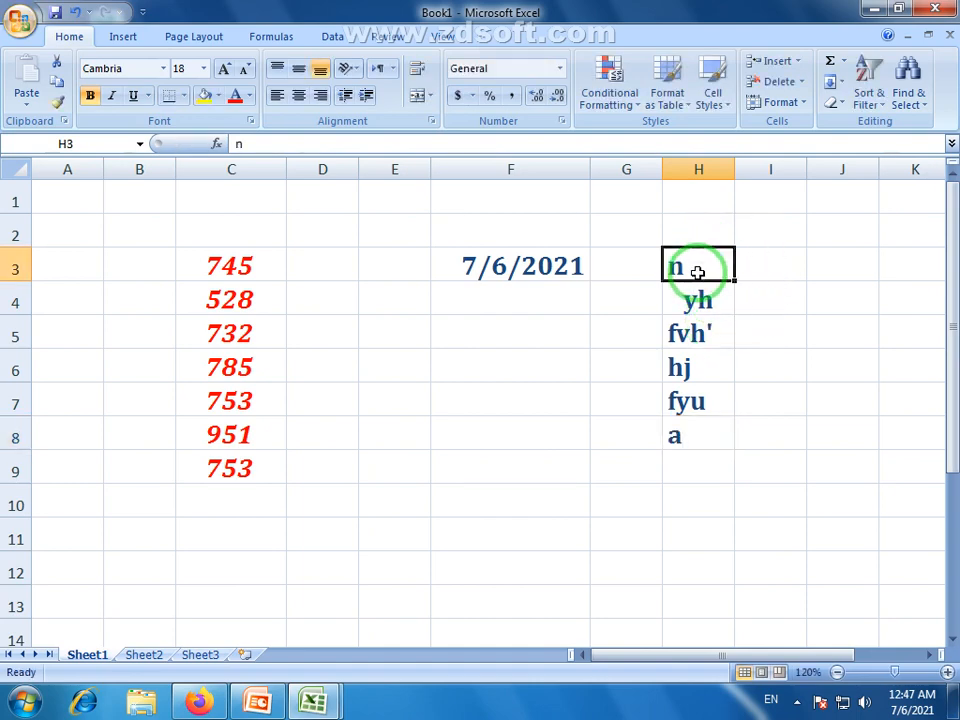
- Change the text in cell H4 to zyh
{"action": "double_click", "coordinate": [675, 268]}
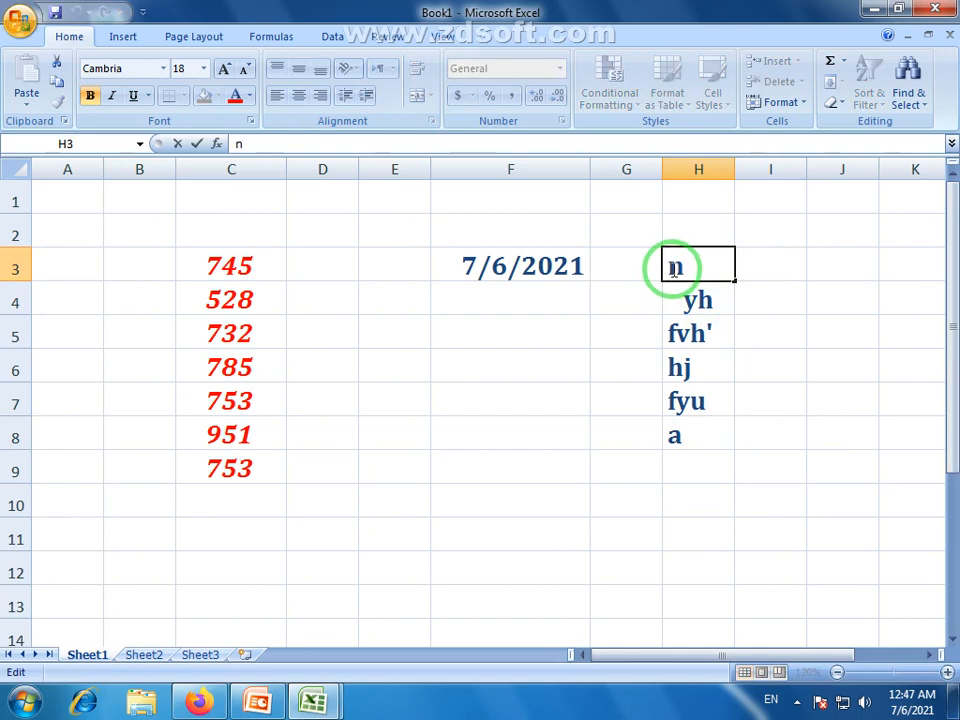
{"action": "left_click", "coordinate": [666, 302]}
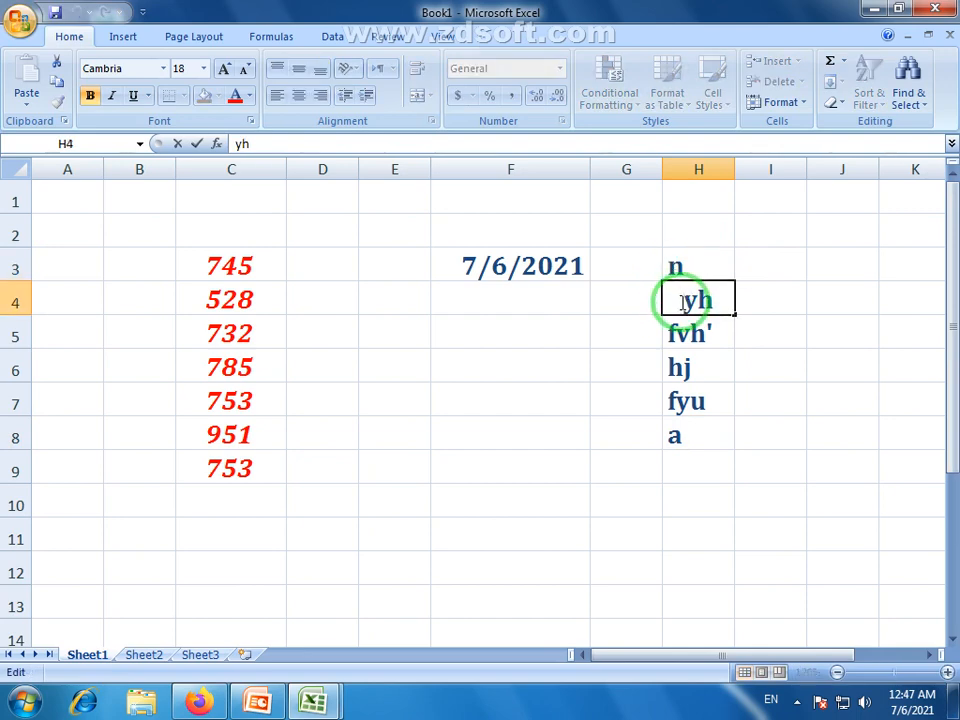
{"action": "double_click", "coordinate": [678, 302]}
{"action": "type", "text": "z"}
{"action": "left_click", "coordinate": [754, 426]}
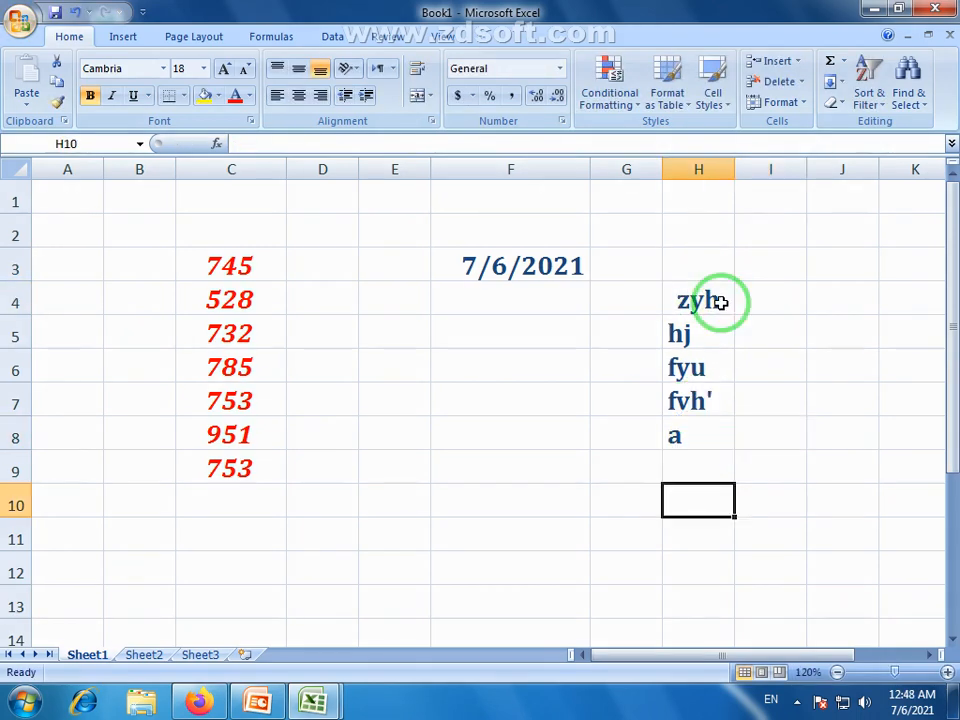
- Sort the texts in H4:H8 from A to Z, and re-sort them from Z to A
{"action": "left_click_drag", "start_coordinate": [690, 304], "coordinate": [688, 437]}
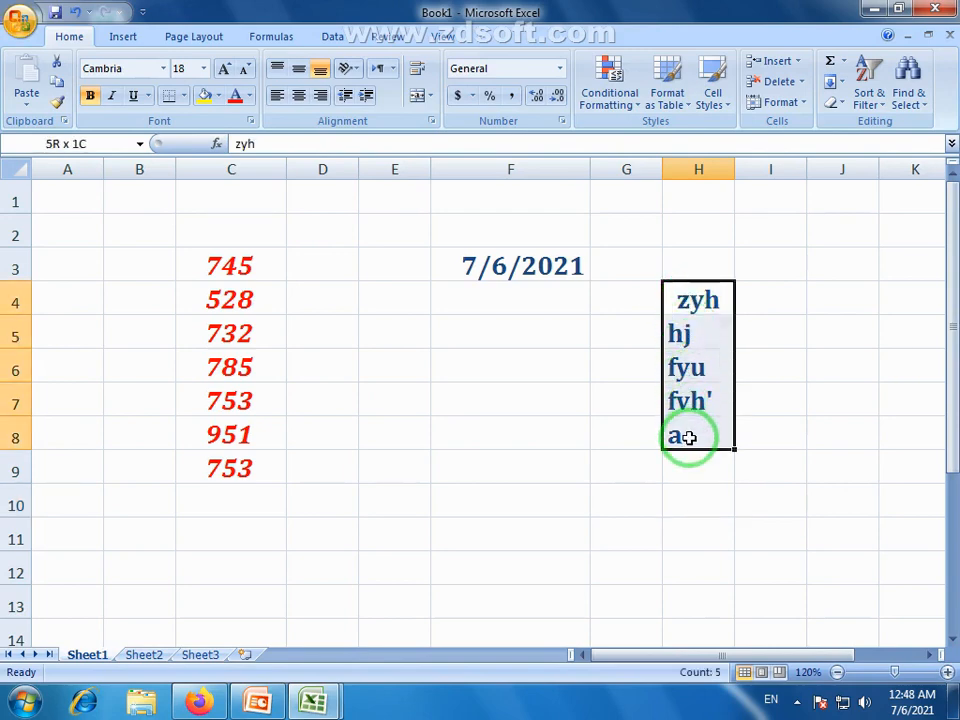
{"action": "left_click", "coordinate": [869, 100]}
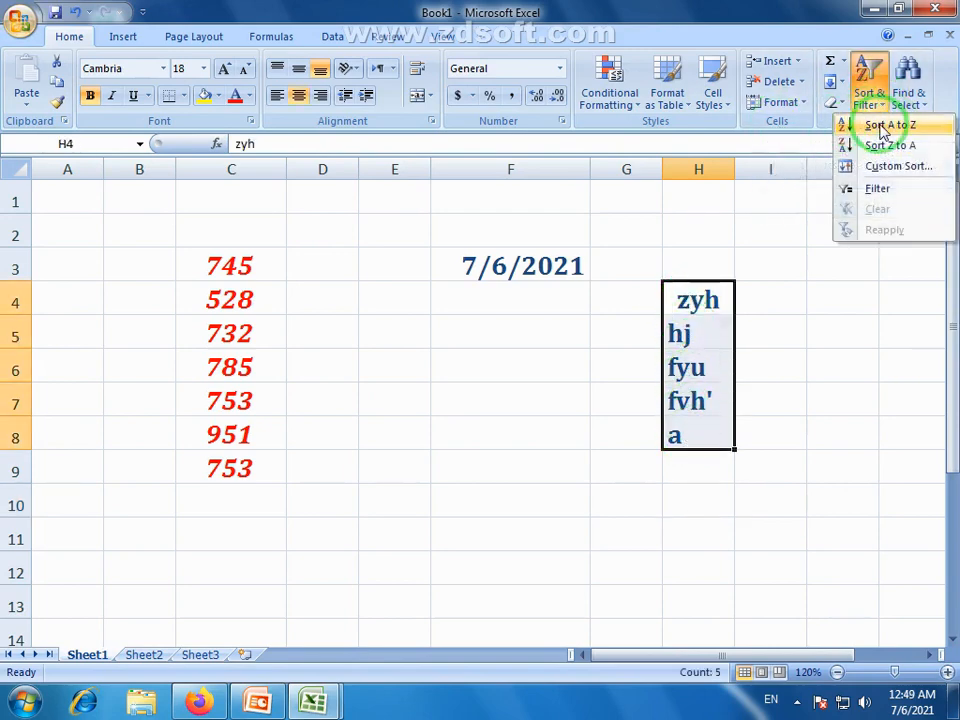
{"action": "left_click", "coordinate": [885, 132]}
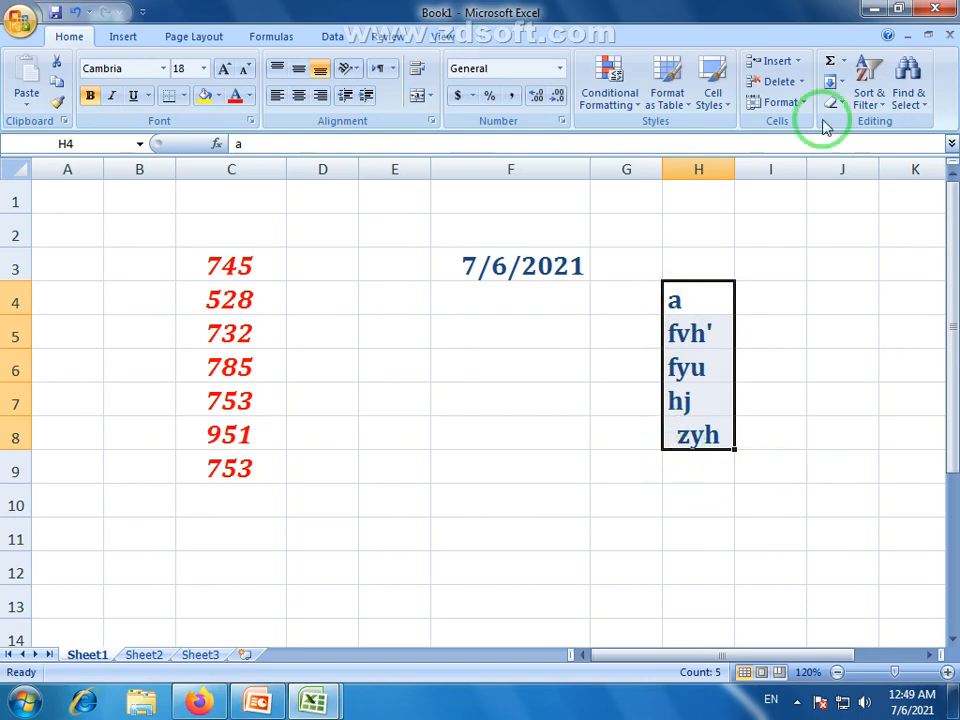
{"action": "left_click", "coordinate": [868, 90]}
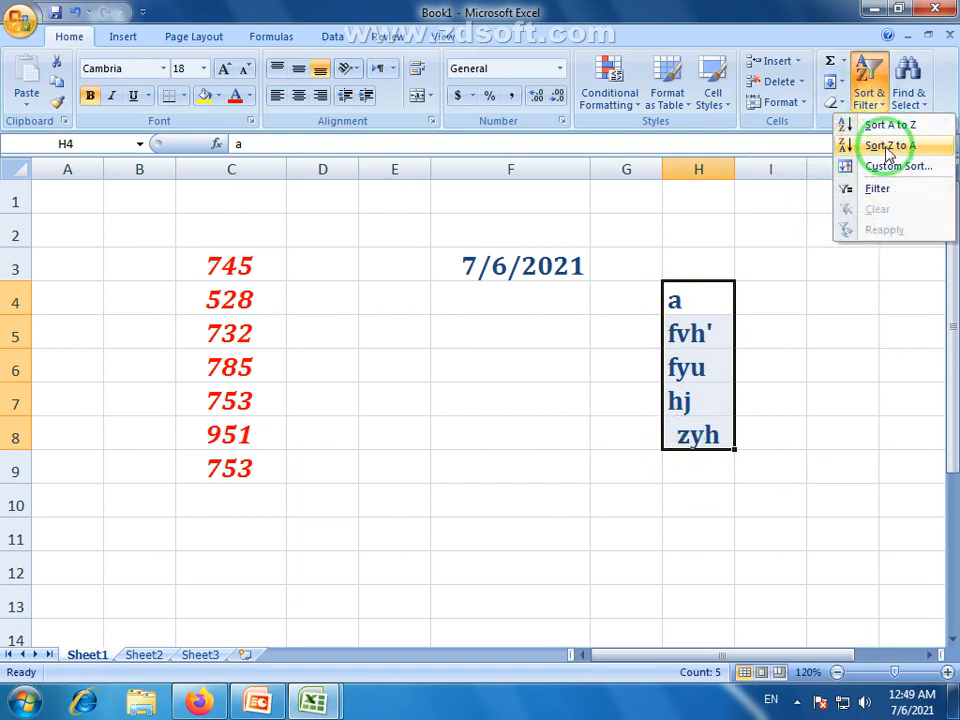
{"action": "left_click", "coordinate": [880, 146]}
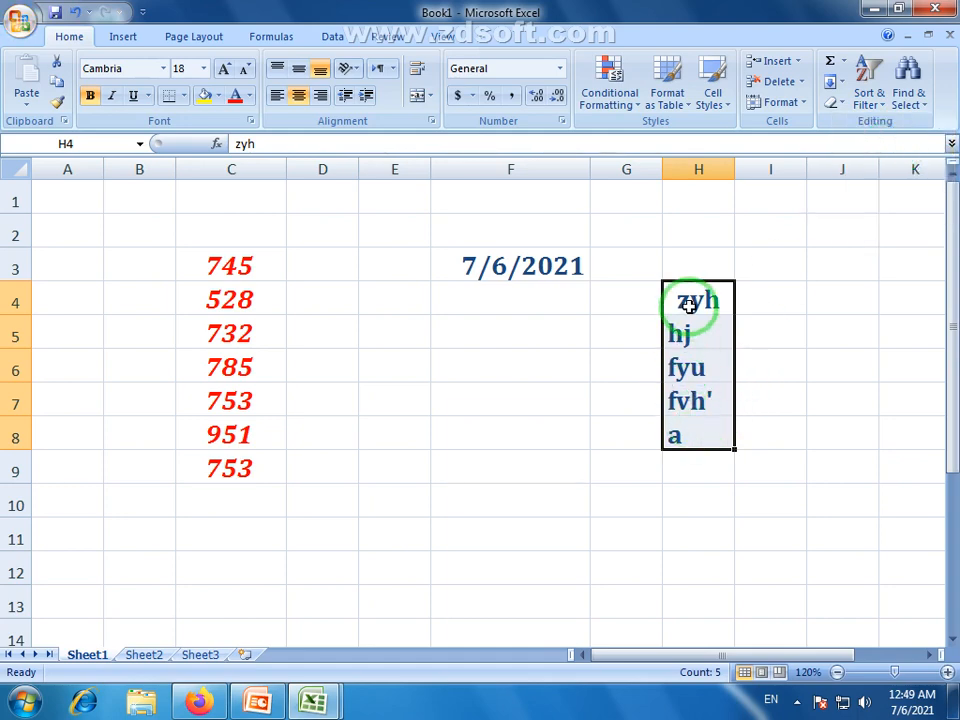
- Review the Custom Sort settings and the remaining Sort & Filter options for H4:H8 without applying any
{"action": "left_click", "coordinate": [872, 100]}
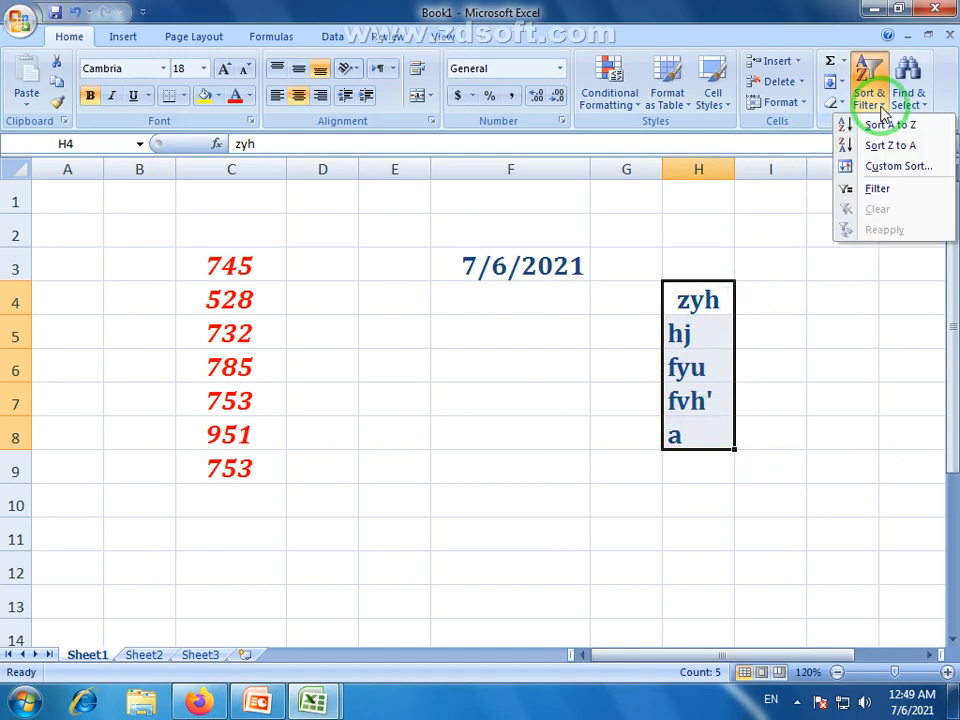
{"action": "left_click", "coordinate": [897, 166]}
{"action": "left_click_drag", "start_coordinate": [650, 320], "coordinate": [566, 263]}
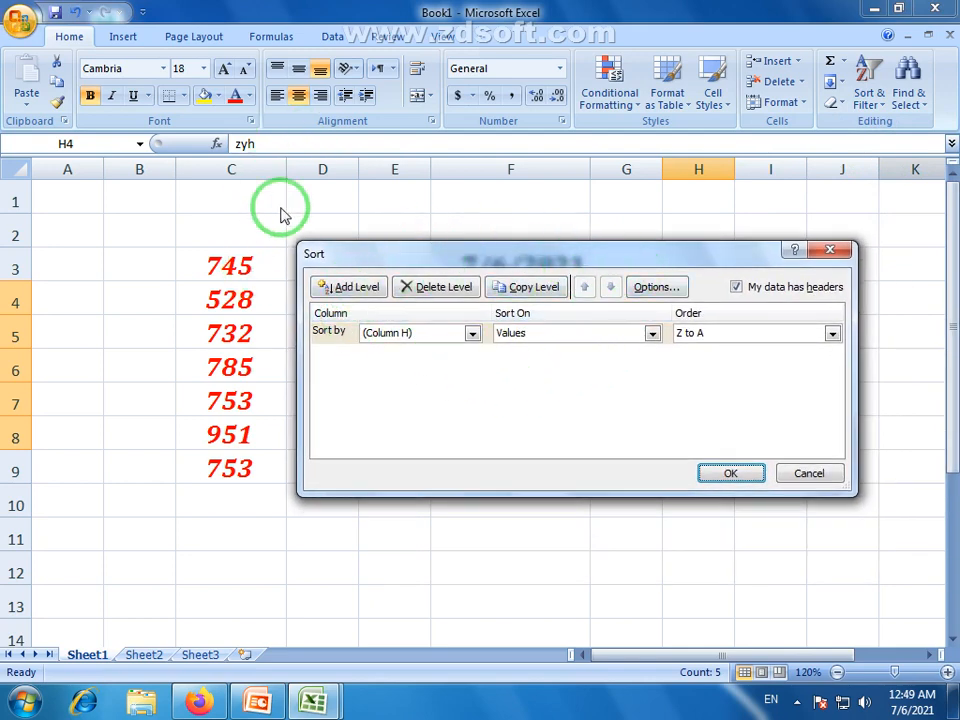
{"action": "left_click", "coordinate": [809, 474]}
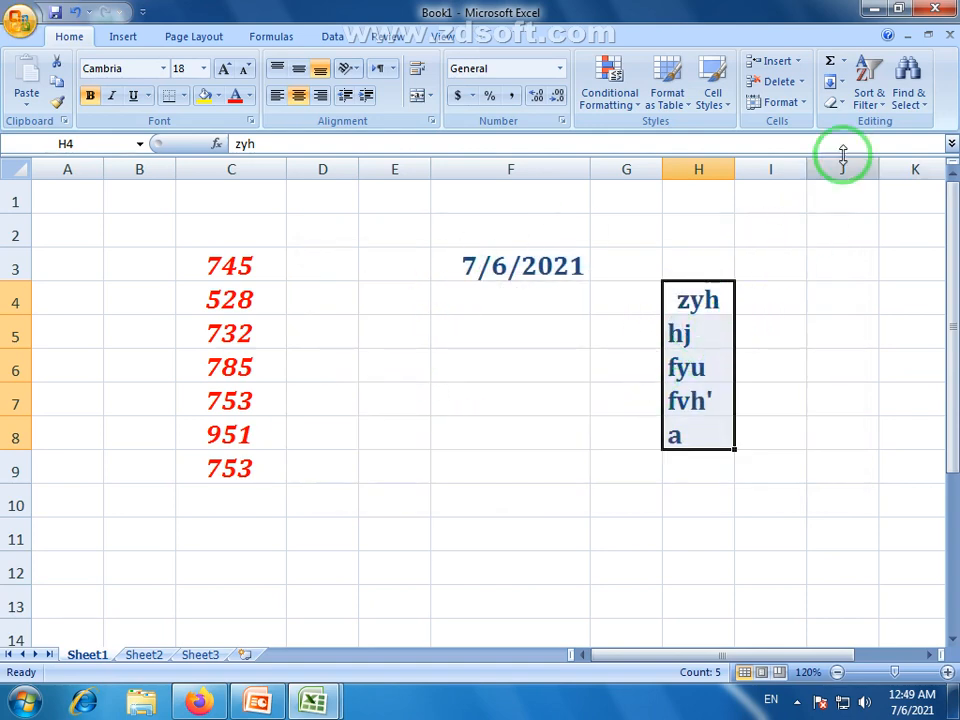
{"action": "left_click", "coordinate": [884, 112]}
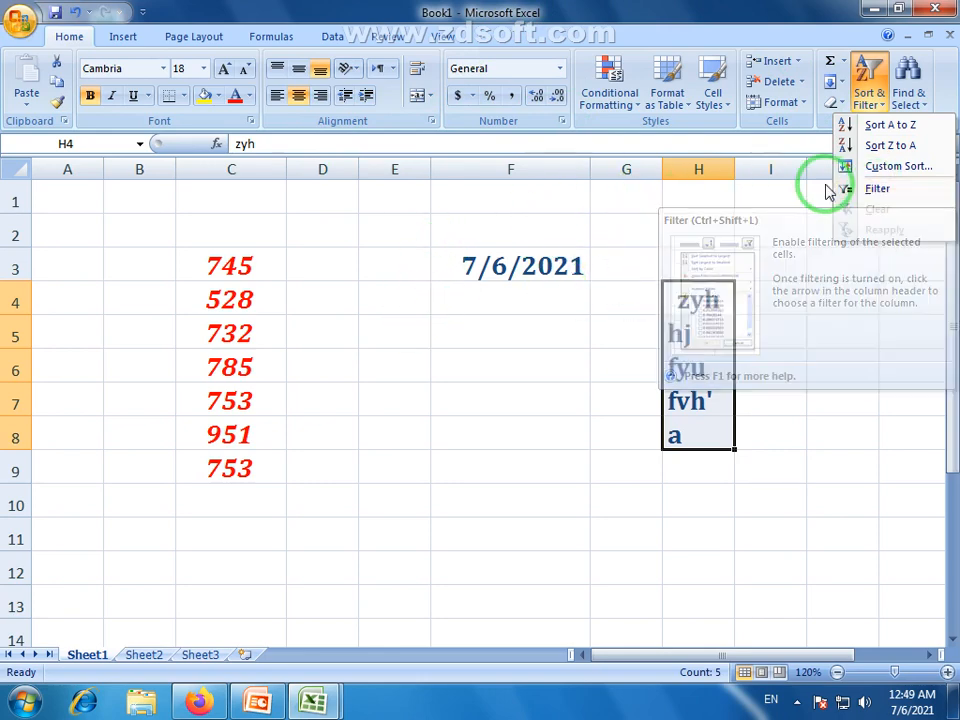
- Enter the city names Faisalabad, Lahore and Multan in cells J3 to J5
{"action": "left_click_drag", "start_coordinate": [752, 656], "coordinate": [799, 598]}
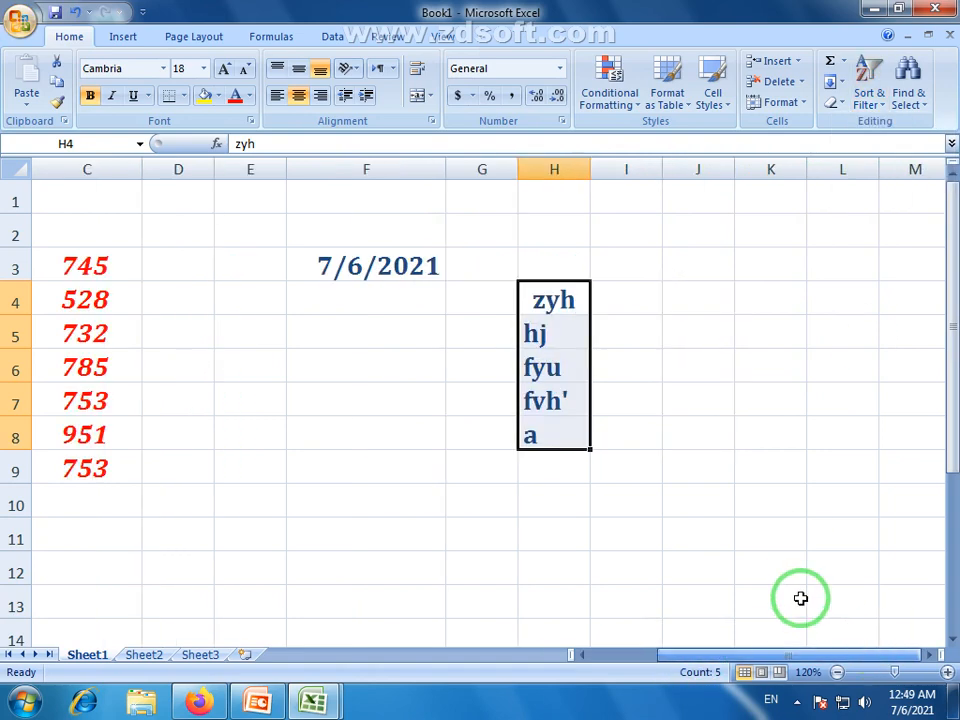
{"action": "left_click", "coordinate": [690, 305]}
{"action": "left_click", "coordinate": [689, 267]}
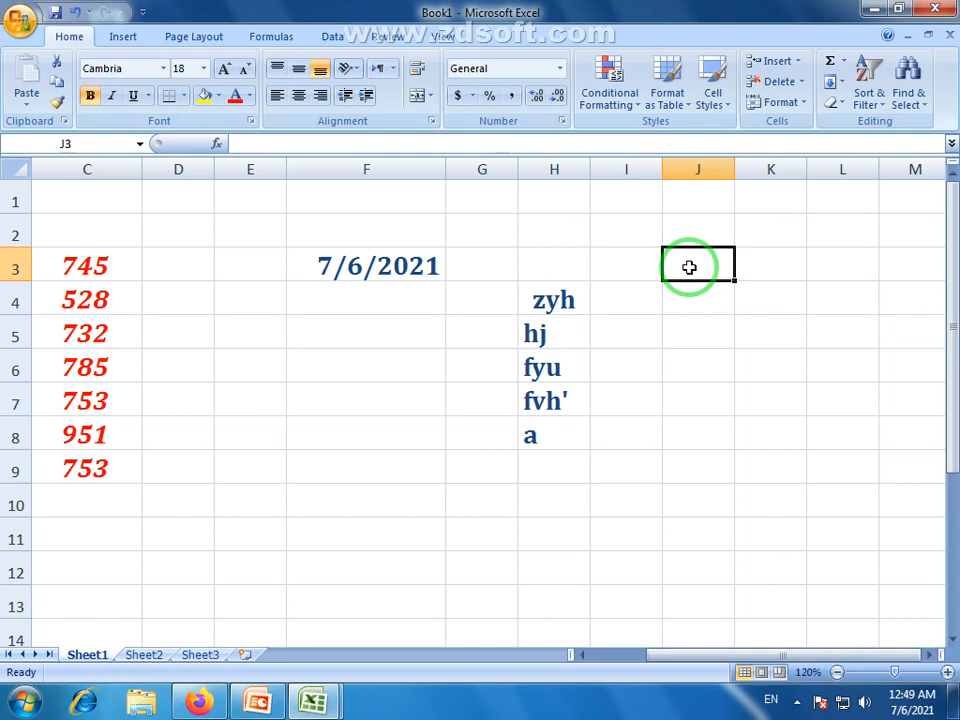
{"action": "type", "text": "P"}
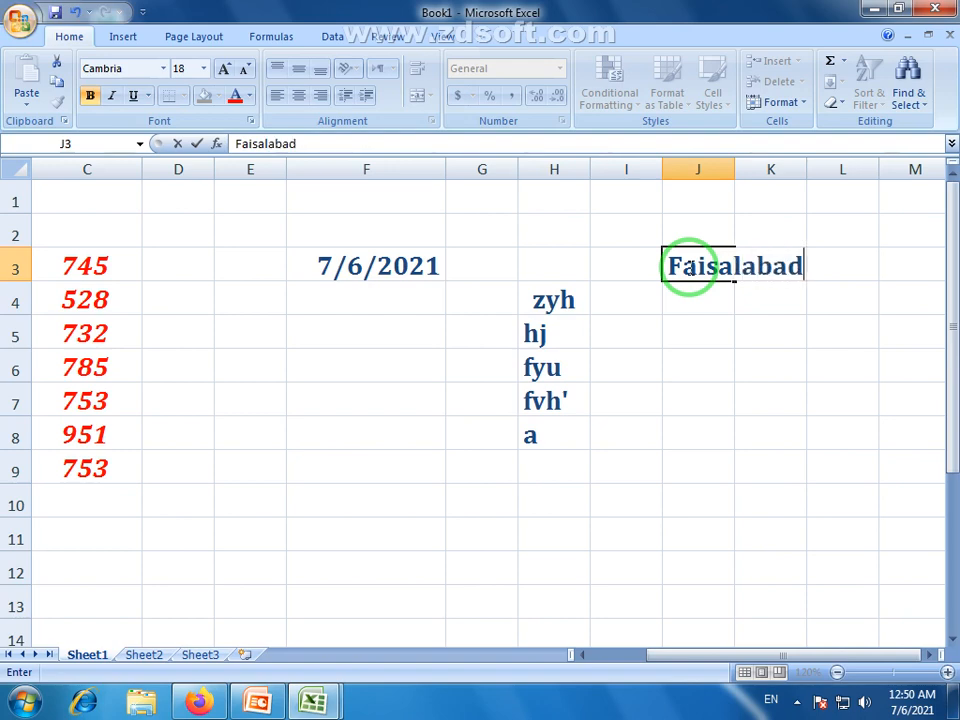
{"action": "key", "text": "Return"}
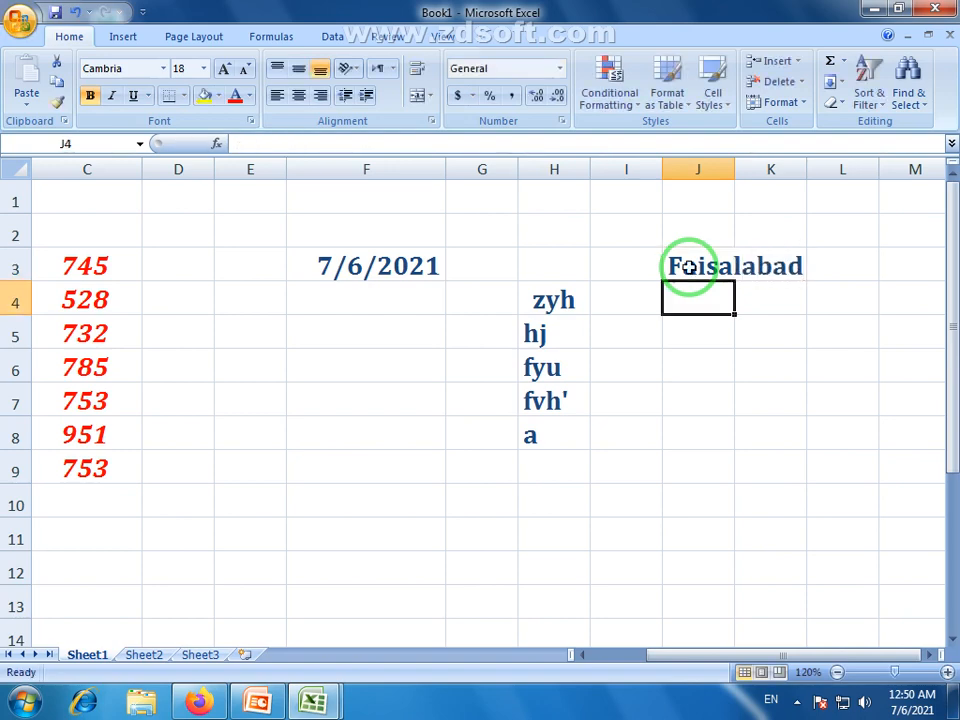
{"action": "type", "text": "L"}
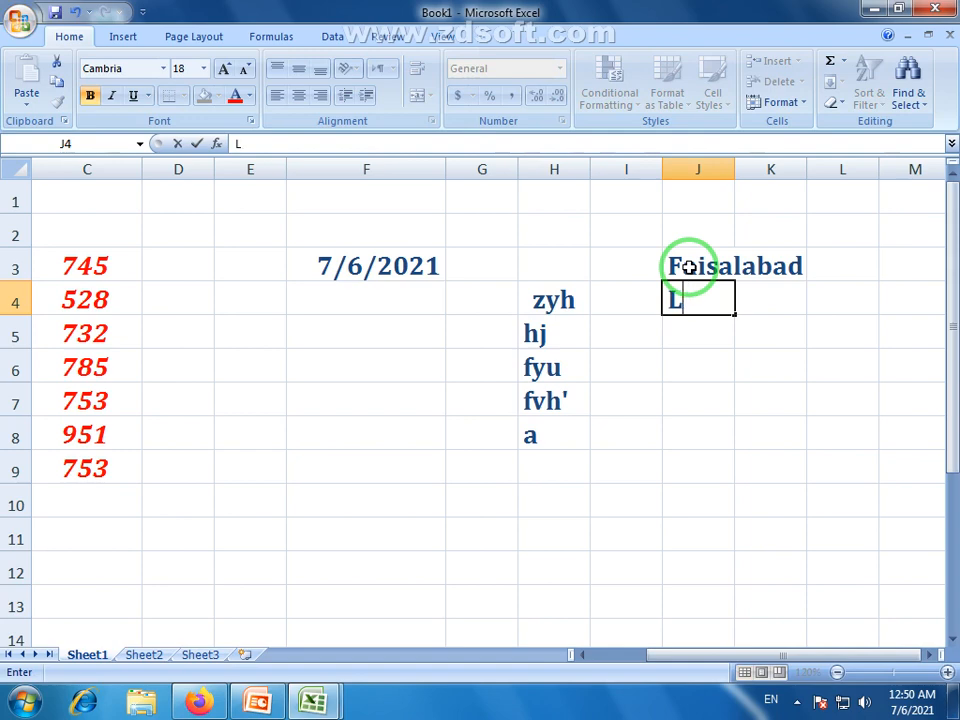
{"action": "type", "text": "ahore"}
{"action": "key", "text": "Return"}
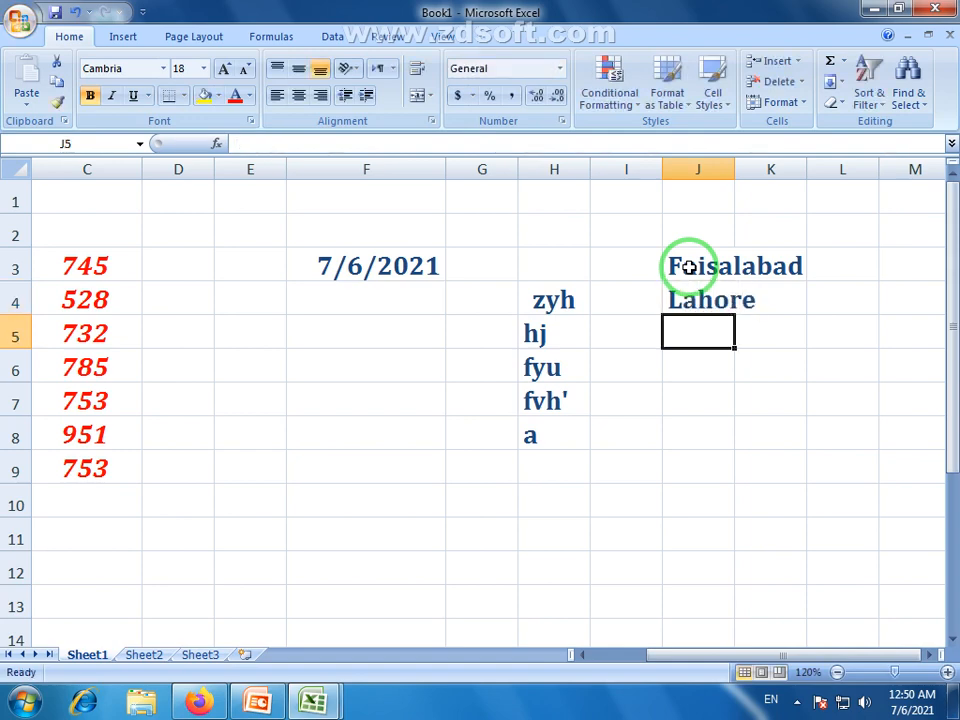
{"action": "type", "text": "Mul"}
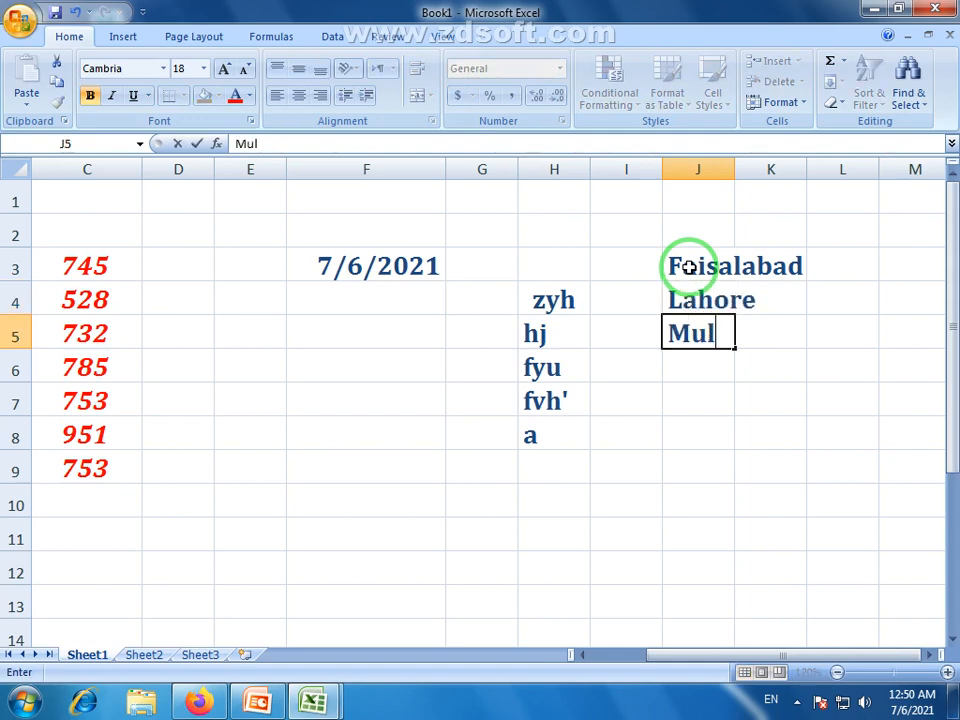
{"action": "type", "text": "tan"}
{"action": "key", "text": "Return"}
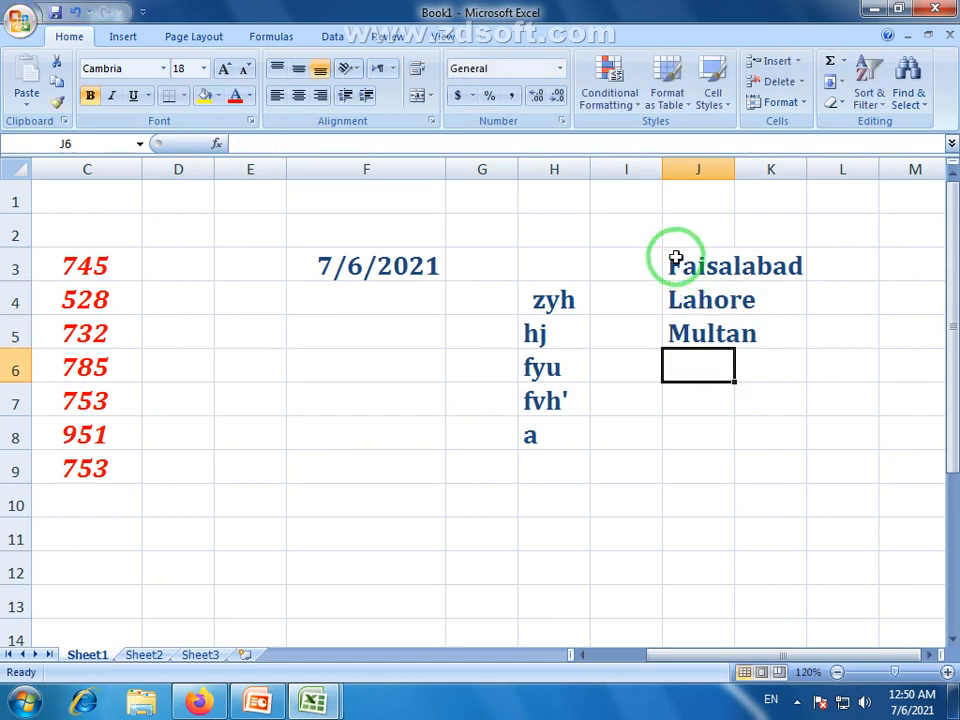
{"action": "left_click_drag", "start_coordinate": [696, 262], "coordinate": [697, 332]}
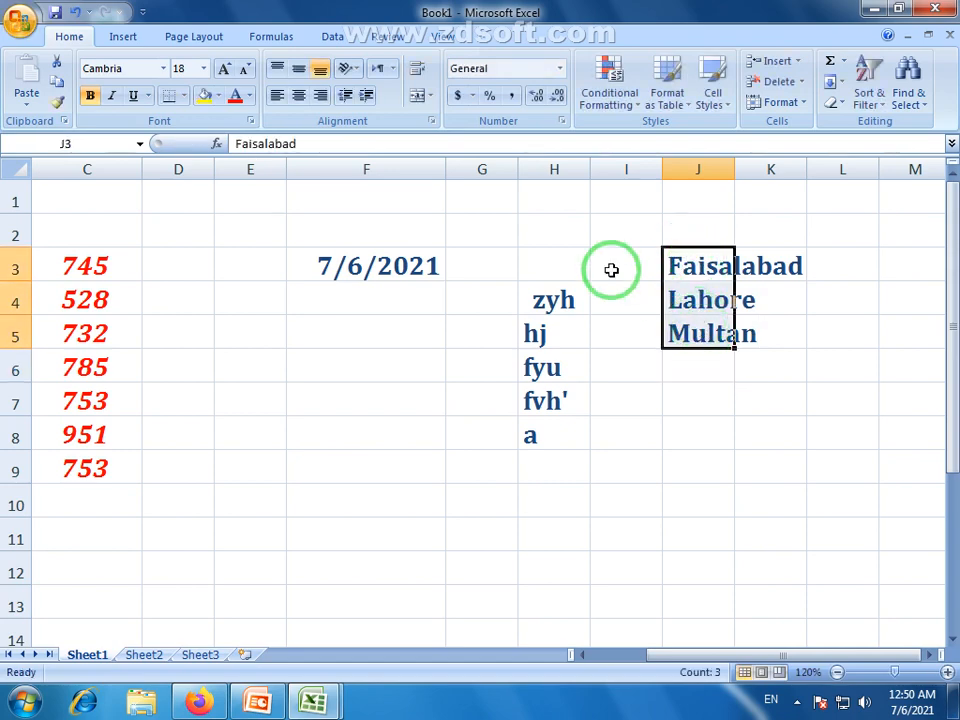
{"action": "left_click_drag", "start_coordinate": [695, 266], "coordinate": [707, 343]}
{"action": "left_click", "coordinate": [707, 335]}
{"action": "left_click_drag", "start_coordinate": [707, 268], "coordinate": [706, 324]}
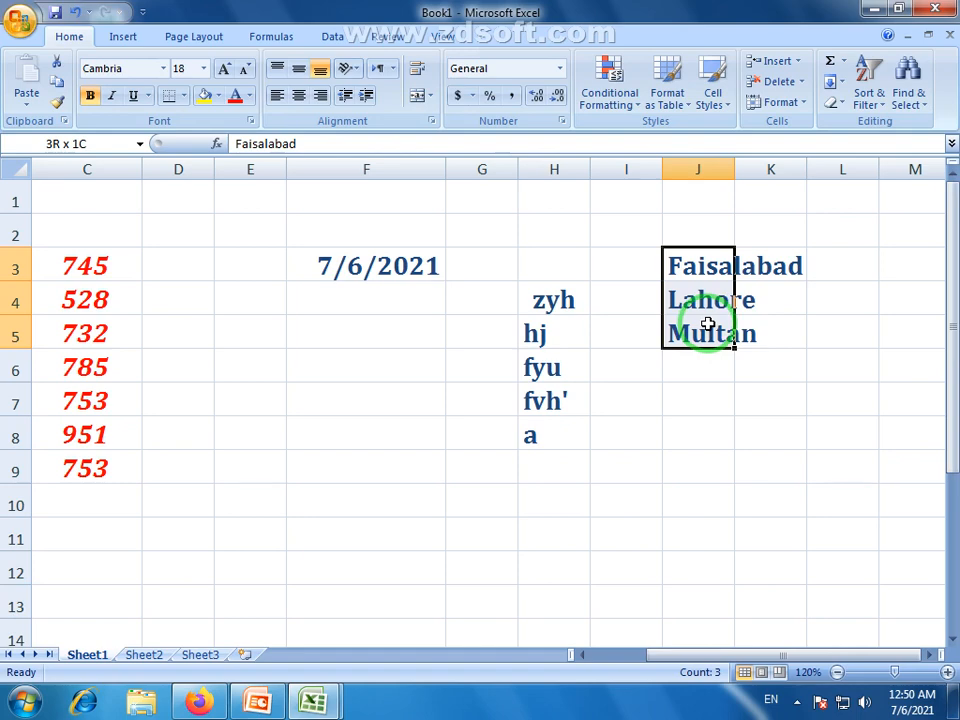
{"action": "left_click", "coordinate": [701, 326]}
{"action": "left_click", "coordinate": [707, 266]}
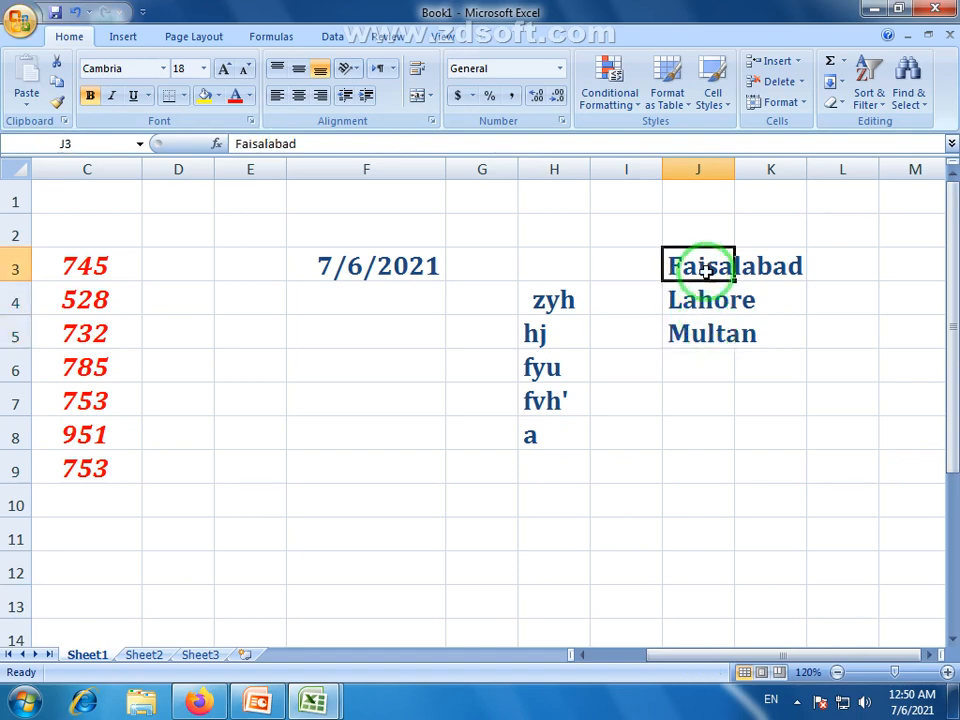
{"action": "left_click_drag", "start_coordinate": [707, 266], "coordinate": [708, 333]}
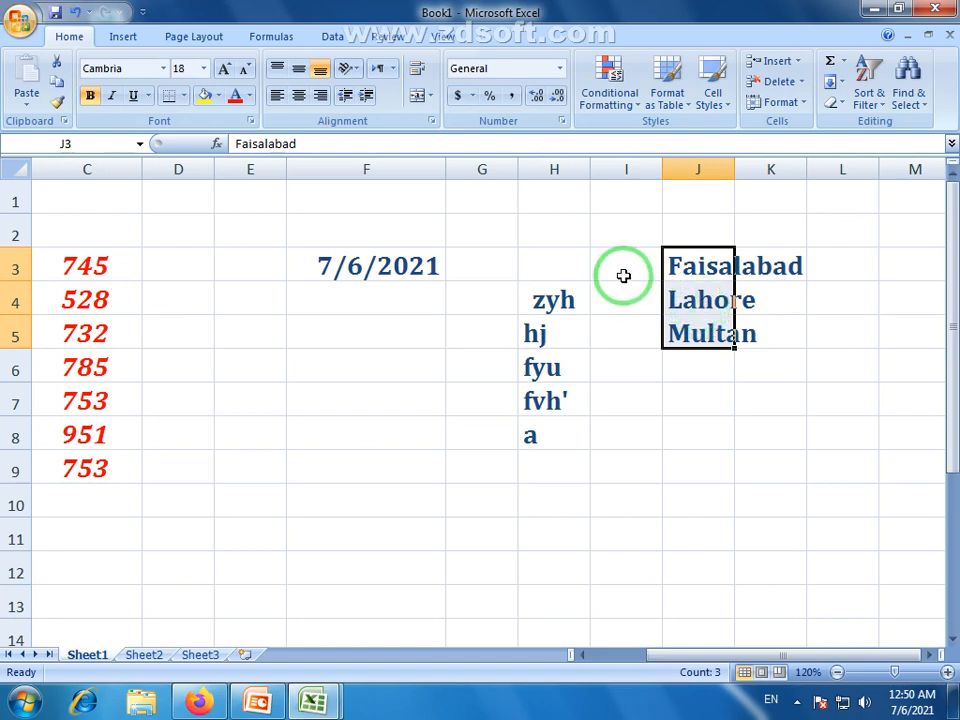
{"action": "left_click", "coordinate": [699, 336]}
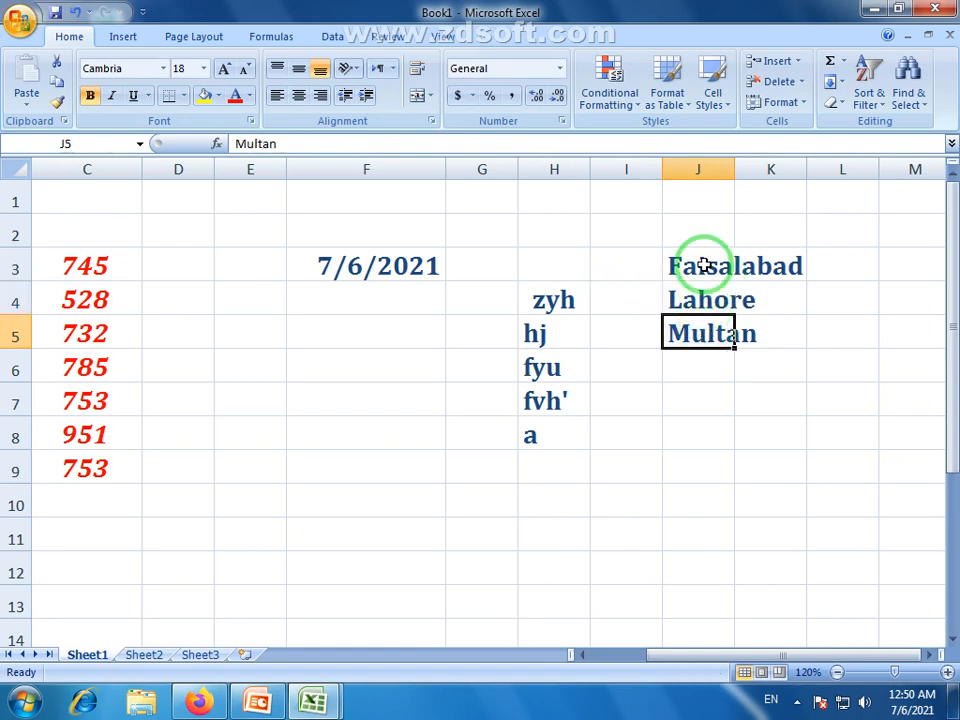
- Fill the three city names from J3:J5 down to J11 as a repeating list
{"action": "left_click_drag", "start_coordinate": [701, 264], "coordinate": [706, 336]}
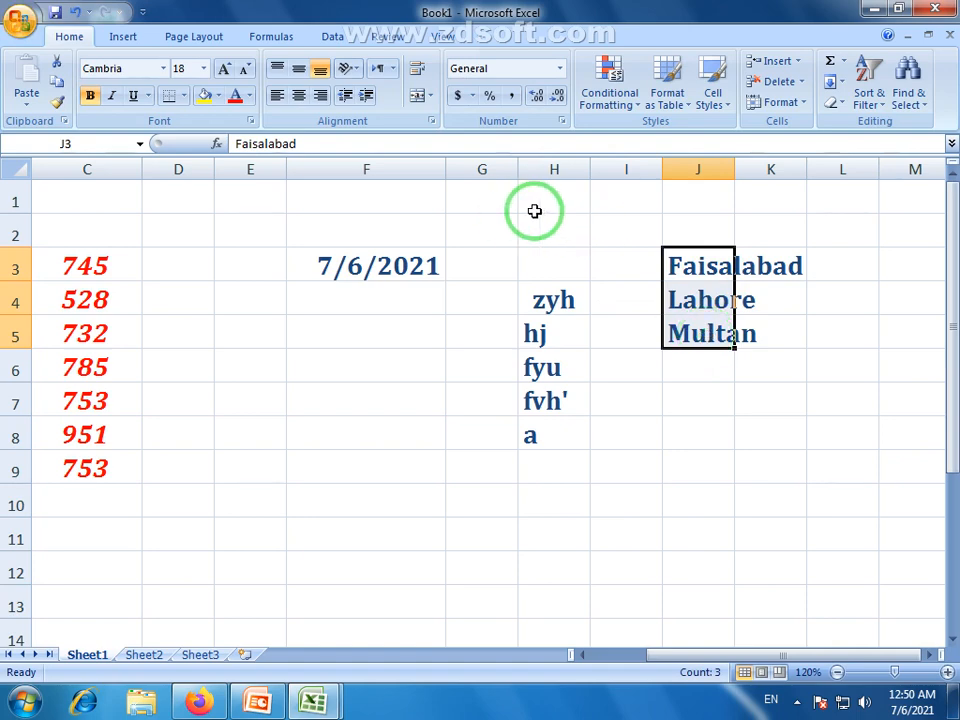
{"action": "left_click", "coordinate": [710, 338]}
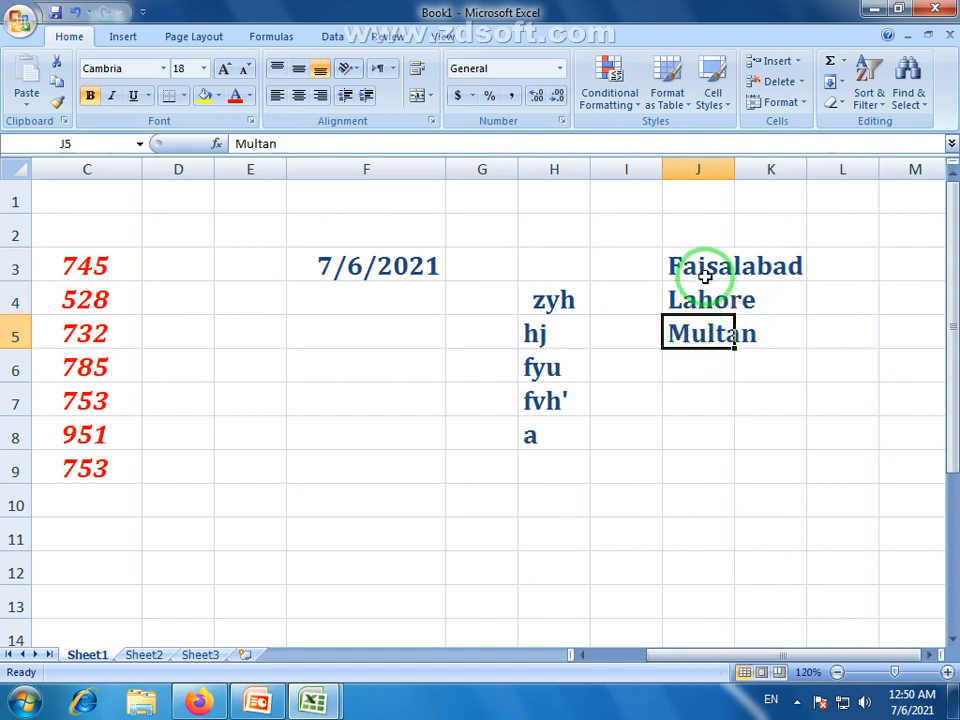
{"action": "left_click_drag", "start_coordinate": [705, 275], "coordinate": [744, 549]}
{"action": "left_click", "coordinate": [838, 497]}
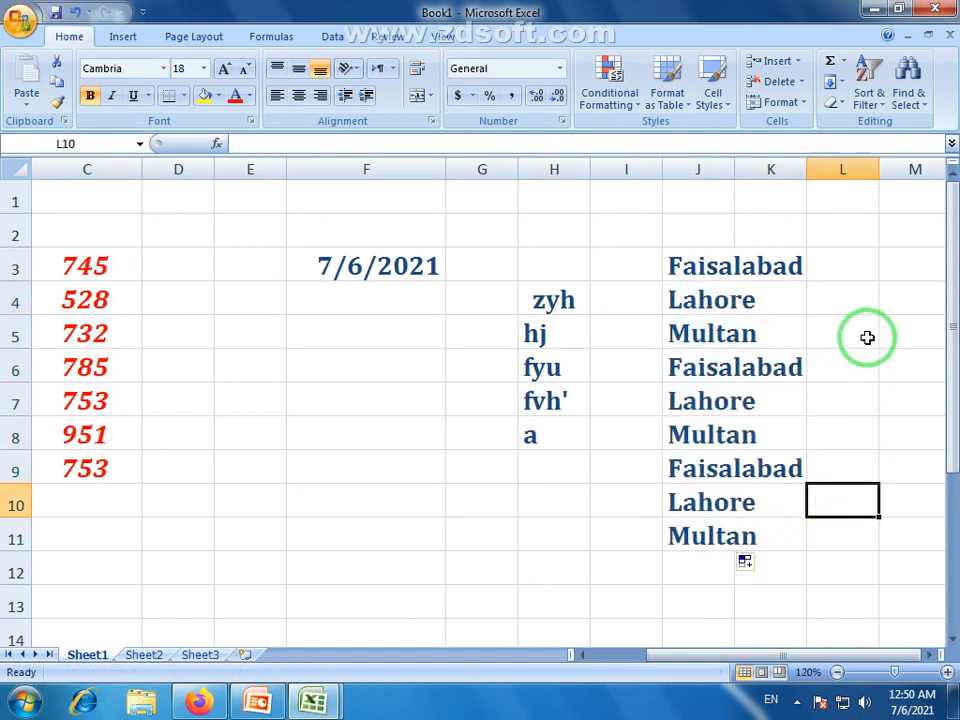
- Try to turn on filtering for the city names in J3:J11
{"action": "left_click_drag", "start_coordinate": [711, 266], "coordinate": [710, 539]}
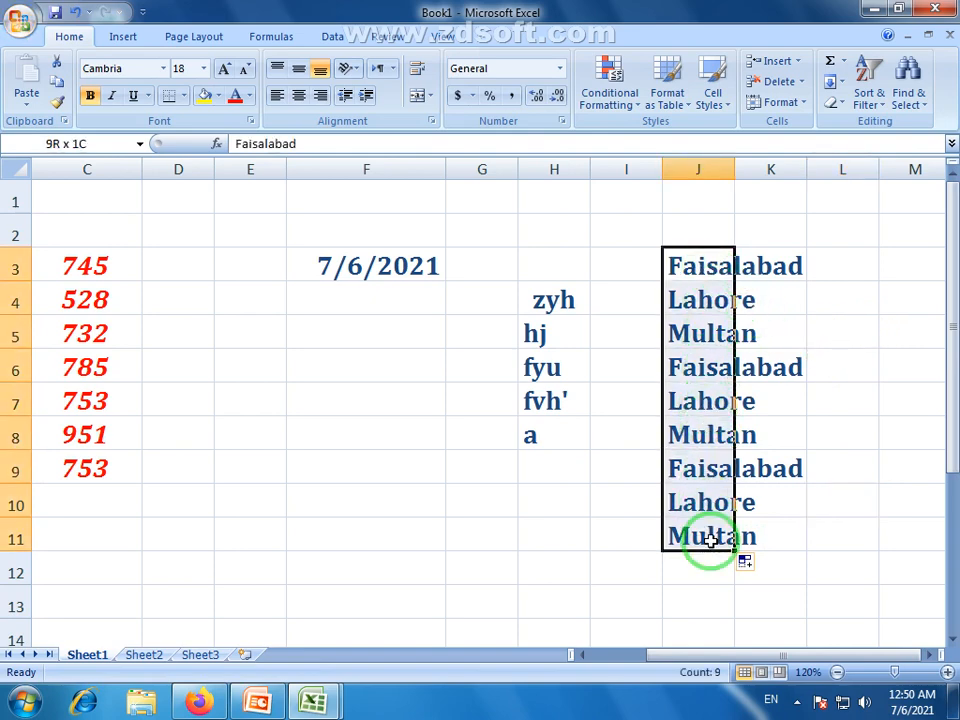
{"action": "left_click", "coordinate": [699, 298]}
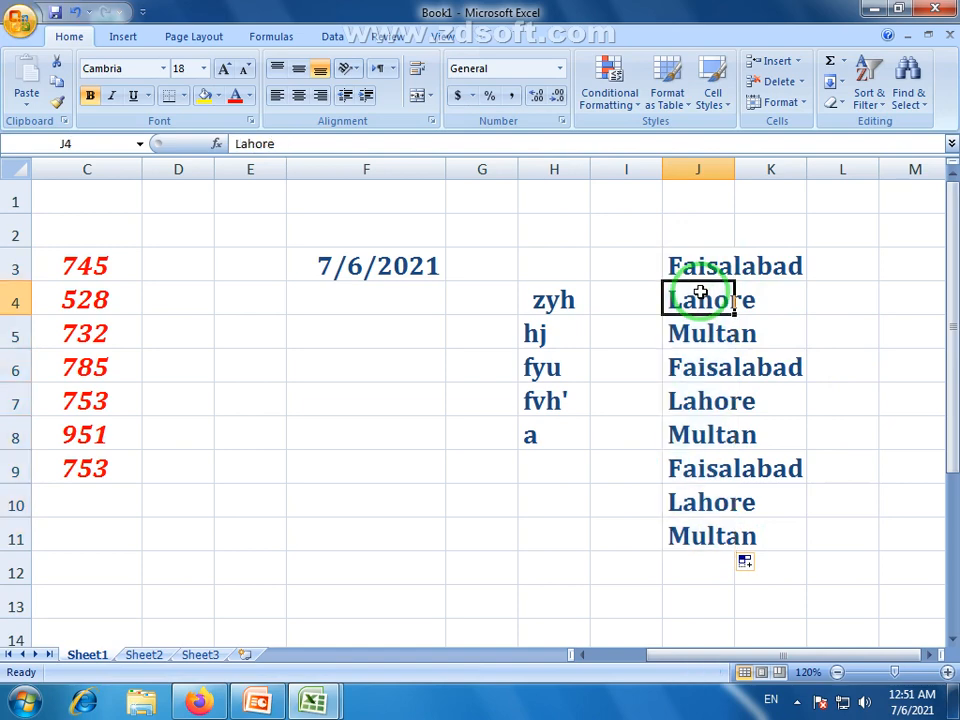
{"action": "left_click", "coordinate": [698, 265]}
{"action": "left_click_drag", "start_coordinate": [698, 265], "coordinate": [716, 535]}
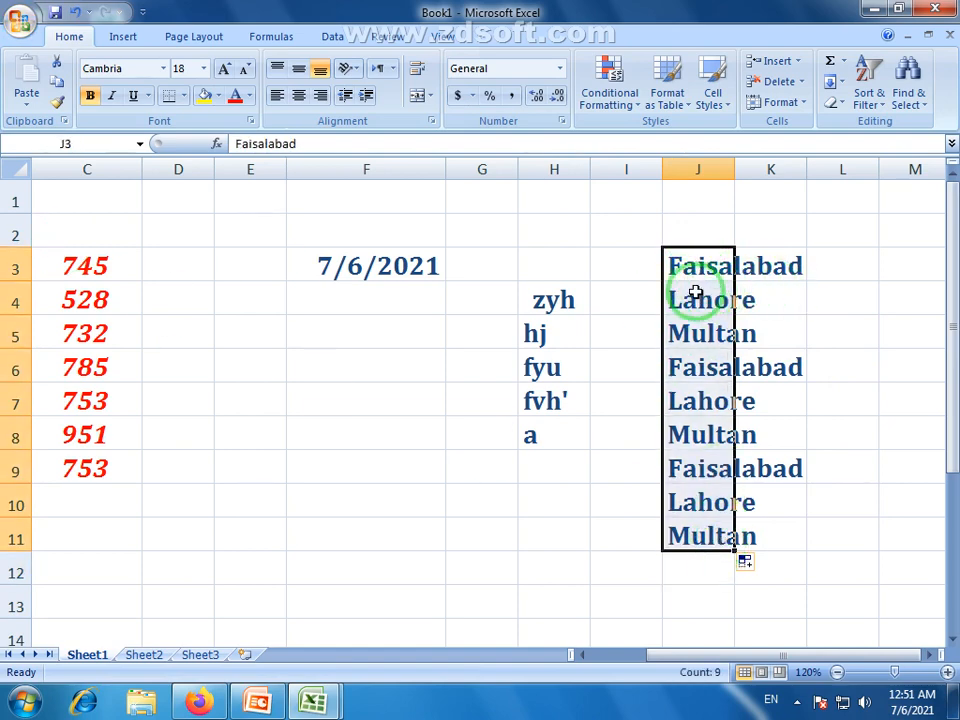
{"action": "left_click", "coordinate": [676, 462]}
{"action": "left_click_drag", "start_coordinate": [696, 262], "coordinate": [722, 536]}
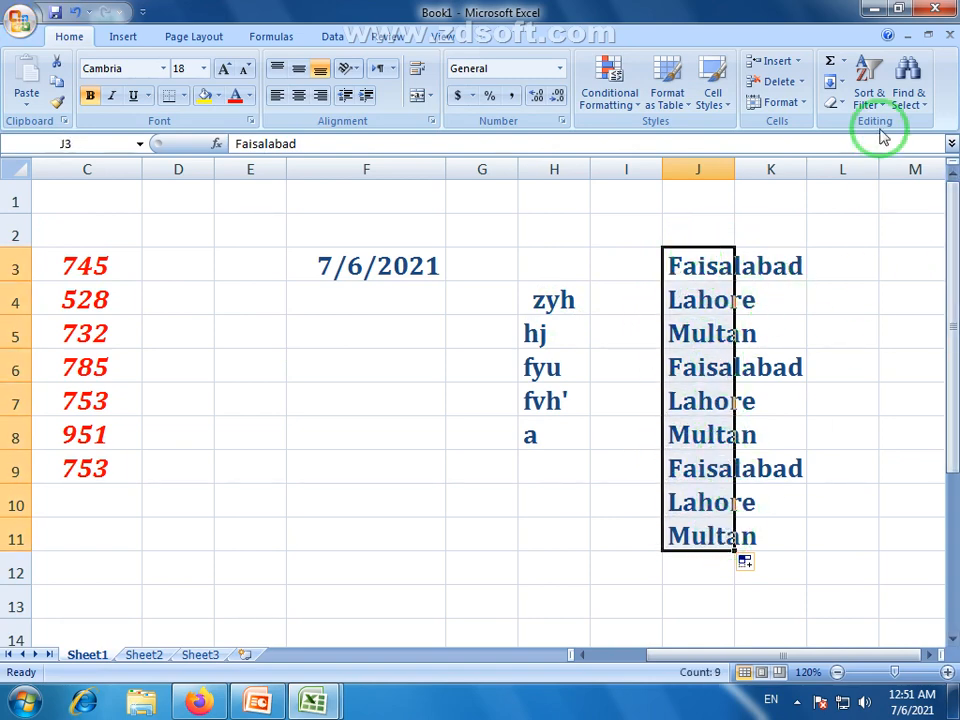
{"action": "left_click", "coordinate": [866, 75]}
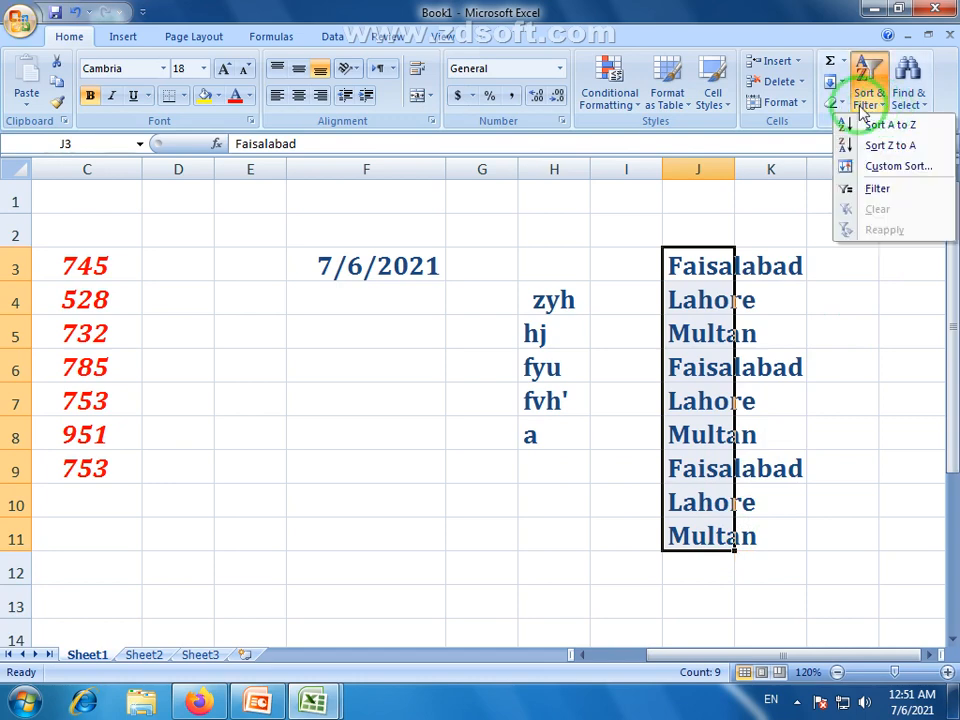
{"action": "left_click", "coordinate": [889, 193]}
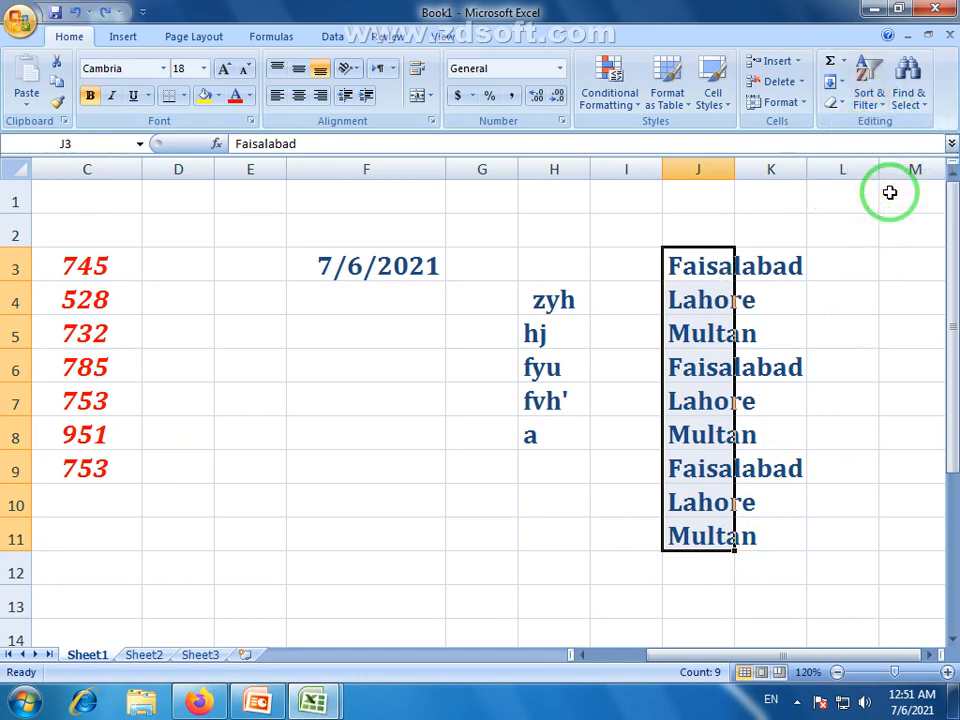
{"action": "left_click", "coordinate": [692, 233]}
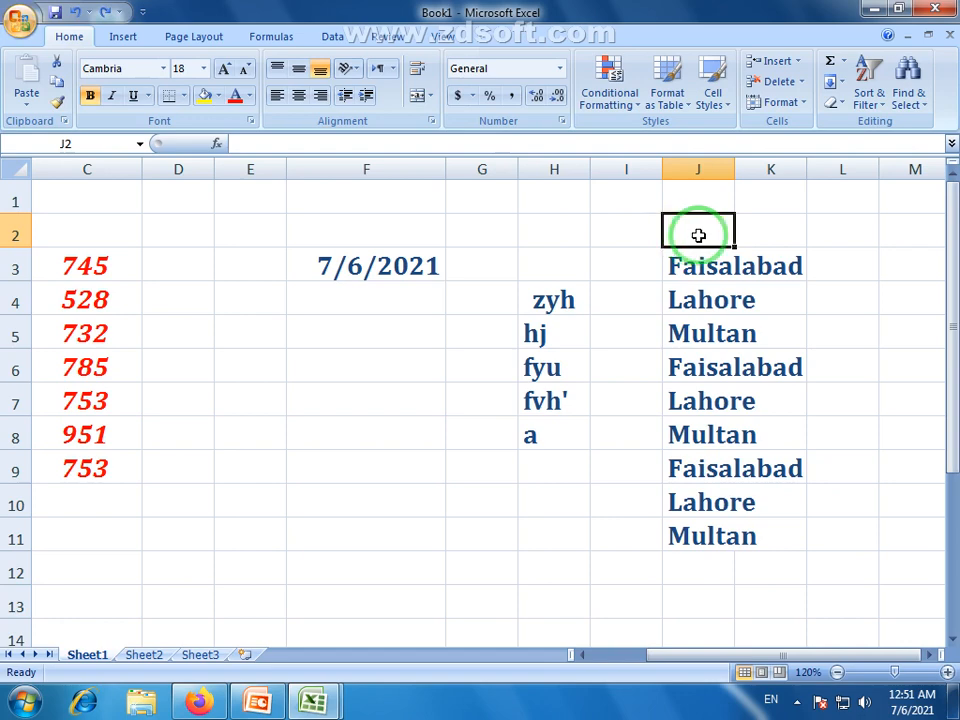
- Enter the heading City in cell J2 above the city names and colour its text red
{"action": "type", "text": "City"}
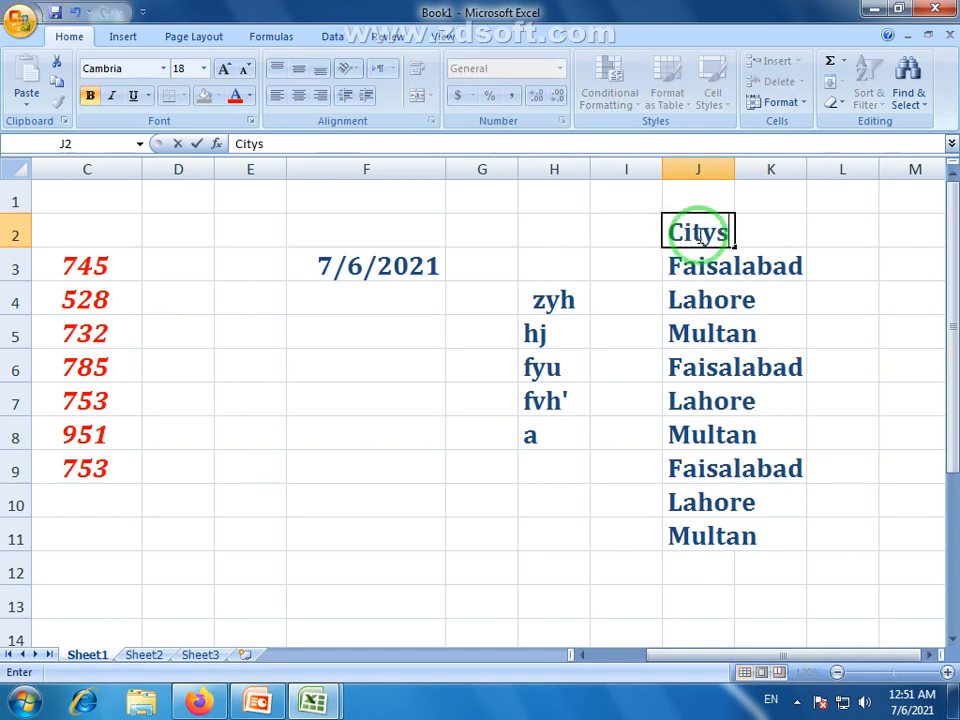
{"action": "left_click", "coordinate": [698, 318]}
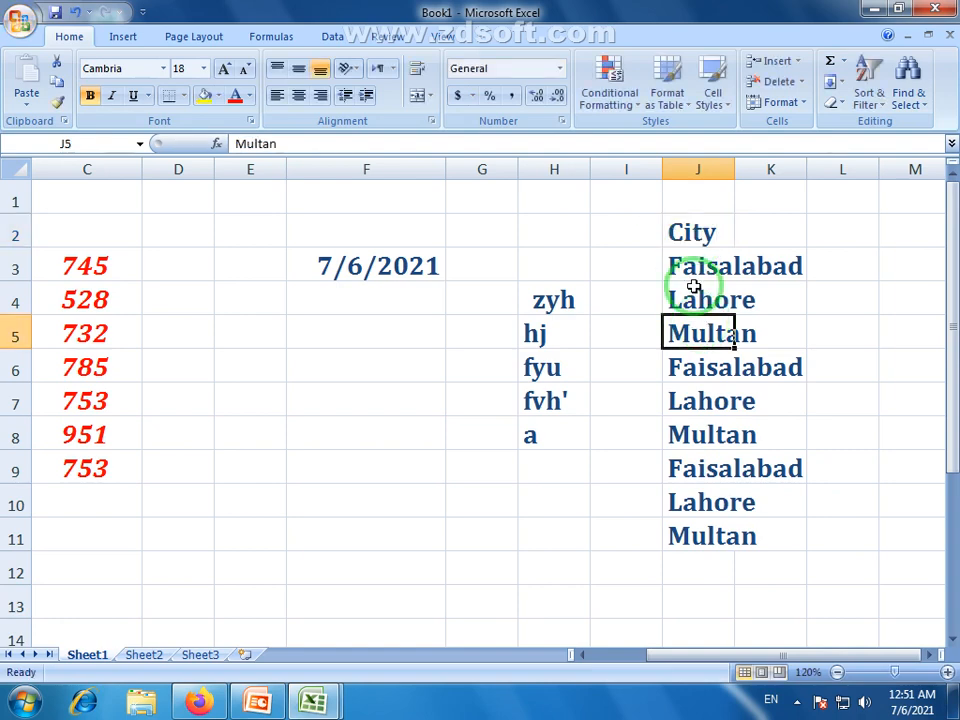
{"action": "left_click", "coordinate": [705, 232]}
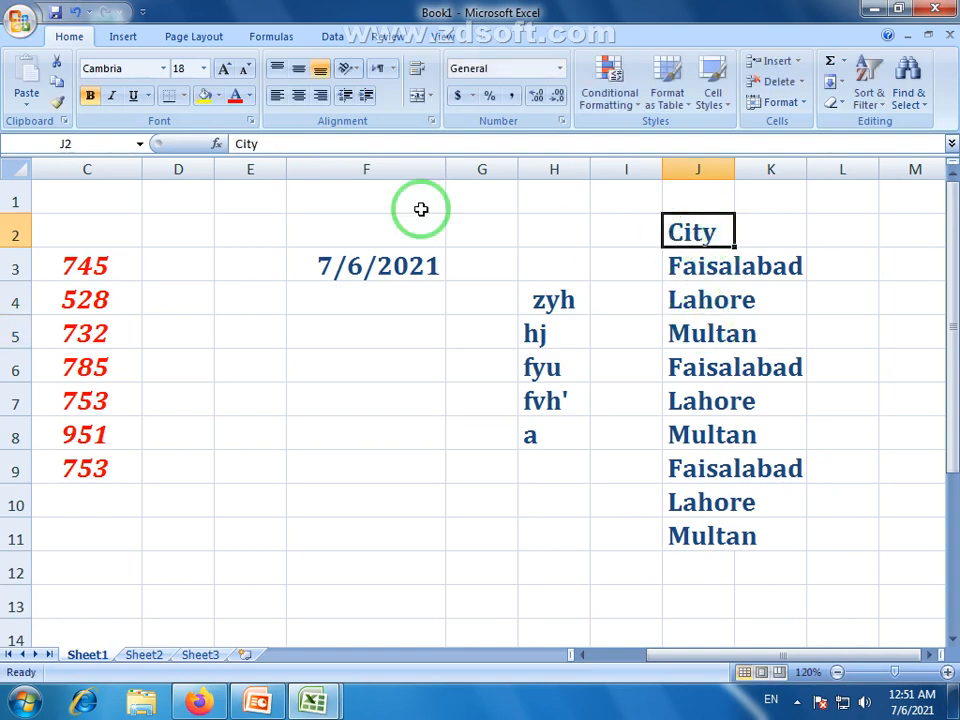
{"action": "left_click", "coordinate": [236, 95]}
- Turn on filtering for the City list in J2:J11, including its heading
{"action": "left_click_drag", "start_coordinate": [684, 226], "coordinate": [691, 528]}
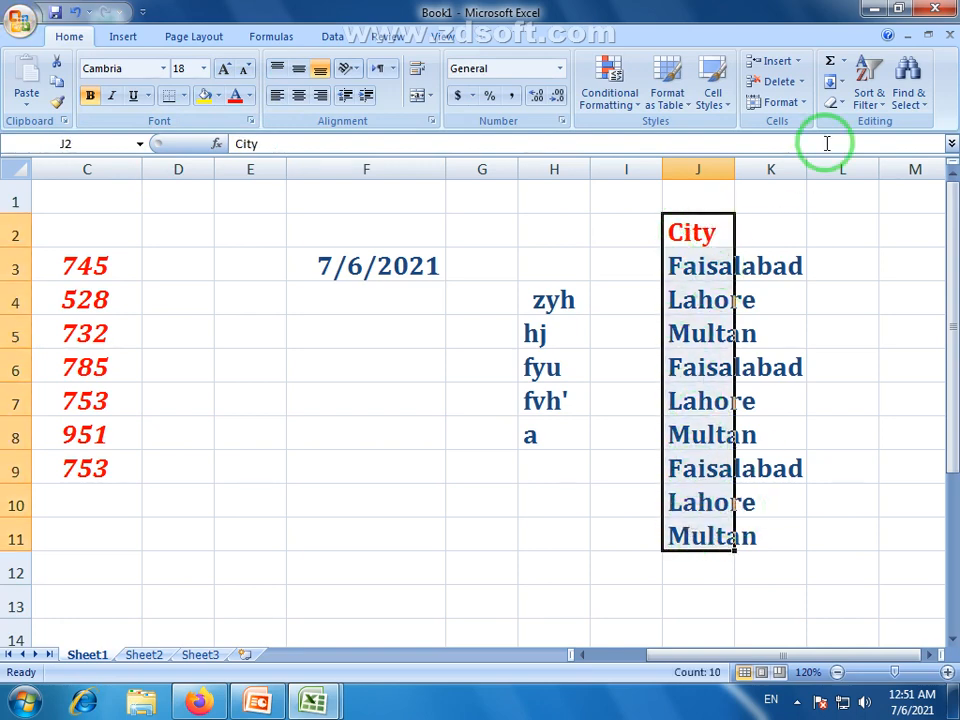
{"action": "left_click", "coordinate": [868, 92]}
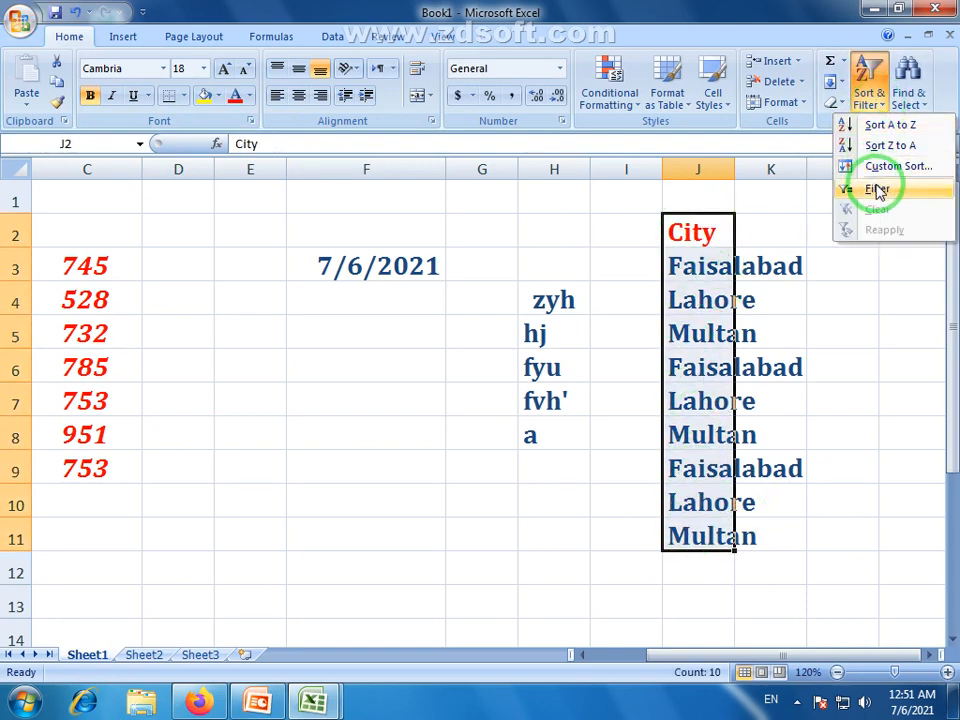
{"action": "left_click", "coordinate": [878, 186]}
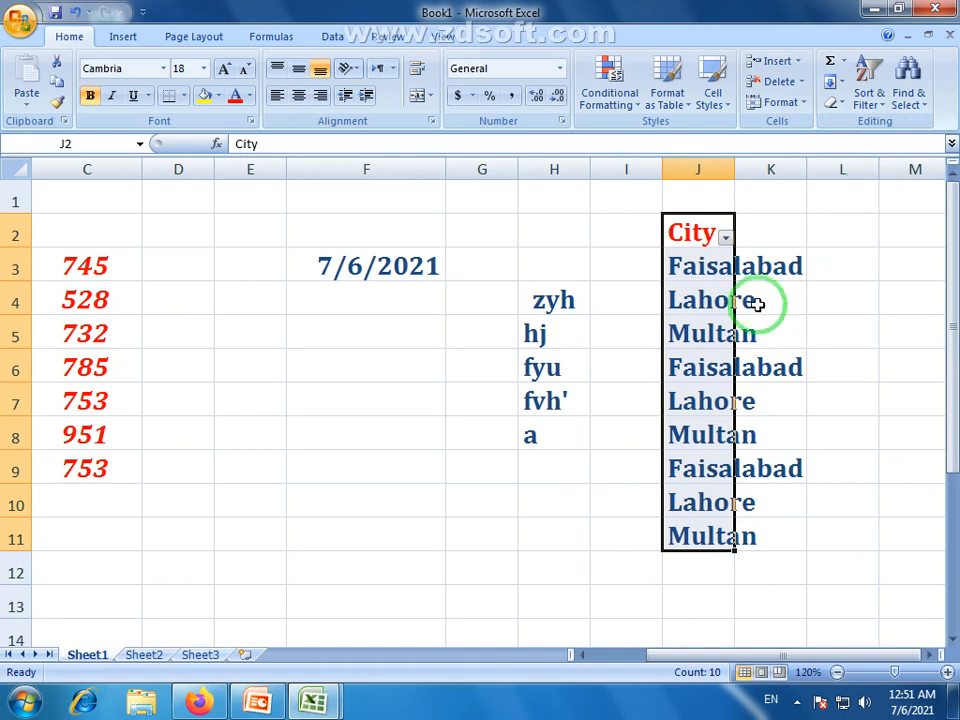
- Filter the City column so that only the Faisalabad rows are shown
{"action": "left_click", "coordinate": [726, 240]}
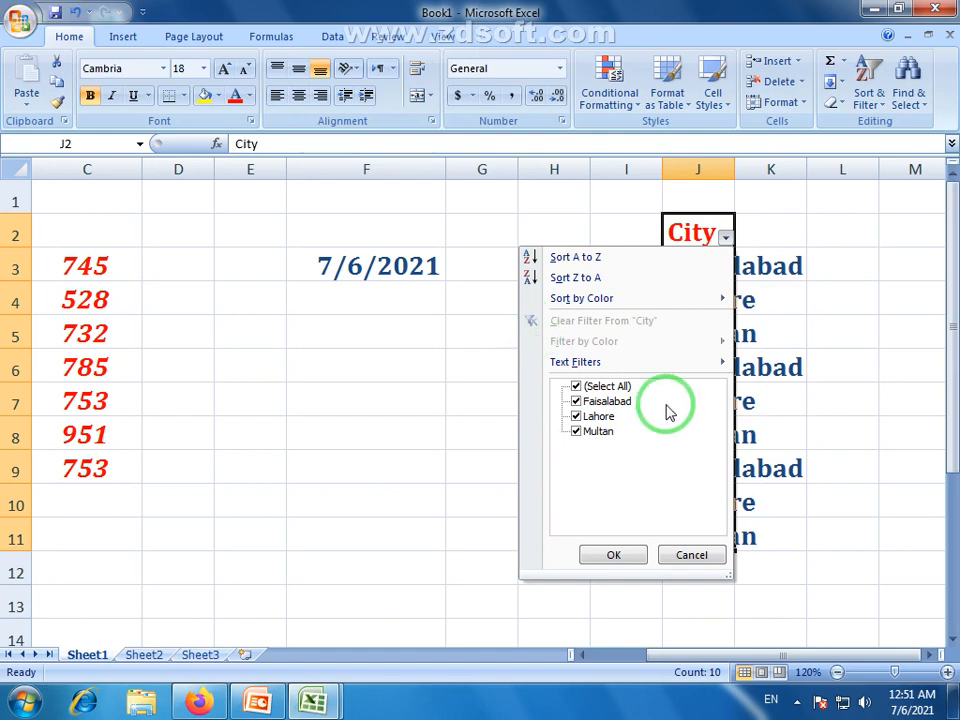
{"action": "left_click", "coordinate": [576, 432]}
{"action": "left_click", "coordinate": [576, 416]}
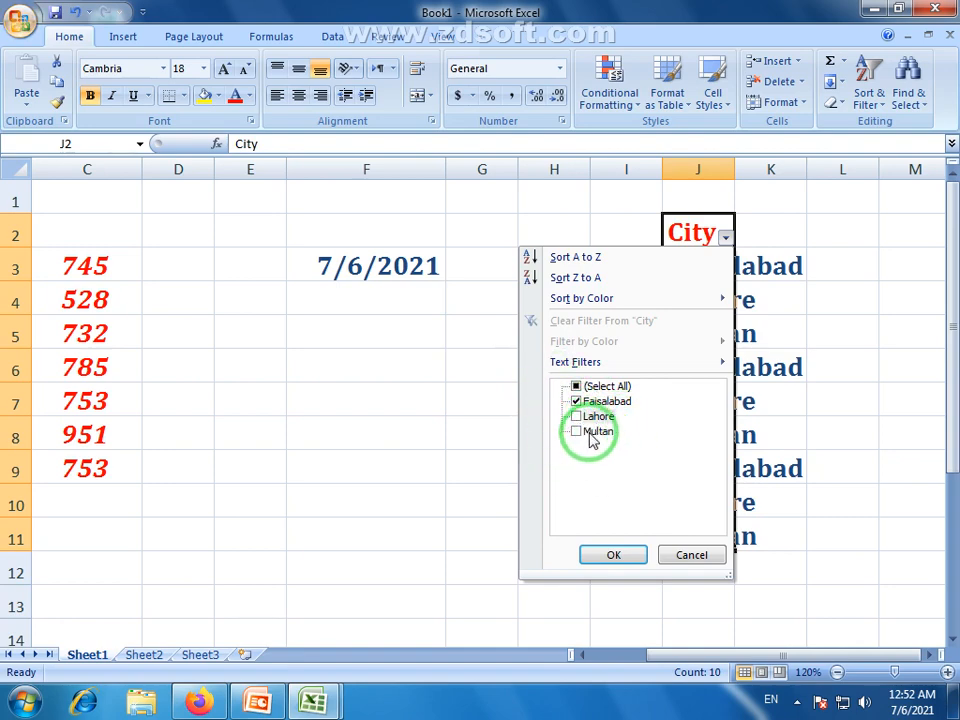
{"action": "left_click", "coordinate": [615, 558]}
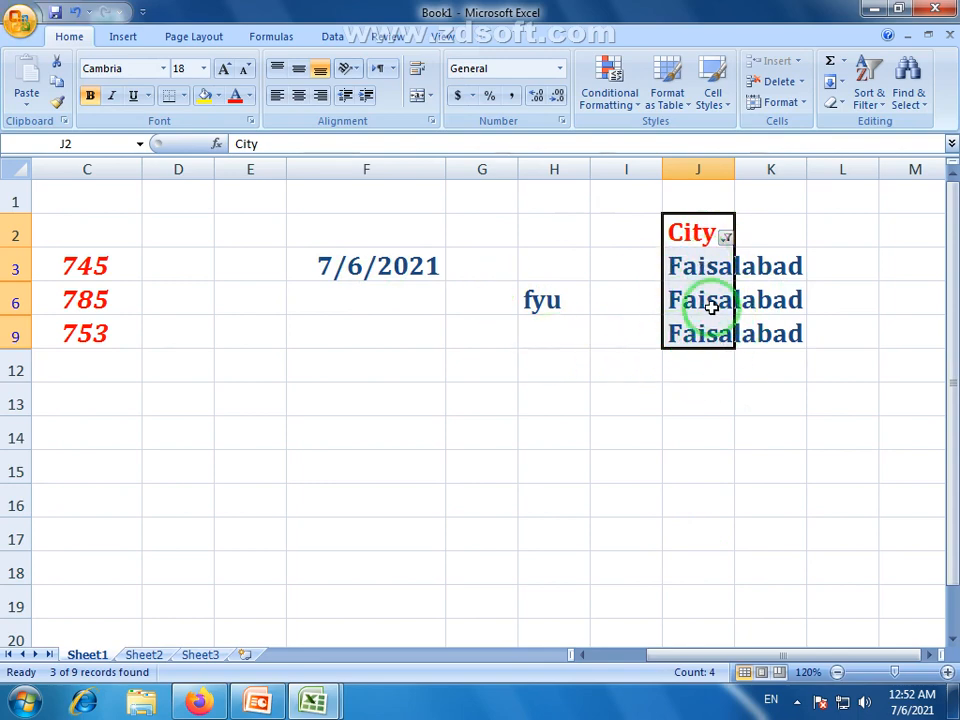
- Change the City filter to show Lahore and Multan and exclude Faisalabad
{"action": "left_click", "coordinate": [725, 239]}
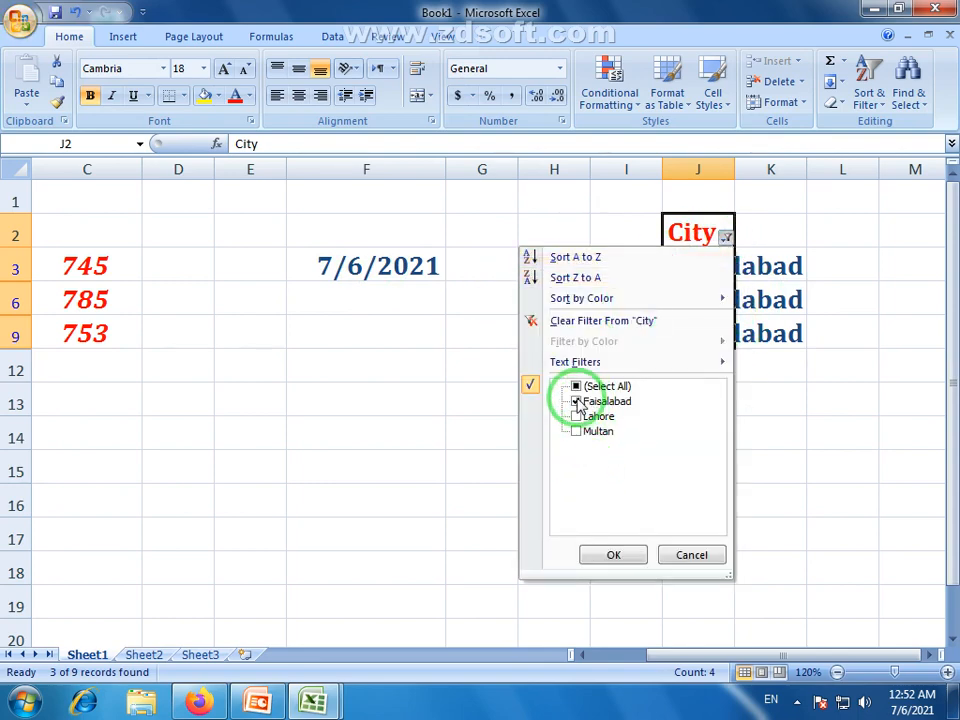
{"action": "left_click", "coordinate": [577, 417]}
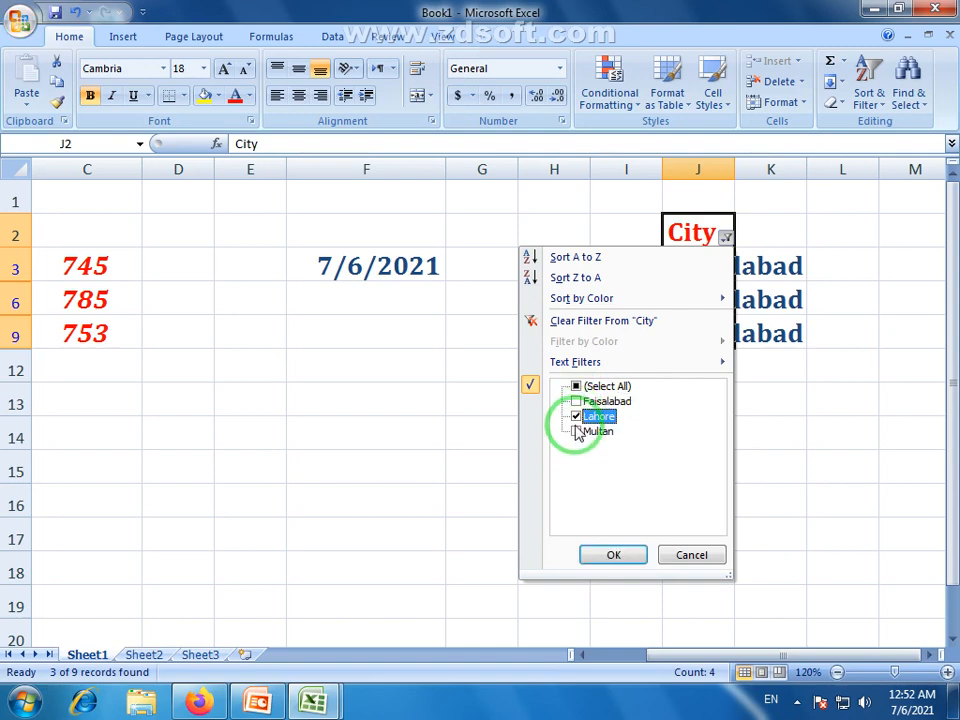
{"action": "left_click", "coordinate": [577, 433]}
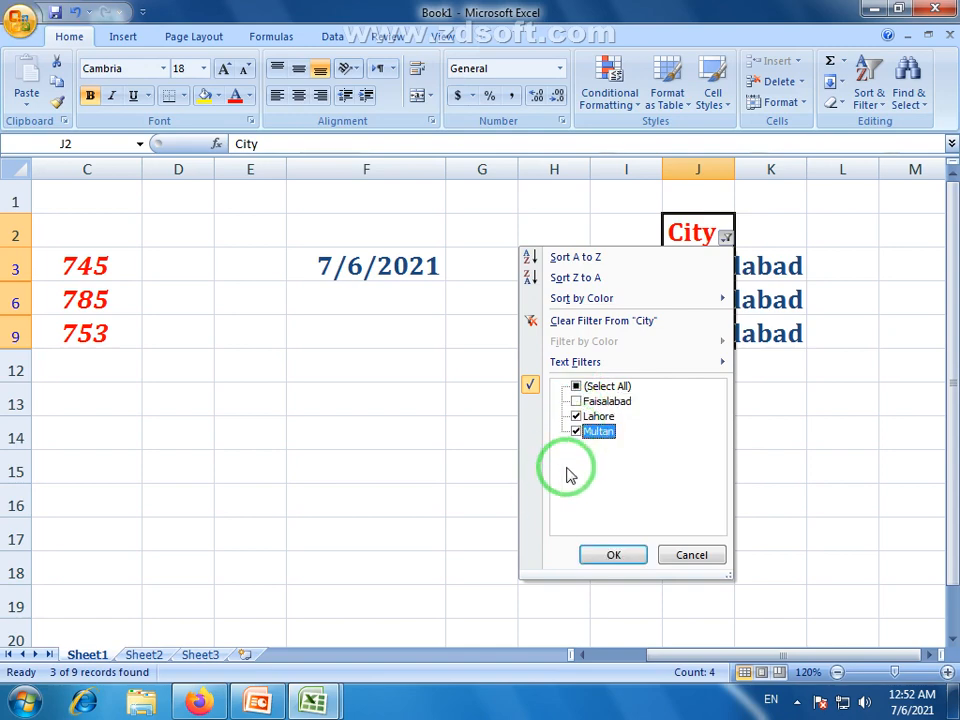
{"action": "left_click", "coordinate": [603, 553]}
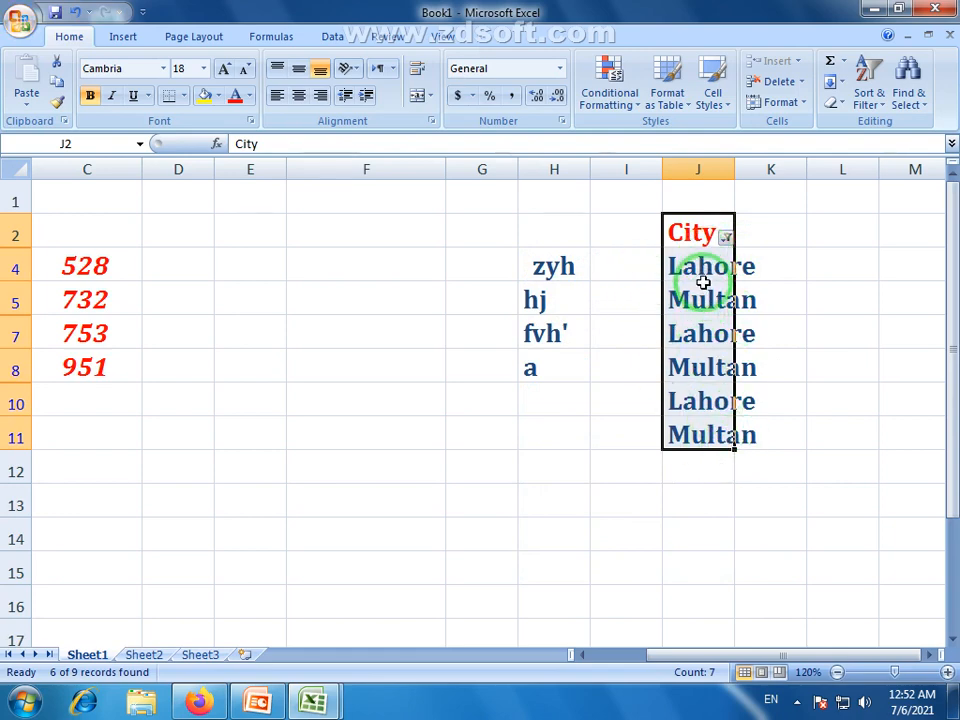
{"action": "left_click_drag", "start_coordinate": [702, 271], "coordinate": [706, 428]}
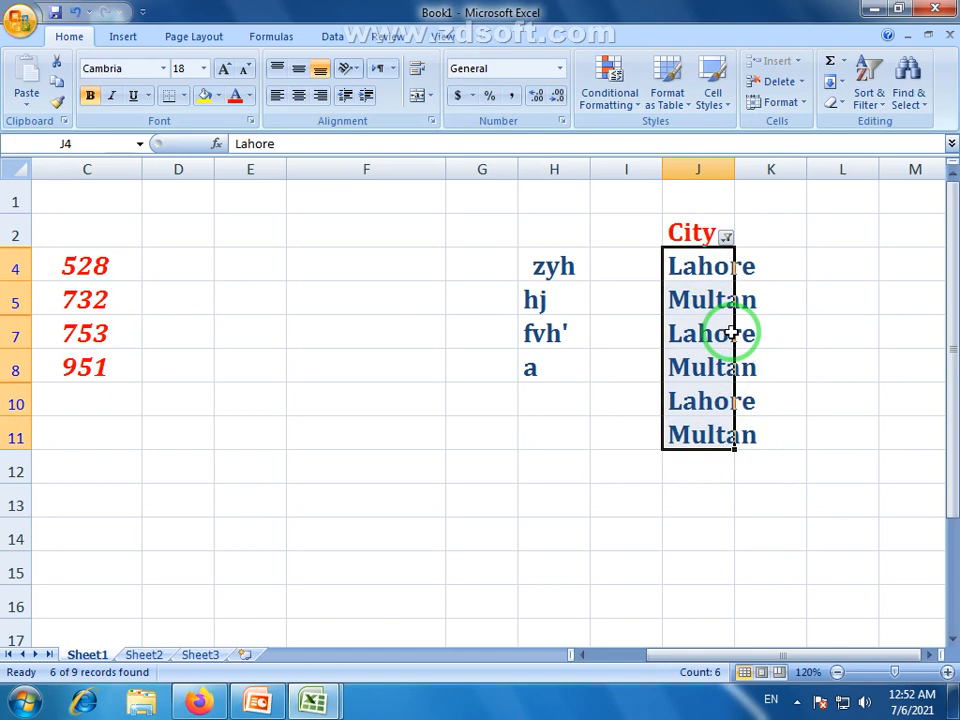
{"action": "left_click", "coordinate": [726, 239]}
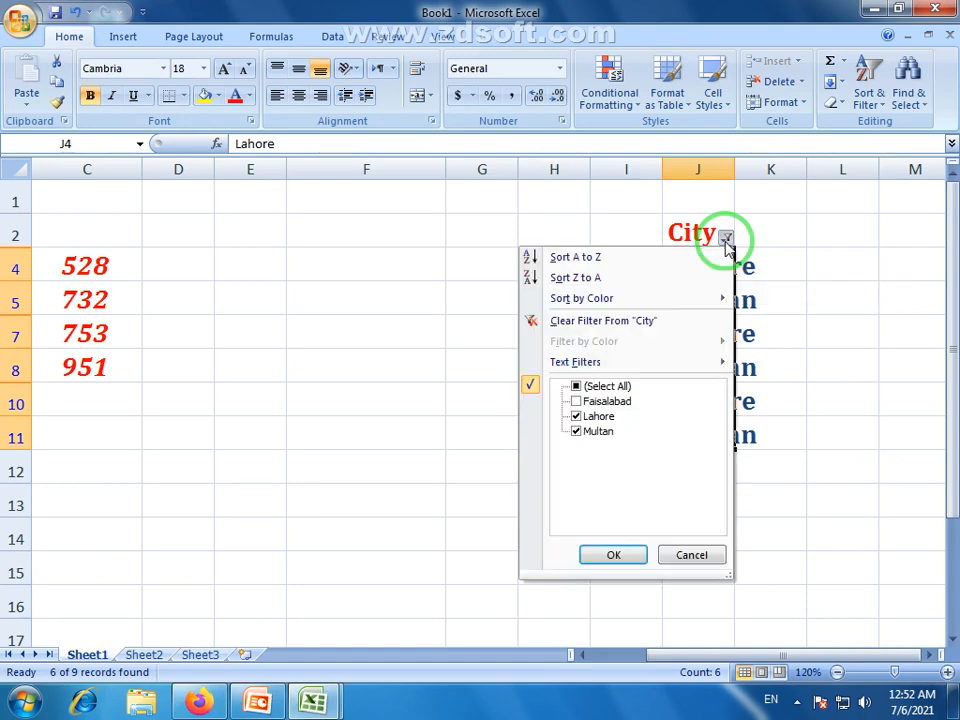
{"action": "left_click", "coordinate": [694, 555]}
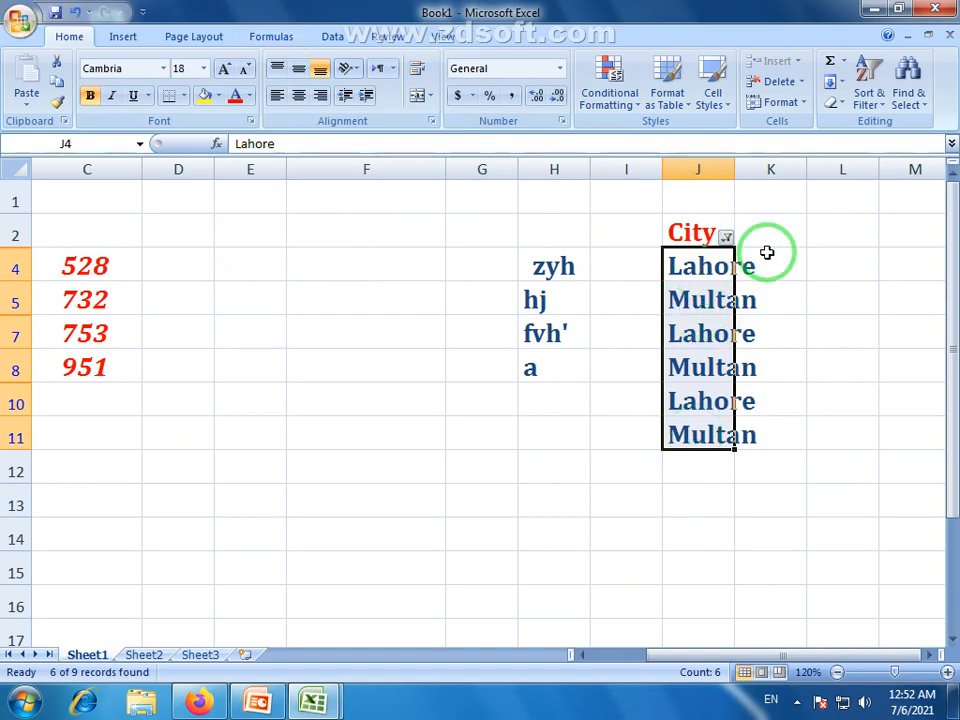
- Clear the City filter to show all rows again, keeping filtering turned on for the list
{"action": "left_click", "coordinate": [880, 105]}
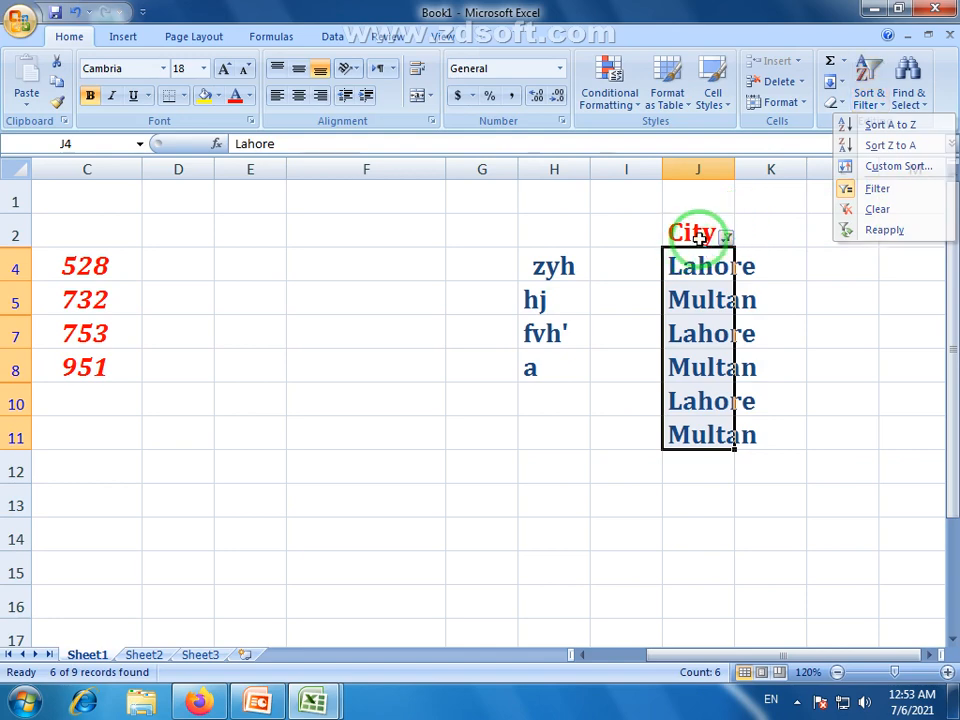
{"action": "left_click_drag", "start_coordinate": [686, 229], "coordinate": [701, 435]}
{"action": "left_click", "coordinate": [870, 100]}
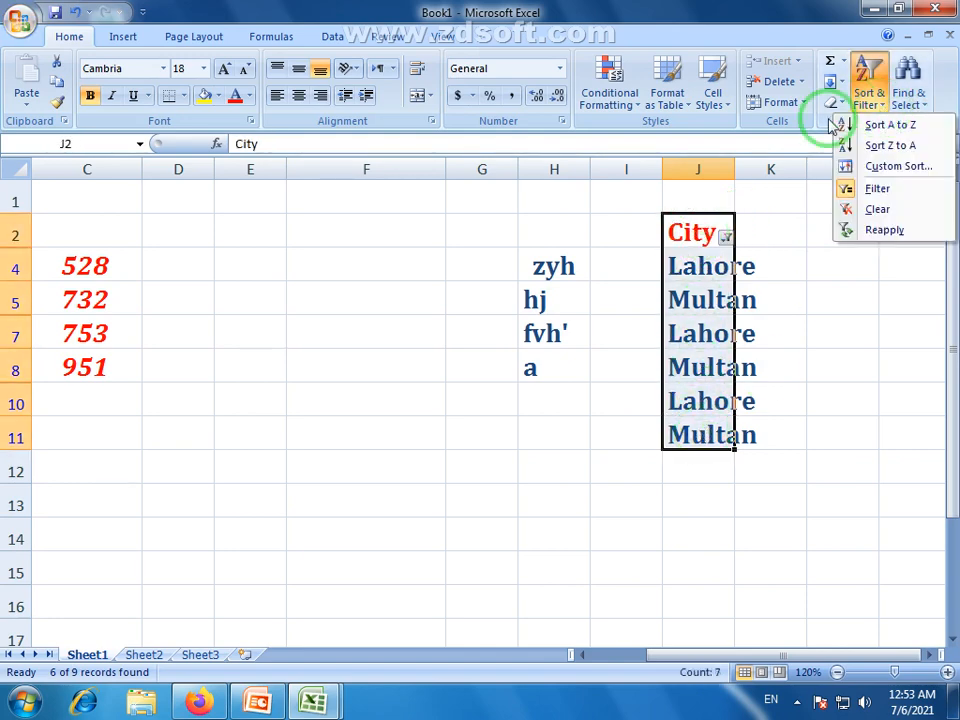
{"action": "left_click", "coordinate": [879, 207]}
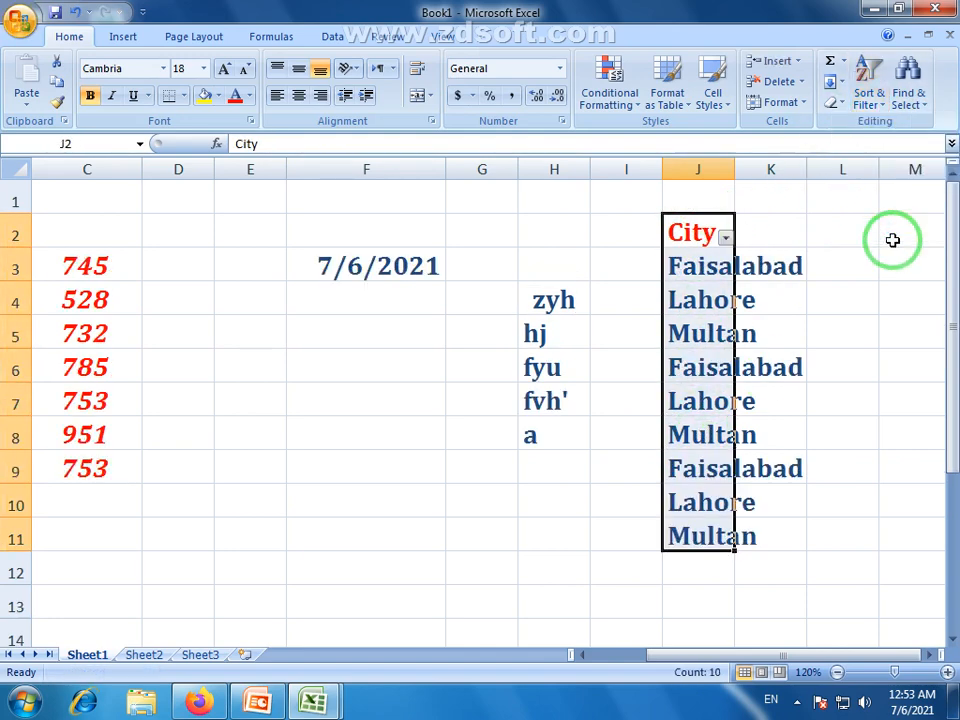
{"action": "left_click", "coordinate": [703, 300]}
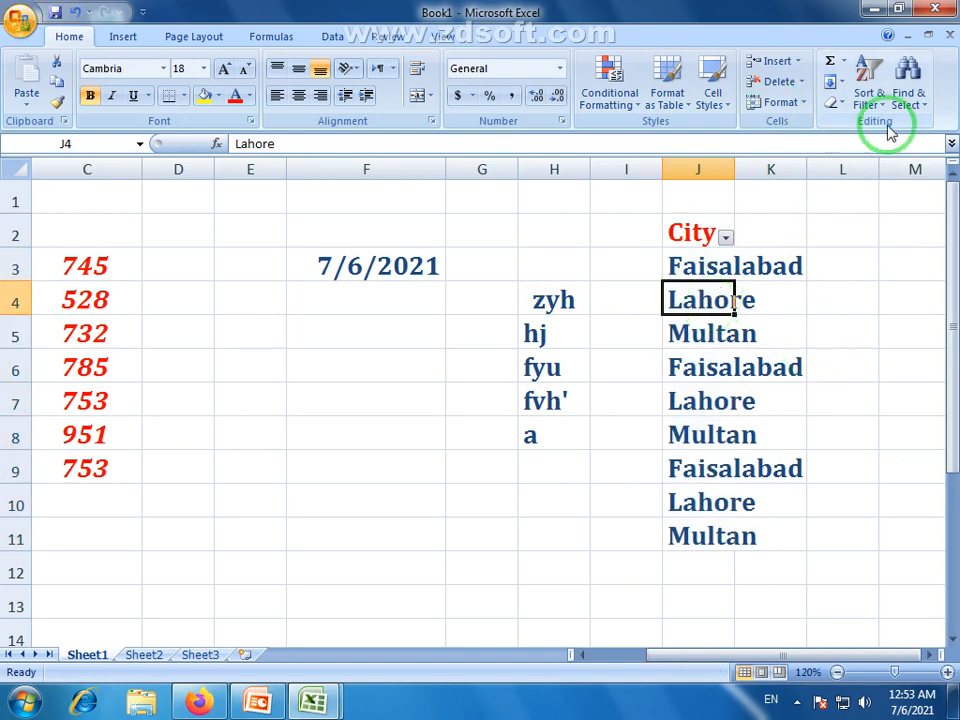
{"action": "left_click", "coordinate": [768, 236]}
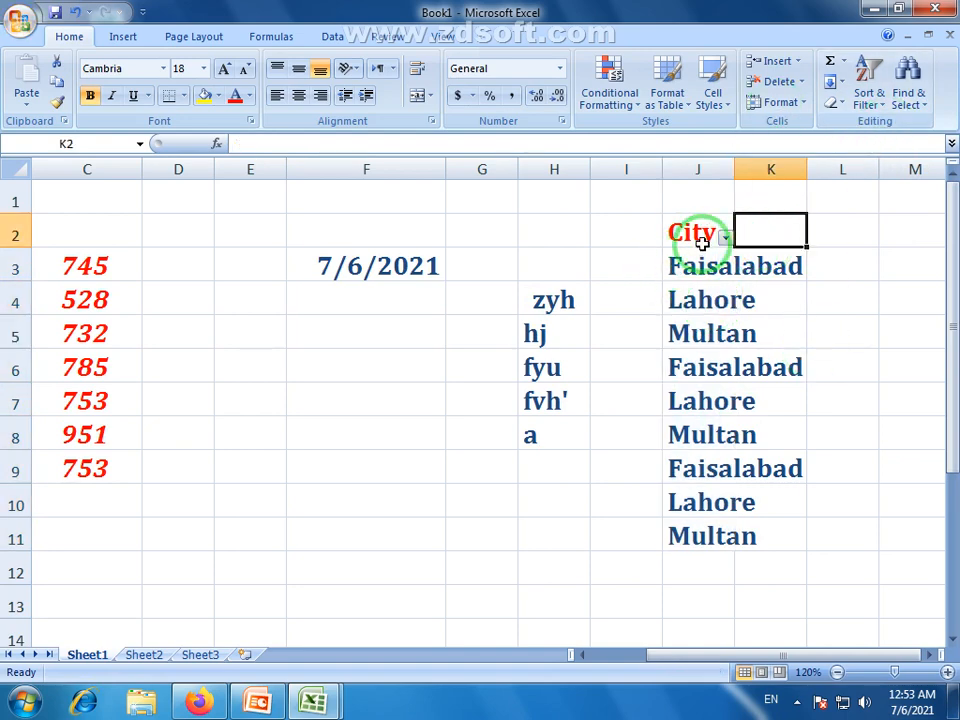
- Find all cells containing Faisalabad in the sheet
{"action": "left_click", "coordinate": [925, 107]}
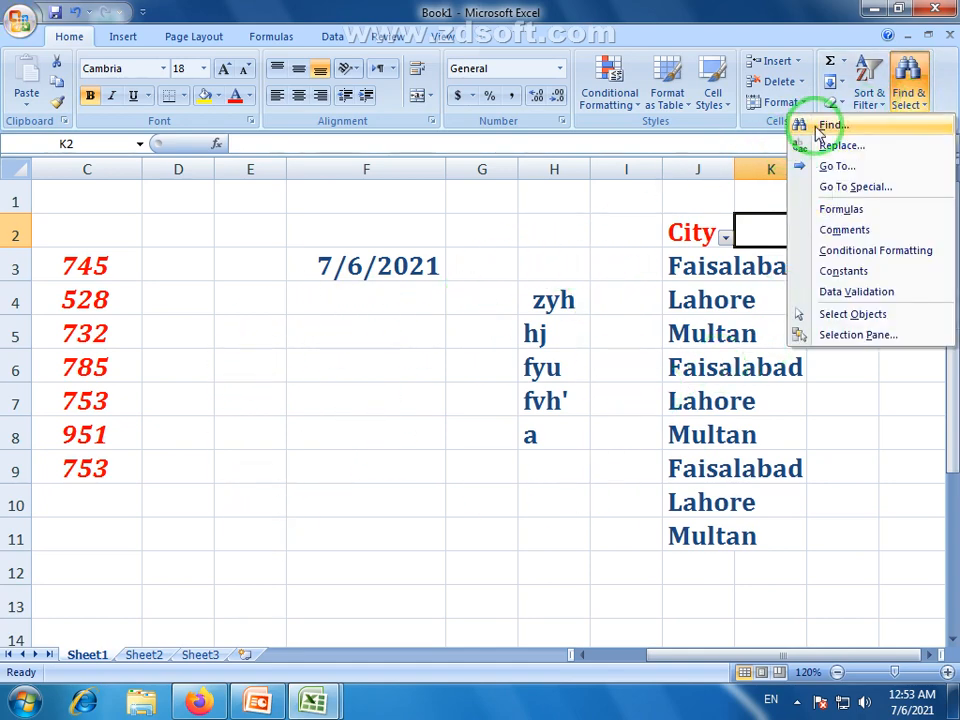
{"action": "left_click", "coordinate": [841, 130]}
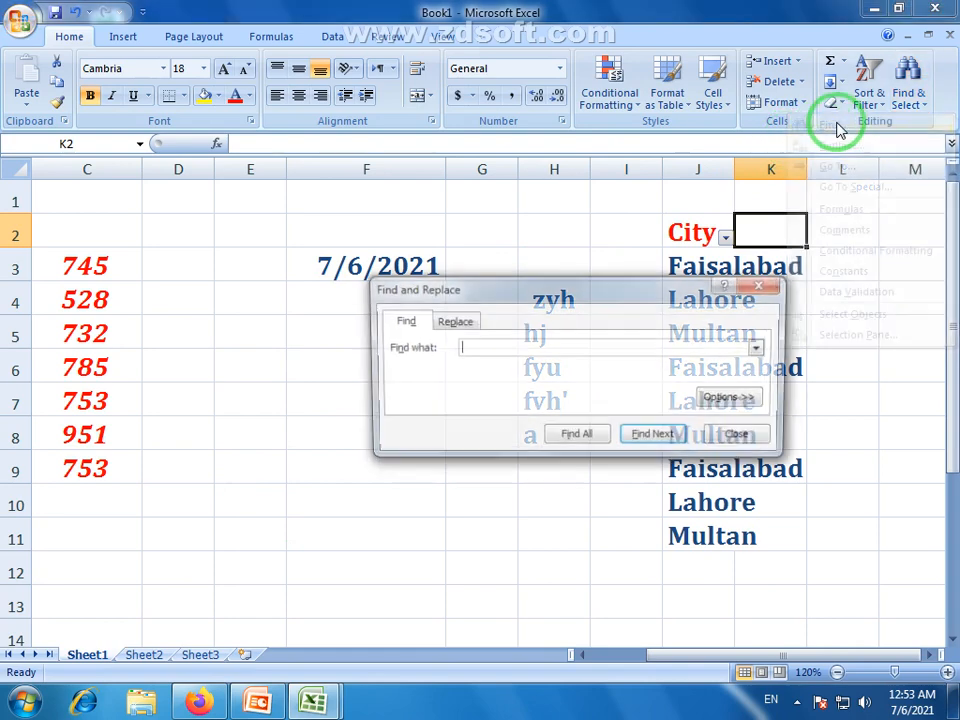
{"action": "left_click_drag", "start_coordinate": [594, 291], "coordinate": [368, 291]}
{"action": "left_click", "coordinate": [265, 347]}
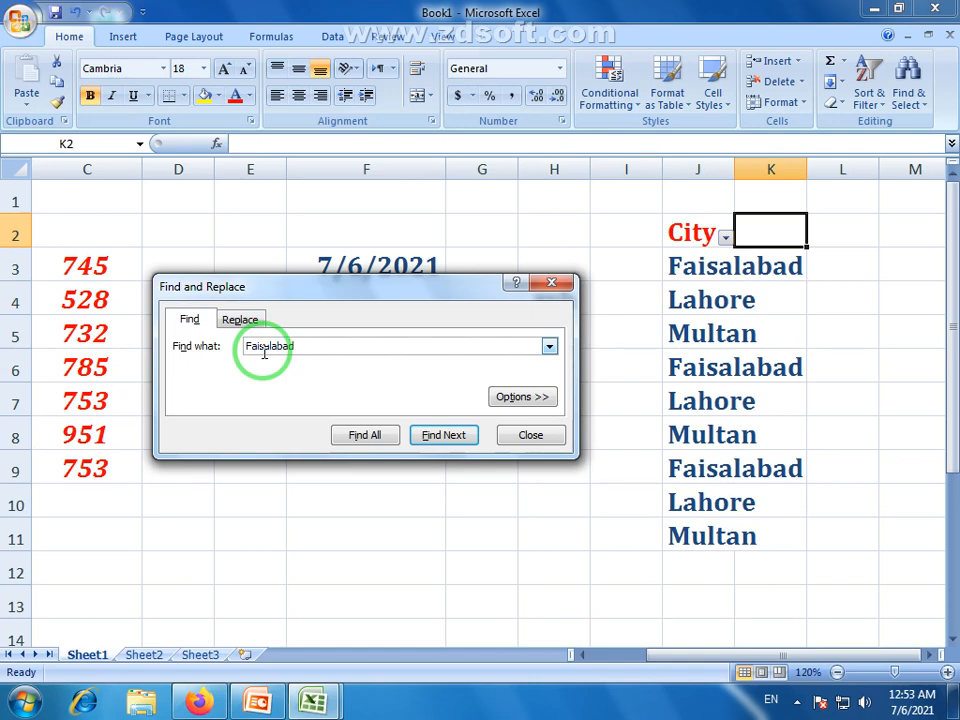
{"action": "left_click", "coordinate": [382, 440]}
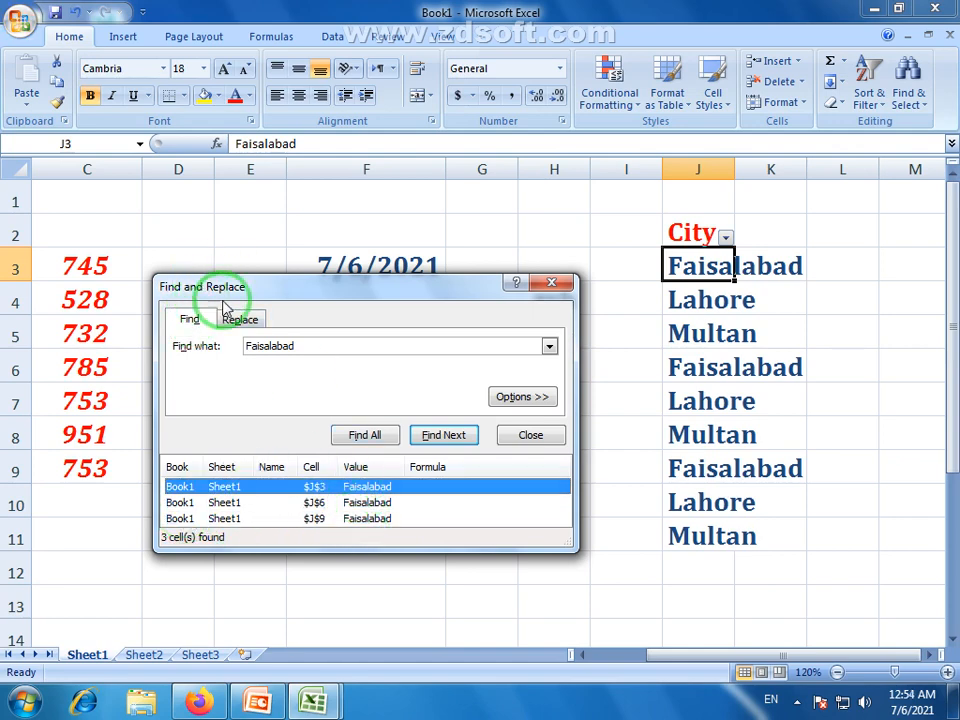
- Examine the Replace settings for Faisalabad without replacing anything, and review the other Find & Select options
{"action": "left_click_drag", "start_coordinate": [302, 344], "coordinate": [228, 352]}
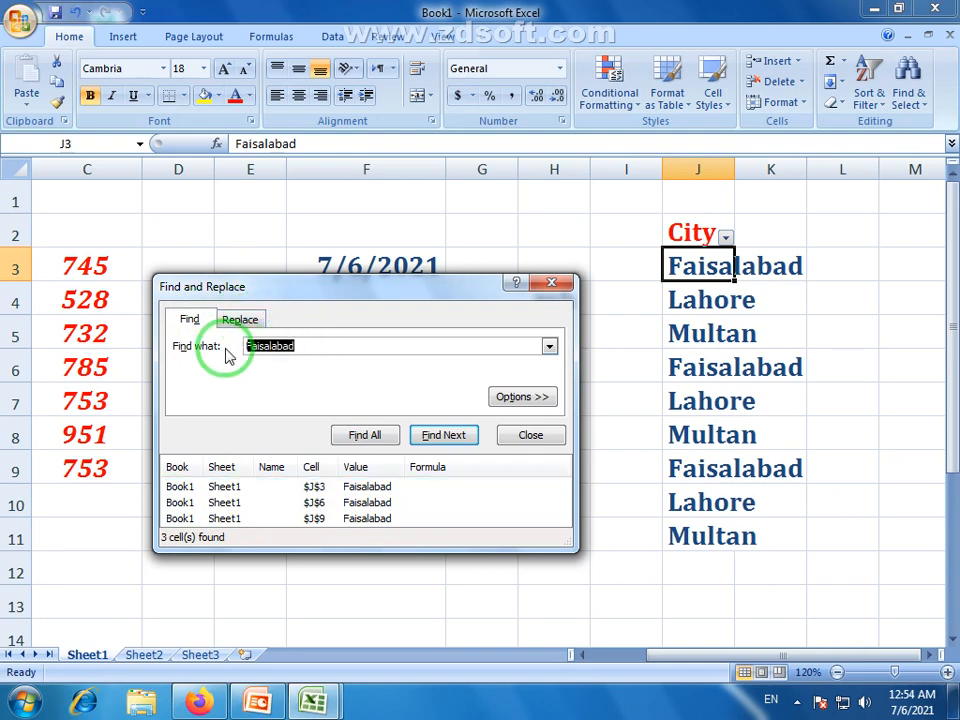
{"action": "left_click", "coordinate": [236, 328]}
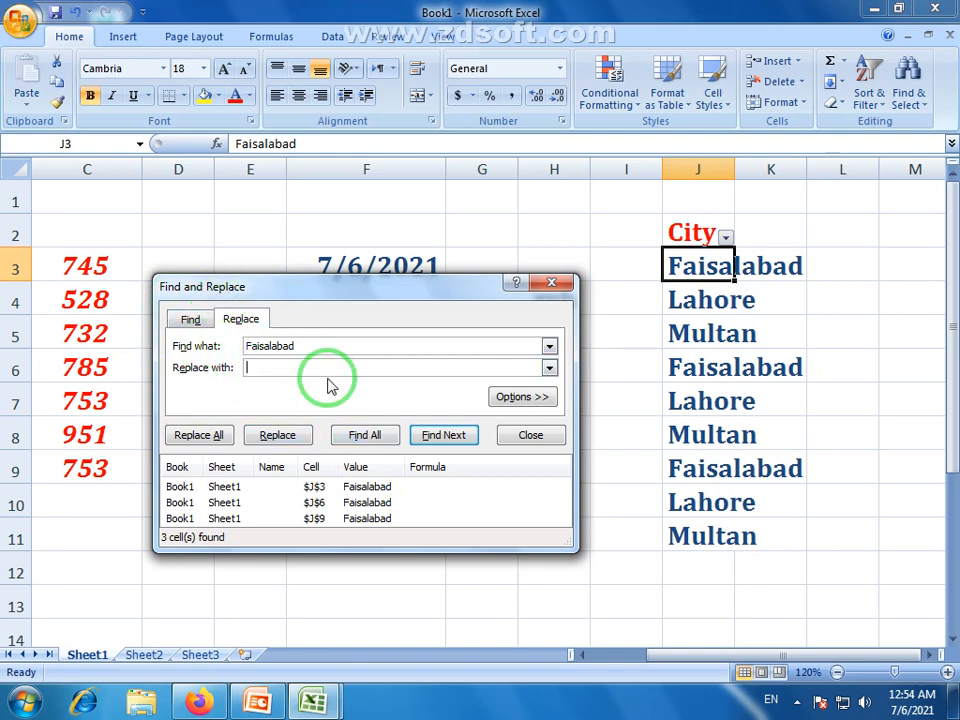
{"action": "mouse_move", "coordinate": [435, 296]}
{"action": "left_mouse_down"}
{"action": "mouse_move", "coordinate": [401, 274]}
{"action": "mouse_move", "coordinate": [424, 304]}
{"action": "mouse_move", "coordinate": [441, 304]}
{"action": "left_mouse_up"}
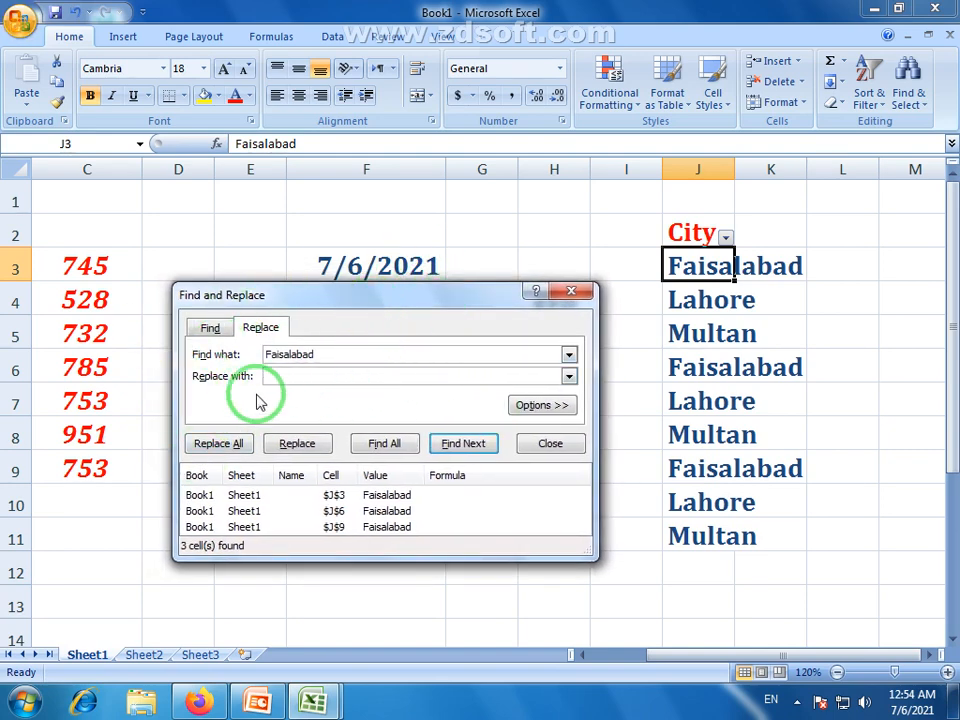
{"action": "mouse_move", "coordinate": [464, 306]}
{"action": "left_mouse_down"}
{"action": "mouse_move", "coordinate": [434, 312]}
{"action": "mouse_move", "coordinate": [476, 317]}
{"action": "left_mouse_up"}
{"action": "left_click", "coordinate": [539, 311]}
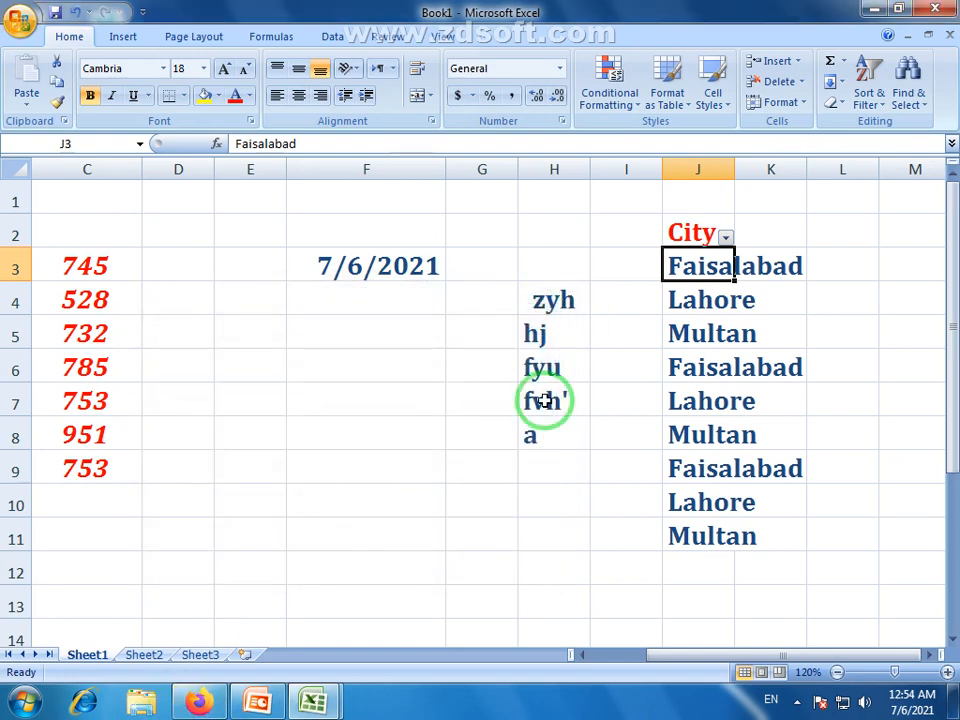
{"action": "left_click", "coordinate": [926, 110]}
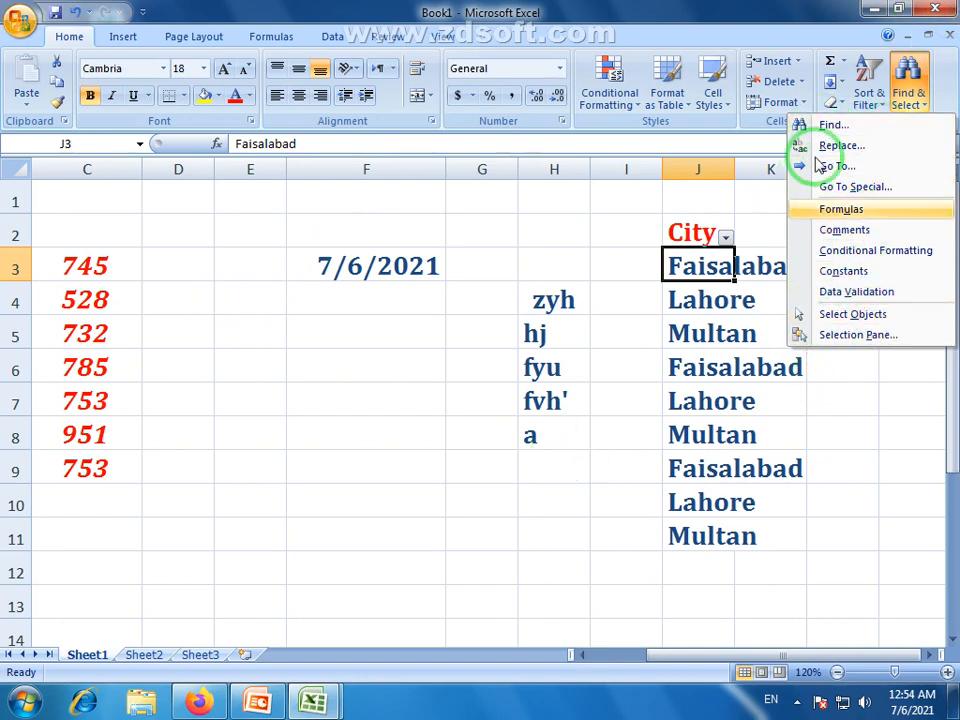
{"action": "left_click", "coordinate": [812, 8]}
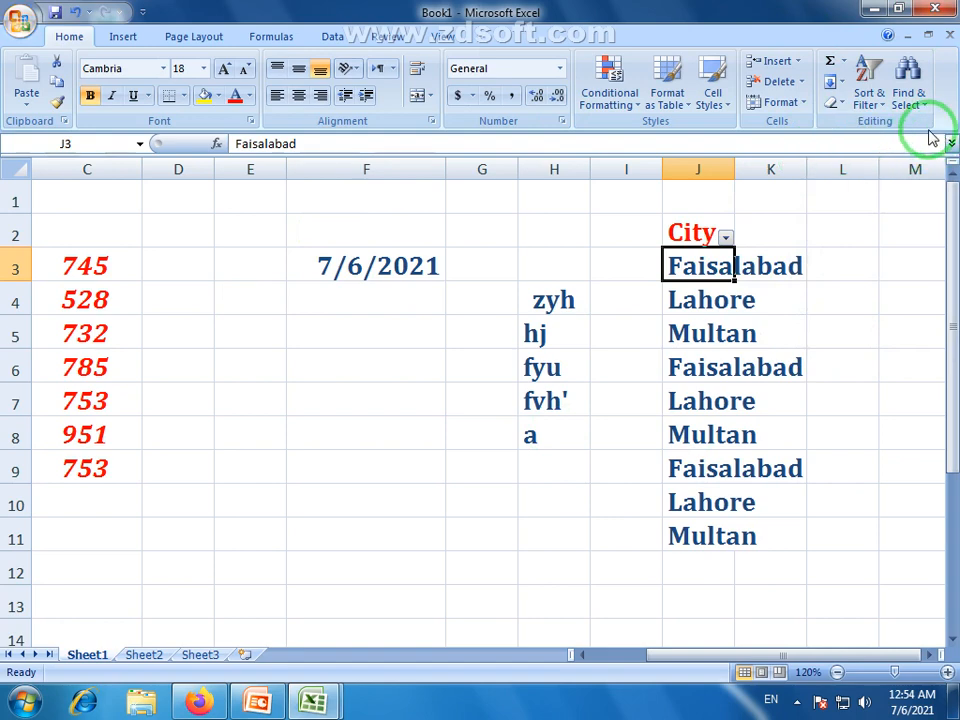